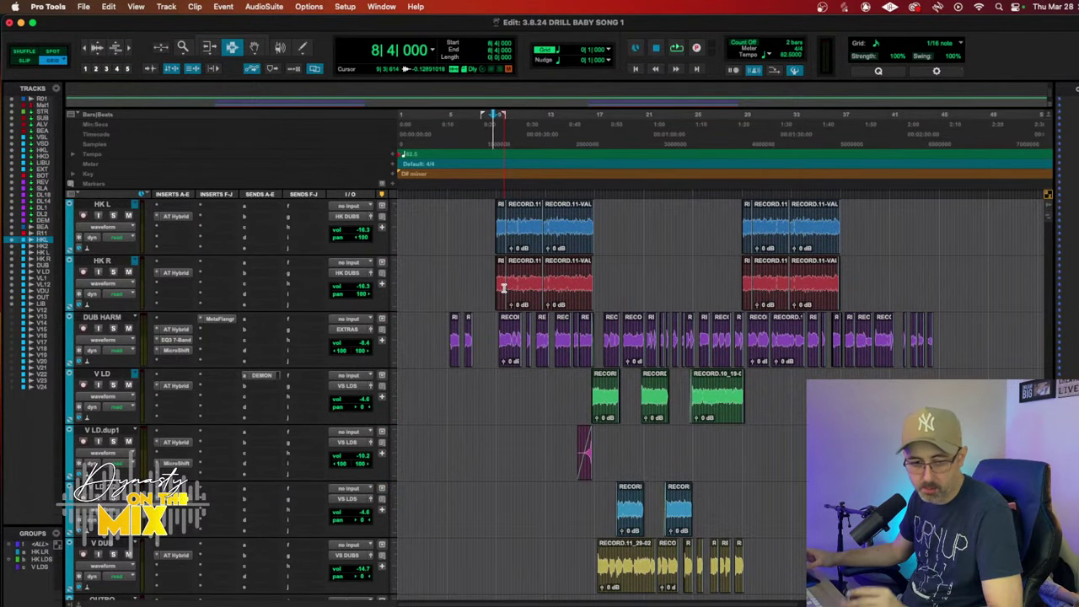
Step: Open the DUB HARM track's EQ3 7-Band, MicroShift and MetaFlanger plug-ins to inspect their settings
{"action": "scroll", "coordinate": [503, 289], "scroll_direction": "up", "scroll_amount": 6}
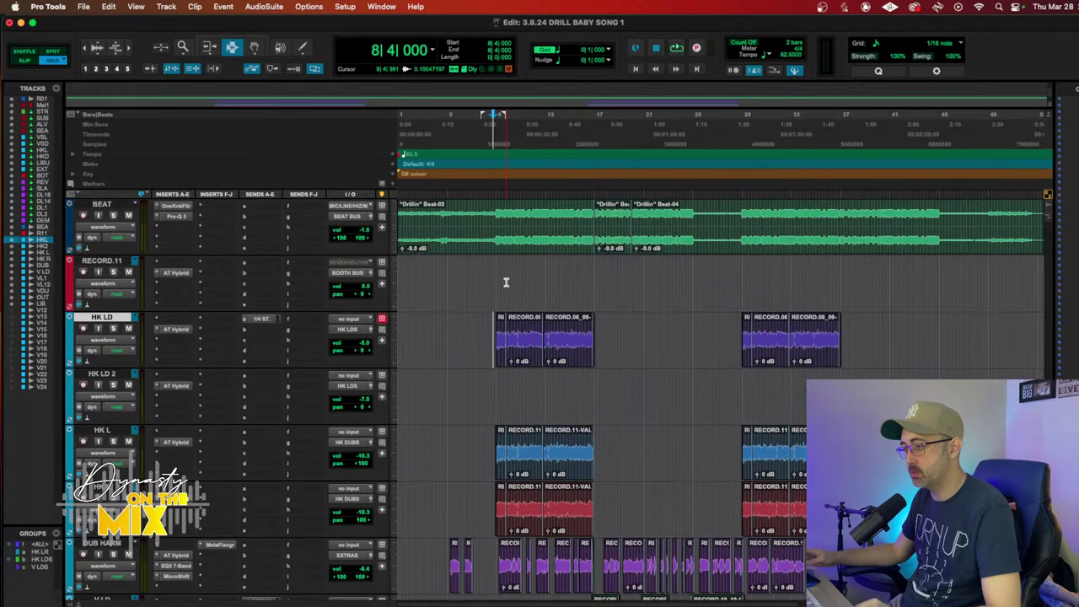
{"action": "scroll", "coordinate": [506, 281], "scroll_direction": "down", "scroll_amount": 10}
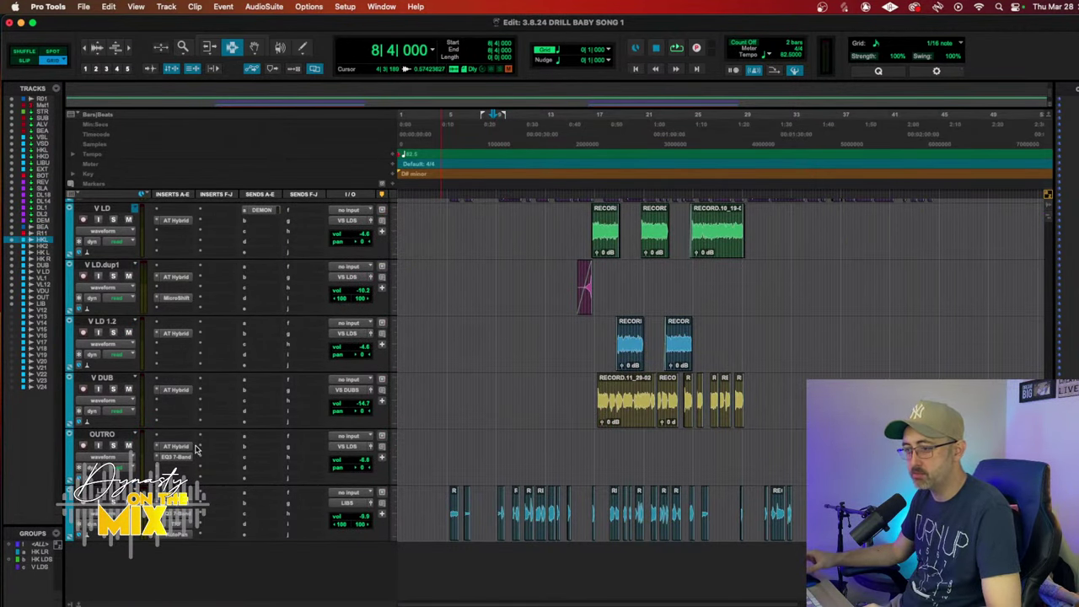
{"action": "scroll", "coordinate": [194, 450], "scroll_direction": "down", "scroll_amount": 15}
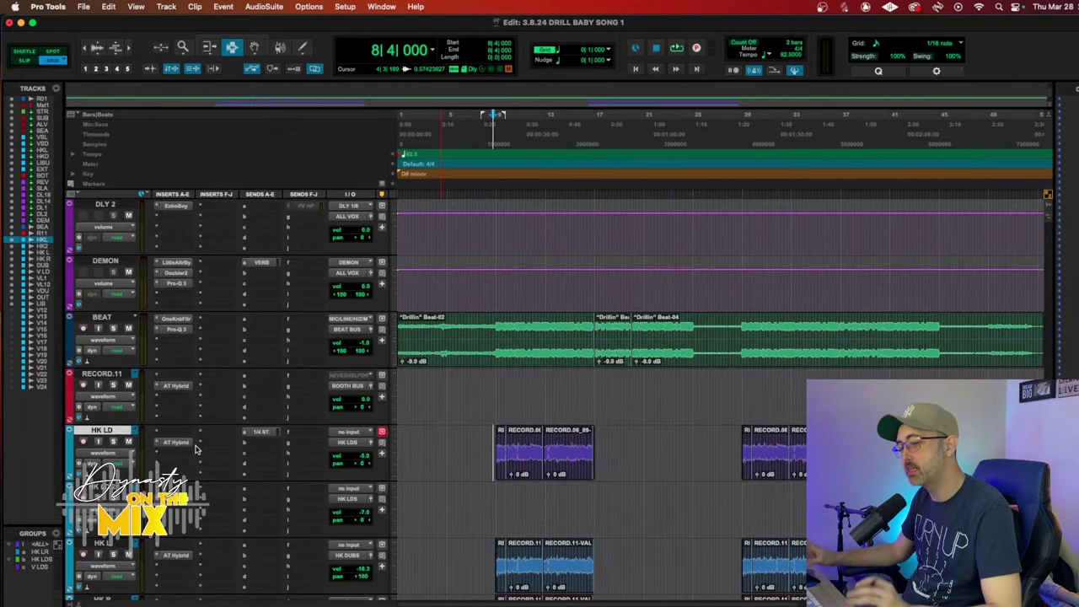
{"action": "scroll", "coordinate": [195, 449], "scroll_direction": "up", "scroll_amount": 10}
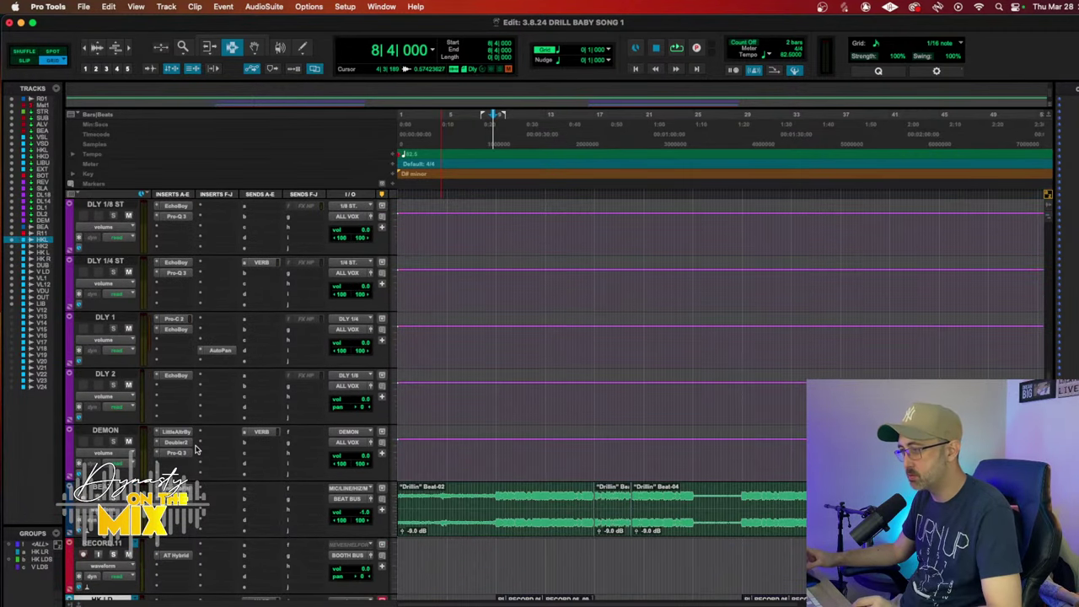
{"action": "scroll", "coordinate": [195, 449], "scroll_direction": "up", "scroll_amount": 5}
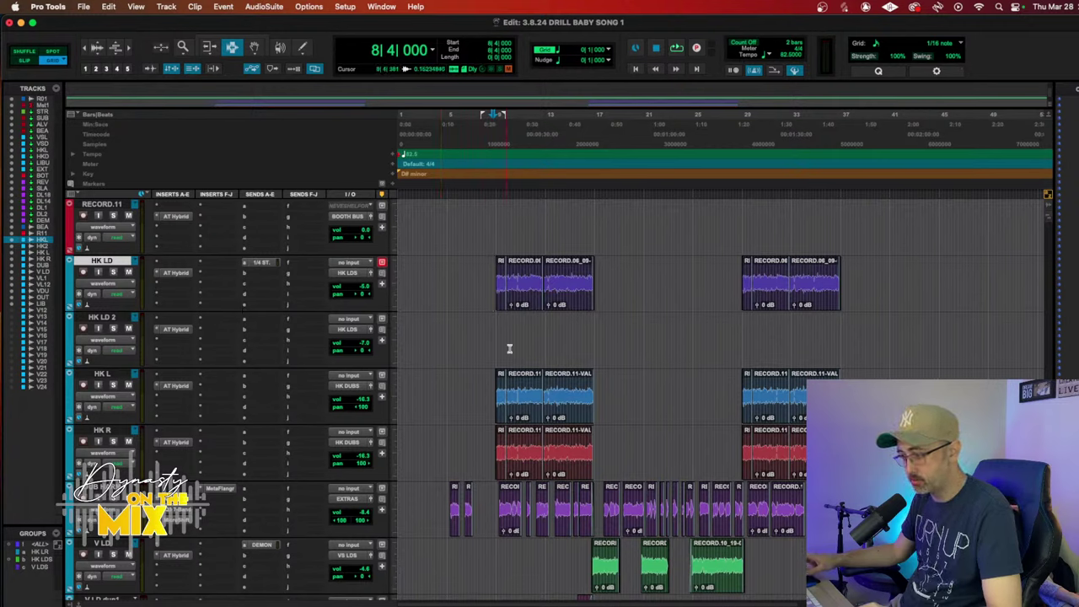
{"action": "scroll", "coordinate": [516, 413], "scroll_direction": "down", "scroll_amount": 2}
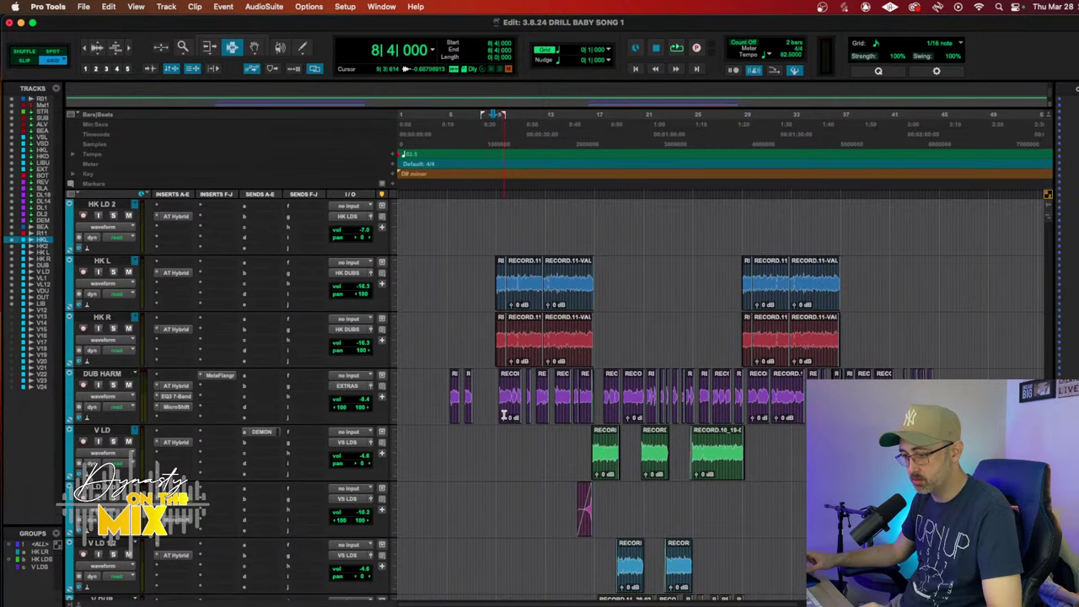
{"action": "left_click", "coordinate": [177, 396]}
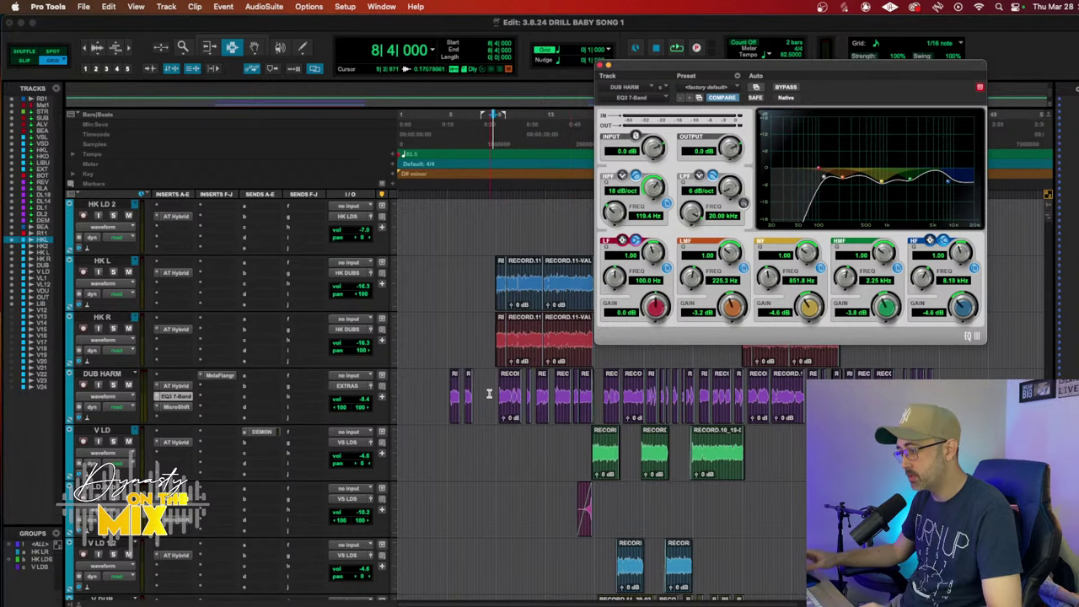
{"action": "left_click", "coordinate": [176, 407]}
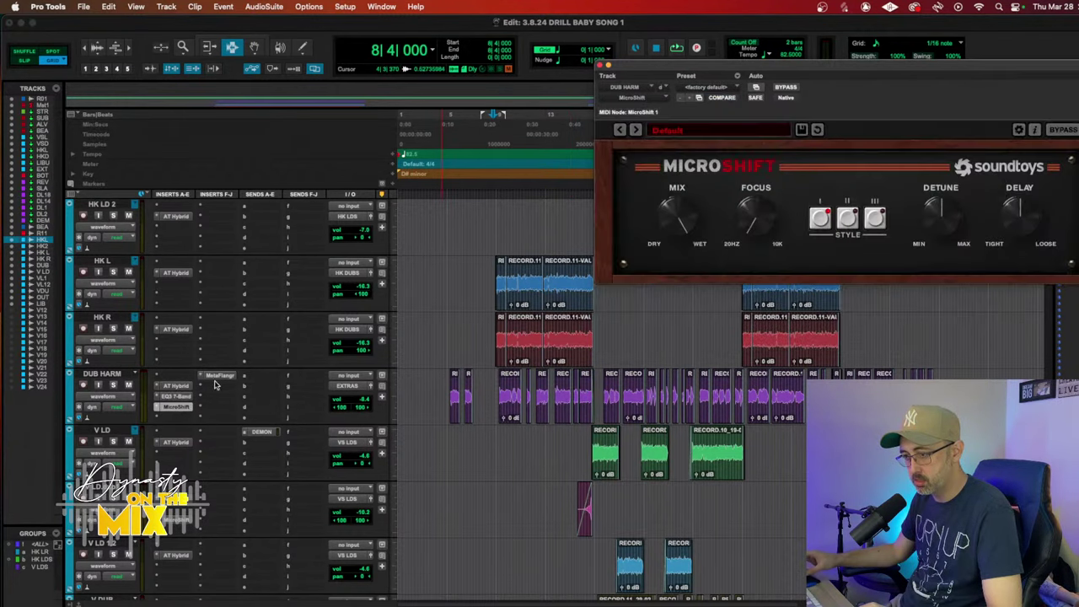
{"action": "left_click", "coordinate": [226, 374]}
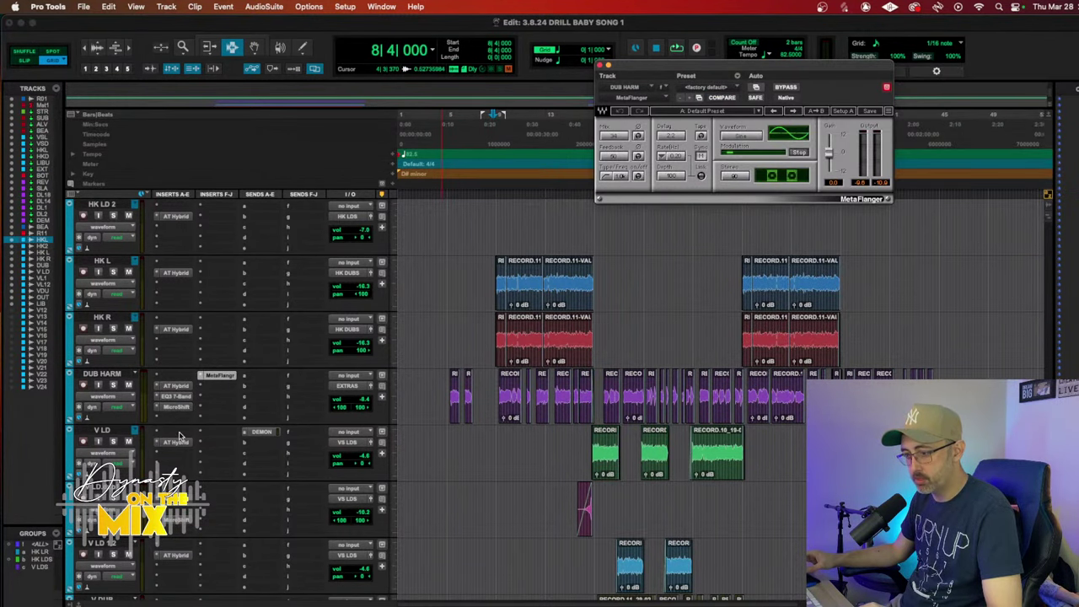
Step: Inspect the OUTRO track's EQ3 7-Band and the LIB track's inserts, including Tri-Knob Fuzz and AutoPan
{"action": "scroll", "coordinate": [179, 435], "scroll_direction": "down", "scroll_amount": 2}
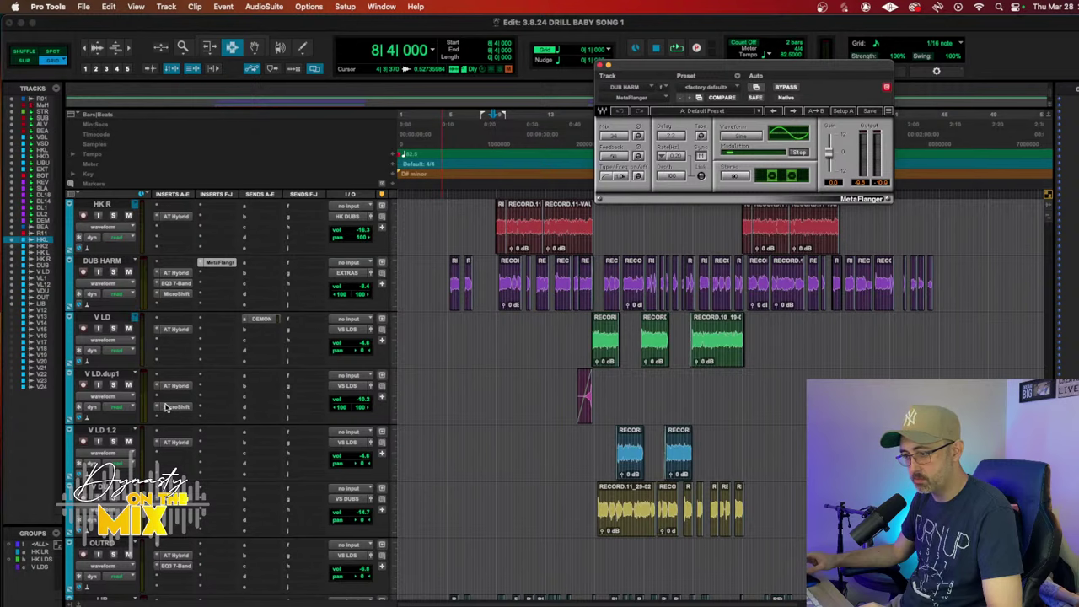
{"action": "scroll", "coordinate": [179, 435], "scroll_direction": "down", "scroll_amount": 2}
{"action": "left_click", "coordinate": [176, 456]}
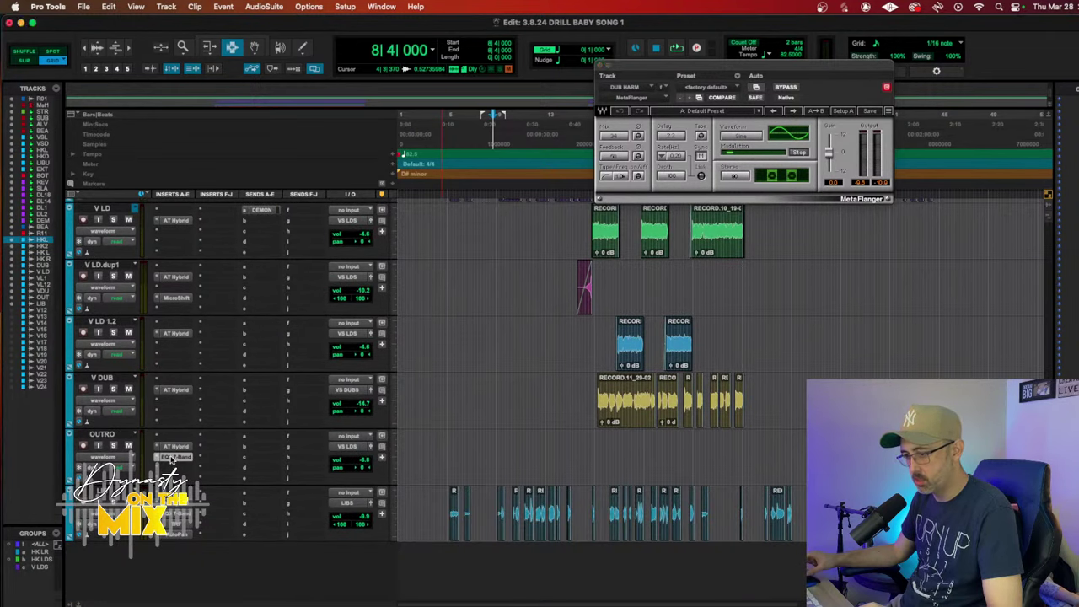
{"action": "left_click", "coordinate": [176, 512]}
{"action": "left_click", "coordinate": [179, 523]}
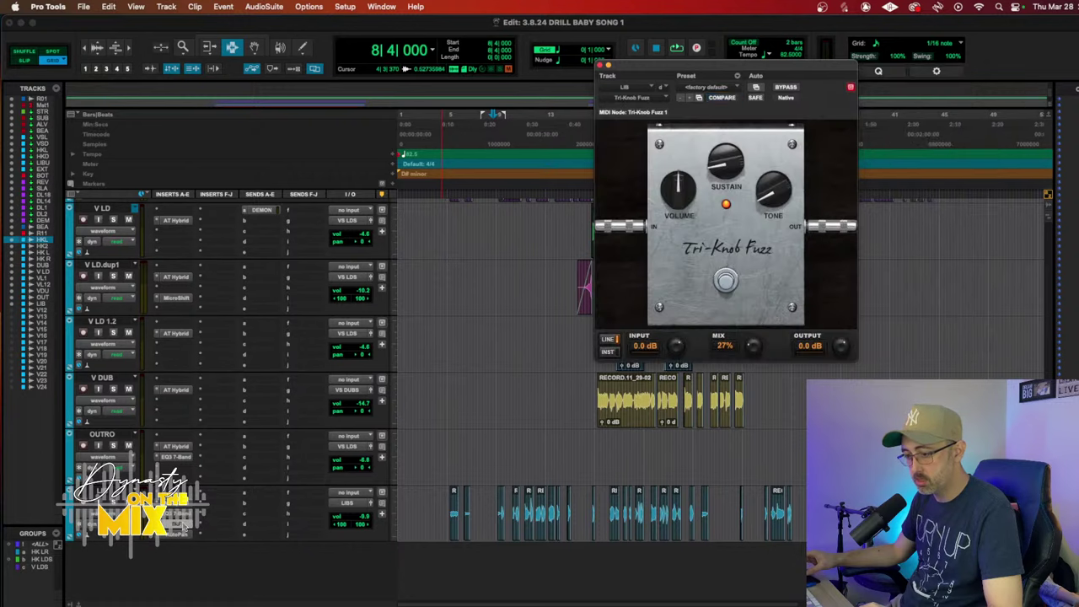
{"action": "left_click", "coordinate": [185, 535]}
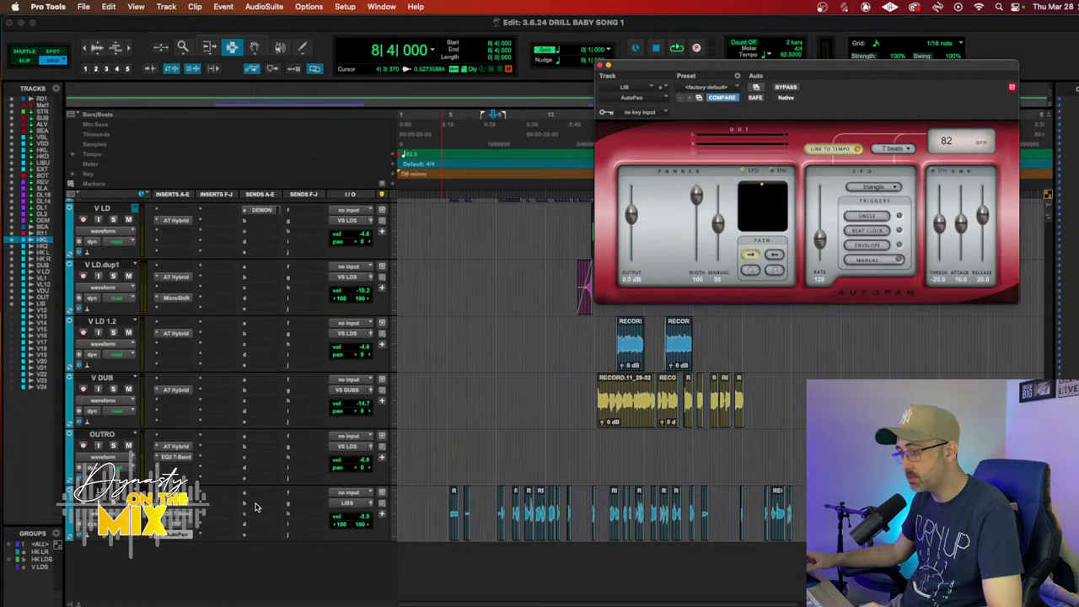
Step: Review the Pro-Q 3 and RCompressor settings on the VS LD BUS and VS DUB BUS tracks
{"action": "scroll", "coordinate": [257, 505], "scroll_direction": "up", "scroll_amount": 6}
{"action": "scroll", "coordinate": [257, 504], "scroll_direction": "down", "scroll_amount": 10}
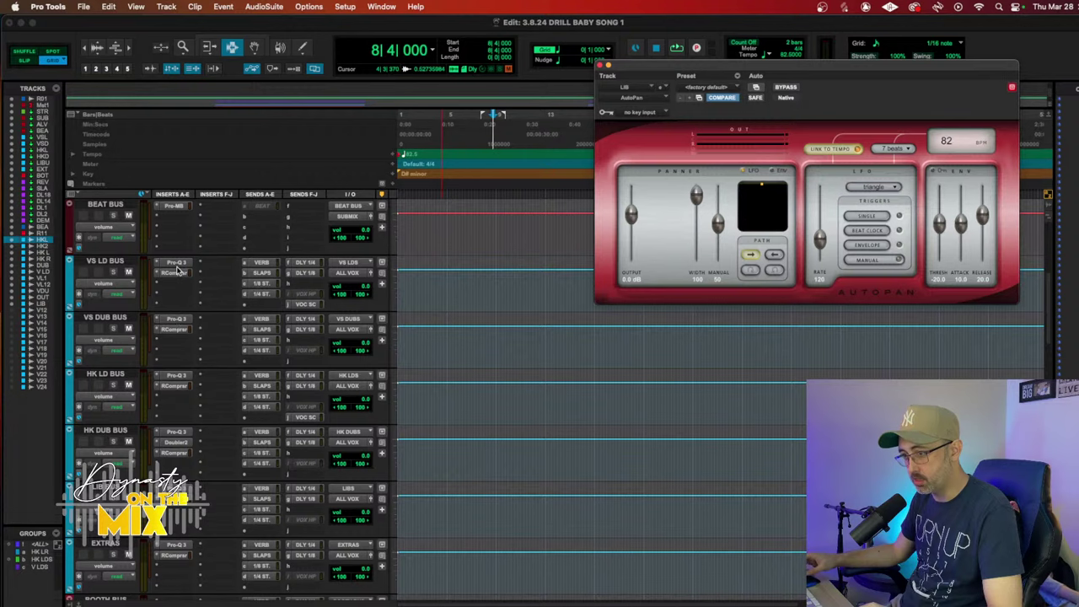
{"action": "left_click", "coordinate": [175, 263]}
{"action": "left_click", "coordinate": [174, 273]}
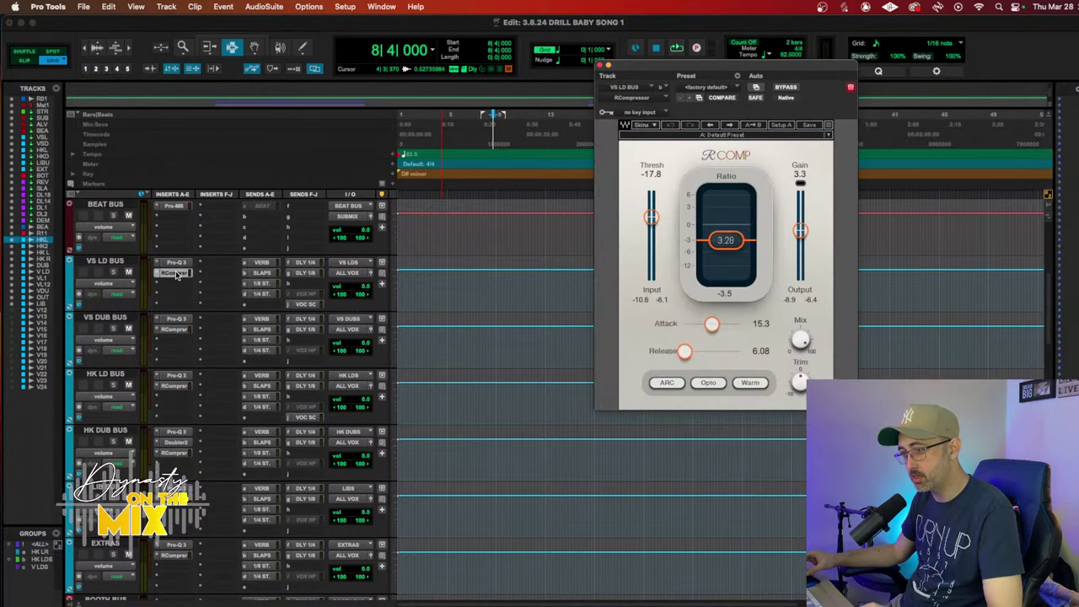
{"action": "left_click", "coordinate": [176, 319]}
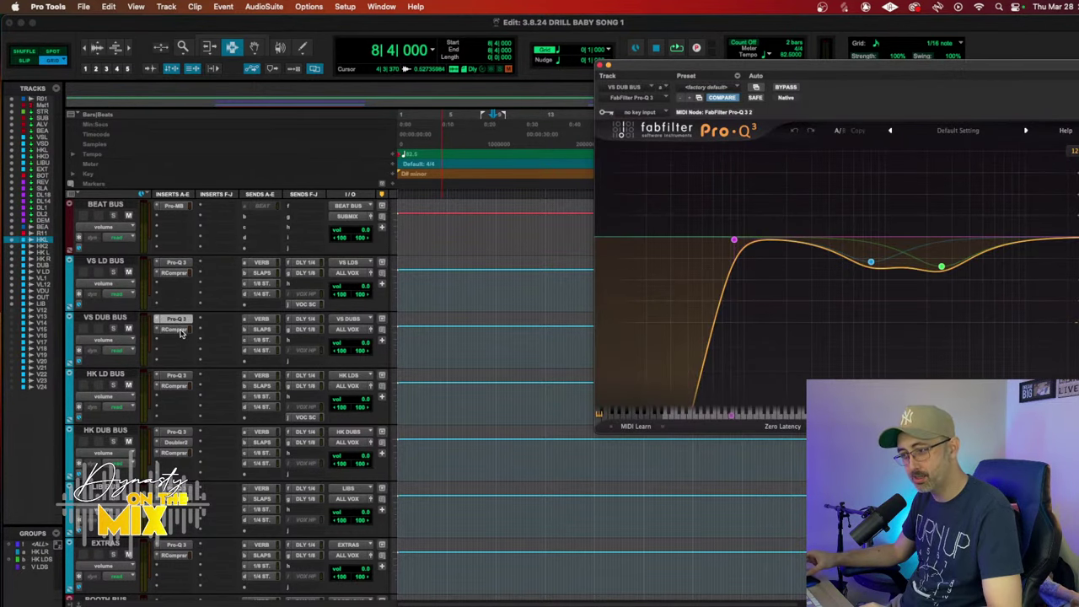
{"action": "left_click", "coordinate": [173, 329]}
Step: Review the Pro-Q 3 and RCompressor settings on HK LD BUS and HK DUB BUS, plus the latter's Doubler2
{"action": "left_click", "coordinate": [175, 375]}
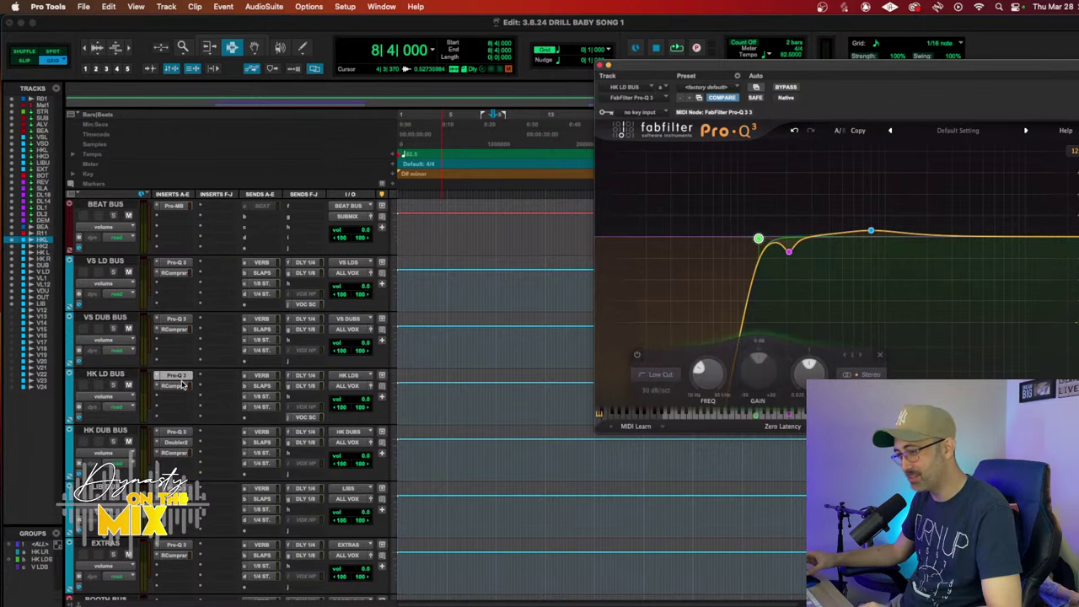
{"action": "left_click", "coordinate": [173, 387]}
{"action": "left_click", "coordinate": [176, 433]}
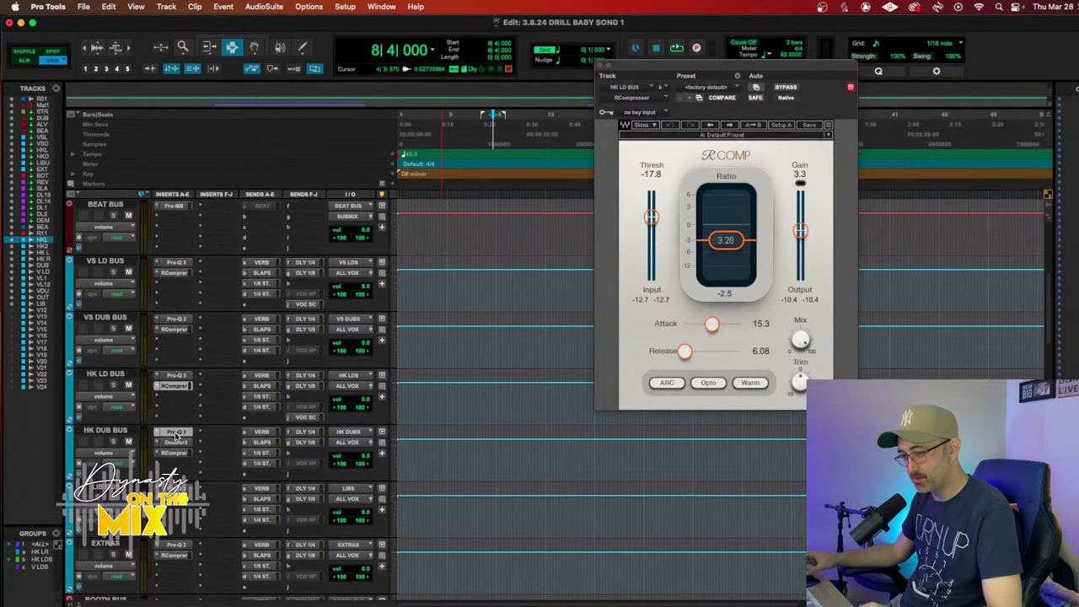
{"action": "left_click", "coordinate": [176, 441]}
{"action": "left_click", "coordinate": [174, 453]}
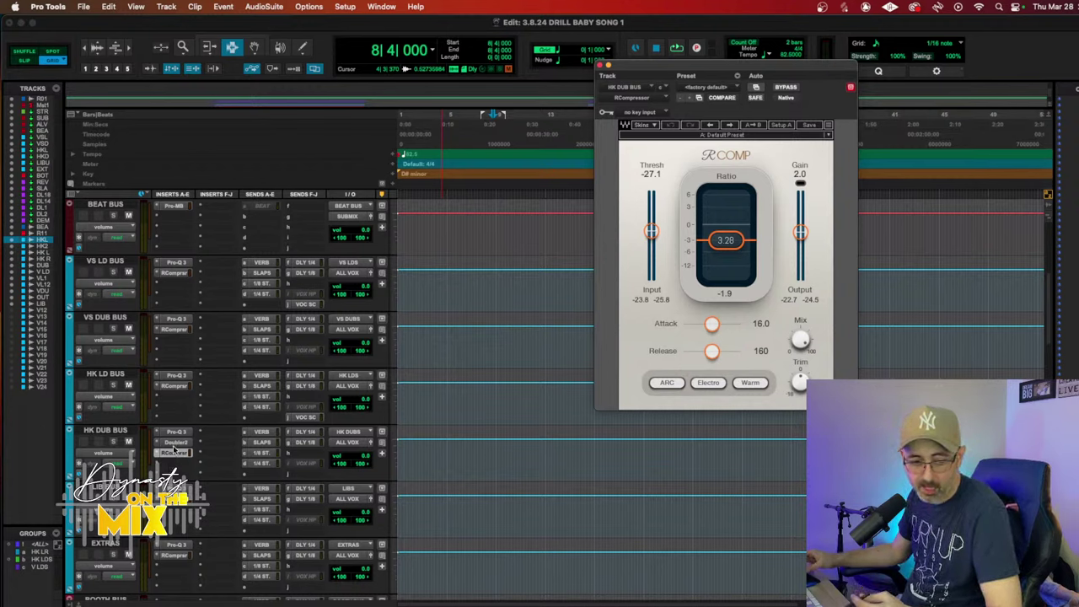
Step: Return the playback position to the start of the session
{"action": "scroll", "coordinate": [220, 379], "scroll_direction": "up", "scroll_amount": 6}
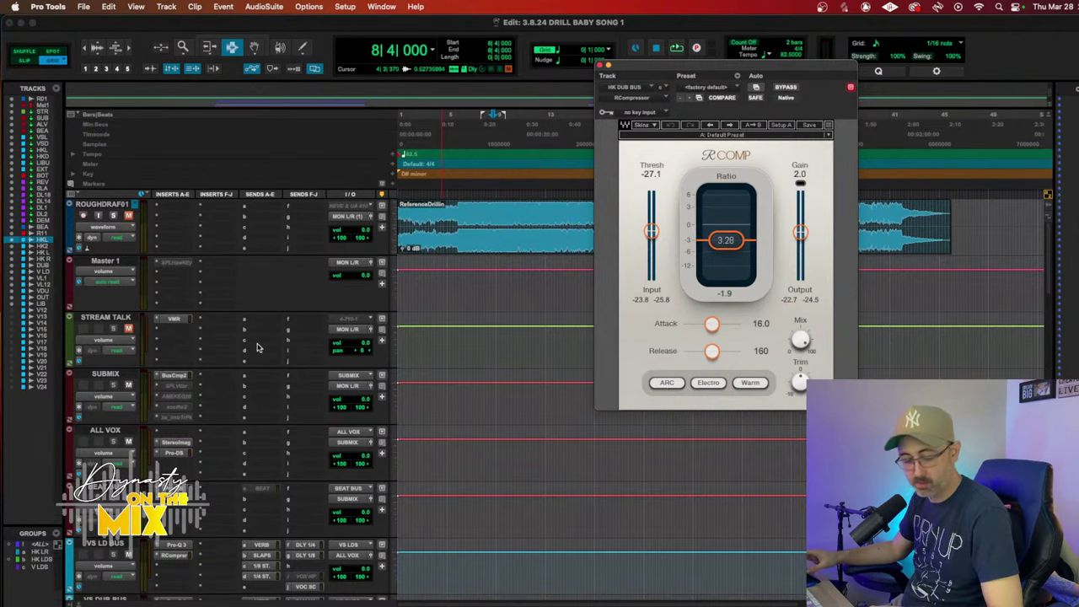
{"action": "scroll", "coordinate": [418, 396], "scroll_direction": "down", "scroll_amount": 15}
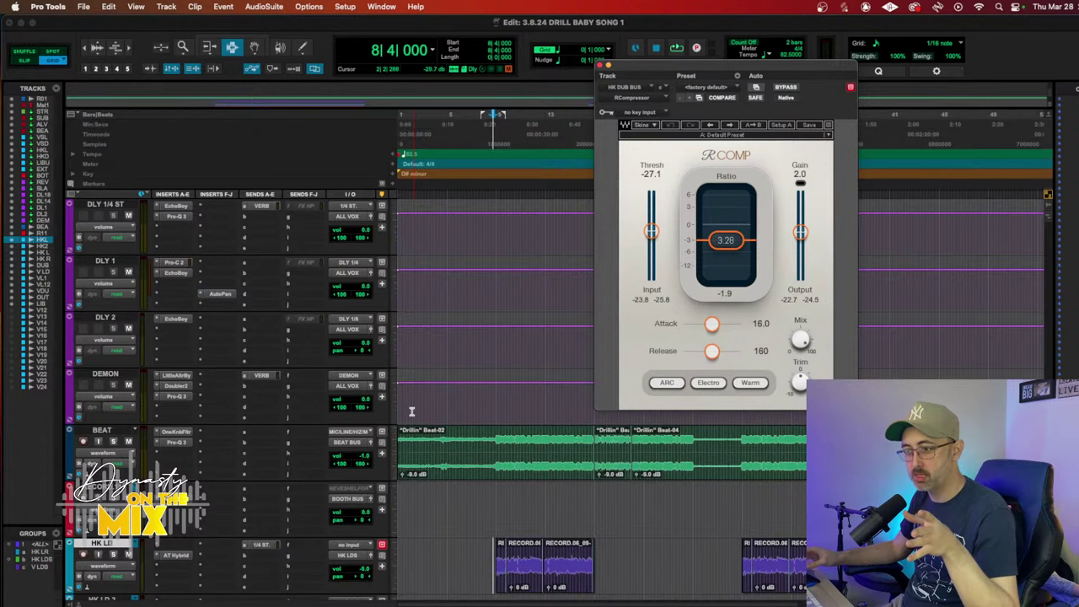
{"action": "scroll", "coordinate": [451, 404], "scroll_direction": "down", "scroll_amount": 5}
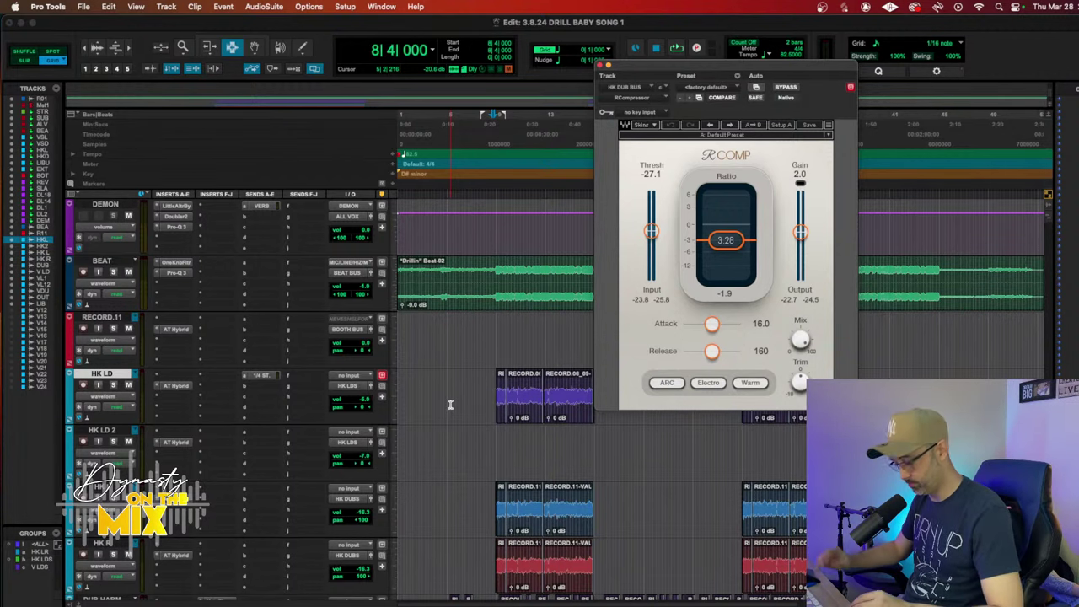
{"action": "key", "text": "Return"}
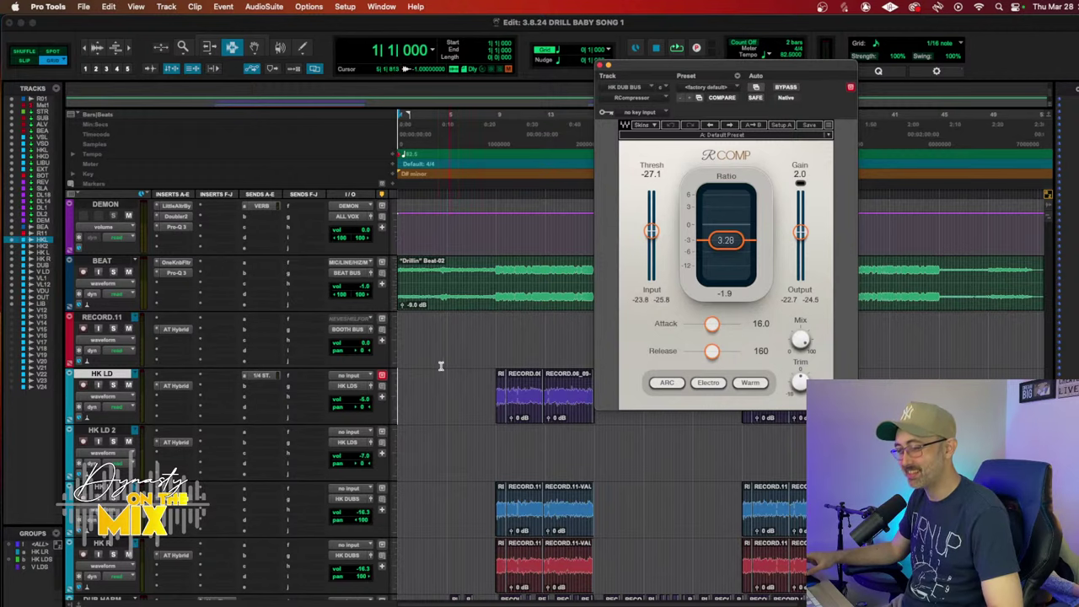
Step: Save the session
{"action": "scroll", "coordinate": [436, 365], "scroll_direction": "down", "scroll_amount": 4}
{"action": "scroll", "coordinate": [436, 365], "scroll_direction": "down", "scroll_amount": 4}
{"action": "scroll", "coordinate": [436, 365], "scroll_direction": "up", "scroll_amount": 5}
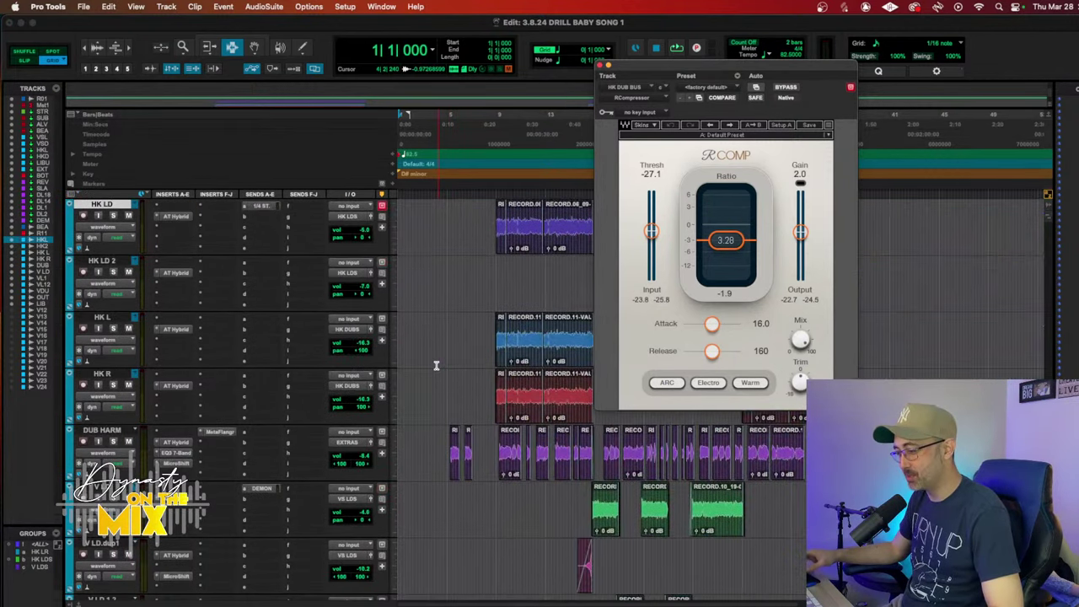
{"action": "key", "text": "super+s"}
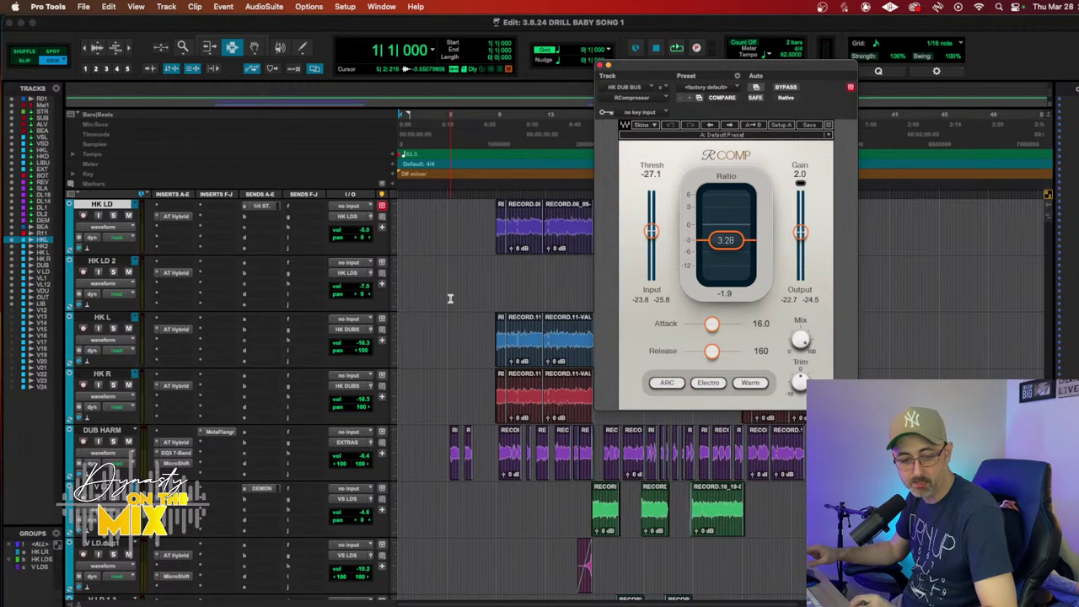
Step: Close the HK DUB BUS RCompressor window and play the song from the beginning
{"action": "scroll", "coordinate": [491, 326], "scroll_direction": "up", "scroll_amount": 1}
{"action": "scroll", "coordinate": [492, 327], "scroll_direction": "up", "scroll_amount": 5}
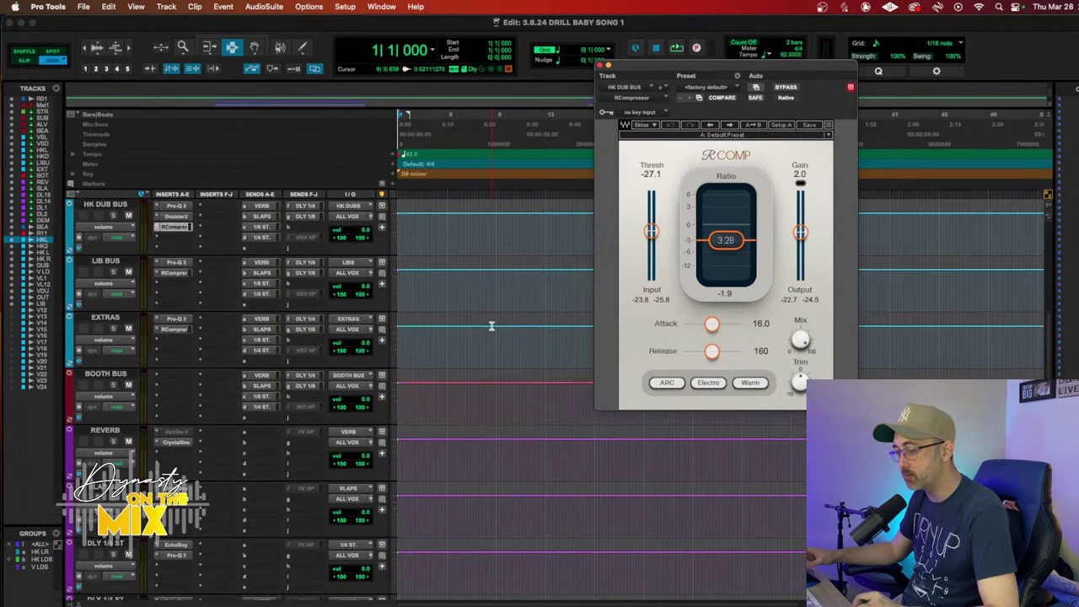
{"action": "scroll", "coordinate": [492, 326], "scroll_direction": "down", "scroll_amount": 4}
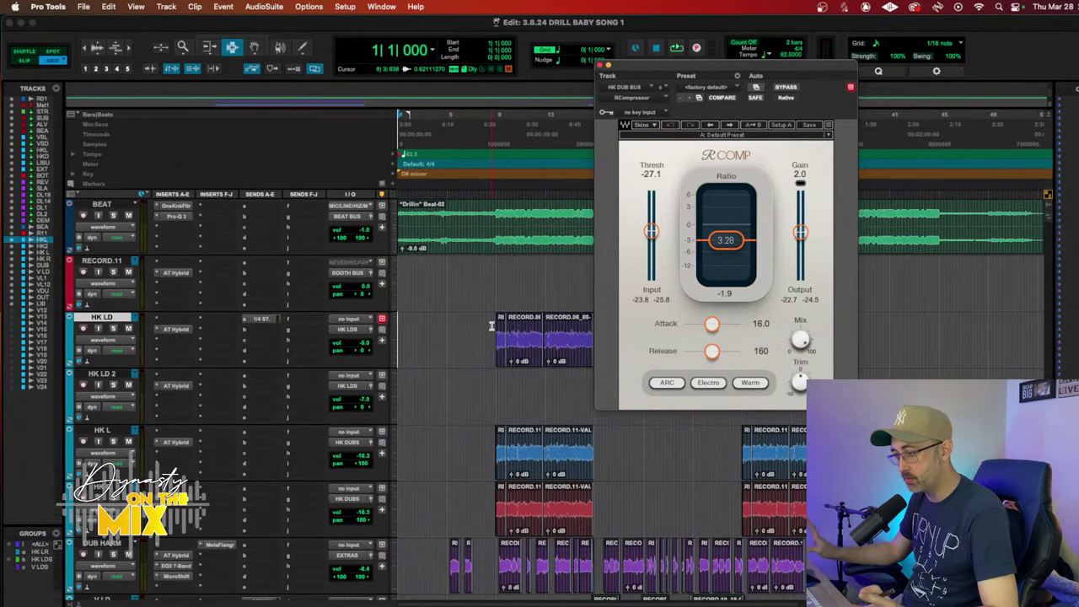
{"action": "scroll", "coordinate": [491, 326], "scroll_direction": "up", "scroll_amount": 5}
{"action": "scroll", "coordinate": [491, 327], "scroll_direction": "up", "scroll_amount": 5}
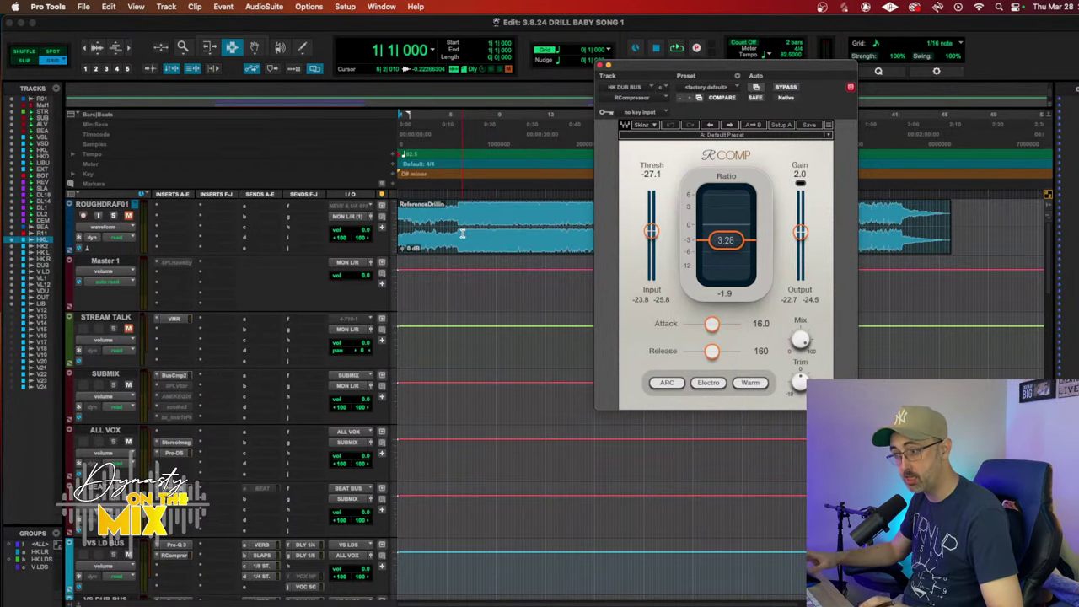
{"action": "scroll", "coordinate": [470, 231], "scroll_direction": "down", "scroll_amount": 10}
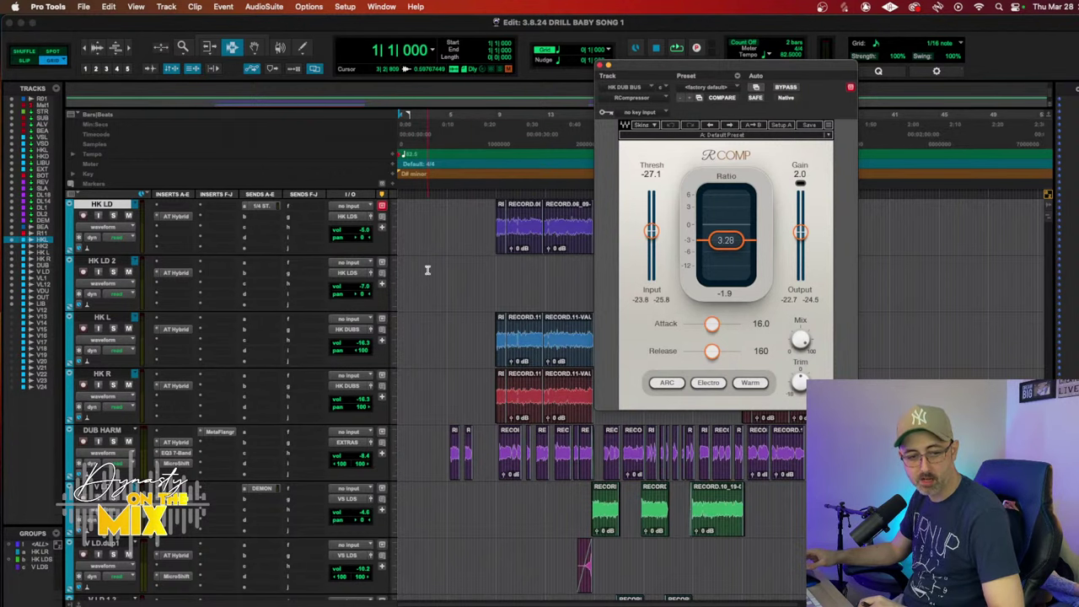
{"action": "left_click", "coordinate": [601, 65]}
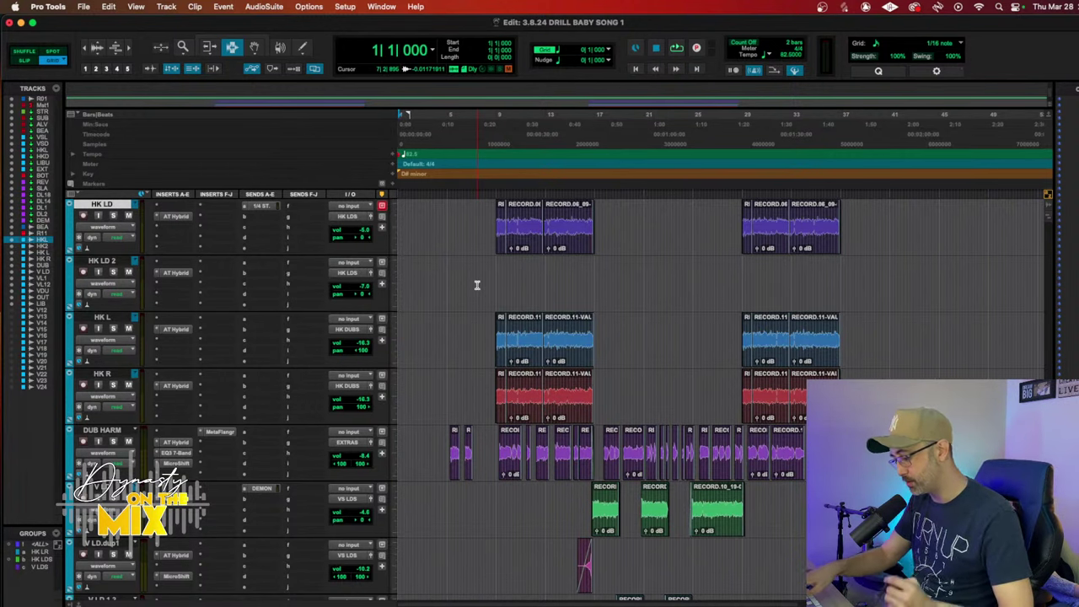
{"action": "key", "text": "space"}
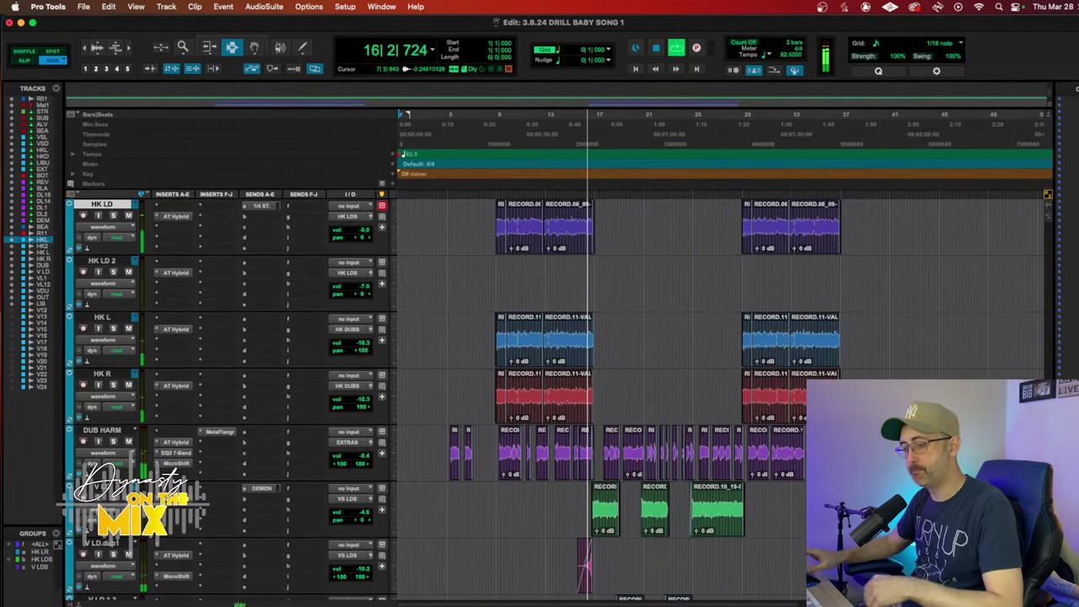
Step: Switch to OBS Studio to check the stream controls and audio levels, and return to Pro Tools
{"action": "left_click", "coordinate": [407, 580]}
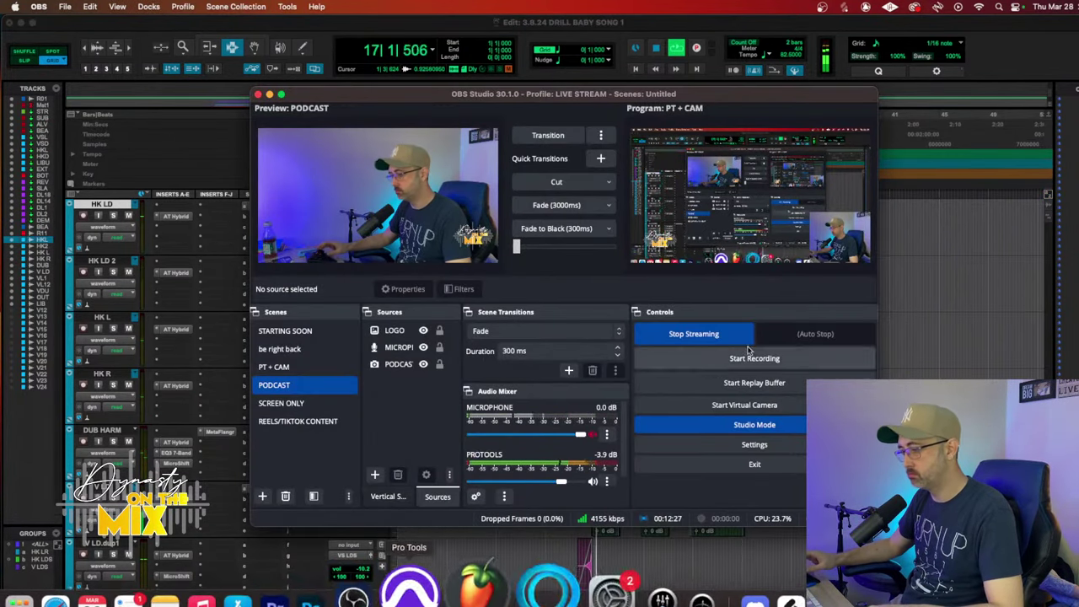
{"action": "left_click", "coordinate": [906, 154]}
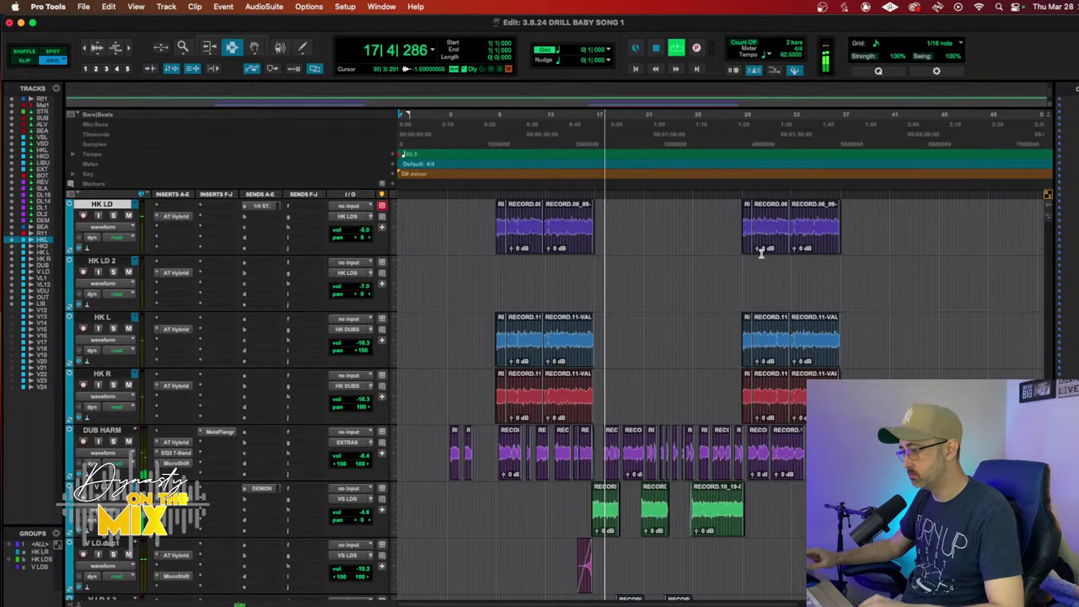
Step: Move the V LD.dup1 track above the V LD track
{"action": "scroll", "coordinate": [750, 281], "scroll_direction": "down", "scroll_amount": 5}
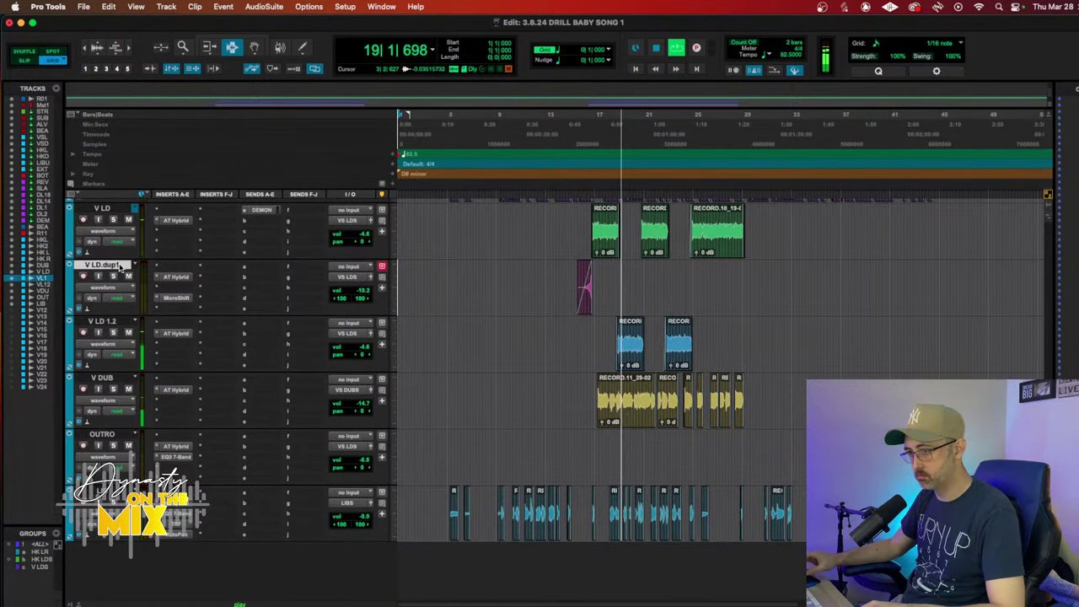
{"action": "left_click_drag", "start_coordinate": [101, 265], "coordinate": [126, 230]}
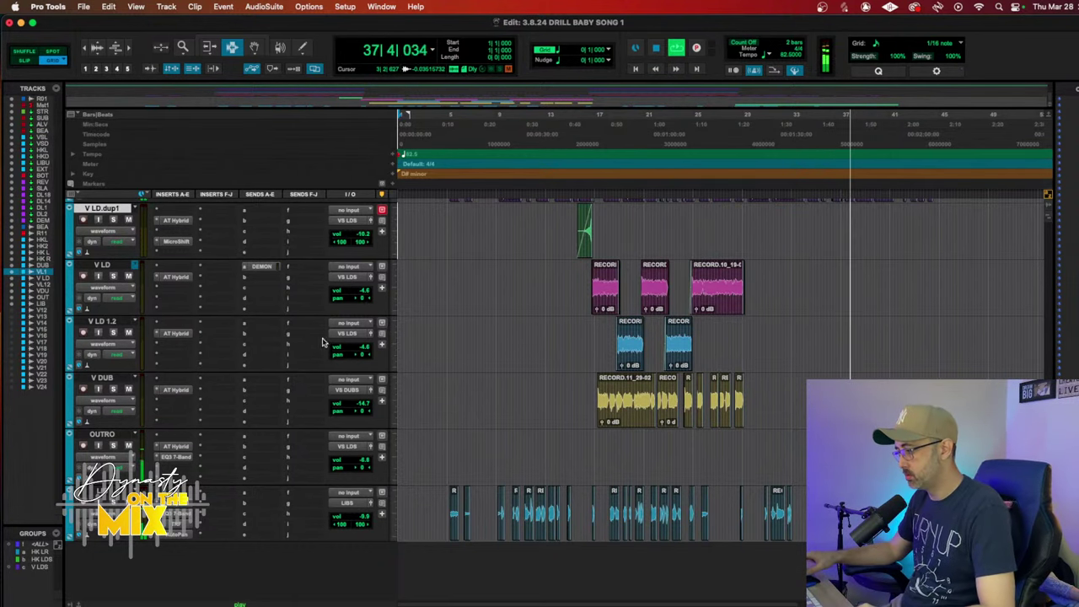
Step: Look over the beat, hook and verse tracks during playback of the song, and stop playback
{"action": "scroll", "coordinate": [321, 341], "scroll_direction": "up", "scroll_amount": 15}
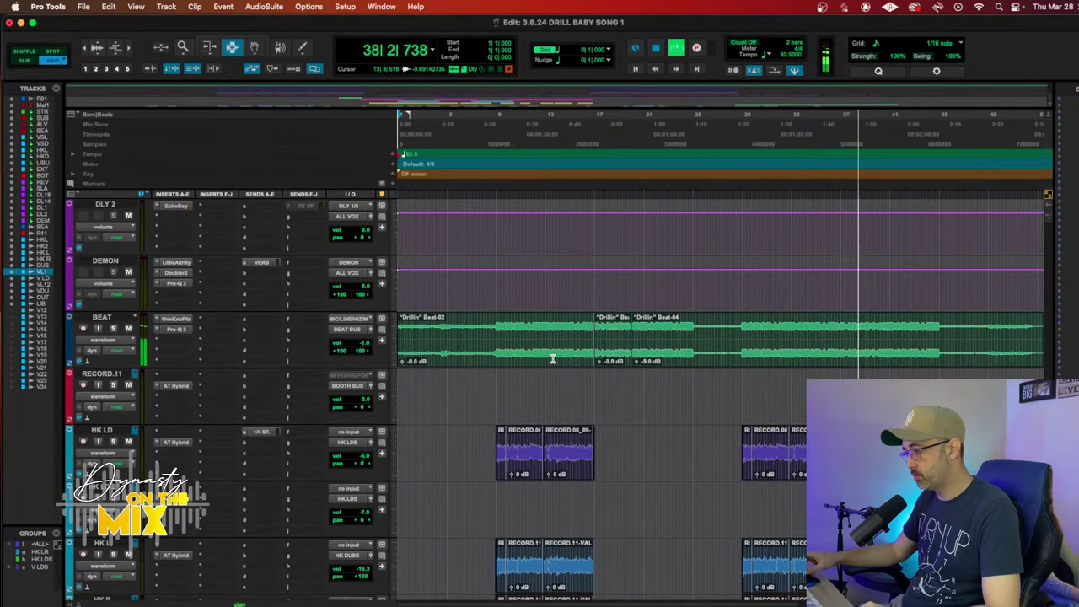
{"action": "scroll", "coordinate": [552, 358], "scroll_direction": "down", "scroll_amount": 5}
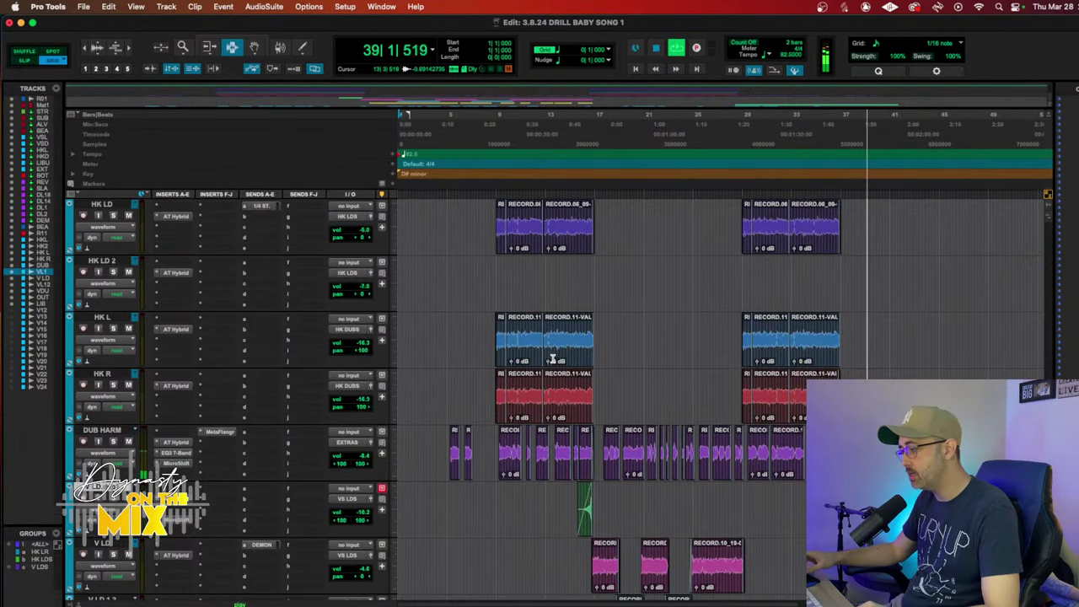
{"action": "scroll", "coordinate": [552, 358], "scroll_direction": "up", "scroll_amount": 4}
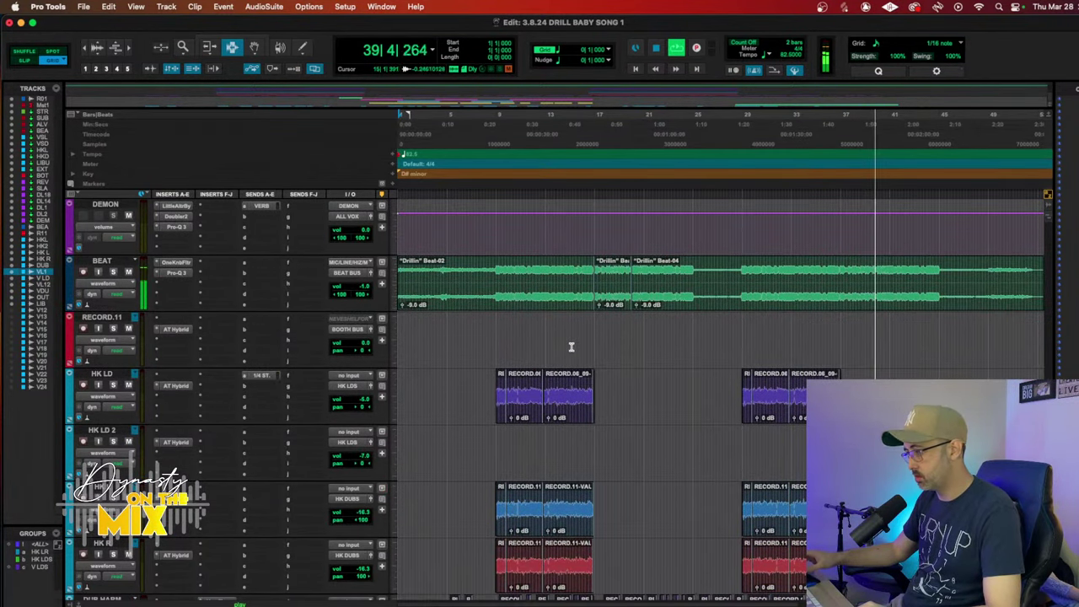
{"action": "scroll", "coordinate": [571, 346], "scroll_direction": "down", "scroll_amount": 4}
{"action": "scroll", "coordinate": [571, 345], "scroll_direction": "up", "scroll_amount": 5}
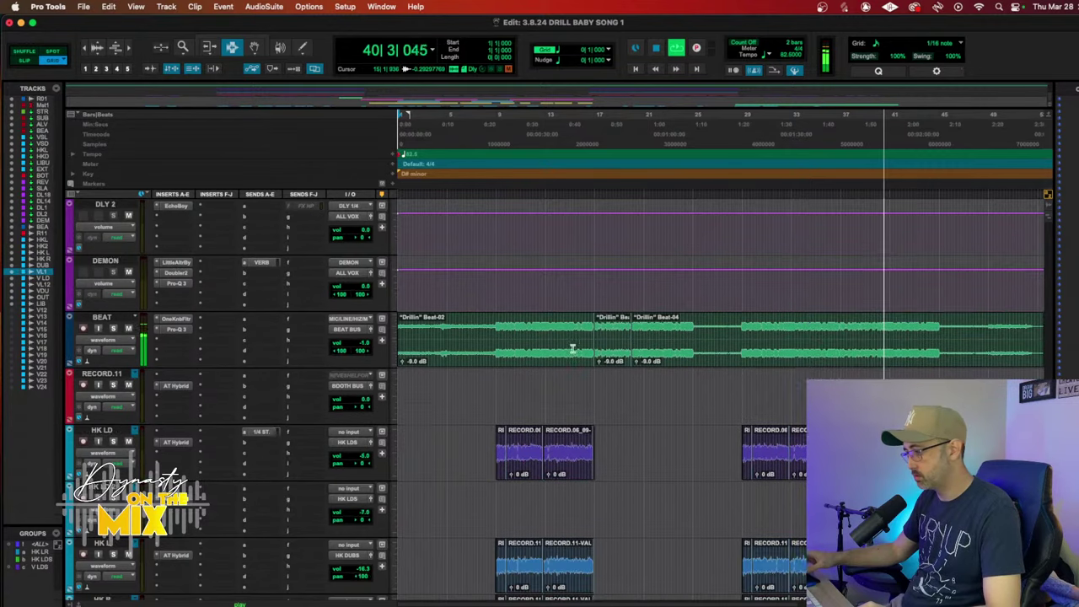
{"action": "scroll", "coordinate": [572, 348], "scroll_direction": "down", "scroll_amount": 1}
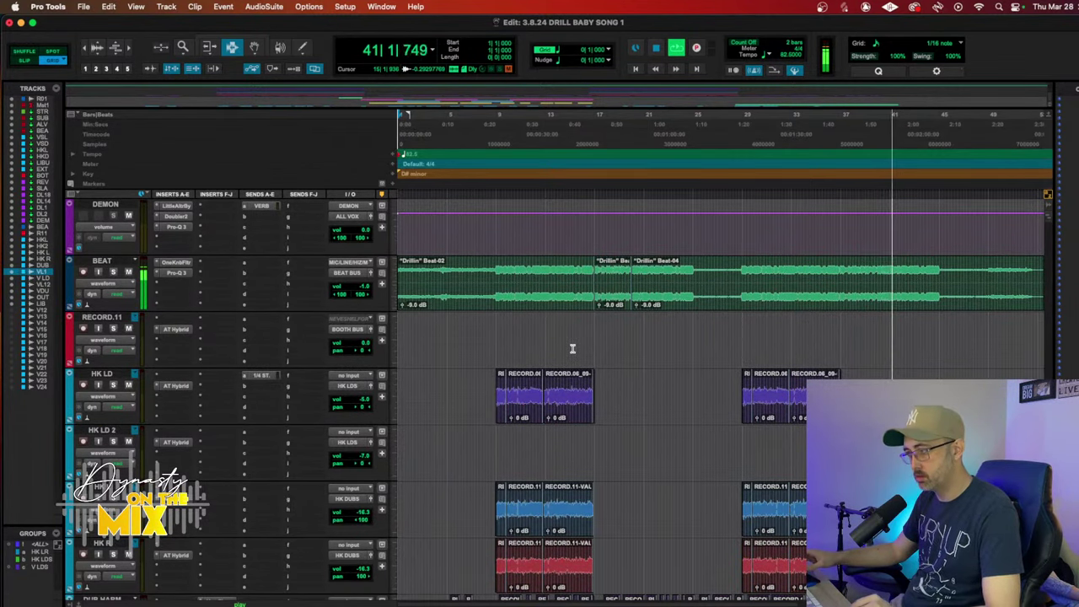
{"action": "scroll", "coordinate": [572, 348], "scroll_direction": "down", "scroll_amount": 3}
{"action": "scroll", "coordinate": [572, 348], "scroll_direction": "down", "scroll_amount": 5}
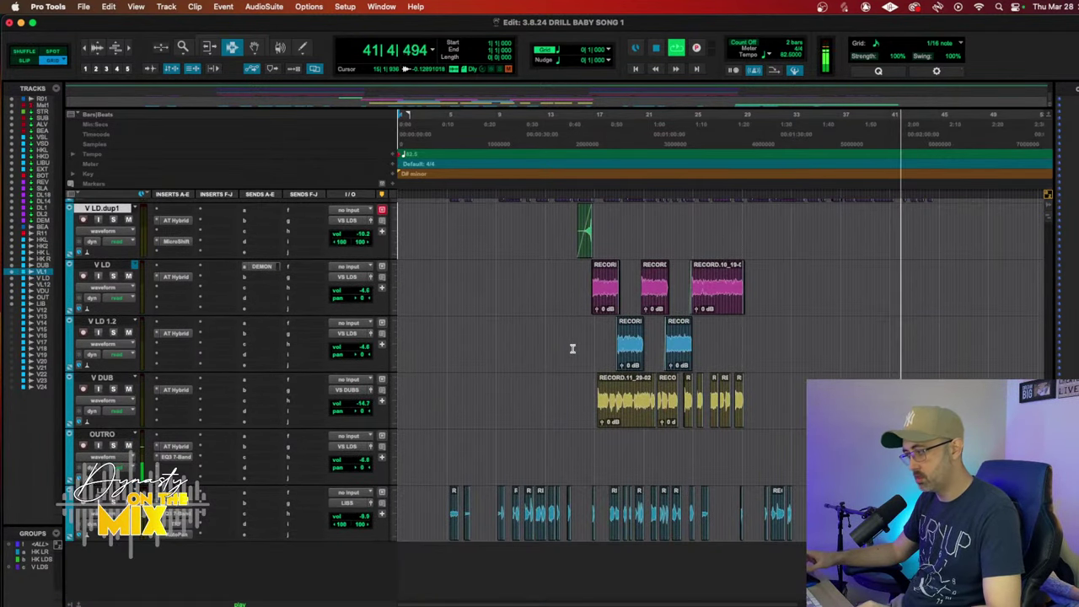
{"action": "scroll", "coordinate": [573, 349], "scroll_direction": "up", "scroll_amount": 3}
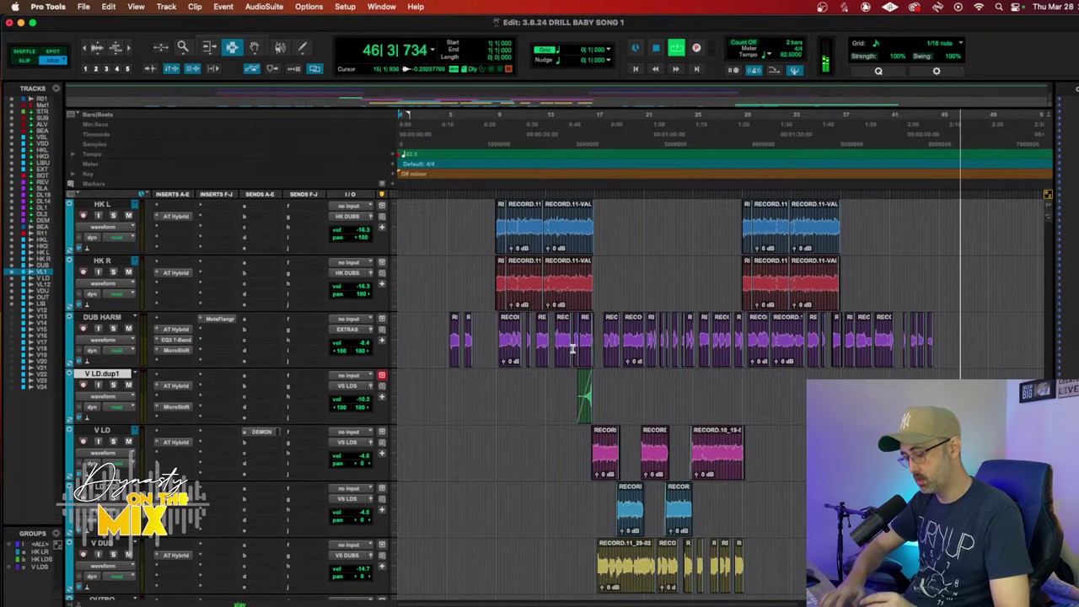
{"action": "key", "text": "space"}
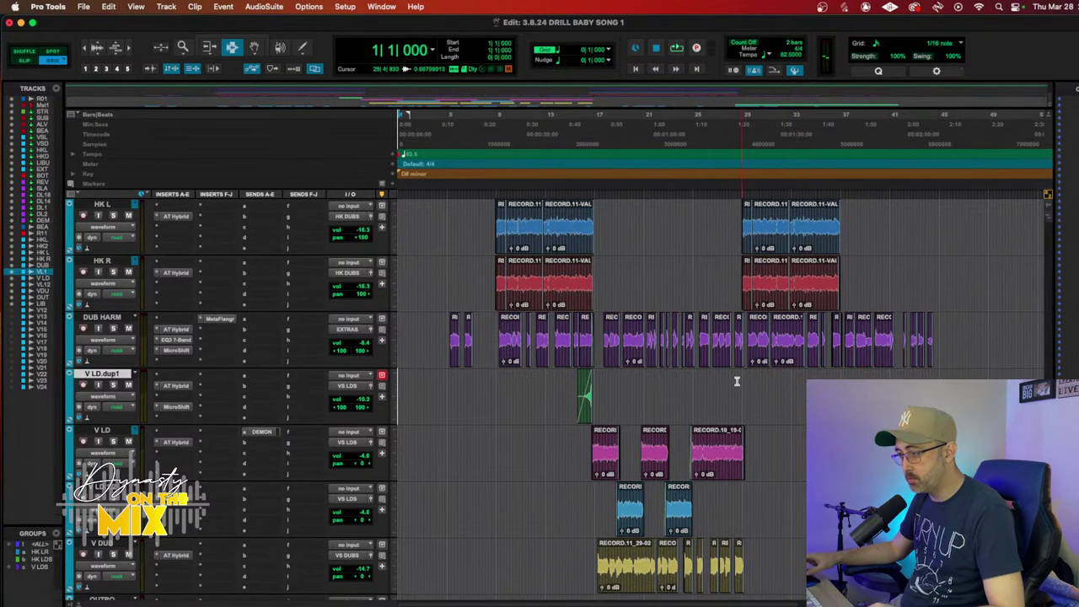
Step: Solo the ROUGHDRAF01 reference track, play it from the beginning and lower its volume to about -7.5 dB
{"action": "scroll", "coordinate": [736, 381], "scroll_direction": "down", "scroll_amount": 10}
{"action": "scroll", "coordinate": [736, 381], "scroll_direction": "down", "scroll_amount": 10}
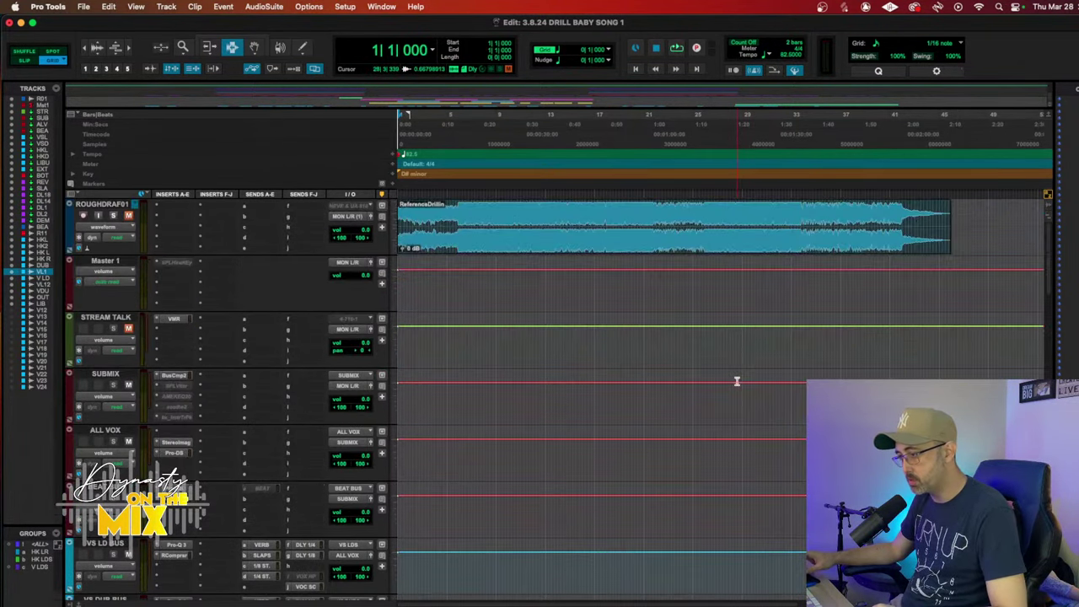
{"action": "left_click", "coordinate": [109, 207]}
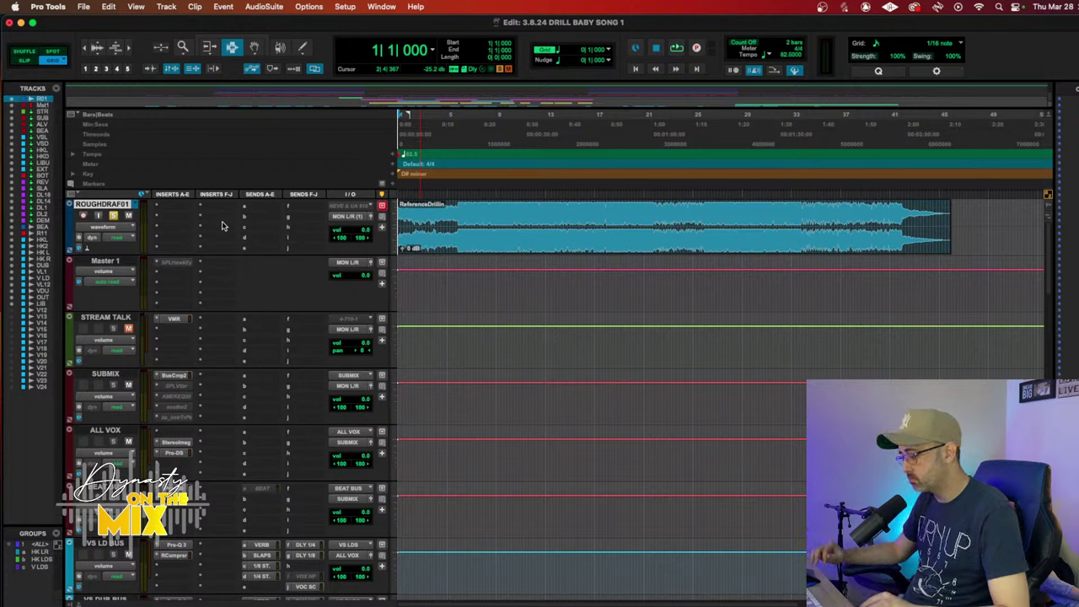
{"action": "key", "text": "space"}
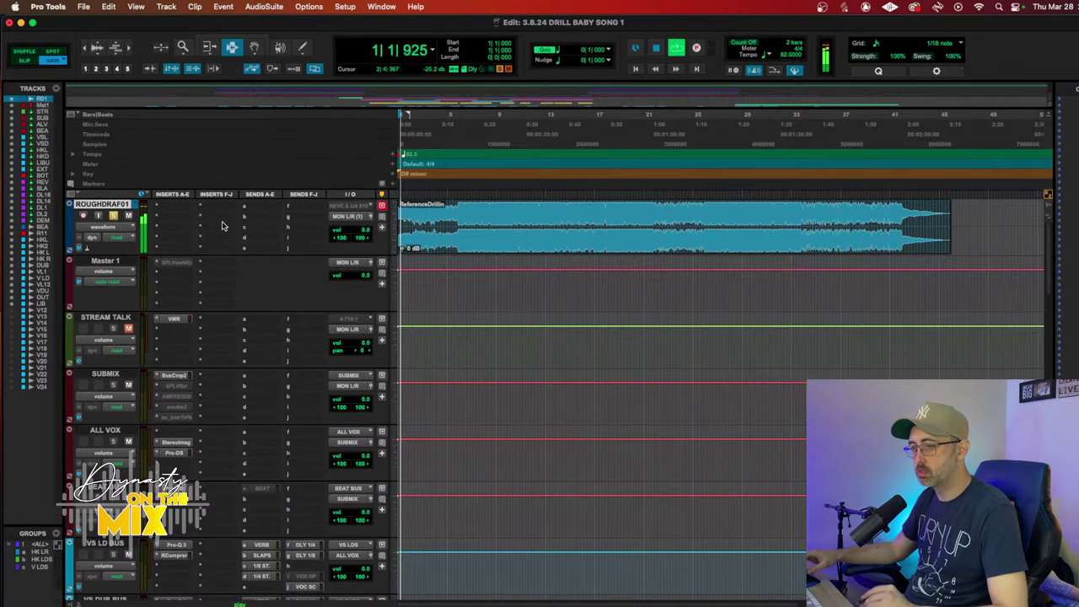
{"action": "left_click_drag", "start_coordinate": [364, 229], "coordinate": [363, 239]}
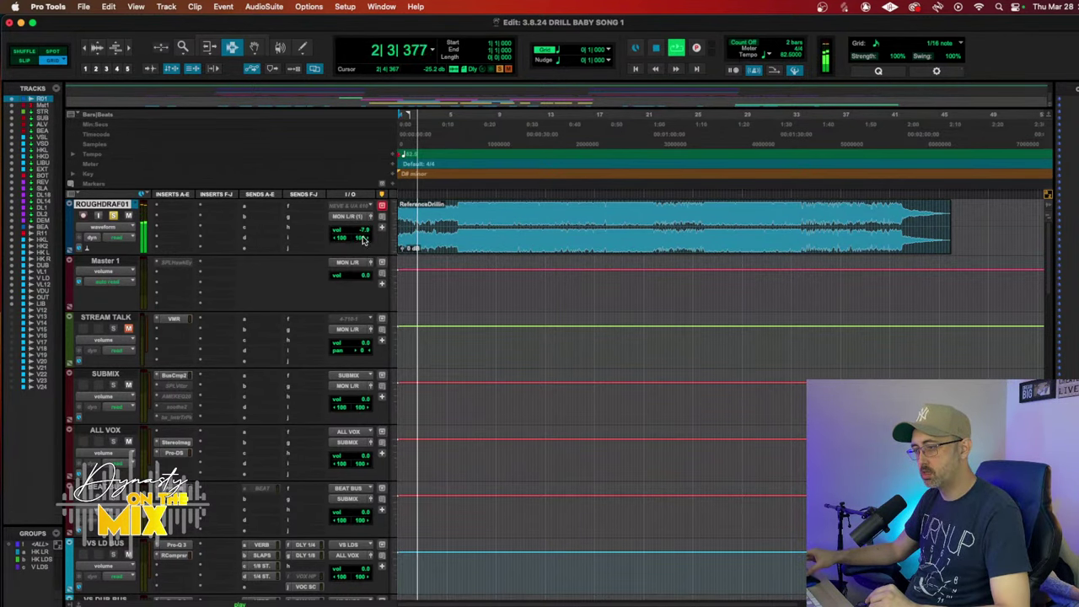
Step: Listen to the rough reference while looking over the tracks, take ROUGHDRAF01 out of solo and stop playback
{"action": "scroll", "coordinate": [287, 236], "scroll_direction": "down", "scroll_amount": 10}
{"action": "scroll", "coordinate": [286, 233], "scroll_direction": "down", "scroll_amount": 15}
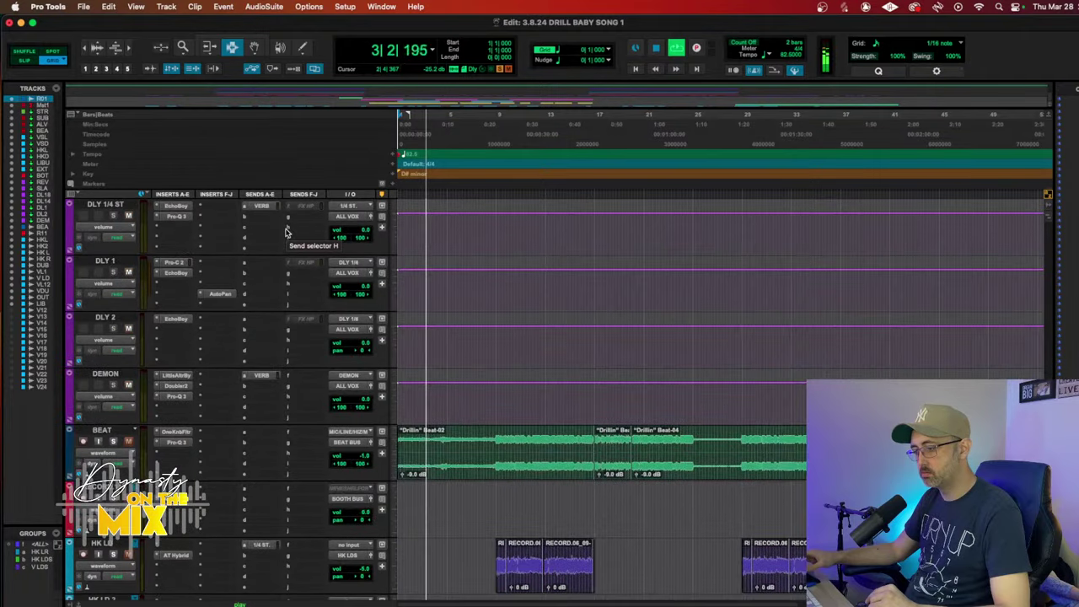
{"action": "scroll", "coordinate": [285, 232], "scroll_direction": "up", "scroll_amount": 20}
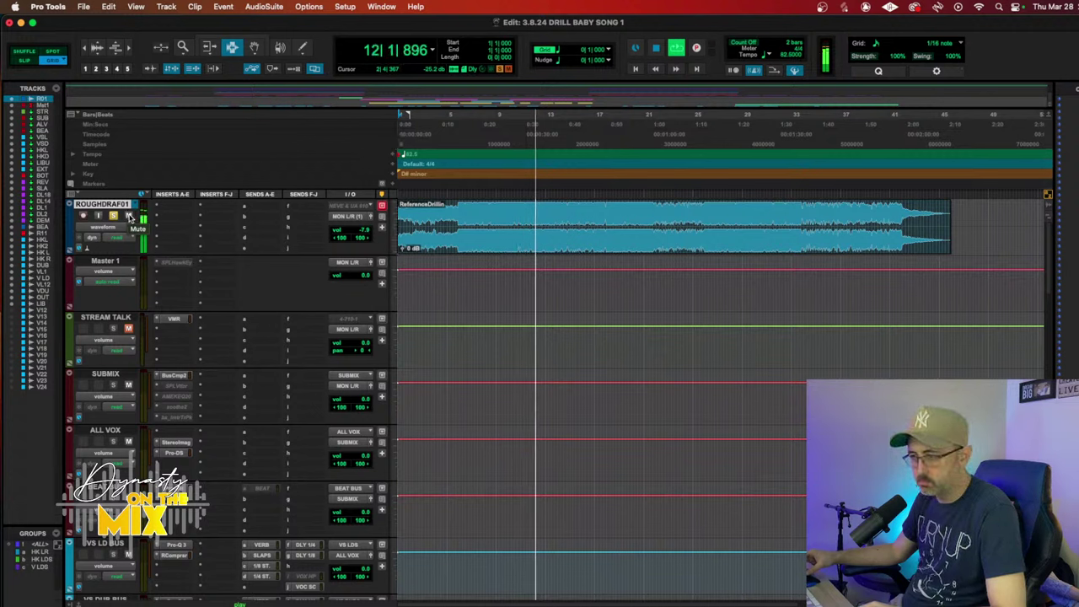
{"action": "left_click", "coordinate": [129, 216]}
{"action": "key", "text": "space"}
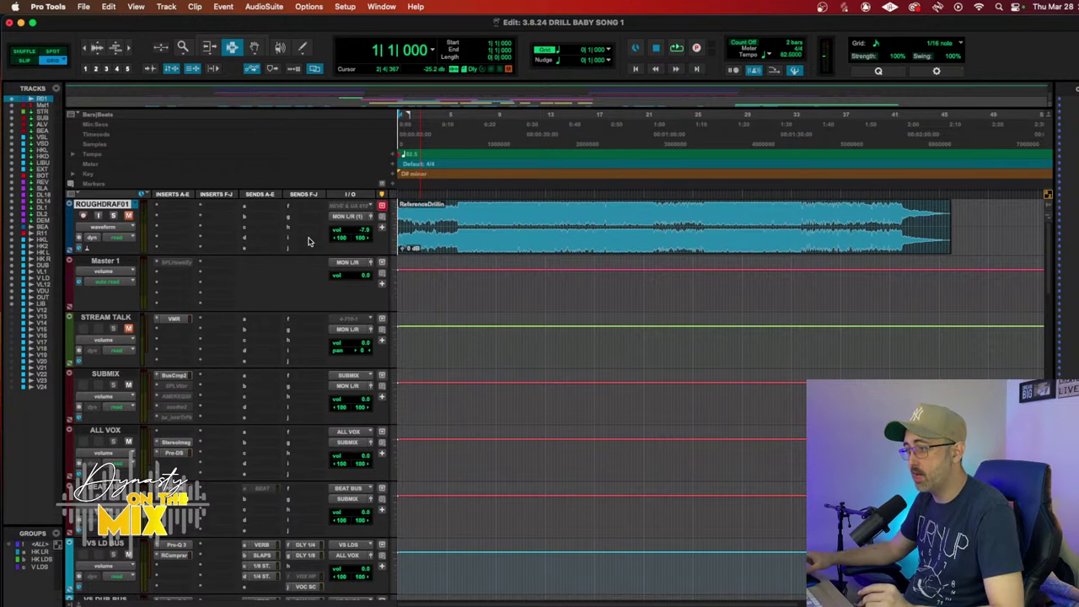
Step: Insert the stereo iZotope Ozone 11 Impact plug-in in the first insert slot of the BEAT track and close its window
{"action": "scroll", "coordinate": [309, 240], "scroll_direction": "down", "scroll_amount": 10}
{"action": "scroll", "coordinate": [307, 276], "scroll_direction": "down", "scroll_amount": 3}
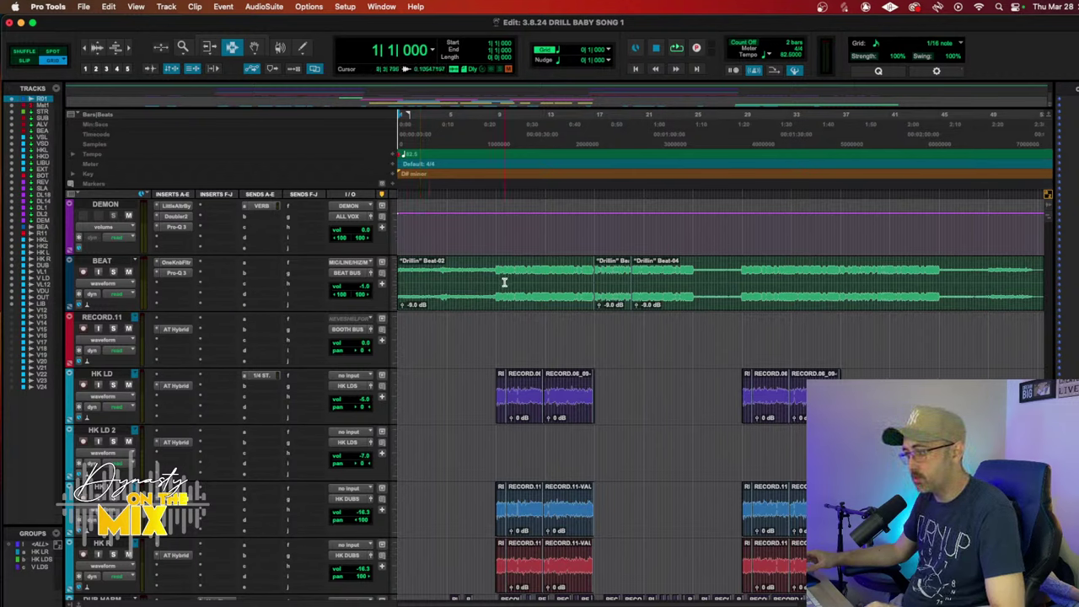
{"action": "left_click", "coordinate": [168, 289]}
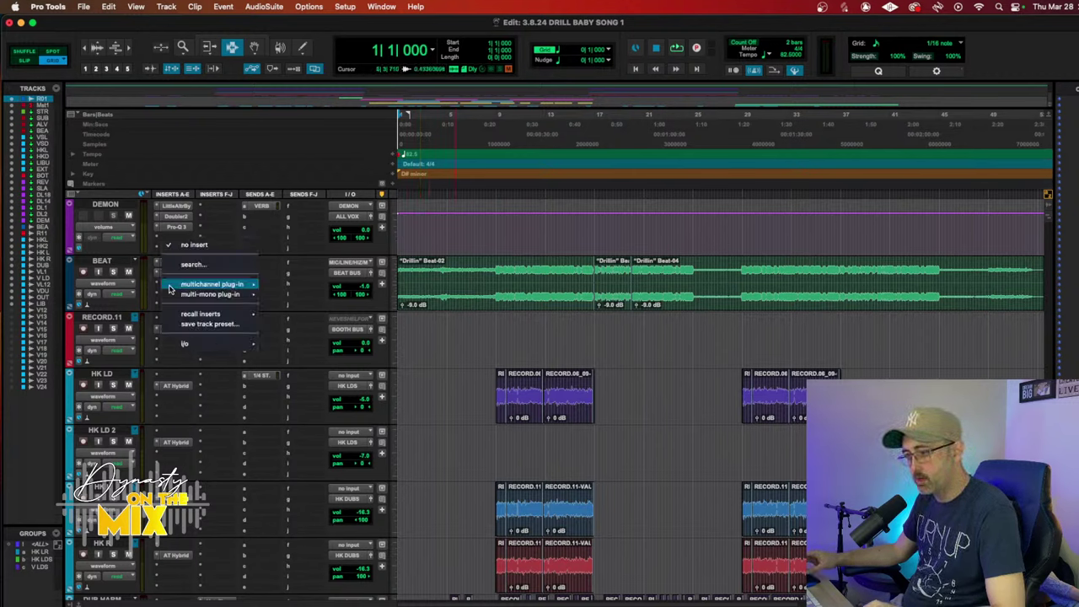
{"action": "mouse_move", "coordinate": [340, 172]}
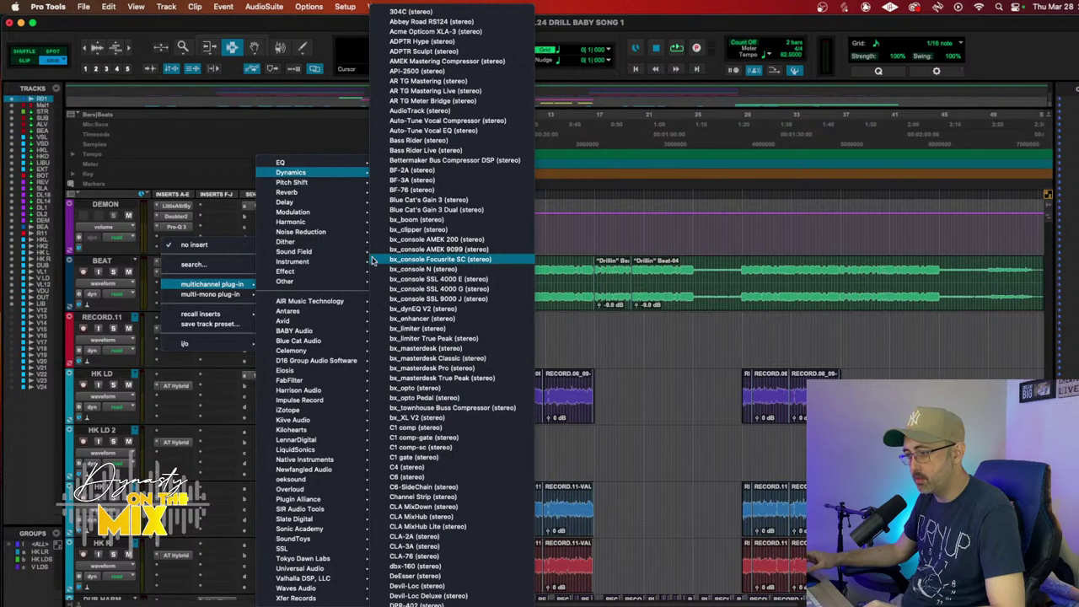
{"action": "scroll", "coordinate": [455, 259], "scroll_direction": "down", "scroll_amount": 20}
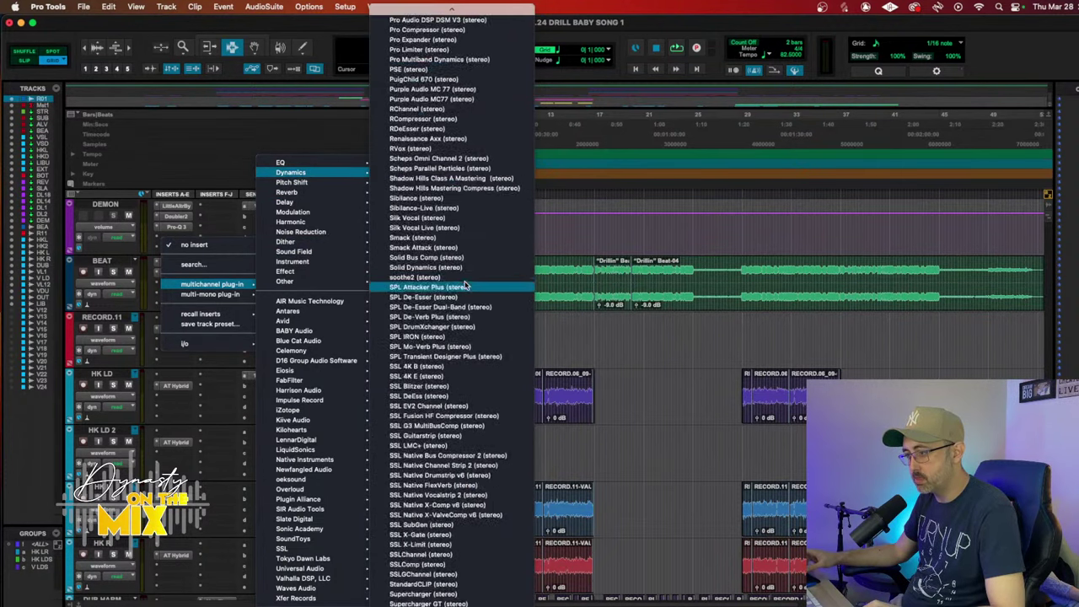
{"action": "scroll", "coordinate": [468, 352], "scroll_direction": "up", "scroll_amount": 10}
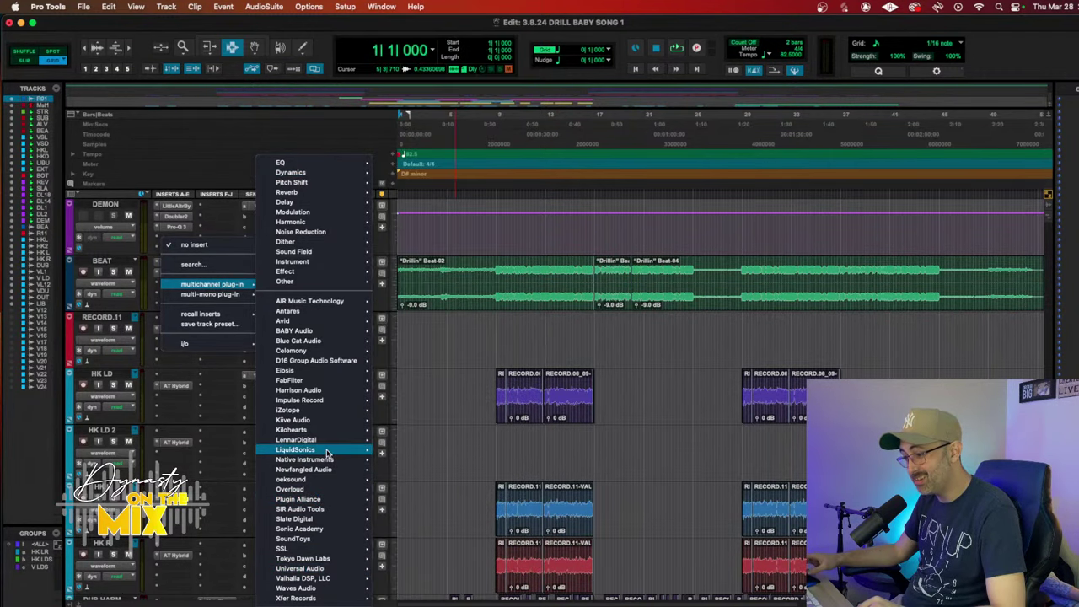
{"action": "mouse_move", "coordinate": [329, 410]}
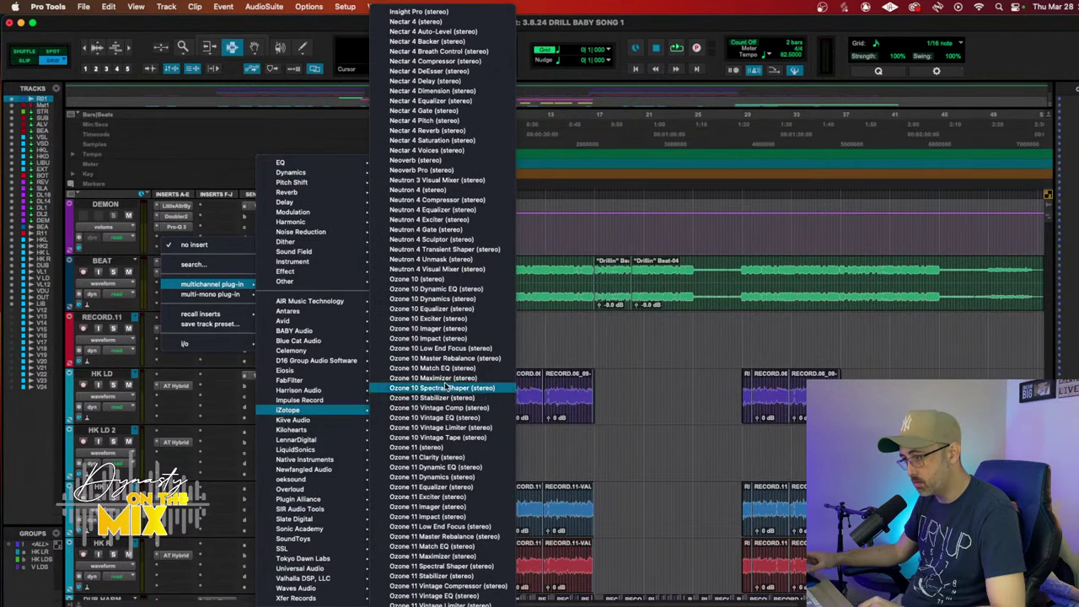
{"action": "scroll", "coordinate": [434, 253], "scroll_direction": "down", "scroll_amount": 5}
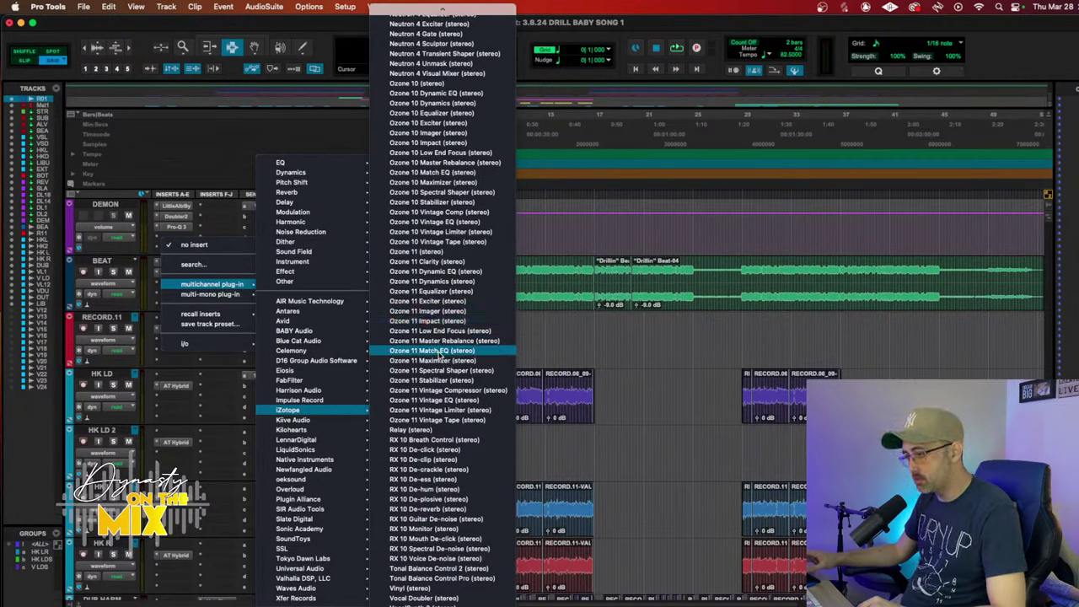
{"action": "left_click", "coordinate": [437, 321]}
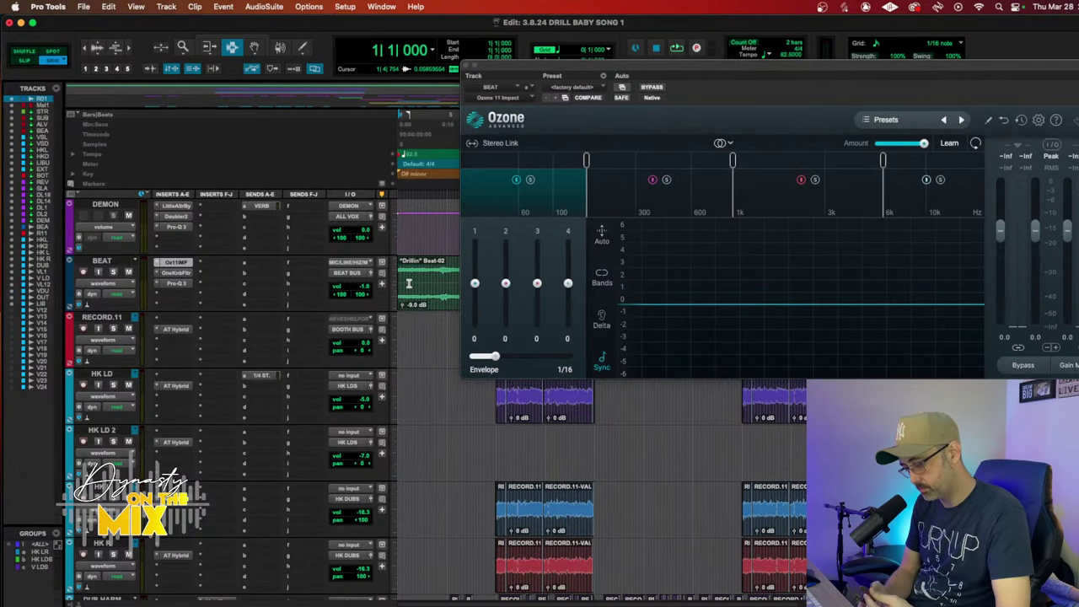
{"action": "left_click", "coordinate": [466, 67]}
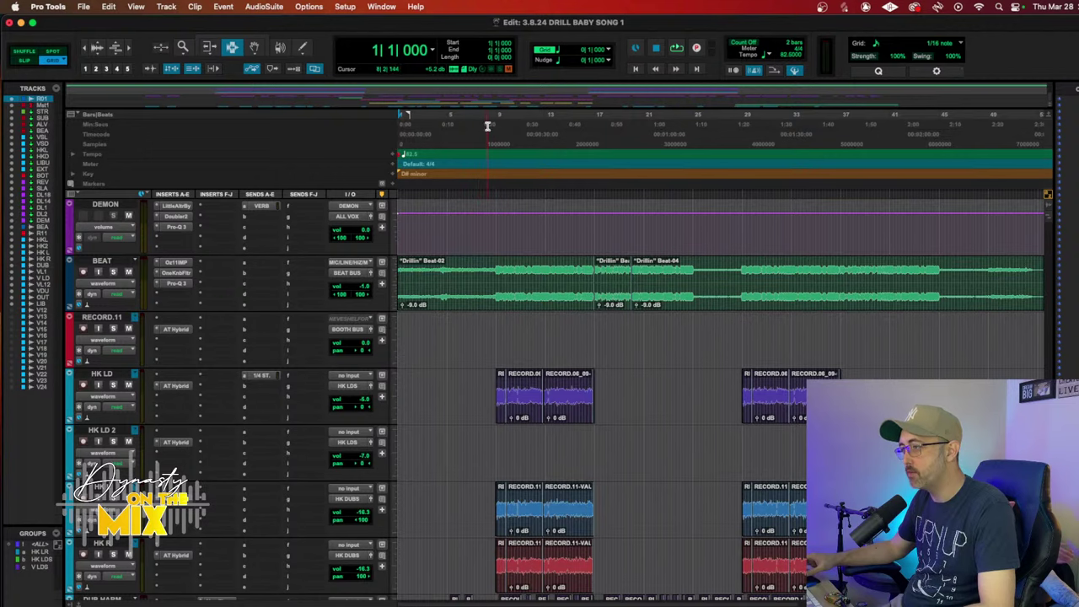
Step: Play the selection from 8|4 to 26|1 with the BEAT track soloed, and reopen its Ozone 11 Impact window
{"action": "left_click_drag", "start_coordinate": [487, 125], "coordinate": [688, 118]}
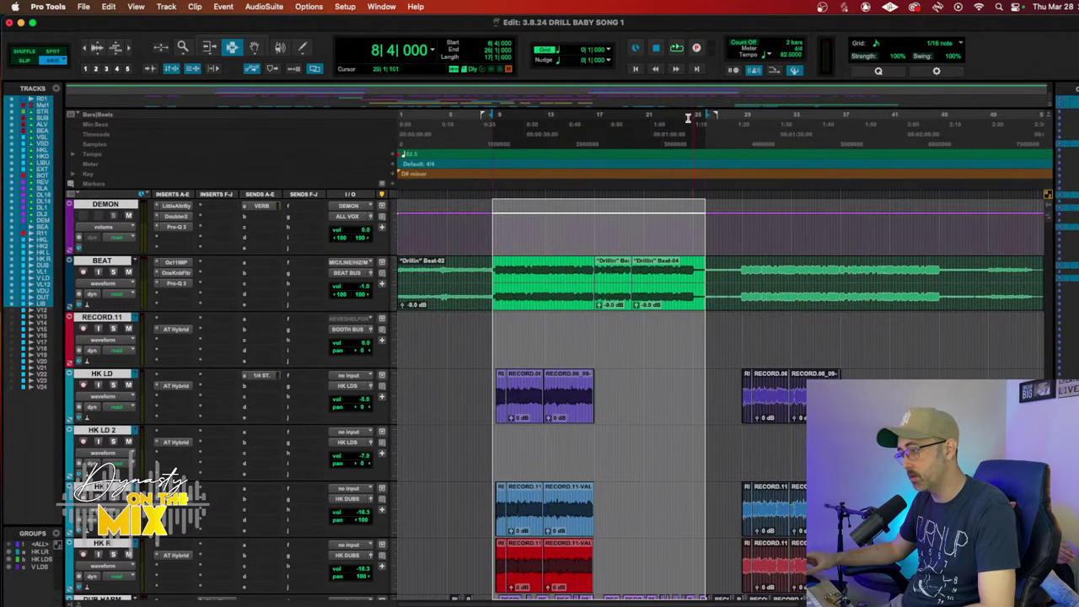
{"action": "key", "text": "space"}
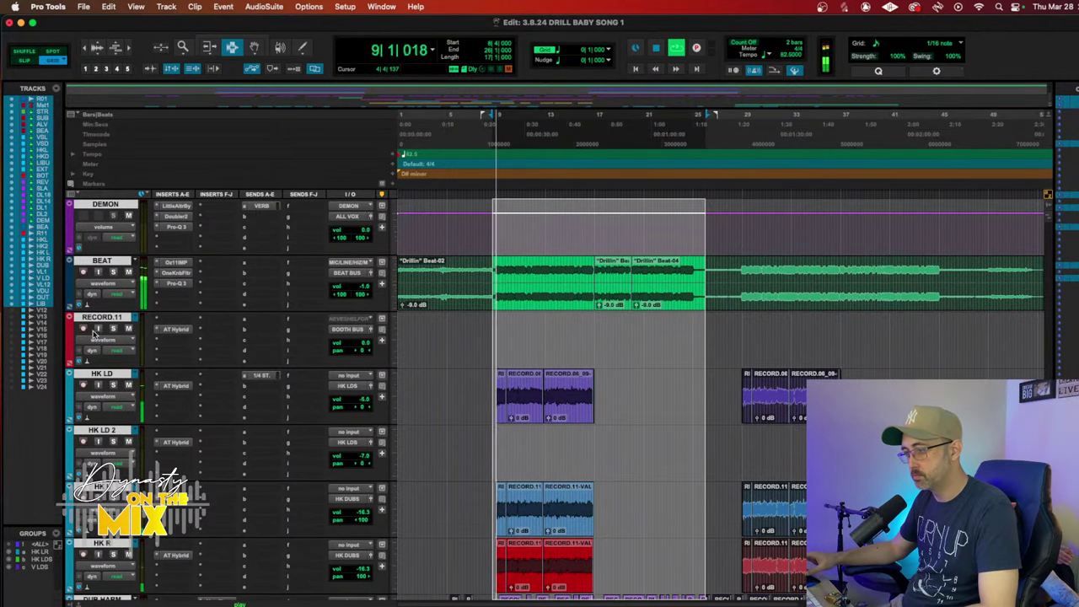
{"action": "left_click", "coordinate": [174, 263]}
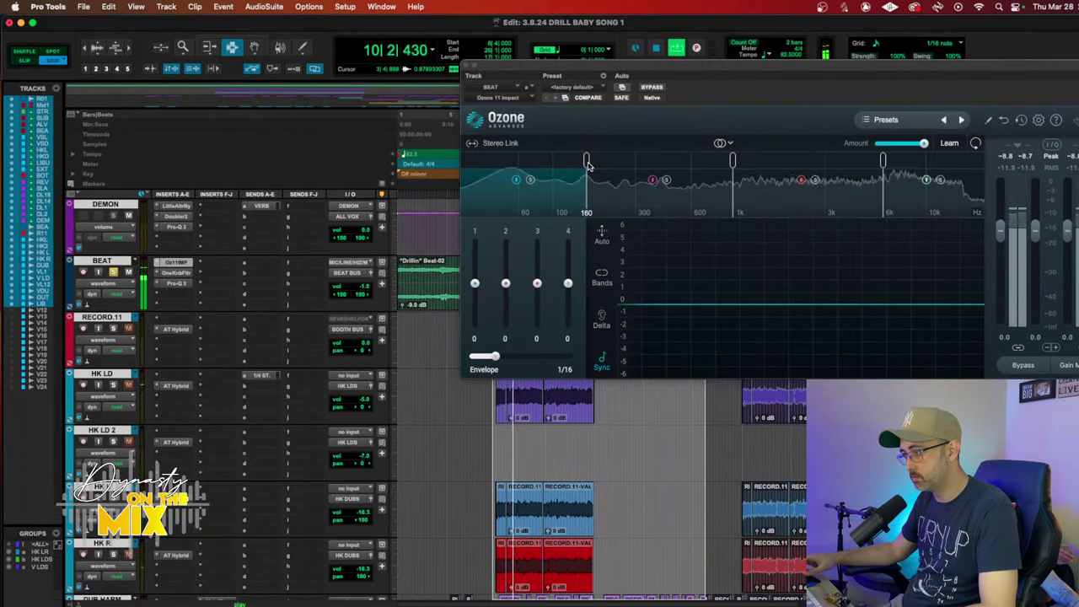
Step: Set the first Ozone 11 Impact crossover to about 99 Hz and the second just below 300 Hz
{"action": "left_click_drag", "start_coordinate": [586, 160], "coordinate": [575, 165]}
{"action": "left_click_drag", "start_coordinate": [733, 161], "coordinate": [644, 162]}
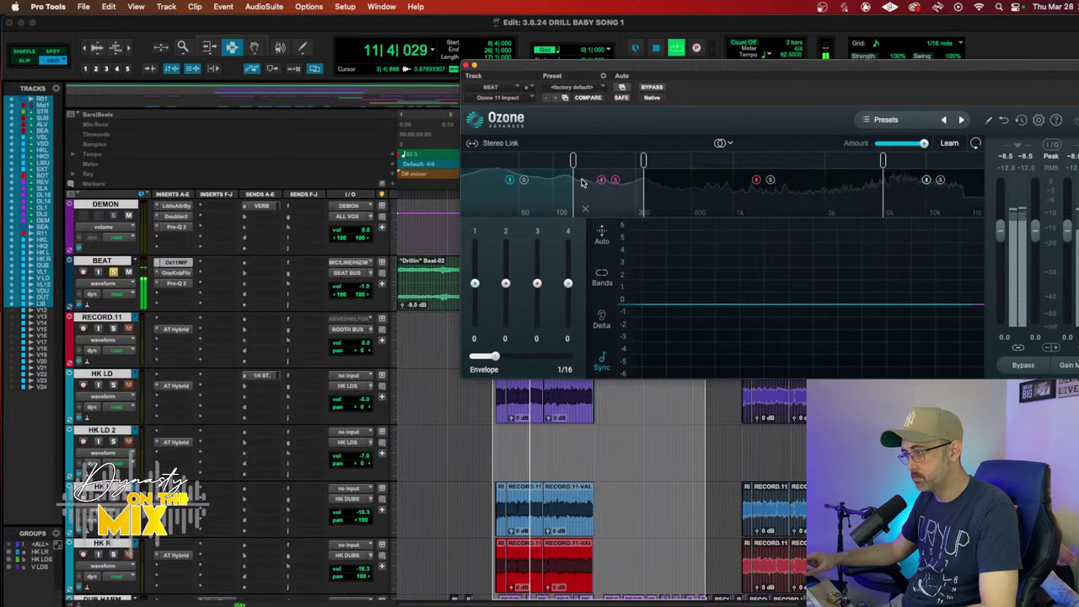
{"action": "left_click_drag", "start_coordinate": [572, 160], "coordinate": [544, 164]}
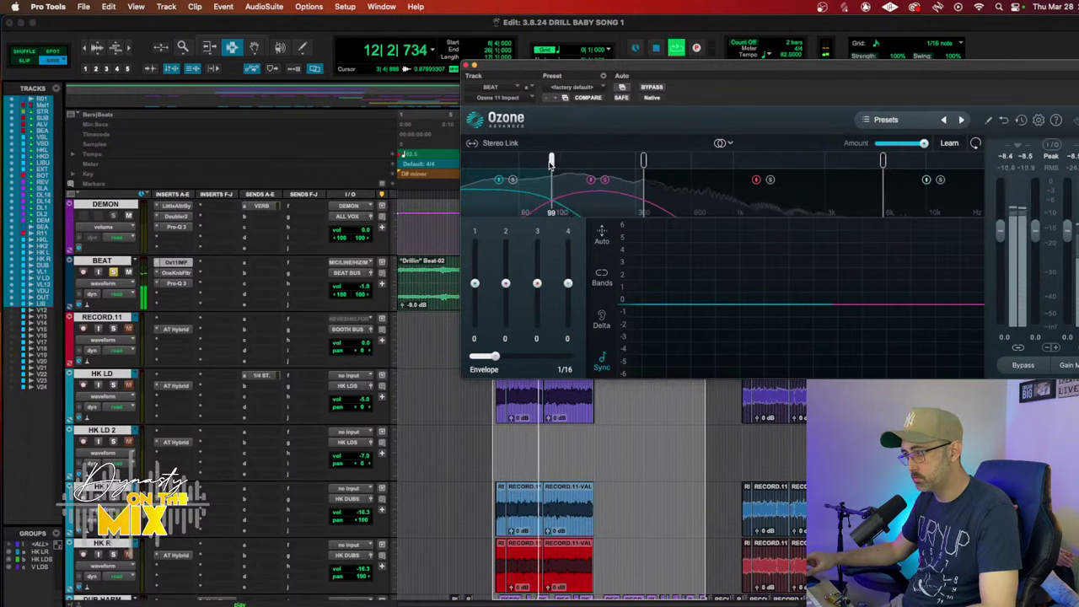
{"action": "left_click_drag", "start_coordinate": [650, 163], "coordinate": [640, 161]}
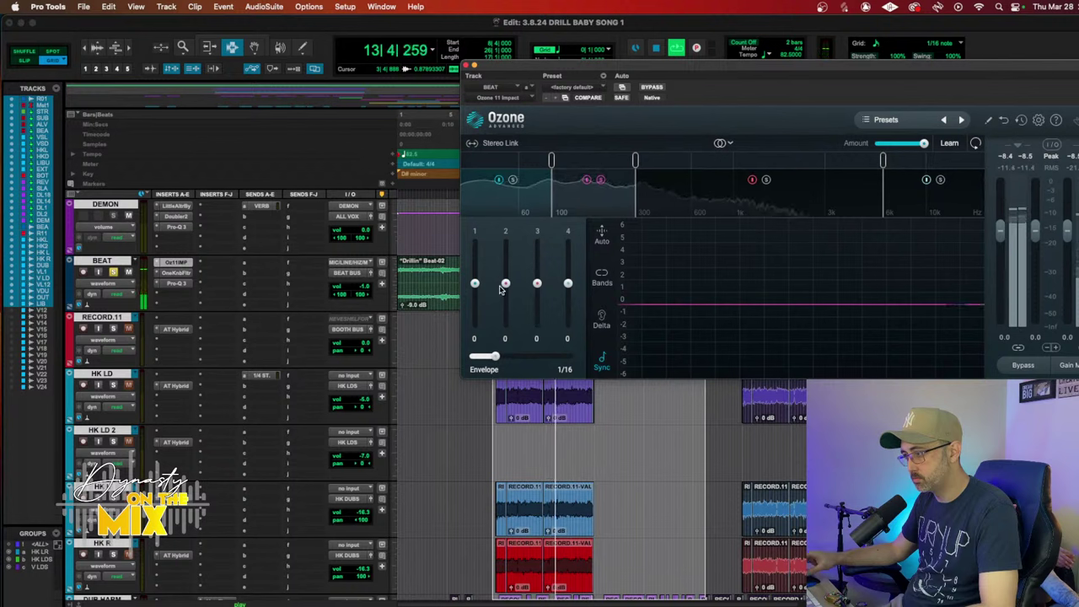
Step: Set the Ozone 11 Impact microdynamics to 17 for band 1 and 19 for band 2, and bypass the plug-in to compare
{"action": "left_click_drag", "start_coordinate": [505, 284], "coordinate": [506, 278]}
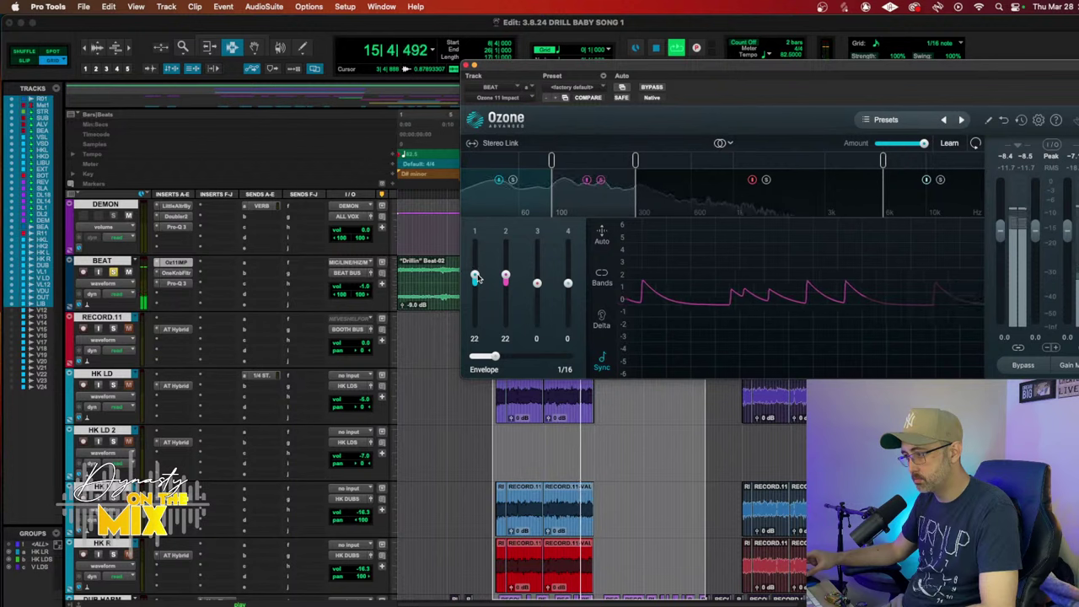
{"action": "left_click_drag", "start_coordinate": [476, 283], "coordinate": [476, 279]}
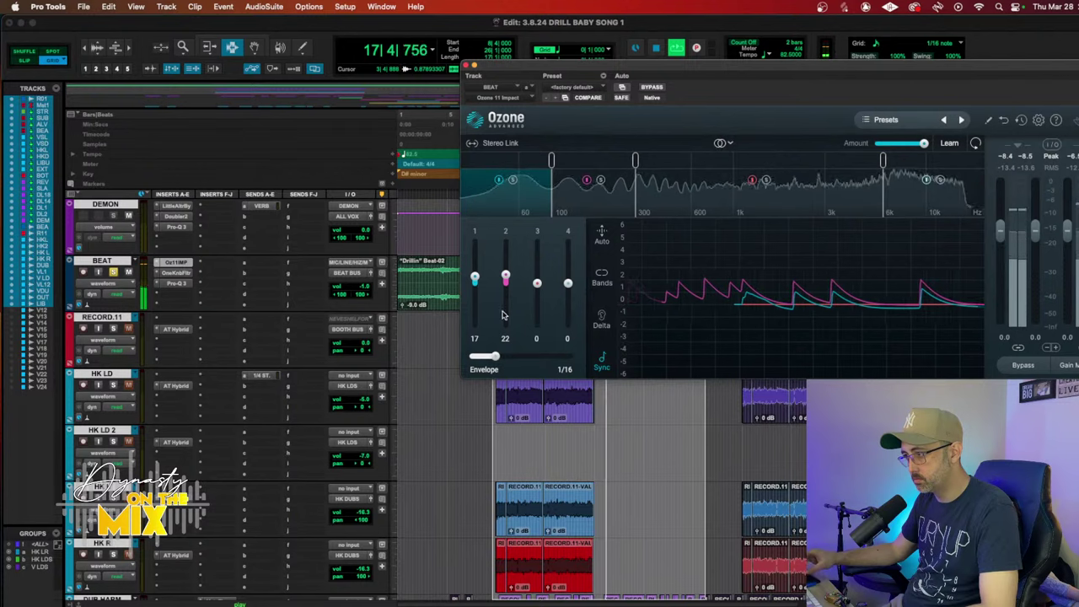
{"action": "left_click_drag", "start_coordinate": [477, 280], "coordinate": [478, 275]}
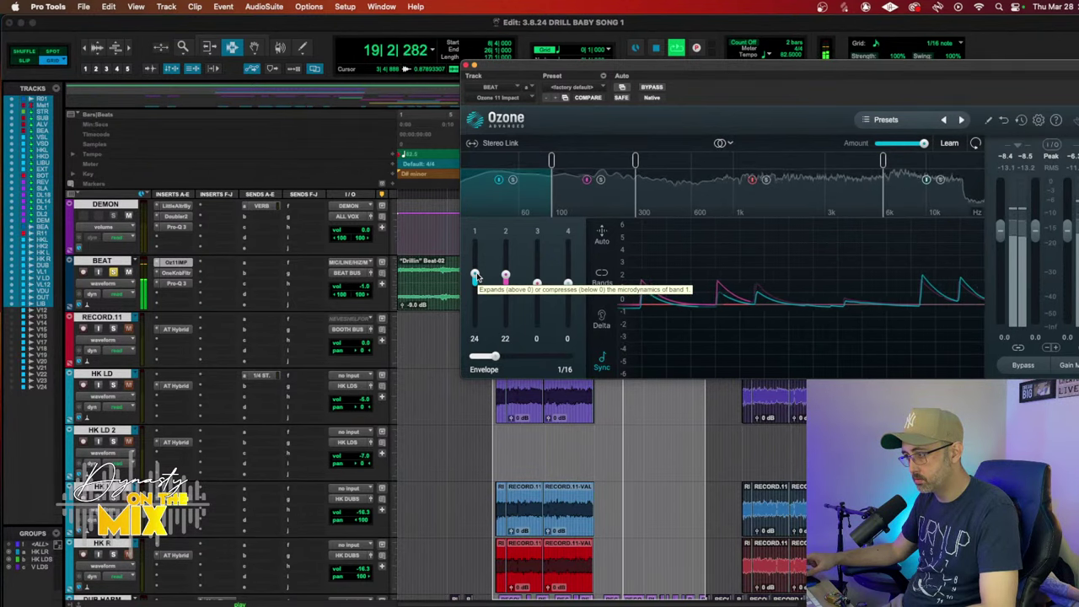
{"action": "left_click_drag", "start_coordinate": [477, 277], "coordinate": [507, 278]}
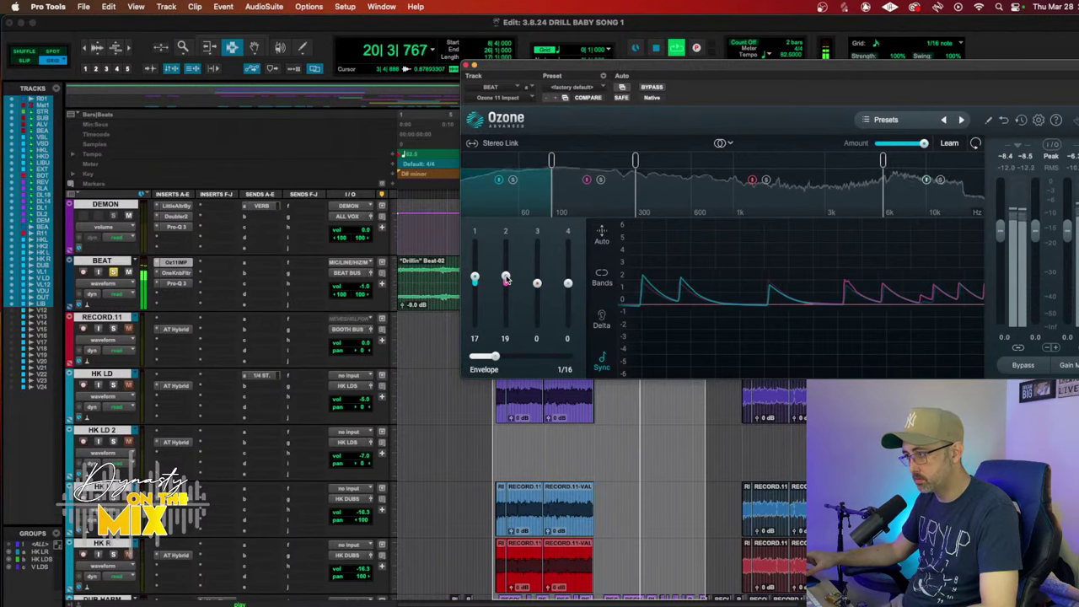
{"action": "left_click", "coordinate": [182, 266], "text": "super"}
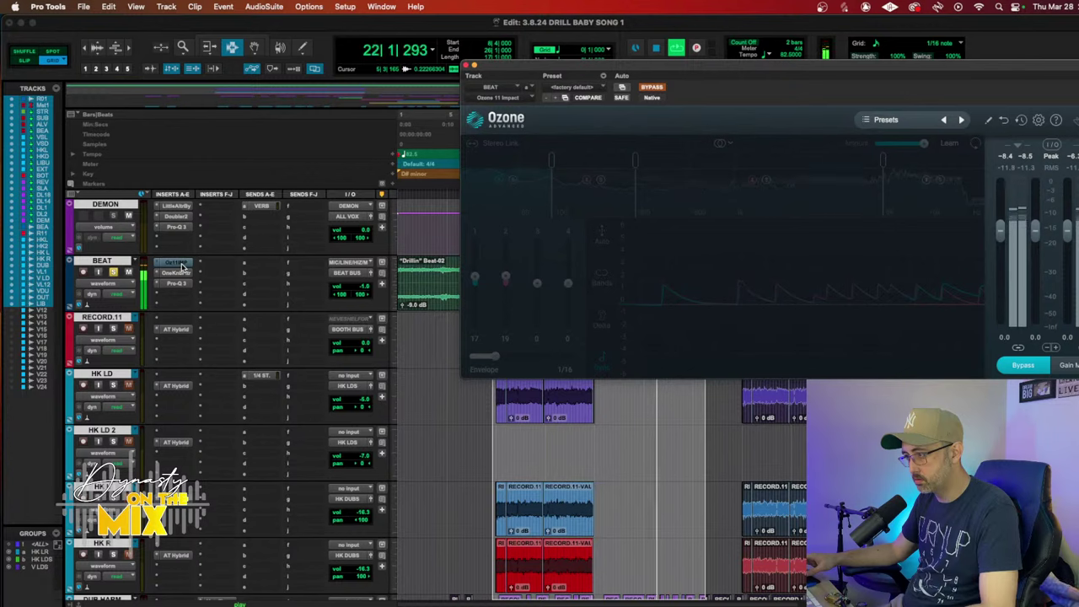
Step: Re-enable Ozone 11 Impact, set its band 3 microdynamics to 17, and compare the BEAT track with the plug-in bypassed and active
{"action": "left_click", "coordinate": [182, 266], "text": "super"}
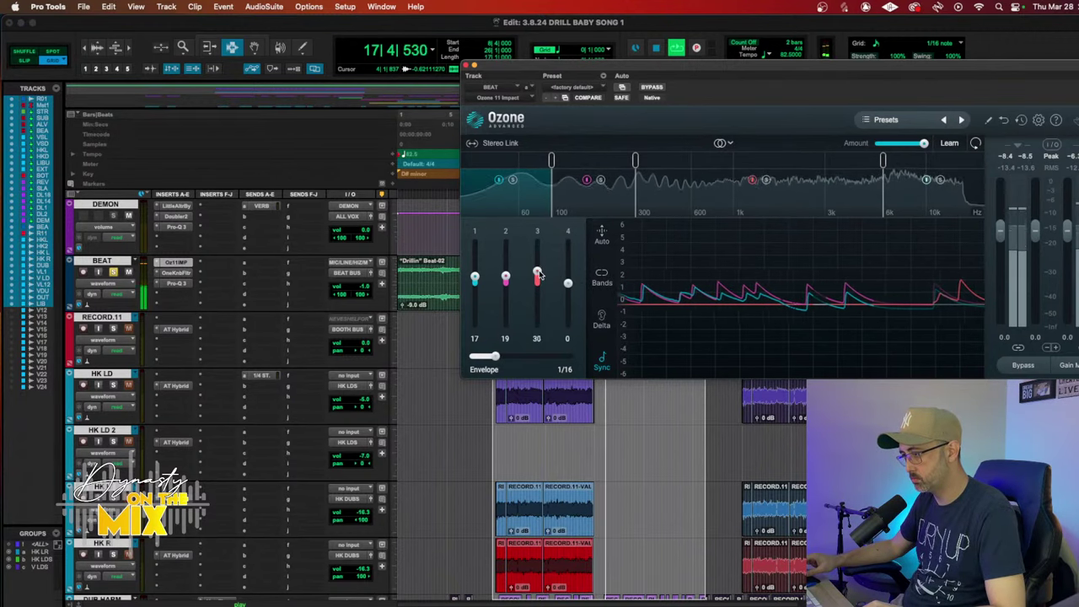
{"action": "scroll", "coordinate": [541, 280], "scroll_direction": "down", "scroll_amount": 3}
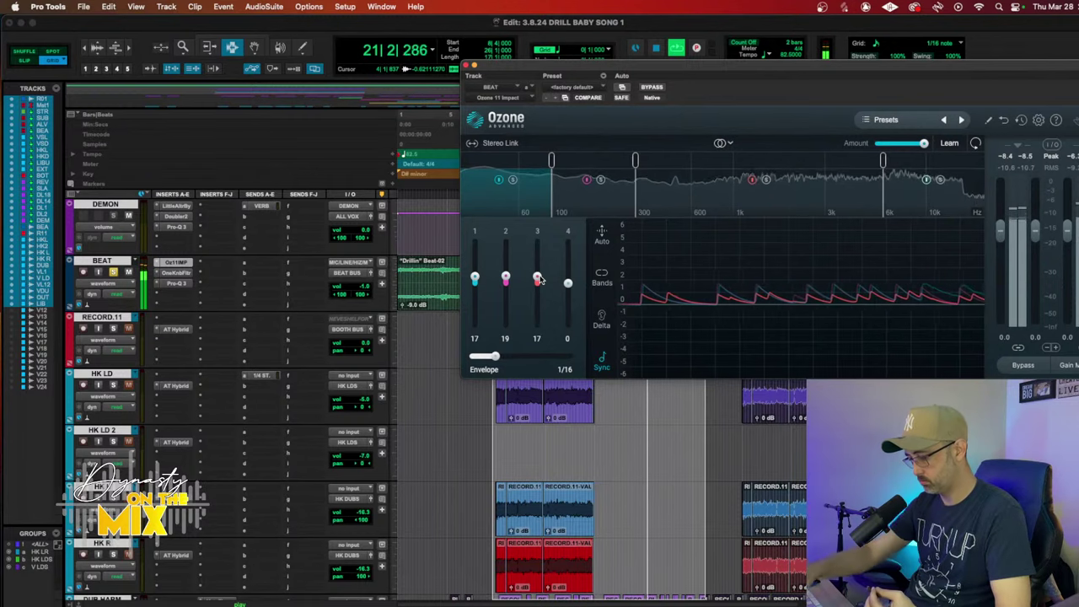
{"action": "left_click", "coordinate": [653, 88]}
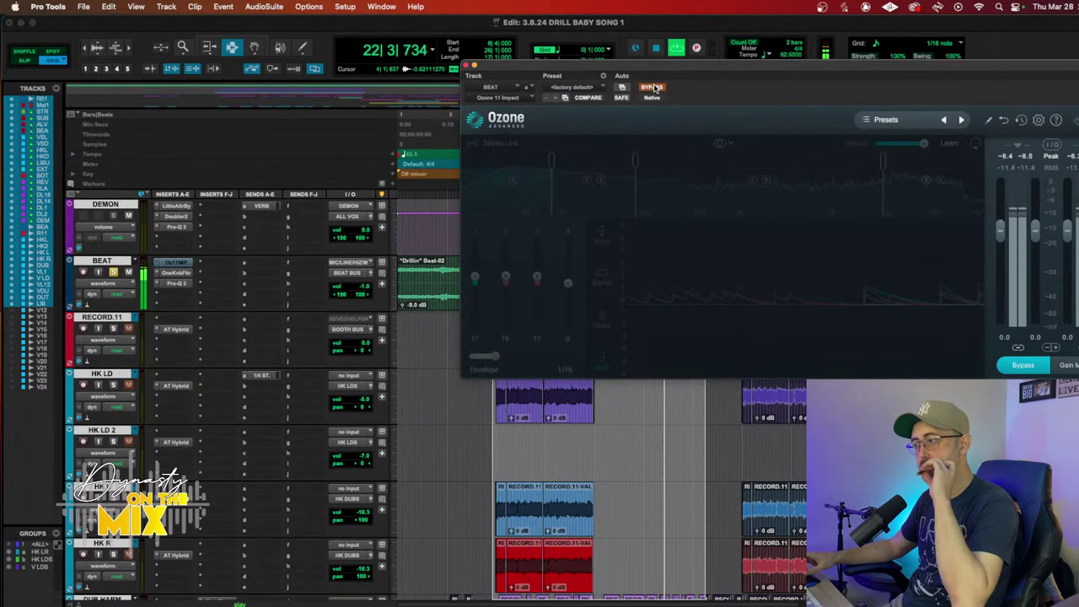
{"action": "left_click", "coordinate": [653, 87]}
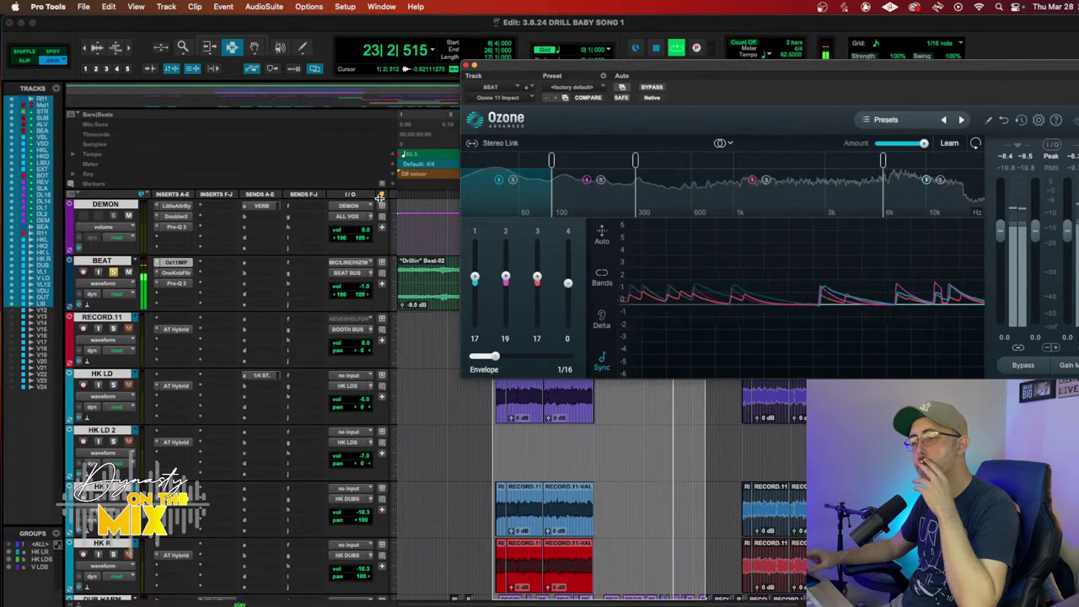
Step: Raise the gain of the band near 101 Hz in the BEAT track's Pro-Q 3, and close the Ozone 11 Impact window
{"action": "left_click", "coordinate": [177, 283]}
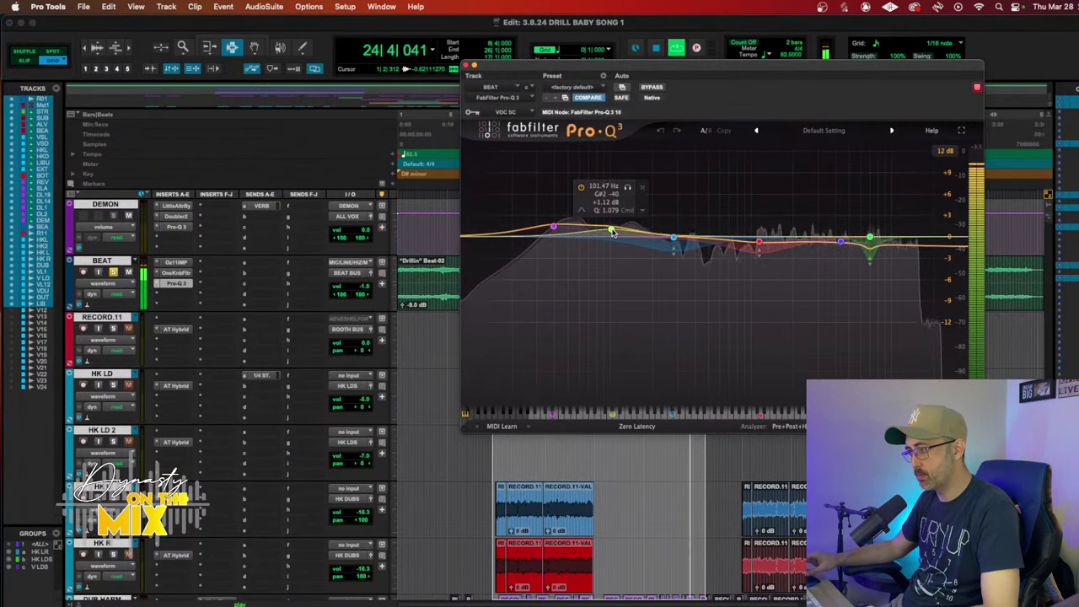
{"action": "left_click_drag", "start_coordinate": [613, 232], "coordinate": [615, 223]}
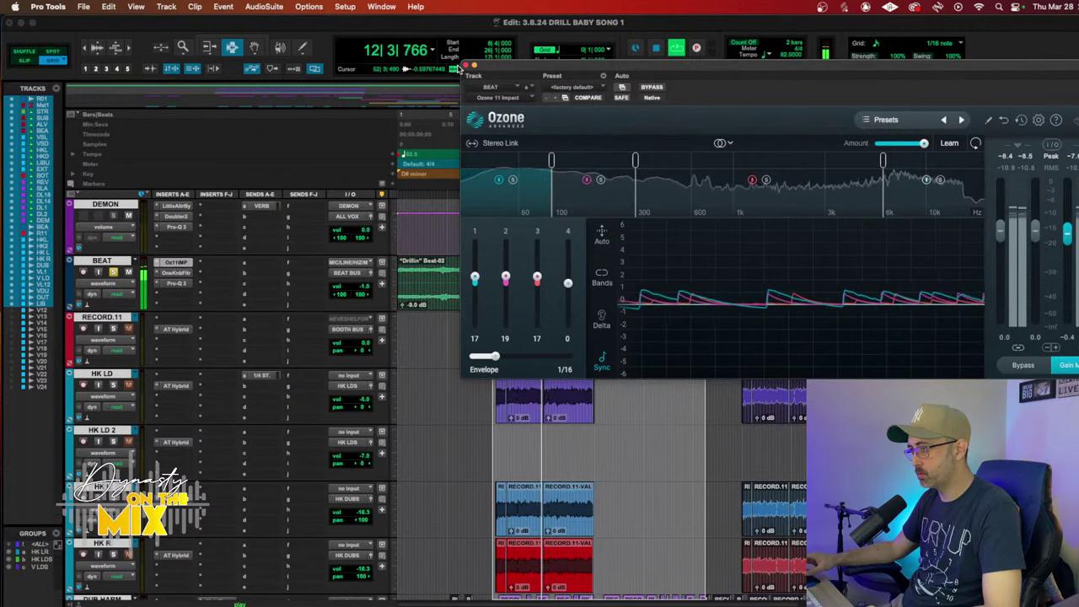
{"action": "left_click", "coordinate": [467, 66]}
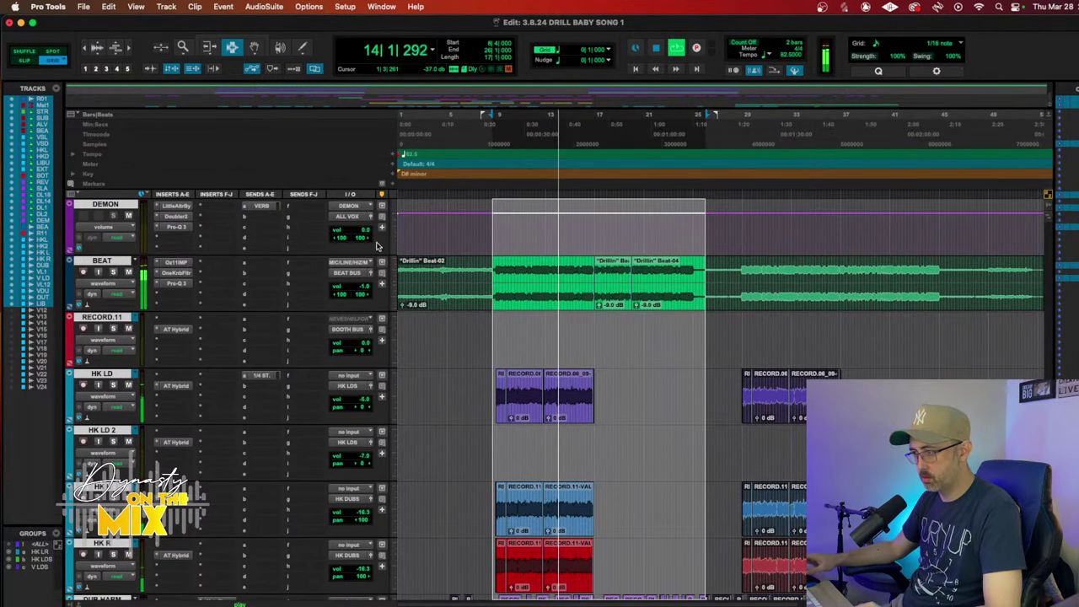
Step: Open the SSL Bus Compressor 2 on the SUBMIX track and inspect its settings and gain reduction during playback
{"action": "scroll", "coordinate": [377, 245], "scroll_direction": "up", "scroll_amount": 10}
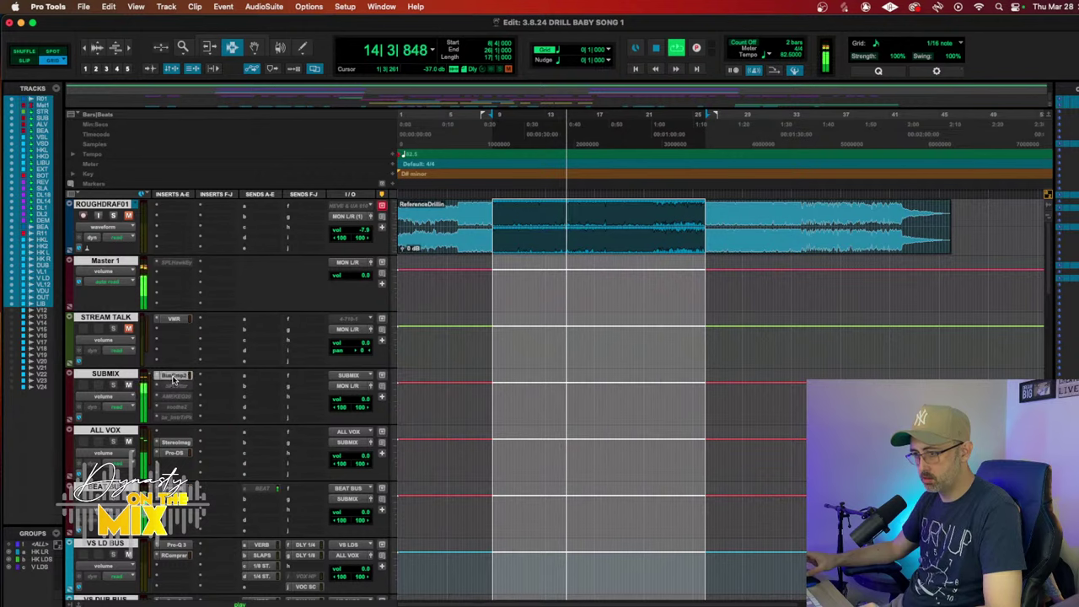
{"action": "left_click", "coordinate": [174, 376]}
{"action": "mouse_move", "coordinate": [512, 369]}
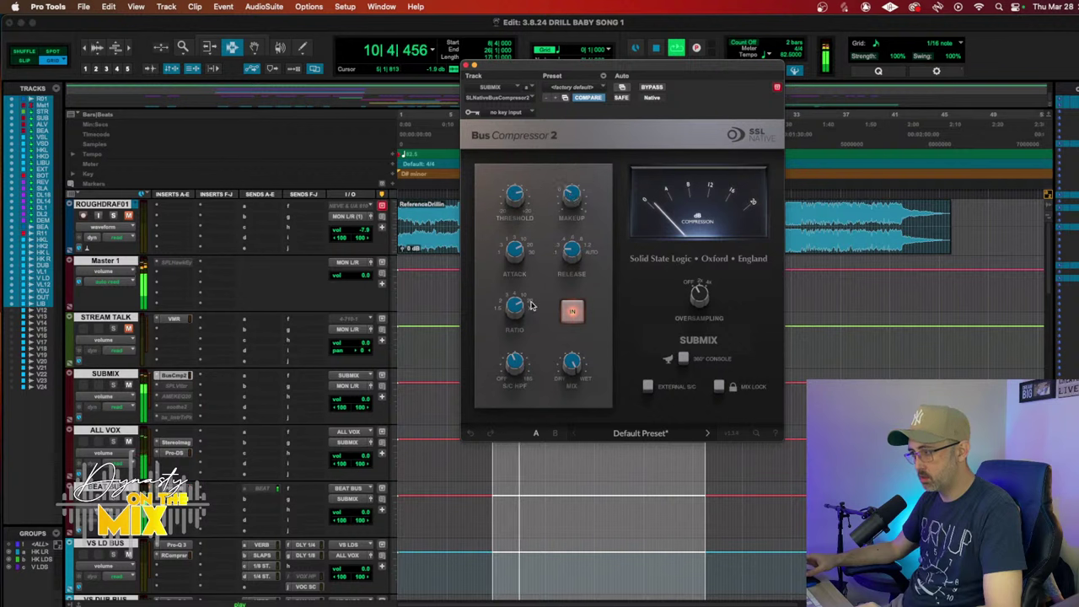
{"action": "mouse_move", "coordinate": [520, 197]}
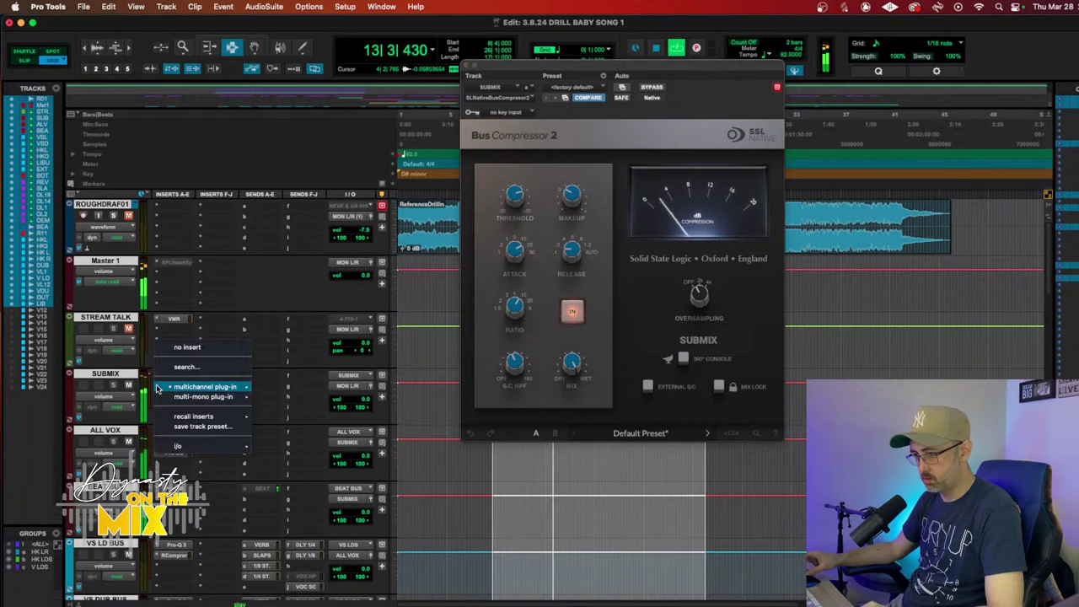
{"action": "key", "text": "space"}
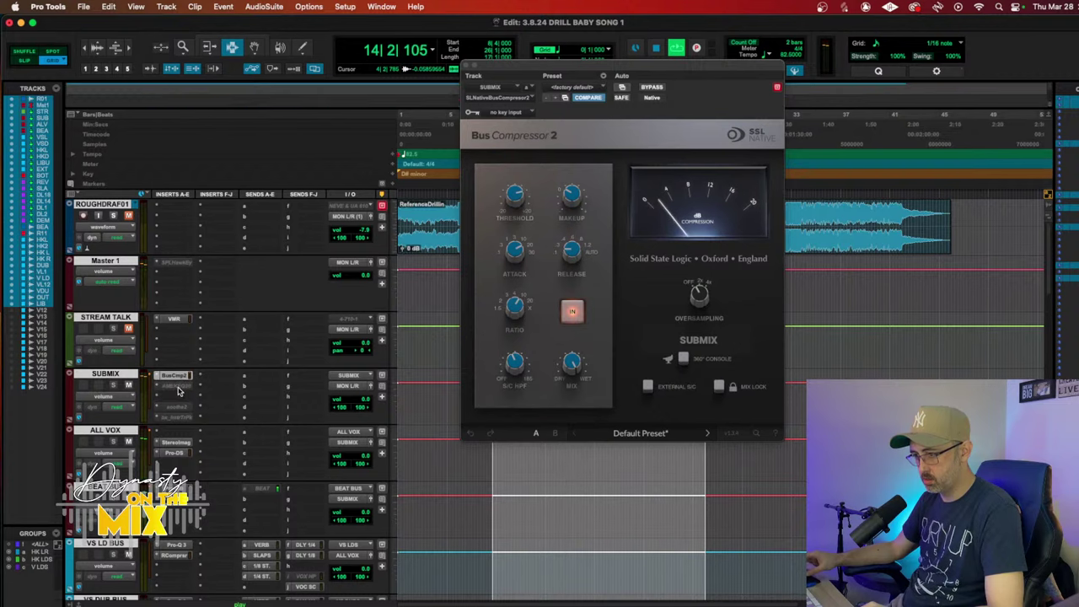
{"action": "left_click", "coordinate": [168, 401]}
{"action": "mouse_move", "coordinate": [215, 397]}
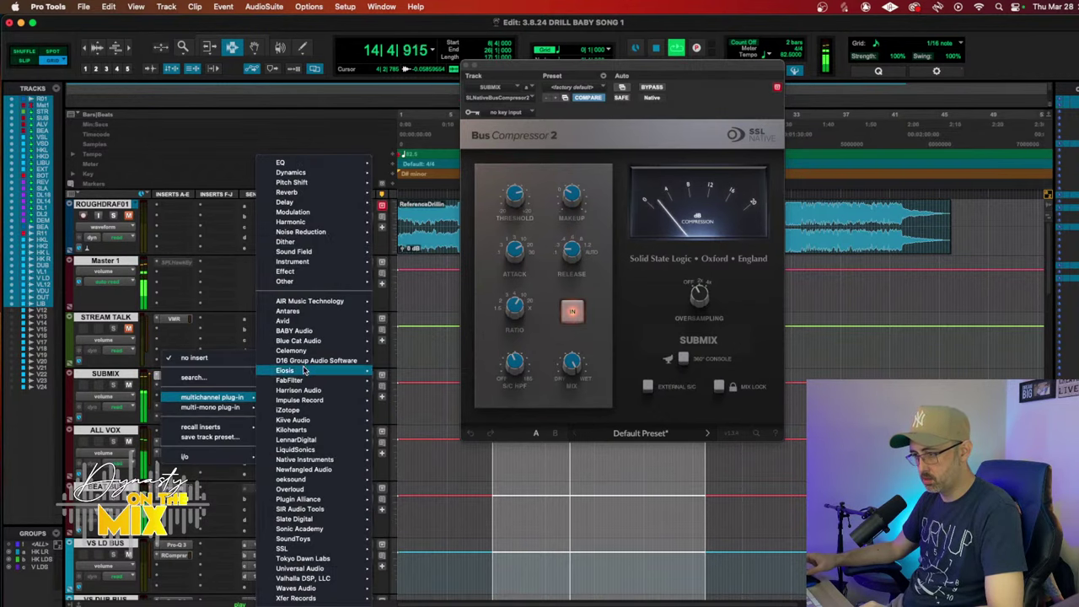
{"action": "mouse_move", "coordinate": [321, 261]}
{"action": "key", "text": "Escape"}
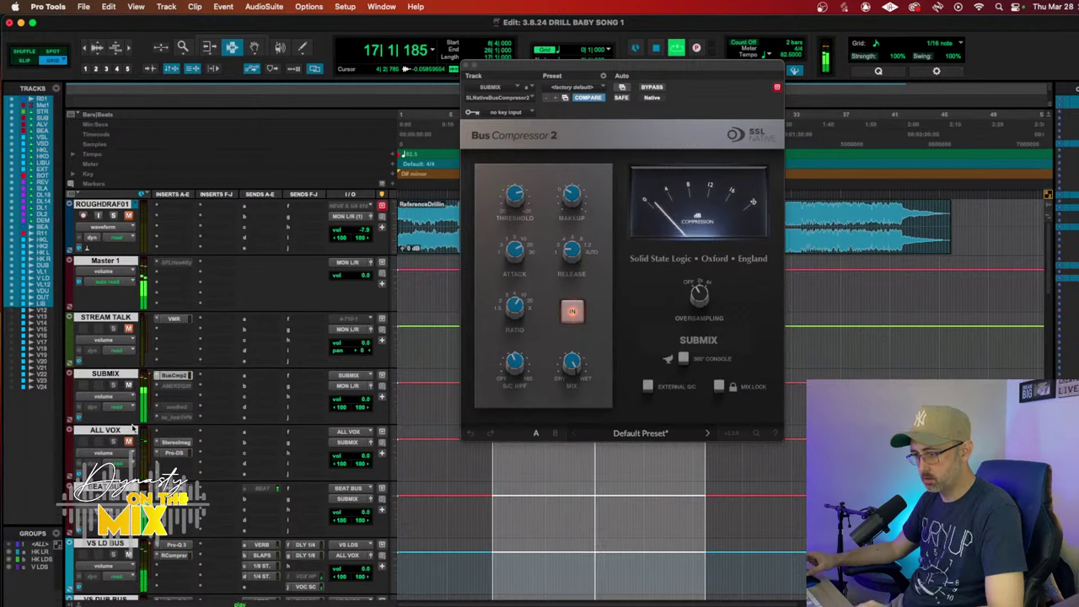
Step: Stop playback and close the Bus Compressor 2 window
{"action": "scroll", "coordinate": [235, 422], "scroll_direction": "down", "scroll_amount": 10}
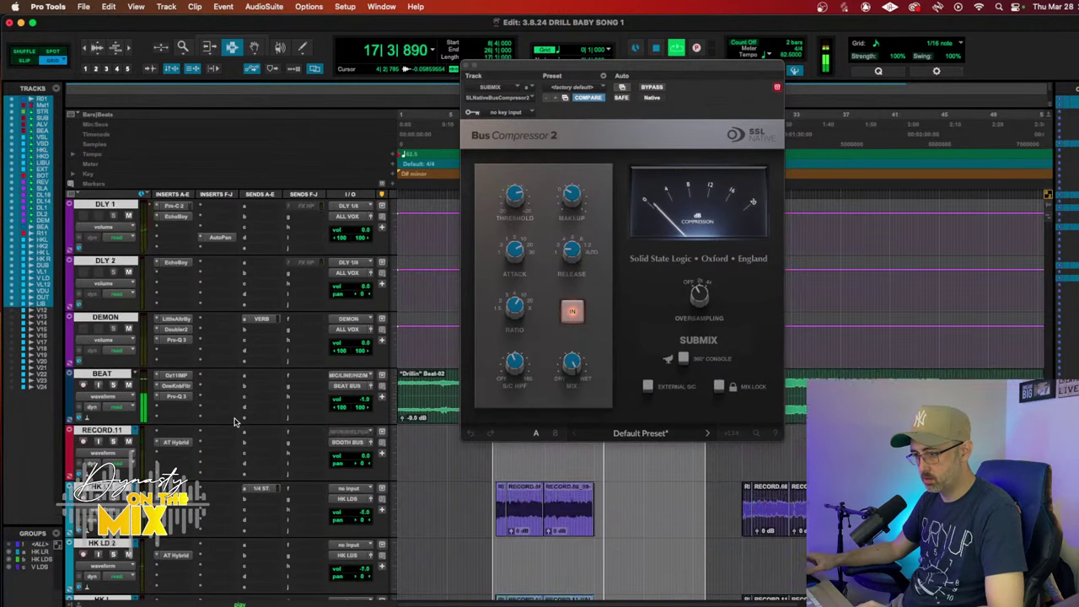
{"action": "key", "text": "space"}
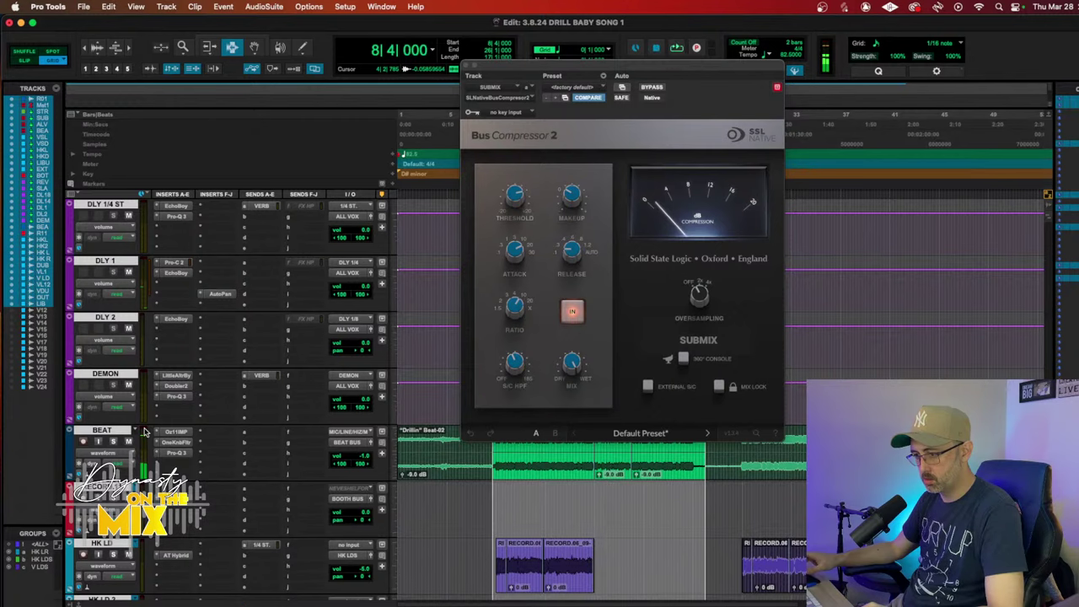
{"action": "scroll", "coordinate": [150, 421], "scroll_direction": "down", "scroll_amount": 5}
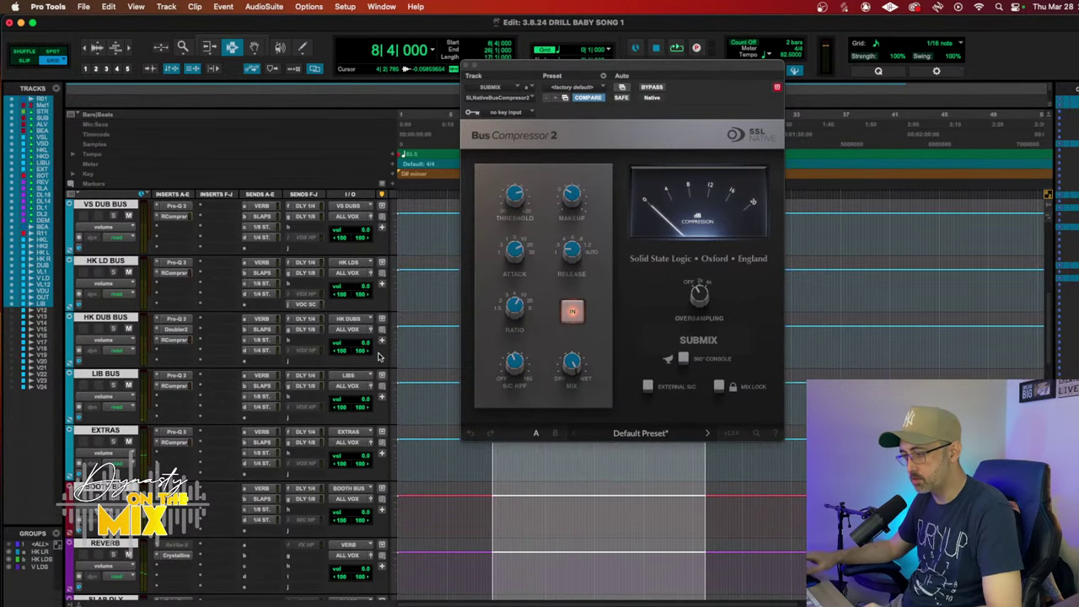
{"action": "left_click", "coordinate": [468, 66]}
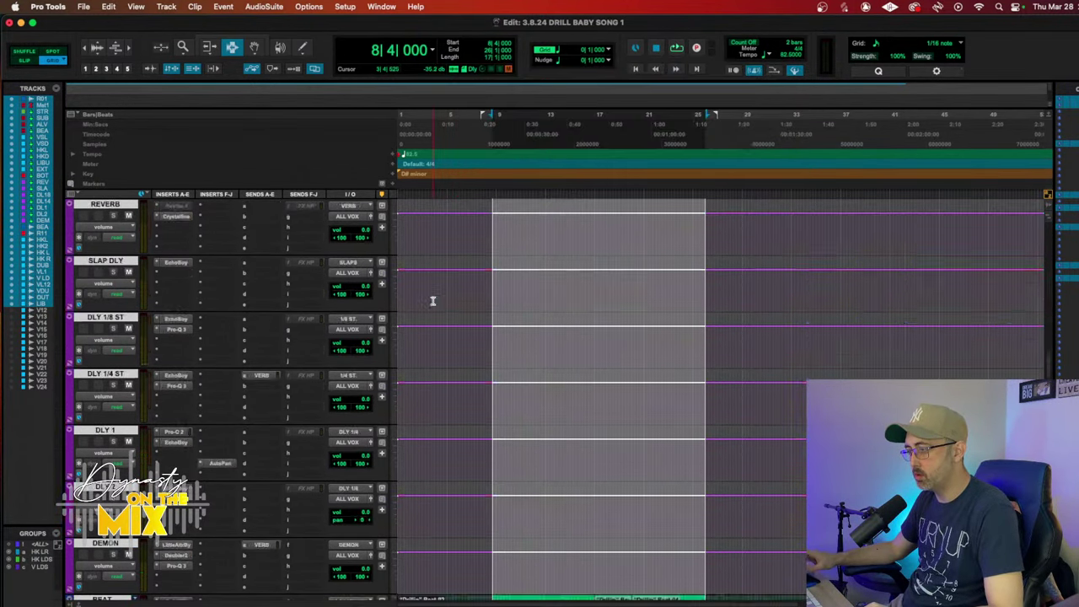
Step: Select the V DUB, OUTRO and LIB tracks at the end of the session and mute them
{"action": "scroll", "coordinate": [433, 301], "scroll_direction": "down", "scroll_amount": 8}
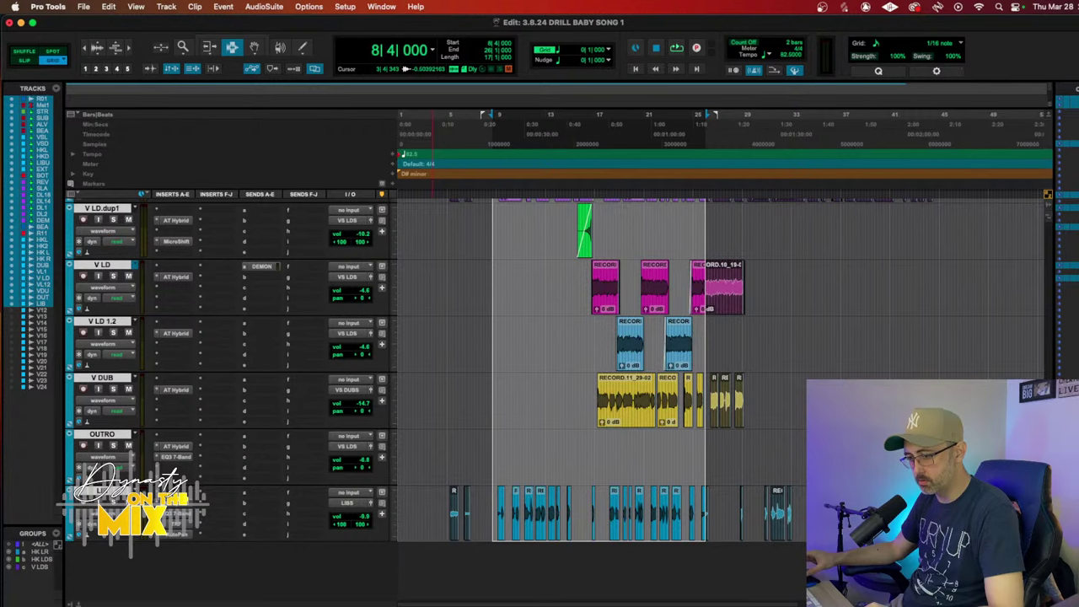
{"action": "scroll", "coordinate": [725, 397], "scroll_direction": "up", "scroll_amount": 4}
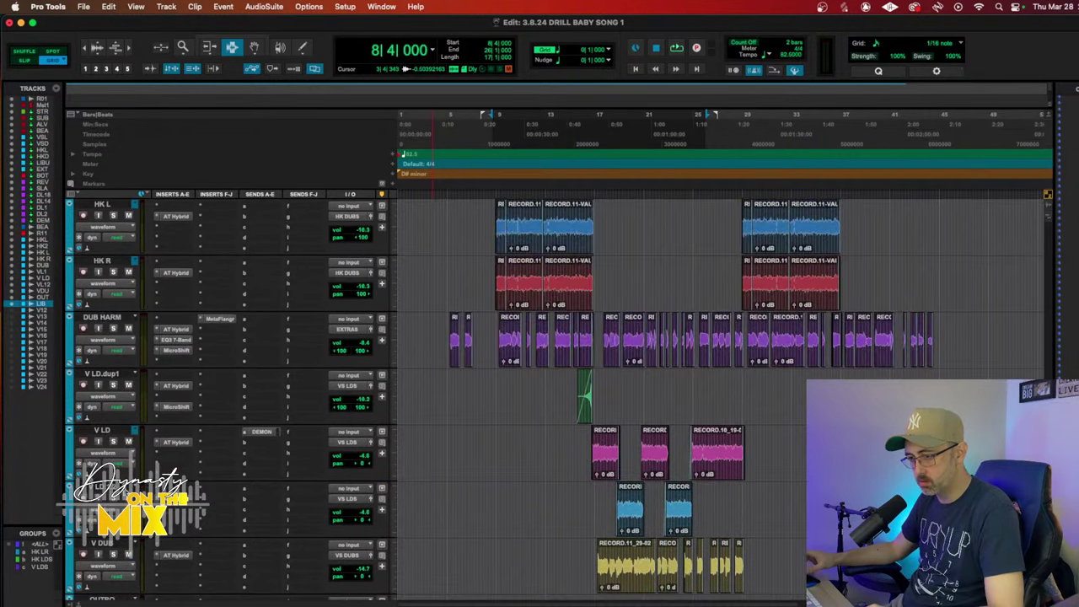
{"action": "scroll", "coordinate": [725, 397], "scroll_direction": "down", "scroll_amount": 1}
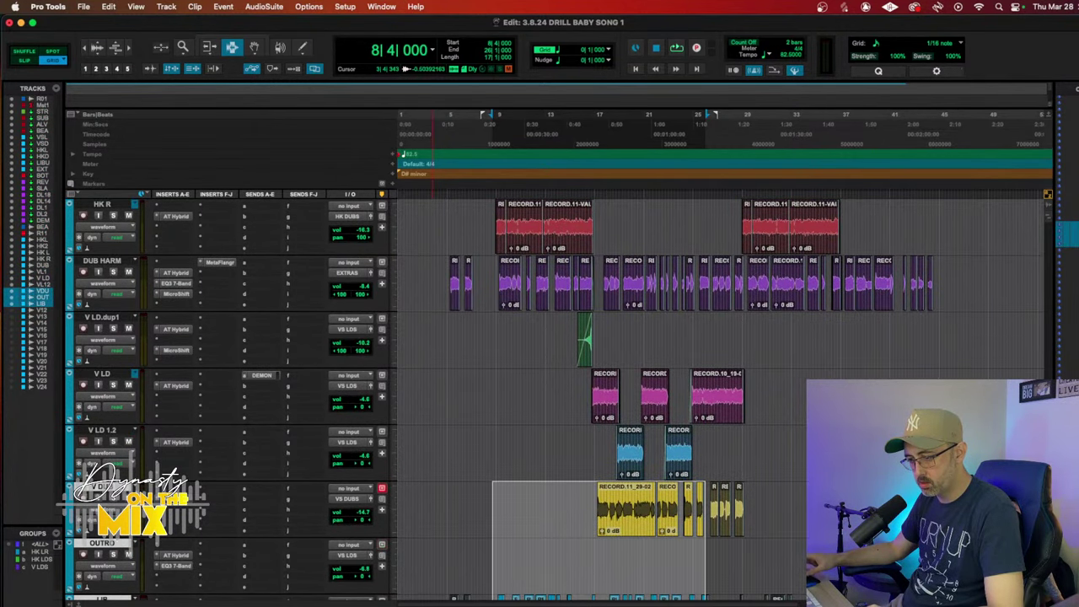
{"action": "scroll", "coordinate": [134, 557], "scroll_direction": "down", "scroll_amount": 2}
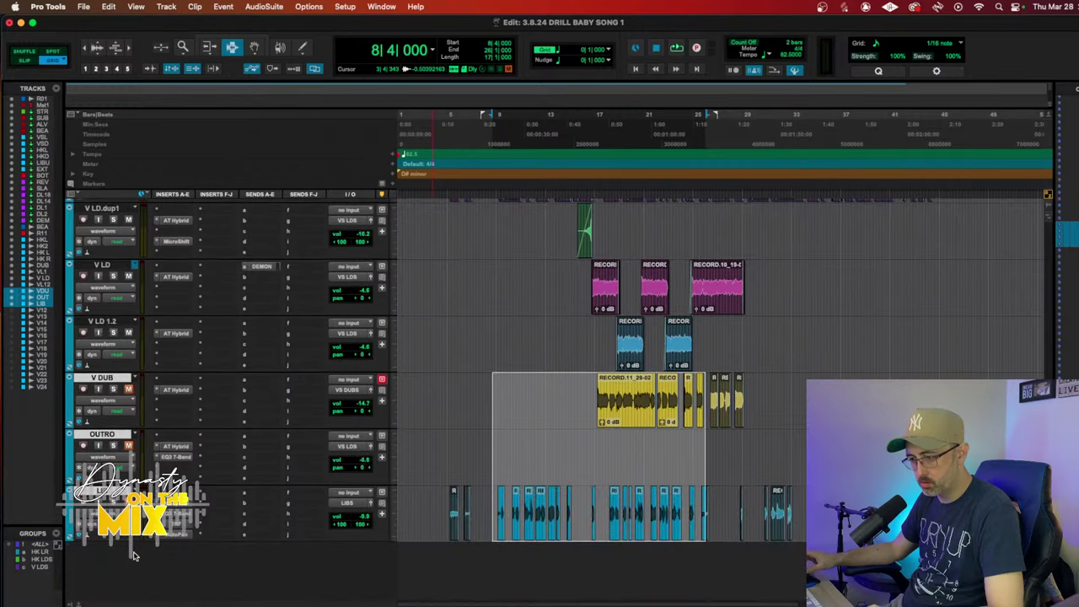
Step: Select the HK L, HK R and DUB HARM tracks and mute them
{"action": "scroll", "coordinate": [132, 506], "scroll_direction": "up", "scroll_amount": 4}
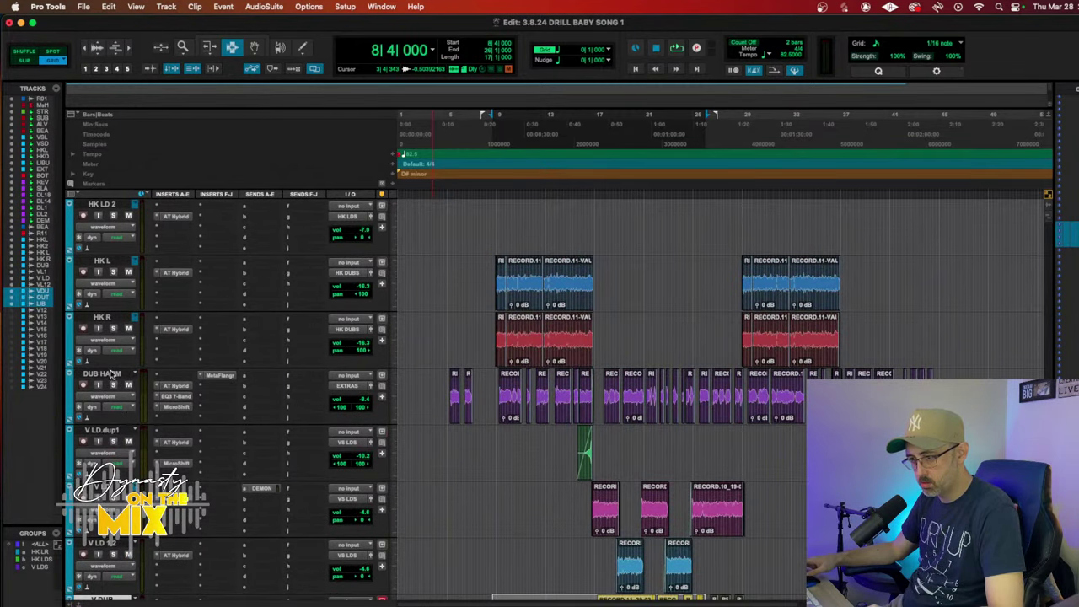
{"action": "left_click", "coordinate": [112, 374]}
{"action": "left_click", "coordinate": [118, 262], "text": "shift"}
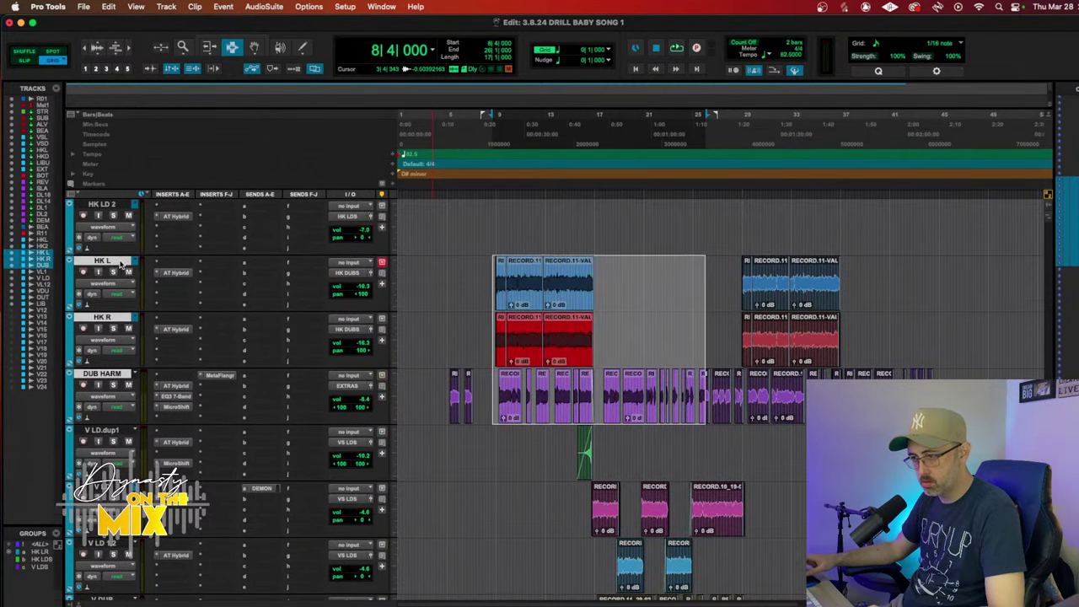
{"action": "scroll", "coordinate": [492, 400], "scroll_direction": "up", "scroll_amount": 3}
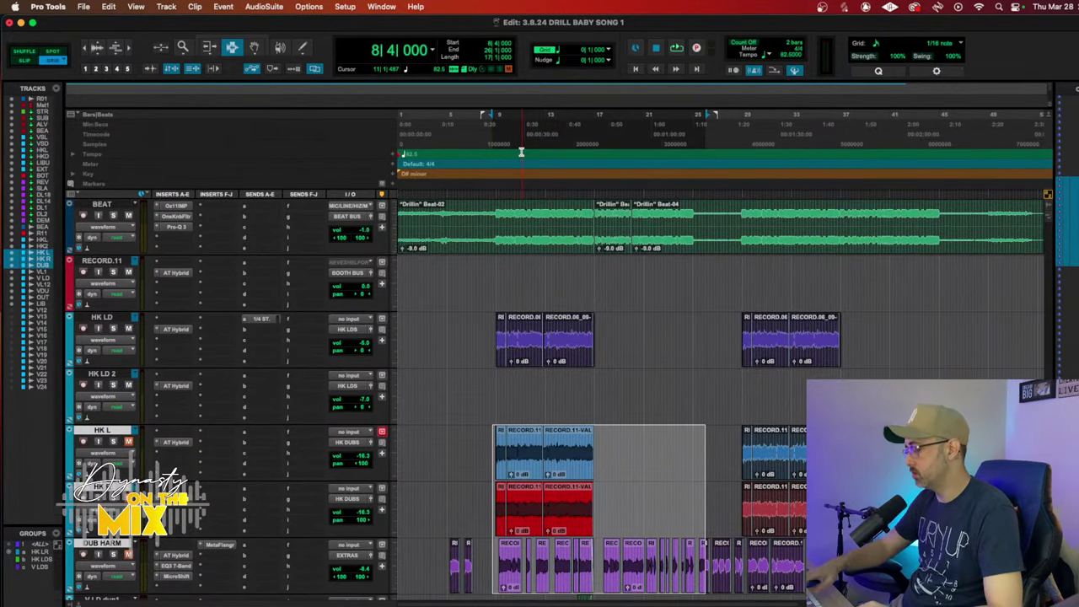
Step: Solo the HK LD track, play the hook from 8|4 to hear the lead vocal, and stop playback
{"action": "key", "text": "space"}
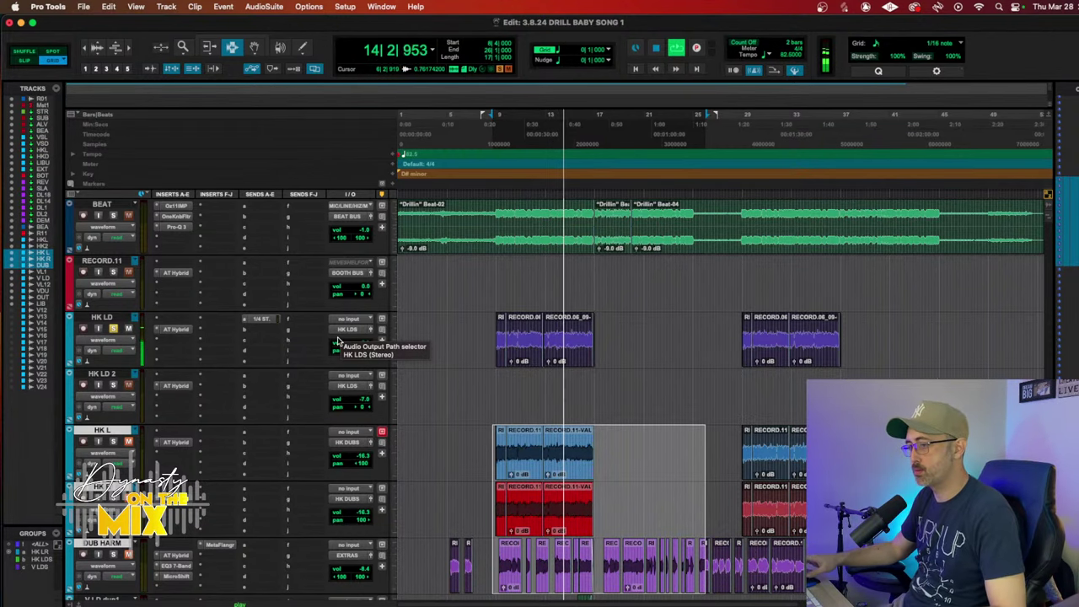
{"action": "scroll", "coordinate": [210, 349], "scroll_direction": "down", "scroll_amount": 15}
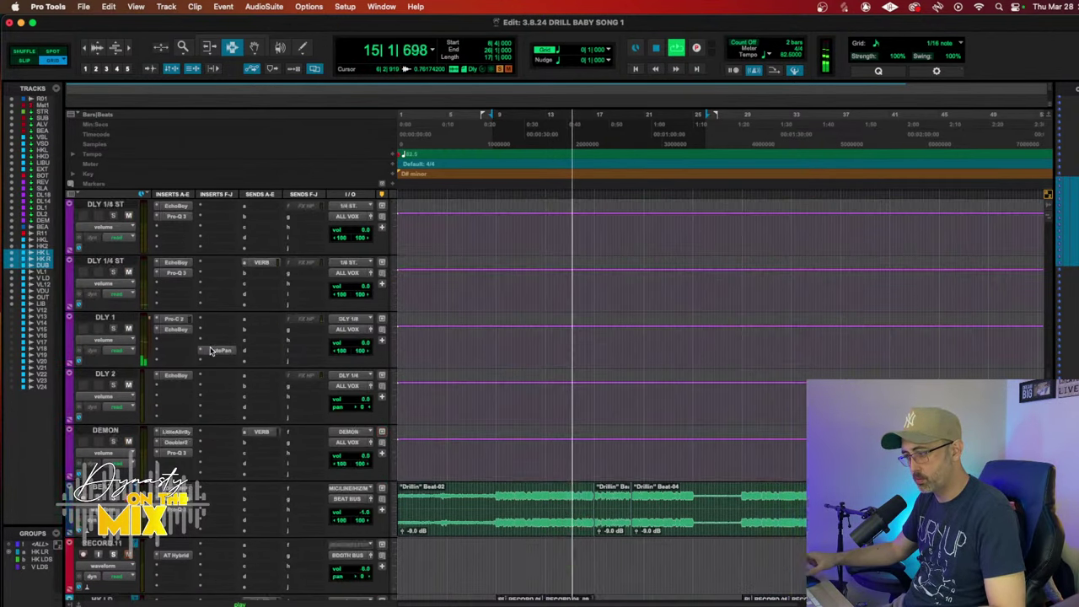
{"action": "scroll", "coordinate": [211, 350], "scroll_direction": "up", "scroll_amount": 5}
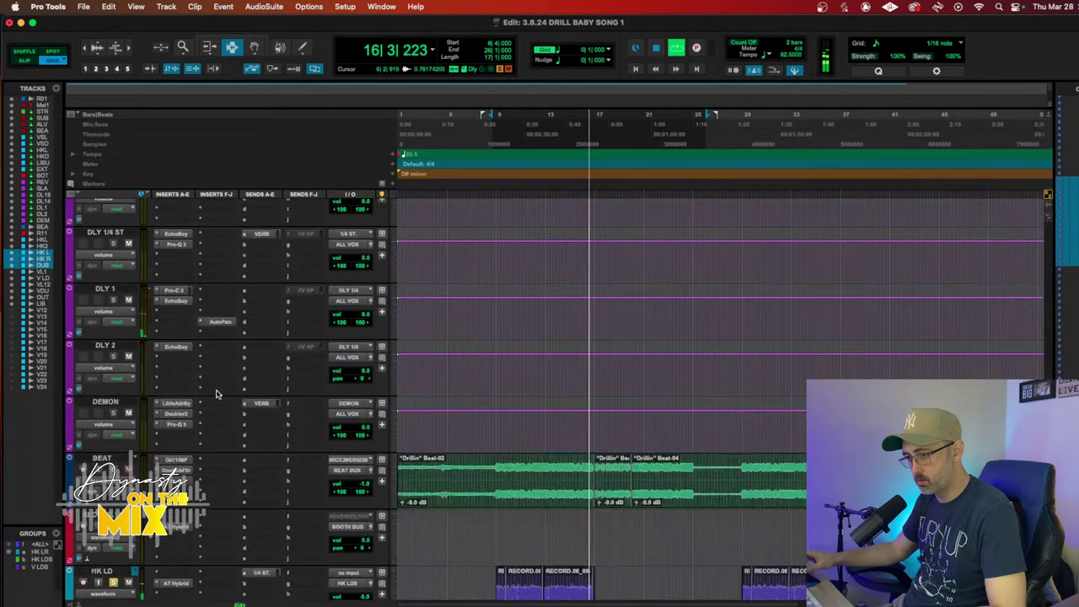
{"action": "scroll", "coordinate": [216, 394], "scroll_direction": "up", "scroll_amount": 9}
{"action": "key", "text": "space"}
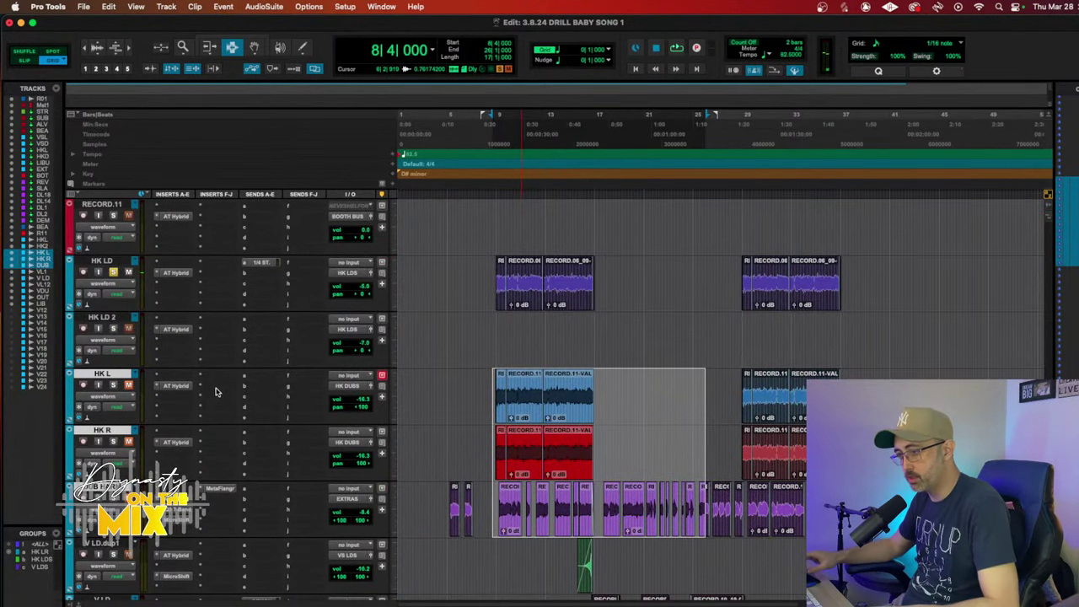
Step: Select all the effects return tracks from REVERB through DEMON
{"action": "scroll", "coordinate": [222, 296], "scroll_direction": "down", "scroll_amount": 10}
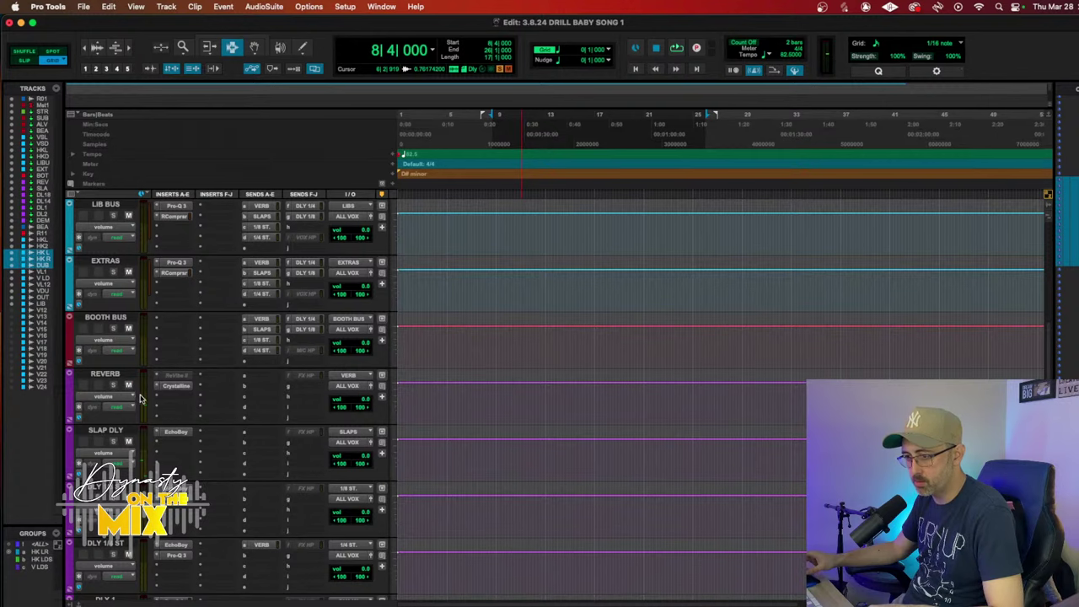
{"action": "left_click", "coordinate": [124, 368]}
{"action": "scroll", "coordinate": [126, 367], "scroll_direction": "down", "scroll_amount": 8}
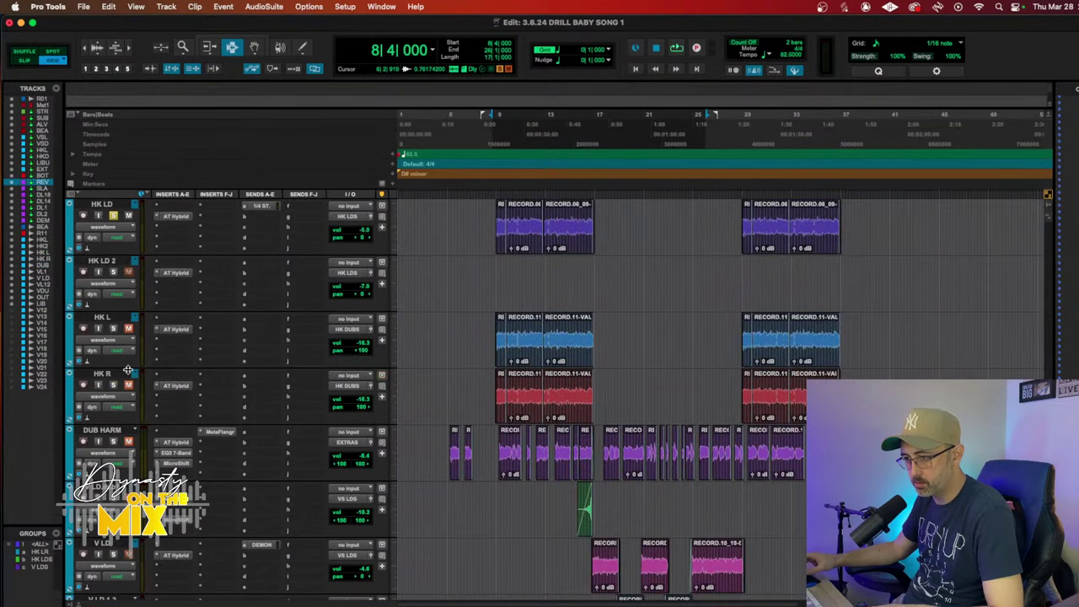
{"action": "left_click", "coordinate": [124, 260], "text": "shift"}
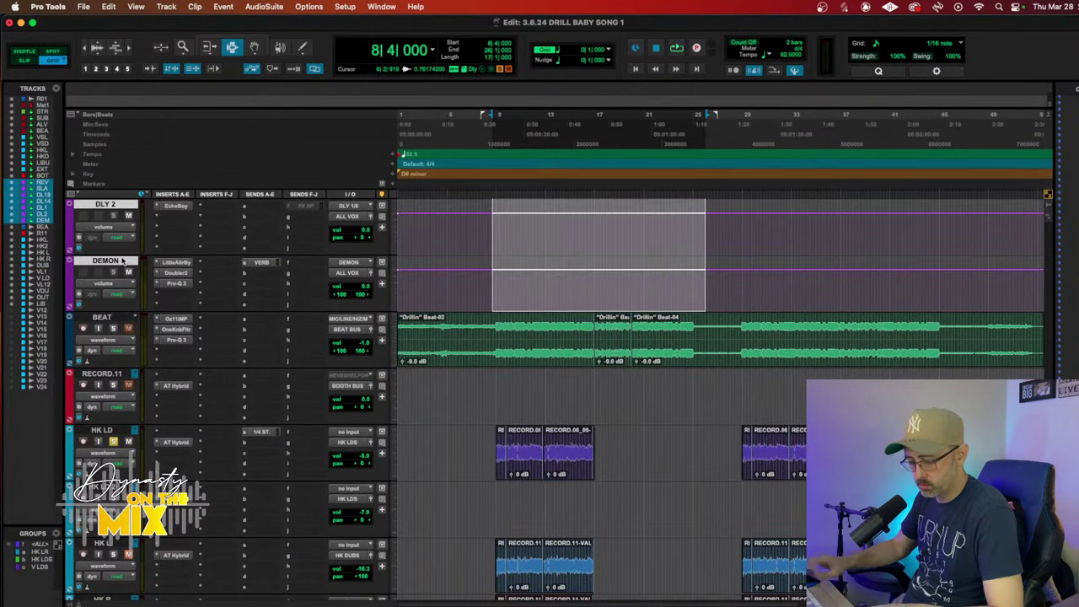
{"action": "key", "text": "super+shift+n"}
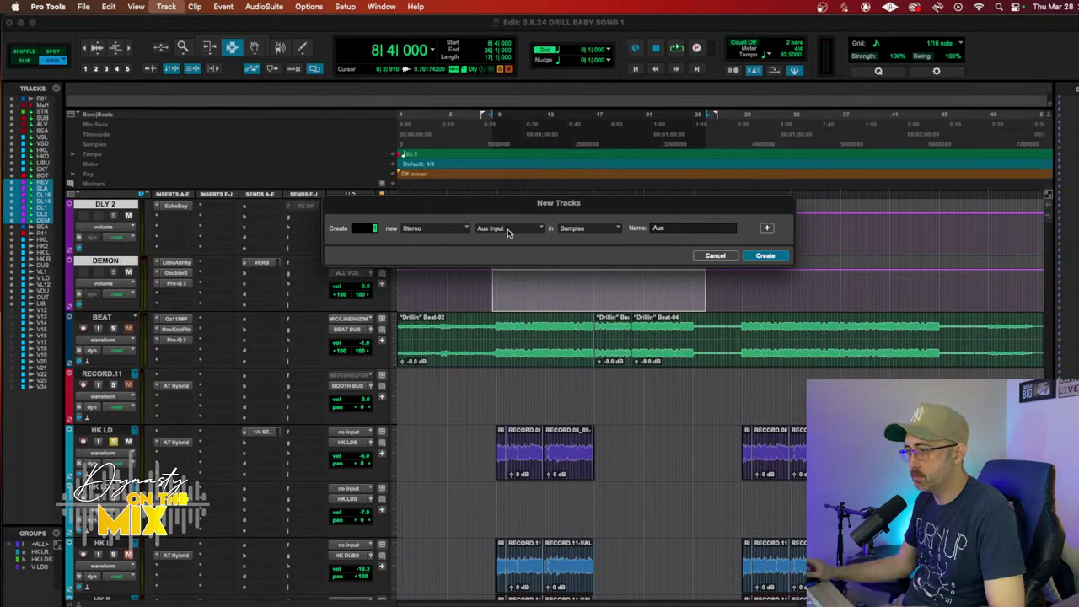
{"action": "left_click", "coordinate": [469, 229]}
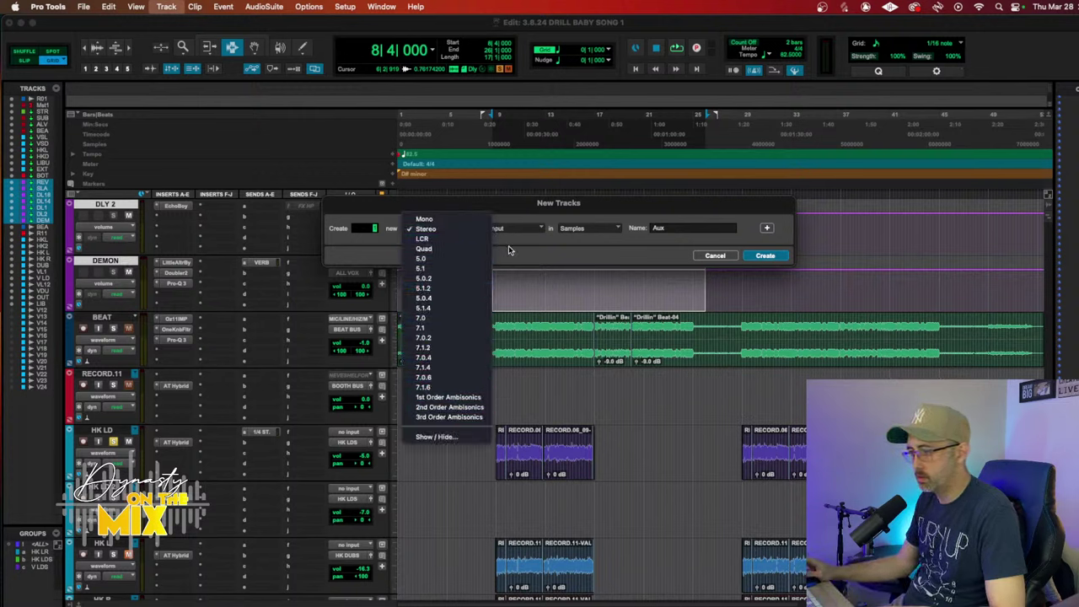
{"action": "left_click", "coordinate": [511, 253]}
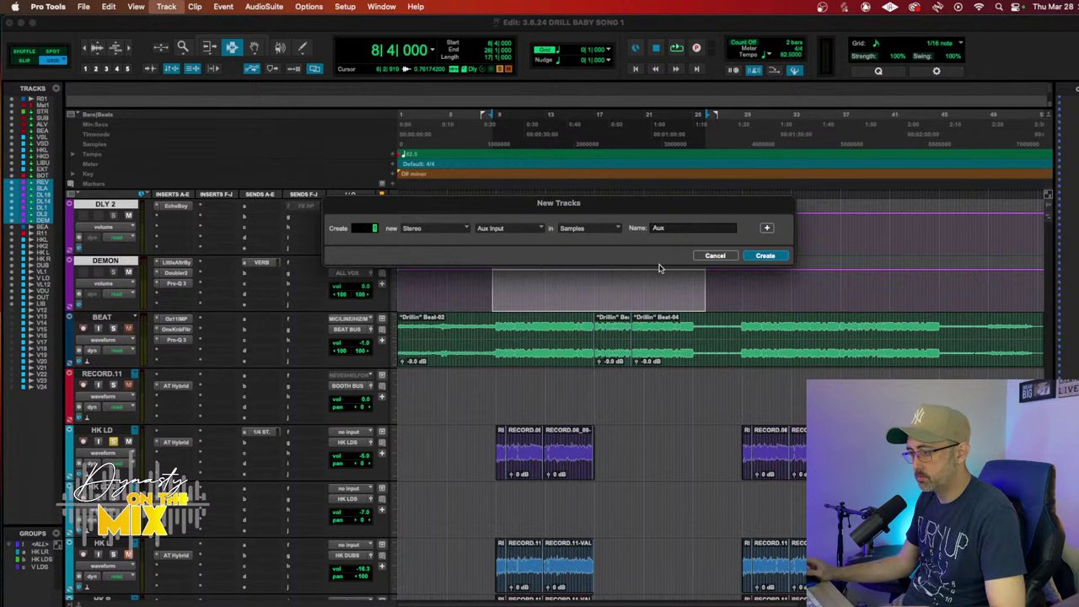
{"action": "left_click", "coordinate": [715, 256]}
{"action": "scroll", "coordinate": [148, 290], "scroll_direction": "up", "scroll_amount": 8}
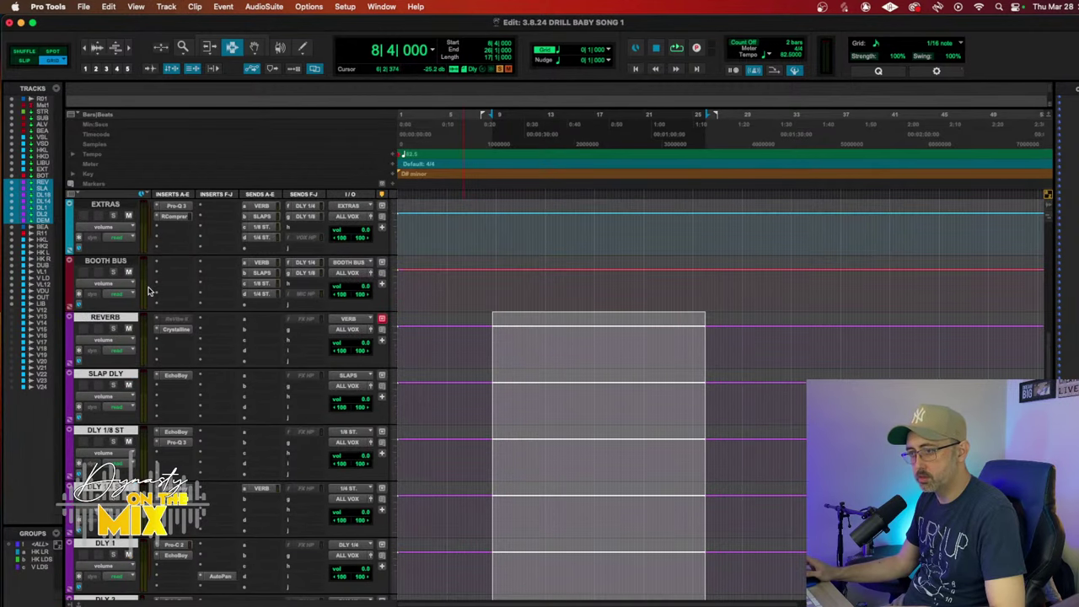
Step: Move the selected effects return tracks into a new stereo routing folder named ALL FX, leaving Route Tracks to New Folder off
{"action": "right_click", "coordinate": [94, 317]}
{"action": "mouse_move", "coordinate": [165, 364]}
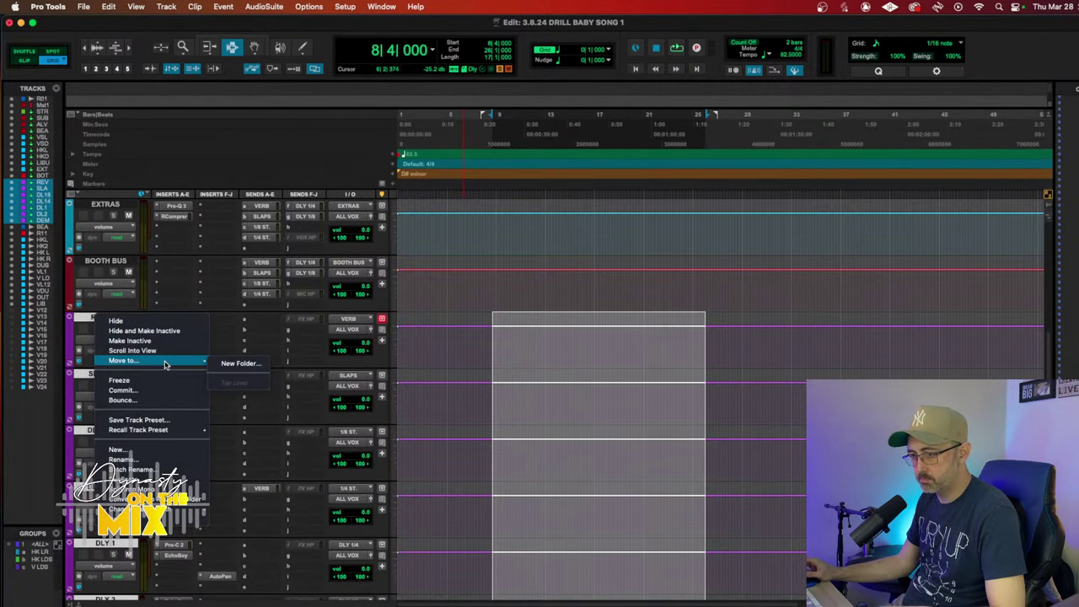
{"action": "left_click", "coordinate": [242, 364]}
{"action": "left_click", "coordinate": [491, 231]}
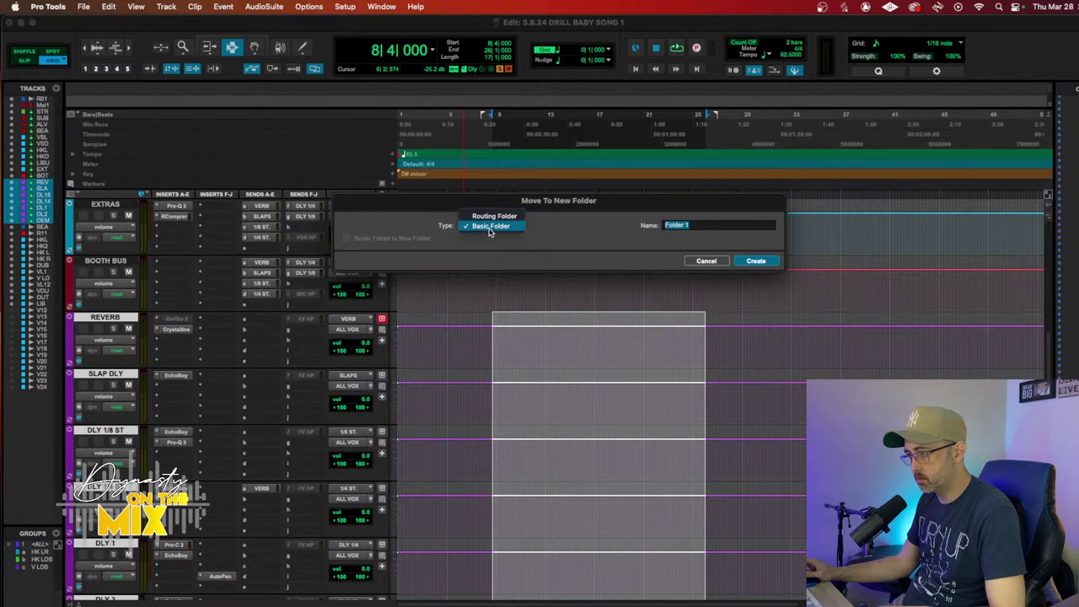
{"action": "left_click", "coordinate": [495, 216]}
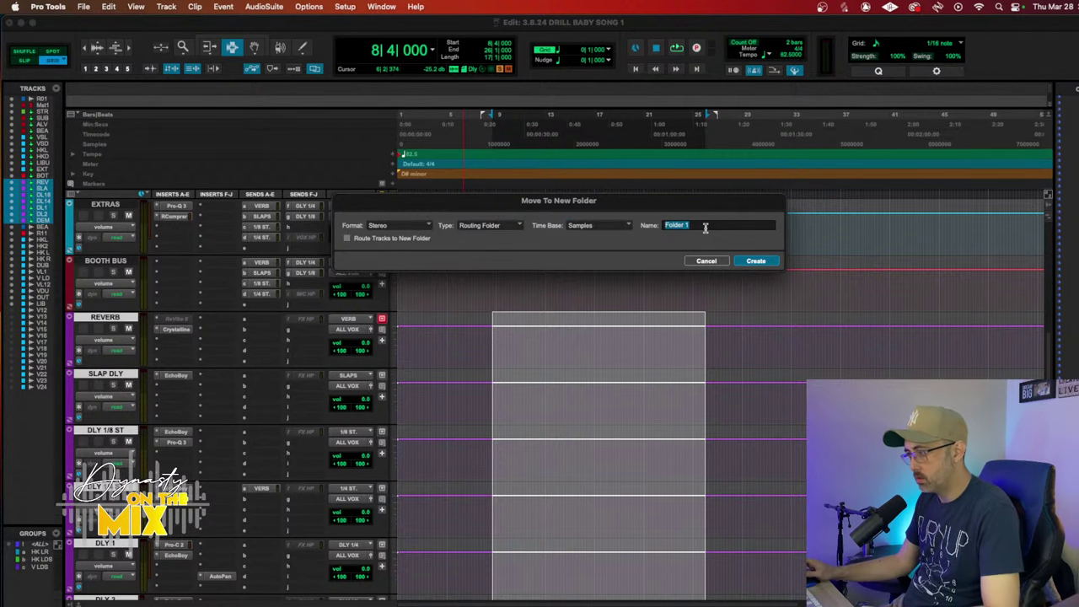
{"action": "type", "text": "ALL FX"}
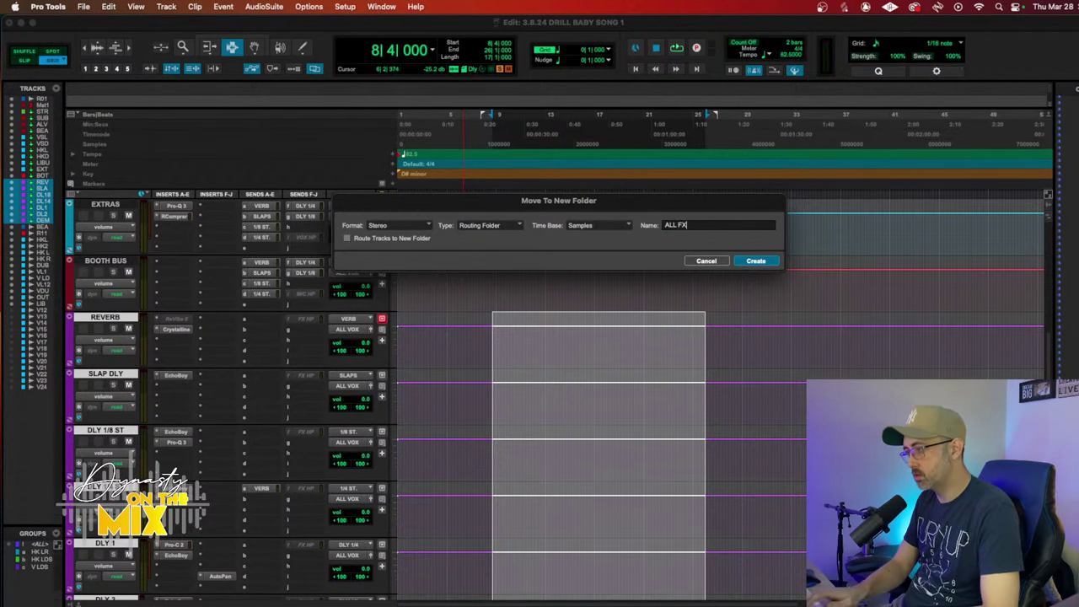
{"action": "key", "text": "Return"}
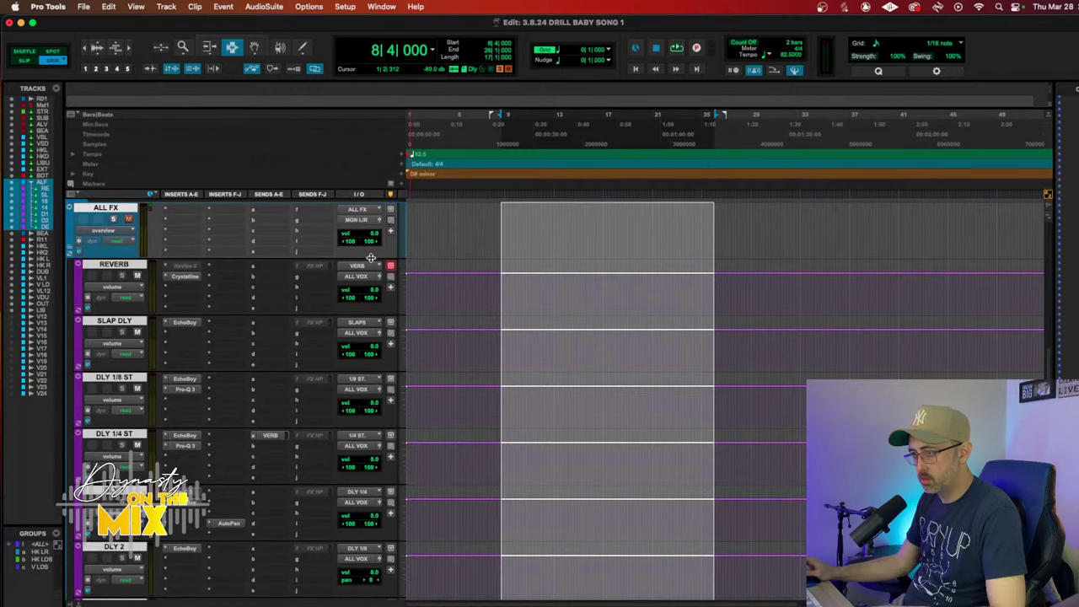
Step: Route the output of the ALL FX folder track to the stereo ALL VOX bus
{"action": "scroll", "coordinate": [371, 257], "scroll_direction": "up", "scroll_amount": 3}
{"action": "left_click", "coordinate": [358, 335]}
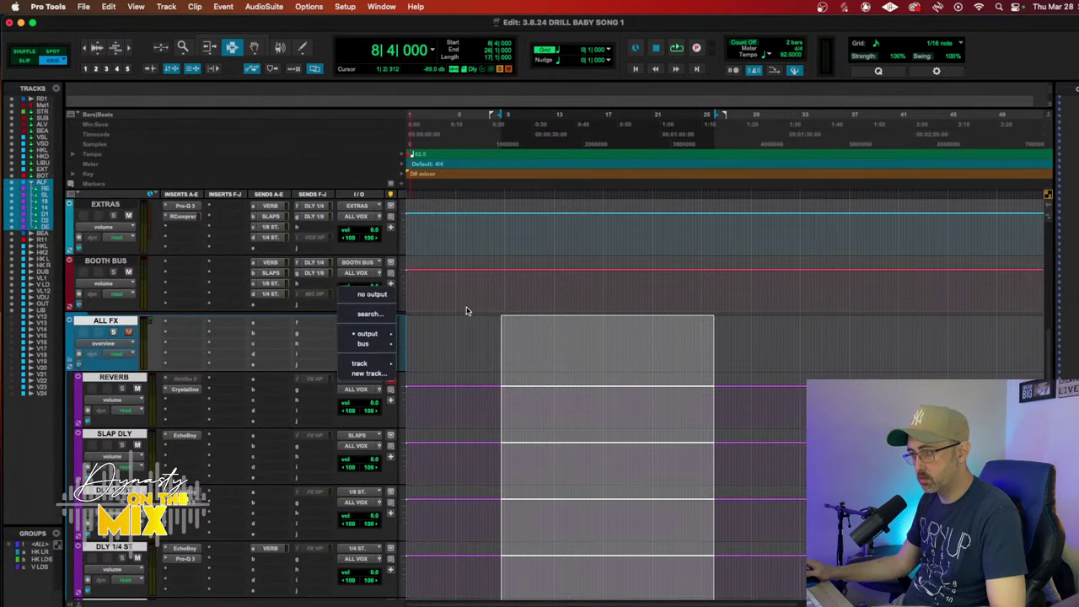
{"action": "mouse_move", "coordinate": [374, 344]}
{"action": "mouse_move", "coordinate": [453, 351]}
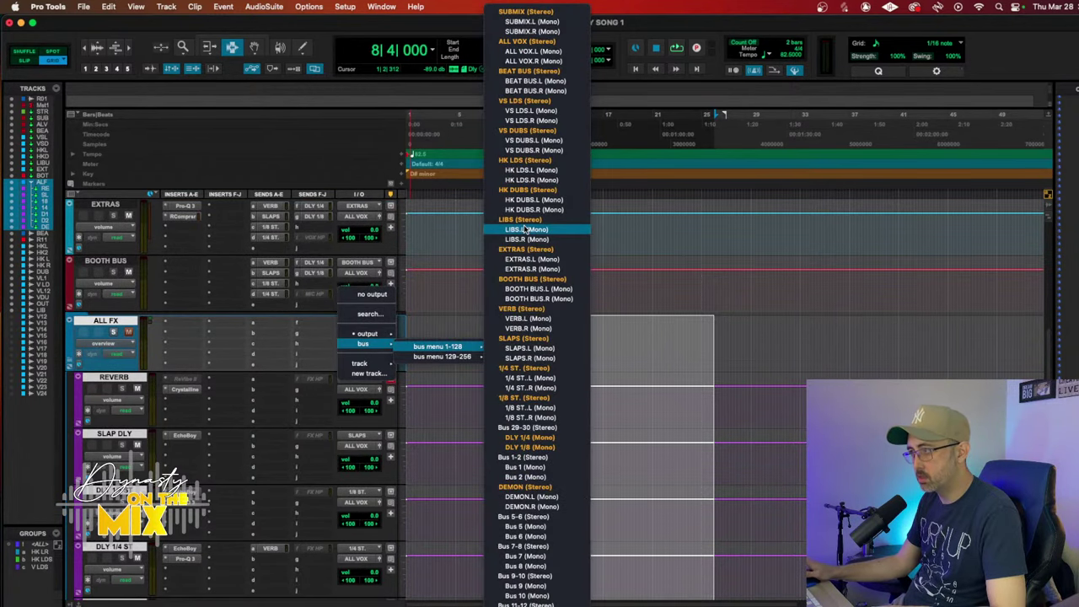
{"action": "left_click", "coordinate": [527, 42]}
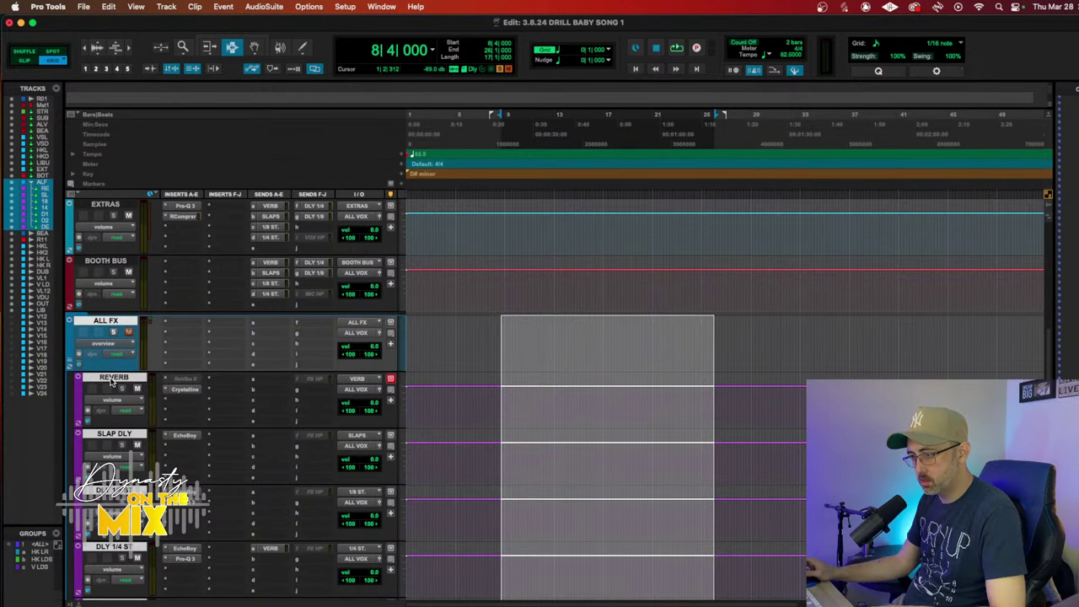
Step: Select the effects returns from REVERB through DEMON inside the folder and route all their outputs to the ALL FX bus
{"action": "scroll", "coordinate": [109, 382], "scroll_direction": "down", "scroll_amount": 5}
{"action": "left_click", "coordinate": [110, 432]}
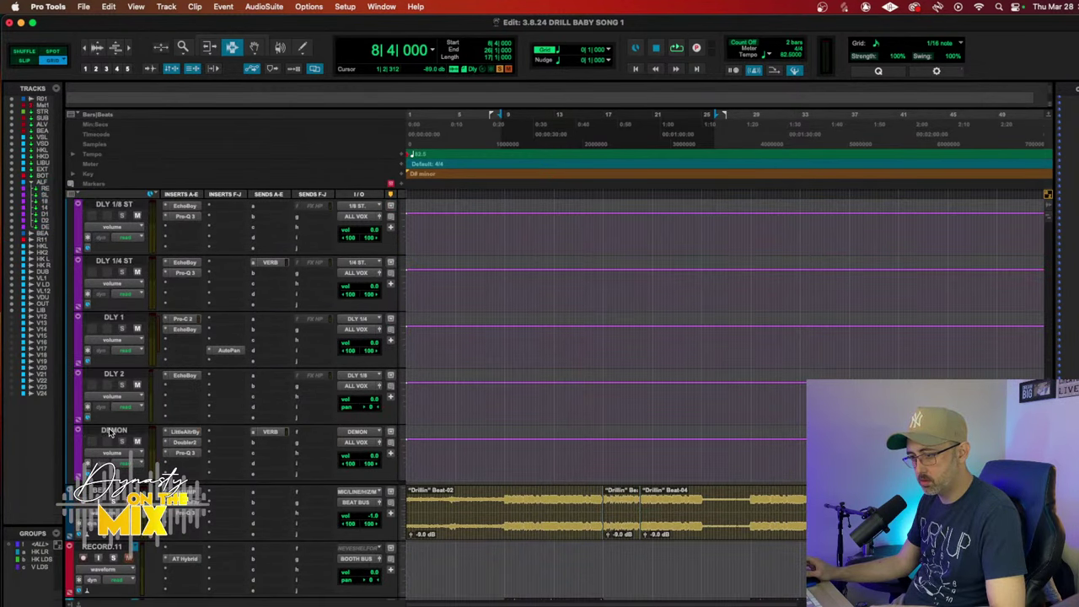
{"action": "scroll", "coordinate": [117, 396], "scroll_direction": "up", "scroll_amount": 4}
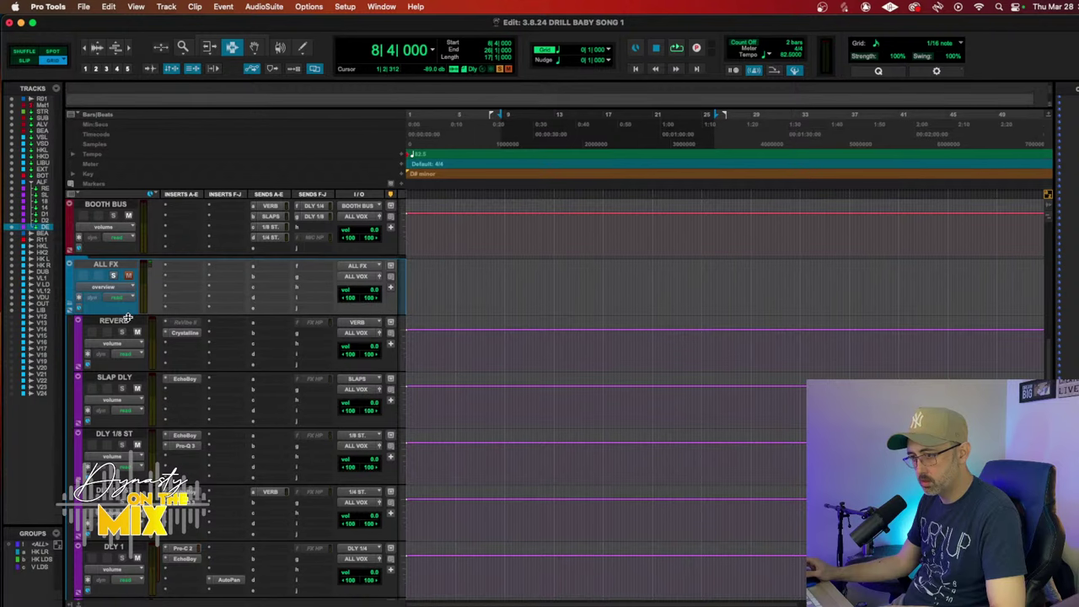
{"action": "left_click", "coordinate": [130, 321], "text": "shift"}
{"action": "left_click", "coordinate": [349, 335]}
{"action": "mouse_move", "coordinate": [361, 344]}
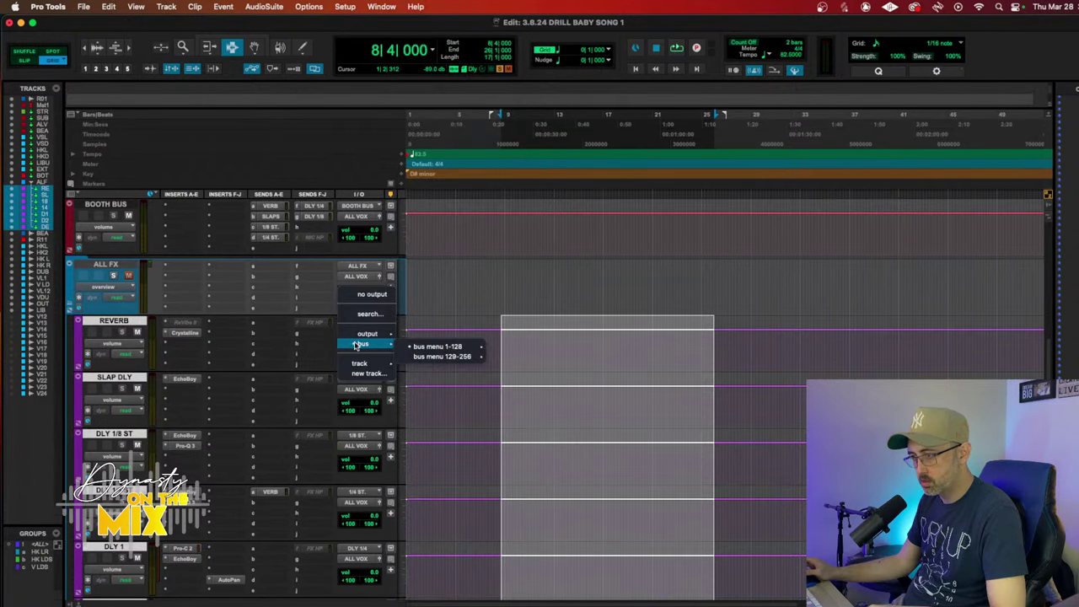
{"action": "mouse_move", "coordinate": [447, 347]}
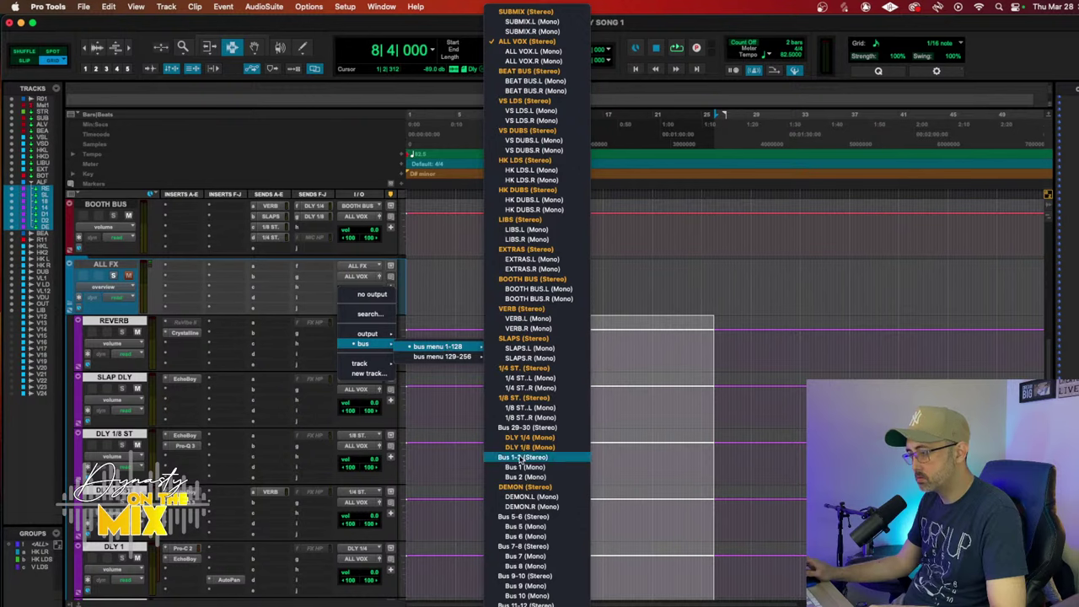
{"action": "scroll", "coordinate": [531, 590], "scroll_direction": "down", "scroll_amount": 10}
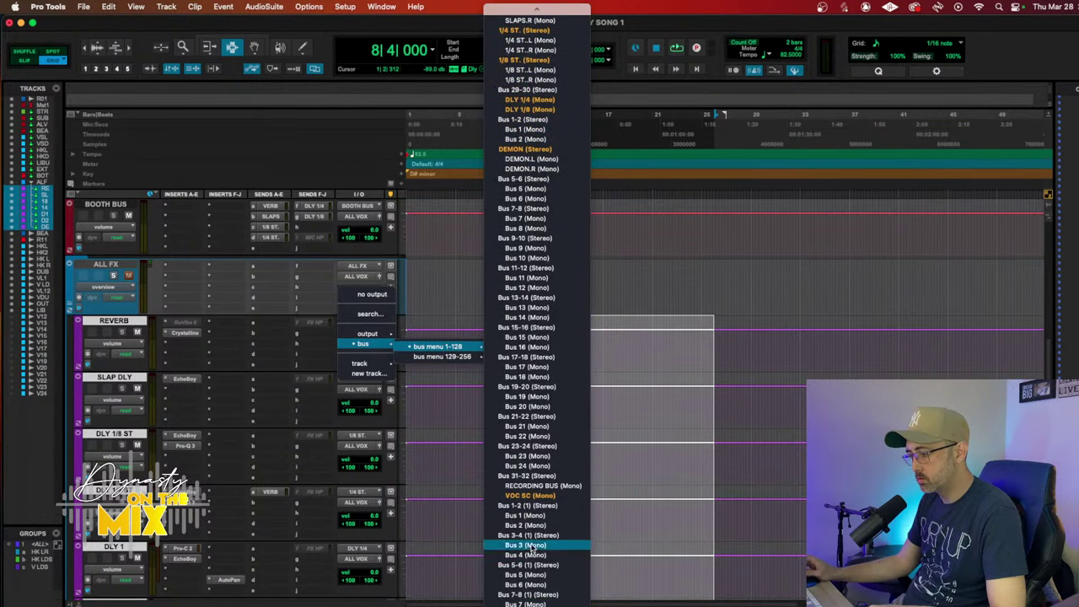
{"action": "scroll", "coordinate": [536, 556], "scroll_direction": "down", "scroll_amount": 15}
{"action": "scroll", "coordinate": [533, 311], "scroll_direction": "down", "scroll_amount": 8}
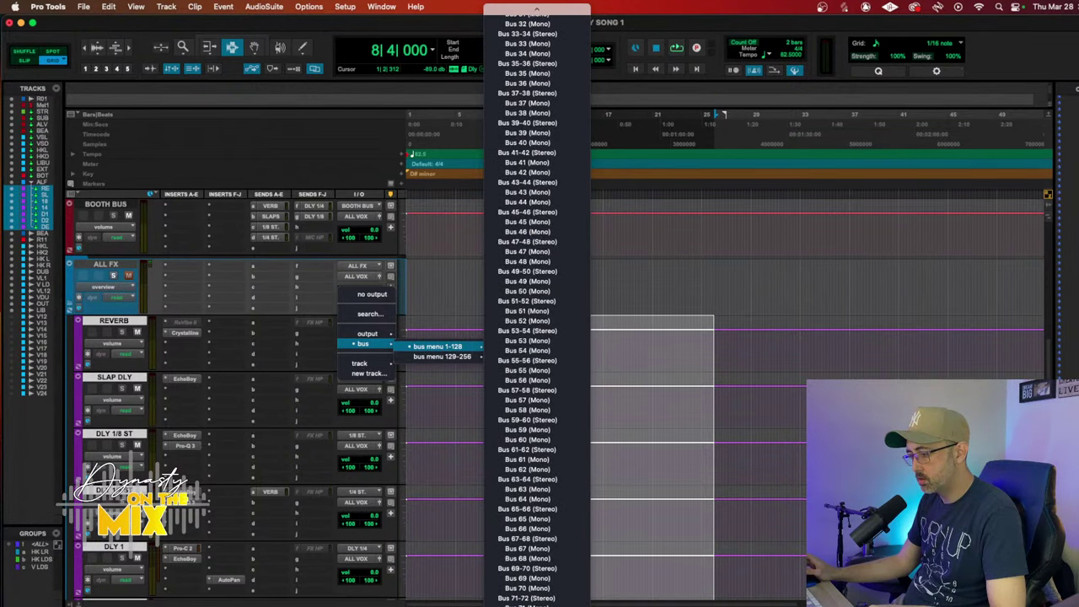
{"action": "scroll", "coordinate": [528, 506], "scroll_direction": "down", "scroll_amount": 5}
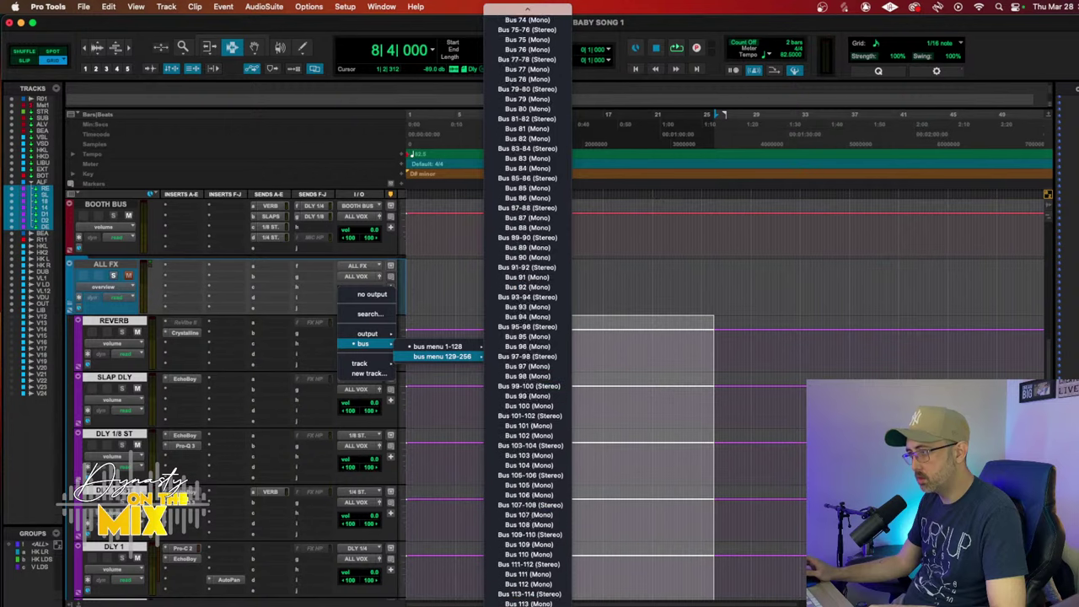
{"action": "scroll", "coordinate": [528, 337], "scroll_direction": "down", "scroll_amount": 1}
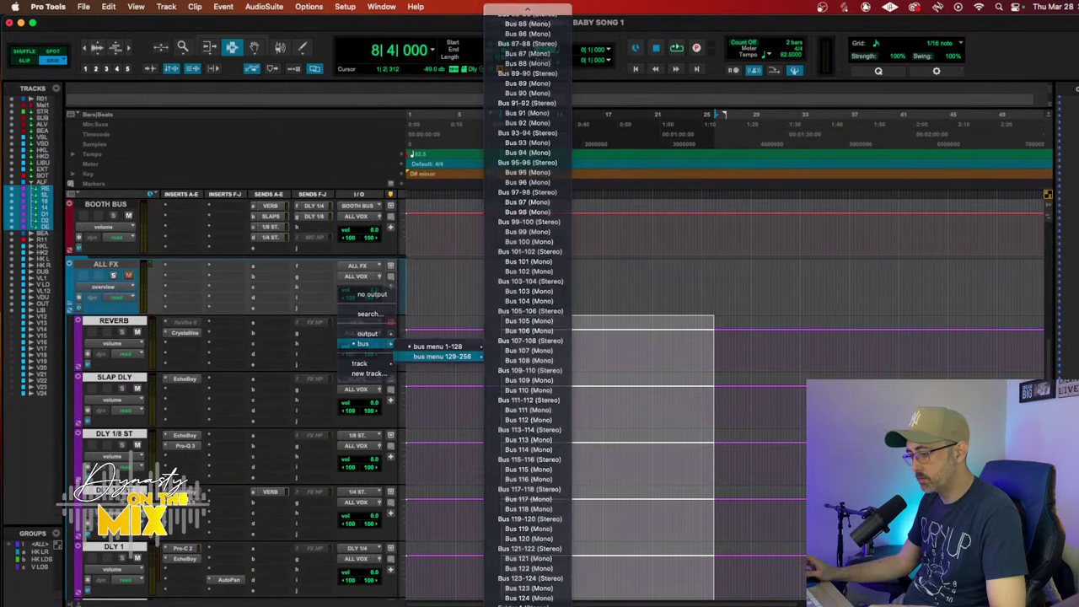
{"action": "left_click", "coordinate": [377, 484]}
Step: Play the hook from 8|4 and check the routing and meters of the effects returns, vocal buses and submix, then stop playback
{"action": "key", "text": "space"}
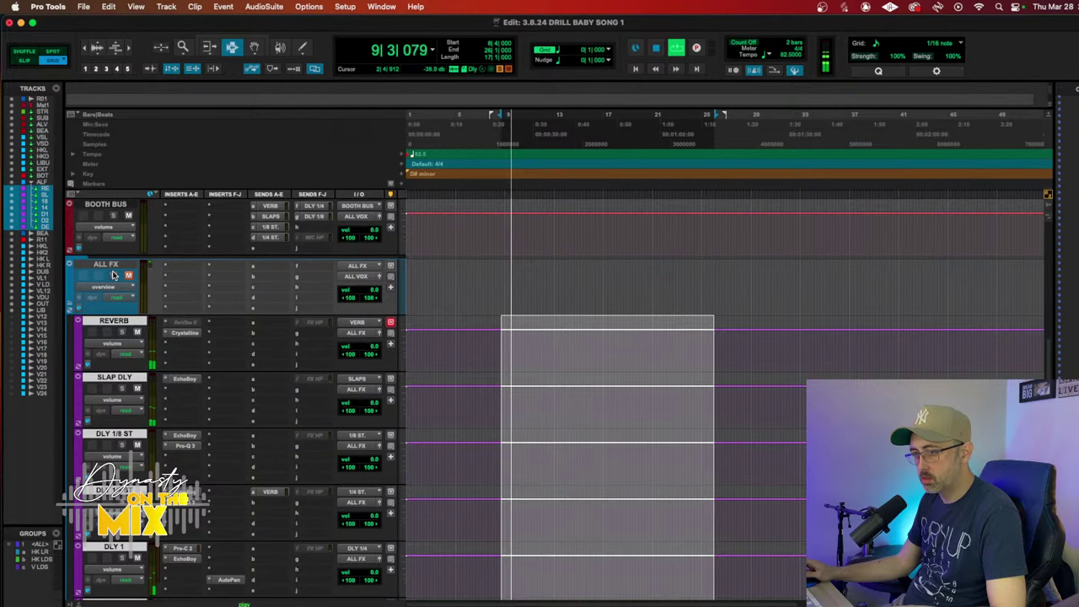
{"action": "scroll", "coordinate": [239, 316], "scroll_direction": "down", "scroll_amount": 10}
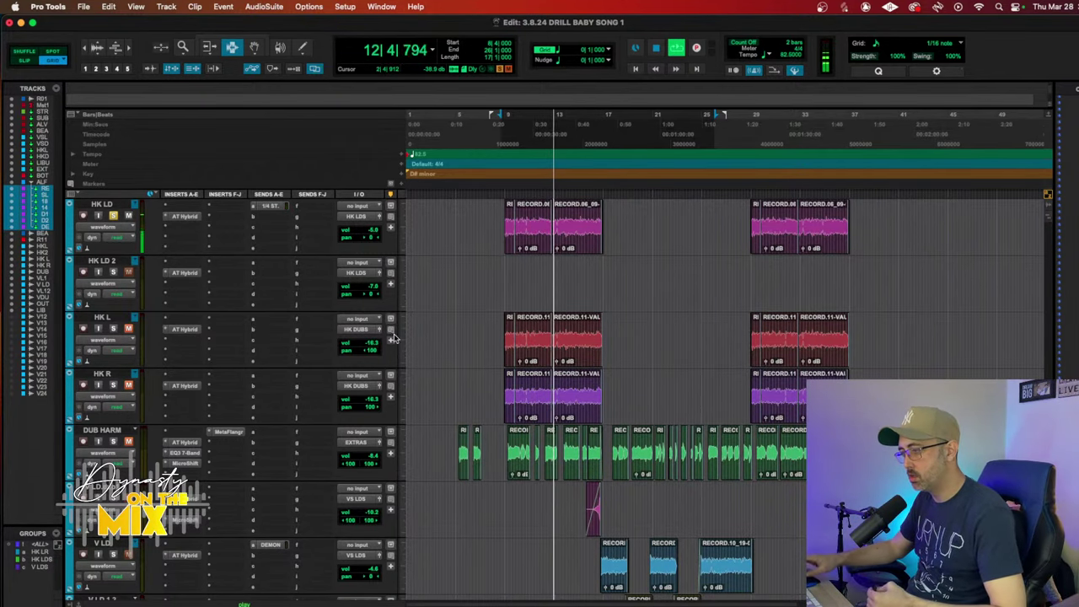
{"action": "scroll", "coordinate": [510, 337], "scroll_direction": "up", "scroll_amount": 3}
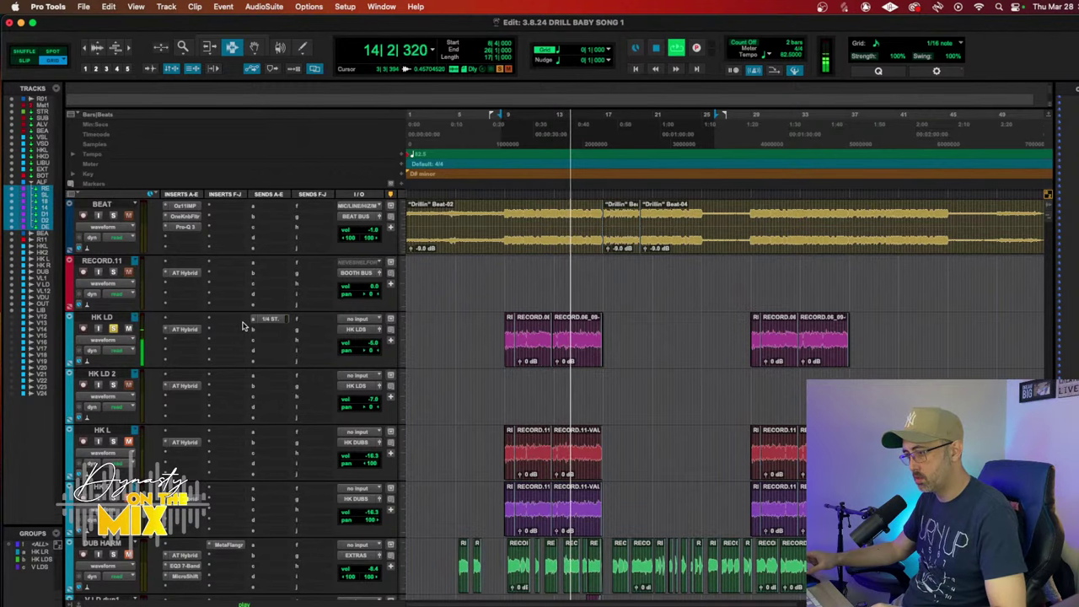
{"action": "scroll", "coordinate": [171, 348], "scroll_direction": "up", "scroll_amount": 2}
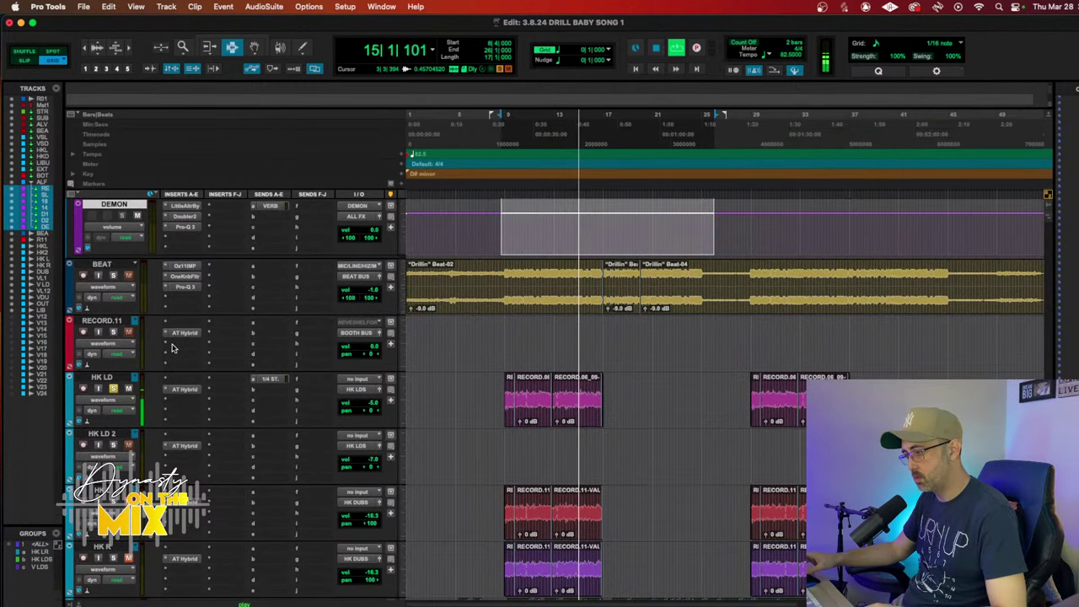
{"action": "scroll", "coordinate": [171, 348], "scroll_direction": "down", "scroll_amount": 1}
{"action": "scroll", "coordinate": [171, 348], "scroll_direction": "up", "scroll_amount": 8}
{"action": "scroll", "coordinate": [171, 348], "scroll_direction": "up", "scroll_amount": 10}
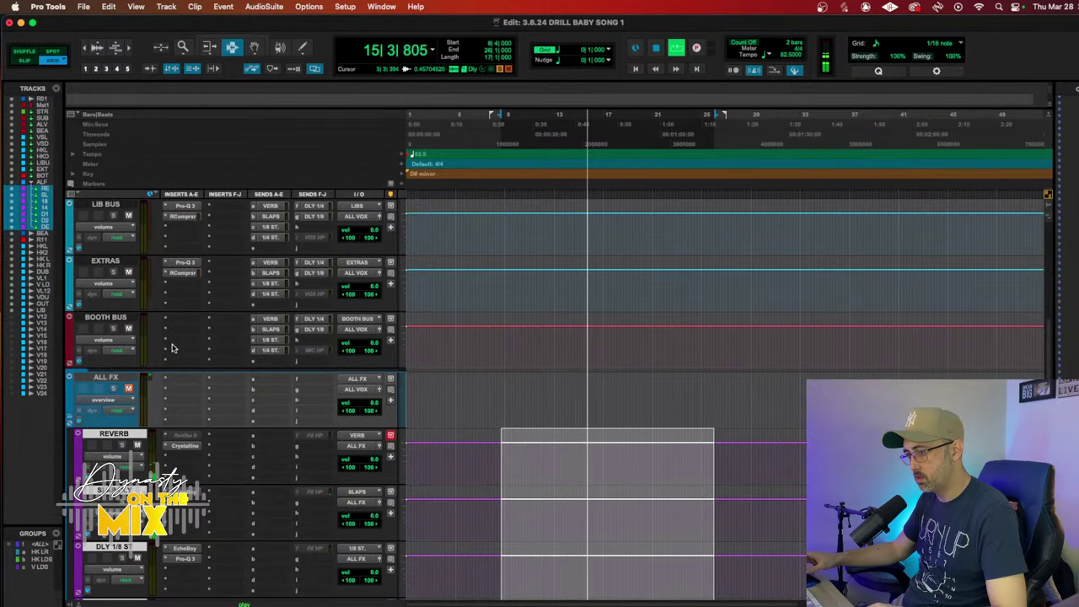
{"action": "scroll", "coordinate": [171, 347], "scroll_direction": "down", "scroll_amount": 10}
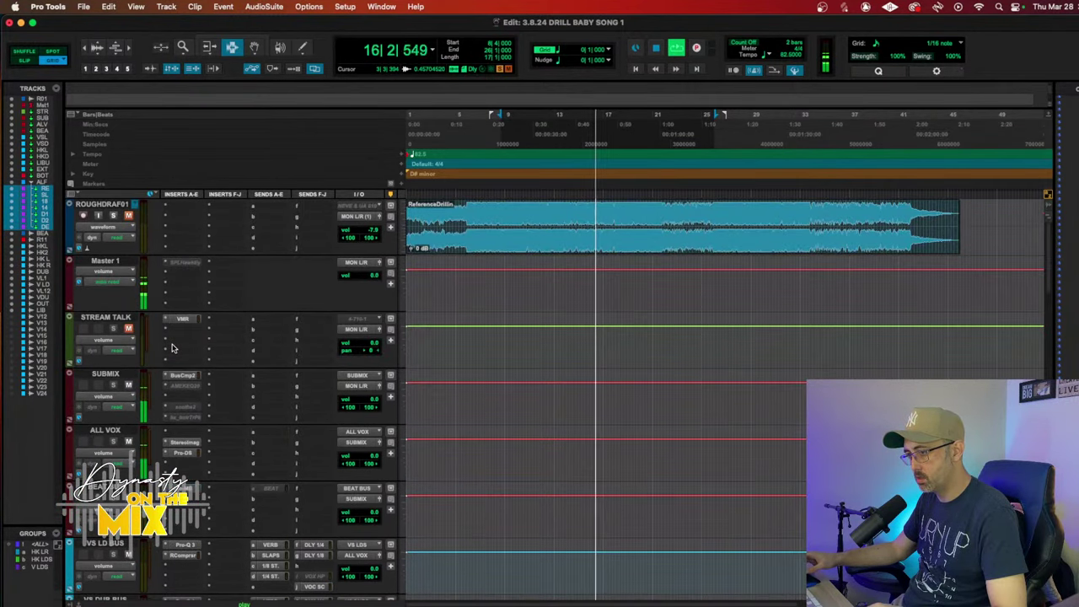
{"action": "key", "text": "space"}
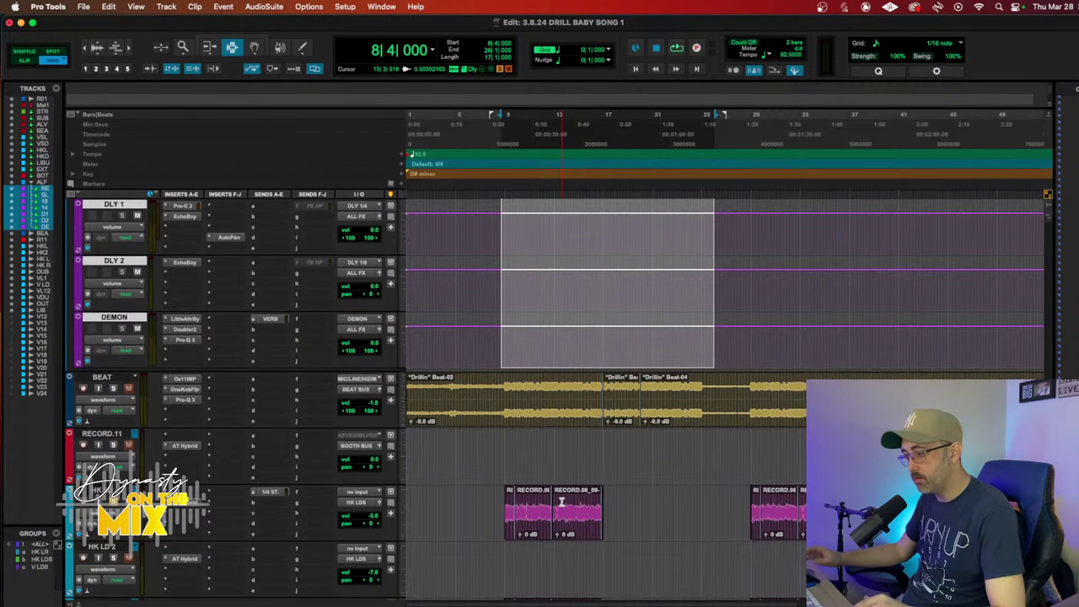
Step: Replay the soloed HK LD vocal from 8|4 through the end of the hook, and stop playback
{"action": "scroll", "coordinate": [562, 502], "scroll_direction": "up", "scroll_amount": 2}
{"action": "scroll", "coordinate": [562, 503], "scroll_direction": "down", "scroll_amount": 4}
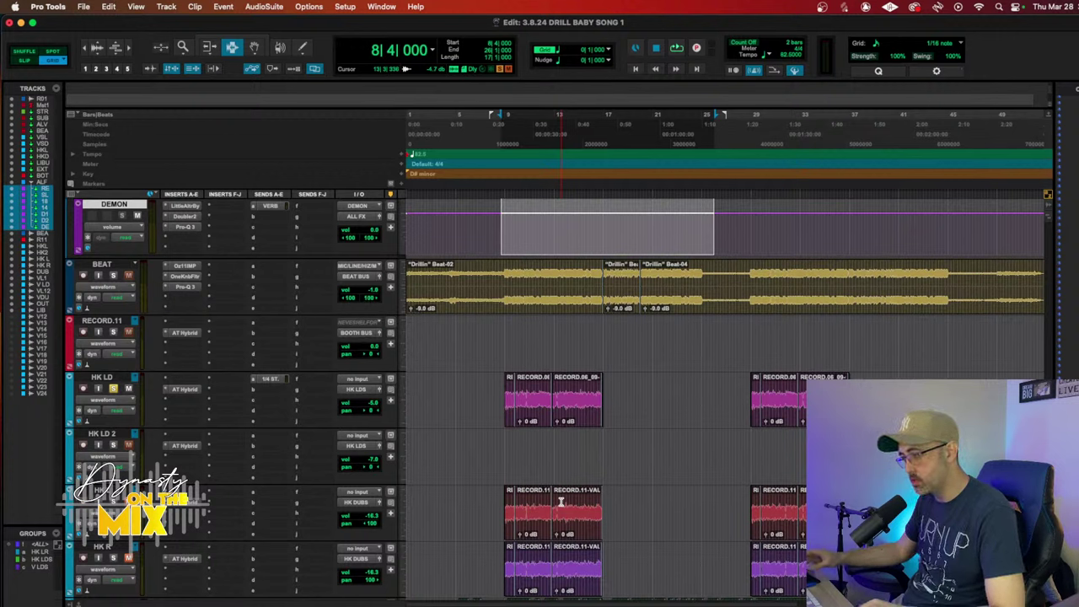
{"action": "key", "text": "space"}
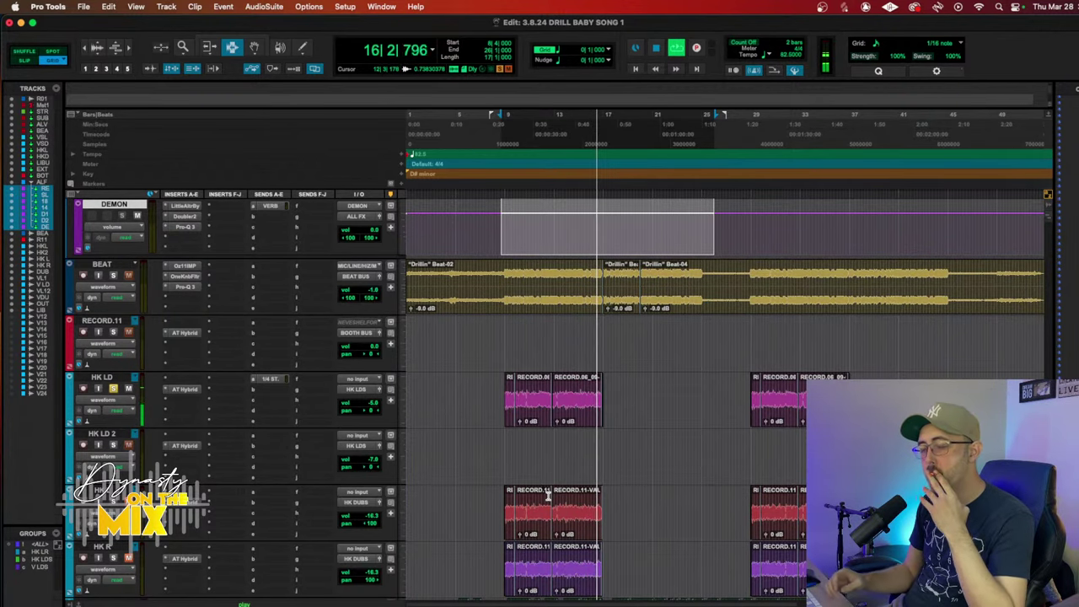
{"action": "scroll", "coordinate": [549, 497], "scroll_direction": "down", "scroll_amount": 2}
{"action": "scroll", "coordinate": [548, 435], "scroll_direction": "down", "scroll_amount": 6}
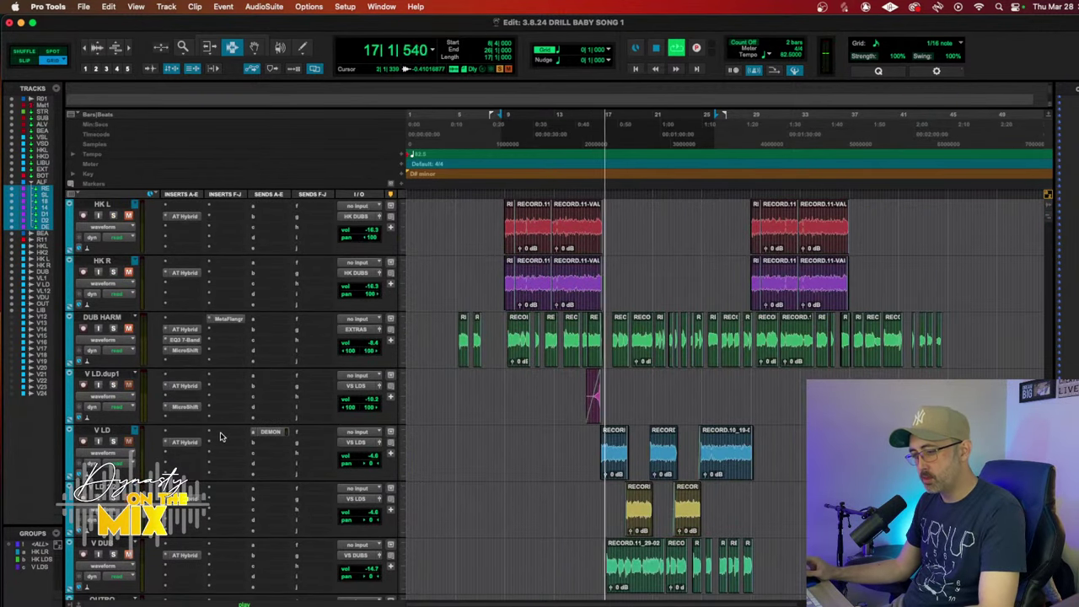
{"action": "key", "text": "space"}
Step: Solo the V LD track, play the verse from 16|3 with the timeline zoomed in, and stop playback
{"action": "left_click", "coordinate": [113, 442]}
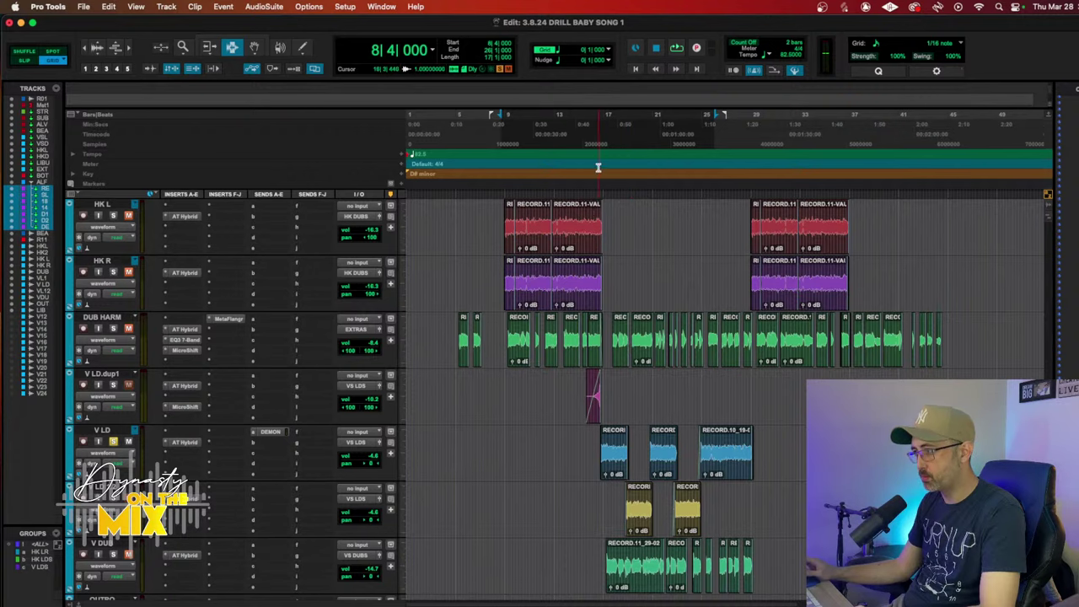
{"action": "left_click", "coordinate": [597, 128]}
{"action": "scroll", "coordinate": [429, 289], "scroll_direction": "up", "scroll_amount": 15}
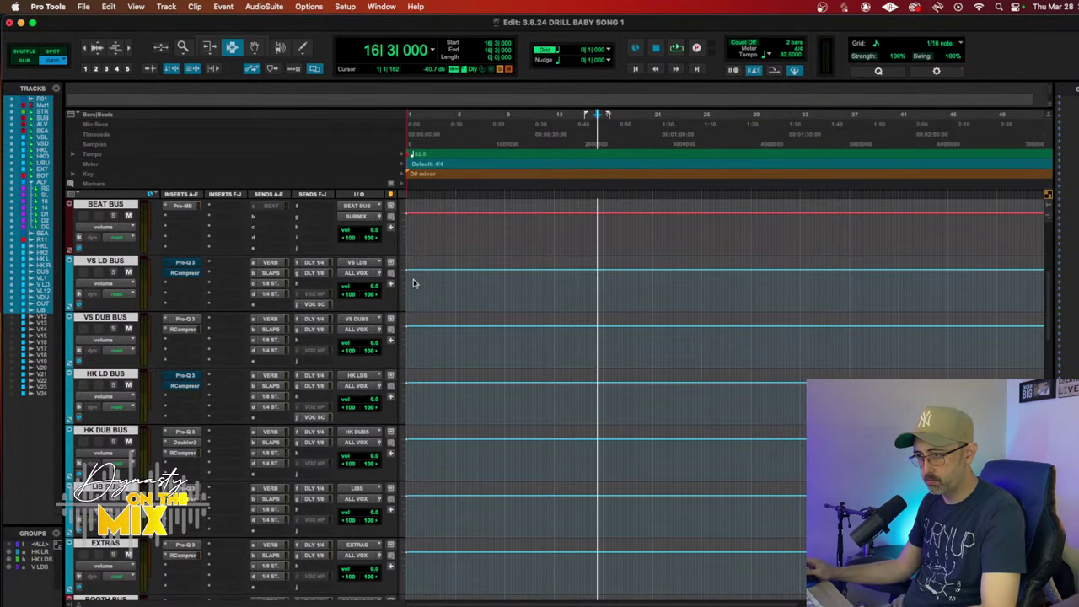
{"action": "key", "text": "space"}
{"action": "scroll", "coordinate": [598, 283], "scroll_direction": "down", "scroll_amount": 12}
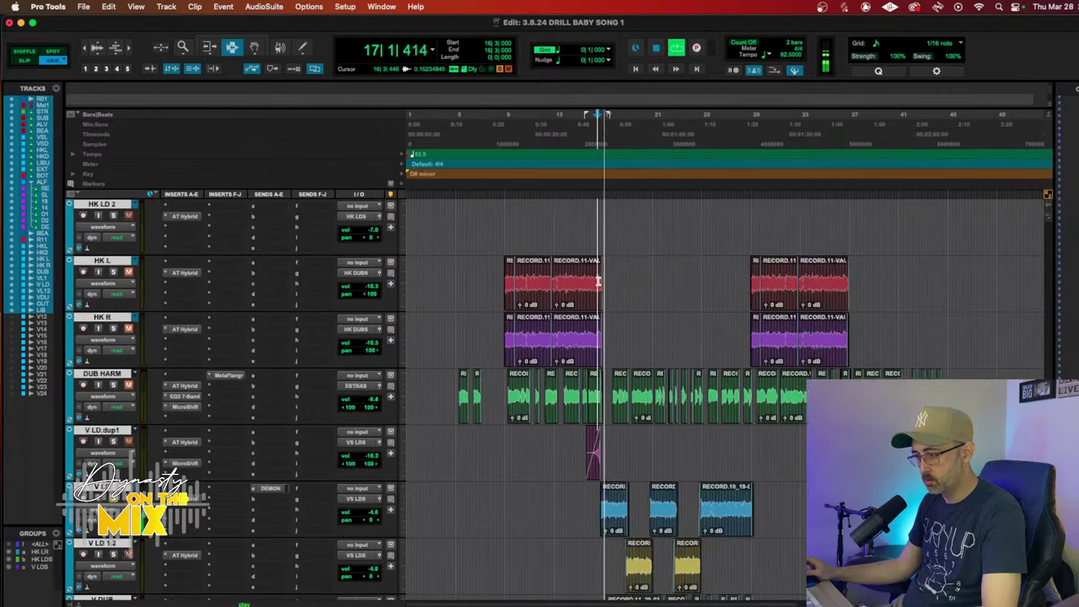
{"action": "scroll", "coordinate": [598, 283], "scroll_direction": "down", "scroll_amount": 2}
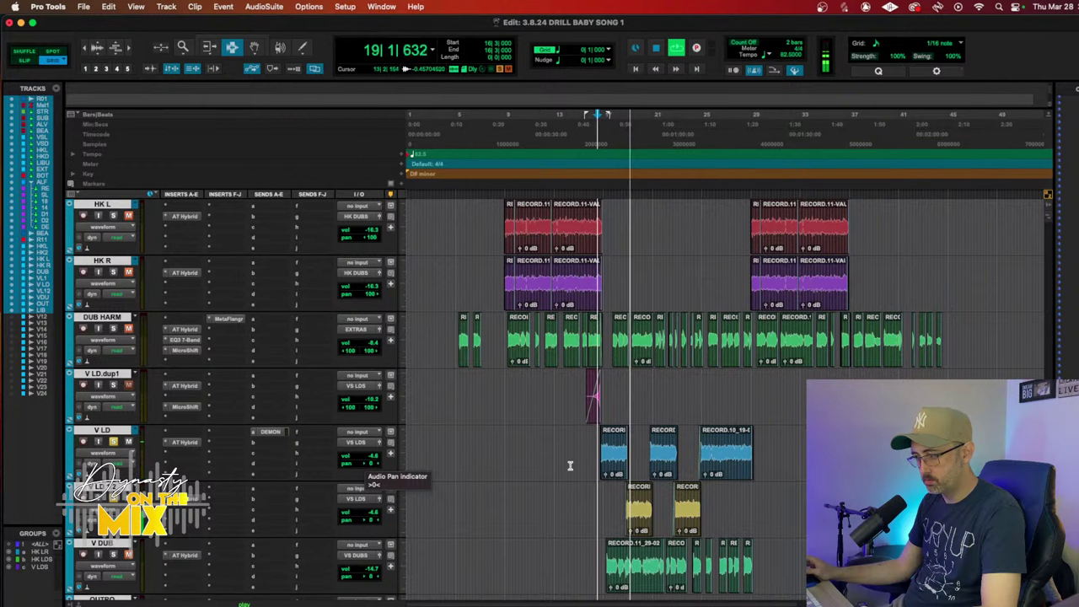
{"action": "key", "text": "super+]"}
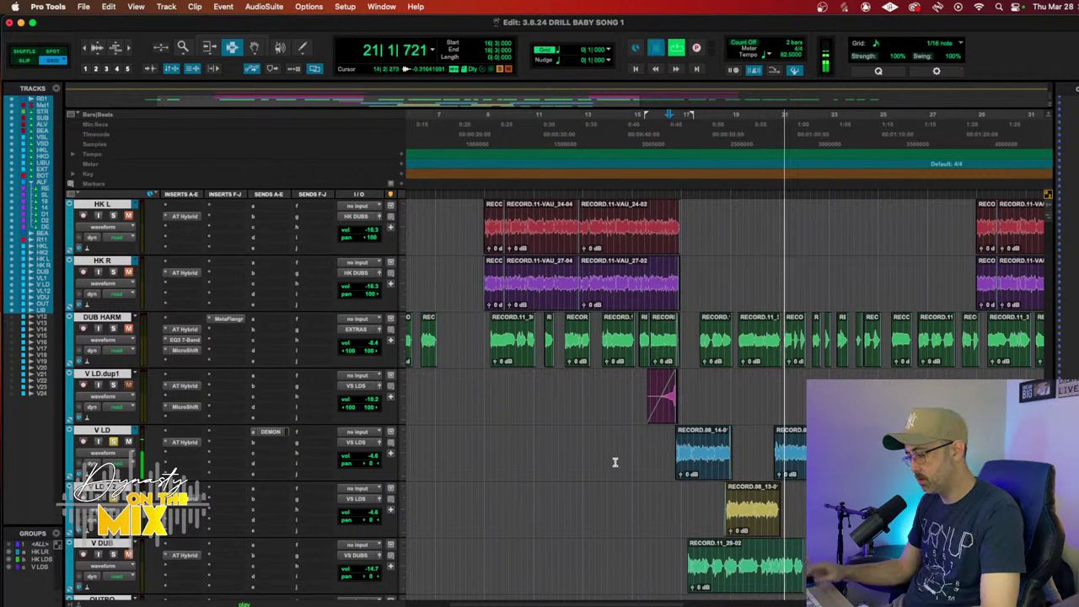
{"action": "key", "text": "space"}
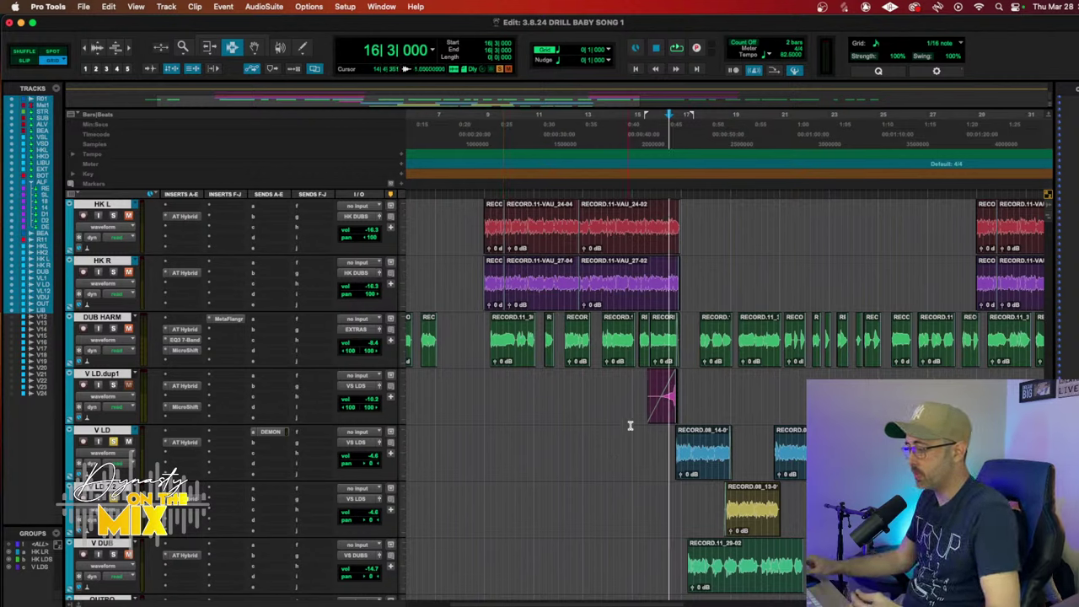
Step: Select every clip on the V LD track from 16|4|042 onward and open the RX 10 Mouth De-click AudioSuite processor
{"action": "left_click", "coordinate": [718, 465]}
{"action": "key", "text": "ctrl+shift+Tab"}
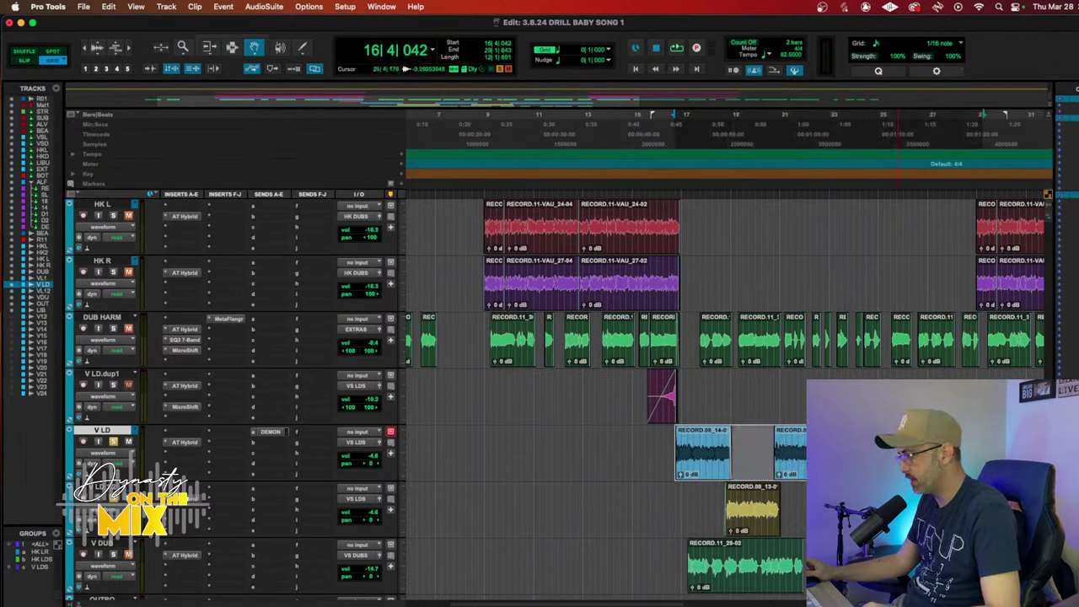
{"action": "left_click", "coordinate": [261, 6]}
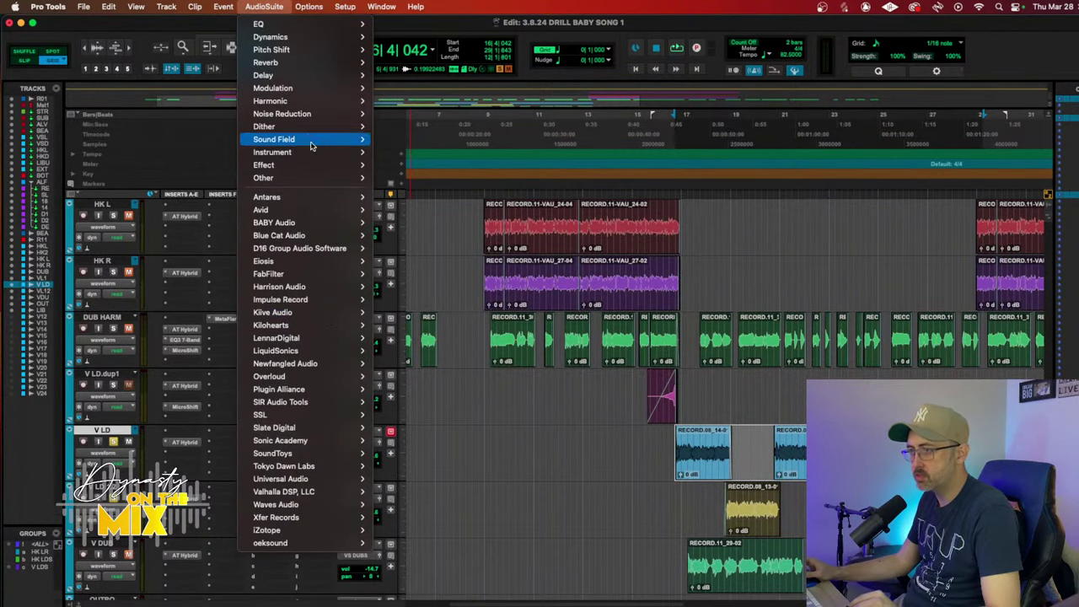
{"action": "mouse_move", "coordinate": [350, 114]}
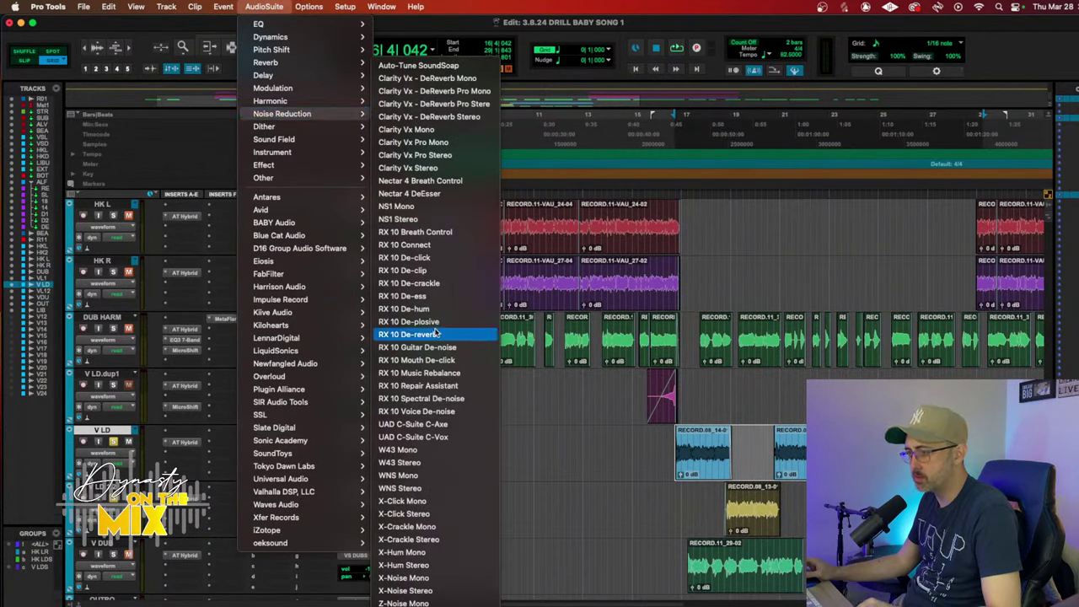
{"action": "left_click", "coordinate": [433, 361]}
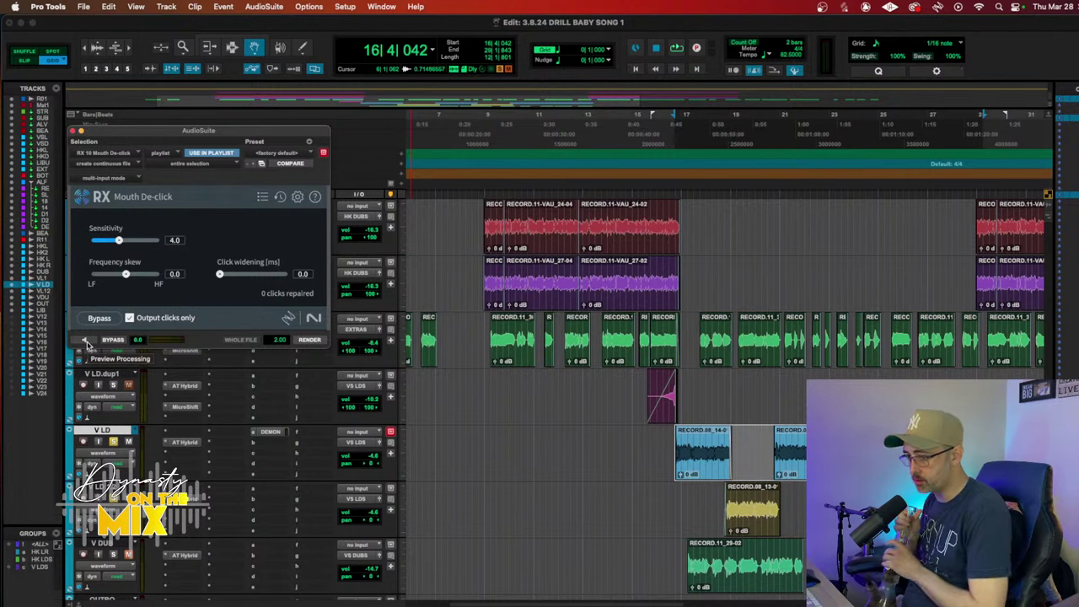
Step: Preview the de-click, set sensitivity 4.4, frequency skew 0.9 and click widening 0.6, disable clicks-only output, and render the V LD clips
{"action": "left_click", "coordinate": [85, 340]}
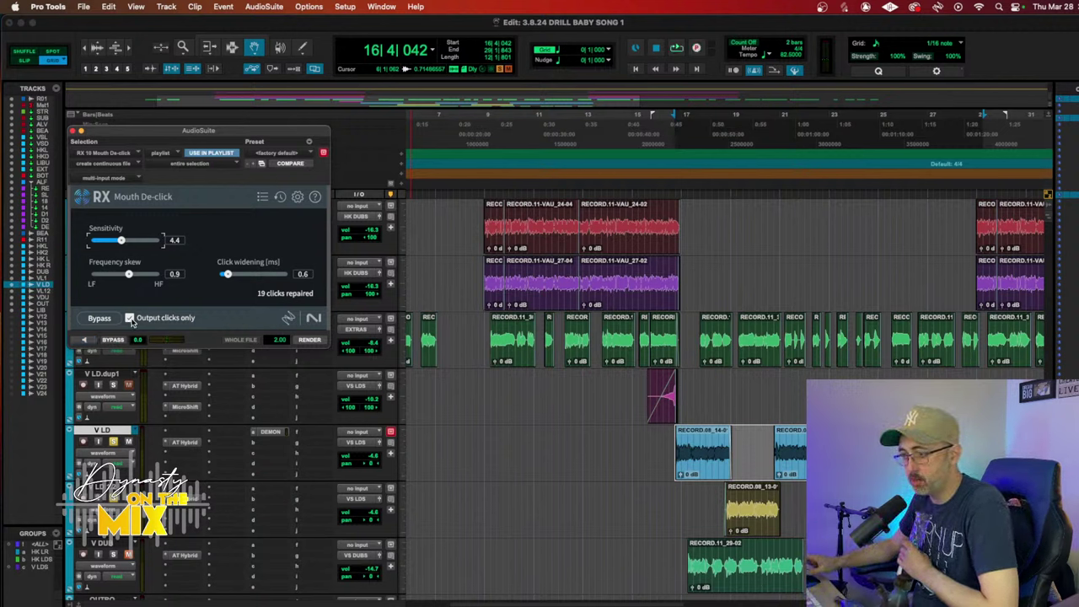
{"action": "left_click", "coordinate": [130, 319]}
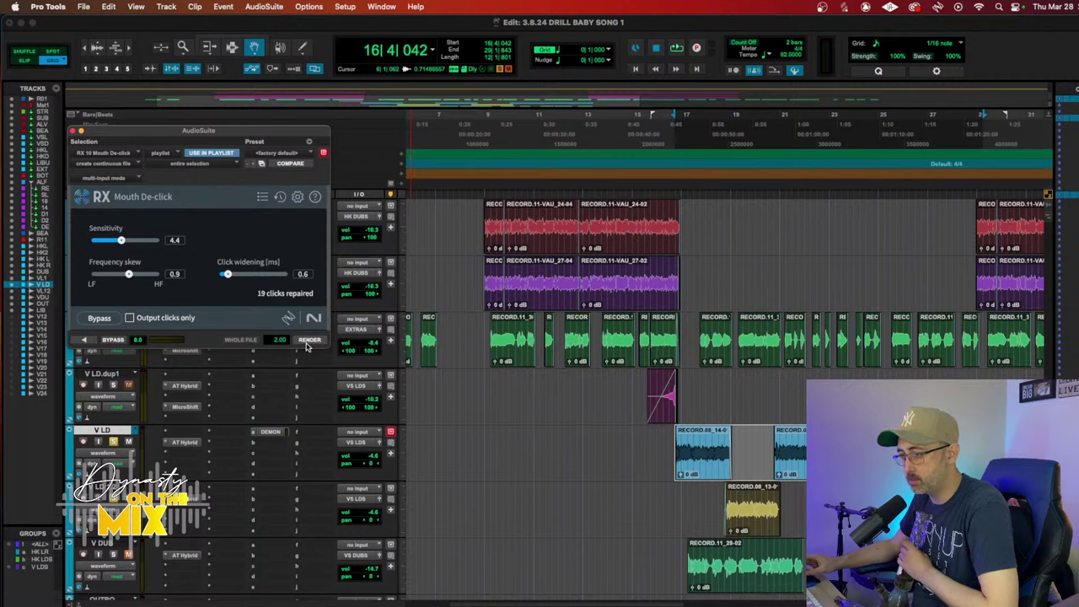
{"action": "left_click", "coordinate": [309, 340]}
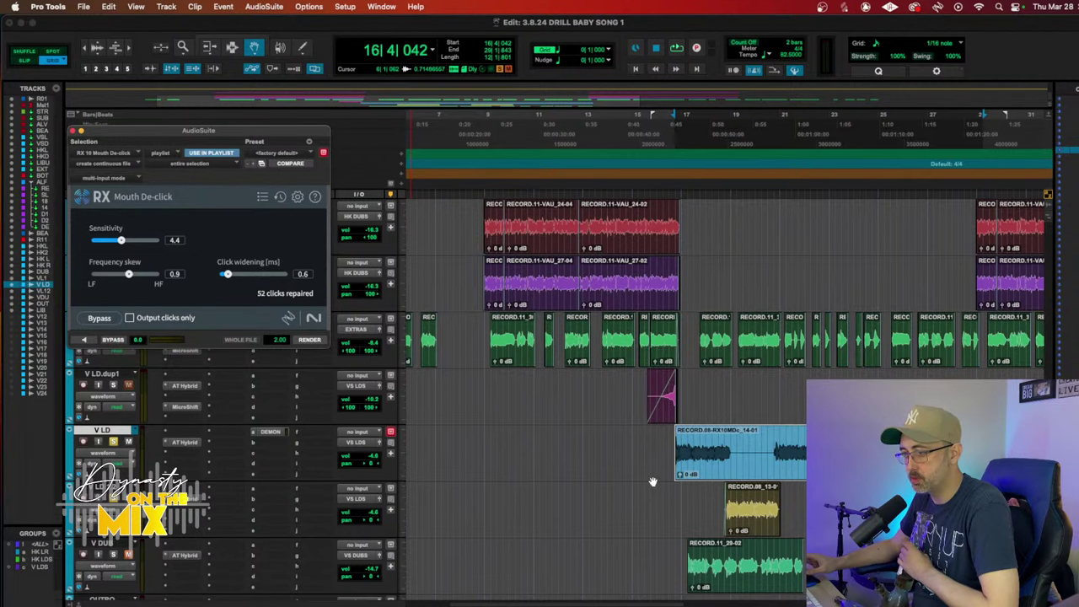
Step: Try to render Mouth De-click with the same settings on the yellow verse clips from 18|4 on the track below V LD
{"action": "left_click", "coordinate": [731, 507]}
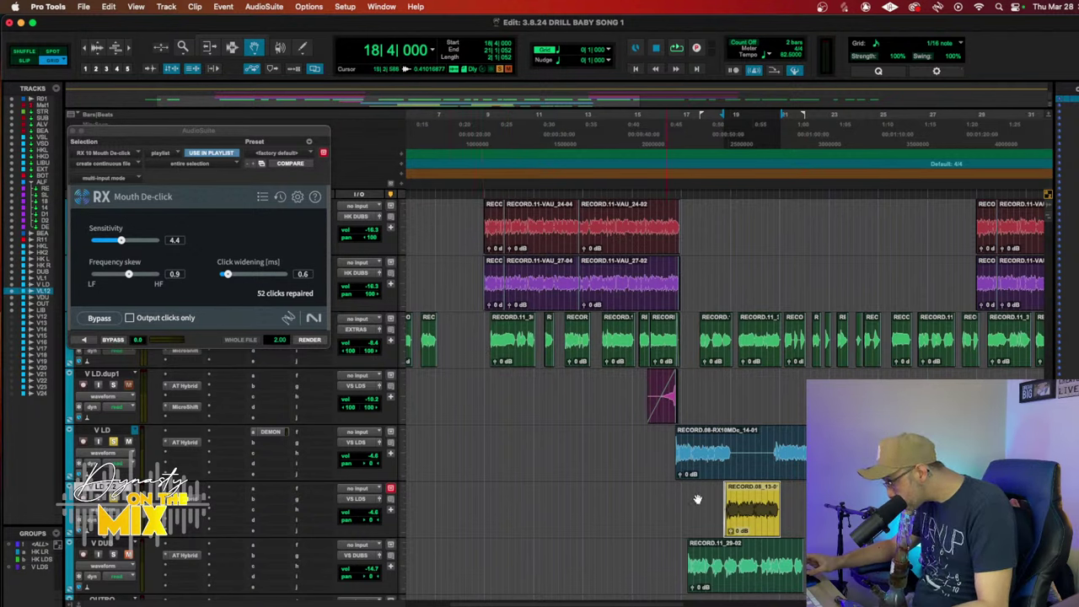
{"action": "left_click", "coordinate": [305, 340]}
{"action": "left_click", "coordinate": [303, 341]}
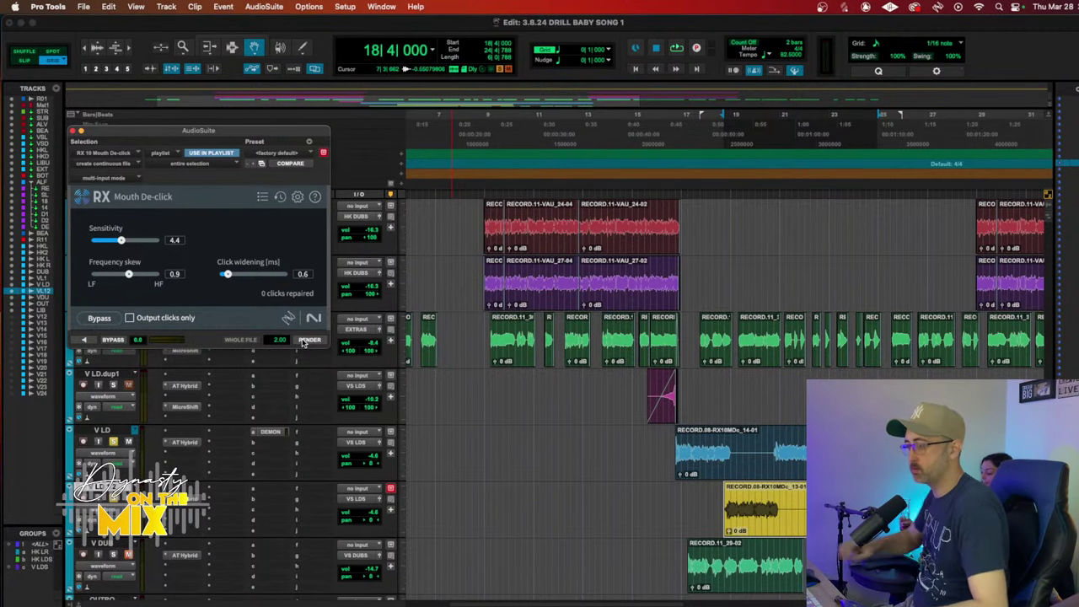
{"action": "left_click", "coordinate": [308, 340]}
Step: Preview the yellow verse clips with frequency skew 1.1 and click widening 0.8, and render the Mouth De-click on them
{"action": "left_click", "coordinate": [754, 510]}
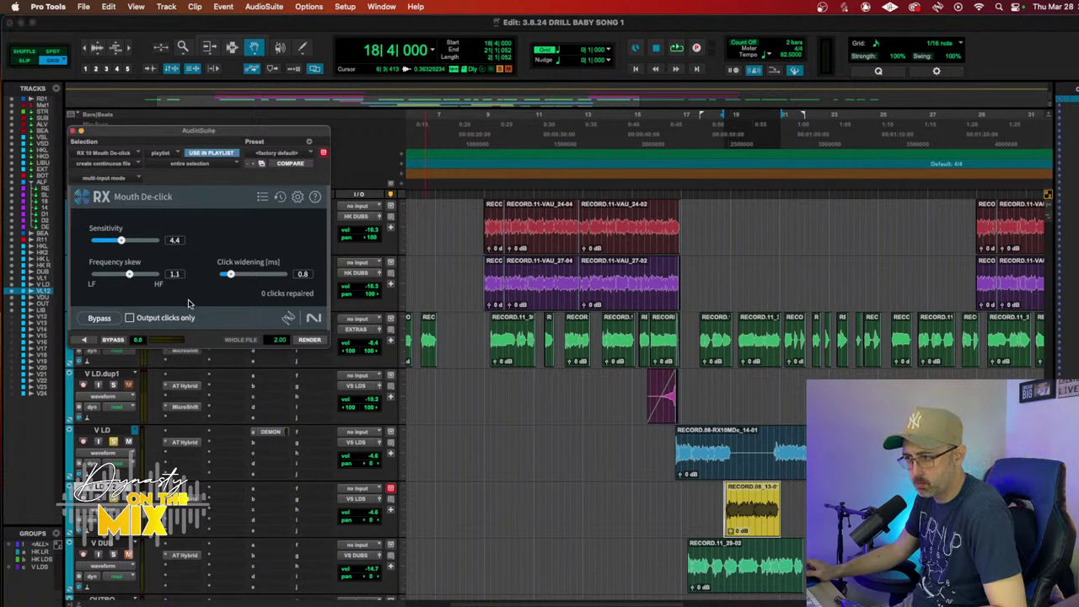
{"action": "left_click", "coordinate": [85, 340]}
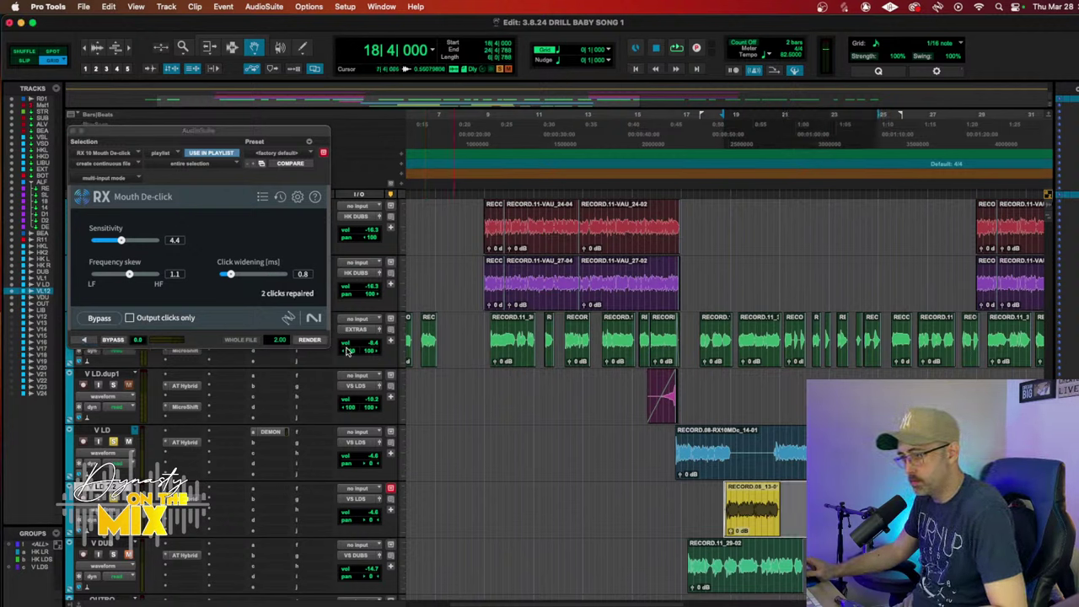
{"action": "left_click", "coordinate": [311, 340]}
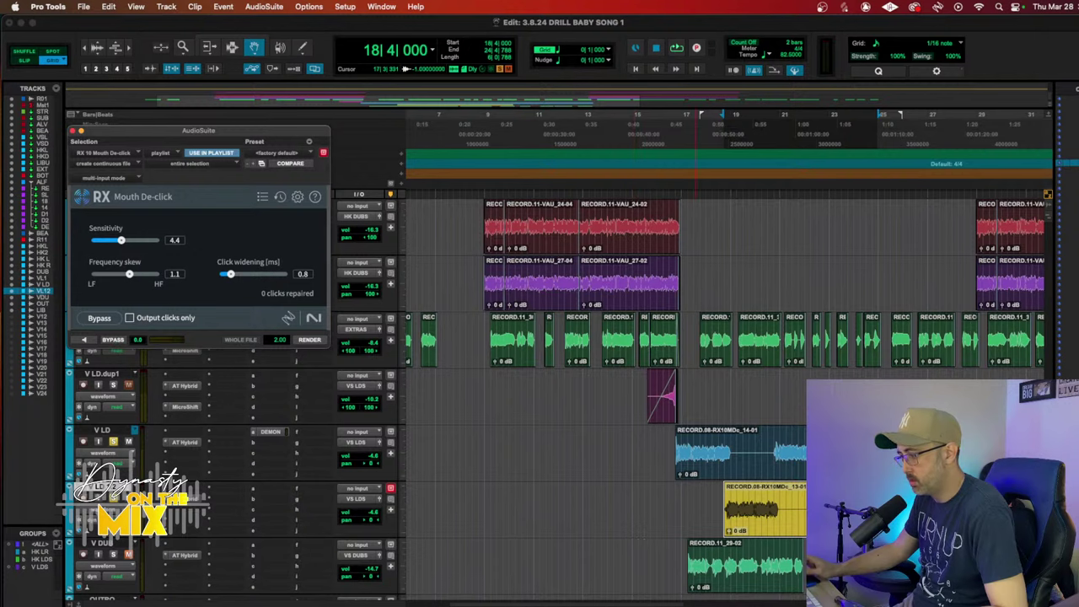
Step: Render Mouth De-click on the V DUB clip and on all DUB HARM clips from the first to the last
{"action": "left_click", "coordinate": [757, 590]}
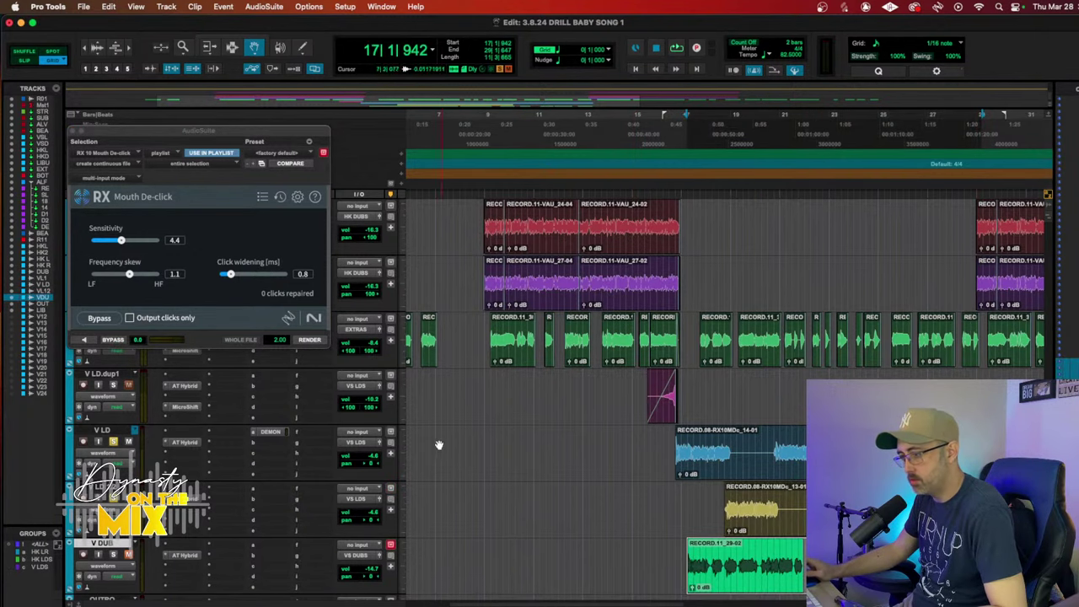
{"action": "left_click", "coordinate": [318, 339]}
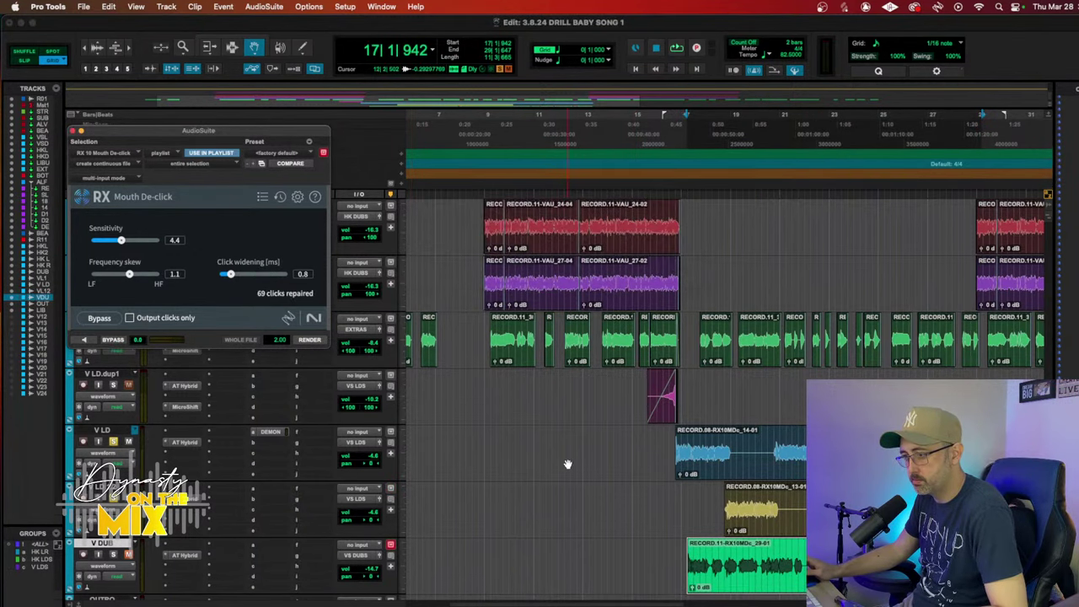
{"action": "key", "text": "r"}
{"action": "left_click", "coordinate": [466, 347]}
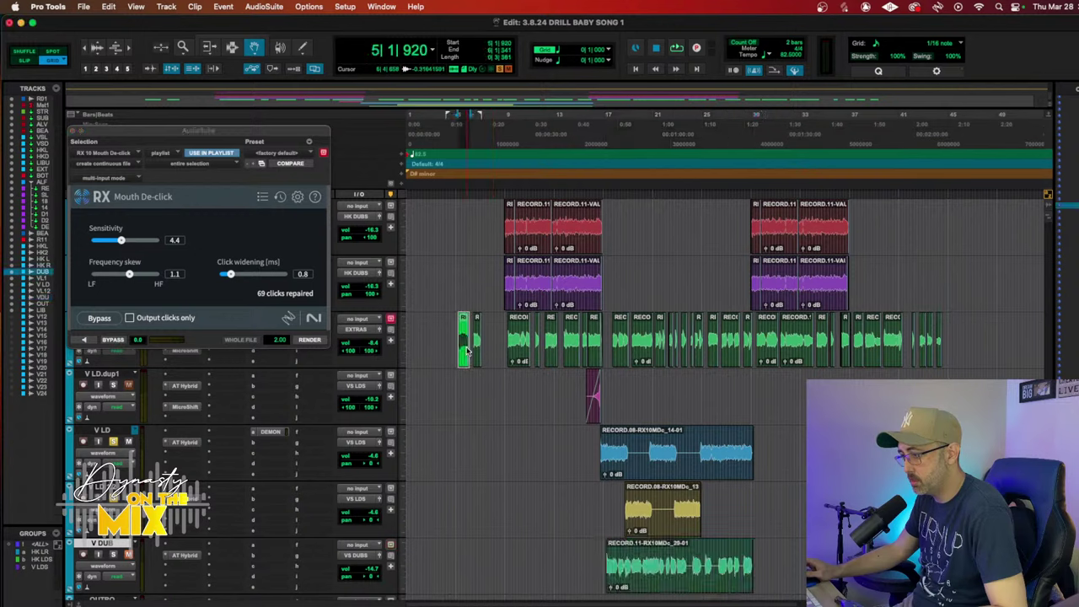
{"action": "left_click", "coordinate": [935, 360], "text": "shift"}
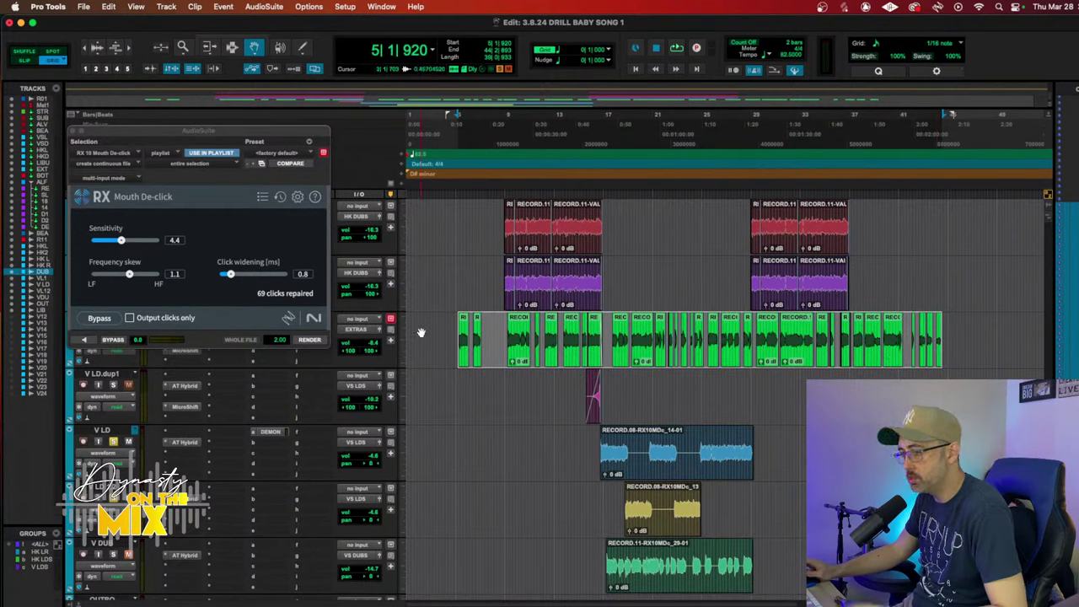
{"action": "left_click", "coordinate": [317, 340]}
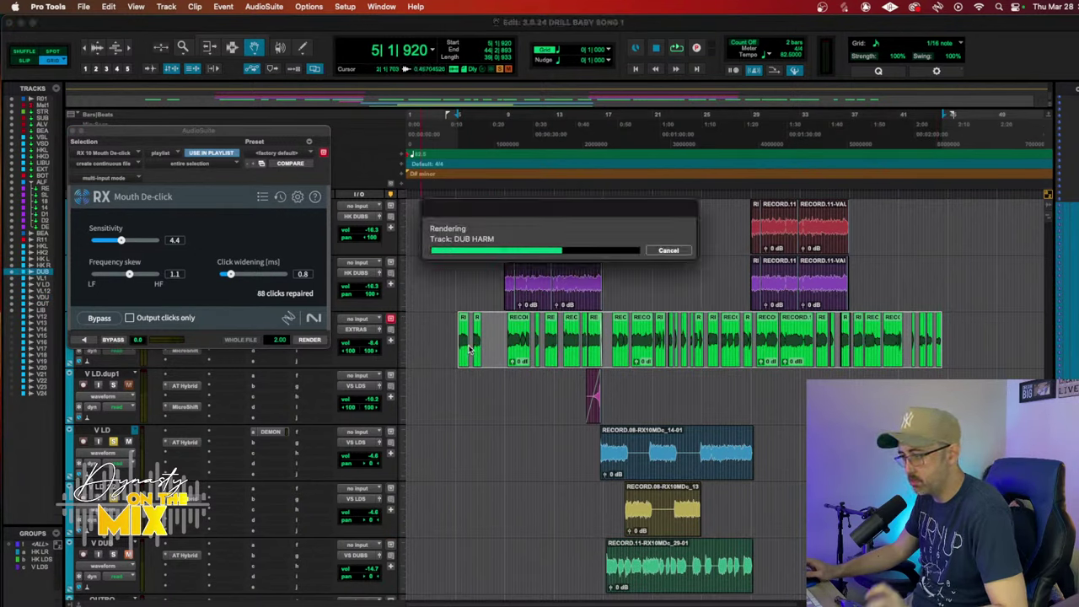
Step: Try to render Mouth De-click across all HK R clips of both hooks, and undo the render
{"action": "left_click", "coordinate": [506, 294]}
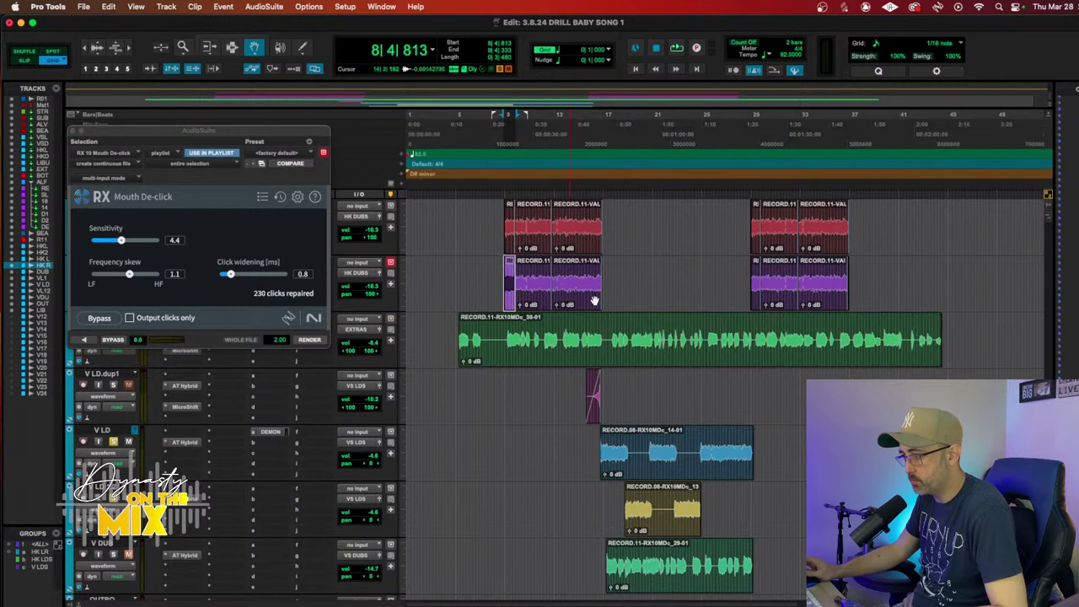
{"action": "left_click", "coordinate": [801, 301], "text": "shift"}
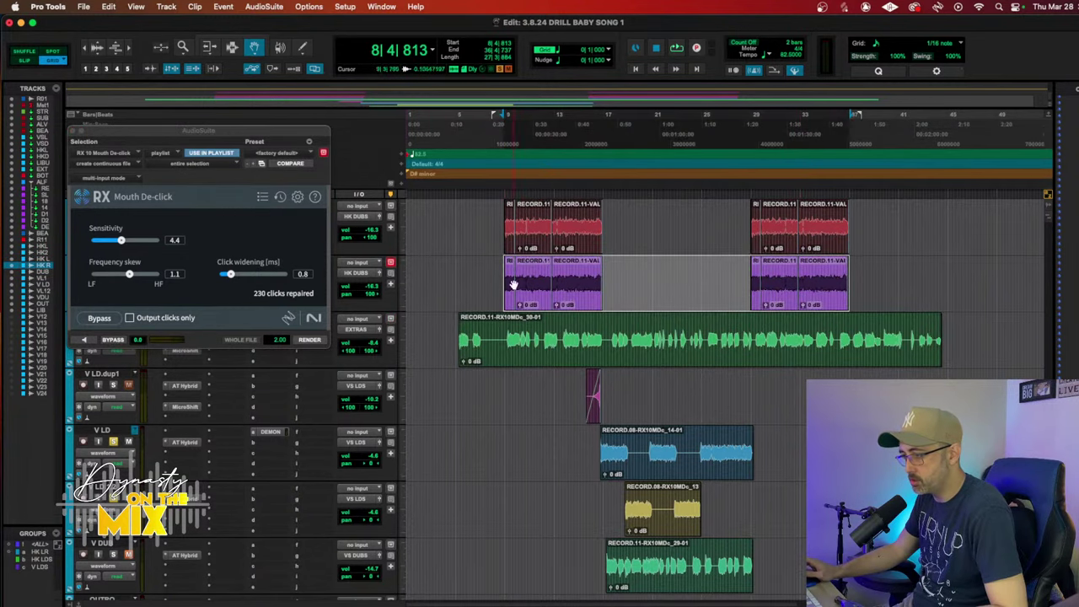
{"action": "left_click", "coordinate": [310, 340]}
{"action": "scroll", "coordinate": [670, 386], "scroll_direction": "up", "scroll_amount": 5}
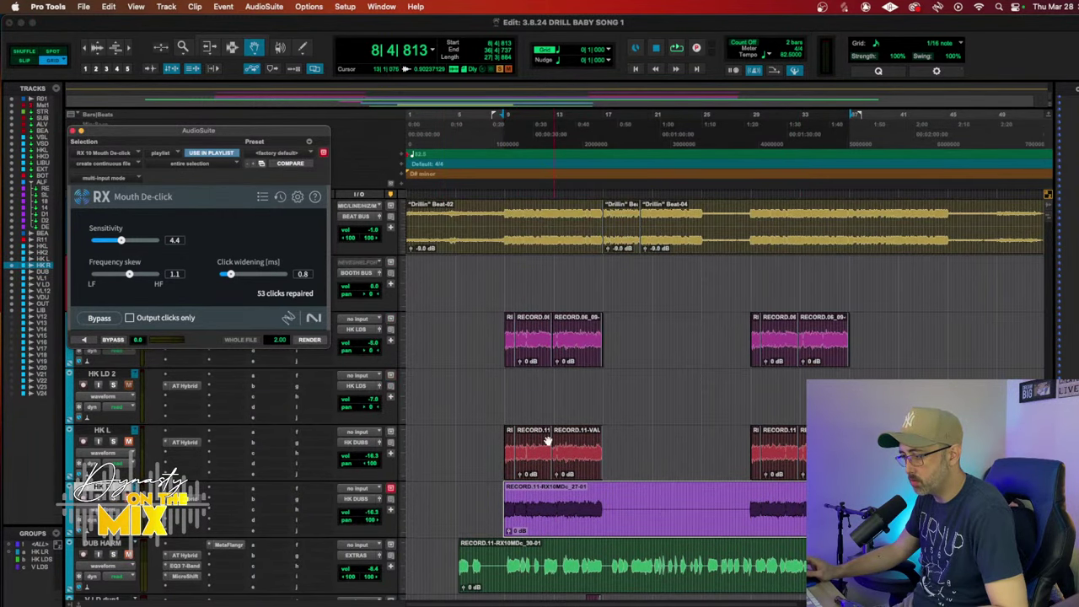
{"action": "left_click", "coordinate": [548, 441]}
Step: Crossfade the first clip boundary of the first hook on the HK LD, HK L and HK R tracks, from 9|4|278 to 9|4|366
{"action": "scroll", "coordinate": [523, 470], "scroll_direction": "up", "scroll_amount": 4}
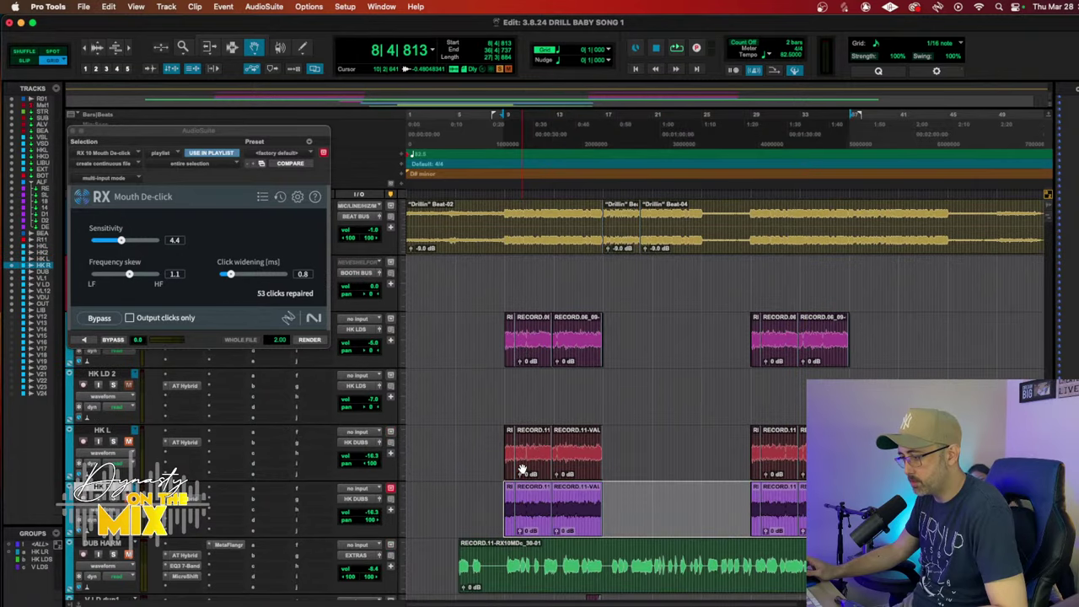
{"action": "scroll", "coordinate": [658, 469], "scroll_direction": "right", "scroll_amount": 5}
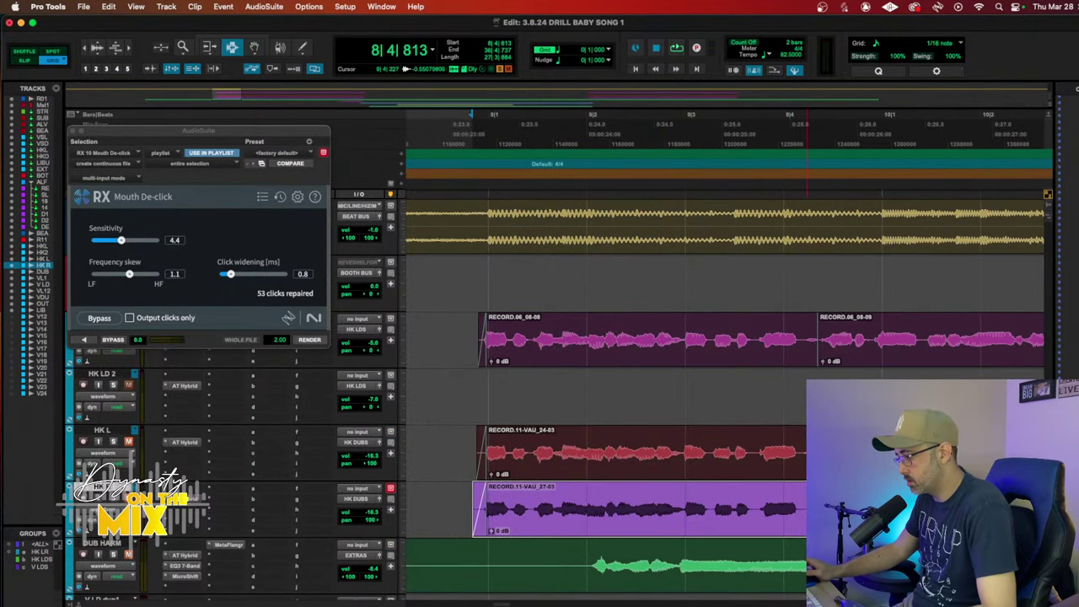
{"action": "scroll", "coordinate": [607, 470], "scroll_direction": "up", "scroll_amount": 3}
{"action": "scroll", "coordinate": [607, 470], "scroll_direction": "right", "scroll_amount": 5}
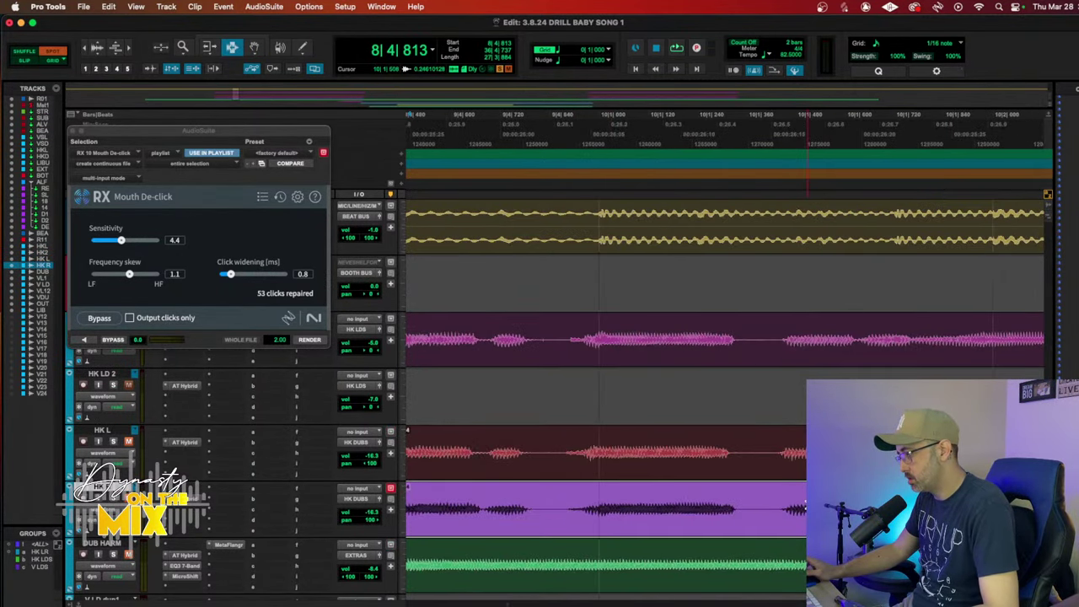
{"action": "scroll", "coordinate": [725, 342], "scroll_direction": "left", "scroll_amount": 3}
{"action": "left_click_drag", "start_coordinate": [500, 337], "coordinate": [536, 510]}
Step: Check the remaining hook edits and crossfade the second hook's boundary on HK LD, HK L and HK R, from 29|4|307 to 29|4|386
{"action": "scroll", "coordinate": [571, 482], "scroll_direction": "right", "scroll_amount": 5}
{"action": "scroll", "coordinate": [571, 483], "scroll_direction": "down", "scroll_amount": 3}
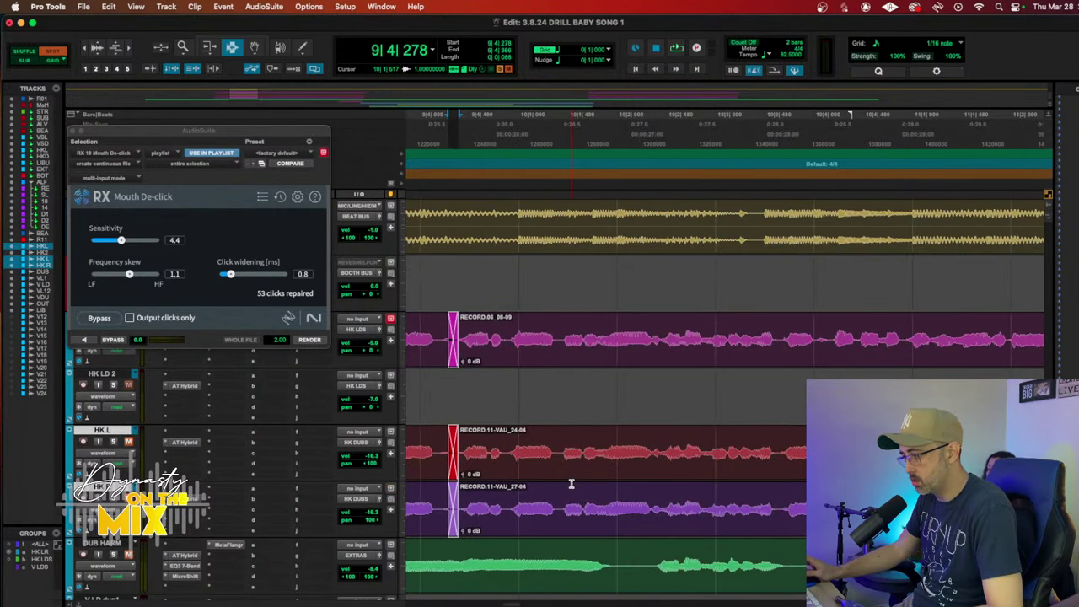
{"action": "scroll", "coordinate": [590, 477], "scroll_direction": "right", "scroll_amount": 8}
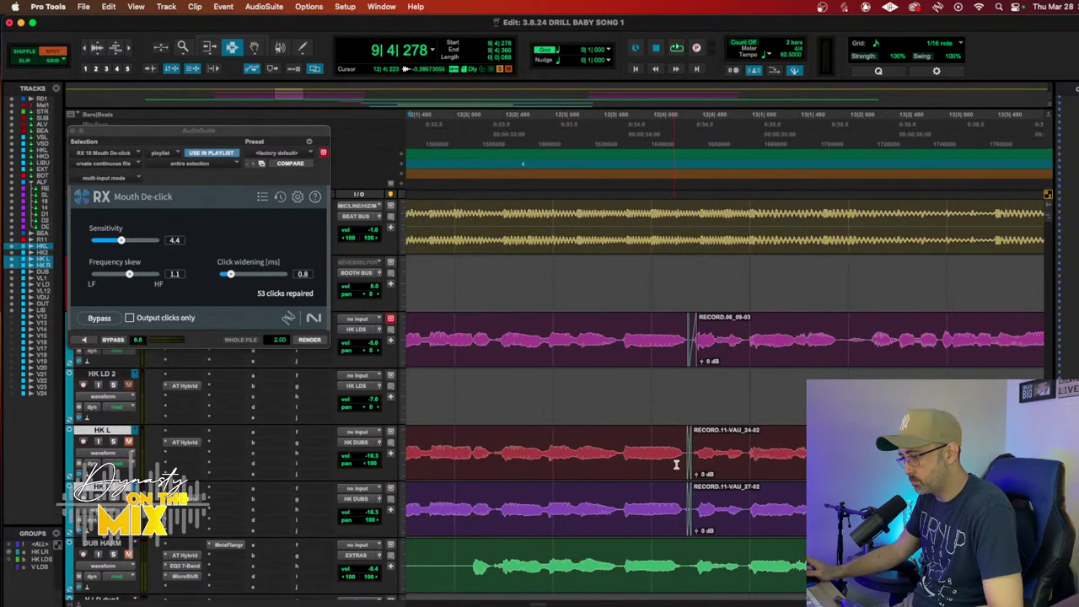
{"action": "scroll", "coordinate": [675, 462], "scroll_direction": "right", "scroll_amount": 3}
{"action": "scroll", "coordinate": [717, 463], "scroll_direction": "down", "scroll_amount": 2}
{"action": "scroll", "coordinate": [719, 464], "scroll_direction": "down", "scroll_amount": 2}
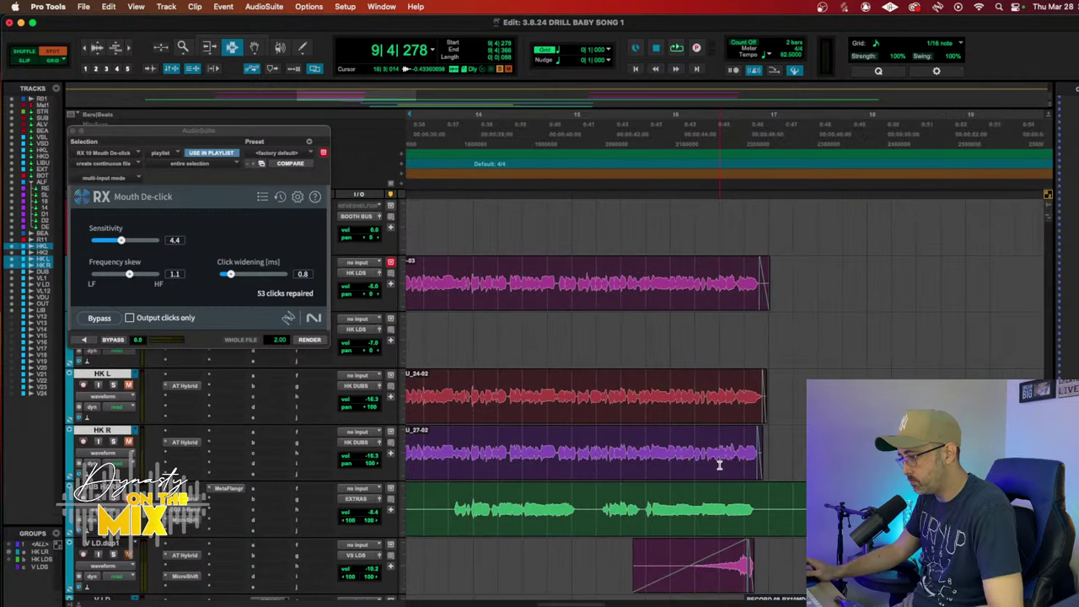
{"action": "scroll", "coordinate": [720, 464], "scroll_direction": "right", "scroll_amount": 10}
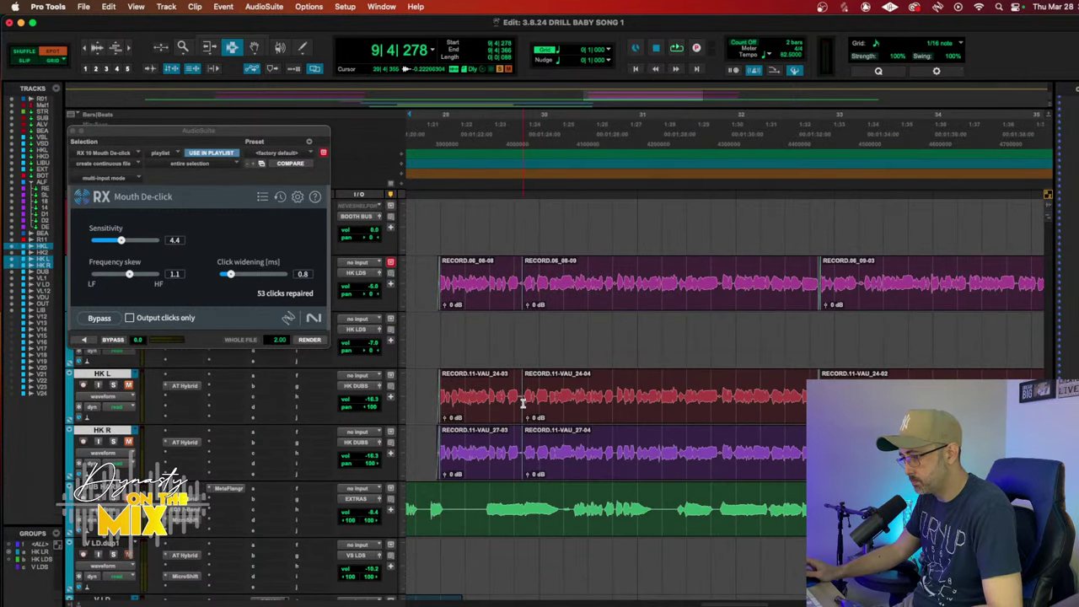
{"action": "scroll", "coordinate": [523, 403], "scroll_direction": "up", "scroll_amount": 5}
{"action": "left_click_drag", "start_coordinate": [713, 283], "coordinate": [732, 455]}
{"action": "key", "text": "f"}
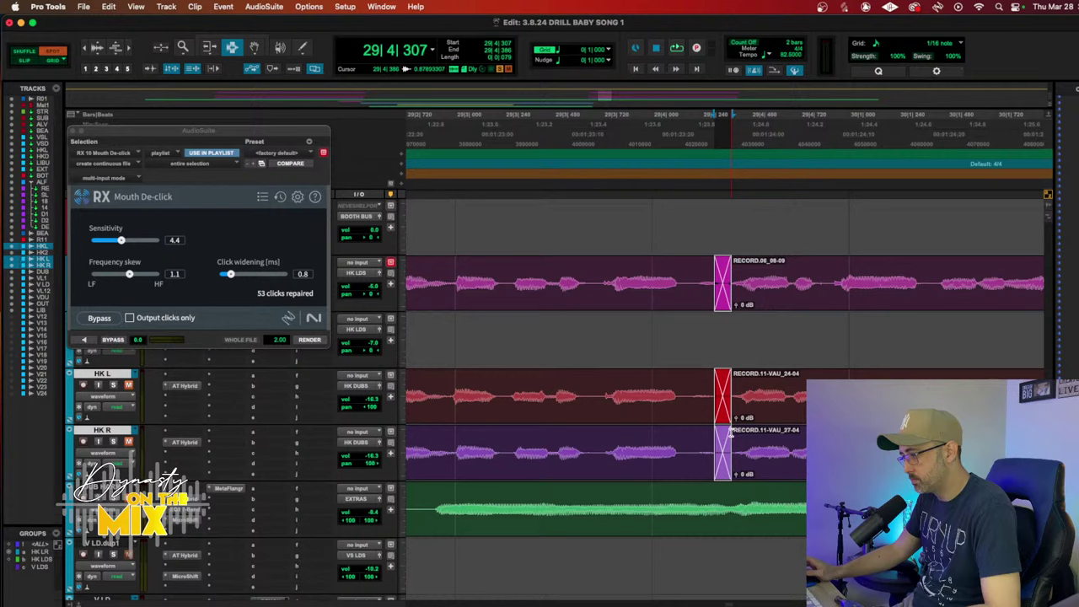
Step: Render Mouth De-click across all HK R clips of both hooks without moving them, and shift the selection to the HK L clips
{"action": "scroll", "coordinate": [732, 434], "scroll_direction": "down", "scroll_amount": 8}
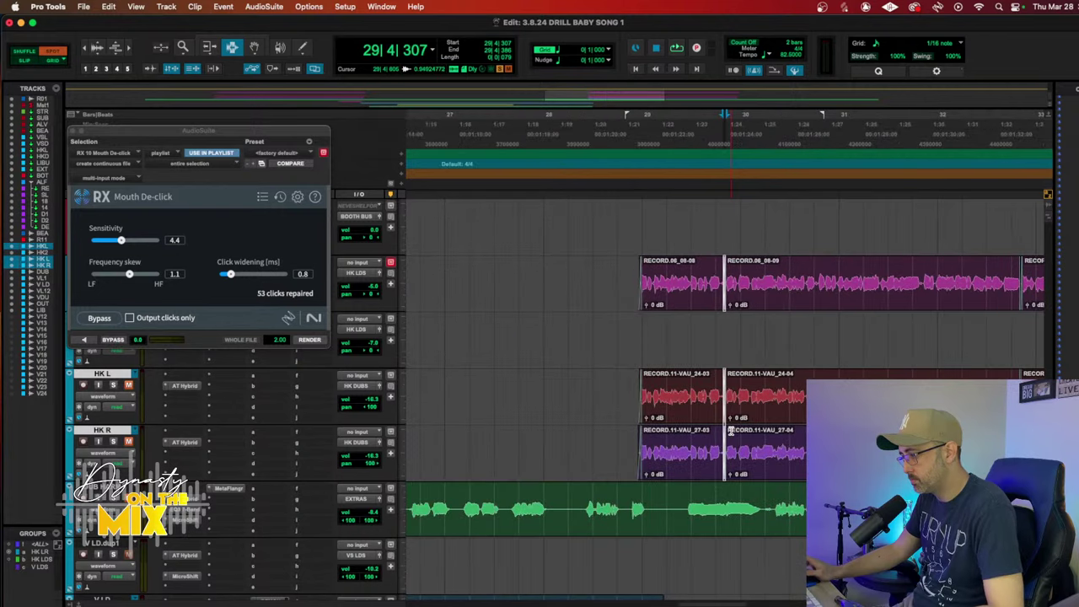
{"action": "scroll", "coordinate": [602, 366], "scroll_direction": "up", "scroll_amount": 2}
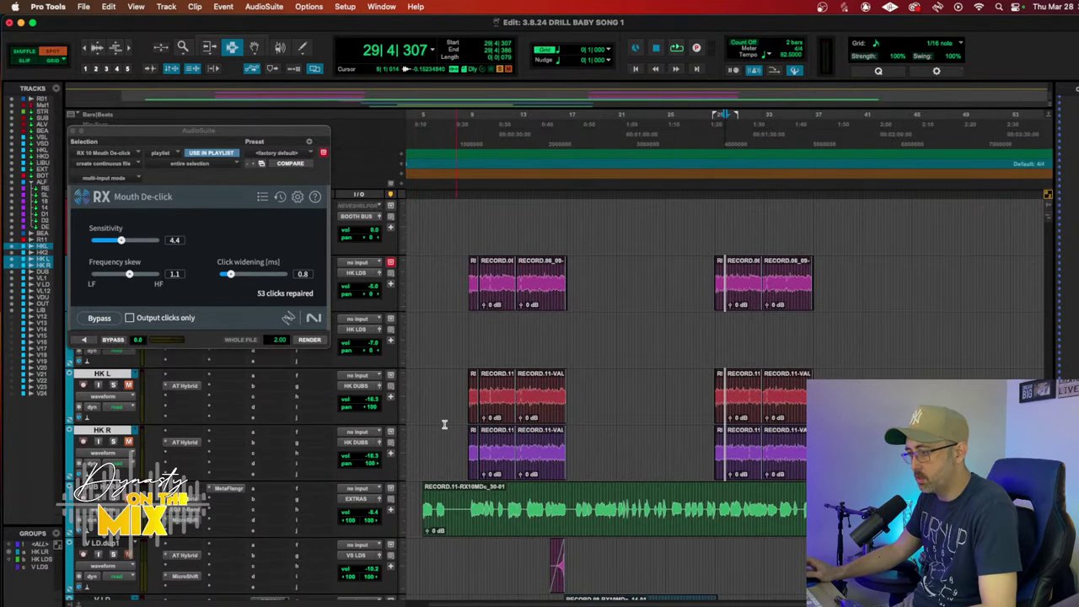
{"action": "left_click", "coordinate": [469, 459]}
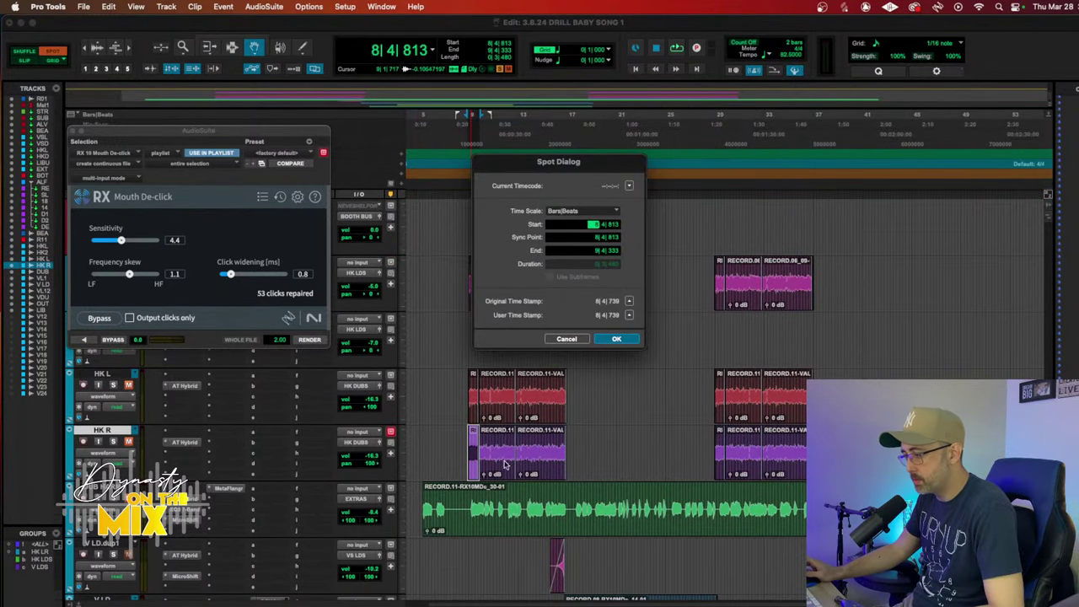
{"action": "left_click", "coordinate": [567, 339]}
{"action": "left_click", "coordinate": [764, 438], "text": "shift"}
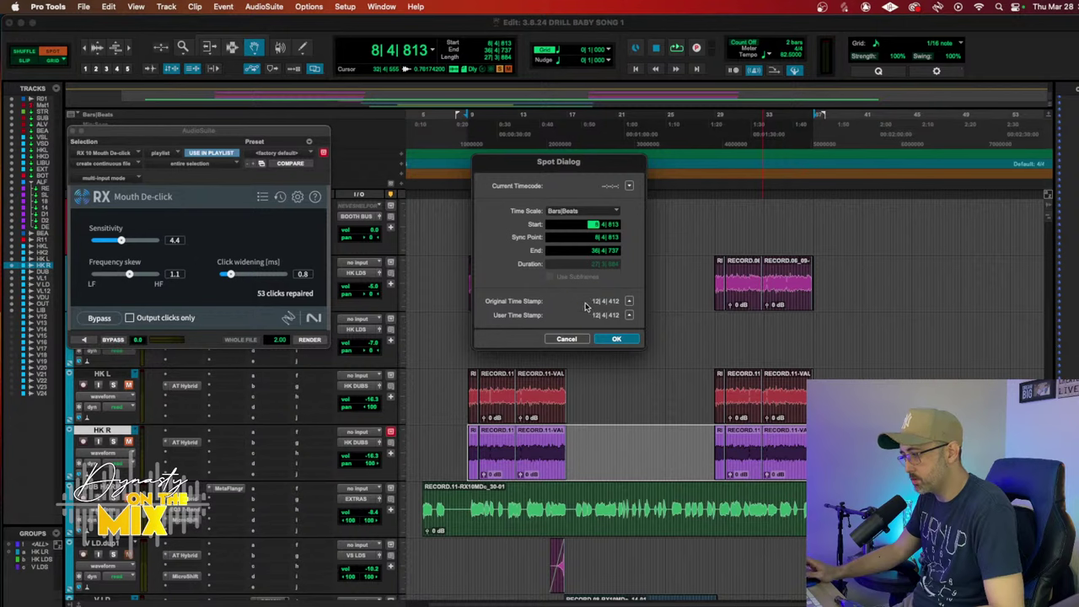
{"action": "left_click", "coordinate": [571, 339]}
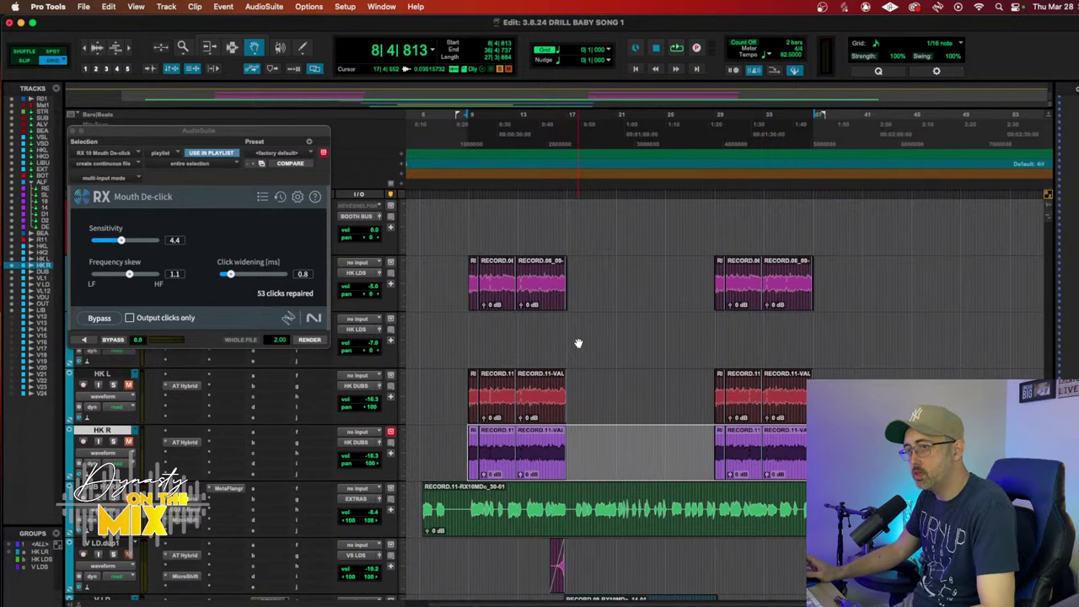
{"action": "left_click", "coordinate": [314, 340]}
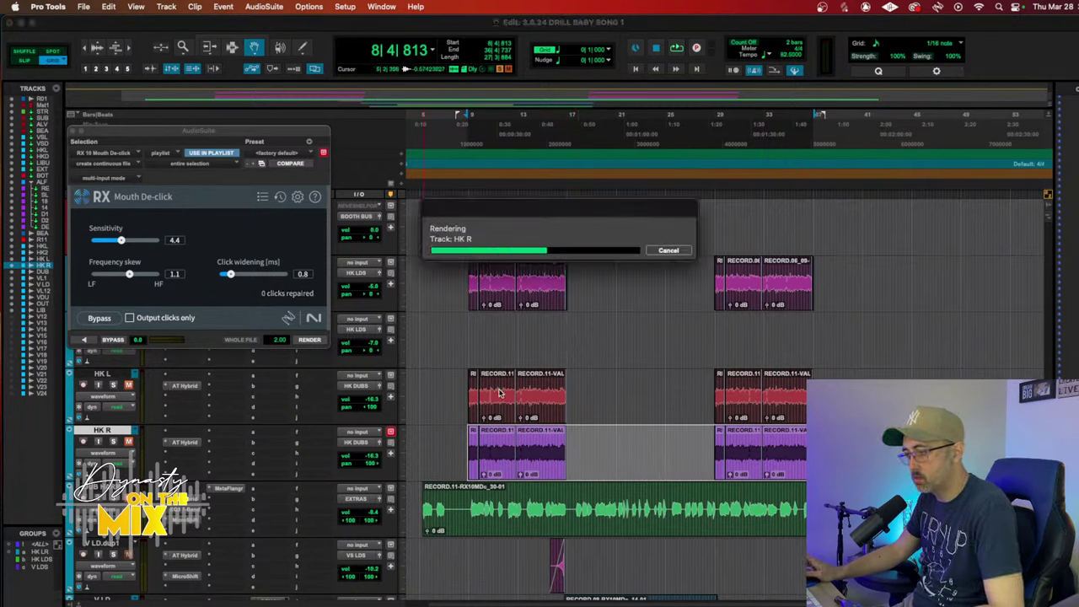
{"action": "key", "text": "p"}
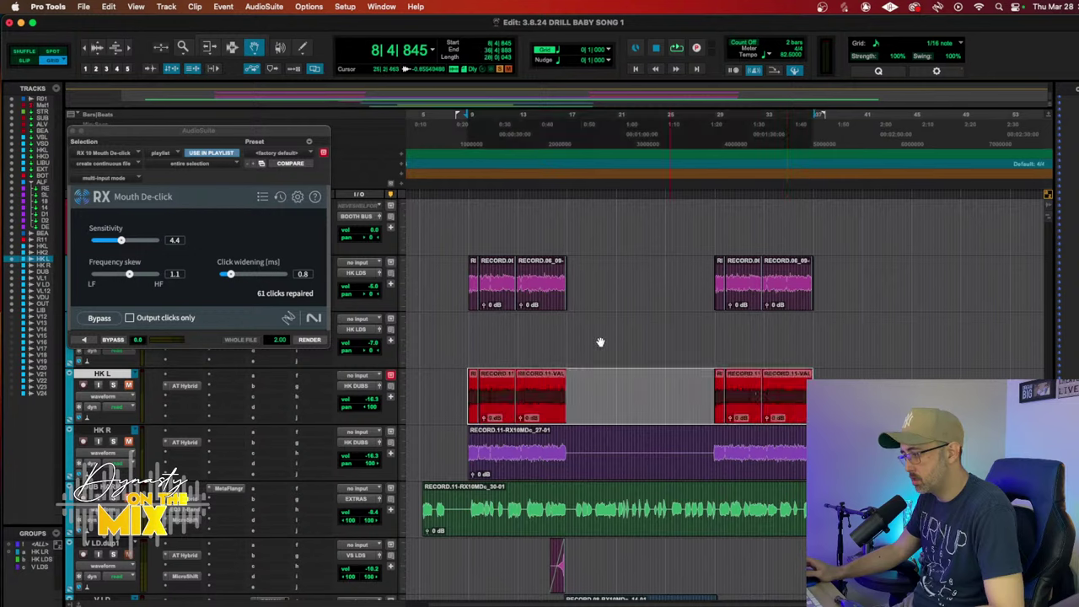
Step: Render Mouth De-click across the HK L clips and the HK LD clips of both hooks, and close the AudioSuite window
{"action": "left_click", "coordinate": [310, 340]}
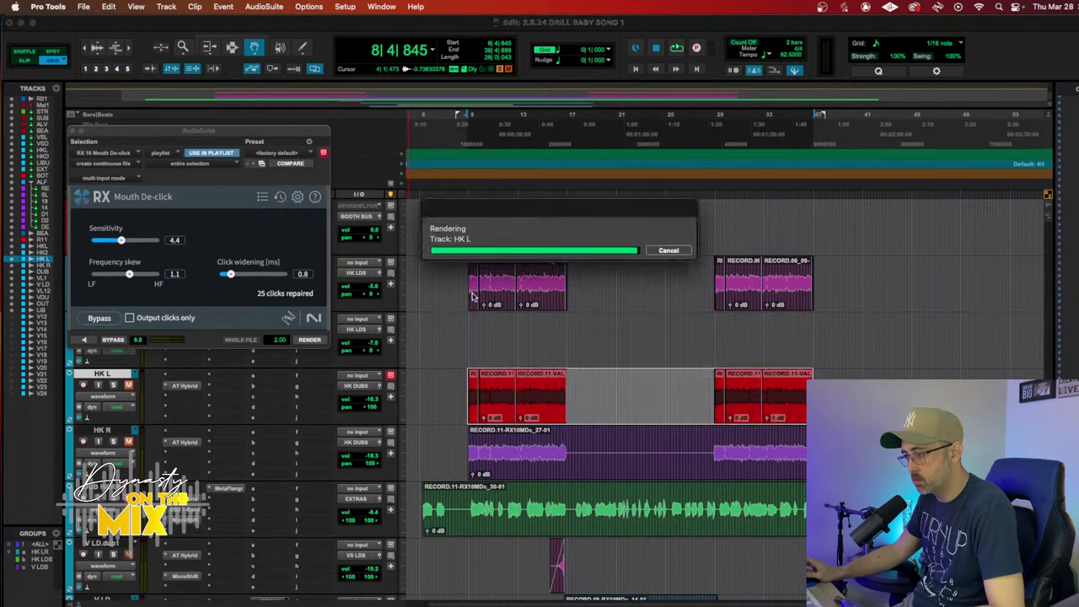
{"action": "key", "text": "p"}
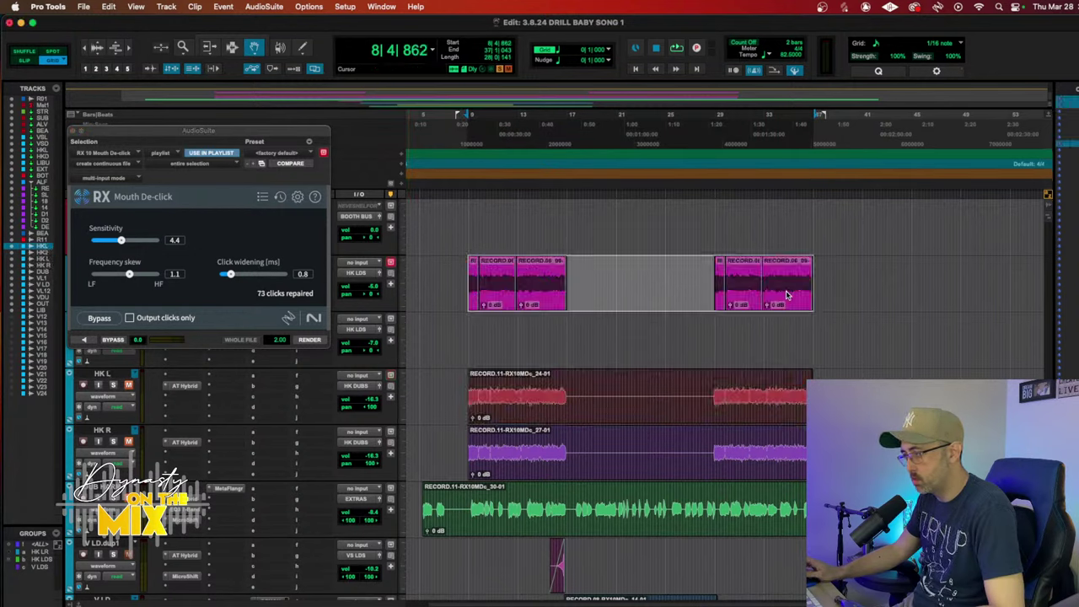
{"action": "left_click", "coordinate": [317, 340]}
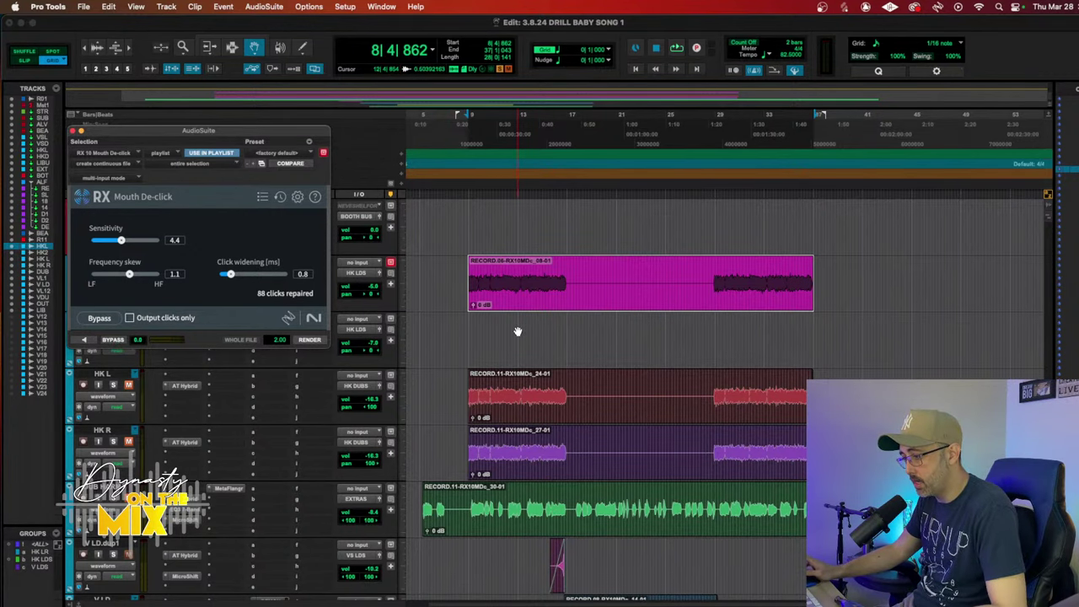
{"action": "scroll", "coordinate": [518, 331], "scroll_direction": "up", "scroll_amount": 3}
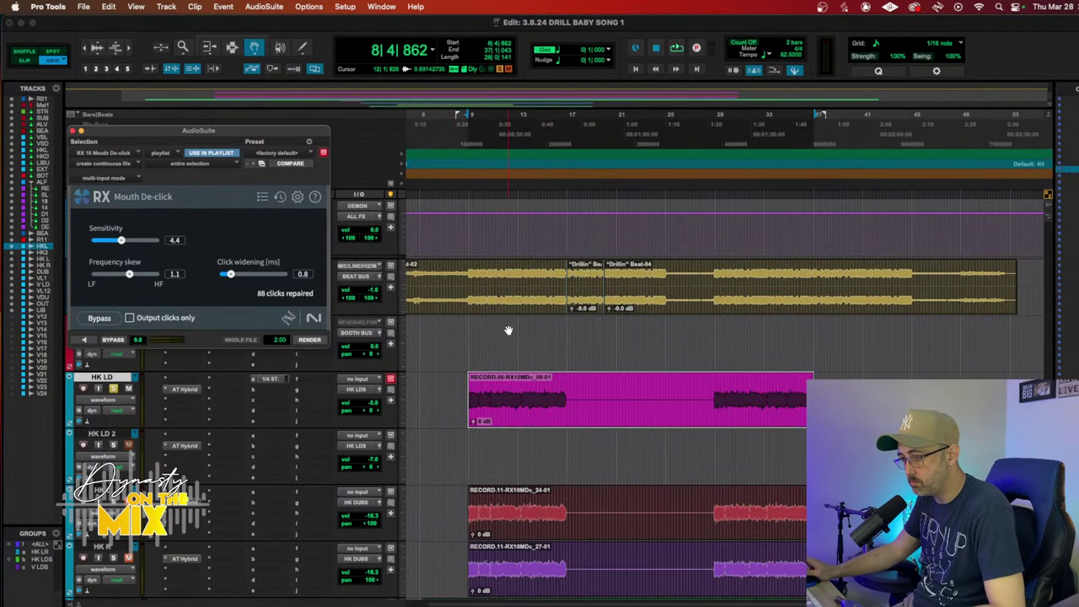
{"action": "left_click", "coordinate": [69, 131]}
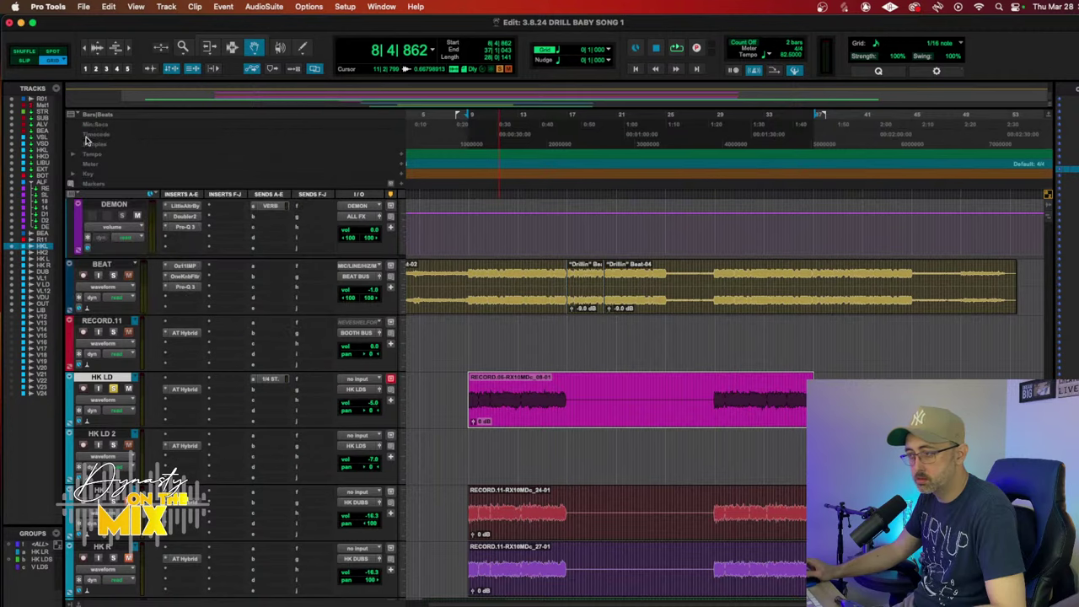
Step: Play the hook and insert soothe2 in the first insert slot of the HK LD track
{"action": "scroll", "coordinate": [506, 303], "scroll_direction": "down", "scroll_amount": 3}
{"action": "key", "text": "space"}
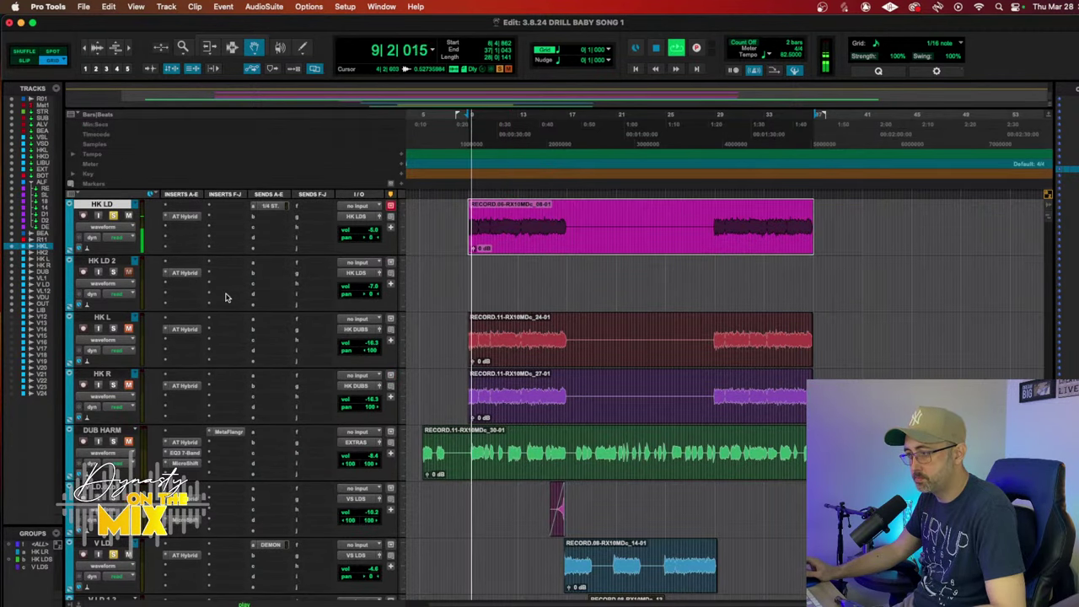
{"action": "scroll", "coordinate": [202, 304], "scroll_direction": "up", "scroll_amount": 2}
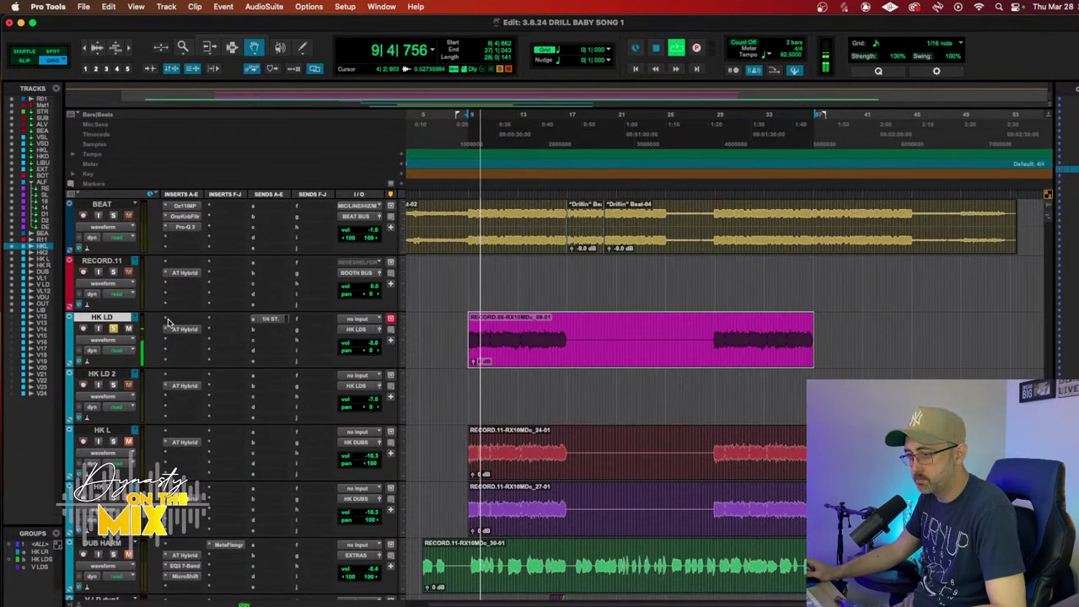
{"action": "left_click", "coordinate": [171, 320]}
{"action": "mouse_move", "coordinate": [305, 283]}
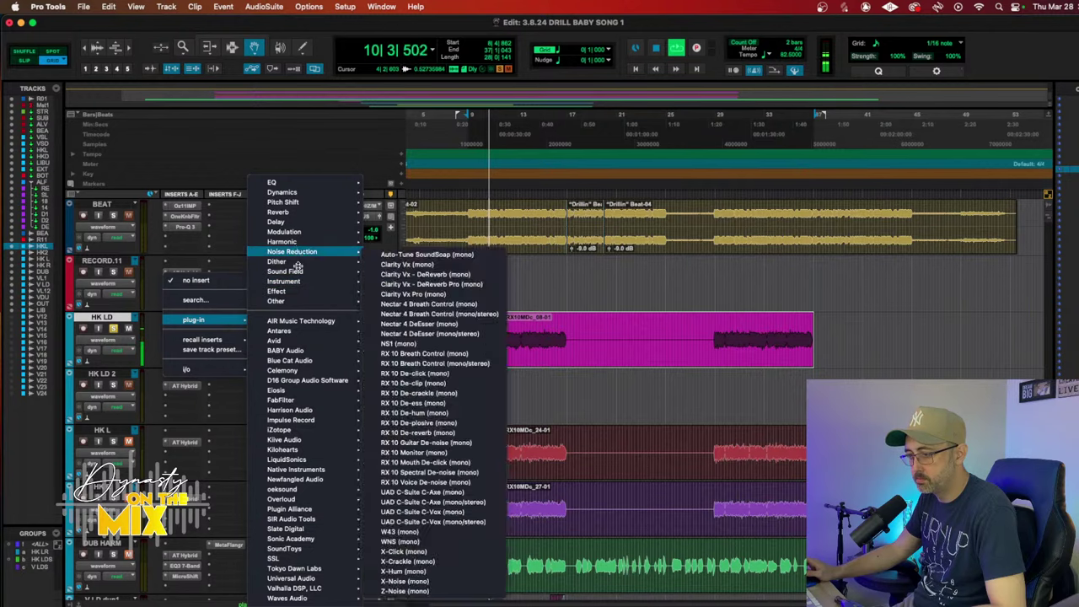
{"action": "mouse_move", "coordinate": [329, 489]}
{"action": "left_click", "coordinate": [406, 493]}
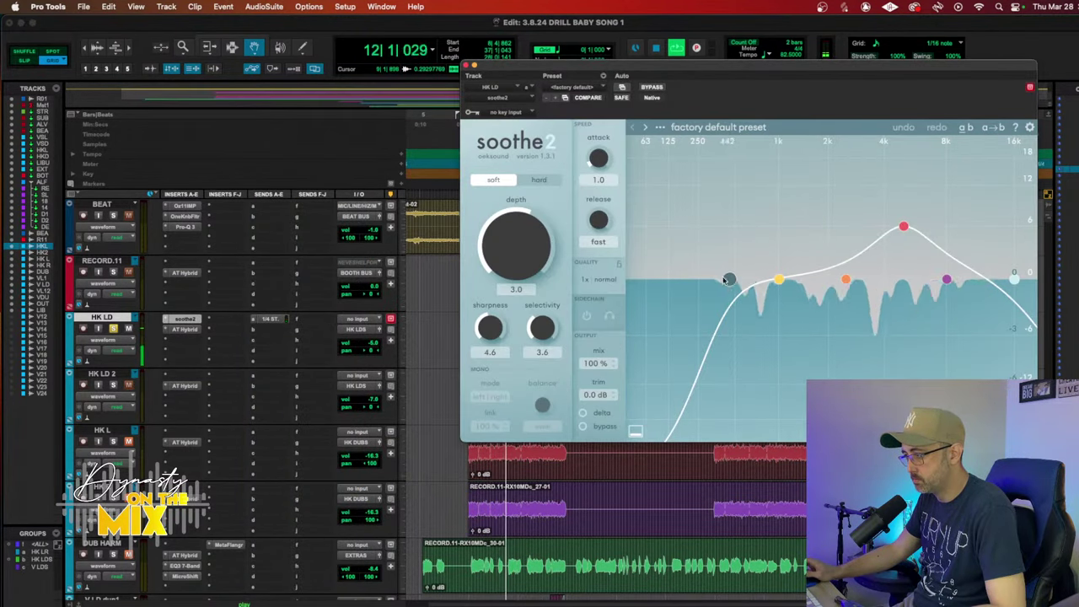
Step: Set soothe2's depth to 0.4, flatten band 3, lower the low-cut frequency, and raise band 1 to 11 dB at 396 Hz
{"action": "left_click_drag", "start_coordinate": [504, 232], "coordinate": [508, 278]}
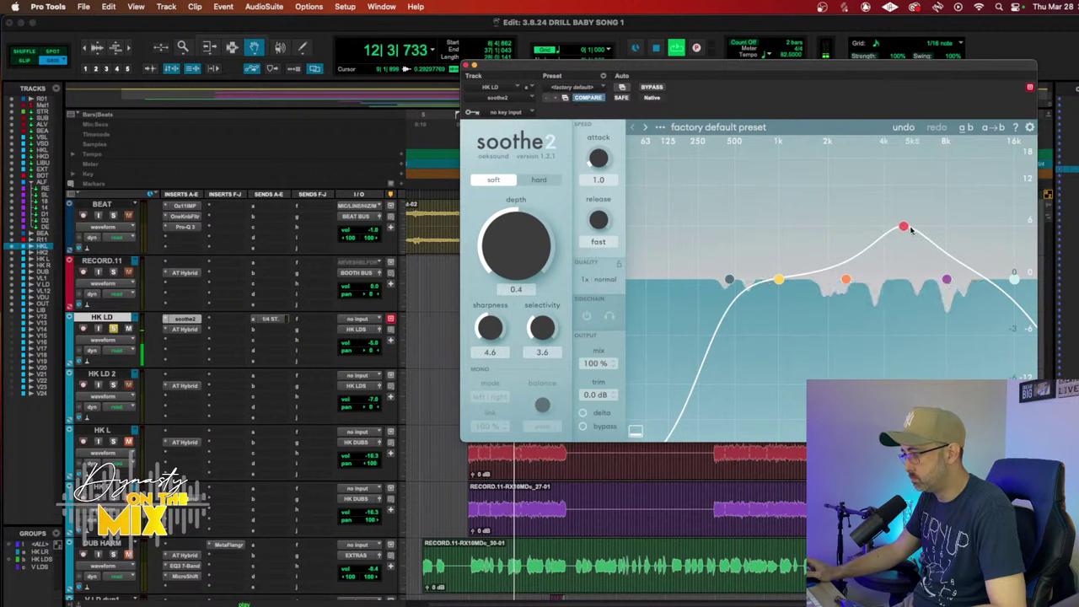
{"action": "double_click", "coordinate": [904, 226]}
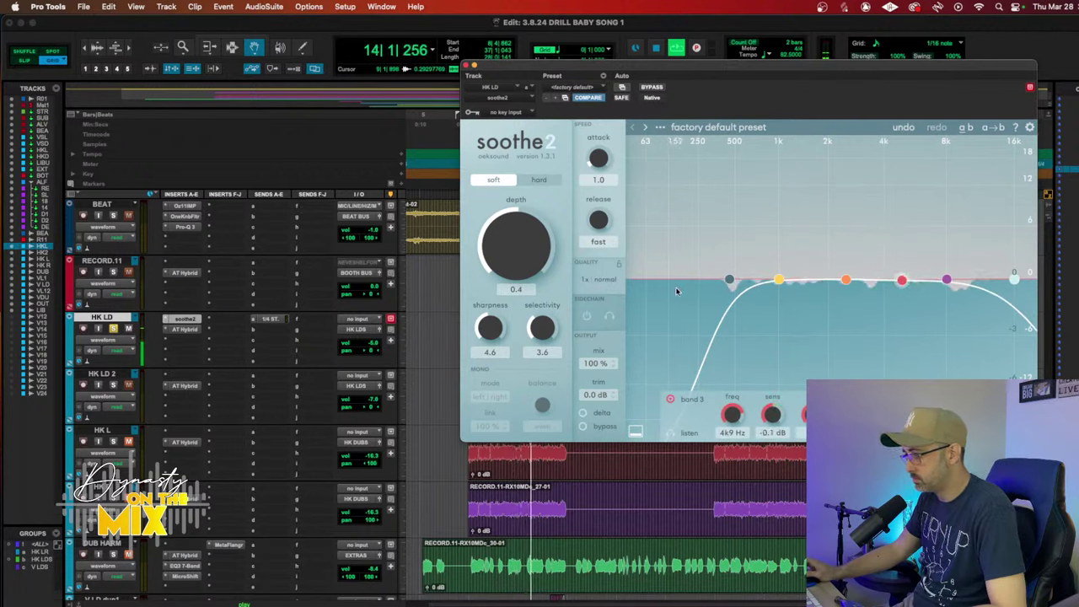
{"action": "left_click_drag", "start_coordinate": [730, 280], "coordinate": [648, 279]}
{"action": "left_click_drag", "start_coordinate": [778, 279], "coordinate": [723, 187]}
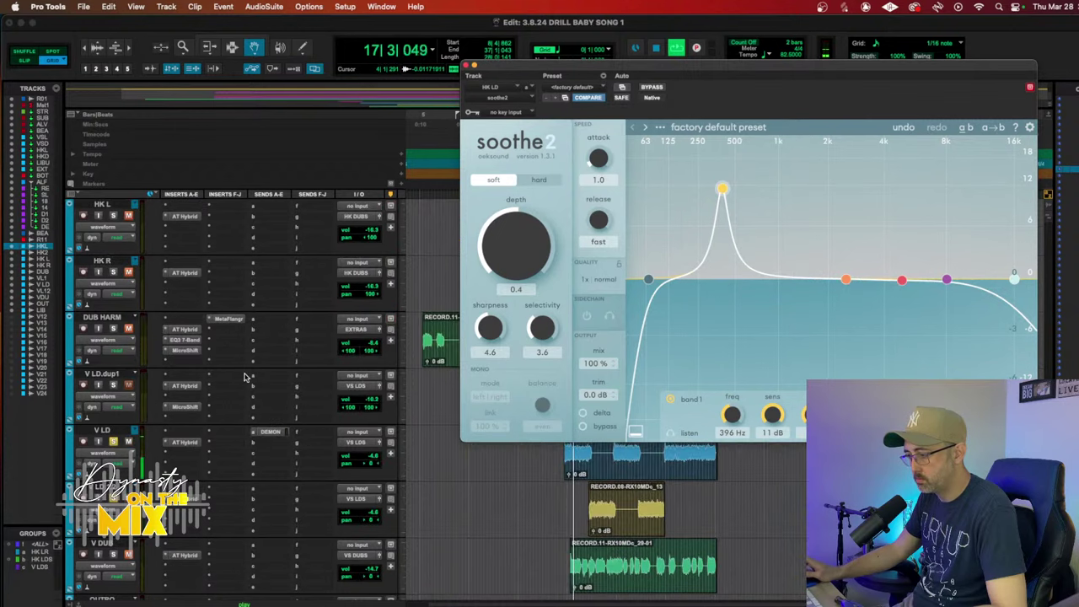
Step: Copy the soothe2 insert from HK LD to V LD and the lead vocal track below it, and stop playback
{"action": "scroll", "coordinate": [248, 378], "scroll_direction": "down", "scroll_amount": 3}
{"action": "scroll", "coordinate": [228, 451], "scroll_direction": "up", "scroll_amount": 2}
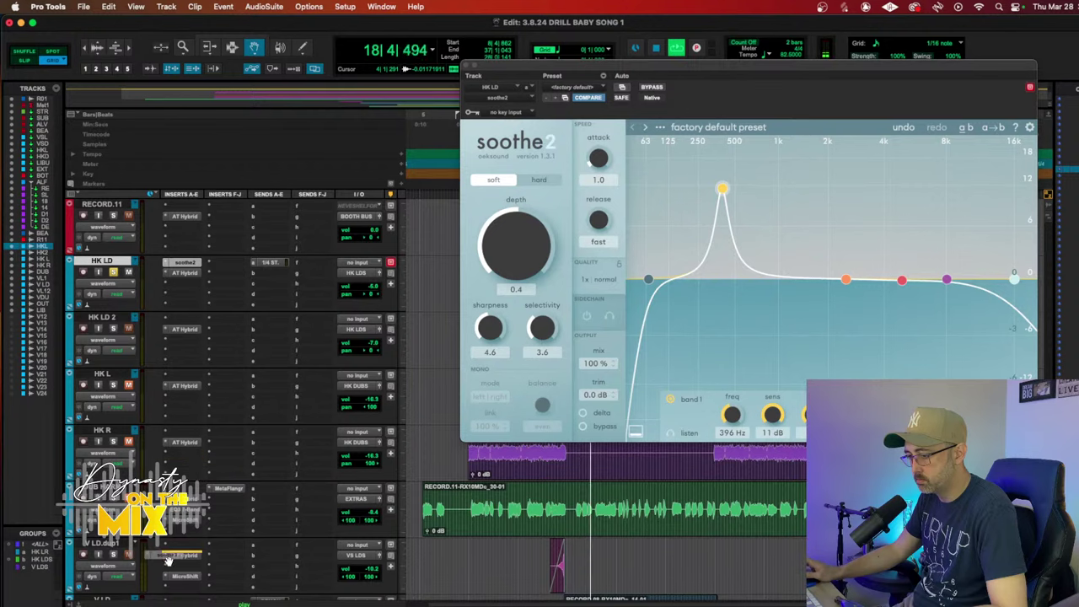
{"action": "scroll", "coordinate": [181, 447], "scroll_direction": "down", "scroll_amount": 3}
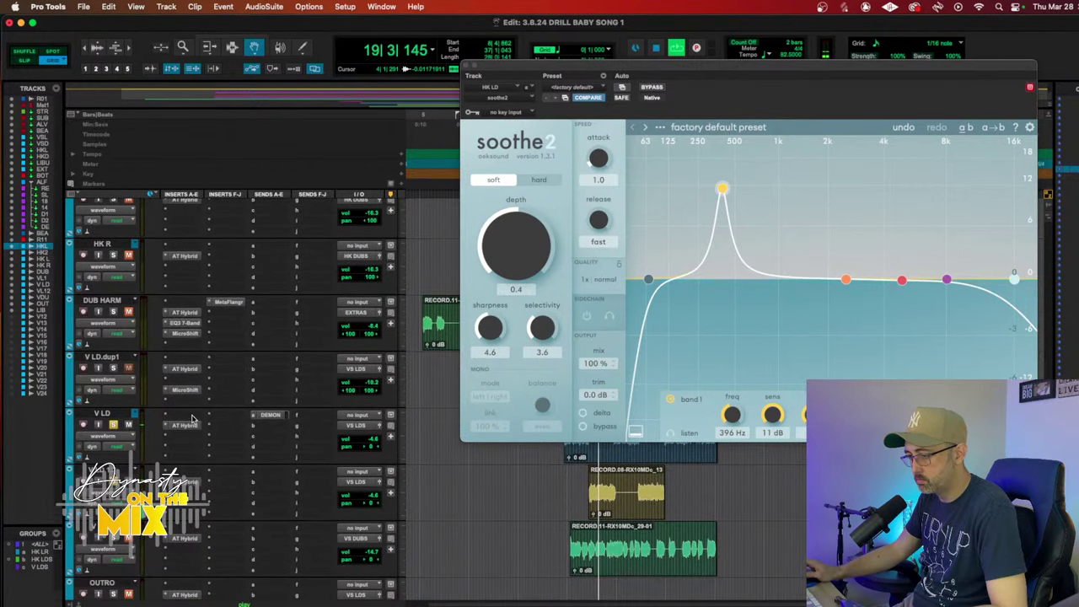
{"action": "left_click_drag", "start_coordinate": [192, 419], "coordinate": [191, 418]}
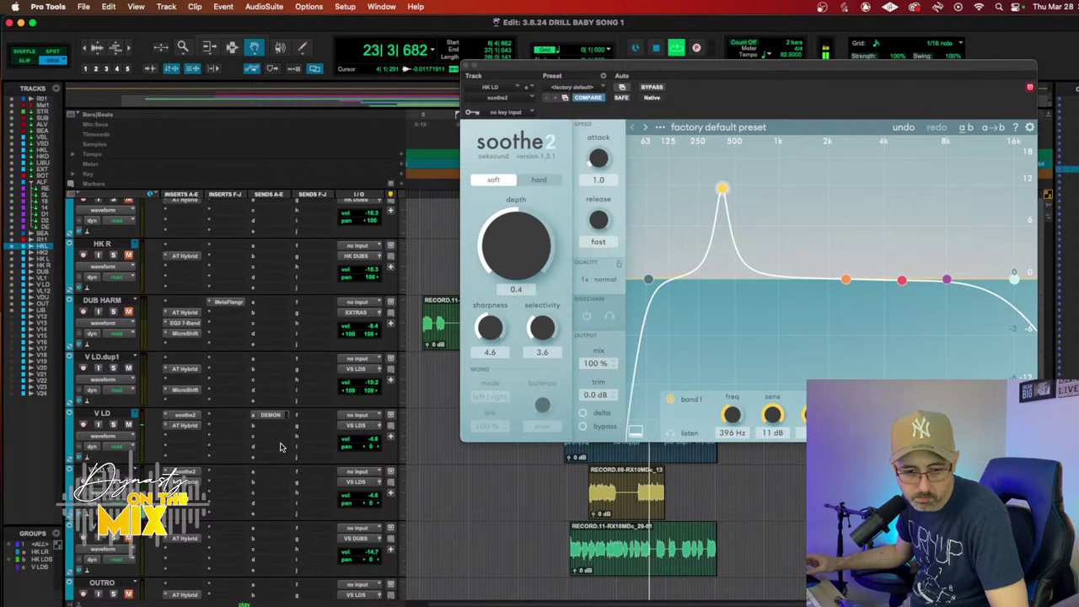
{"action": "key", "text": "space"}
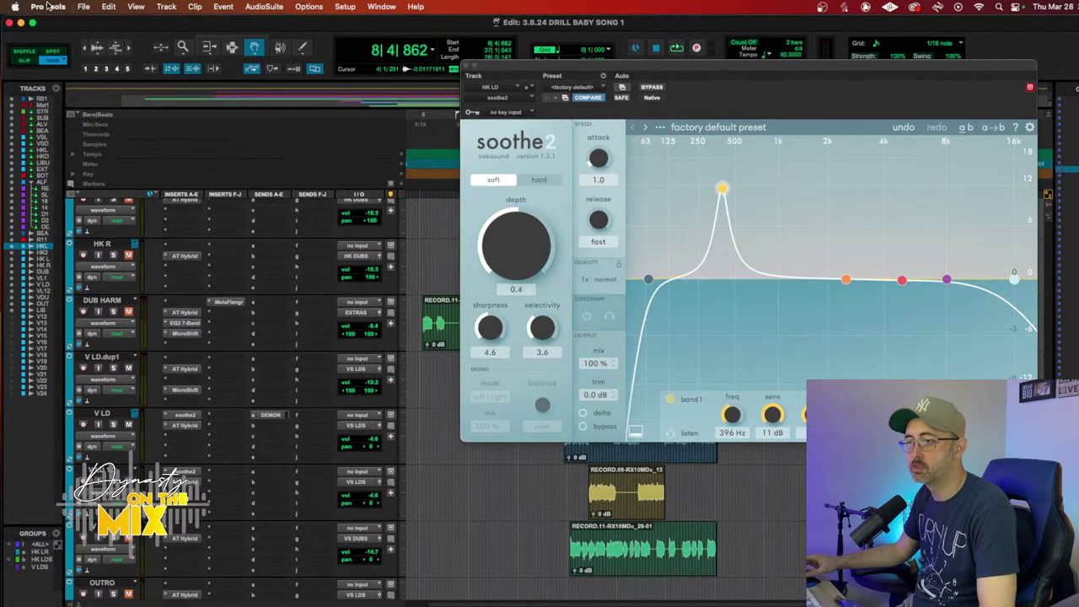
Step: Switch to OBS Studio and transition the program output to the PODCAST scene
{"action": "mouse_move", "coordinate": [385, 591]}
{"action": "left_click", "coordinate": [458, 584]}
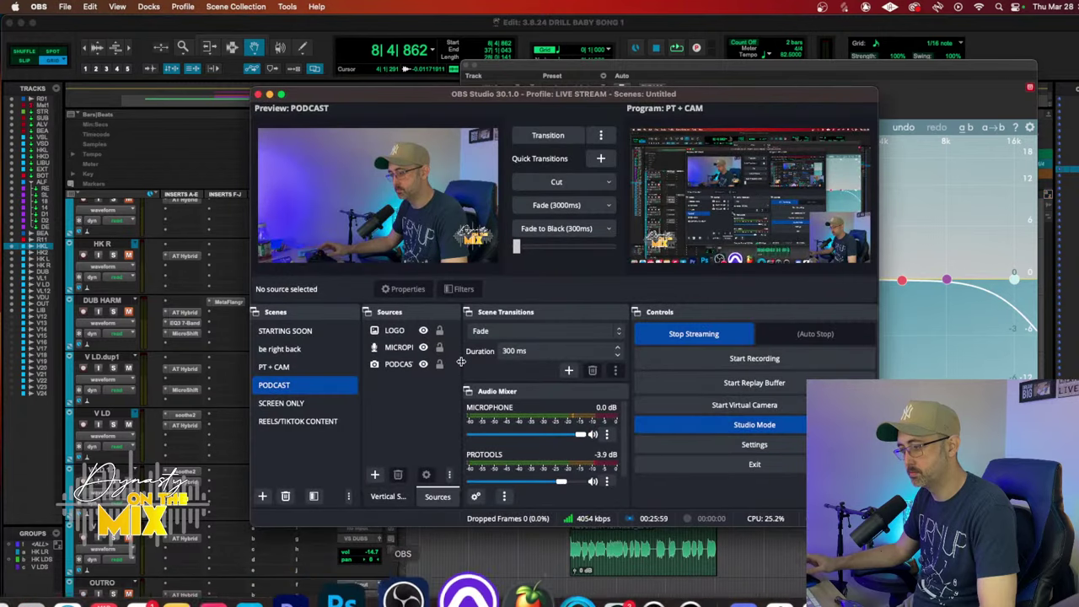
{"action": "left_click", "coordinate": [534, 139]}
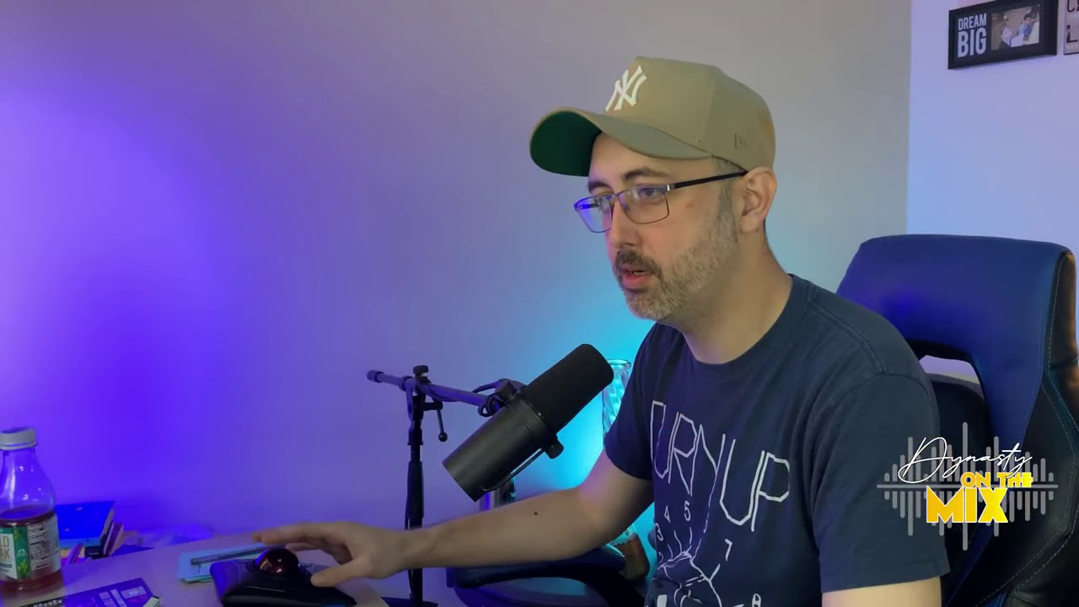
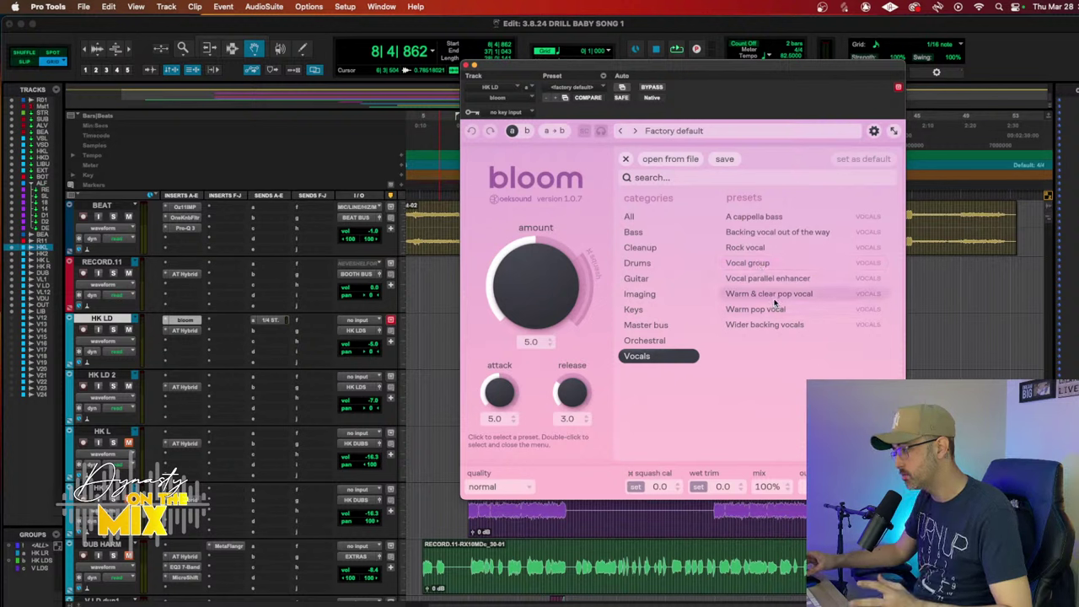
Step: Load bloom's Warm & clear pop vocal preset on HK LD and compare the hook with bloom bypassed and active
{"action": "left_click", "coordinate": [775, 302]}
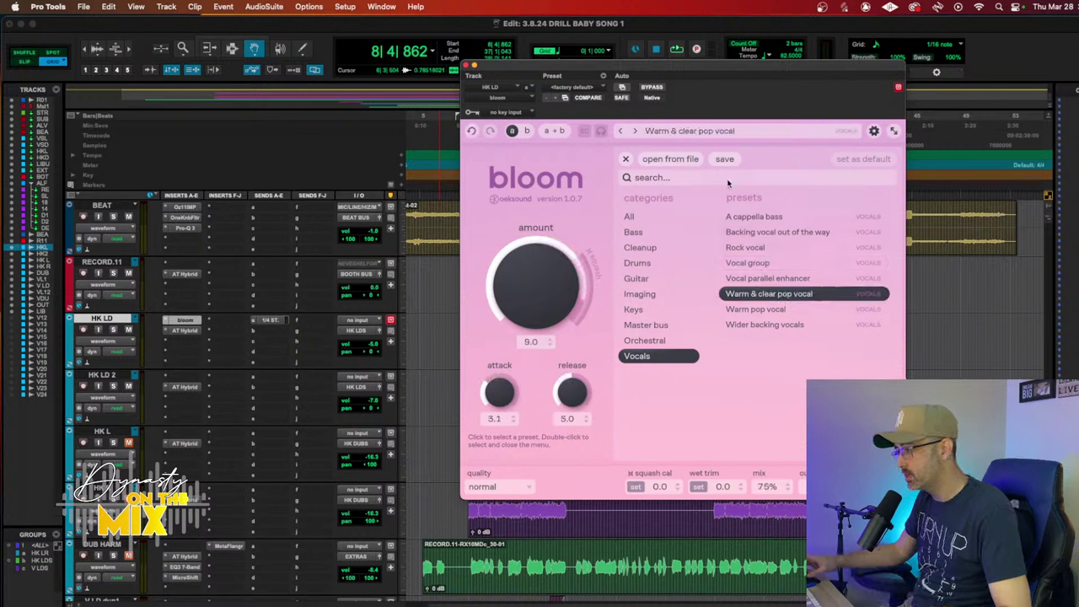
{"action": "left_click", "coordinate": [627, 159]}
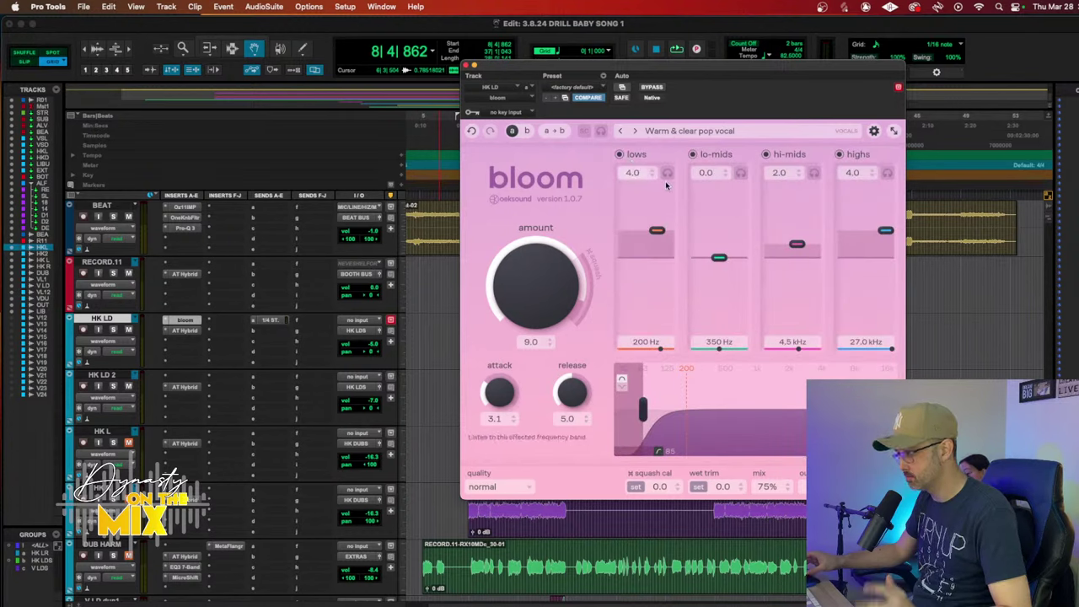
{"action": "key", "text": "space"}
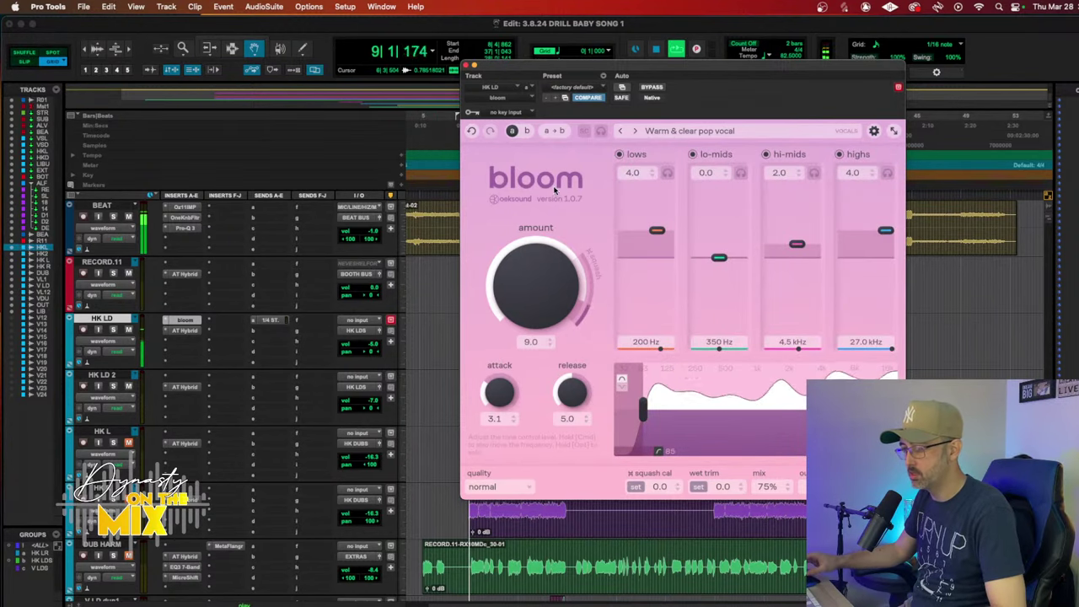
{"action": "left_click", "coordinate": [179, 323], "text": "super"}
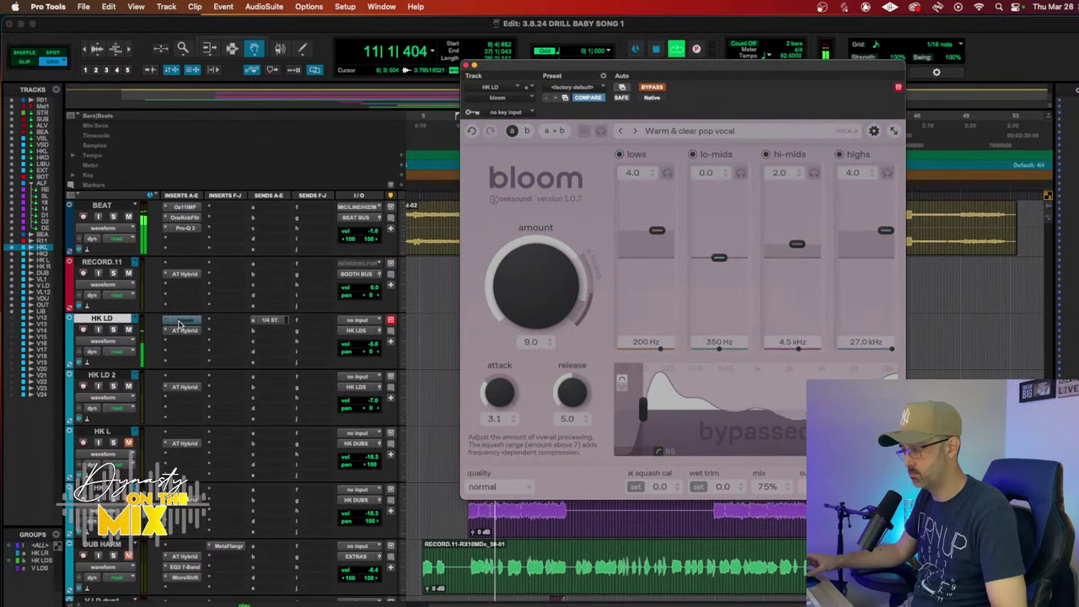
{"action": "left_click", "coordinate": [178, 323], "text": "super"}
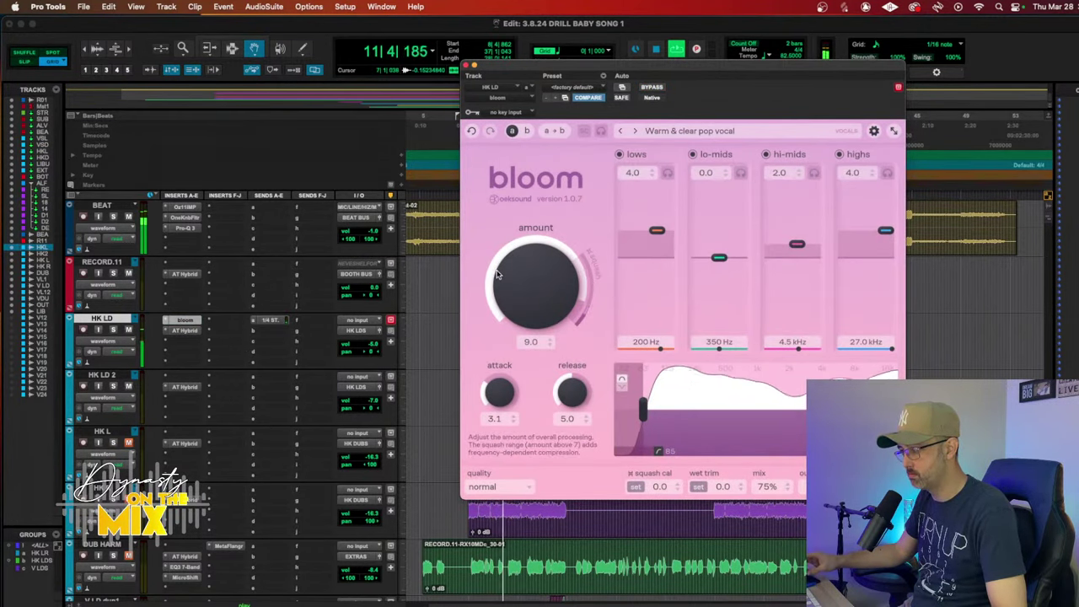
Step: Set bloom's amount to 9.1 and its attack to 5.7 on HK LD
{"action": "left_click_drag", "start_coordinate": [535, 284], "coordinate": [550, 255]}
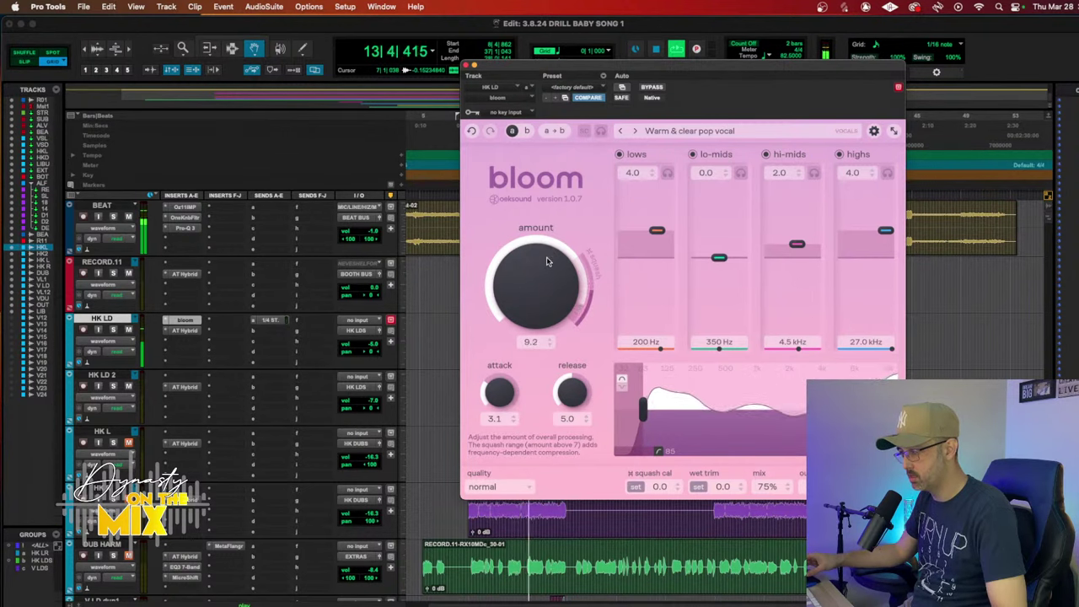
{"action": "left_click_drag", "start_coordinate": [546, 262], "coordinate": [546, 264]}
{"action": "left_click_drag", "start_coordinate": [500, 393], "coordinate": [521, 361]}
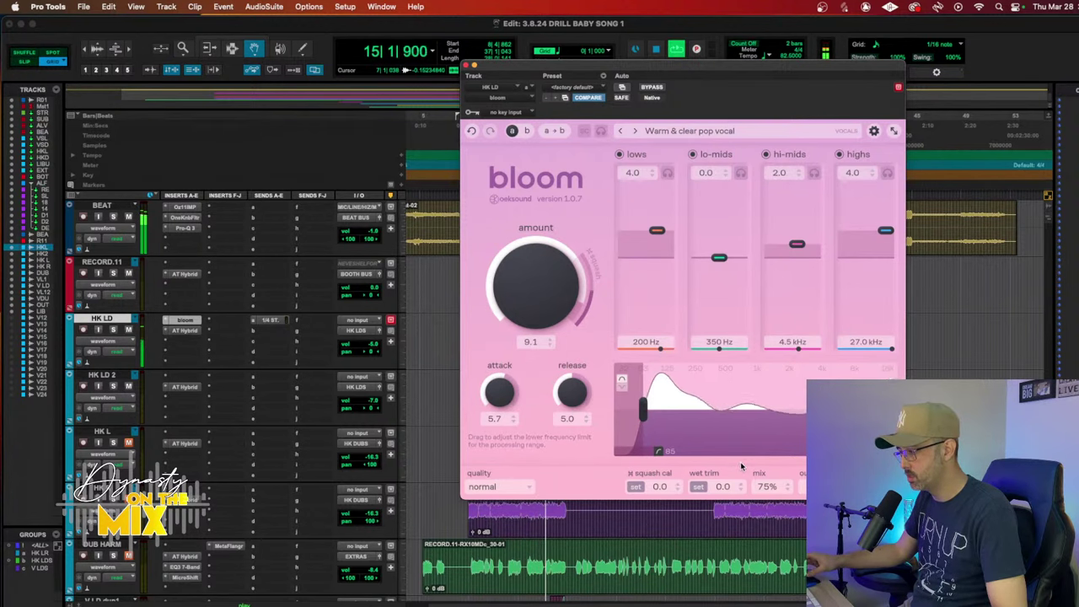
Step: Set bloom's mix to 100% and raise the lower limit of its processing range to 220 Hz
{"action": "left_click_drag", "start_coordinate": [764, 486], "coordinate": [764, 468]}
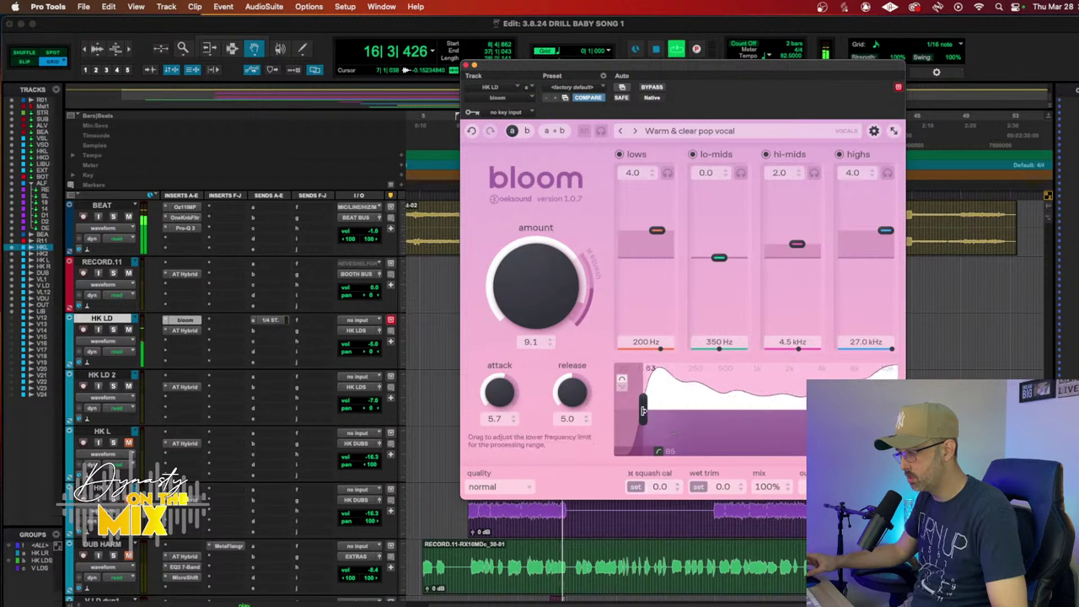
{"action": "left_click_drag", "start_coordinate": [656, 411], "coordinate": [734, 412]}
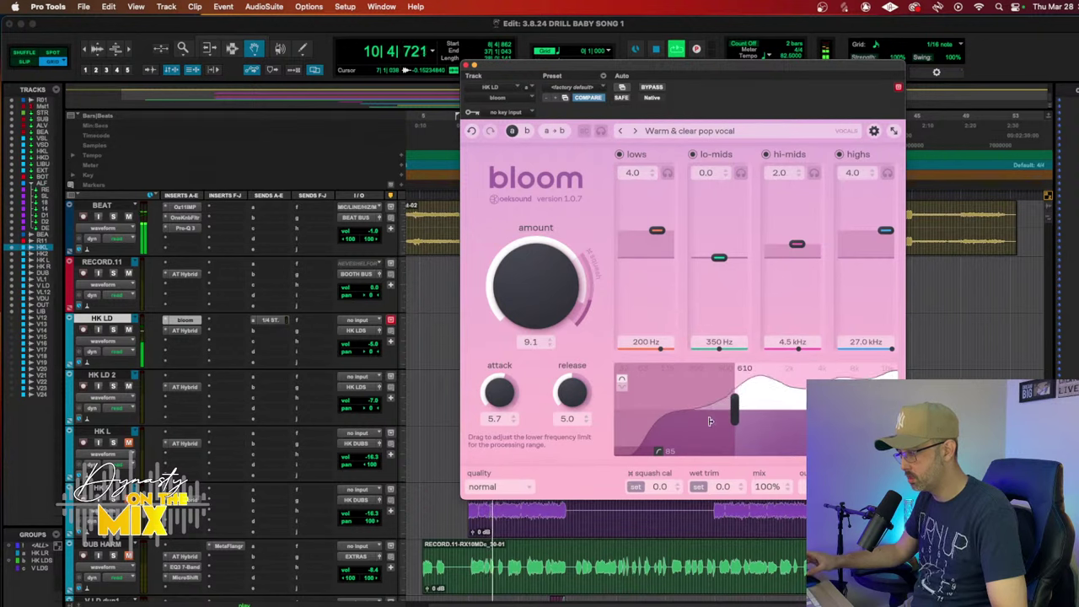
{"action": "mouse_move", "coordinate": [735, 412]}
{"action": "left_mouse_down"}
{"action": "mouse_move", "coordinate": [616, 409]}
{"action": "mouse_move", "coordinate": [690, 408]}
{"action": "left_mouse_up"}
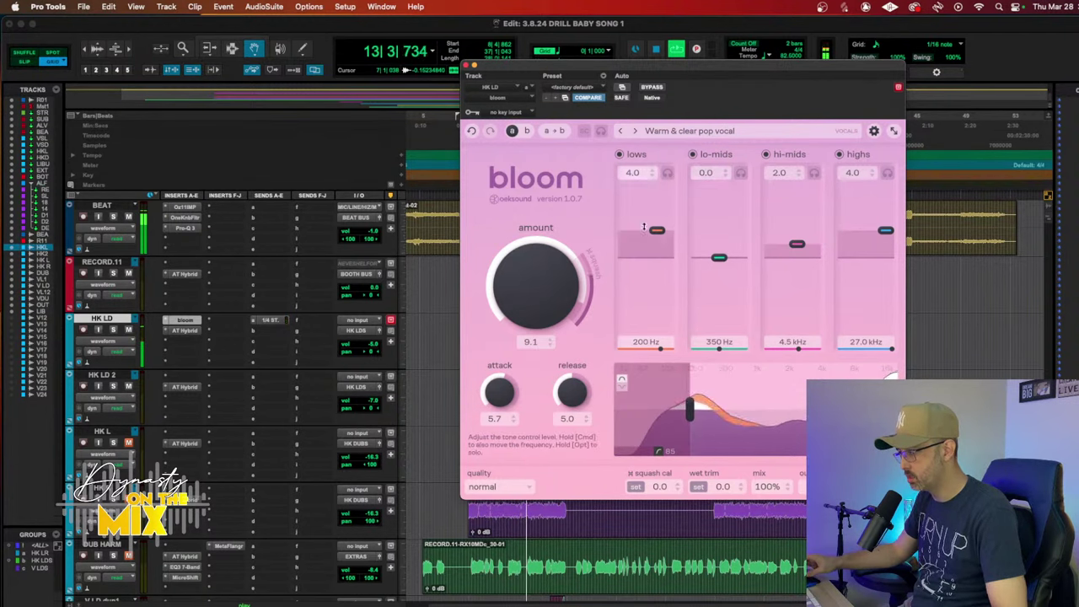
Step: Set bloom's lows to 3.9 at 350 Hz, lo-mids to 2.0 at 380 Hz, hi-mids to 2.7 at 4.8 kHz and highs to 3.0 at 24.5 kHz
{"action": "mouse_move", "coordinate": [657, 230]}
{"action": "left_mouse_down"}
{"action": "mouse_move", "coordinate": [666, 329]}
{"action": "mouse_move", "coordinate": [666, 230]}
{"action": "left_mouse_up"}
{"action": "left_click_drag", "start_coordinate": [720, 257], "coordinate": [720, 244]}
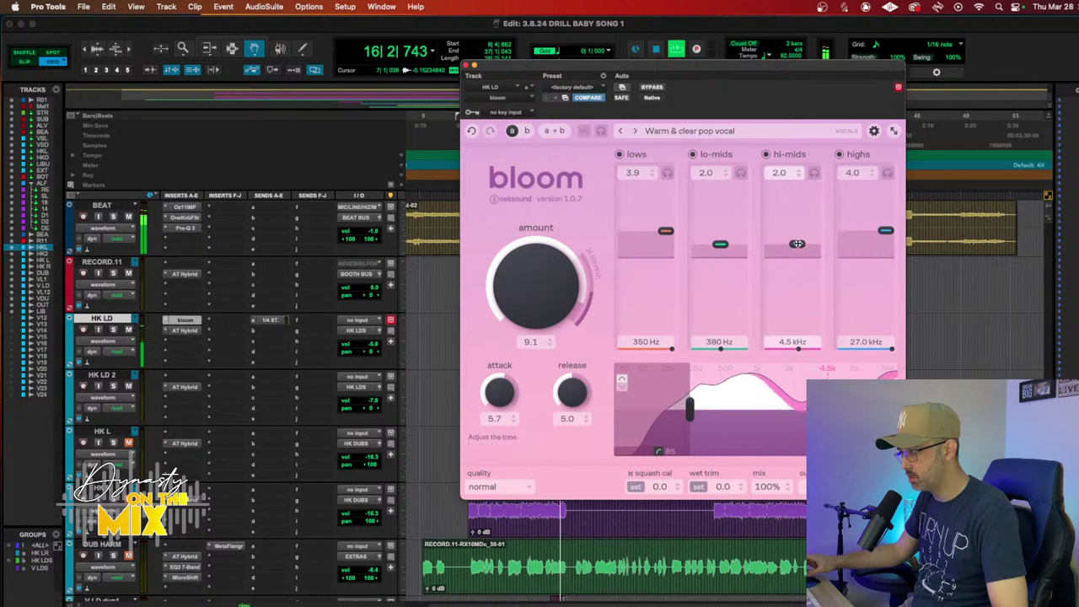
{"action": "left_click_drag", "start_coordinate": [797, 245], "coordinate": [797, 241]}
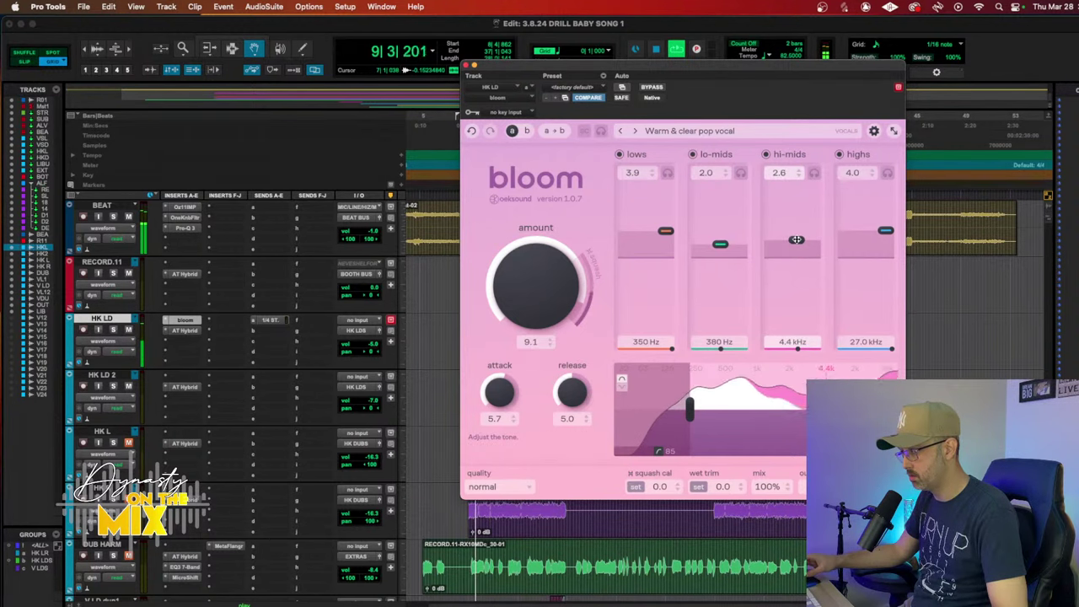
{"action": "left_click_drag", "start_coordinate": [886, 230], "coordinate": [885, 238]}
{"action": "left_click_drag", "start_coordinate": [797, 240], "coordinate": [792, 240]}
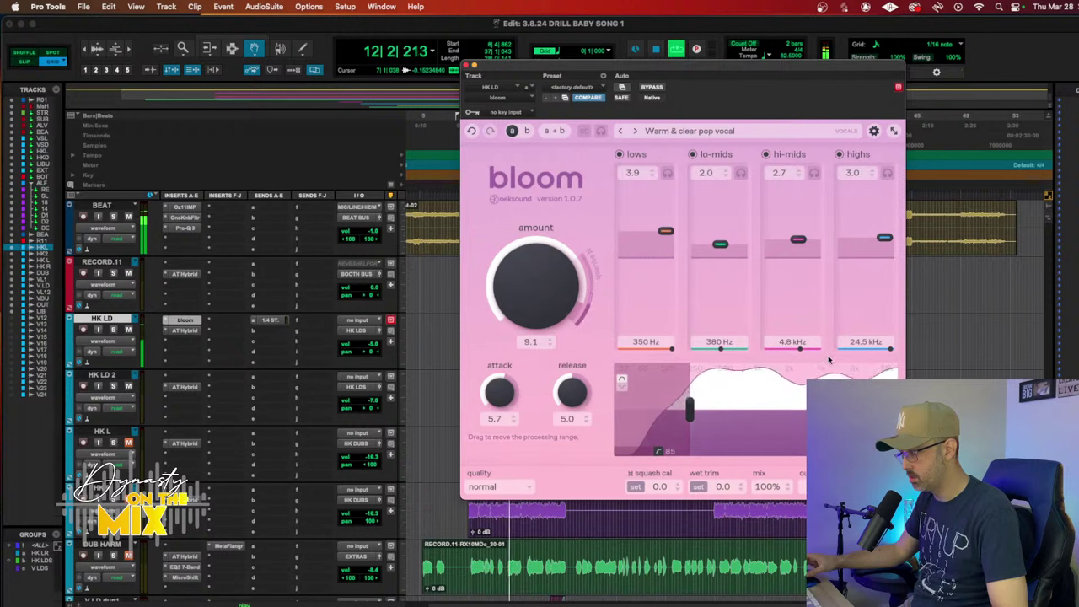
Step: Try lowering the upper limit of bloom's processing range to 490 Hz, and reset the limit
{"action": "mouse_move", "coordinate": [882, 369]}
{"action": "left_mouse_down"}
{"action": "mouse_move", "coordinate": [842, 369]}
{"action": "mouse_move", "coordinate": [800, 403]}
{"action": "left_mouse_up"}
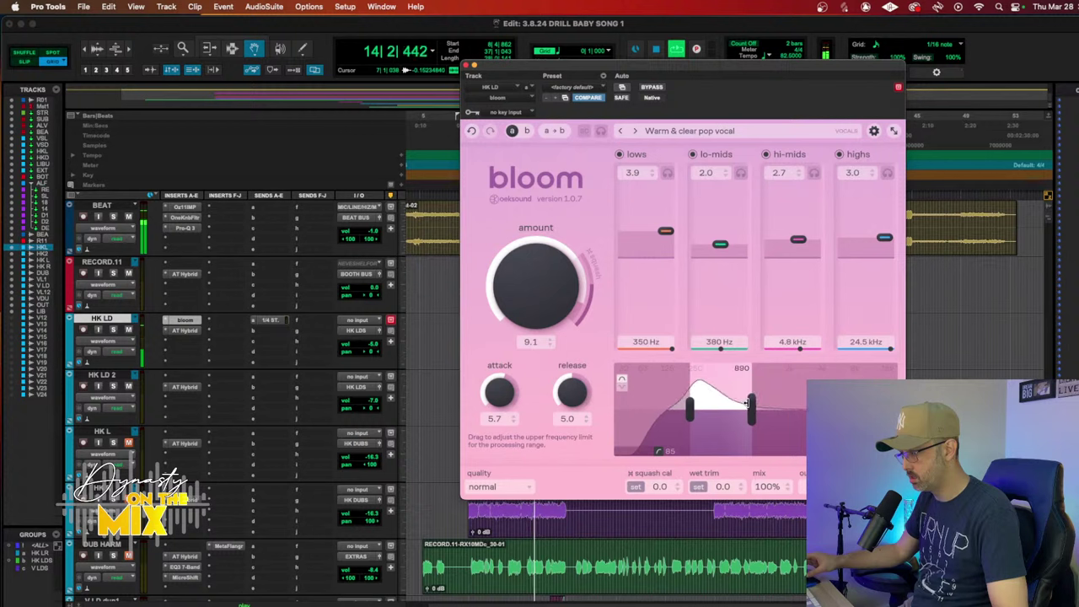
{"action": "left_click_drag", "start_coordinate": [747, 403], "coordinate": [719, 403]}
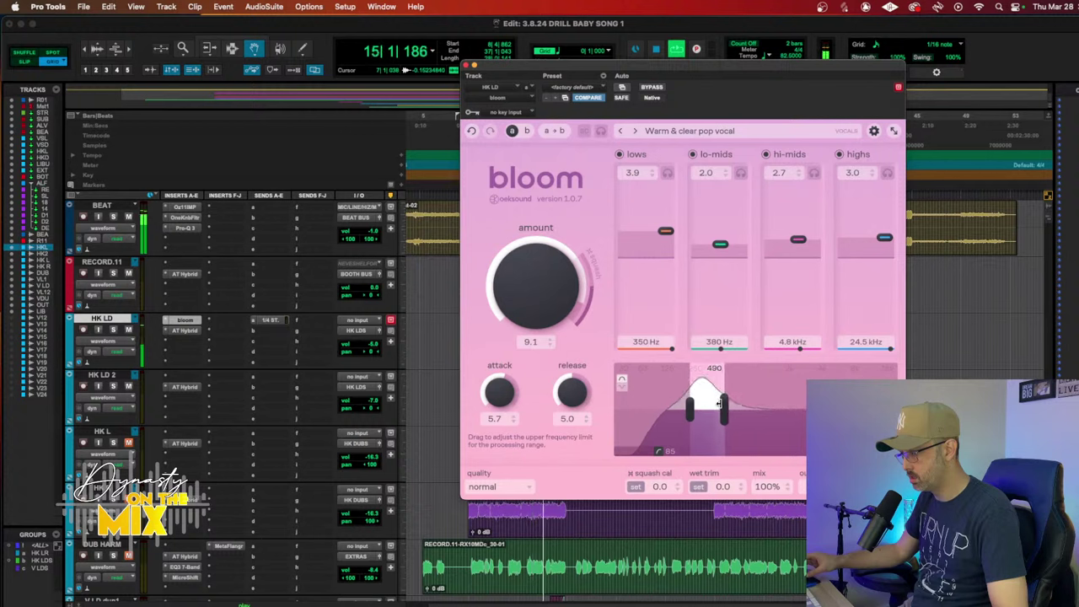
{"action": "double_click", "coordinate": [719, 403]}
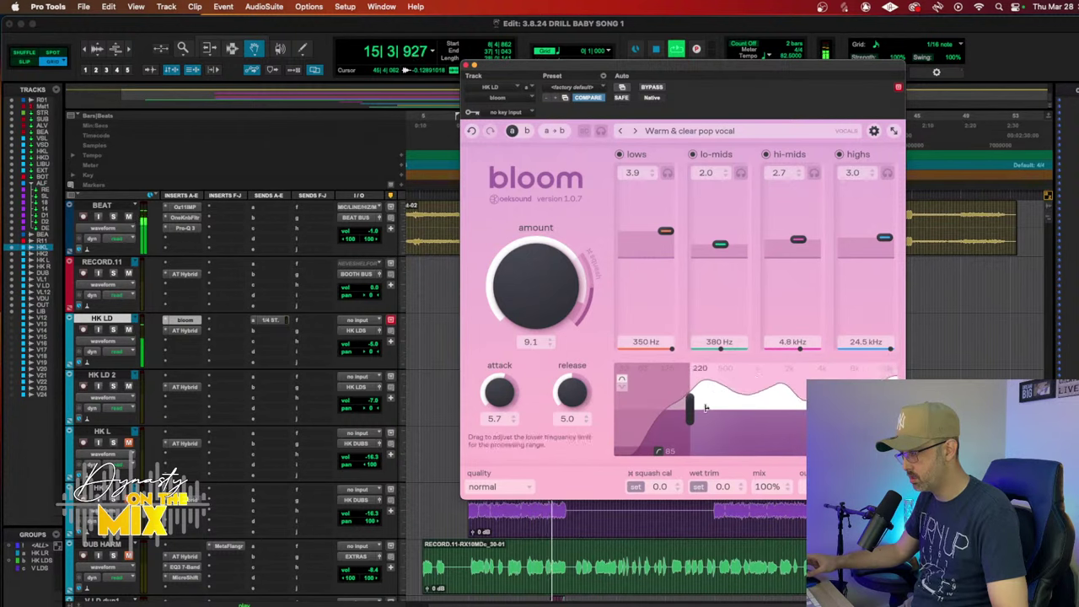
Step: Set bloom's lower processing limit to 130 Hz, its low-cut to 73 Hz and its amount to 9.2 on HK LD
{"action": "mouse_move", "coordinate": [698, 409]}
{"action": "left_mouse_down"}
{"action": "mouse_move", "coordinate": [753, 408]}
{"action": "mouse_move", "coordinate": [633, 405]}
{"action": "mouse_move", "coordinate": [662, 406]}
{"action": "left_mouse_up"}
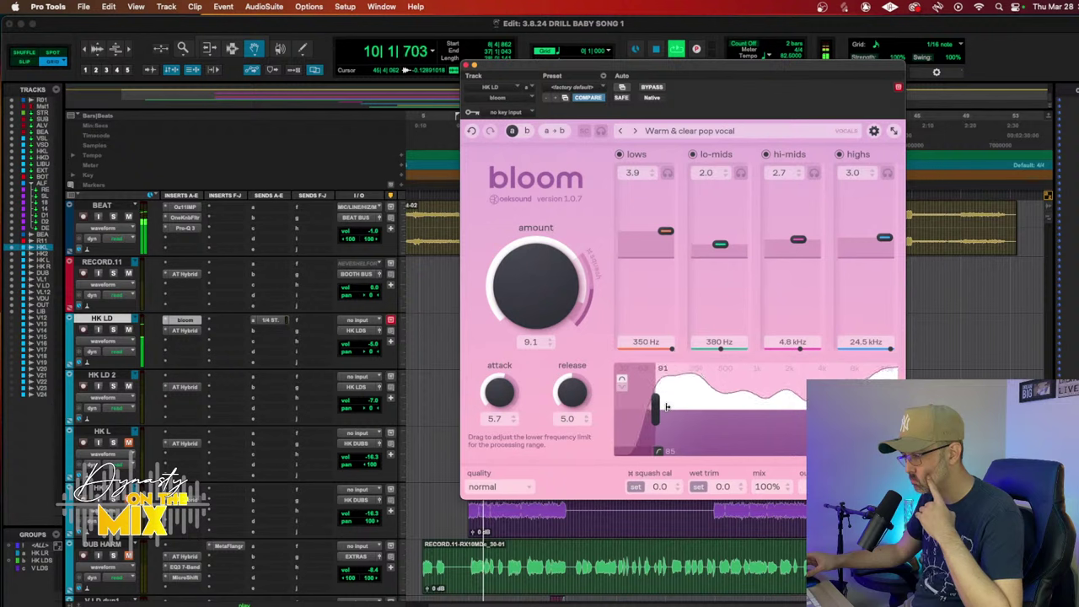
{"action": "mouse_move", "coordinate": [661, 450]}
{"action": "left_mouse_down"}
{"action": "mouse_move", "coordinate": [732, 451]}
{"action": "mouse_move", "coordinate": [686, 454]}
{"action": "mouse_move", "coordinate": [688, 422]}
{"action": "mouse_move", "coordinate": [673, 421]}
{"action": "left_mouse_up"}
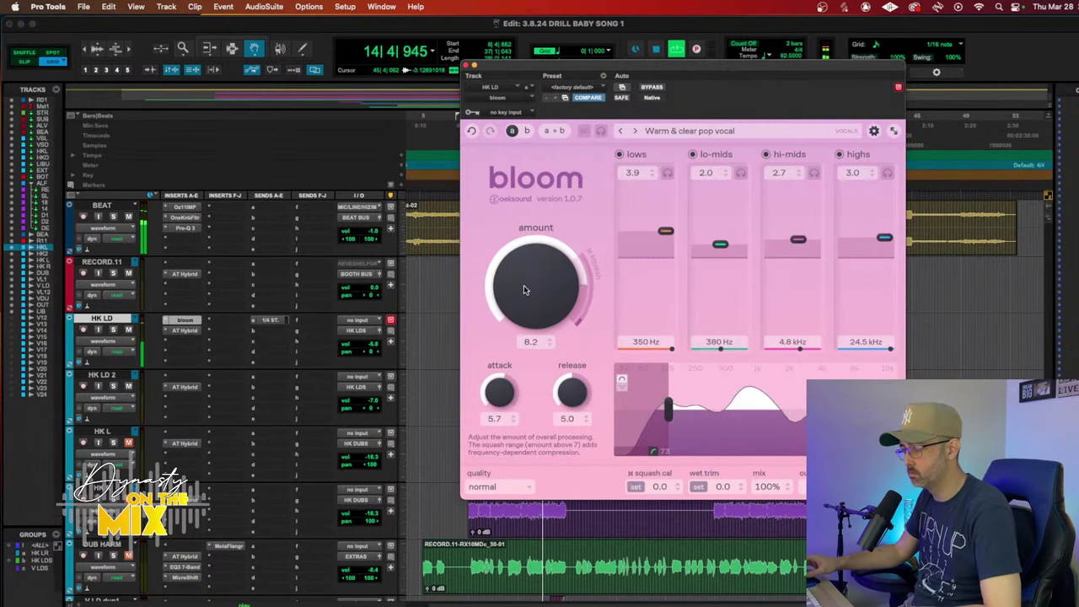
{"action": "left_click_drag", "start_coordinate": [524, 293], "coordinate": [551, 285]}
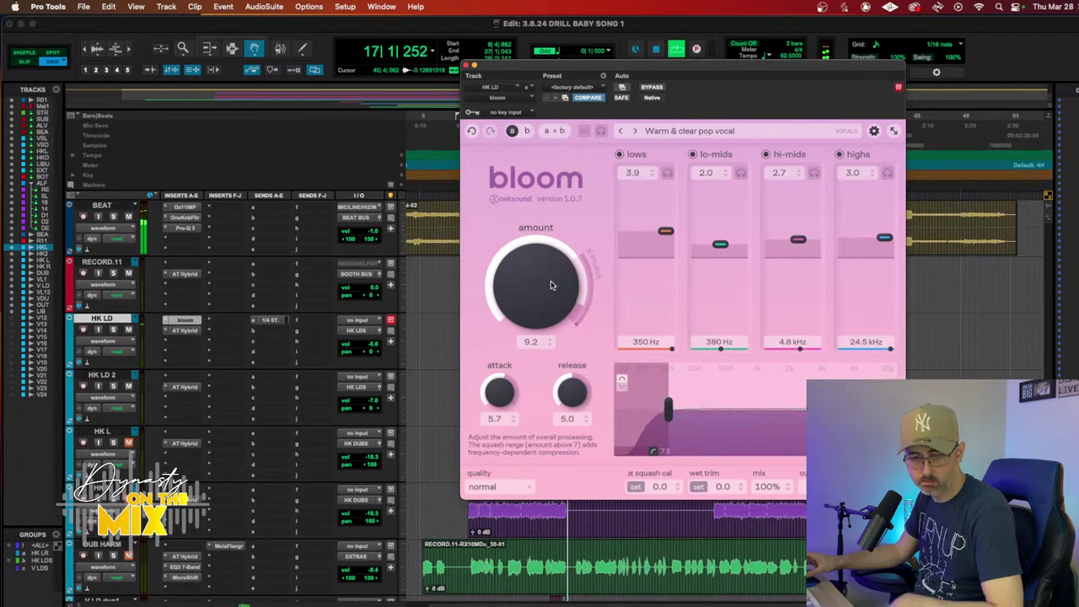
{"action": "key", "text": "space"}
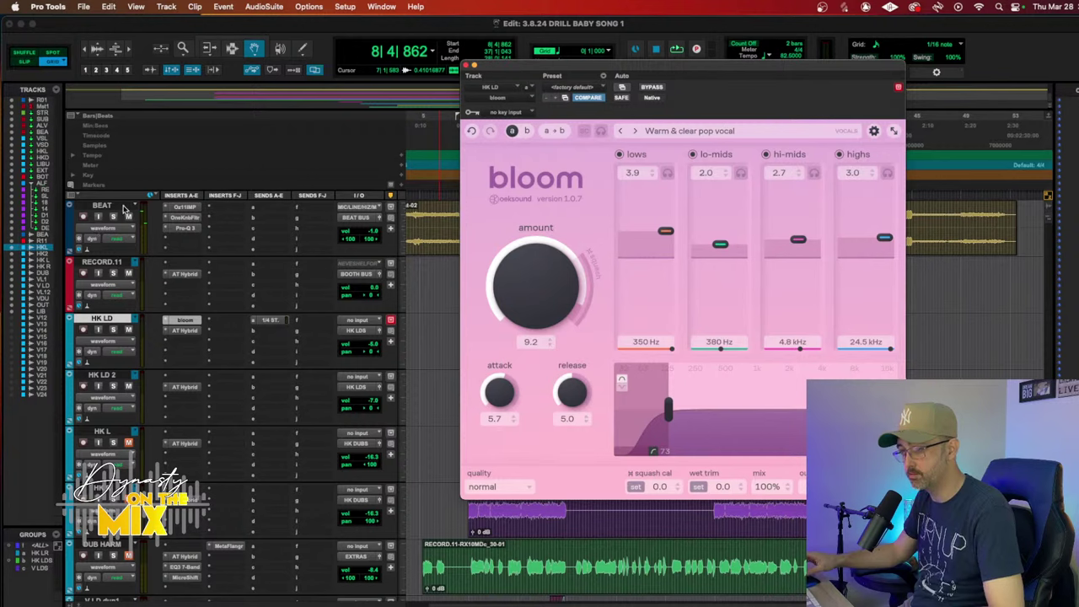
Step: Play the hook and compare HK LD with bloom bypassed and active
{"action": "left_click", "coordinate": [191, 323], "text": "super"}
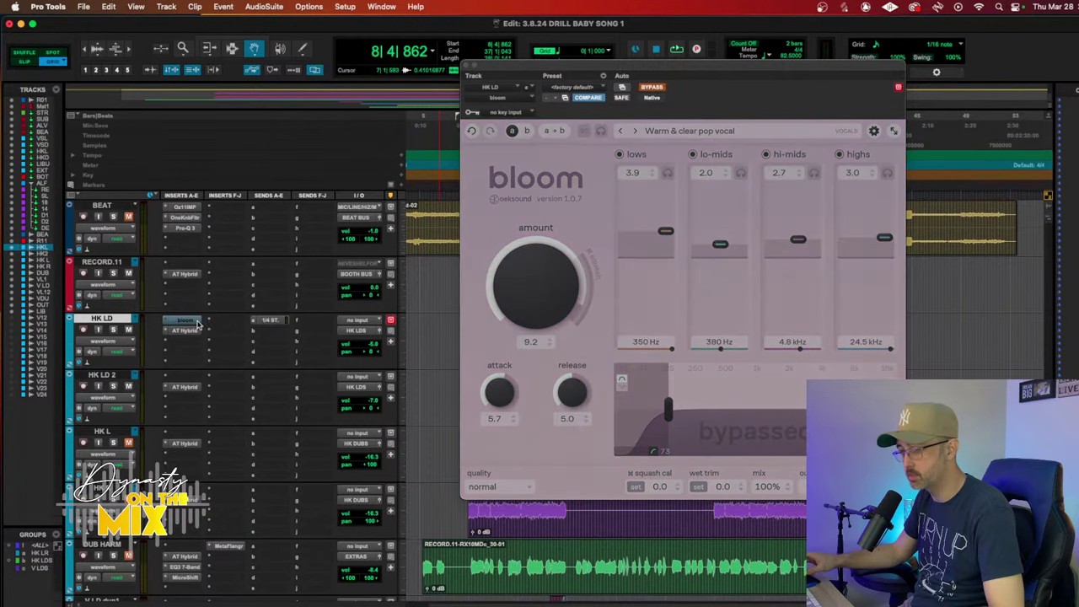
{"action": "key", "text": "space"}
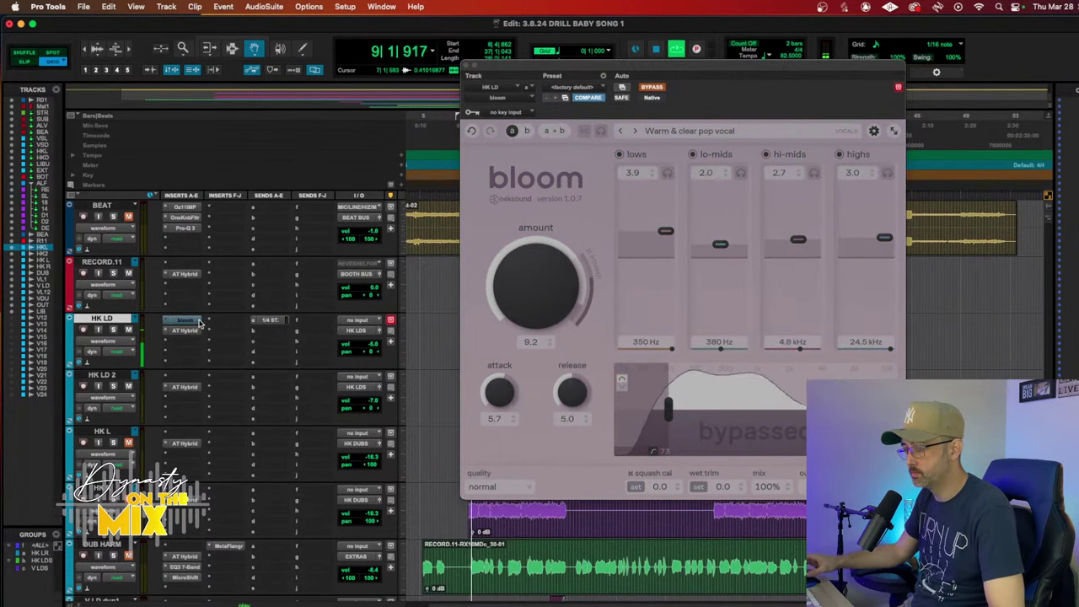
{"action": "left_click", "coordinate": [194, 322], "text": "super"}
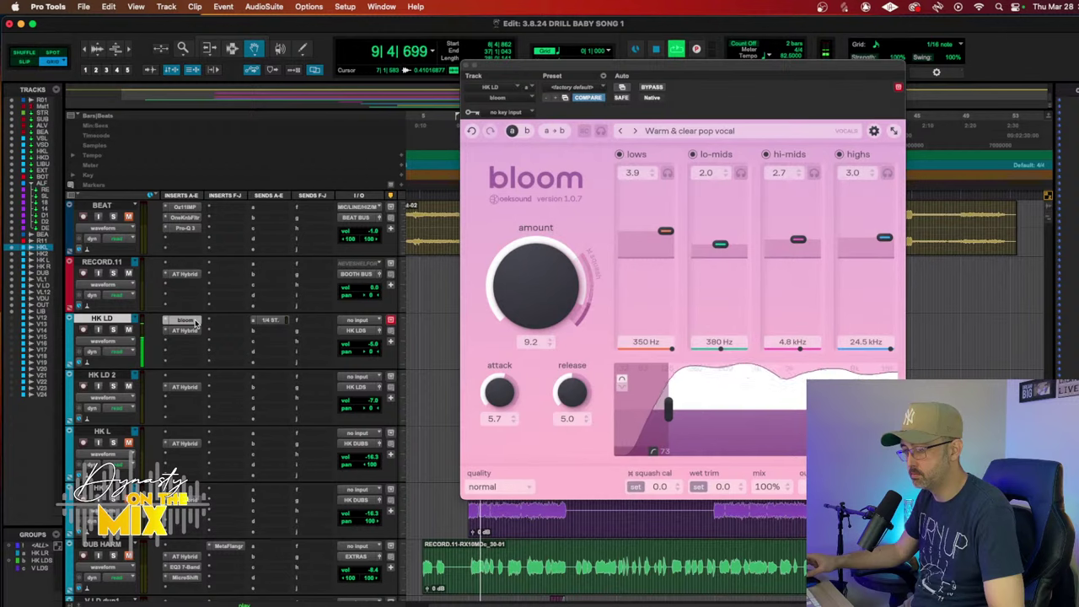
{"action": "left_click", "coordinate": [195, 322], "text": "super"}
{"action": "left_click", "coordinate": [195, 322], "text": "super"}
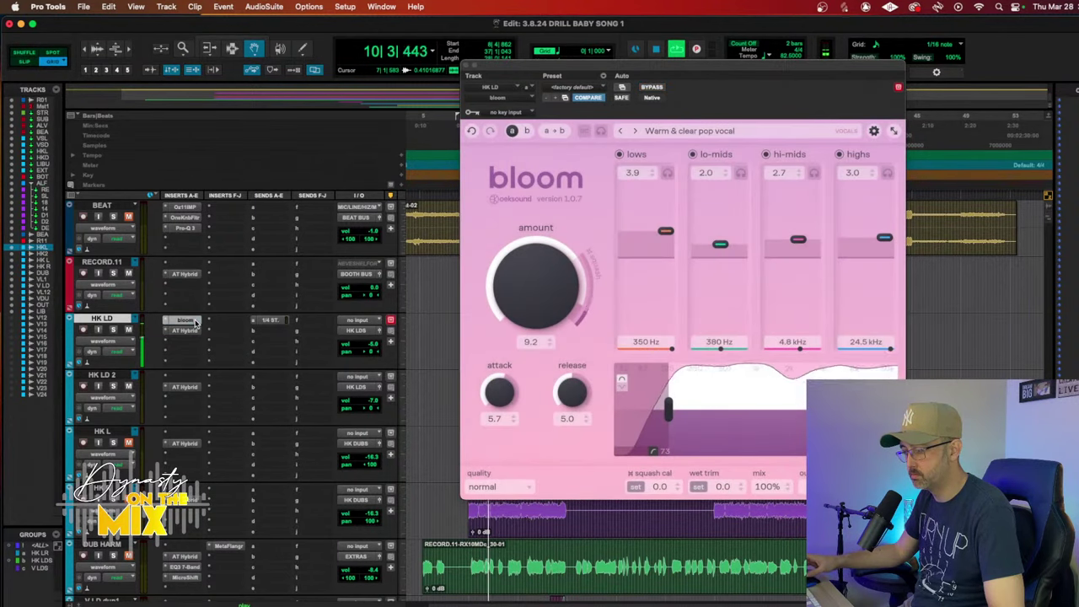
Step: Set bloom's wet trim to -2.2, checking its loudness against the bypassed HK LD vocal
{"action": "left_click_drag", "start_coordinate": [722, 485], "coordinate": [722, 496]}
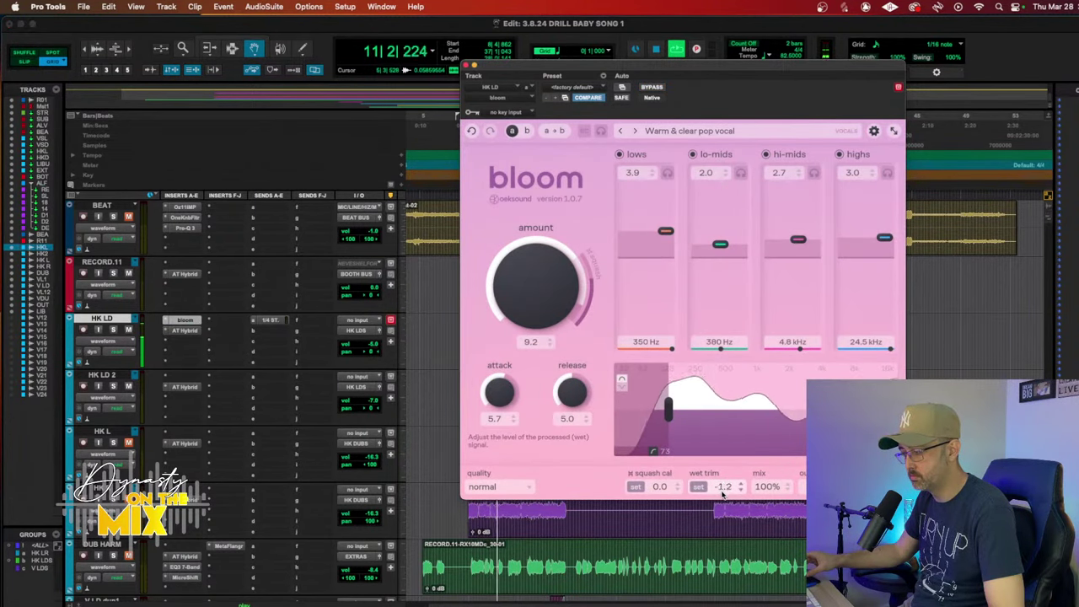
{"action": "left_click", "coordinate": [187, 324], "text": "super"}
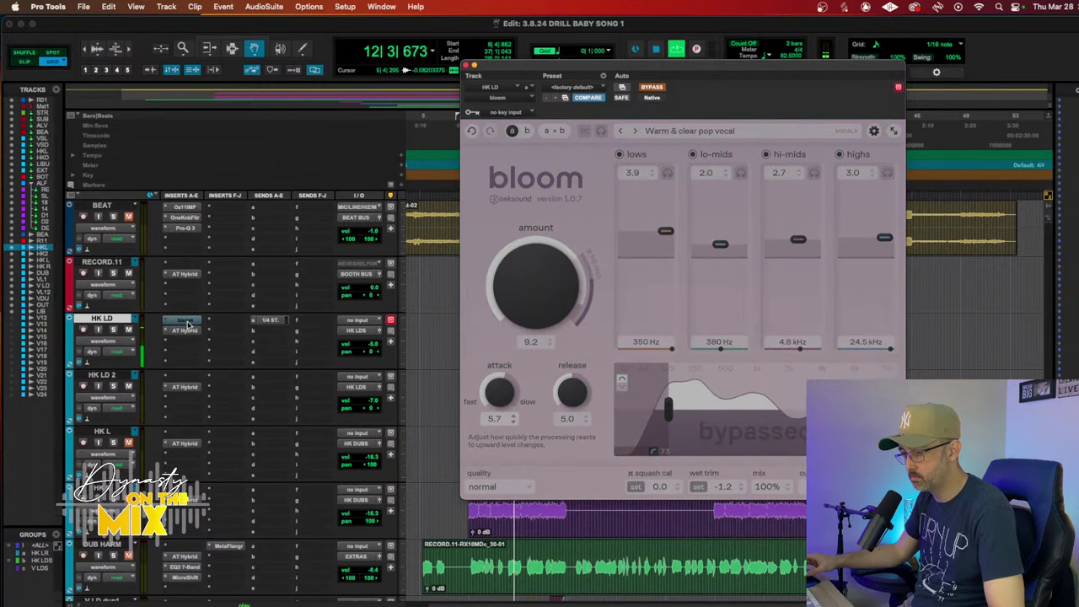
{"action": "left_click", "coordinate": [188, 324], "text": "super"}
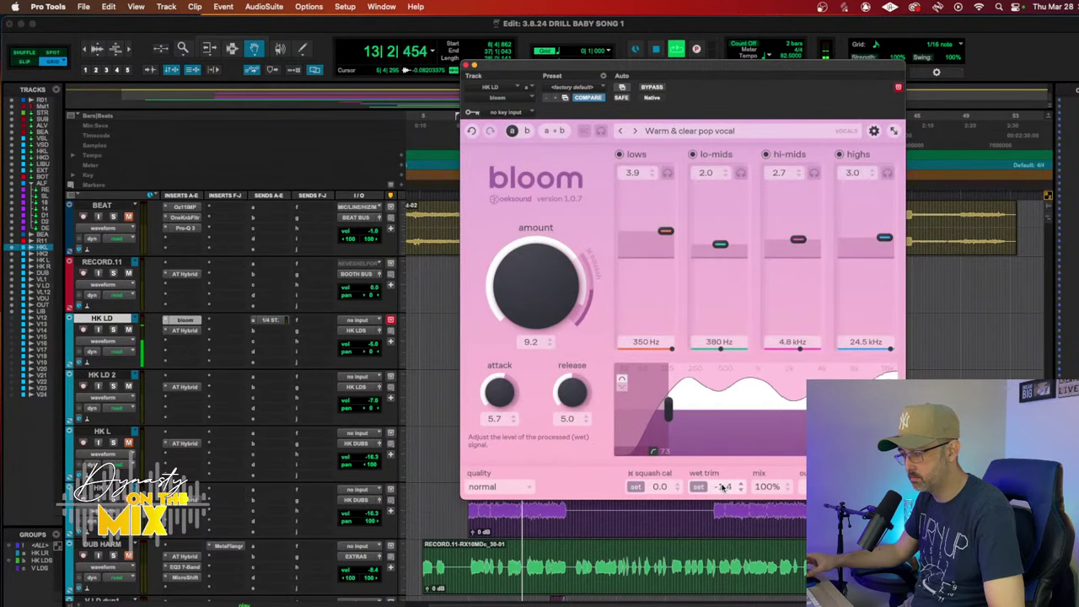
{"action": "left_click_drag", "start_coordinate": [723, 488], "coordinate": [723, 490]}
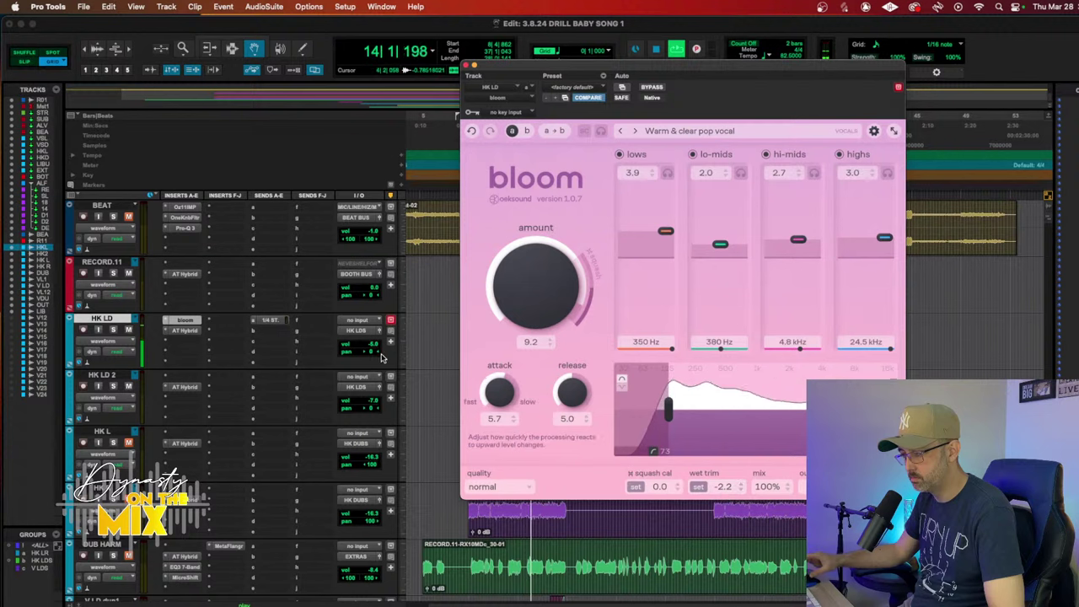
Step: Toggle bloom's bypass repeatedly during playback to compare the trimmed HK LD vocal with the dry one
{"action": "left_click", "coordinate": [192, 320], "text": "super"}
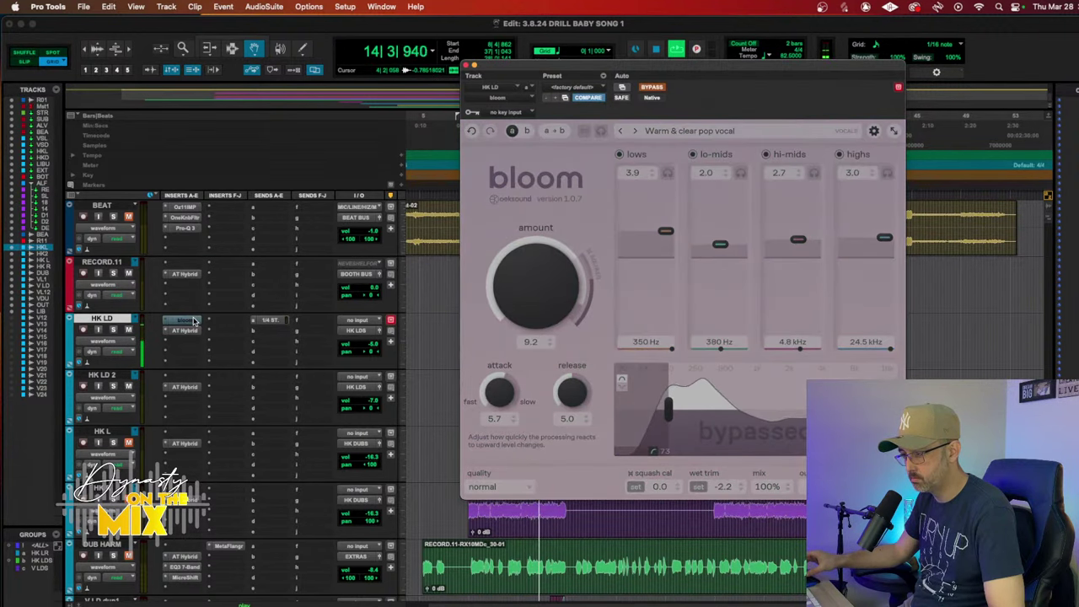
{"action": "left_click", "coordinate": [195, 321], "text": "super"}
{"action": "left_click", "coordinate": [194, 321], "text": "super"}
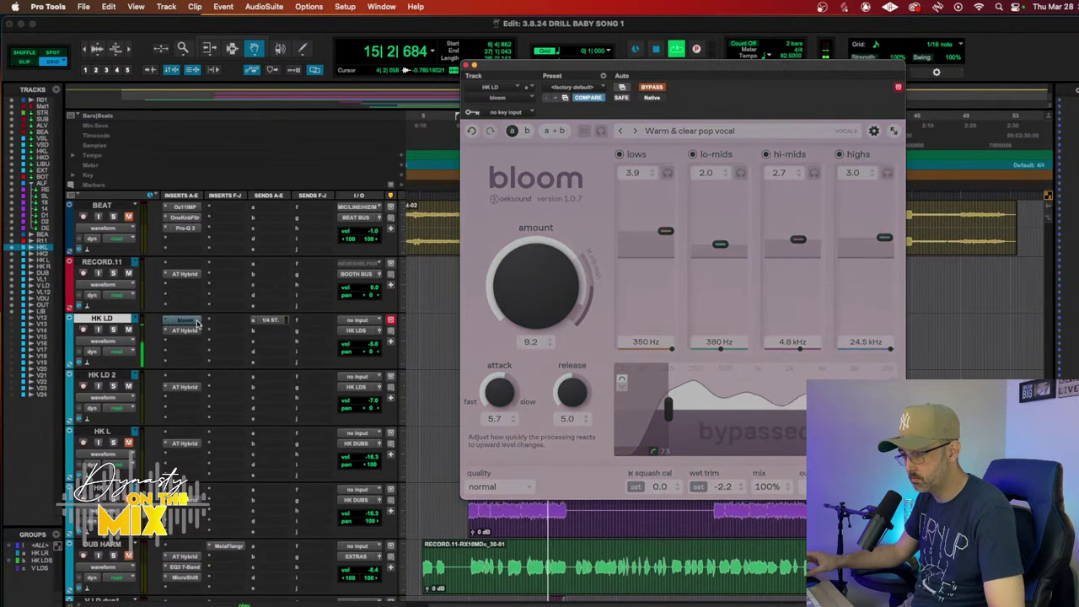
{"action": "left_click", "coordinate": [194, 321], "text": "super"}
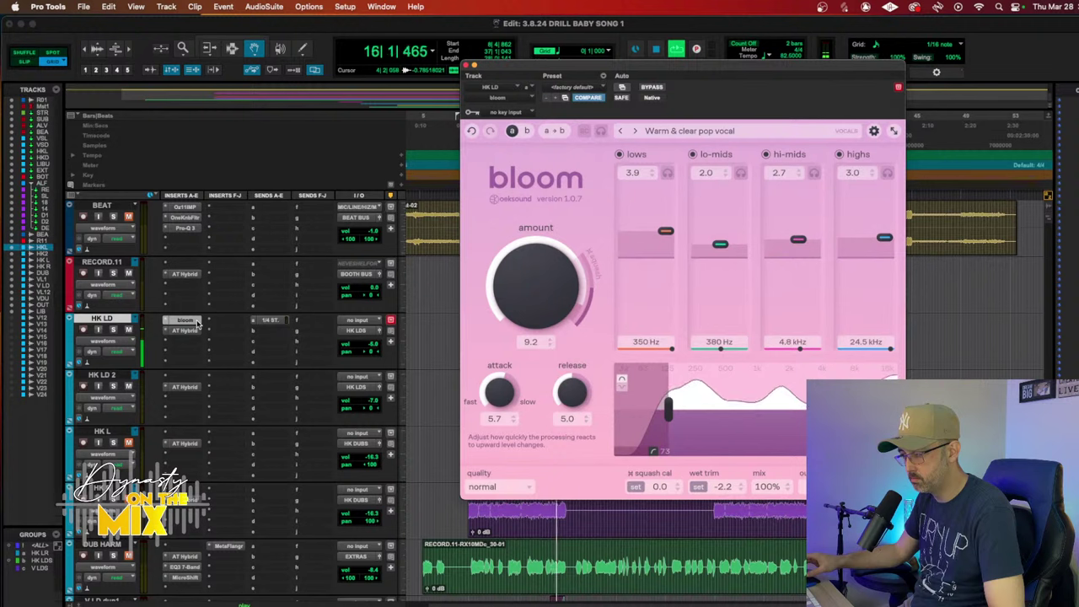
{"action": "left_click", "coordinate": [195, 322], "text": "super"}
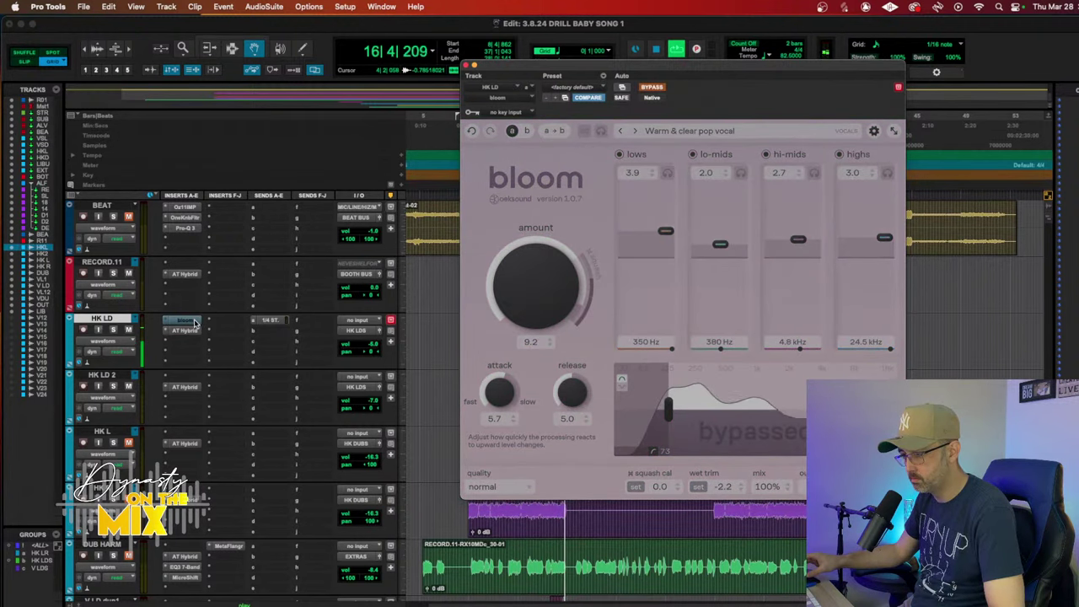
{"action": "left_click", "coordinate": [194, 321], "text": "super"}
{"action": "left_click", "coordinate": [194, 321], "text": "super"}
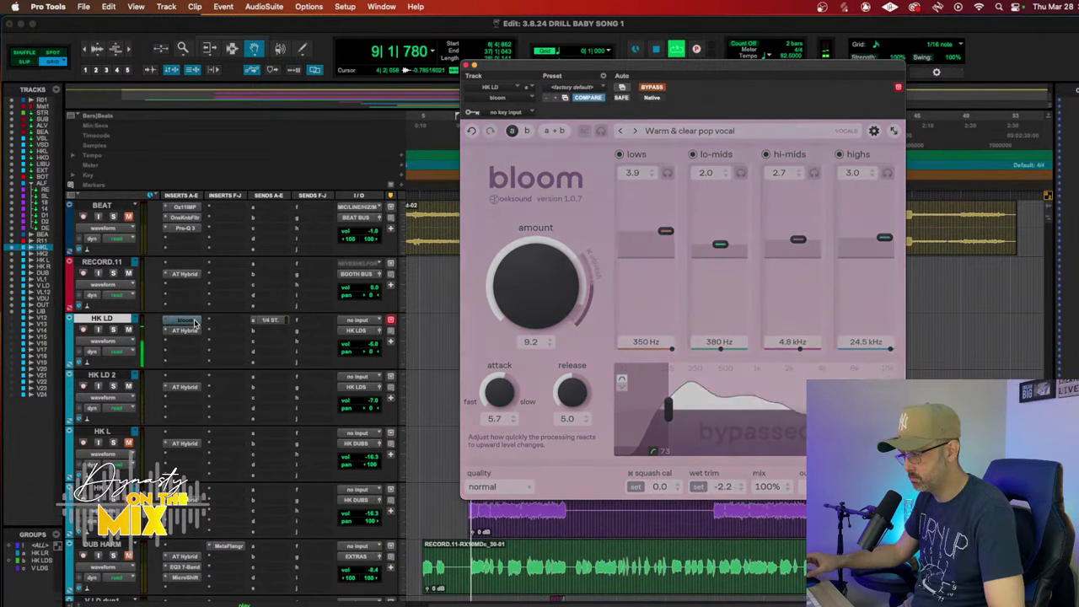
{"action": "left_click", "coordinate": [195, 321], "text": "super"}
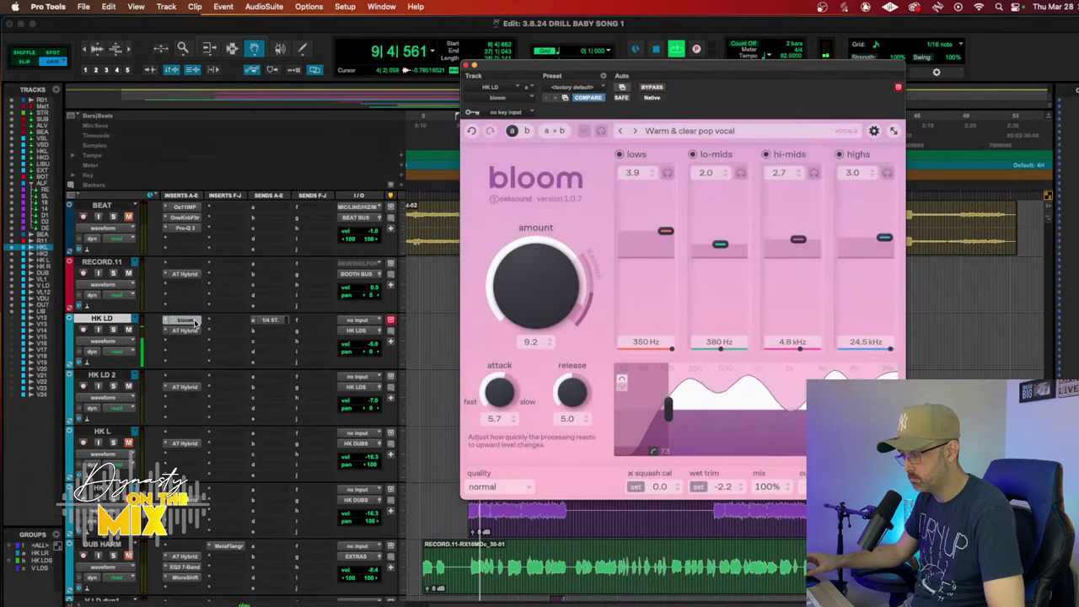
{"action": "left_click", "coordinate": [195, 321], "text": "super"}
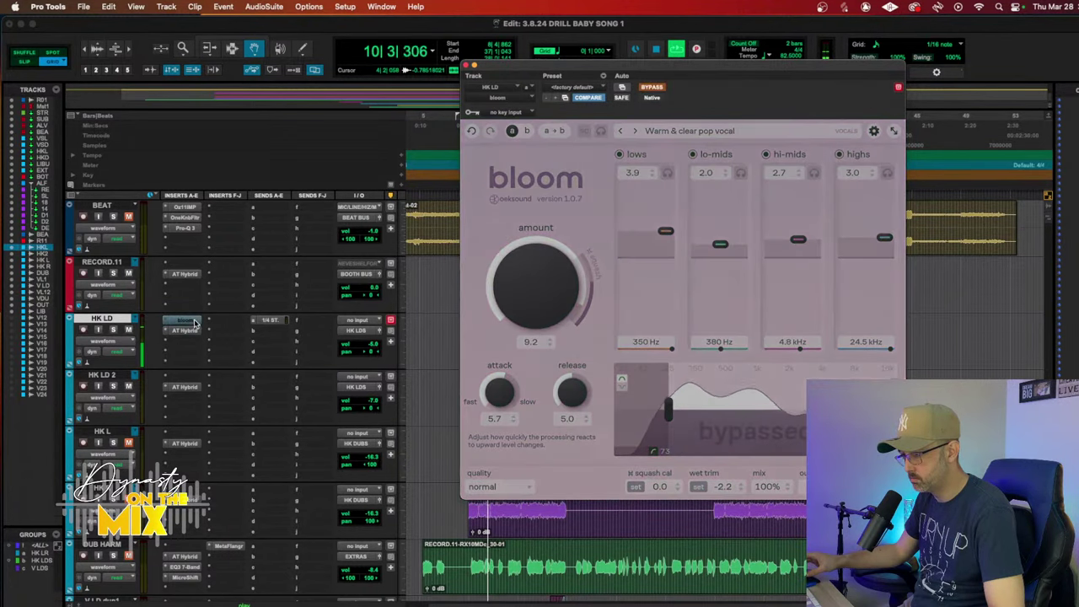
{"action": "left_click", "coordinate": [195, 322], "text": "super"}
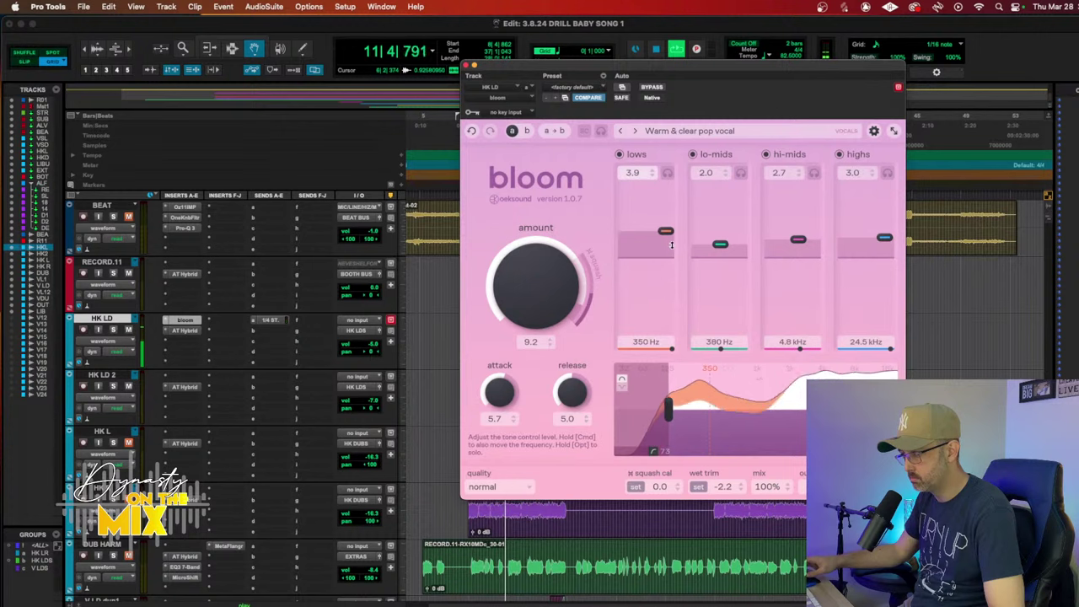
Step: Set bloom's lows to 2.1 at 195 Hz, lo-mids to 2.5 at 700 Hz, hi-mids to 2.8 at 5.0 kHz and highs to 2.8 at 5.0 kHz
{"action": "left_click_drag", "start_coordinate": [668, 232], "coordinate": [655, 246]}
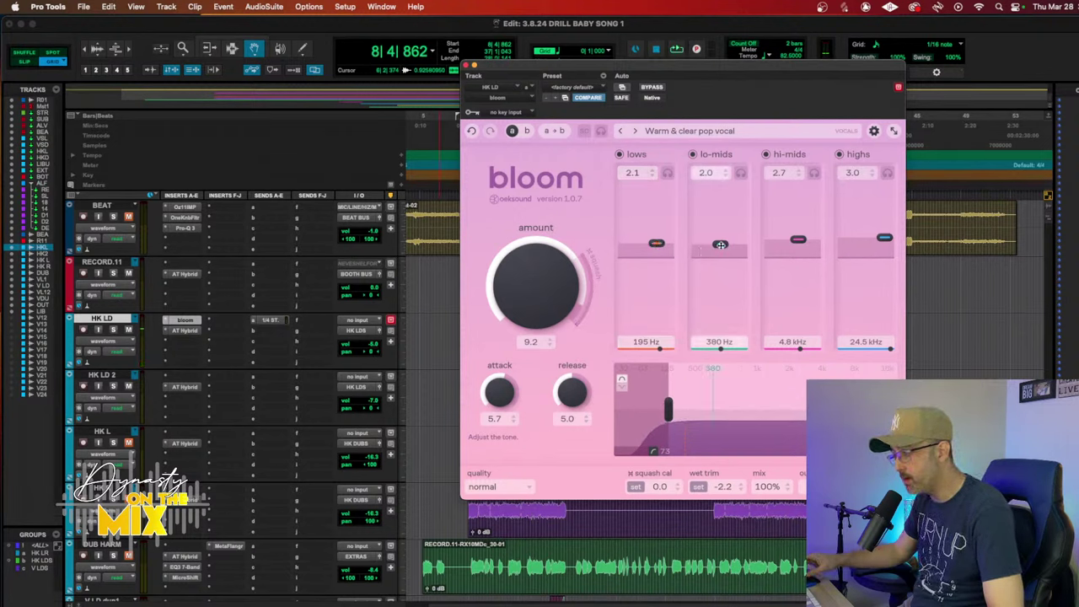
{"action": "mouse_move", "coordinate": [720, 245]}
{"action": "left_mouse_down"}
{"action": "mouse_move", "coordinate": [738, 245]}
{"action": "mouse_move", "coordinate": [715, 233]}
{"action": "mouse_move", "coordinate": [725, 239]}
{"action": "left_mouse_up"}
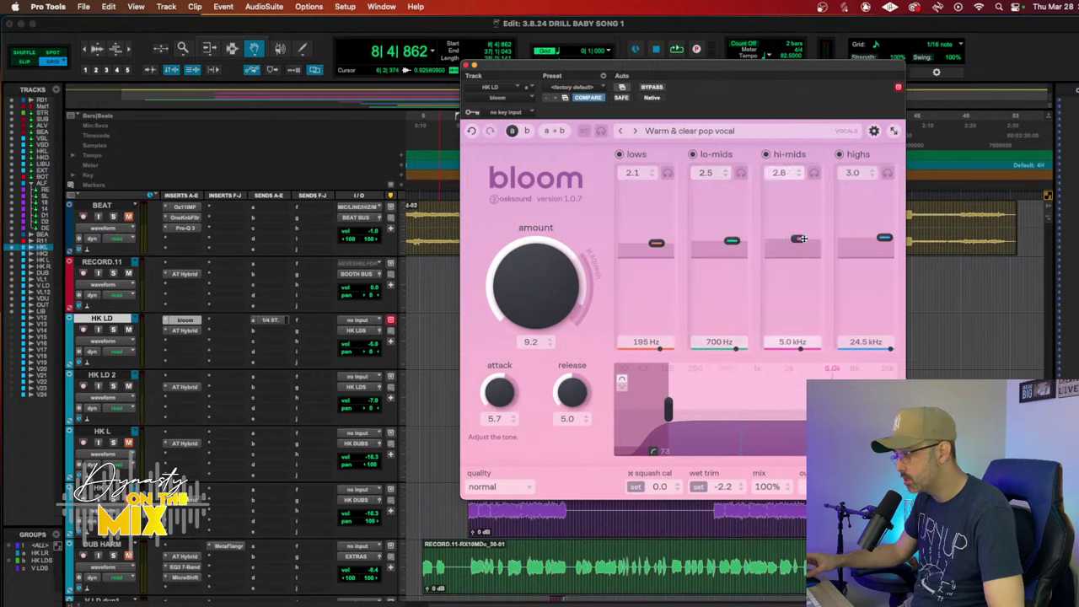
{"action": "left_click_drag", "start_coordinate": [884, 238], "coordinate": [858, 237]}
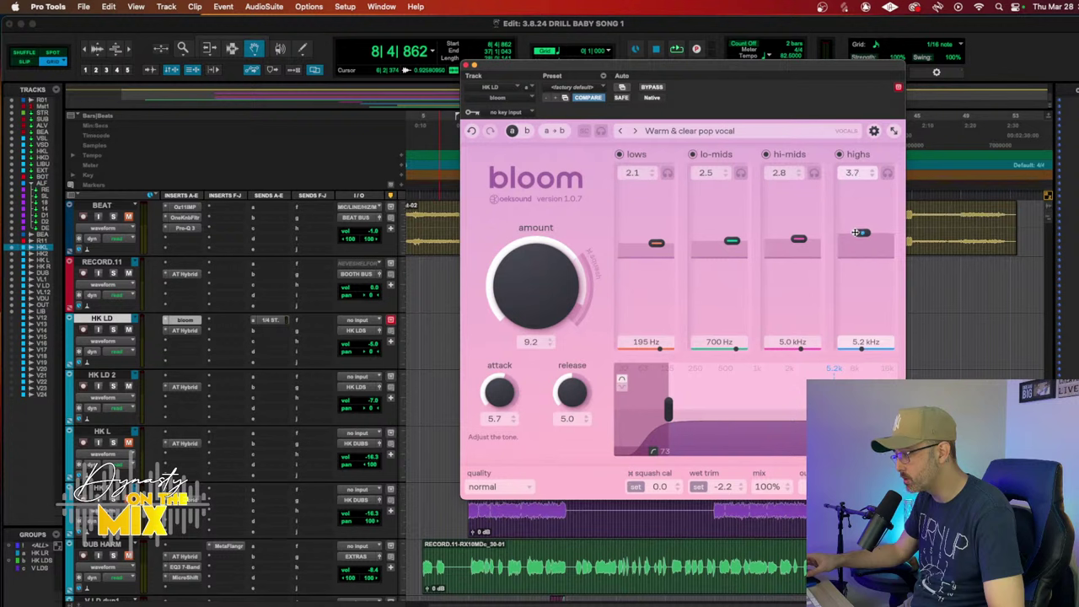
{"action": "left_click_drag", "start_coordinate": [856, 232], "coordinate": [856, 238]}
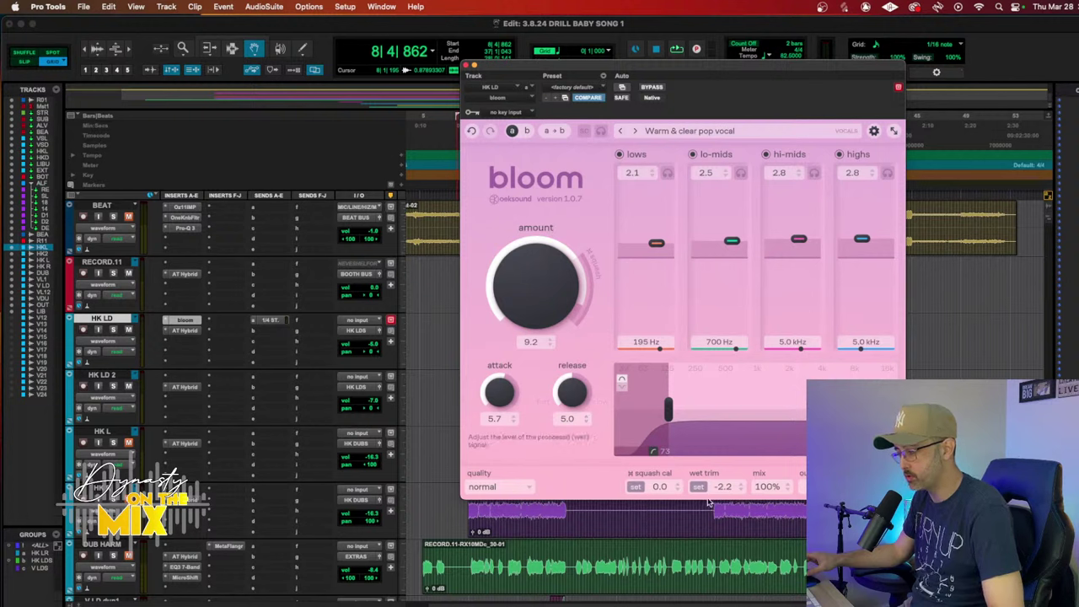
Step: Move the lower limit of bloom's processing range down below 130 Hz and set the release to 0.9 during playback
{"action": "left_click", "coordinate": [179, 323], "text": "super"}
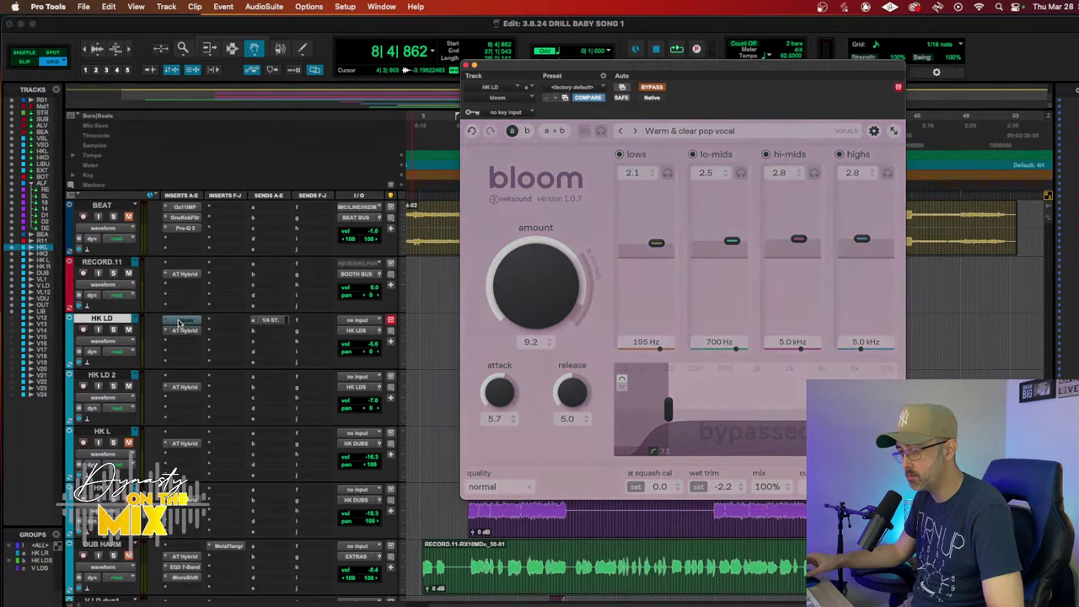
{"action": "left_click", "coordinate": [179, 323], "text": "super"}
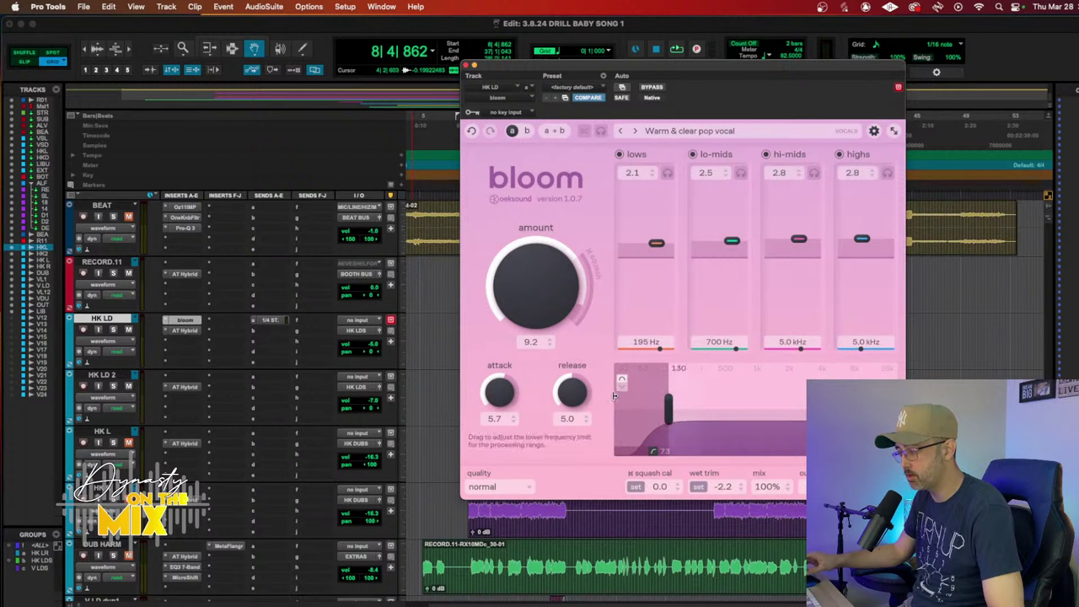
{"action": "left_click_drag", "start_coordinate": [670, 410], "coordinate": [659, 411]}
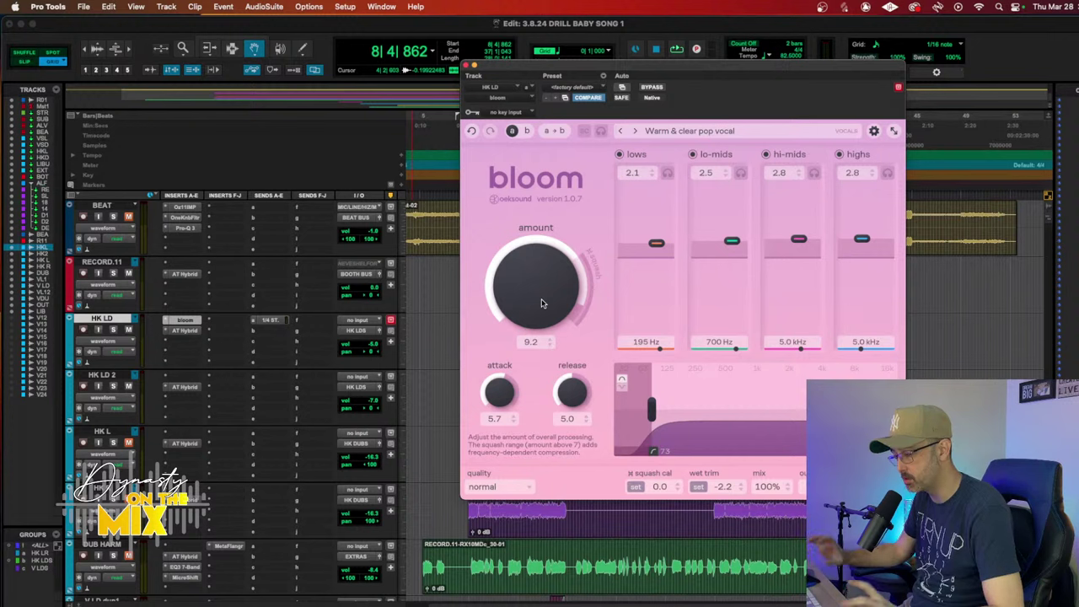
{"action": "key", "text": "space"}
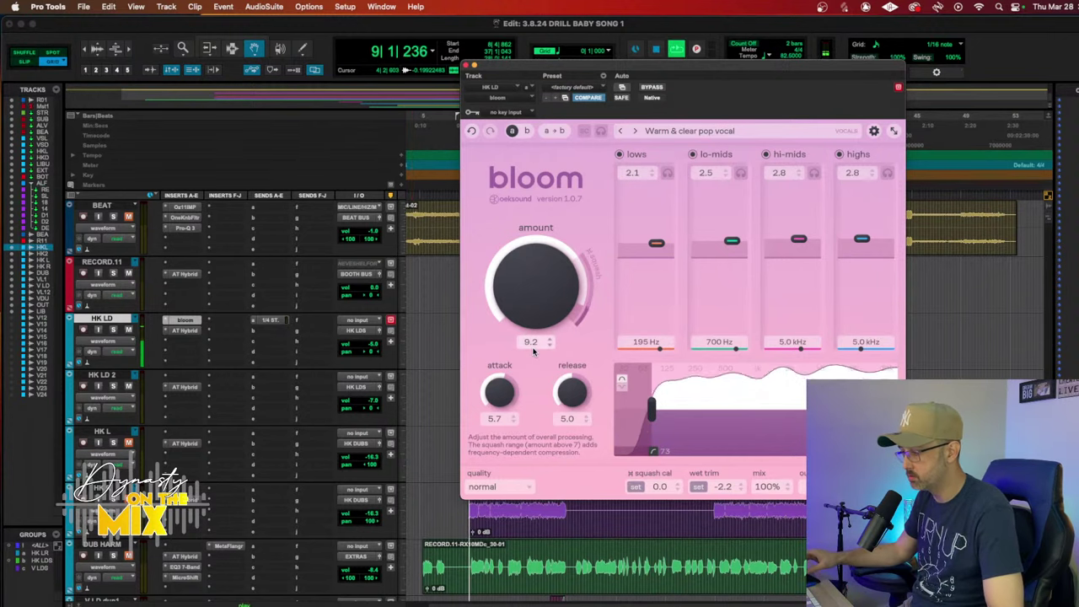
{"action": "left_click_drag", "start_coordinate": [572, 390], "coordinate": [553, 409]}
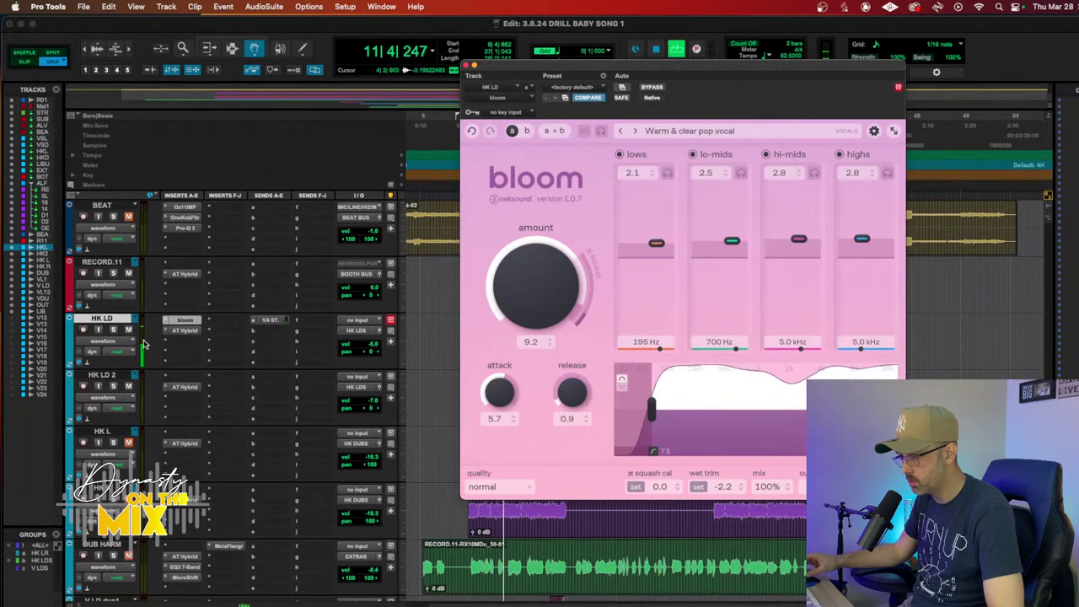
Step: Set bloom's lo-mids to 2.2 at 680 Hz, hi-mids to 2.9 at 2.4 kHz and highs to 4.3 at 2.7 kHz
{"action": "scroll", "coordinate": [145, 343], "scroll_direction": "down", "scroll_amount": 10}
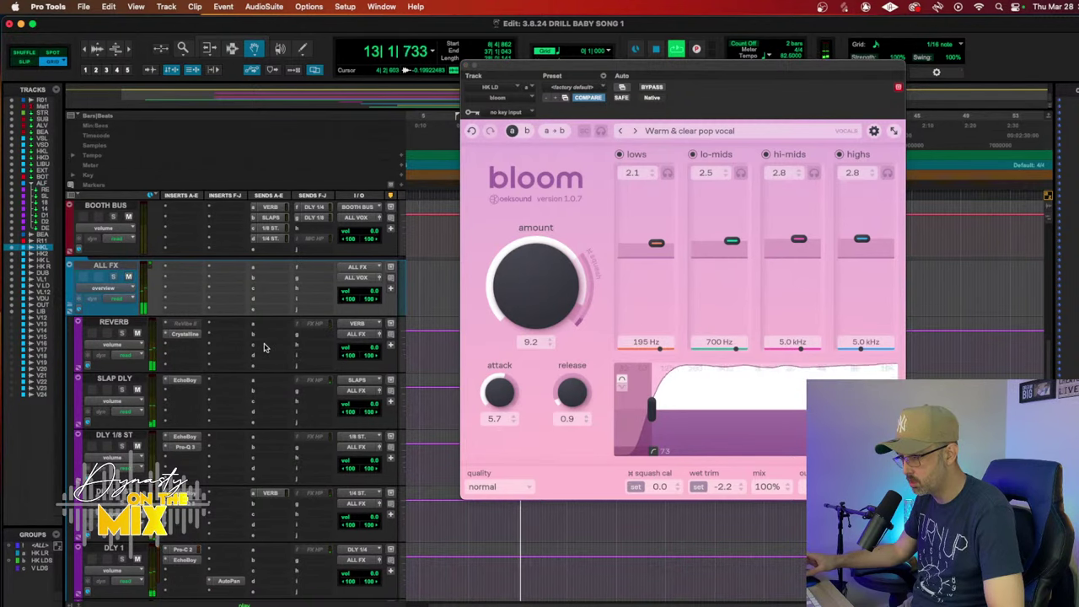
{"action": "scroll", "coordinate": [258, 339], "scroll_direction": "up", "scroll_amount": 10}
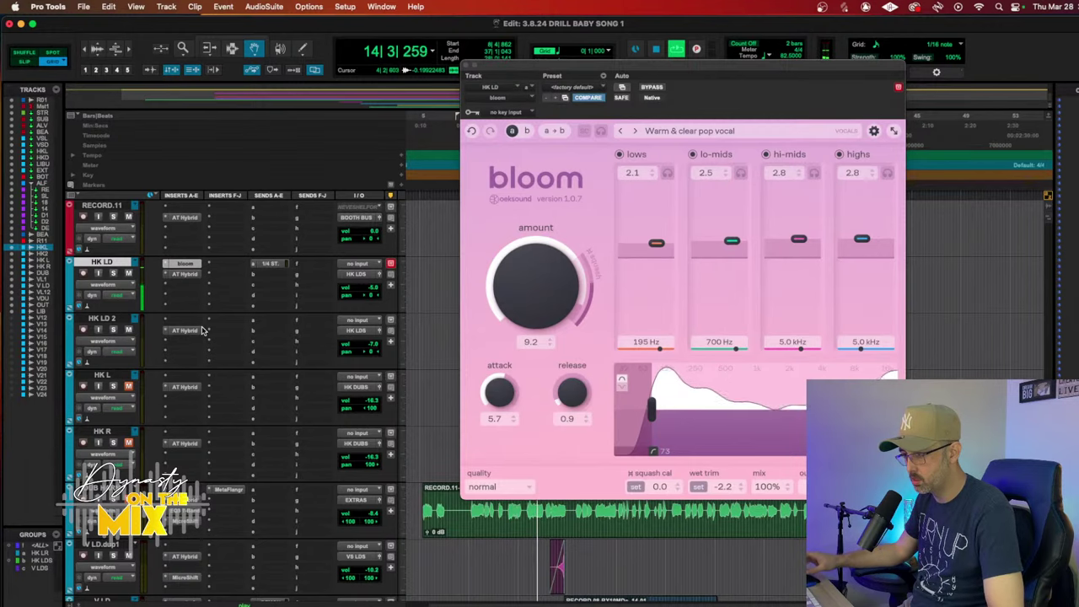
{"action": "scroll", "coordinate": [205, 342], "scroll_direction": "down", "scroll_amount": 10}
{"action": "scroll", "coordinate": [203, 331], "scroll_direction": "down", "scroll_amount": 6}
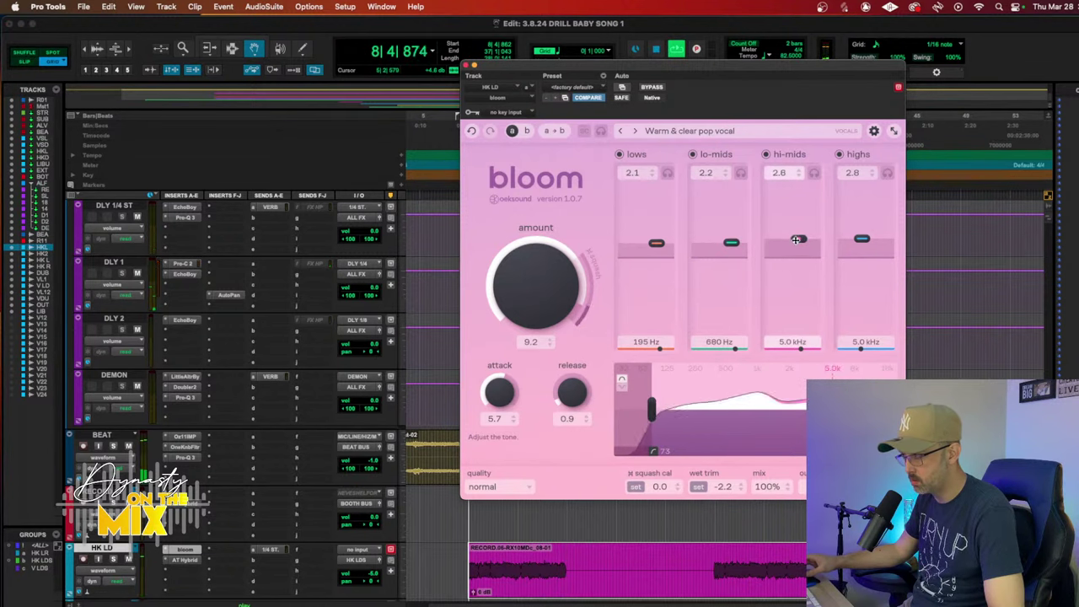
{"action": "left_click_drag", "start_coordinate": [799, 239], "coordinate": [801, 243]}
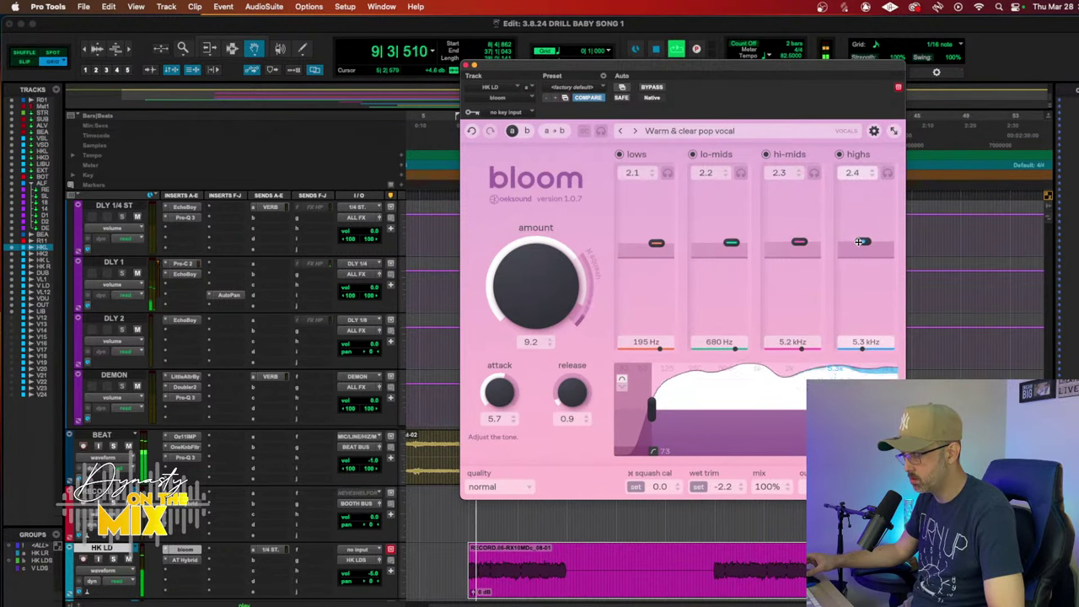
{"action": "left_click_drag", "start_coordinate": [860, 244], "coordinate": [862, 236]}
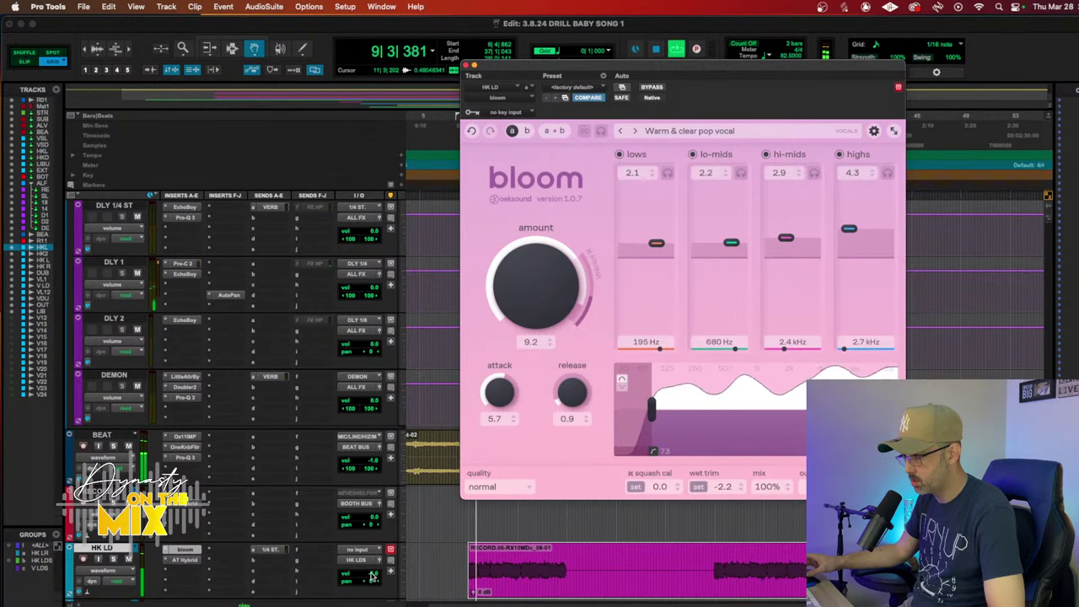
{"action": "scroll", "coordinate": [297, 530], "scroll_direction": "down", "scroll_amount": 10}
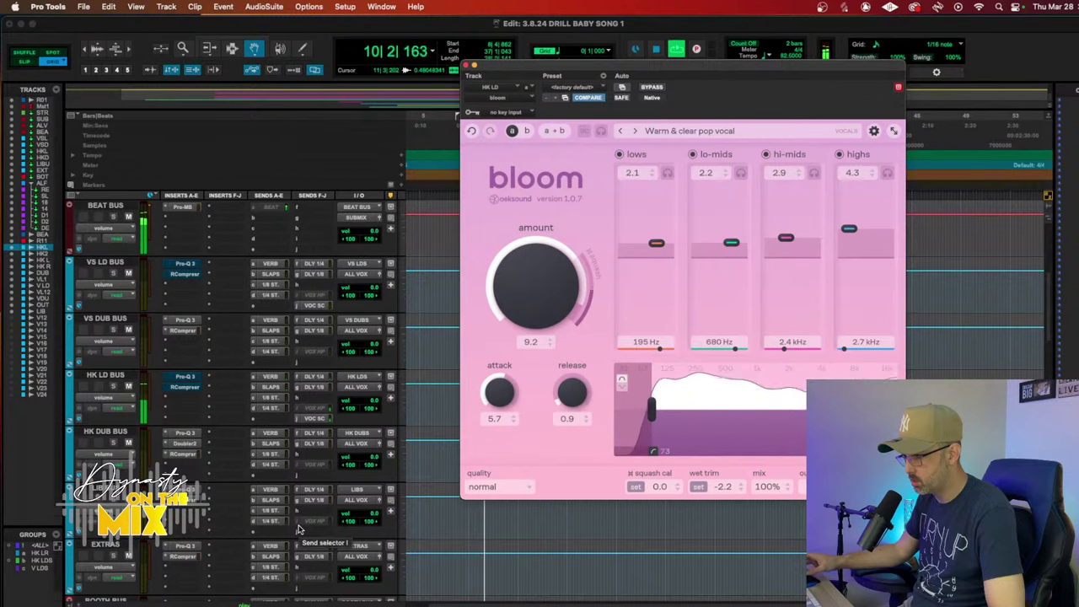
Step: Lower bloom's wet trim on the HK LD track to -6.2 during playback and dismiss the incoming call notification
{"action": "scroll", "coordinate": [297, 529], "scroll_direction": "up", "scroll_amount": 10}
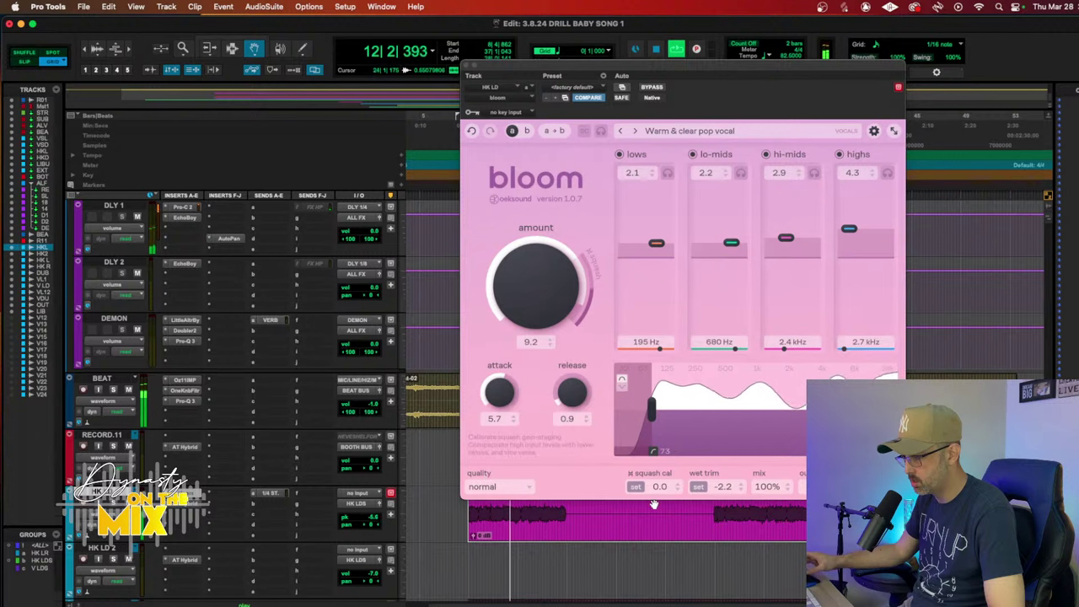
{"action": "left_click_drag", "start_coordinate": [723, 488], "coordinate": [720, 494]}
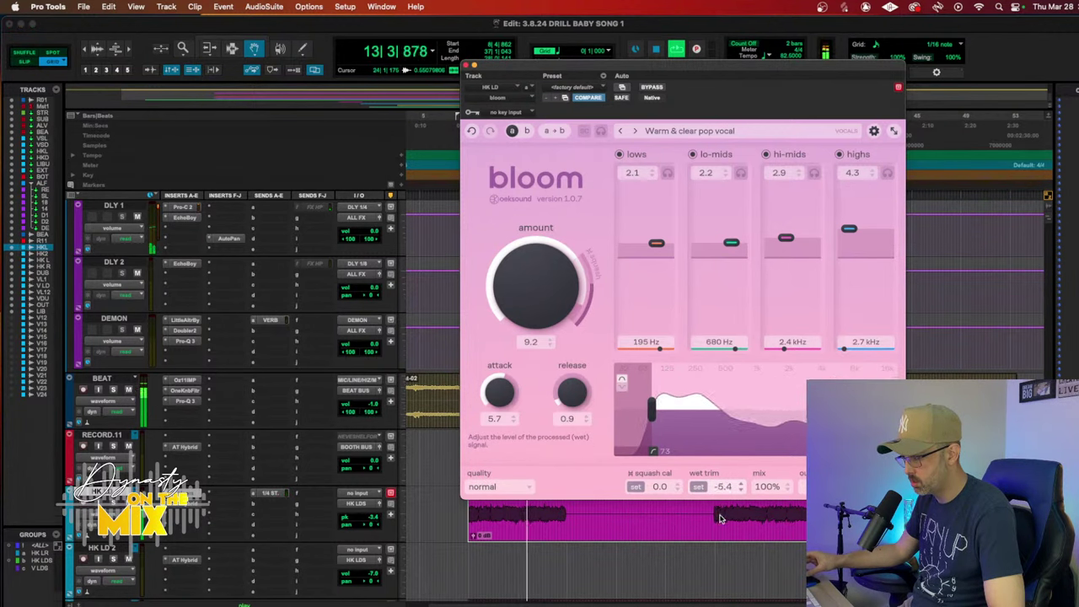
{"action": "left_click_drag", "start_coordinate": [721, 527], "coordinate": [720, 528]}
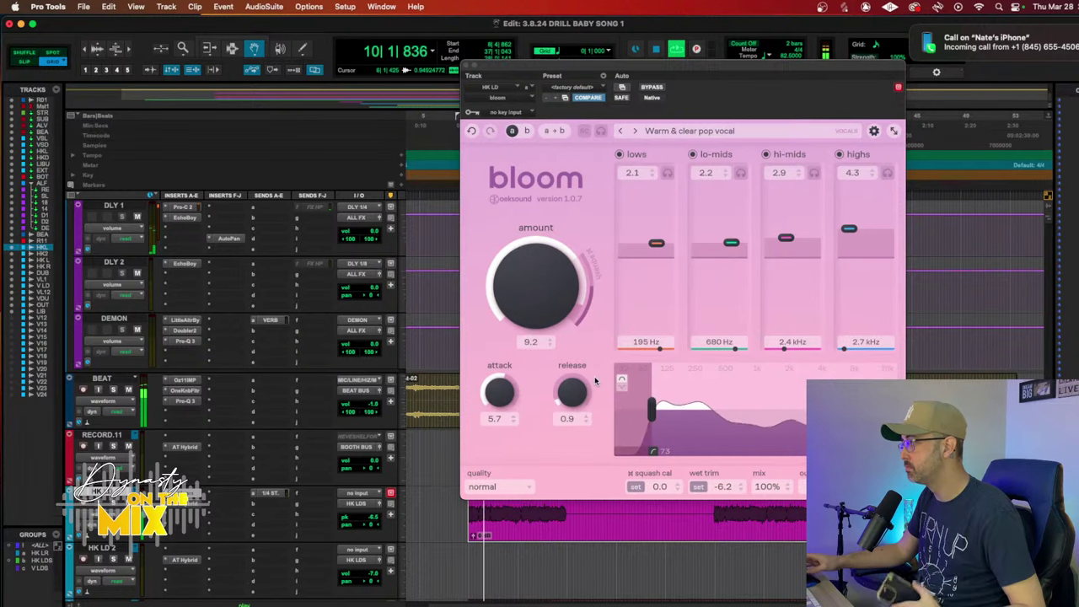
{"action": "left_click", "coordinate": [911, 27]}
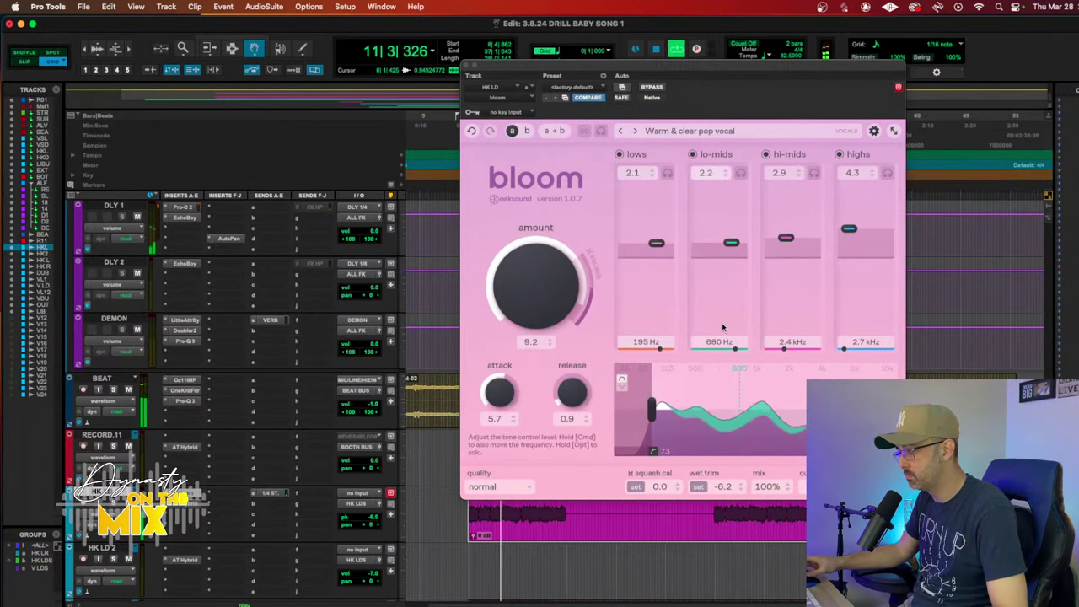
Step: Set bloom's lows to 2.2 at 350 Hz, amount to 8.5, attack to 1.2 and wet trim to -3.9
{"action": "left_click_drag", "start_coordinate": [658, 245], "coordinate": [667, 242]}
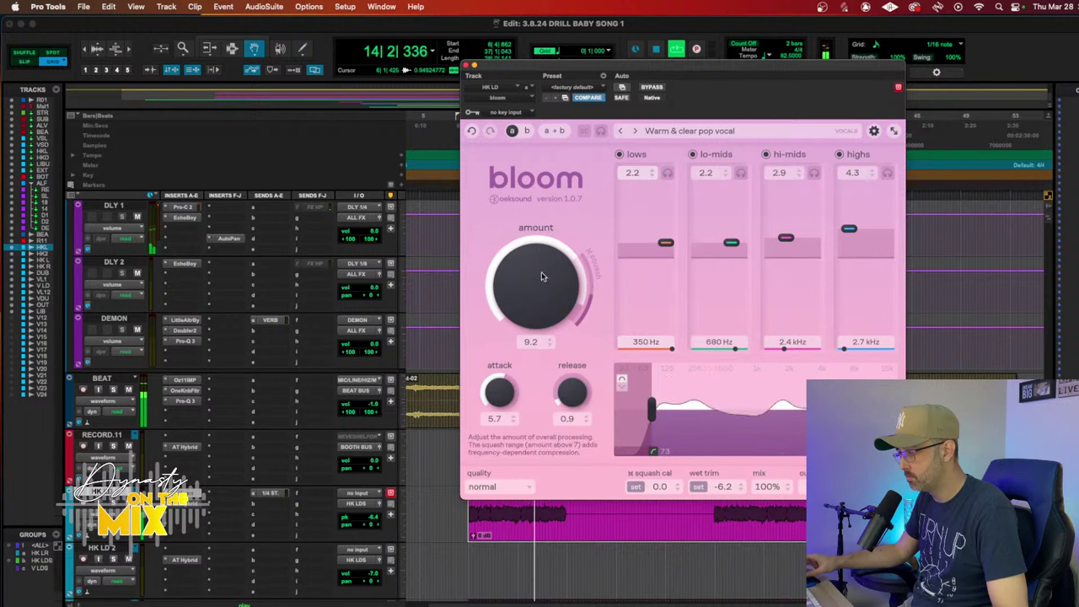
{"action": "left_click_drag", "start_coordinate": [542, 273], "coordinate": [511, 309]}
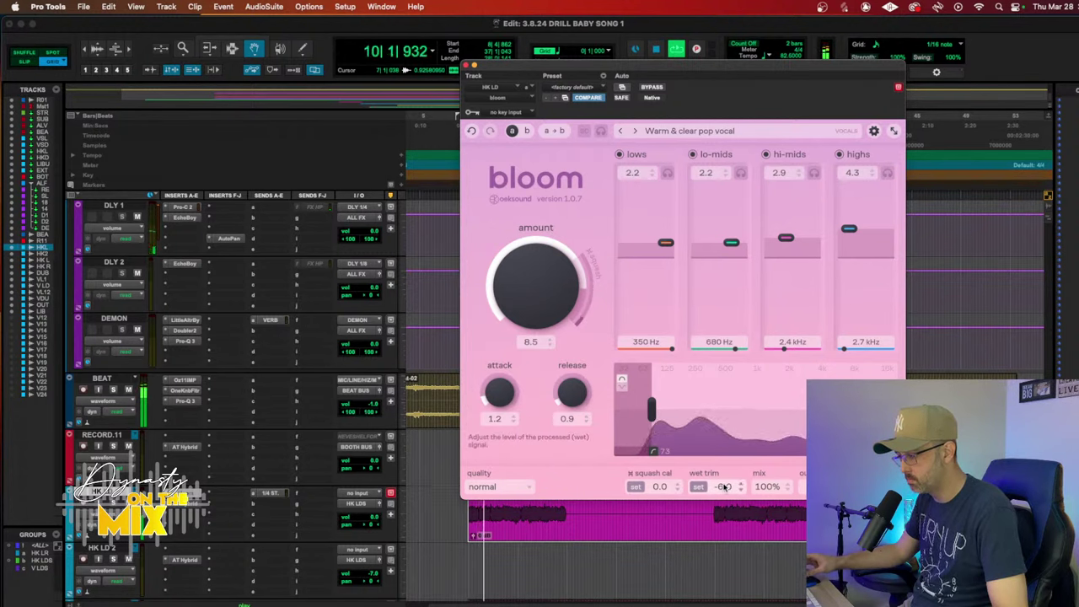
{"action": "left_click_drag", "start_coordinate": [724, 486], "coordinate": [626, 457]}
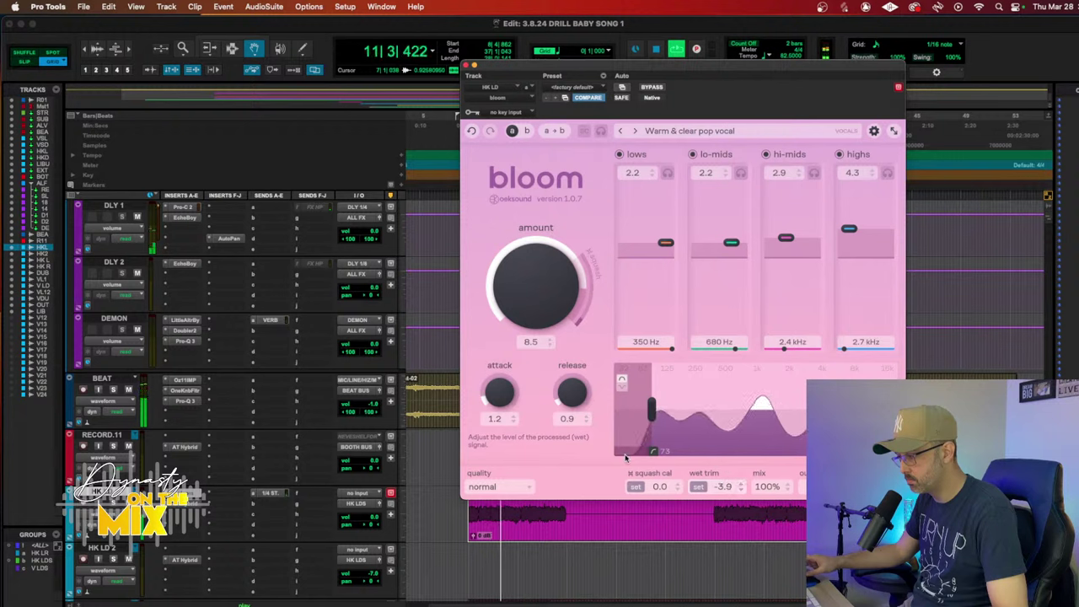
Step: Lower the BEAT track's volume to -2.3 dB
{"action": "left_click", "coordinate": [361, 407]}
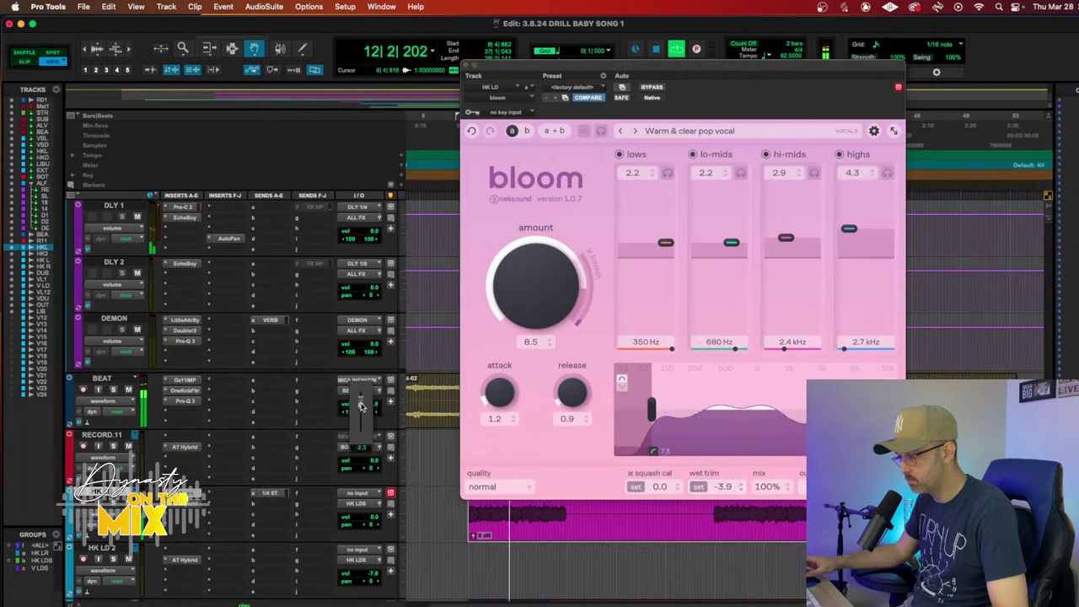
{"action": "left_click_drag", "start_coordinate": [361, 407], "coordinate": [360, 415]}
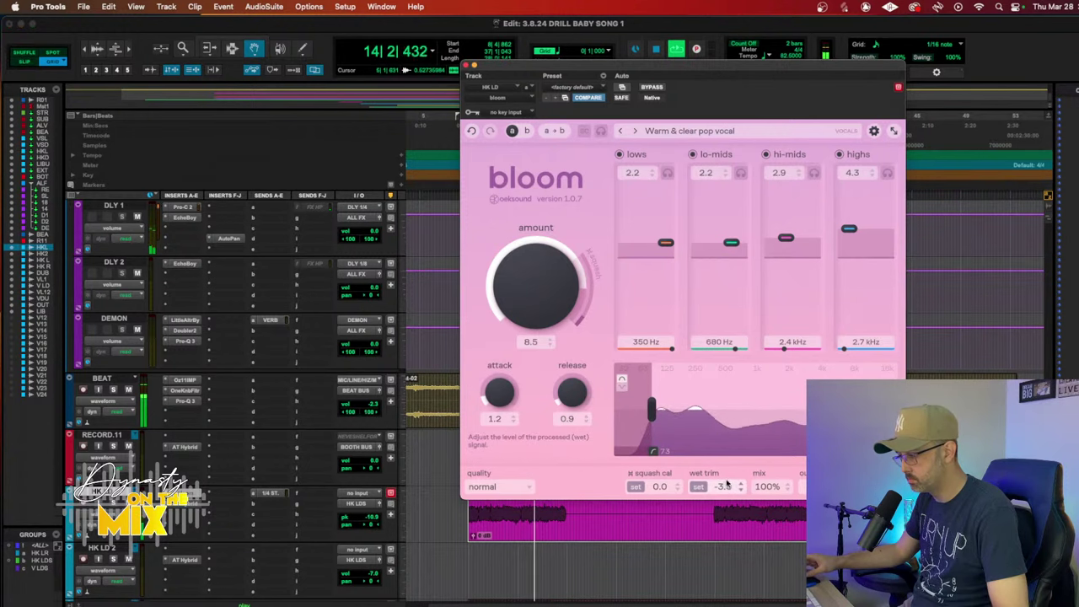
Step: Set bloom's wet trim to 0.0 and highs to 2.5, and lower the HK LD track's volume to -2.0 dB
{"action": "left_click_drag", "start_coordinate": [723, 485], "coordinate": [728, 464]}
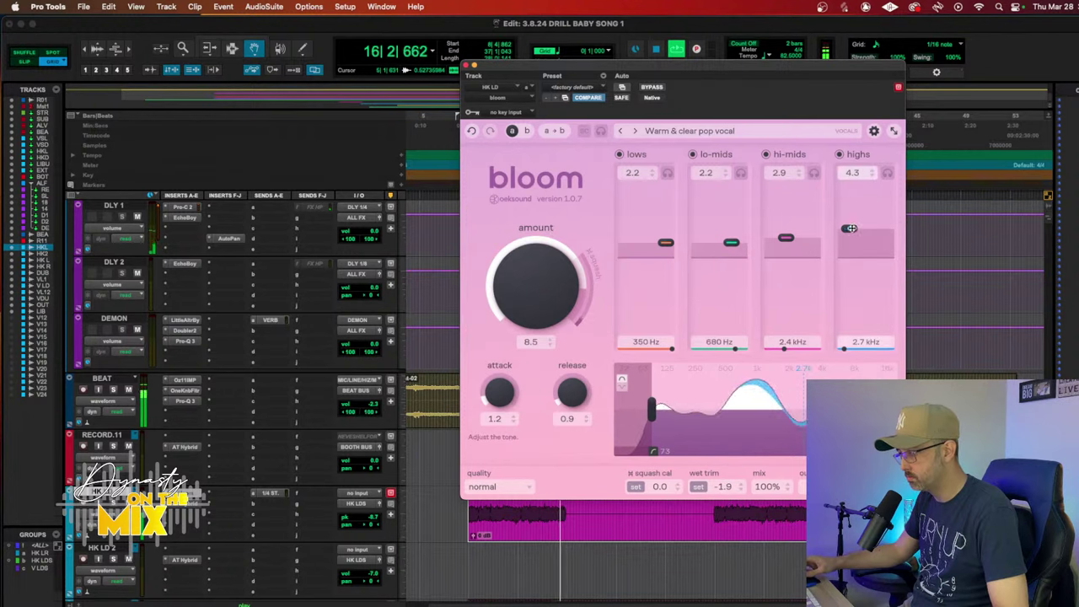
{"action": "left_click_drag", "start_coordinate": [852, 228], "coordinate": [851, 242]}
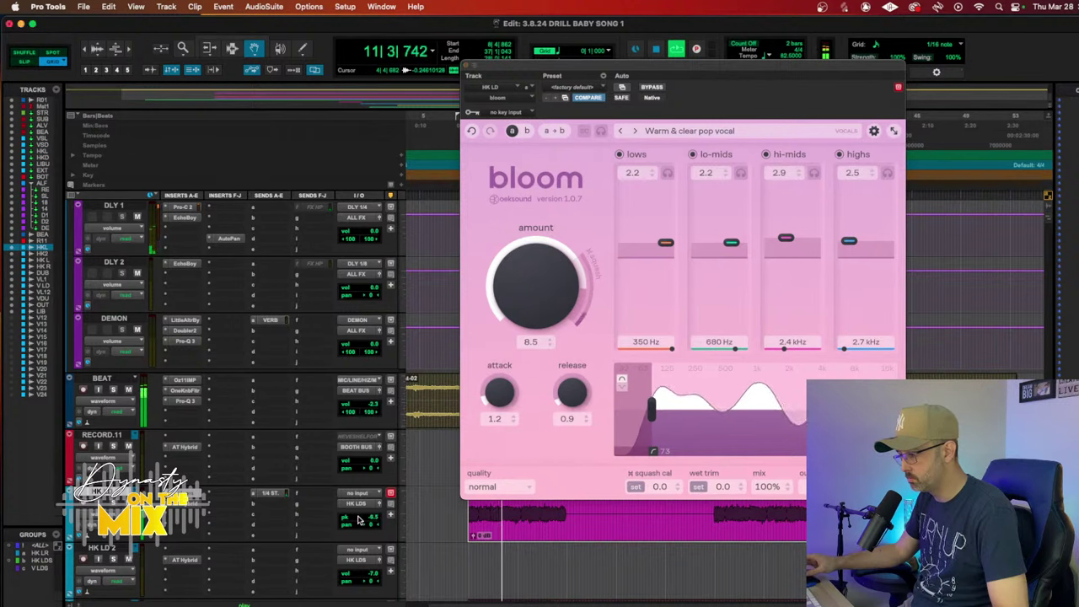
{"action": "left_click", "coordinate": [359, 521]}
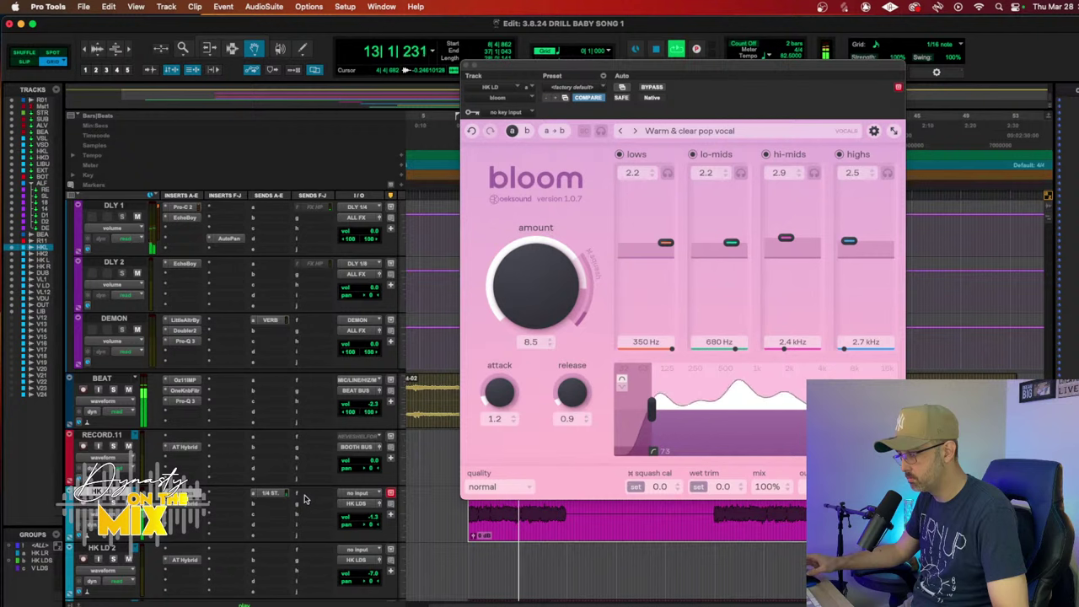
{"action": "left_click", "coordinate": [357, 520]}
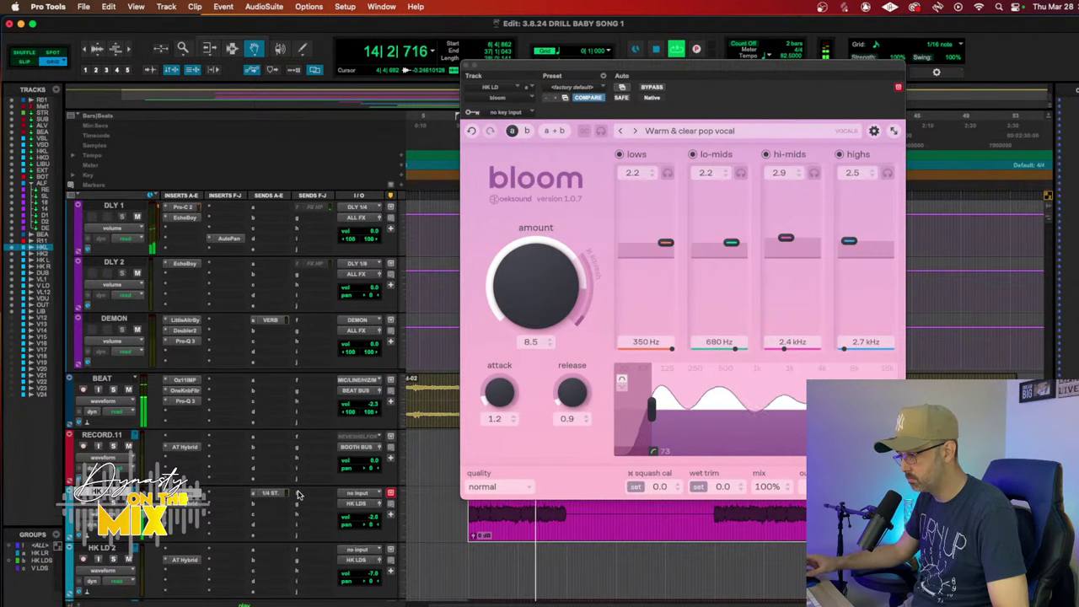
Step: On the HK LD BUS RCompressor, set threshold to -15.8, attack to 44.8, release to 208 and gain to 1.9
{"action": "scroll", "coordinate": [320, 506], "scroll_direction": "down", "scroll_amount": 10}
{"action": "scroll", "coordinate": [298, 495], "scroll_direction": "up", "scroll_amount": 4}
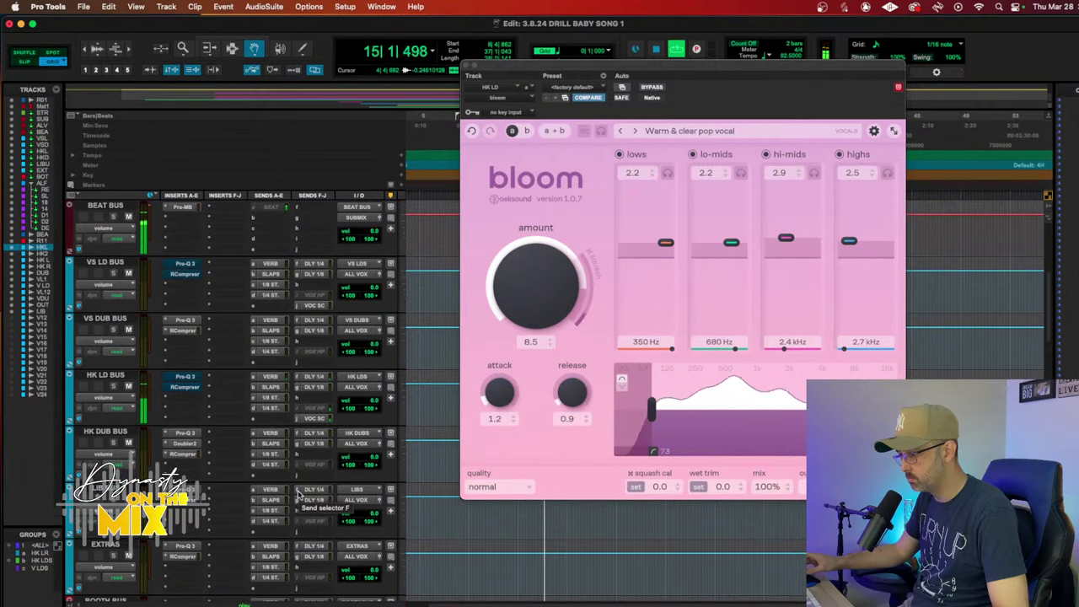
{"action": "left_click", "coordinate": [184, 387]}
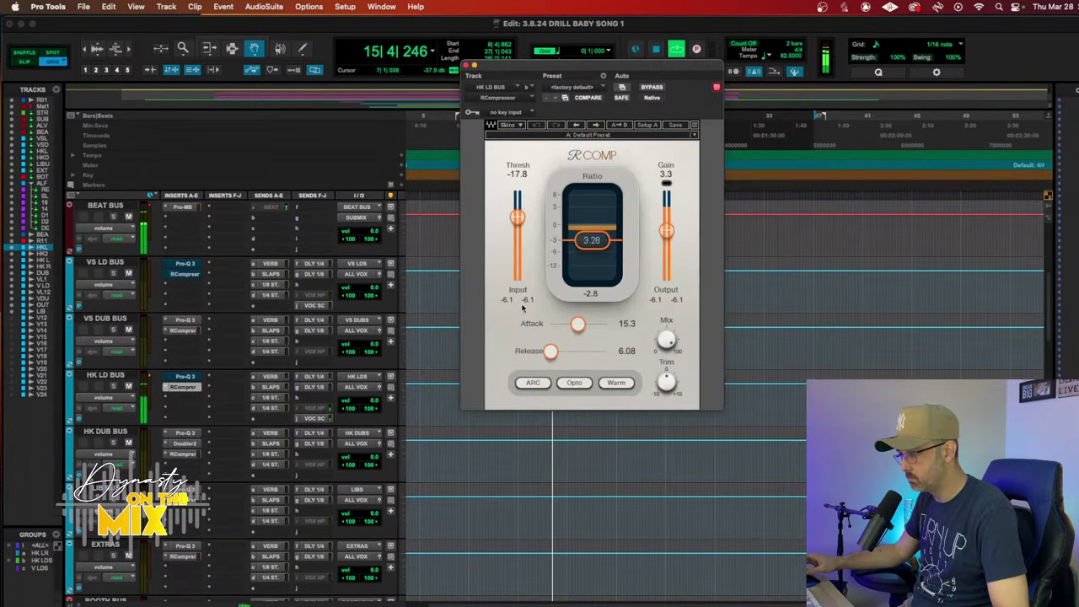
{"action": "left_click_drag", "start_coordinate": [517, 218], "coordinate": [517, 213]}
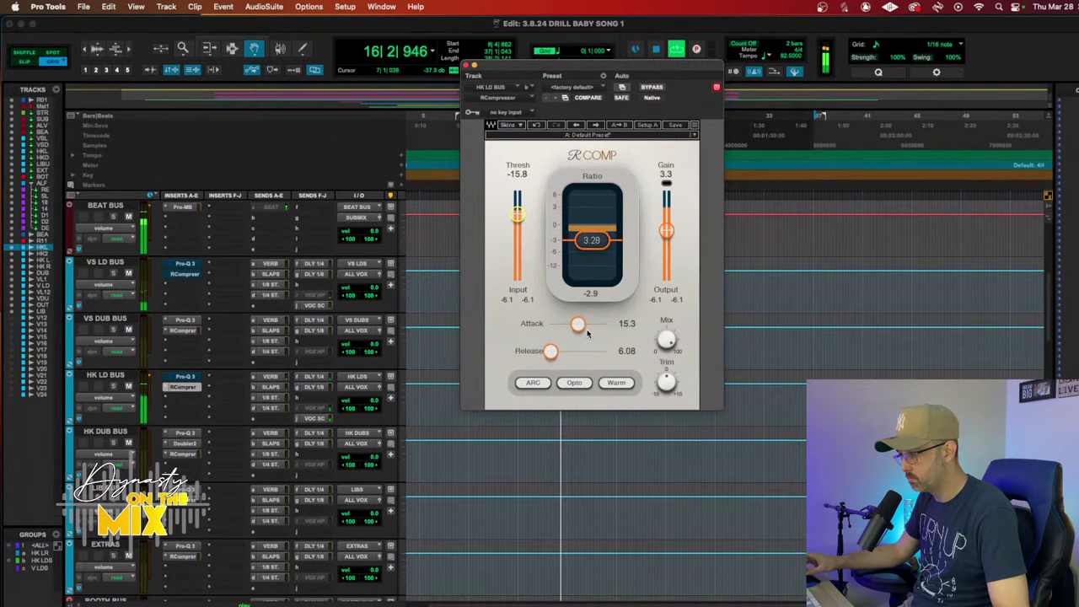
{"action": "left_click_drag", "start_coordinate": [551, 351], "coordinate": [586, 325]}
{"action": "left_click", "coordinate": [574, 383]}
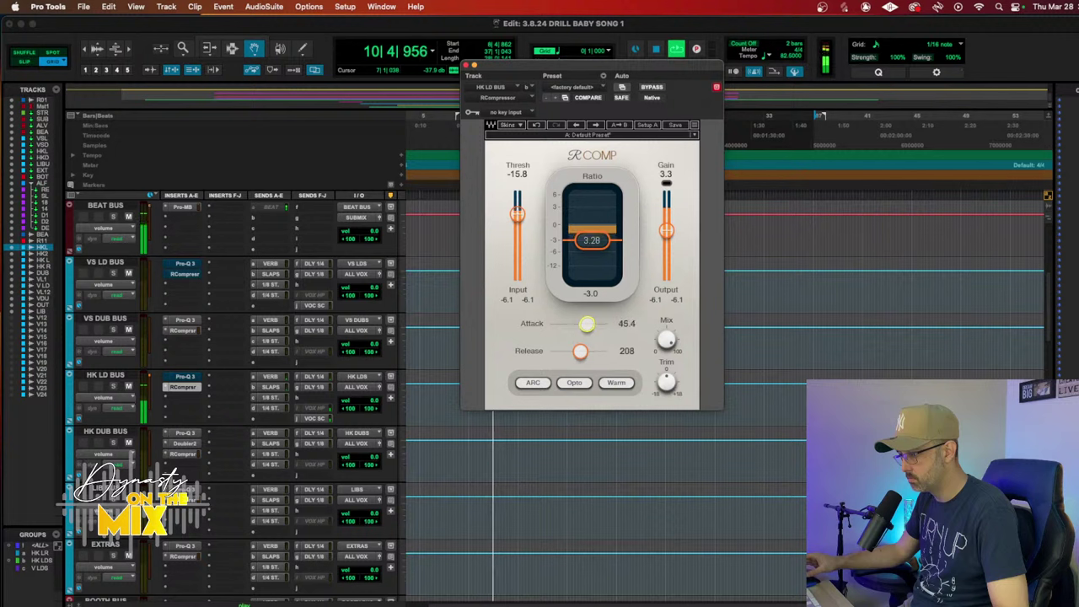
{"action": "left_click_drag", "start_coordinate": [666, 229], "coordinate": [666, 233]}
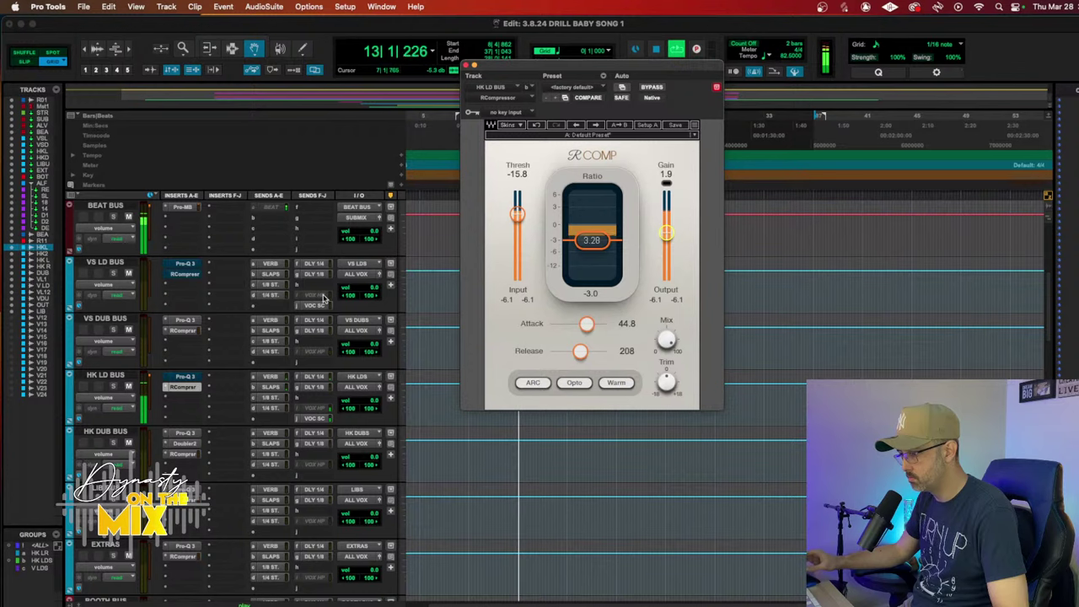
Step: In the HK LD BUS Pro-Q 3, pull the blue mid band down to about -2 dB and add a bell cut of about 2 dB in the highs
{"action": "left_click", "coordinate": [186, 377]}
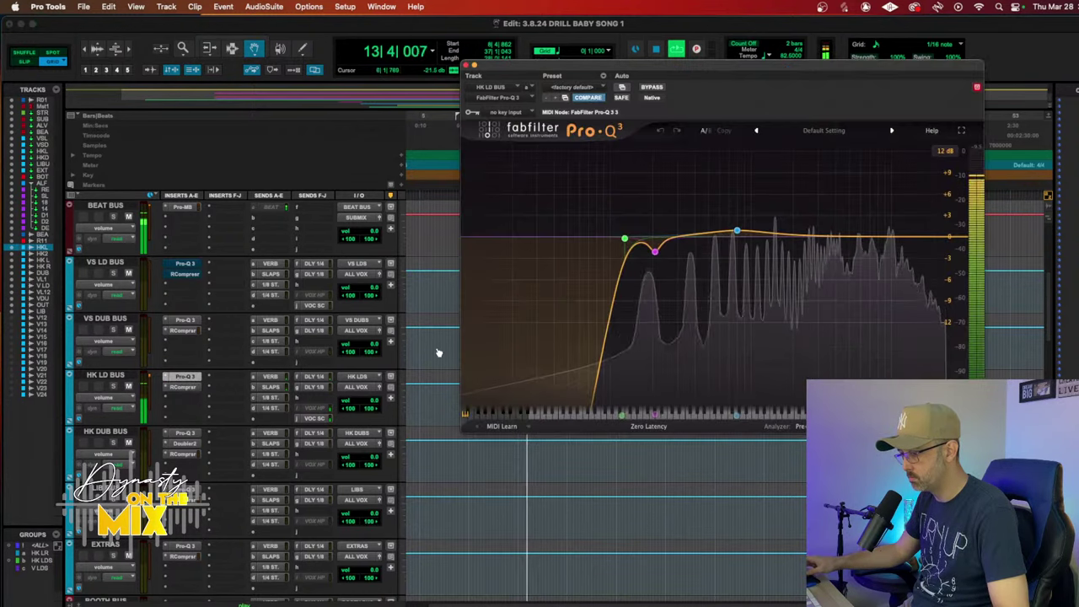
{"action": "left_click_drag", "start_coordinate": [737, 232], "coordinate": [750, 252]}
{"action": "mouse_move", "coordinate": [857, 239]}
{"action": "left_mouse_down"}
{"action": "mouse_move", "coordinate": [850, 193]}
{"action": "mouse_move", "coordinate": [859, 251]}
{"action": "left_mouse_up"}
Step: Compare the HK LD BUS with its EQ and compressor bypassed and active during playback, and stop playback
{"action": "scroll", "coordinate": [850, 193], "scroll_direction": "up", "scroll_amount": 3}
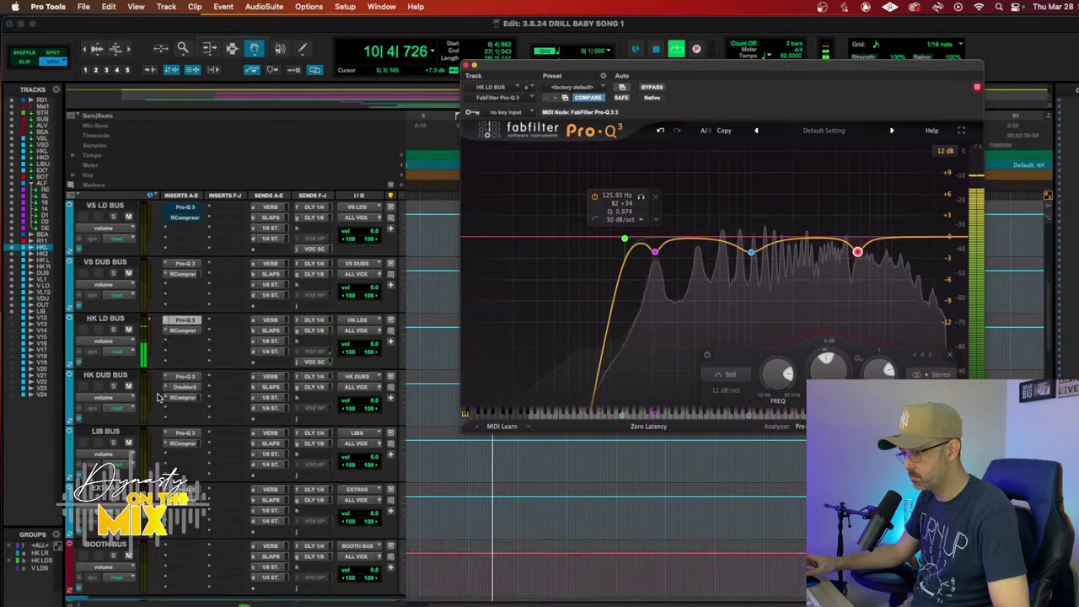
{"action": "scroll", "coordinate": [219, 396], "scroll_direction": "down", "scroll_amount": 10}
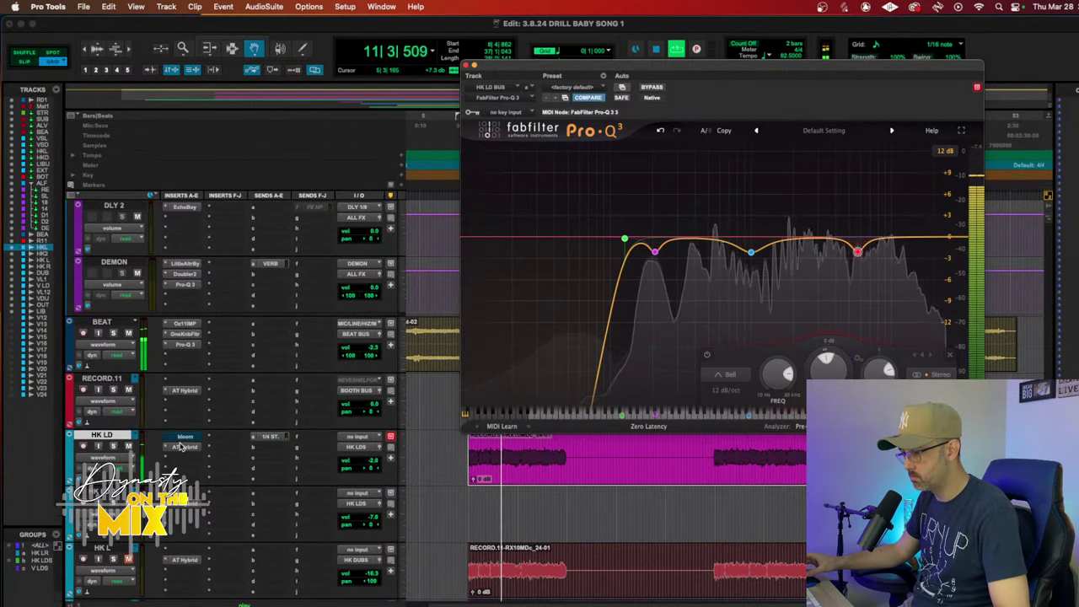
{"action": "scroll", "coordinate": [179, 447], "scroll_direction": "down", "scroll_amount": 10}
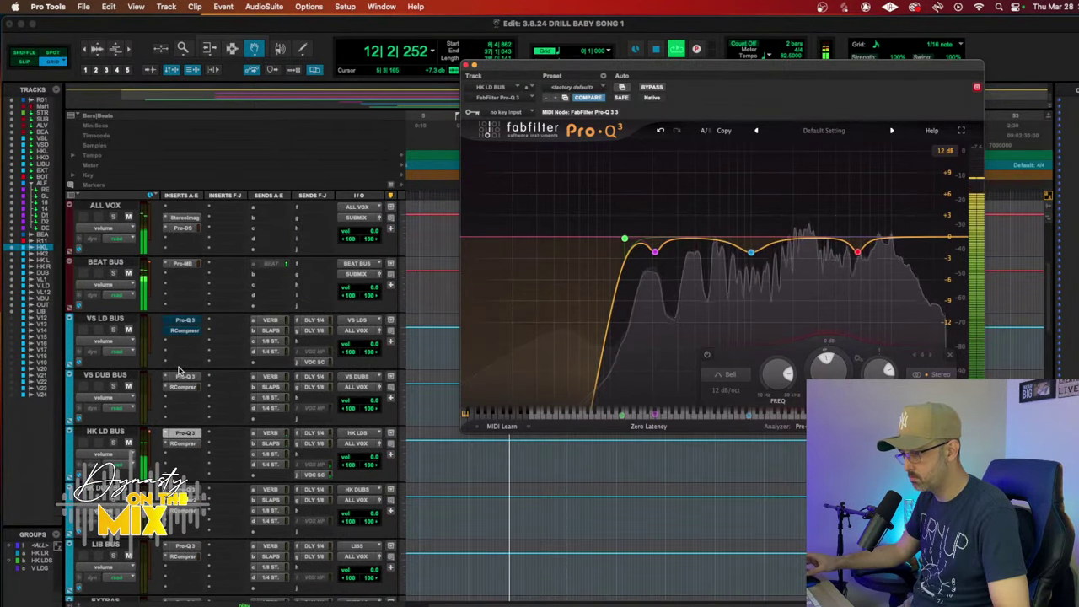
{"action": "left_click", "coordinate": [179, 437], "text": "super"}
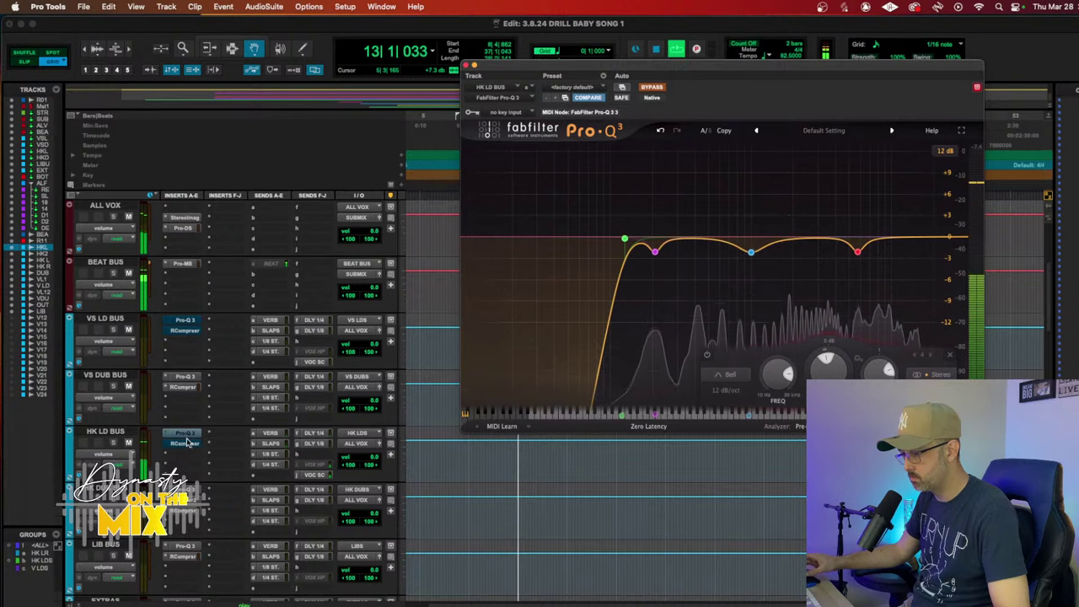
{"action": "left_click", "coordinate": [183, 437]}
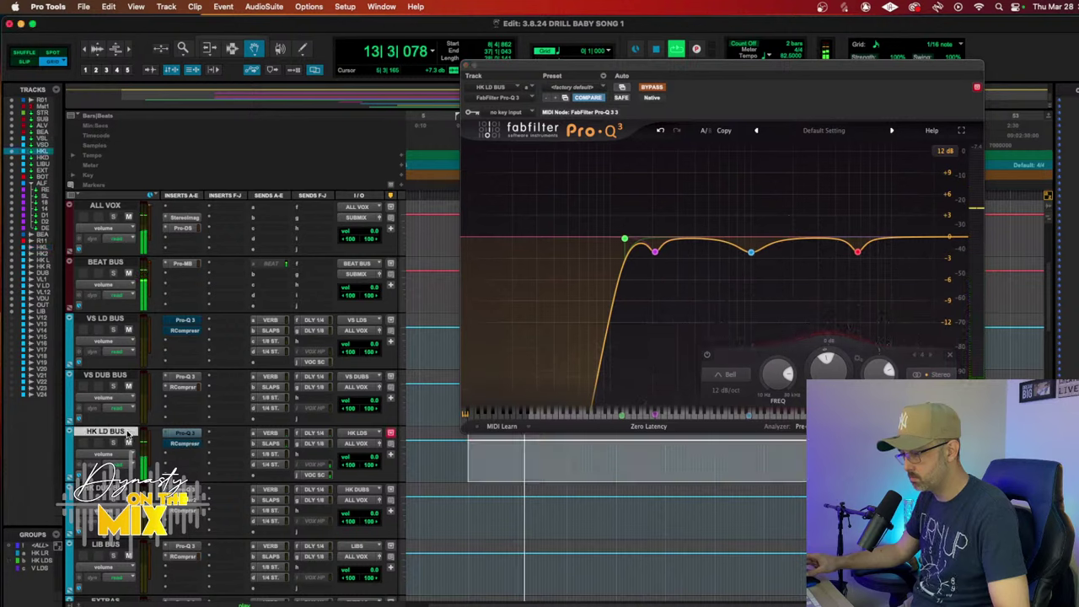
{"action": "left_click", "coordinate": [184, 435], "text": "super"}
{"action": "scroll", "coordinate": [190, 447], "scroll_direction": "down", "scroll_amount": 10}
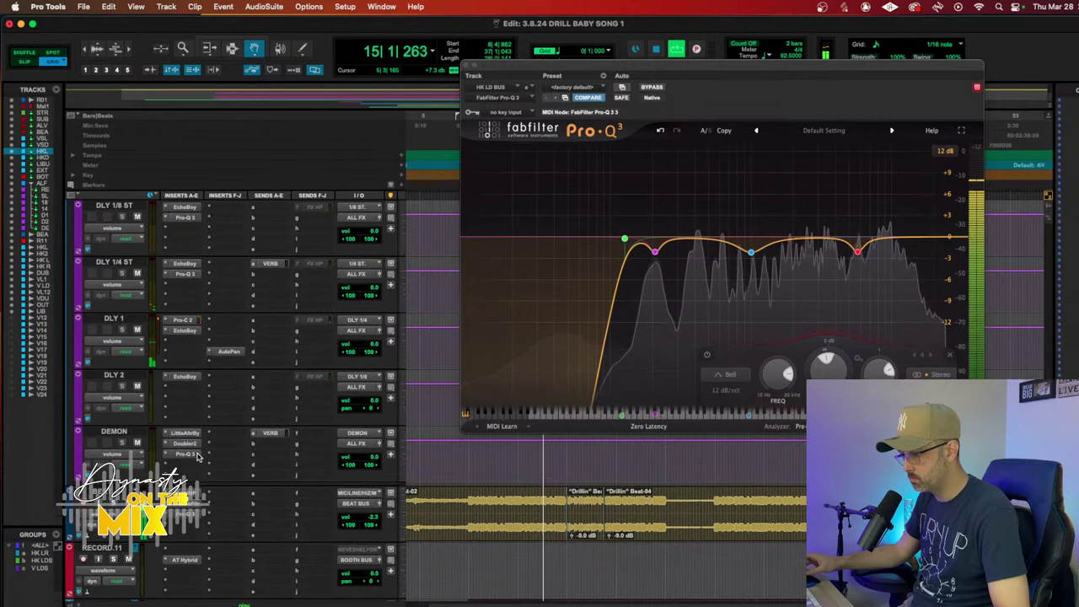
{"action": "scroll", "coordinate": [197, 455], "scroll_direction": "down", "scroll_amount": 4}
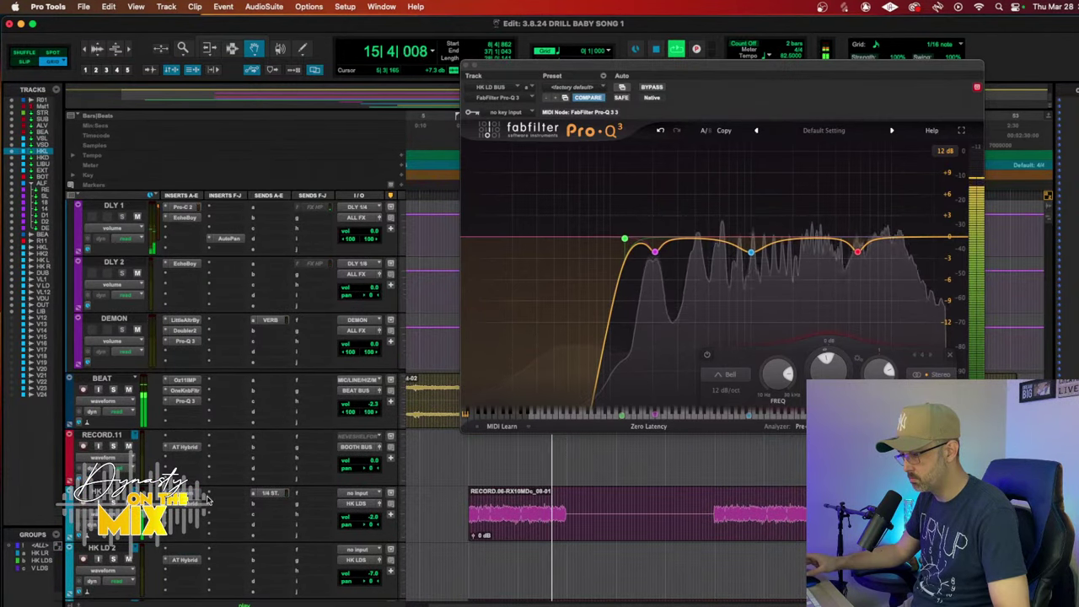
{"action": "key", "text": "space"}
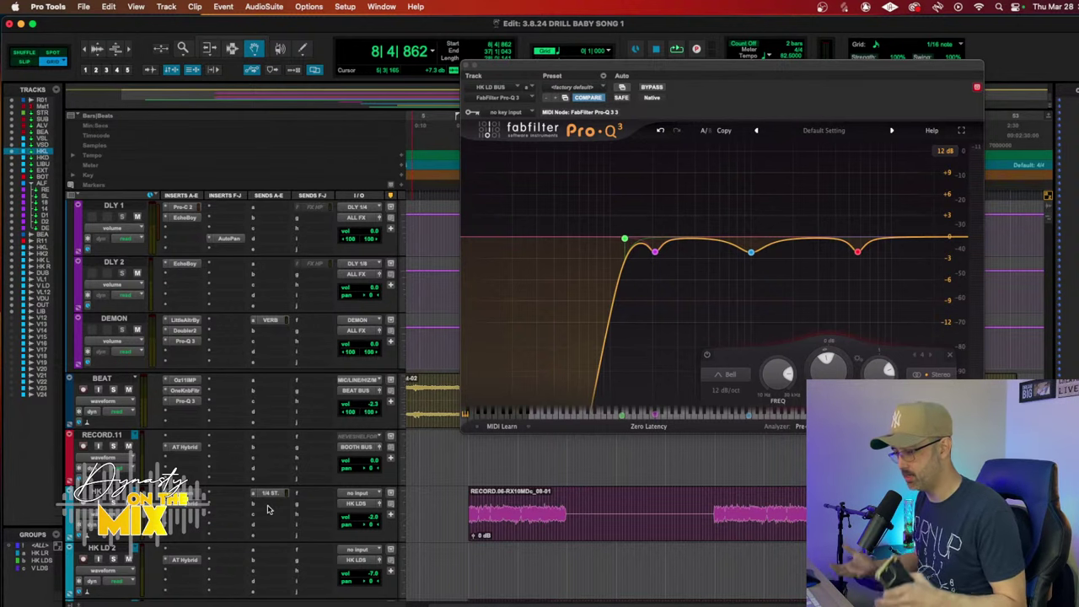
Step: Play the hook, compare bloom on HK LD bypassed and active, and set its amount to 8.6
{"action": "left_click", "coordinate": [213, 489]}
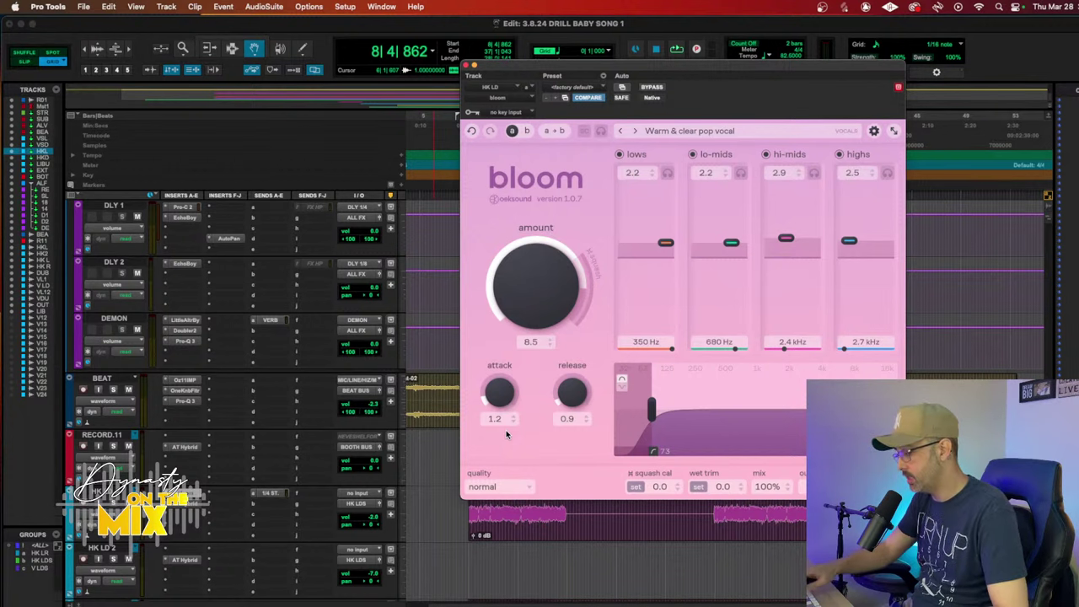
{"action": "key", "text": "space"}
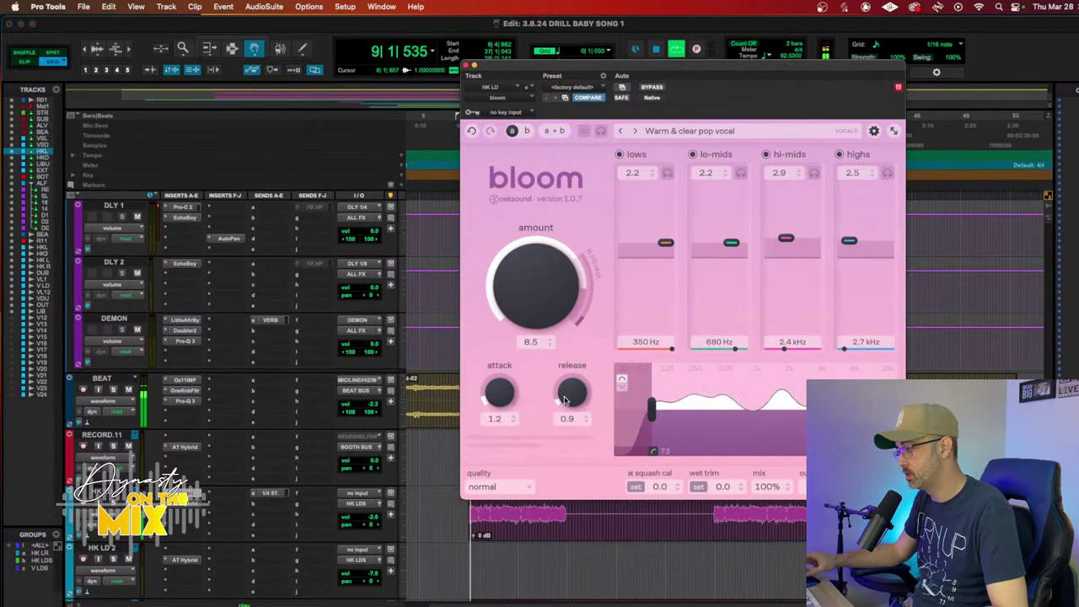
{"action": "left_click_drag", "start_coordinate": [506, 269], "coordinate": [520, 281]}
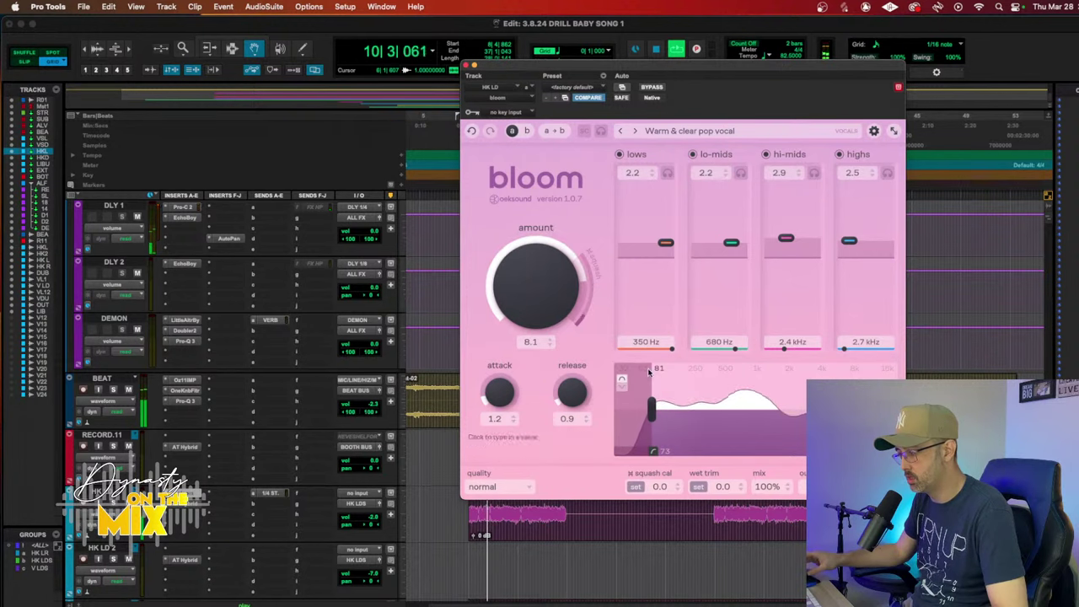
{"action": "left_click", "coordinate": [654, 88]}
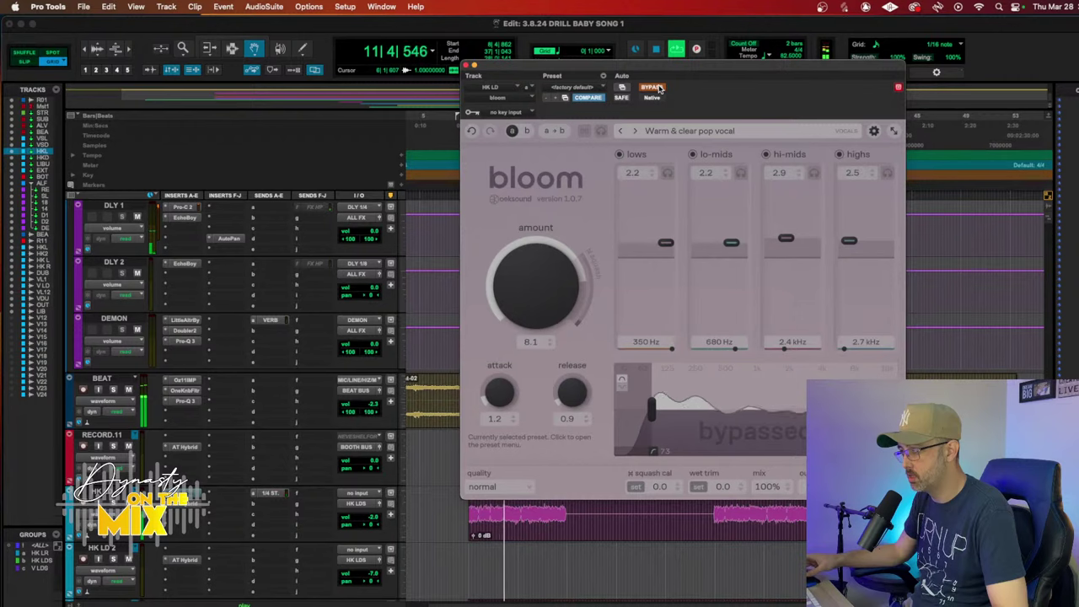
{"action": "left_click_drag", "start_coordinate": [669, 70], "coordinate": [393, 54]}
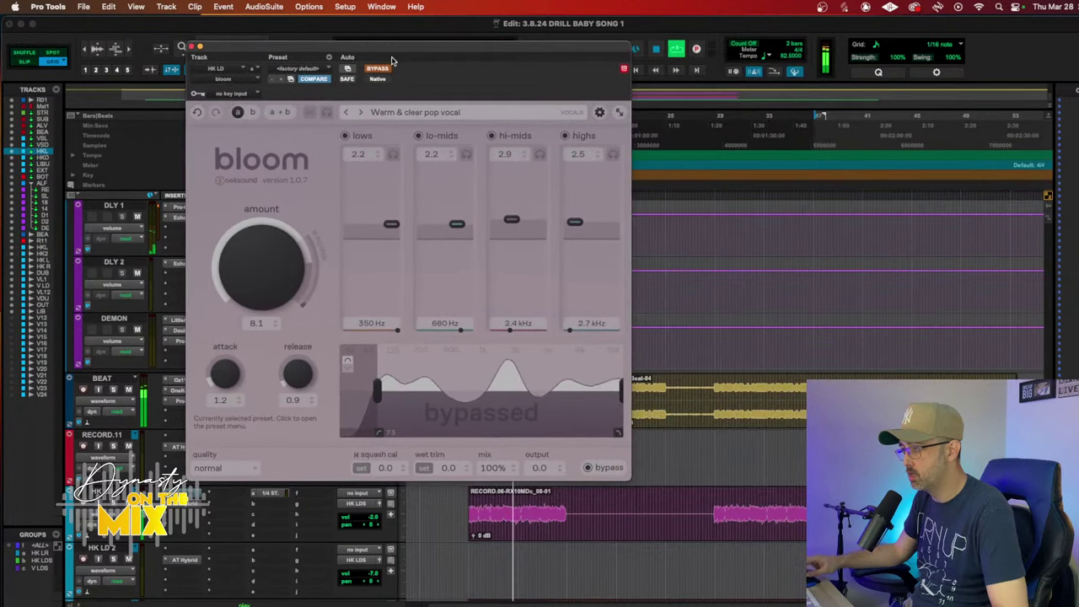
{"action": "left_click", "coordinate": [377, 67]}
{"action": "left_click_drag", "start_coordinate": [258, 262], "coordinate": [252, 252]}
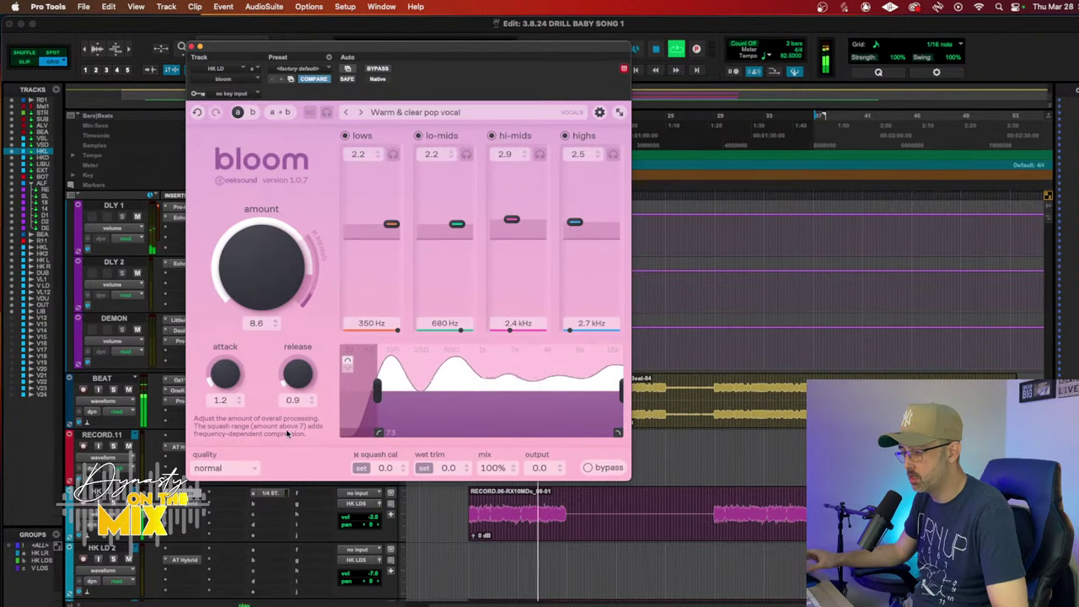
Step: Lower the HK LD track's volume to -3.8 dB and close the bloom window
{"action": "left_click_drag", "start_coordinate": [352, 516], "coordinate": [355, 519]}
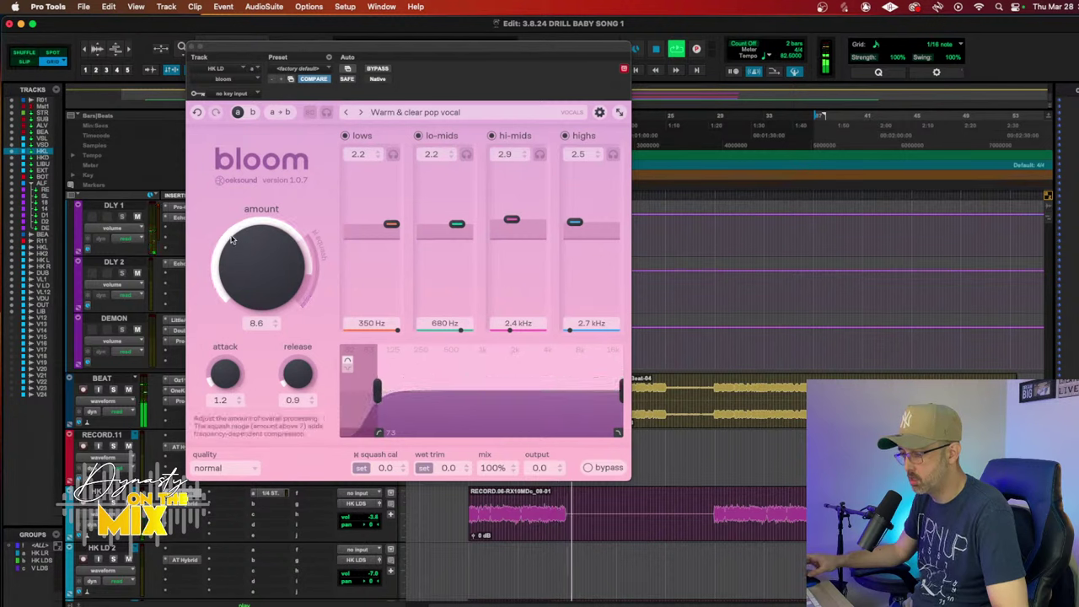
{"action": "left_click", "coordinate": [193, 46]}
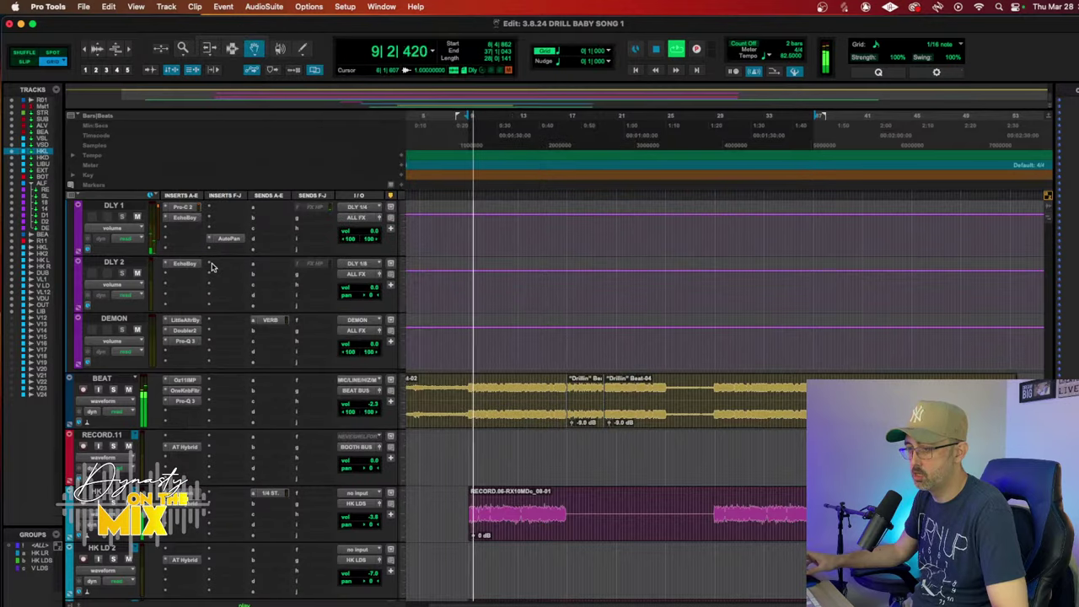
Step: Open the Crystalline reverb insert on the REVERB track
{"action": "scroll", "coordinate": [193, 333], "scroll_direction": "up", "scroll_amount": 8}
{"action": "left_click", "coordinate": [193, 334]}
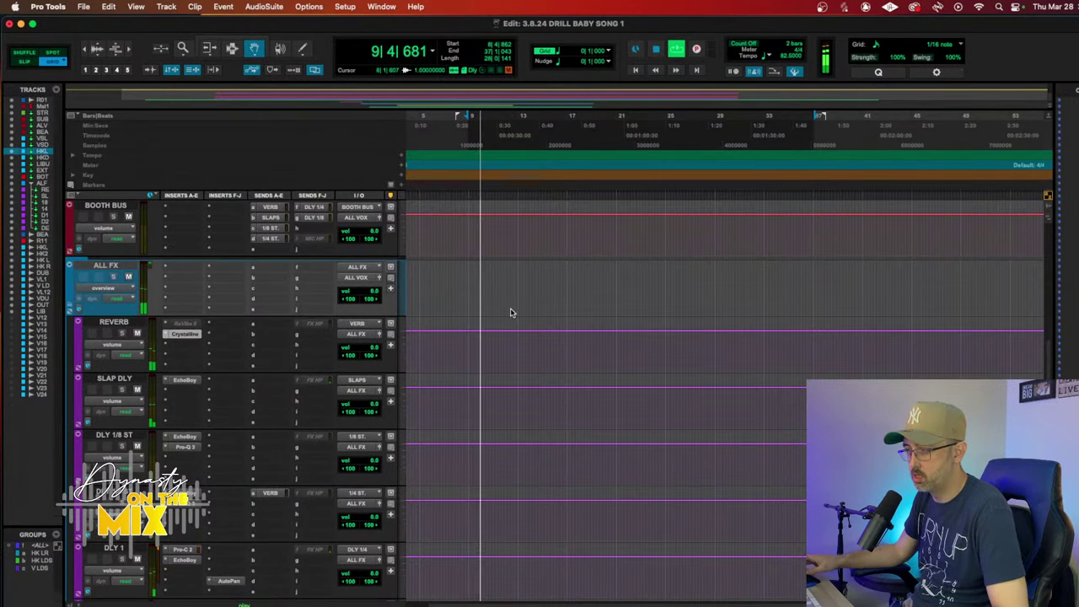
Step: Narrow Crystalline's damping in the lows and highs and shorten the reverb end to 13/16
{"action": "mouse_move", "coordinate": [626, 169]}
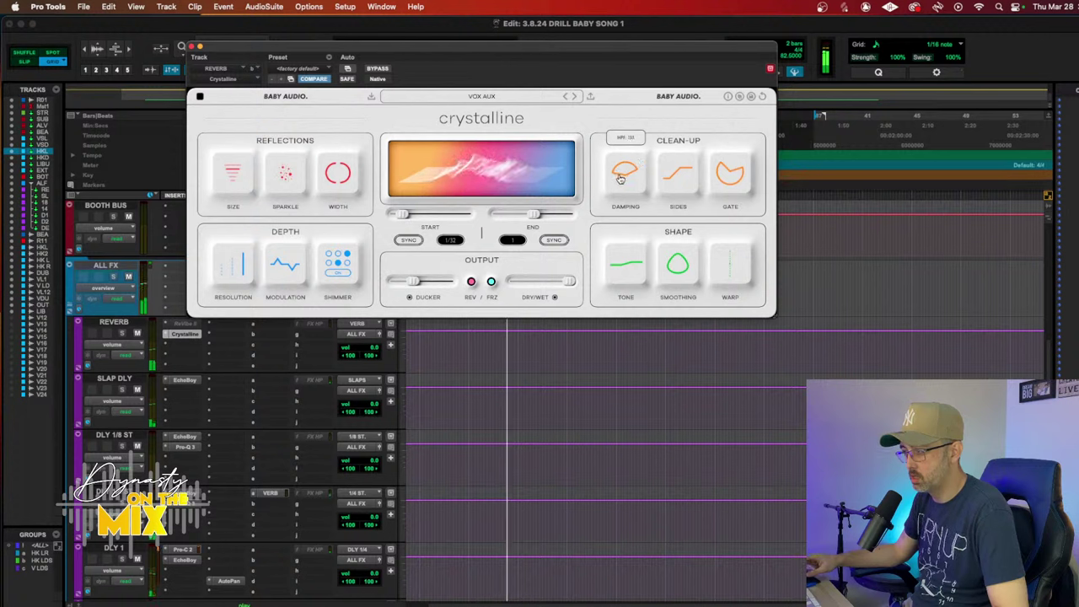
{"action": "left_click_drag", "start_coordinate": [621, 177], "coordinate": [635, 172]}
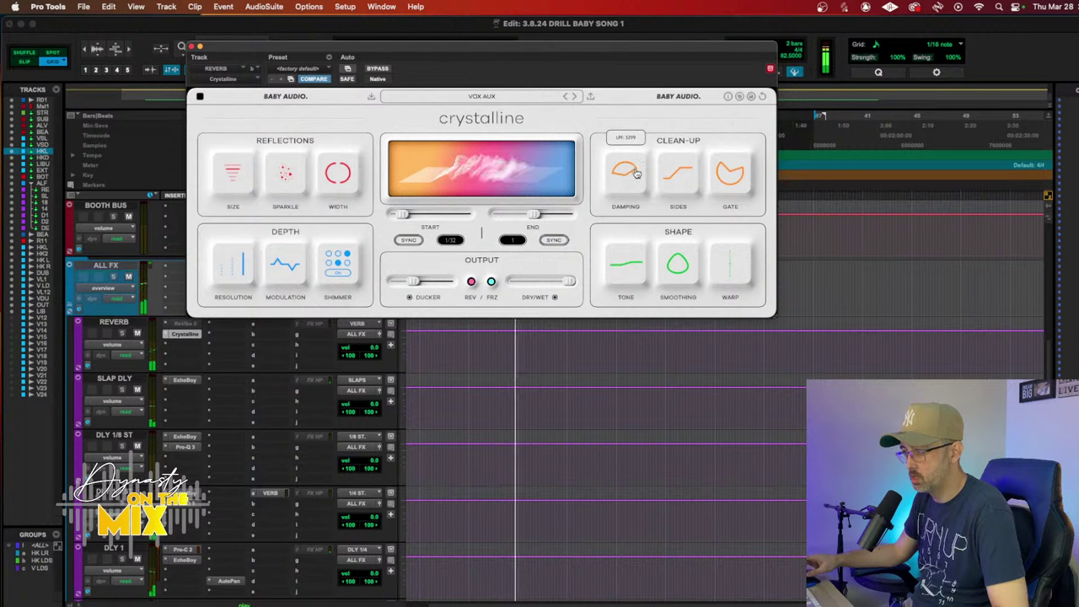
{"action": "left_click_drag", "start_coordinate": [533, 217], "coordinate": [526, 216]}
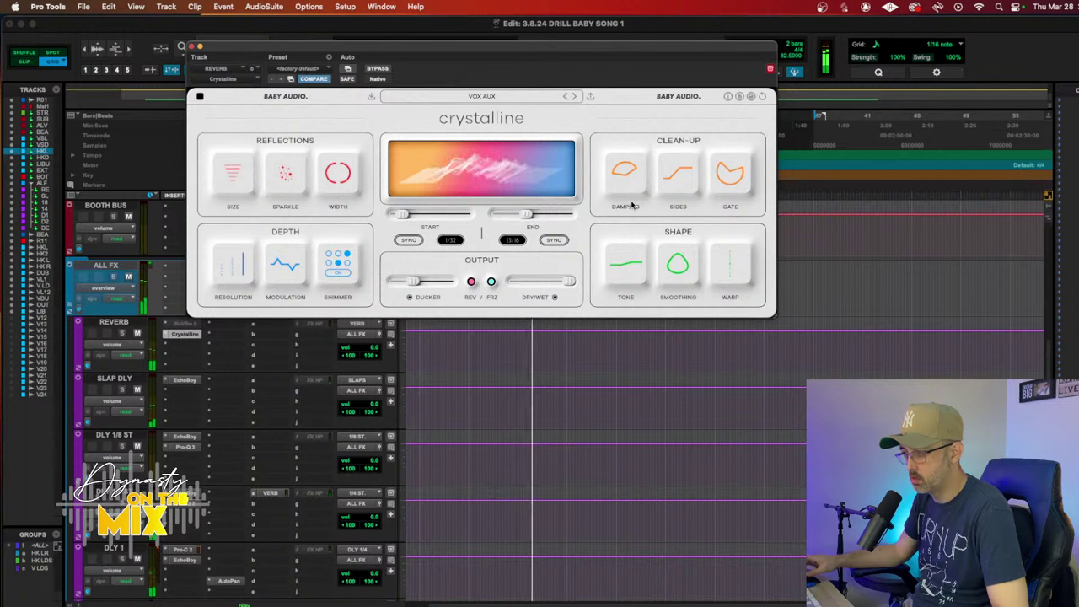
Step: Adjust Crystalline's gate and darken the reverb tone by lowering its highs
{"action": "mouse_move", "coordinate": [735, 178]}
{"action": "mouse_move", "coordinate": [716, 182]}
{"action": "left_mouse_down"}
{"action": "mouse_move", "coordinate": [716, 197]}
{"action": "mouse_move", "coordinate": [736, 179]}
{"action": "mouse_move", "coordinate": [742, 185]}
{"action": "mouse_move", "coordinate": [725, 175]}
{"action": "left_mouse_up"}
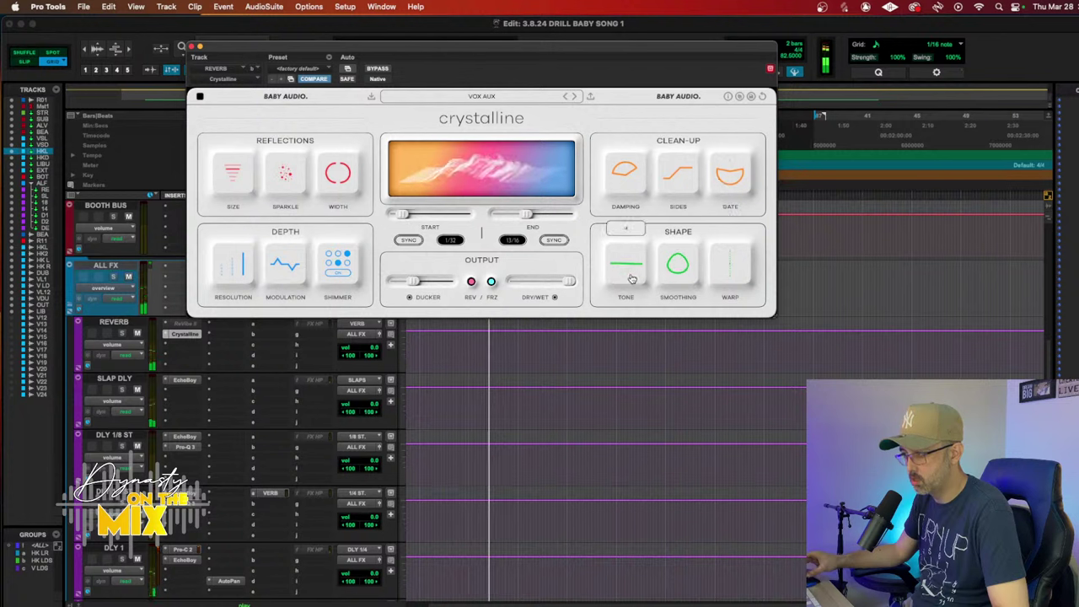
{"action": "mouse_move", "coordinate": [632, 279]}
{"action": "left_mouse_down"}
{"action": "mouse_move", "coordinate": [629, 304]}
{"action": "mouse_move", "coordinate": [638, 264]}
{"action": "left_mouse_up"}
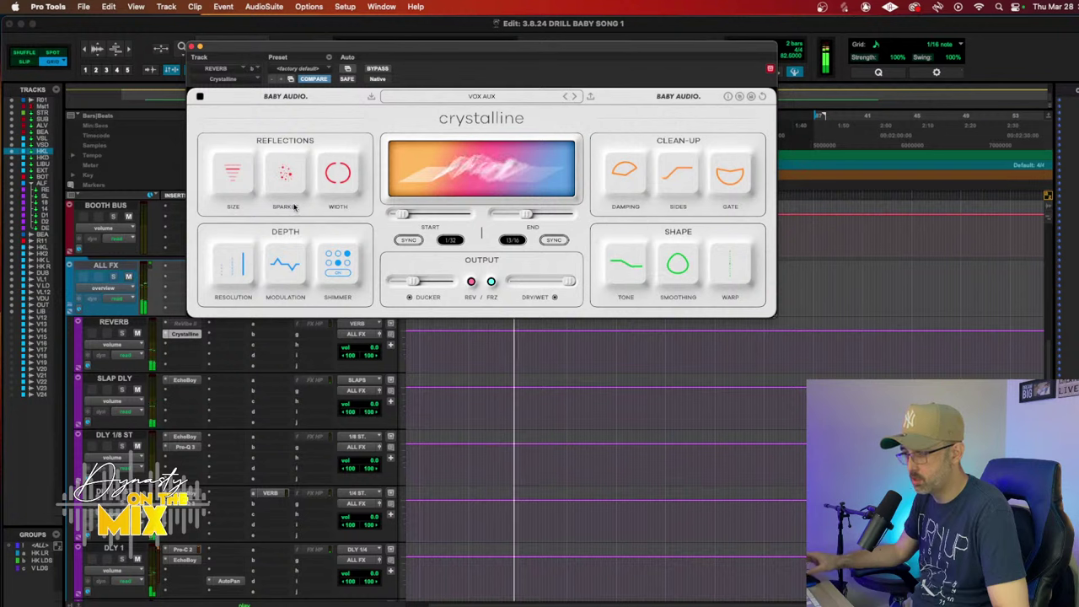
Step: Switch the HK LD BUS send to VERB to pre-fader, mute the bus and play the hook to audition the reverb alone
{"action": "scroll", "coordinate": [219, 363], "scroll_direction": "up", "scroll_amount": 5}
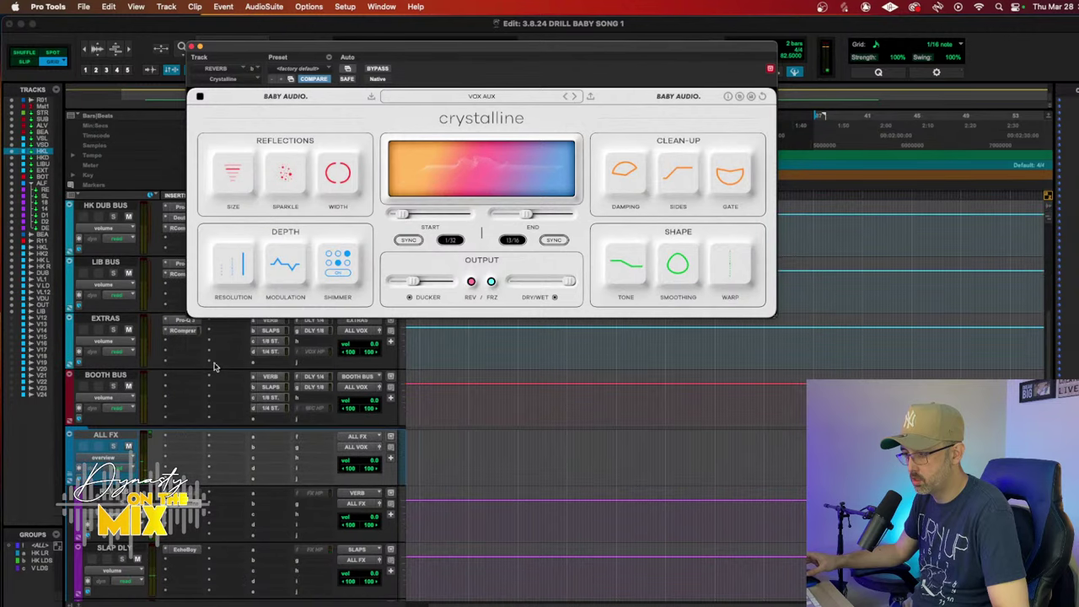
{"action": "key", "text": "semicolon"}
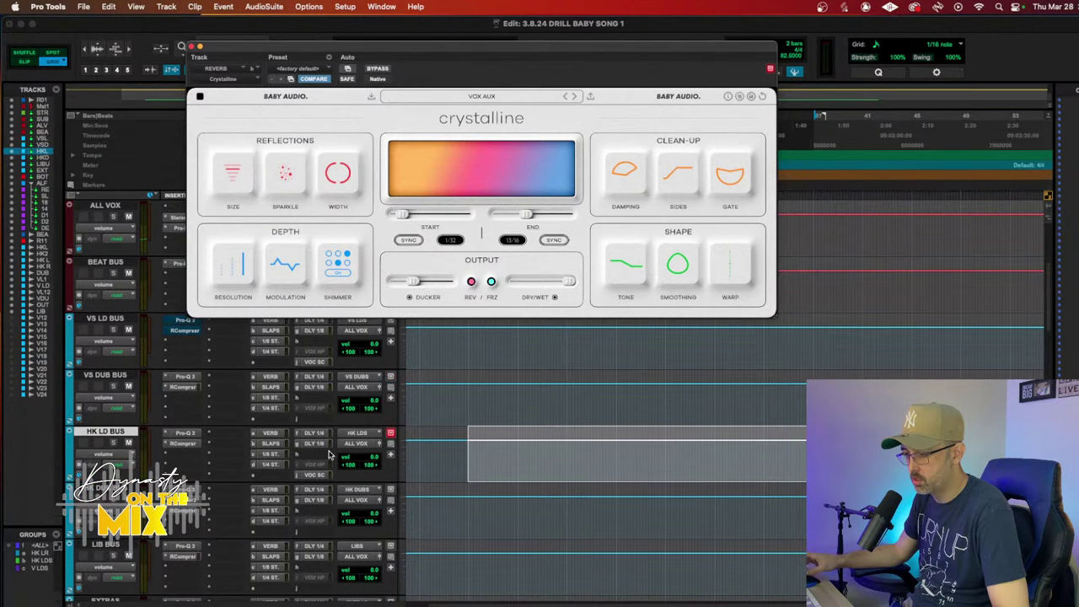
{"action": "left_click", "coordinate": [268, 432]}
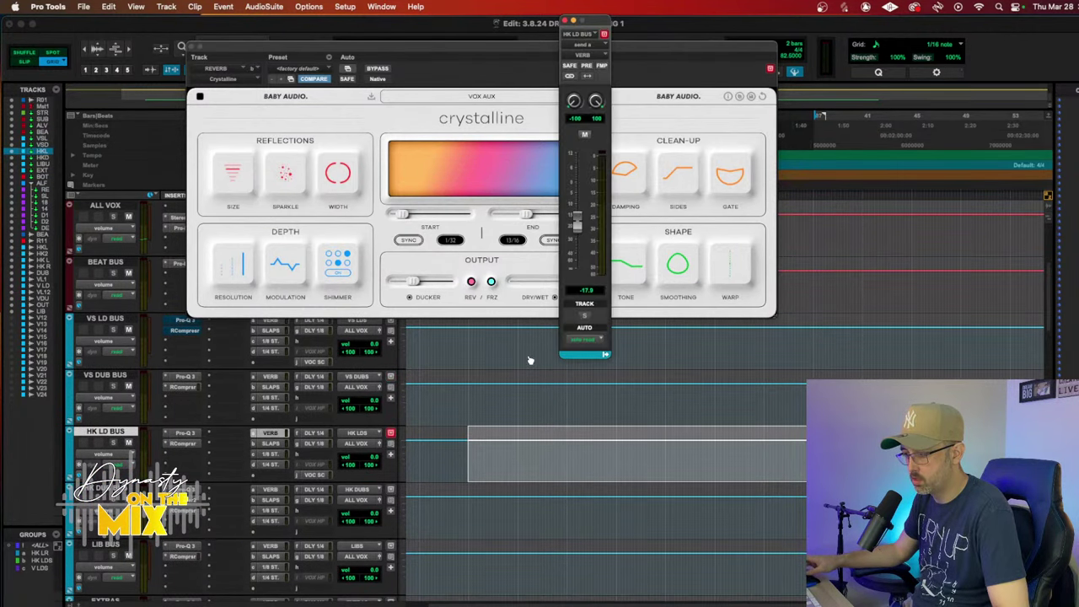
{"action": "left_click", "coordinate": [587, 65]}
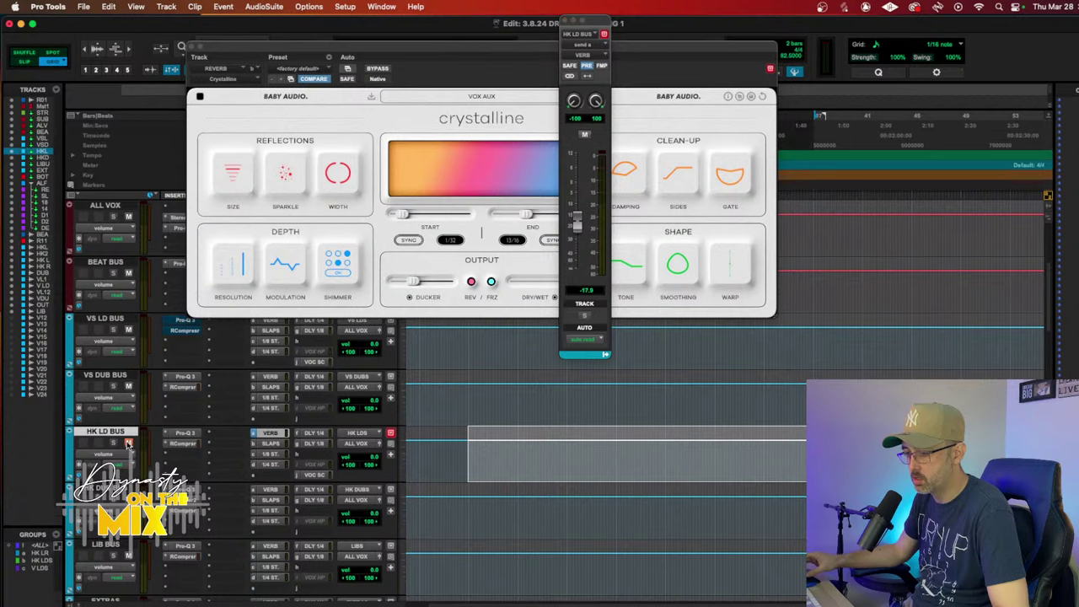
{"action": "key", "text": "space"}
Step: Set Crystalline's reverb start to 1/64 and reshape its low and high damping
{"action": "scroll", "coordinate": [169, 447], "scroll_direction": "down", "scroll_amount": 6}
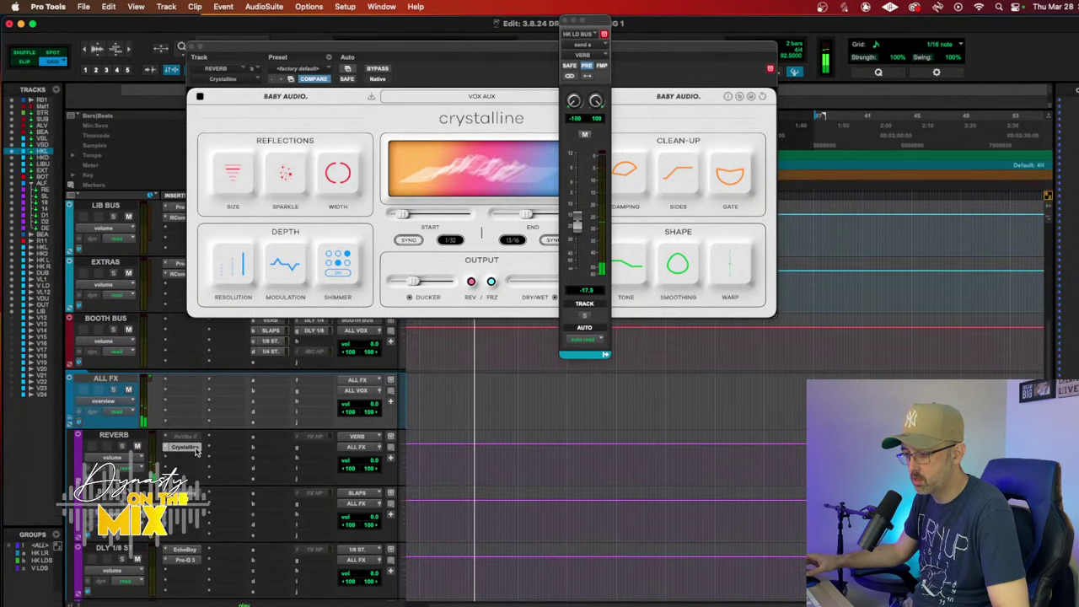
{"action": "left_click_drag", "start_coordinate": [403, 215], "coordinate": [397, 216]}
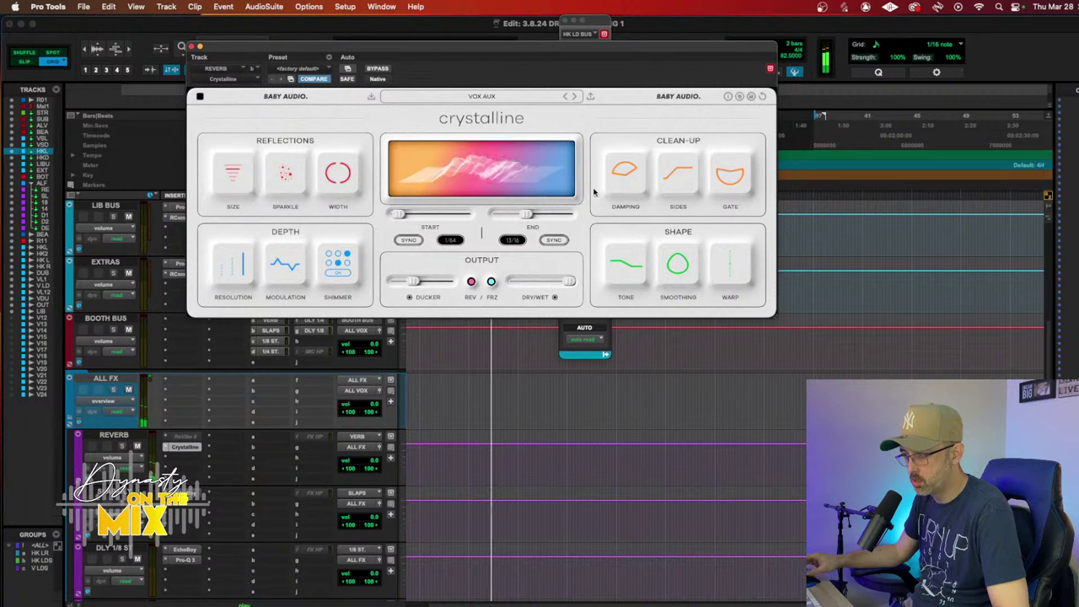
{"action": "mouse_move", "coordinate": [628, 173]}
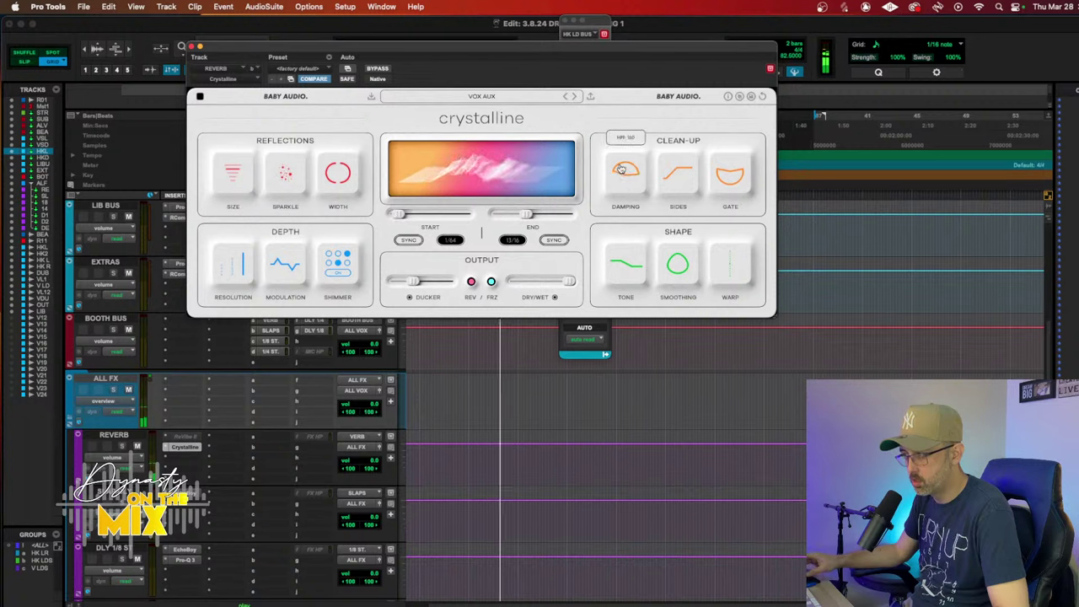
{"action": "left_click_drag", "start_coordinate": [621, 169], "coordinate": [637, 184]}
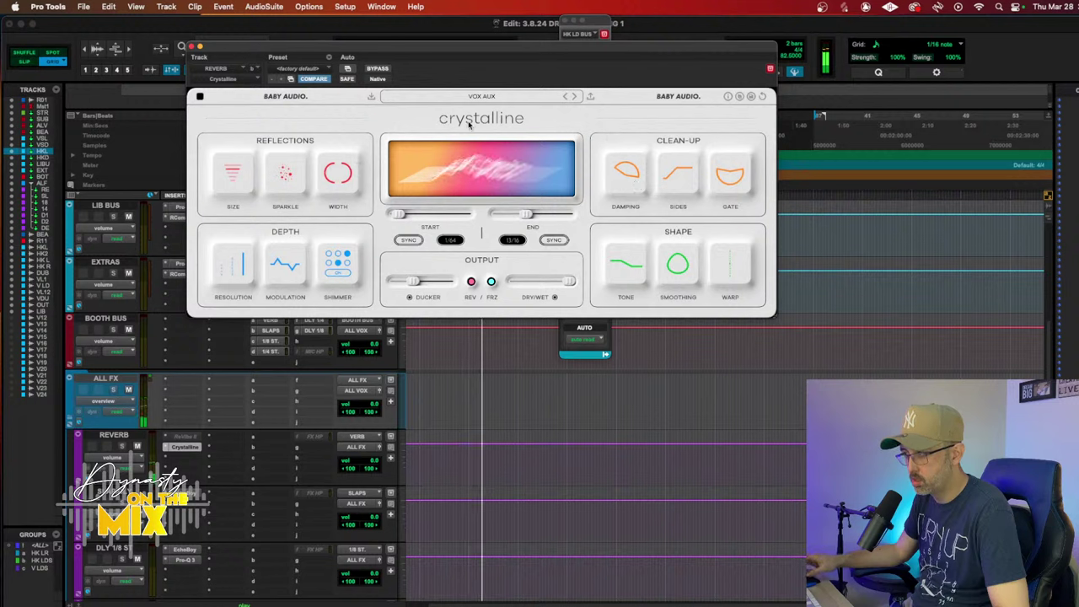
{"action": "left_click_drag", "start_coordinate": [399, 216], "coordinate": [399, 217]}
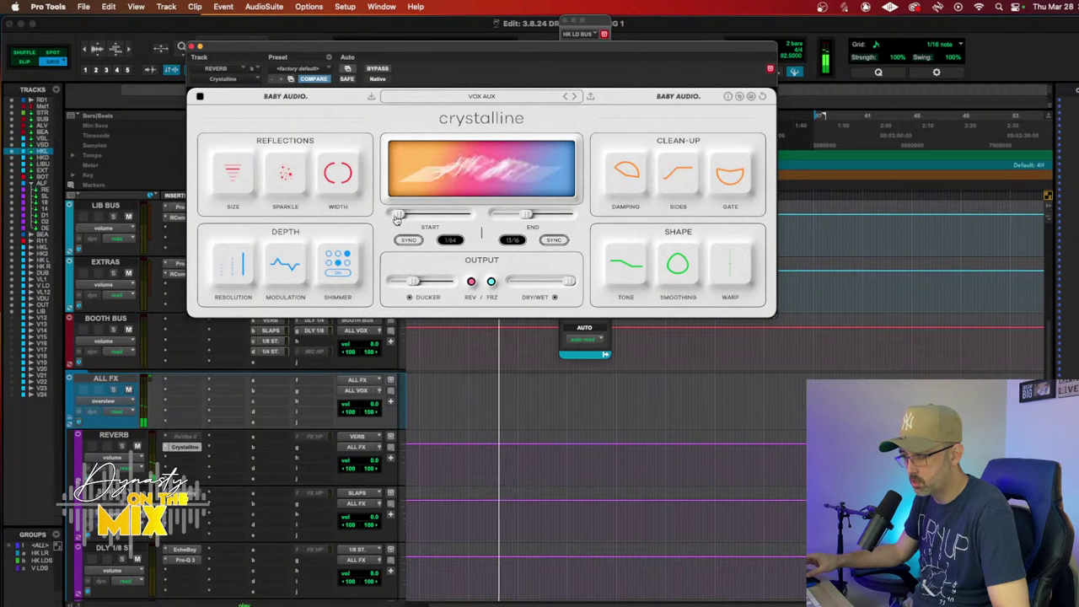
Step: Lower Crystalline's ducker and fine-tune its tone and damping during playback
{"action": "left_click_drag", "start_coordinate": [413, 282], "coordinate": [414, 286]}
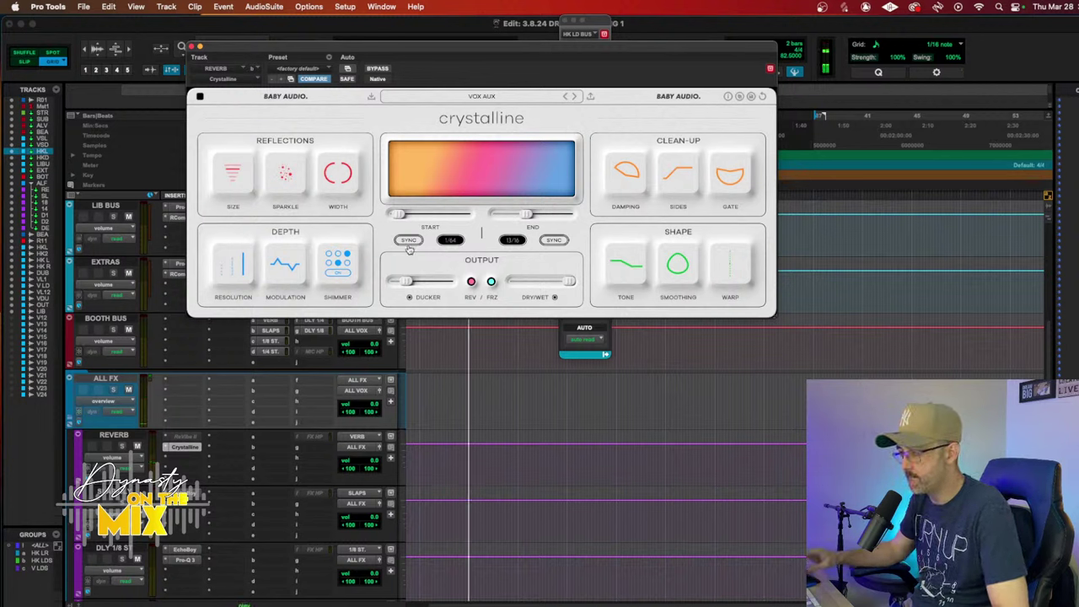
{"action": "mouse_move", "coordinate": [626, 263]}
{"action": "left_mouse_down"}
{"action": "mouse_move", "coordinate": [647, 221]}
{"action": "mouse_move", "coordinate": [627, 301]}
{"action": "mouse_move", "coordinate": [636, 279]}
{"action": "left_mouse_up"}
{"action": "mouse_move", "coordinate": [737, 173]}
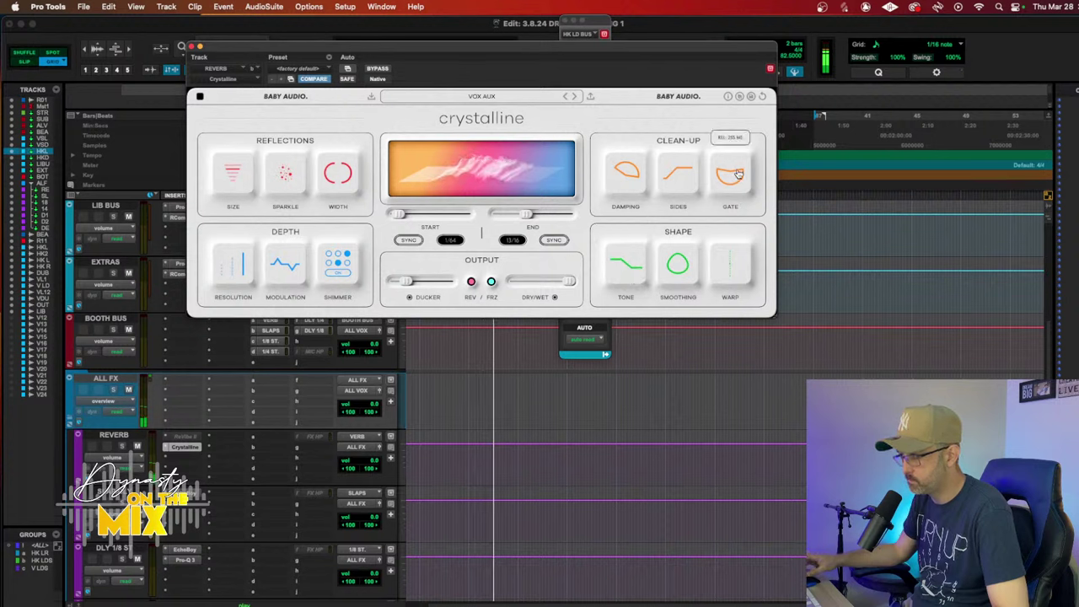
{"action": "mouse_move", "coordinate": [637, 184]}
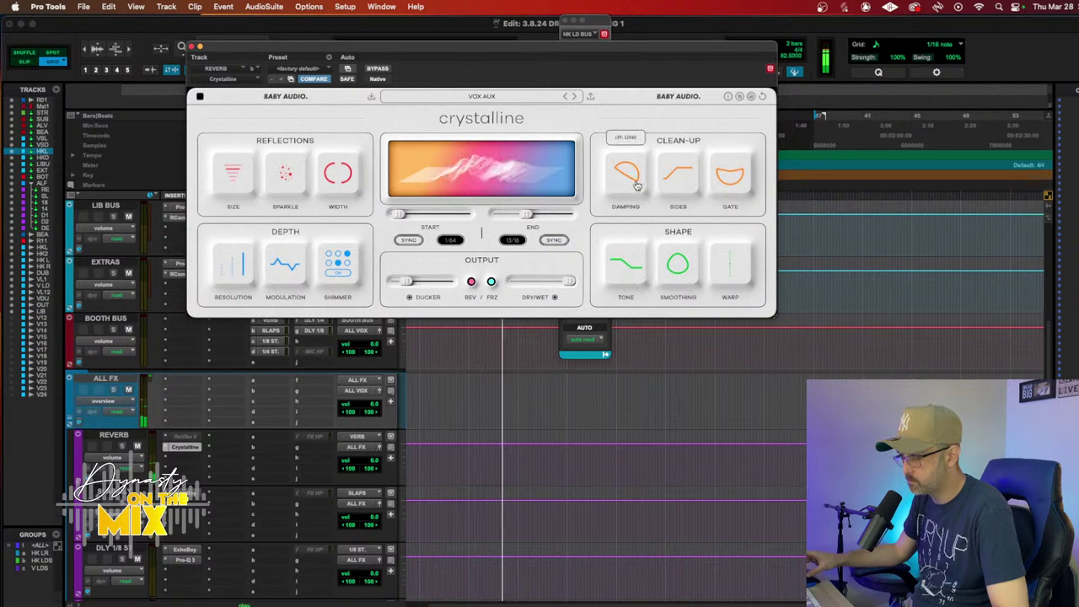
{"action": "left_click_drag", "start_coordinate": [637, 184], "coordinate": [623, 175]}
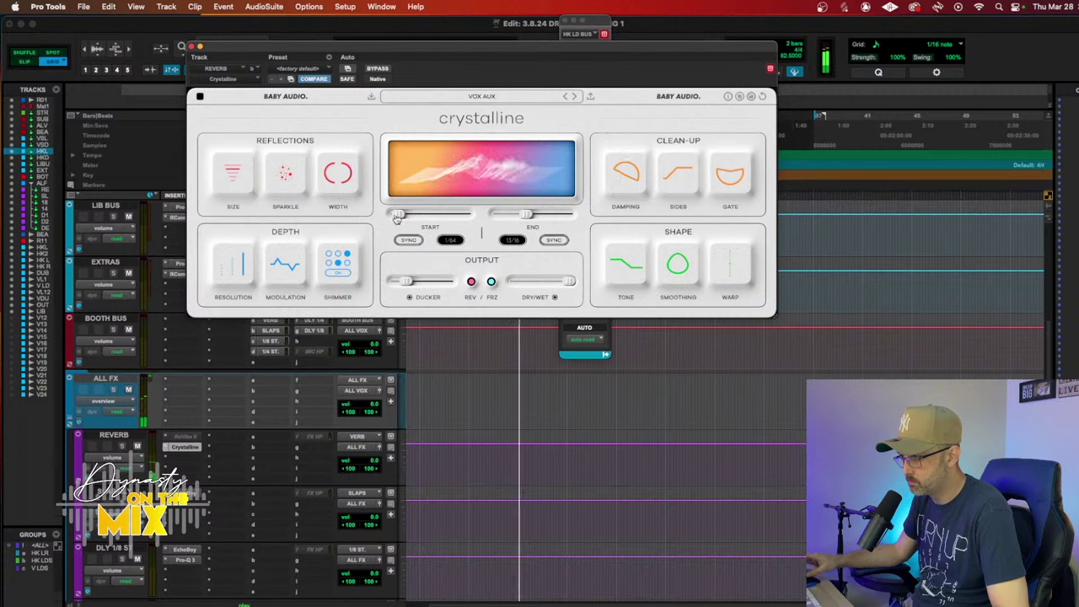
Step: Load the VOXTHROW MIX preset in Crystalline and shorten the reverb end to 7/8
{"action": "left_click", "coordinate": [532, 103]}
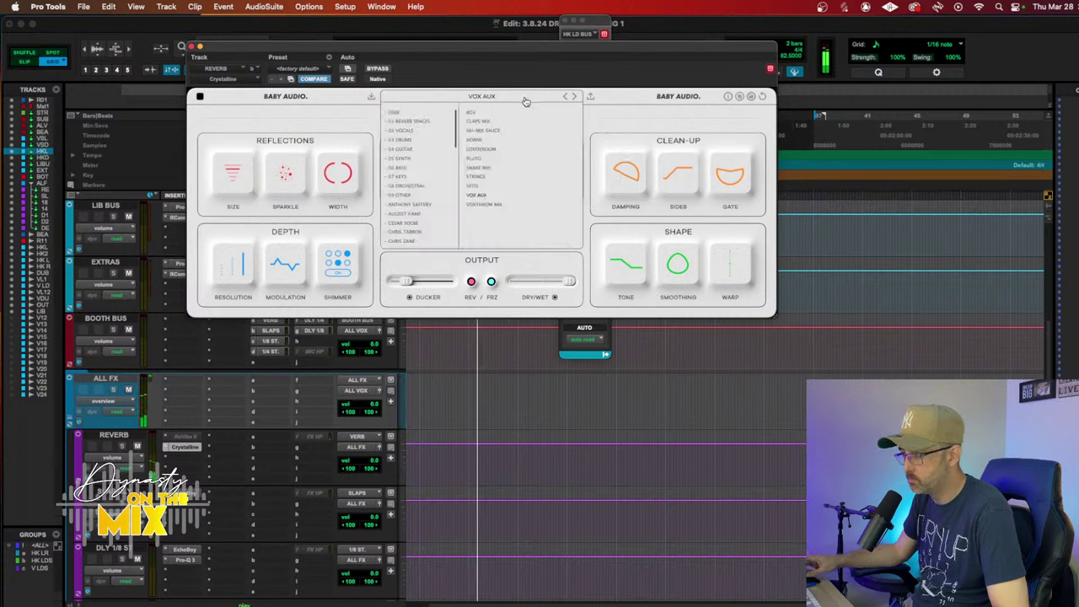
{"action": "left_click", "coordinate": [484, 204]}
{"action": "left_click", "coordinate": [621, 108]}
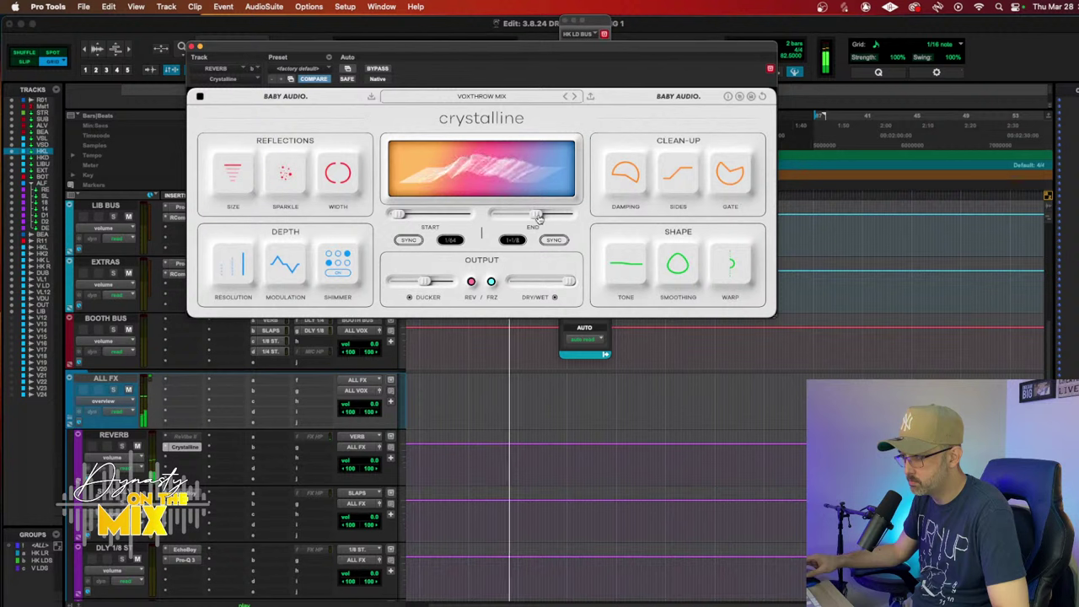
{"action": "left_click_drag", "start_coordinate": [538, 218], "coordinate": [534, 216]}
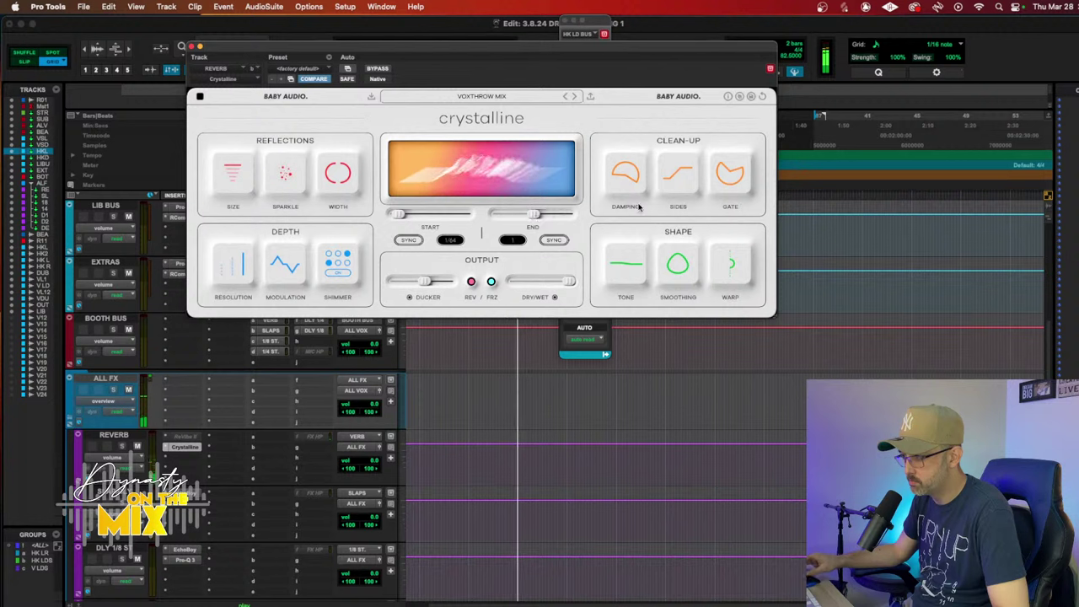
{"action": "left_click_drag", "start_coordinate": [534, 217], "coordinate": [530, 217]}
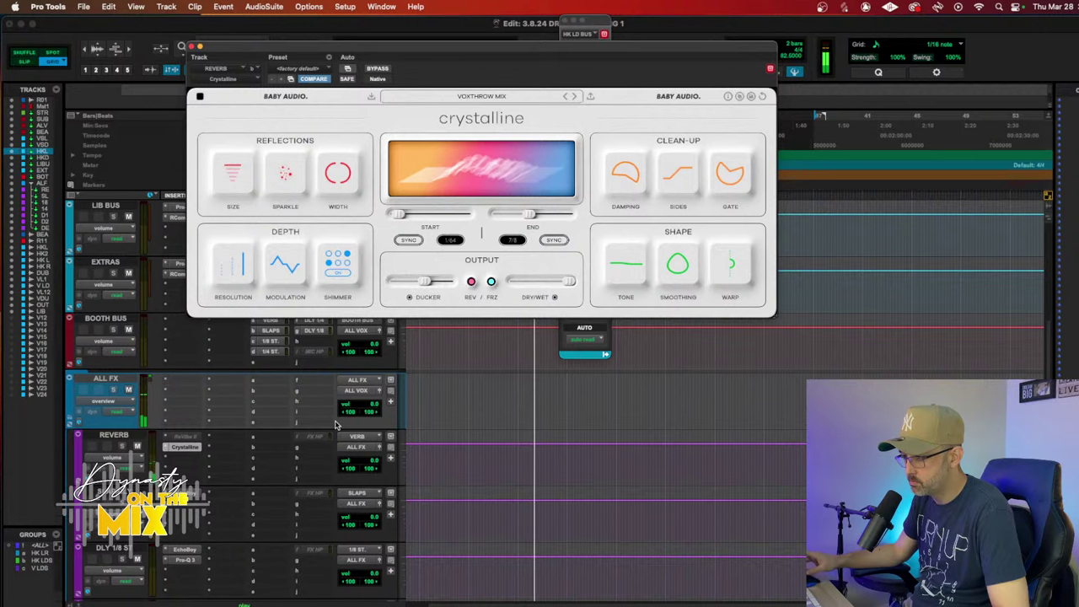
Step: Mute the BEAT track, then open up Crystalline's damping and shorten the reverb end to 11/16
{"action": "scroll", "coordinate": [244, 456], "scroll_direction": "down", "scroll_amount": 10}
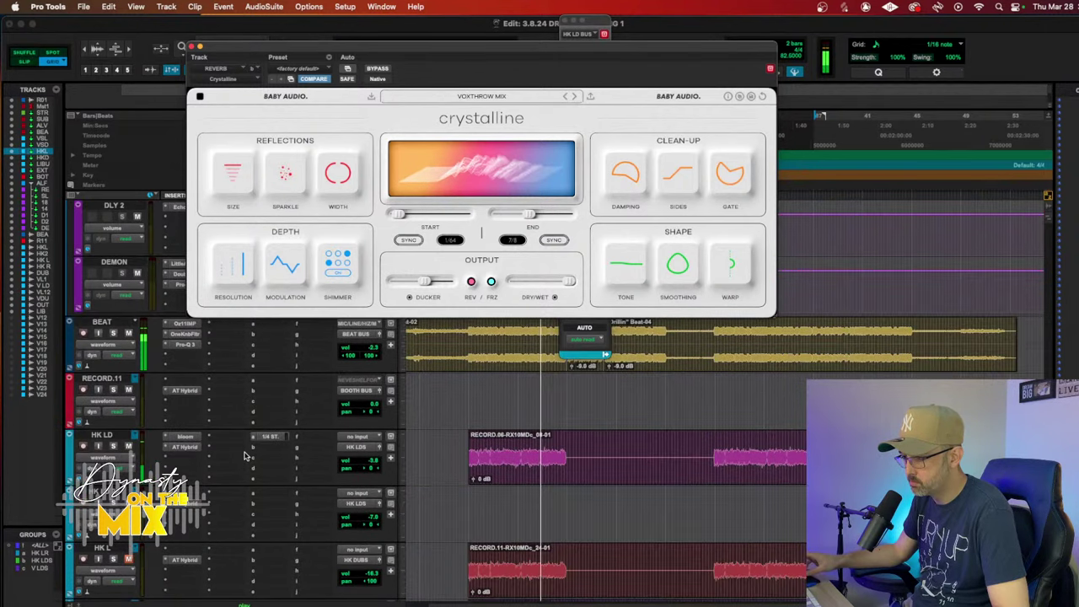
{"action": "left_click", "coordinate": [128, 333]}
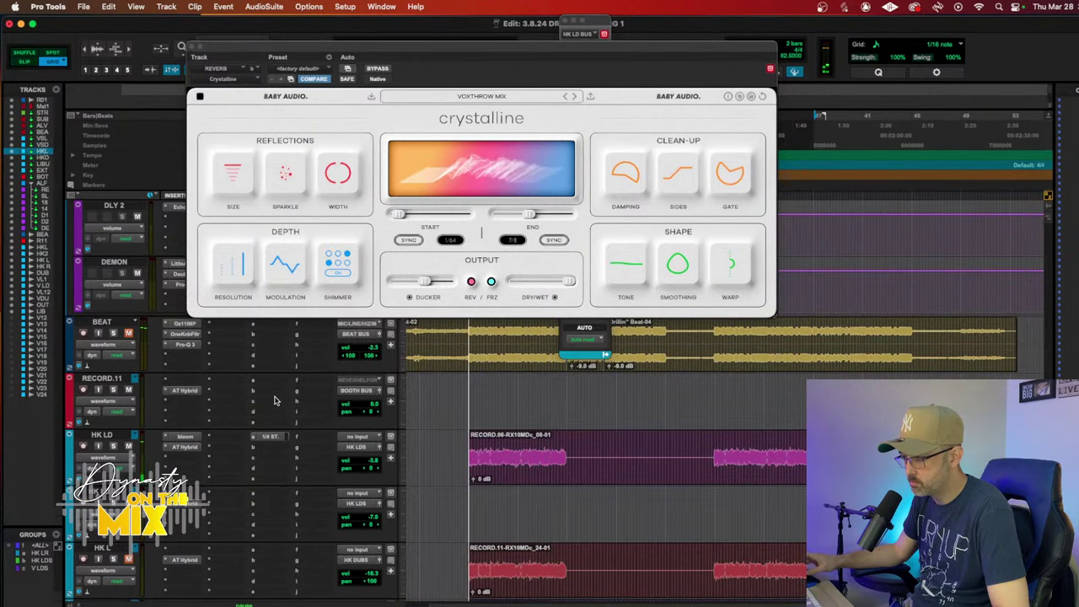
{"action": "mouse_move", "coordinate": [648, 183]}
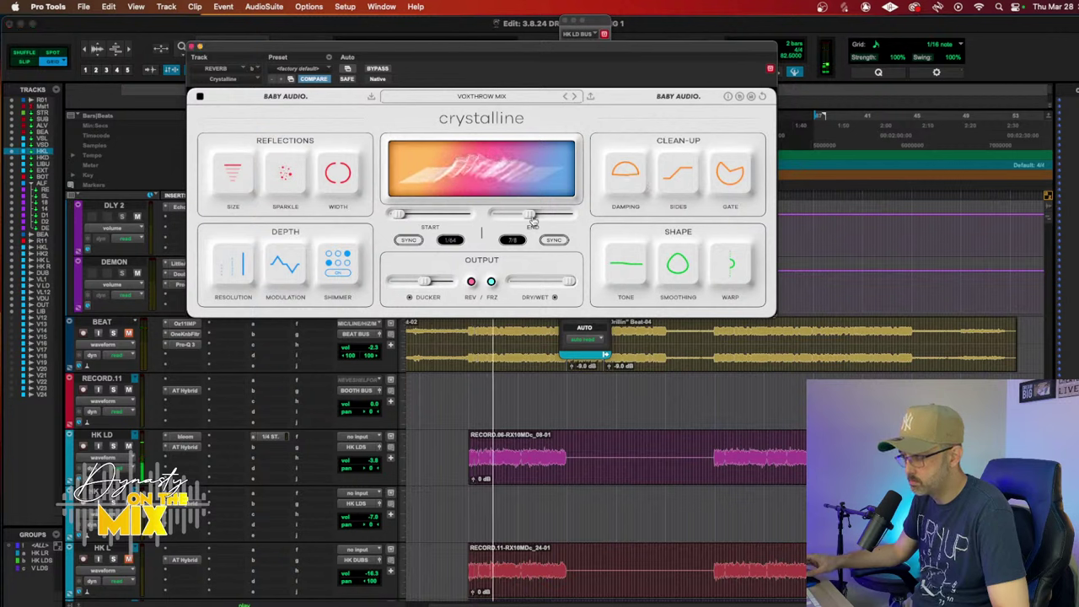
{"action": "left_click_drag", "start_coordinate": [532, 217], "coordinate": [525, 219]}
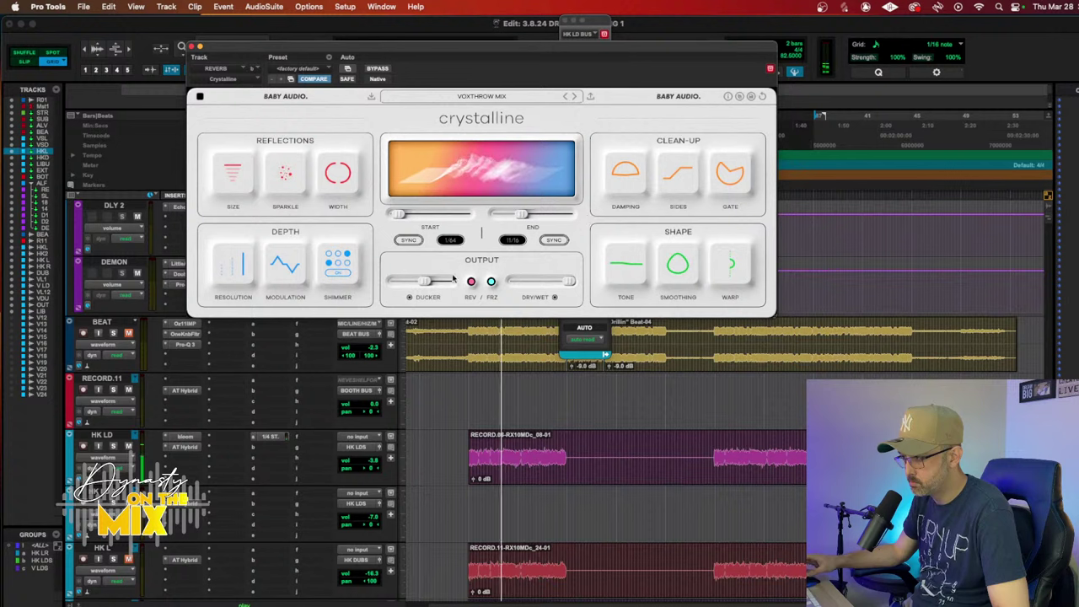
Step: Lower Crystalline's ducker amount and raise the sparkle of its reflections
{"action": "left_click_drag", "start_coordinate": [424, 282], "coordinate": [406, 283]}
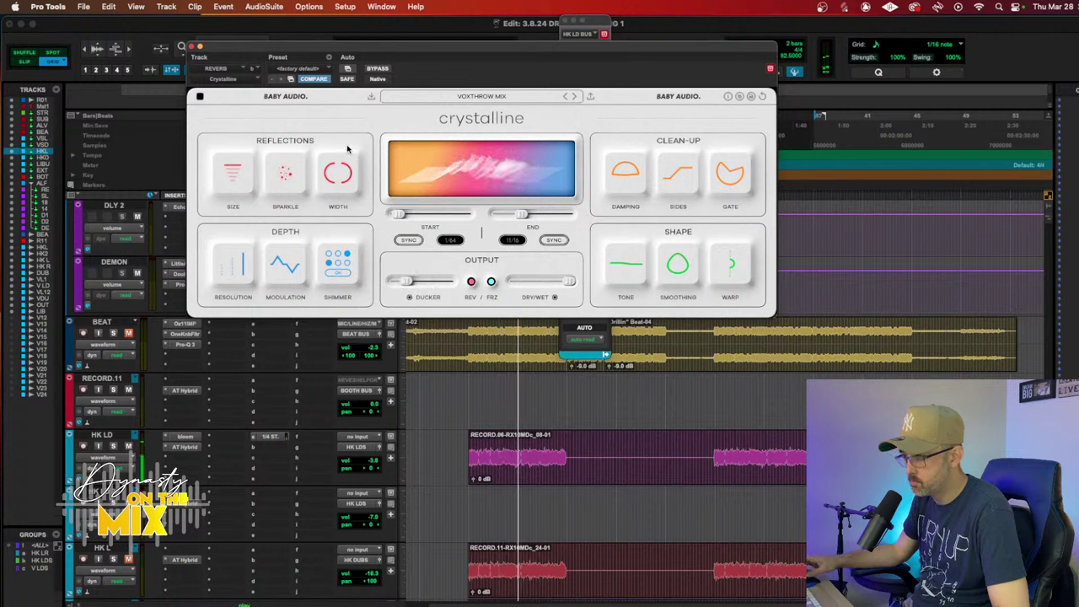
{"action": "left_click_drag", "start_coordinate": [290, 172], "coordinate": [304, 145]}
Step: Restart the hook from its beginning and set the HK LD BUS reverb send level to about -19.8 dB
{"action": "scroll", "coordinate": [169, 451], "scroll_direction": "down", "scroll_amount": 10}
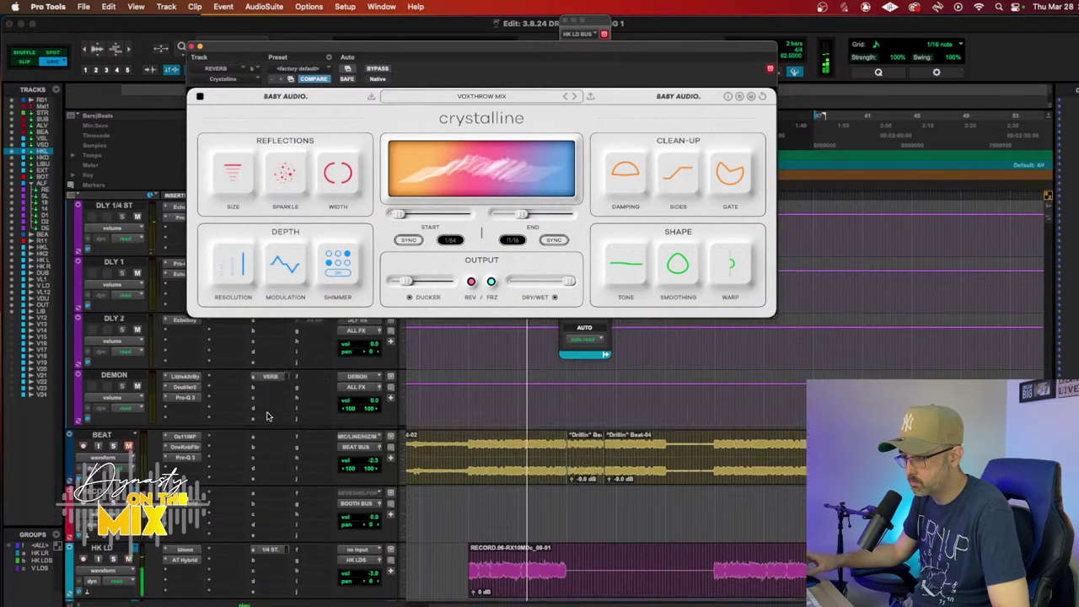
{"action": "scroll", "coordinate": [169, 451], "scroll_direction": "down", "scroll_amount": 5}
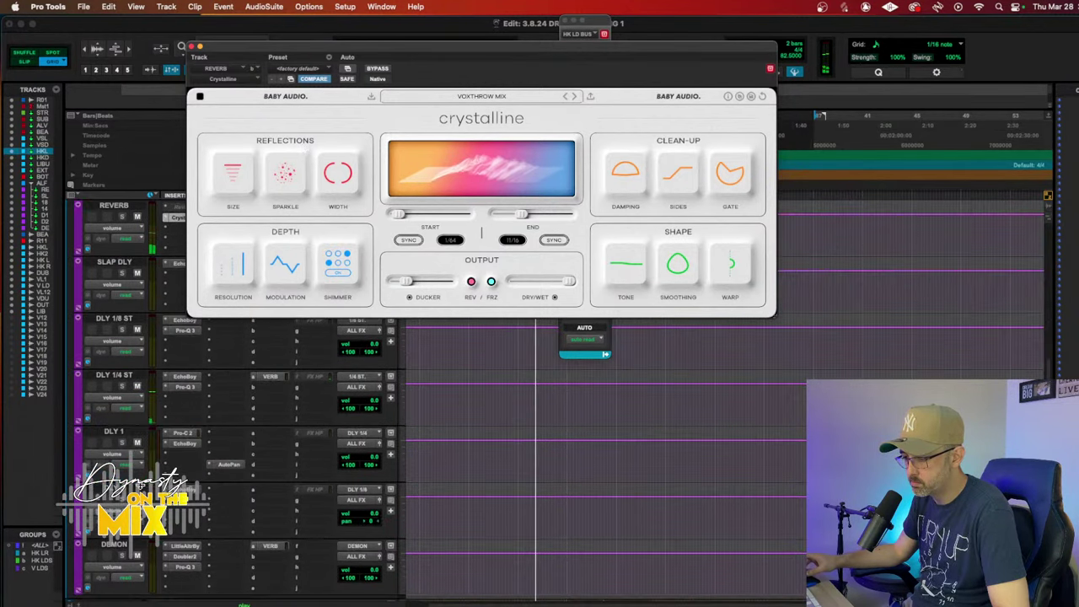
{"action": "scroll", "coordinate": [169, 421], "scroll_direction": "up", "scroll_amount": 15}
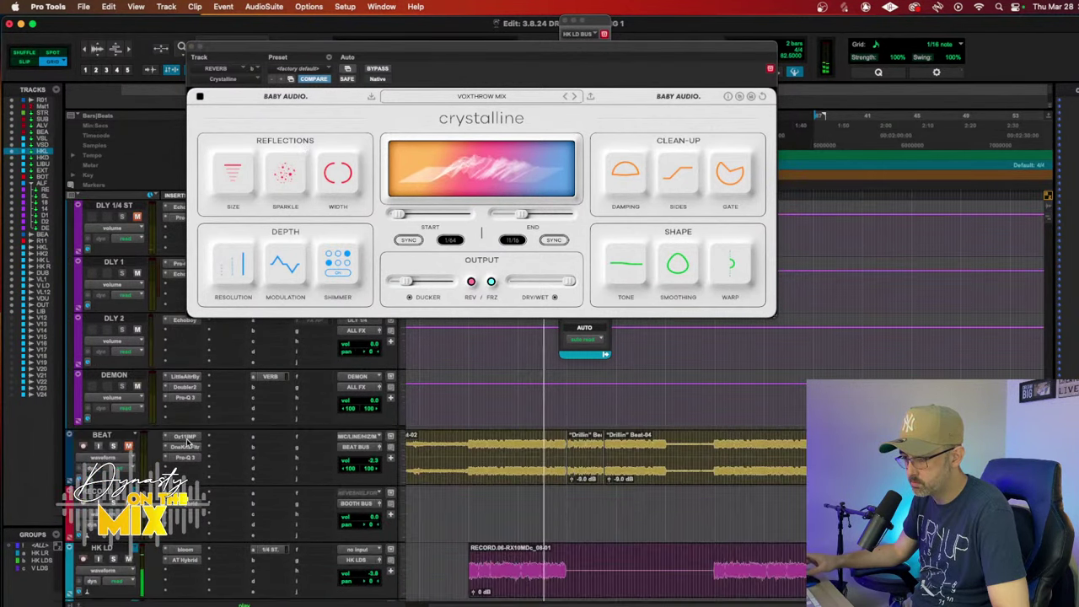
{"action": "scroll", "coordinate": [168, 430], "scroll_direction": "down", "scroll_amount": 10}
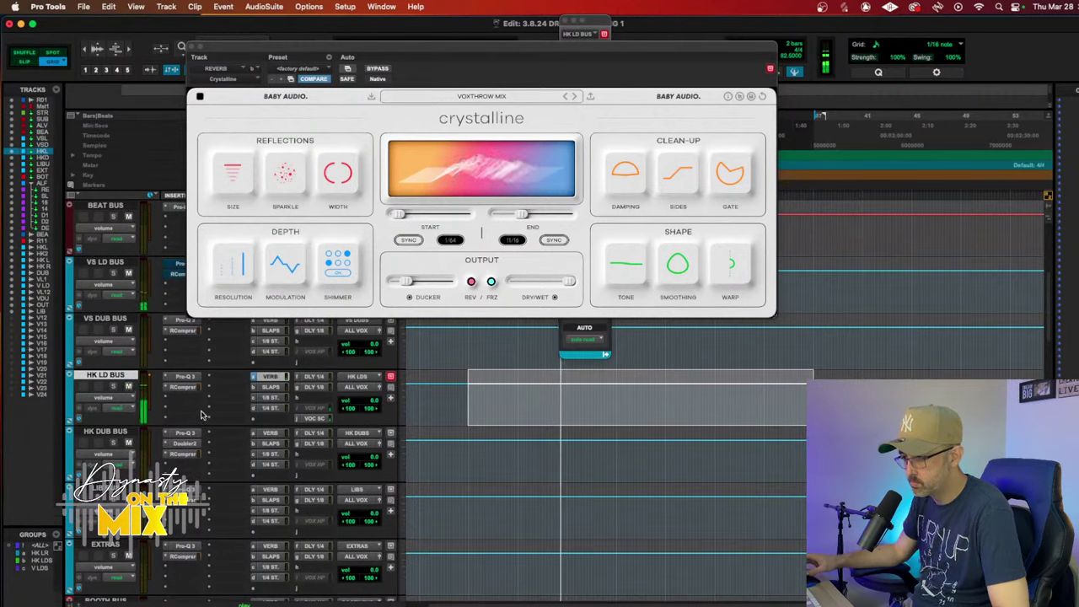
{"action": "key", "text": "space"}
{"action": "key", "text": "space"}
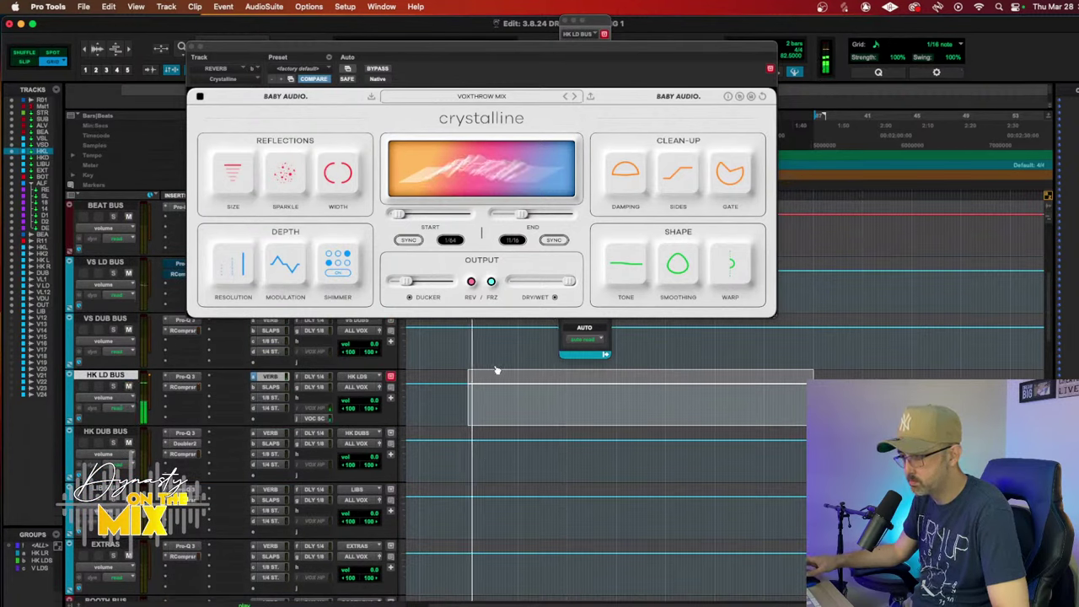
{"action": "left_click", "coordinate": [565, 323]}
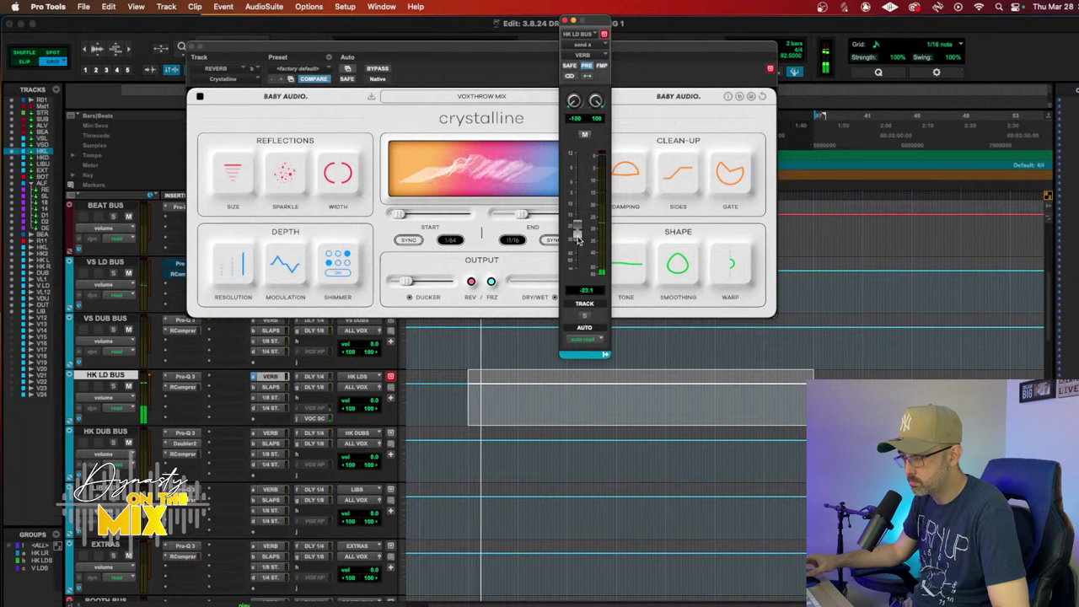
{"action": "left_click_drag", "start_coordinate": [578, 242], "coordinate": [578, 236]}
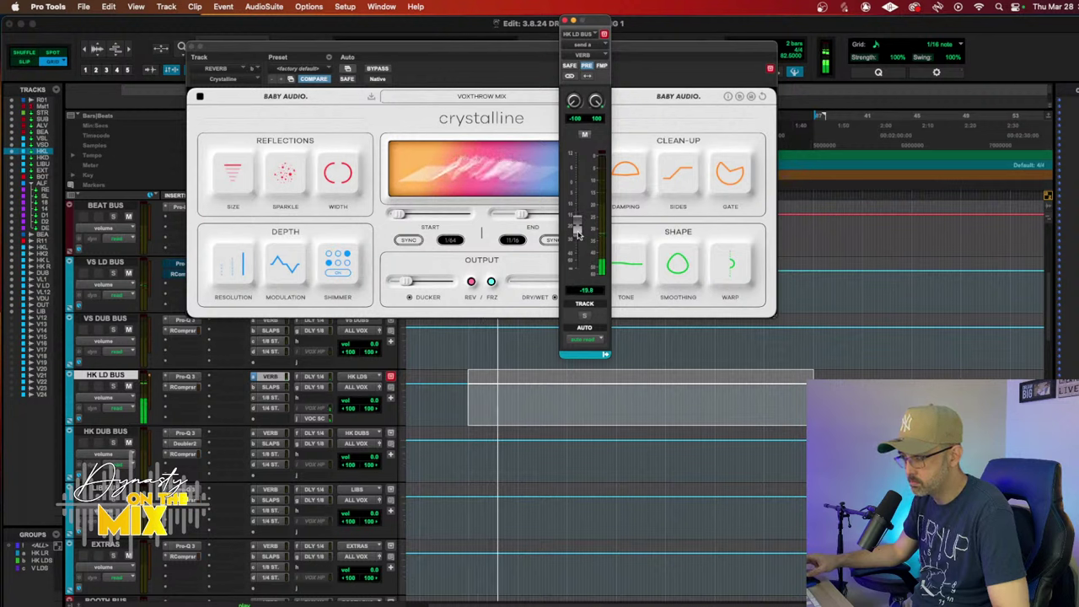
Step: Raise Crystalline's ducker amount slightly, then make the Crystalline insert on the REVERB track inactive
{"action": "left_click", "coordinate": [410, 283]}
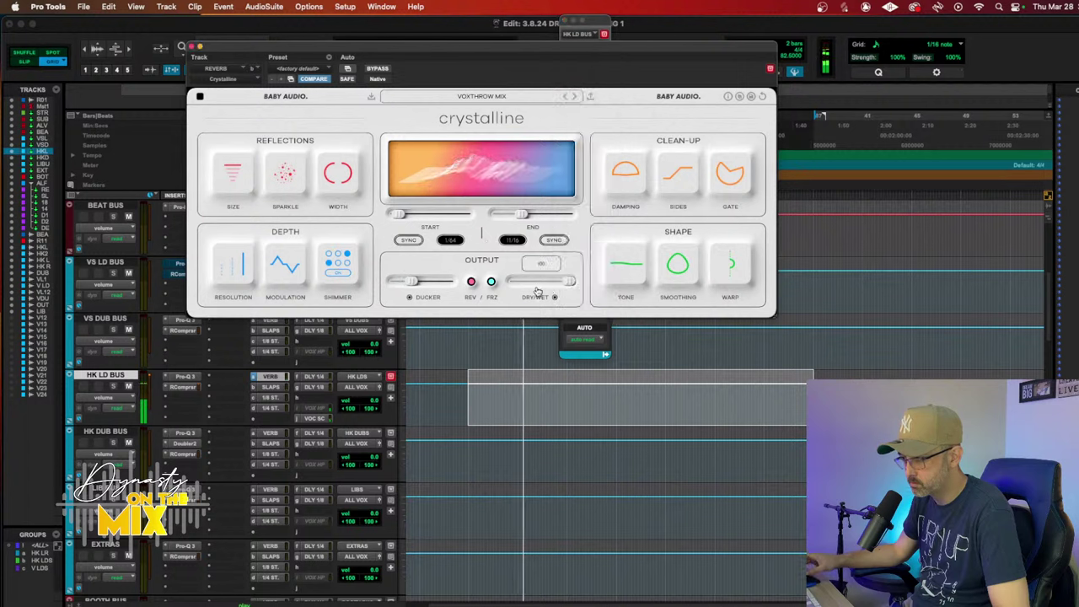
{"action": "left_click", "coordinate": [593, 328]}
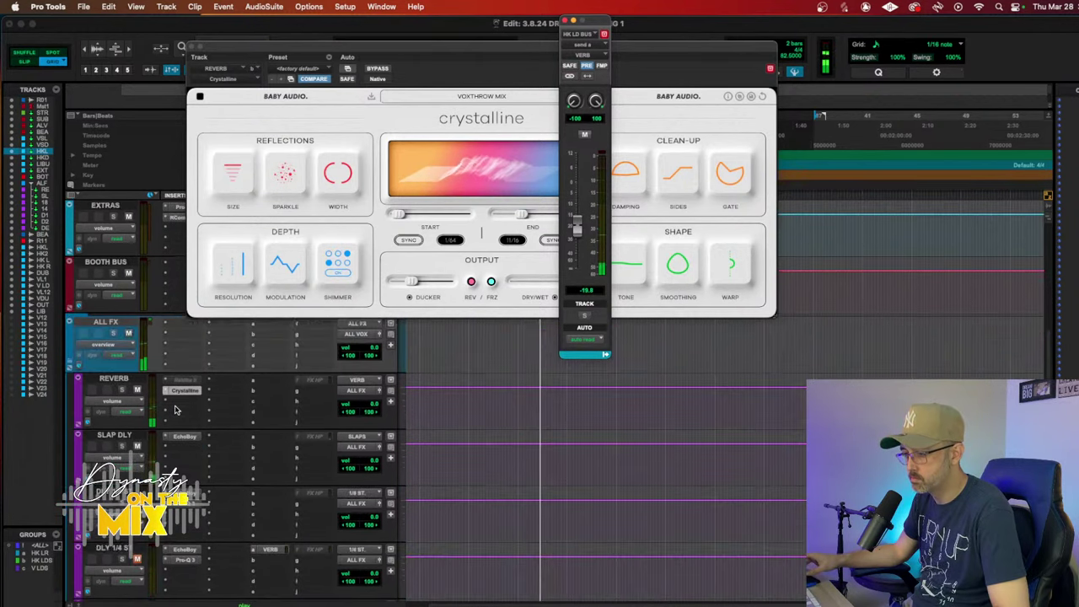
{"action": "scroll", "coordinate": [178, 364], "scroll_direction": "down", "scroll_amount": 7}
{"action": "left_click", "coordinate": [185, 336], "text": "ctrl+super"}
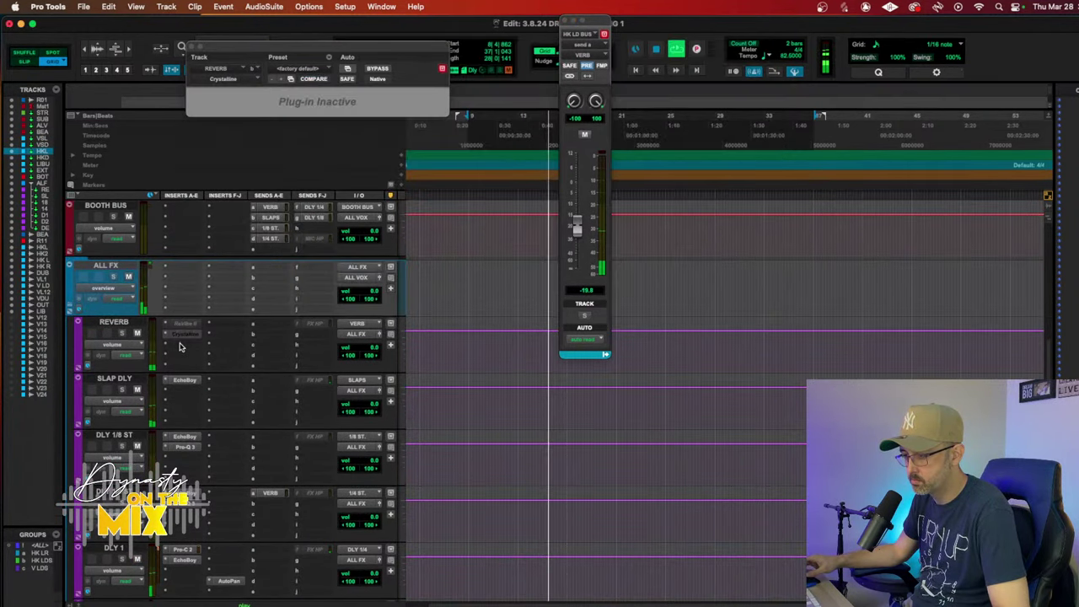
Step: Insert the stereo ValhallaVintageVerb as a multichannel plug-in in the REVERB track's next free slot
{"action": "left_click", "coordinate": [185, 347]}
{"action": "mouse_move", "coordinate": [221, 345]}
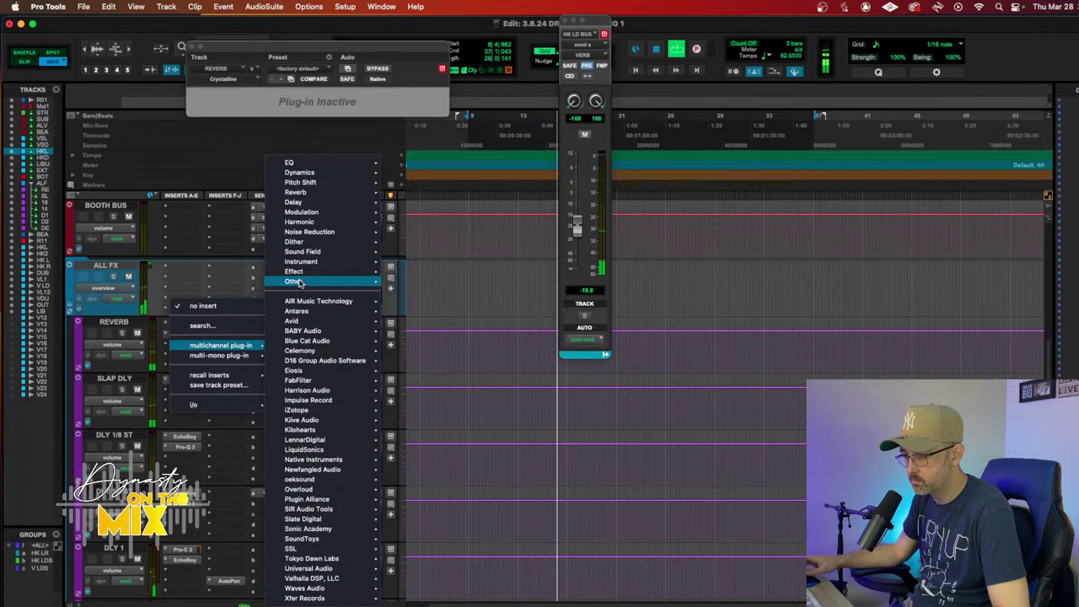
{"action": "mouse_move", "coordinate": [372, 192]}
{"action": "scroll", "coordinate": [403, 239], "scroll_direction": "down", "scroll_amount": 1}
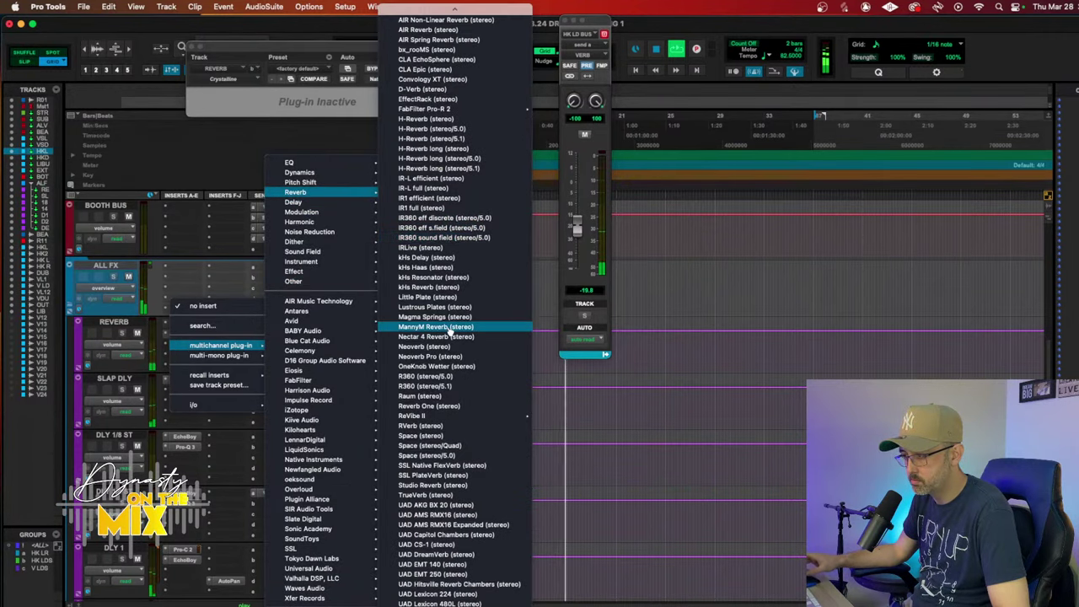
{"action": "scroll", "coordinate": [449, 368], "scroll_direction": "down", "scroll_amount": 3}
{"action": "mouse_move", "coordinate": [449, 368]}
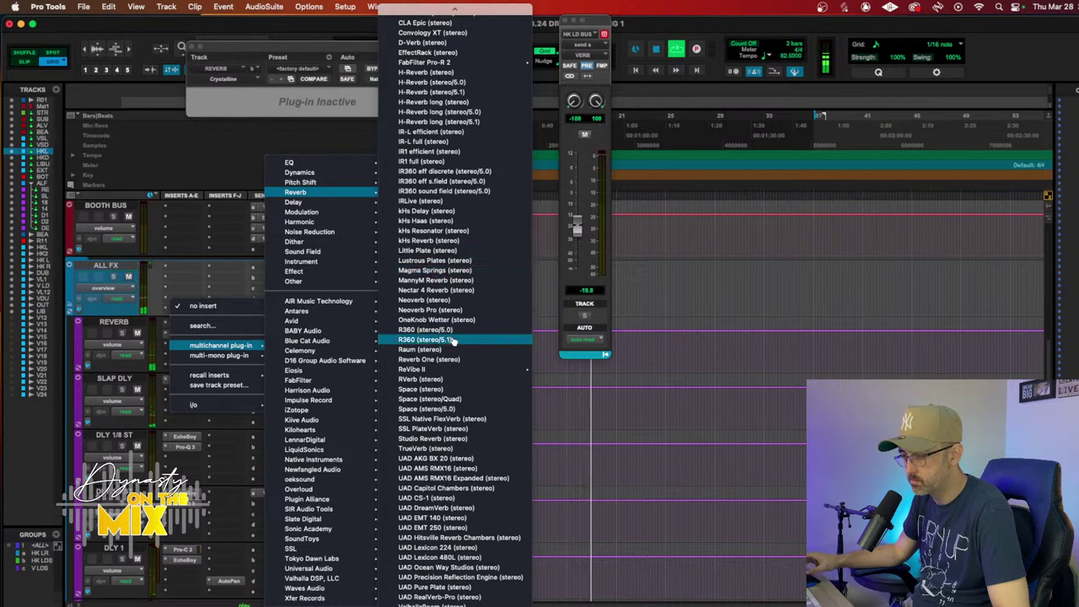
{"action": "scroll", "coordinate": [448, 342], "scroll_direction": "down", "scroll_amount": 1}
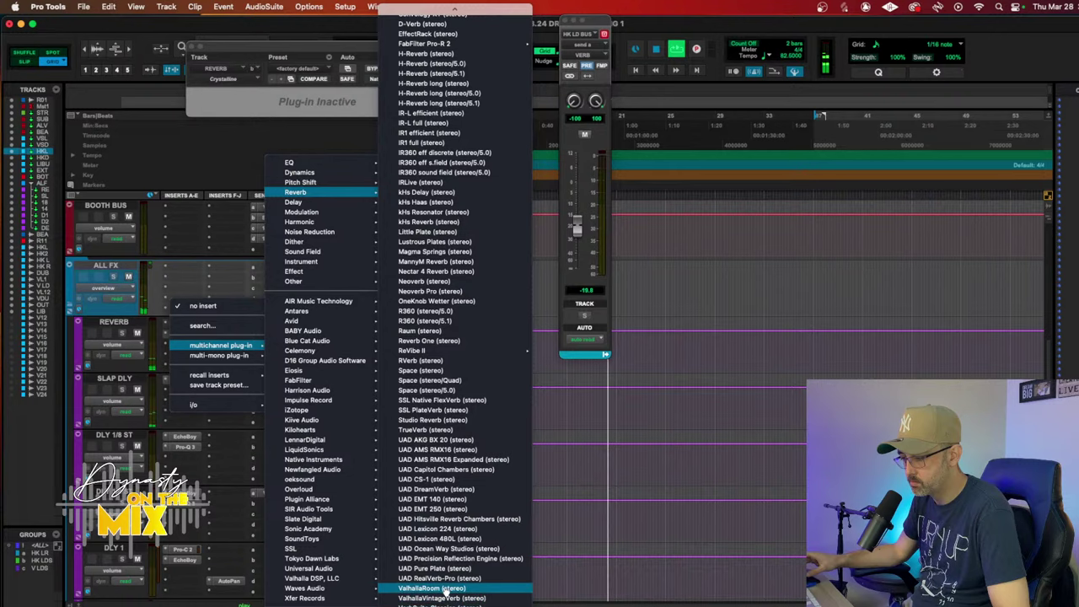
{"action": "left_click", "coordinate": [409, 467]}
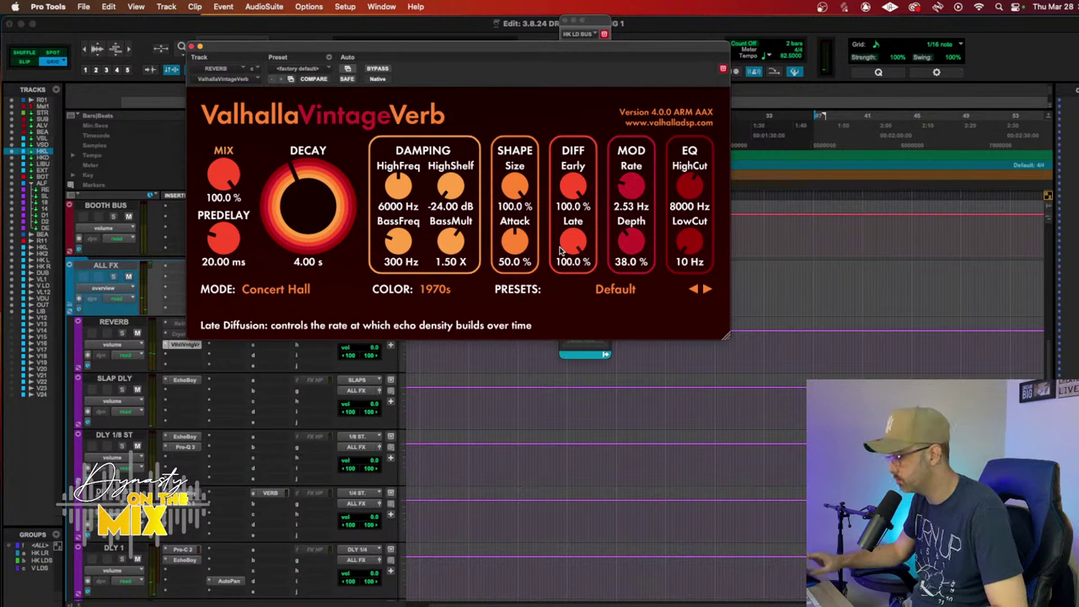
Step: Play the hook, load ValhallaVintageVerb's CathedralMediumHall preset and set its color to 1980s
{"action": "key", "text": "space"}
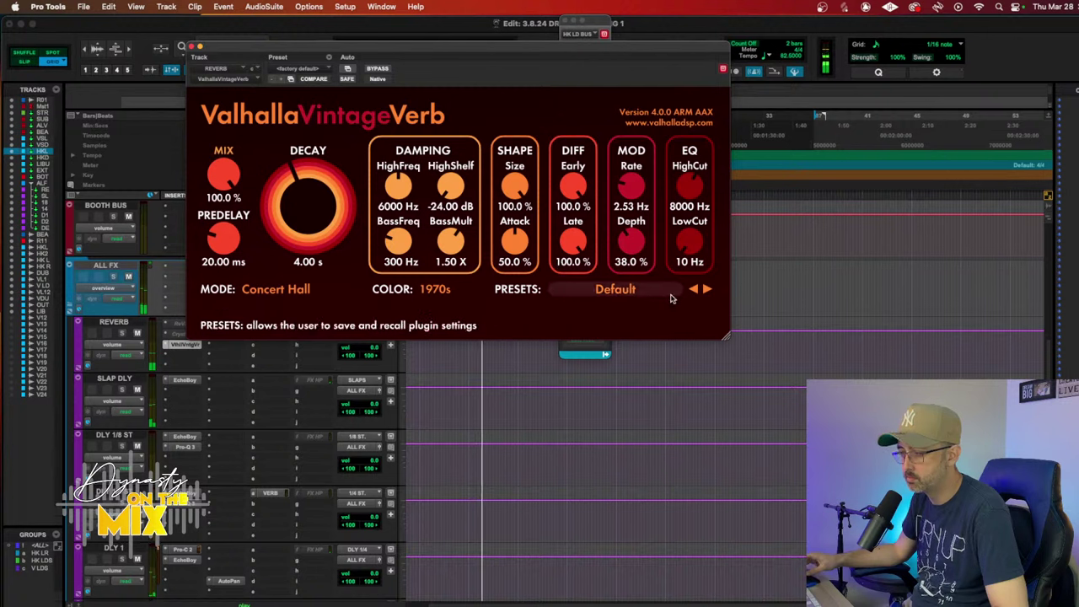
{"action": "left_click_drag", "start_coordinate": [223, 242], "coordinate": [217, 262]}
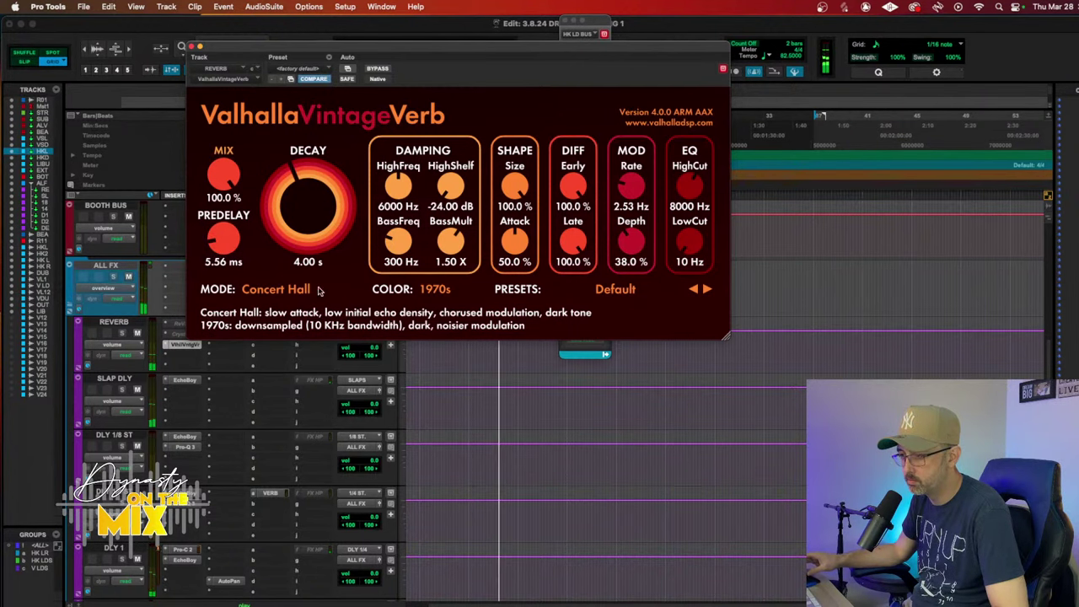
{"action": "left_click", "coordinate": [611, 291]}
{"action": "mouse_move", "coordinate": [632, 404]}
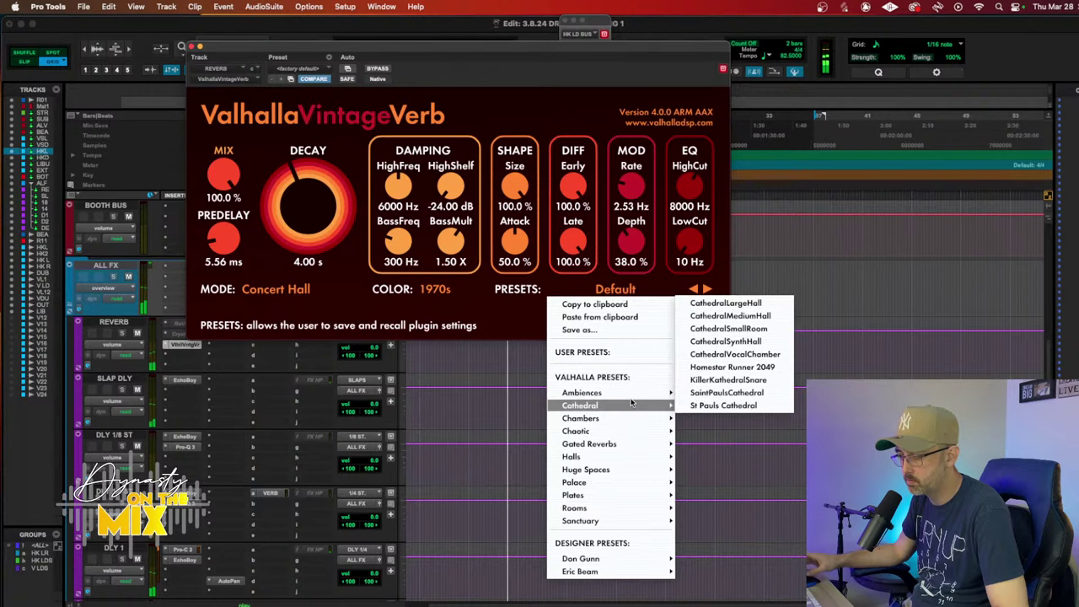
{"action": "left_click", "coordinate": [730, 315]}
{"action": "left_click", "coordinate": [439, 293]}
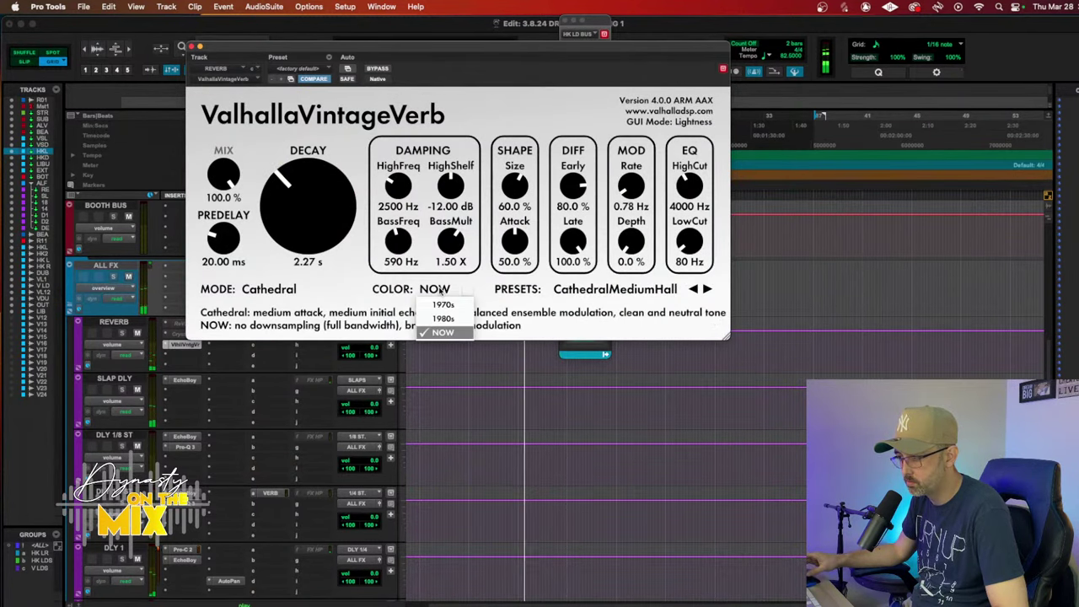
{"action": "left_click", "coordinate": [444, 319]}
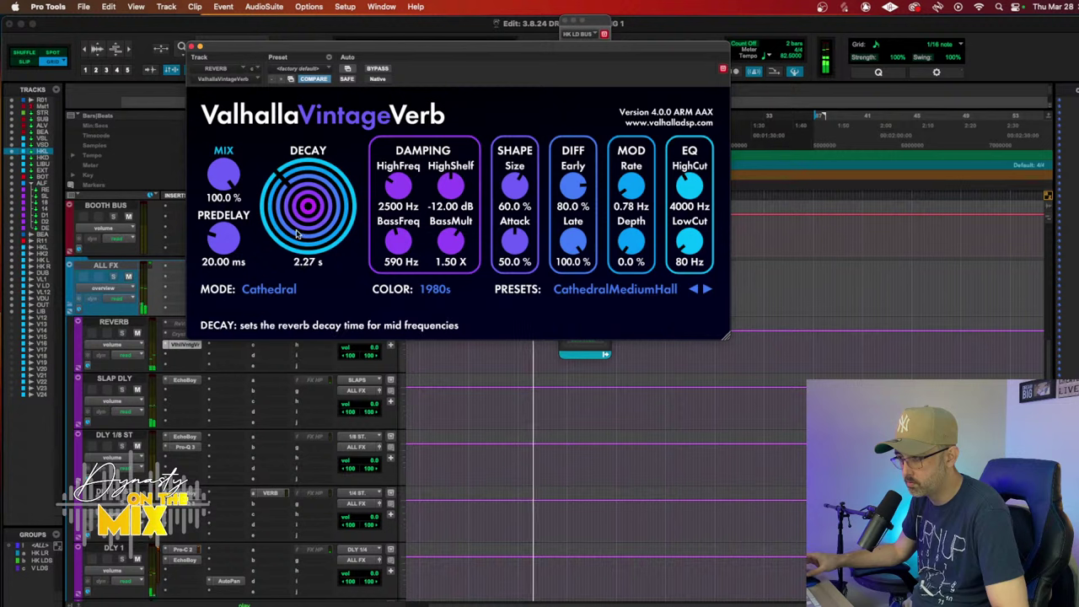
Step: Lengthen the reverb decay to 2.61 s and set the damping HighShelf to -4.66 dB
{"action": "scroll", "coordinate": [287, 221], "scroll_direction": "up", "scroll_amount": 3}
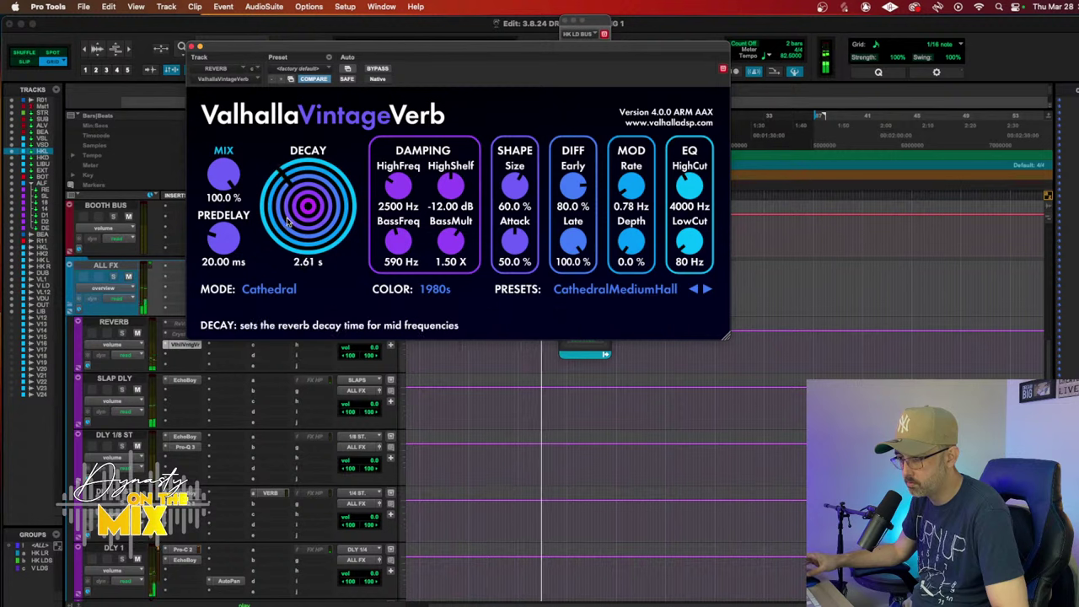
{"action": "left_click_drag", "start_coordinate": [451, 187], "coordinate": [467, 163]}
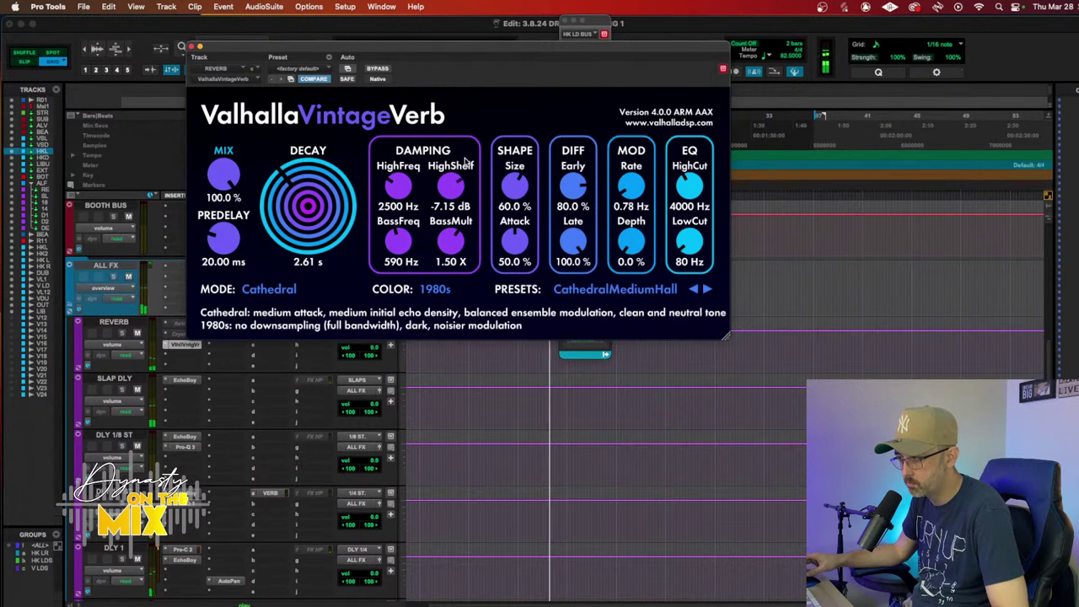
{"action": "scroll", "coordinate": [460, 173], "scroll_direction": "up", "scroll_amount": 5}
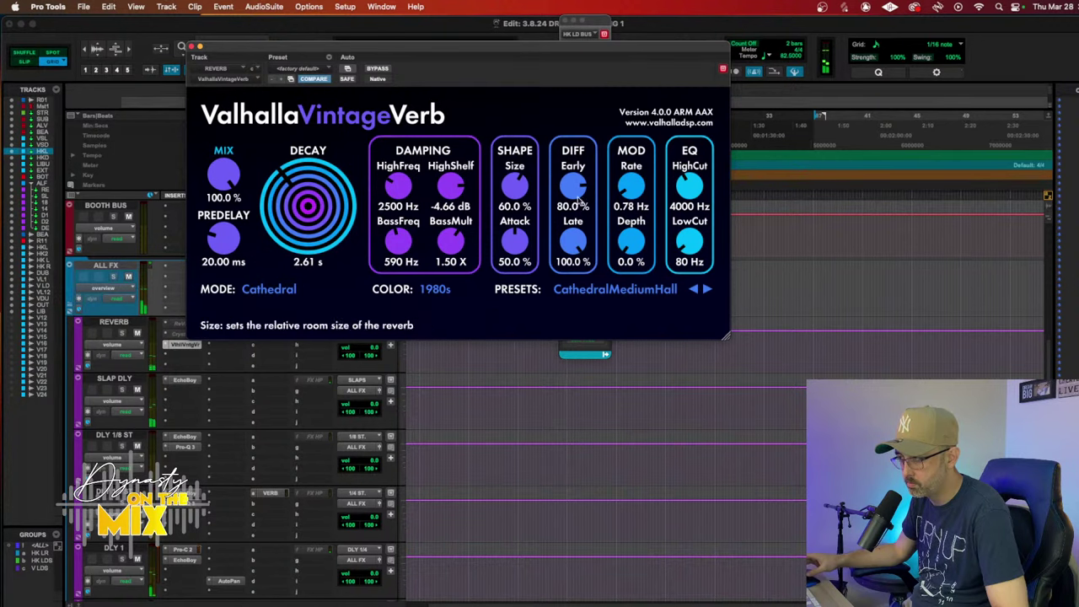
Step: Set the reverb's HighCut to 9320 Hz and LowCut to 350 Hz, and raise early diffusion to 83.9%
{"action": "scroll", "coordinate": [711, 165], "scroll_direction": "up", "scroll_amount": 4}
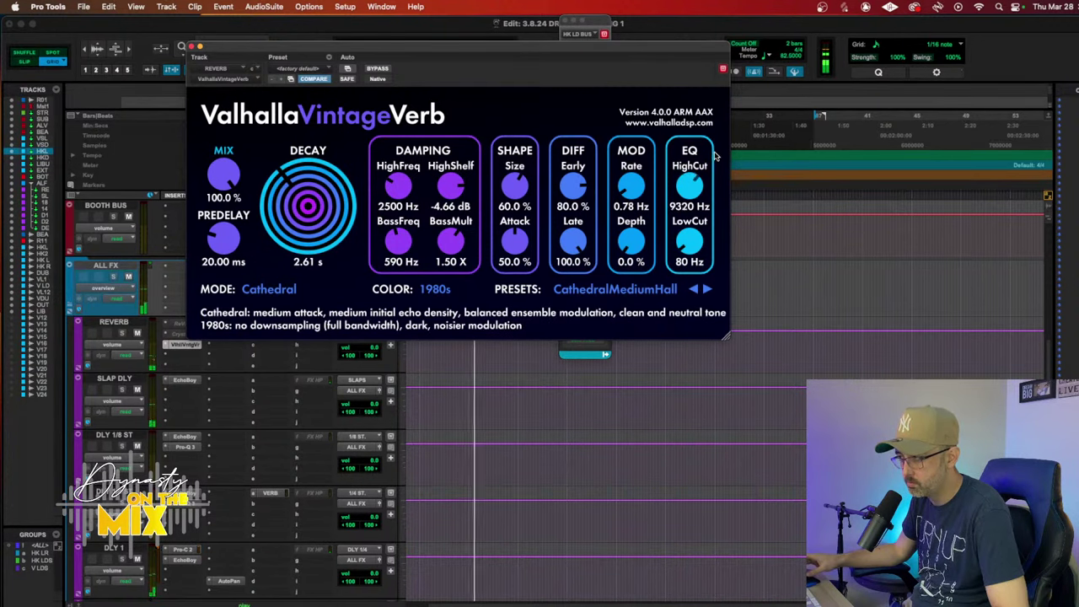
{"action": "scroll", "coordinate": [696, 223], "scroll_direction": "up", "scroll_amount": 4}
{"action": "scroll", "coordinate": [696, 224], "scroll_direction": "up", "scroll_amount": 1}
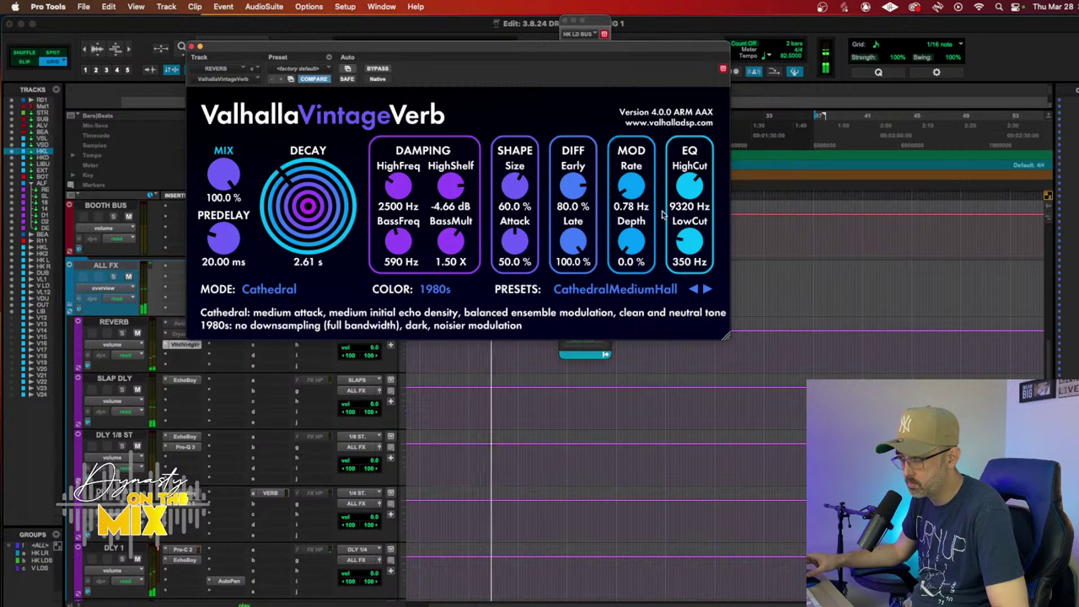
{"action": "scroll", "coordinate": [578, 189], "scroll_direction": "up", "scroll_amount": 4}
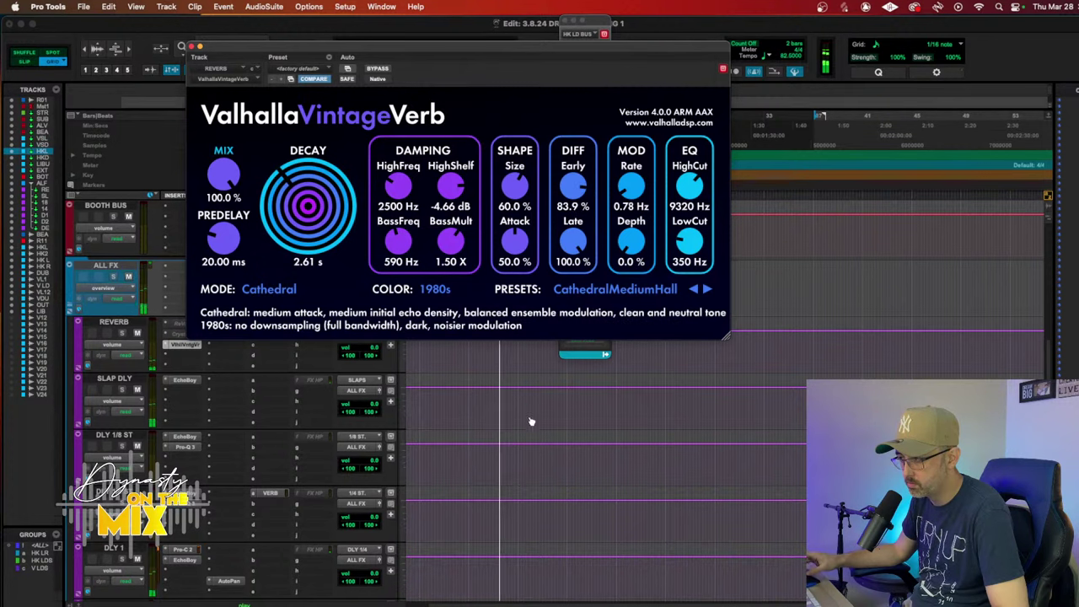
Step: Raise the HK LD BUS reverb send level to about -13.4 dB
{"action": "left_click", "coordinate": [584, 354]}
{"action": "left_click_drag", "start_coordinate": [575, 266], "coordinate": [577, 229]}
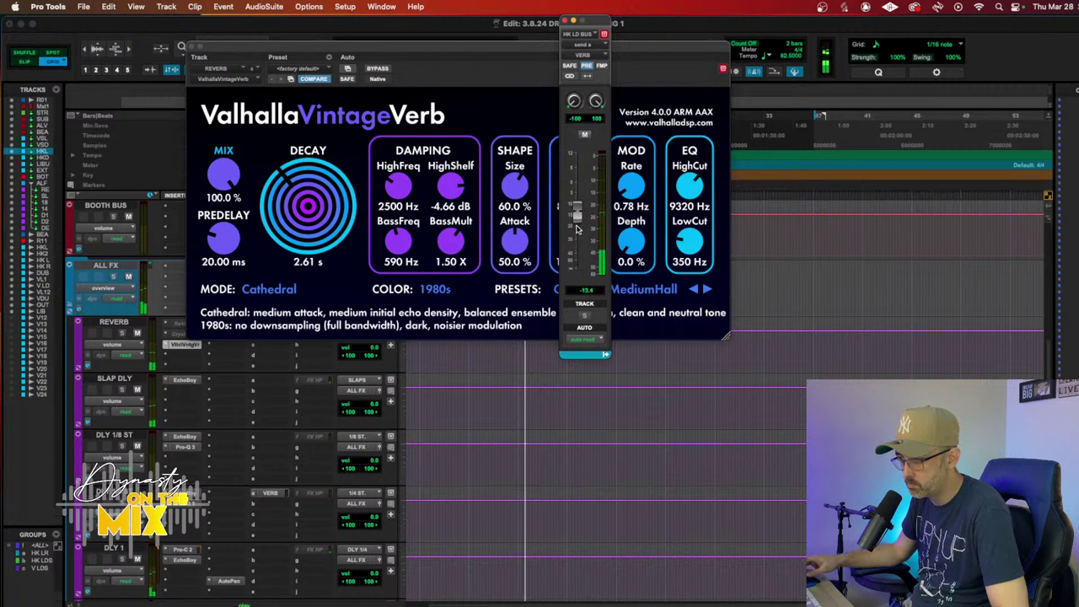
{"action": "left_click", "coordinate": [484, 295]}
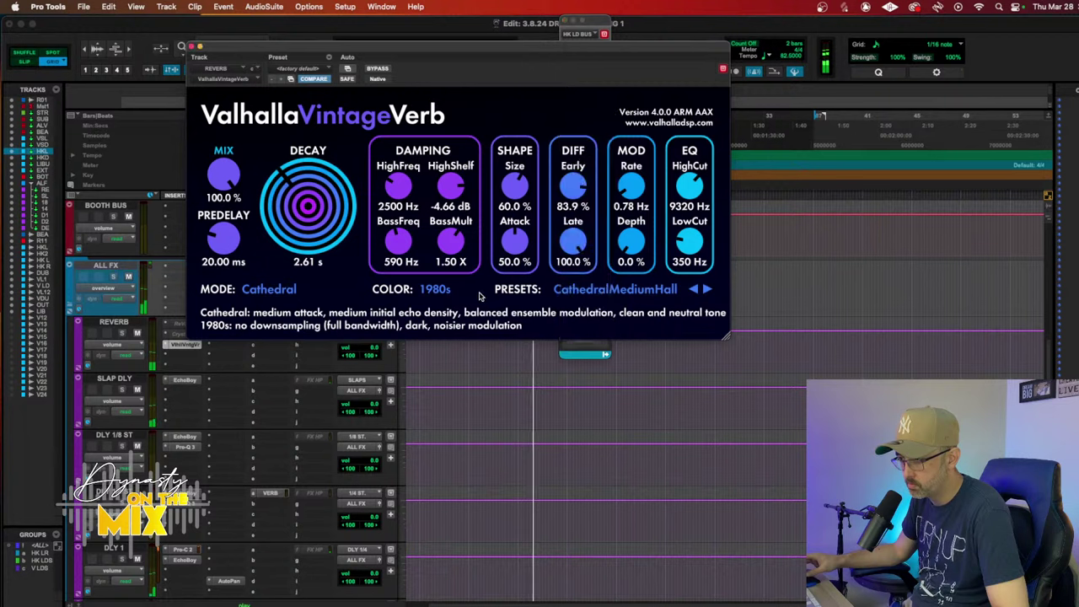
Step: Shorten the reverb predelay to 15.82 ms and lengthen the decay to 2.88 s
{"action": "left_click_drag", "start_coordinate": [223, 242], "coordinate": [225, 251]}
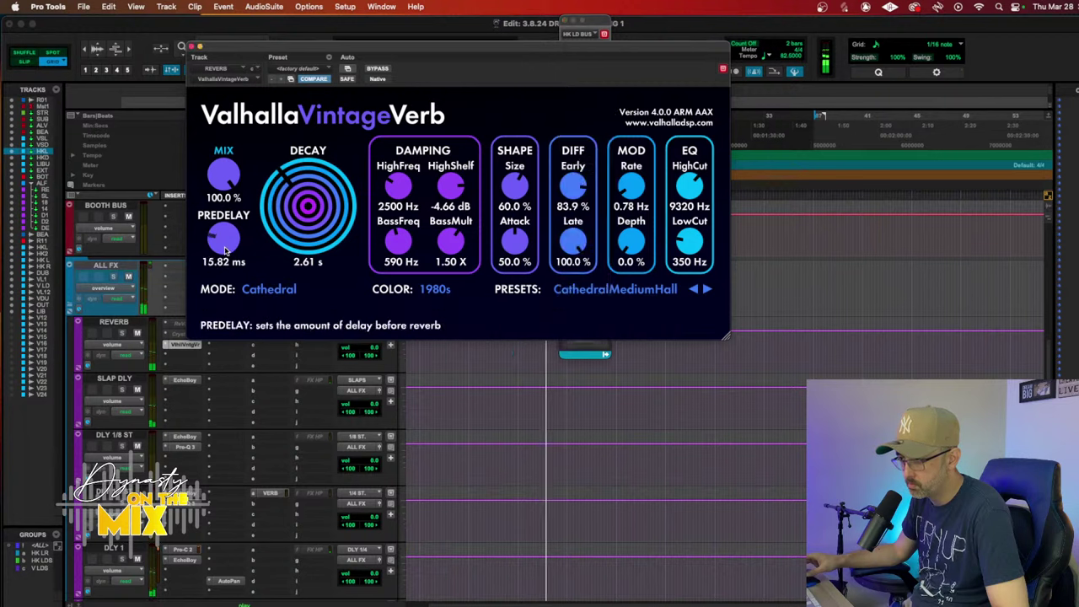
{"action": "left_click", "coordinate": [574, 354]}
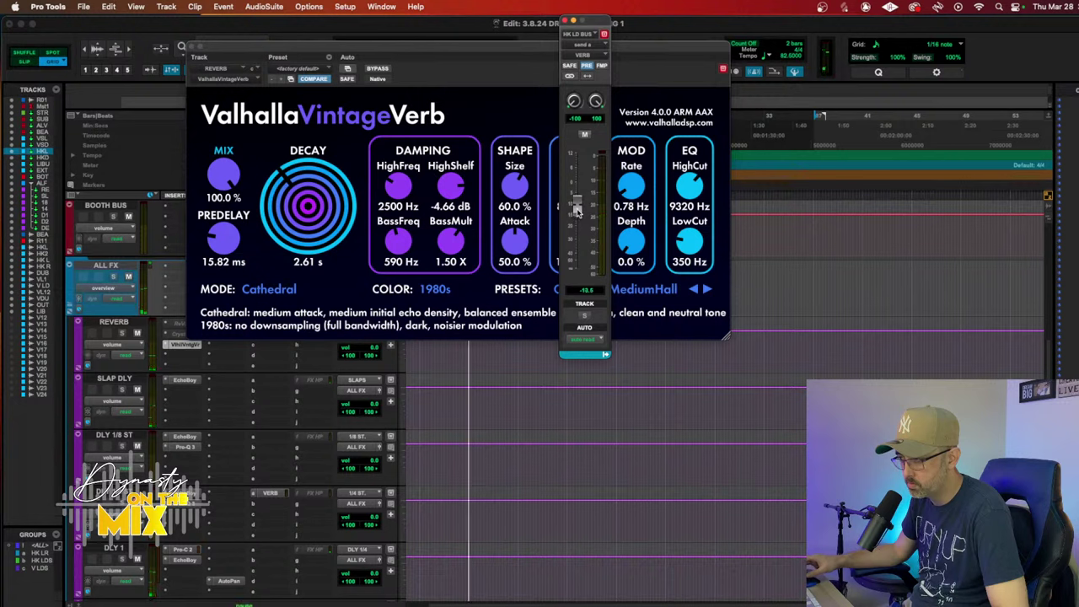
{"action": "left_click_drag", "start_coordinate": [306, 213], "coordinate": [303, 209]}
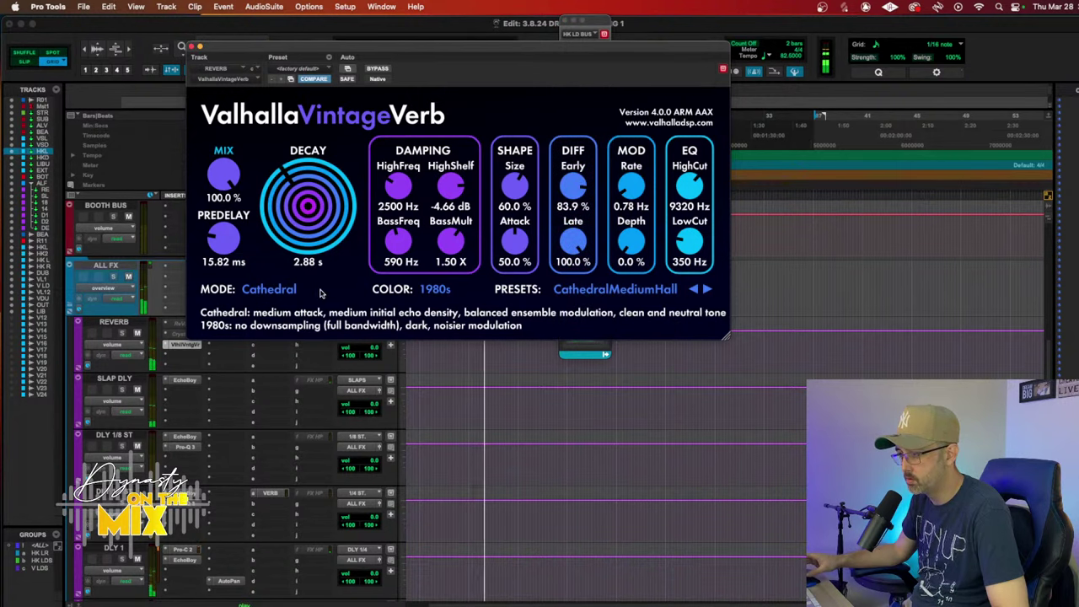
Step: Compare the reverb's 1970s and 1980s colors during playback and finish with 1970s selected
{"action": "left_click", "coordinate": [440, 293]}
{"action": "left_click", "coordinate": [427, 302]}
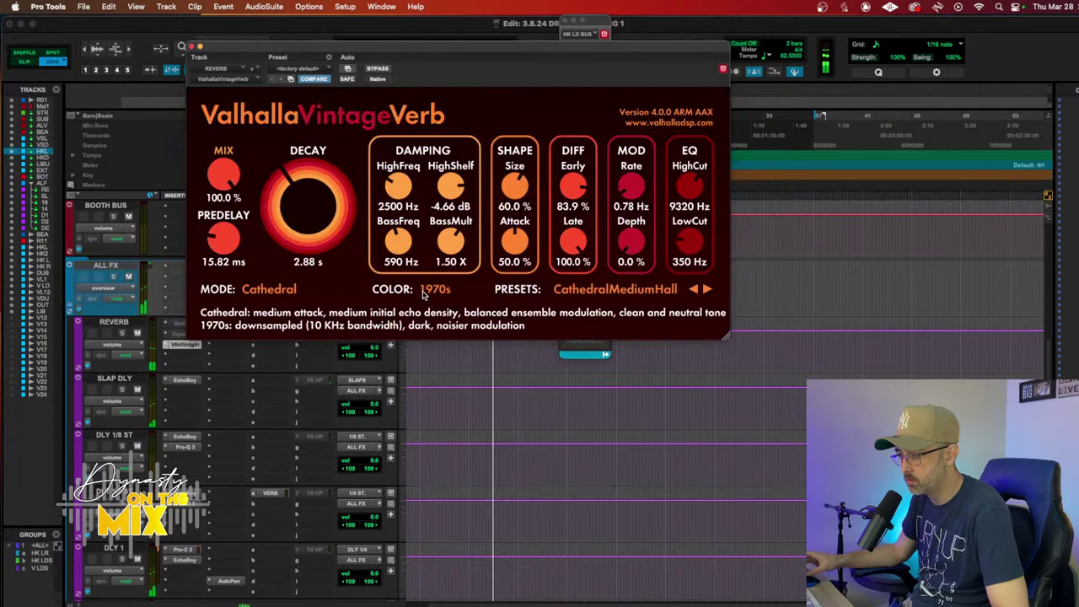
{"action": "left_click", "coordinate": [437, 293]}
{"action": "left_click", "coordinate": [435, 319]}
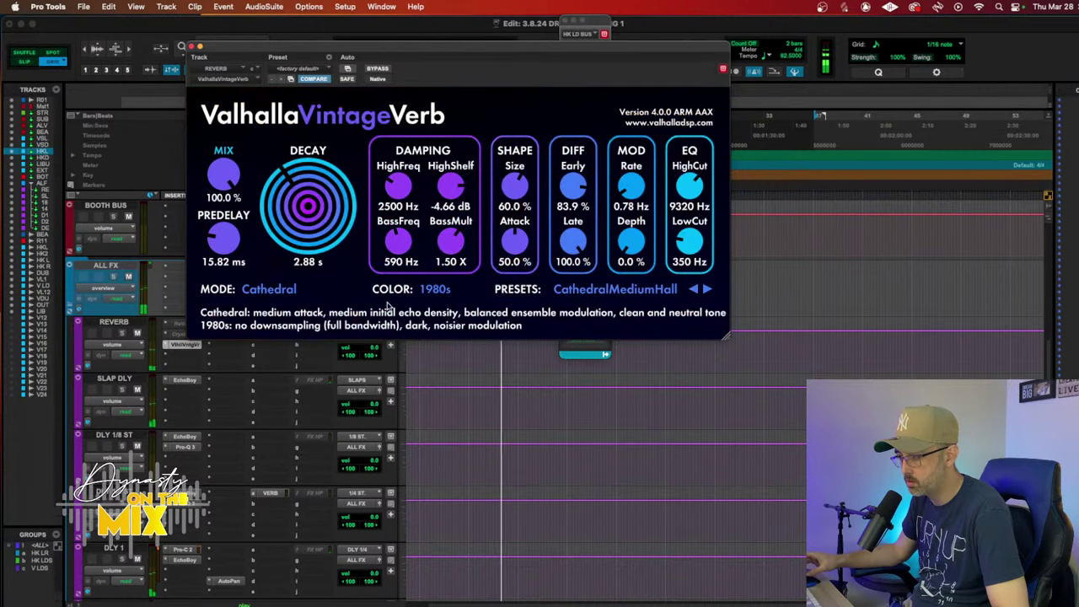
{"action": "left_click", "coordinate": [348, 291]}
{"action": "left_click", "coordinate": [359, 272]}
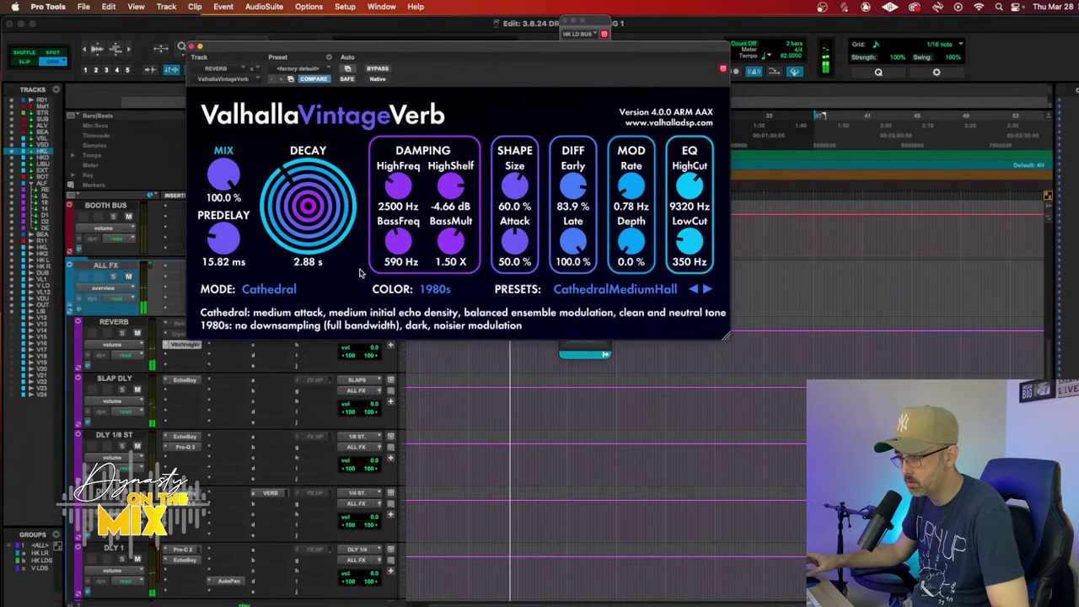
{"action": "left_click", "coordinate": [440, 291]}
{"action": "left_click", "coordinate": [426, 302]}
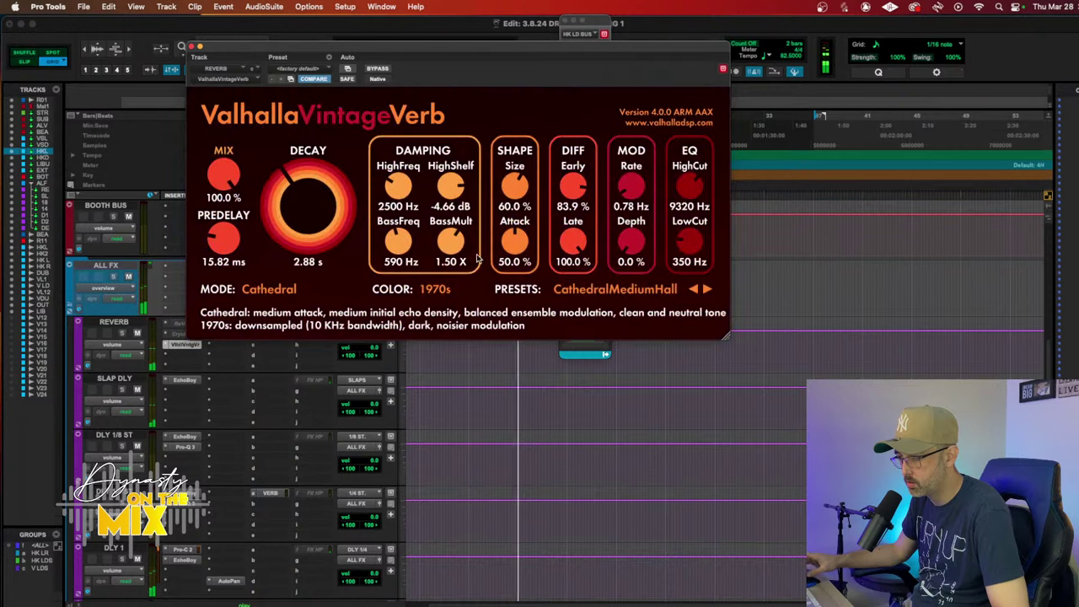
Step: Adjust the reverb damping to HighShelf -8.81 dB, BassMult 2.02 X and BassFreq 770 Hz, then resume playback
{"action": "left_click_drag", "start_coordinate": [455, 189], "coordinate": [453, 217]}
{"action": "left_click_drag", "start_coordinate": [456, 265], "coordinate": [455, 235]}
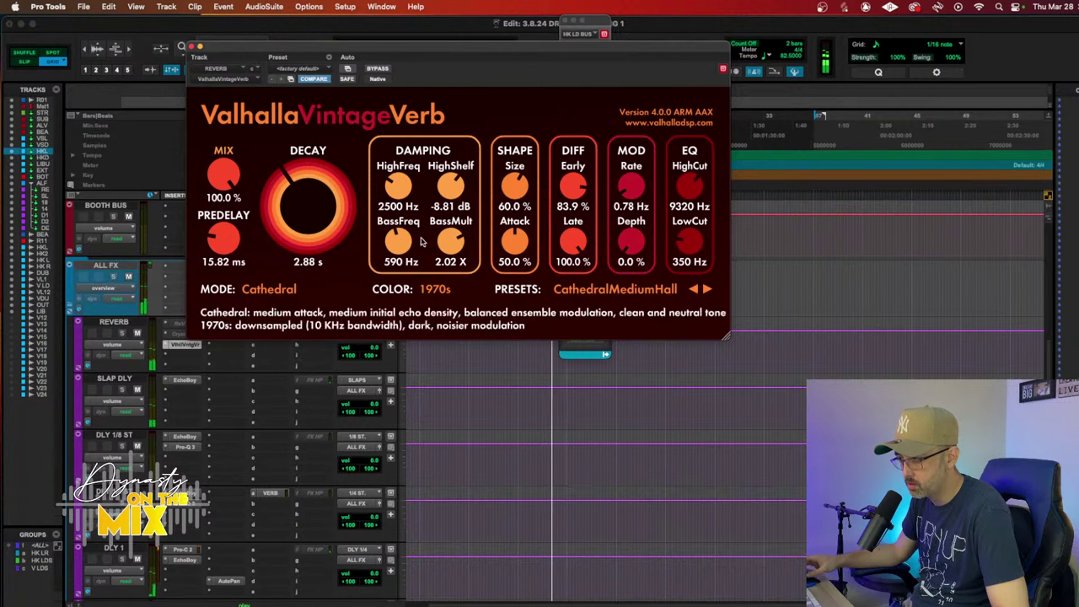
{"action": "mouse_move", "coordinate": [384, 249]}
{"action": "left_mouse_down"}
{"action": "mouse_move", "coordinate": [405, 229]}
{"action": "mouse_move", "coordinate": [402, 256]}
{"action": "left_mouse_up"}
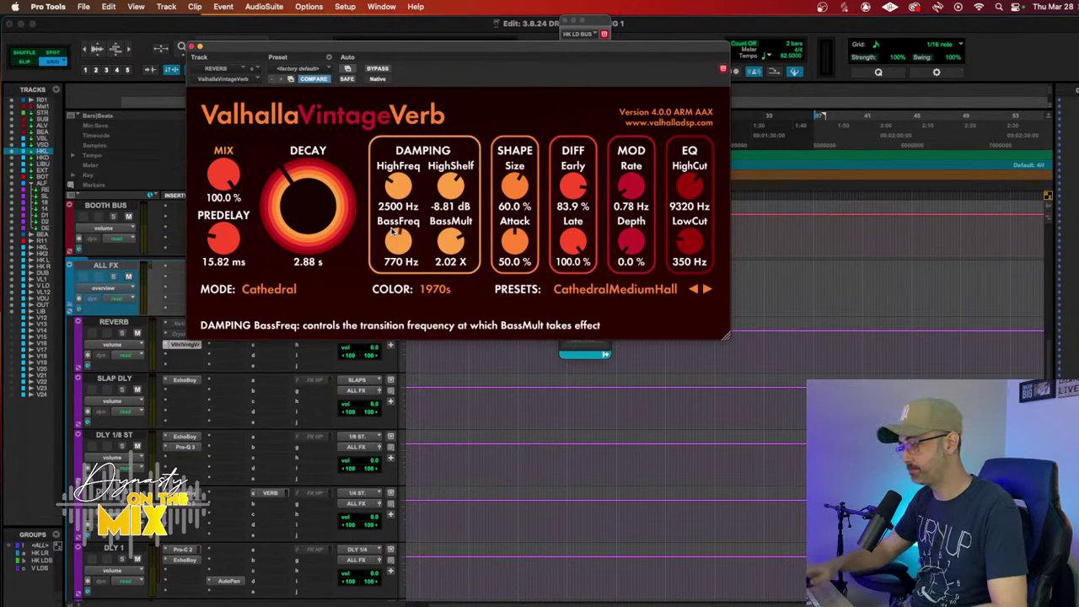
{"action": "key", "text": "space"}
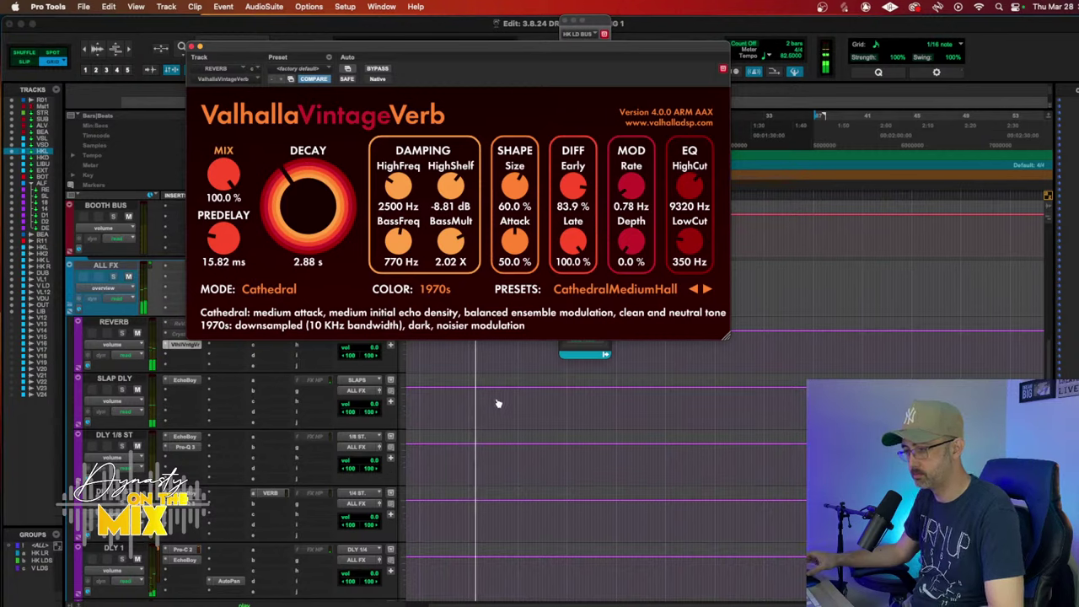
{"action": "scroll", "coordinate": [188, 381], "scroll_direction": "up", "scroll_amount": 2}
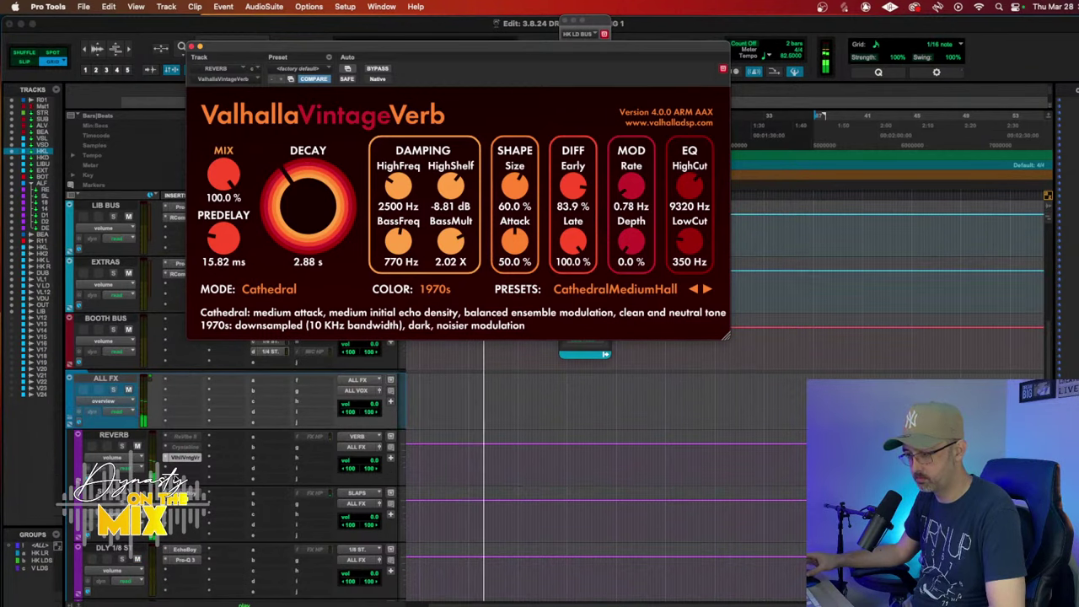
{"action": "left_click", "coordinate": [179, 466]}
{"action": "mouse_move", "coordinate": [215, 459]}
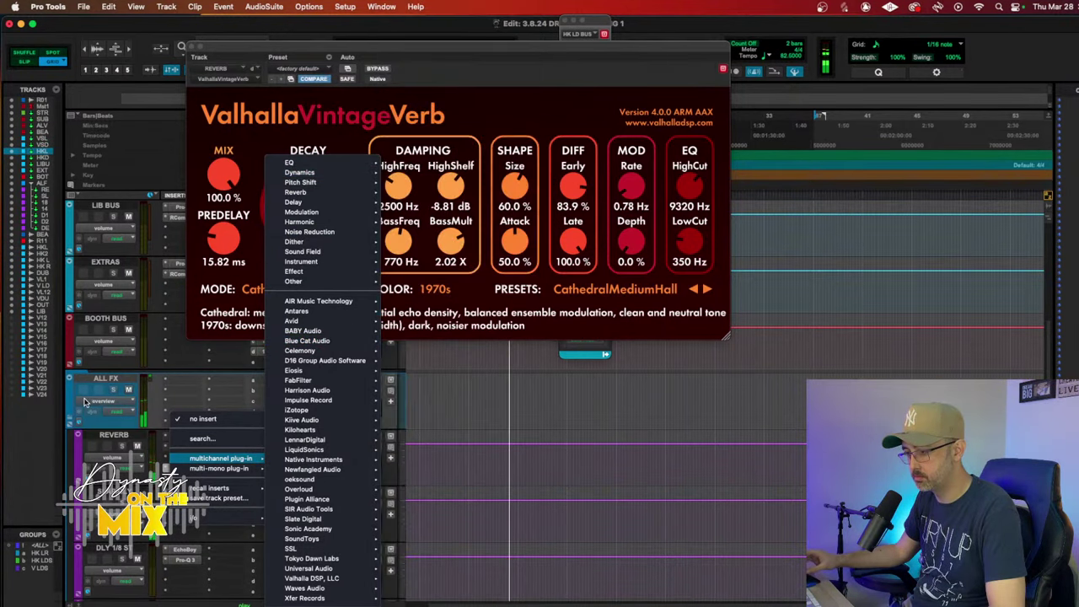
{"action": "left_click", "coordinate": [101, 430]}
{"action": "double_click", "coordinate": [106, 436]}
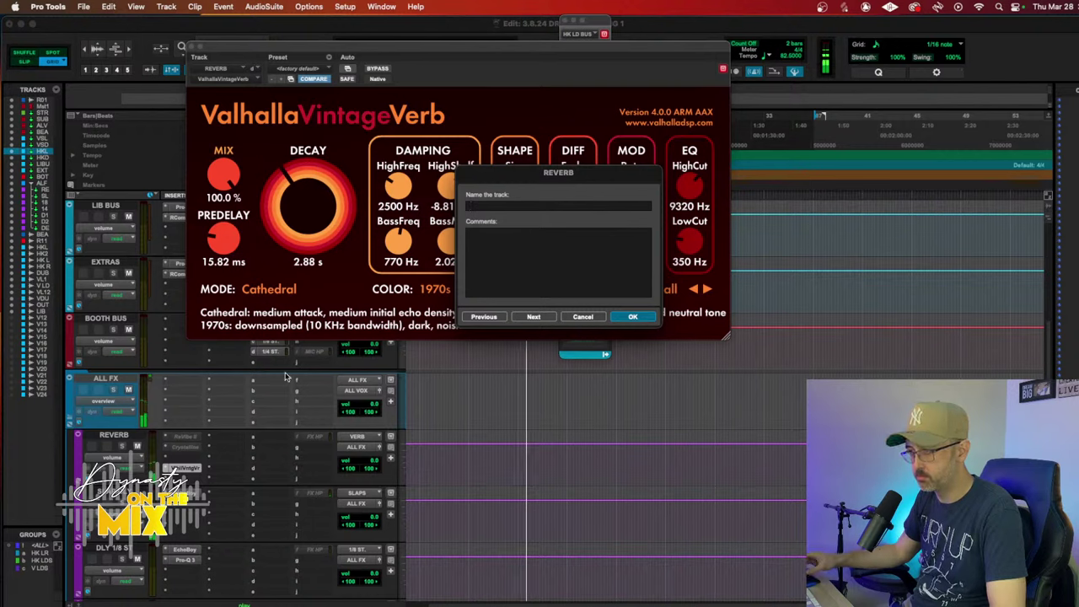
{"action": "left_click", "coordinate": [581, 318]}
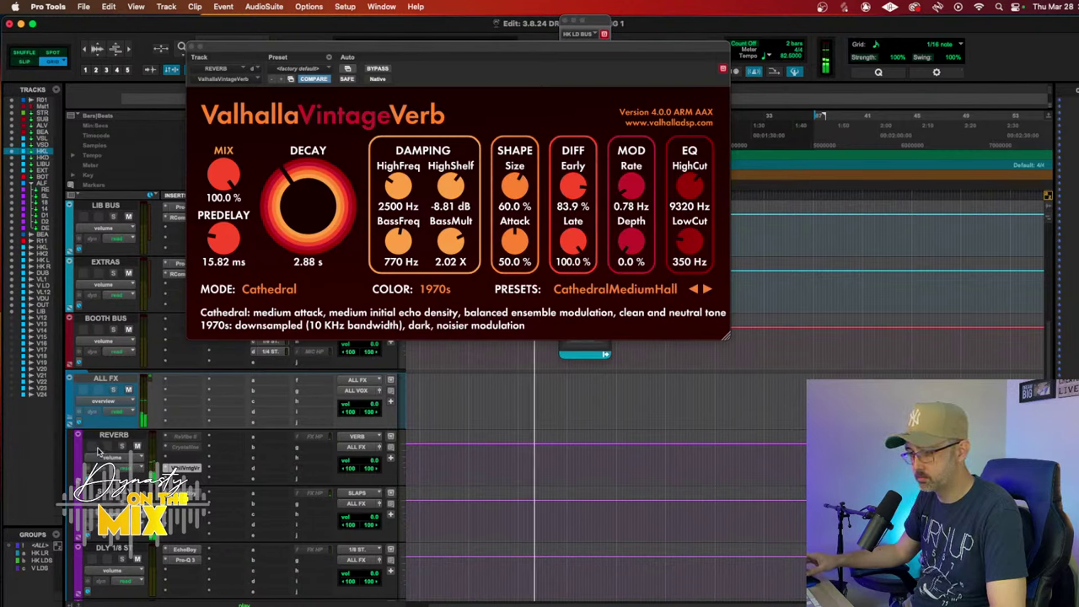
Step: Duplicate the REVERB track once with all its inserts, sends and automation
{"action": "left_click", "coordinate": [108, 441]}
{"action": "key", "text": "alt+shift+d"}
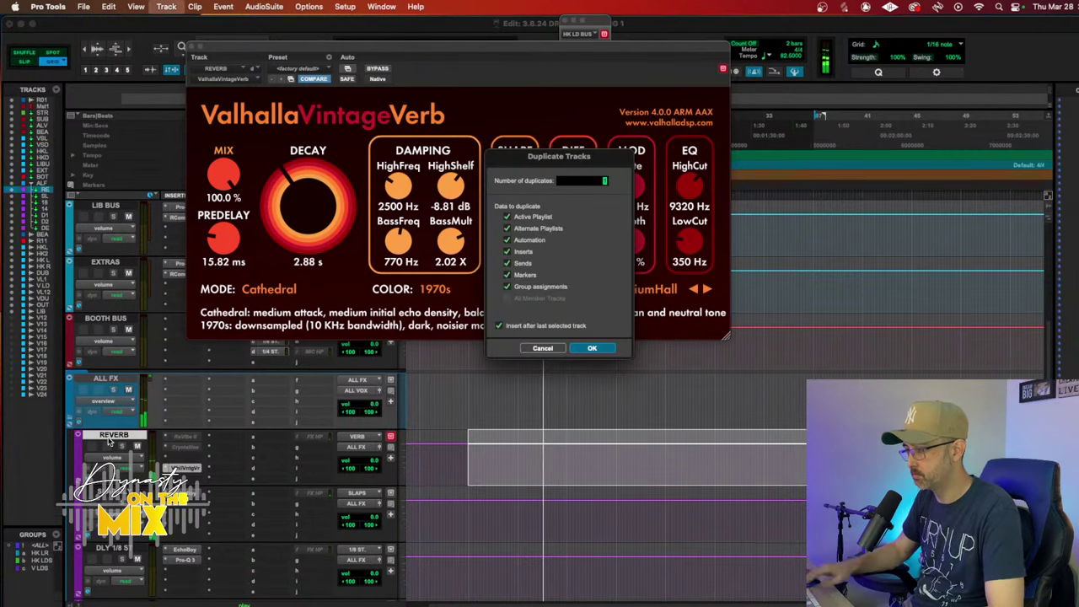
{"action": "key", "text": "Return"}
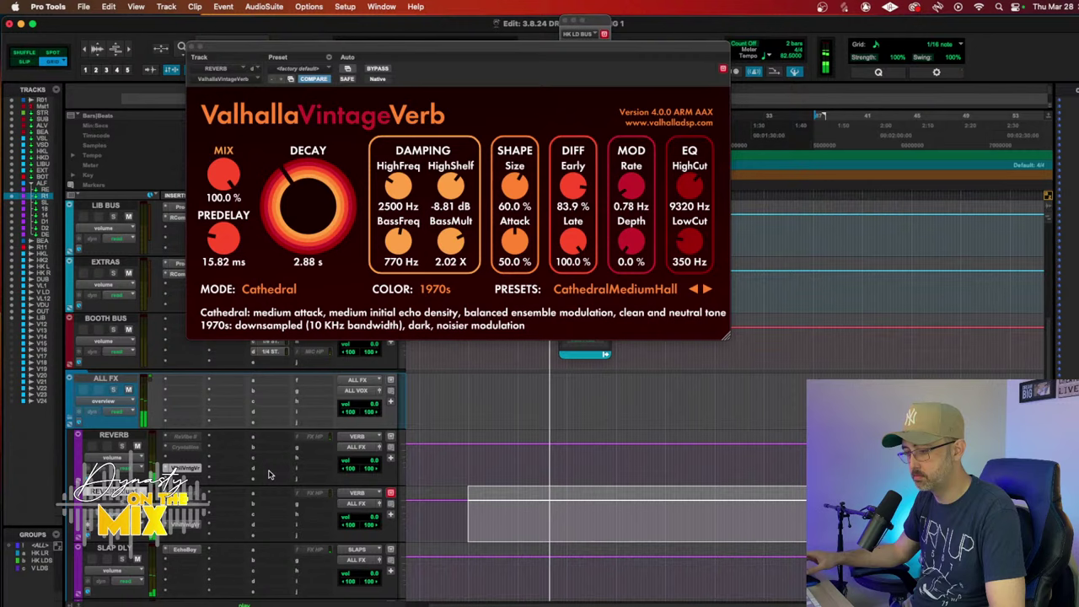
Step: Set the duplicated reverb track's input to stereo Bus 7-8 and rename that bus VERB2
{"action": "left_click", "coordinate": [358, 492]}
{"action": "mouse_move", "coordinate": [371, 504]}
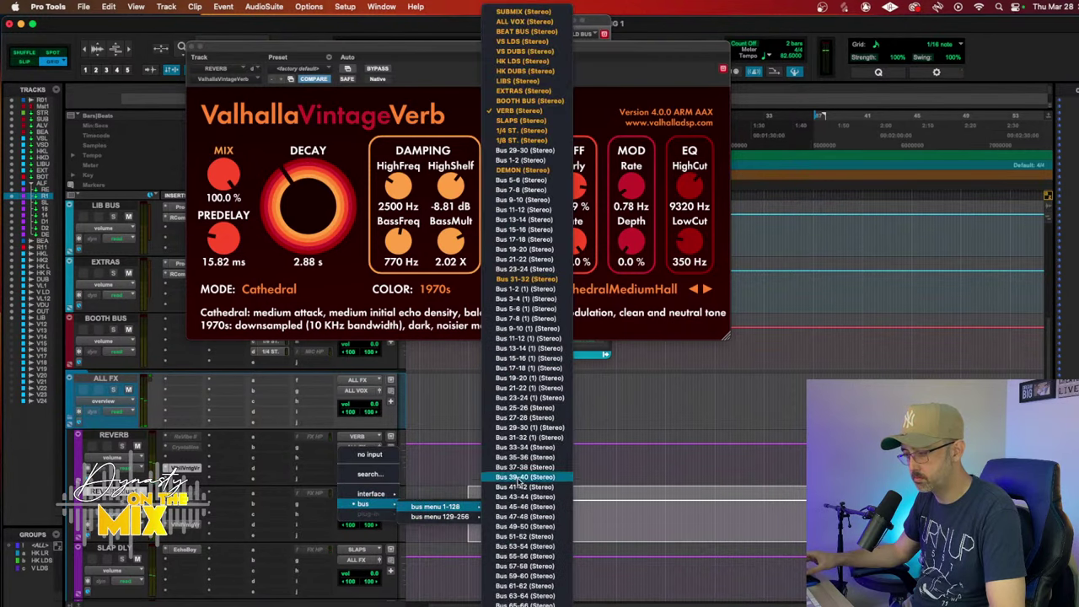
{"action": "left_click", "coordinate": [527, 191]}
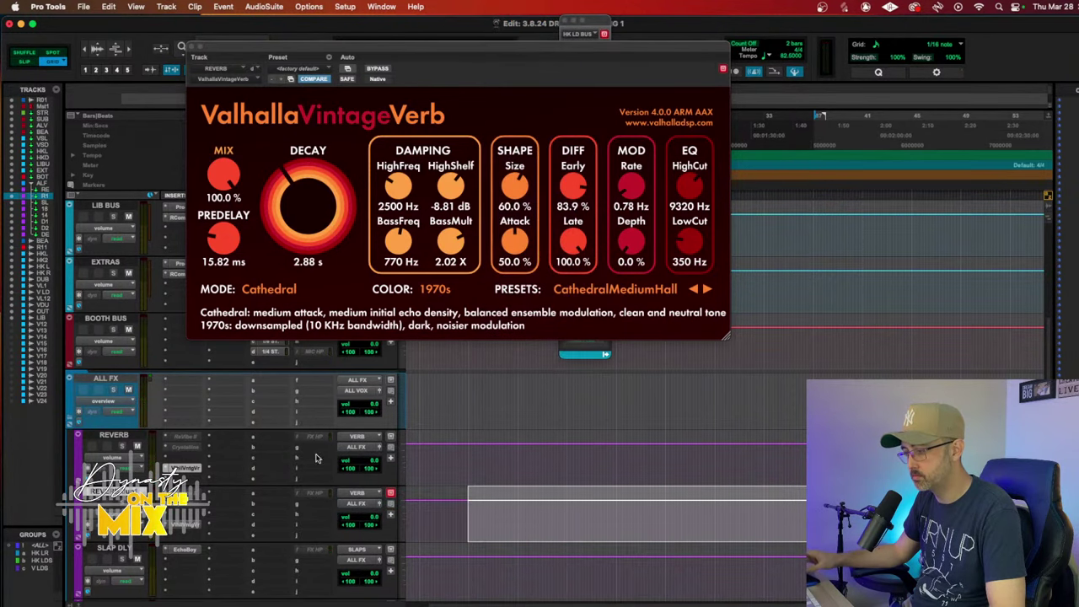
{"action": "right_click", "coordinate": [366, 493]}
{"action": "left_click", "coordinate": [376, 525]}
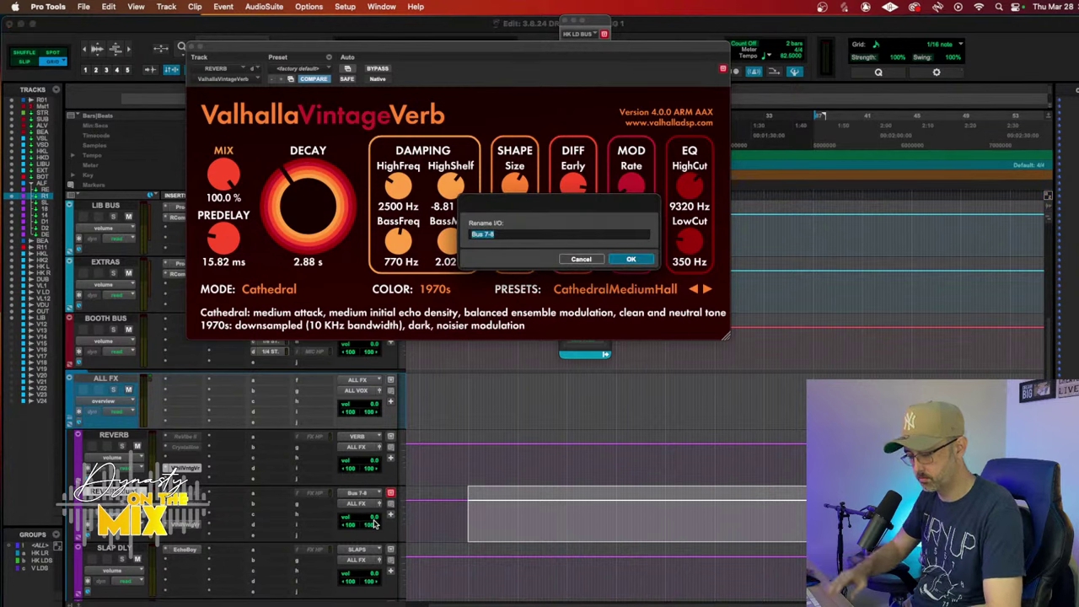
{"action": "type", "text": "VERB2"}
{"action": "key", "text": "Return"}
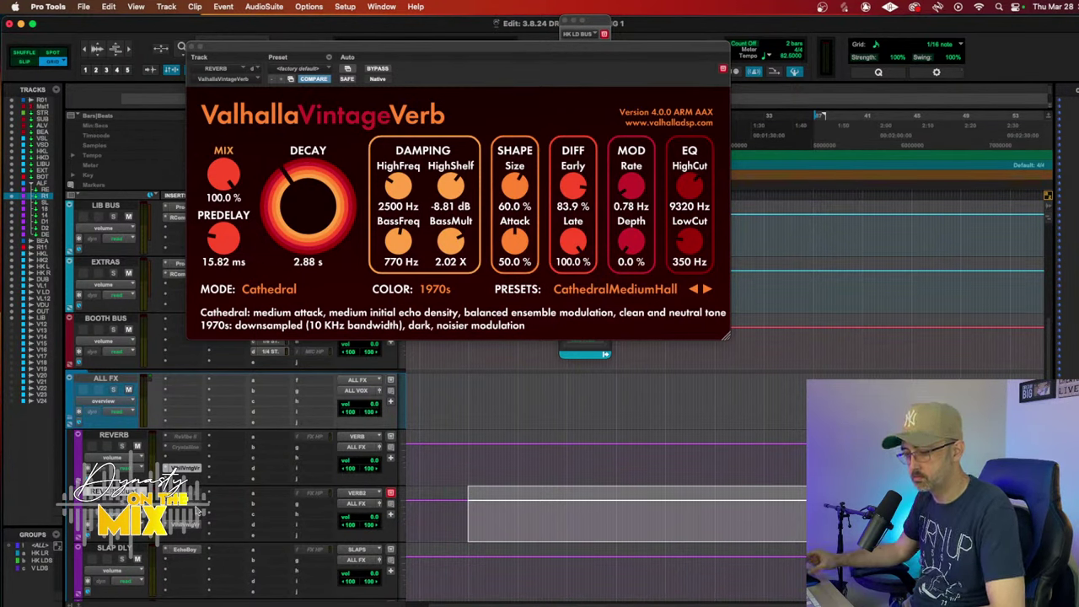
Step: Rename the duplicated reverb track as REVERB 2
{"action": "double_click", "coordinate": [139, 490]}
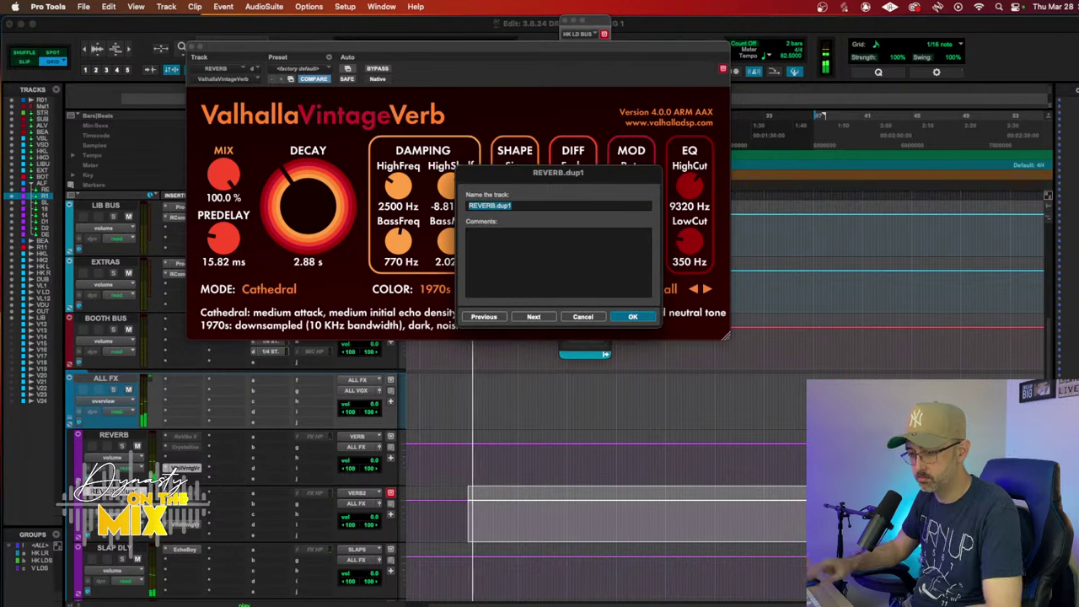
{"action": "type", "text": "REVERB 2"}
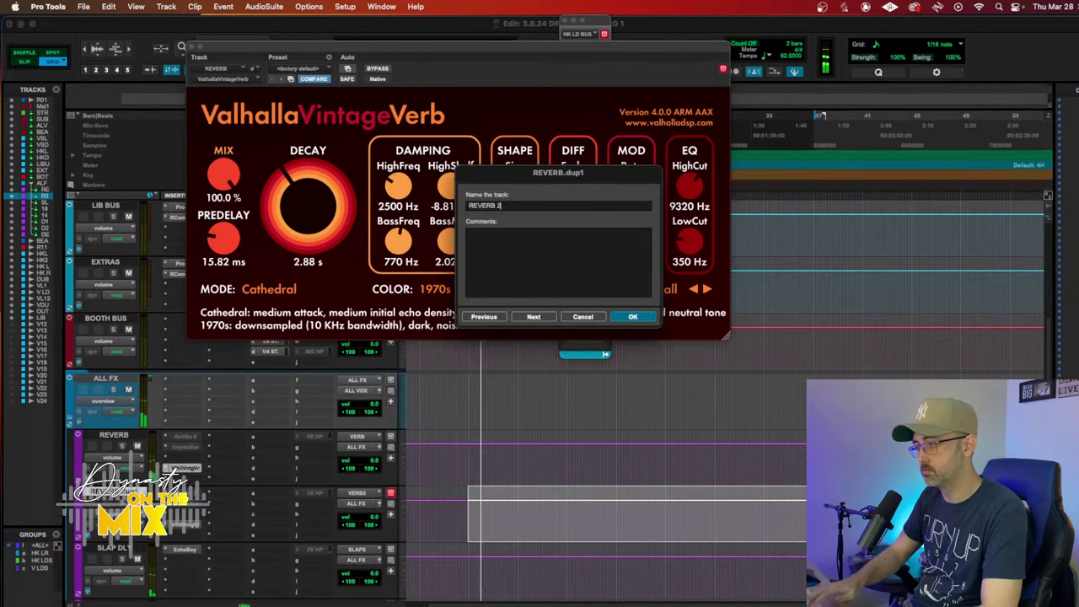
{"action": "key", "text": "Return"}
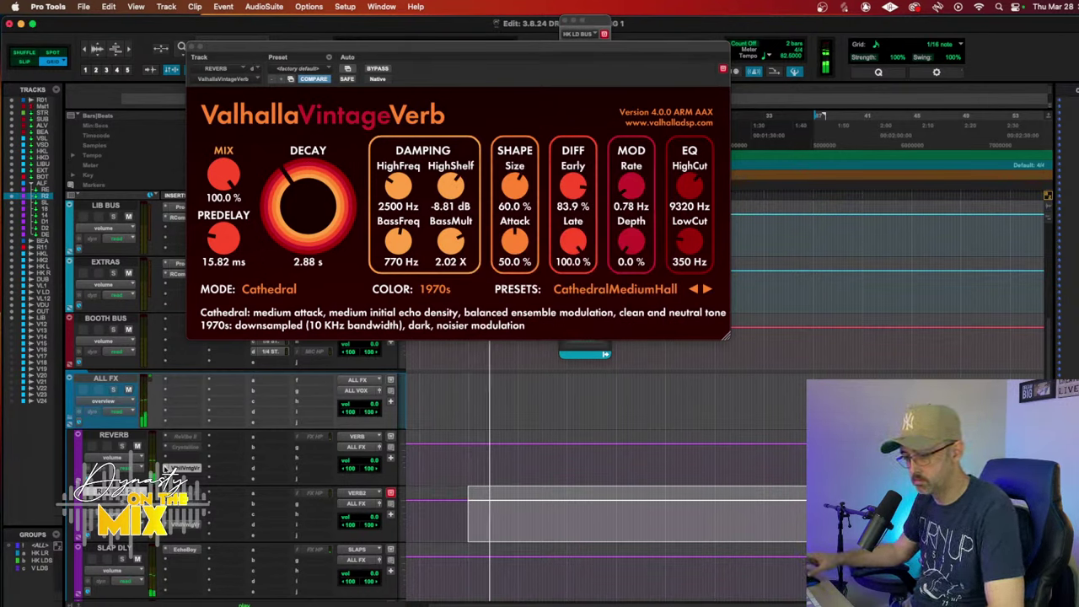
Step: Insert a stereo FabFilter Pro-C 2 compressor in the empty slot above ValhallaVintageVerb on the original REVERB track
{"action": "left_click", "coordinate": [177, 458]}
{"action": "mouse_move", "coordinate": [221, 458]}
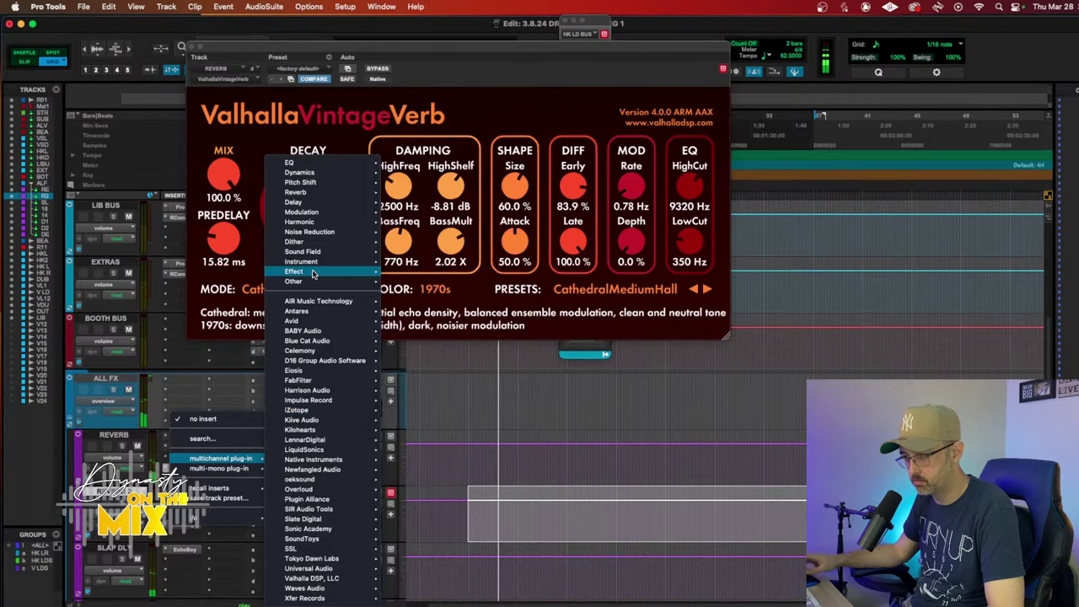
{"action": "mouse_move", "coordinate": [300, 173]}
{"action": "scroll", "coordinate": [457, 325], "scroll_direction": "down", "scroll_amount": 10}
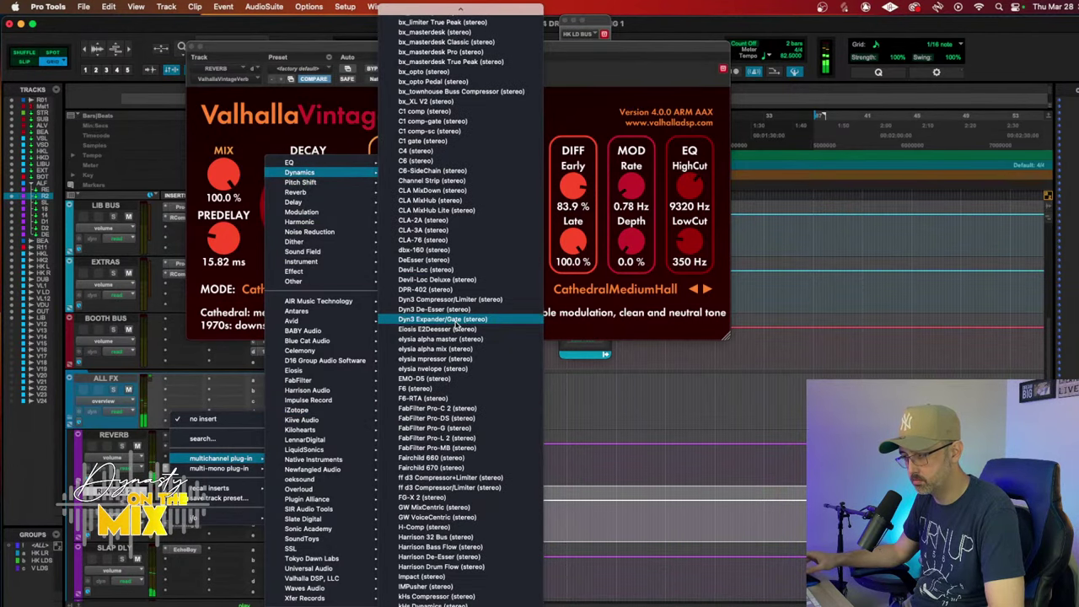
{"action": "left_click", "coordinate": [453, 409]}
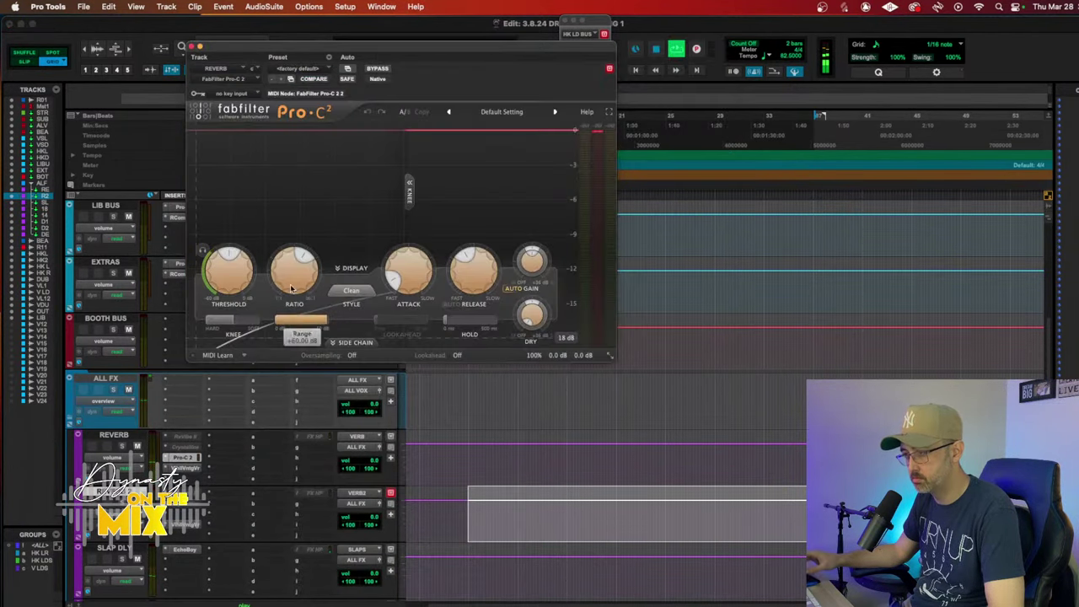
Step: Set the reverb compressor's key input to the VOC SC bus and switch its side chain source to external
{"action": "left_click", "coordinate": [247, 94]}
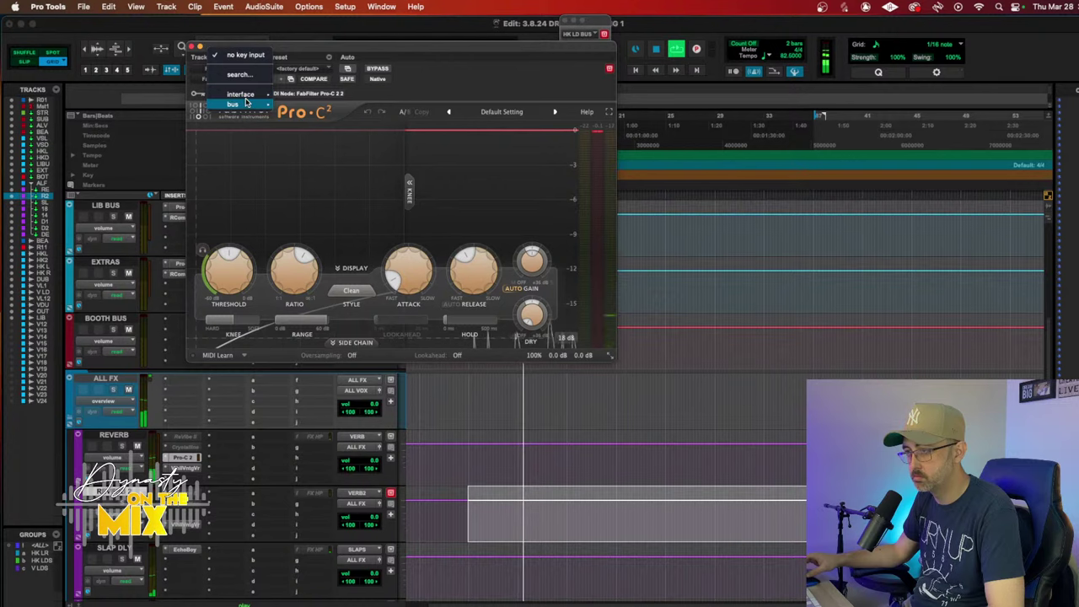
{"action": "mouse_move", "coordinate": [247, 102]}
{"action": "mouse_move", "coordinate": [306, 107]}
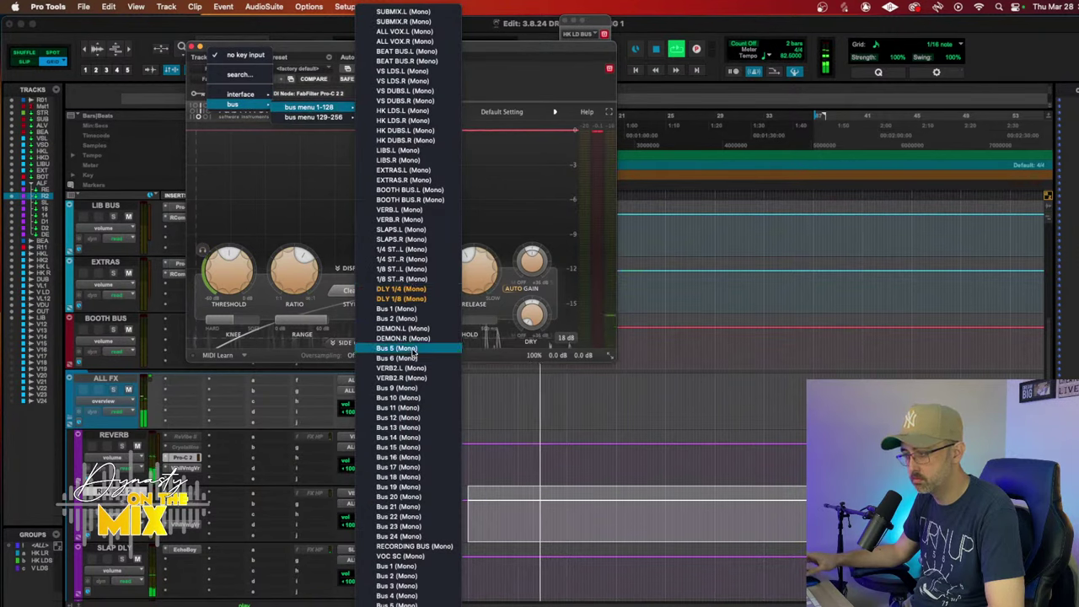
{"action": "left_click", "coordinate": [419, 556]}
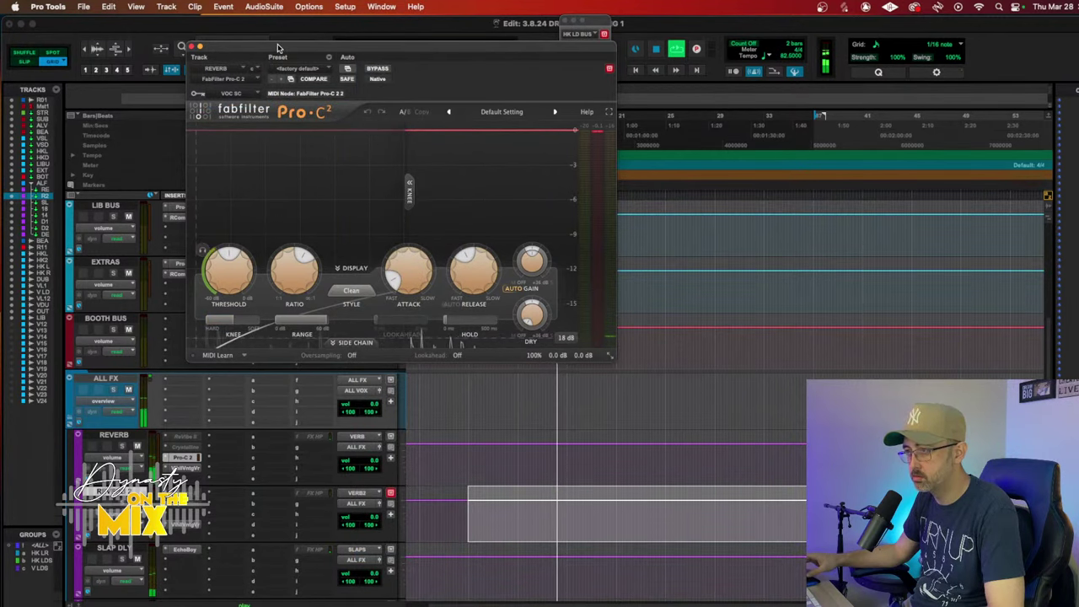
{"action": "left_click_drag", "start_coordinate": [277, 47], "coordinate": [485, 62]}
{"action": "left_click", "coordinate": [561, 357]}
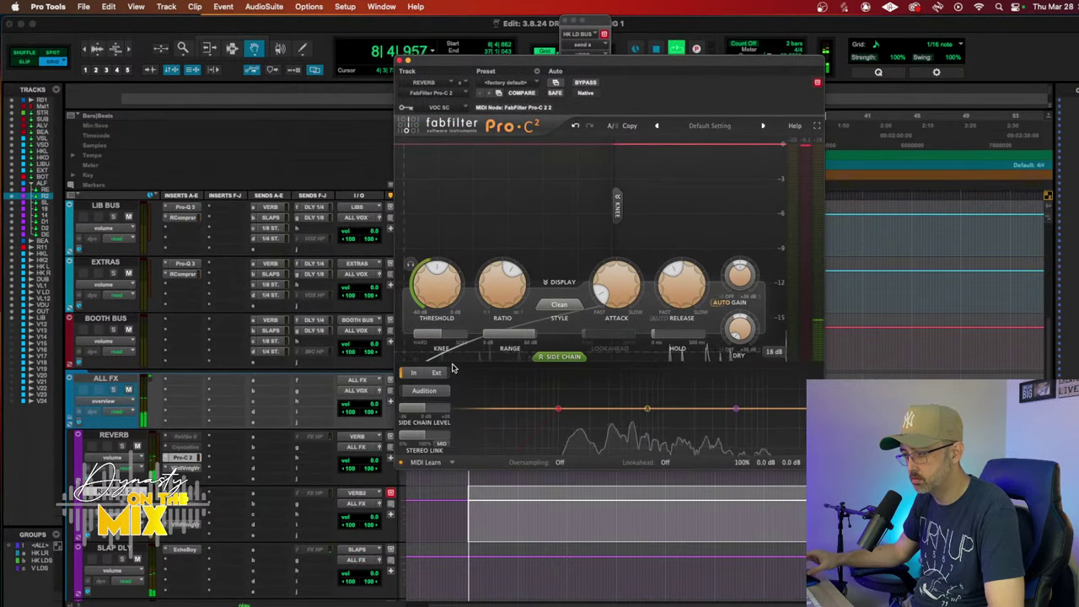
{"action": "left_click", "coordinate": [436, 372]}
{"action": "scroll", "coordinate": [281, 405], "scroll_direction": "up", "scroll_amount": 5}
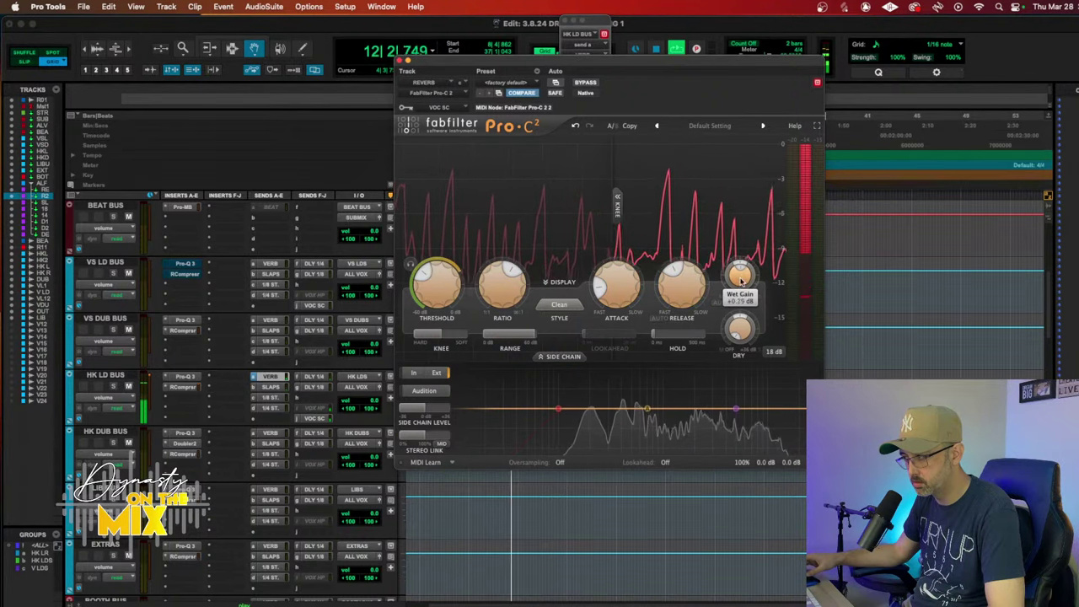
Step: Raise the wet gain of the REVERB track's Pro-C 2 and raise its threshold to about -18.6 dB
{"action": "left_click_drag", "start_coordinate": [741, 278], "coordinate": [748, 261]}
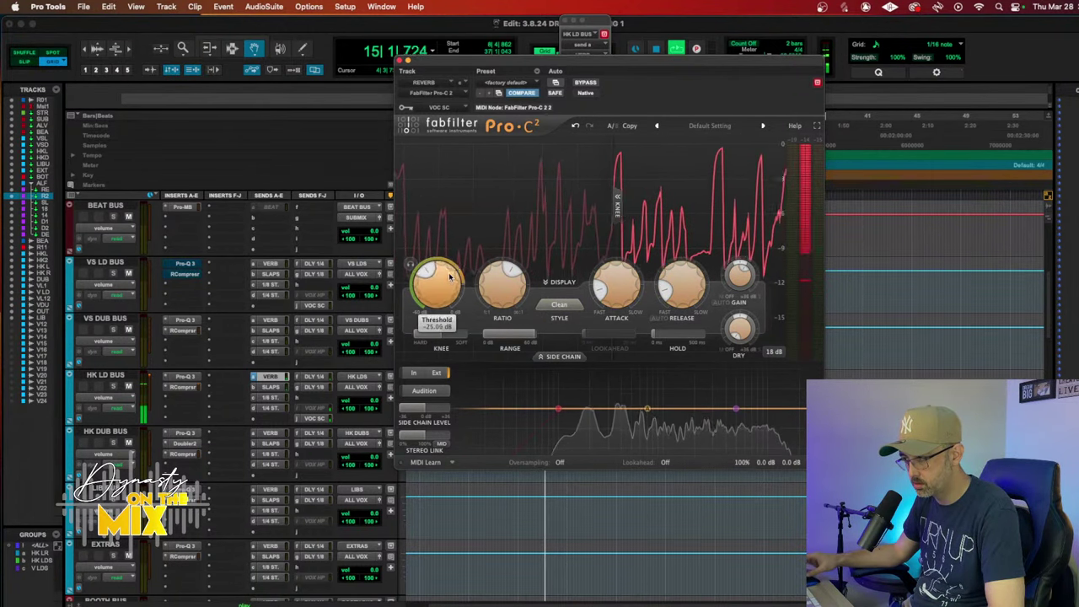
{"action": "scroll", "coordinate": [451, 278], "scroll_direction": "up", "scroll_amount": 5}
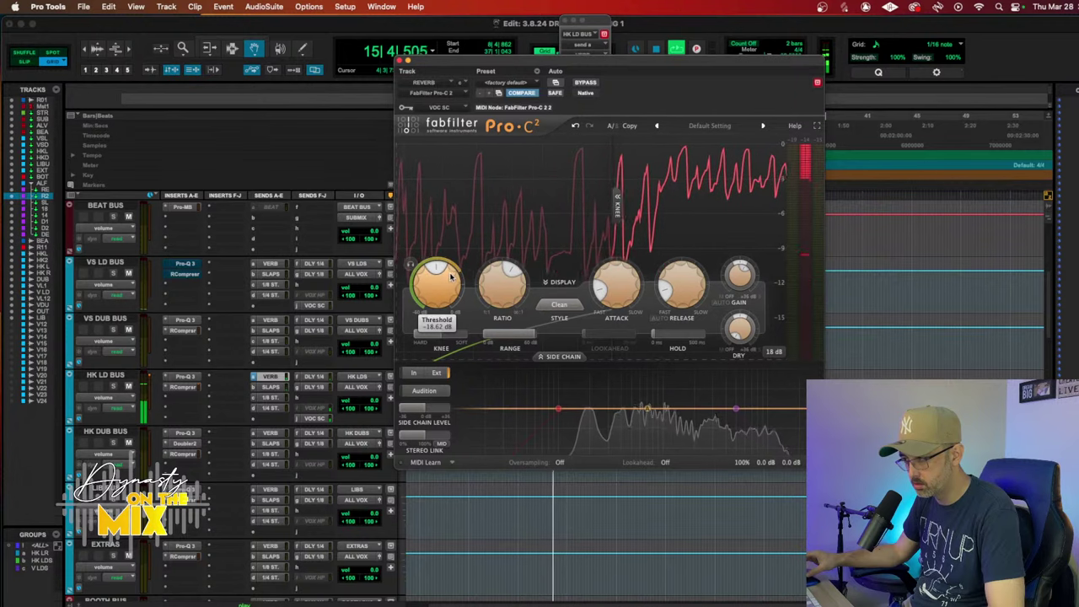
{"action": "scroll", "coordinate": [451, 278], "scroll_direction": "up", "scroll_amount": 1}
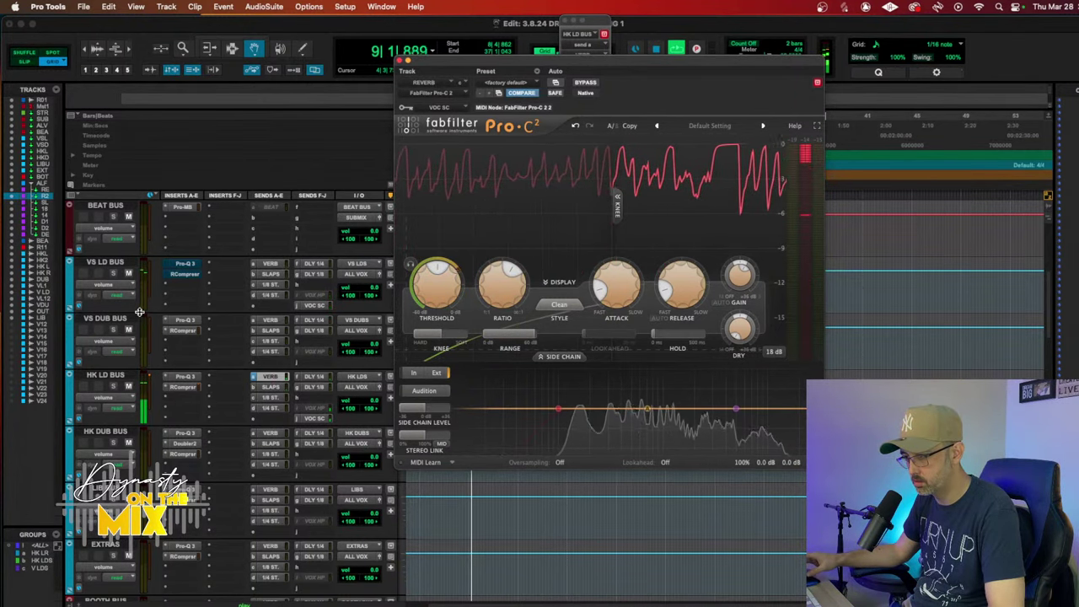
Step: Open the EchoBoy insert on the SLAP DLY track and play the loop to check the slap delay
{"action": "scroll", "coordinate": [163, 396], "scroll_direction": "down", "scroll_amount": 5}
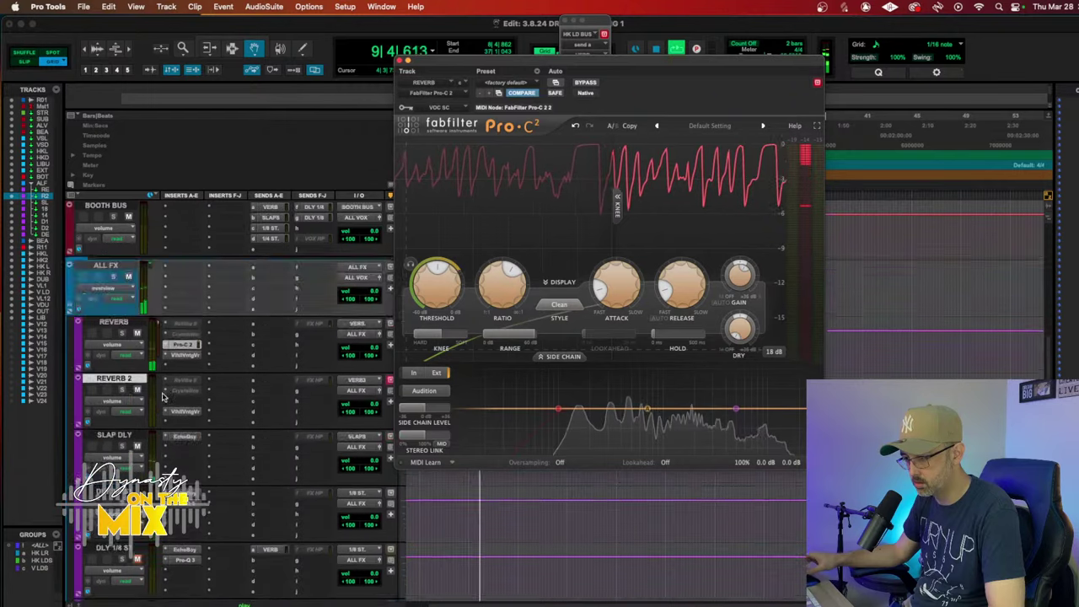
{"action": "scroll", "coordinate": [163, 396], "scroll_direction": "down", "scroll_amount": 3}
{"action": "scroll", "coordinate": [186, 380], "scroll_direction": "up", "scroll_amount": 3}
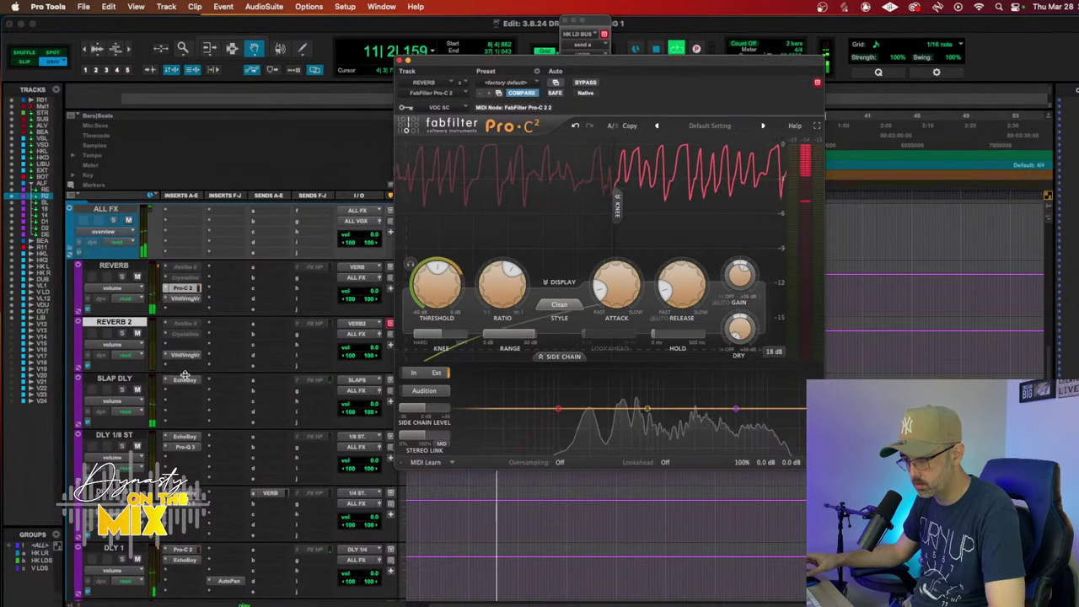
{"action": "left_click", "coordinate": [184, 380]}
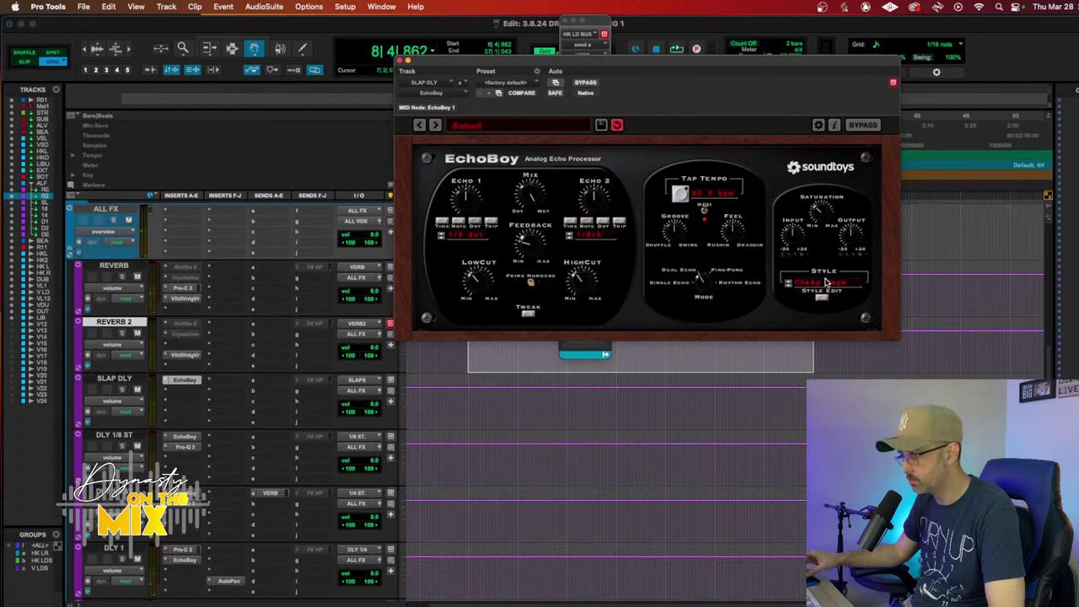
{"action": "key", "text": "space"}
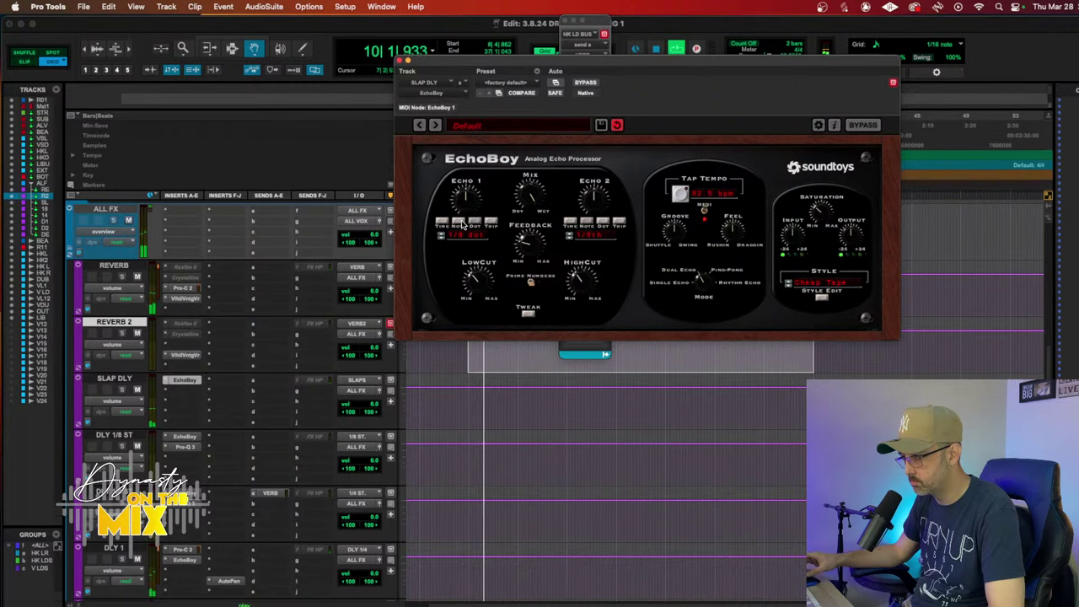
Step: Lower the SLAPS send level on the HK LD BUS track to -27.7 dB
{"action": "scroll", "coordinate": [283, 367], "scroll_direction": "up", "scroll_amount": 4}
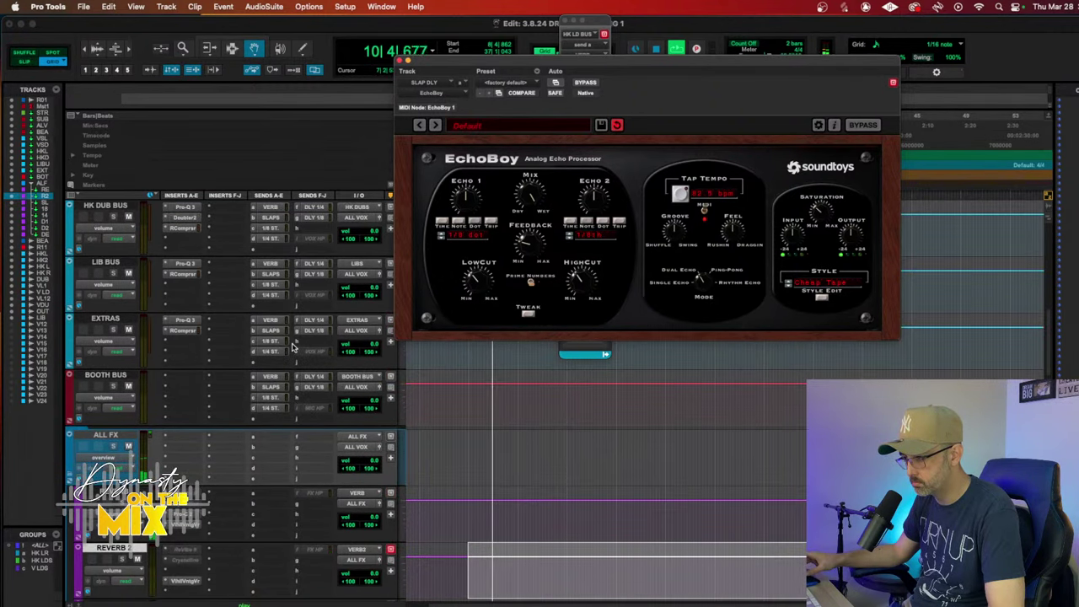
{"action": "scroll", "coordinate": [293, 347], "scroll_direction": "up", "scroll_amount": 3}
{"action": "left_click", "coordinate": [271, 330]}
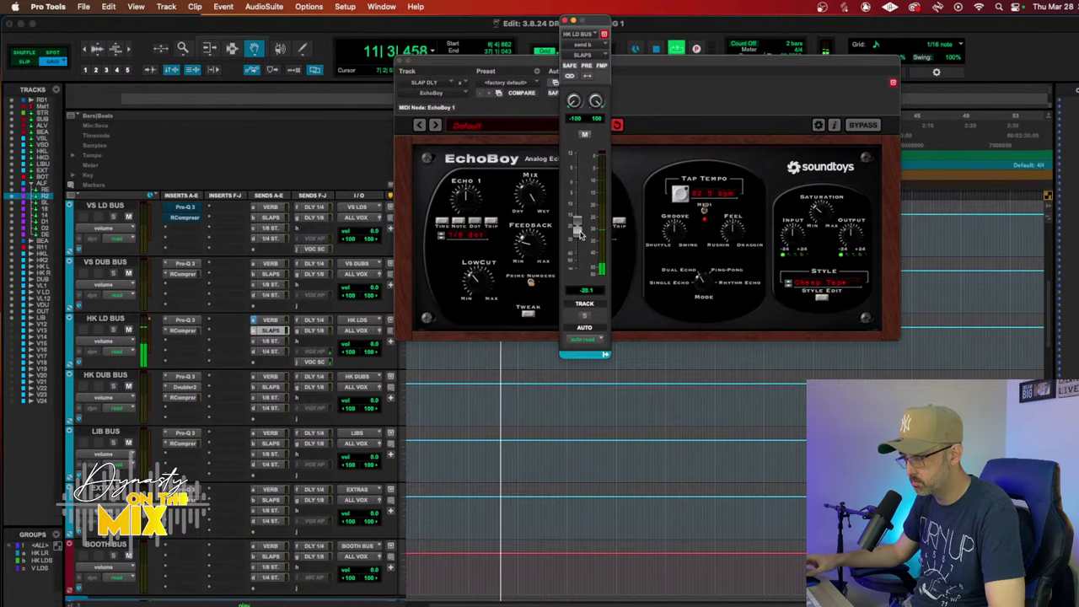
{"action": "left_click_drag", "start_coordinate": [578, 235], "coordinate": [578, 239]}
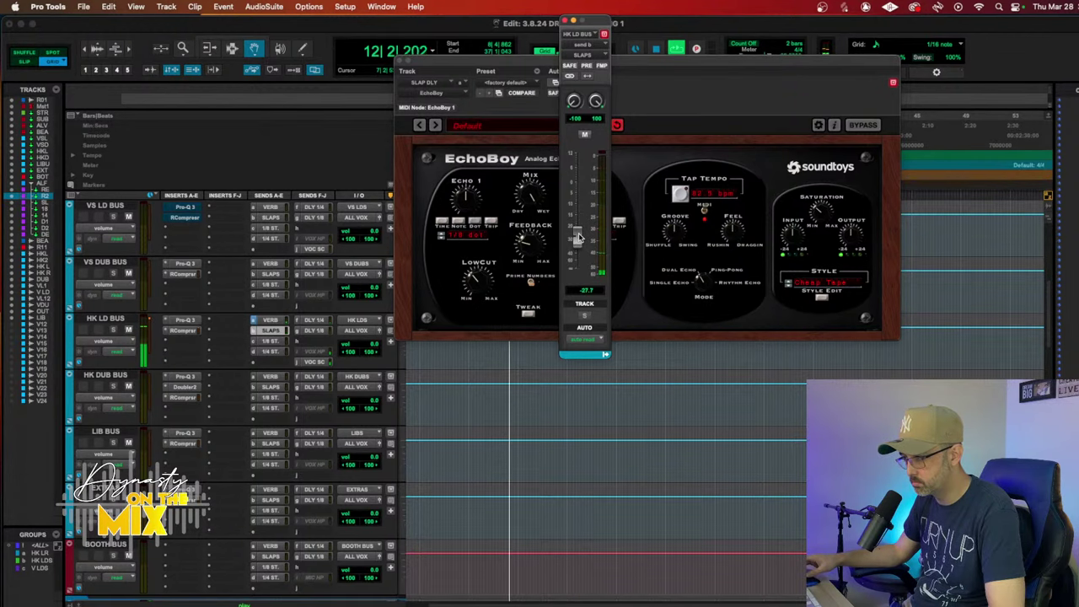
Step: Unmute the BEAT track and save the session
{"action": "scroll", "coordinate": [147, 335], "scroll_direction": "down", "scroll_amount": 5}
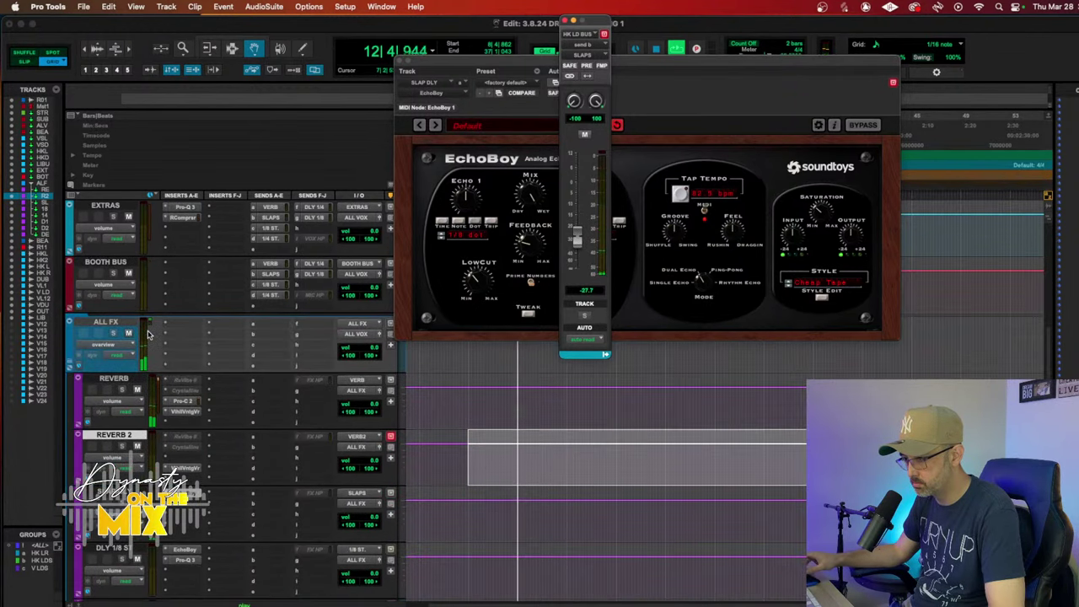
{"action": "scroll", "coordinate": [148, 335], "scroll_direction": "down", "scroll_amount": 7}
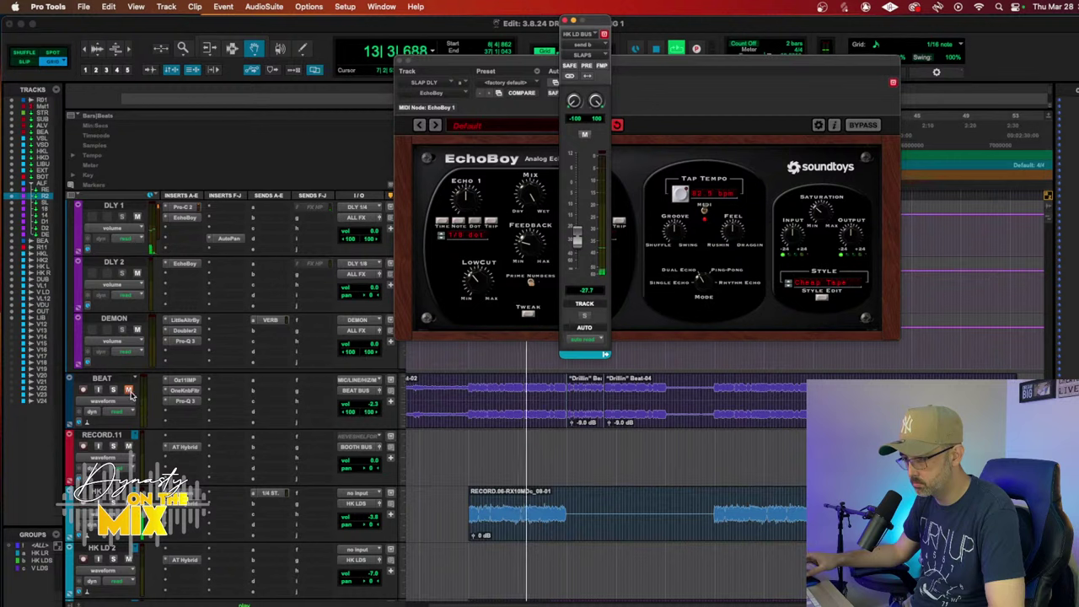
{"action": "left_click", "coordinate": [129, 390]}
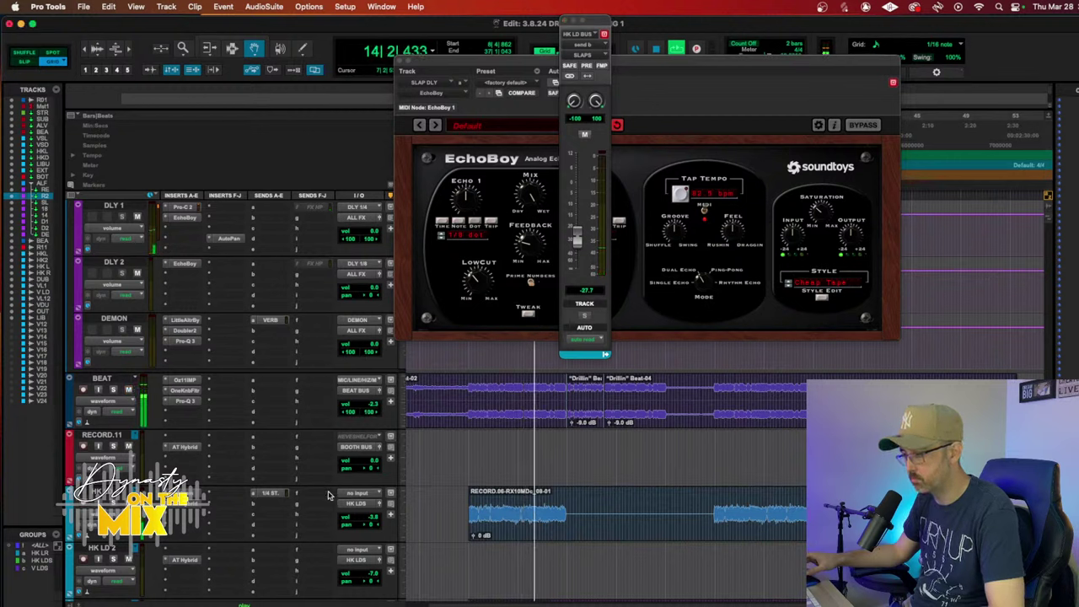
{"action": "key", "text": "super+s"}
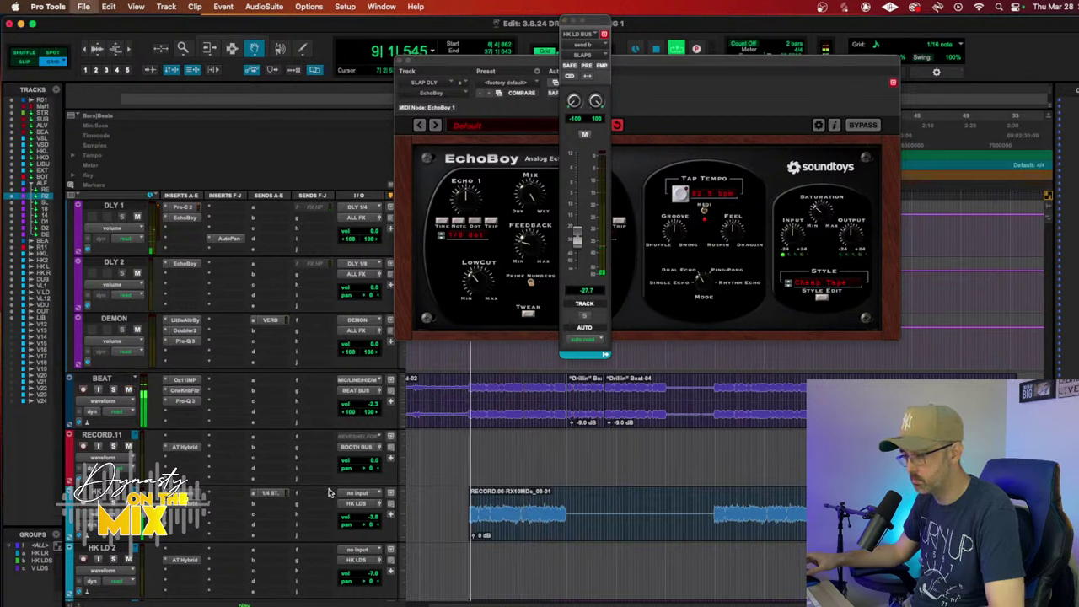
Step: Insert a stereo FabFilter Pro-Q 3 after ValhallaVintageVerb on the REVERB track
{"action": "scroll", "coordinate": [323, 512], "scroll_direction": "up", "scroll_amount": 5}
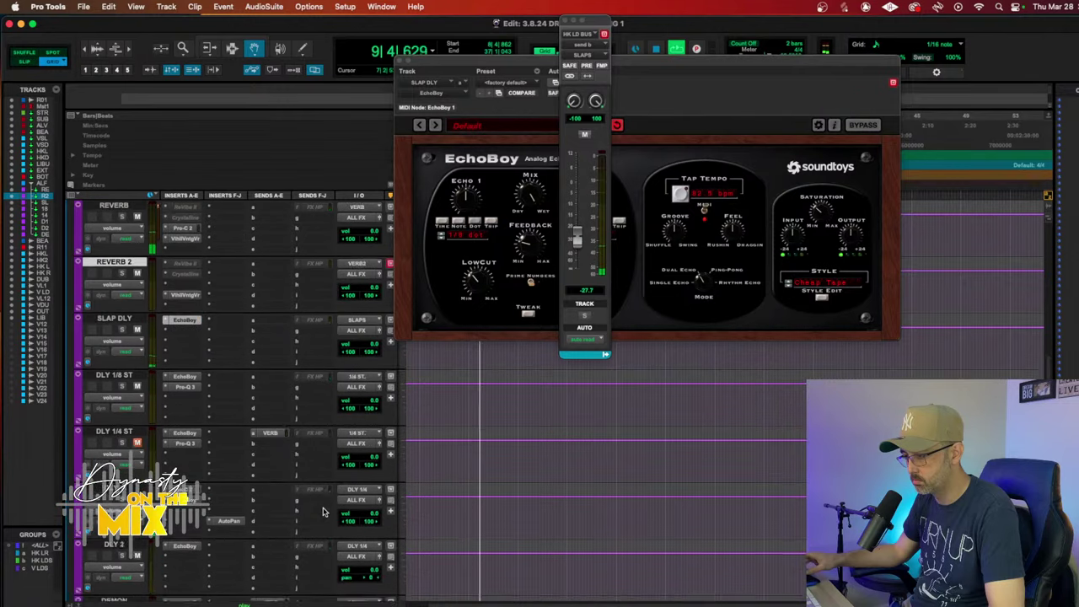
{"action": "scroll", "coordinate": [323, 512], "scroll_direction": "up", "scroll_amount": 2}
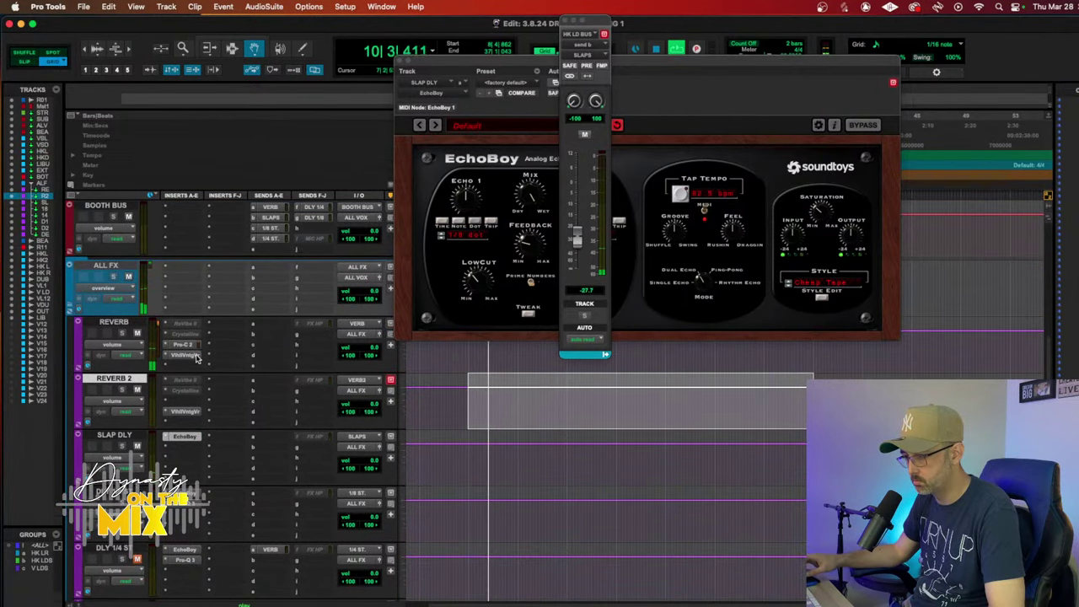
{"action": "left_click", "coordinate": [192, 356]}
{"action": "left_click", "coordinate": [179, 368]}
{"action": "mouse_move", "coordinate": [221, 366]}
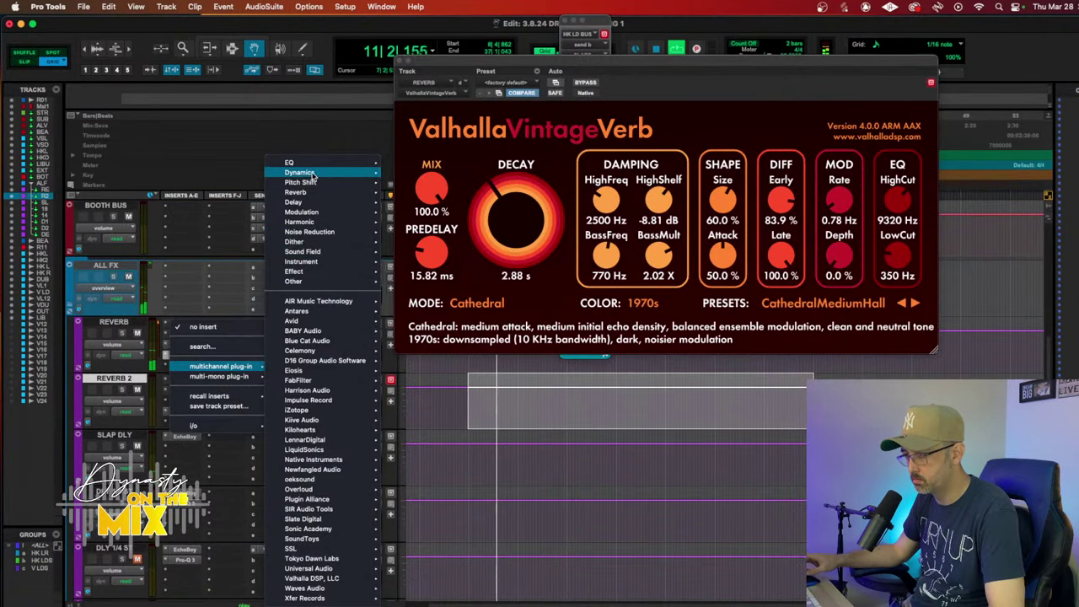
{"action": "mouse_move", "coordinate": [290, 162]}
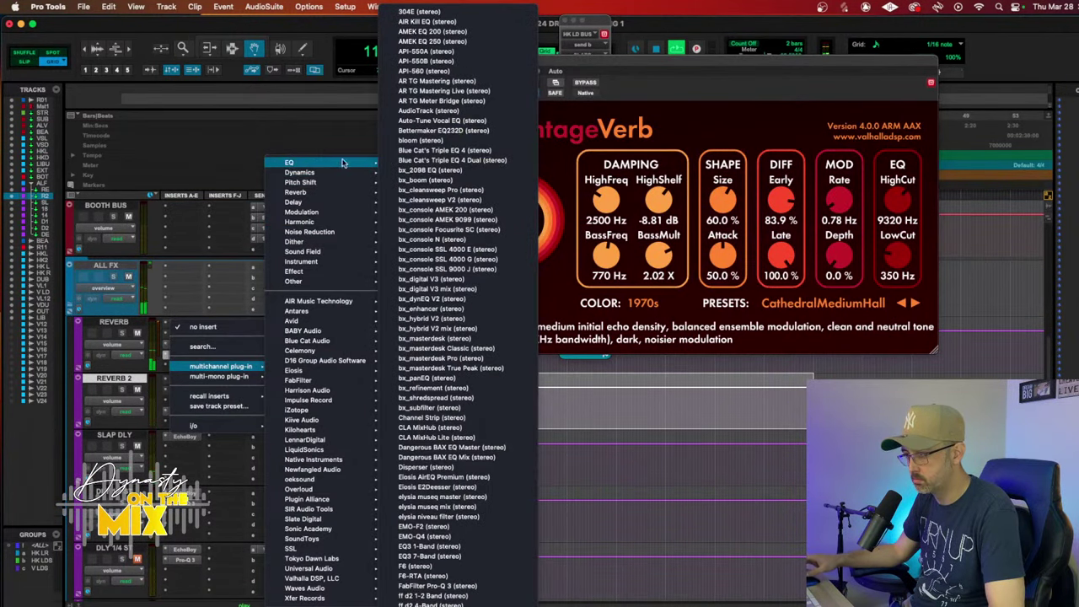
{"action": "left_click", "coordinate": [472, 585]}
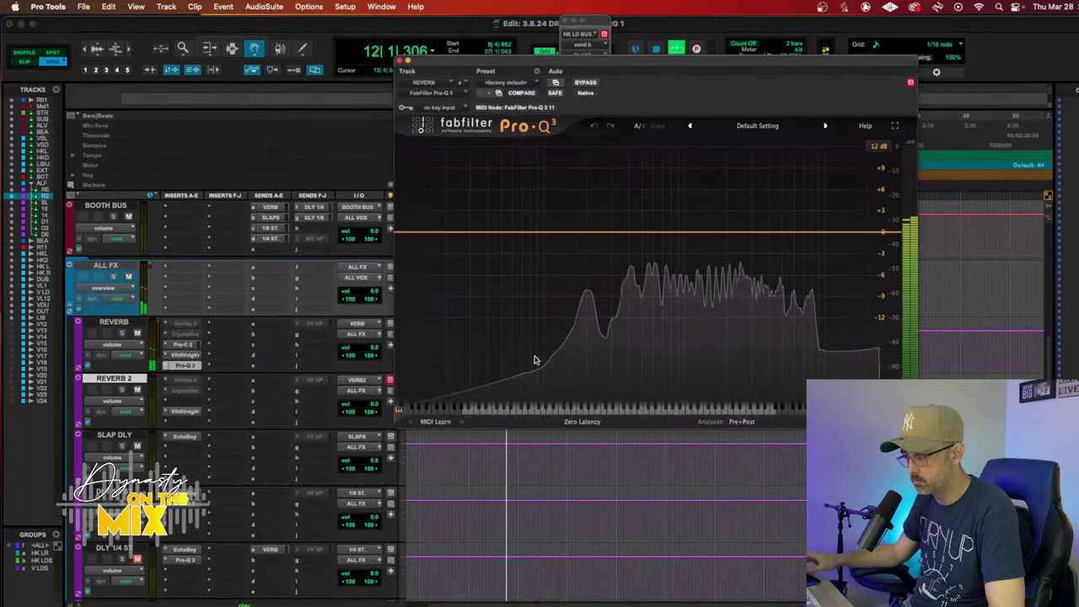
Step: Add a low cut to the reverb's Pro-Q 3 at about 128 Hz with an 18 dB/oct slope and Q about 0.59
{"action": "left_click", "coordinate": [561, 232]}
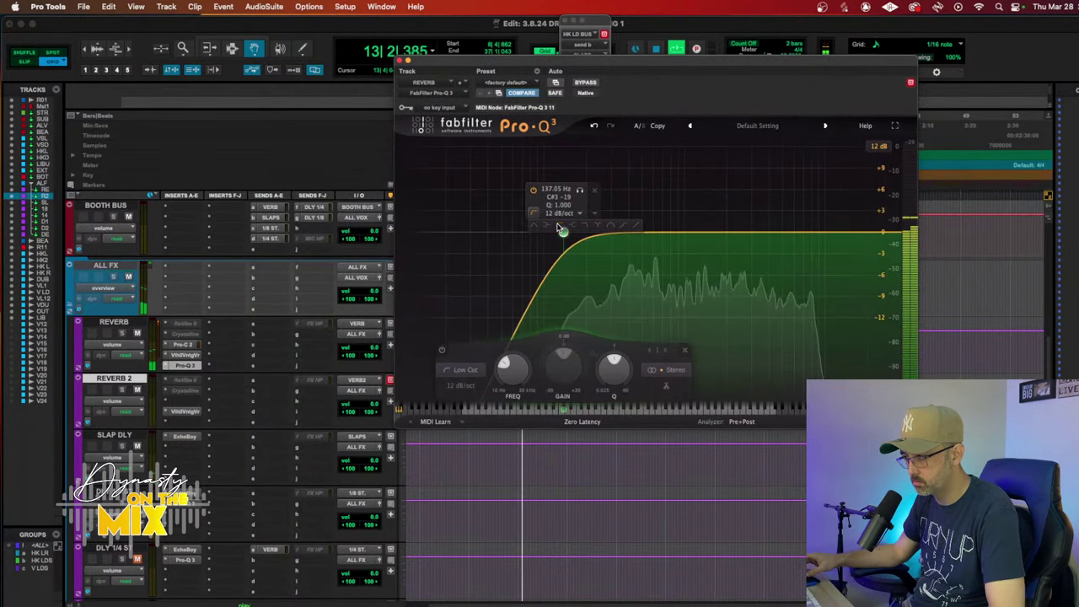
{"action": "left_click", "coordinate": [562, 231]}
{"action": "left_click_drag", "start_coordinate": [563, 232], "coordinate": [558, 263]}
Step: Add a bell boost of about 1.3 dB near 1.2 kHz, solo the band to shift it slightly higher, and toggle playback
{"action": "mouse_move", "coordinate": [709, 232]}
{"action": "left_mouse_down"}
{"action": "mouse_move", "coordinate": [708, 214]}
{"action": "mouse_move", "coordinate": [695, 222]}
{"action": "left_mouse_up"}
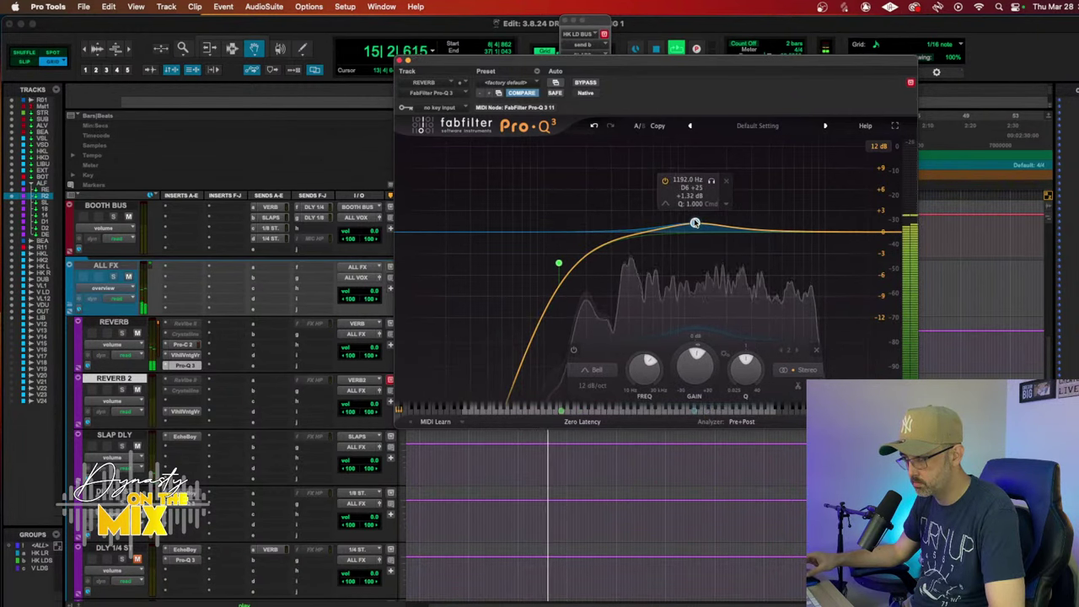
{"action": "left_click", "coordinate": [711, 181]}
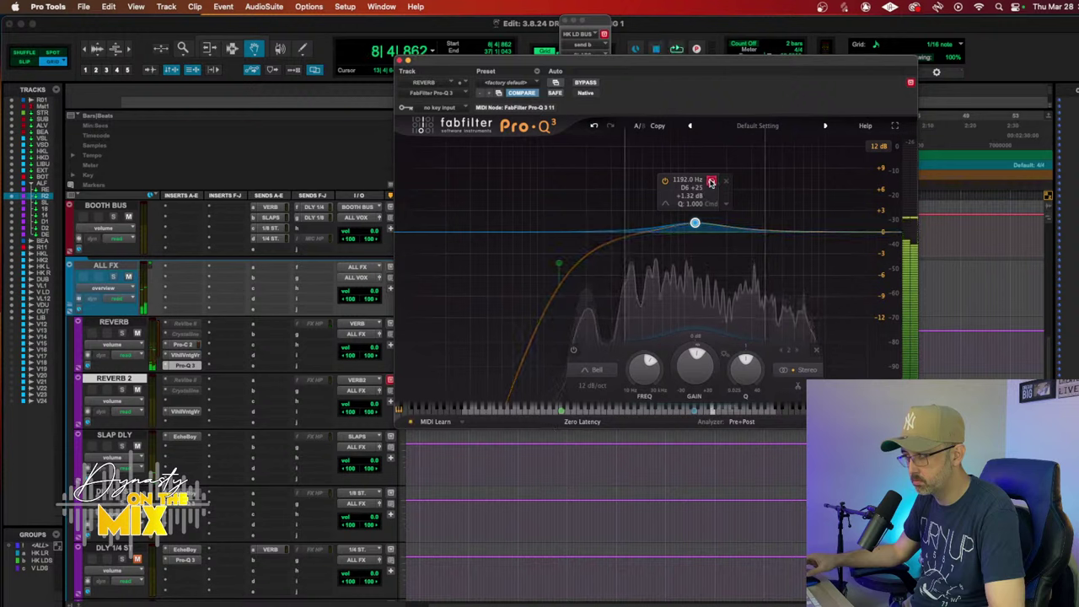
{"action": "left_click_drag", "start_coordinate": [714, 183], "coordinate": [721, 182]}
{"action": "key", "text": "space"}
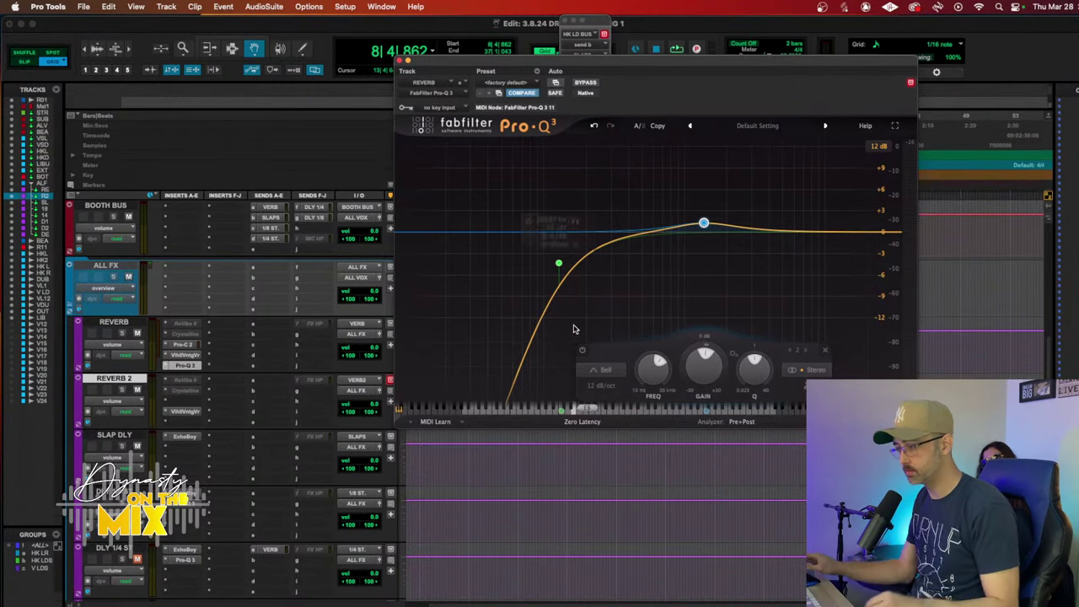
Step: Switch to OBS Studio and transition the live stream to the "be right back" scene
{"action": "mouse_move", "coordinate": [516, 592]}
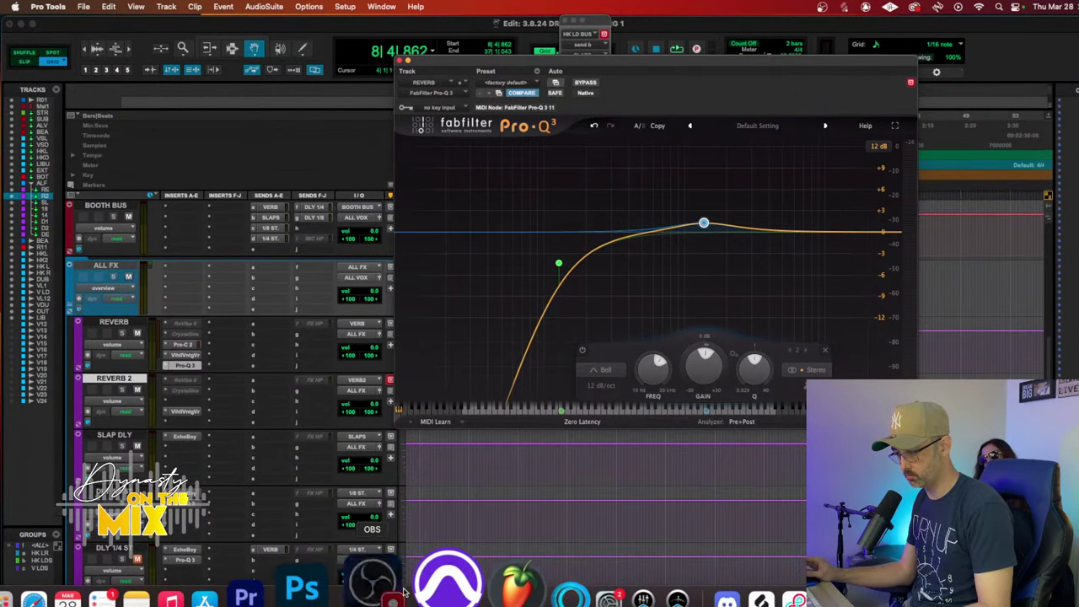
{"action": "left_click", "coordinate": [360, 582]}
{"action": "left_click", "coordinate": [279, 348]}
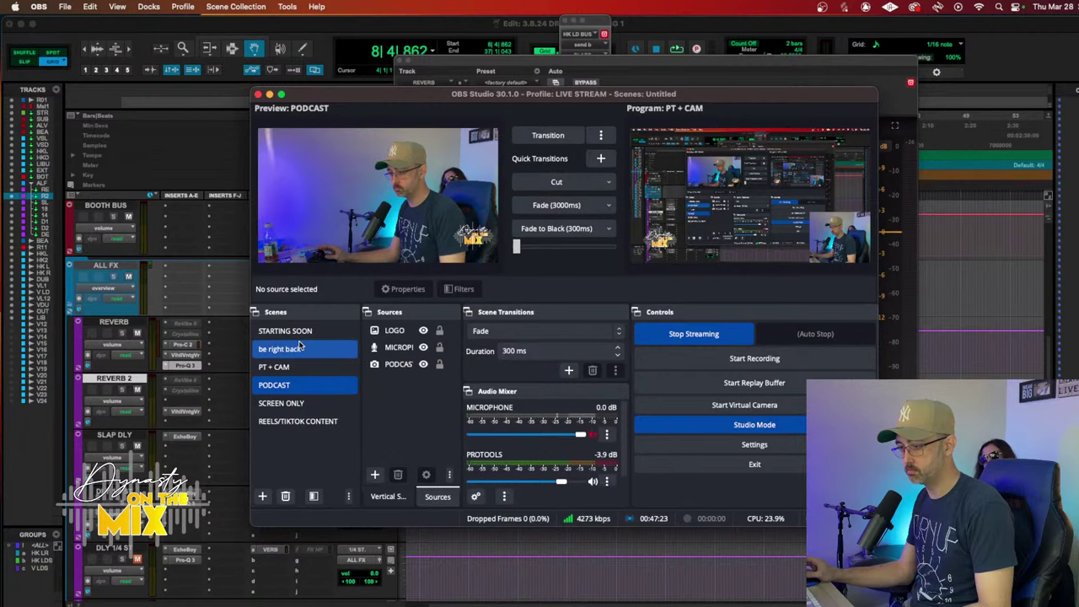
{"action": "left_click", "coordinate": [553, 135]}
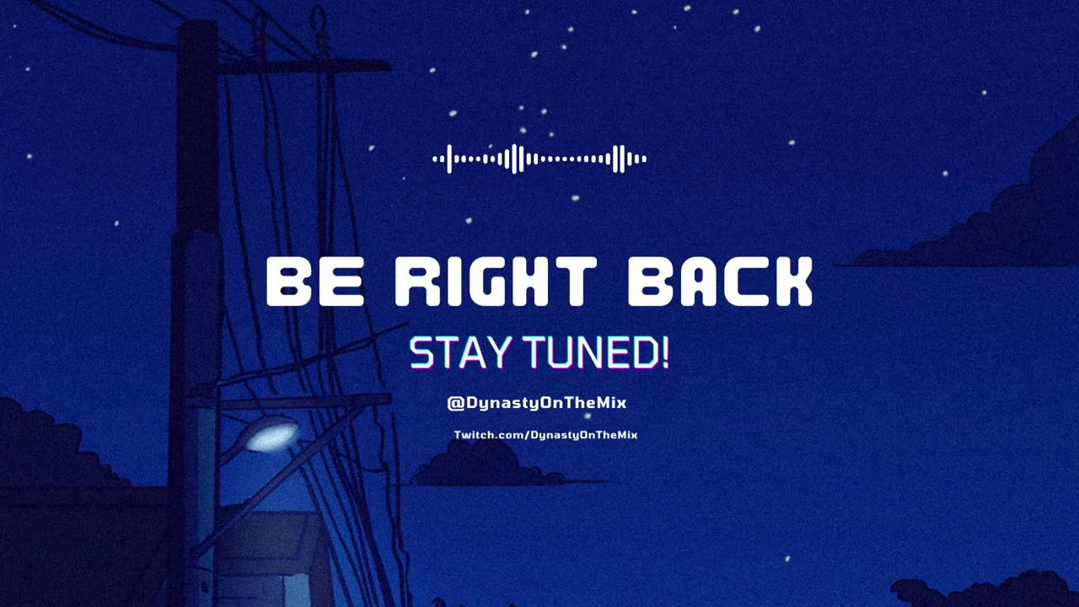
Step: Bring the stream back to the PT + CAM scene and return to Pro Tools
{"action": "key", "text": "F1"}
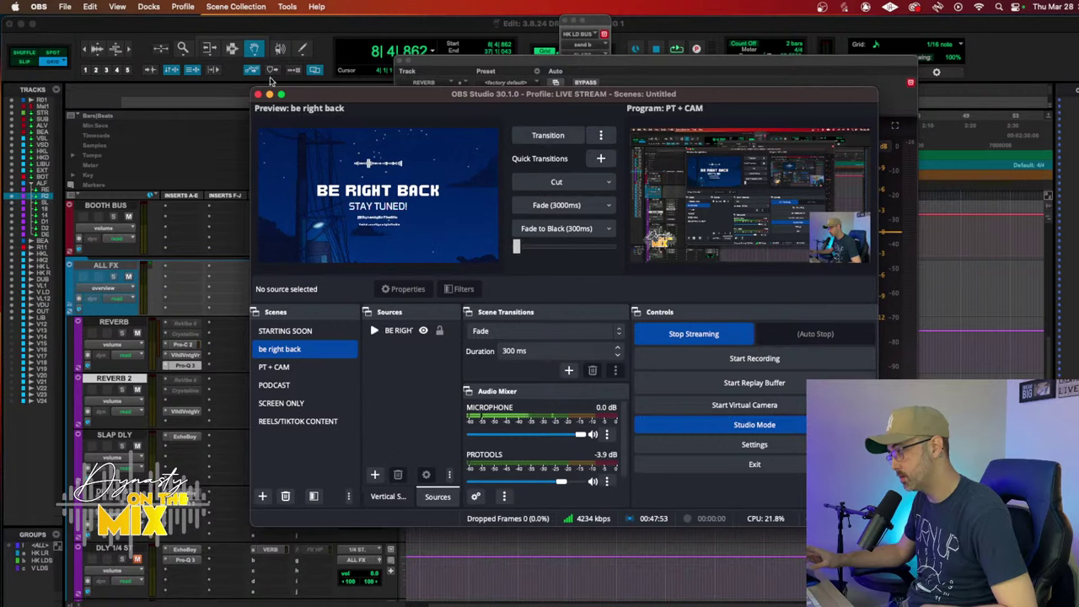
{"action": "left_click", "coordinate": [650, 38]}
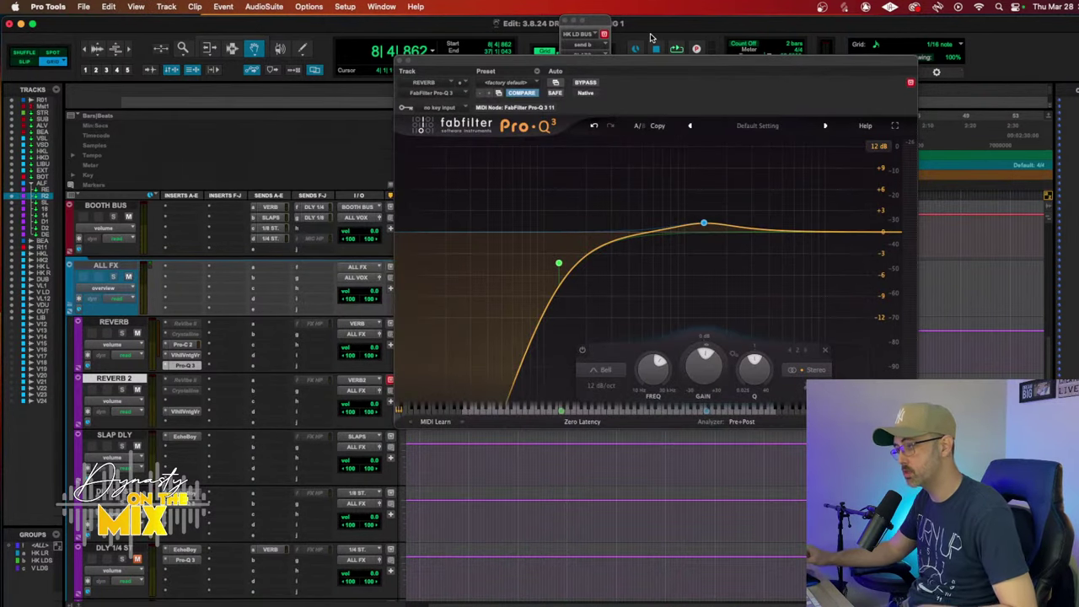
Step: Play the loop and shift the bell boost in the reverb's Pro-Q 3 to a lower frequency
{"action": "scroll", "coordinate": [214, 391], "scroll_direction": "down", "scroll_amount": 2}
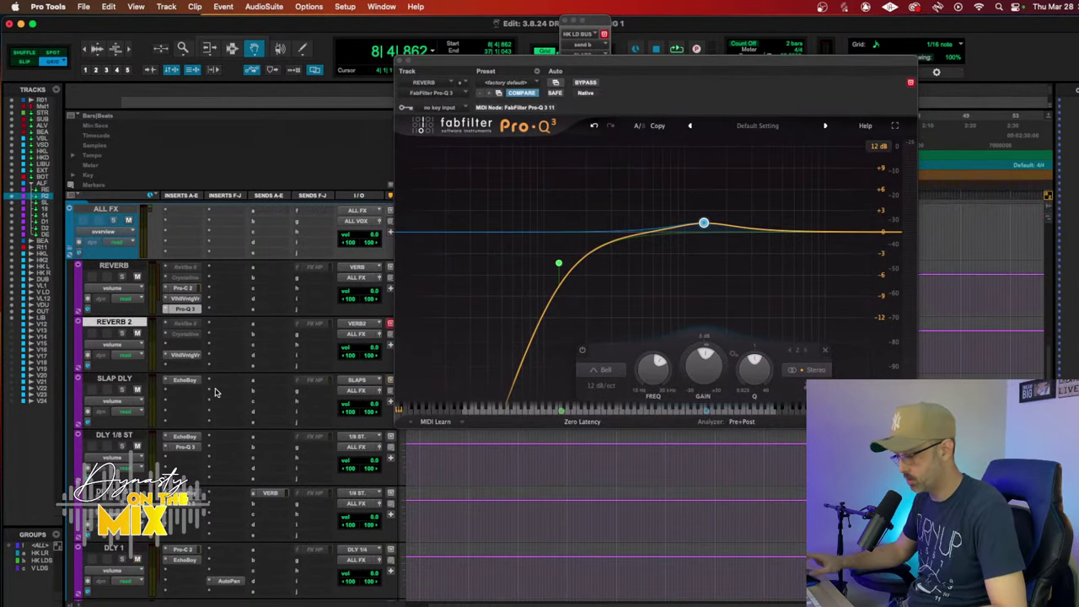
{"action": "key", "text": "space"}
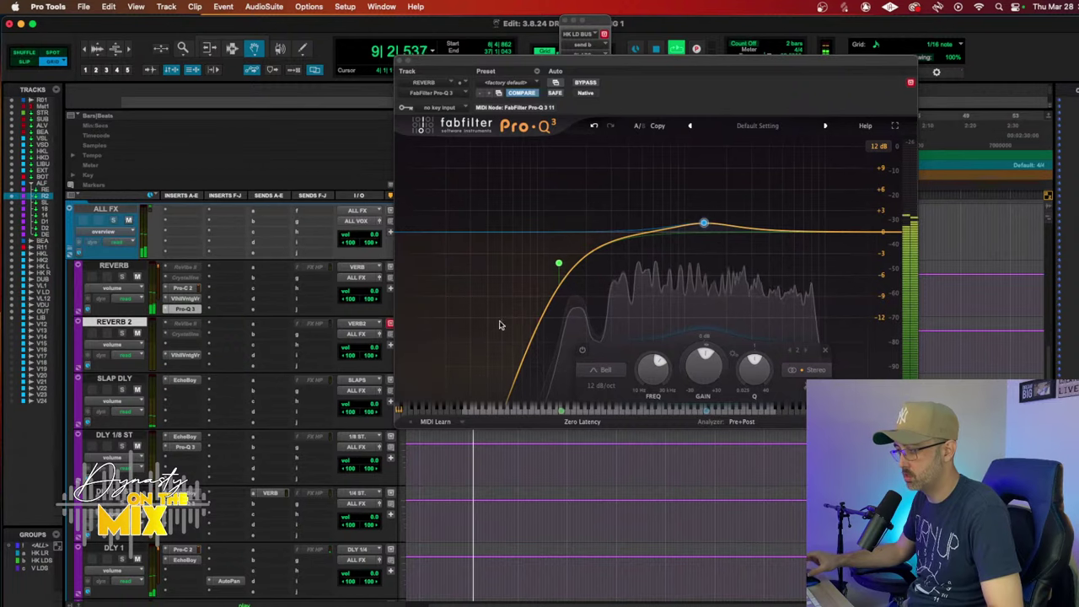
{"action": "mouse_move", "coordinate": [712, 226]}
{"action": "left_click_drag", "start_coordinate": [705, 224], "coordinate": [678, 223]}
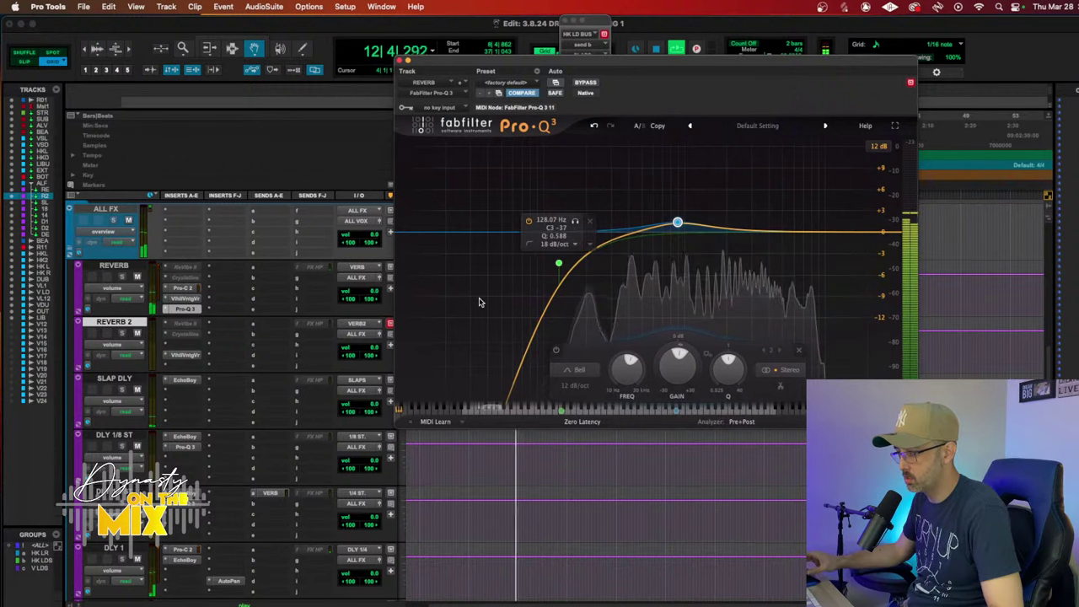
Step: In the REVERB track's Pro-C 2, set the threshold to about -20.8 dB, increase the ratio, shorten the attack and lengthen the release
{"action": "scroll", "coordinate": [238, 318], "scroll_direction": "up", "scroll_amount": 4}
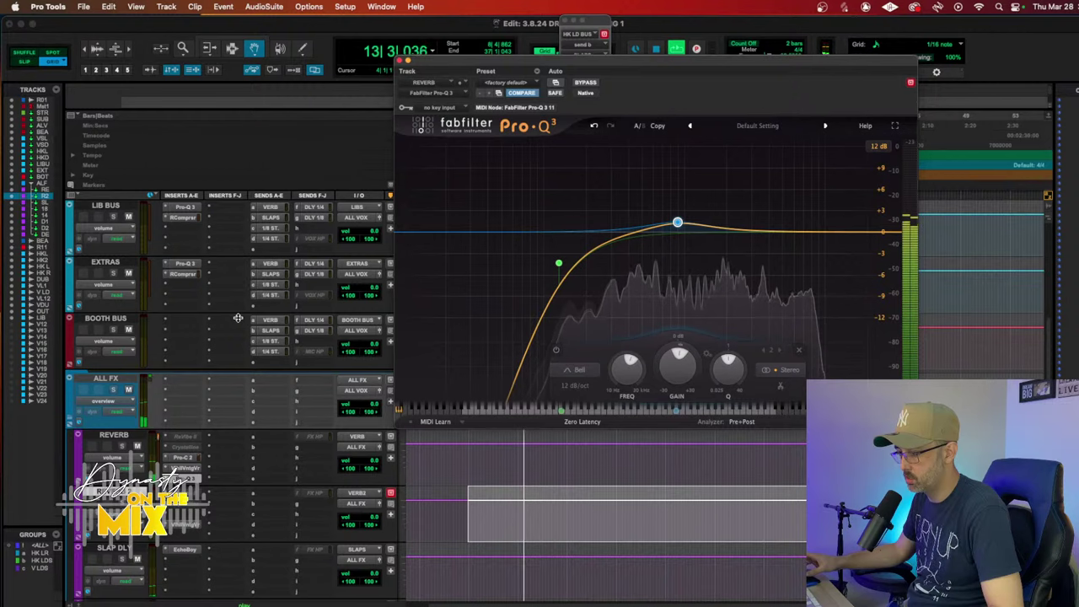
{"action": "left_click", "coordinate": [180, 458]}
{"action": "left_click_drag", "start_coordinate": [439, 268], "coordinate": [435, 280]}
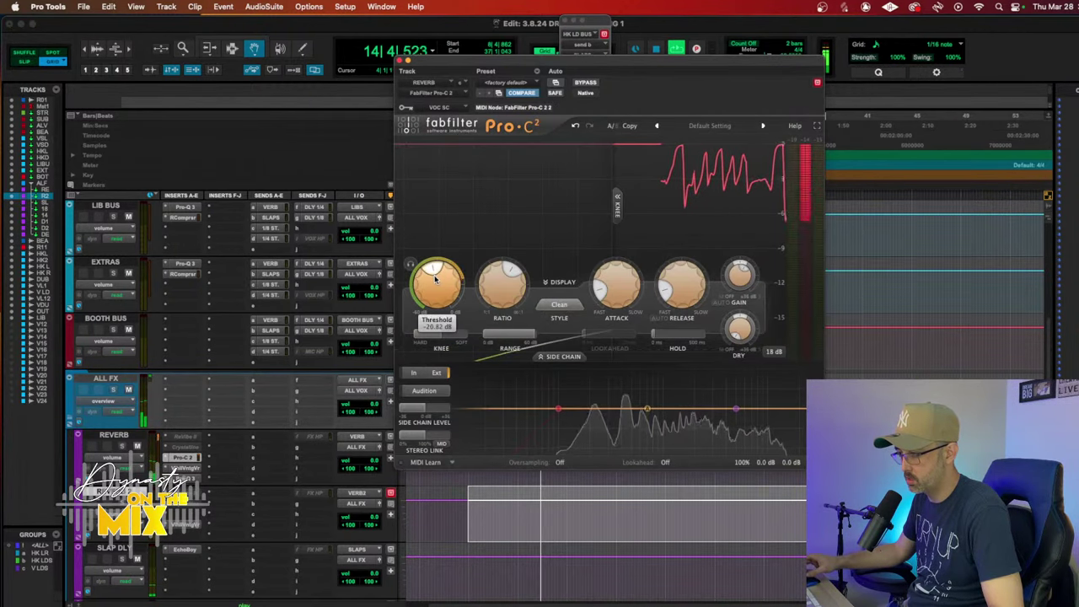
{"action": "left_click_drag", "start_coordinate": [505, 285], "coordinate": [516, 268]}
{"action": "left_click_drag", "start_coordinate": [682, 283], "coordinate": [702, 242]}
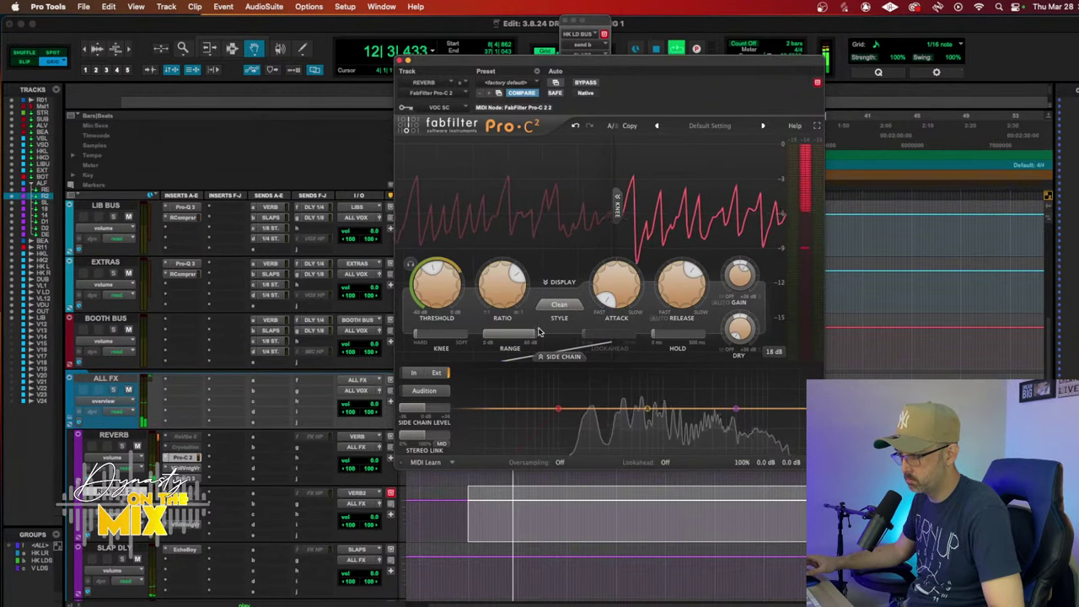
{"action": "mouse_move", "coordinate": [647, 412]}
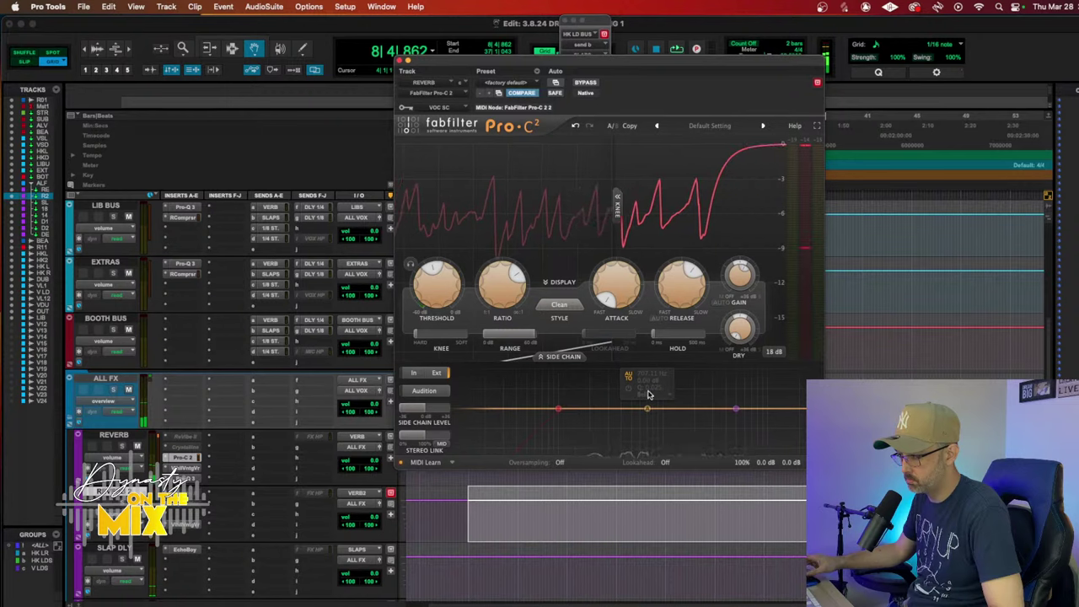
Step: Play the loop to check the sidechained compression and set the Pro-C 2's oversampling to 2x
{"action": "key", "text": "space"}
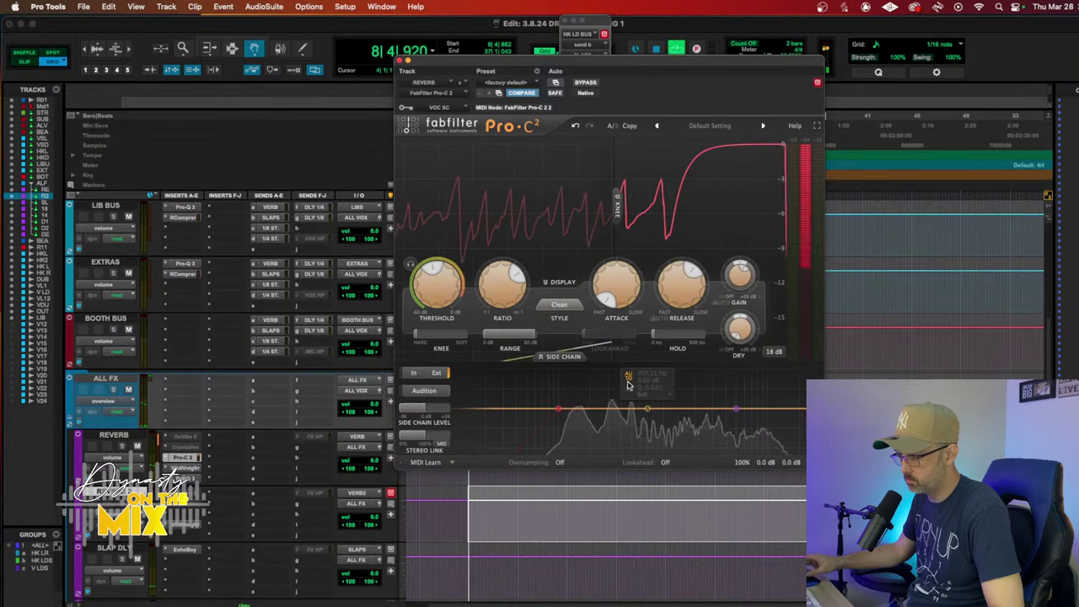
{"action": "left_click", "coordinate": [556, 356]}
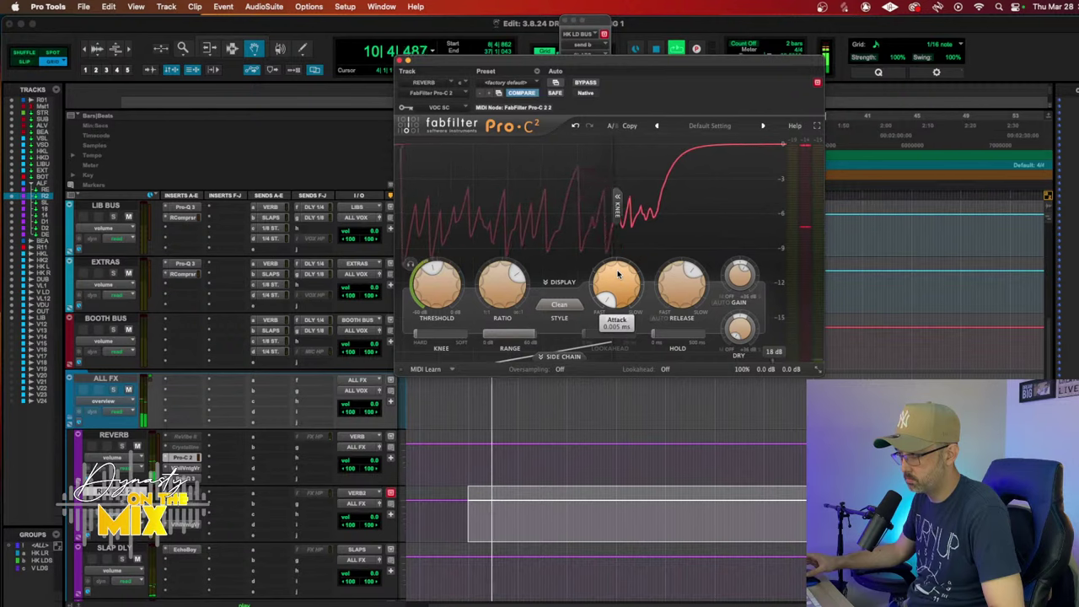
{"action": "left_click", "coordinate": [556, 356]}
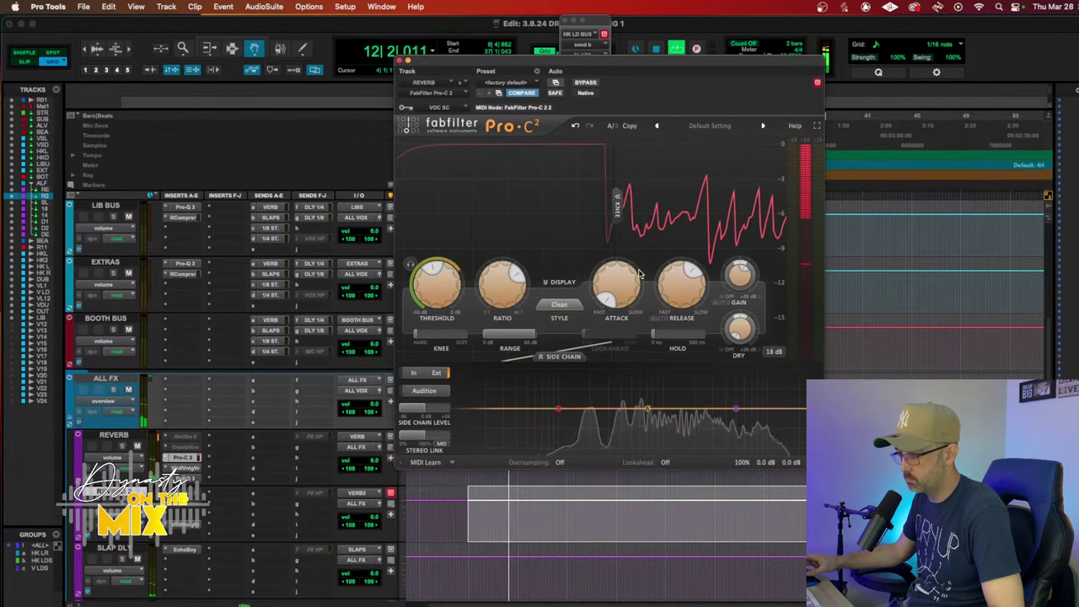
{"action": "mouse_move", "coordinate": [626, 293]}
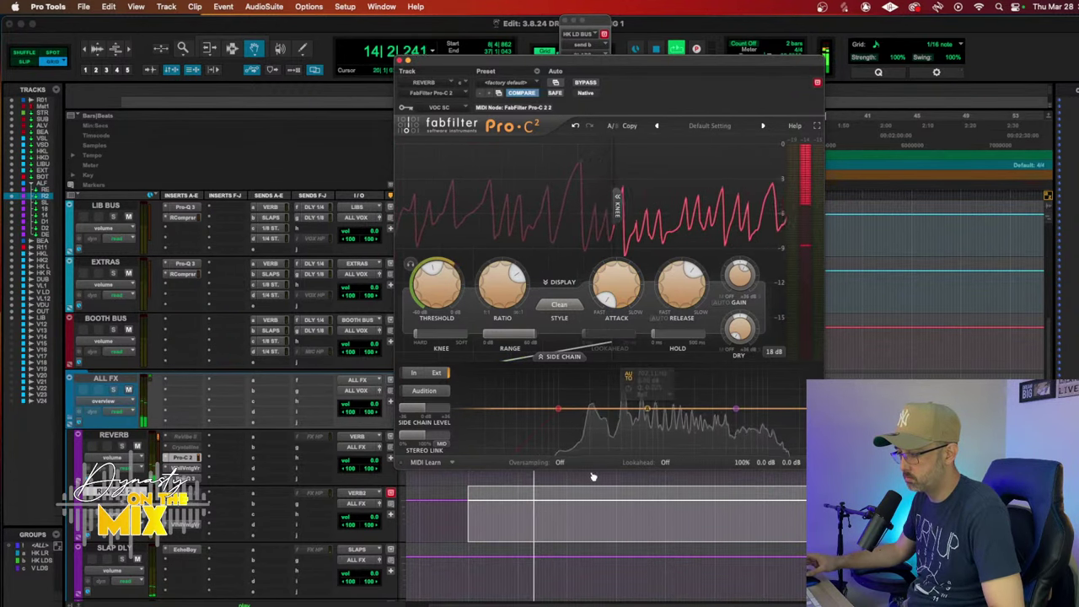
{"action": "left_click", "coordinate": [561, 463]}
{"action": "left_click", "coordinate": [570, 478]}
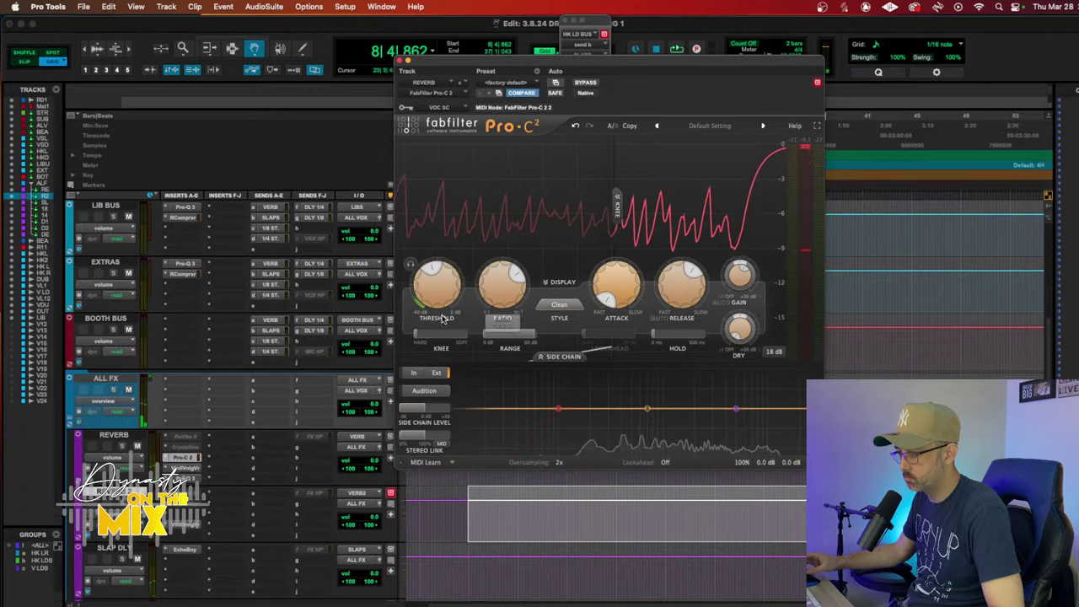
Step: Close the Pro-C 2, play the loop and lower the HK LD track's volume to about -5.2 dB
{"action": "scroll", "coordinate": [249, 422], "scroll_direction": "down", "scroll_amount": 10}
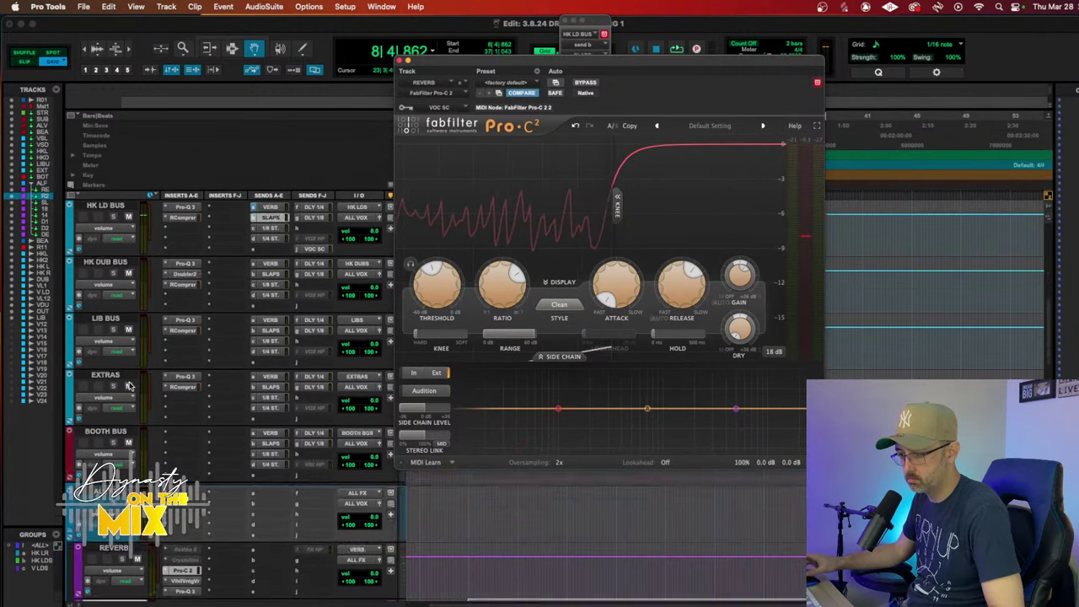
{"action": "scroll", "coordinate": [131, 386], "scroll_direction": "down", "scroll_amount": 3}
{"action": "scroll", "coordinate": [131, 403], "scroll_direction": "down", "scroll_amount": 2}
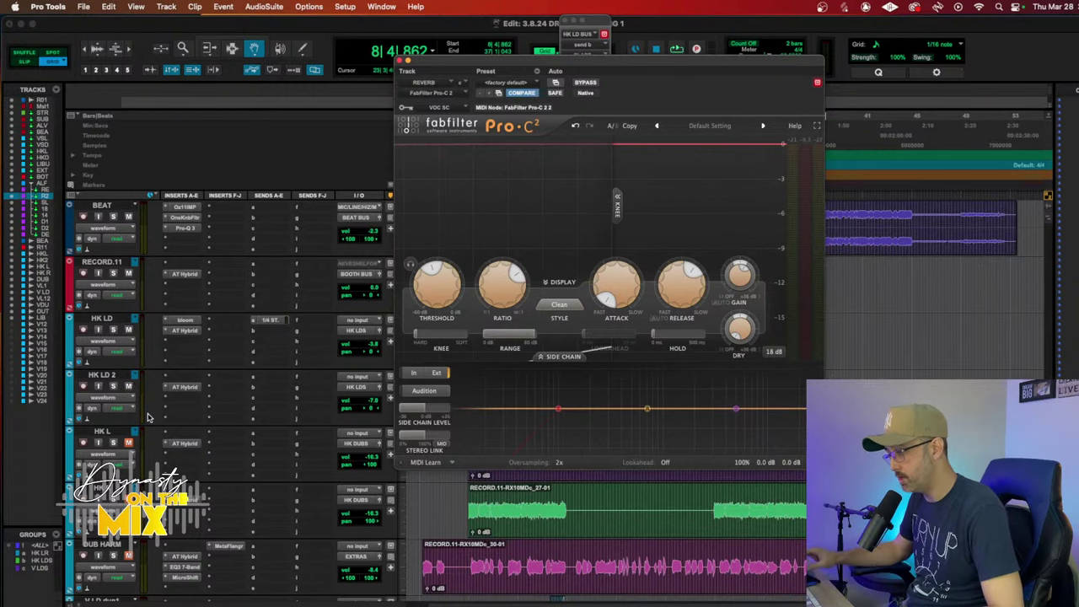
{"action": "left_click", "coordinate": [400, 61]}
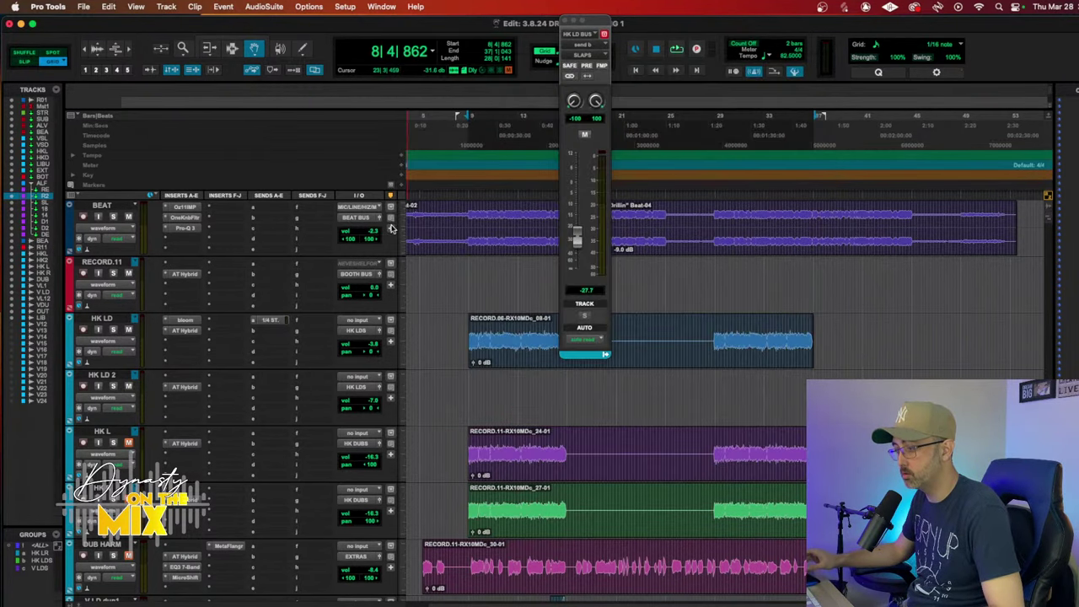
{"action": "key", "text": "space"}
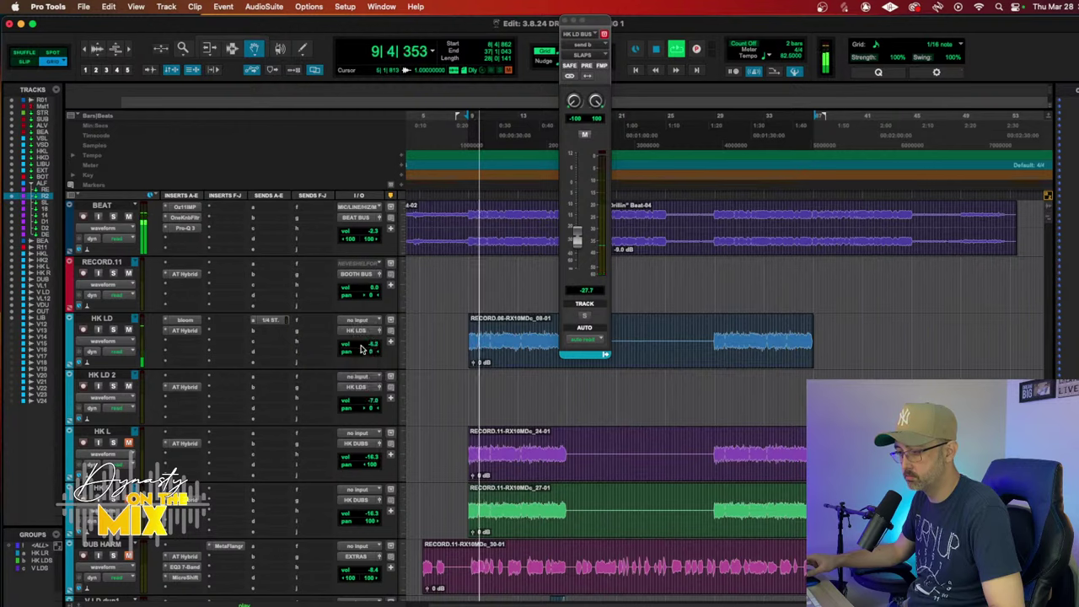
Step: Insert the Maag EQ4 (mono) in the first free insert slot of the HK LD track
{"action": "left_click", "coordinate": [185, 340]}
{"action": "mouse_move", "coordinate": [193, 341]}
{"action": "mouse_move", "coordinate": [342, 182]}
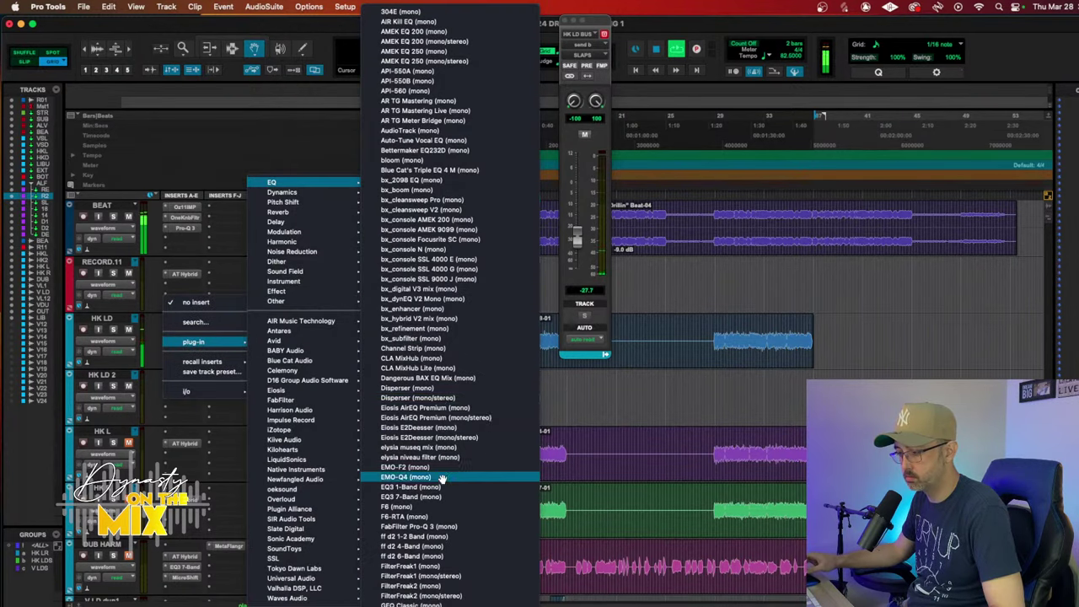
{"action": "scroll", "coordinate": [434, 499], "scroll_direction": "down", "scroll_amount": 15}
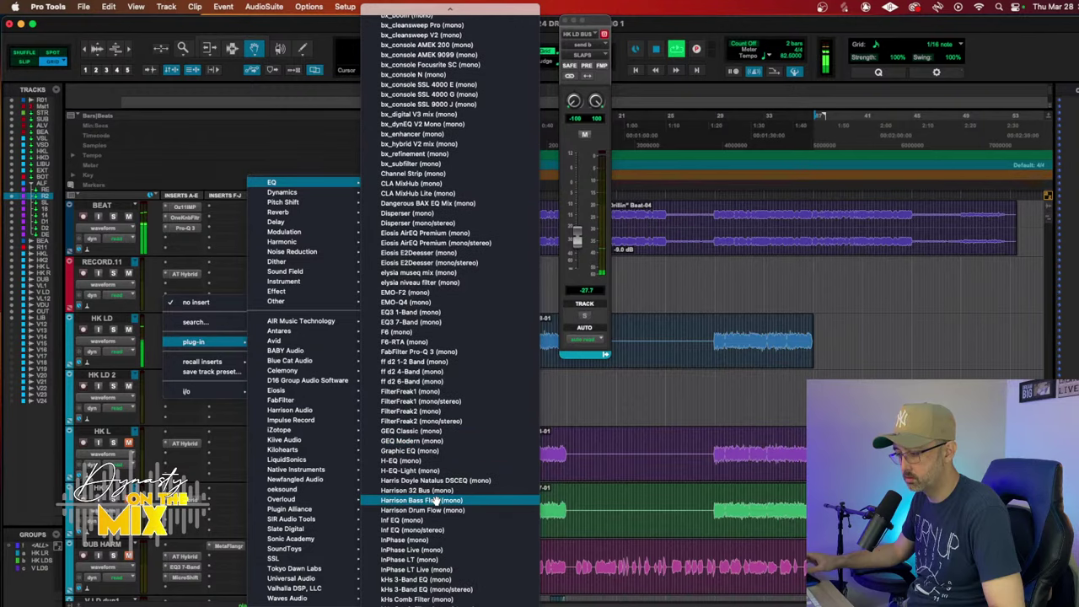
{"action": "scroll", "coordinate": [435, 502], "scroll_direction": "down", "scroll_amount": 2}
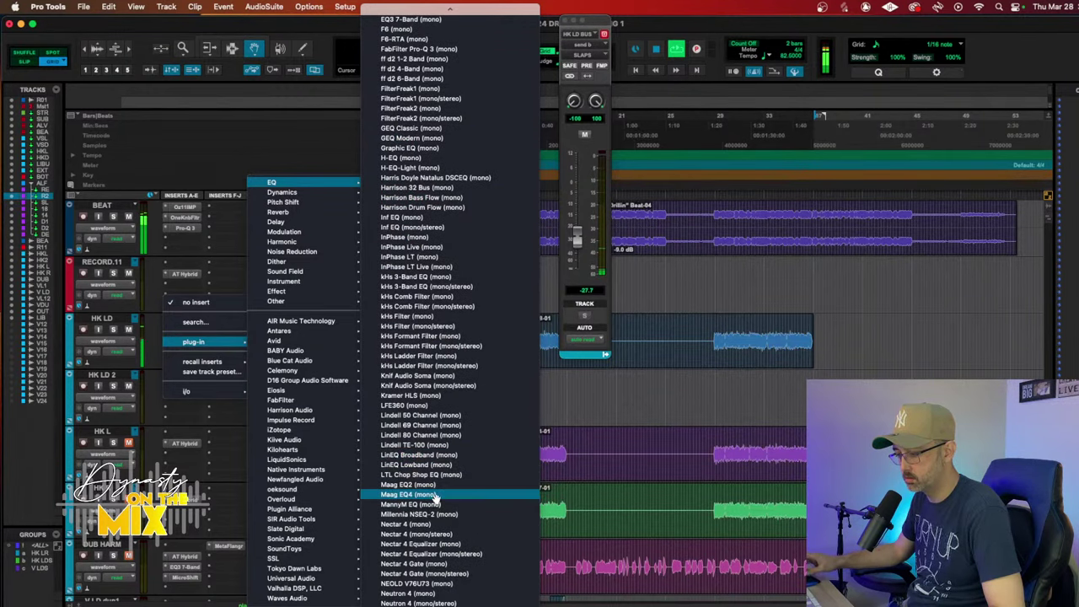
{"action": "left_click", "coordinate": [435, 495]}
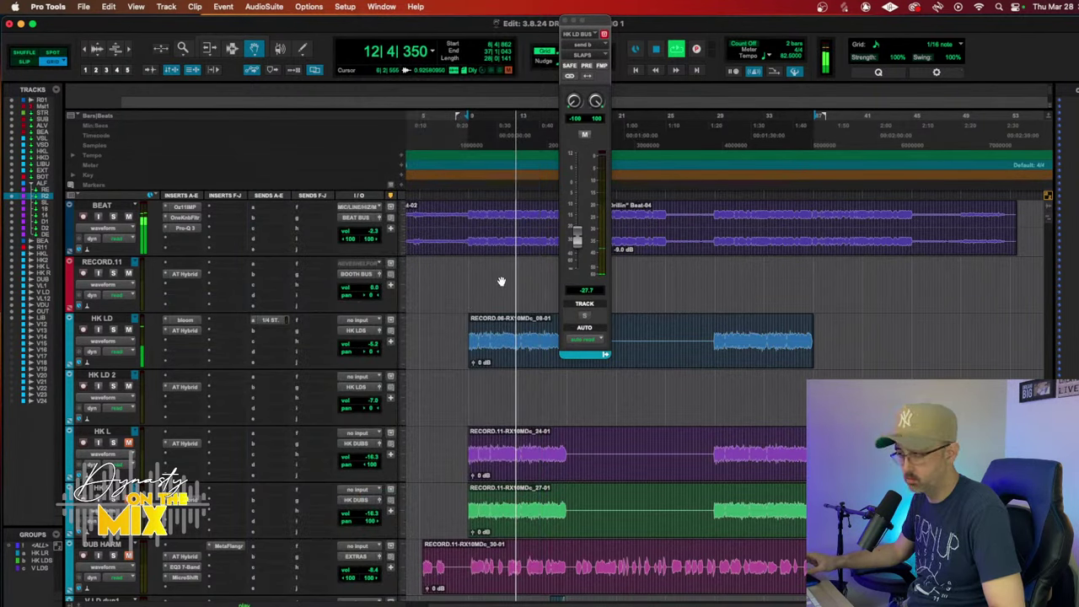
Step: Adjust the 160 Hz, 650 Hz and 2.5 kHz bands on HK LD's Maag EQ4 and restart the loop
{"action": "left_click_drag", "start_coordinate": [504, 132], "coordinate": [500, 128]}
{"action": "mouse_move", "coordinate": [539, 159]}
{"action": "left_mouse_down"}
{"action": "mouse_move", "coordinate": [546, 150]}
{"action": "mouse_move", "coordinate": [540, 164]}
{"action": "left_mouse_up"}
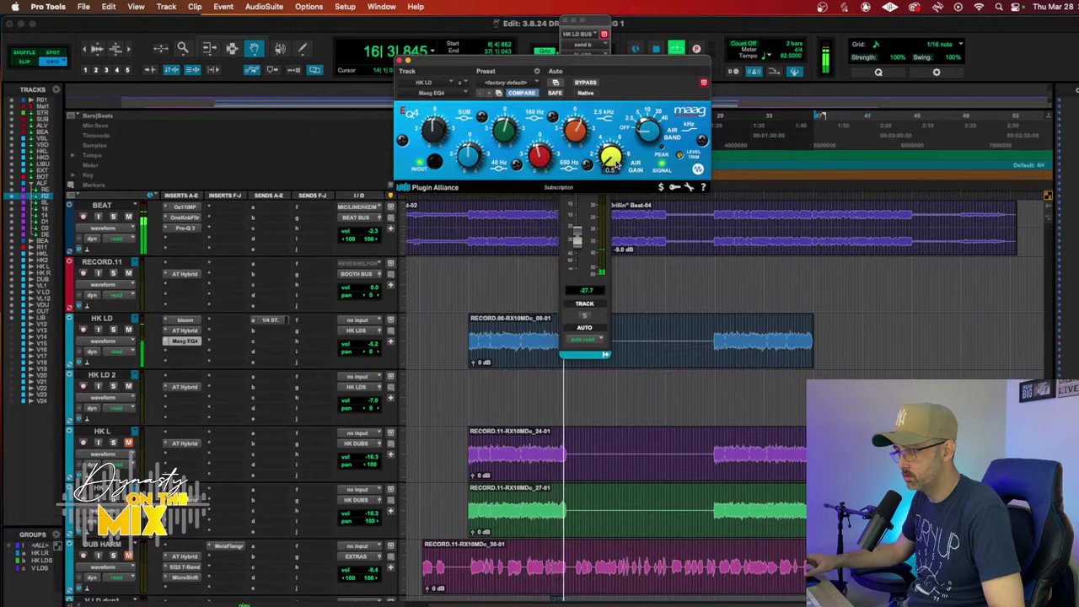
{"action": "left_click_drag", "start_coordinate": [577, 134], "coordinate": [578, 137]}
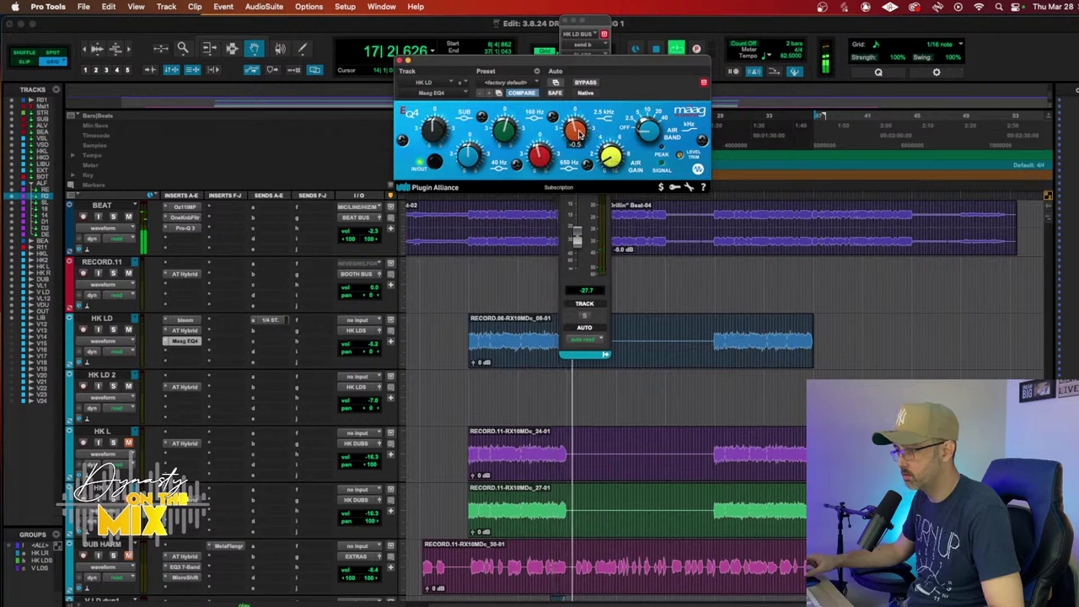
{"action": "key", "text": "space"}
{"action": "key", "text": "space"}
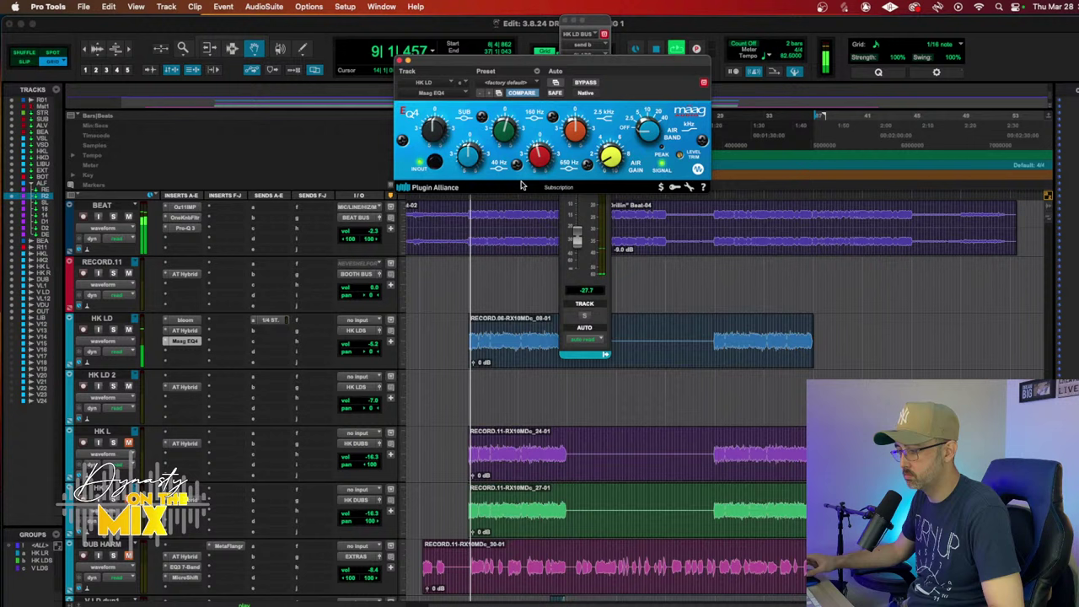
Step: Raise the Maag EQ4's air band frequency, set its air gain to 3.0, and set HK LD's volume to about -5.1 dB
{"action": "left_click", "coordinate": [362, 344]}
{"action": "left_click_drag", "start_coordinate": [361, 344], "coordinate": [363, 345]}
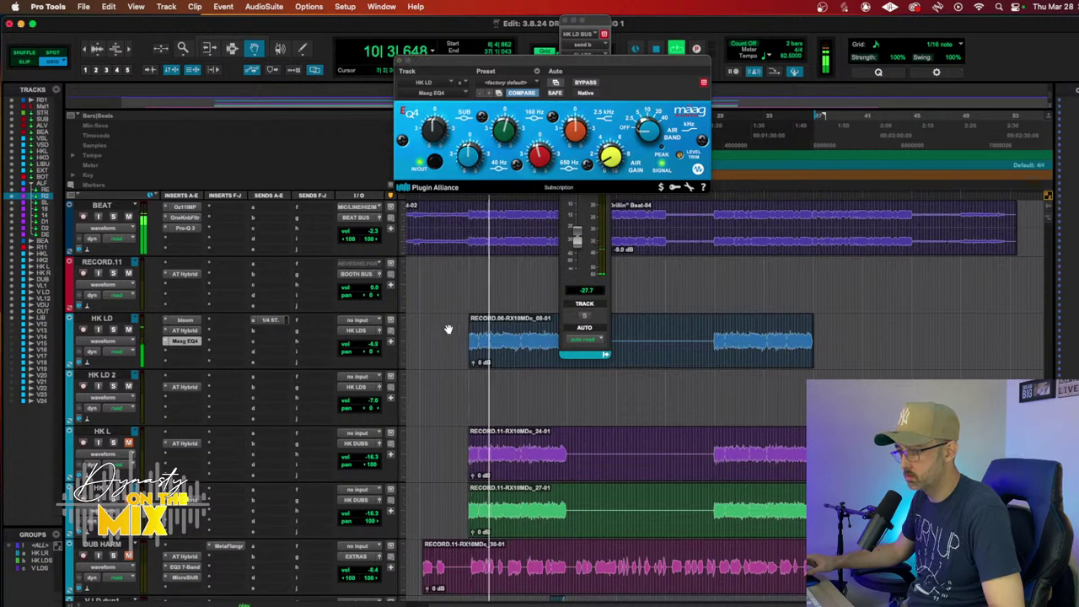
{"action": "mouse_move", "coordinate": [609, 161]}
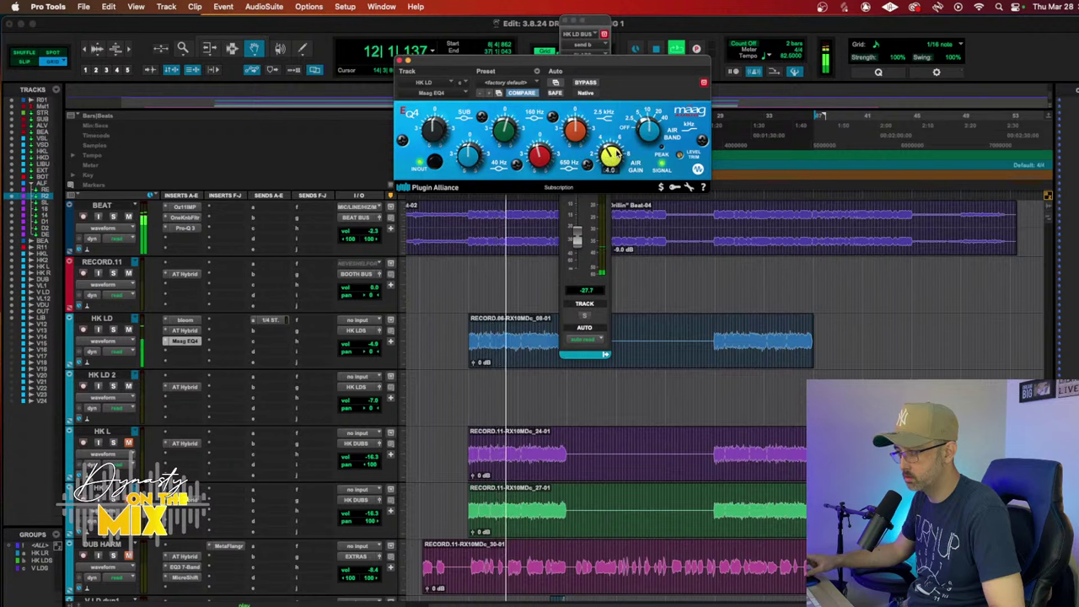
{"action": "mouse_move", "coordinate": [639, 137]}
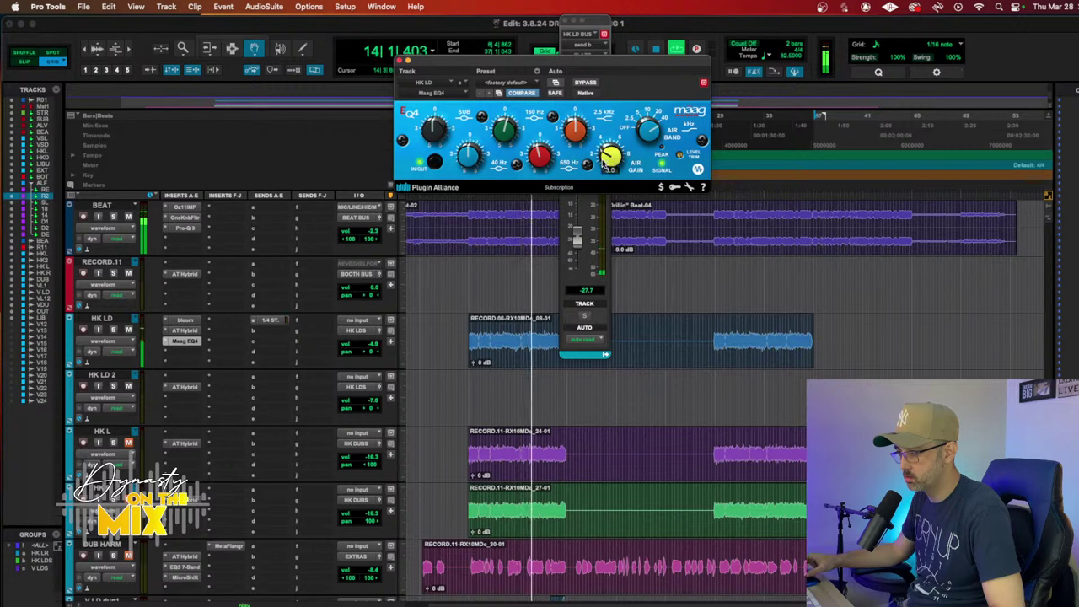
{"action": "left_click_drag", "start_coordinate": [650, 139], "coordinate": [651, 135]}
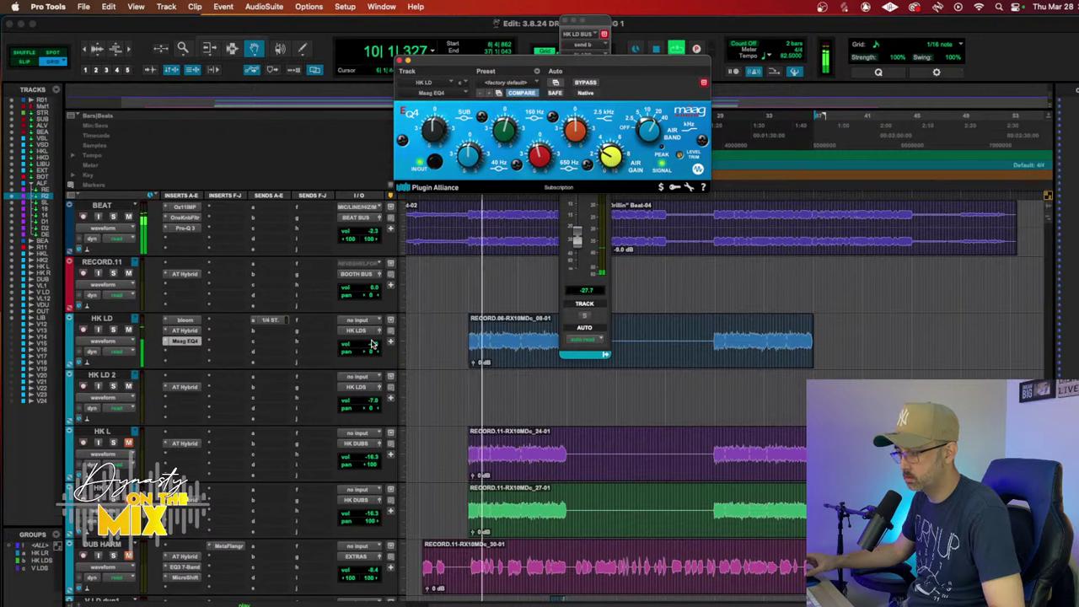
{"action": "left_click_drag", "start_coordinate": [372, 346], "coordinate": [371, 340]}
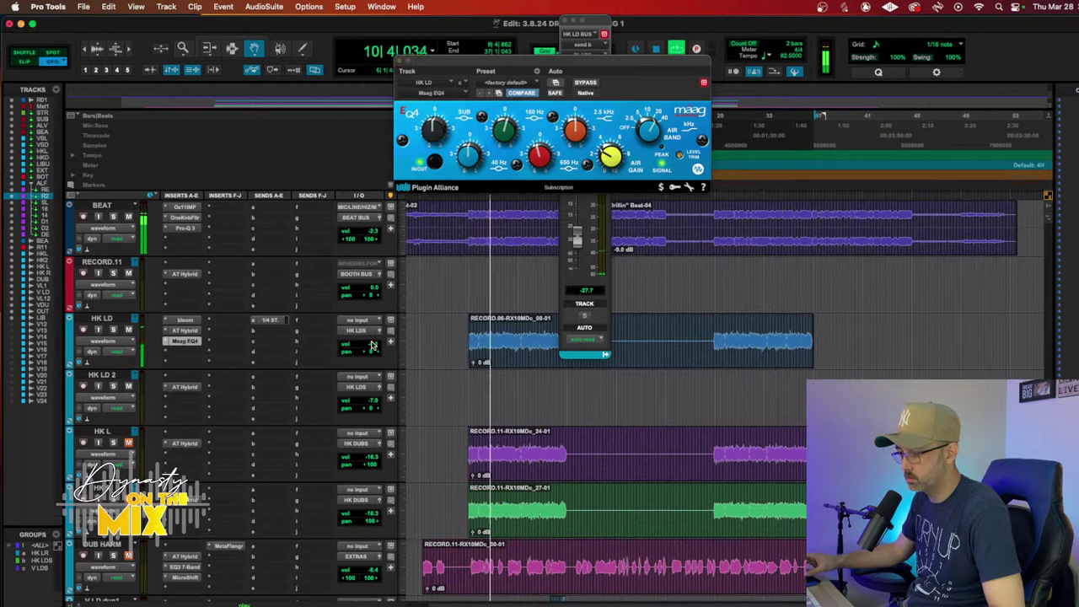
Step: Unmute the HK L track and reroute send A of the HK DUB BUS from VERB to VERB2
{"action": "left_click", "coordinate": [128, 442]}
{"action": "scroll", "coordinate": [177, 442], "scroll_direction": "down", "scroll_amount": 10}
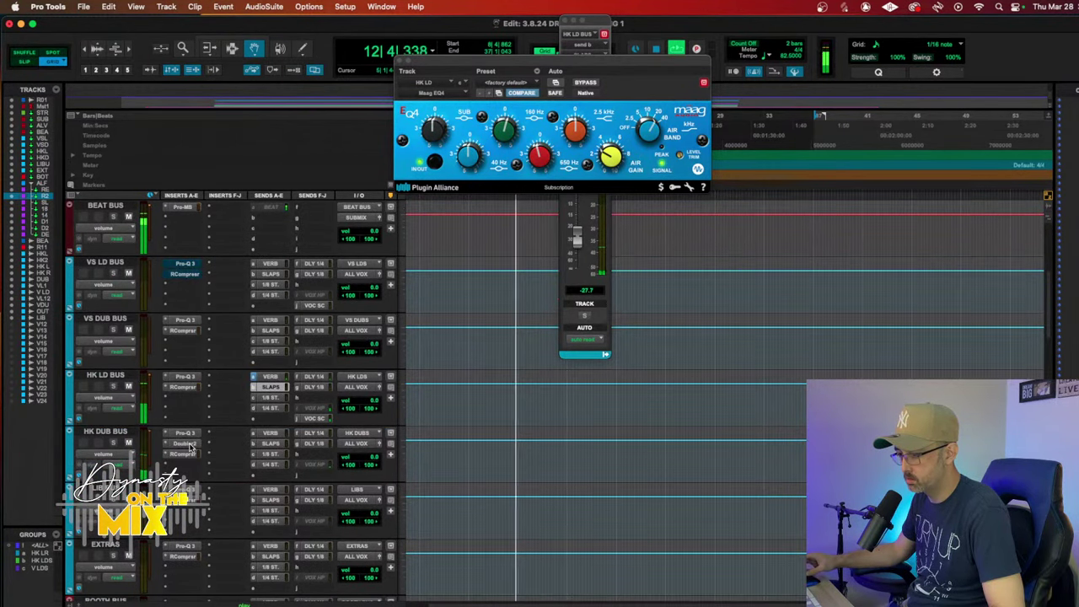
{"action": "left_click", "coordinate": [184, 433]}
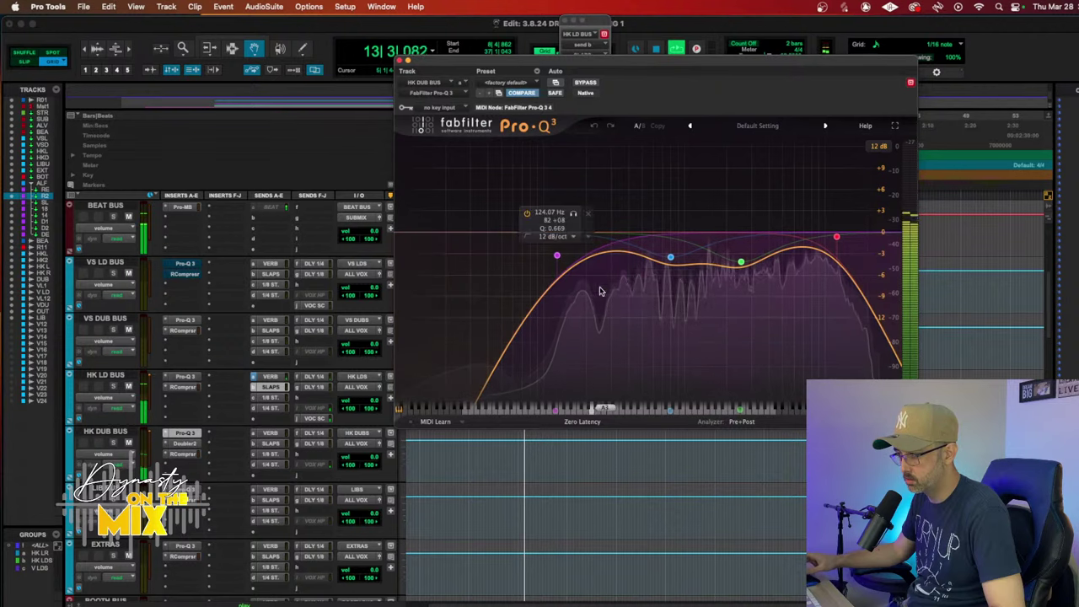
{"action": "left_click", "coordinate": [255, 433]}
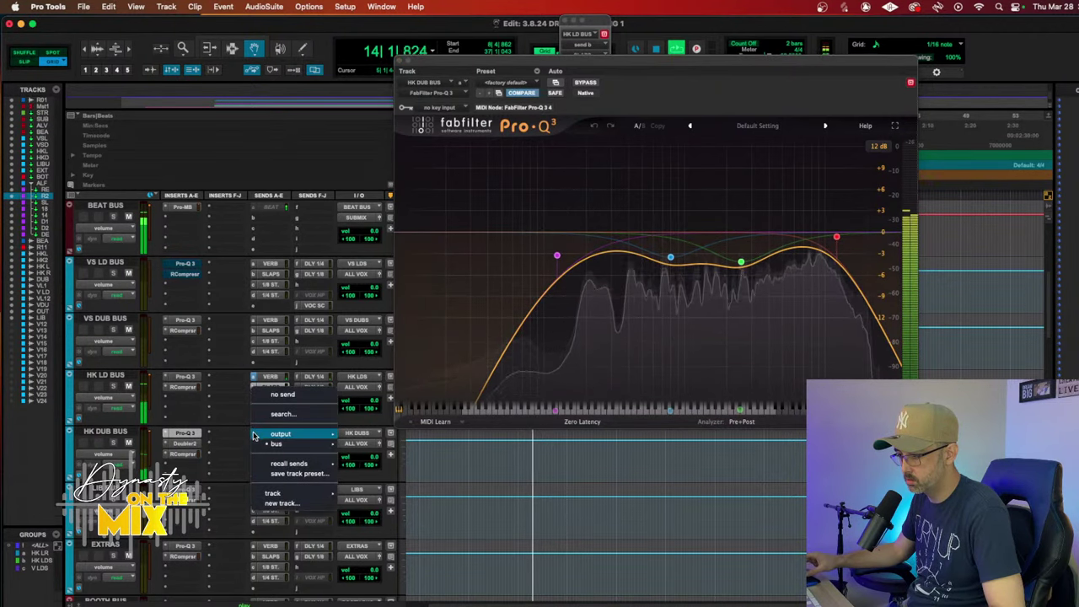
{"action": "mouse_move", "coordinate": [279, 443]}
{"action": "mouse_move", "coordinate": [379, 446]}
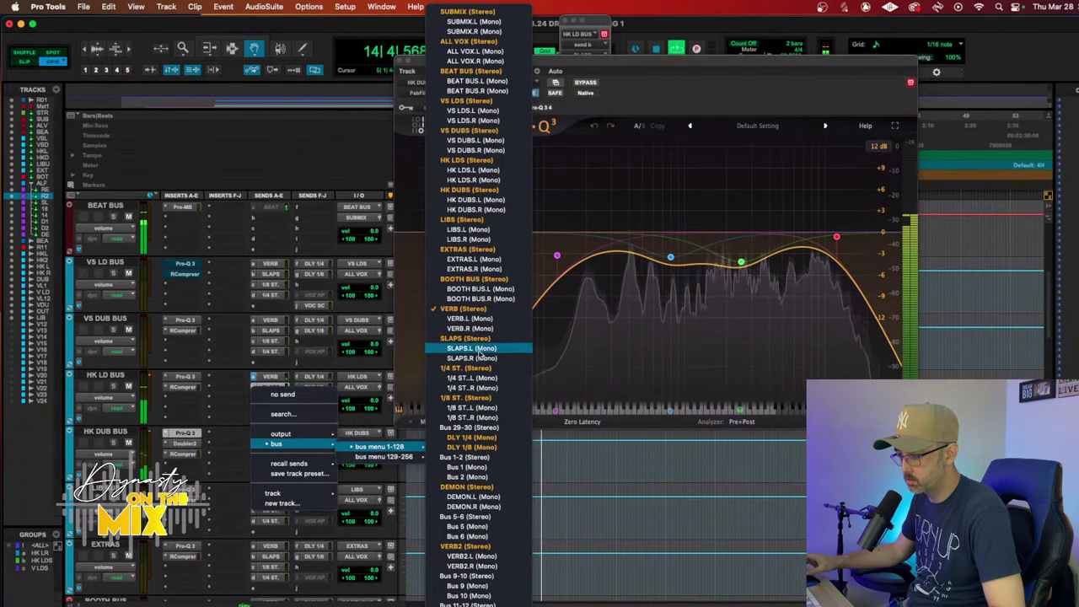
{"action": "left_click", "coordinate": [419, 534]}
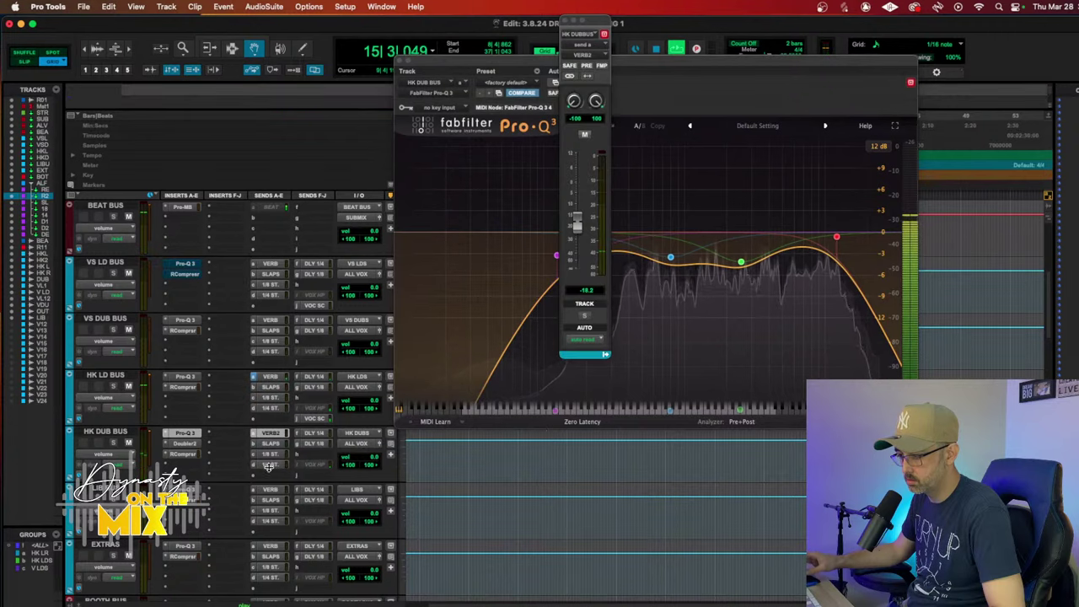
Step: Raise the HK DUB BUS's VERB2 send level slightly and mute the HK LD BUS to hear the dubs alone
{"action": "scroll", "coordinate": [270, 435], "scroll_direction": "down", "scroll_amount": 3}
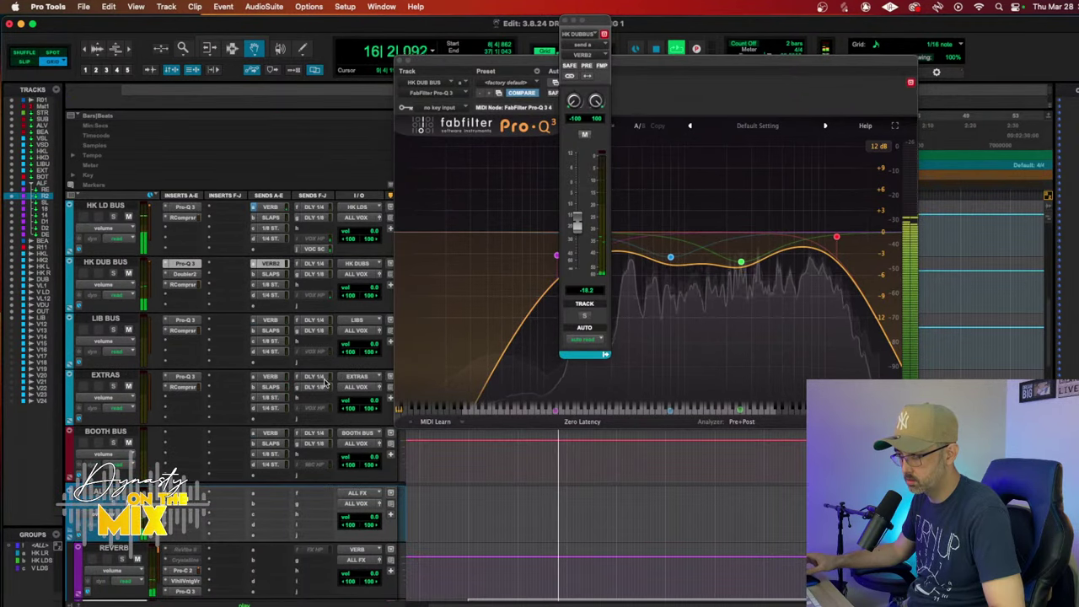
{"action": "left_click_drag", "start_coordinate": [577, 226], "coordinate": [577, 222]}
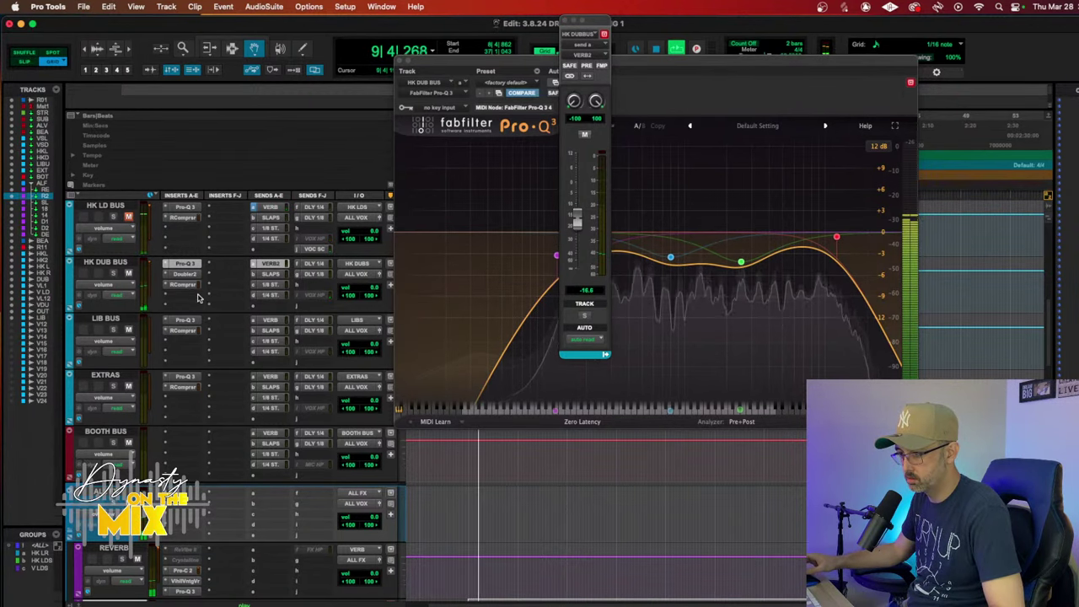
{"action": "scroll", "coordinate": [210, 297], "scroll_direction": "down", "scroll_amount": 10}
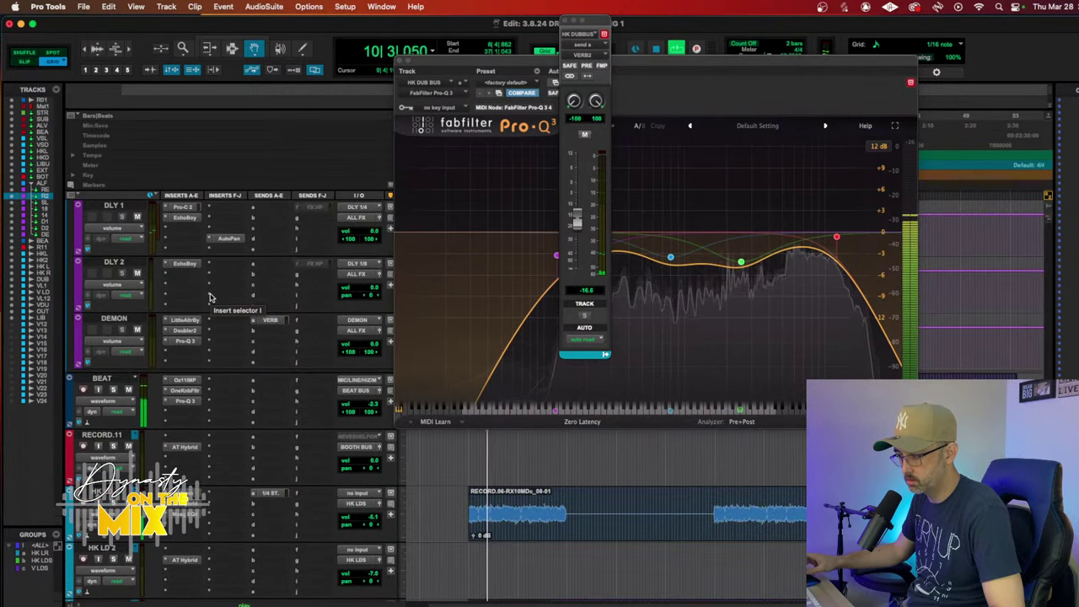
{"action": "scroll", "coordinate": [210, 297], "scroll_direction": "down", "scroll_amount": 10}
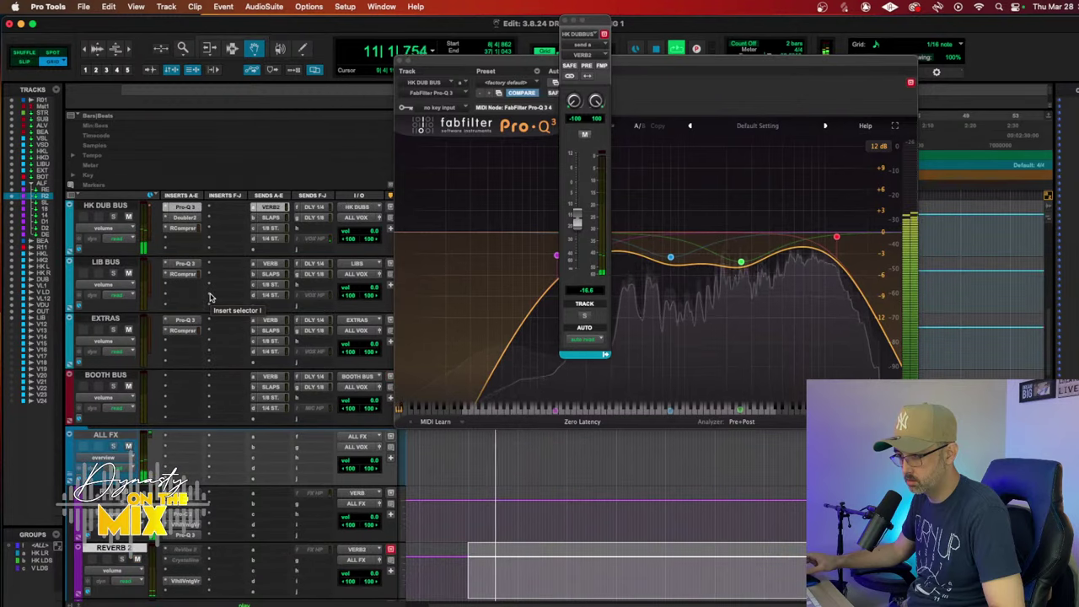
Step: Move RCompressor down one insert slot on the HK DUB BUS and insert oeksound bloom in the freed slot
{"action": "left_click_drag", "start_coordinate": [178, 288], "coordinate": [177, 300]}
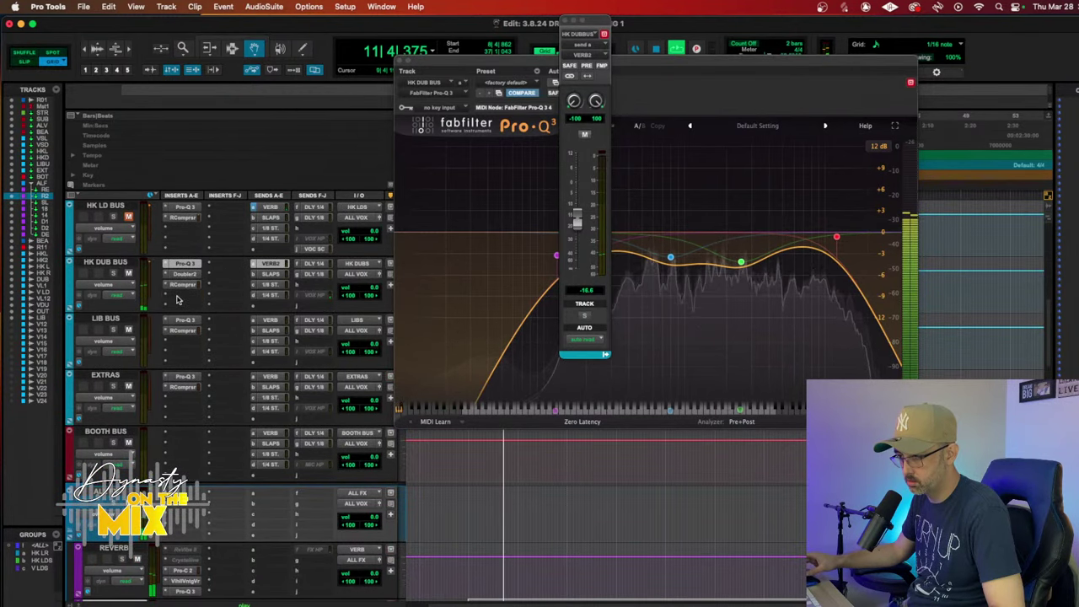
{"action": "left_click", "coordinate": [177, 296]}
{"action": "mouse_move", "coordinate": [221, 285]}
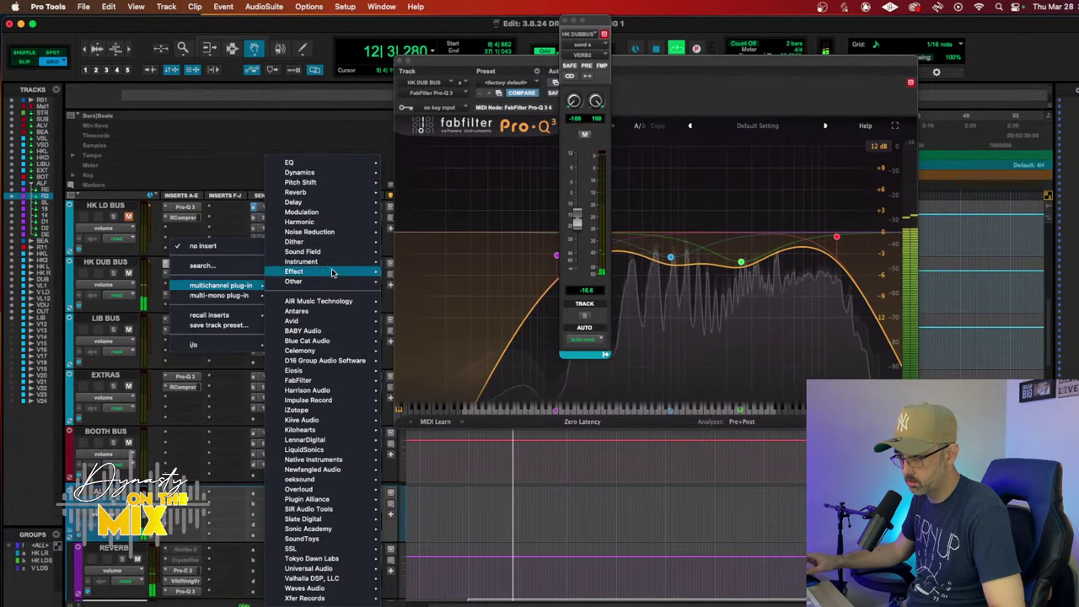
{"action": "mouse_move", "coordinate": [328, 476]}
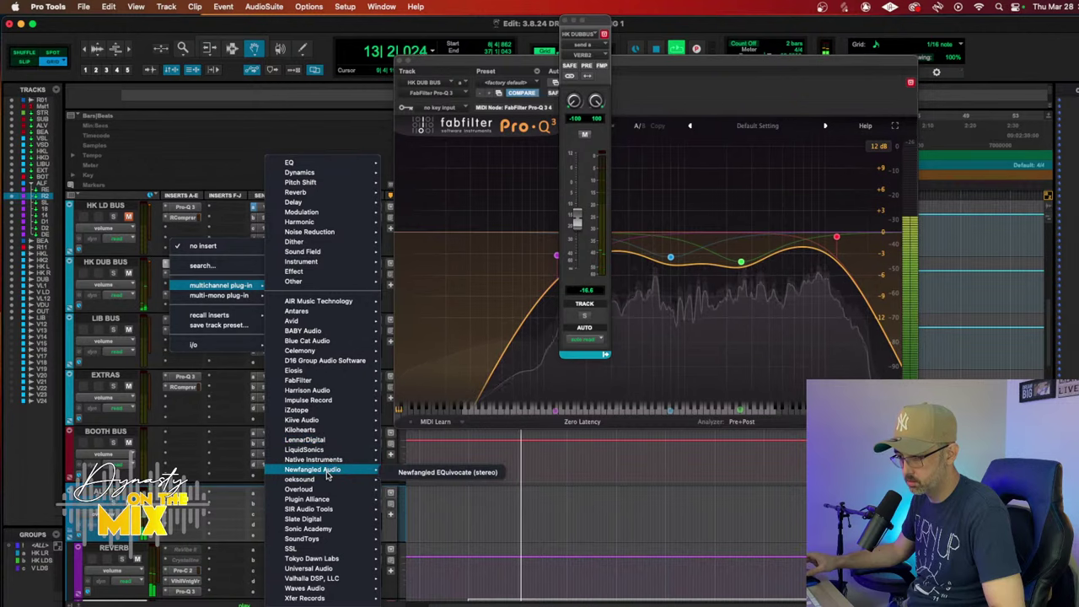
{"action": "left_click", "coordinate": [426, 479]}
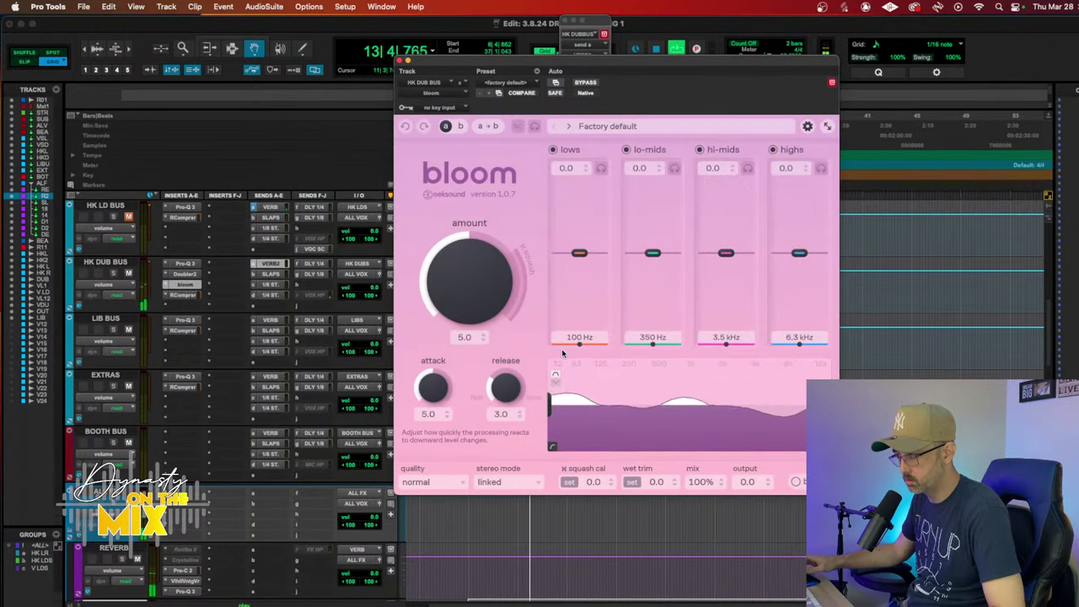
Step: Load bloom's Wider backing vocals preset from the Vocals category on the HK DUB BUS and adjust its amount
{"action": "left_click", "coordinate": [607, 125]}
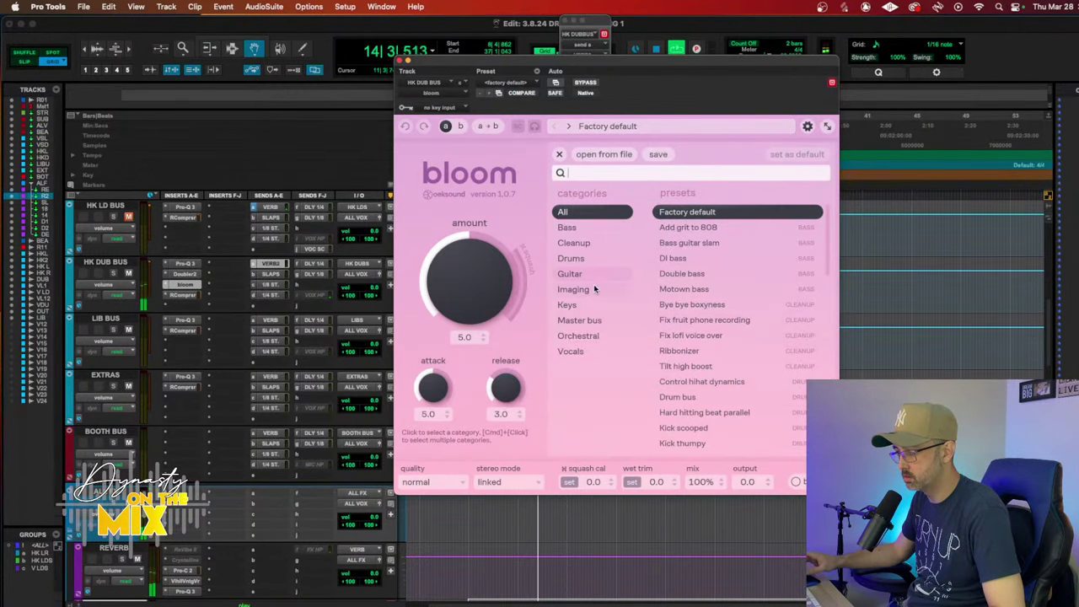
{"action": "left_click", "coordinate": [563, 351]}
{"action": "left_click", "coordinate": [692, 321]}
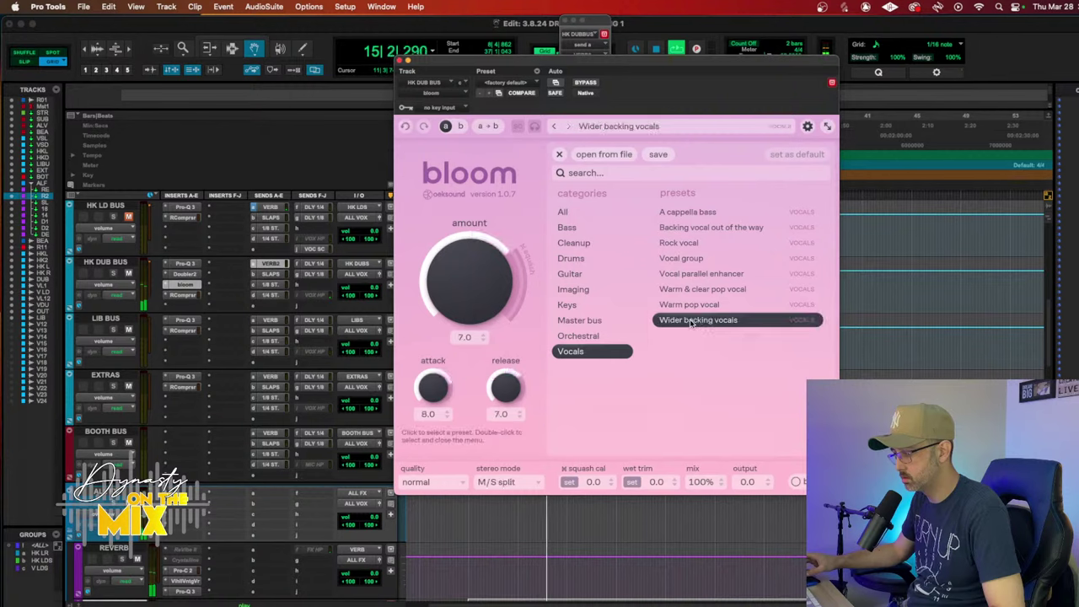
{"action": "left_click", "coordinate": [619, 126]}
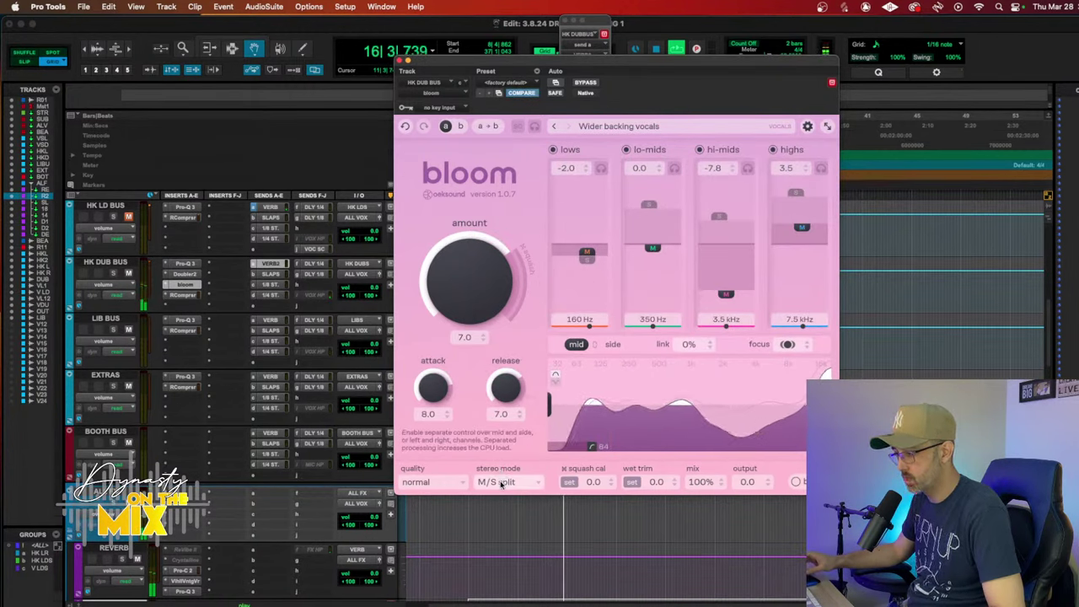
{"action": "left_click_drag", "start_coordinate": [478, 324], "coordinate": [471, 287]}
Step: Set the HK DUB BUS's RCompressor to a threshold of -26.1, attack of 2.69 and release of 393
{"action": "left_click_drag", "start_coordinate": [472, 286], "coordinate": [451, 224]}
{"action": "left_click", "coordinate": [185, 295]}
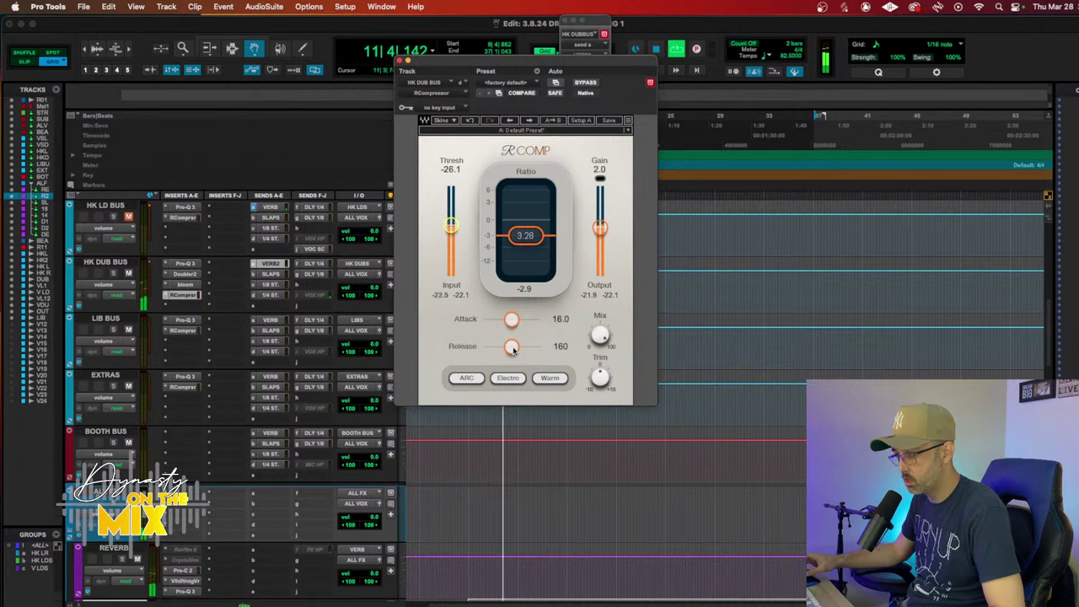
{"action": "left_click_drag", "start_coordinate": [512, 346], "coordinate": [497, 319]}
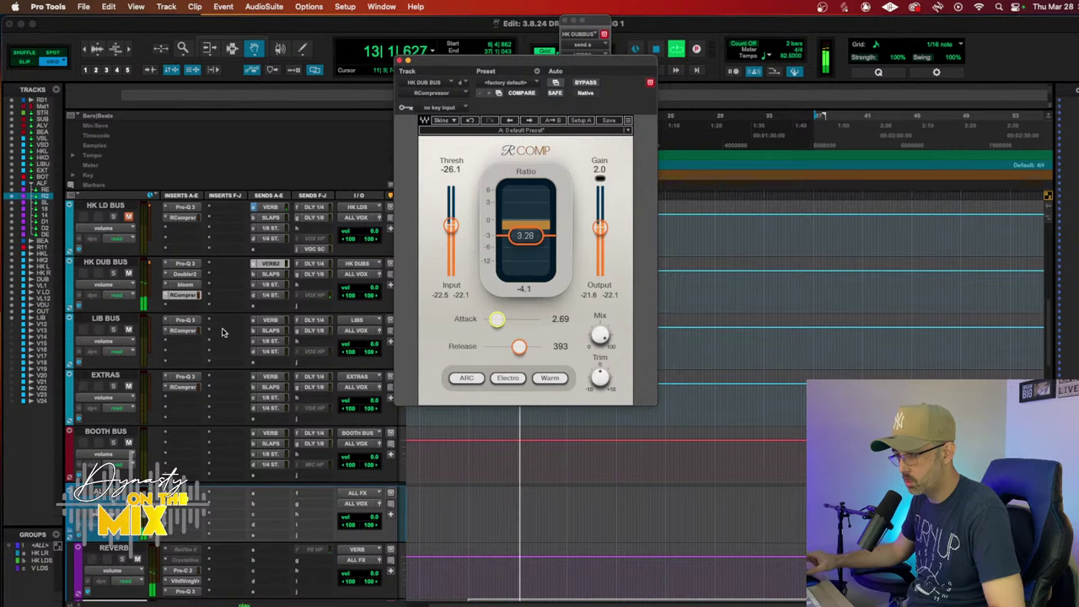
Step: Shift the 800 Hz dip in the HK DUB BUS's Pro-Q 3 lower in frequency and reduce its cut
{"action": "left_click", "coordinate": [185, 263]}
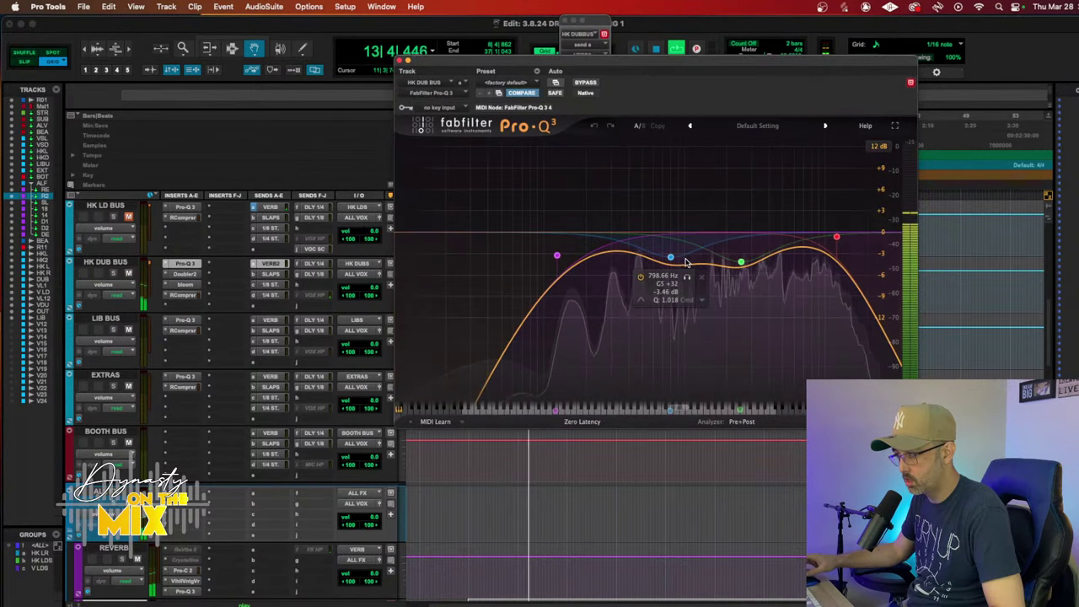
{"action": "left_click_drag", "start_coordinate": [671, 256], "coordinate": [649, 239]}
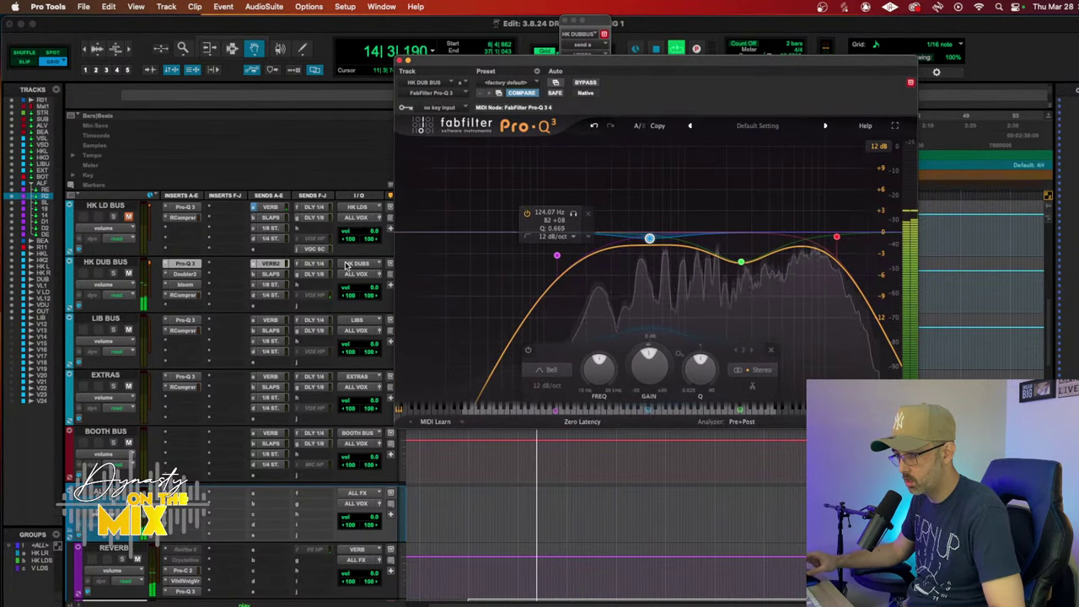
Step: Pull the HK DUB BUS's VERB2 send down to -∞ and switch the HK LD BUS's VERB send off pre-fader
{"action": "scroll", "coordinate": [229, 314], "scroll_direction": "up", "scroll_amount": 5}
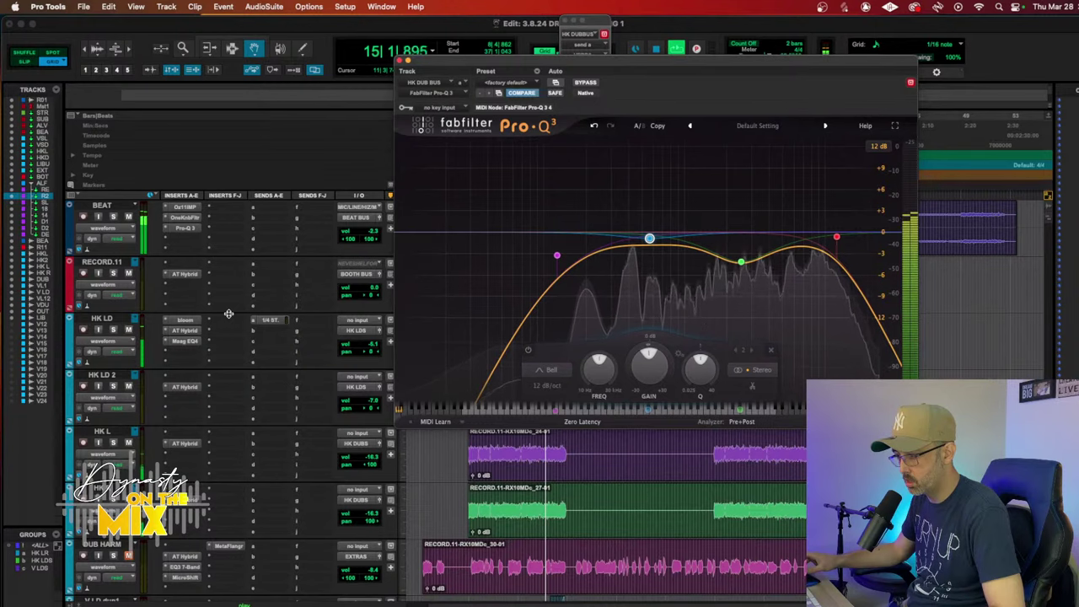
{"action": "scroll", "coordinate": [217, 447], "scroll_direction": "down", "scroll_amount": 5}
{"action": "scroll", "coordinate": [218, 447], "scroll_direction": "up", "scroll_amount": 5}
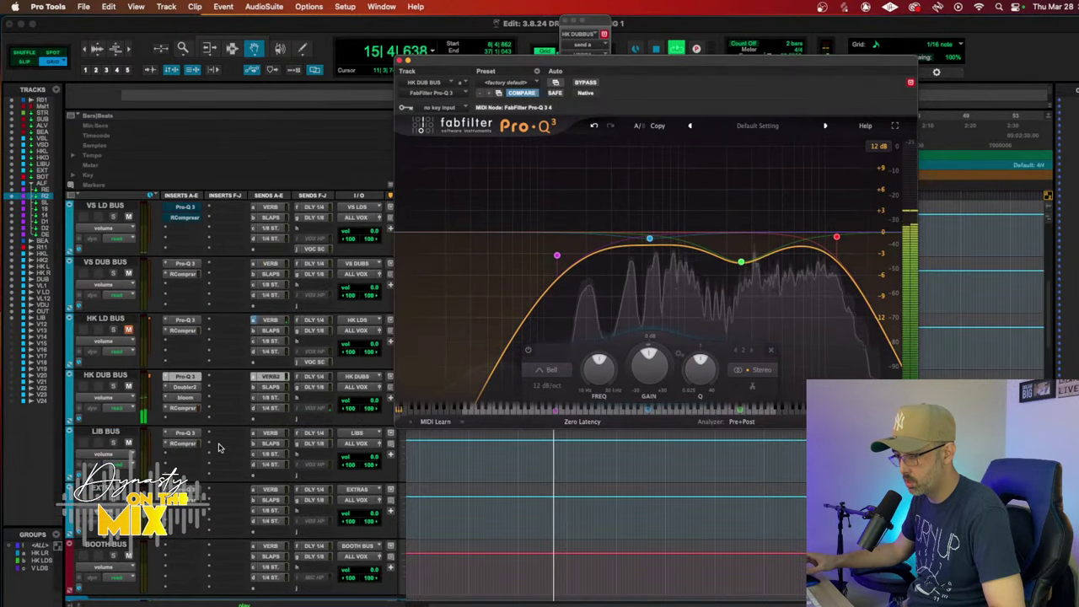
{"action": "left_click", "coordinate": [271, 376]}
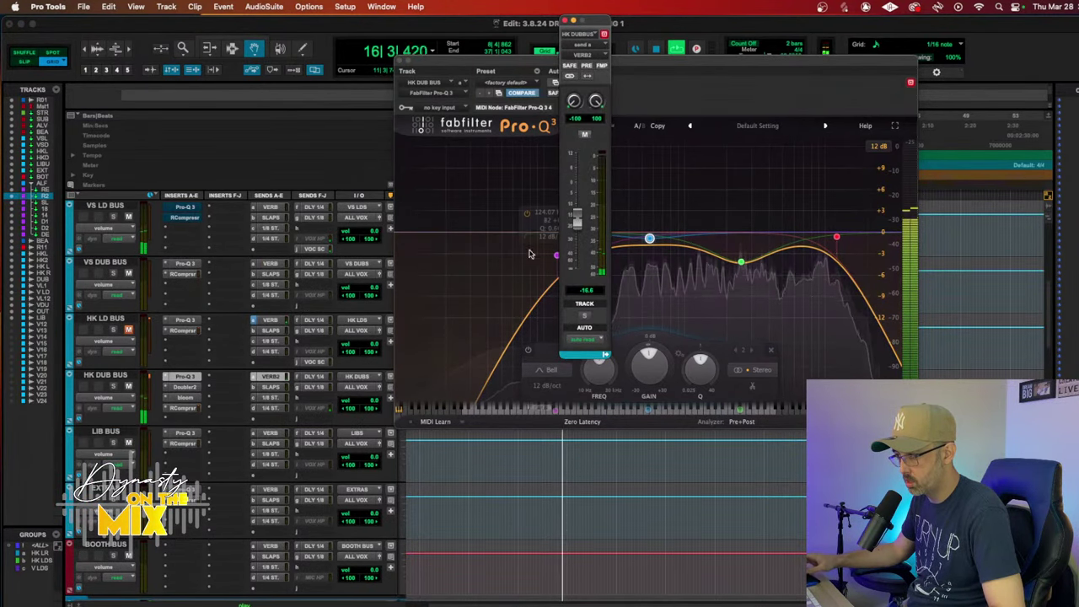
{"action": "left_click_drag", "start_coordinate": [577, 217], "coordinate": [574, 299]}
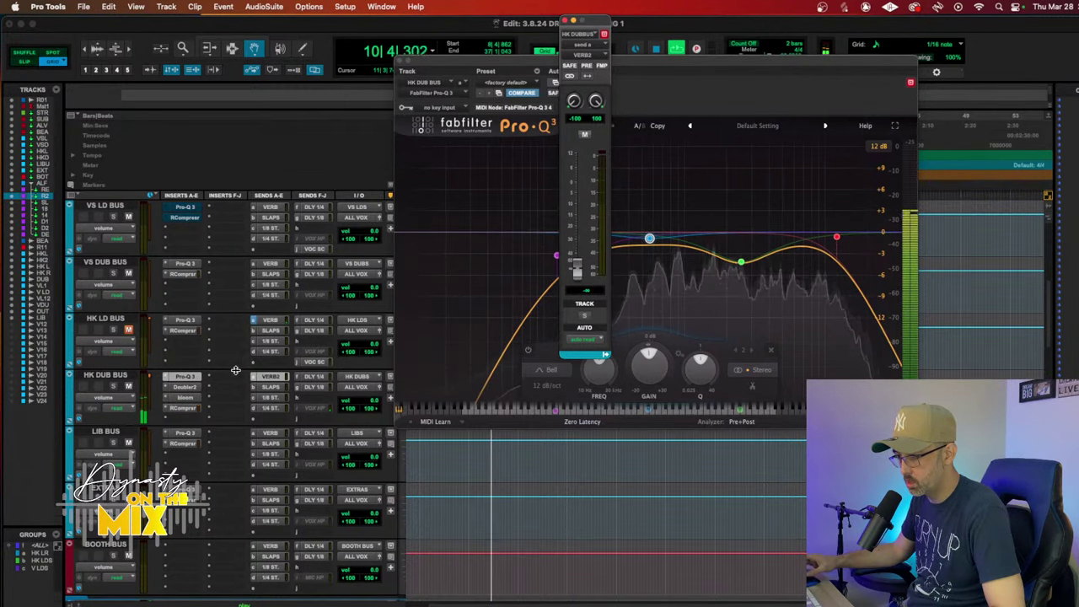
{"action": "left_click", "coordinate": [271, 320]}
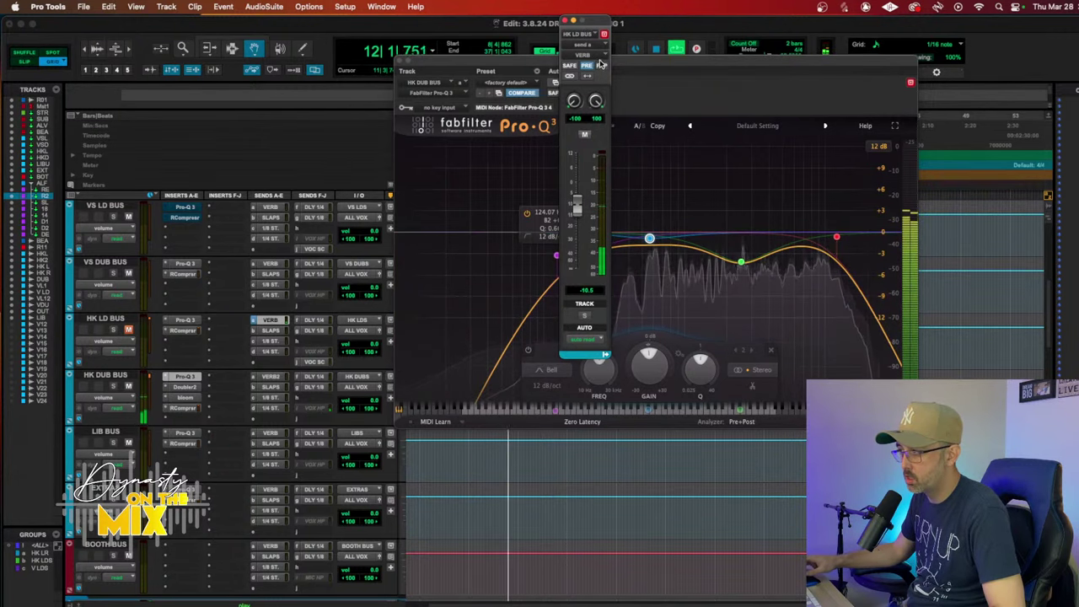
{"action": "left_click", "coordinate": [566, 18]}
Step: Lower the low cut and both existing bell frequencies in the dub bus Pro-Q 3, and add a cut of about -6.3 dB near 5.6 kHz
{"action": "left_click_drag", "start_coordinate": [559, 253], "coordinate": [512, 256]}
{"action": "left_click_drag", "start_coordinate": [649, 239], "coordinate": [591, 232]}
{"action": "left_click_drag", "start_coordinate": [736, 263], "coordinate": [701, 269]}
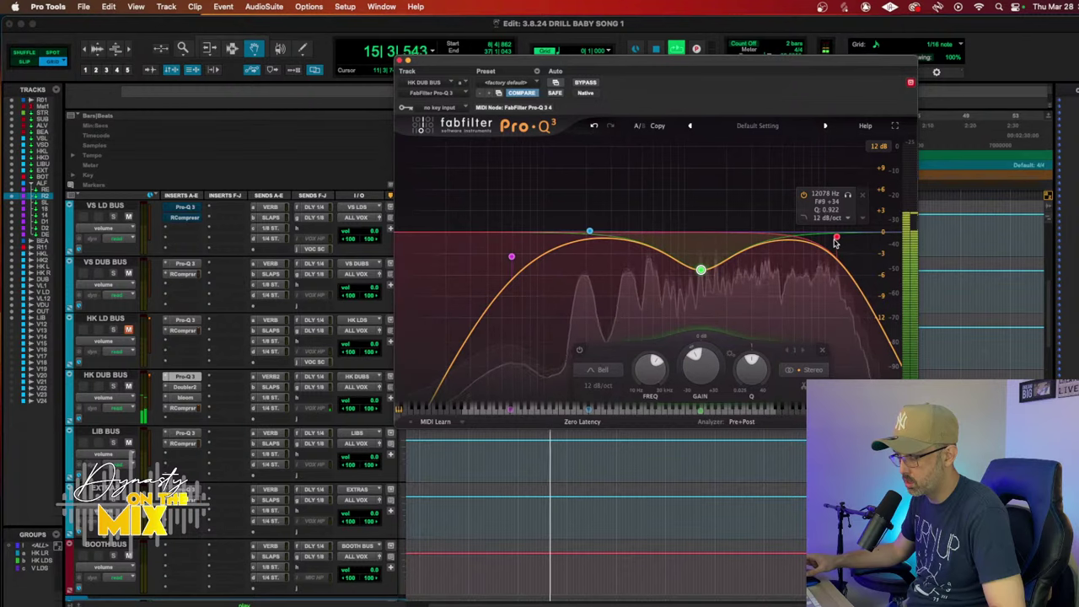
{"action": "left_click_drag", "start_coordinate": [776, 233], "coordinate": [788, 272]}
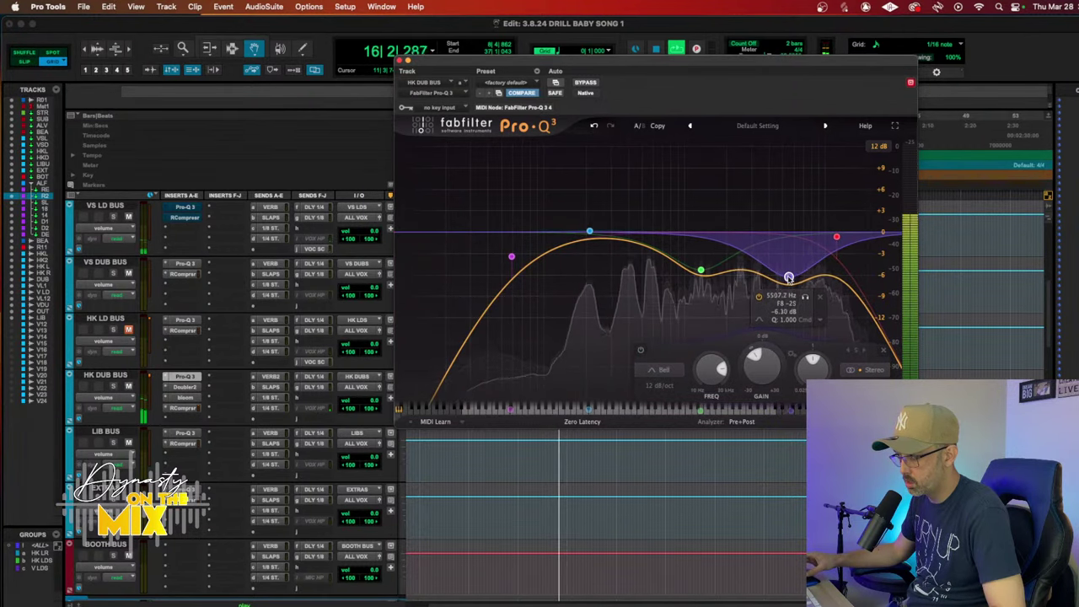
Step: Raise the output gain of the HK DUB BUS's RCompressor to 4.4
{"action": "left_click", "coordinate": [185, 397]}
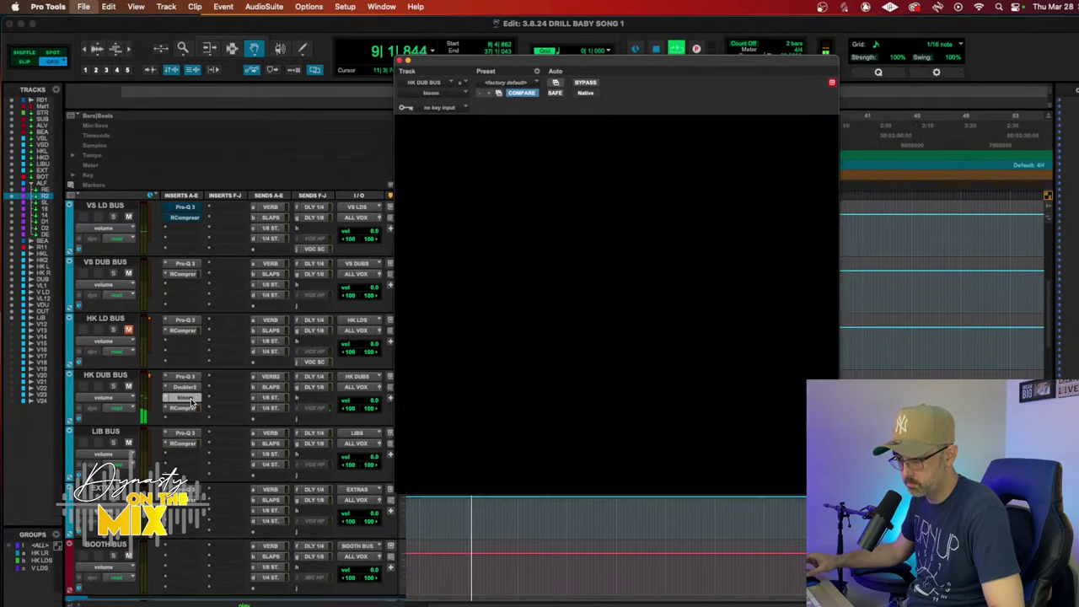
{"action": "left_click", "coordinate": [185, 408]}
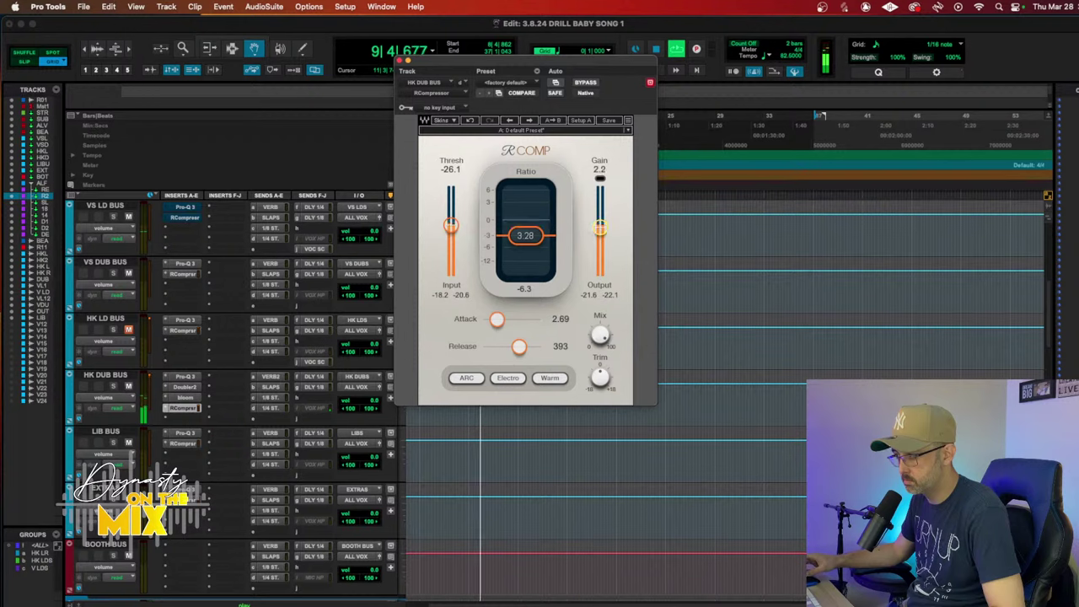
{"action": "left_click_drag", "start_coordinate": [599, 227], "coordinate": [600, 224]}
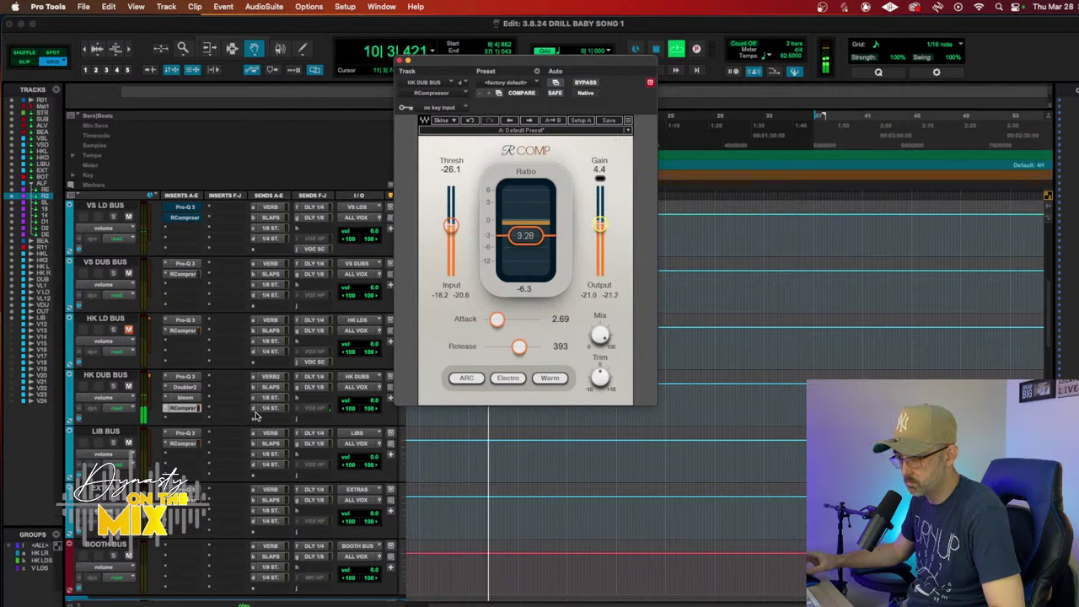
Step: Roll off the lows and highs in the HK DUB BUS's Doubler2 and lengthen its voice delays to about 20.9 and 29.4
{"action": "left_click", "coordinate": [183, 388]}
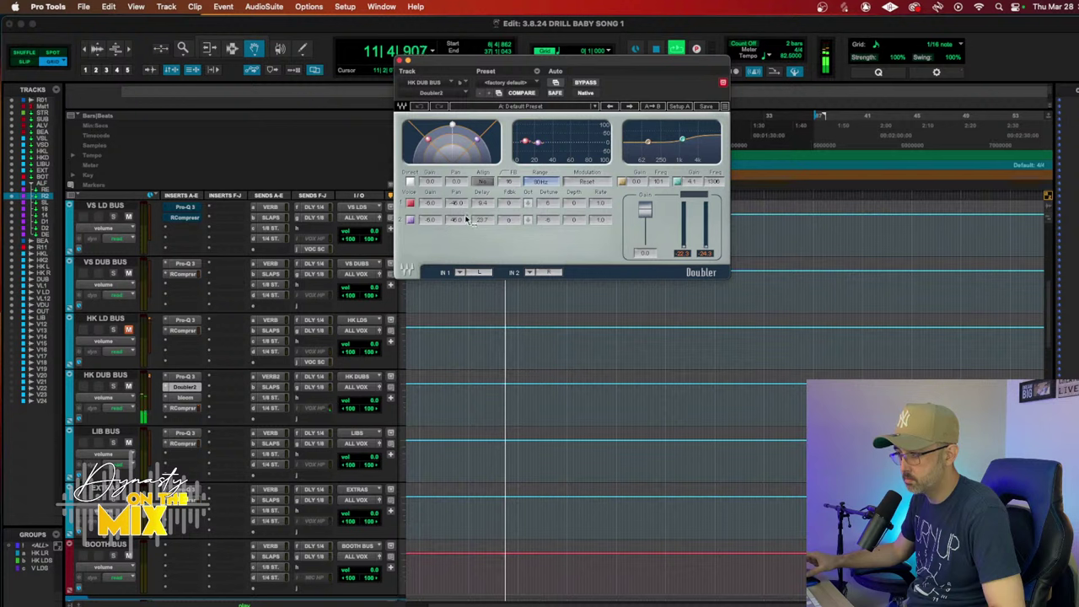
{"action": "left_click_drag", "start_coordinate": [647, 141], "coordinate": [688, 147]}
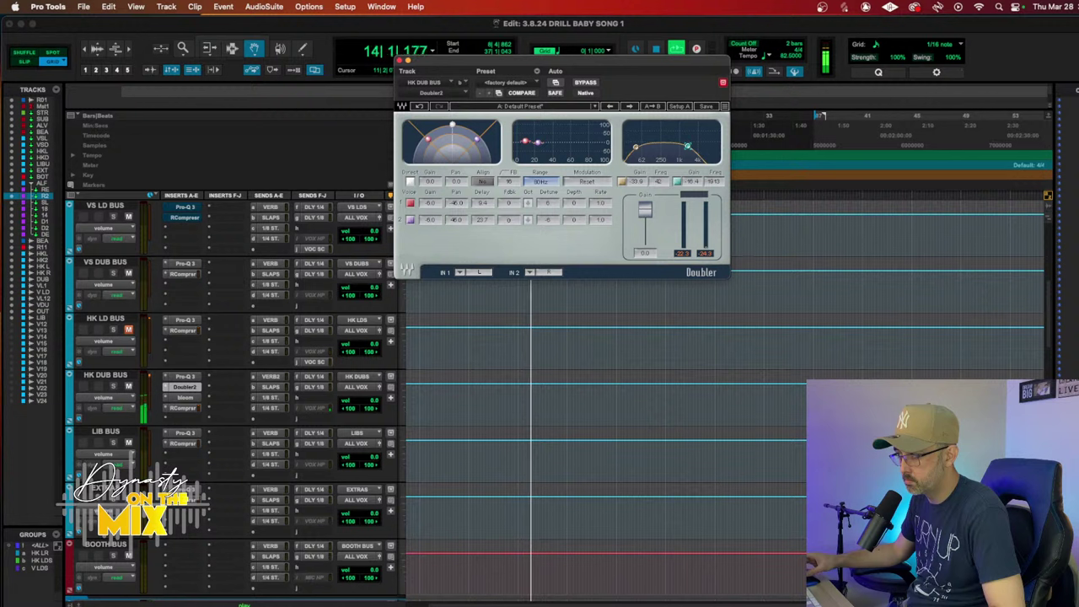
{"action": "left_click_drag", "start_coordinate": [483, 220], "coordinate": [482, 192]}
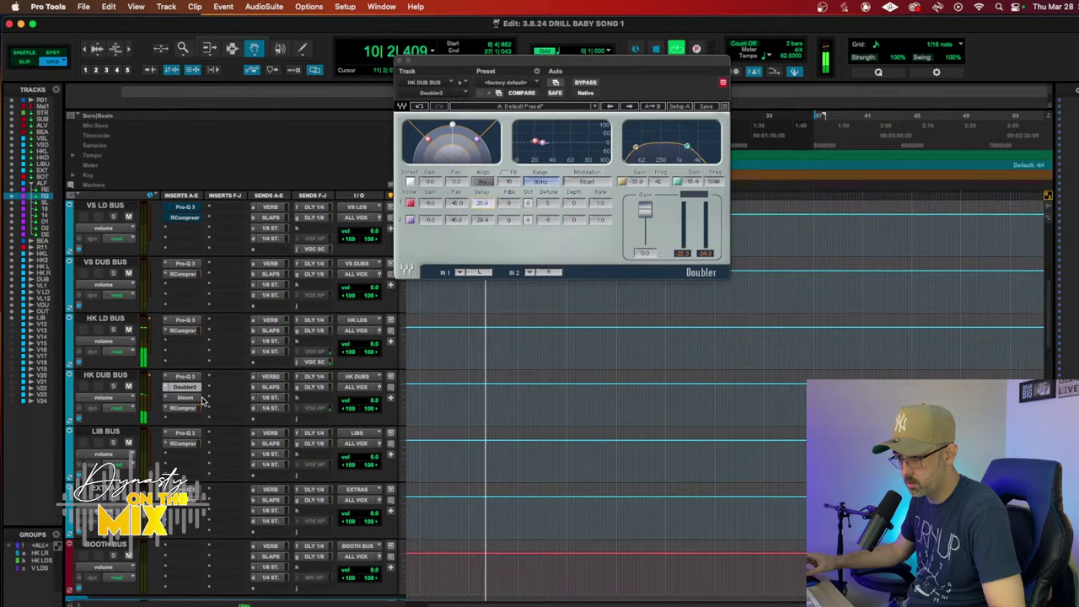
Step: Bring the HK DUB BUS's VERB2 send level up to -23.1 dB
{"action": "left_click", "coordinate": [186, 408]}
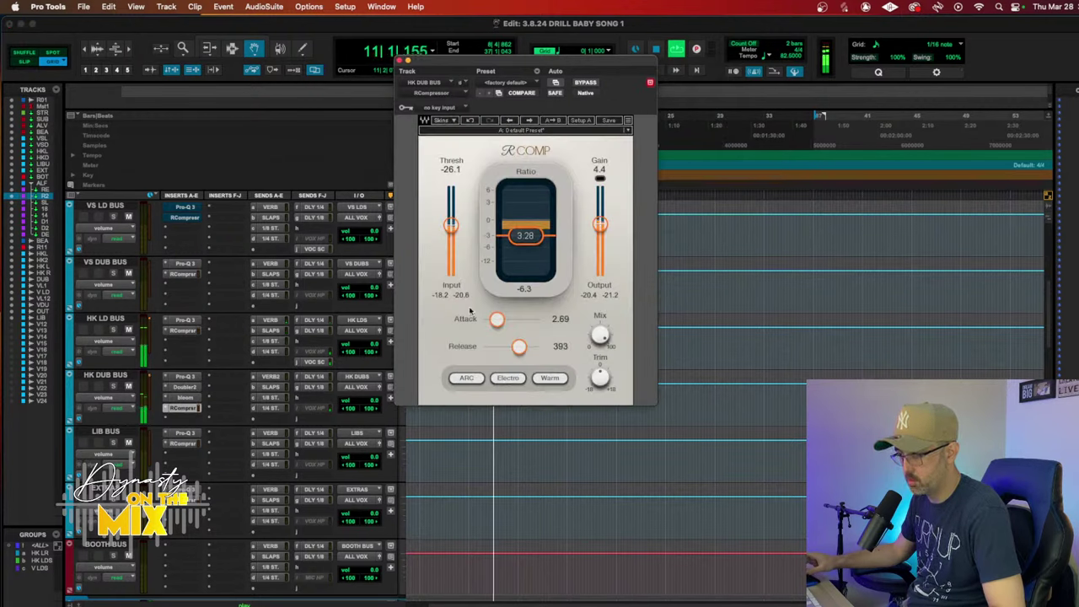
{"action": "left_click", "coordinate": [270, 376]}
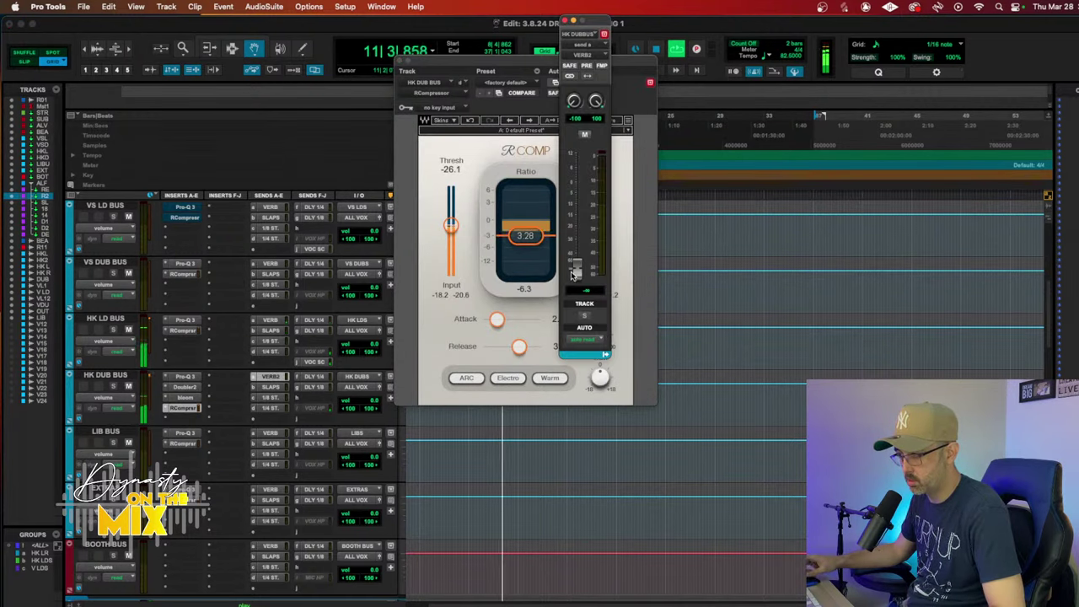
{"action": "left_click_drag", "start_coordinate": [580, 274], "coordinate": [577, 237]}
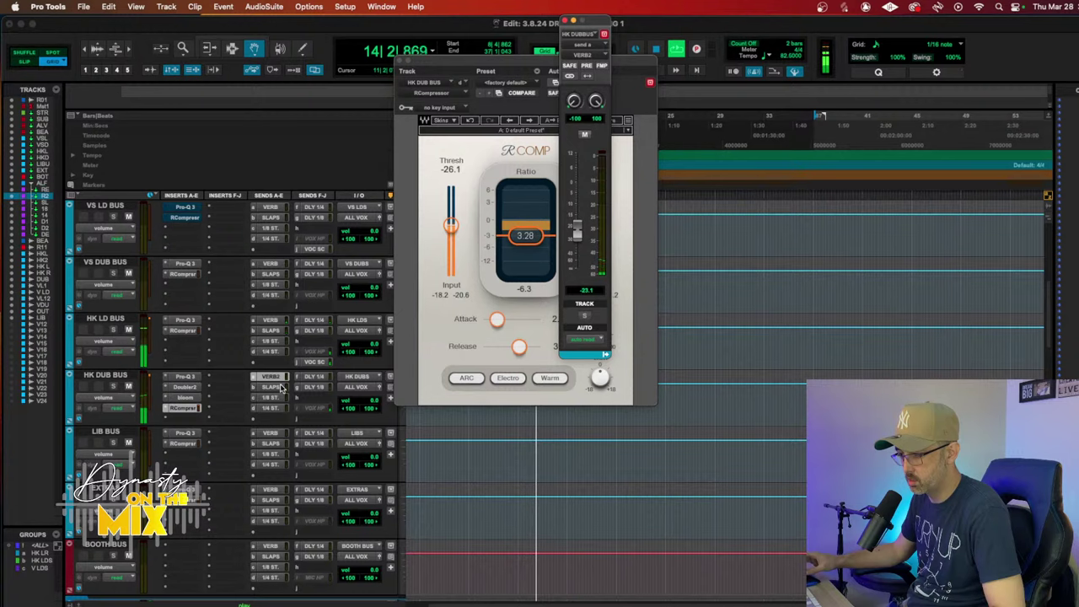
Step: Shorten the predelay of REVERB 2's ValhallaVintageVerb to about 3.04 ms
{"action": "scroll", "coordinate": [221, 366], "scroll_direction": "down", "scroll_amount": 10}
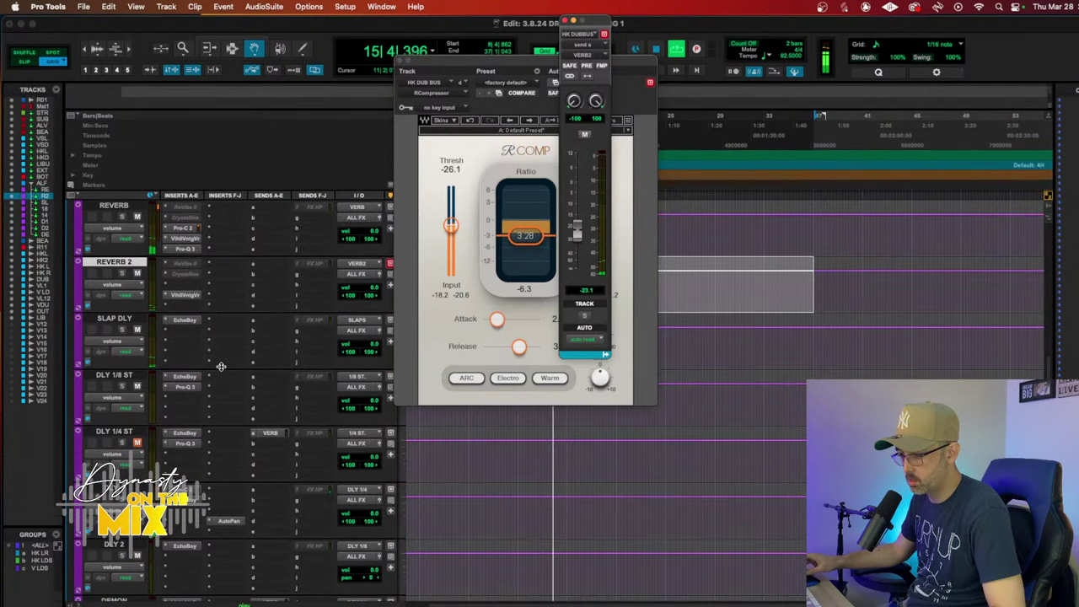
{"action": "scroll", "coordinate": [221, 366], "scroll_direction": "up", "scroll_amount": 2}
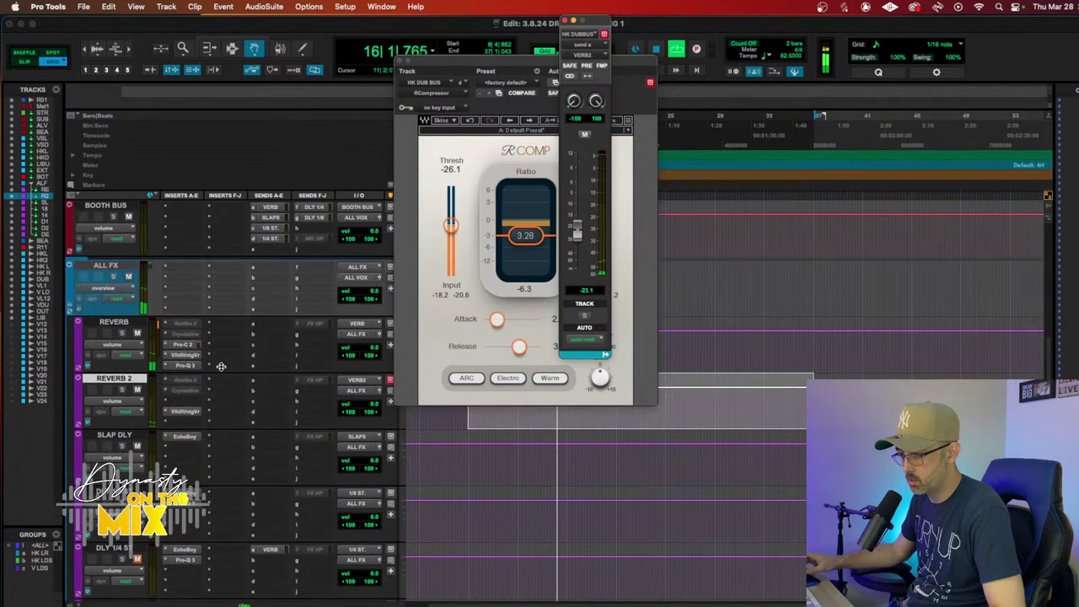
{"action": "left_click", "coordinate": [190, 412]}
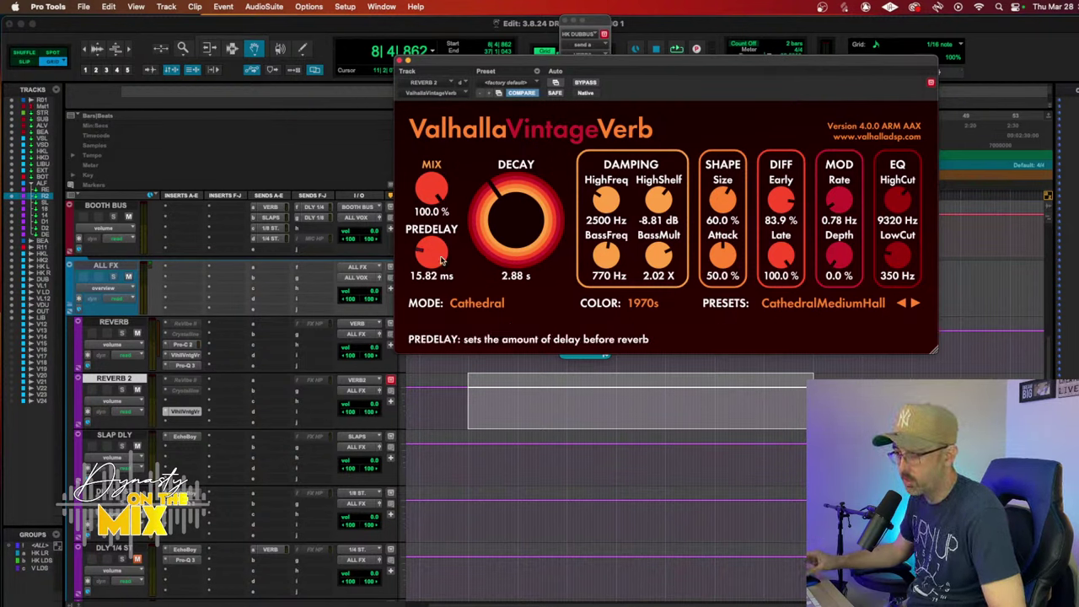
{"action": "left_click_drag", "start_coordinate": [439, 263], "coordinate": [439, 280]}
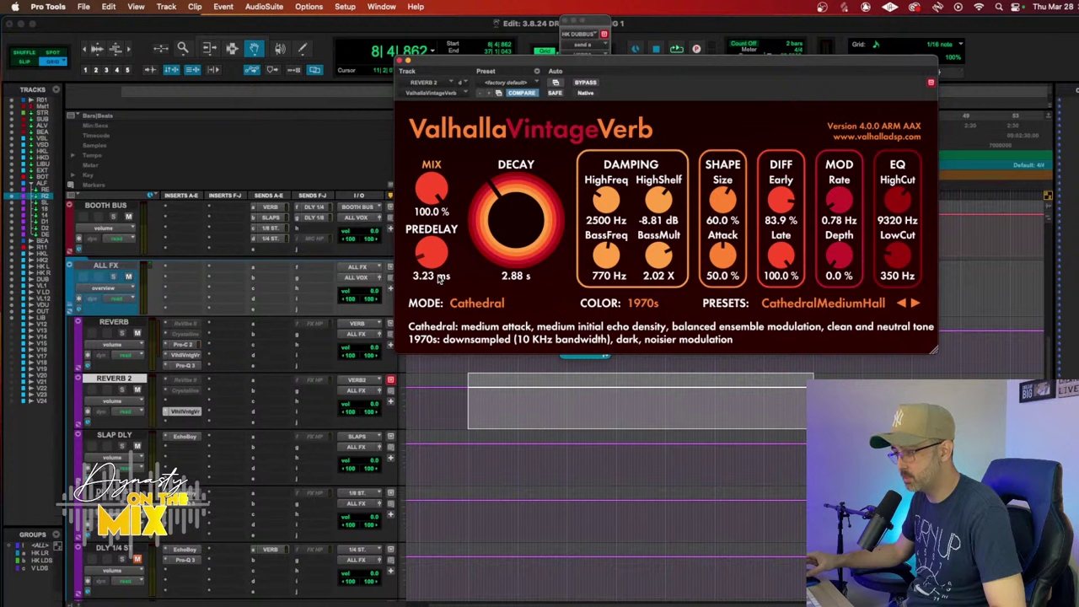
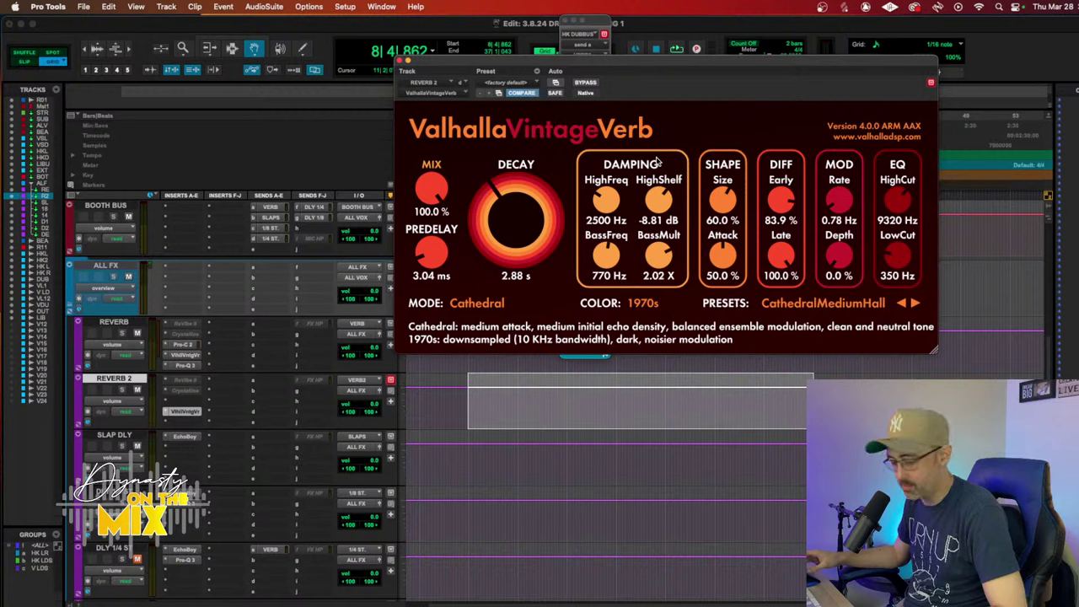
Step: Play the looped hook, stop it, and restart playback to audition the dub reverb in the mix
{"action": "key", "text": "space"}
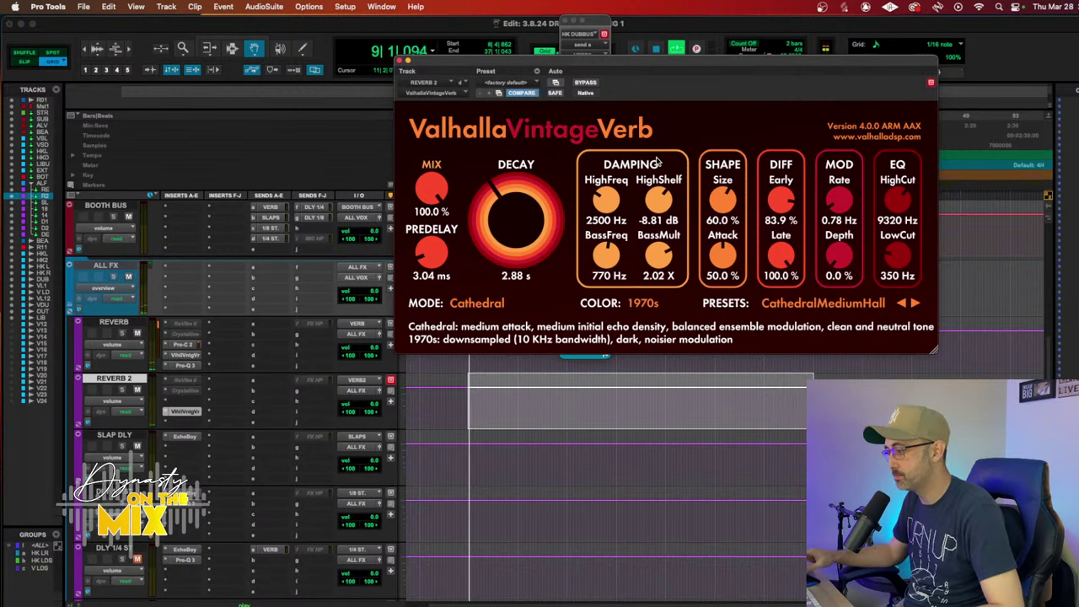
{"action": "key", "text": "space"}
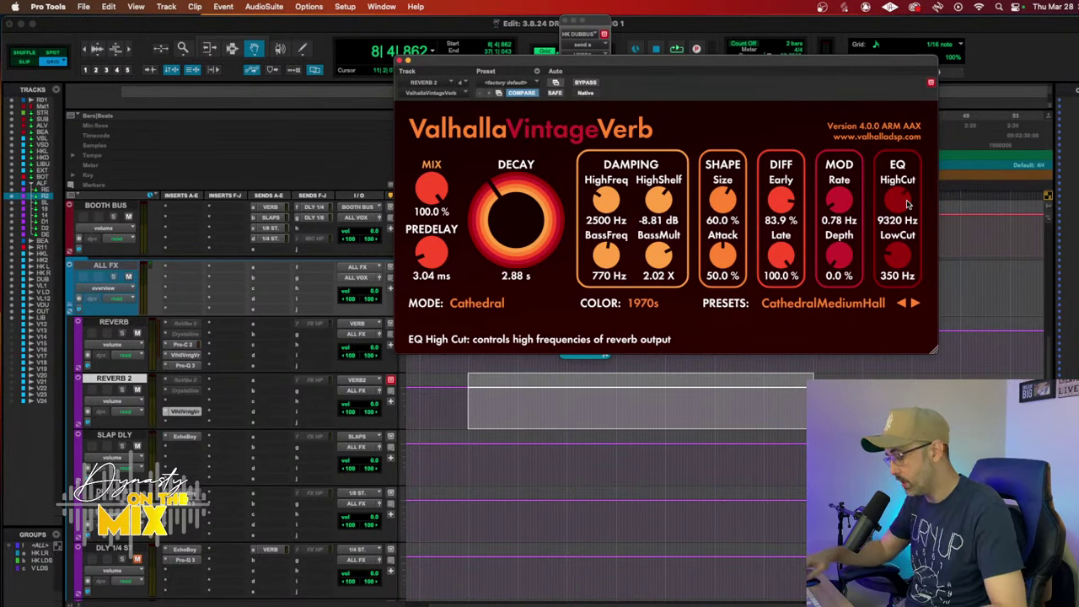
{"action": "key", "text": "space"}
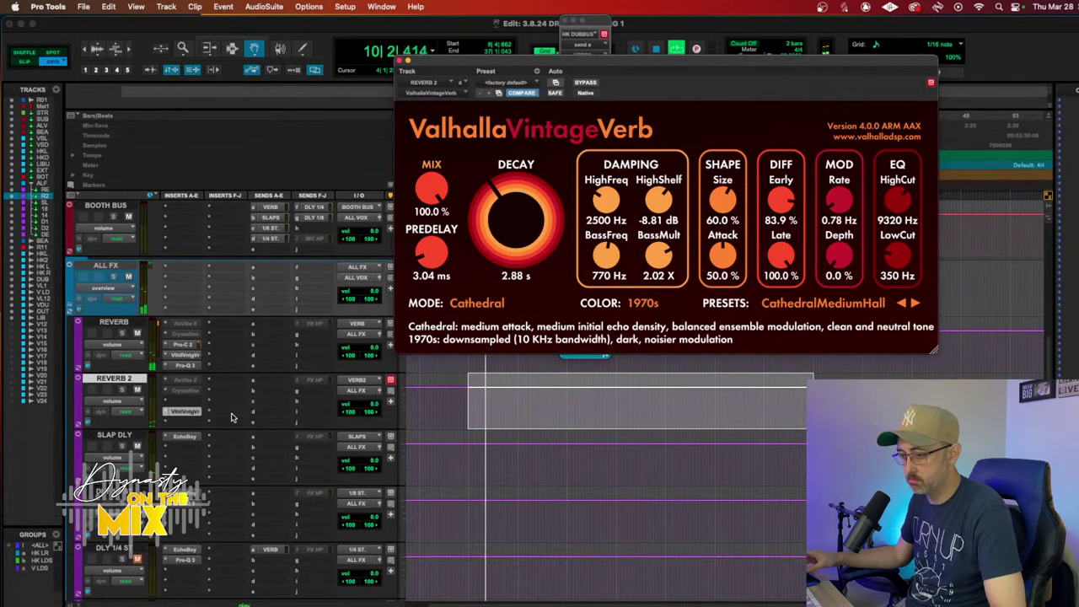
Step: Raise the HK DUB BUS's VERB2 send level to -17.7 dB
{"action": "scroll", "coordinate": [245, 396], "scroll_direction": "up", "scroll_amount": 6}
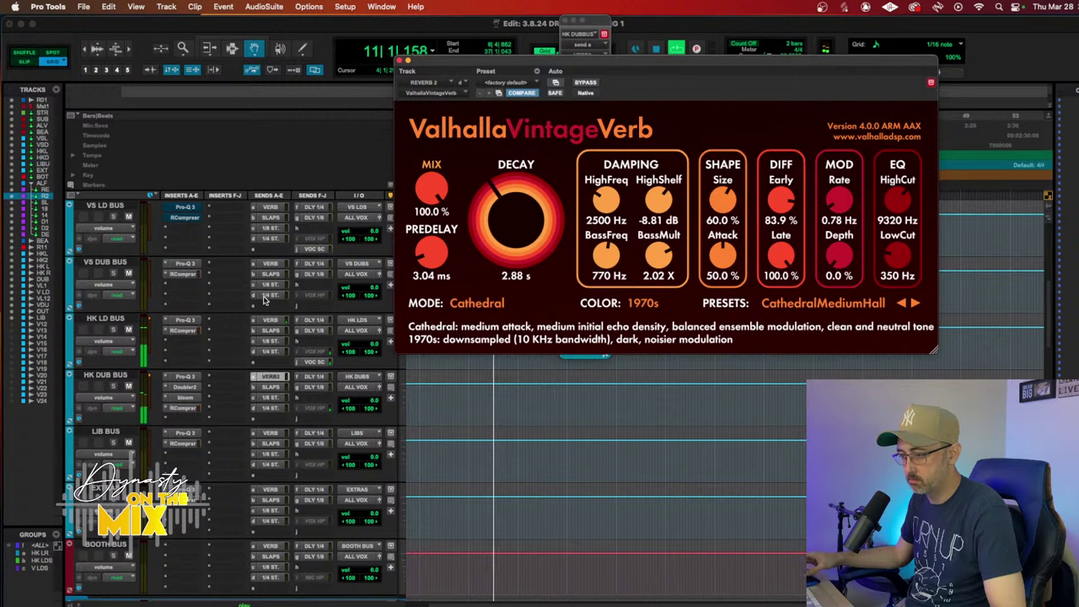
{"action": "left_click", "coordinate": [280, 382]}
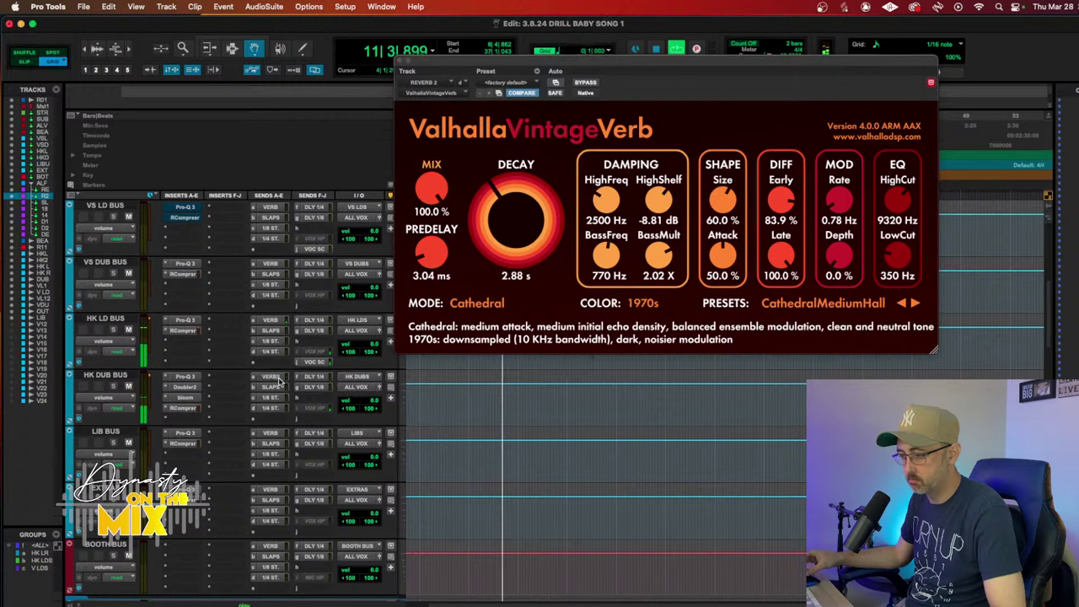
{"action": "left_click_drag", "start_coordinate": [577, 218], "coordinate": [579, 220]}
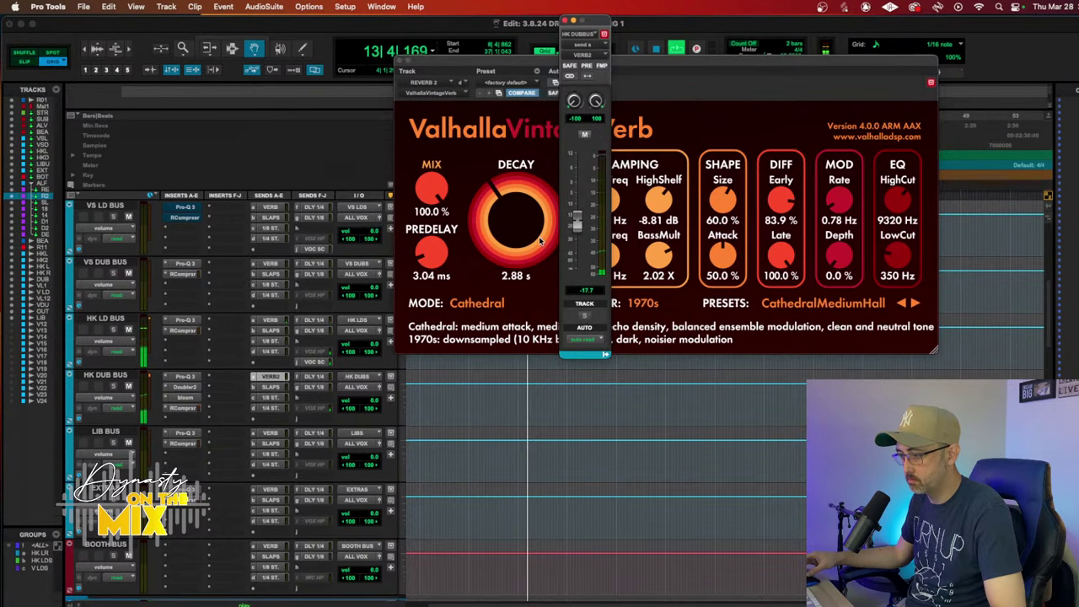
Step: Mute the REVERB track, stop playback, and deactivate and reactivate REVERB 2's ValhallaVintageVerb insert
{"action": "scroll", "coordinate": [202, 450], "scroll_direction": "down", "scroll_amount": 5}
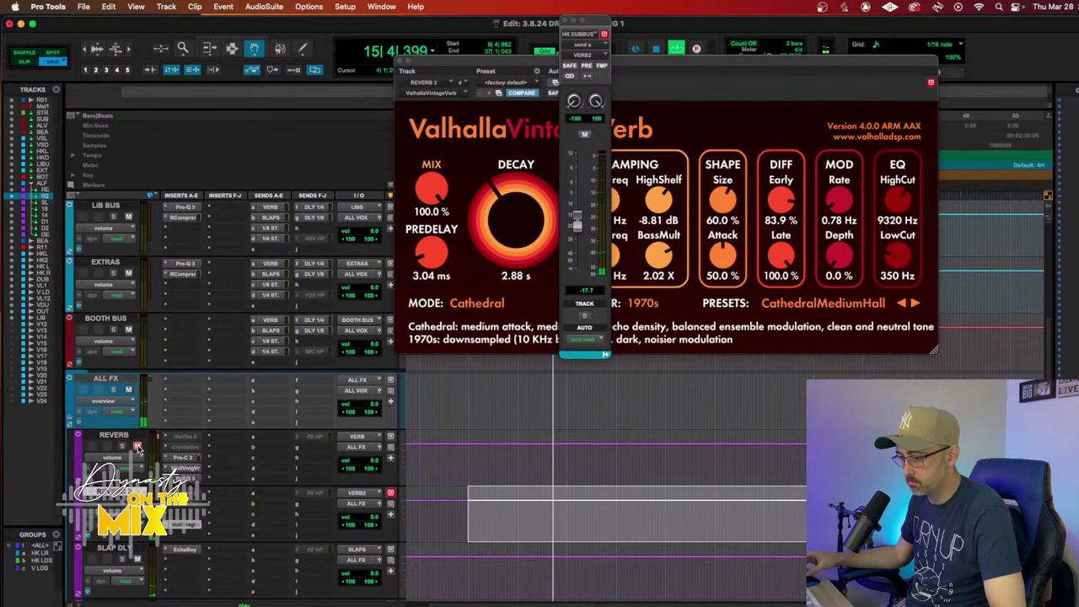
{"action": "key", "text": "space"}
{"action": "left_click", "coordinate": [189, 526], "text": "ctrl+super"}
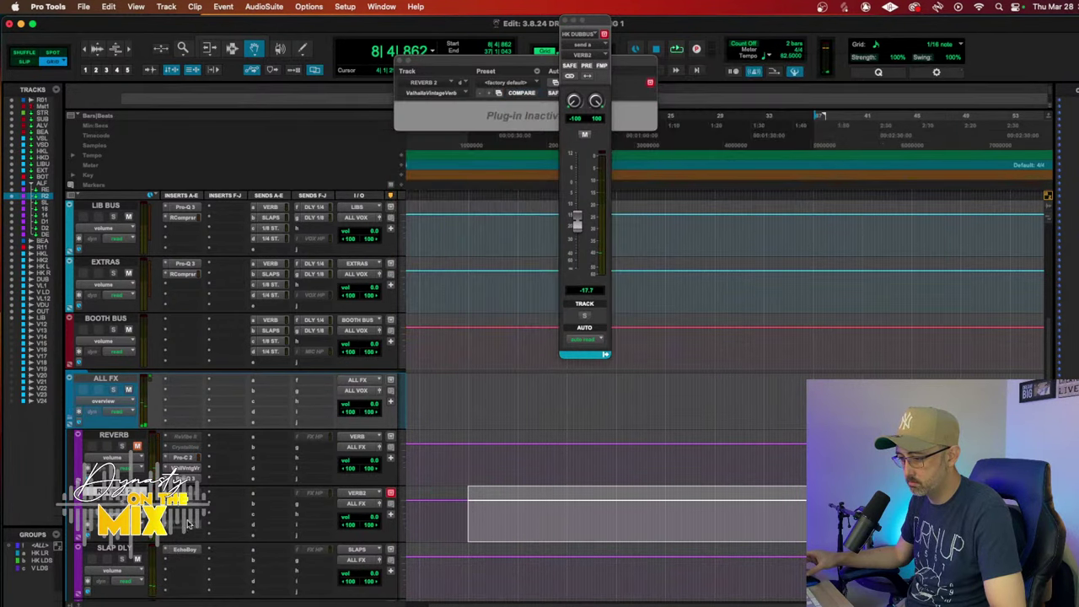
{"action": "left_click", "coordinate": [186, 525], "text": "ctrl+super"}
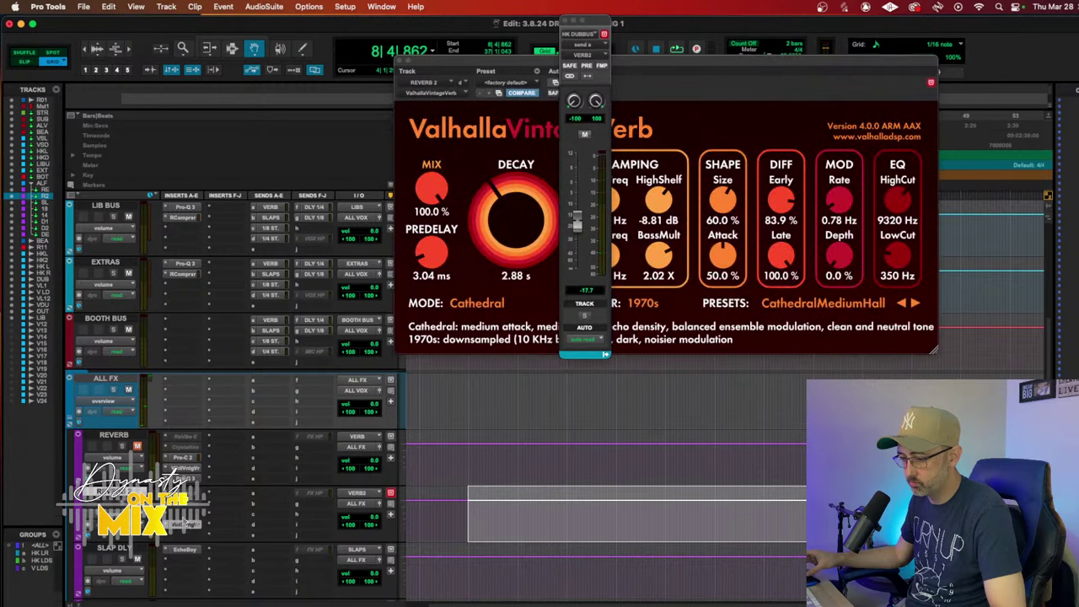
Step: Load the CathedralLargeHall preset in REVERB 2's ValhallaVintageVerb, with the color set to 1980s and the decay to about 3.78 s
{"action": "left_click", "coordinate": [719, 141]}
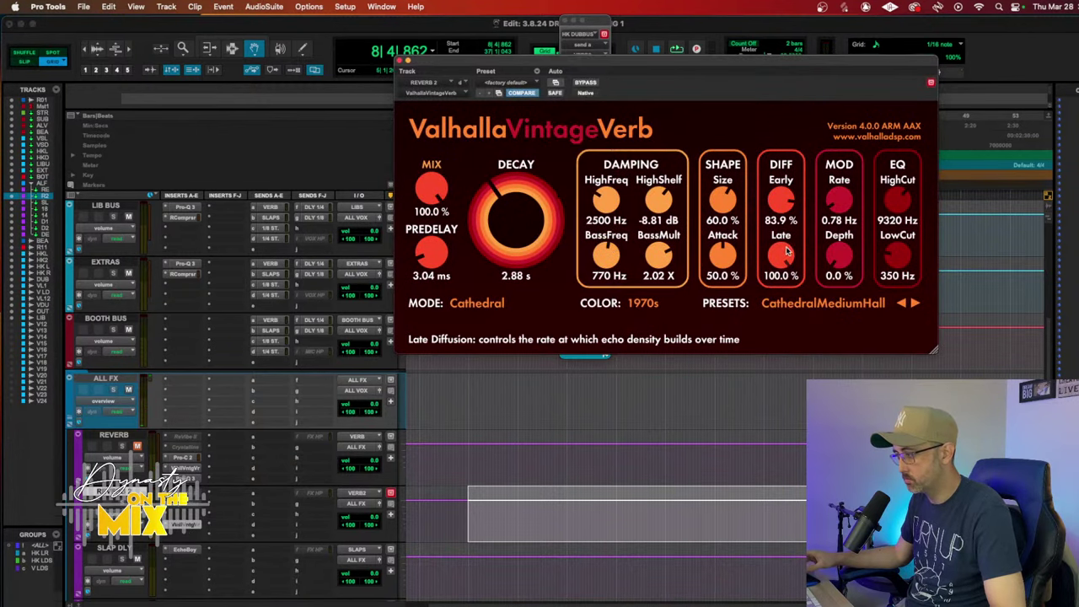
{"action": "left_click", "coordinate": [820, 303]}
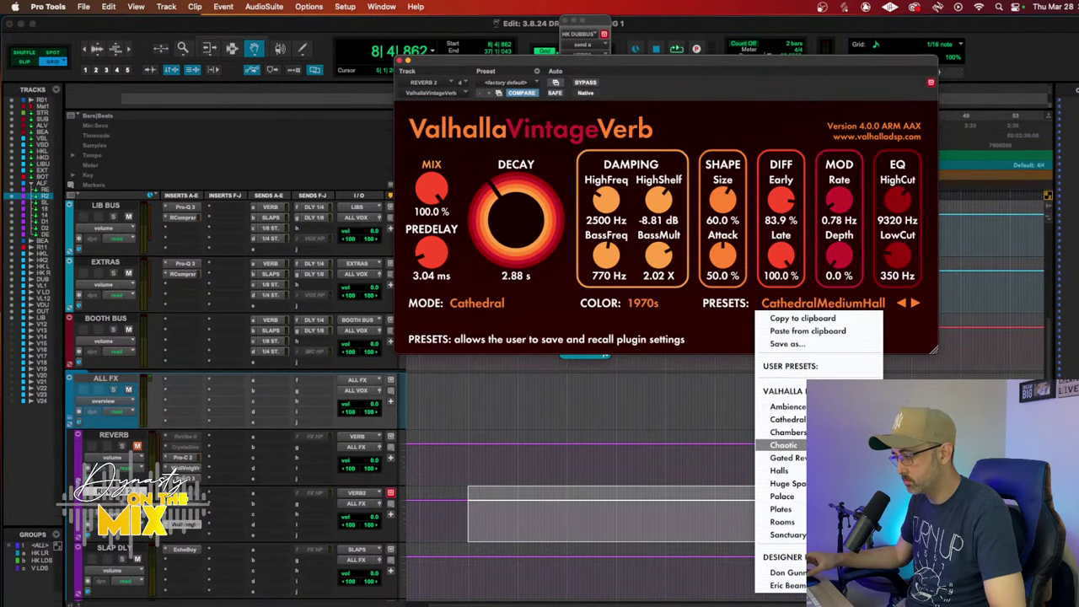
{"action": "mouse_move", "coordinate": [789, 419]}
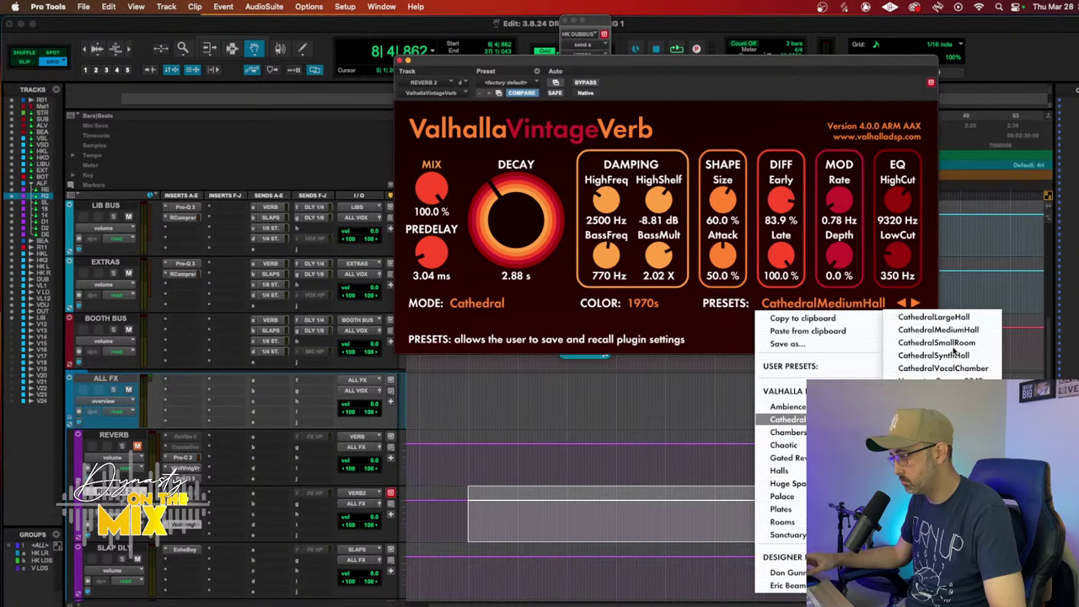
{"action": "left_click", "coordinate": [934, 317]}
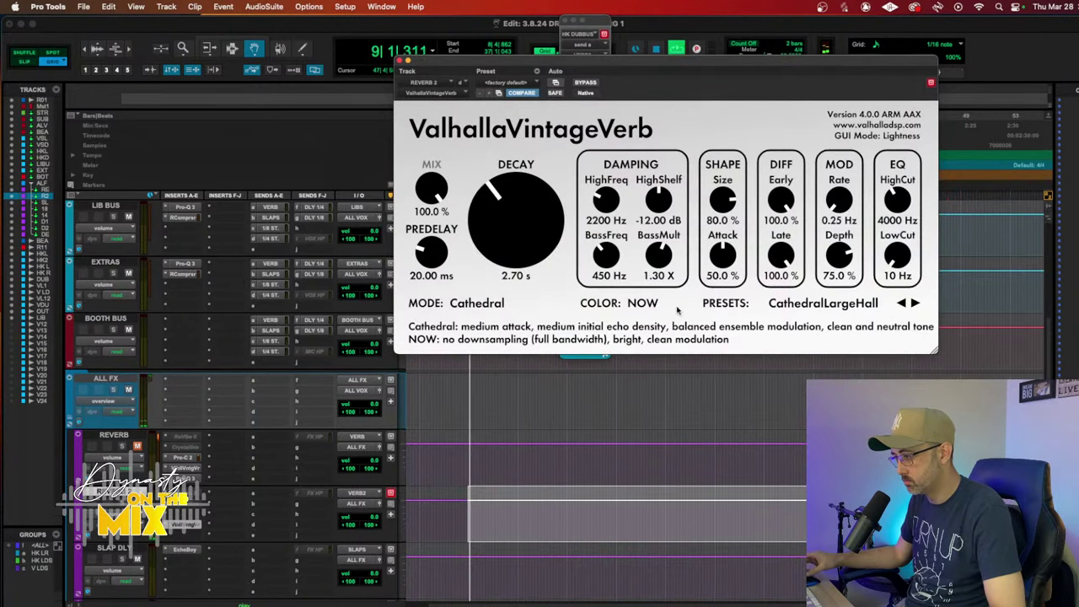
{"action": "left_click", "coordinate": [645, 304]}
{"action": "left_click", "coordinate": [654, 330]}
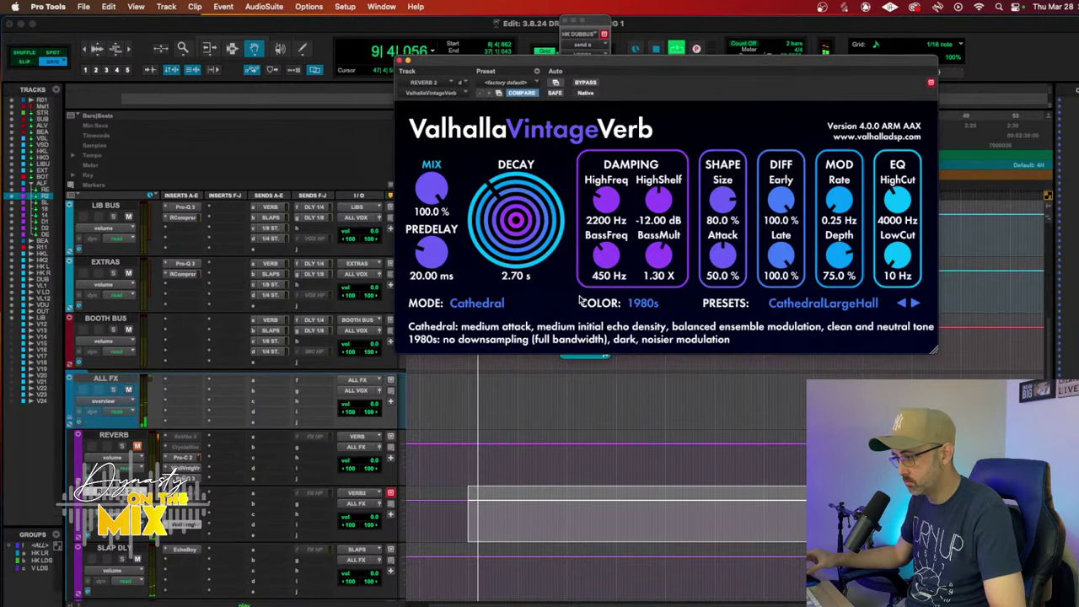
{"action": "left_click_drag", "start_coordinate": [508, 250], "coordinate": [506, 234]}
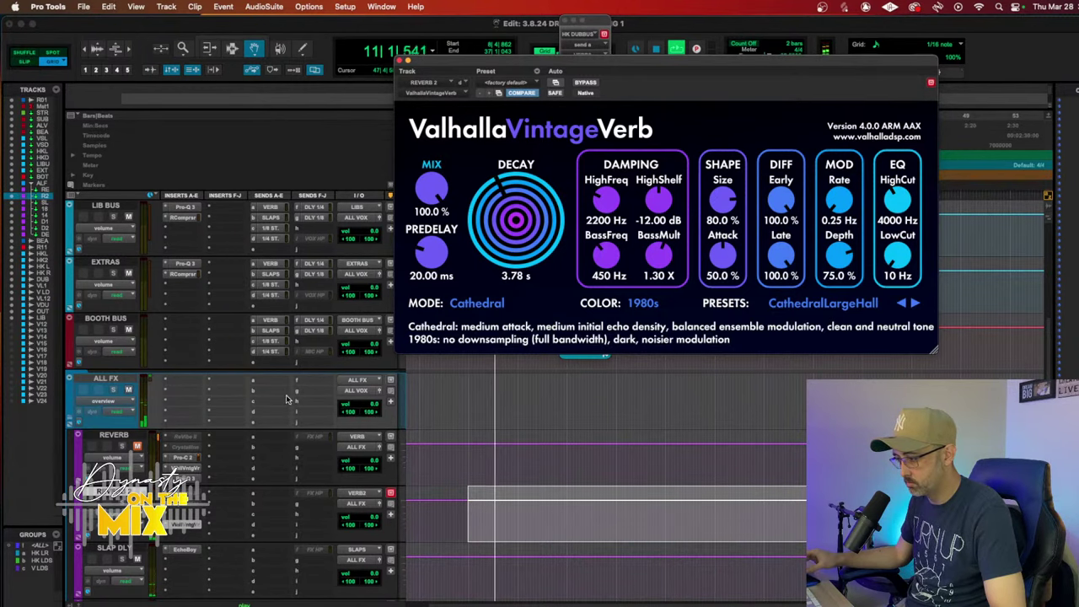
Step: Raise the HK DUB BUS's VERB2 send to -13.7 dB and shorten REVERB 2's predelay to about 8.62 ms
{"action": "scroll", "coordinate": [286, 400], "scroll_direction": "up", "scroll_amount": 6}
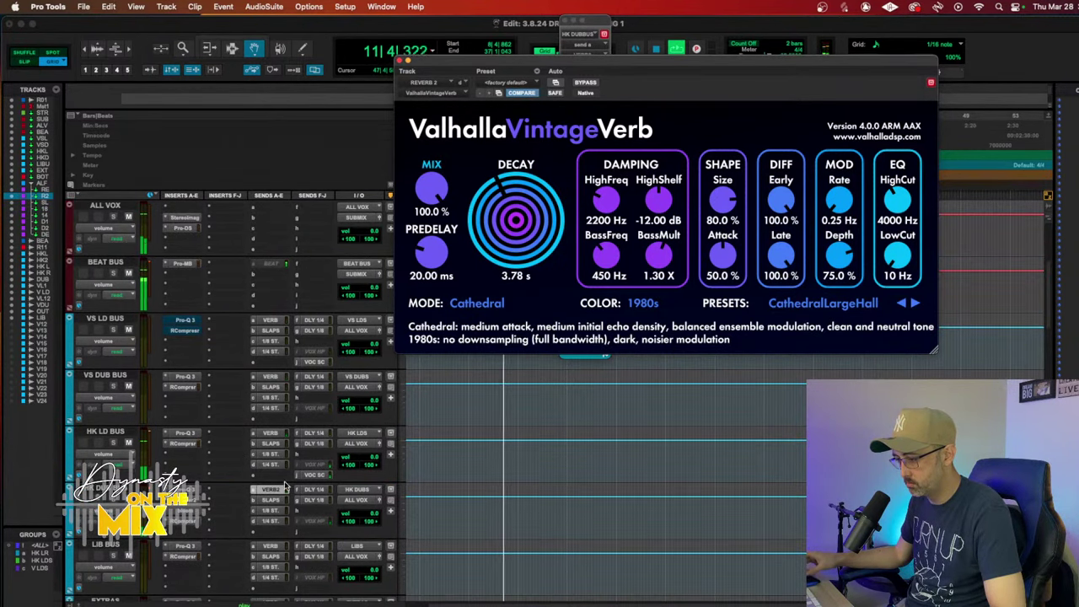
{"action": "left_click", "coordinate": [583, 26]}
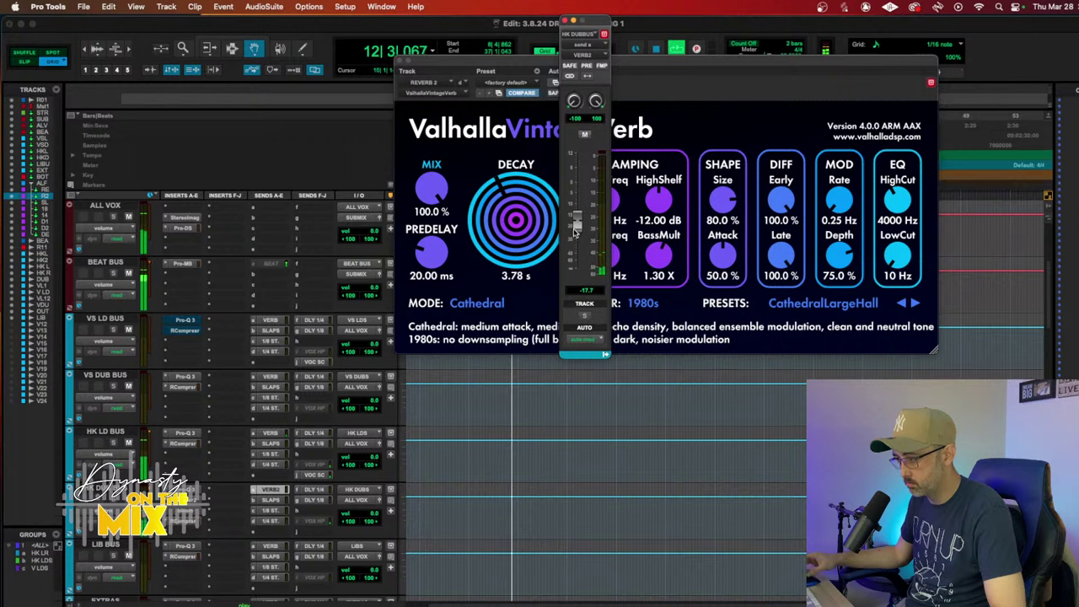
{"action": "left_click_drag", "start_coordinate": [578, 221], "coordinate": [578, 216]}
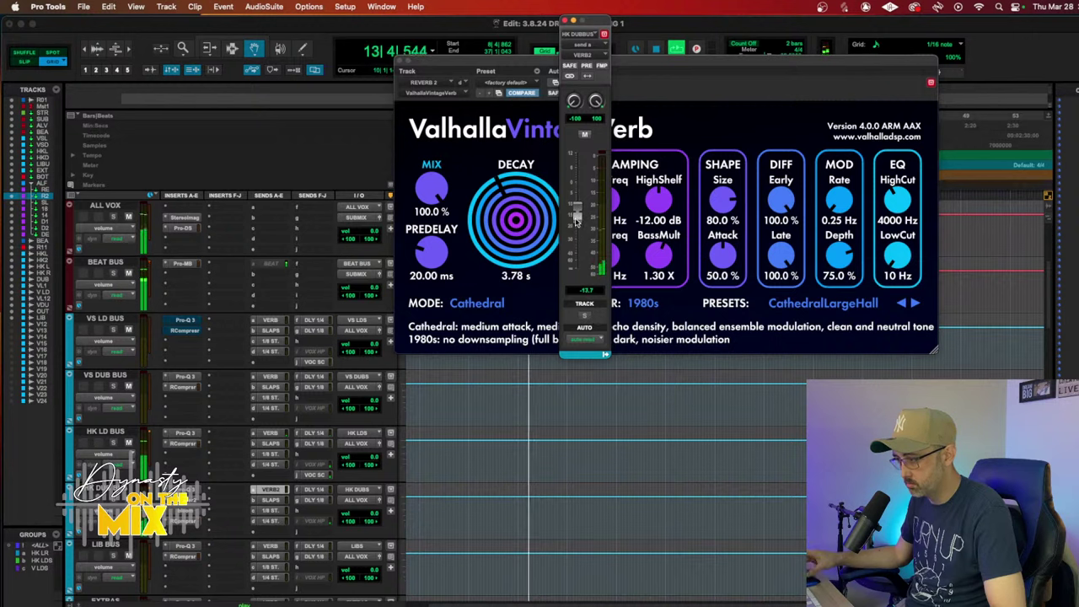
{"action": "left_click_drag", "start_coordinate": [431, 251], "coordinate": [437, 269]}
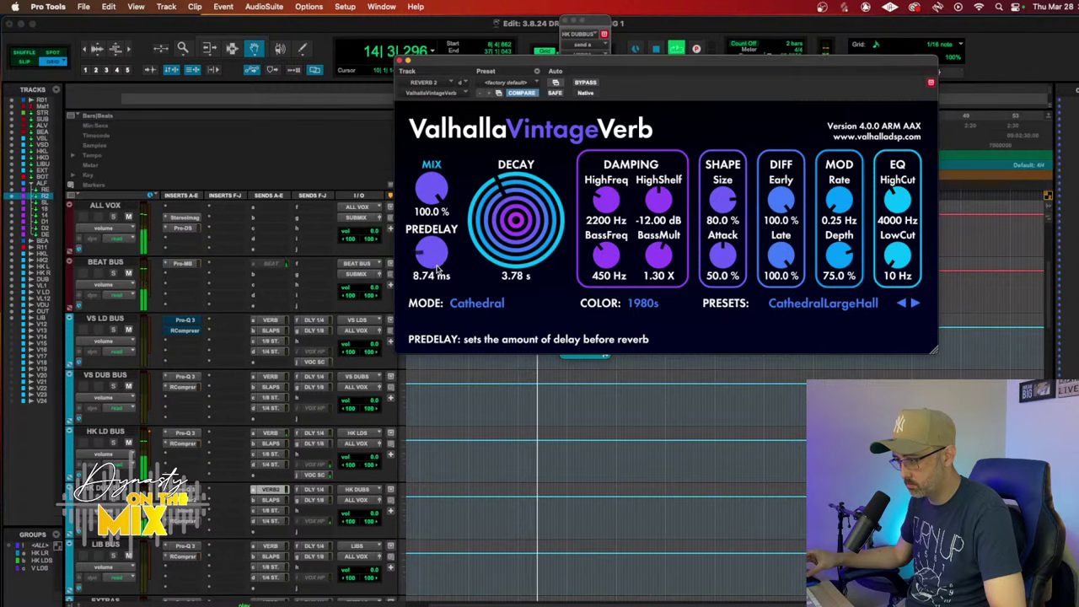
Step: Mute the HK LD BUS and set REVERB 2's HighShelf to 0.00 dB, HighFreq to 4450 Hz, HighCut to 11010 Hz and LowCut to 350 Hz
{"action": "left_click", "coordinate": [128, 441]}
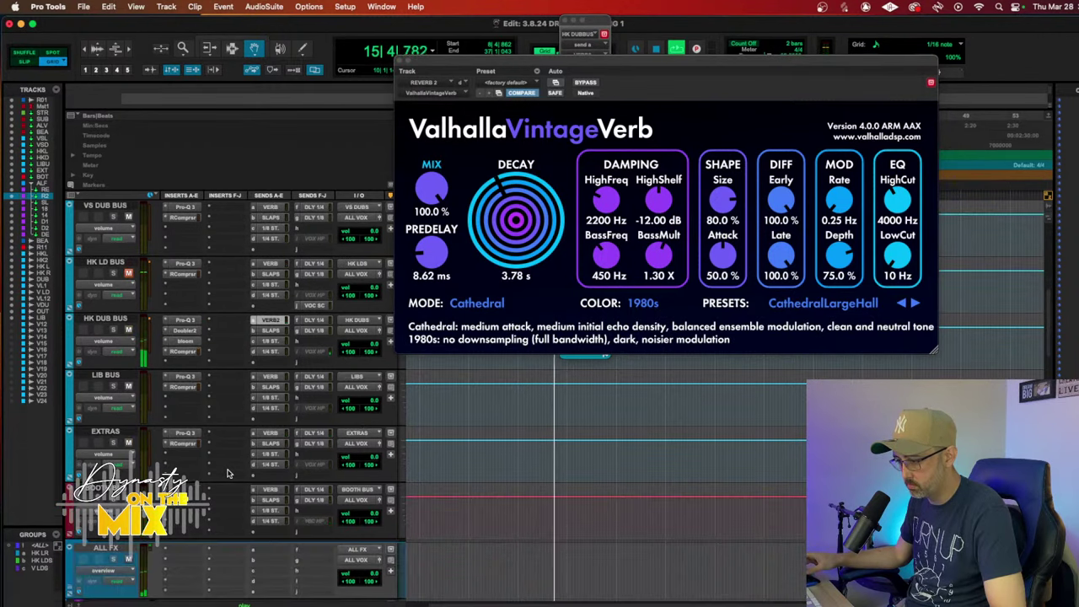
{"action": "scroll", "coordinate": [226, 473], "scroll_direction": "down", "scroll_amount": 3}
{"action": "key", "text": "space"}
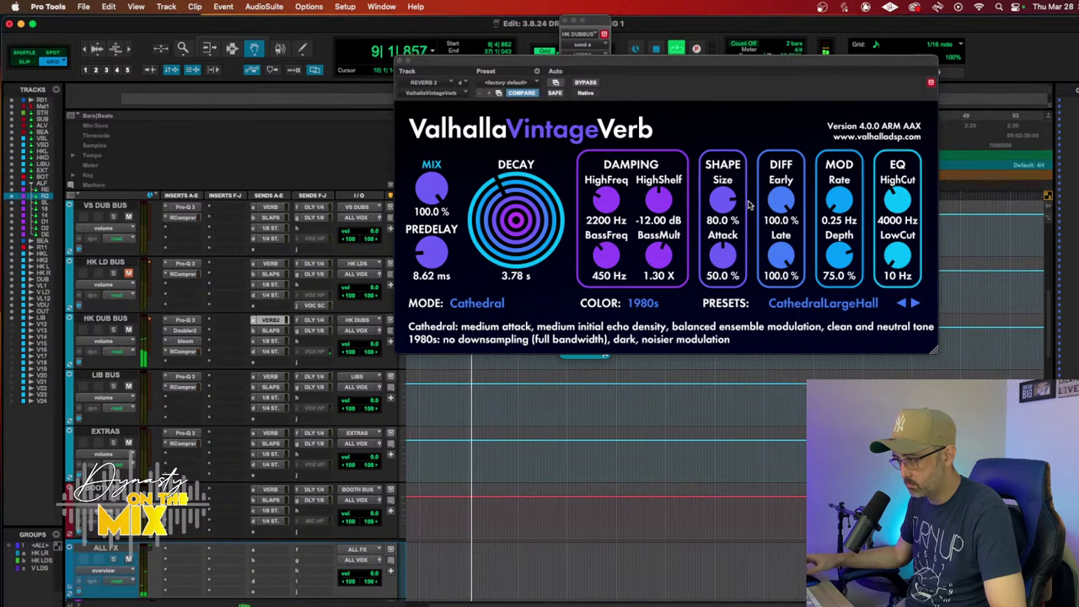
{"action": "left_click_drag", "start_coordinate": [669, 215], "coordinate": [669, 185]}
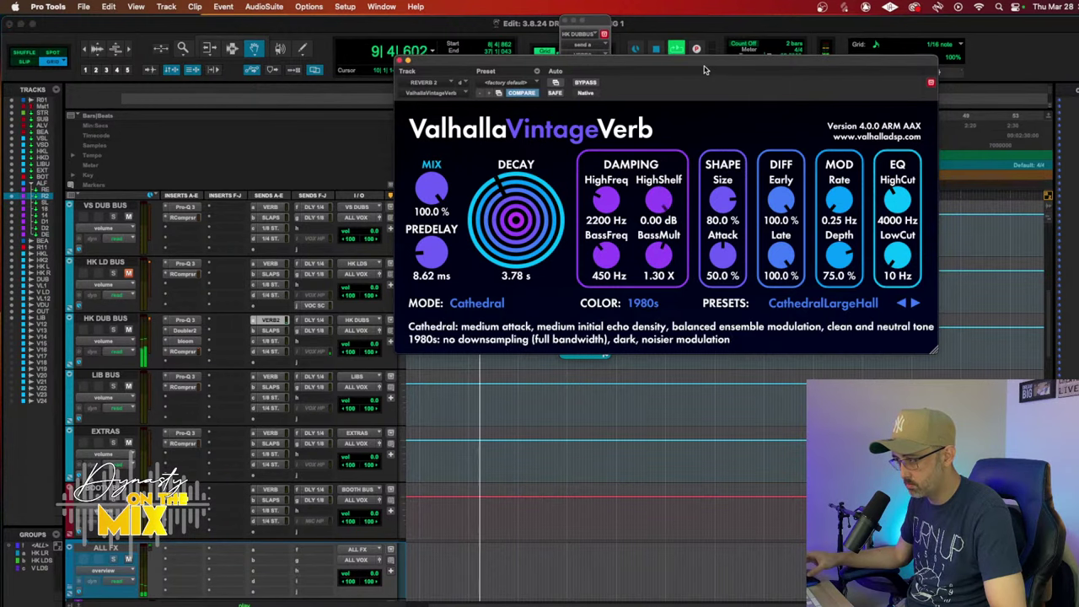
{"action": "left_click_drag", "start_coordinate": [608, 201], "coordinate": [615, 178]}
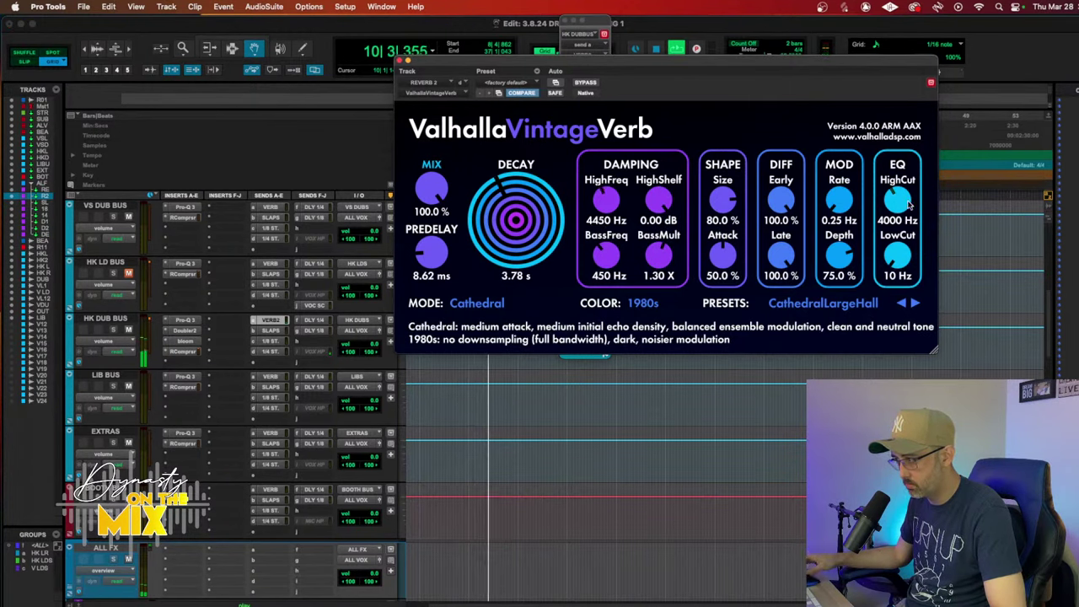
{"action": "left_click_drag", "start_coordinate": [897, 198], "coordinate": [915, 159]}
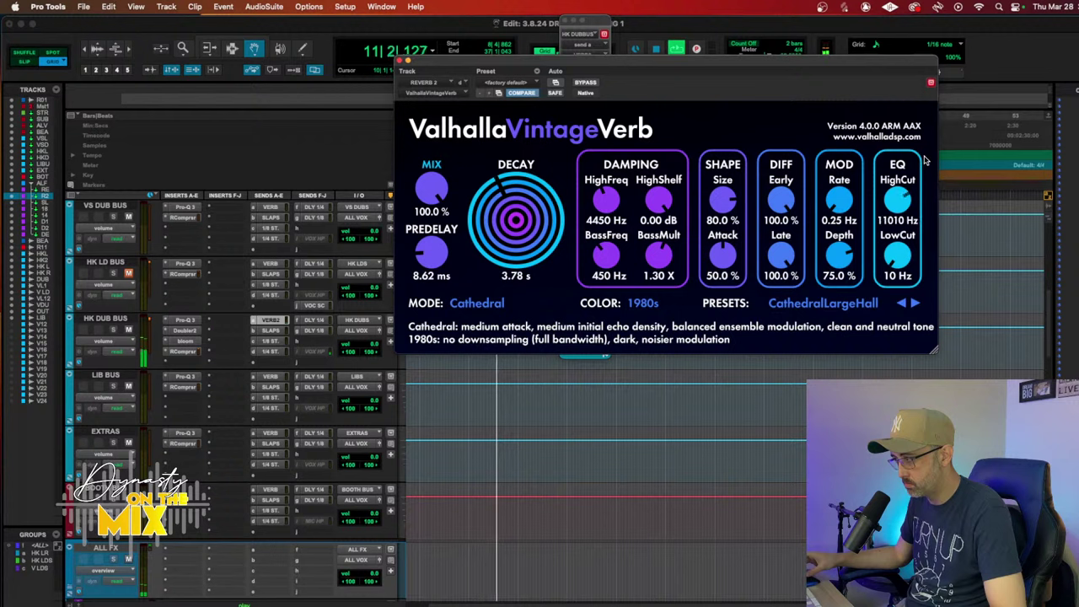
{"action": "left_click_drag", "start_coordinate": [902, 239], "coordinate": [900, 232]}
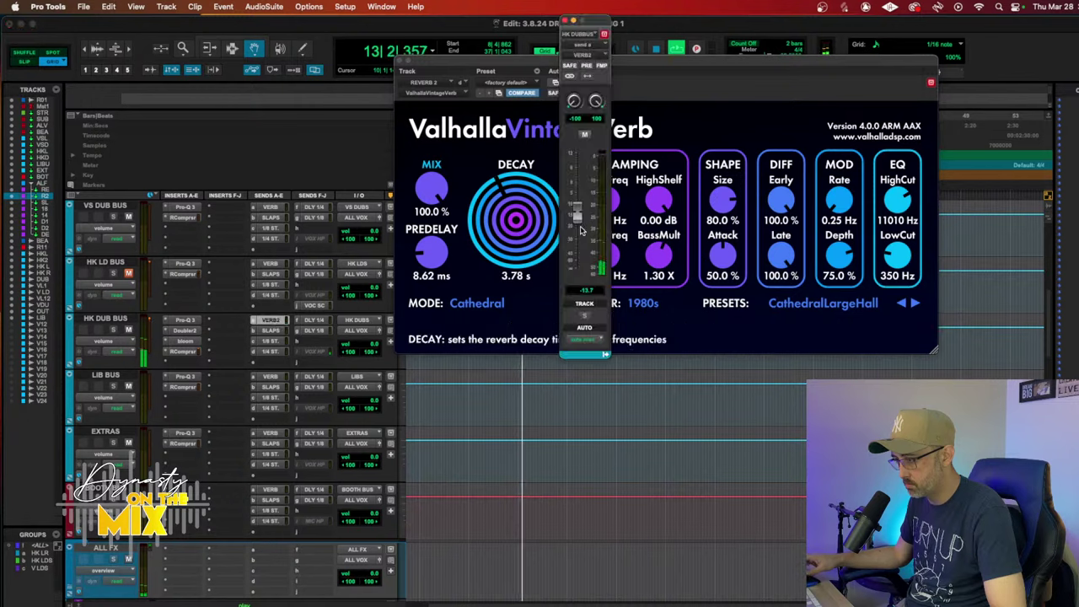
Step: Raise the HK DUB BUS's VERB2 send to -7.0 dB, and replay the loop with the HK LD BUS unmuted
{"action": "mouse_move", "coordinate": [577, 217]}
{"action": "left_mouse_down"}
{"action": "mouse_move", "coordinate": [585, 191]}
{"action": "mouse_move", "coordinate": [580, 200]}
{"action": "left_mouse_up"}
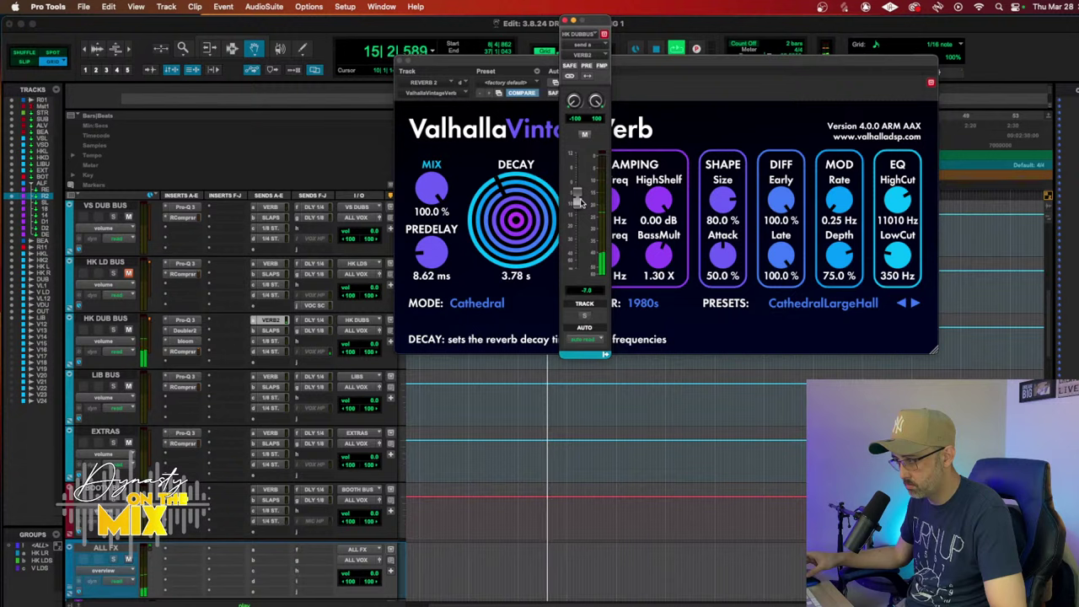
{"action": "key", "text": "space"}
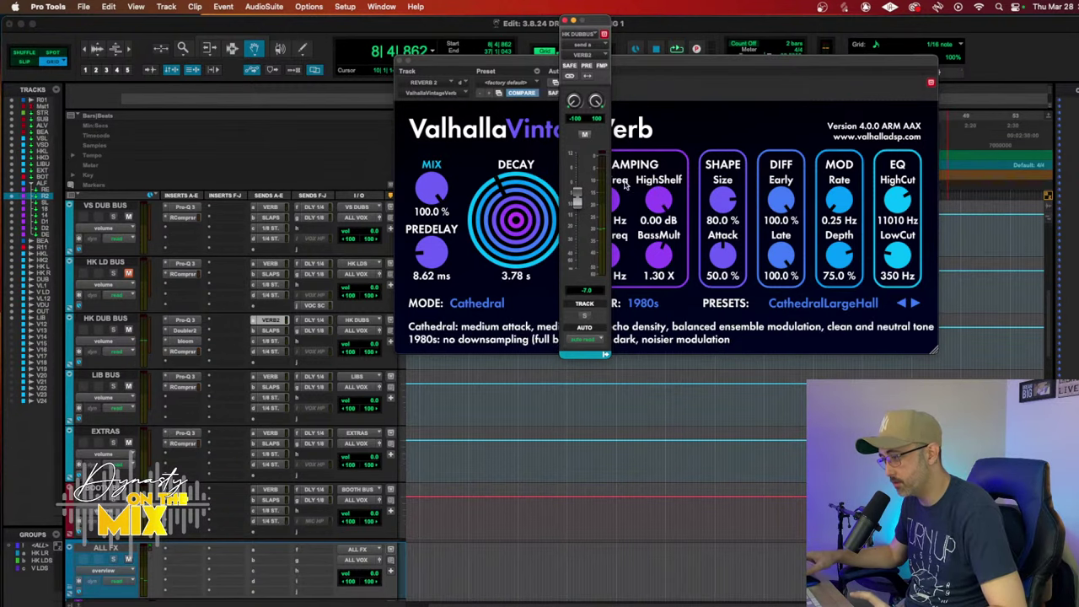
{"action": "left_click", "coordinate": [129, 273]}
{"action": "key", "text": "space"}
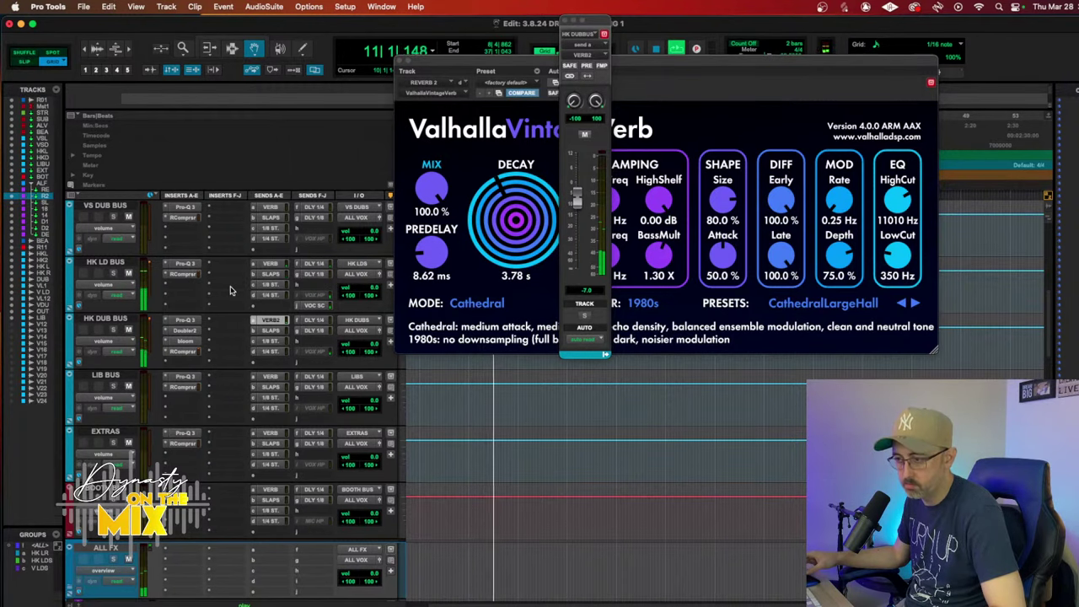
Step: Review the HK DUB BUS's bloom settings and mid/side focus while the hook plays, and close the plug-in
{"action": "scroll", "coordinate": [231, 291], "scroll_direction": "down", "scroll_amount": 3}
{"action": "scroll", "coordinate": [230, 290], "scroll_direction": "up", "scroll_amount": 2}
{"action": "left_click", "coordinate": [185, 284]}
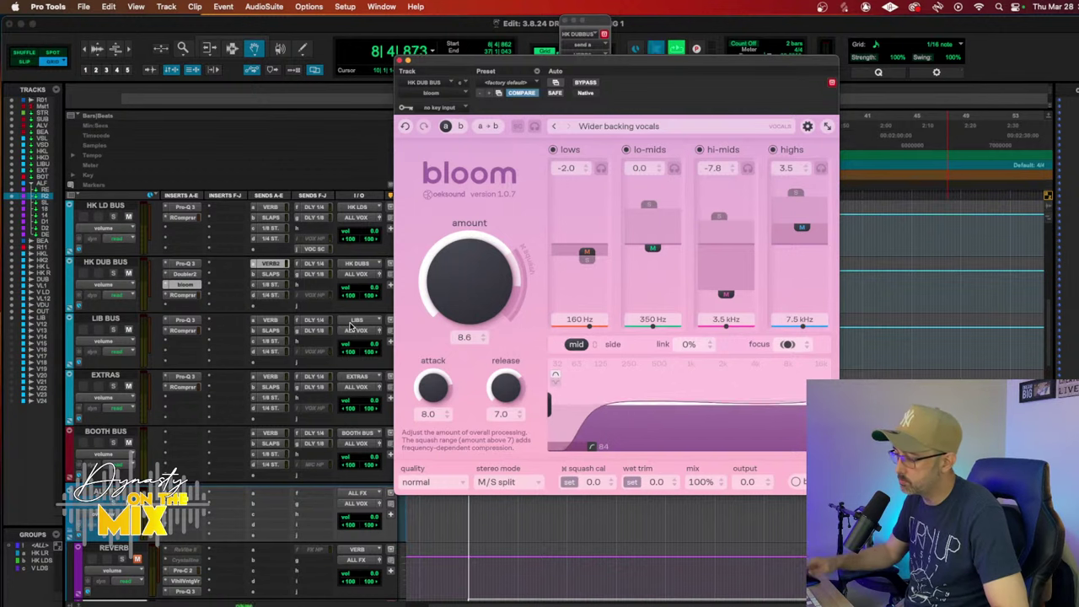
{"action": "key", "text": "space"}
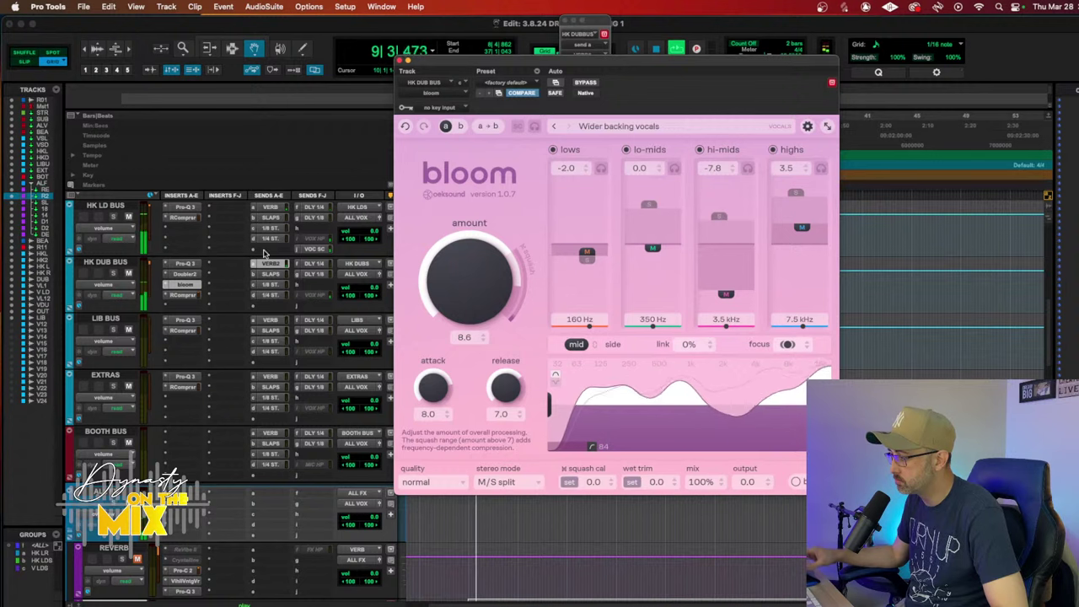
{"action": "mouse_move", "coordinate": [786, 345]}
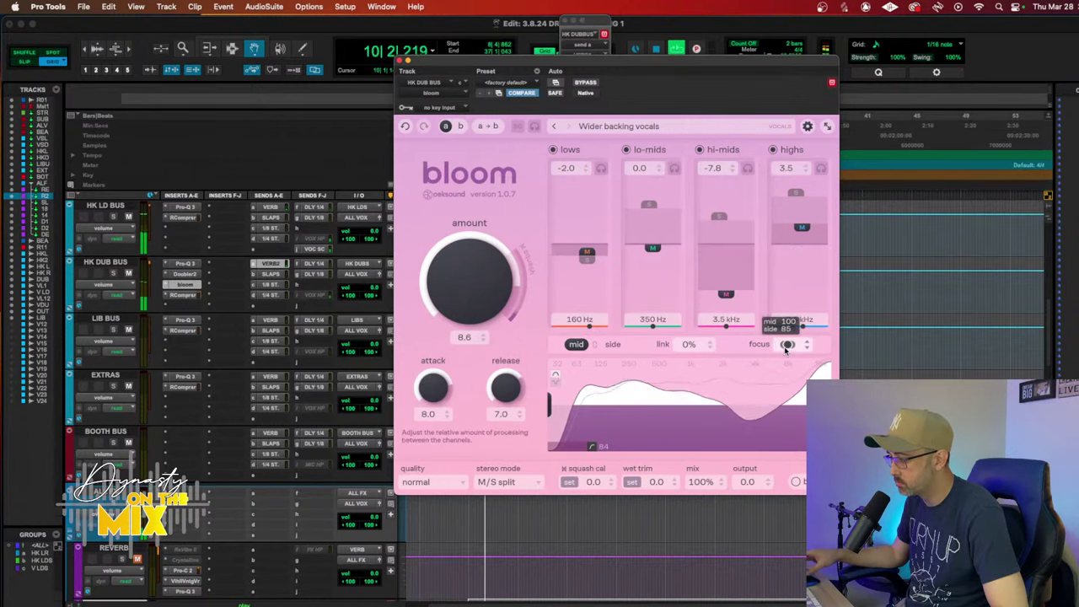
{"action": "left_click", "coordinate": [403, 62]}
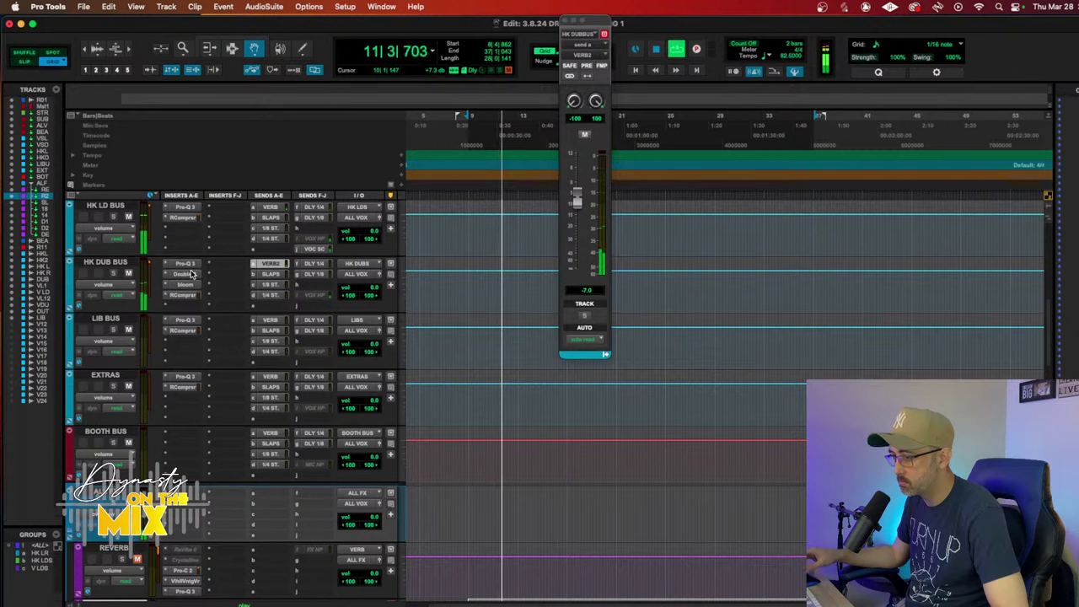
Step: Lower the output gain of the HK DUB BUS's RCompressor to 3.4
{"action": "left_click", "coordinate": [182, 295]}
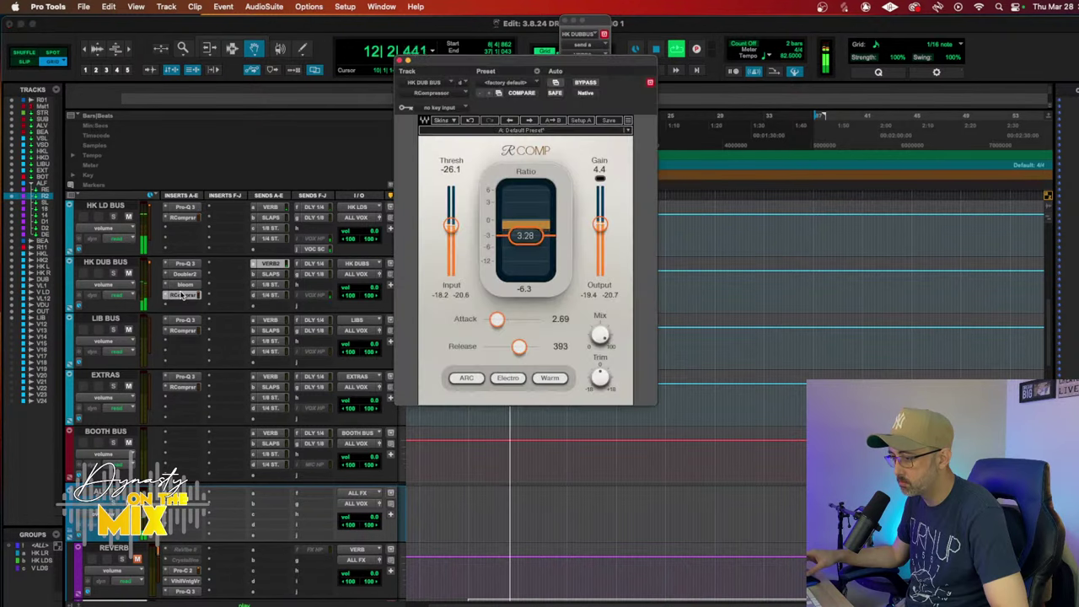
{"action": "left_click_drag", "start_coordinate": [599, 224], "coordinate": [599, 225]}
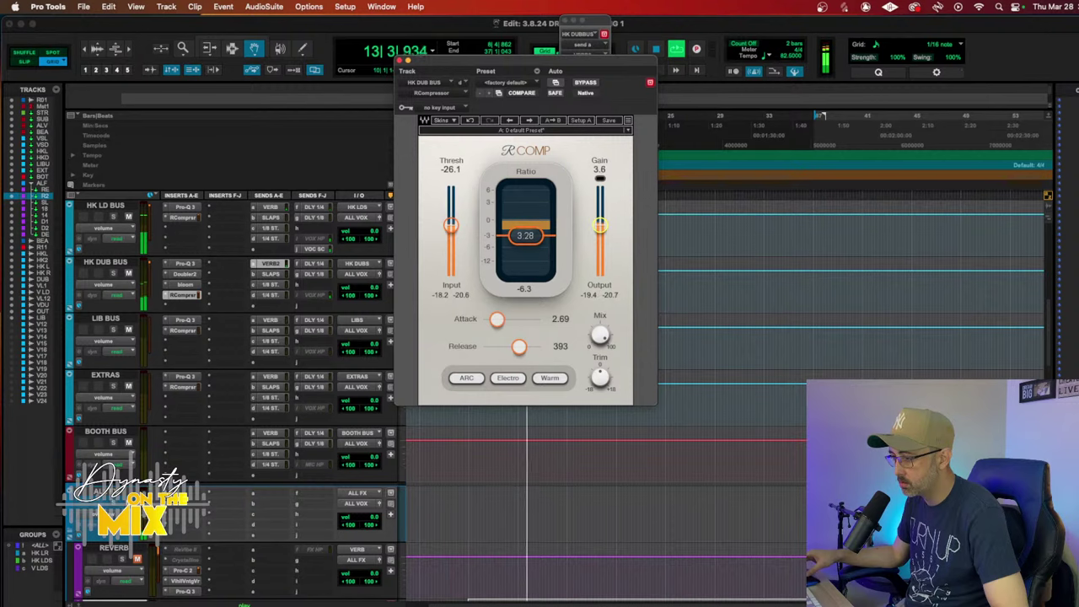
Step: Mute the ALL FX folder track during playback to hear the vocals without effects, and return to the vocal buses
{"action": "scroll", "coordinate": [290, 258], "scroll_direction": "down", "scroll_amount": 5}
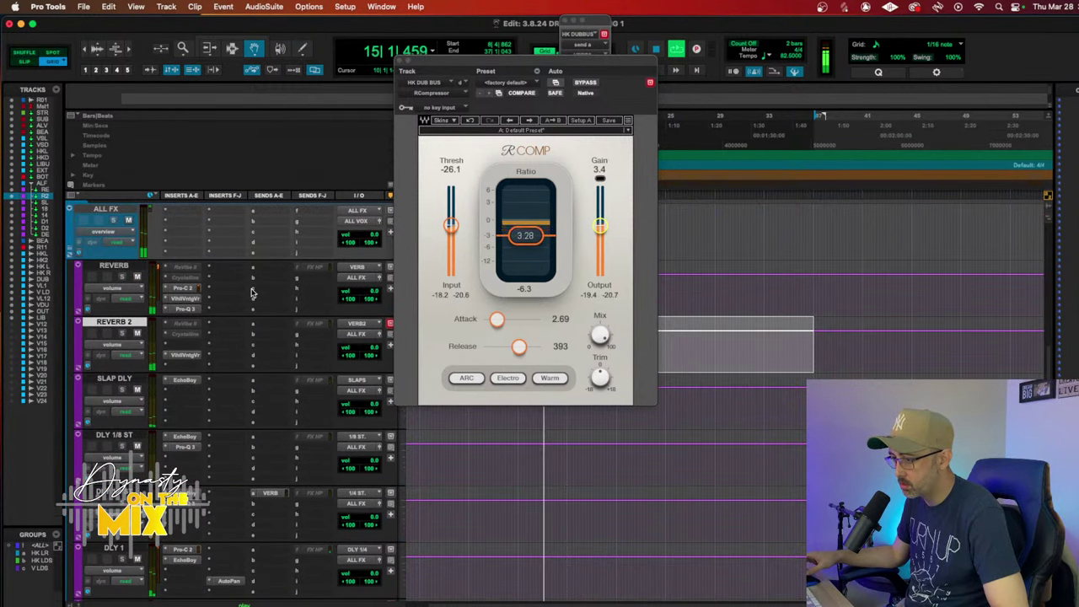
{"action": "scroll", "coordinate": [253, 288], "scroll_direction": "up", "scroll_amount": 3}
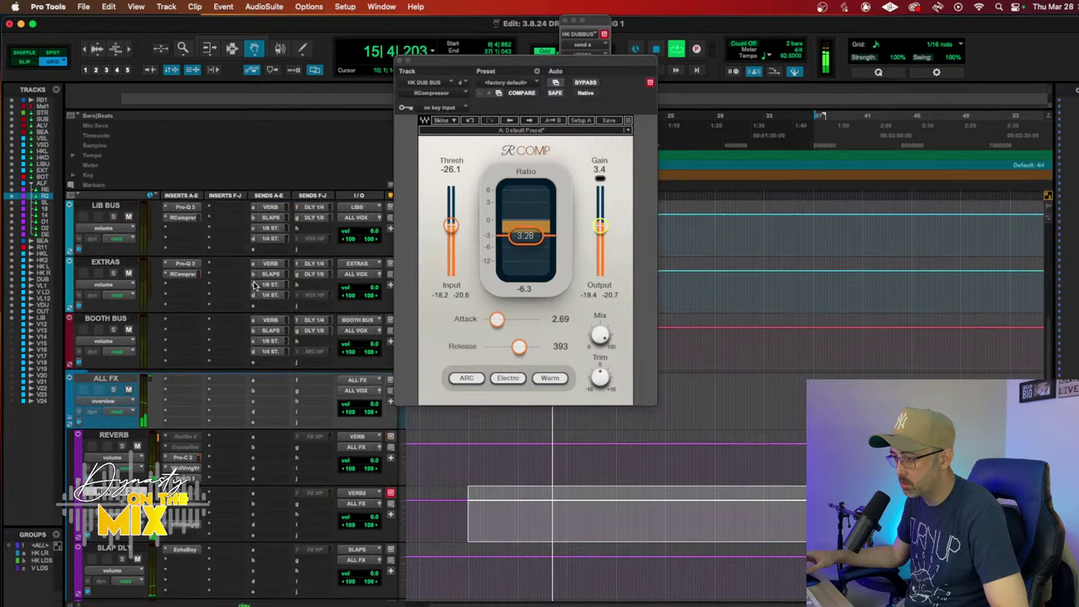
{"action": "left_click", "coordinate": [129, 391]}
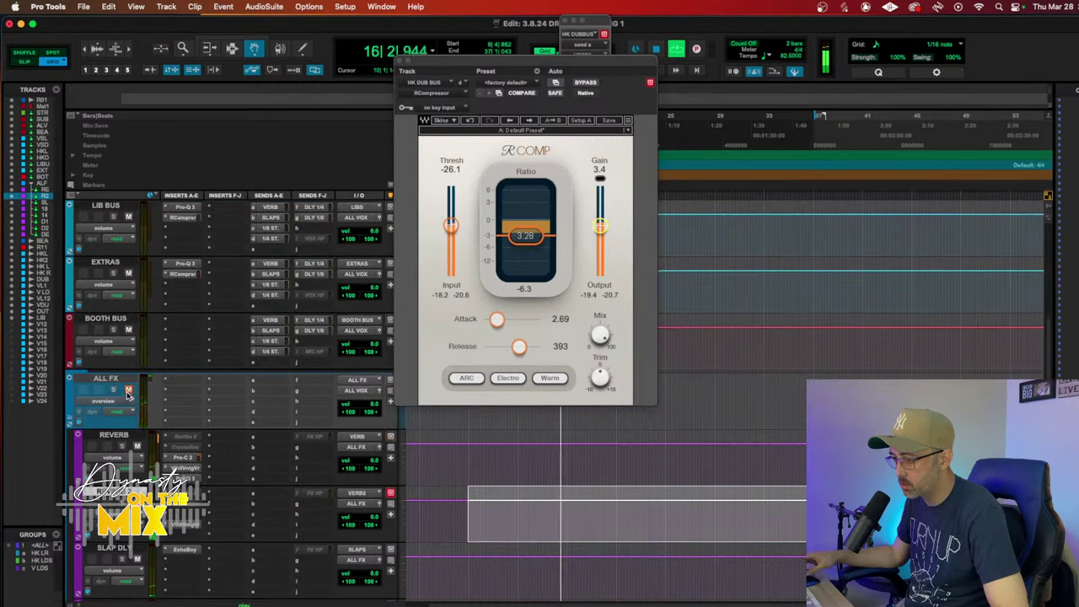
{"action": "scroll", "coordinate": [181, 386], "scroll_direction": "up", "scroll_amount": 6}
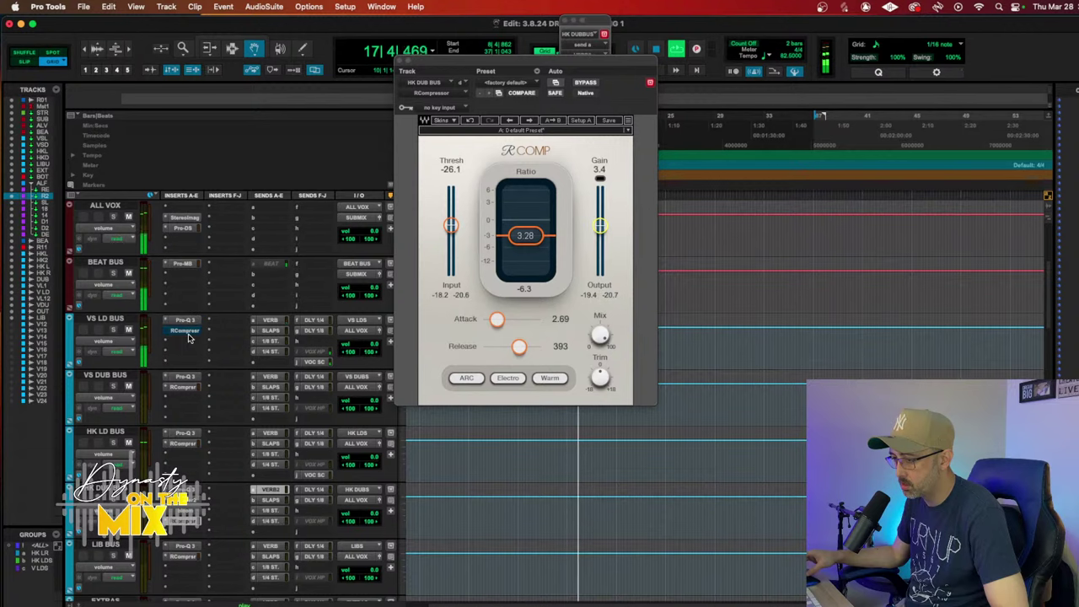
Step: Set the Flex-Tune of the V LD 1.2 track's Auto-Tune Hybrid to 17, and close the plug-in
{"action": "left_click", "coordinate": [404, 62]}
{"action": "scroll", "coordinate": [514, 272], "scroll_direction": "down", "scroll_amount": 10}
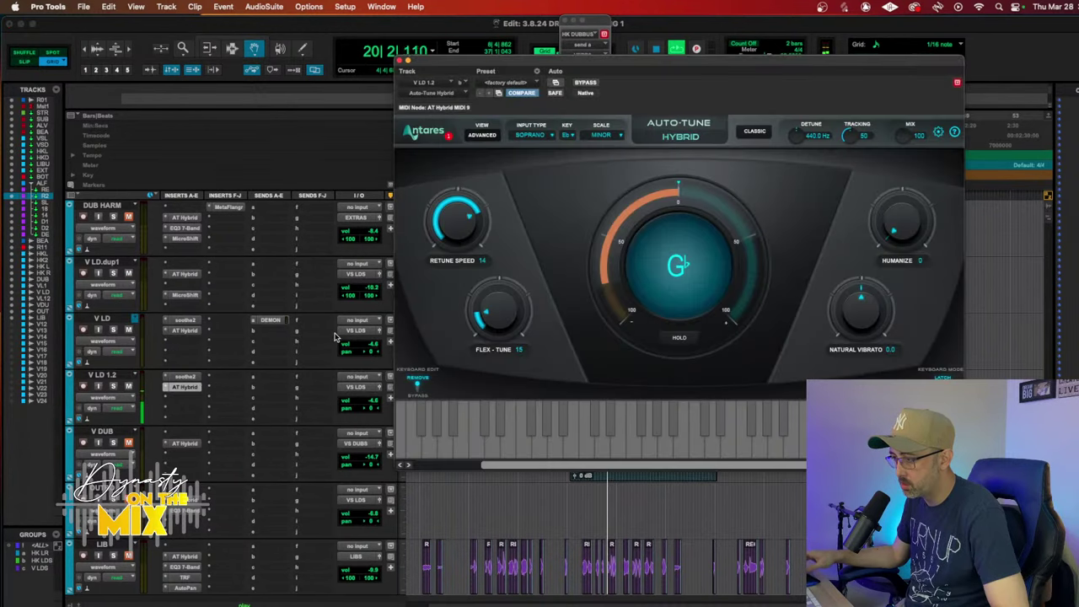
{"action": "left_click", "coordinate": [185, 386]}
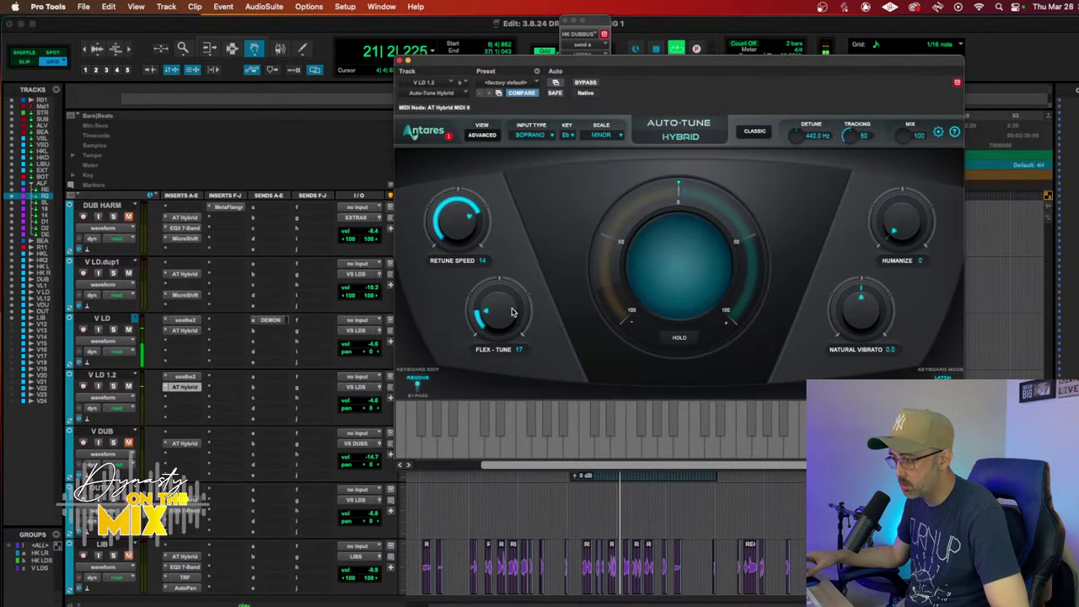
{"action": "left_click", "coordinate": [399, 61]}
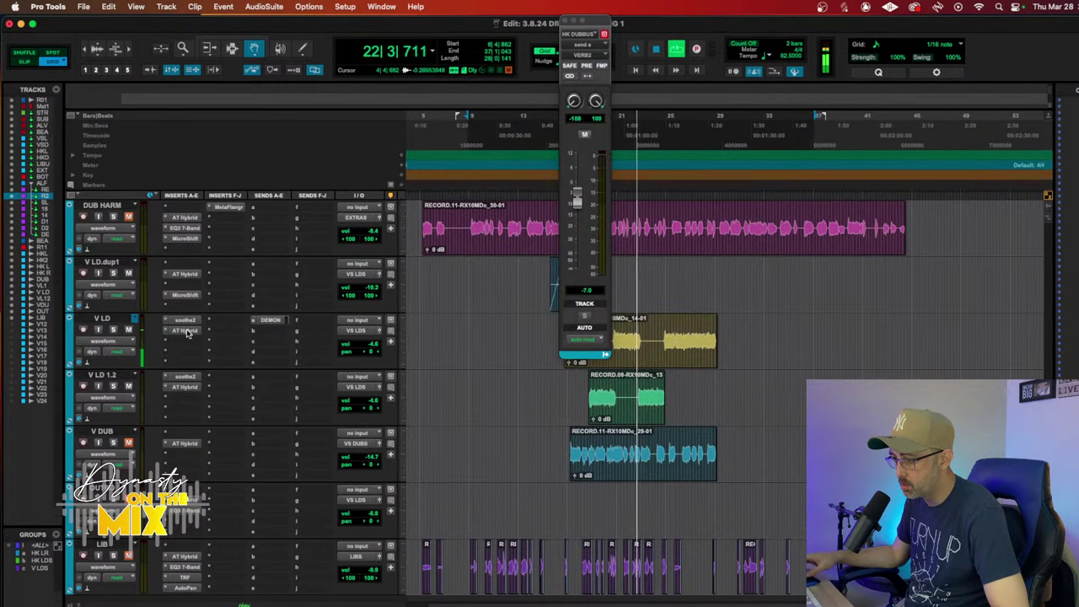
Step: Set the Auto-Tune Hybrid input type to Low Male on both the V LD and V LD 1.2 tracks
{"action": "left_click", "coordinate": [185, 331]}
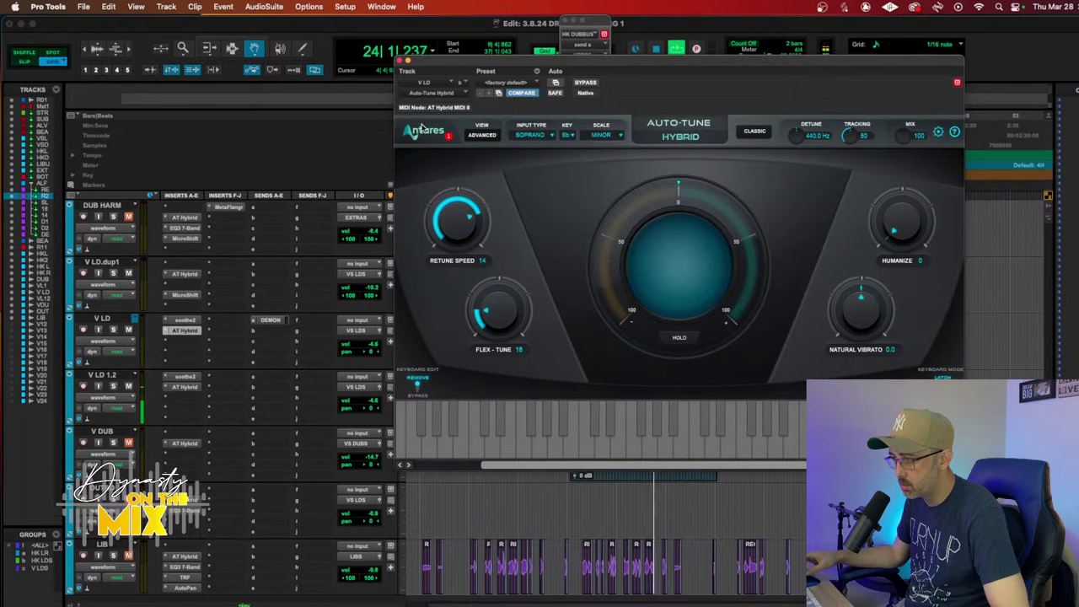
{"action": "left_click", "coordinate": [532, 134]}
{"action": "left_click", "coordinate": [531, 172]}
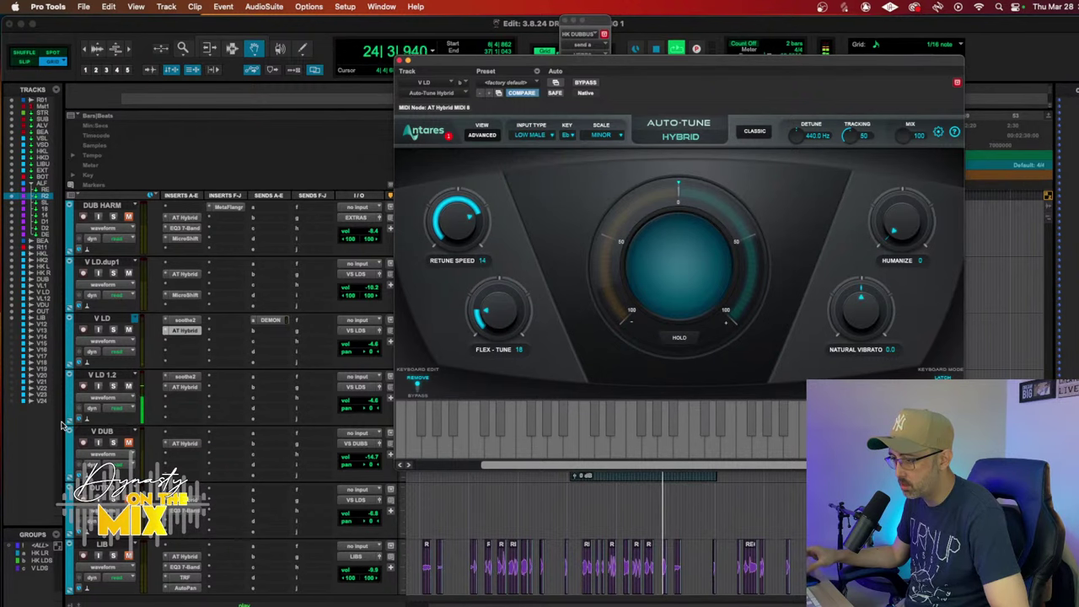
{"action": "left_click", "coordinate": [186, 387]}
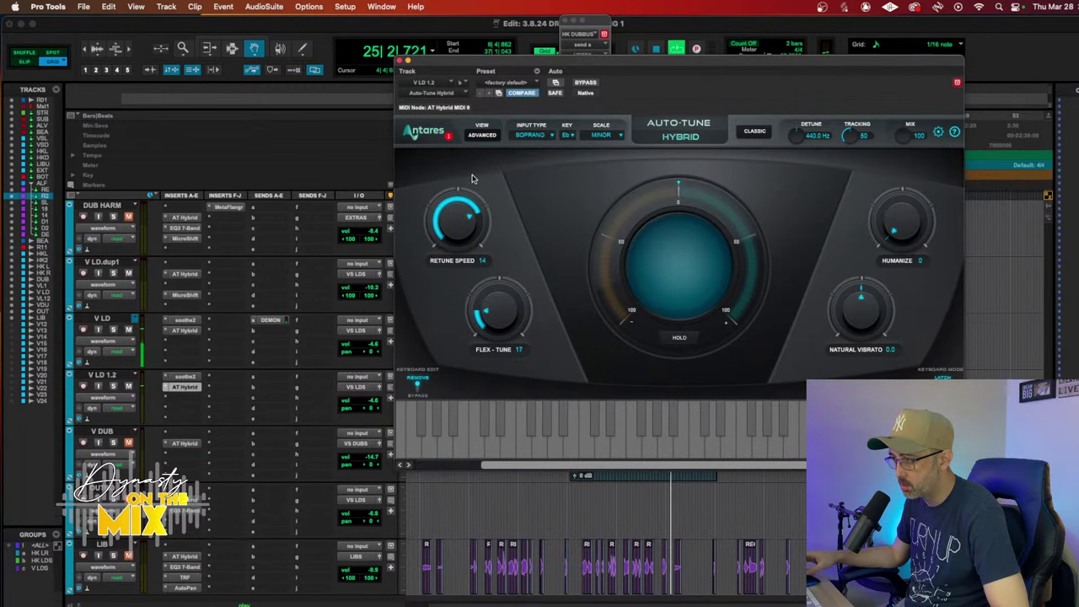
{"action": "left_click", "coordinate": [535, 135]}
{"action": "left_click", "coordinate": [532, 171]}
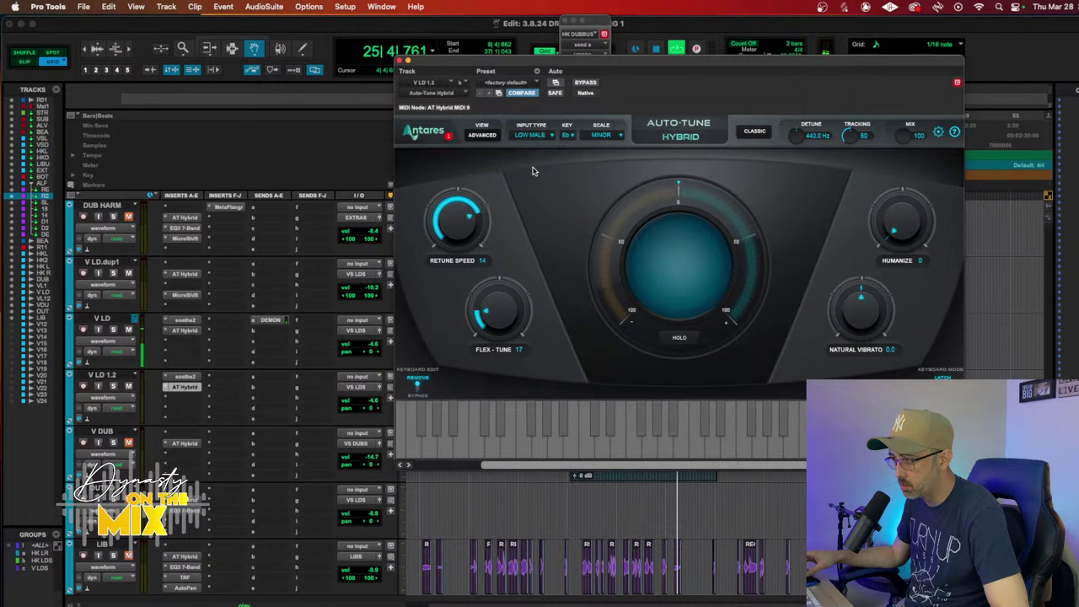
{"action": "left_click", "coordinate": [401, 59]}
Step: Return to the vocal buses and bring up the VS LD BUS's VERB send fader
{"action": "scroll", "coordinate": [487, 290], "scroll_direction": "up", "scroll_amount": 10}
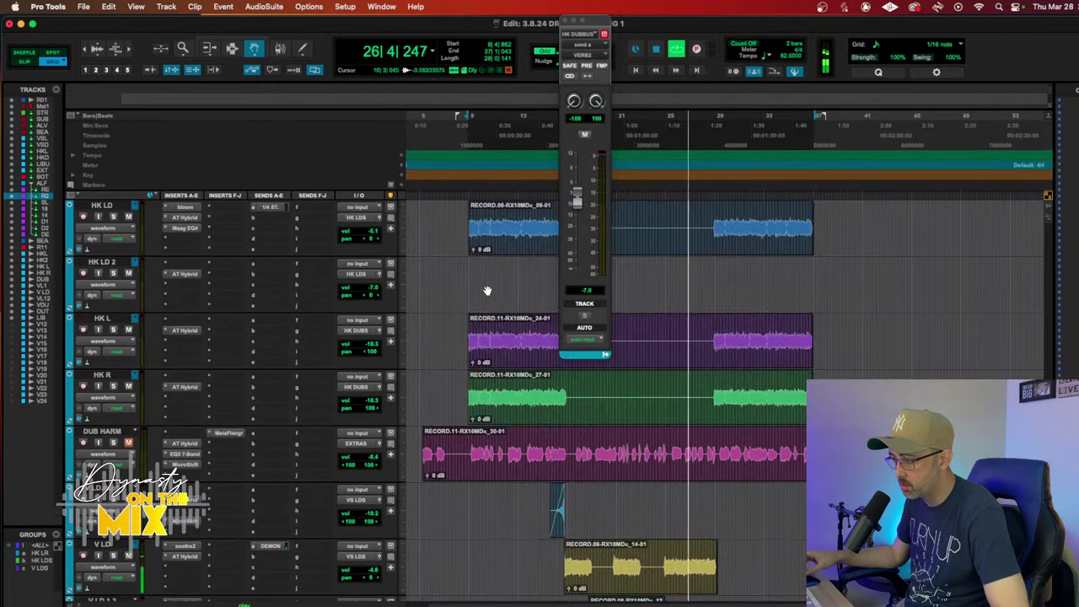
{"action": "scroll", "coordinate": [487, 290], "scroll_direction": "up", "scroll_amount": 6}
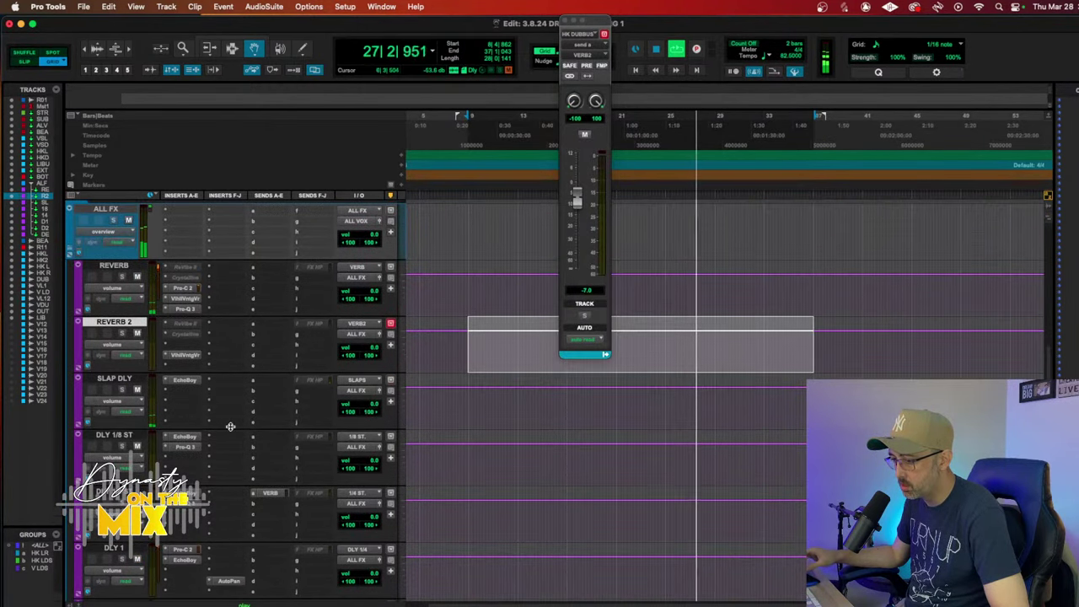
{"action": "scroll", "coordinate": [219, 465], "scroll_direction": "up", "scroll_amount": 8}
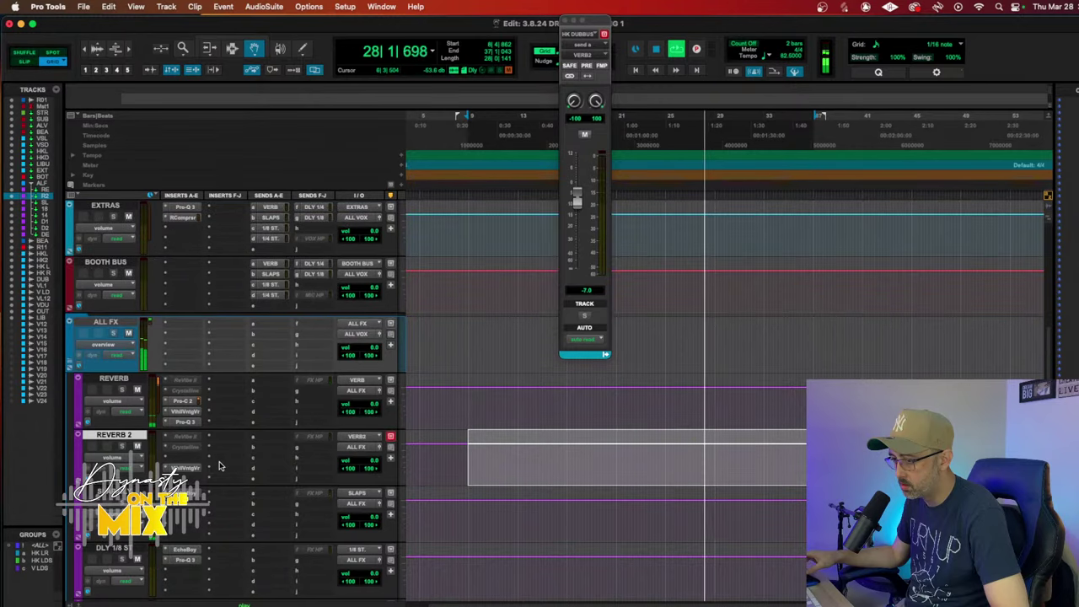
{"action": "scroll", "coordinate": [219, 466], "scroll_direction": "up", "scroll_amount": 2}
{"action": "left_click", "coordinate": [268, 377]}
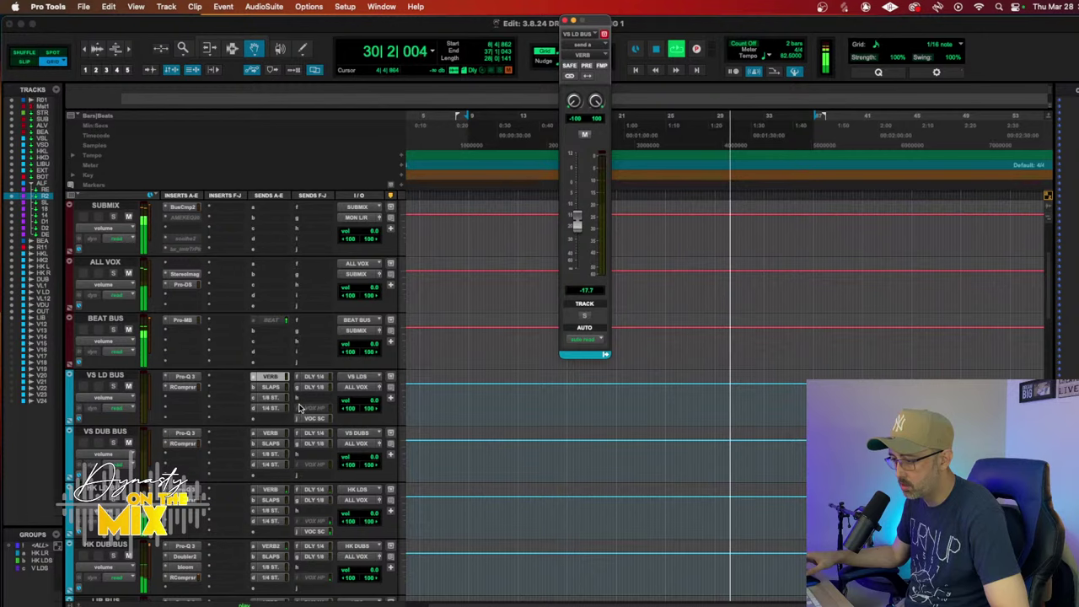
Step: Inspect the DEMON effect track's Pro-Q 3 curve, close it, and restart the loop from the hook
{"action": "scroll", "coordinate": [299, 408], "scroll_direction": "down", "scroll_amount": 5}
{"action": "scroll", "coordinate": [299, 408], "scroll_direction": "down", "scroll_amount": 10}
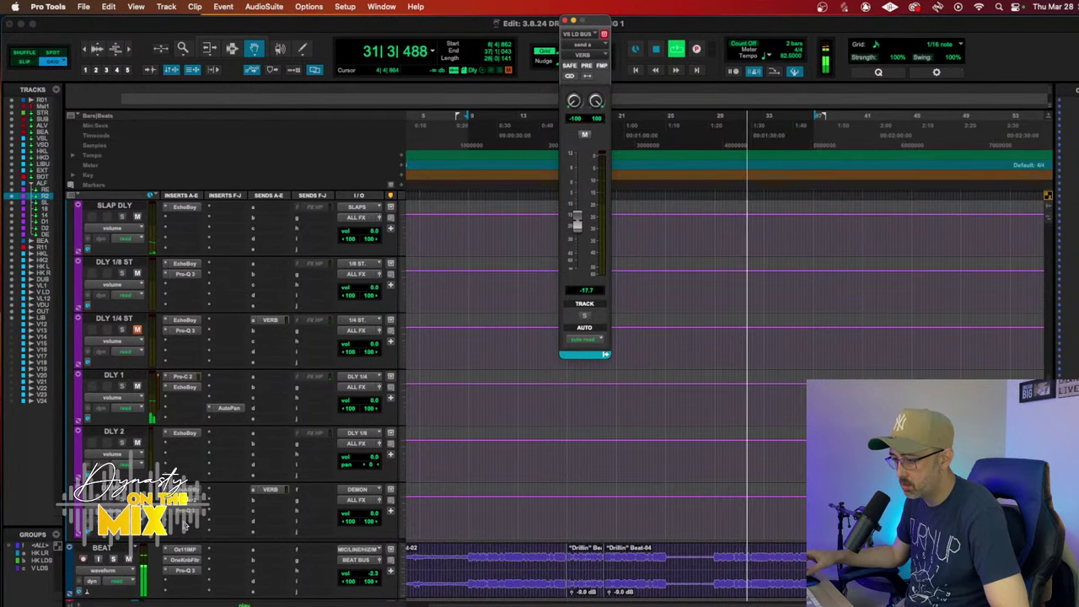
{"action": "left_click", "coordinate": [179, 509]}
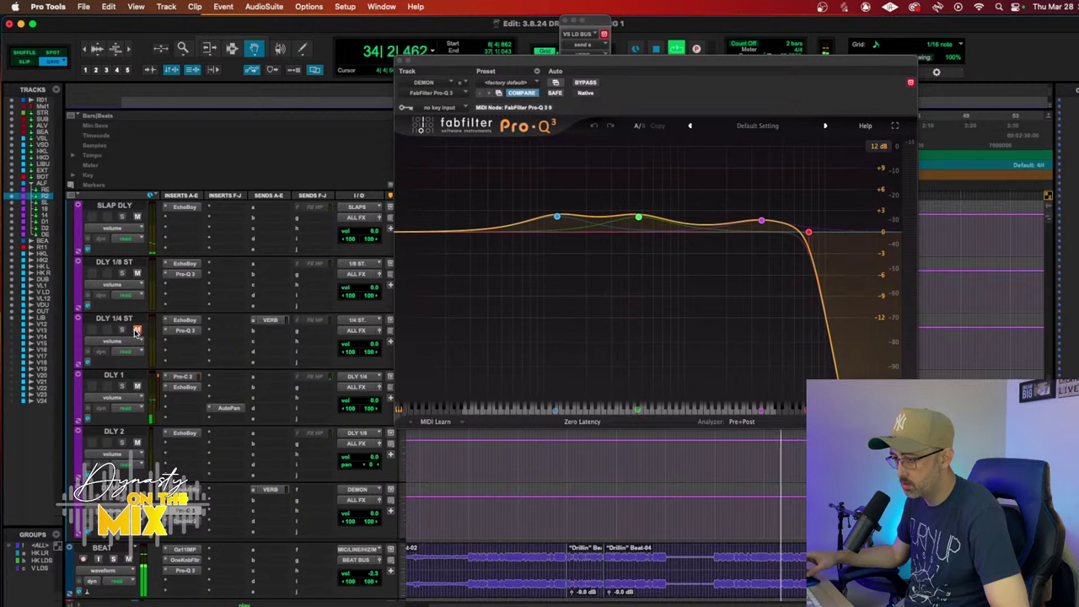
{"action": "scroll", "coordinate": [194, 333], "scroll_direction": "down", "scroll_amount": 8}
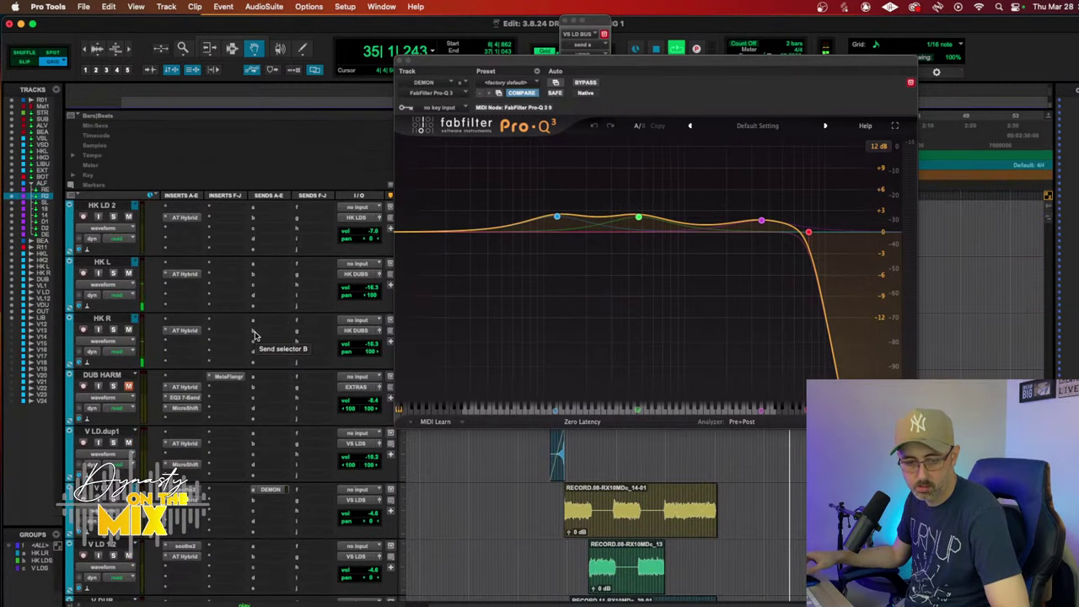
{"action": "key", "text": "space"}
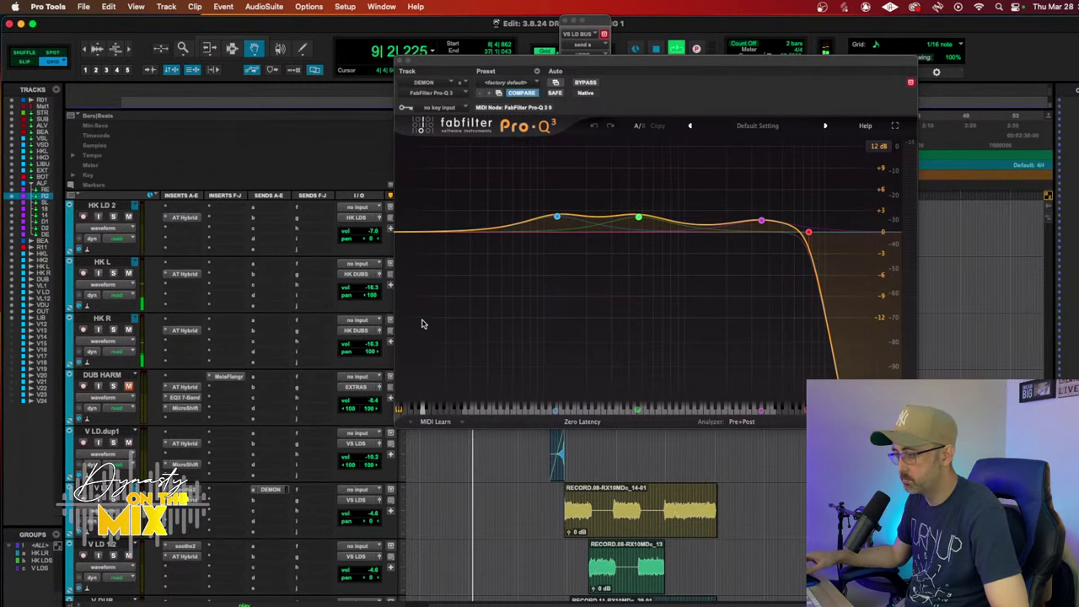
{"action": "left_click", "coordinate": [404, 61]}
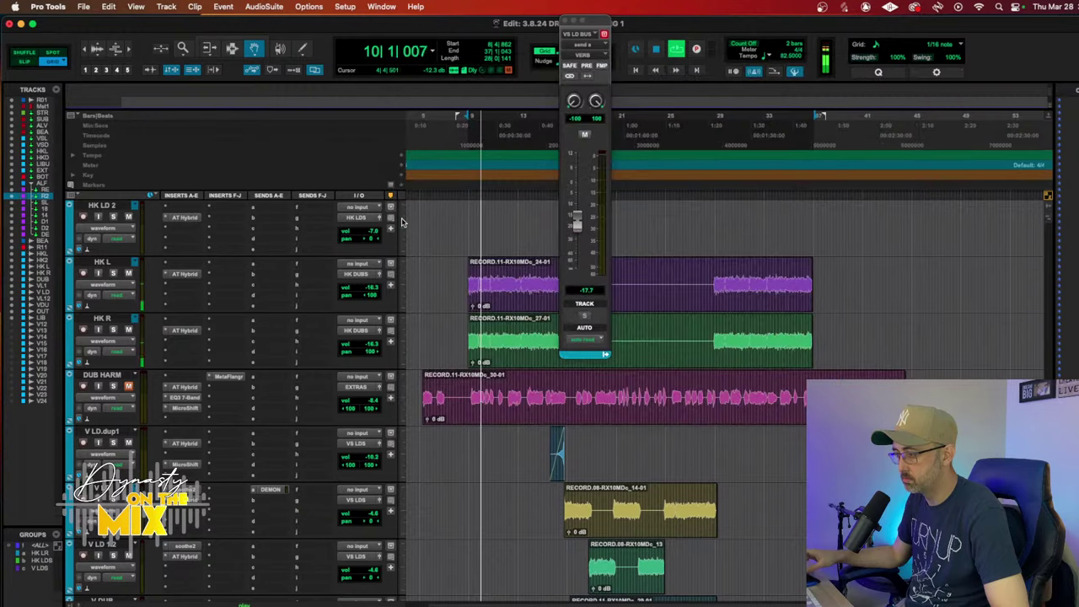
Step: Unmute and solo the DUB HARM track, and raise its volume to -7.7 dB
{"action": "left_click", "coordinate": [130, 387]}
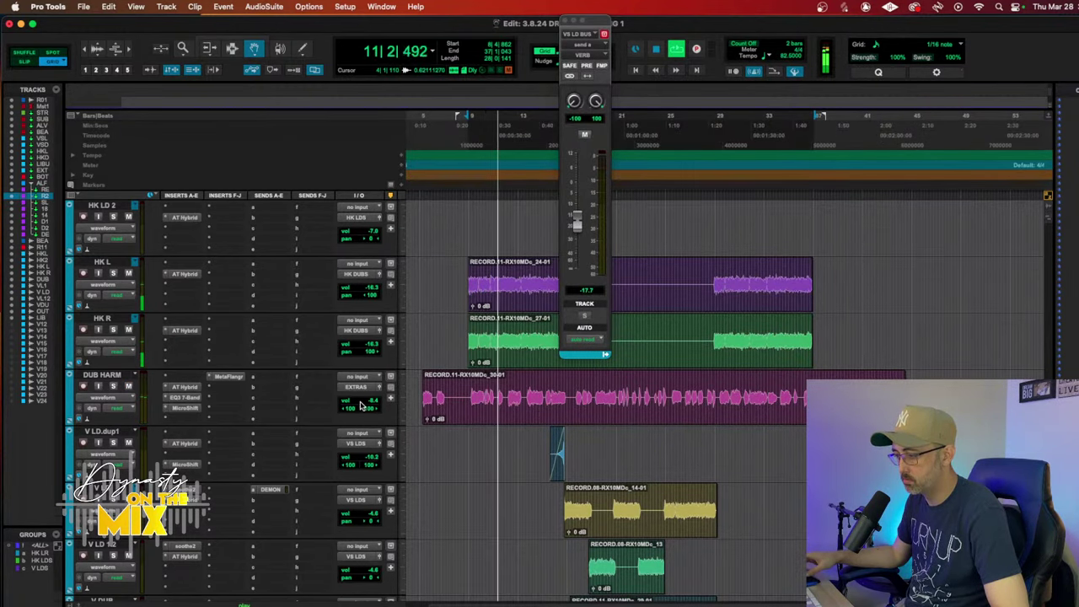
{"action": "mouse_move", "coordinate": [359, 406]}
{"action": "left_mouse_down"}
{"action": "mouse_move", "coordinate": [344, 406]}
{"action": "mouse_move", "coordinate": [371, 404]}
{"action": "left_mouse_up"}
{"action": "left_click", "coordinate": [113, 386]}
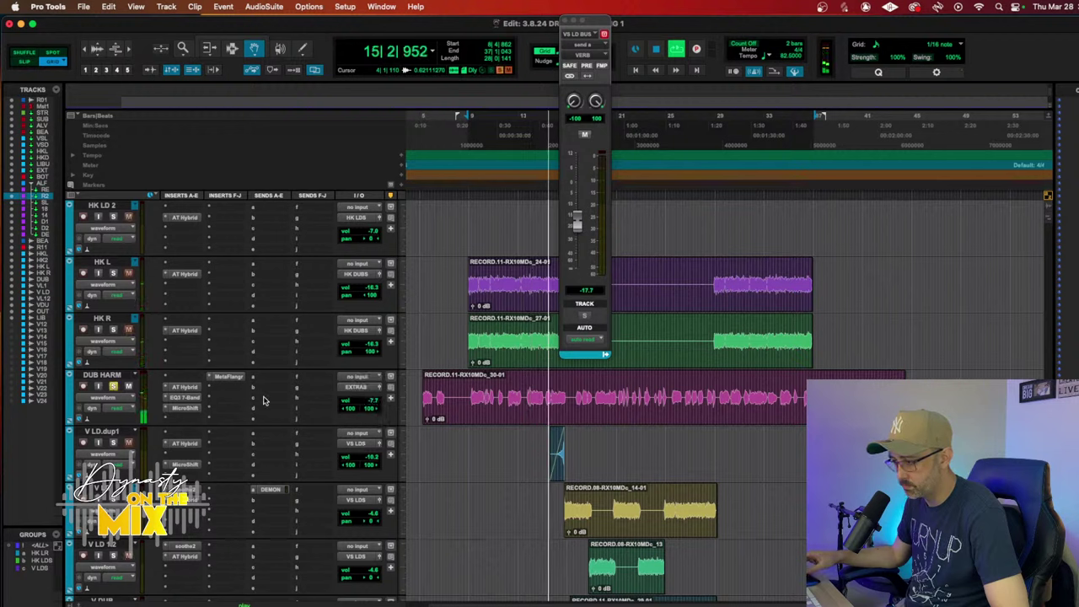
Step: Replace the EQ3 7-Band insert on the DUB HARM track with FabFilter Pro-Q 3
{"action": "left_click", "coordinate": [184, 397]}
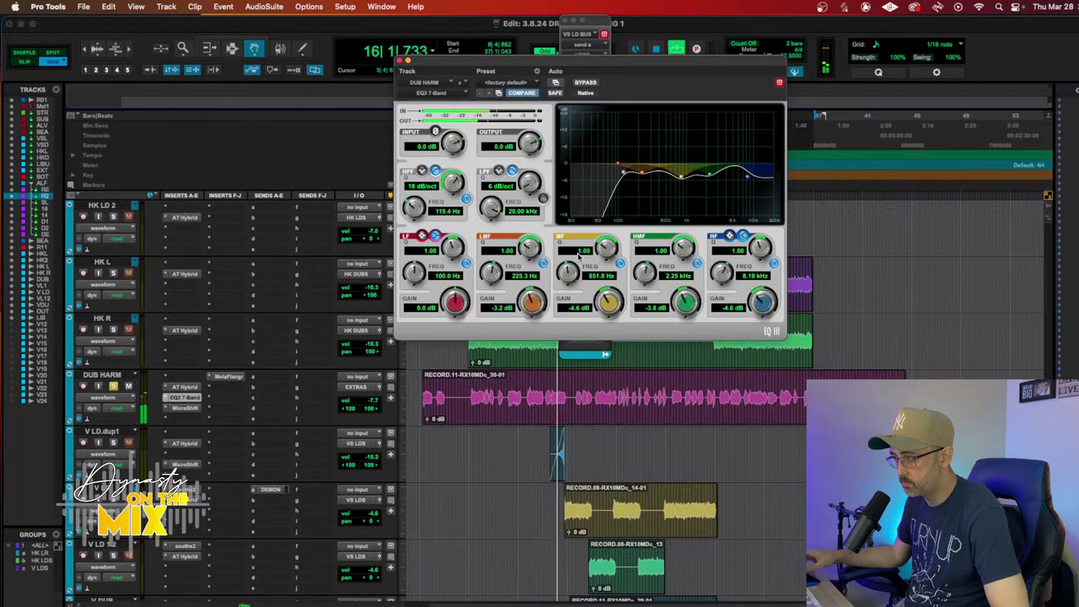
{"action": "left_click", "coordinate": [166, 401]}
{"action": "left_click", "coordinate": [168, 402]}
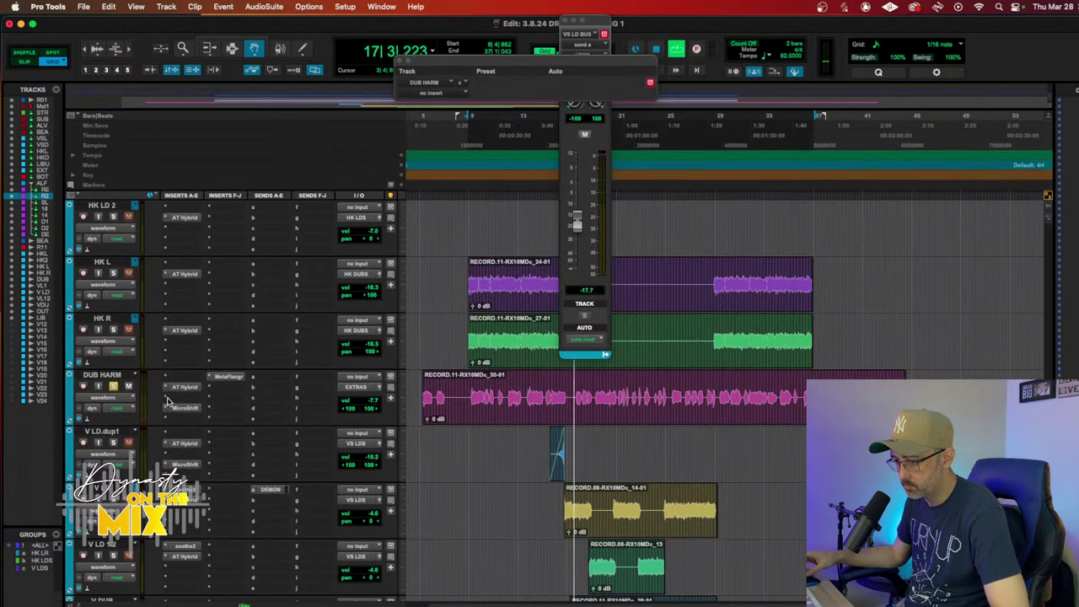
{"action": "left_click", "coordinate": [166, 401]}
{"action": "mouse_move", "coordinate": [193, 398]}
{"action": "mouse_move", "coordinate": [305, 184]}
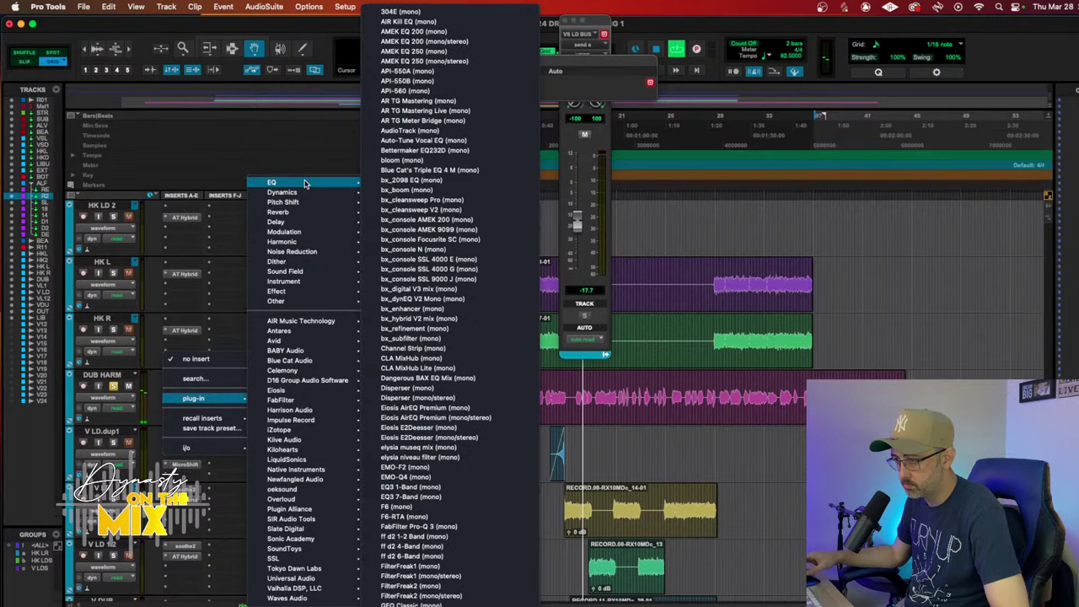
{"action": "left_click", "coordinate": [469, 527]}
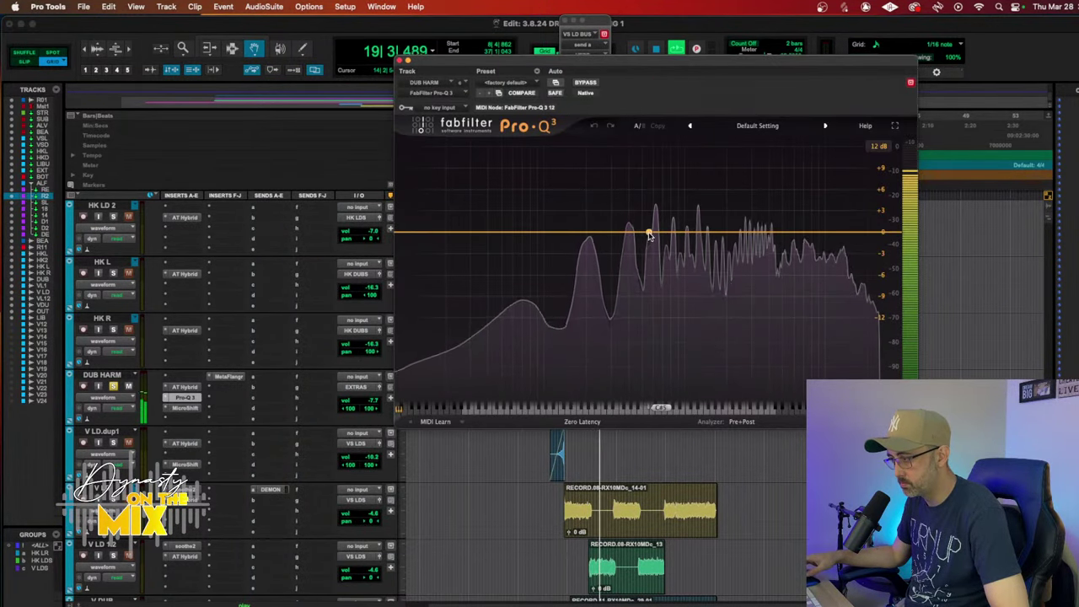
Step: Cut DUB HARM by about 3.1 dB near 1.2 kHz and add a slight low-frequency boost in Pro-Q 3
{"action": "left_click_drag", "start_coordinate": [649, 235], "coordinate": [696, 255]}
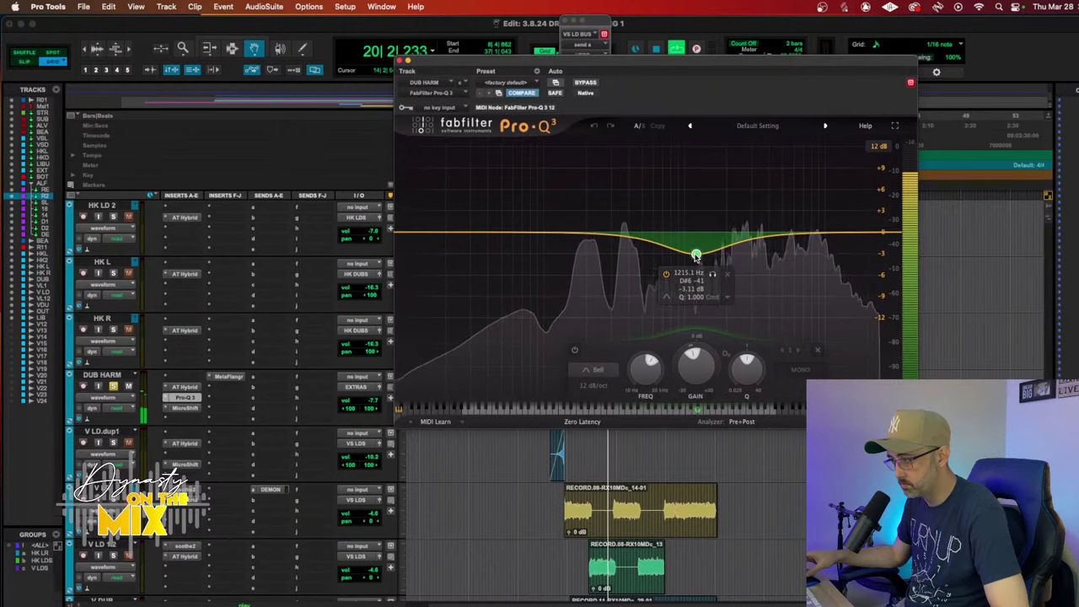
{"action": "left_click_drag", "start_coordinate": [607, 234], "coordinate": [566, 228]}
Step: Add a 30 dB/oct low cut to DUB HARM's Pro-Q 3, with its cutoff just below the low boost
{"action": "left_click", "coordinate": [487, 232]}
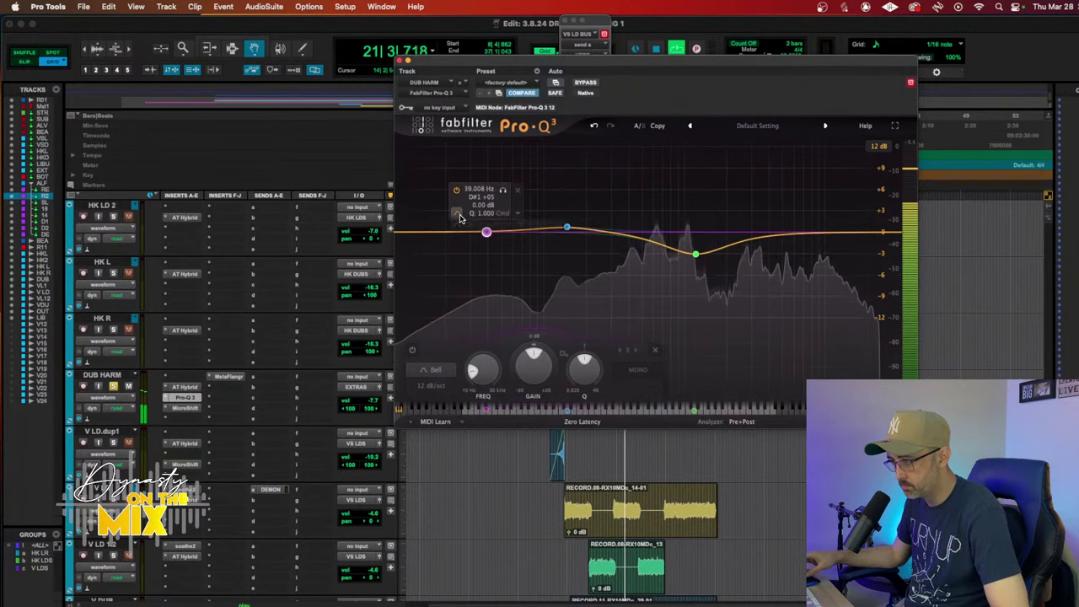
{"action": "left_click", "coordinate": [458, 215]}
{"action": "left_click", "coordinate": [482, 229]}
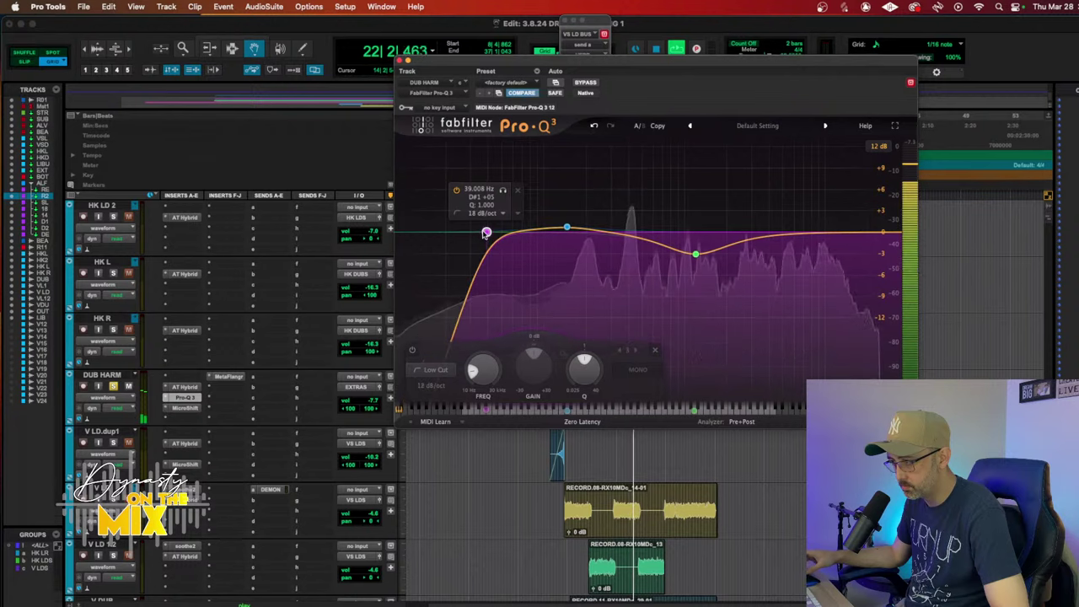
{"action": "scroll", "coordinate": [487, 233], "scroll_direction": "up", "scroll_amount": 2}
{"action": "left_click_drag", "start_coordinate": [486, 233], "coordinate": [535, 242]}
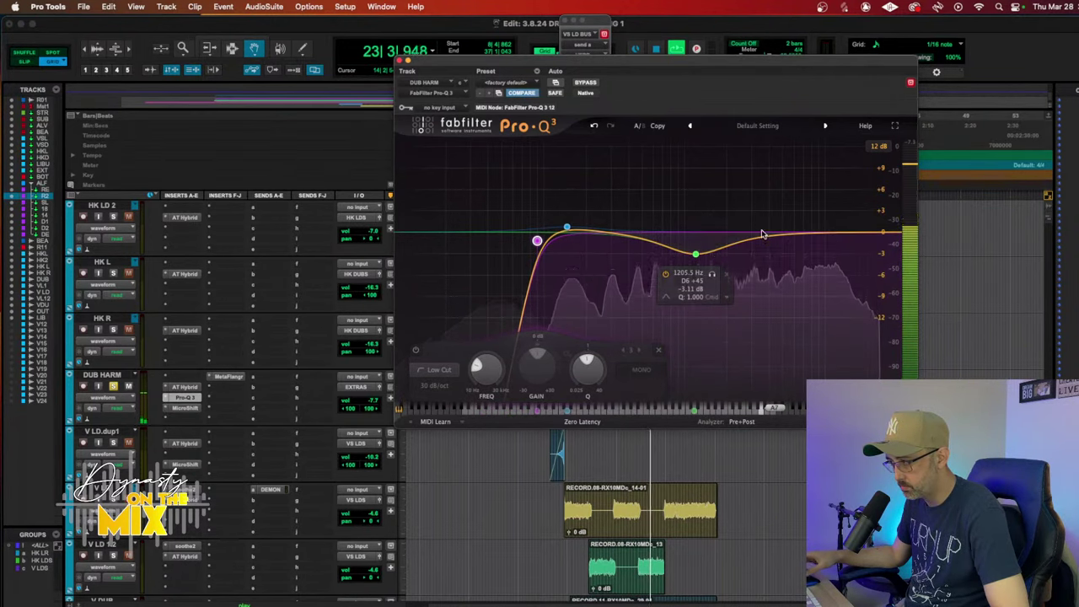
Step: Cut DUB HARM by about 1.8 dB near 4 kHz in Pro-Q 3, then stop playback and close the plug-in
{"action": "left_click_drag", "start_coordinate": [761, 233], "coordinate": [769, 245]}
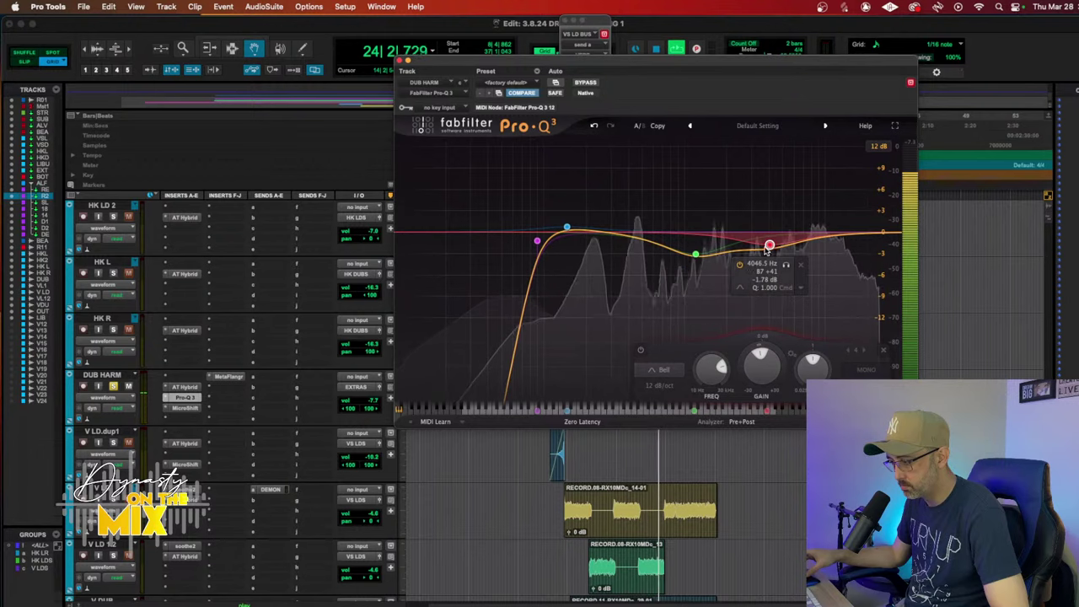
{"action": "key", "text": "space"}
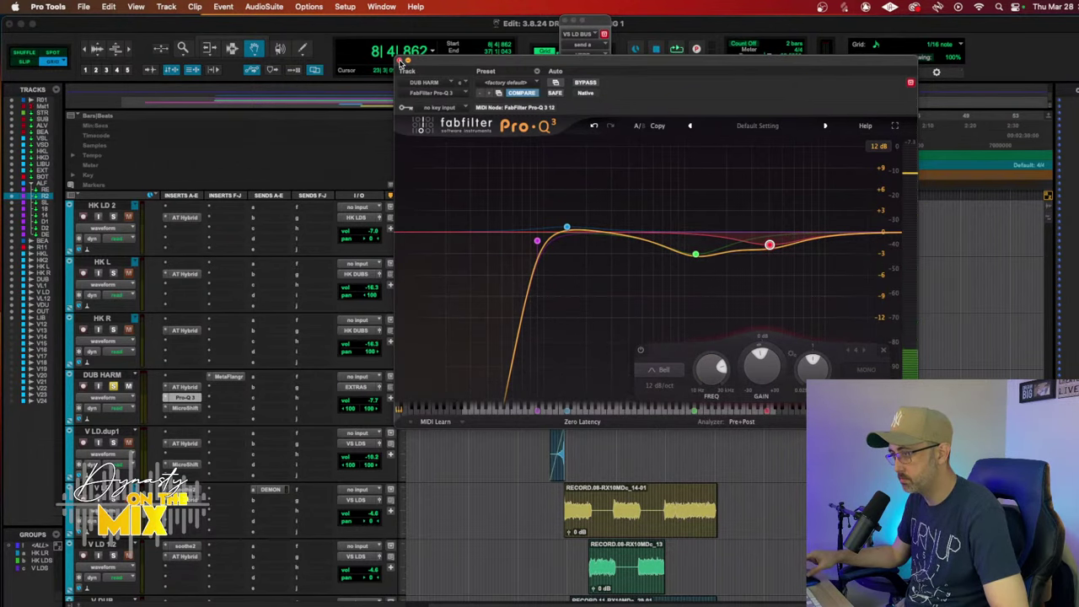
{"action": "left_click", "coordinate": [401, 61]}
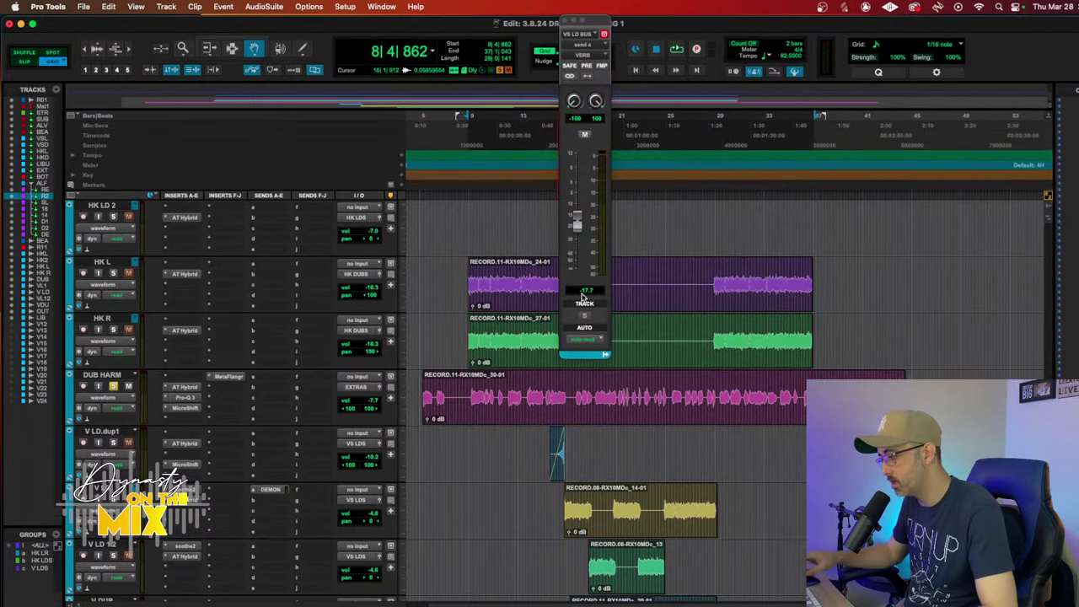
Step: Remove the short unwanted section at the start of bar 24 from the DUB HARM clip
{"action": "left_click", "coordinate": [641, 402]}
{"action": "key", "text": "e"}
{"action": "key", "text": "space"}
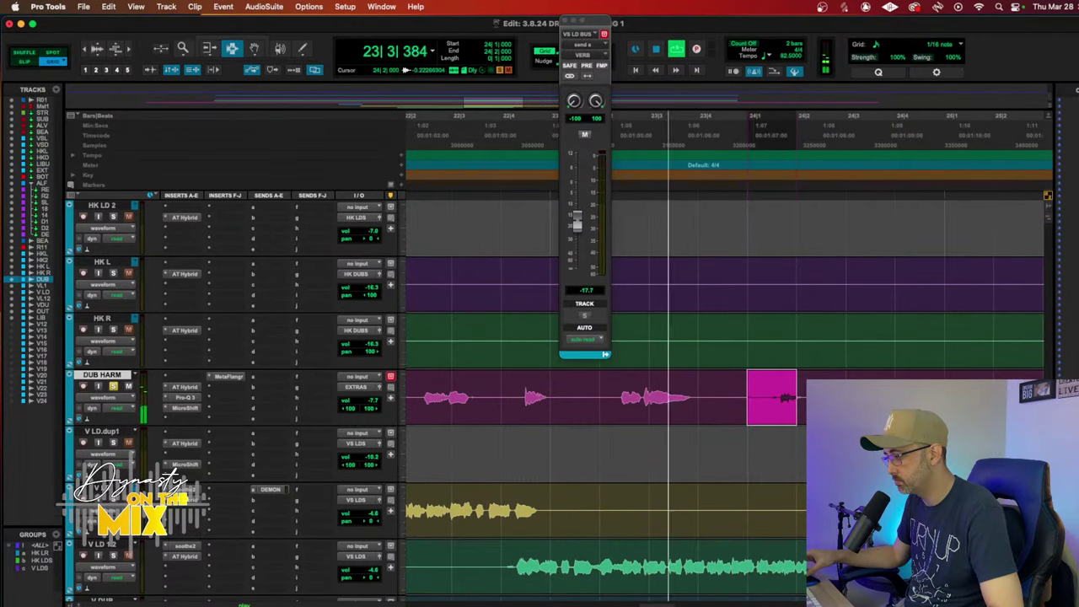
{"action": "key", "text": "super+m"}
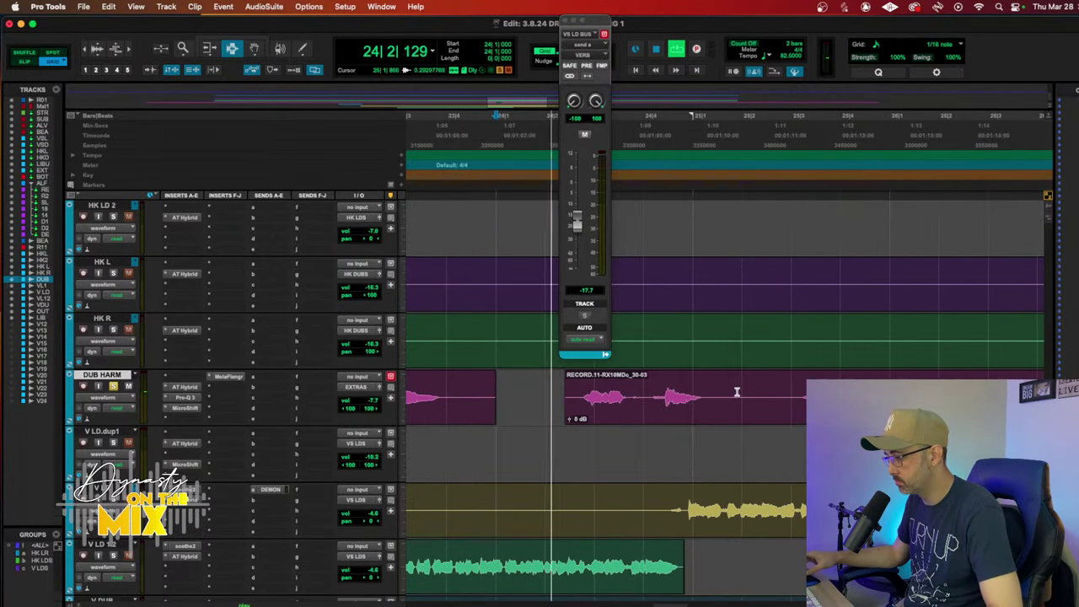
{"action": "key", "text": "r"}
{"action": "key", "text": "r"}
{"action": "key", "text": "r"}
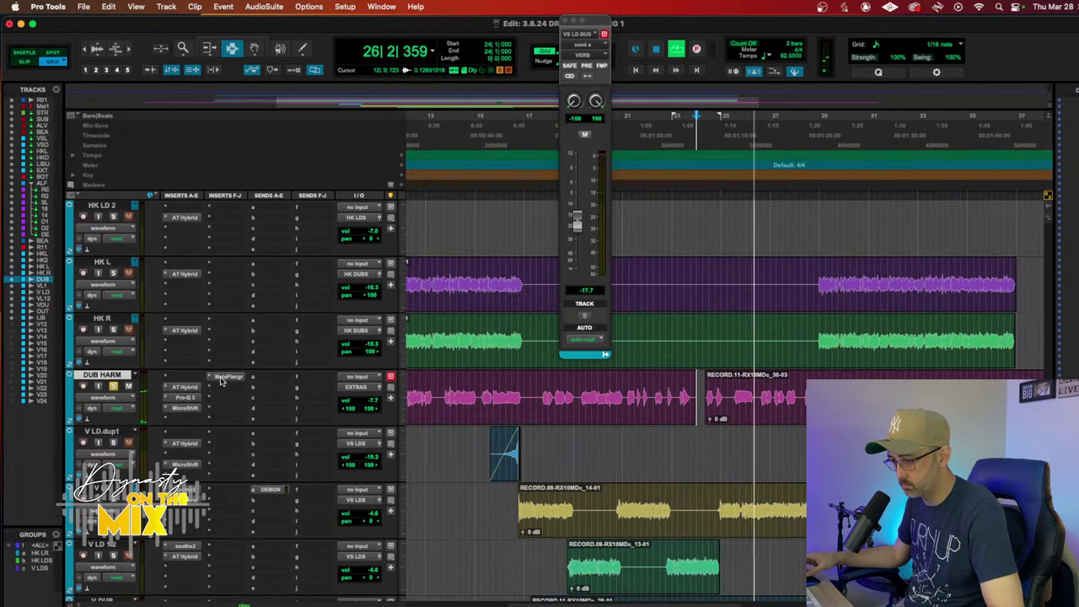
Step: Look through the vocal tracks, buses and effects returns, and check the Little AlterBoy plug-in on the DEMON return
{"action": "scroll", "coordinate": [253, 414], "scroll_direction": "up", "scroll_amount": 5}
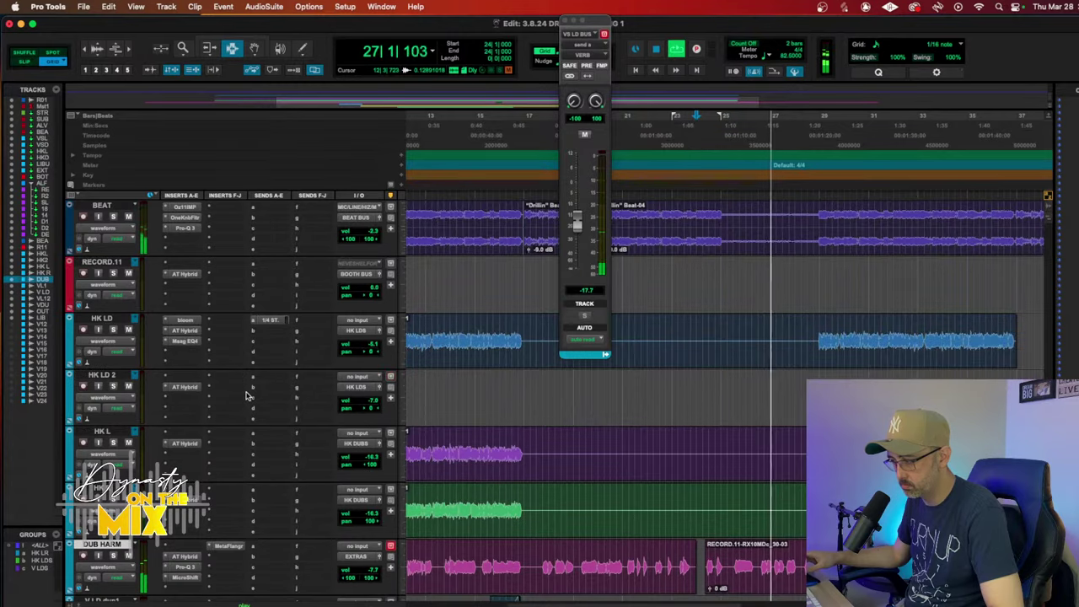
{"action": "scroll", "coordinate": [297, 426], "scroll_direction": "down", "scroll_amount": 2}
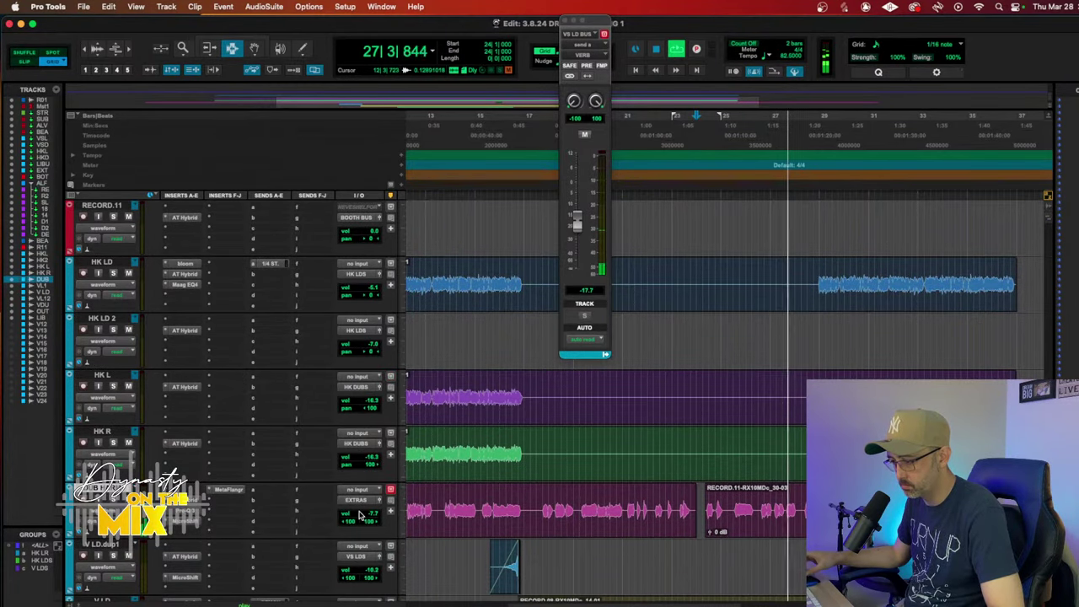
{"action": "scroll", "coordinate": [337, 472], "scroll_direction": "down", "scroll_amount": 3}
{"action": "scroll", "coordinate": [376, 524], "scroll_direction": "down", "scroll_amount": 10}
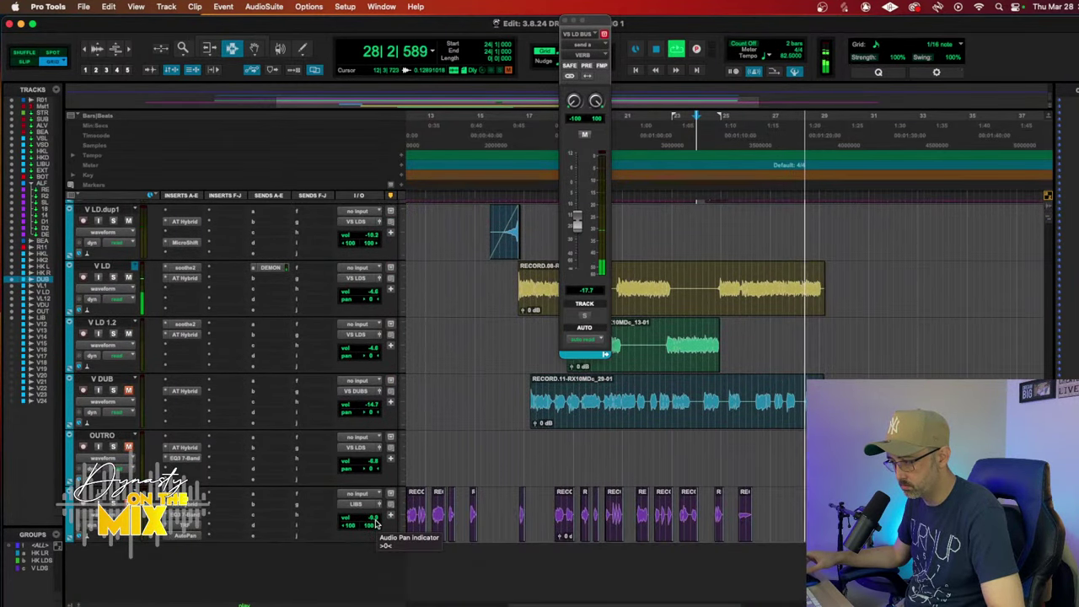
{"action": "scroll", "coordinate": [376, 523], "scroll_direction": "up", "scroll_amount": 8}
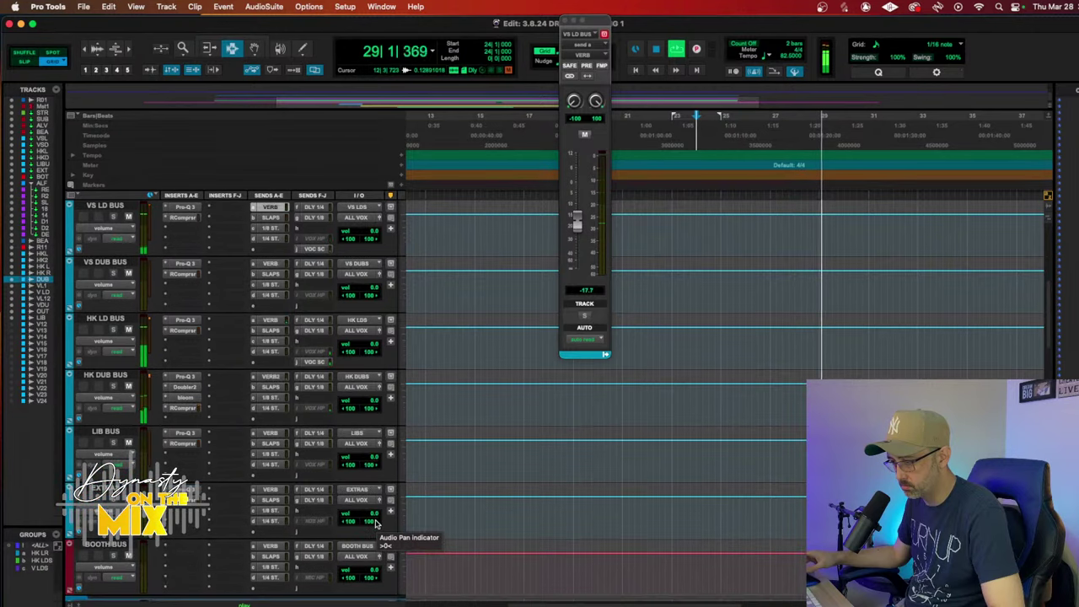
{"action": "scroll", "coordinate": [333, 514], "scroll_direction": "up", "scroll_amount": 2}
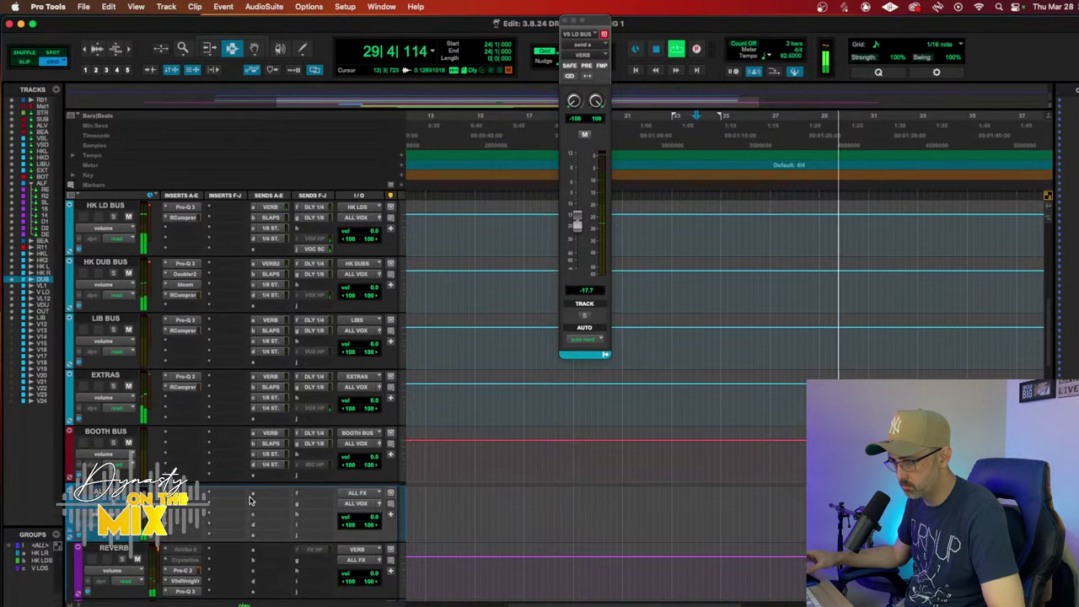
{"action": "scroll", "coordinate": [236, 460], "scroll_direction": "down", "scroll_amount": 8}
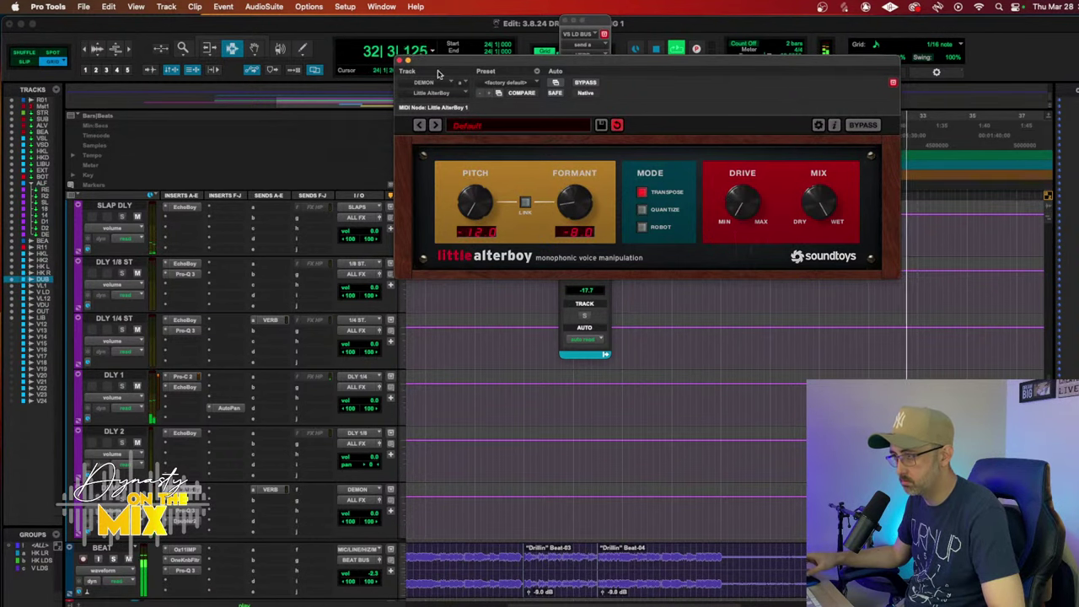
{"action": "left_click", "coordinate": [398, 63]}
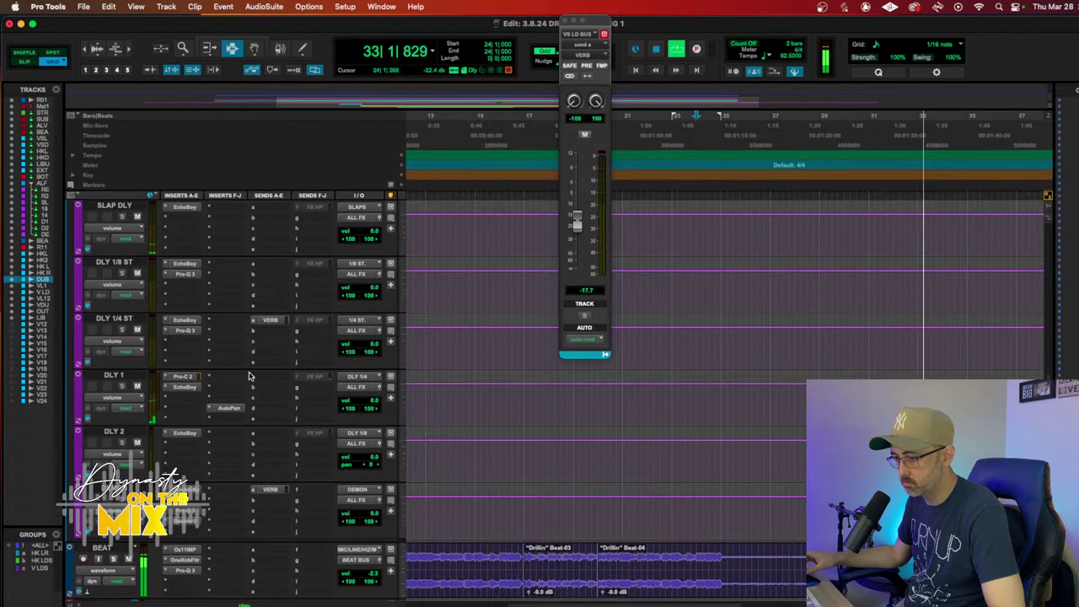
{"action": "scroll", "coordinate": [249, 376], "scroll_direction": "up", "scroll_amount": 6}
{"action": "scroll", "coordinate": [228, 368], "scroll_direction": "up", "scroll_amount": 2}
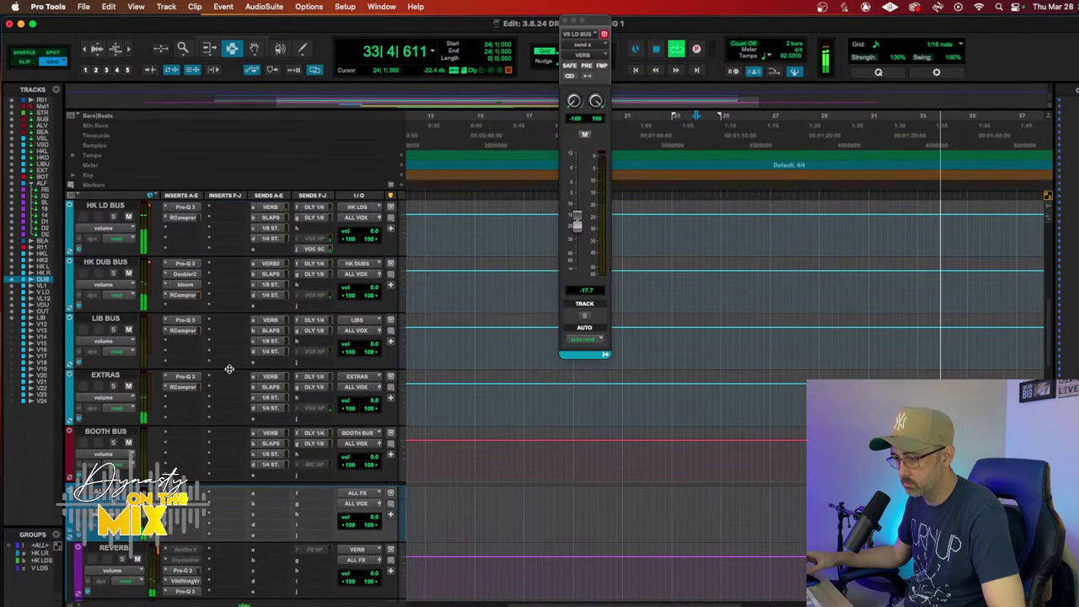
Step: Enable Melodyne on the DUB HARM track and play from bar 5, just before its first clip
{"action": "scroll", "coordinate": [234, 387], "scroll_direction": "up", "scroll_amount": 5}
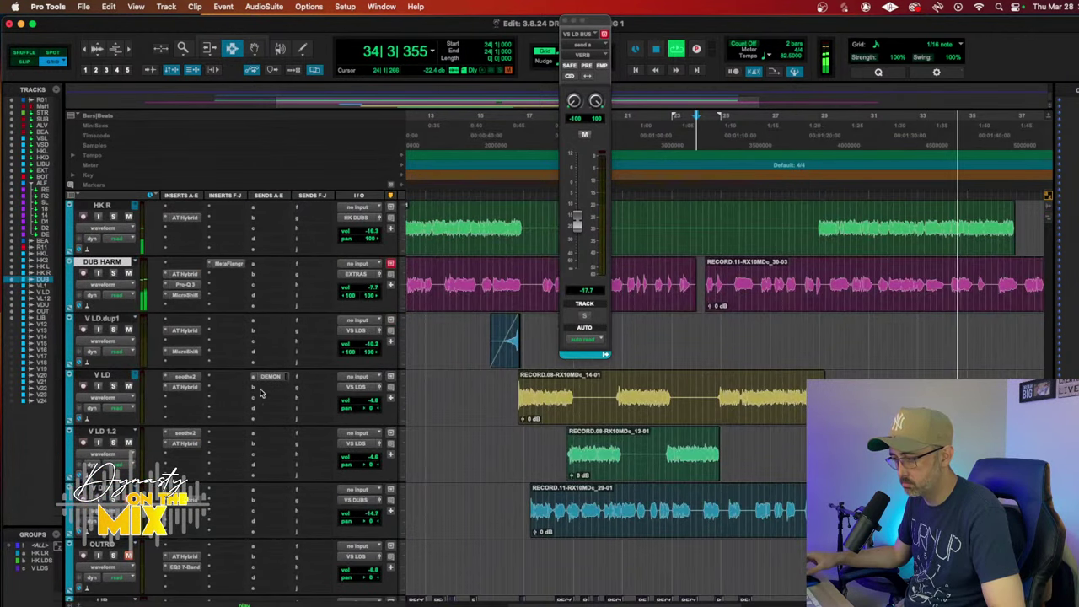
{"action": "left_click", "coordinate": [142, 305]}
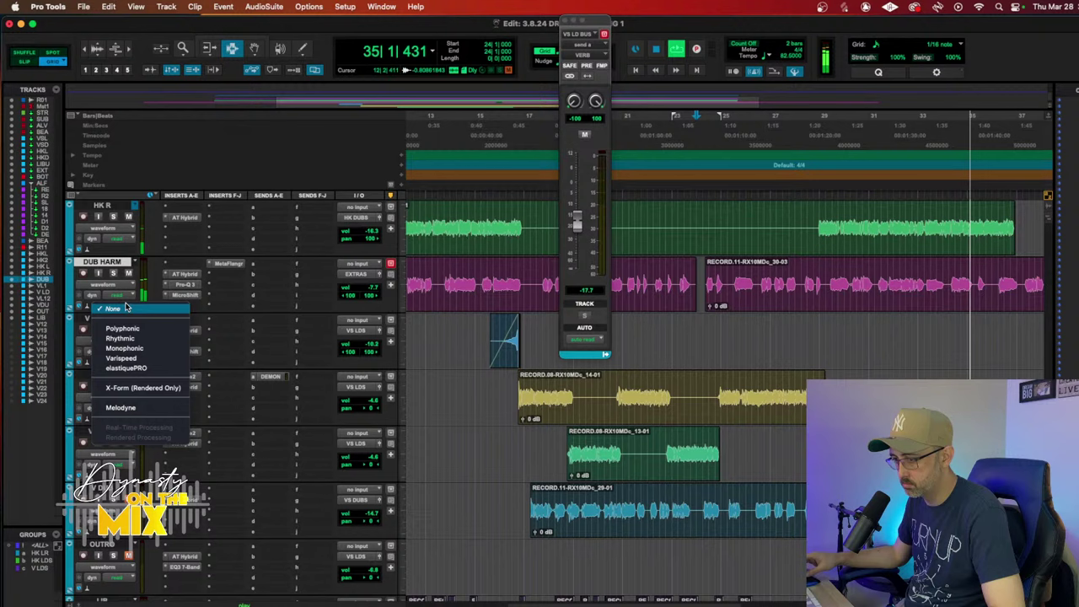
{"action": "left_click", "coordinate": [157, 408]}
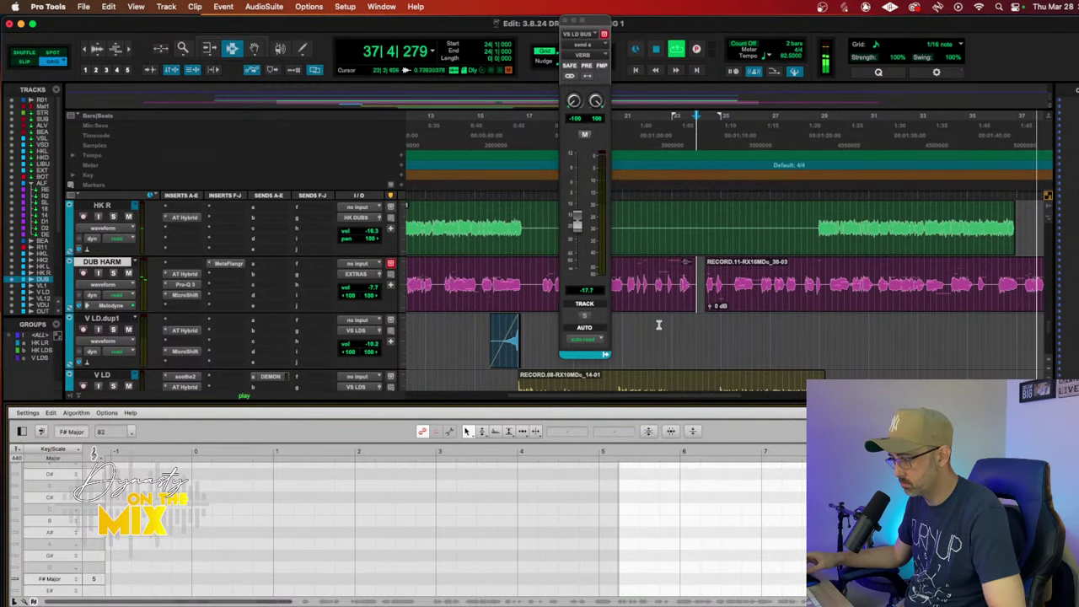
{"action": "scroll", "coordinate": [670, 331], "scroll_direction": "left", "scroll_amount": 5}
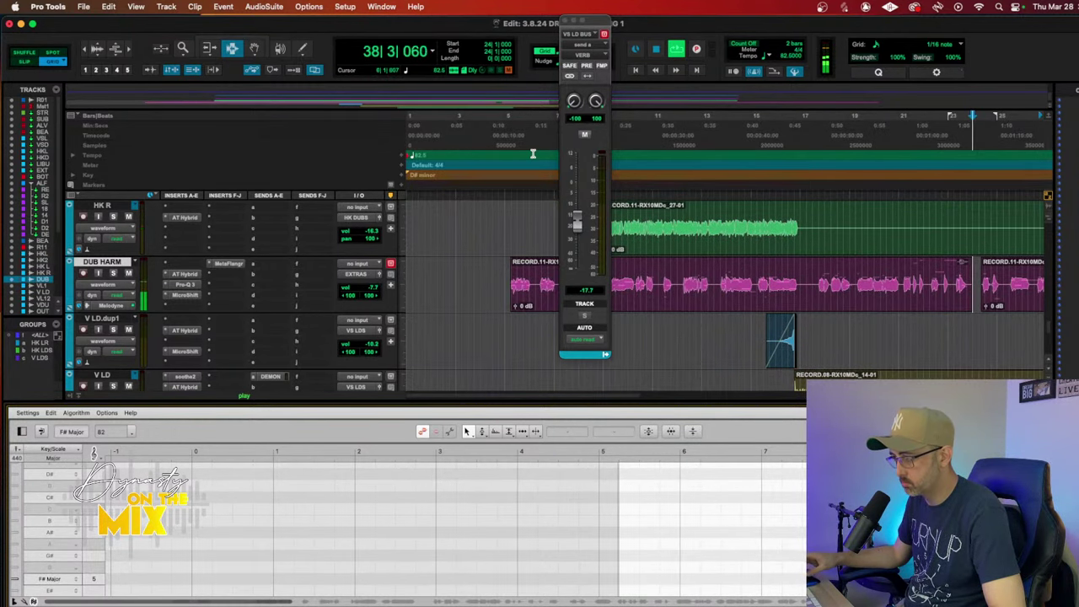
{"action": "left_click", "coordinate": [506, 120]}
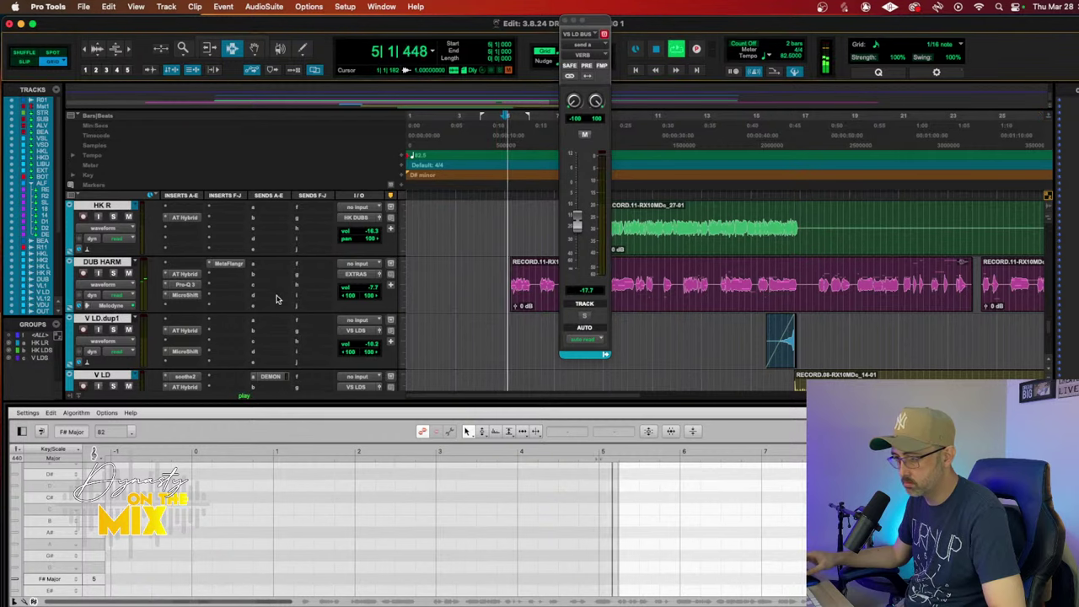
Step: Set the Auto-Tune Hybrid input type on DUB HARM to Low Male, then close the plug-in
{"action": "left_click", "coordinate": [191, 277]}
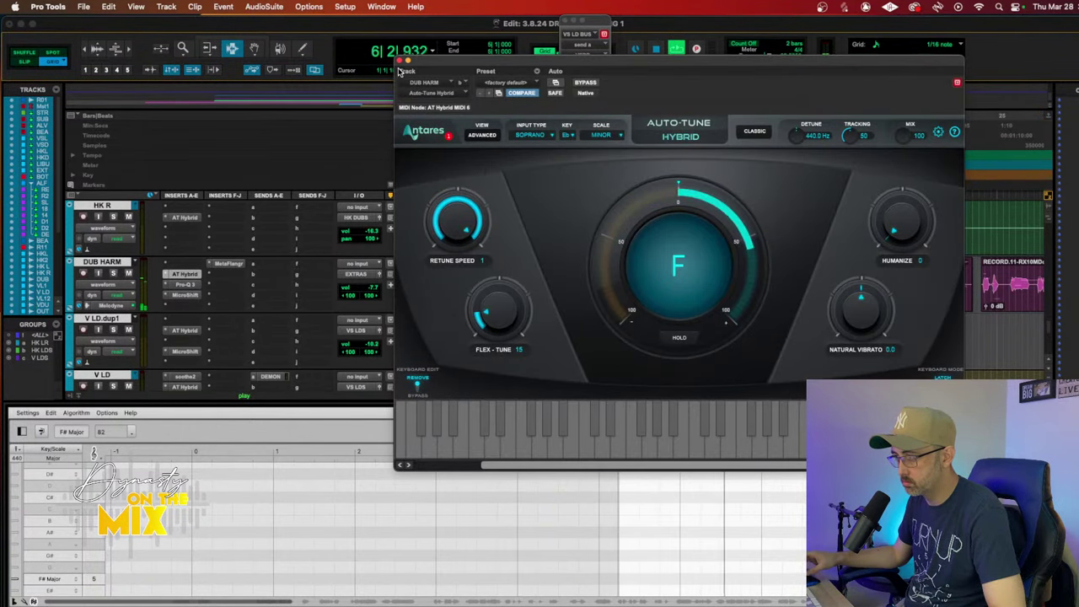
{"action": "left_click", "coordinate": [530, 135]}
{"action": "left_click", "coordinate": [541, 174]}
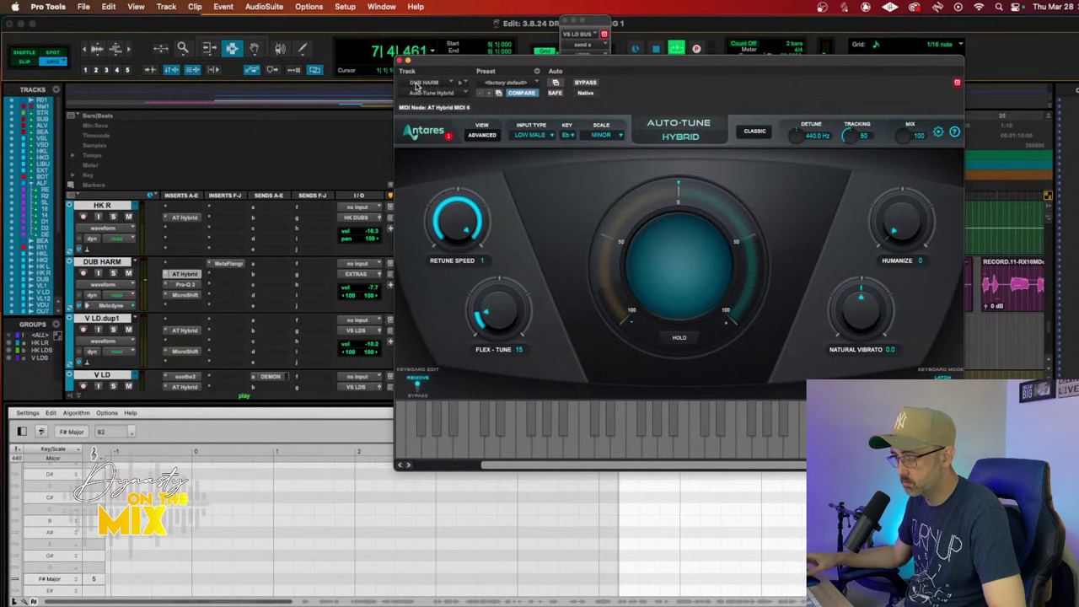
{"action": "left_click", "coordinate": [401, 61]}
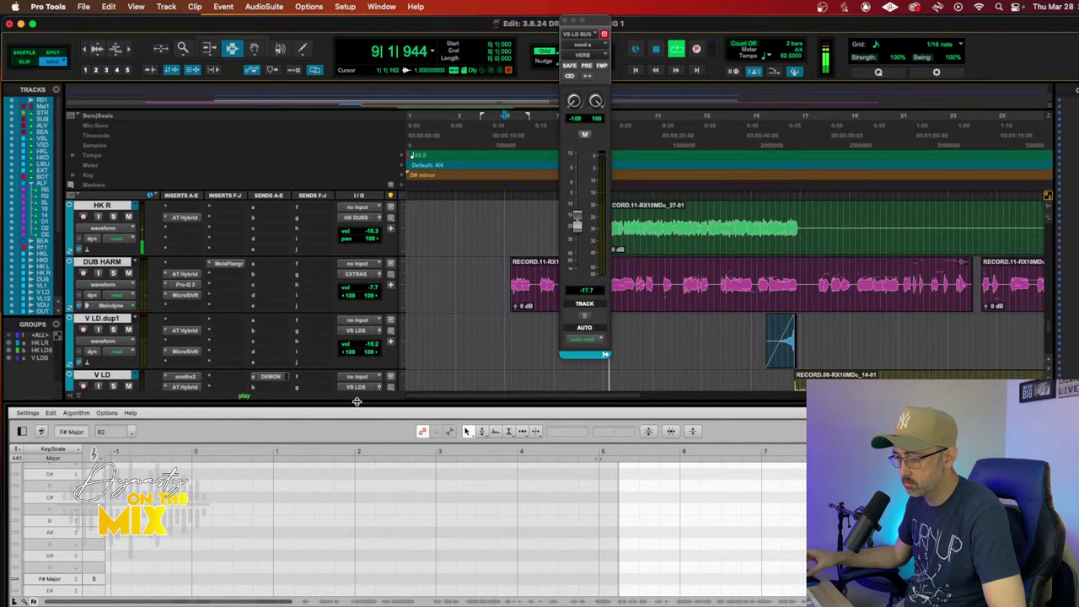
Step: Enlarge the Melodyne editor and set its key to Eb Minor, matching the key in DUB HARM's Auto-Tune Hybrid
{"action": "left_click_drag", "start_coordinate": [356, 401], "coordinate": [357, 297]}
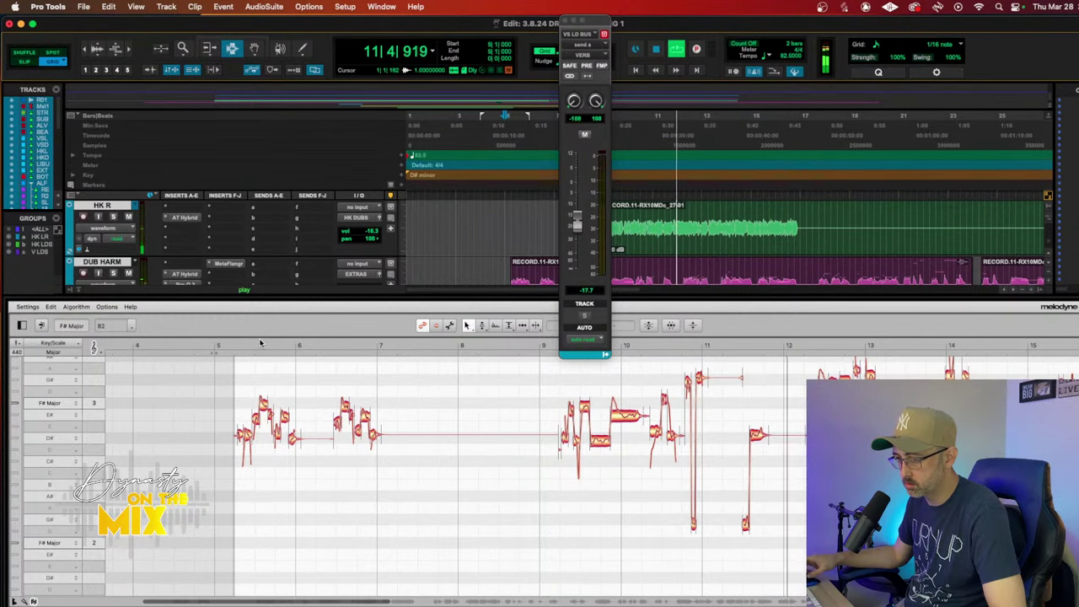
{"action": "left_click", "coordinate": [184, 273]}
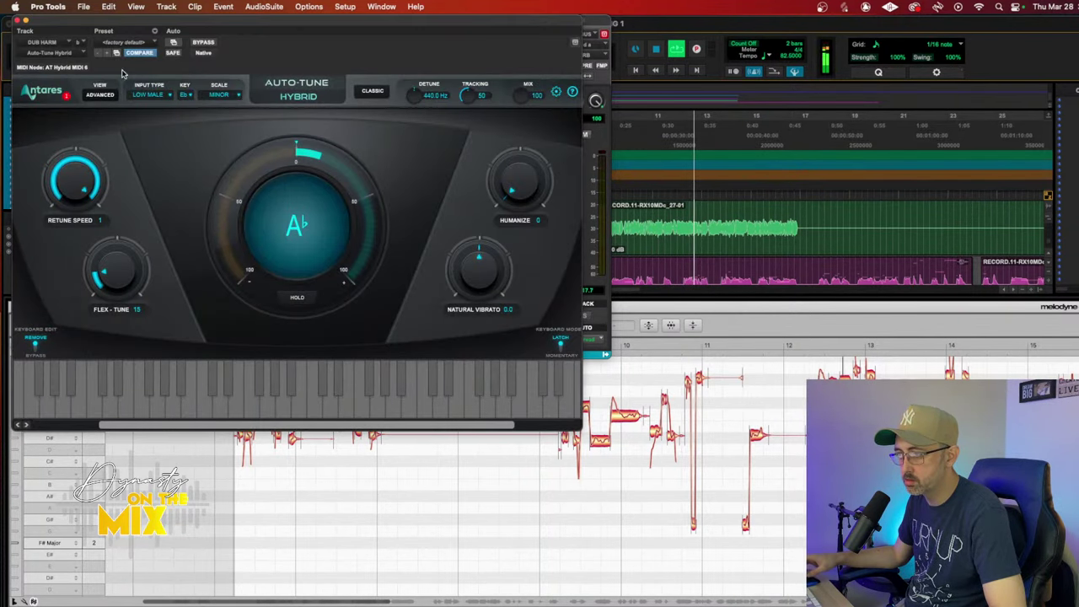
{"action": "key", "text": "super+w"}
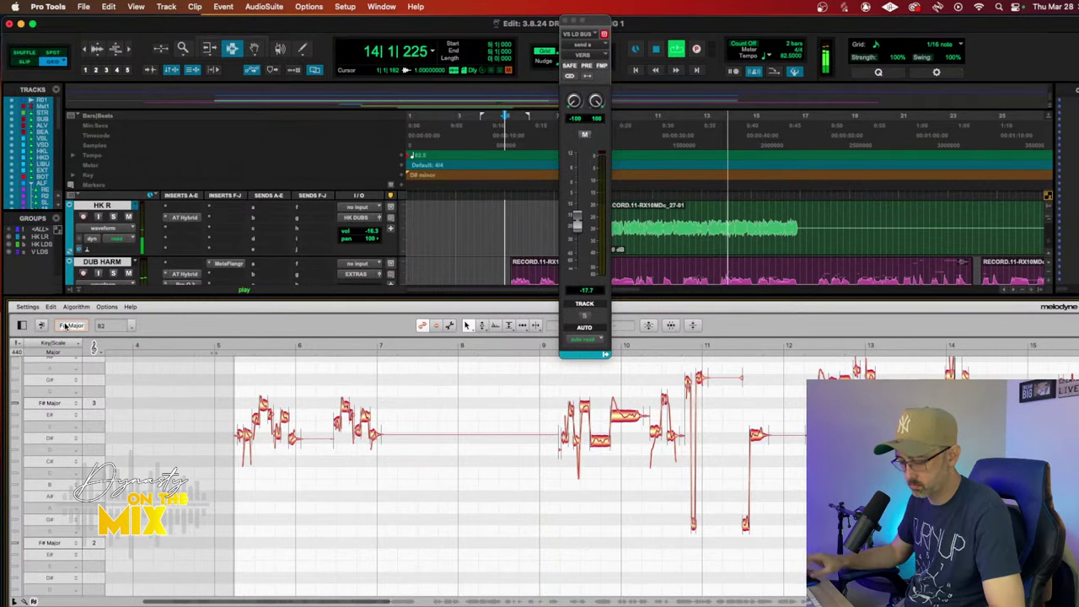
{"action": "left_click", "coordinate": [71, 326]}
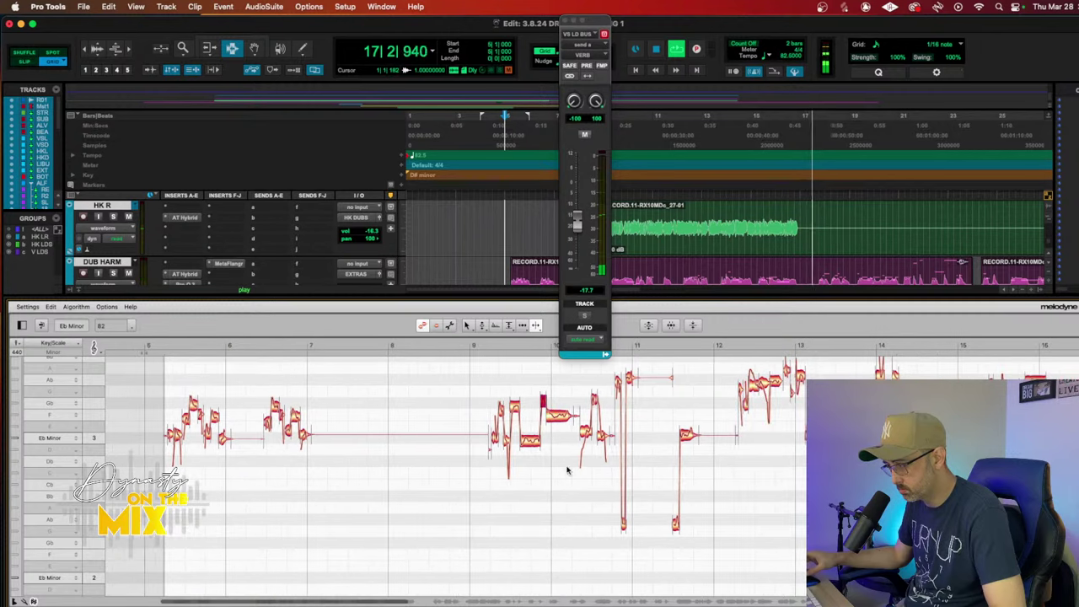
Step: Restart playback to audition DUB HARM and pick the sustained note just after bar 16 in Melodyne
{"action": "key", "text": "space"}
{"action": "key", "text": "space"}
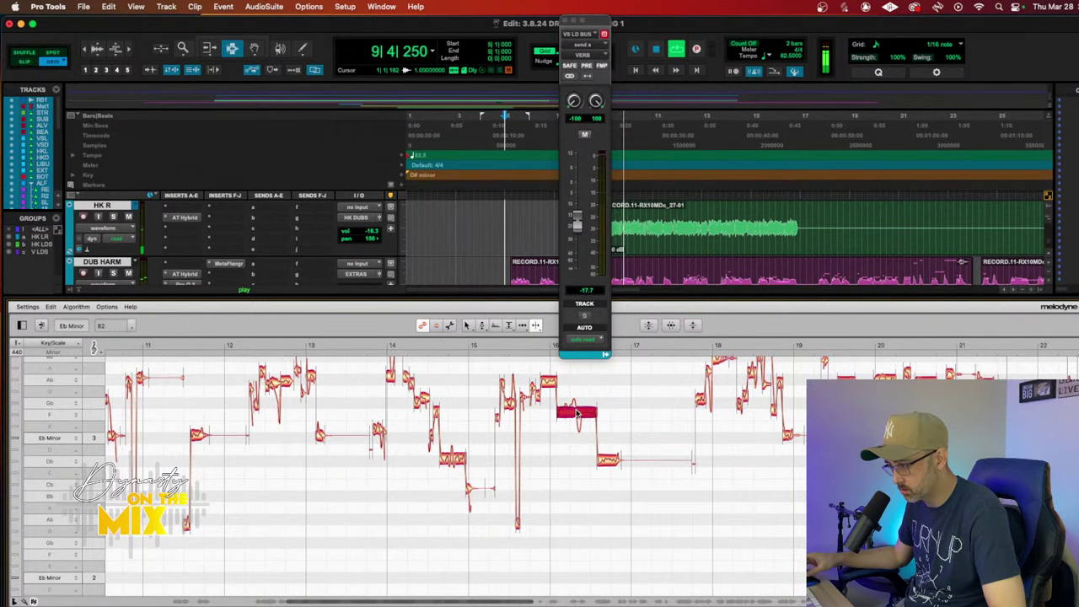
{"action": "double_click", "coordinate": [578, 413]}
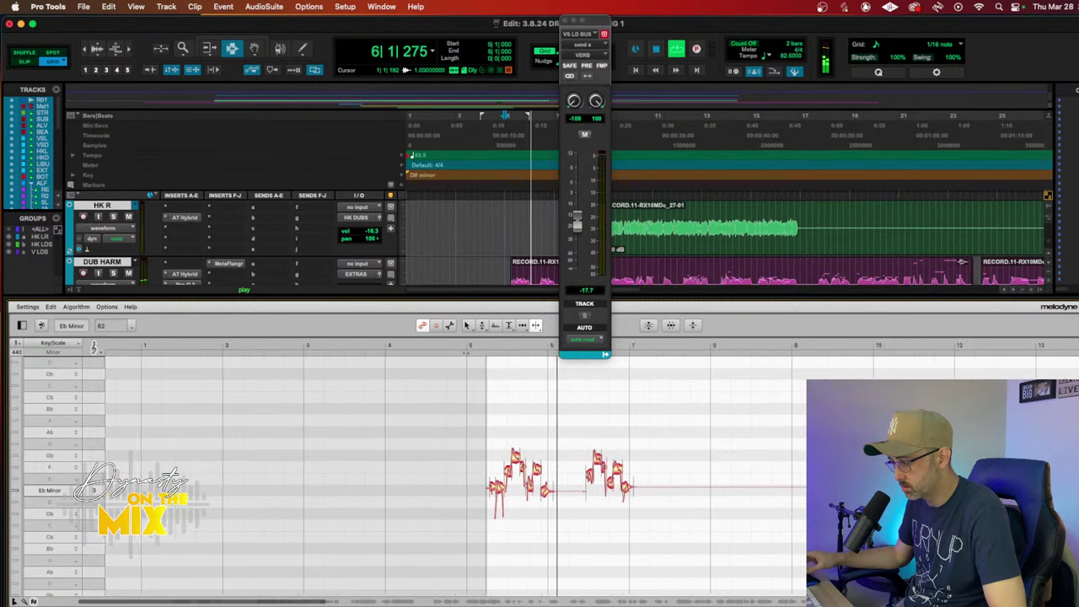
Step: Apply pitch correction to all DUB HARM notes in Melodyne with Pitch Center at 72% and Snap to chord scale switched on
{"action": "left_click", "coordinate": [649, 324]}
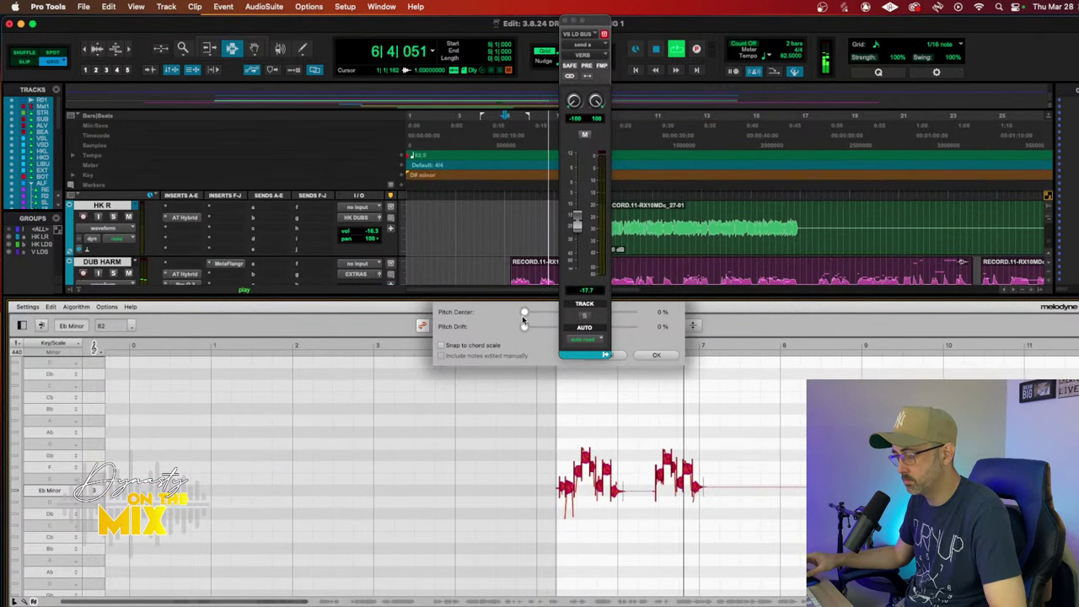
{"action": "left_click_drag", "start_coordinate": [540, 316], "coordinate": [603, 323]}
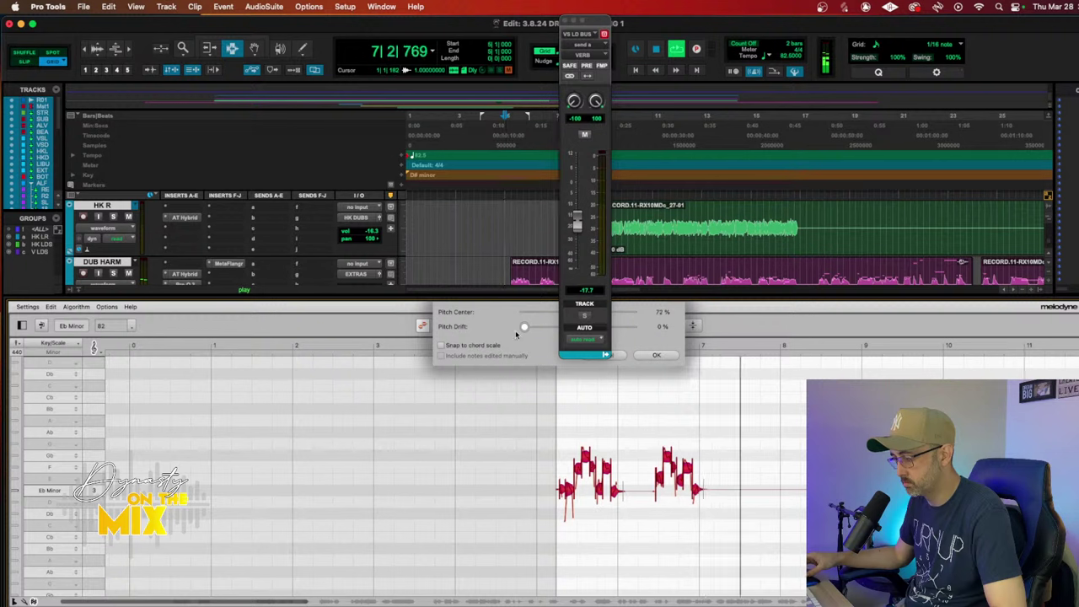
{"action": "left_click", "coordinate": [441, 345]}
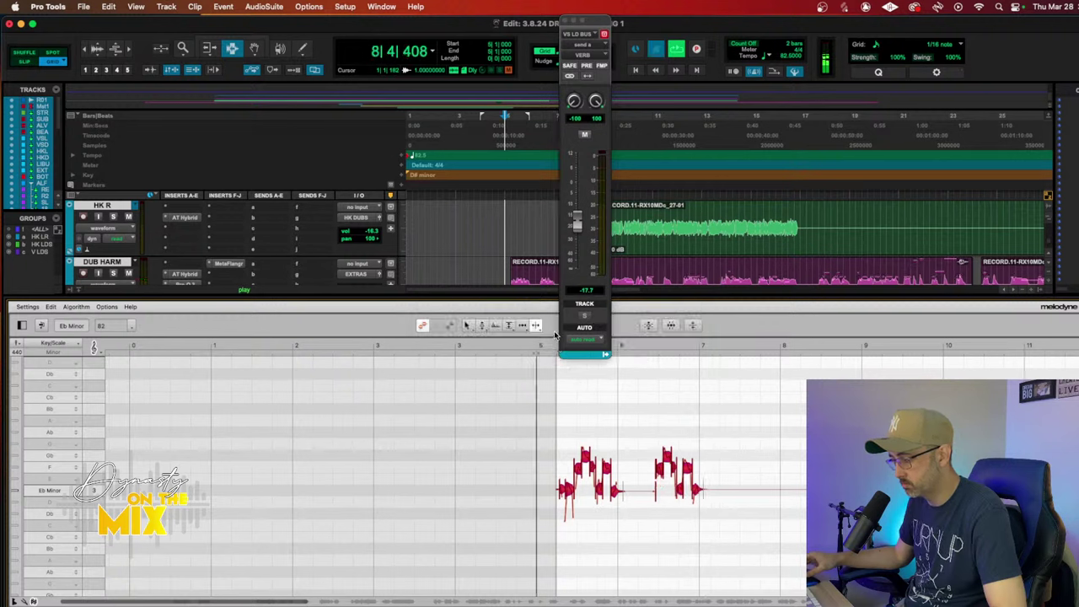
Step: Solo DUB HARM and replay the corrected phrase from just after the start of bar 9
{"action": "key", "text": "space"}
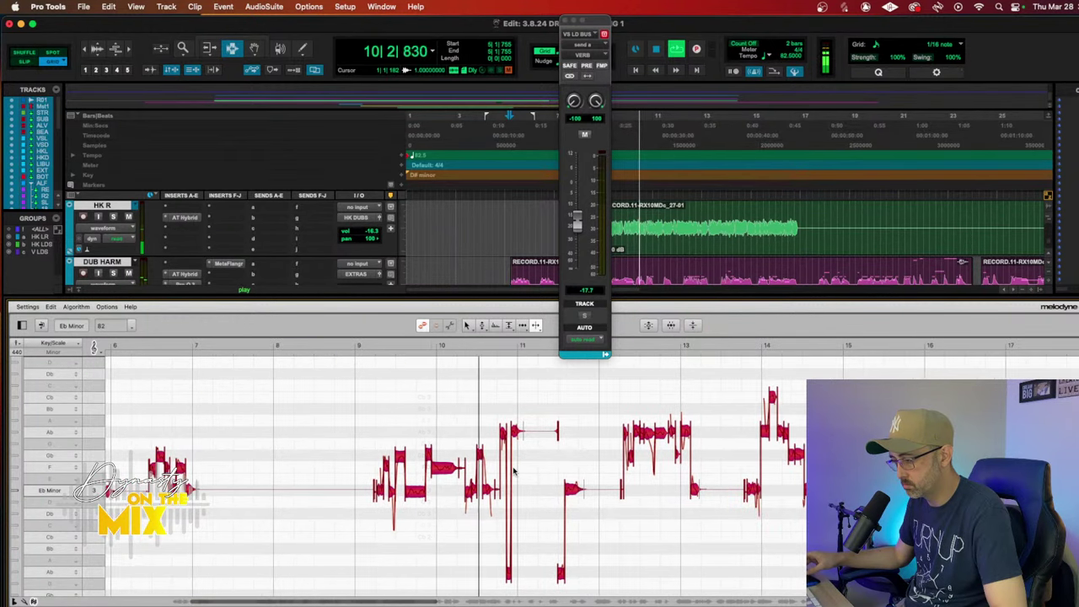
{"action": "key", "text": "space"}
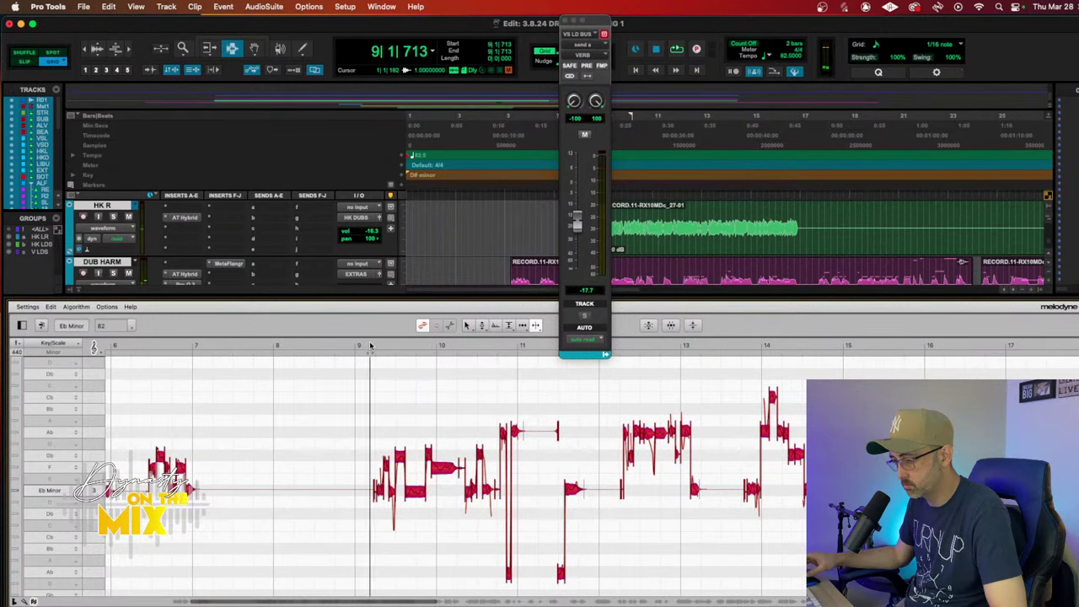
{"action": "key", "text": "space"}
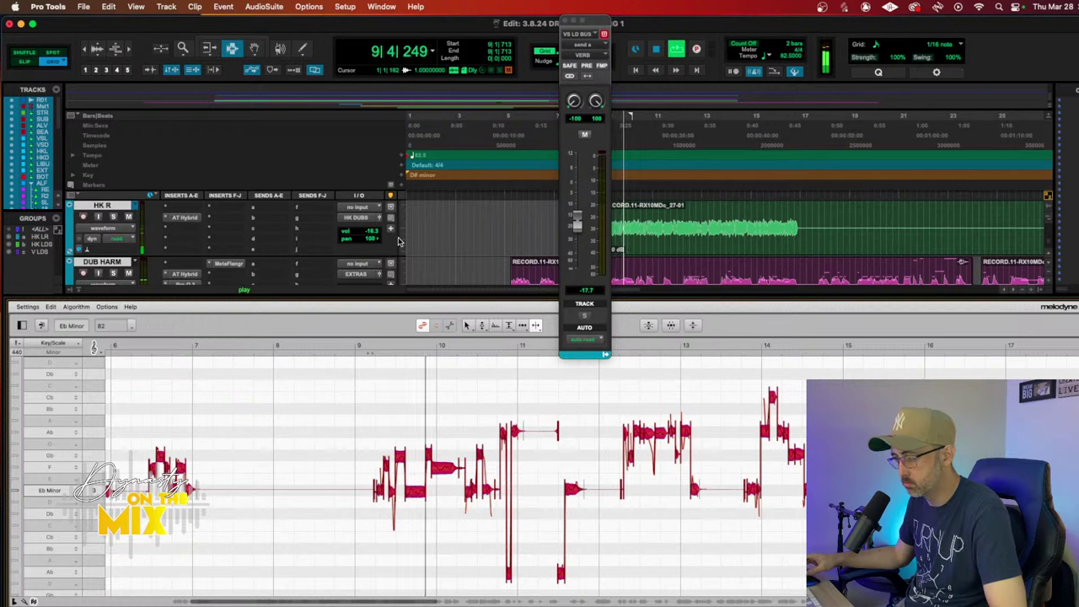
{"action": "scroll", "coordinate": [223, 253], "scroll_direction": "down", "scroll_amount": 2}
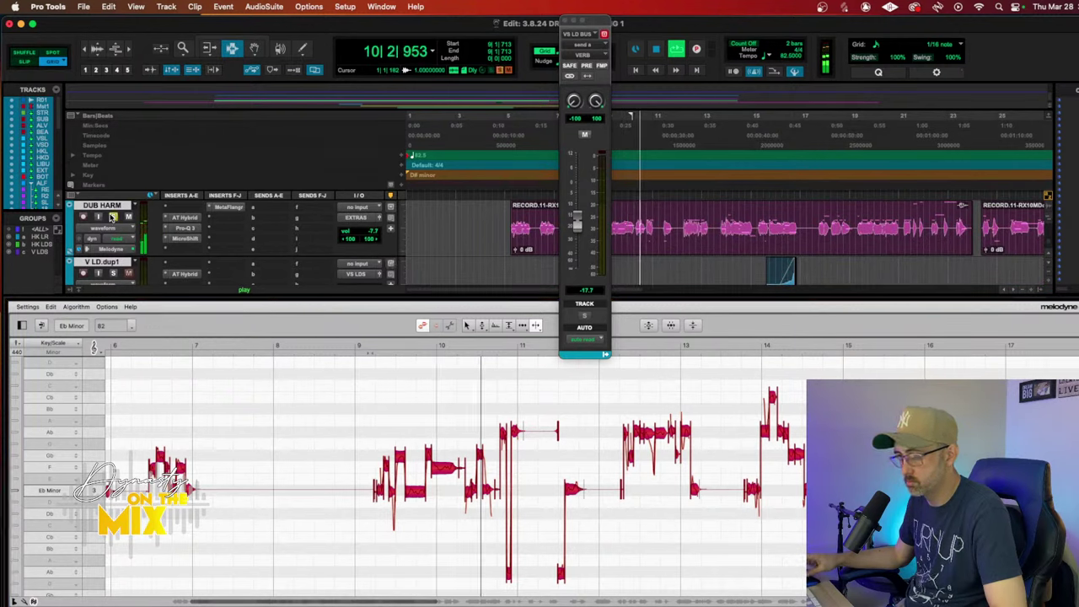
{"action": "left_click", "coordinate": [112, 218]}
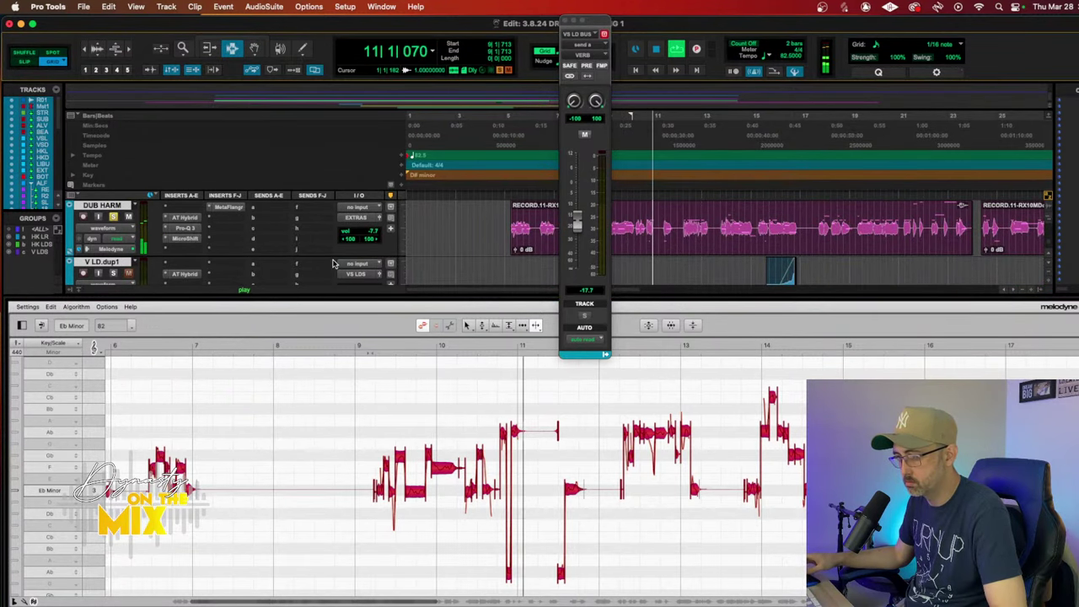
{"action": "left_click", "coordinate": [374, 347]}
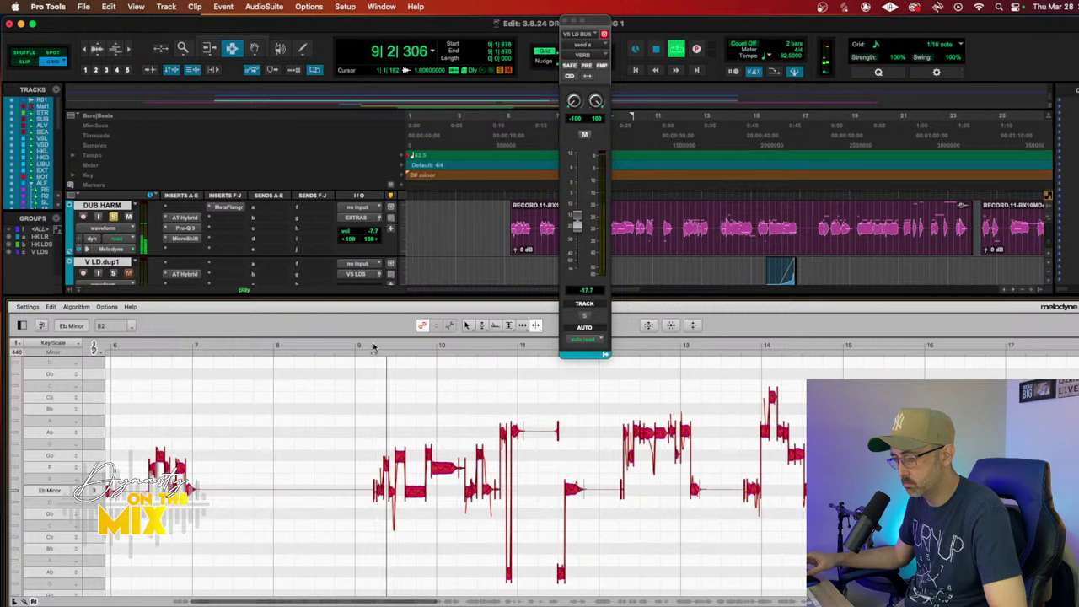
Step: Clear the selection of all notes and lower the Gb note around beat 3 of bar 9 to F
{"action": "key", "text": "super+a"}
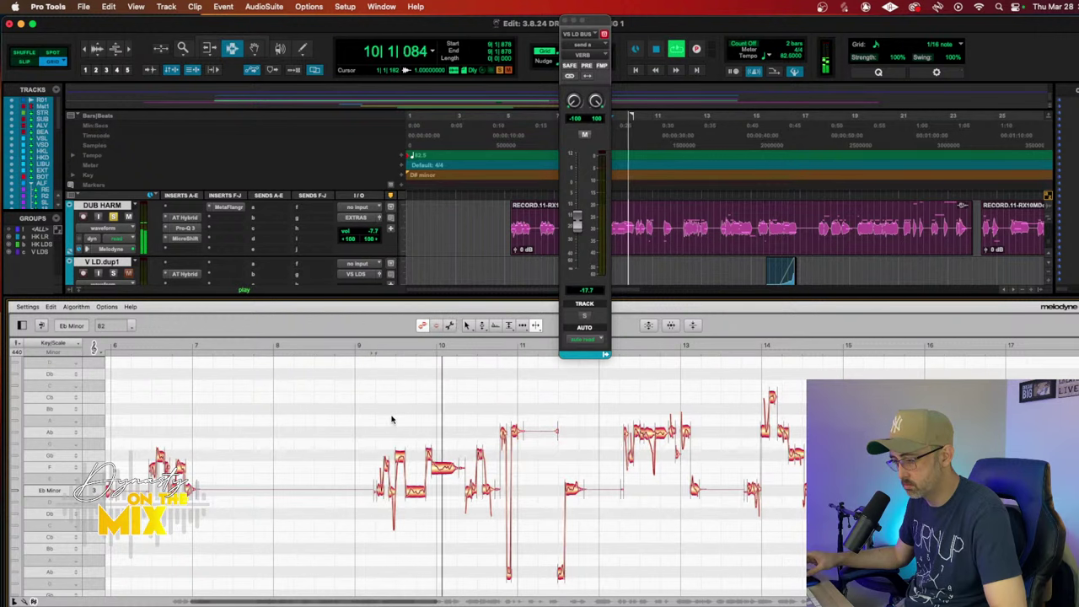
{"action": "left_click", "coordinate": [401, 458]}
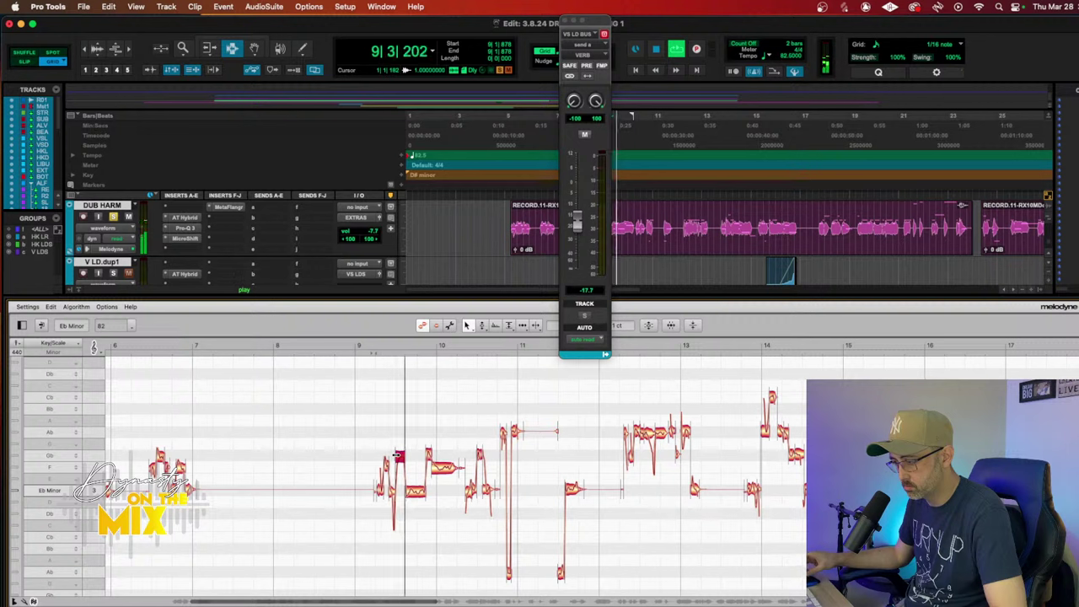
{"action": "key", "text": "Down"}
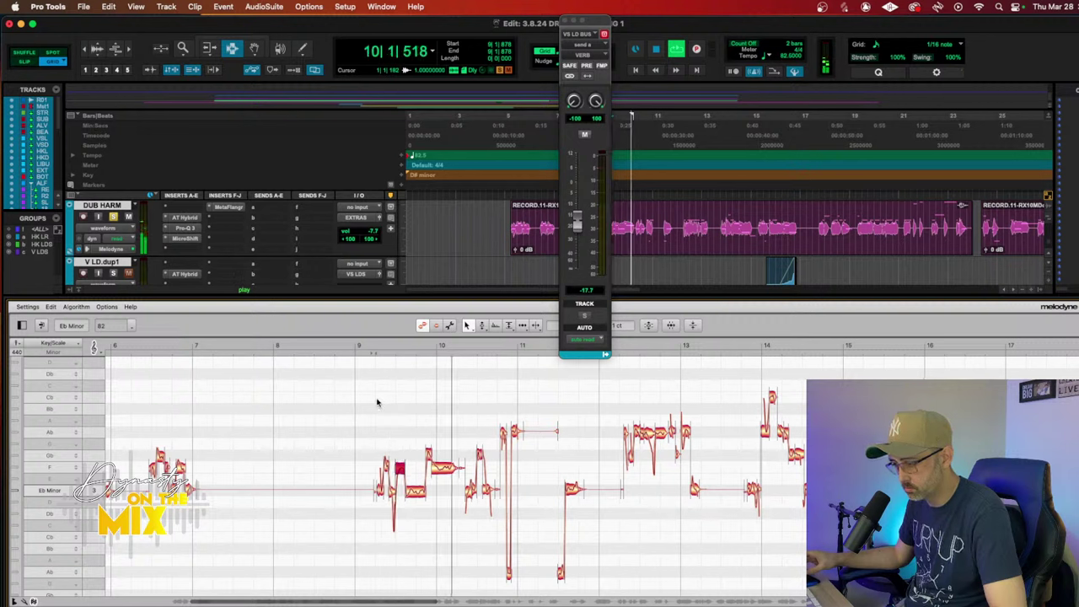
Step: Compare DUB HARM with its original tuning, return the note around beat 3 of bar 9 to Gb and replay the phrase
{"action": "left_click", "coordinate": [41, 326]}
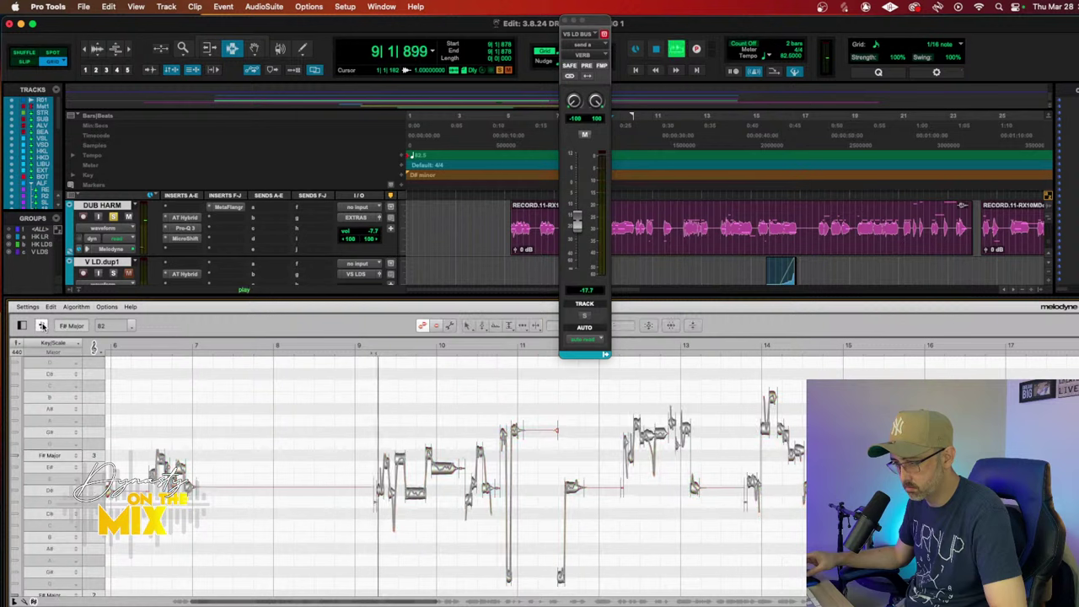
{"action": "left_click", "coordinate": [41, 327]}
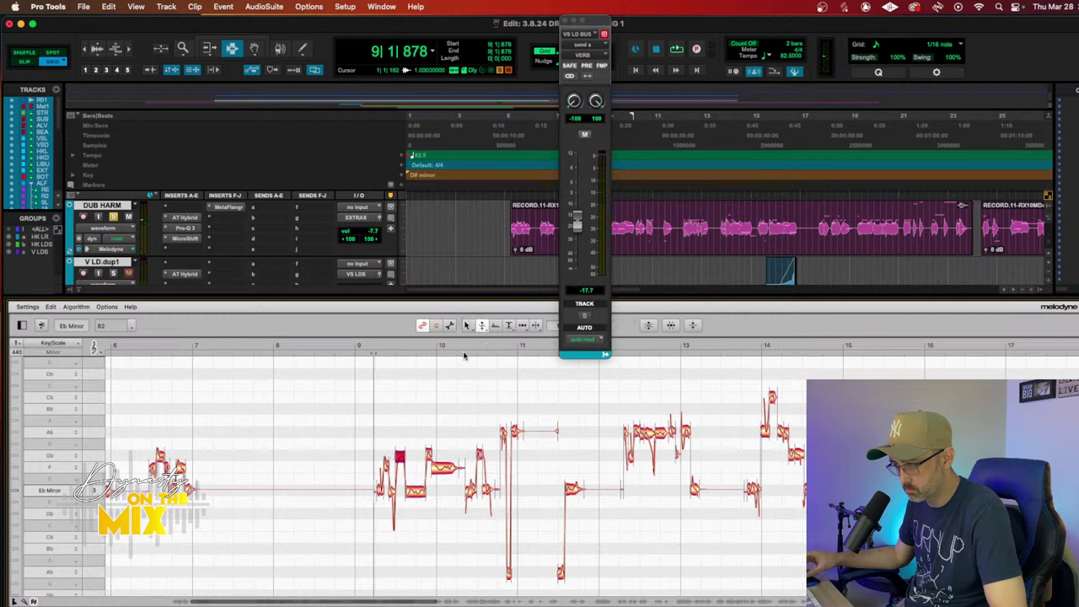
{"action": "left_click_drag", "start_coordinate": [465, 356], "coordinate": [439, 354]}
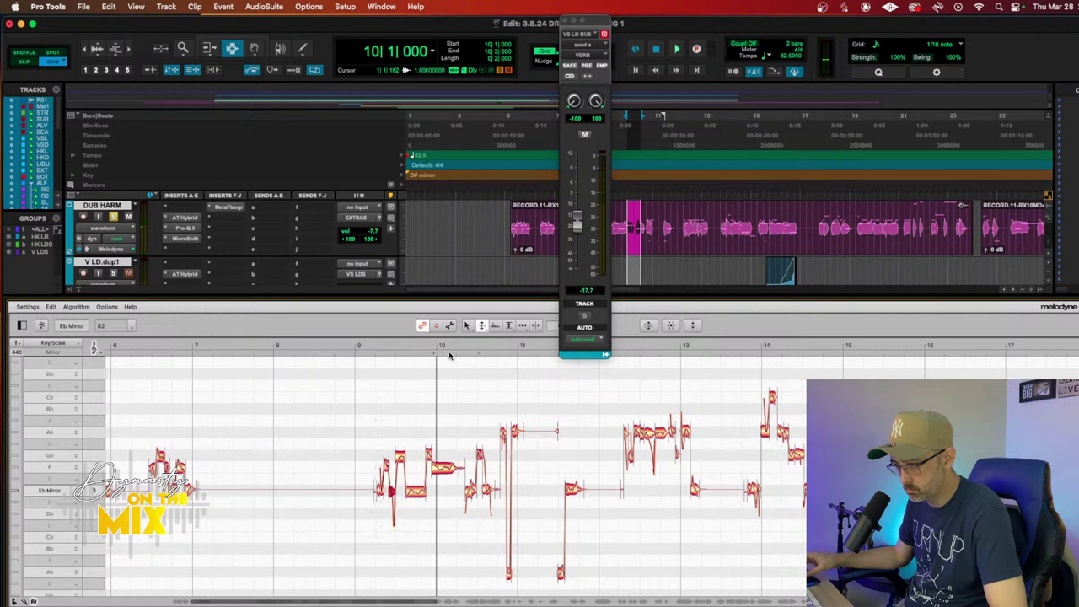
{"action": "left_click", "coordinate": [371, 345]}
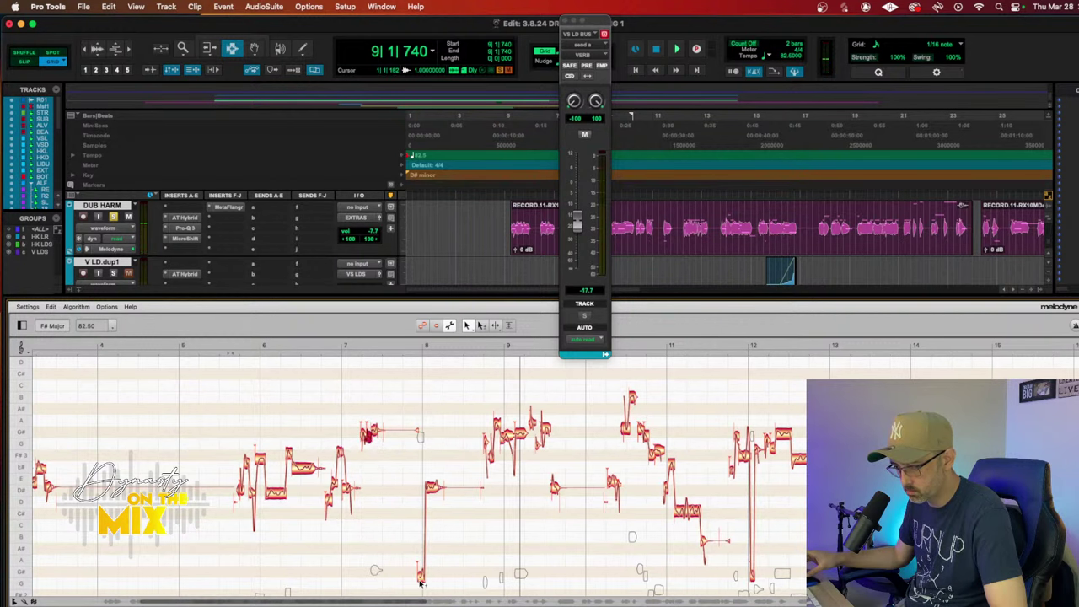
Step: Finish the note assignment and correct the notes from mid bar 10 through bar 11 with Pitch Center at 64% and Snap to chord scale on
{"action": "left_click", "coordinate": [427, 327]}
{"action": "left_click_drag", "start_coordinate": [364, 403], "coordinate": [438, 495]}
{"action": "left_click", "coordinate": [649, 326]}
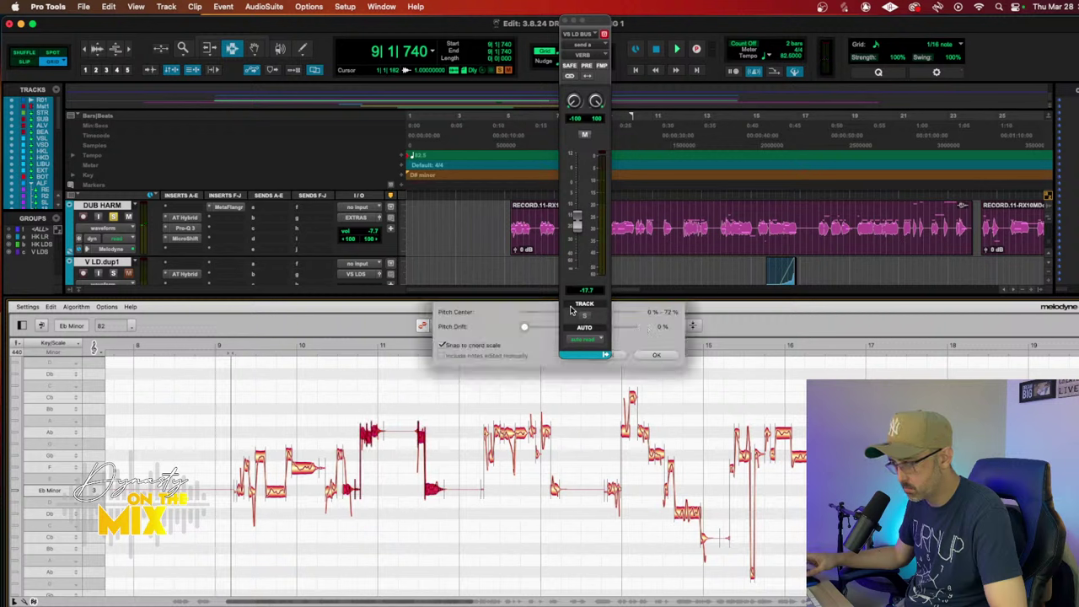
{"action": "left_click", "coordinate": [564, 19]}
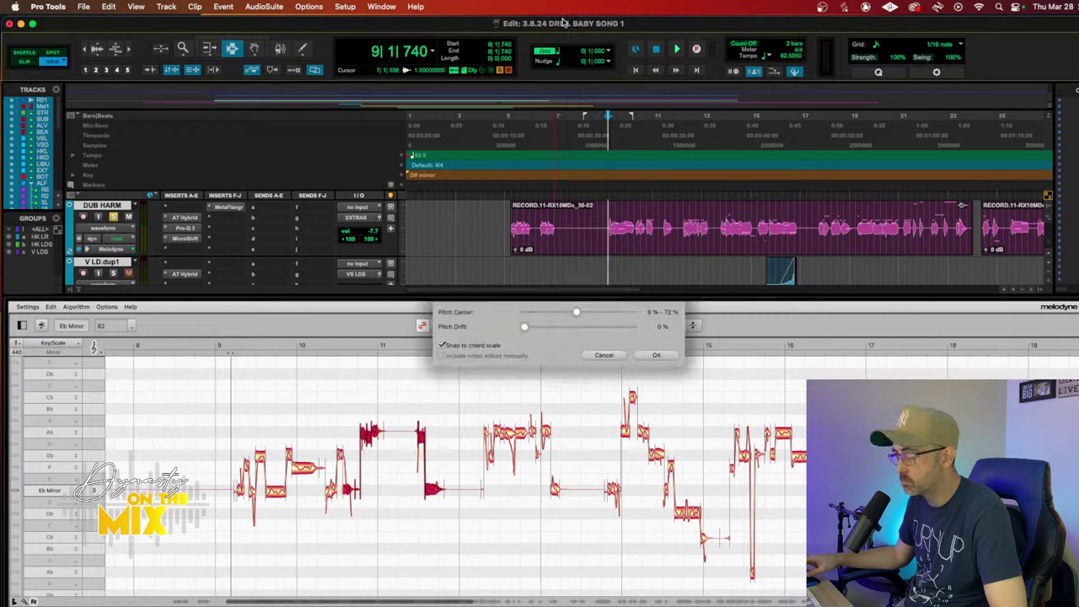
{"action": "key", "text": "space"}
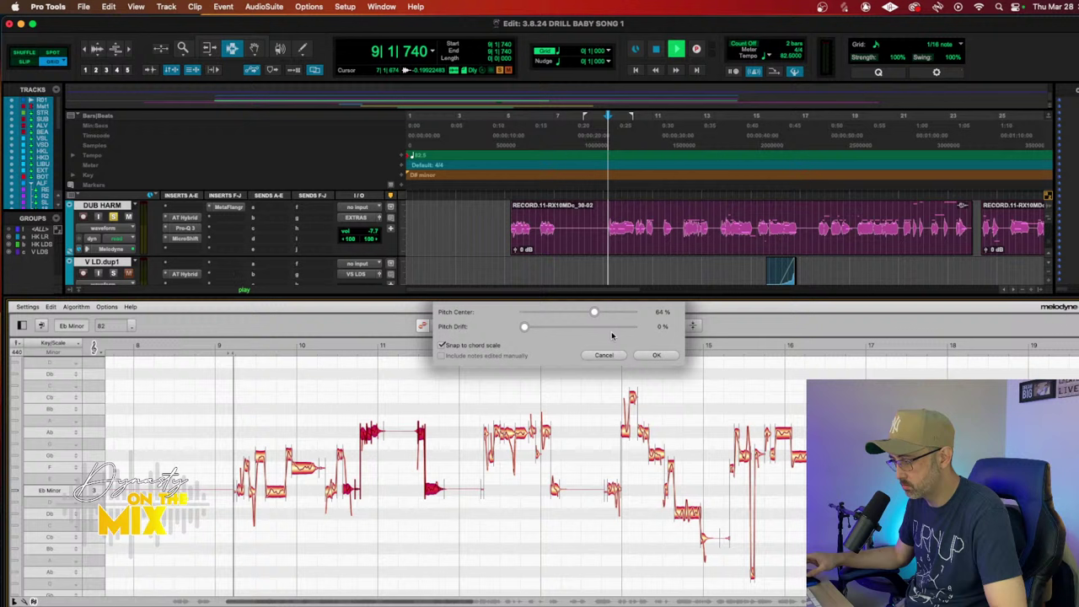
{"action": "left_click", "coordinate": [656, 355]}
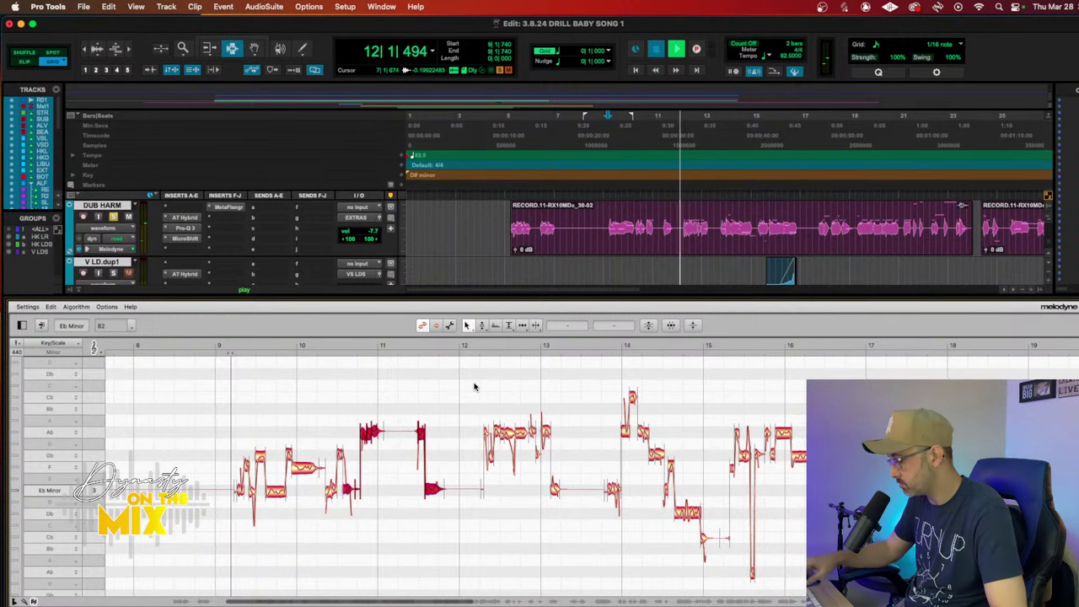
Step: Replay DUB HARM from bar 9 and lower the Cb note early in bar 14 to Bb, auditioning from just before bar 14
{"action": "key", "text": "space"}
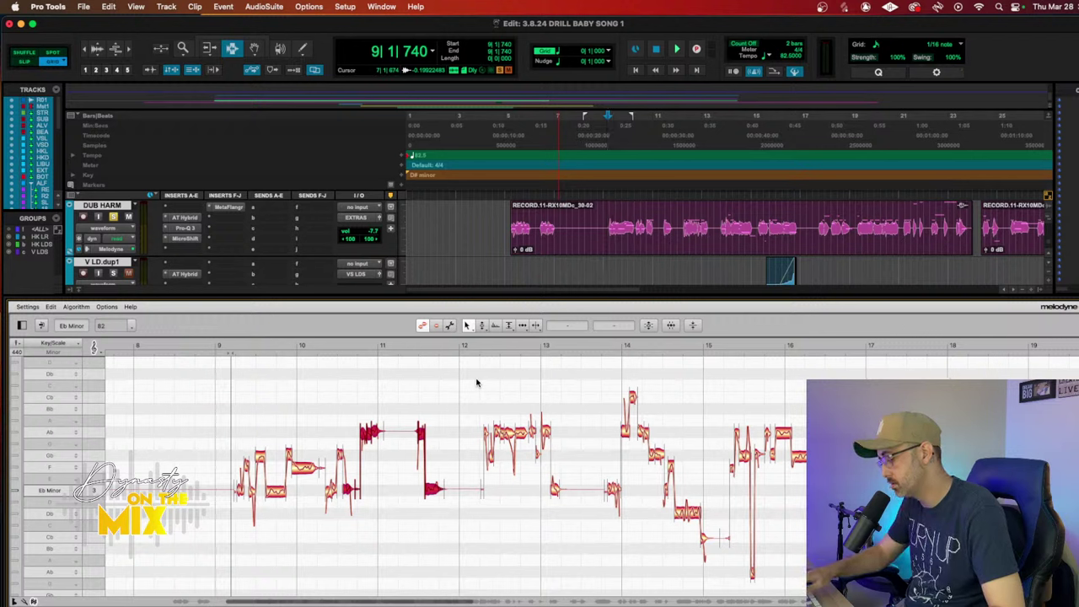
{"action": "key", "text": "space"}
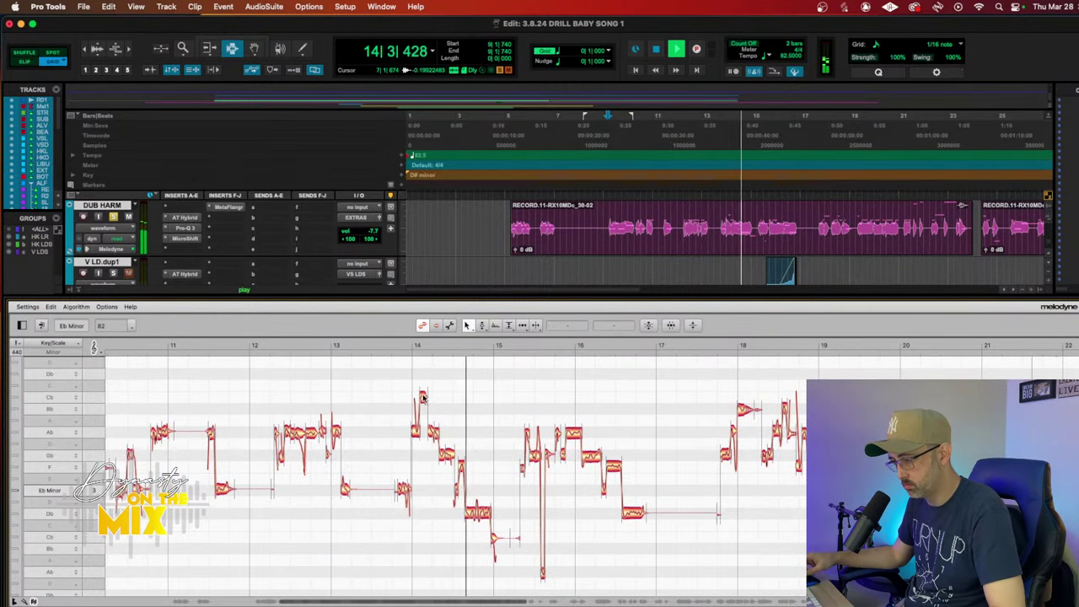
{"action": "left_click", "coordinate": [422, 396]}
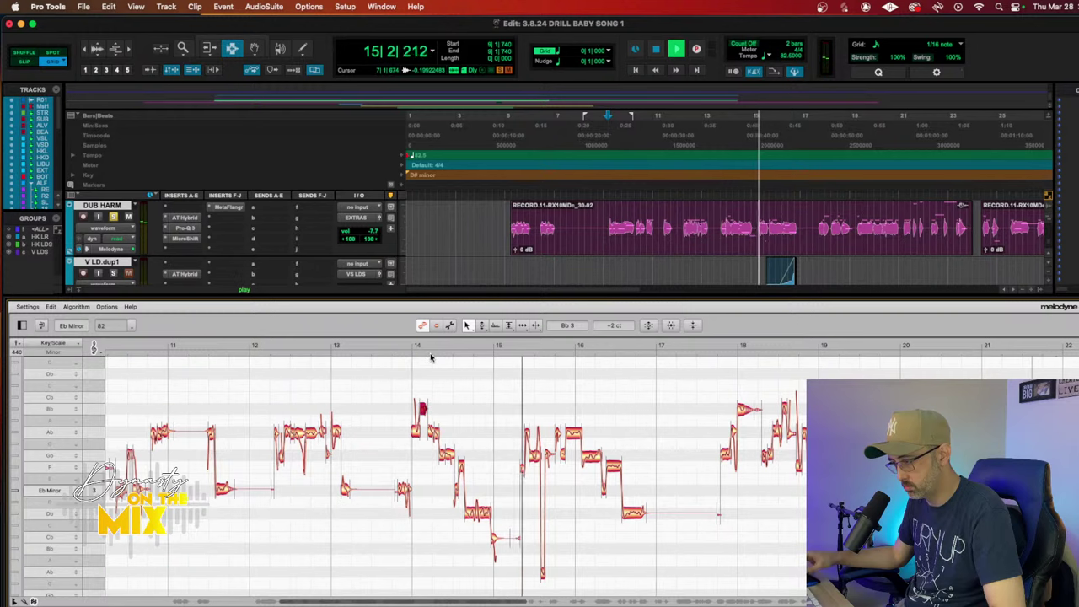
{"action": "left_click", "coordinate": [406, 350]}
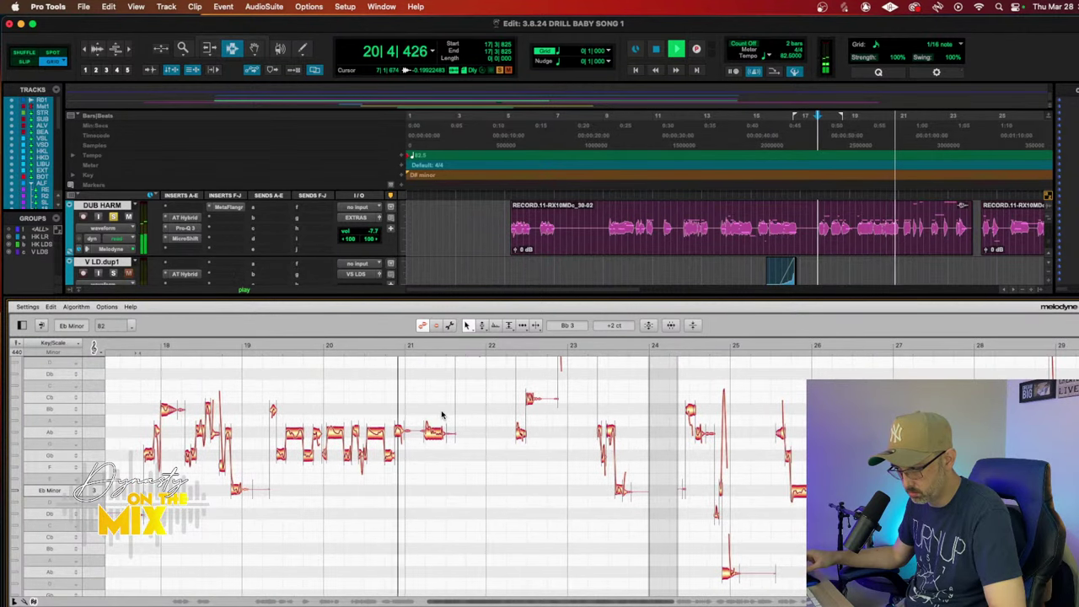
Step: Hide the Melodyne editor, unsolo DUB HARM and audition it with the other vocals from bar 20 beat 4, inspecting the waveforms through bar 22
{"action": "key", "text": "alt+shift+e"}
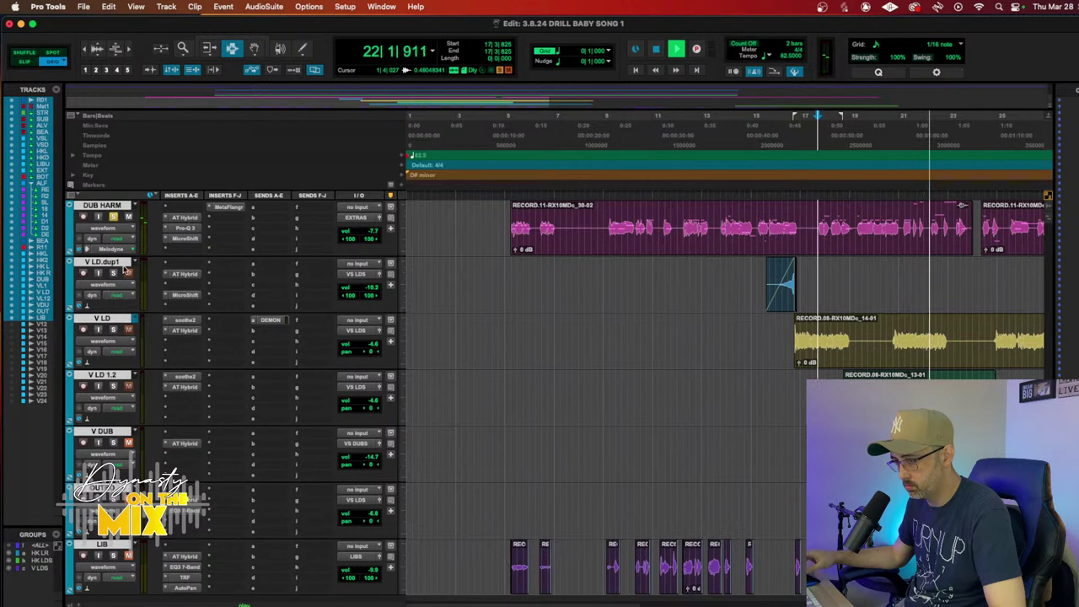
{"action": "left_click", "coordinate": [113, 216]}
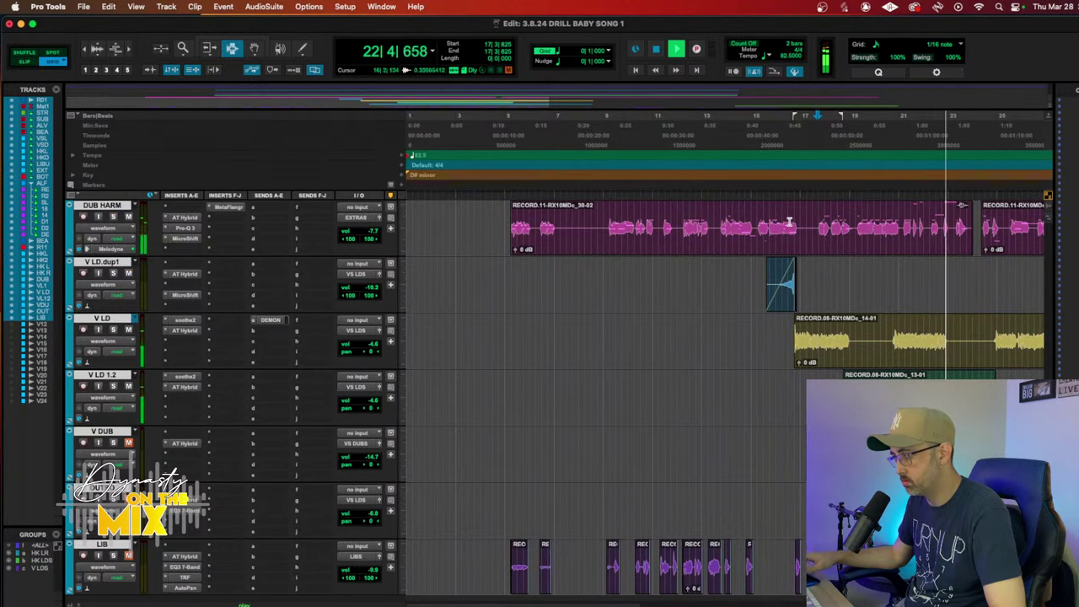
{"action": "left_click", "coordinate": [896, 142]}
{"action": "key", "text": "super+bracketright"}
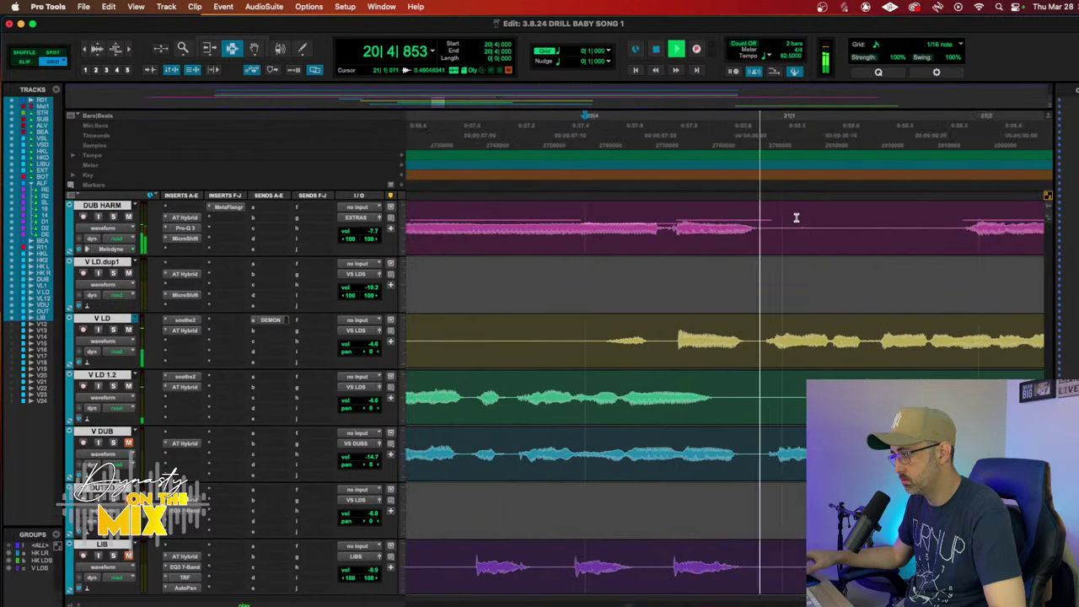
{"action": "scroll", "coordinate": [796, 218], "scroll_direction": "right", "scroll_amount": 10}
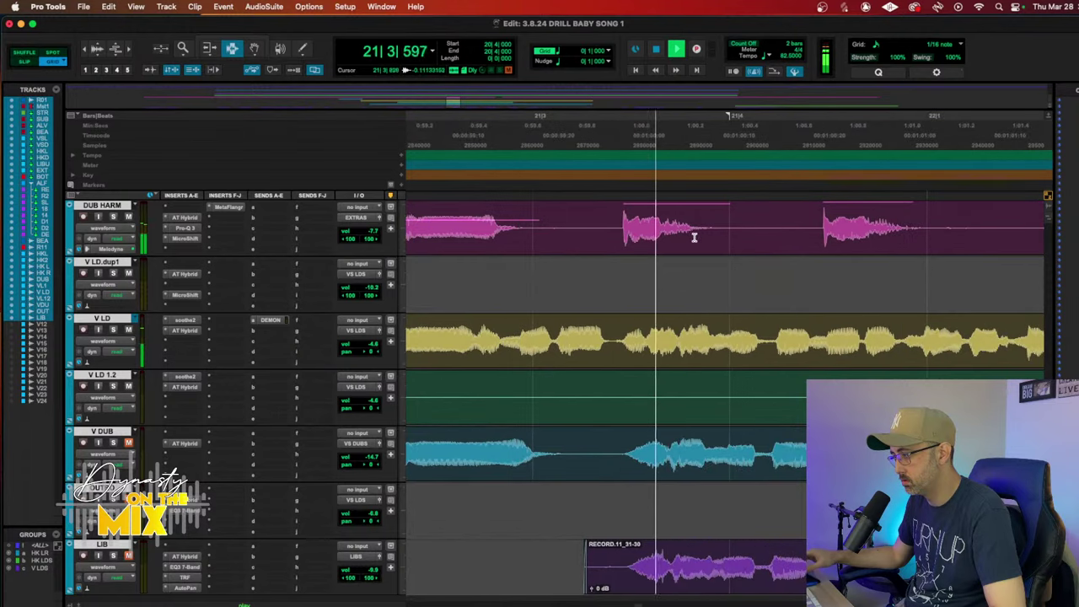
{"action": "scroll", "coordinate": [693, 234], "scroll_direction": "right", "scroll_amount": 10}
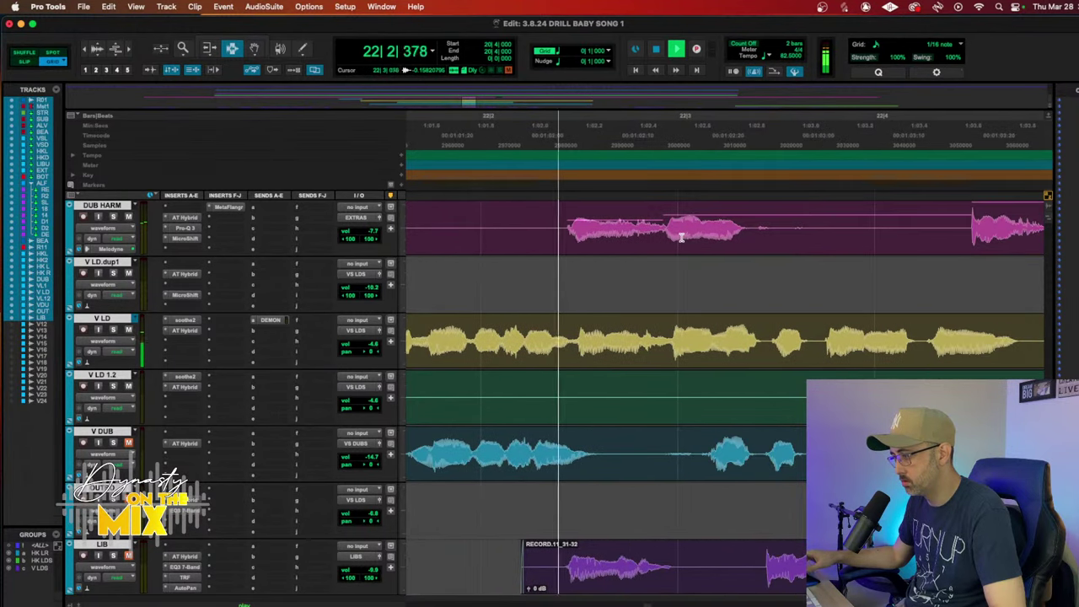
{"action": "key", "text": "space"}
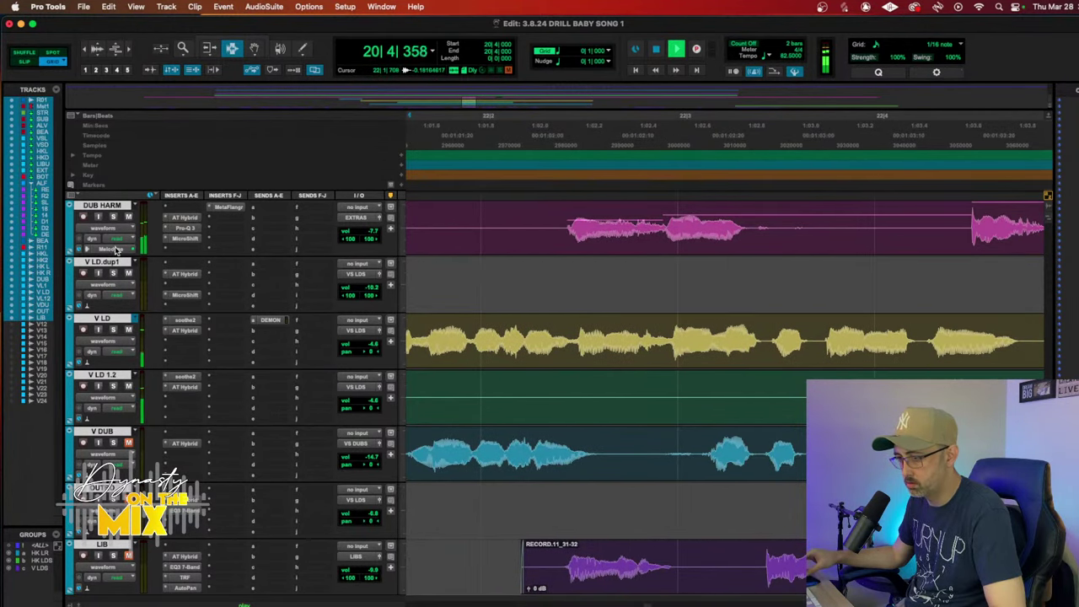
Step: Reopen the DUB HARM notes in Melodyne and lower the Cb note in the middle of bar 22 to Bb
{"action": "left_click", "coordinate": [116, 250]}
{"action": "scroll", "coordinate": [480, 464], "scroll_direction": "right", "scroll_amount": 4}
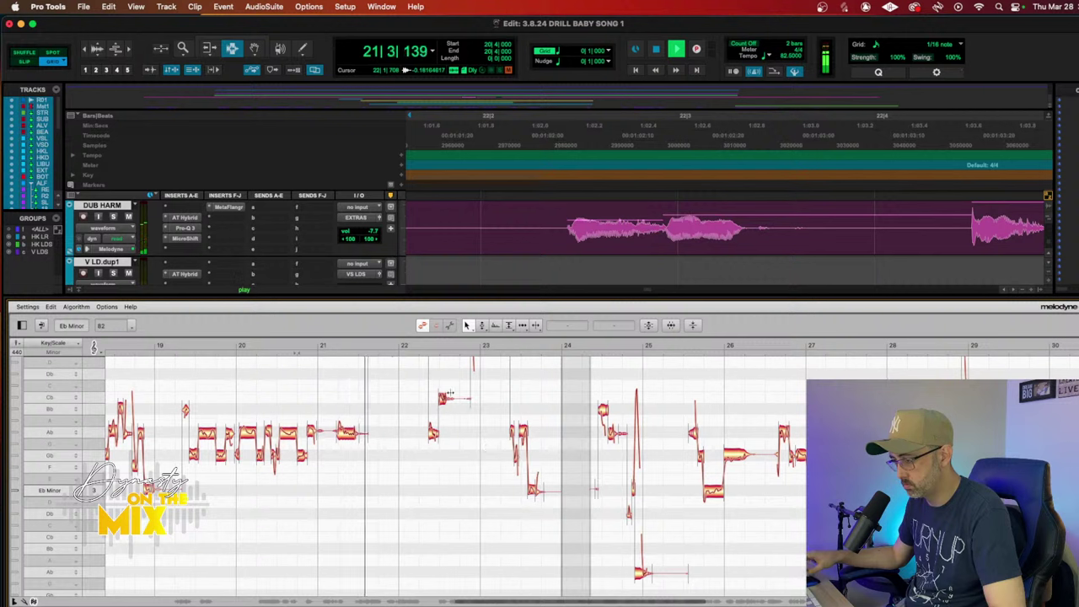
{"action": "left_click_drag", "start_coordinate": [444, 400], "coordinate": [444, 413]}
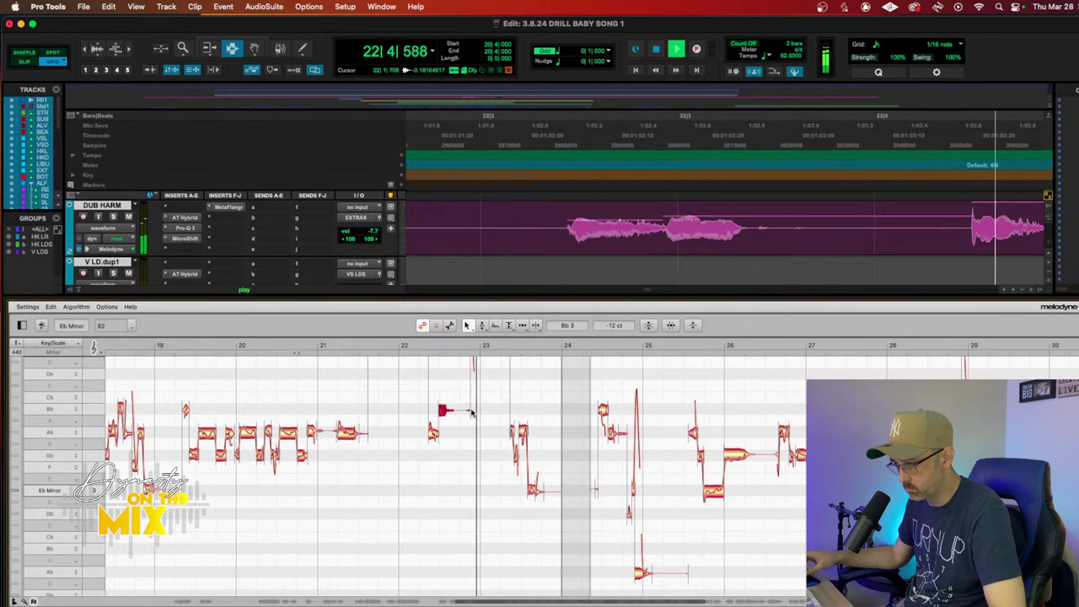
{"action": "left_click", "coordinate": [472, 412]}
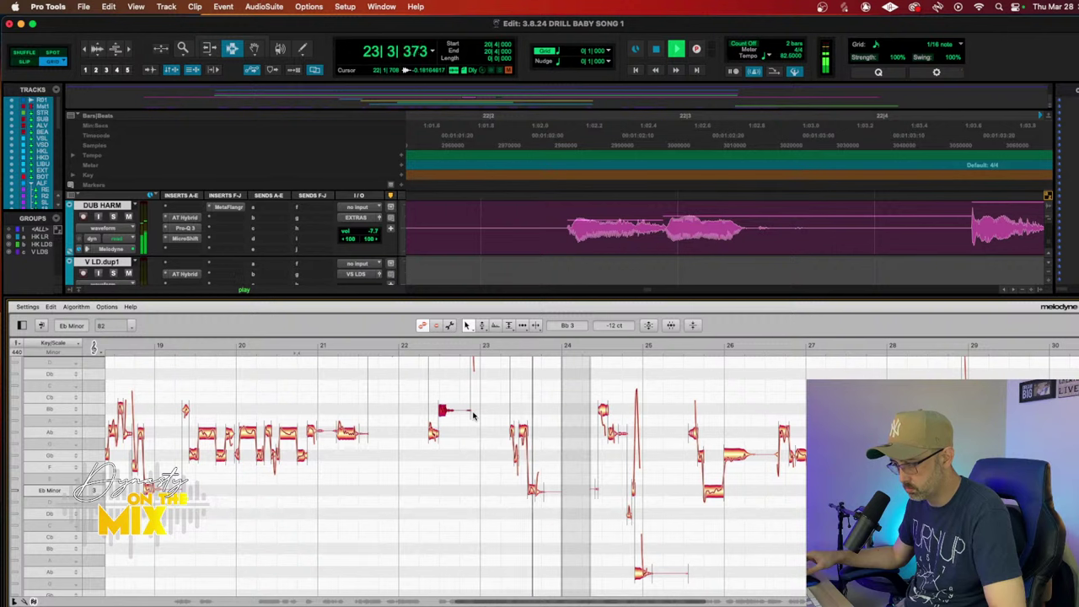
Step: Try the sustained Gb note at the start of bar 26 at F and replay it from bar 25 beat 2
{"action": "scroll", "coordinate": [473, 416], "scroll_direction": "right", "scroll_amount": 4}
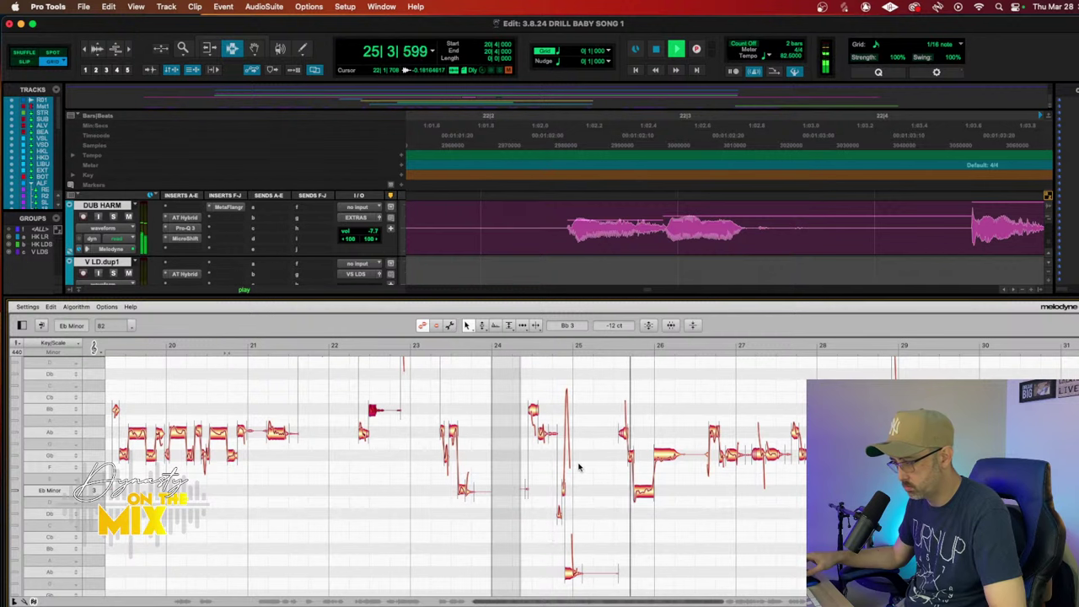
{"action": "scroll", "coordinate": [583, 461], "scroll_direction": "right", "scroll_amount": 2}
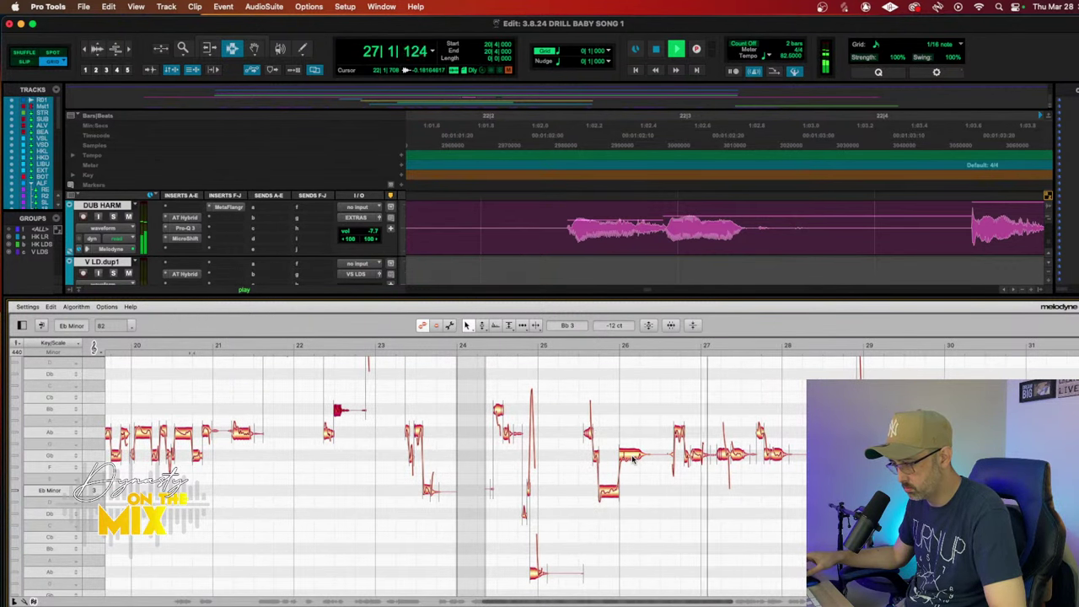
{"action": "left_click_drag", "start_coordinate": [633, 458], "coordinate": [634, 467]}
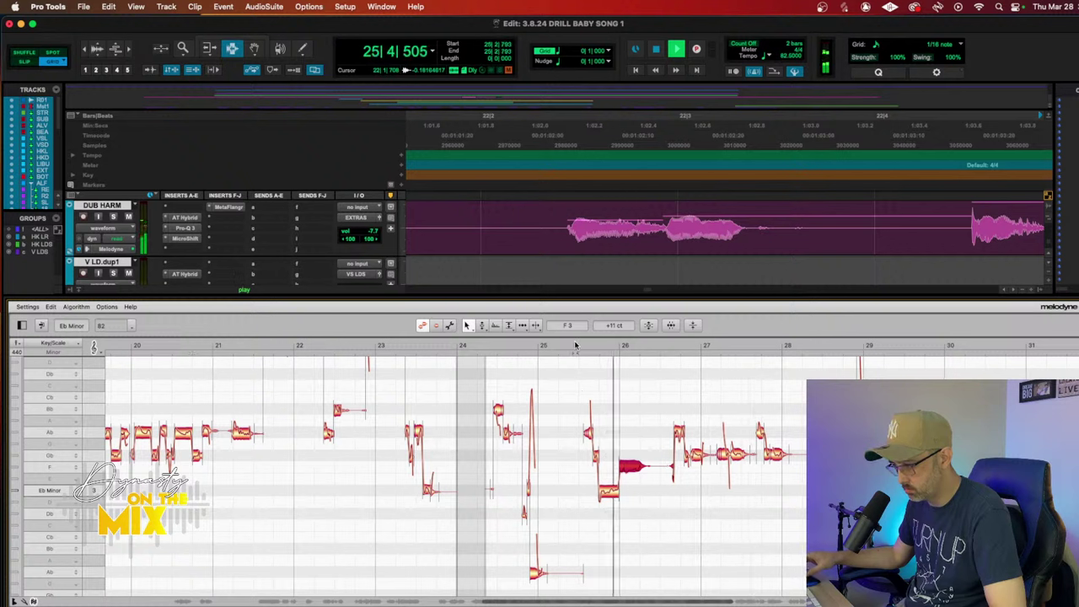
{"action": "key", "text": "space"}
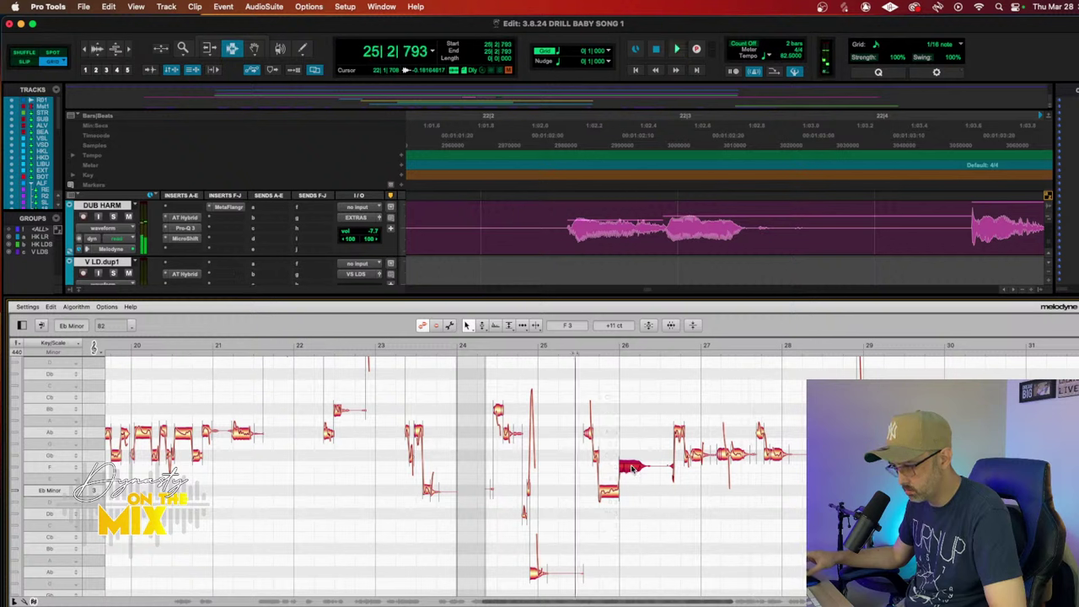
Step: Set pitch modulation to 82% on the short Ab note in mid bar 25 and to 66% on the F note leading into bar 30
{"action": "left_click", "coordinate": [481, 325]}
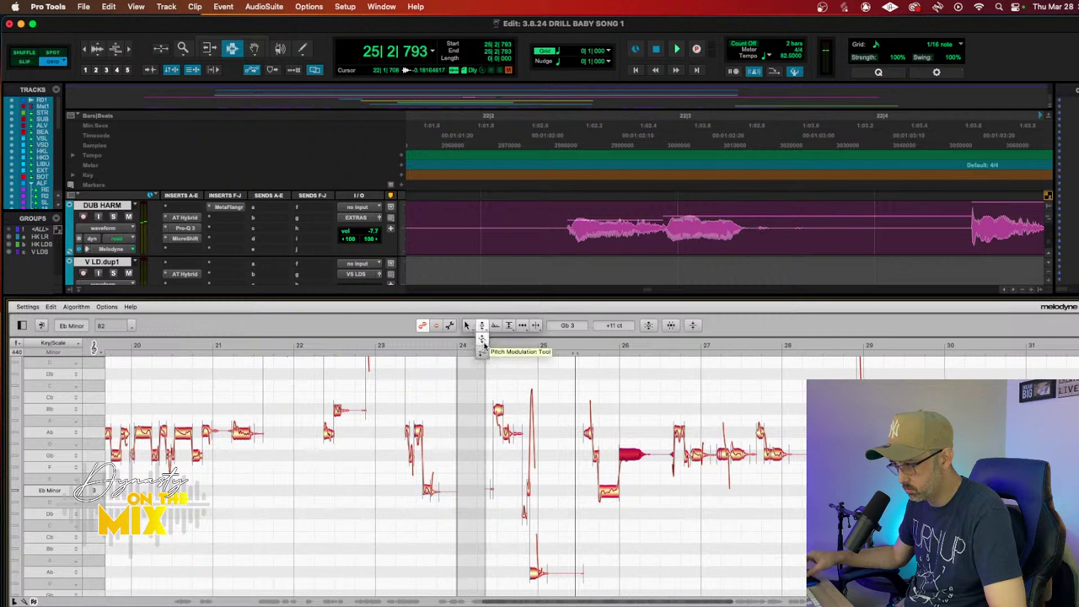
{"action": "left_click", "coordinate": [627, 415]}
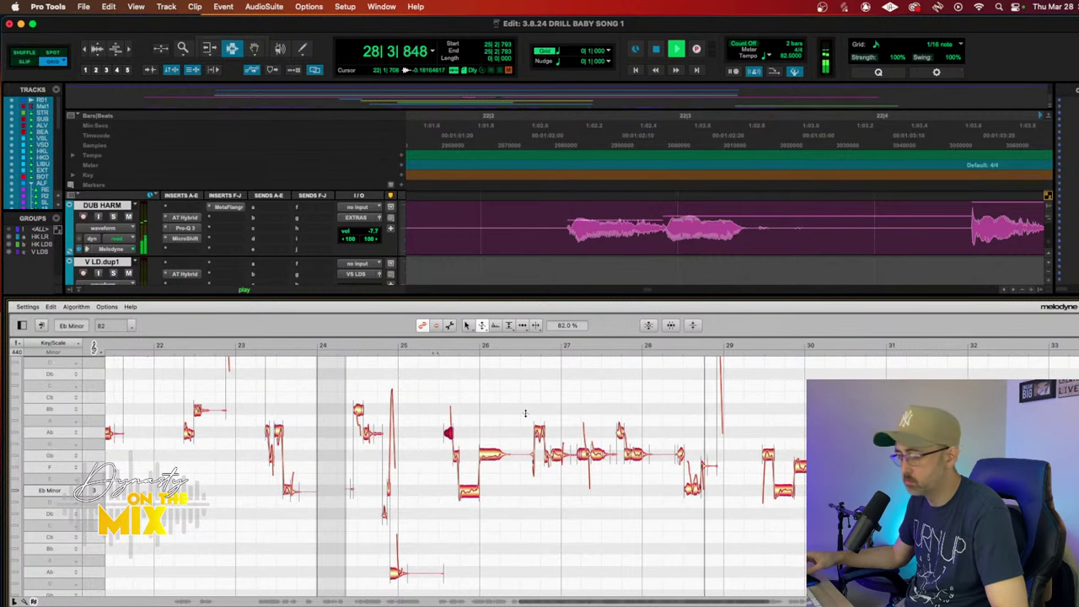
{"action": "scroll", "coordinate": [643, 421], "scroll_direction": "up", "scroll_amount": 2}
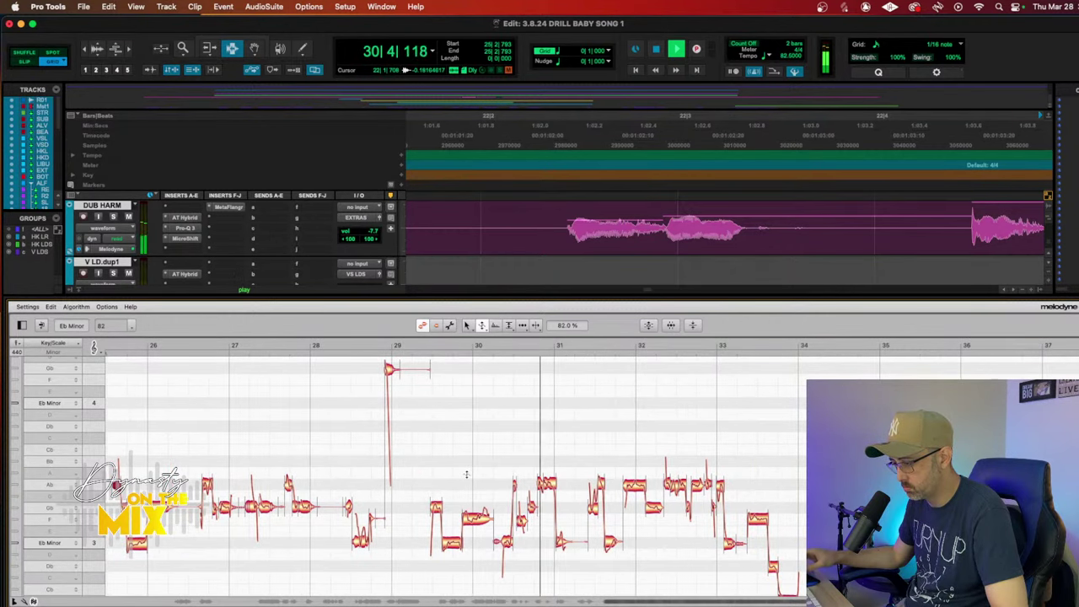
{"action": "left_click", "coordinate": [475, 518]}
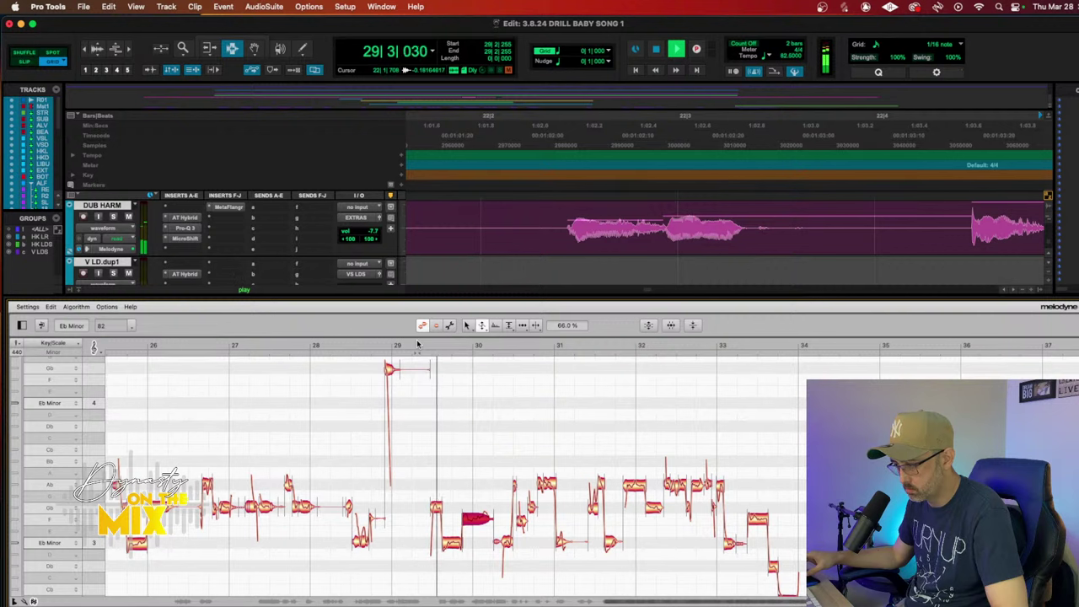
Step: Adjust the pitch modulation of the Eb note around beat 3 of bar 31
{"action": "left_click", "coordinate": [465, 327]}
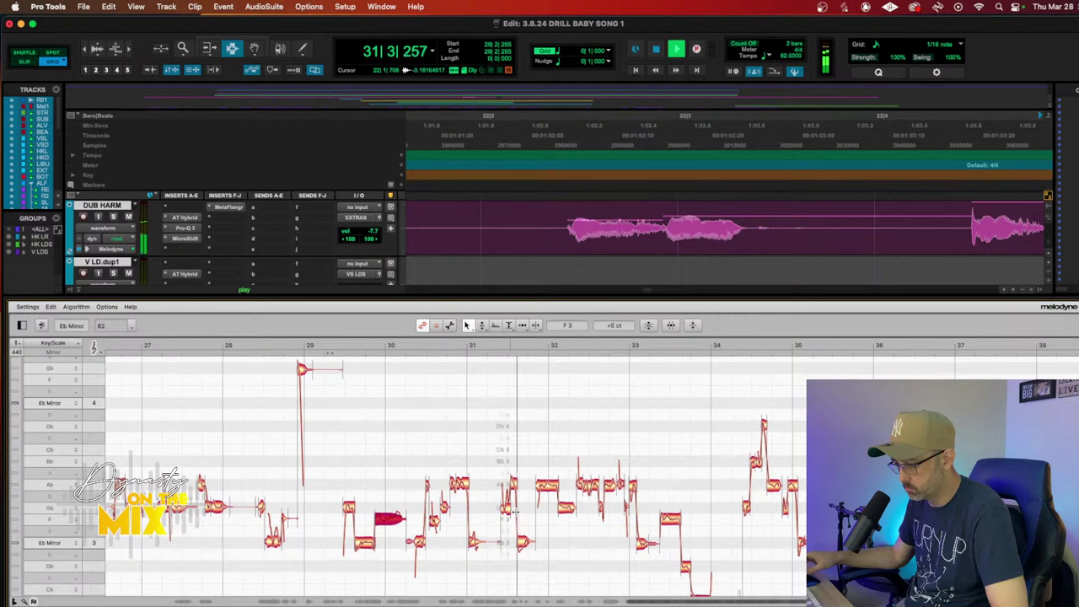
{"action": "left_click", "coordinate": [483, 325]}
{"action": "left_click_drag", "start_coordinate": [523, 543], "coordinate": [523, 549]}
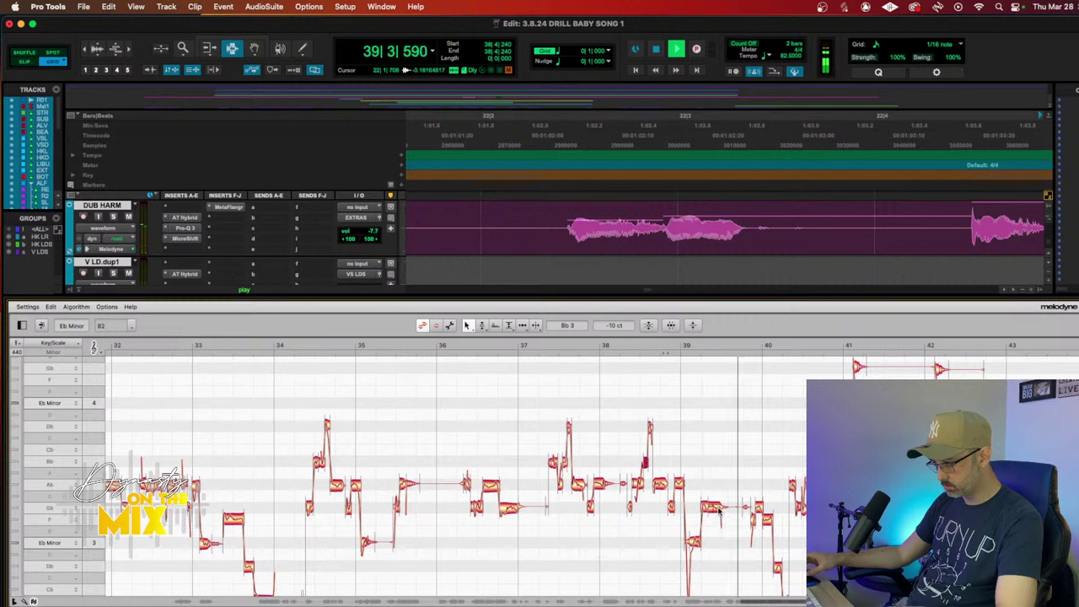
Step: Compare the sustained Gb note early in bar 39 with the original, set its opening portion to Ab and replay from bar 38 beat 4
{"action": "left_click_drag", "start_coordinate": [718, 511], "coordinate": [719, 521]}
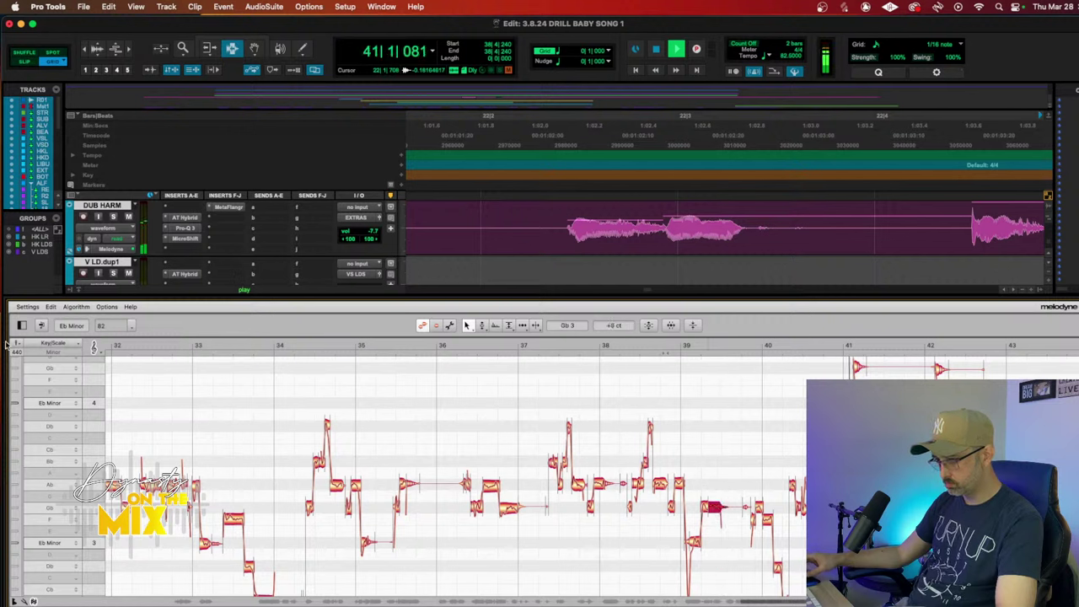
{"action": "left_click", "coordinate": [41, 327]}
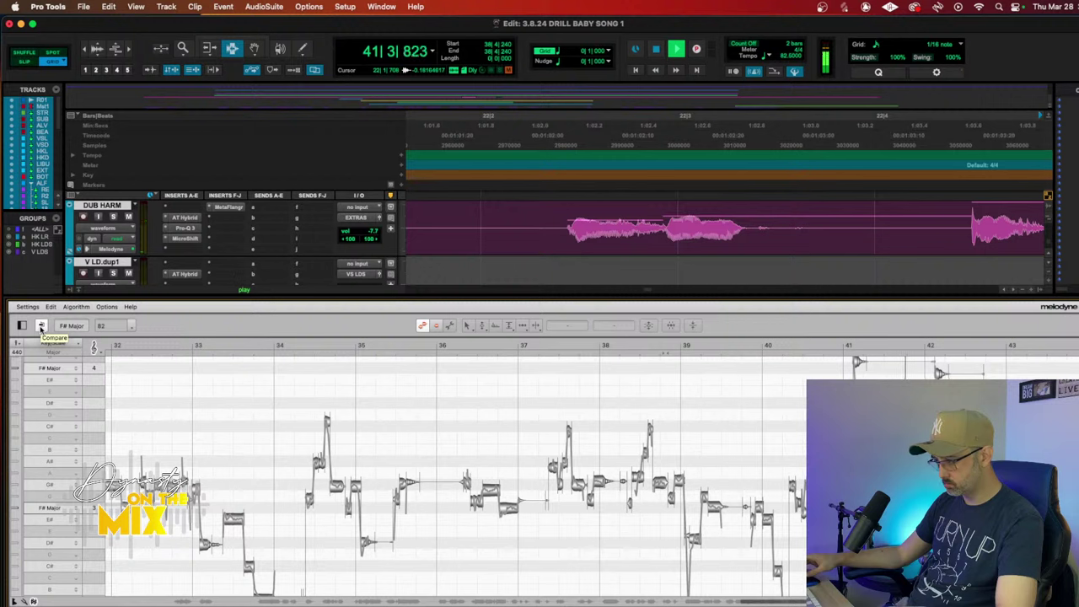
{"action": "left_click", "coordinate": [41, 327]}
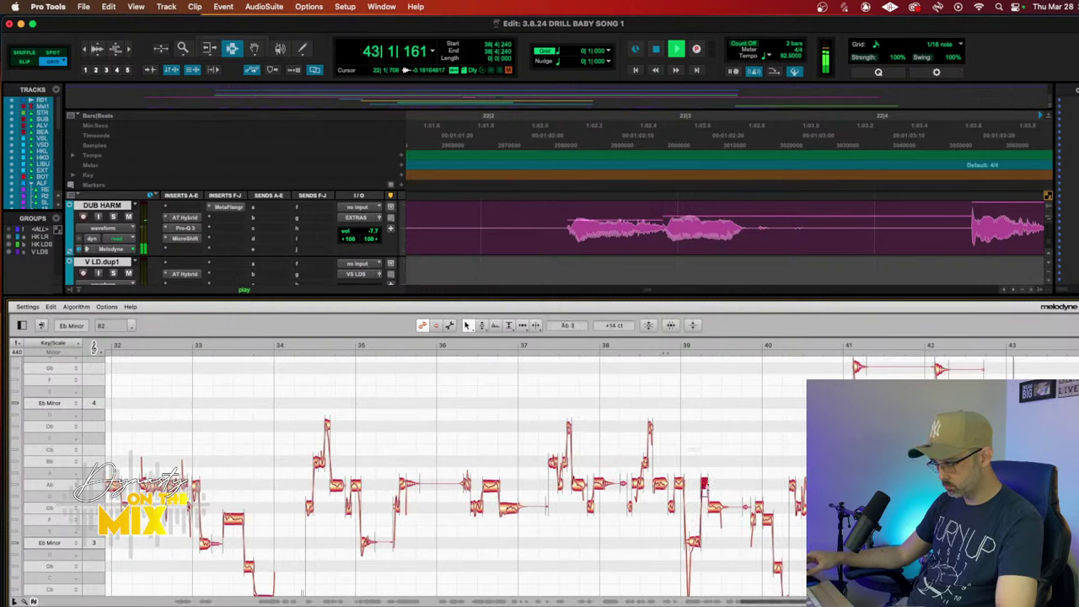
{"action": "key", "text": "space"}
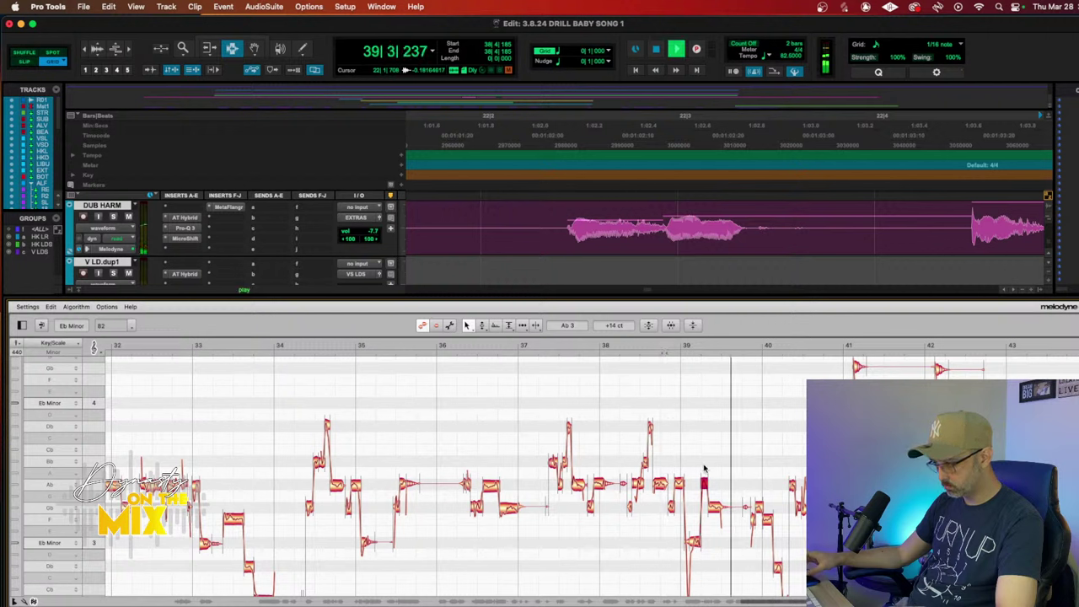
Step: Return the opening portion of the sustained note early in bar 39 to Gb, compare it with the original, and close Melodyne
{"action": "left_click_drag", "start_coordinate": [704, 486], "coordinate": [705, 506]}
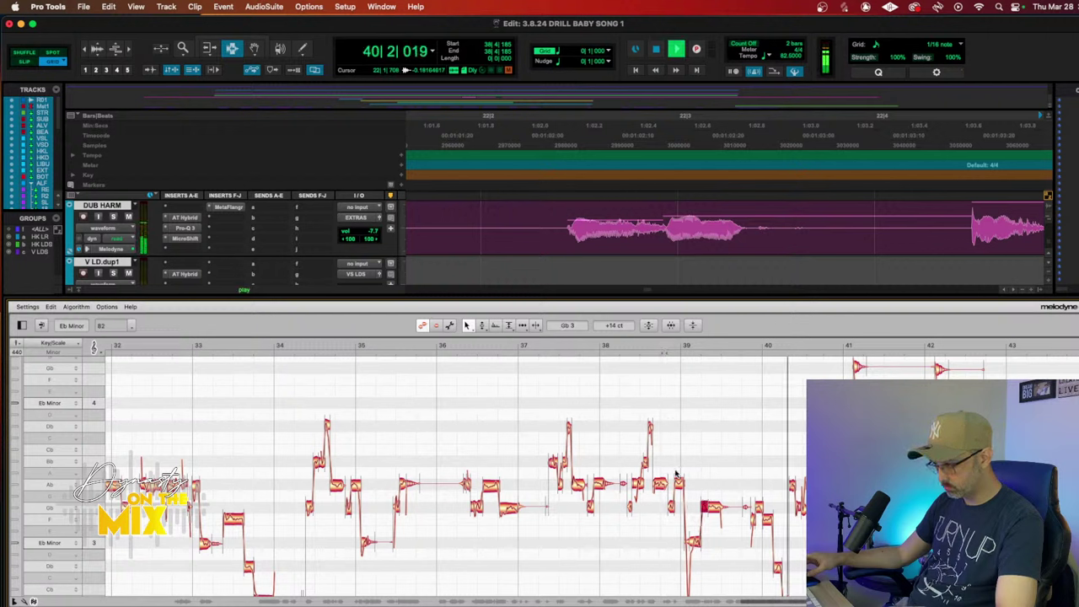
{"action": "left_click", "coordinate": [93, 346]}
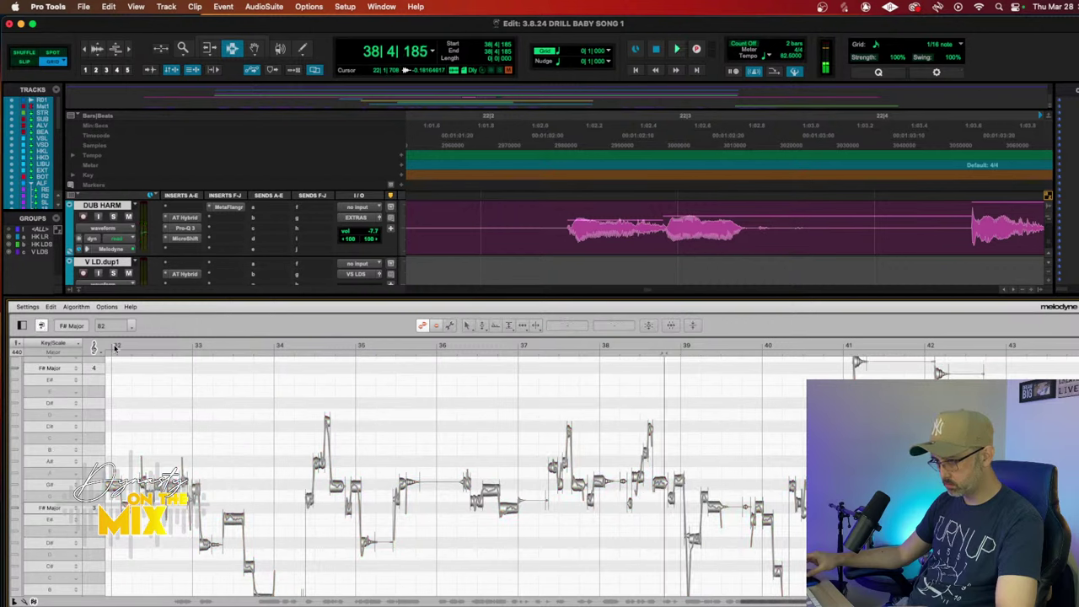
{"action": "key", "text": "space"}
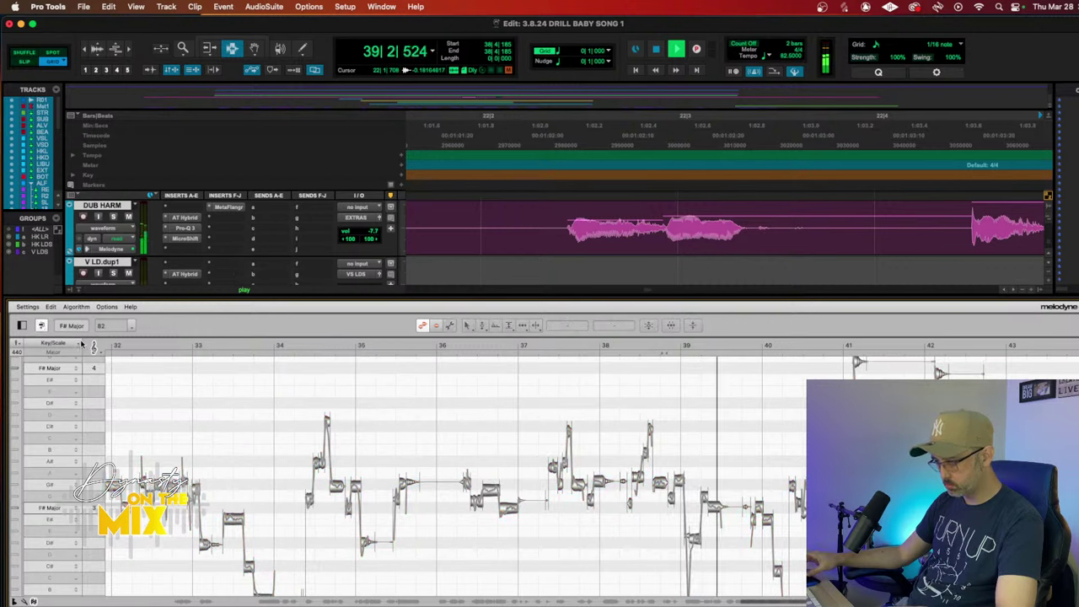
{"action": "left_click", "coordinate": [41, 328]}
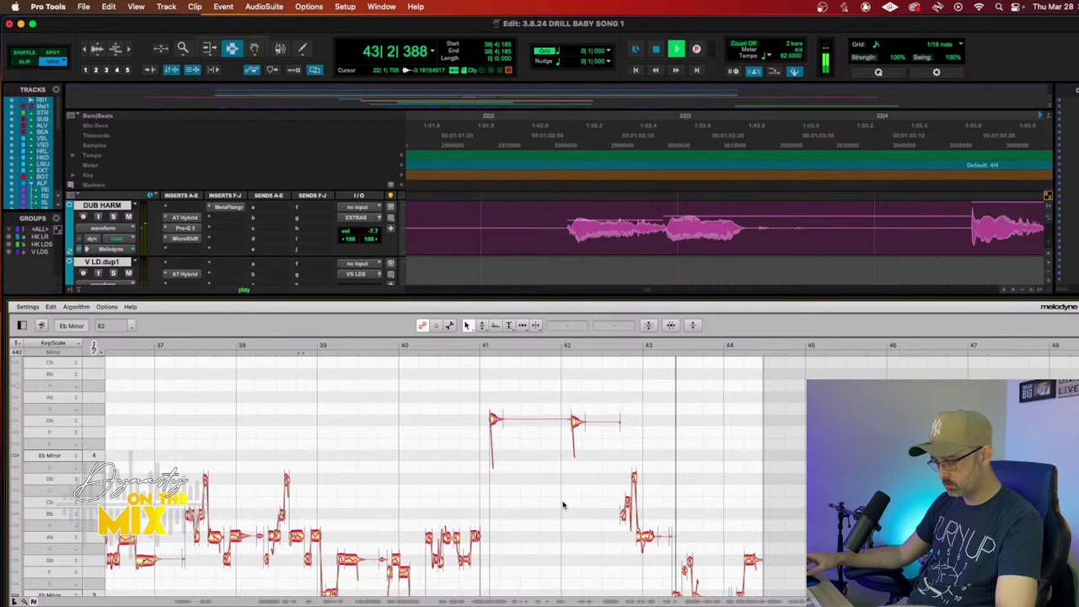
{"action": "scroll", "coordinate": [562, 506], "scroll_direction": "down", "scroll_amount": 3}
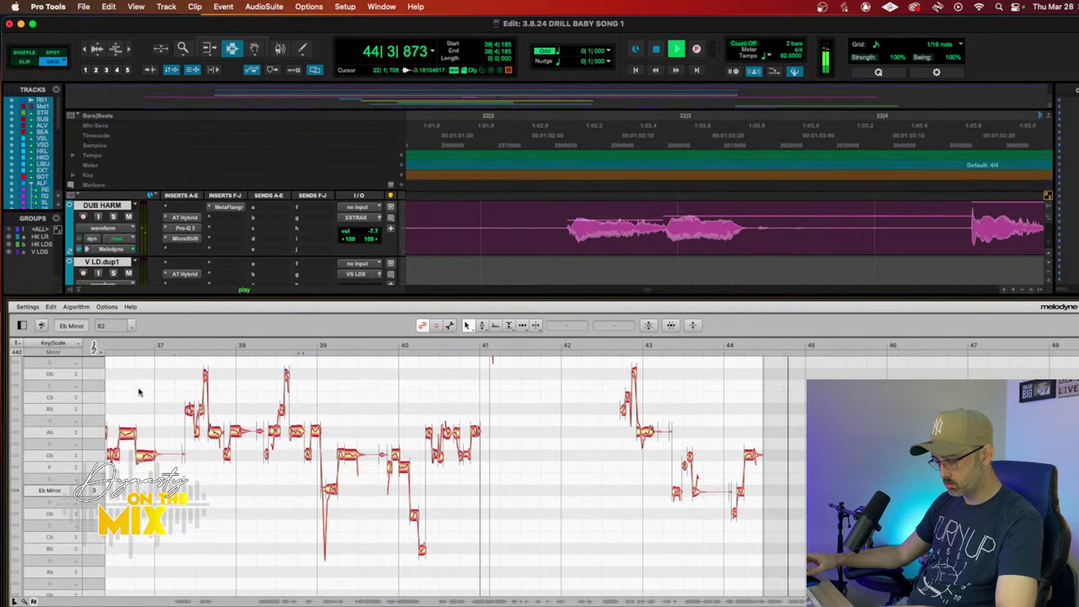
{"action": "key", "text": "Escape"}
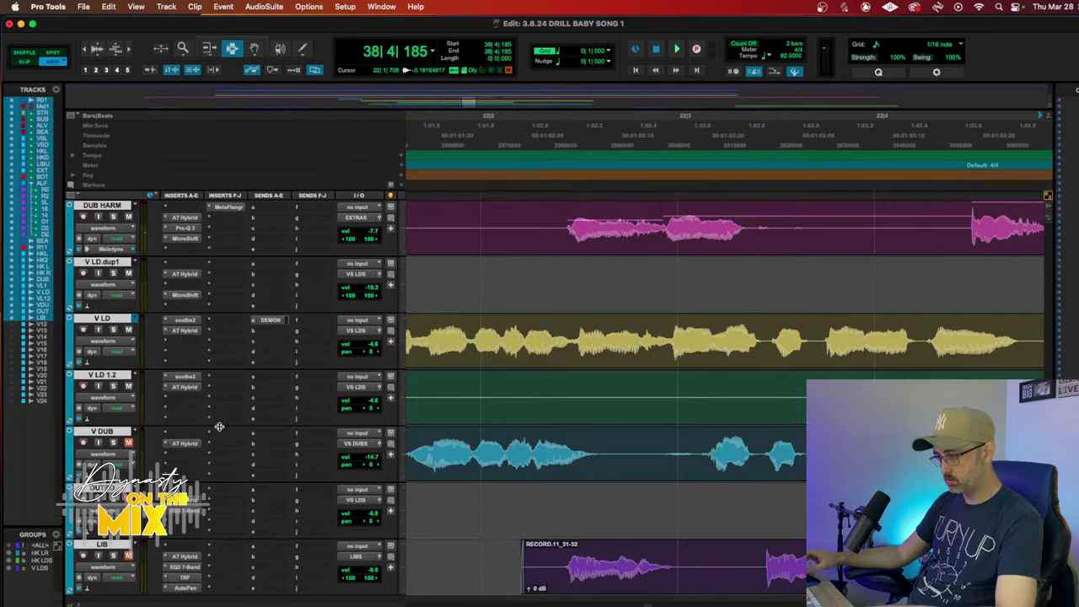
Step: Select both DUB HARM clips from bar 5 to bar 44, render their Melodyne edits and play from bar 8 beat 3
{"action": "key", "text": "r"}
{"action": "key", "text": "r"}
{"action": "key", "text": "r"}
{"action": "scroll", "coordinate": [542, 439], "scroll_direction": "up", "scroll_amount": 5}
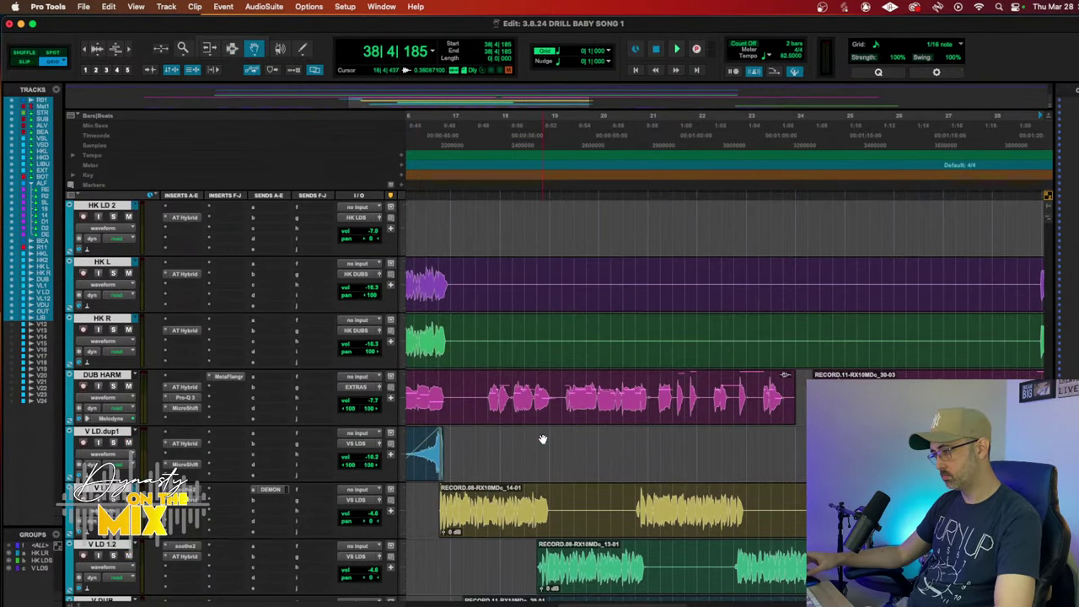
{"action": "left_click", "coordinate": [567, 395]}
{"action": "left_click", "coordinate": [723, 391], "text": "shift"}
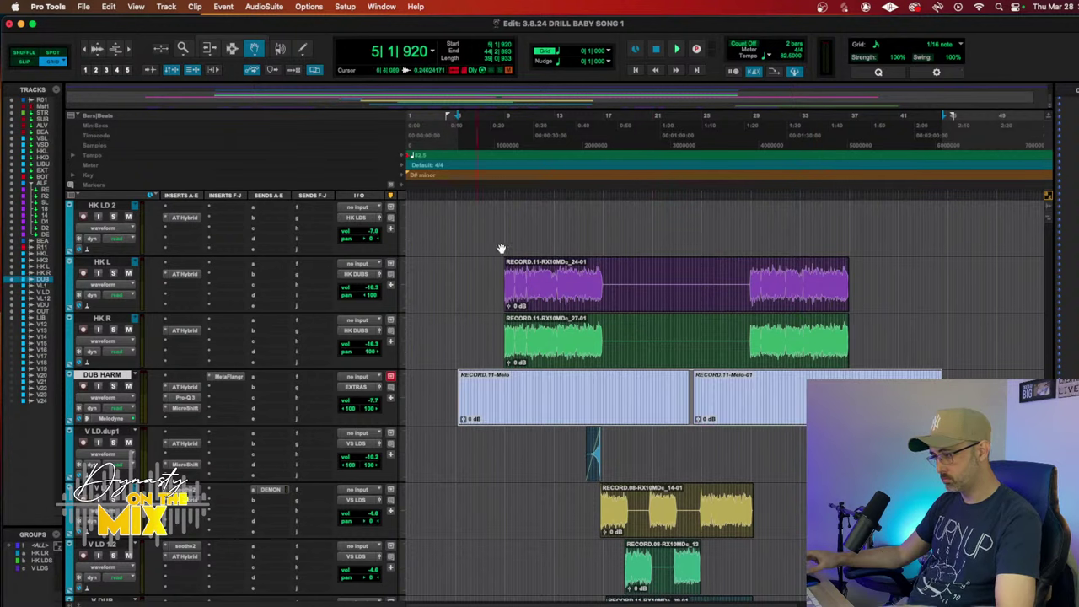
{"action": "left_click", "coordinate": [497, 137]}
{"action": "key", "text": "space"}
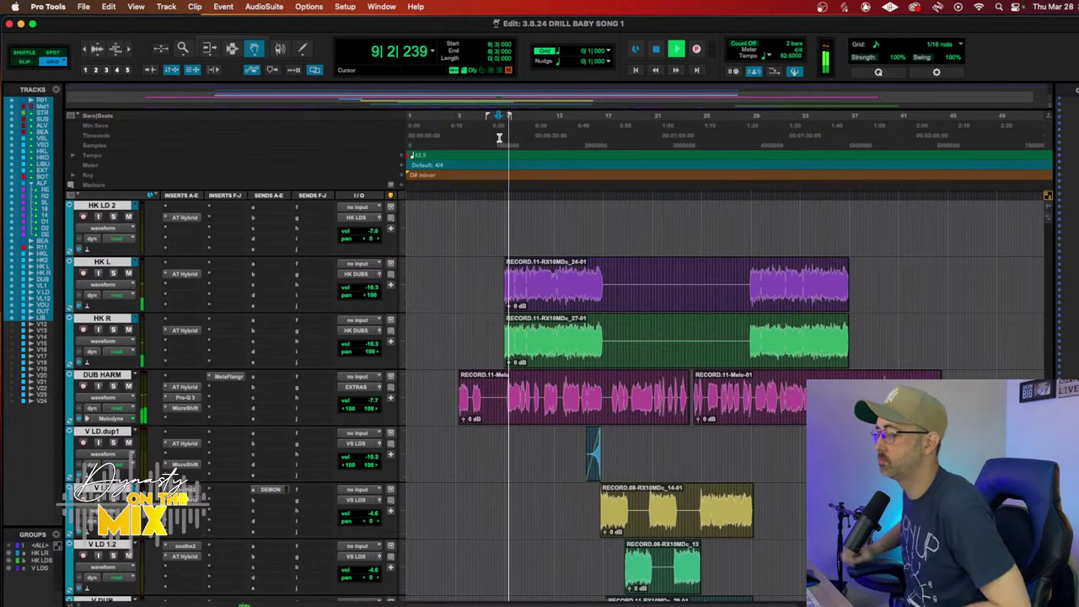
{"action": "left_click", "coordinate": [223, 386]}
{"action": "mouse_move", "coordinate": [262, 388]}
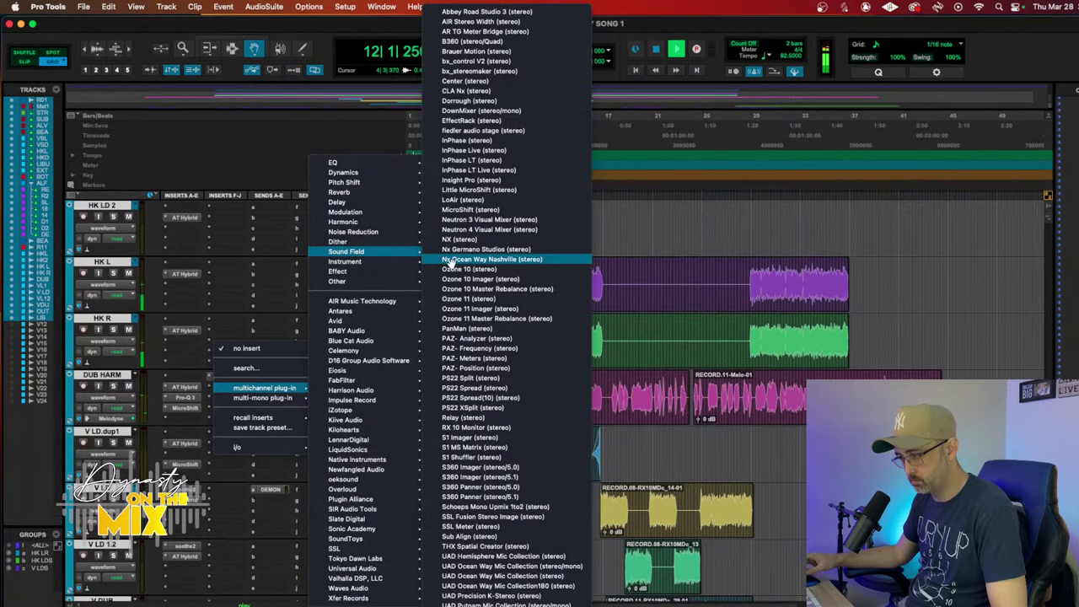
{"action": "left_click", "coordinate": [247, 273]}
Step: Set the LIB track's volume to -14.5 dB and show the DUB HARM track's volume automation
{"action": "scroll", "coordinate": [270, 337], "scroll_direction": "down", "scroll_amount": 5}
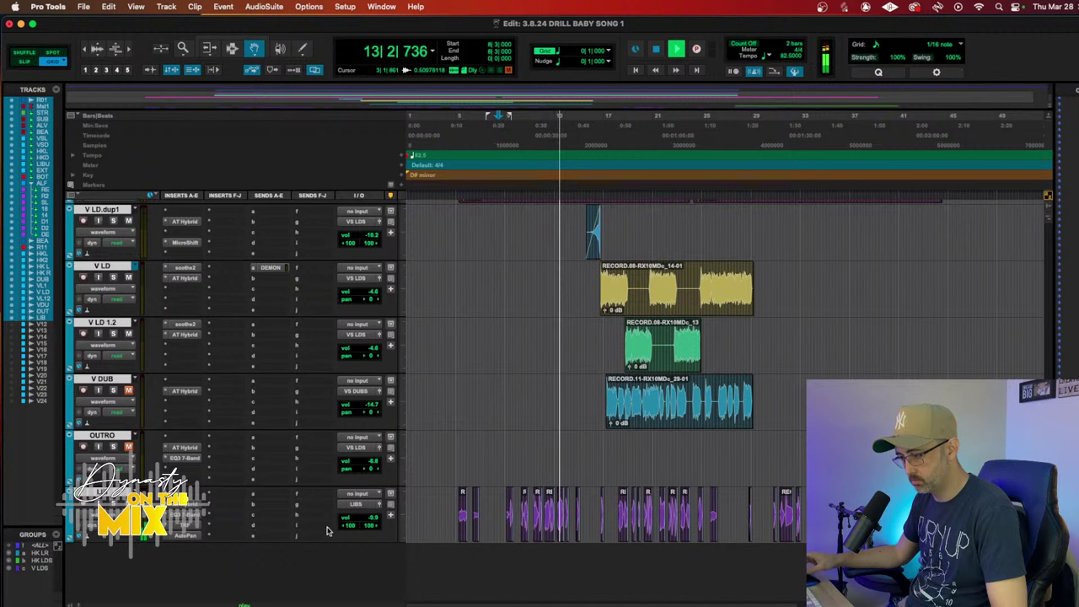
{"action": "left_click_drag", "start_coordinate": [357, 523], "coordinate": [357, 527]}
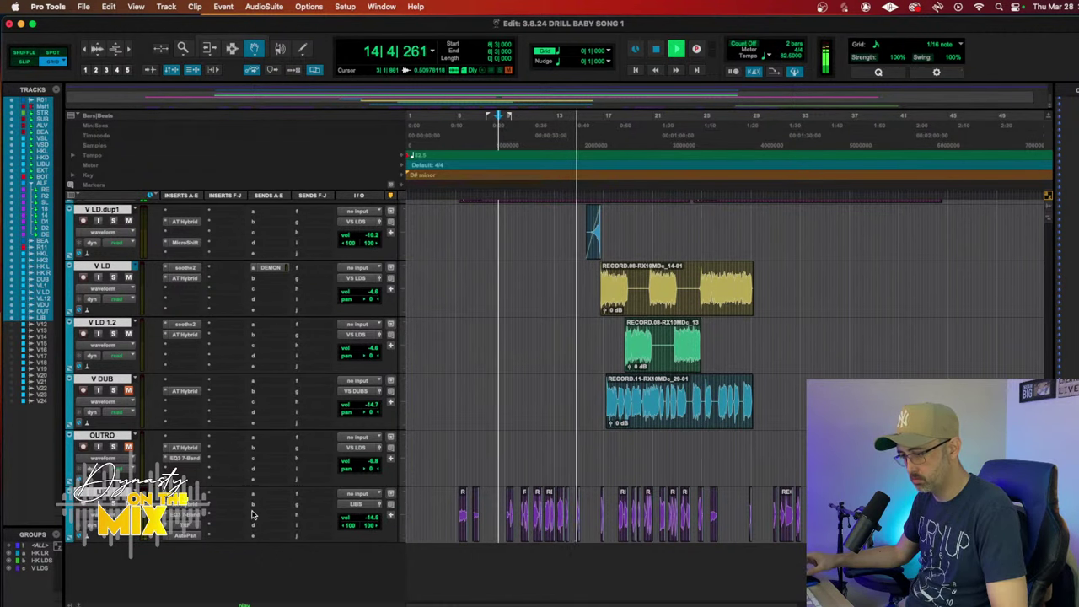
{"action": "scroll", "coordinate": [268, 479], "scroll_direction": "up", "scroll_amount": 5}
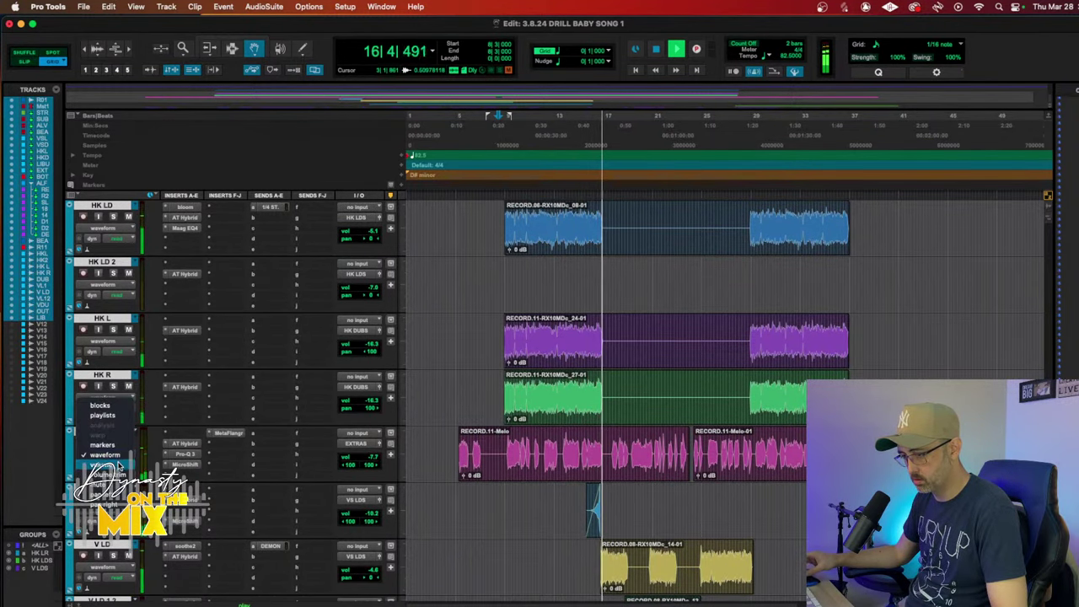
{"action": "key", "text": "ctrl+minus"}
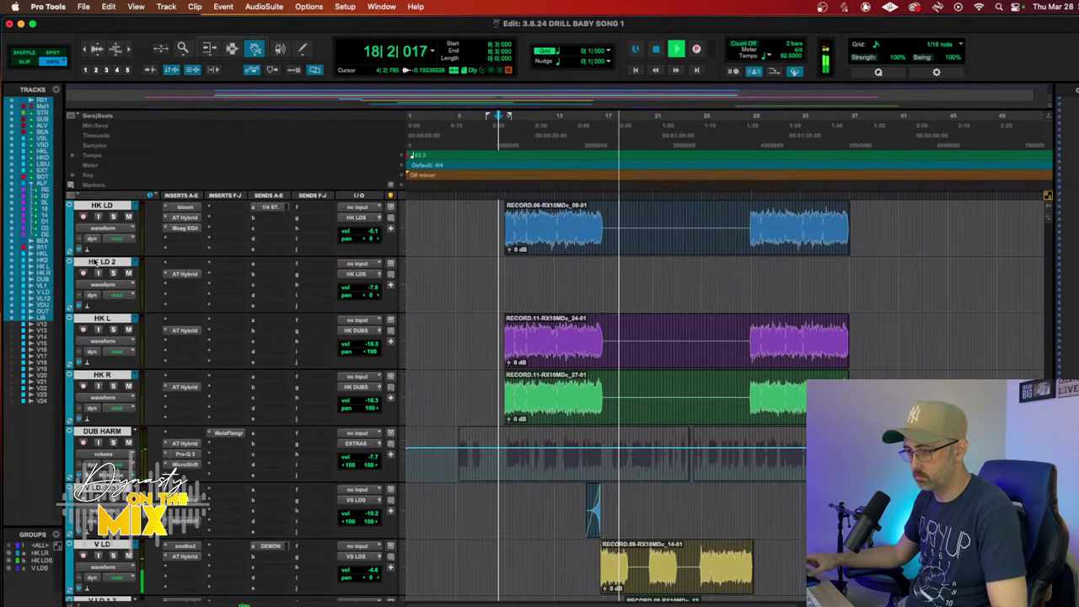
Step: Try to copy the Maag EQ4 insert from HK LD to the V LD track
{"action": "left_click_drag", "start_coordinate": [192, 228], "coordinate": [180, 563]}
{"action": "scroll", "coordinate": [186, 396], "scroll_direction": "down", "scroll_amount": 3}
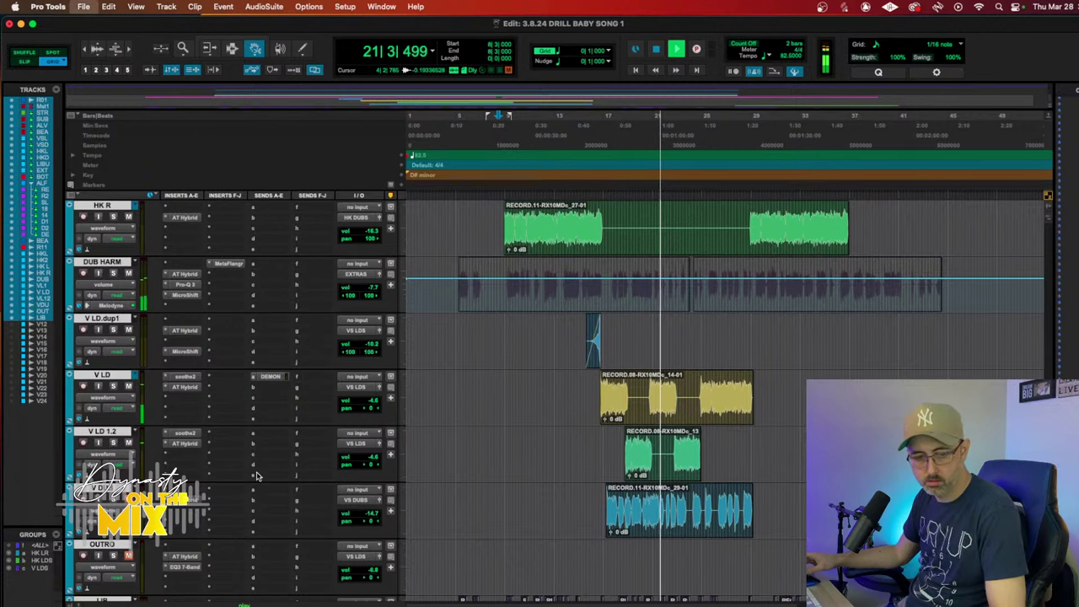
{"action": "scroll", "coordinate": [443, 456], "scroll_direction": "up", "scroll_amount": 10}
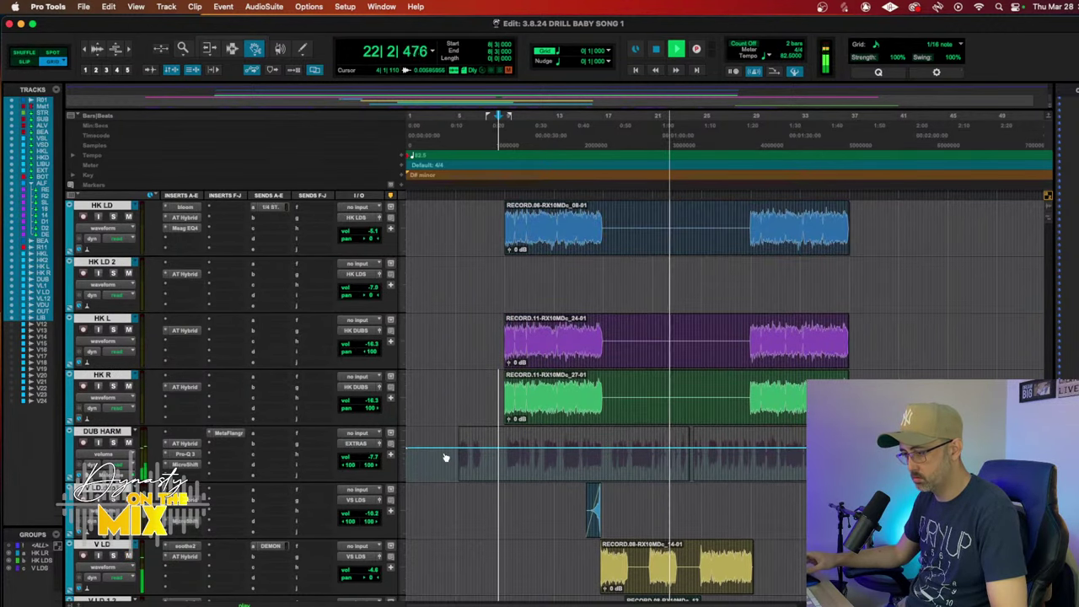
Step: Copy the bloom insert from HK LD to the first insert slot of VS LD BUS
{"action": "scroll", "coordinate": [444, 458], "scroll_direction": "down", "scroll_amount": 4}
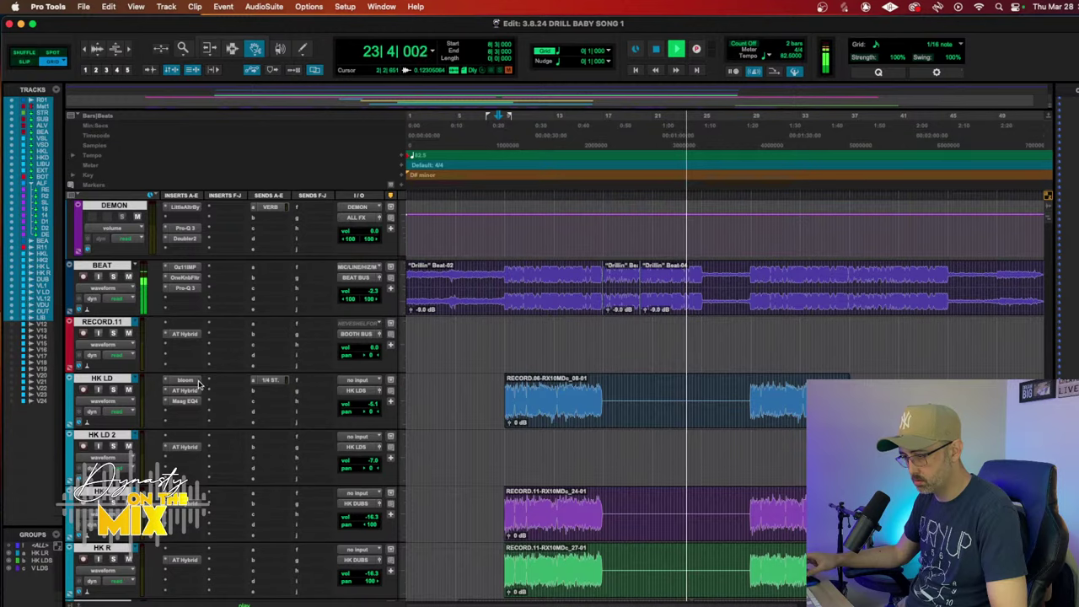
{"action": "scroll", "coordinate": [209, 196], "scroll_direction": "down", "scroll_amount": 15}
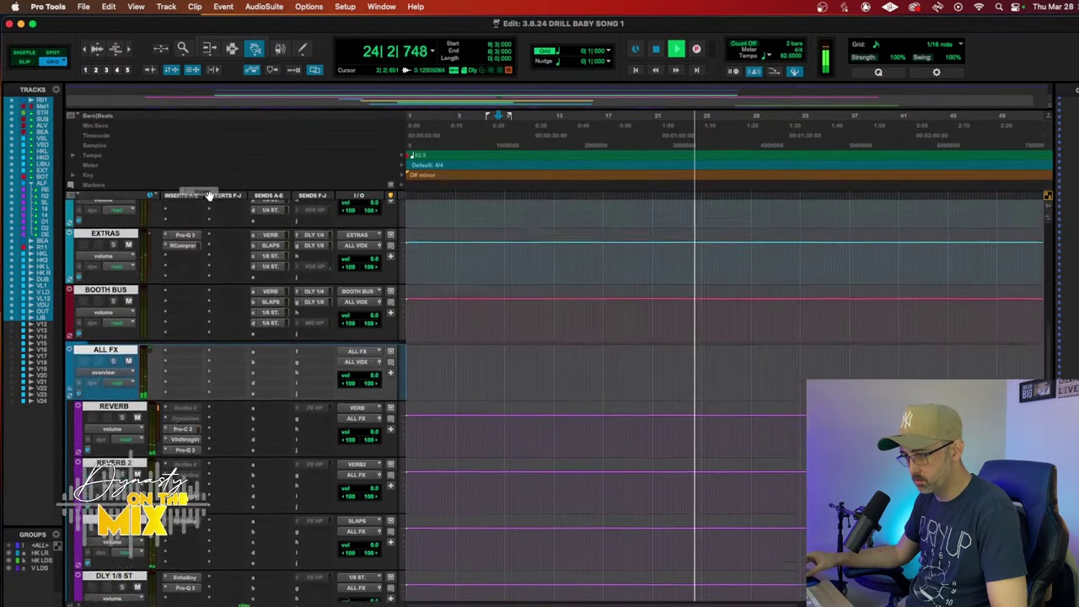
{"action": "scroll", "coordinate": [194, 279], "scroll_direction": "up", "scroll_amount": 5}
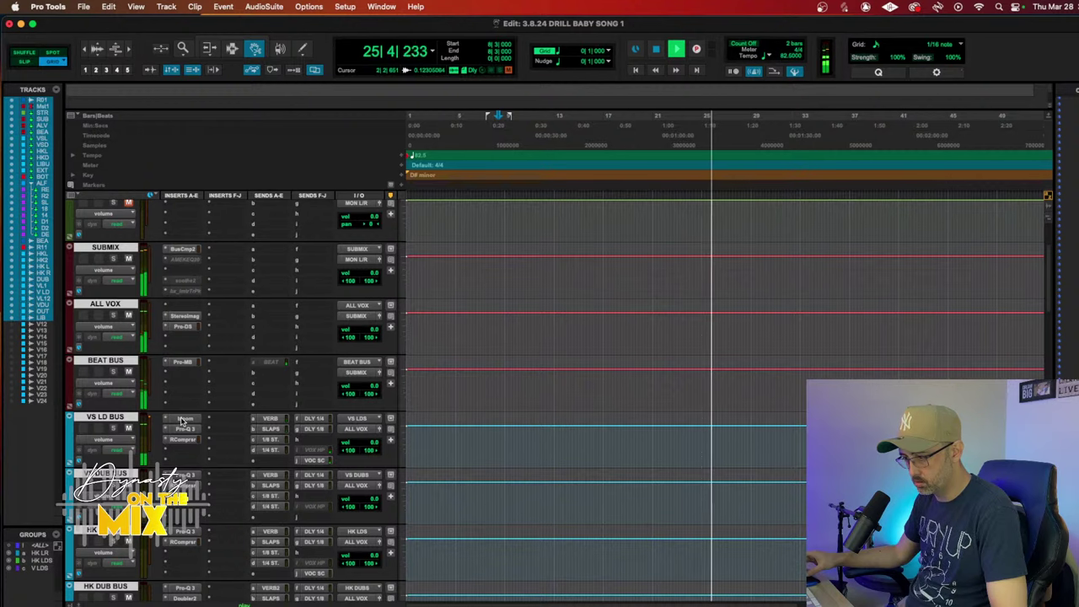
{"action": "left_click", "coordinate": [181, 421]}
Step: Set the RCompressor on VS LD BUS to a threshold of -14.9 and a gain of 1.1
{"action": "left_click", "coordinate": [183, 440]}
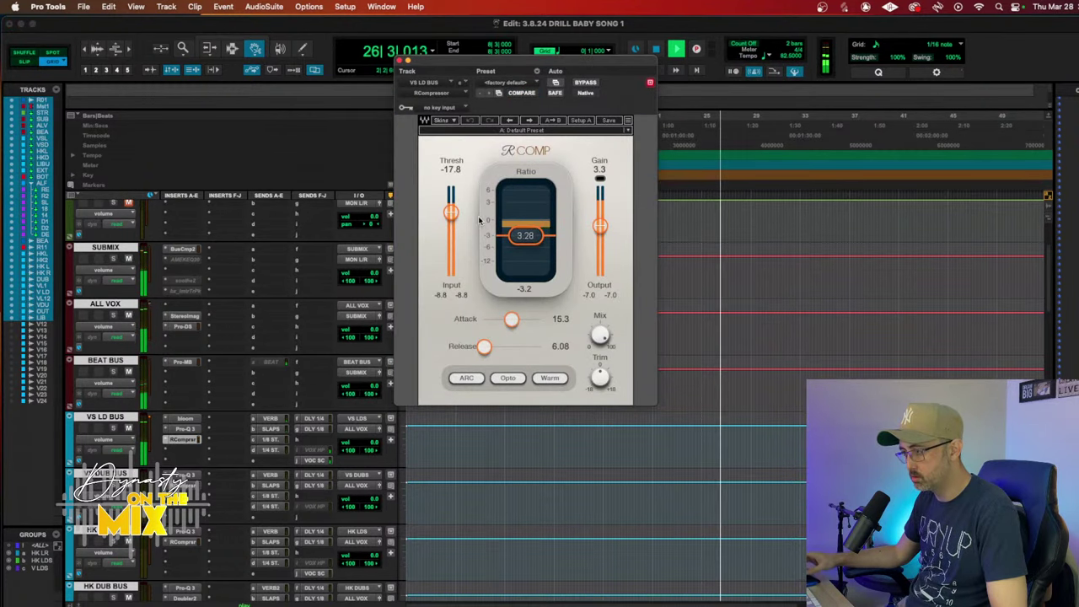
{"action": "left_click_drag", "start_coordinate": [599, 226], "coordinate": [600, 230]}
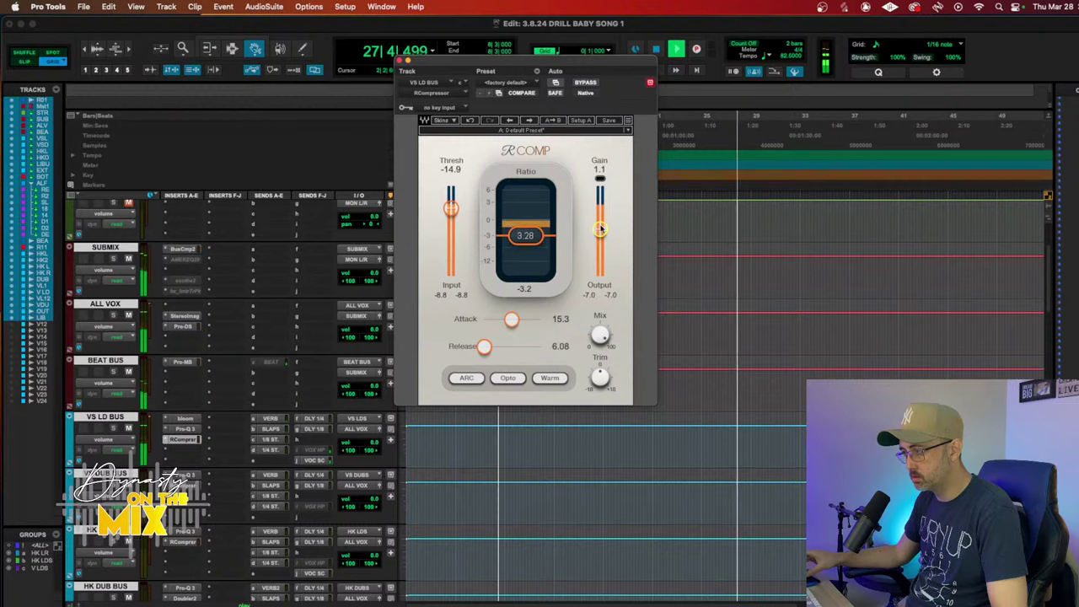
Step: Turn the broad mid boost in VS LD BUS's Pro-Q 3 into a cut of -2.06 dB at 1812.1 Hz with Q 8.810
{"action": "left_click", "coordinate": [187, 428]}
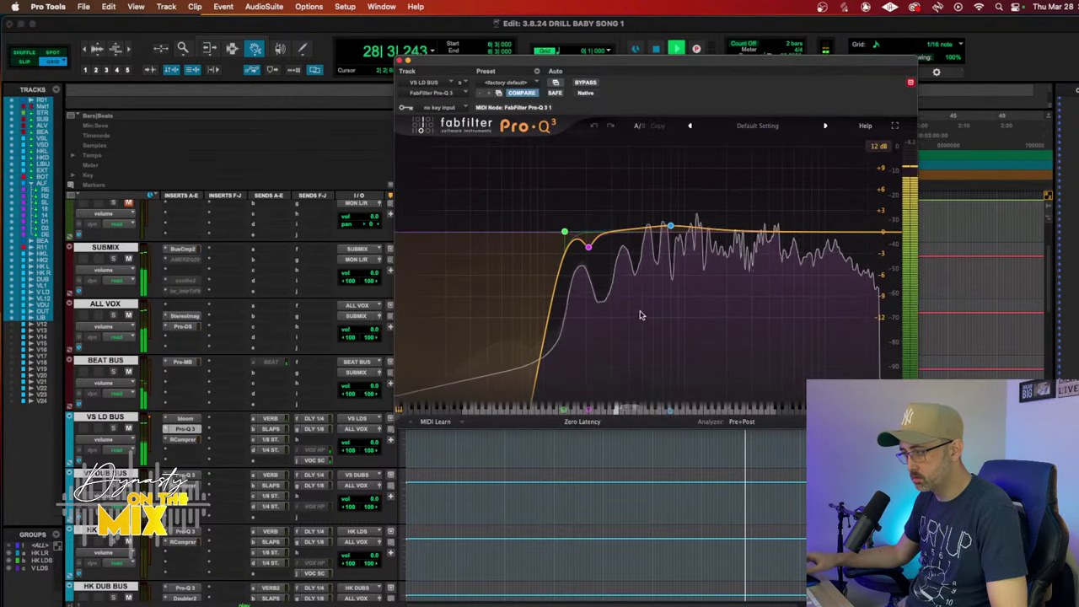
{"action": "left_click_drag", "start_coordinate": [672, 228], "coordinate": [721, 246]}
{"action": "scroll", "coordinate": [730, 238], "scroll_direction": "up", "scroll_amount": 6}
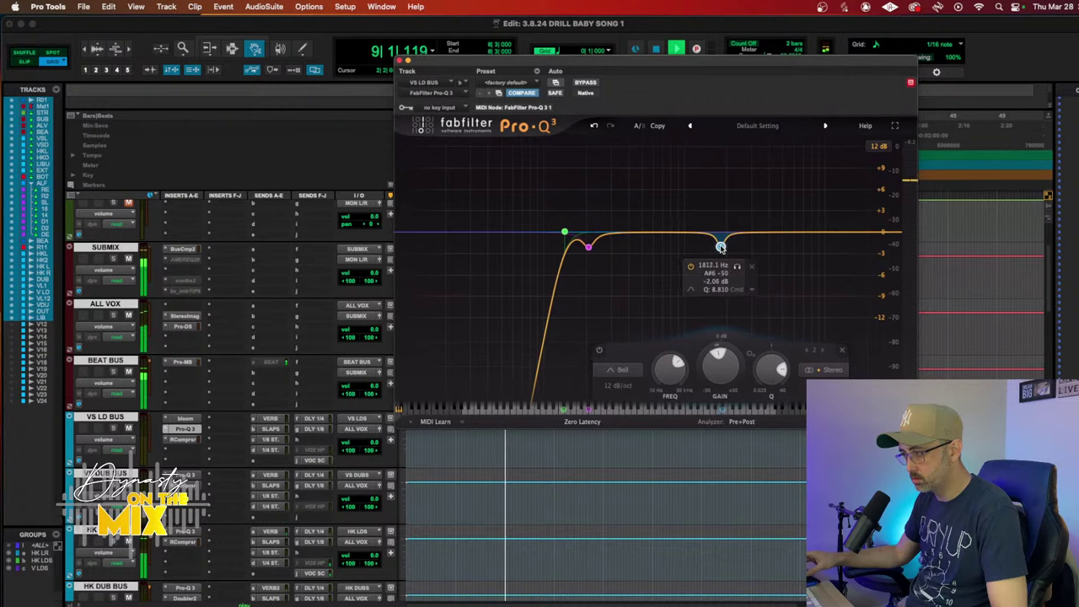
{"action": "left_click", "coordinate": [404, 60]}
Step: Enable the SSL Fusion Stereo Image on ALL VOX and set its shuffle to 181.5 Hz and width to 1.1 dB
{"action": "scroll", "coordinate": [216, 317], "scroll_direction": "up", "scroll_amount": 2}
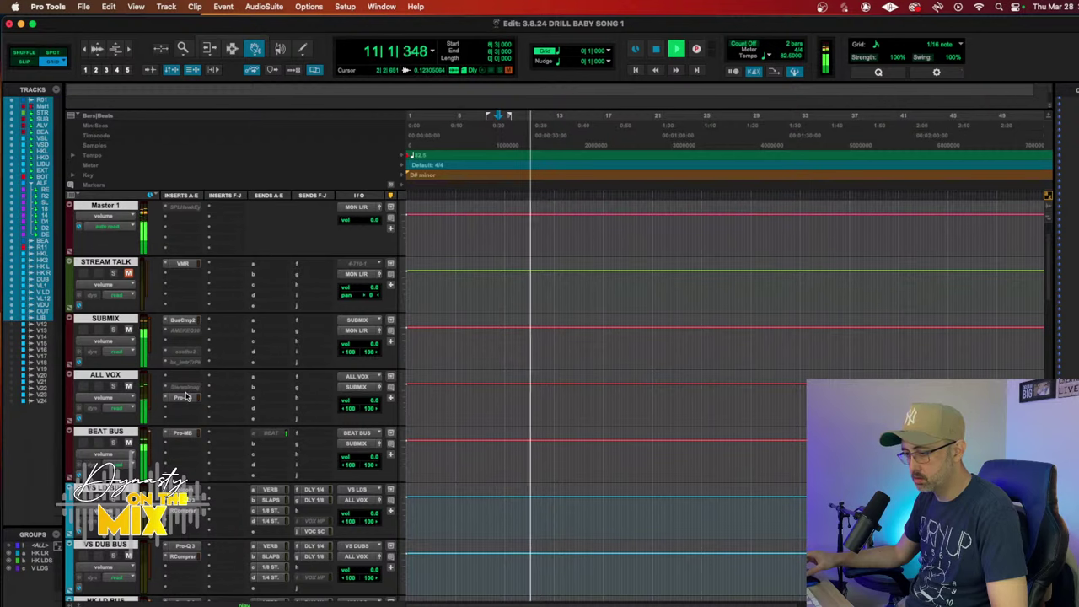
{"action": "left_click", "coordinate": [184, 387]}
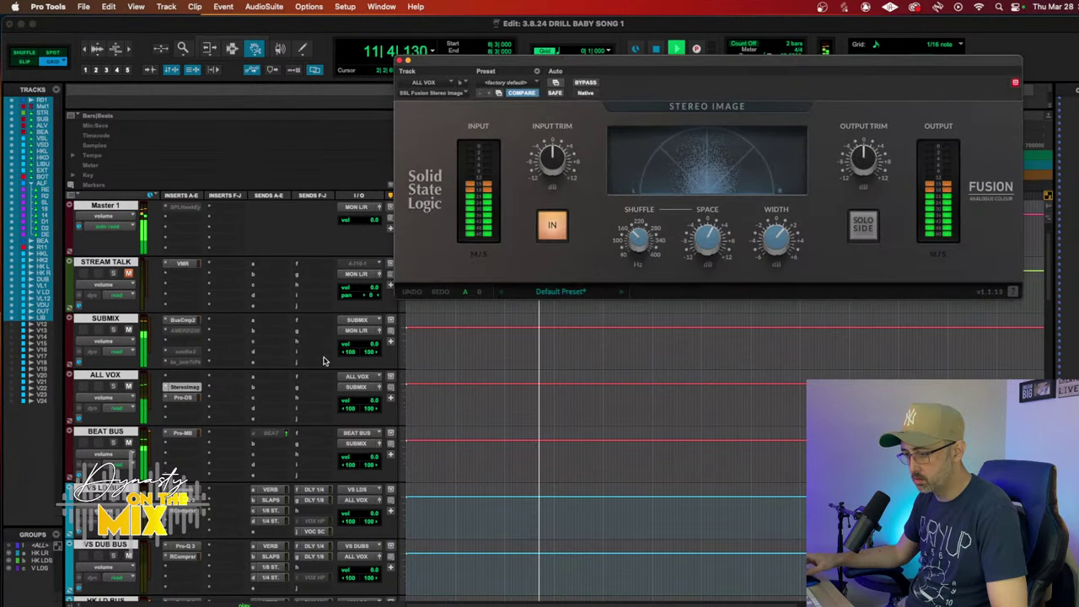
{"action": "left_click_drag", "start_coordinate": [636, 246], "coordinate": [634, 241]}
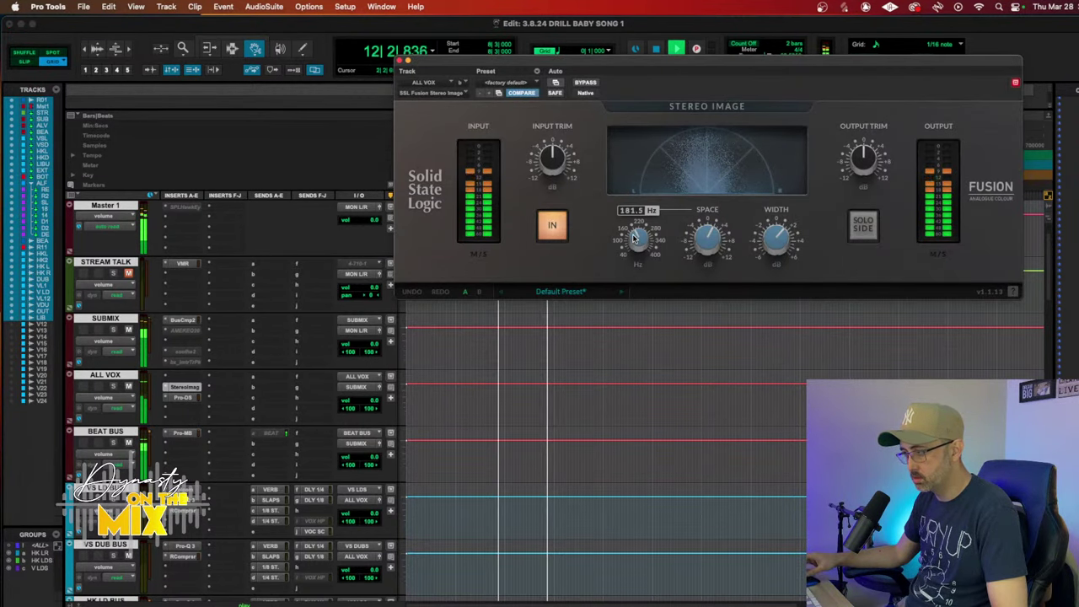
{"action": "mouse_move", "coordinate": [706, 237]}
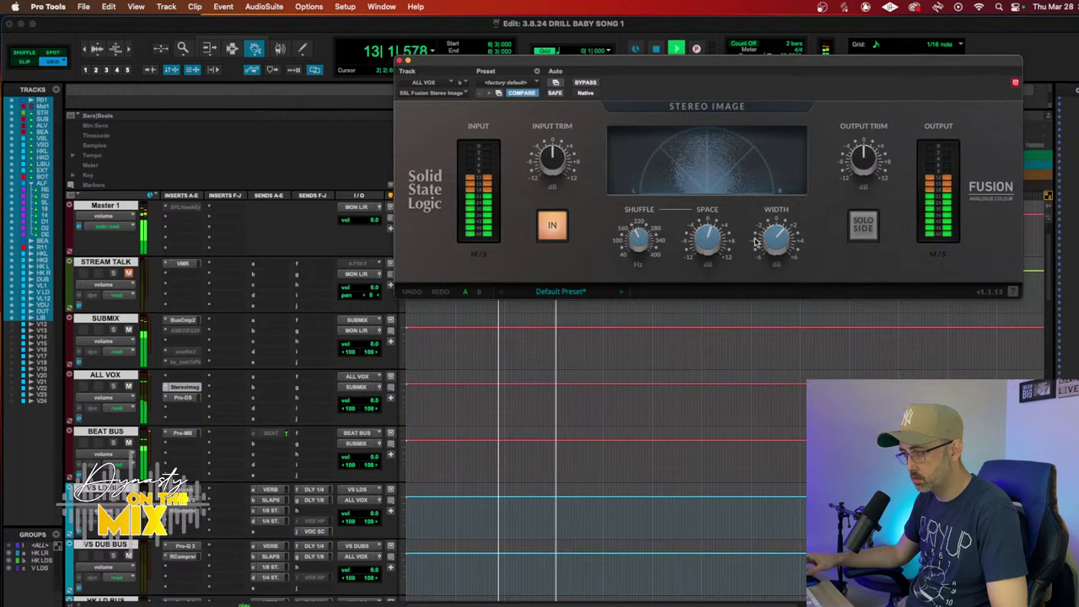
{"action": "mouse_move", "coordinate": [764, 240]}
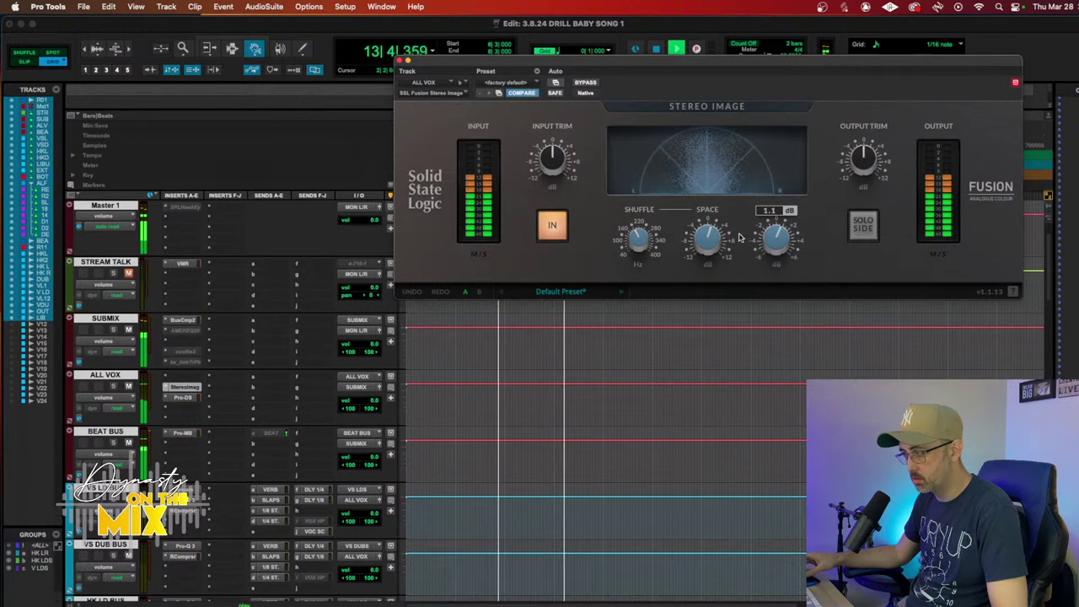
Step: Raise the Pro-DS threshold slightly on ALL VOX and set its detection range to 3.548–6.568 kHz
{"action": "left_click", "coordinate": [184, 397]}
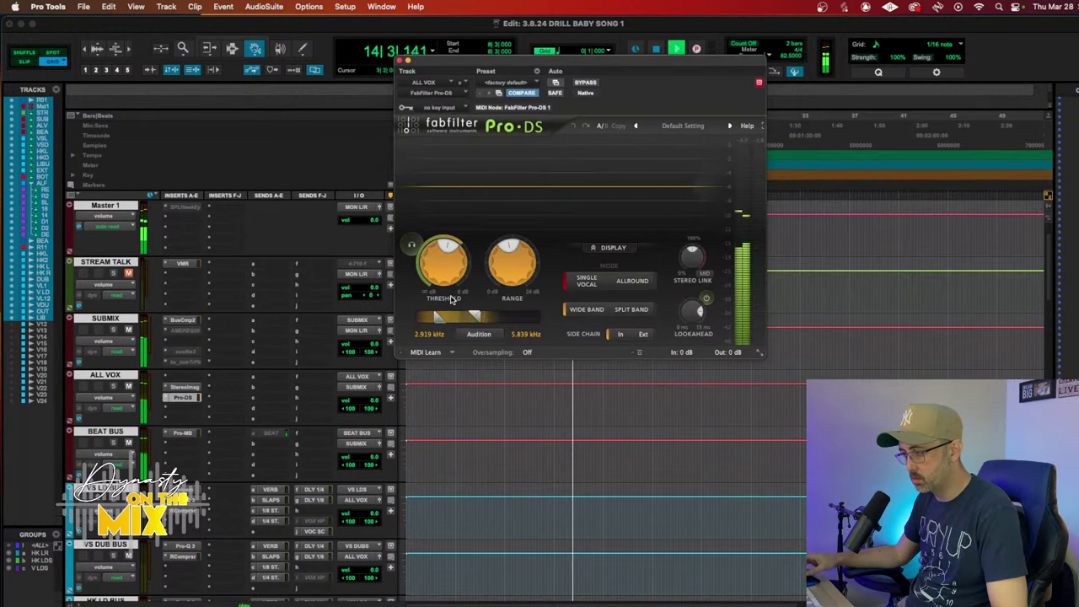
{"action": "mouse_move", "coordinate": [448, 255]}
{"action": "left_click_drag", "start_coordinate": [458, 320], "coordinate": [466, 322]}
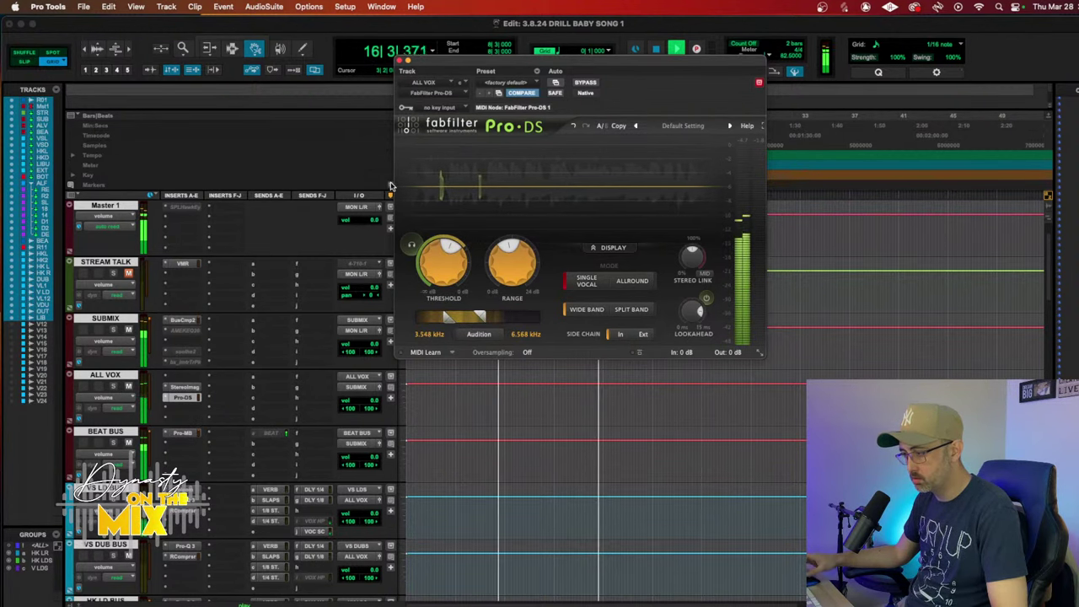
{"action": "key", "text": "super+w"}
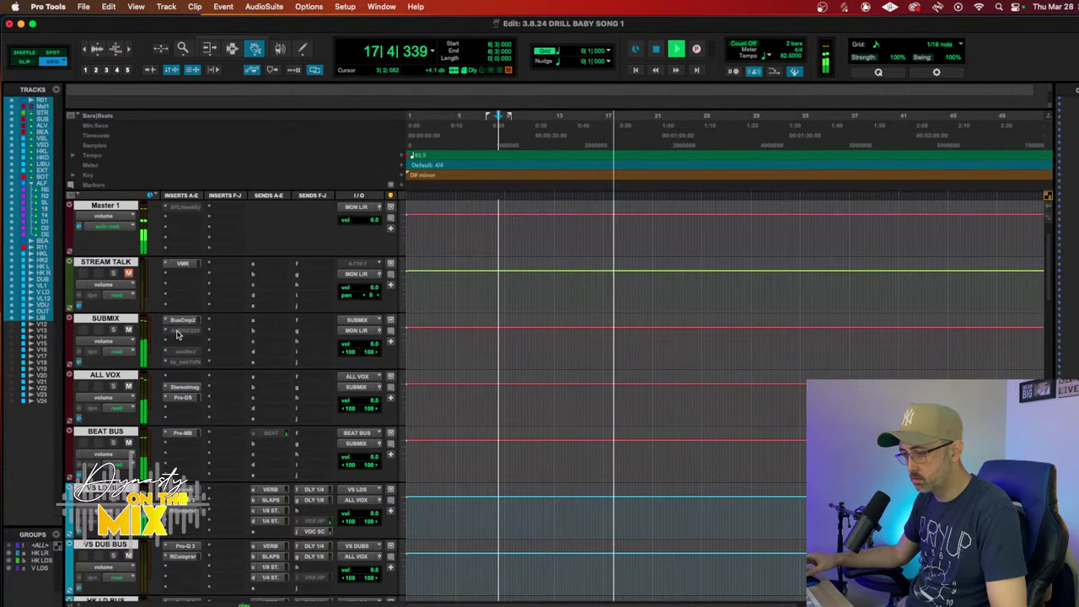
Step: Save the session, enable the AMEK EQ 200 on SUBMIX and adjust its mid-band frequency and the high-mid band's gain and Q
{"action": "key", "text": "super+s"}
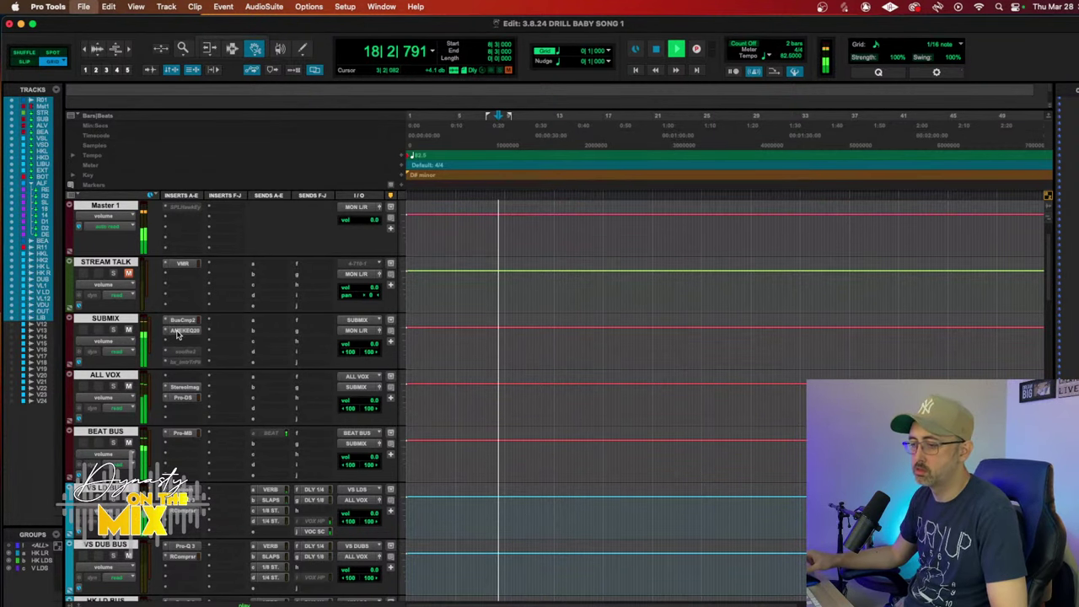
{"action": "left_click", "coordinate": [182, 330]}
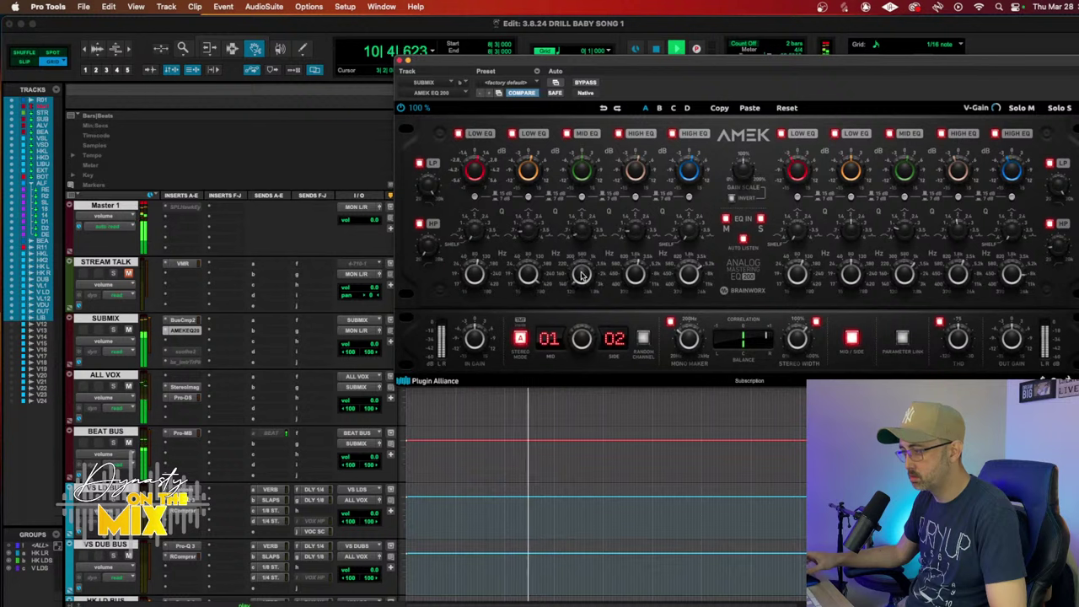
{"action": "left_click_drag", "start_coordinate": [581, 276], "coordinate": [588, 253]}
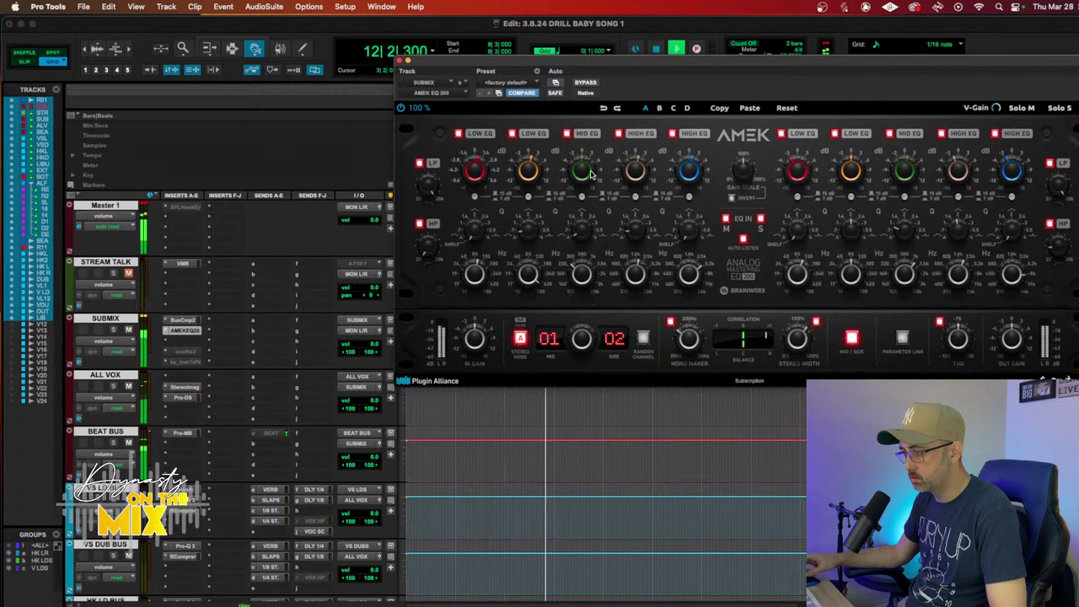
{"action": "mouse_move", "coordinate": [590, 172]}
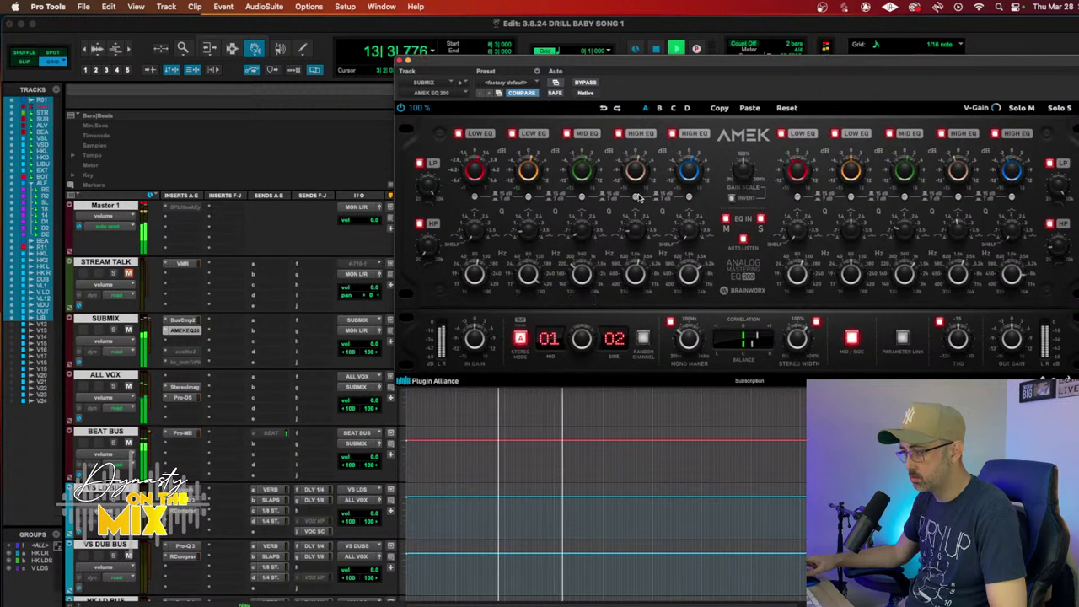
{"action": "mouse_move", "coordinate": [637, 171]}
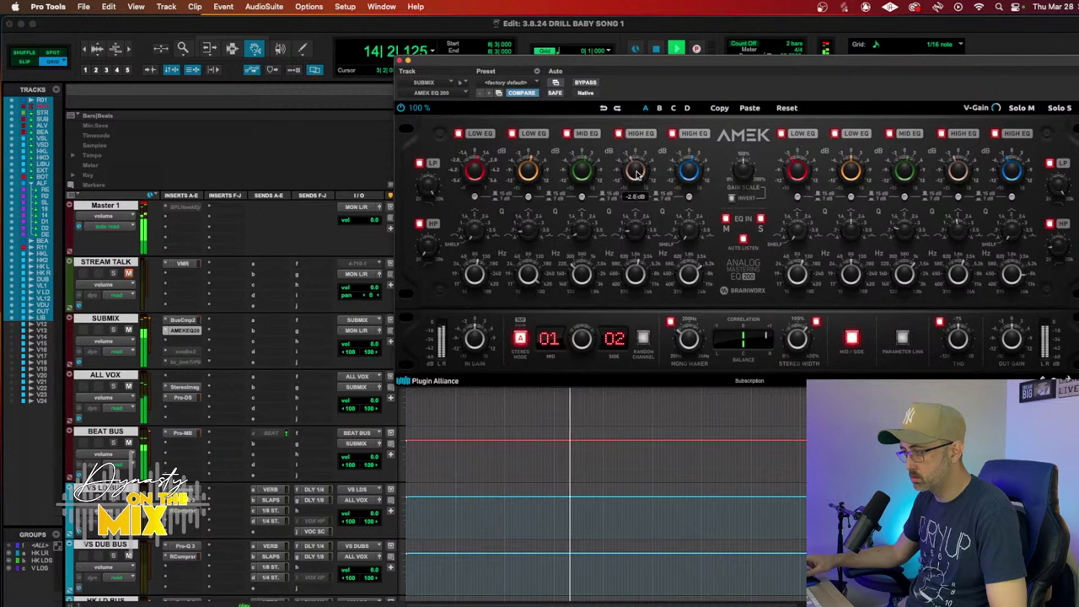
{"action": "scroll", "coordinate": [637, 172], "scroll_direction": "up", "scroll_amount": 3}
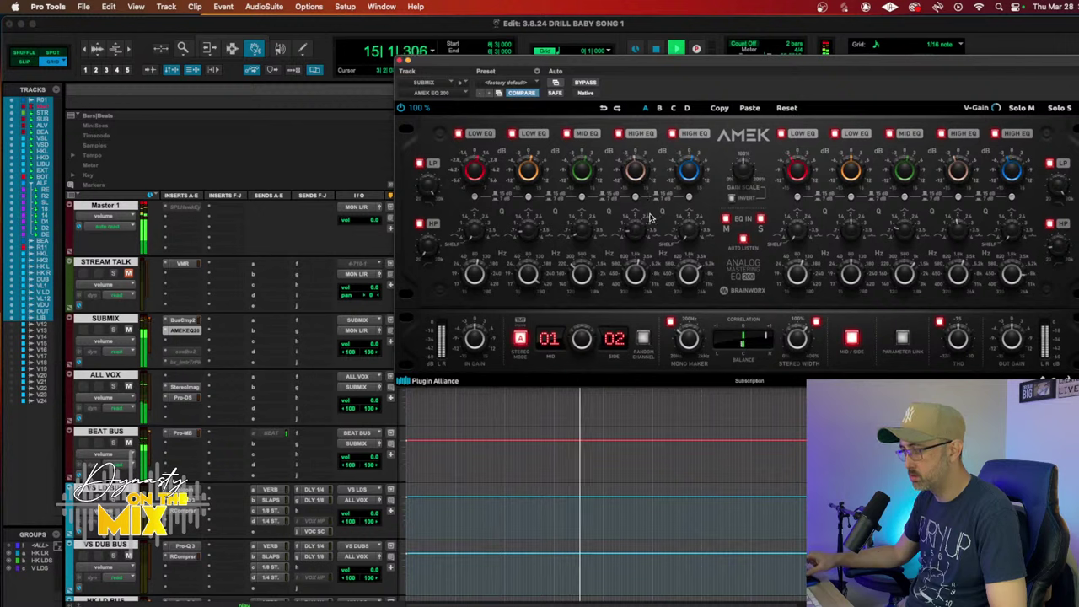
{"action": "mouse_move", "coordinate": [630, 235]}
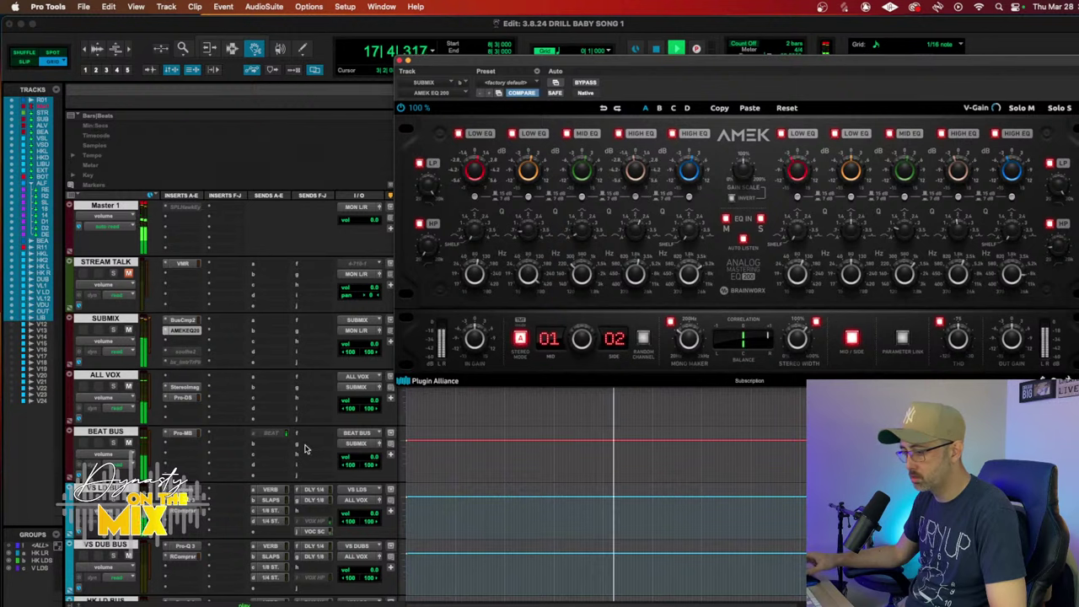
Step: Set HK LD BUS's RCompressor to threshold -14.0, attack 168 and release 56.5, and VS LD BUS's RCompressor release to 96.3
{"action": "scroll", "coordinate": [222, 447], "scroll_direction": "down", "scroll_amount": 3}
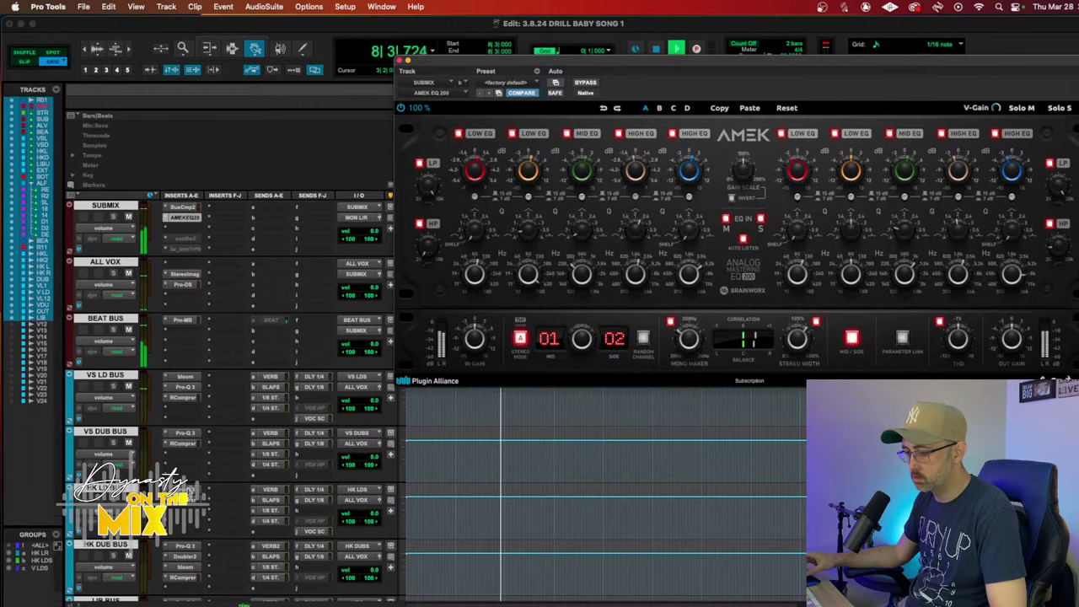
{"action": "left_click", "coordinate": [183, 510]}
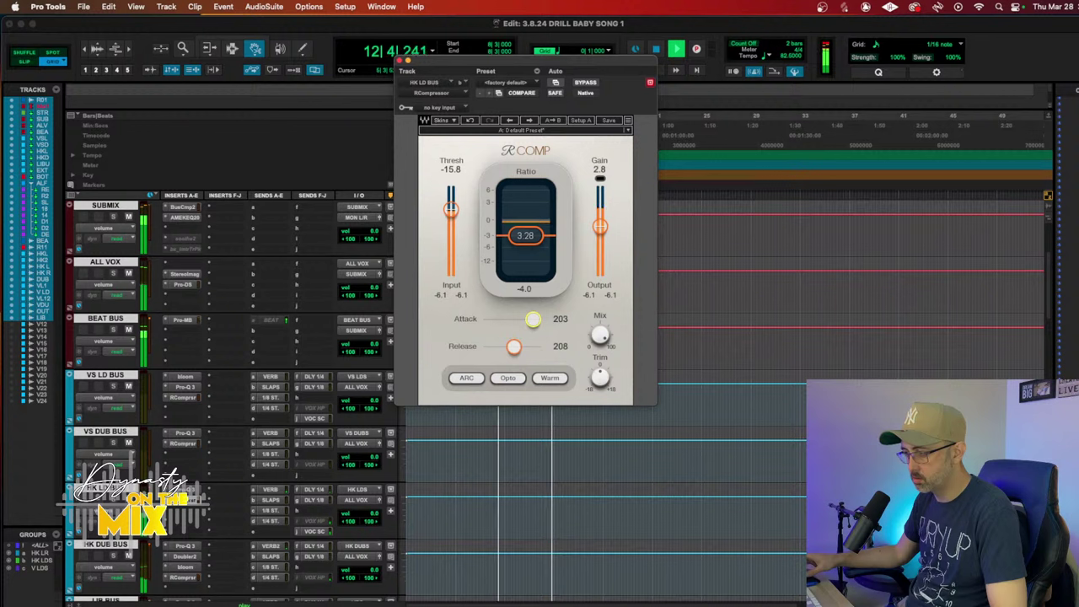
{"action": "left_click_drag", "start_coordinate": [451, 211], "coordinate": [451, 209]}
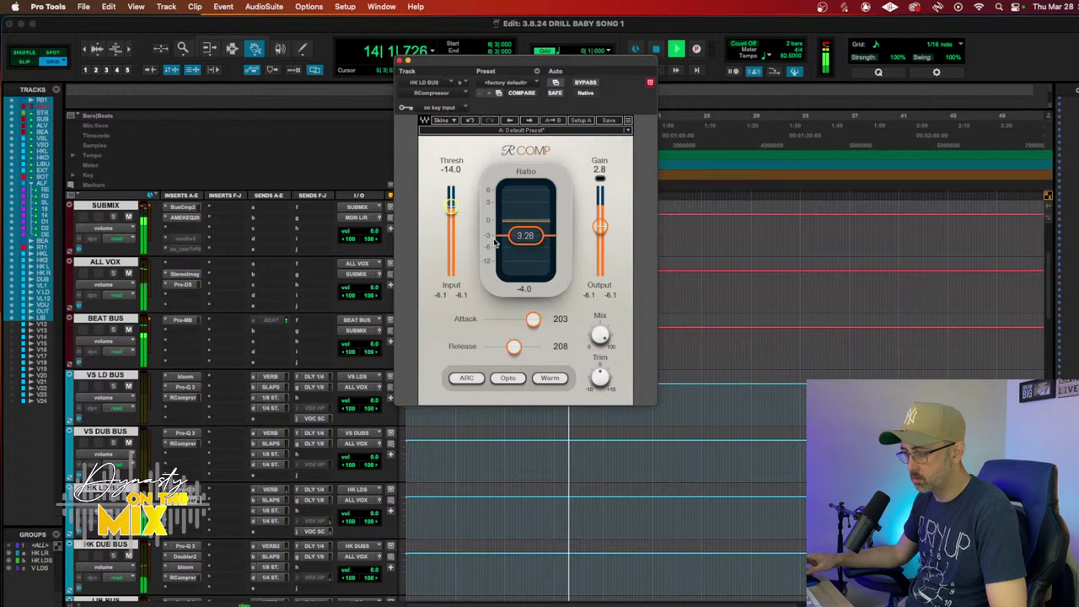
{"action": "left_click_drag", "start_coordinate": [533, 319], "coordinate": [503, 346]}
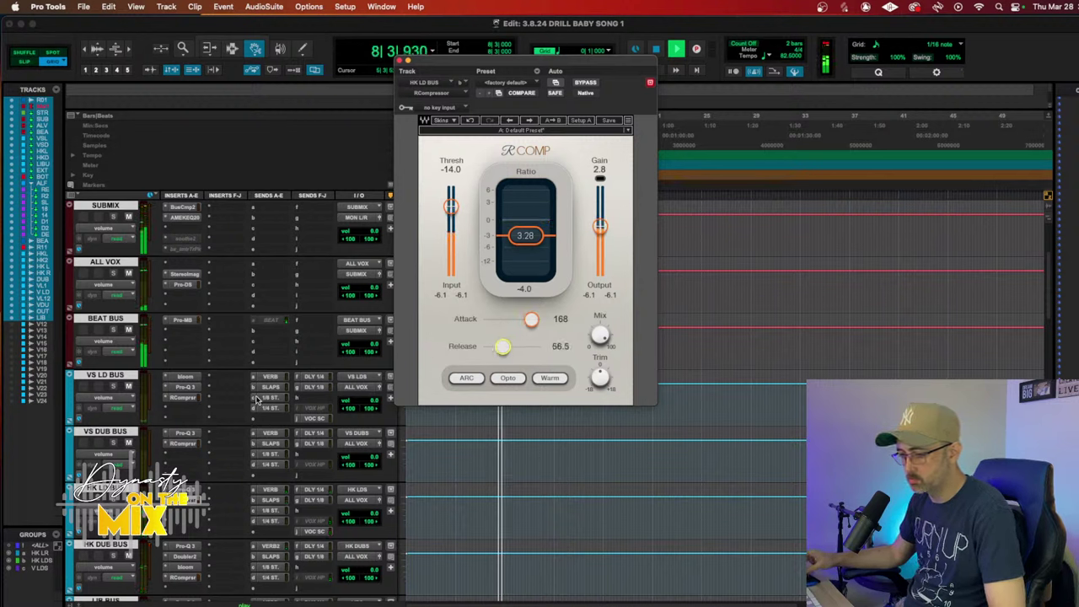
{"action": "left_click", "coordinate": [184, 397]}
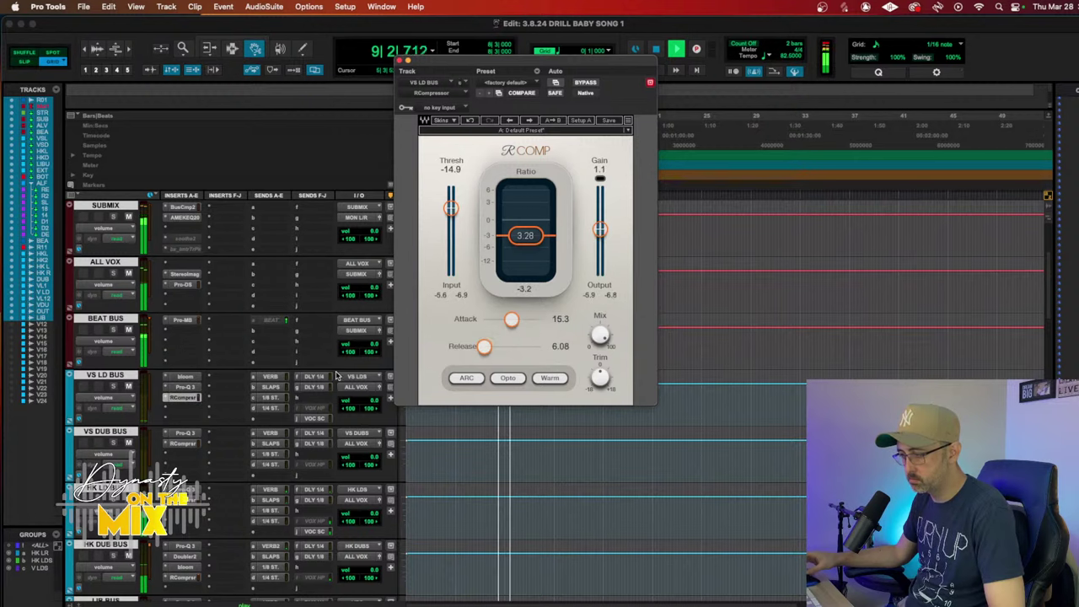
{"action": "left_click_drag", "start_coordinate": [483, 346], "coordinate": [507, 345]}
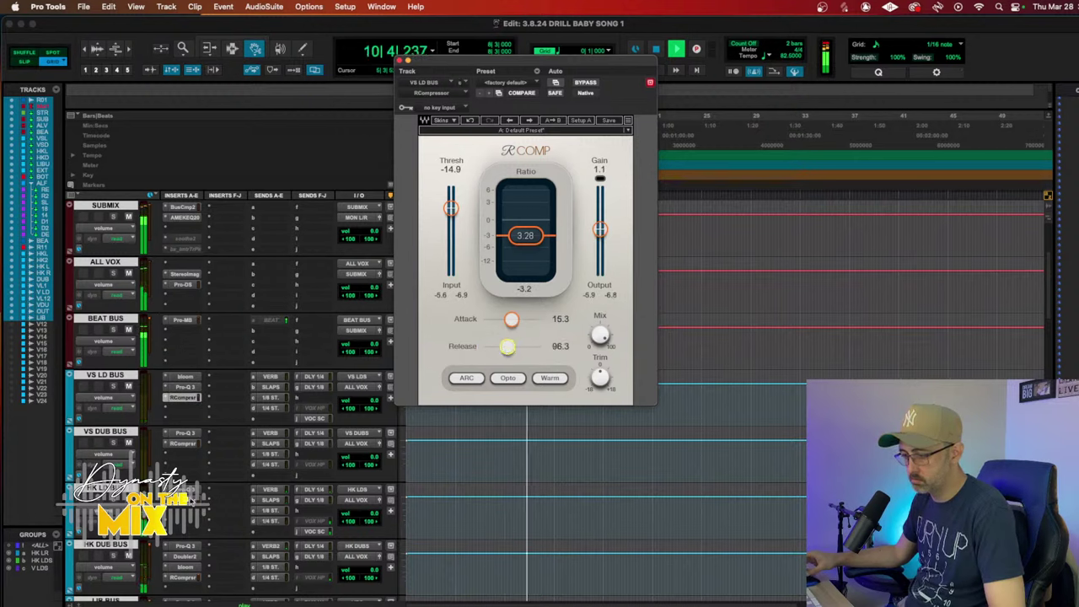
Step: Set the RCompressor gain on HK LD BUS to 2.2 and the HK LD track volume to -5.8
{"action": "left_click", "coordinate": [193, 503]}
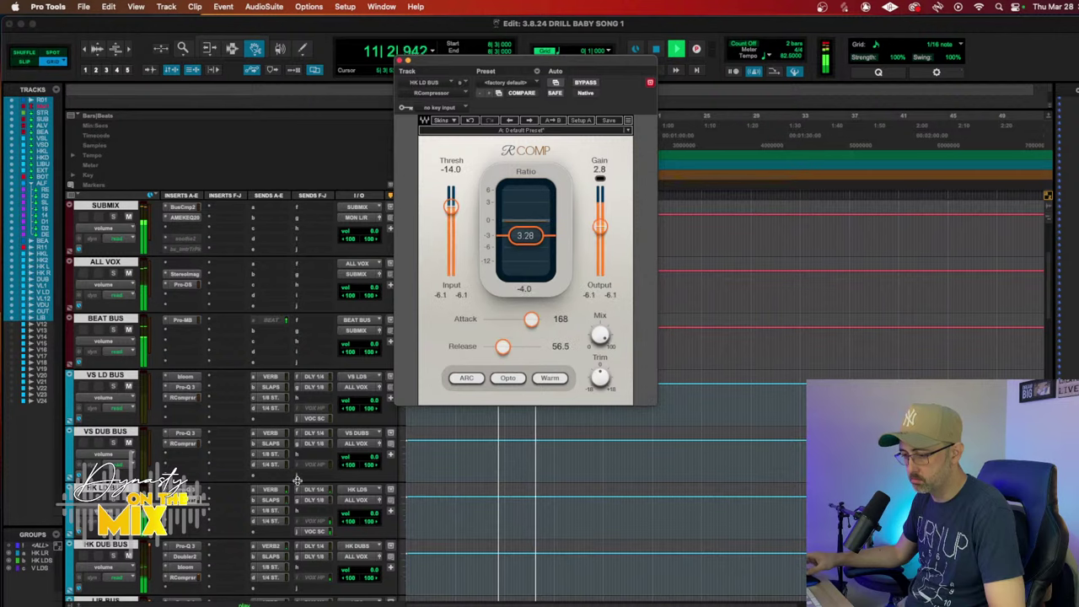
{"action": "left_click_drag", "start_coordinate": [600, 226], "coordinate": [600, 228]}
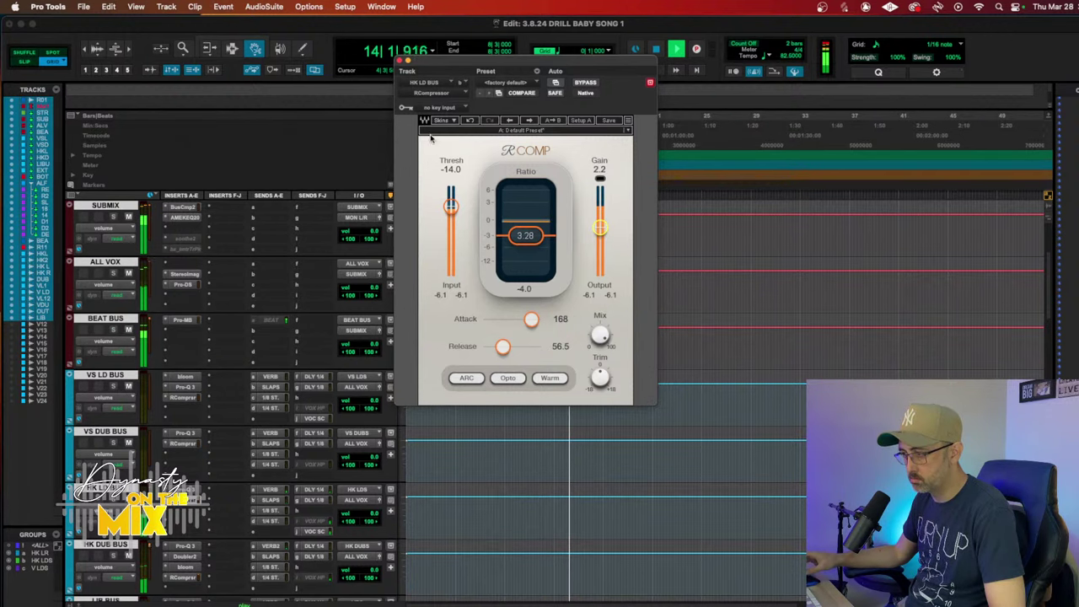
{"action": "left_click", "coordinate": [401, 61]}
{"action": "scroll", "coordinate": [433, 277], "scroll_direction": "down", "scroll_amount": 10}
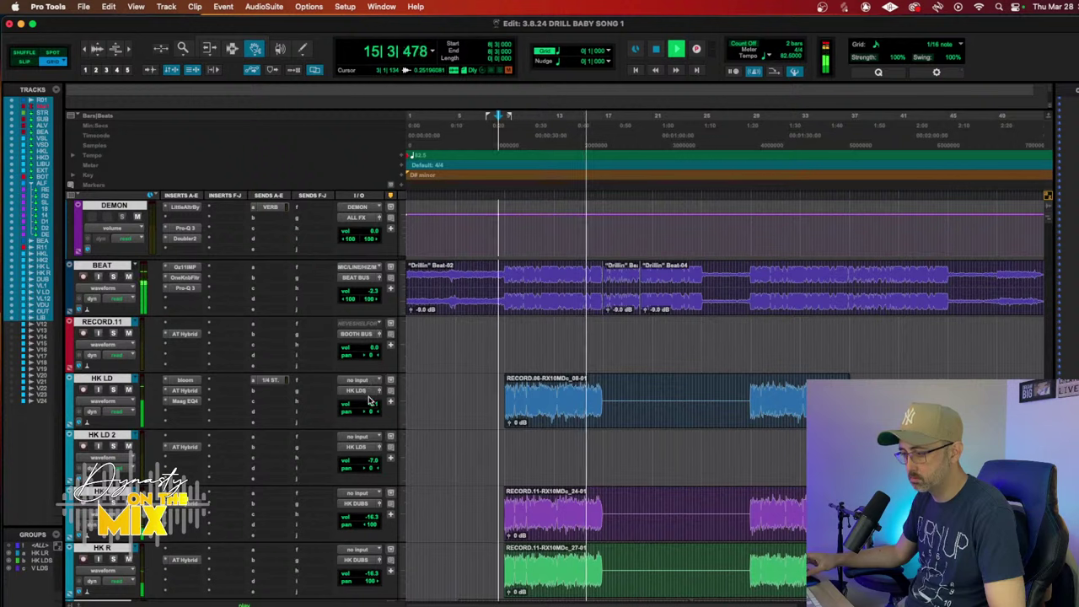
{"action": "left_click_drag", "start_coordinate": [367, 403], "coordinate": [367, 407]}
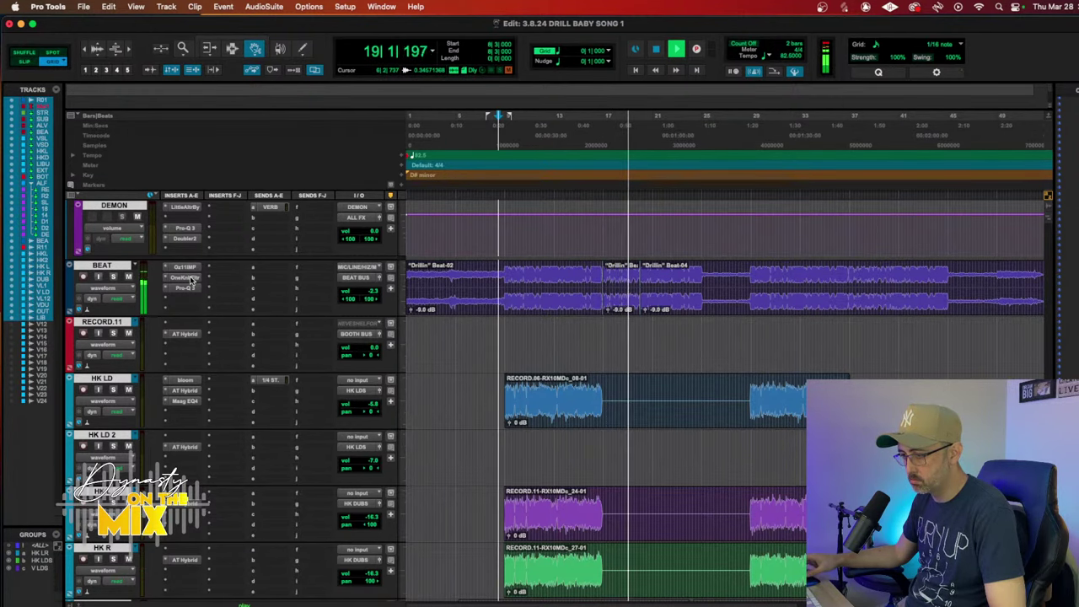
Step: Set soothe2 band 1 on the V LD track to 444 Hz with a sensitivity of 8.8 dB
{"action": "scroll", "coordinate": [477, 345], "scroll_direction": "down", "scroll_amount": 8}
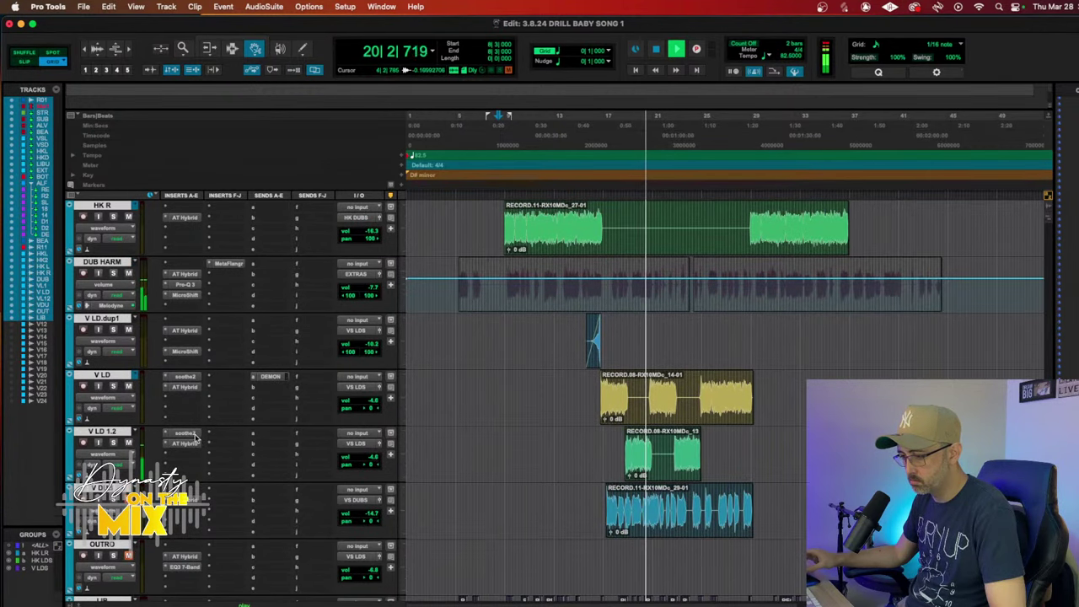
{"action": "left_click", "coordinate": [184, 376]}
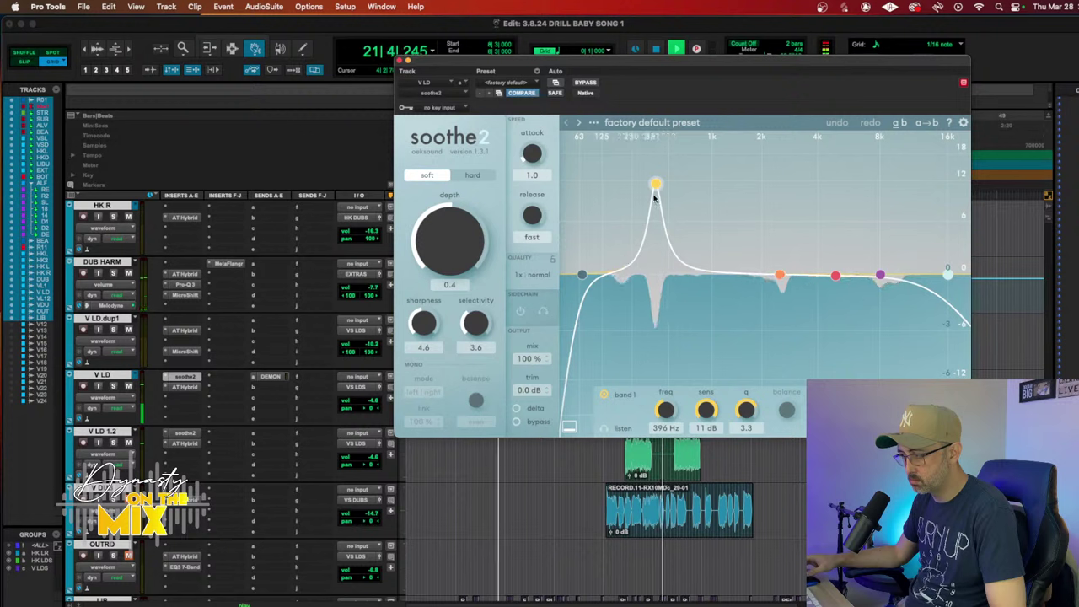
{"action": "left_click_drag", "start_coordinate": [657, 183], "coordinate": [662, 208]}
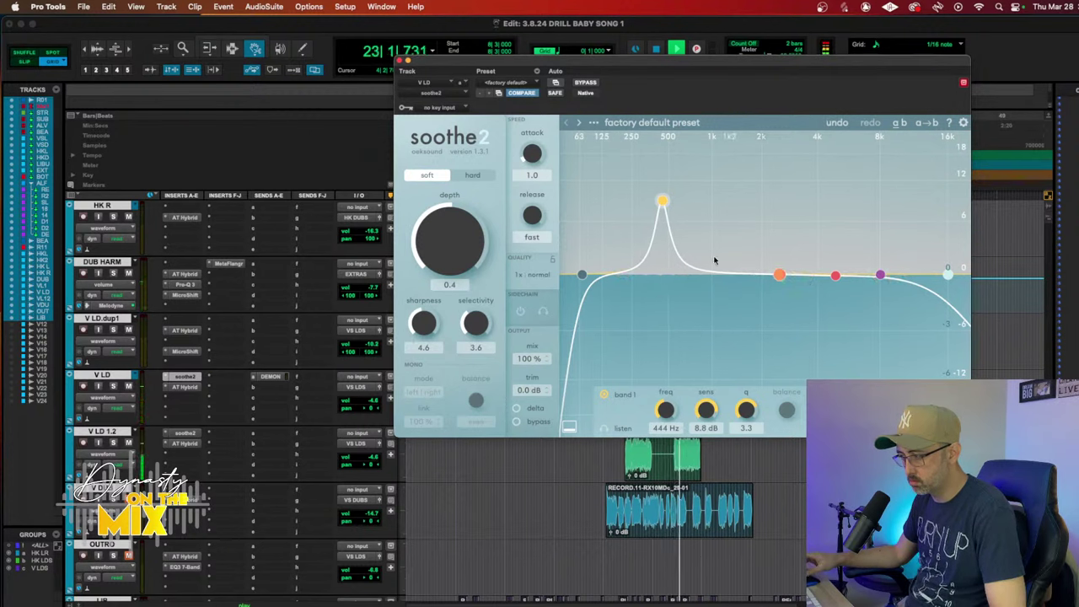
{"action": "left_click", "coordinate": [401, 61]}
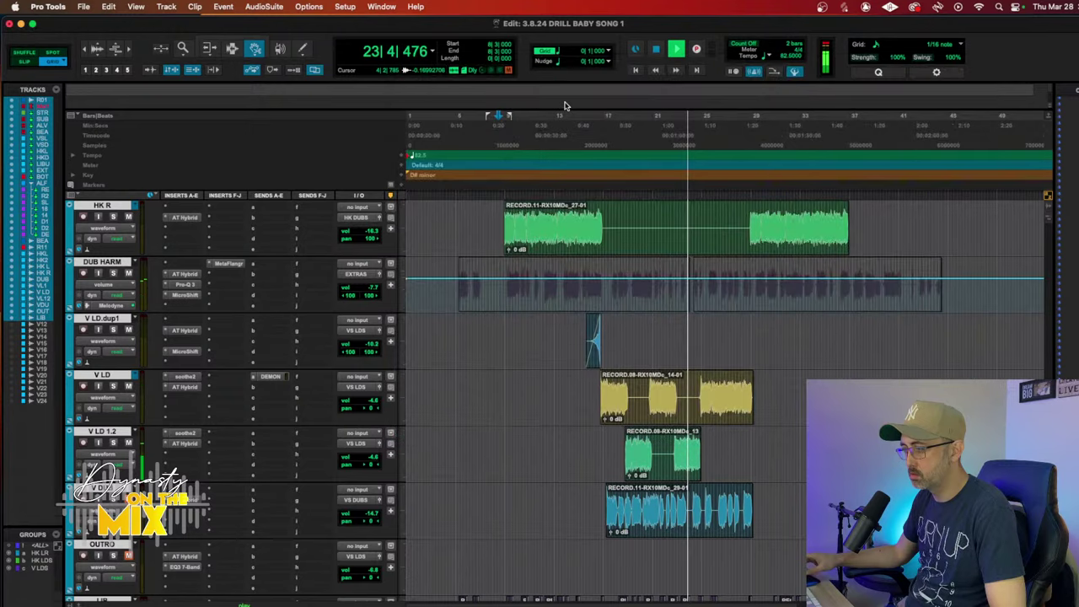
Step: Solo V LD and set its soothe2 depth to 1.2 and band 2 to 2 kHz with a sensitivity of 5.0 dB
{"action": "key", "text": "space"}
{"action": "key", "text": "space"}
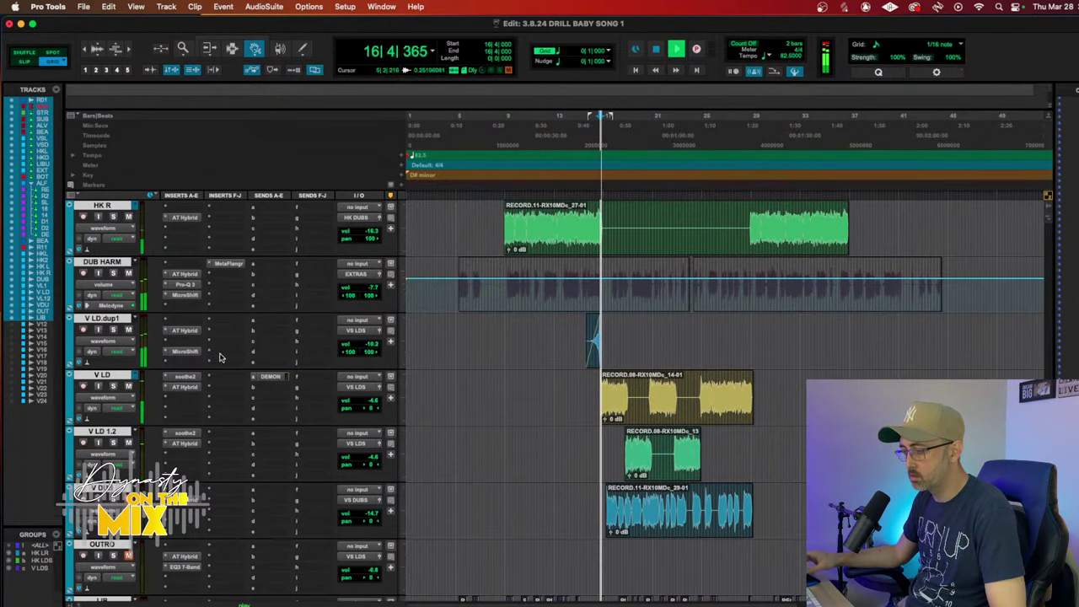
{"action": "left_click", "coordinate": [182, 376]}
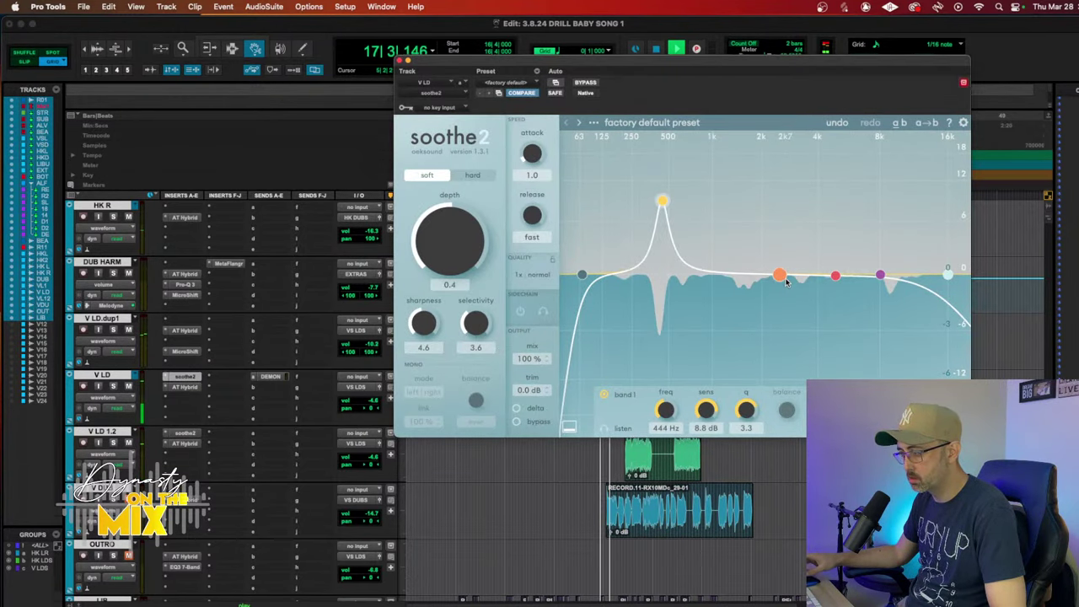
{"action": "left_click_drag", "start_coordinate": [783, 279], "coordinate": [711, 206]}
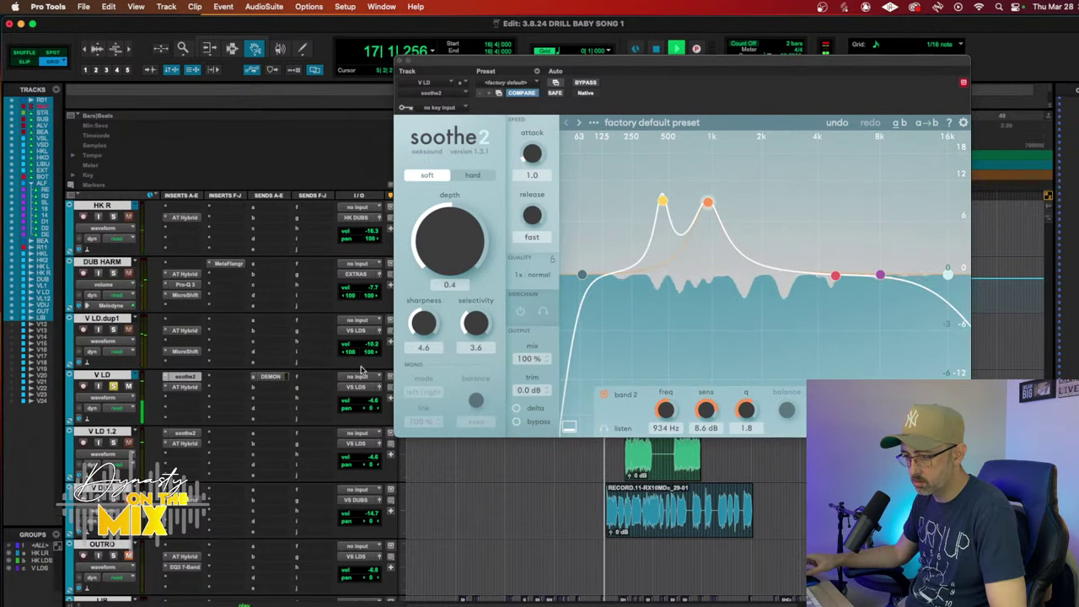
{"action": "mouse_move", "coordinate": [708, 203]}
{"action": "left_mouse_down"}
{"action": "mouse_move", "coordinate": [681, 194]}
{"action": "mouse_move", "coordinate": [782, 206]}
{"action": "mouse_move", "coordinate": [763, 190]}
{"action": "left_mouse_up"}
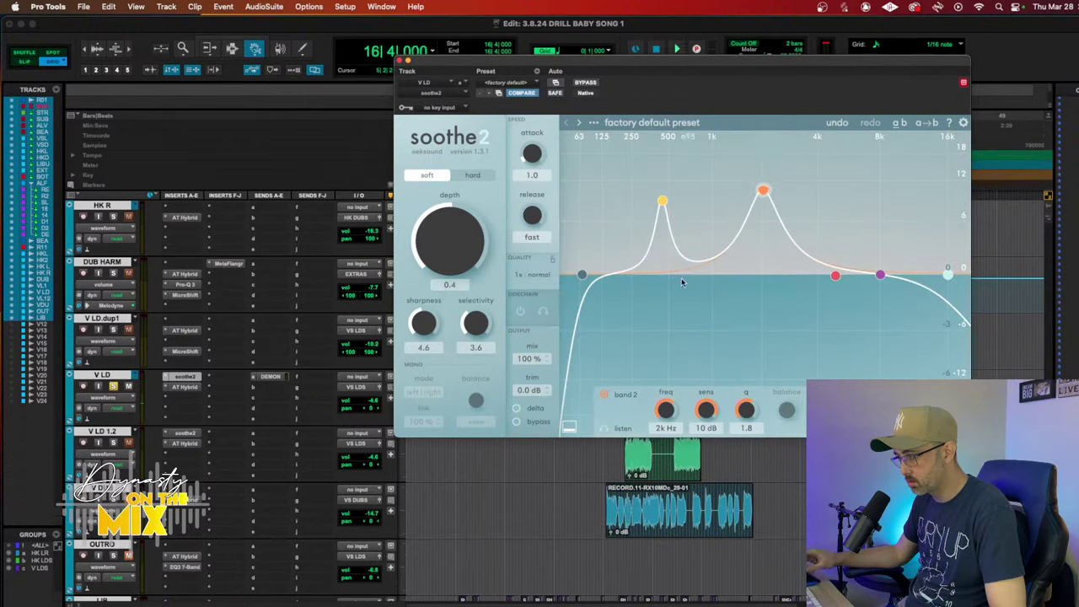
{"action": "key", "text": "space"}
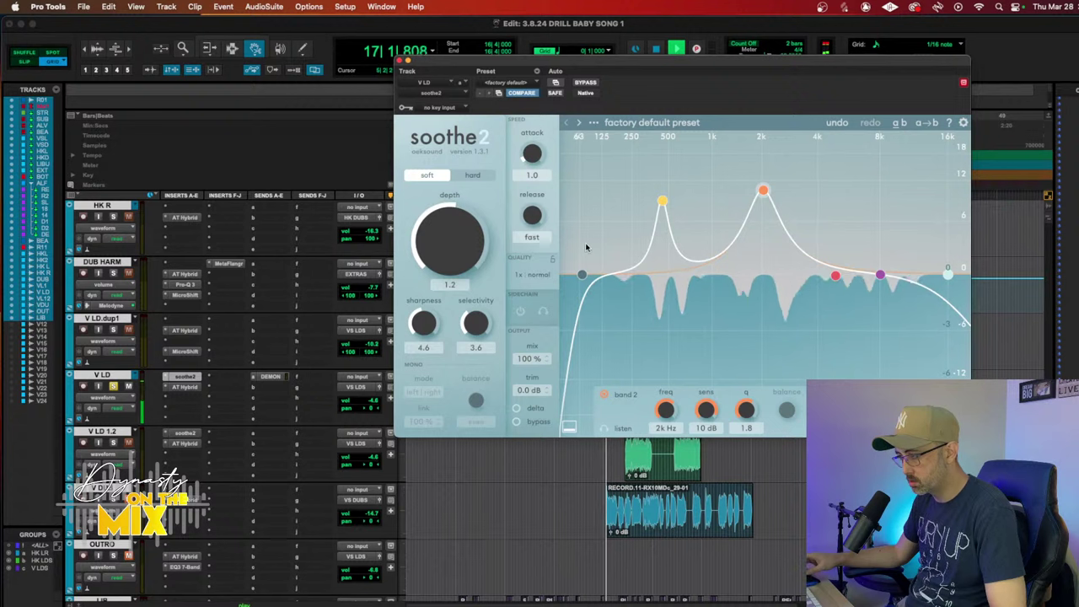
{"action": "left_click_drag", "start_coordinate": [763, 194], "coordinate": [765, 229]}
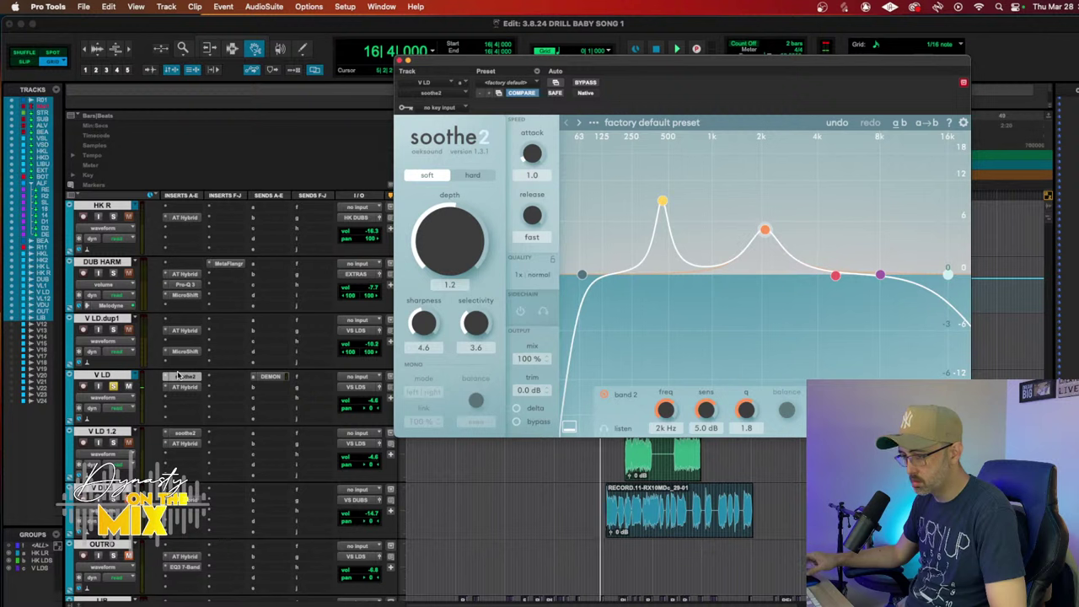
Step: Copy the Maag EQ4 insert from HK LD to the slot below AT Hybrid on V LD and audition the soloed vocal
{"action": "scroll", "coordinate": [178, 375], "scroll_direction": "up", "scroll_amount": 3}
{"action": "scroll", "coordinate": [177, 290], "scroll_direction": "up", "scroll_amount": 2}
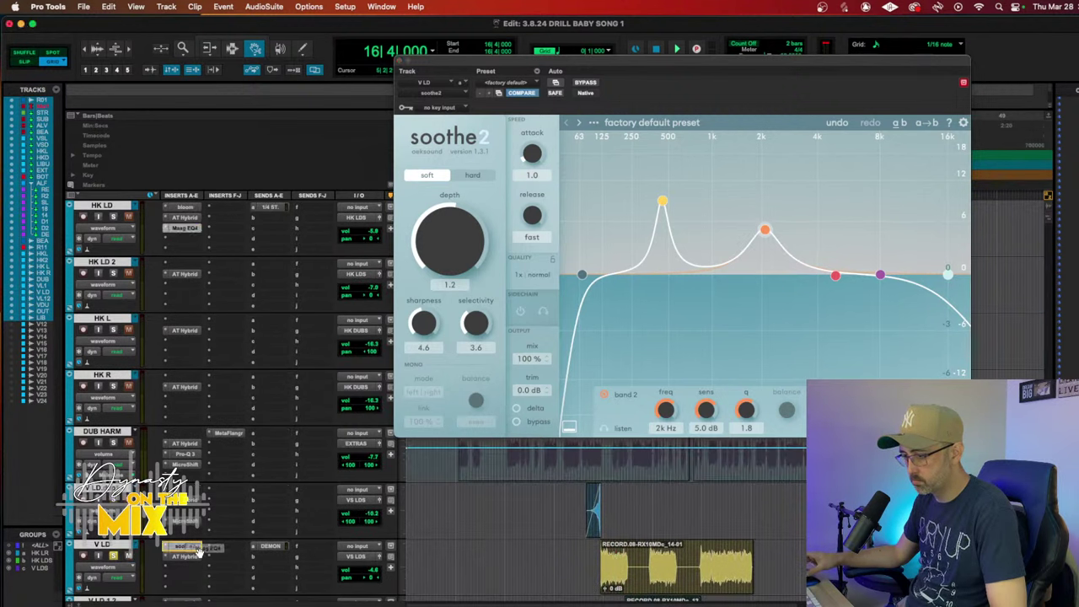
{"action": "left_click_drag", "start_coordinate": [196, 552], "coordinate": [192, 572]}
{"action": "key", "text": "space"}
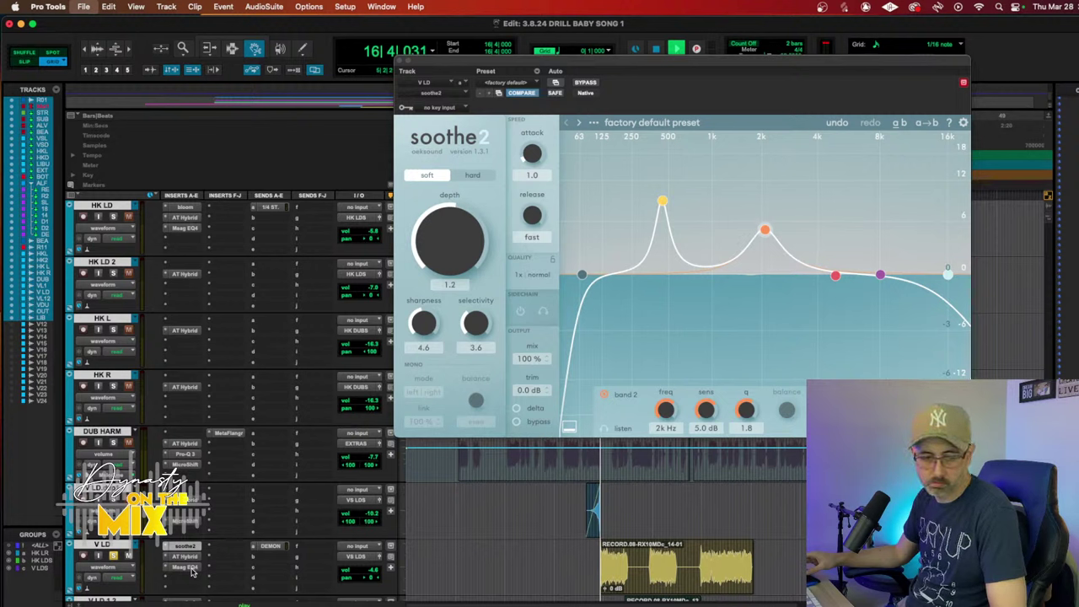
{"action": "key", "text": "space"}
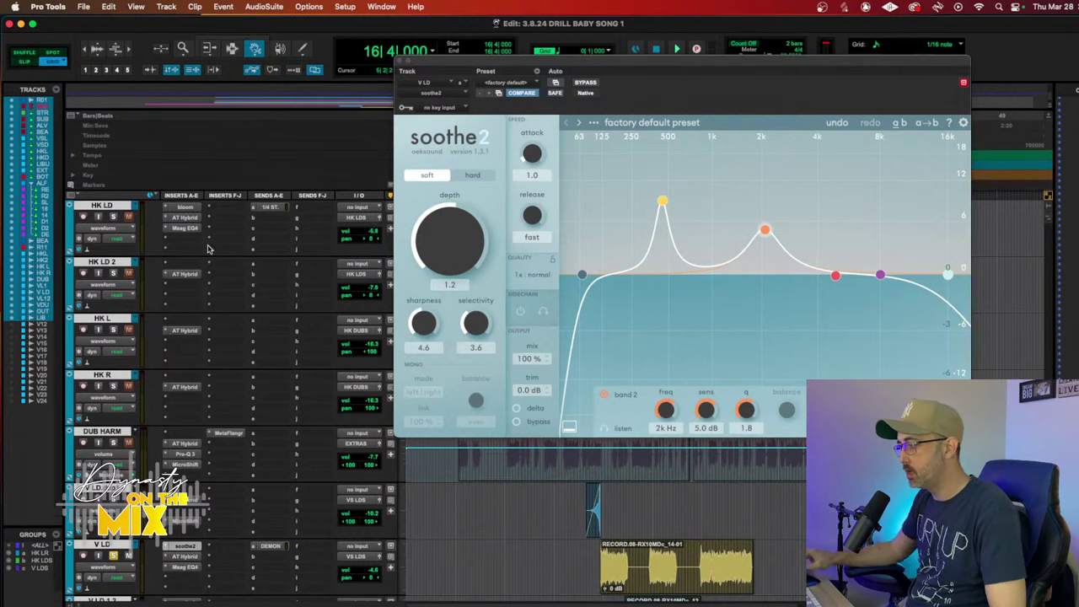
Step: Close the soothe2 window and play the song from bar 9, where the HK LD clip begins
{"action": "scroll", "coordinate": [214, 501], "scroll_direction": "down", "scroll_amount": 4}
{"action": "scroll", "coordinate": [215, 501], "scroll_direction": "up", "scroll_amount": 2}
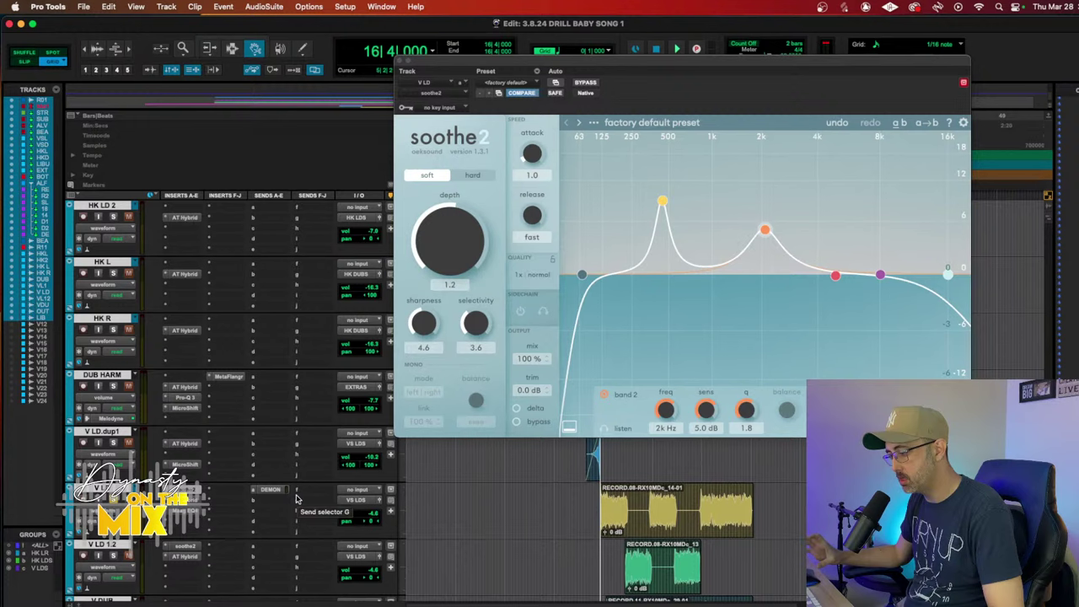
{"action": "scroll", "coordinate": [321, 472], "scroll_direction": "down", "scroll_amount": 10}
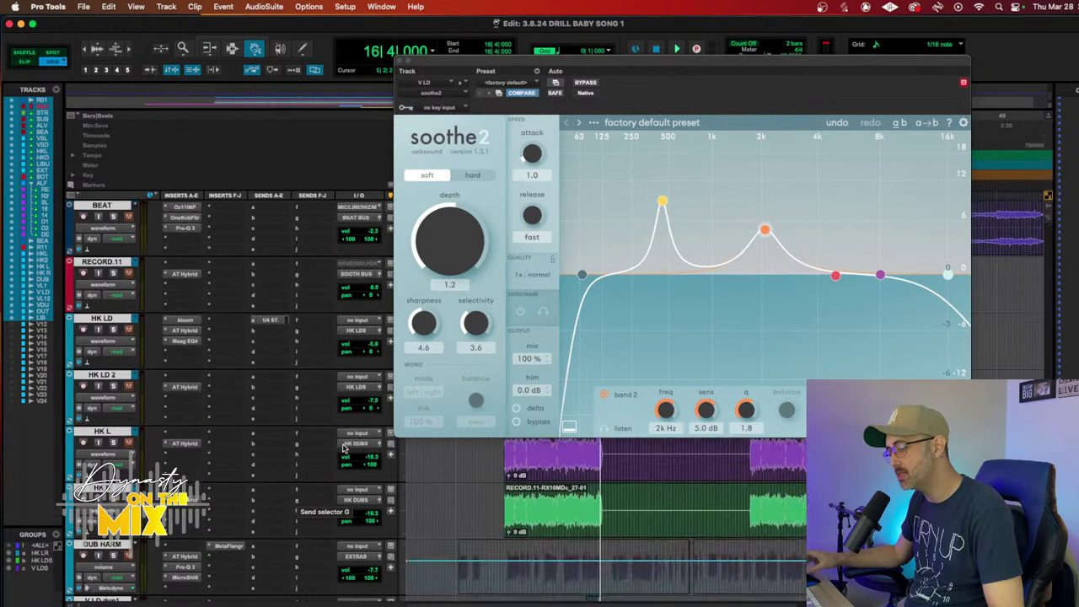
{"action": "scroll", "coordinate": [342, 448], "scroll_direction": "down", "scroll_amount": 5}
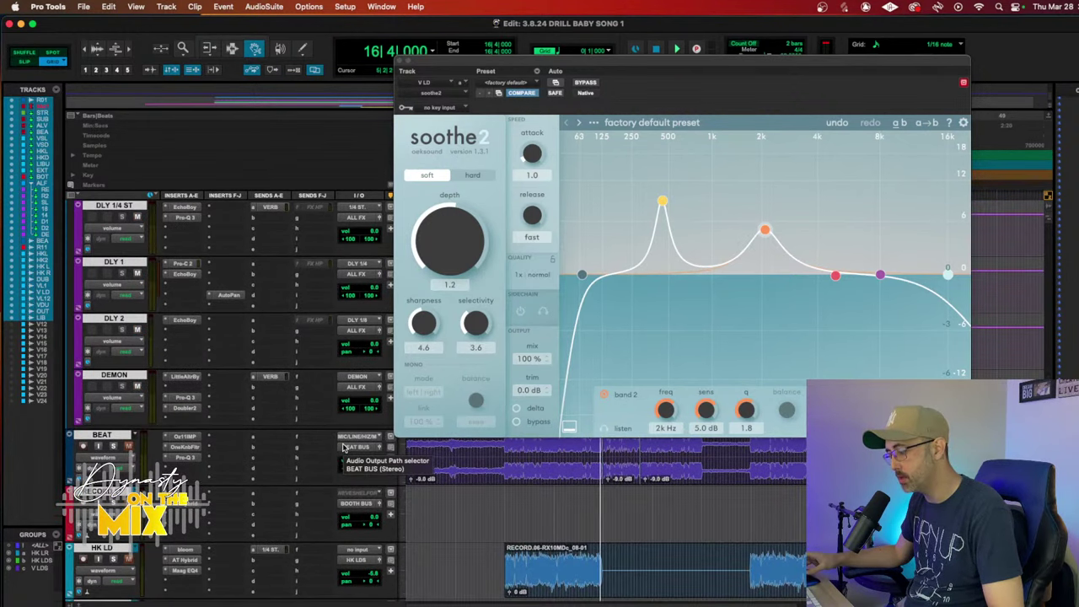
{"action": "left_click", "coordinate": [400, 61]}
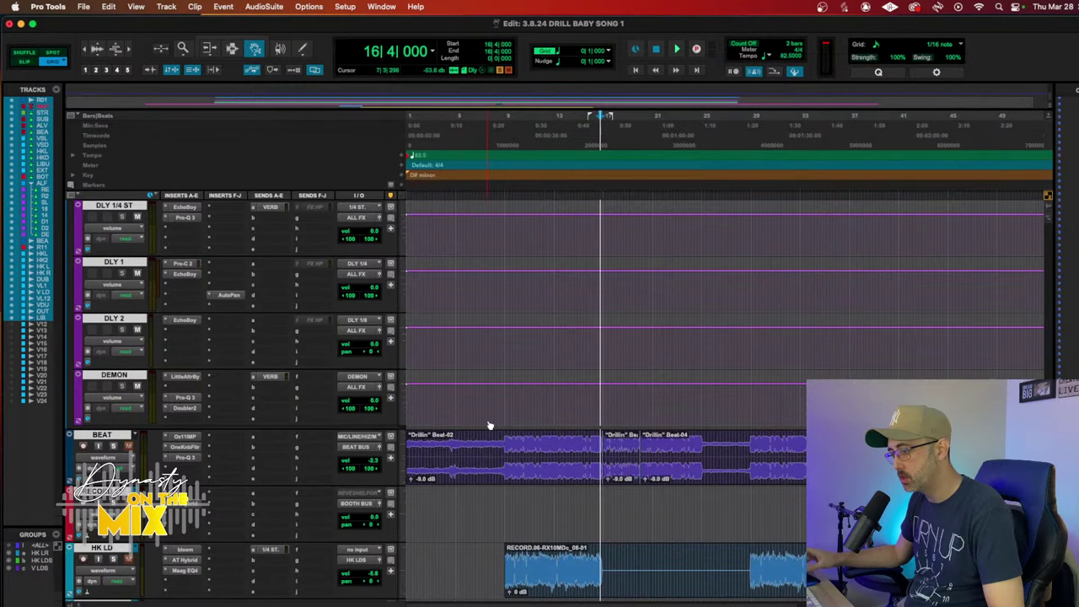
{"action": "left_click", "coordinate": [505, 127]}
{"action": "key", "text": "space"}
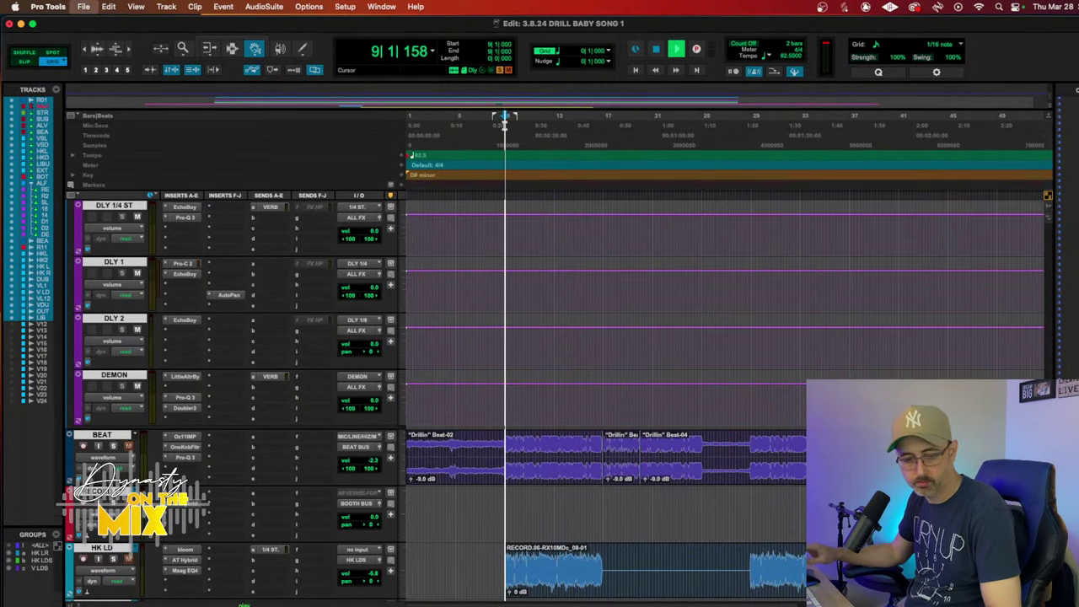
Step: Unsolo the V LD track, restart playback from bar 9 and raise the LIB track's volume
{"action": "scroll", "coordinate": [192, 425], "scroll_direction": "down", "scroll_amount": 10}
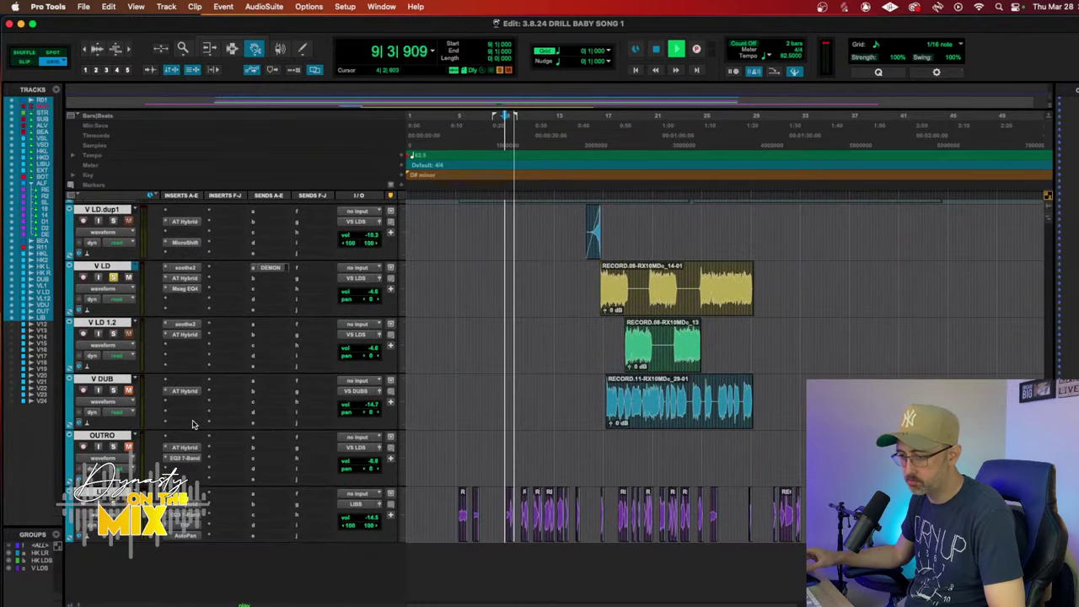
{"action": "key", "text": "space"}
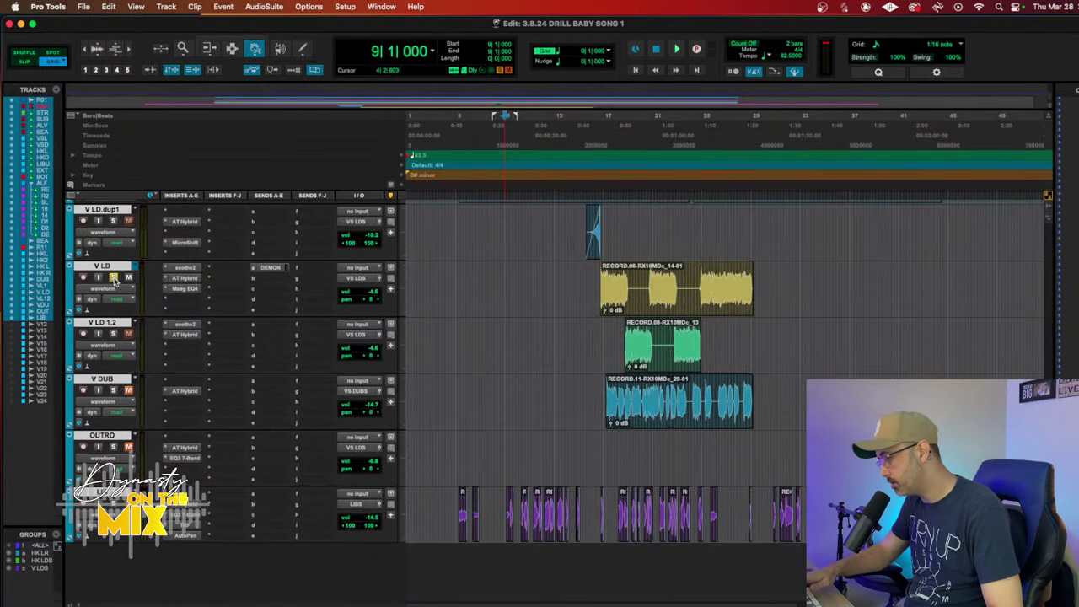
{"action": "left_click", "coordinate": [114, 278]}
{"action": "key", "text": "space"}
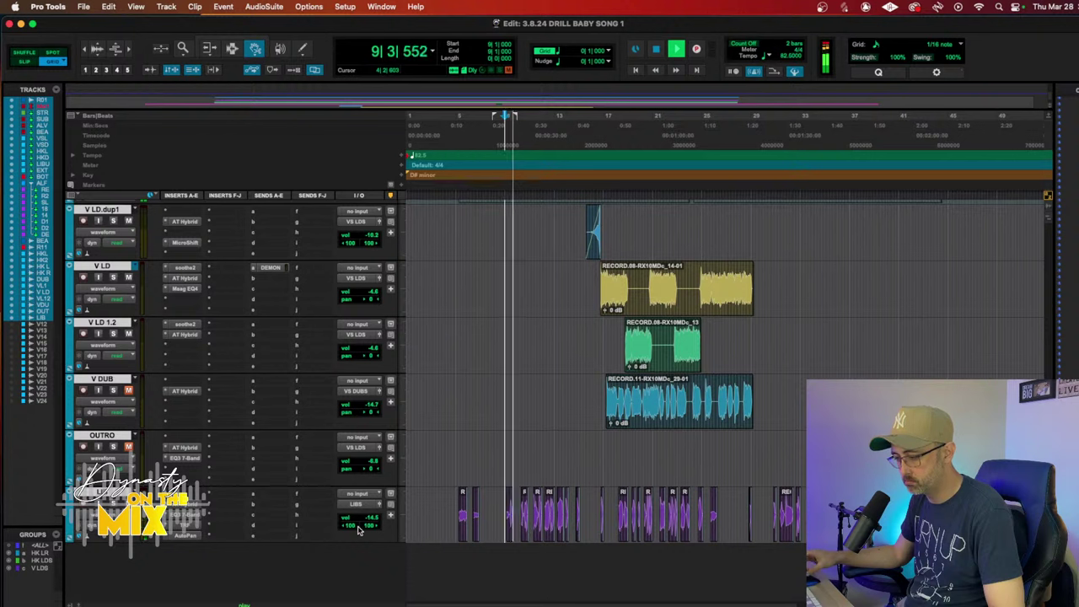
{"action": "left_click_drag", "start_coordinate": [357, 529], "coordinate": [361, 516]}
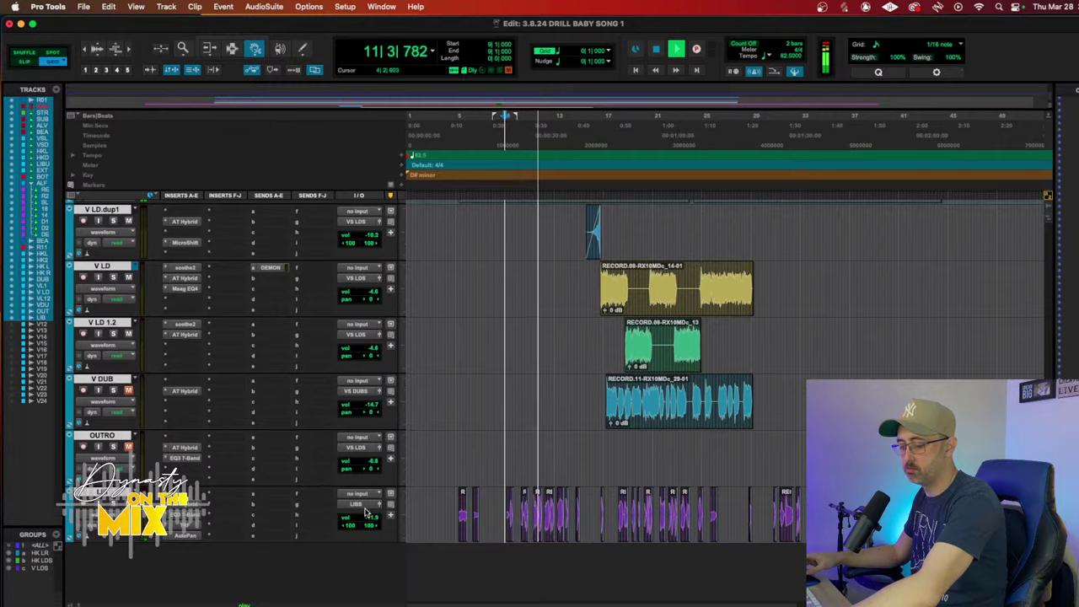
Step: In the Mix window, set the RCompressor output gain on HK LD BUS to 0.2, then close the plug-in
{"action": "scroll", "coordinate": [415, 512], "scroll_direction": "up", "scroll_amount": 5}
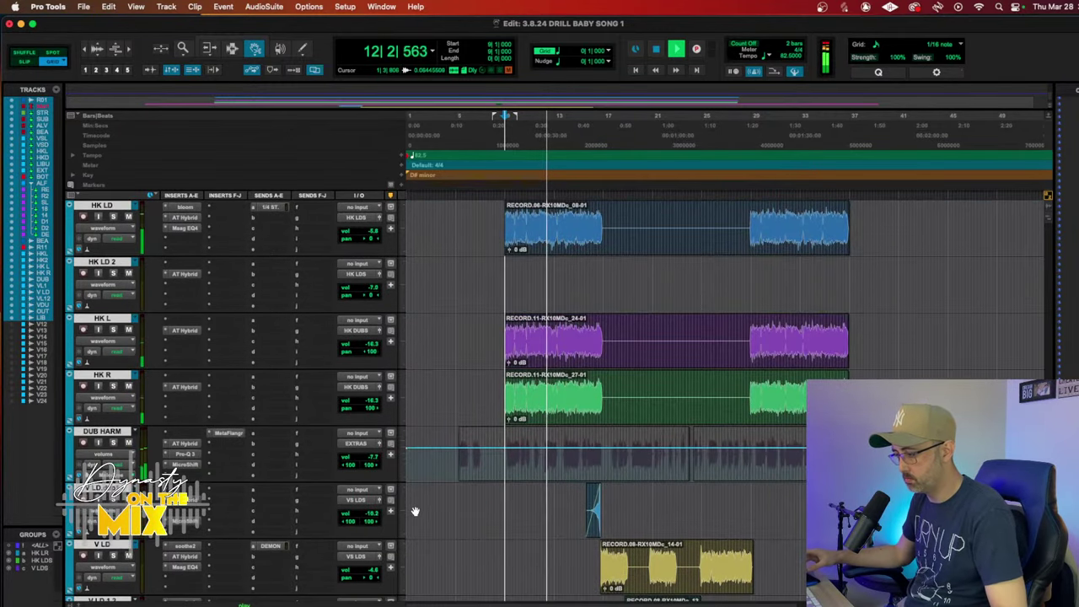
{"action": "scroll", "coordinate": [415, 512], "scroll_direction": "up", "scroll_amount": 3}
{"action": "key", "text": "super+equal"}
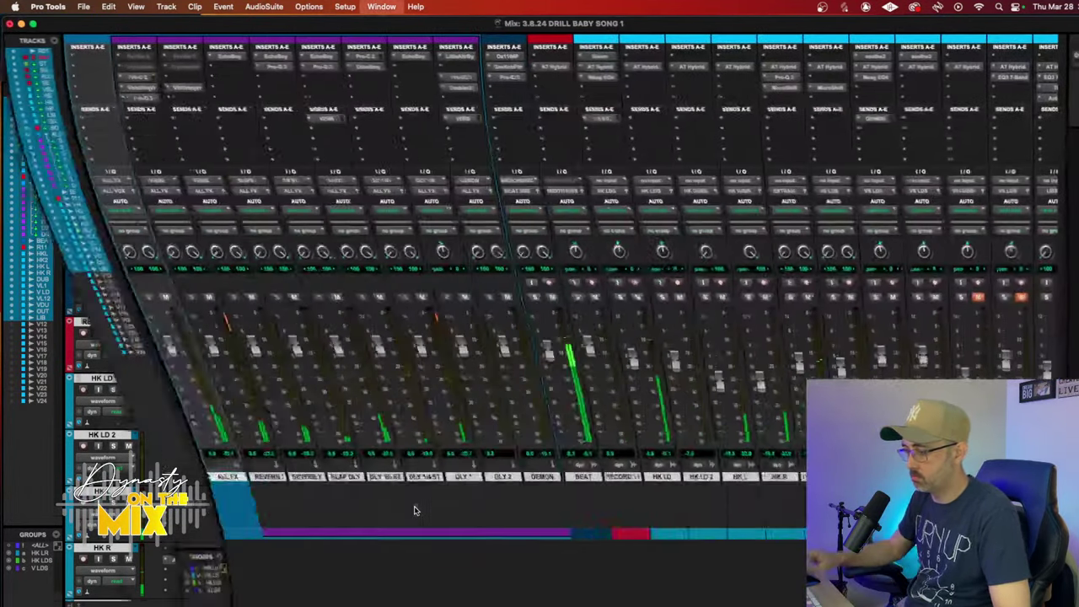
{"action": "scroll", "coordinate": [549, 371], "scroll_direction": "right", "scroll_amount": 2}
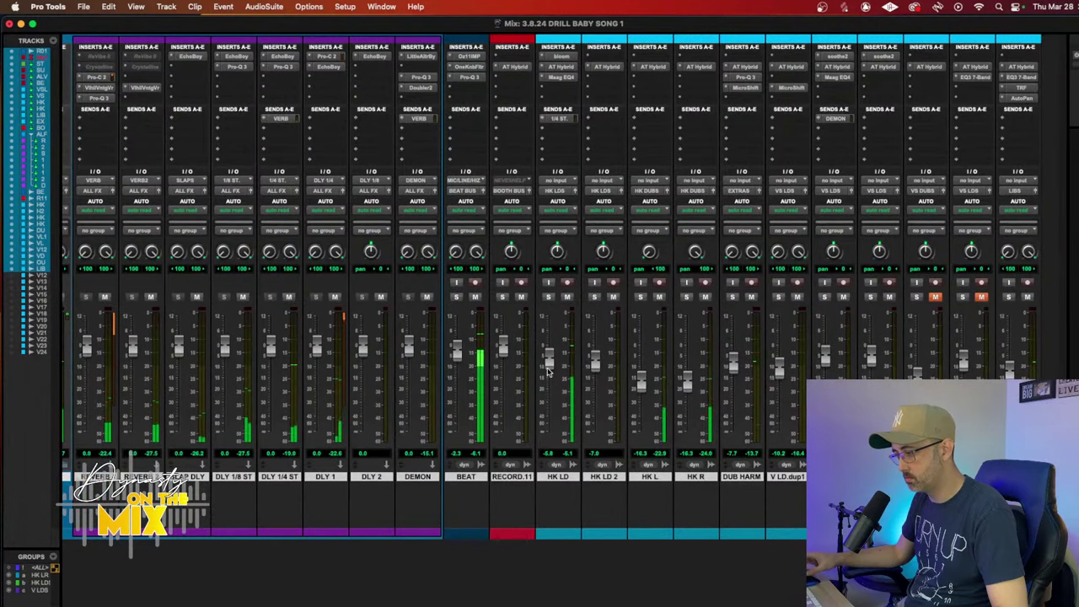
{"action": "scroll", "coordinate": [548, 371], "scroll_direction": "left", "scroll_amount": 6}
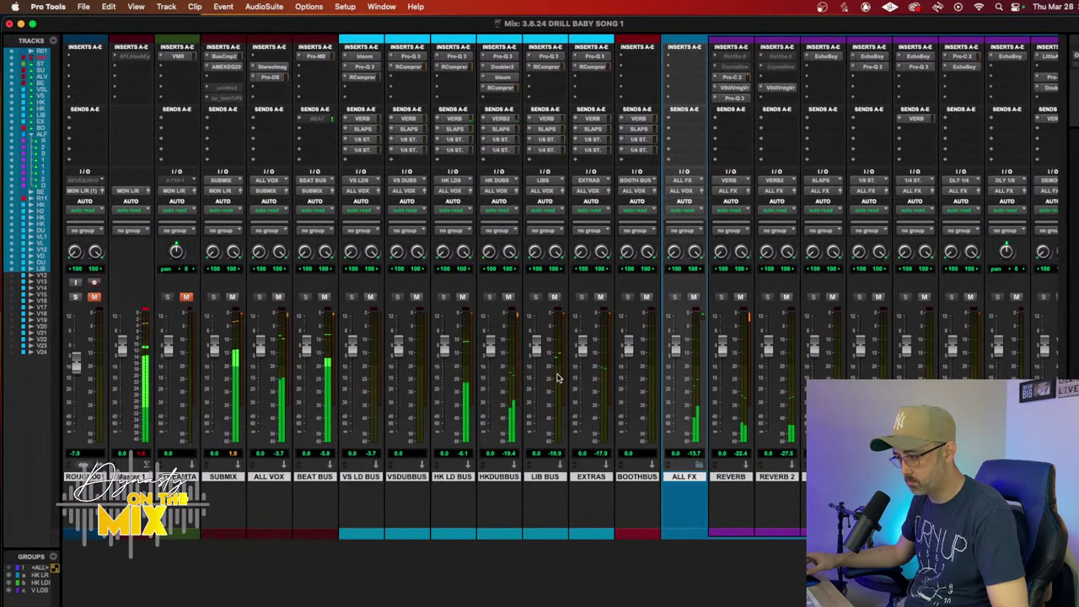
{"action": "left_click", "coordinate": [453, 66]}
{"action": "left_click_drag", "start_coordinate": [600, 226], "coordinate": [600, 230]}
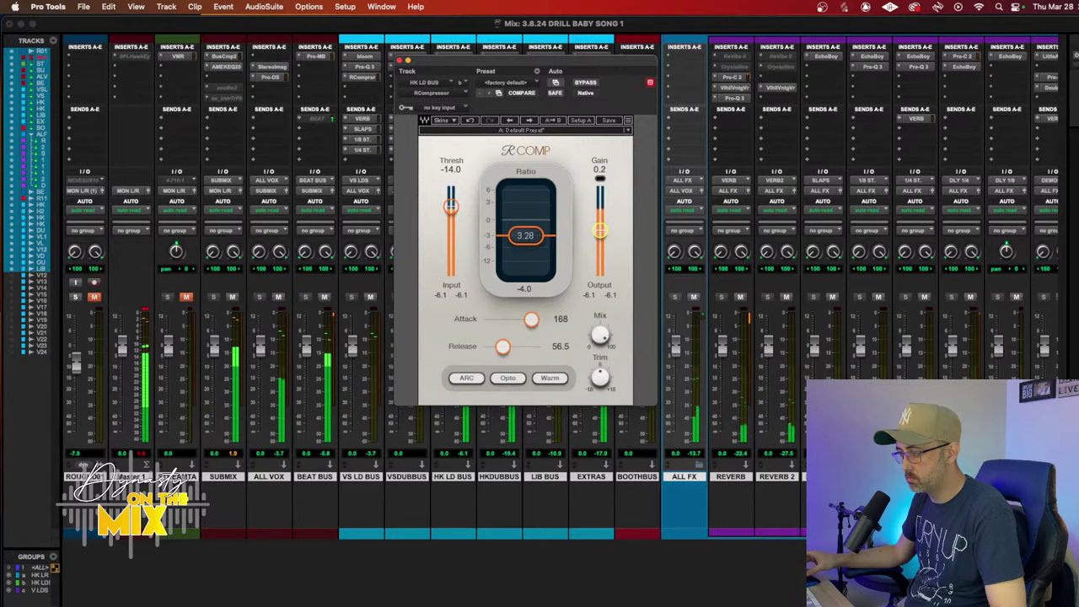
{"action": "left_click", "coordinate": [401, 61]}
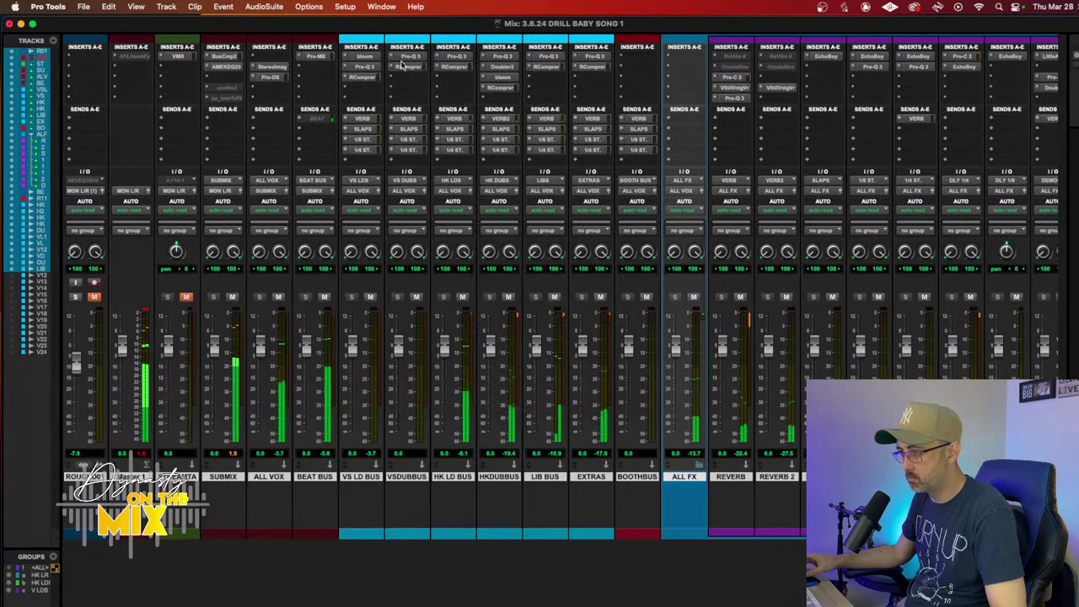
Step: Create a Mix/Edit group named HK LR2 containing the HK L and HK R tracks
{"action": "scroll", "coordinate": [502, 374], "scroll_direction": "right", "scroll_amount": 10}
{"action": "scroll", "coordinate": [501, 373], "scroll_direction": "right", "scroll_amount": 3}
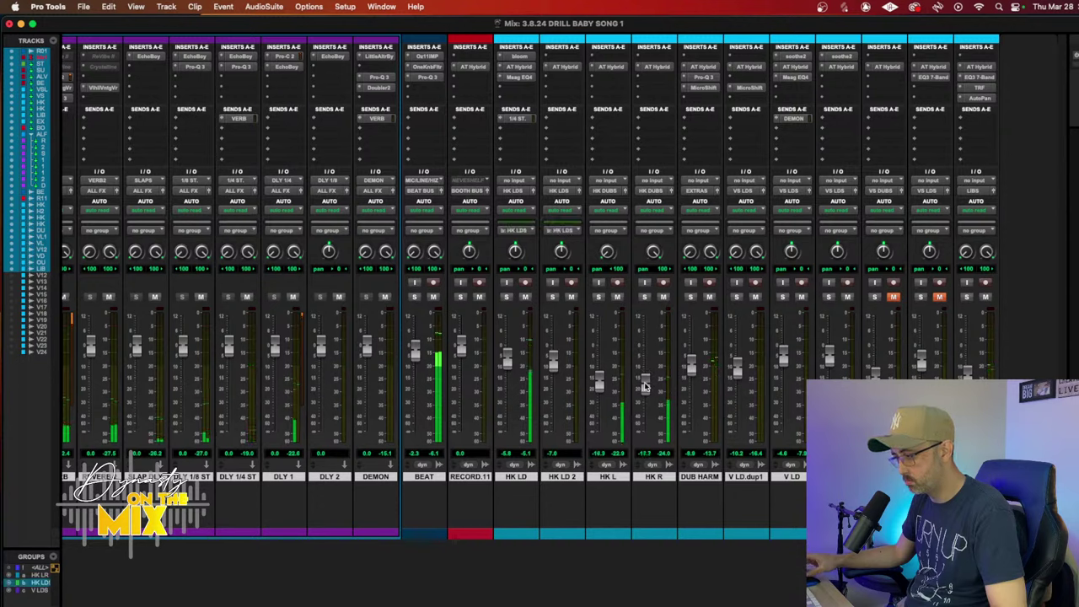
{"action": "left_click", "coordinate": [604, 481]}
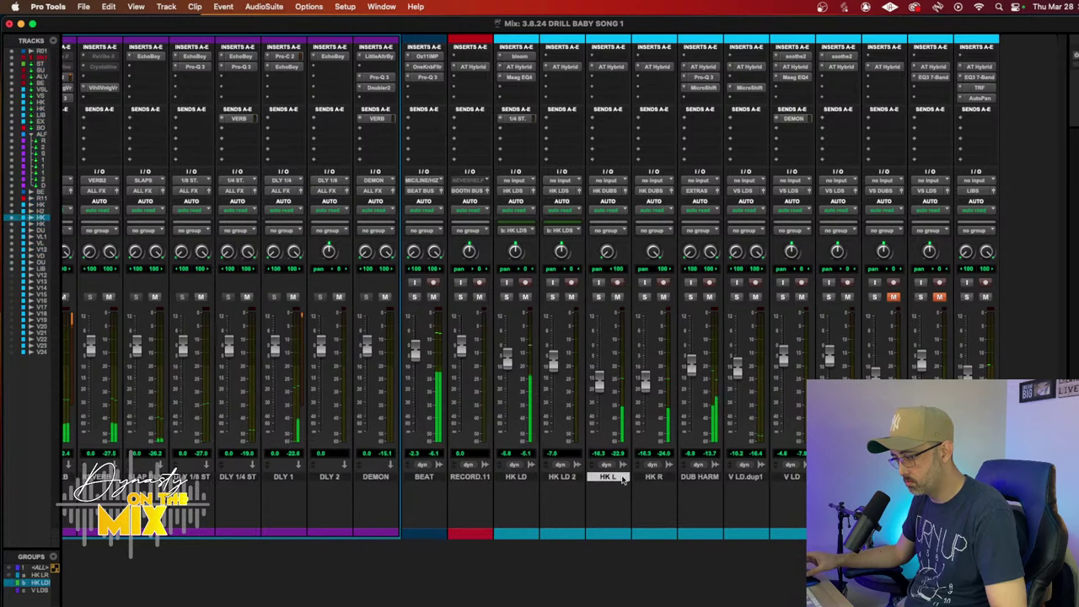
{"action": "left_click", "coordinate": [666, 477], "text": "shift"}
{"action": "key", "text": "super+g"}
{"action": "type", "text": "HK"}
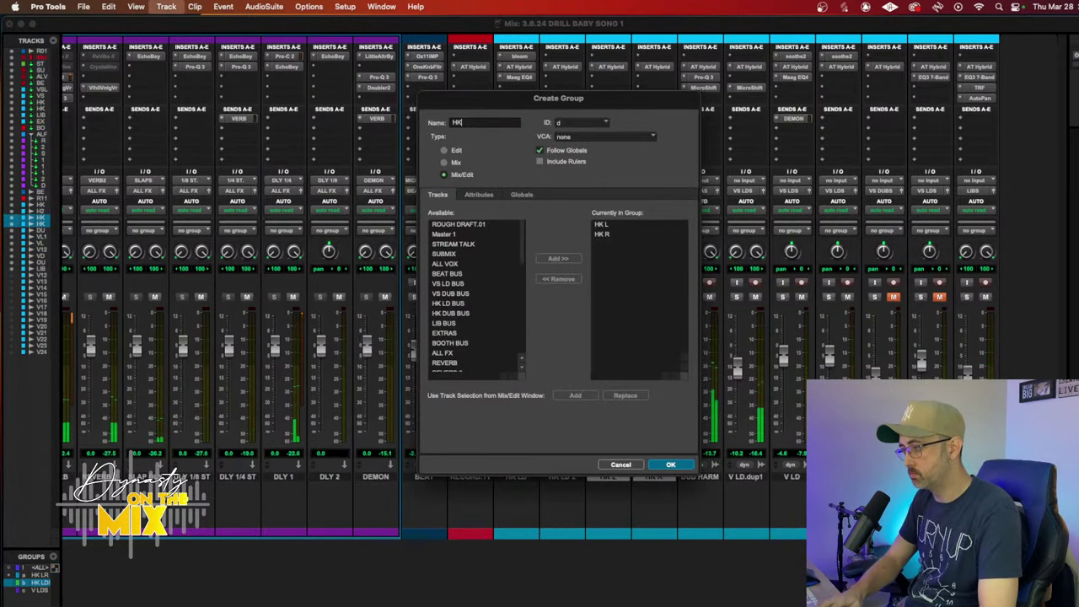
{"action": "type", "text": " LR"}
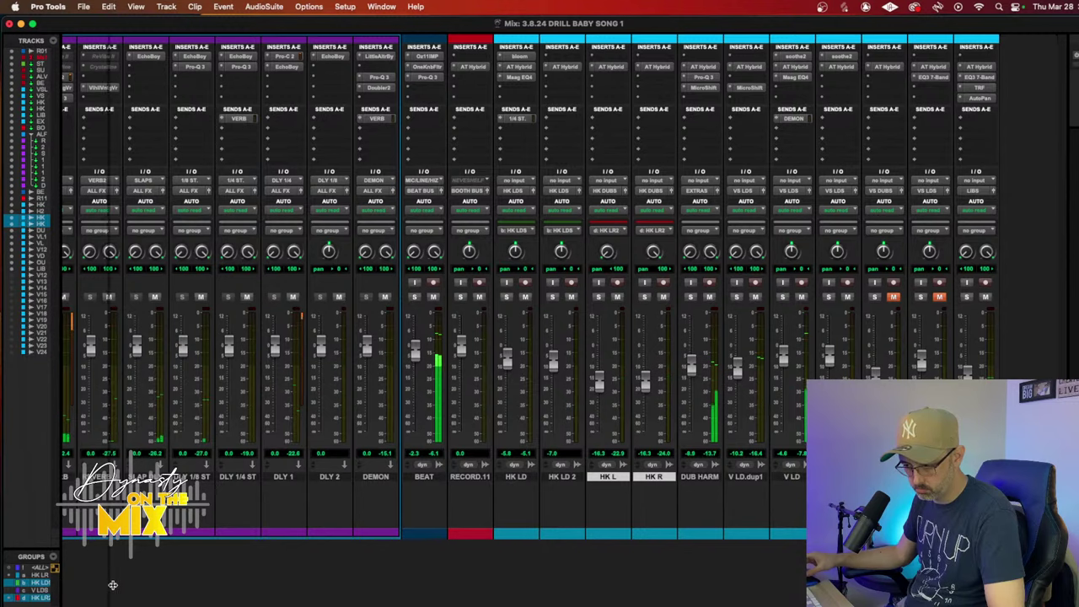
Step: Delete the HK LR2 group
{"action": "left_click", "coordinate": [47, 597]}
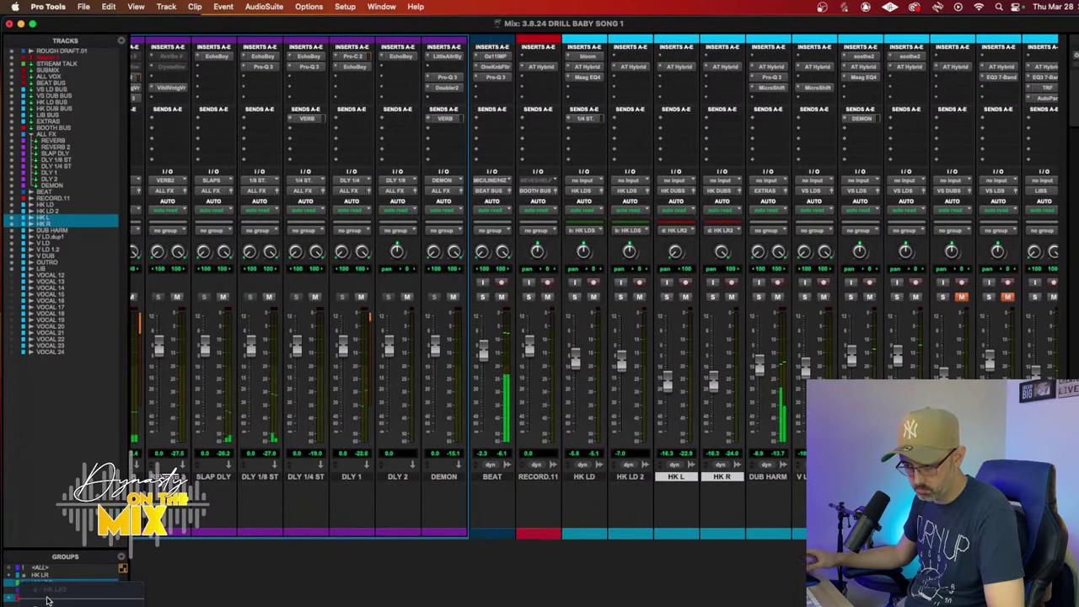
{"action": "right_click", "coordinate": [47, 599]}
{"action": "left_click", "coordinate": [46, 548]}
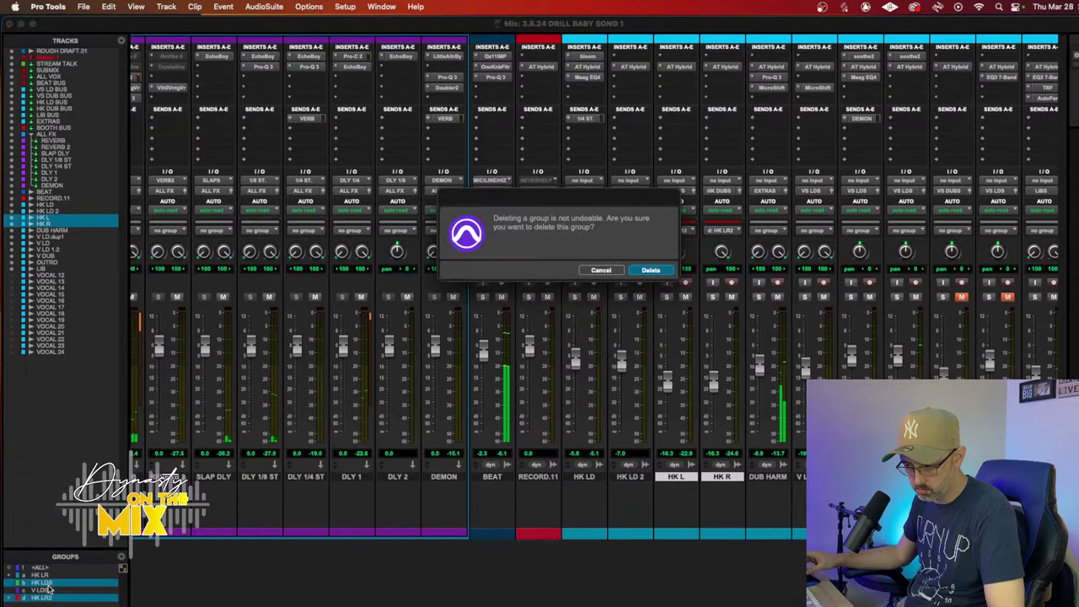
{"action": "key", "text": "Return"}
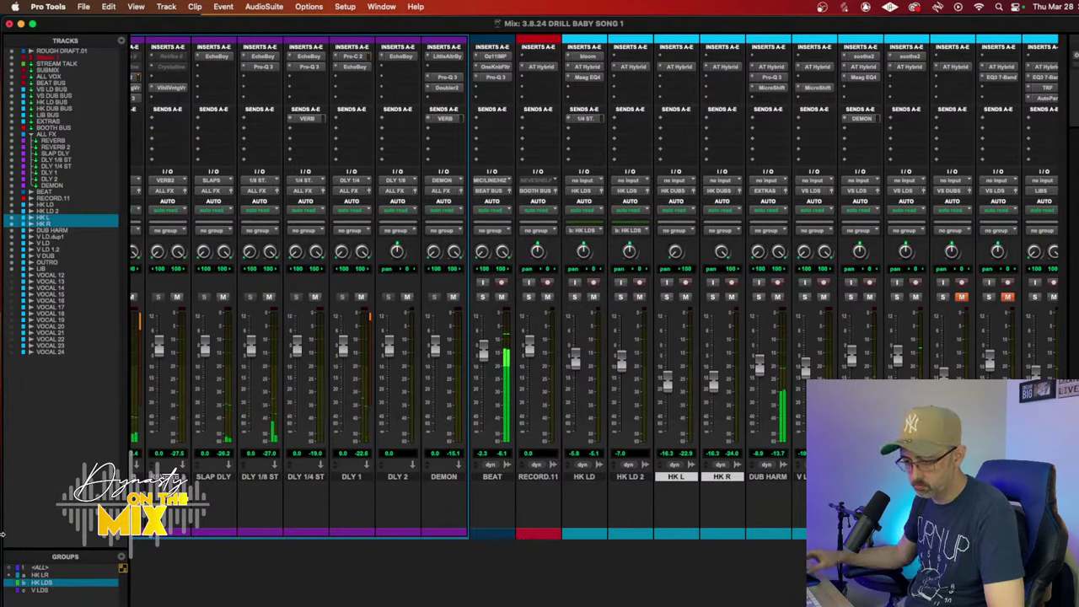
Step: Disable the HK LDS group, enable the HK LR group and lower the HK L and HK R faders together to -17.9 dB
{"action": "left_click", "coordinate": [50, 582]}
{"action": "left_click", "coordinate": [42, 575]}
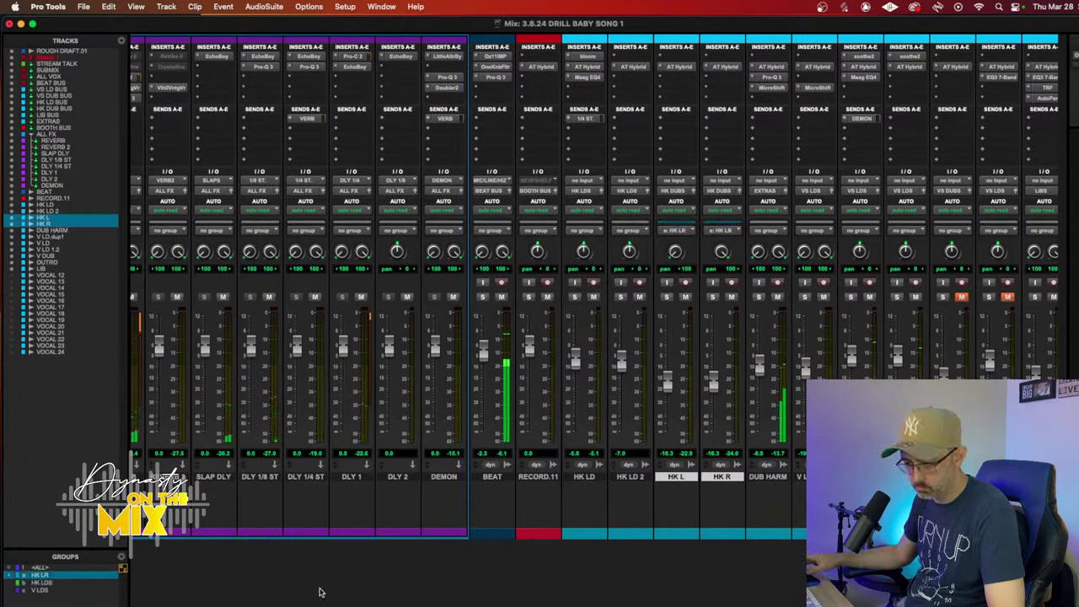
{"action": "left_click_drag", "start_coordinate": [713, 380], "coordinate": [761, 361]}
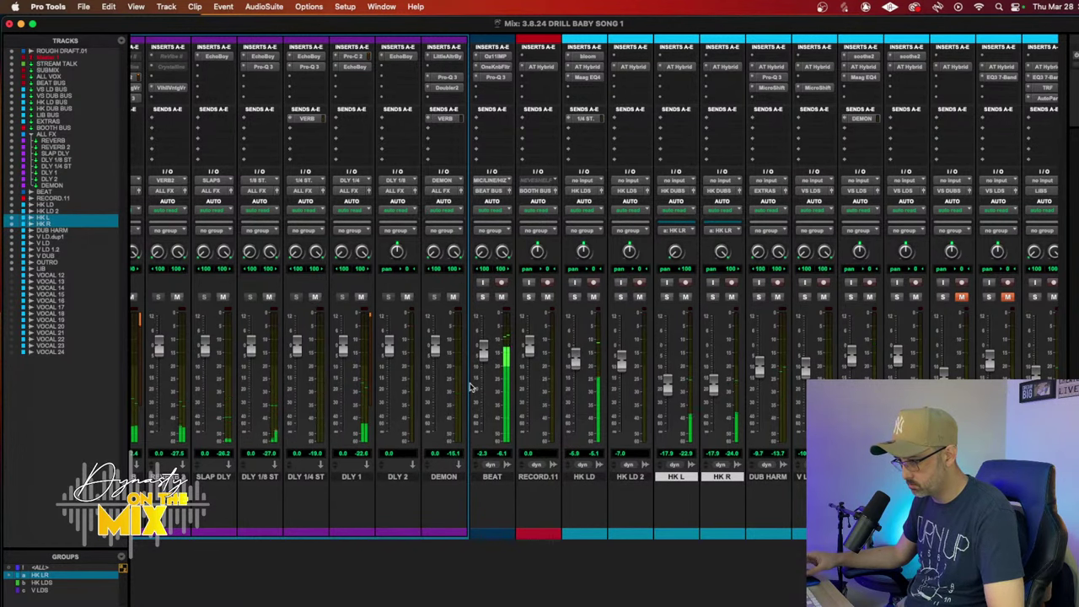
Step: Clear the clip indicator on Master 1 and delete the STREAM TALK track
{"action": "scroll", "coordinate": [472, 388], "scroll_direction": "left", "scroll_amount": 15}
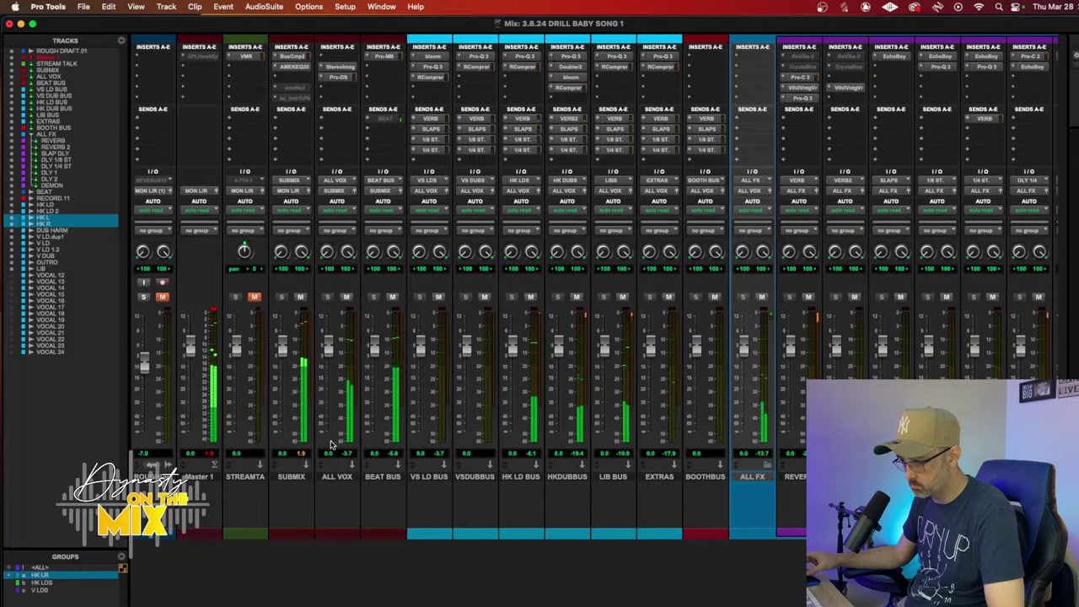
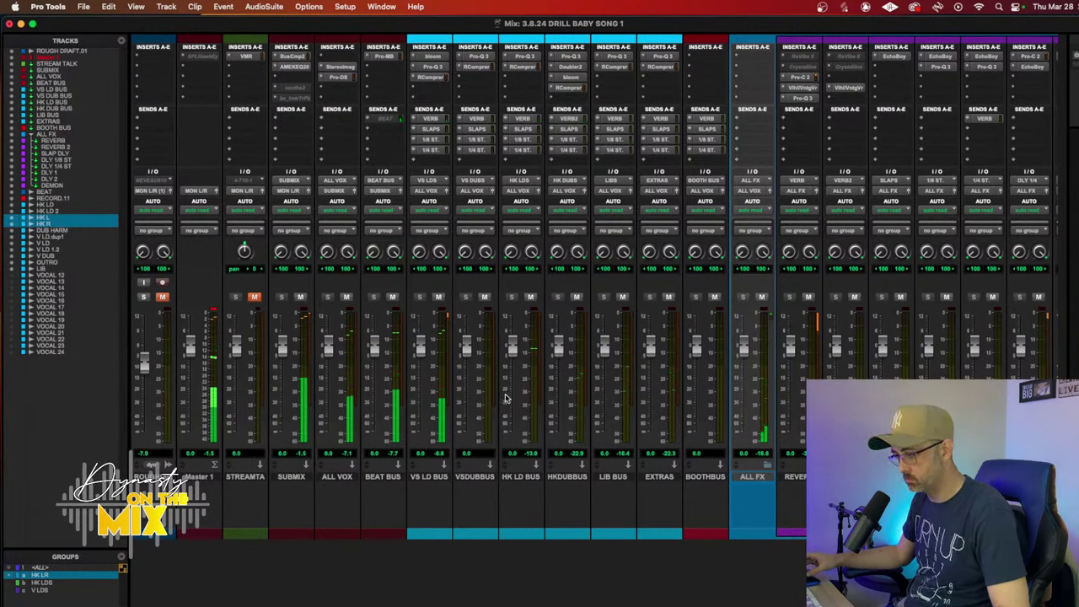
{"action": "left_click", "coordinate": [211, 310]}
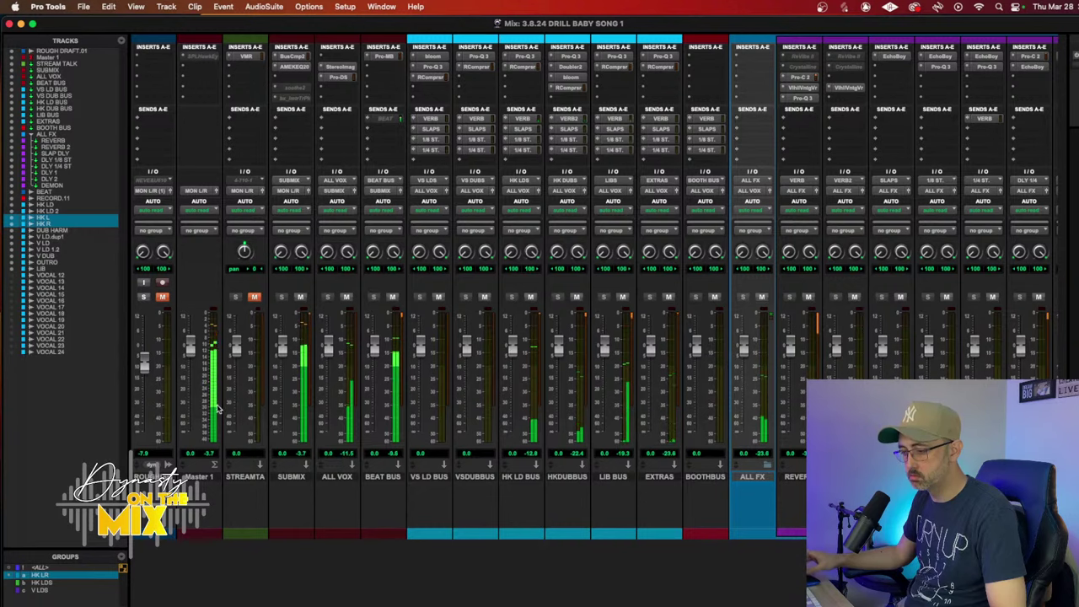
{"action": "left_click", "coordinate": [240, 477]}
{"action": "right_click", "coordinate": [247, 476]}
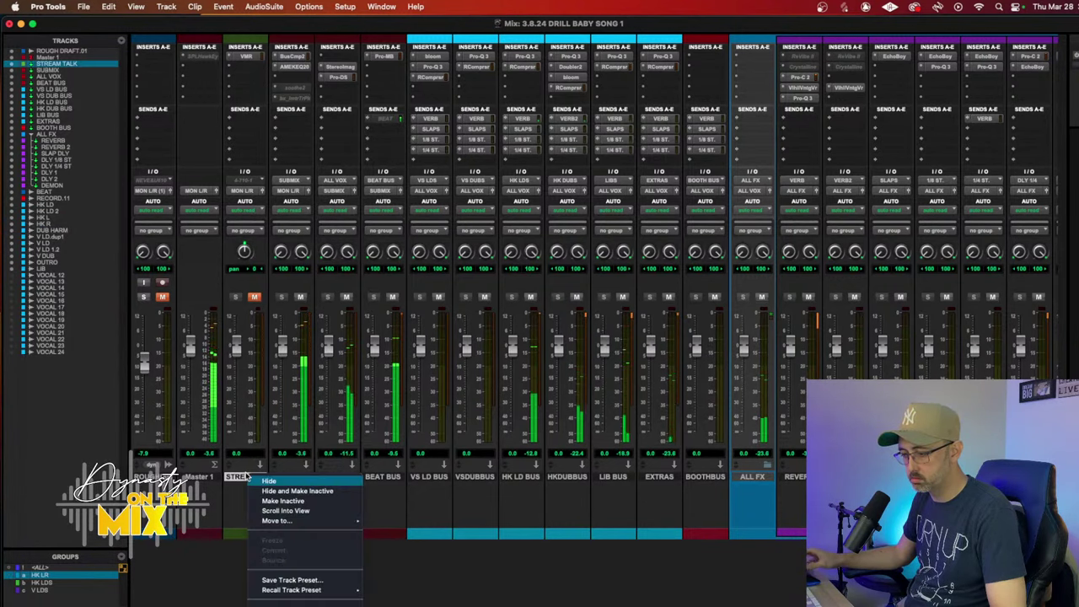
{"action": "key", "text": "Escape"}
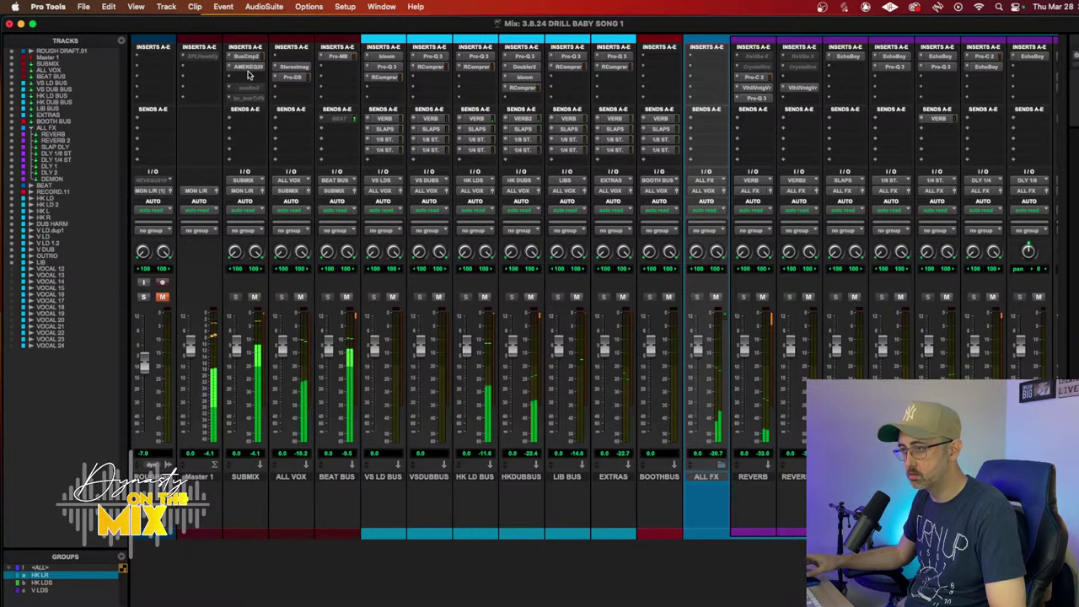
Step: Compare the AMEK EQ 200 on SUBMIX bypassed and active, then set its input gain to -0.6 dB
{"action": "left_click", "coordinate": [250, 67]}
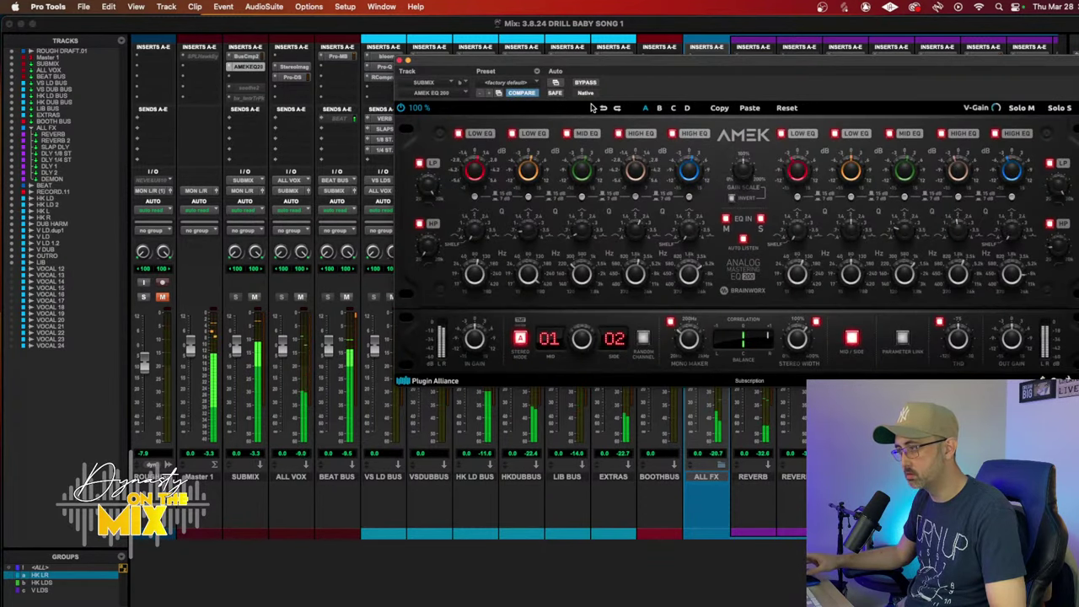
{"action": "left_click", "coordinate": [587, 83]}
{"action": "left_click", "coordinate": [587, 84]}
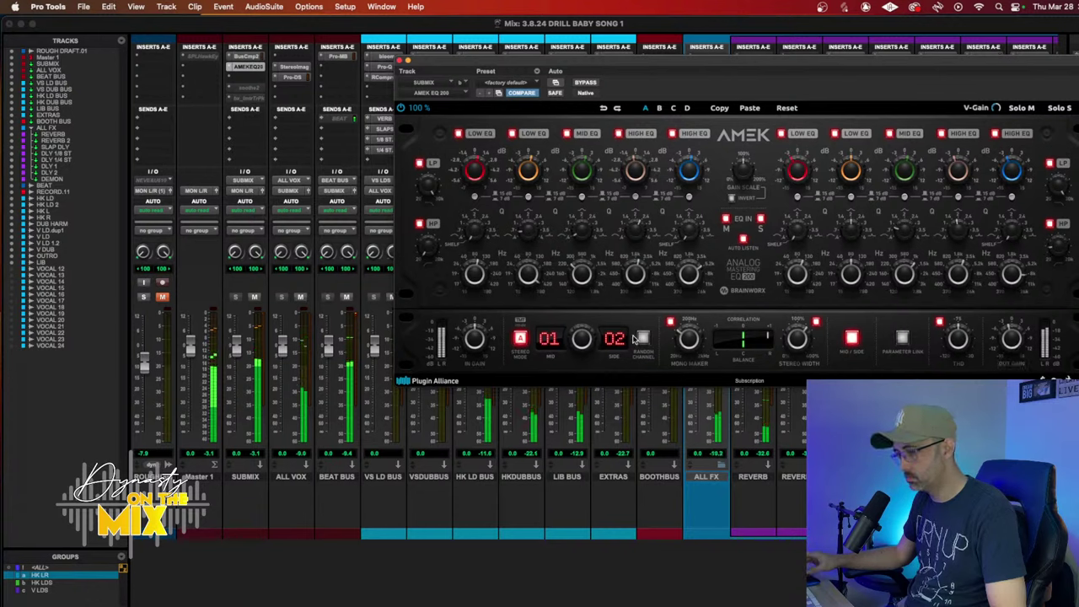
{"action": "left_click", "coordinate": [217, 456]}
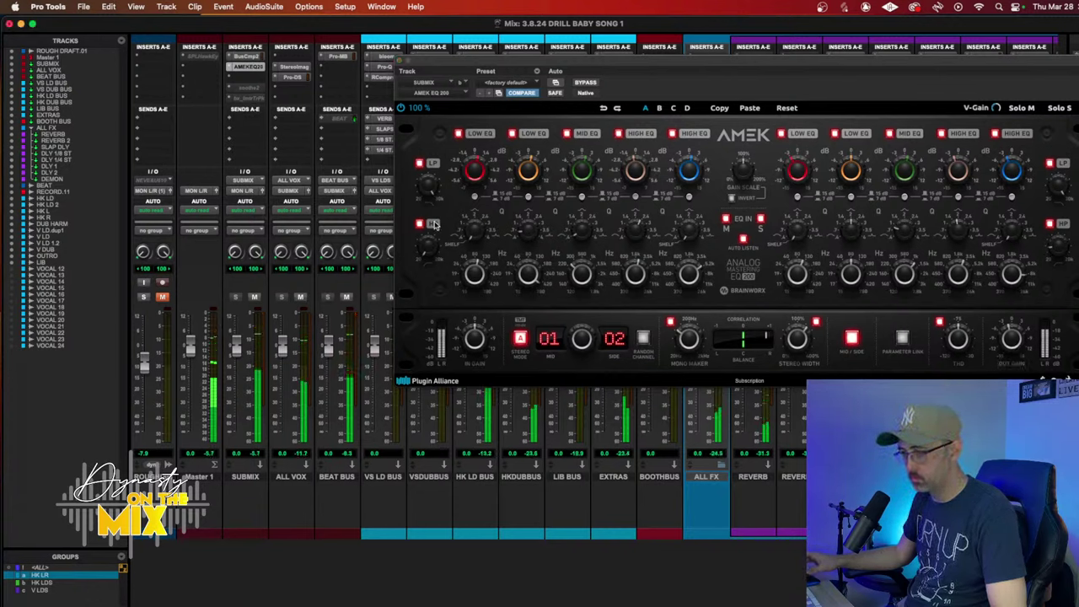
{"action": "left_click", "coordinate": [475, 338]}
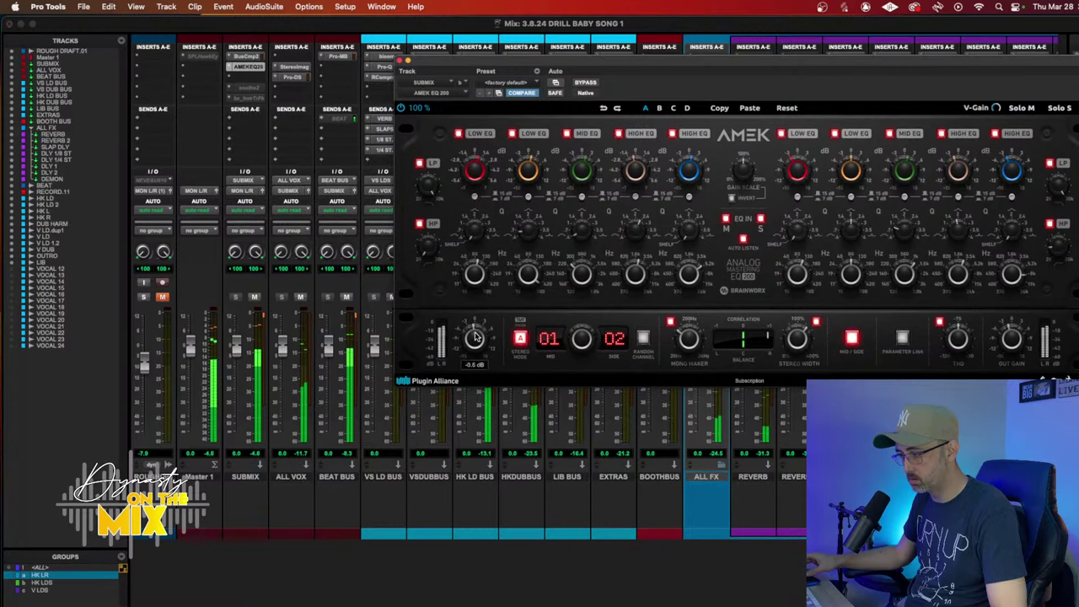
Step: Set the Bus Compressor 2 threshold on SUBMIX to 13.9 dB and shorten its attack time
{"action": "left_click", "coordinate": [248, 53]}
{"action": "left_click", "coordinate": [249, 53]}
{"action": "mouse_move", "coordinate": [451, 195]}
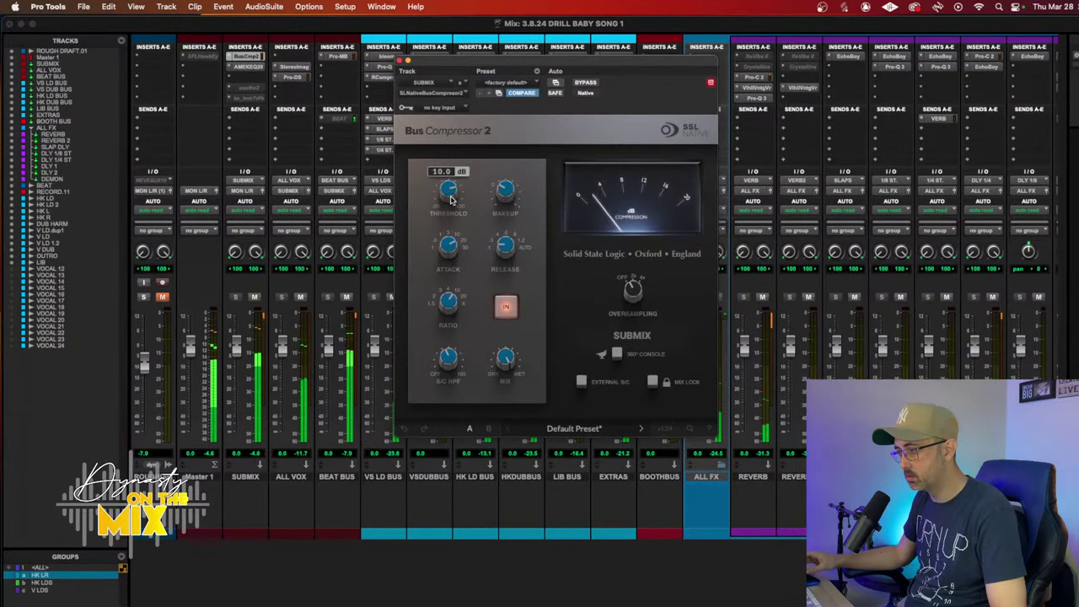
{"action": "left_click_drag", "start_coordinate": [451, 195], "coordinate": [452, 190]}
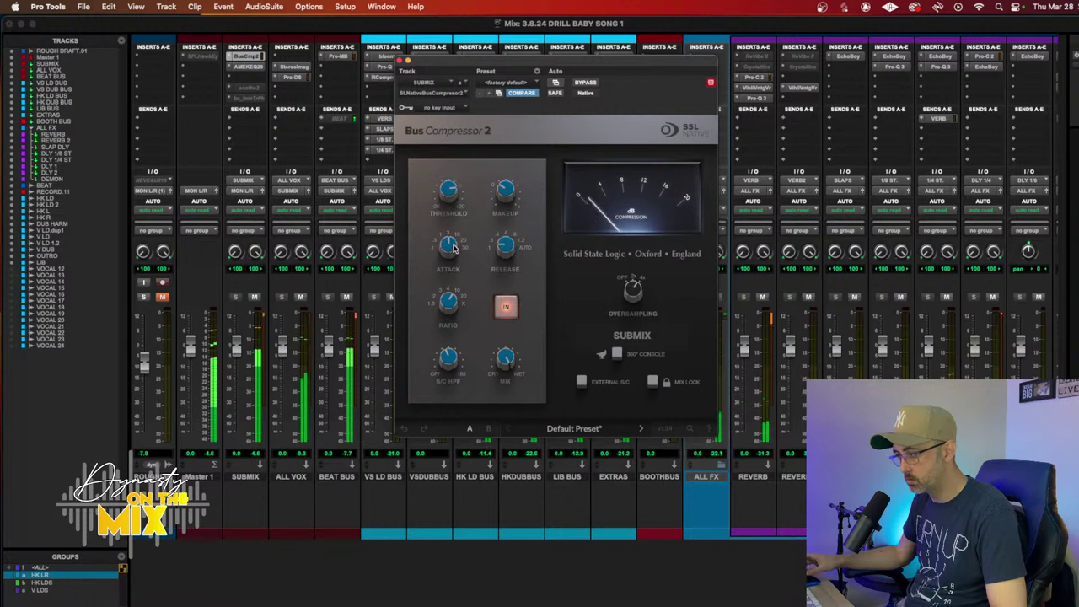
{"action": "mouse_move", "coordinate": [450, 197]}
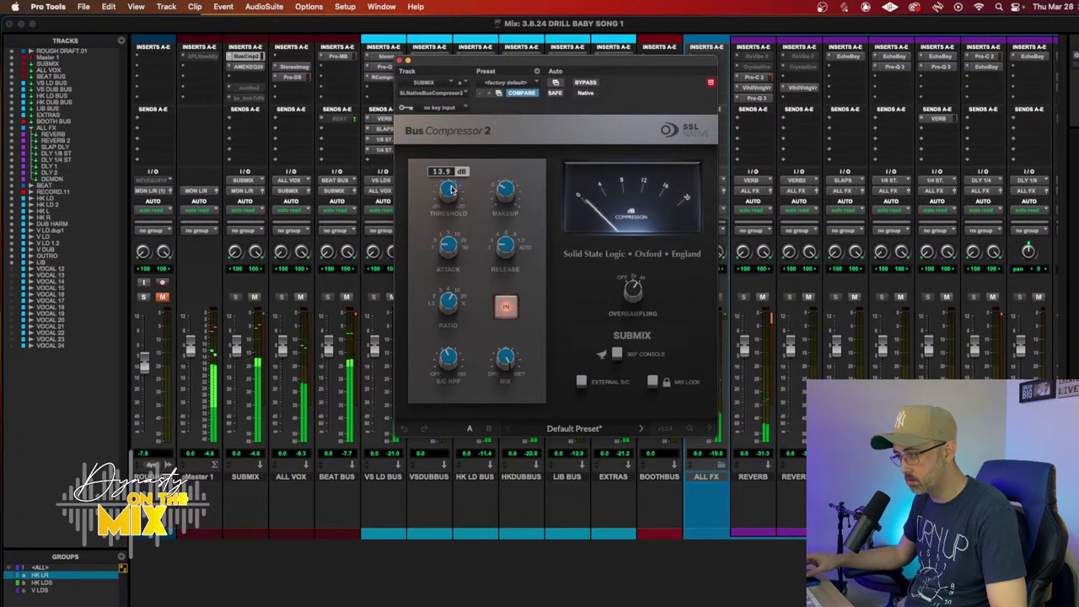
Step: Set the Bus Compressor 2 makeup gain to 1.1 dB and compare the SUBMIX with the compressor bypassed and active
{"action": "mouse_move", "coordinate": [509, 194]}
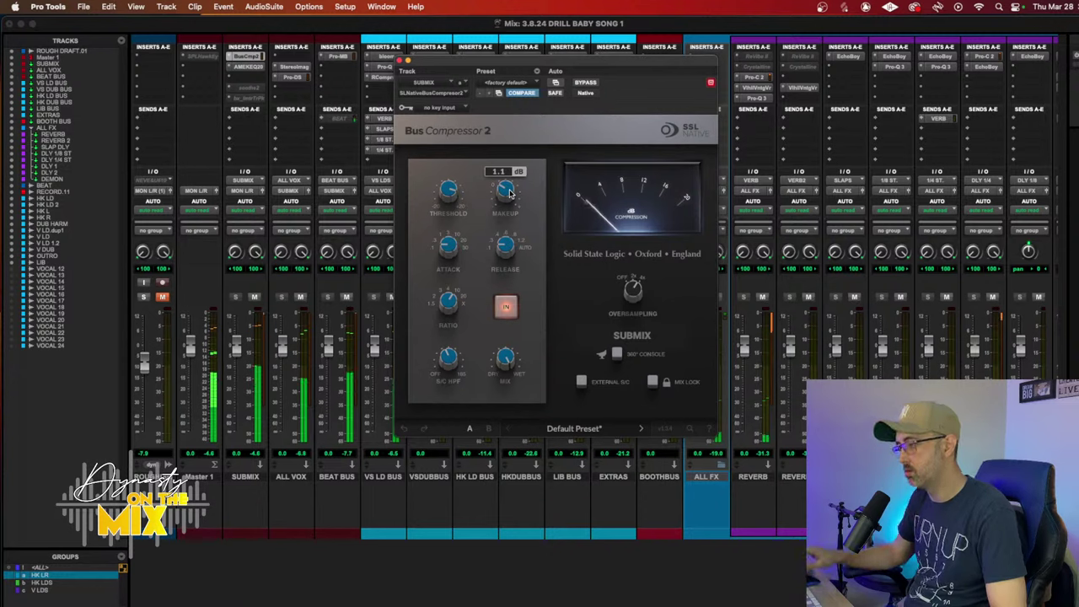
{"action": "left_click", "coordinate": [586, 83]}
{"action": "left_click", "coordinate": [586, 82]}
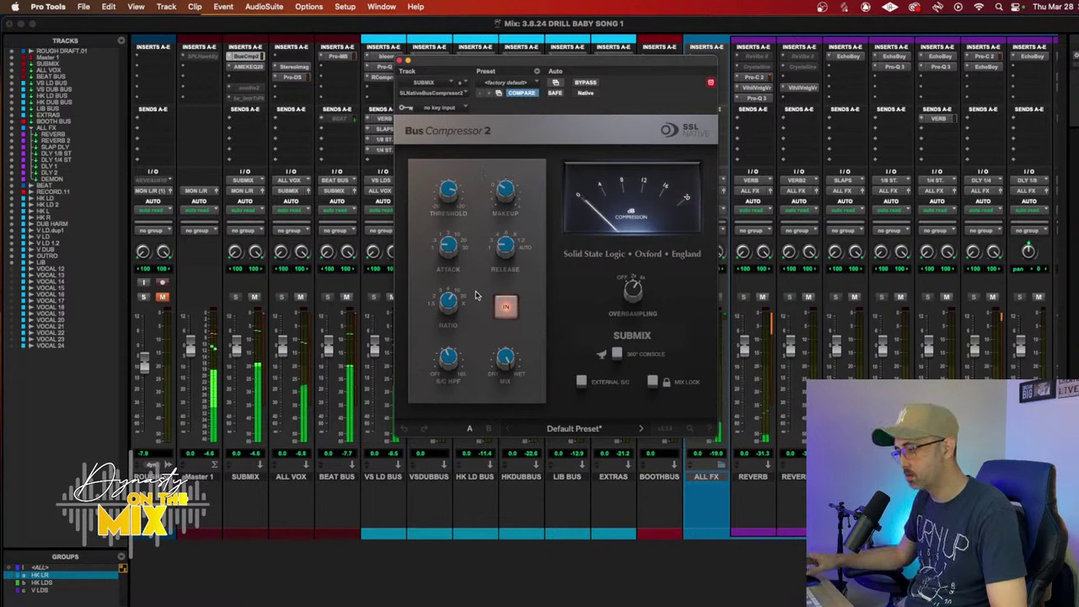
{"action": "mouse_move", "coordinate": [448, 357]}
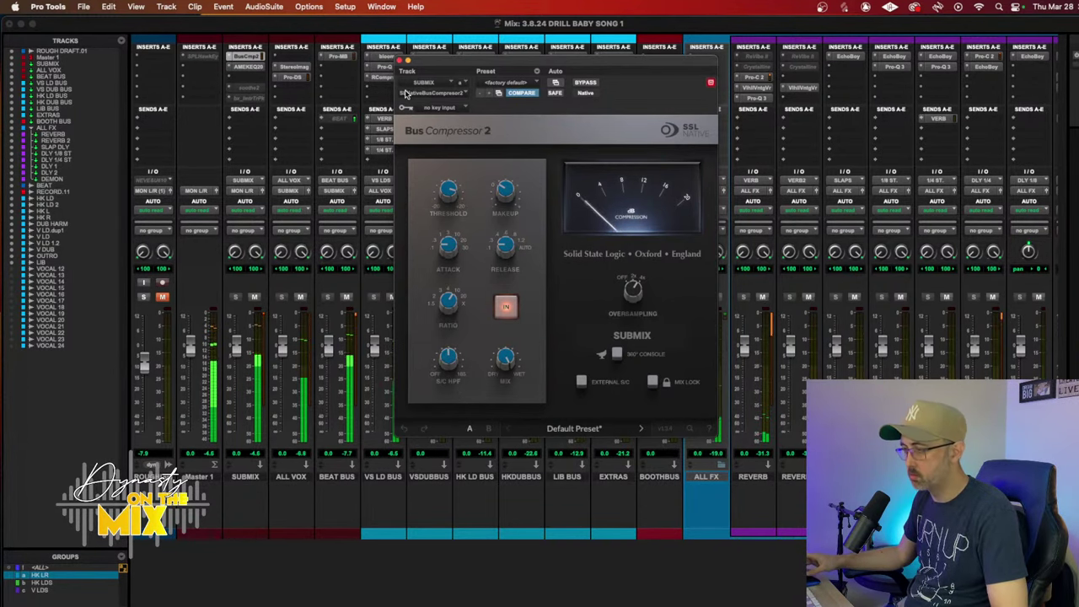
{"action": "left_click", "coordinate": [401, 61]}
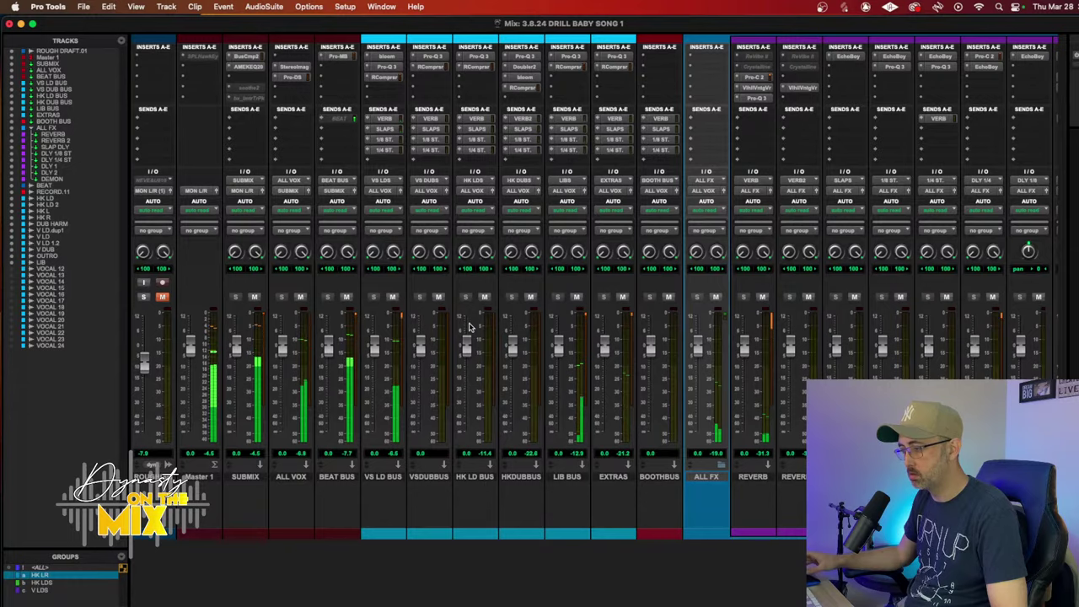
Step: Trim the DUB HARM fader and lower the HK LD fader slightly
{"action": "scroll", "coordinate": [471, 327], "scroll_direction": "right", "scroll_amount": 10}
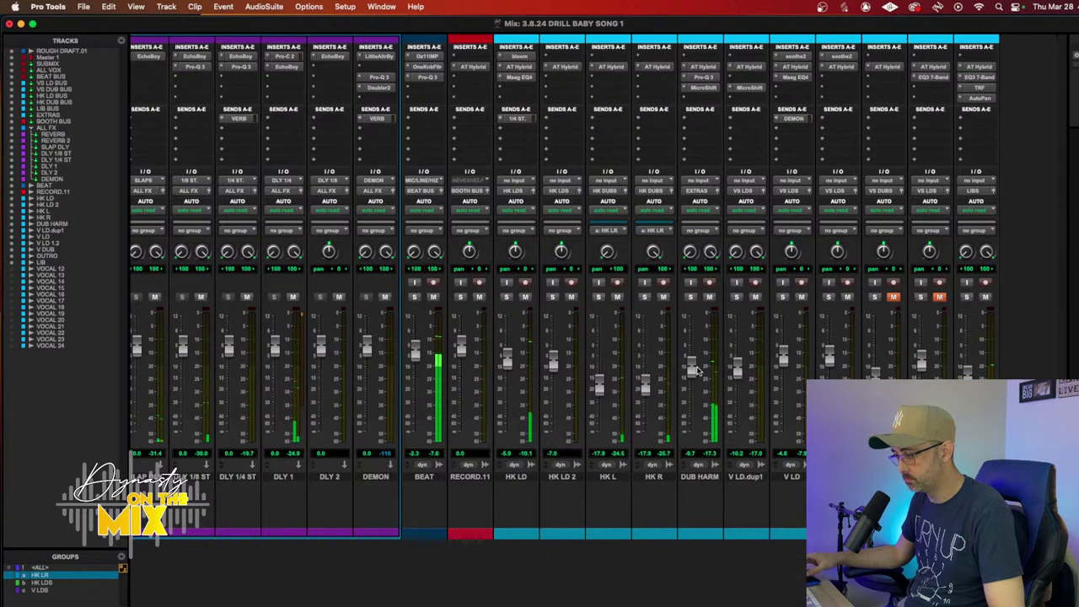
{"action": "left_click_drag", "start_coordinate": [696, 371], "coordinate": [690, 373]}
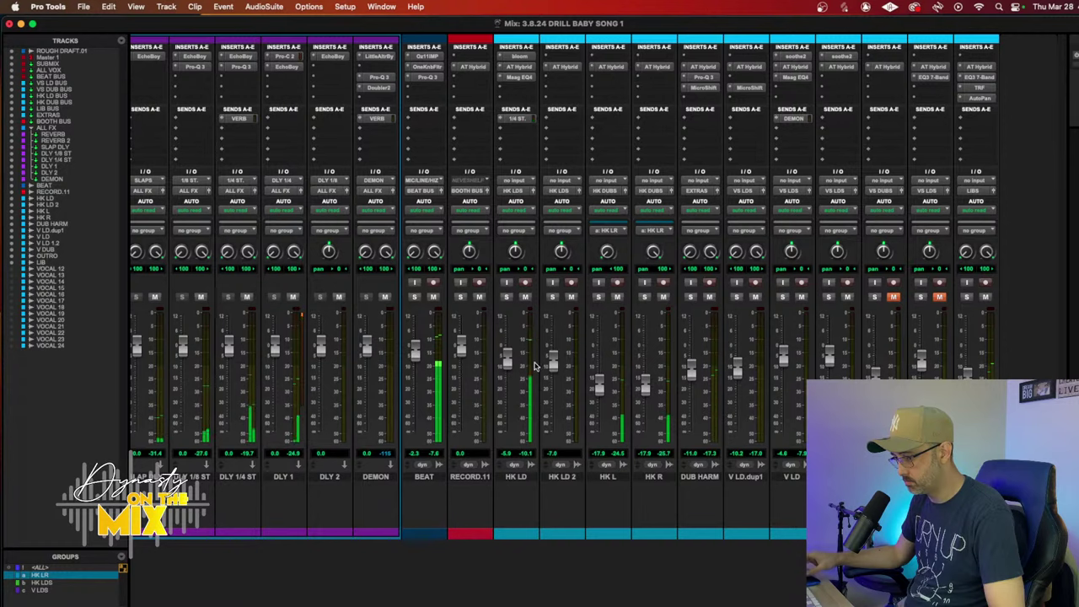
{"action": "left_click_drag", "start_coordinate": [512, 360], "coordinate": [513, 362]}
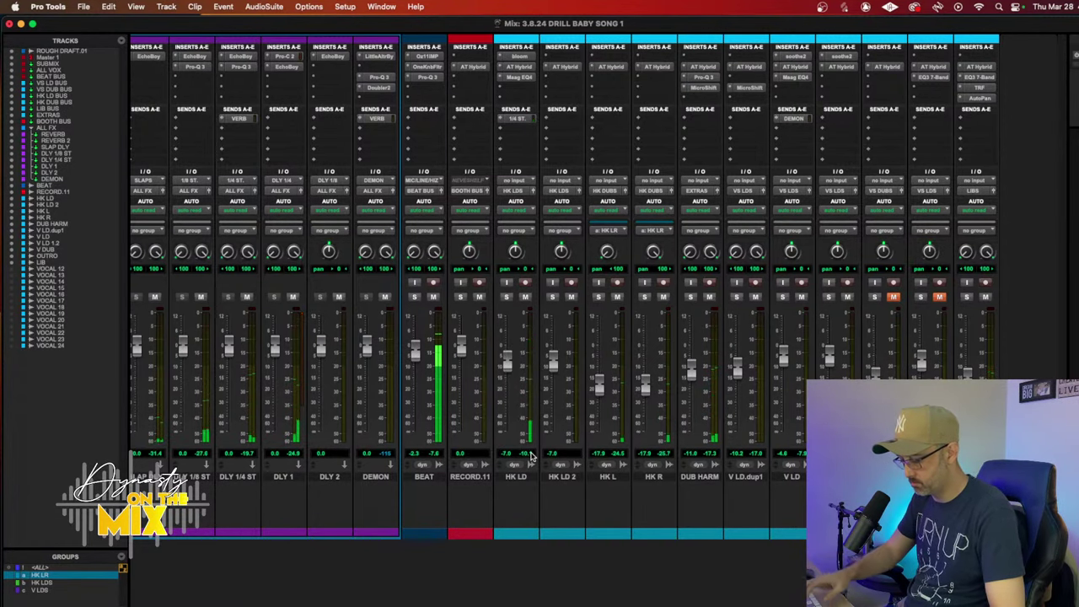
Step: Delete the empty HK LD 2 track together with its alternate playlists
{"action": "key", "text": "super+equal"}
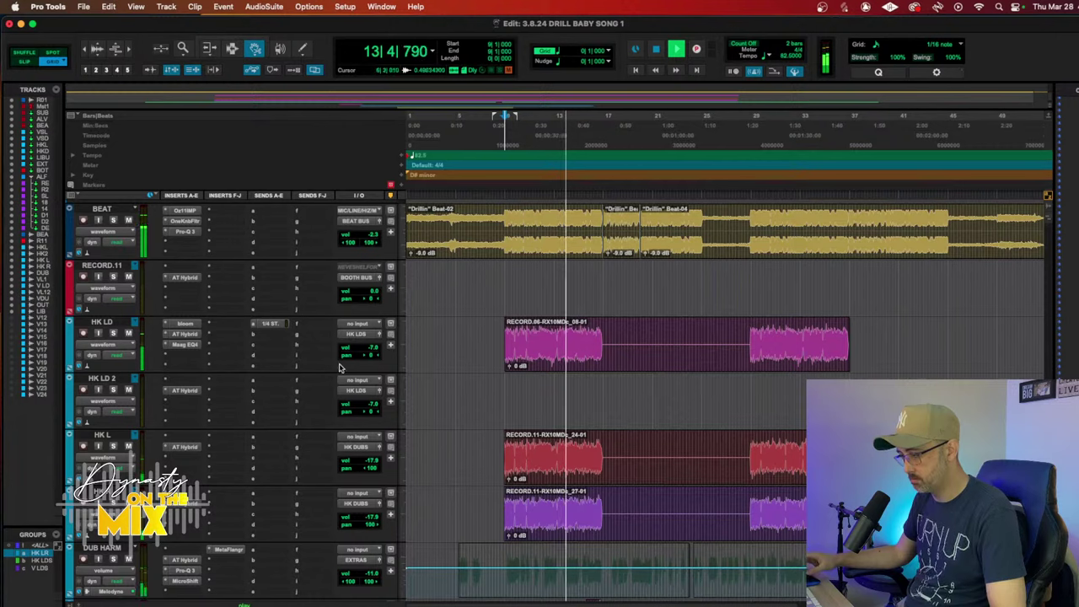
{"action": "right_click", "coordinate": [108, 379]}
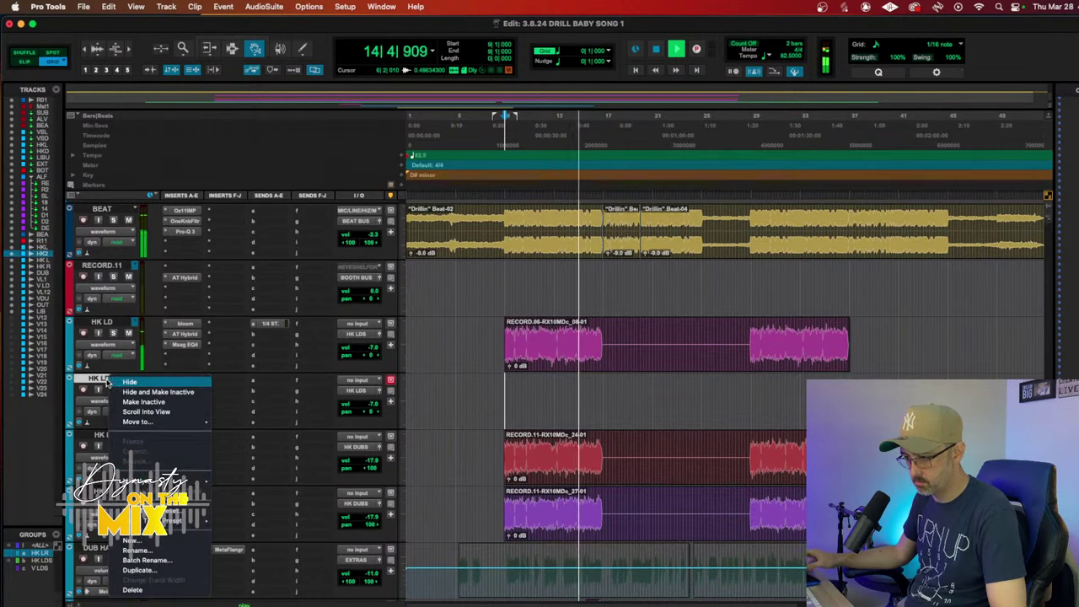
{"action": "left_click", "coordinate": [137, 593]}
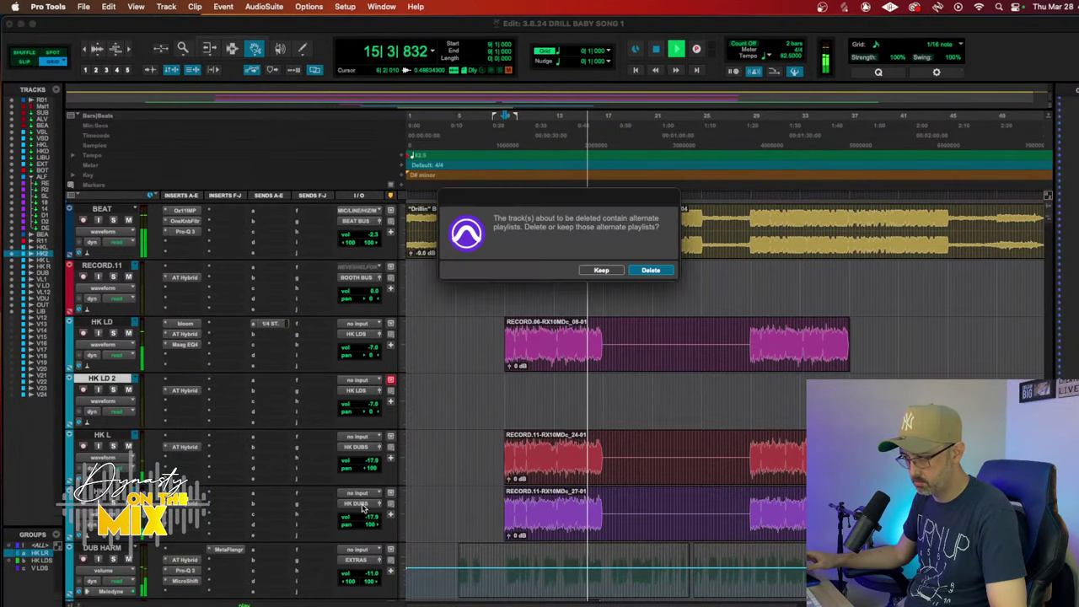
{"action": "left_click", "coordinate": [641, 273]}
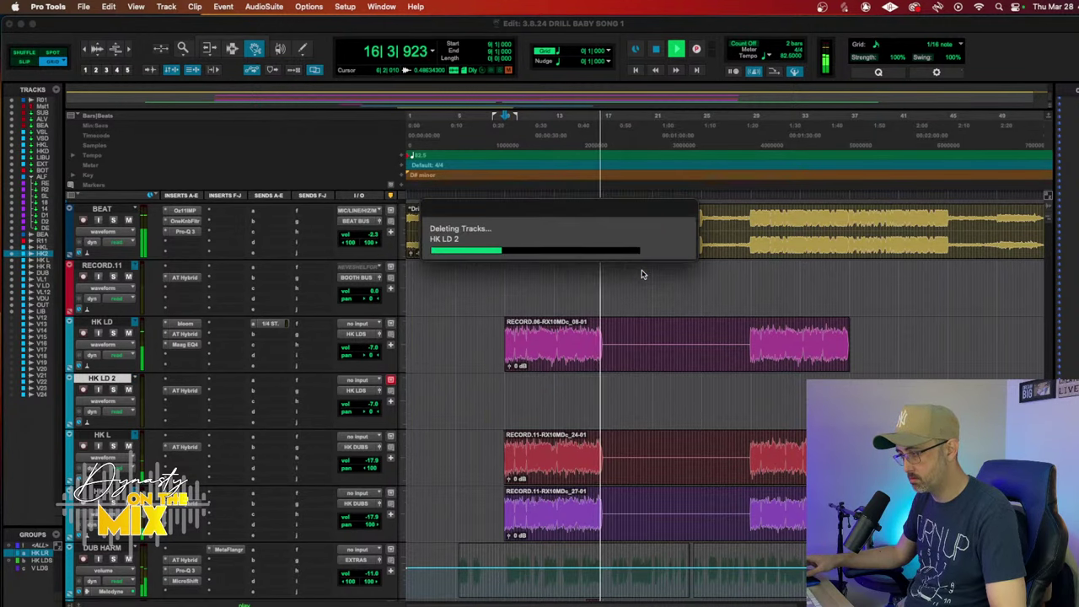
Step: Look over the hook and verse vocal clips across the song's arrangement
{"action": "key", "text": "r"}
{"action": "key", "text": "r"}
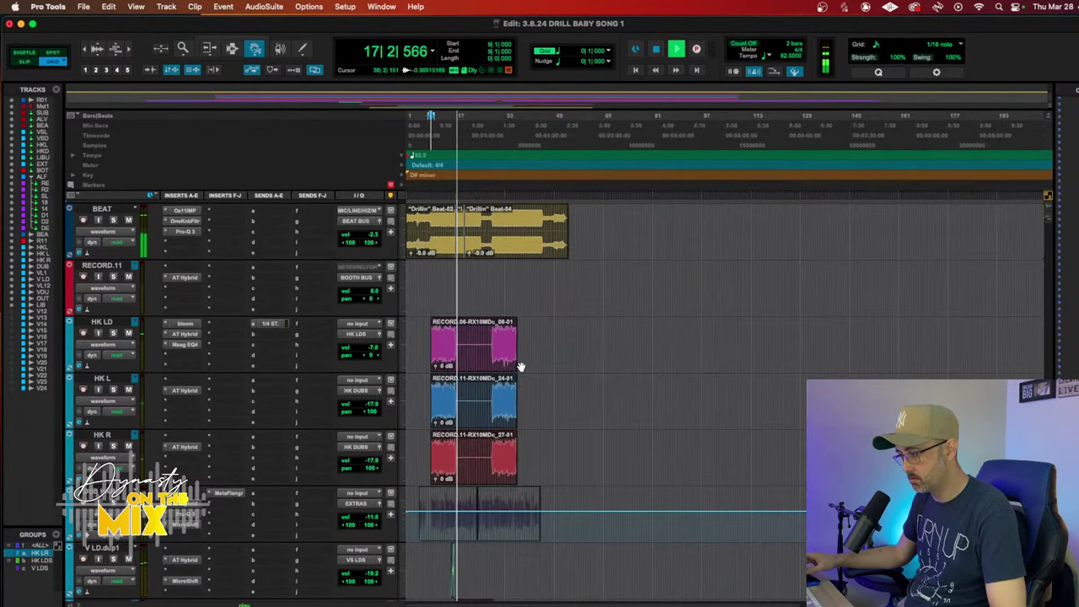
{"action": "key", "text": "t"}
{"action": "key", "text": "t"}
{"action": "key", "text": "r"}
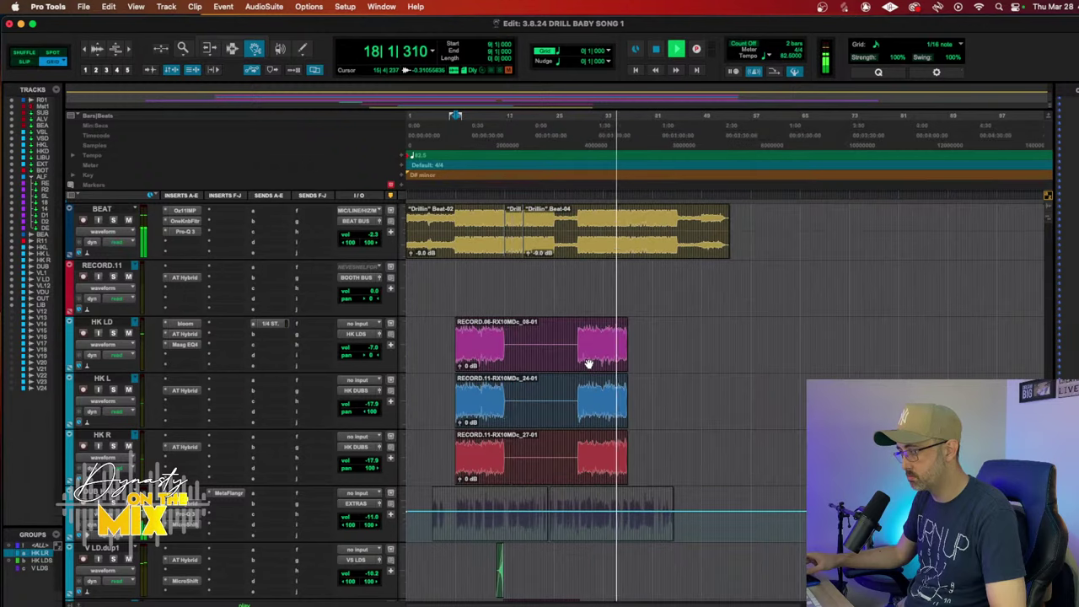
{"action": "scroll", "coordinate": [591, 363], "scroll_direction": "down", "scroll_amount": 3}
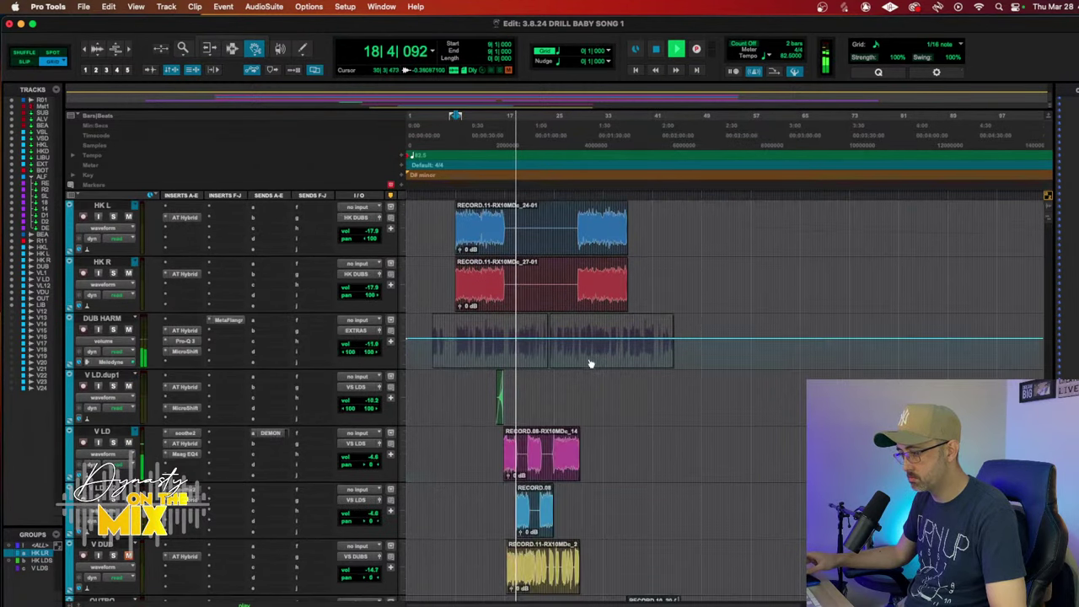
{"action": "scroll", "coordinate": [591, 364], "scroll_direction": "down", "scroll_amount": 2}
{"action": "scroll", "coordinate": [588, 364], "scroll_direction": "up", "scroll_amount": 1}
{"action": "key", "text": "t"}
{"action": "key", "text": "t"}
{"action": "scroll", "coordinate": [588, 366], "scroll_direction": "up", "scroll_amount": 4}
{"action": "scroll", "coordinate": [587, 366], "scroll_direction": "down", "scroll_amount": 1}
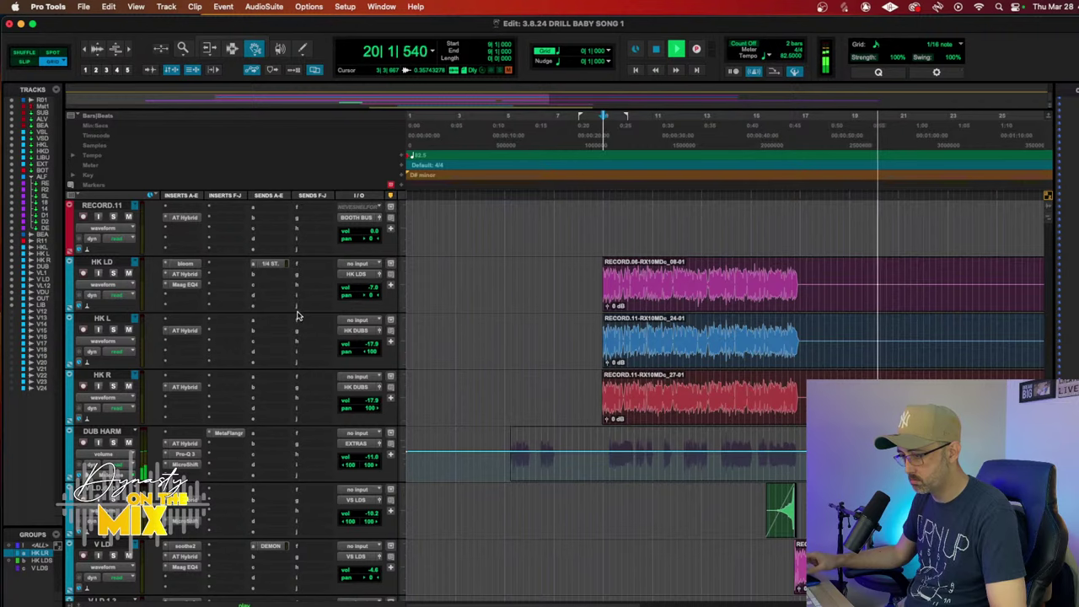
Step: Activate the V LDS group and lower the lead verse vocals together, bringing V LD to -5.6 dB
{"action": "scroll", "coordinate": [325, 458], "scroll_direction": "down", "scroll_amount": 2}
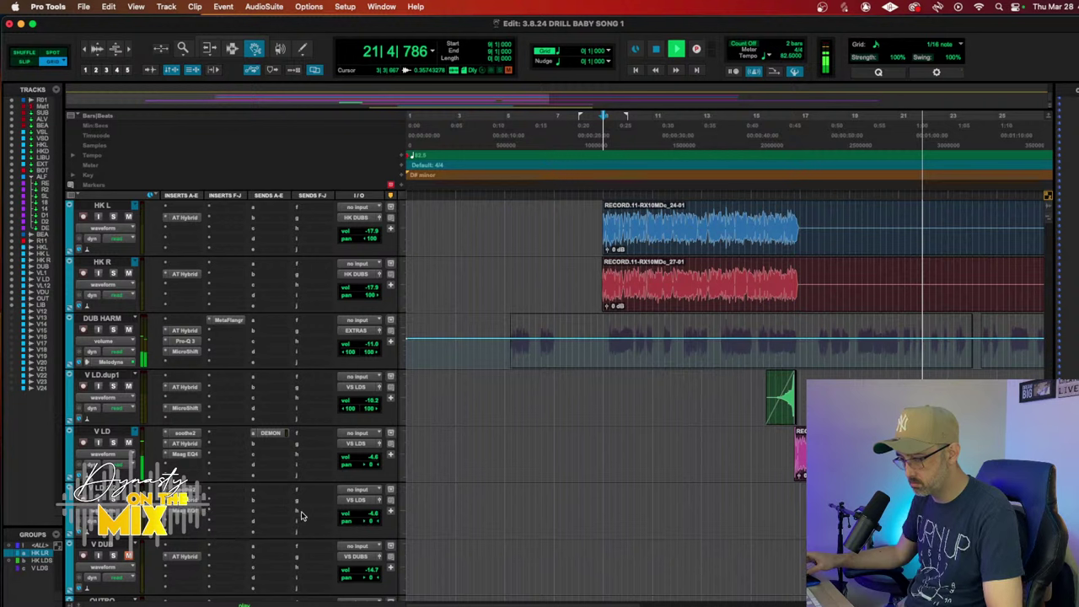
{"action": "left_click", "coordinate": [39, 568]}
{"action": "left_click_drag", "start_coordinate": [372, 456], "coordinate": [374, 468]}
Step: In the DEMON track's Pro-Q 3, turn the 3537.6 Hz band down to -1.24 dB and lower the high cut to about 5344 Hz
{"action": "scroll", "coordinate": [439, 461], "scroll_direction": "right", "scroll_amount": 5}
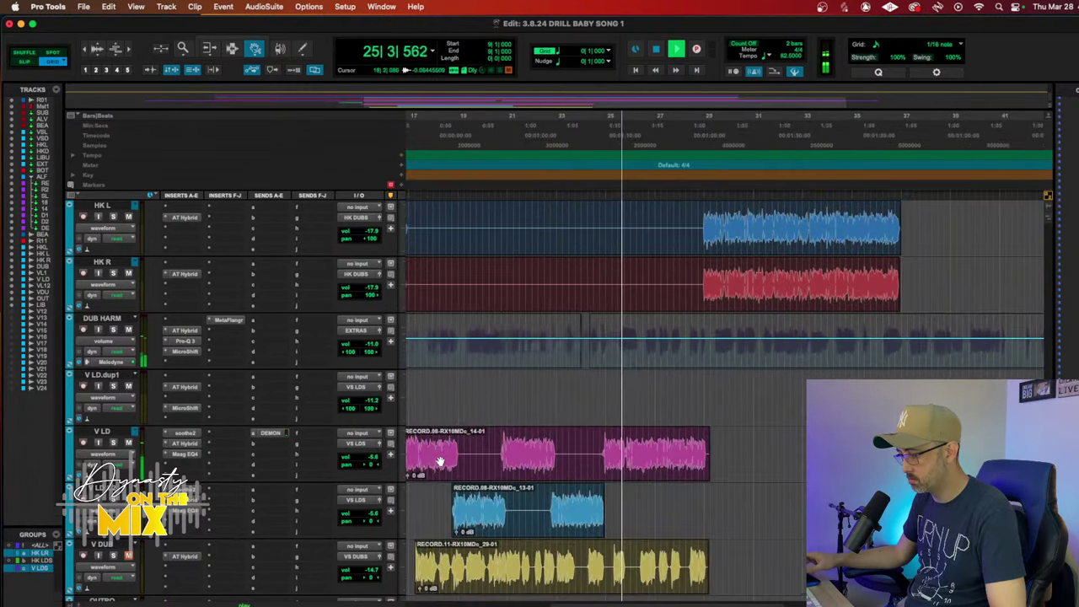
{"action": "scroll", "coordinate": [439, 461], "scroll_direction": "right", "scroll_amount": 3}
{"action": "scroll", "coordinate": [270, 439], "scroll_direction": "up", "scroll_amount": 5}
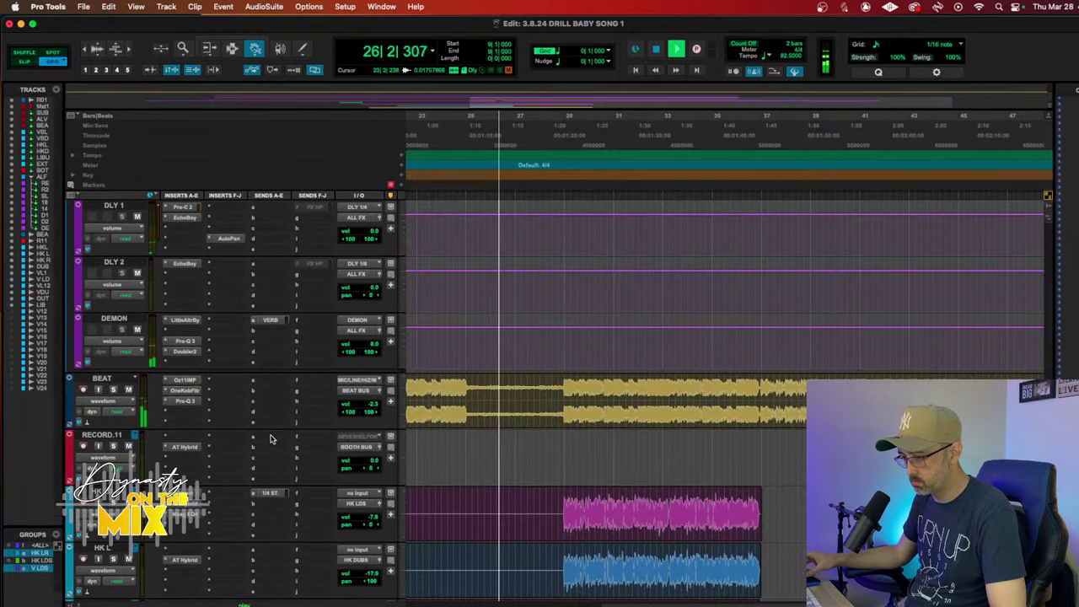
{"action": "scroll", "coordinate": [269, 438], "scroll_direction": "up", "scroll_amount": 10}
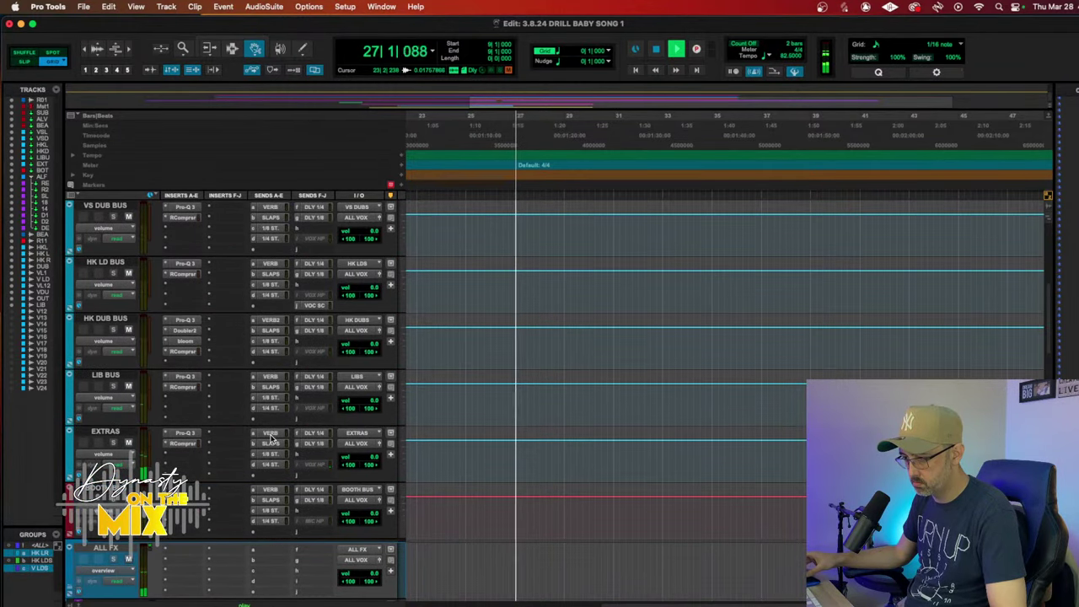
{"action": "scroll", "coordinate": [271, 437], "scroll_direction": "up", "scroll_amount": 2}
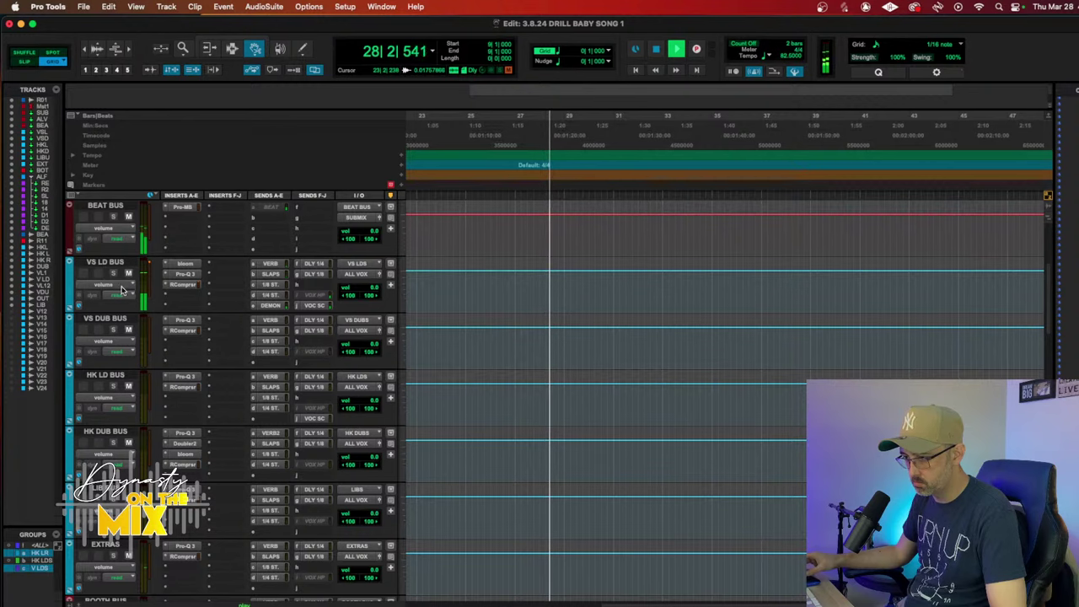
{"action": "scroll", "coordinate": [173, 350], "scroll_direction": "down", "scroll_amount": 7}
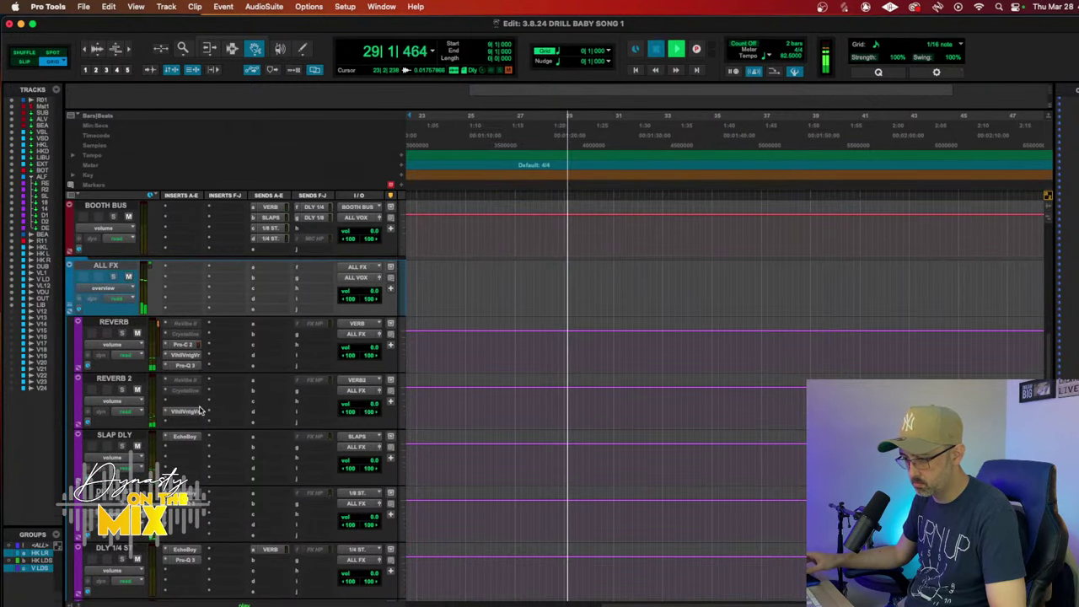
{"action": "scroll", "coordinate": [205, 451], "scroll_direction": "down", "scroll_amount": 2}
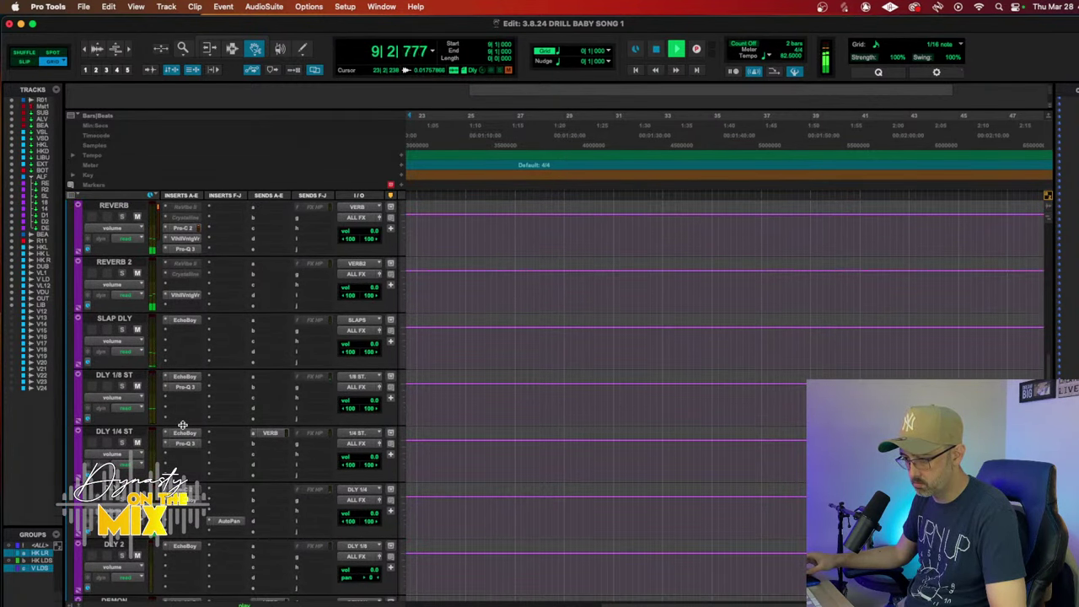
{"action": "scroll", "coordinate": [182, 425], "scroll_direction": "down", "scroll_amount": 2}
{"action": "left_click", "coordinate": [184, 499]}
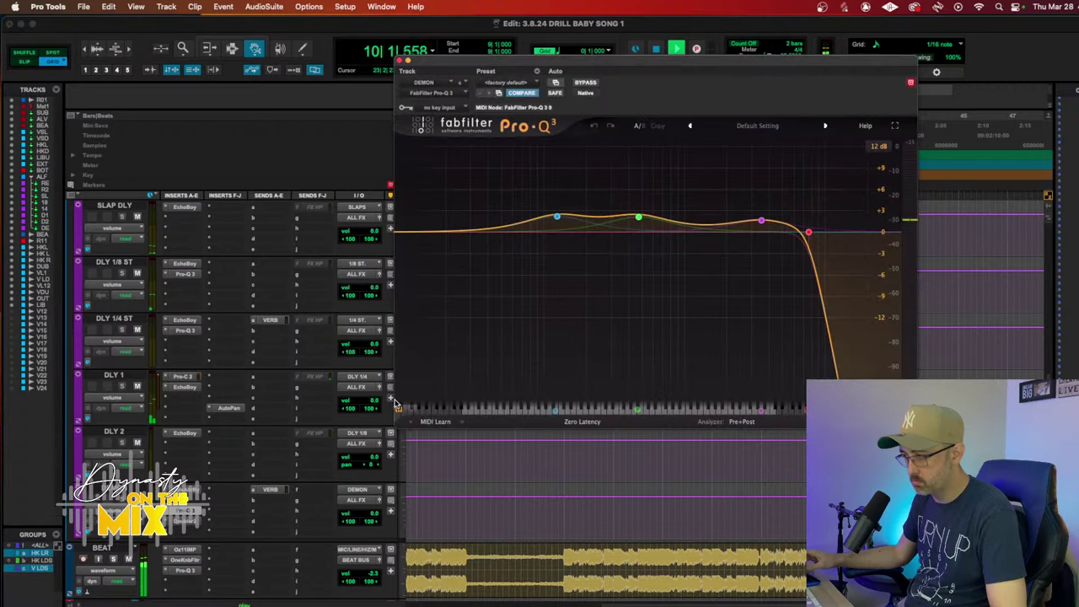
{"action": "left_click_drag", "start_coordinate": [760, 223], "coordinate": [789, 241]}
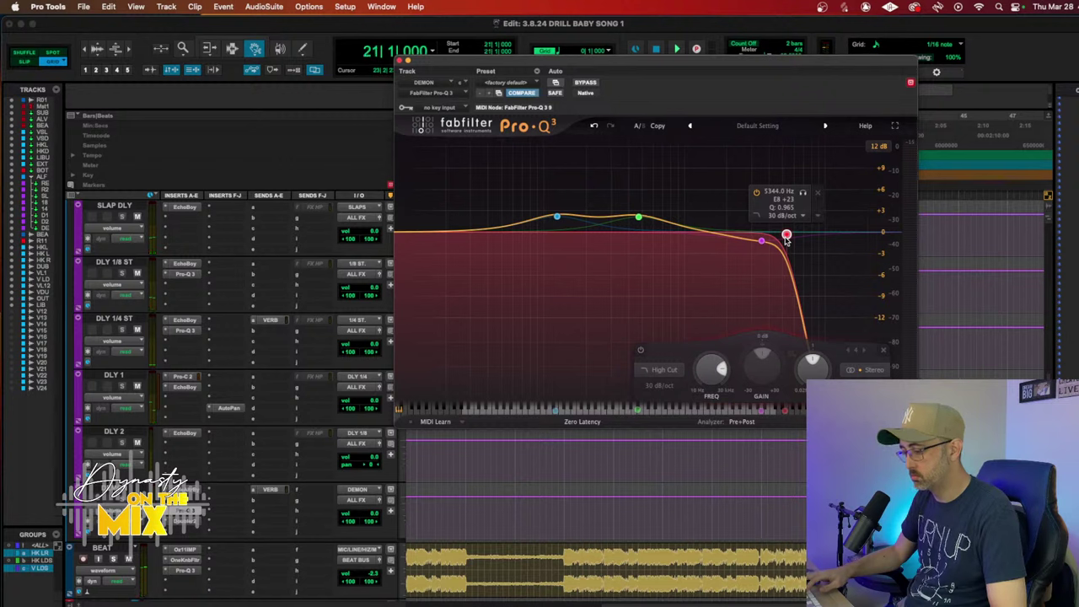
Step: During playback, shift DEMON's two low EQ boosts lower in frequency and set the high-mid band to -3.25 dB at 2592 Hz
{"action": "key", "text": "space"}
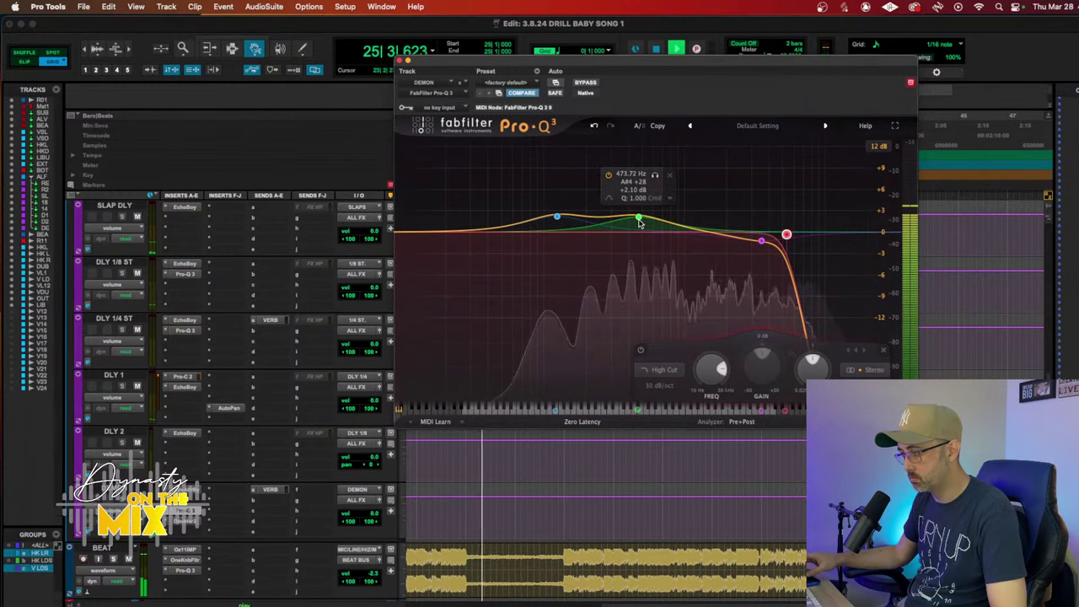
{"action": "left_click_drag", "start_coordinate": [638, 217], "coordinate": [543, 213]}
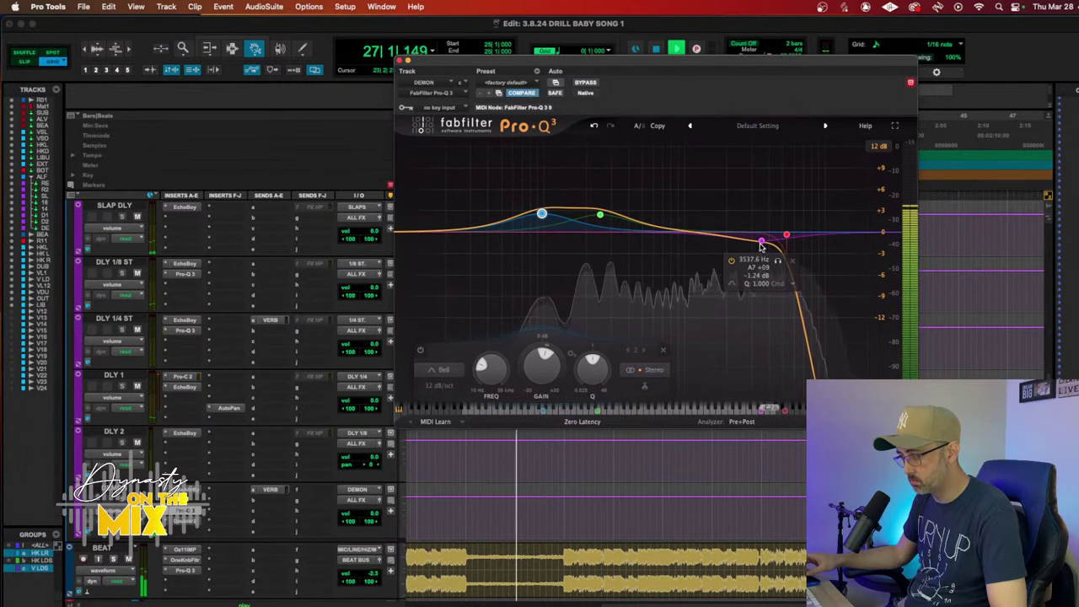
{"action": "left_click_drag", "start_coordinate": [763, 244], "coordinate": [746, 259]}
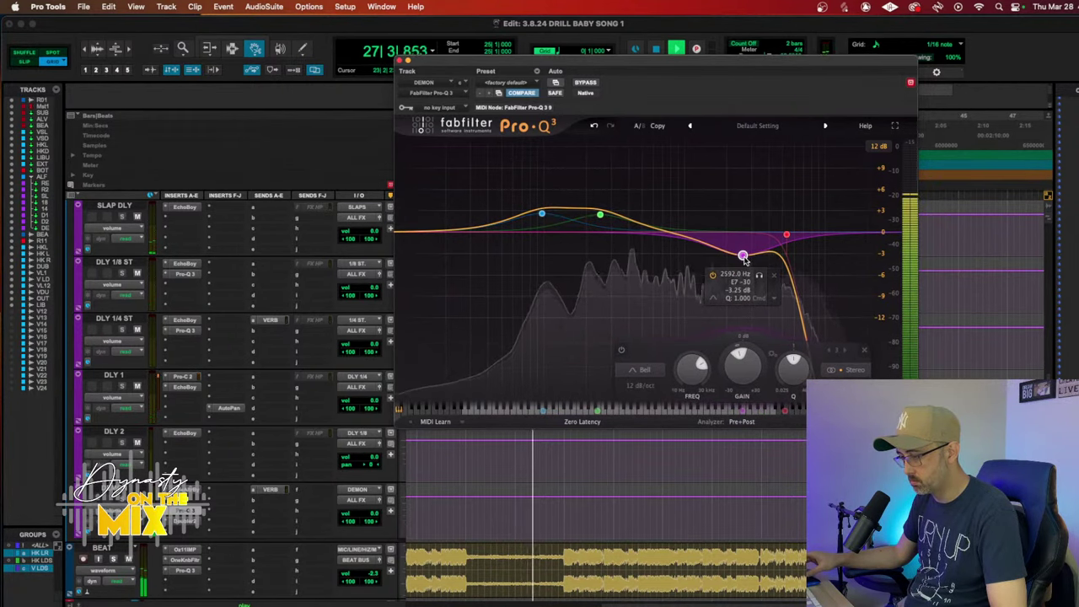
Step: Open DEMON's Doubler2, then display the DEMON send level automation on VS LD BUS and shape a rising ramp from about bar 25 to 29
{"action": "left_click", "coordinate": [195, 522]}
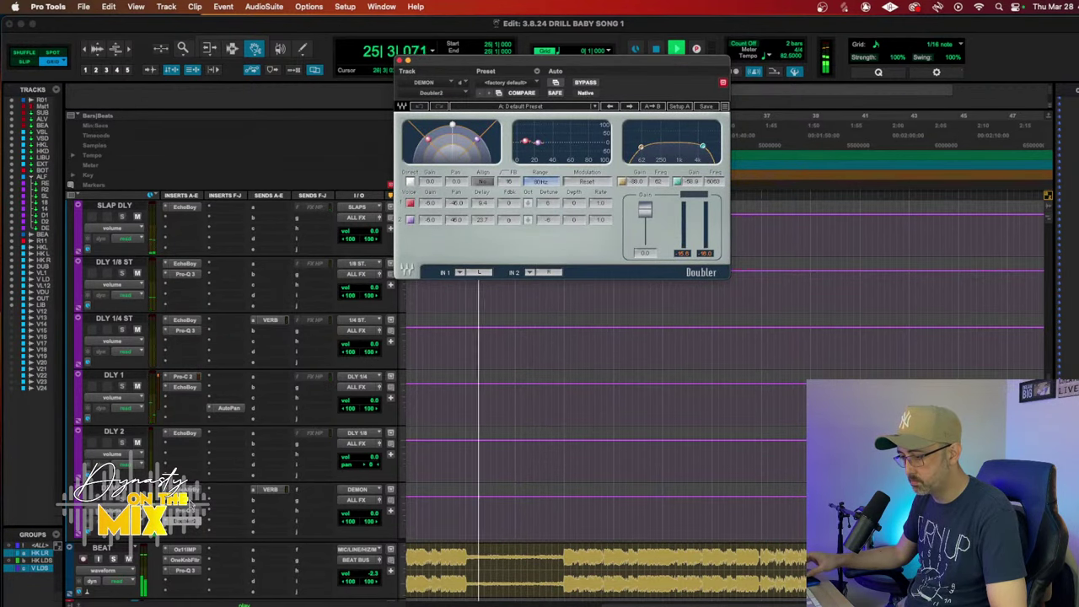
{"action": "scroll", "coordinate": [305, 496], "scroll_direction": "up", "scroll_amount": 15}
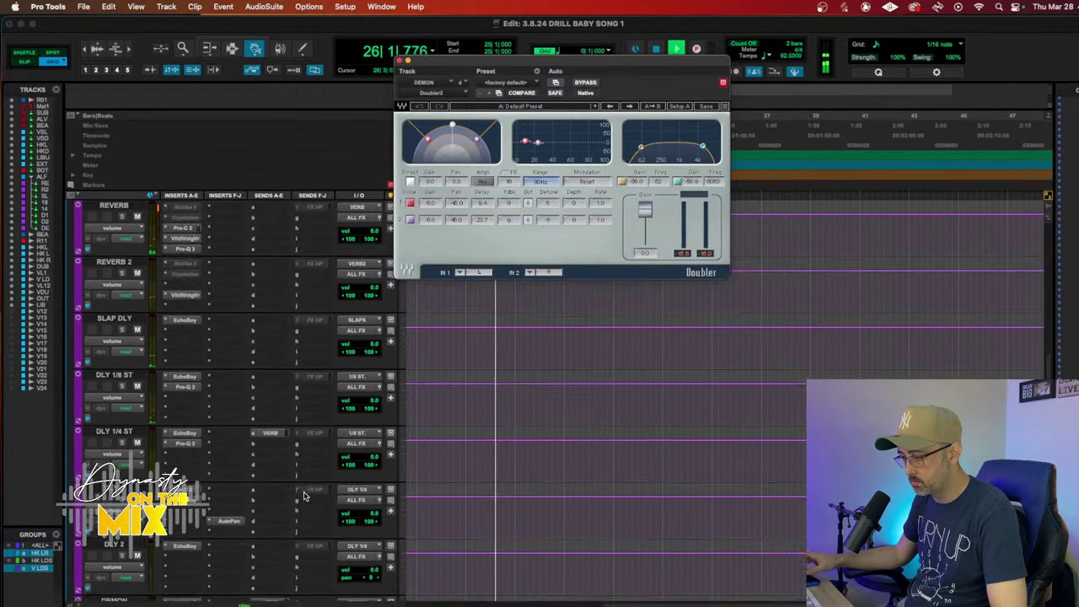
{"action": "scroll", "coordinate": [305, 496], "scroll_direction": "up", "scroll_amount": 2}
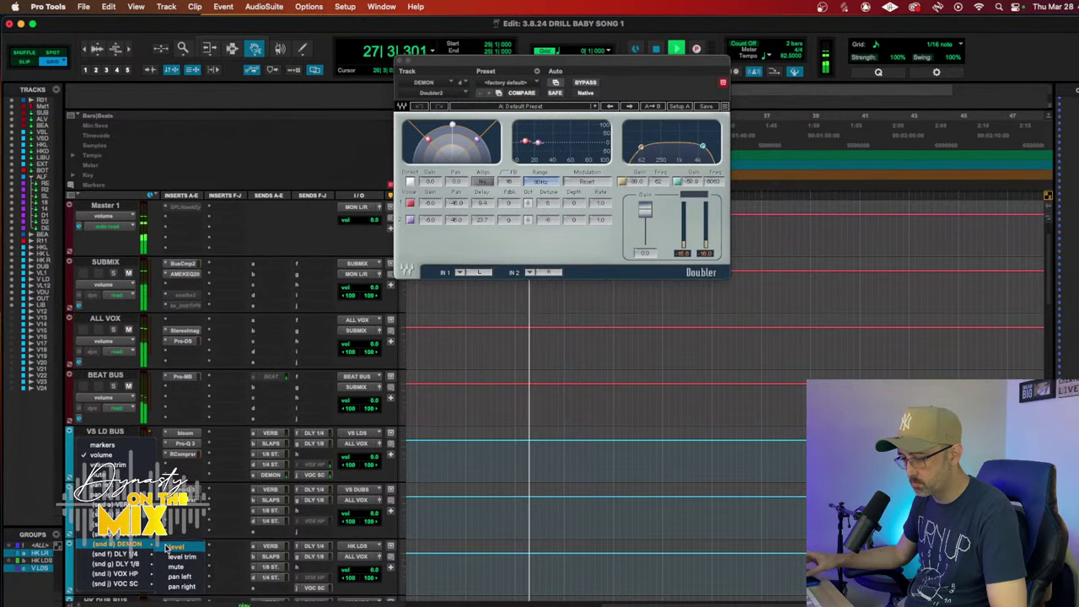
{"action": "left_click_drag", "start_coordinate": [462, 453], "coordinate": [567, 442]}
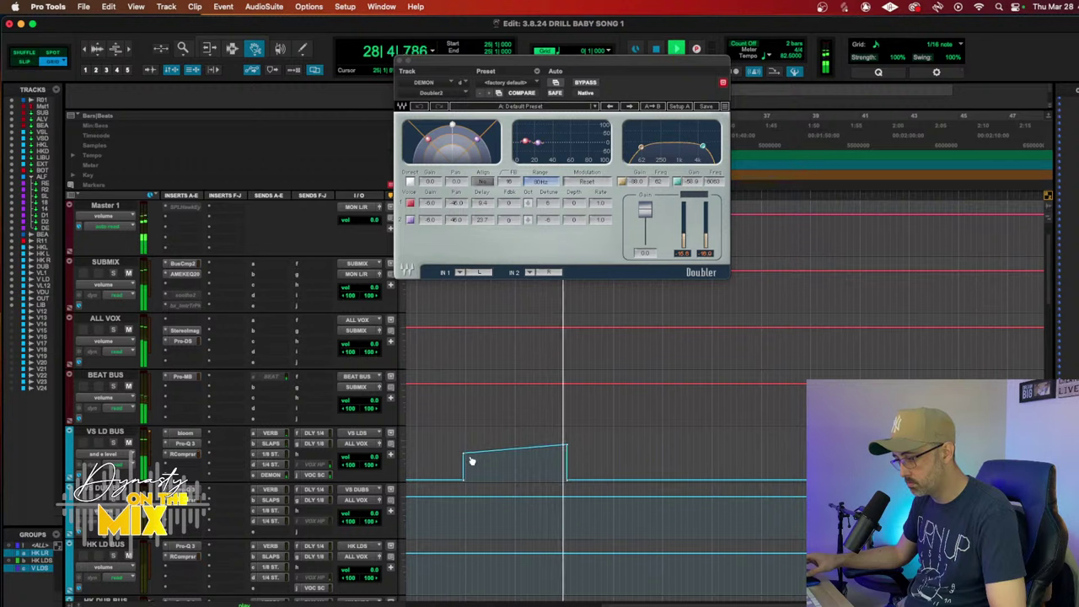
Step: Raise the starting breakpoint of the DEMON send level automation on VS LD BUS near bar 25, and close the Doubler plug-in
{"action": "left_click_drag", "start_coordinate": [468, 456], "coordinate": [463, 451]}
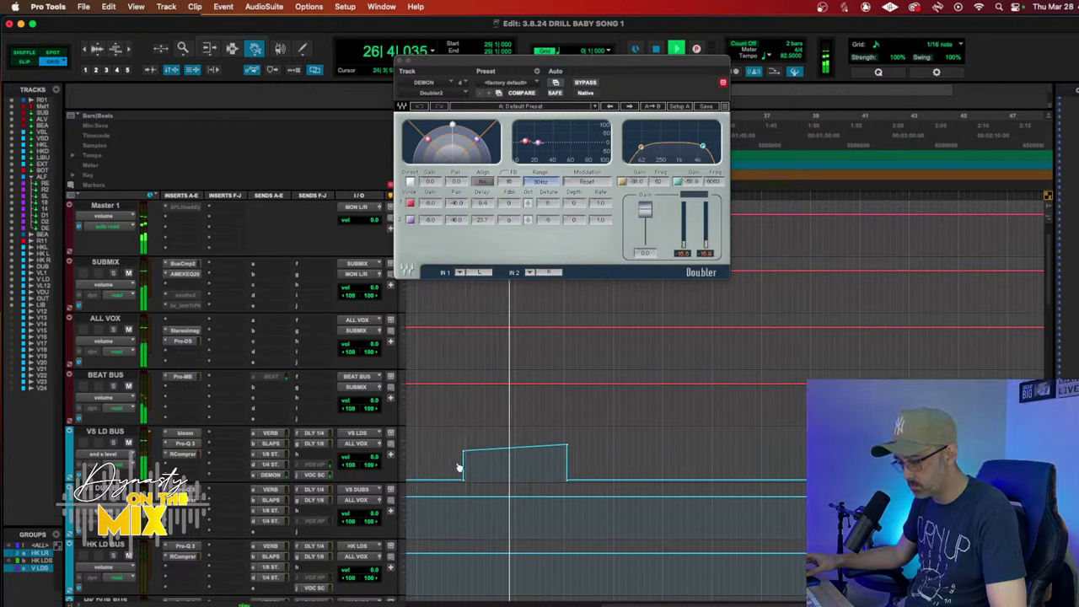
{"action": "key", "text": "F7"}
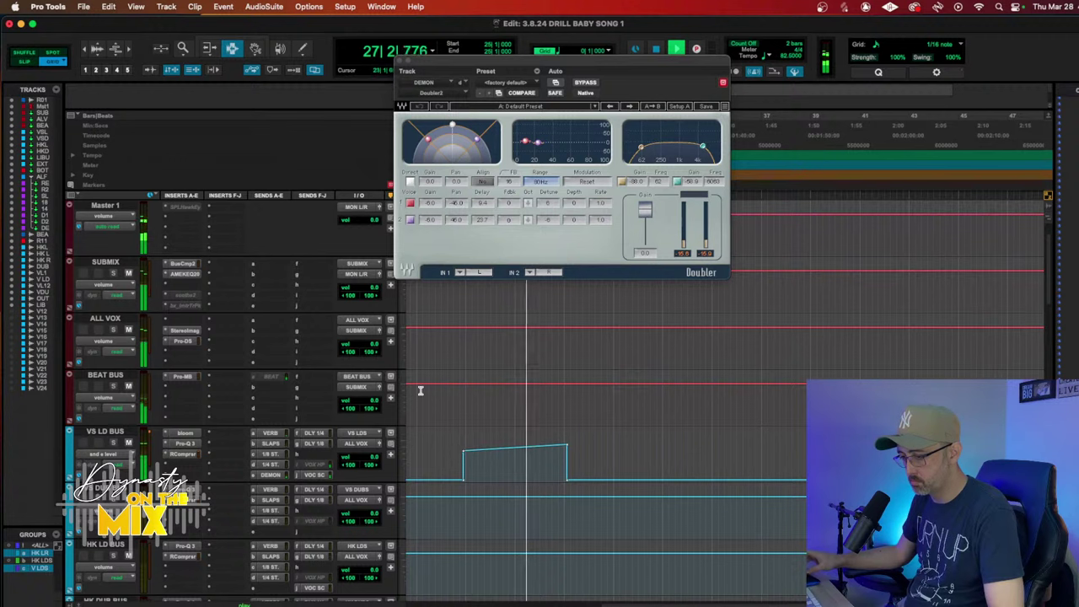
{"action": "left_click", "coordinate": [399, 60]}
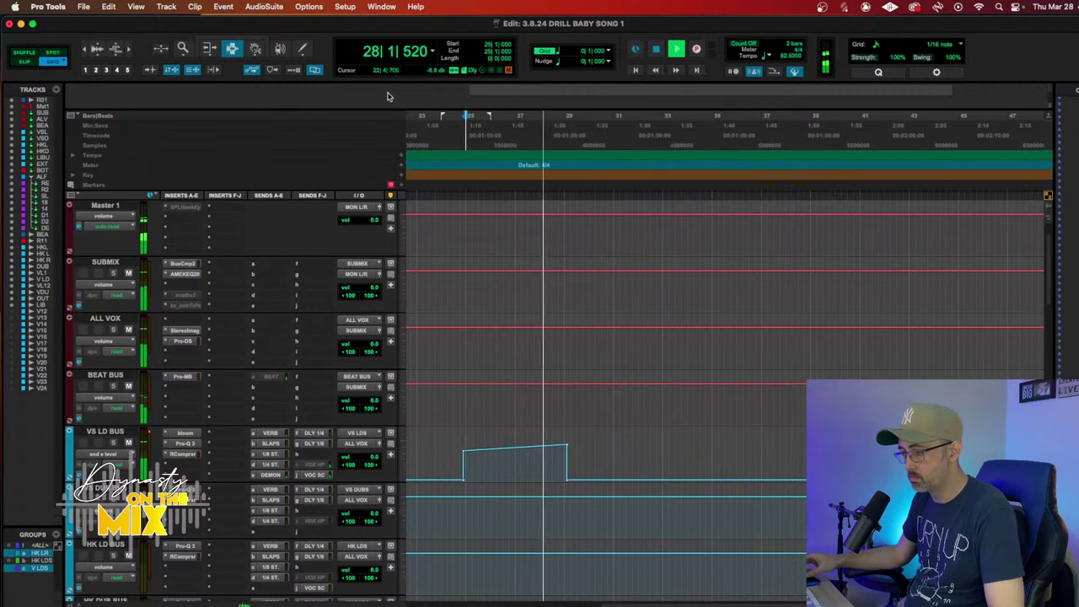
Step: Show the VERB send level automation on VS LD BUS and draw a rising ramp from bar 25 to about bar 29
{"action": "left_click", "coordinate": [125, 462]}
{"action": "mouse_move", "coordinate": [142, 419]}
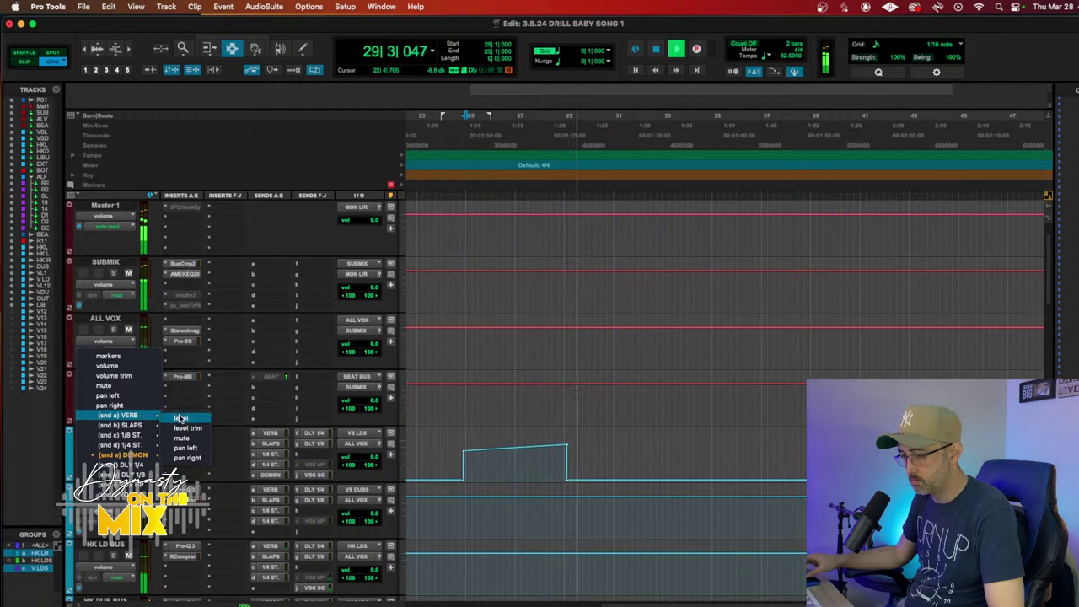
{"action": "left_click", "coordinate": [181, 418]}
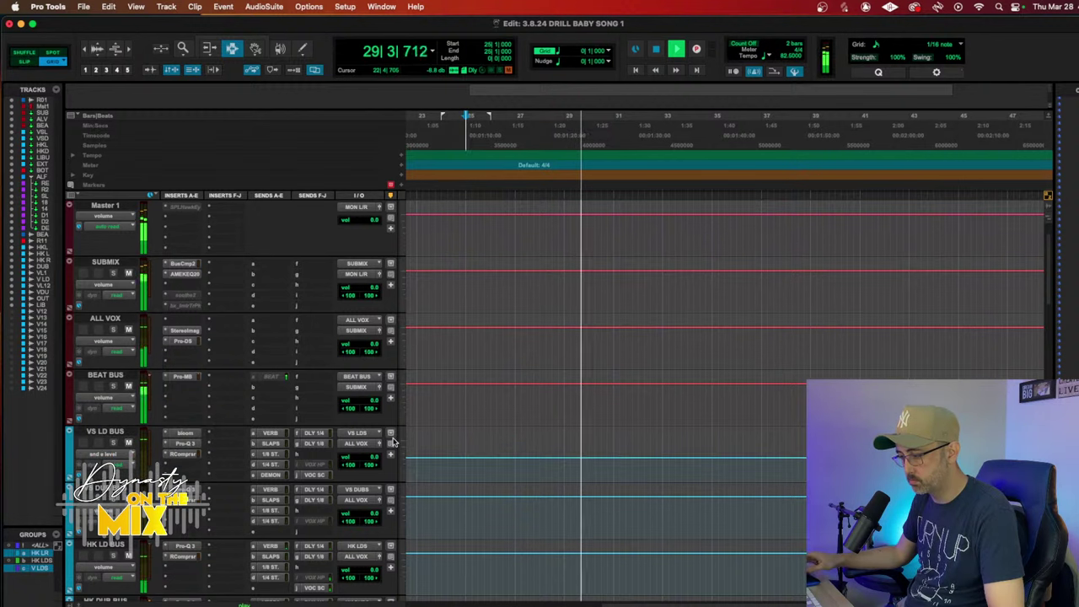
{"action": "left_click", "coordinate": [466, 459]}
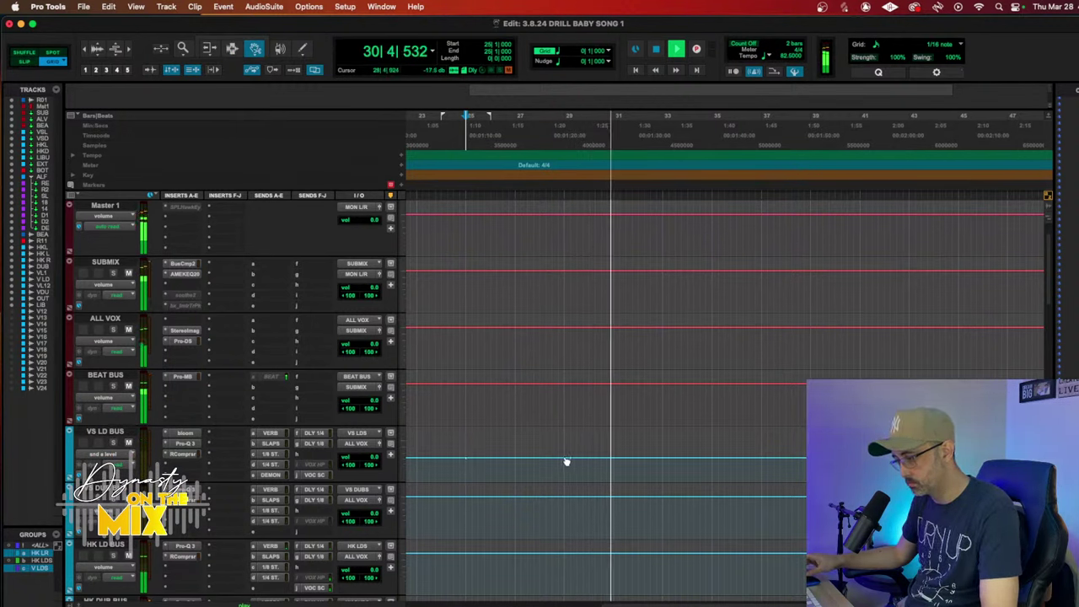
{"action": "left_click_drag", "start_coordinate": [566, 460], "coordinate": [567, 452]}
{"action": "key", "text": "space"}
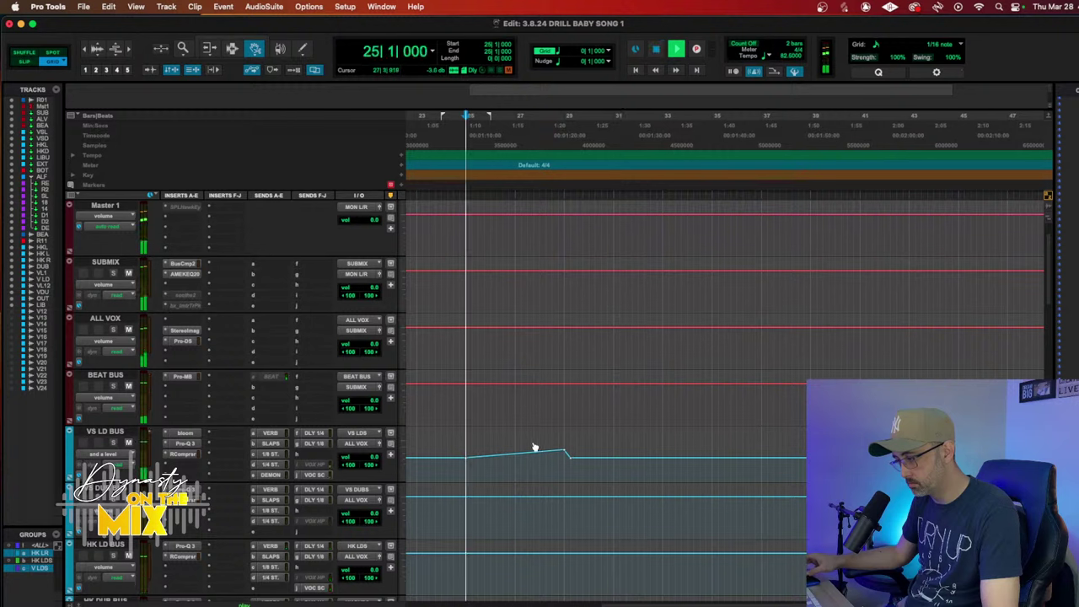
{"action": "key", "text": "space"}
Step: Shape the VERB send ramp with a raised breakpoint just before bar 26 and a higher peak near bar 29, and replay the section
{"action": "left_click_drag", "start_coordinate": [495, 455], "coordinate": [495, 453]}
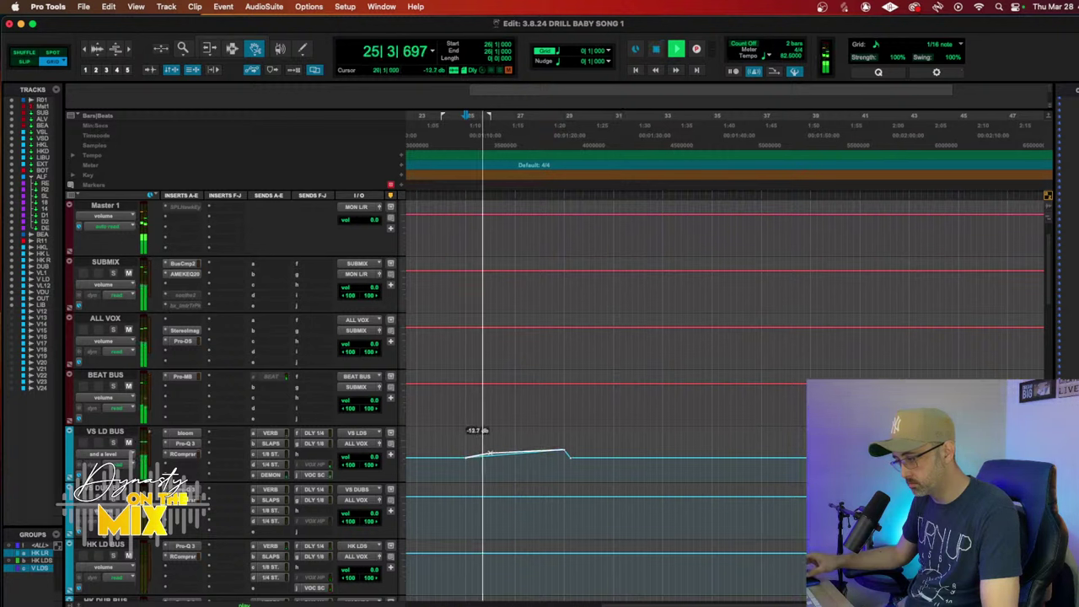
{"action": "left_click_drag", "start_coordinate": [569, 452], "coordinate": [568, 447]}
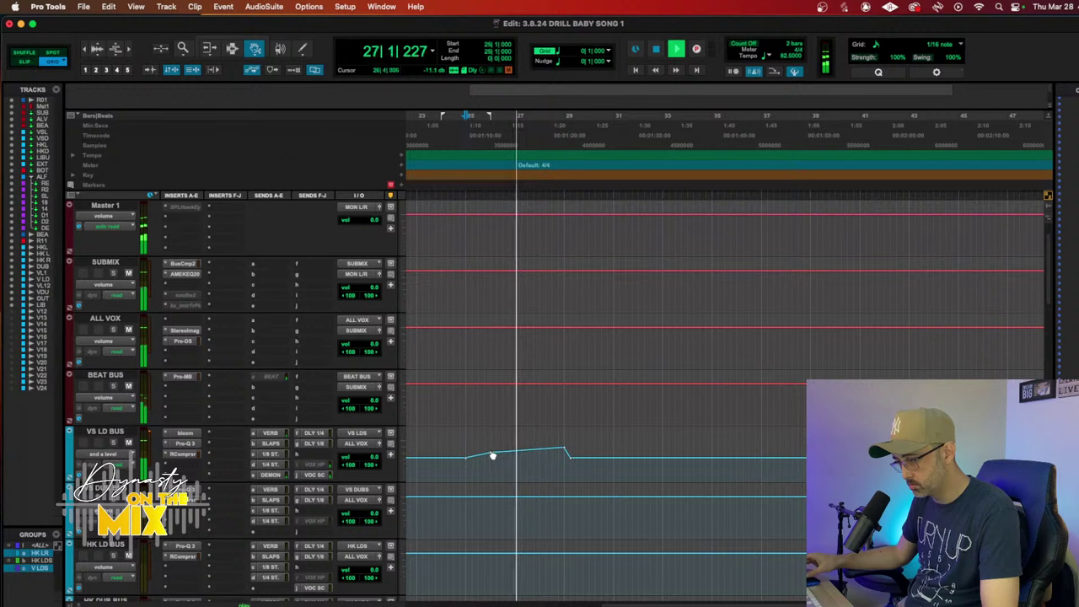
{"action": "left_click_drag", "start_coordinate": [493, 453], "coordinate": [485, 450]}
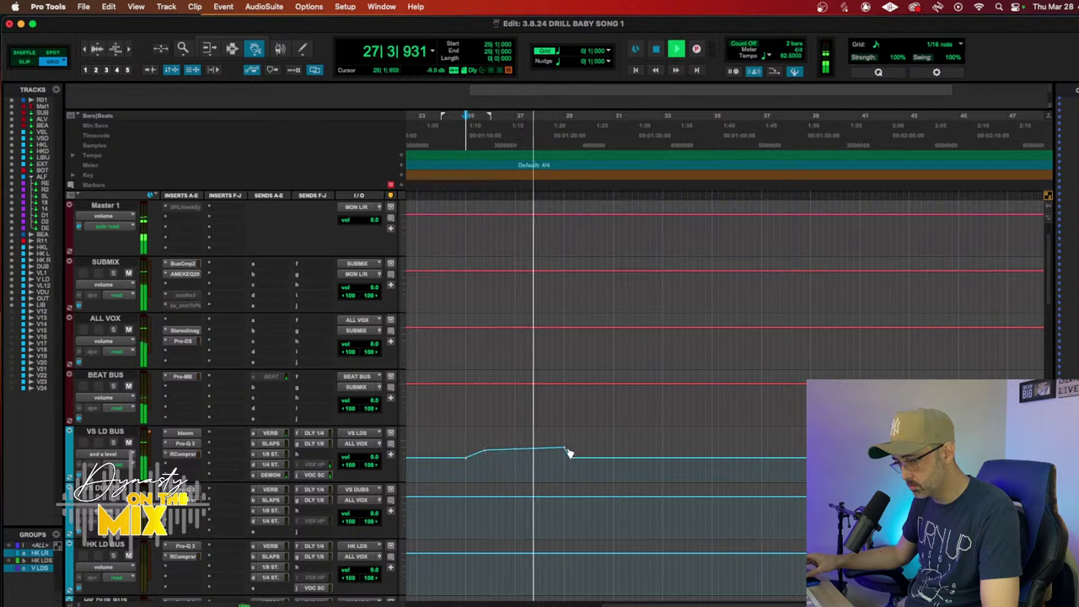
{"action": "left_click_drag", "start_coordinate": [568, 453], "coordinate": [568, 451]}
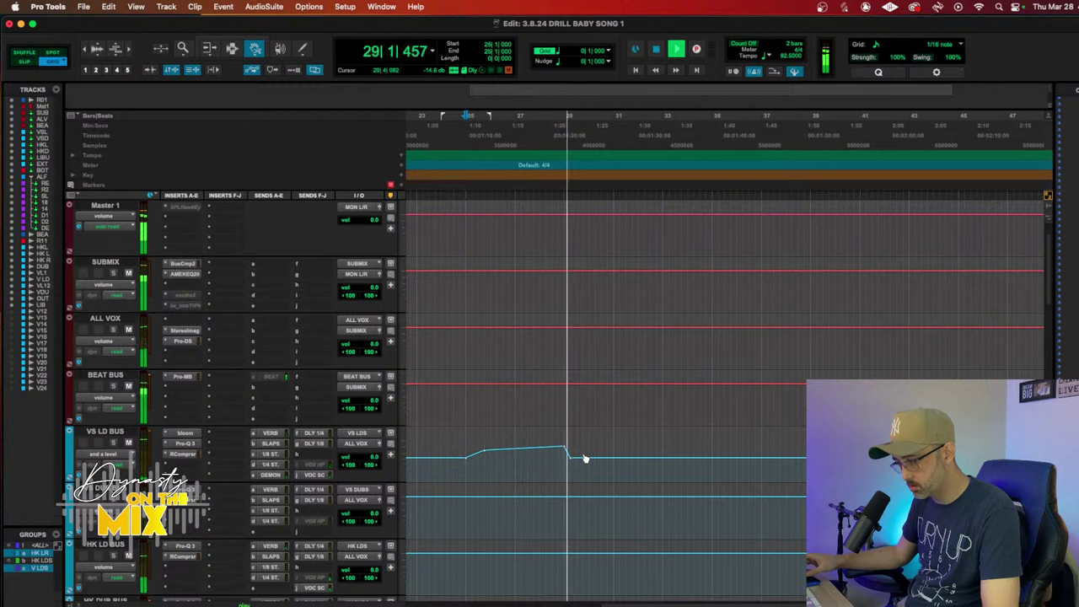
{"action": "key", "text": "space"}
{"action": "key", "text": "space"}
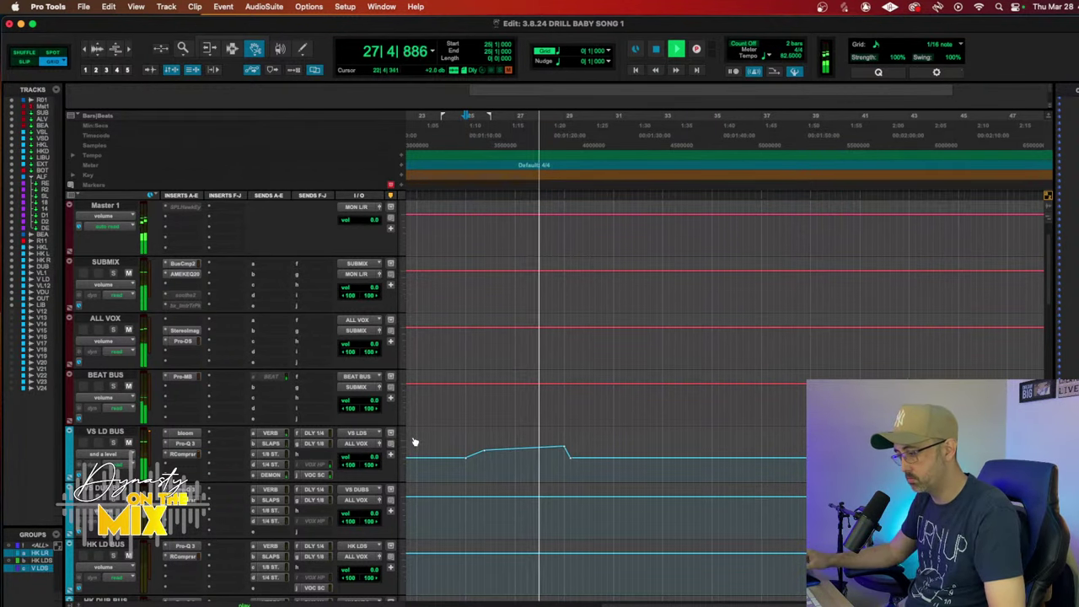
Step: Raise the SLAPS send level on VS LD BUS to -23.1 dB and play the section back
{"action": "left_click", "coordinate": [269, 443]}
{"action": "key", "text": "space"}
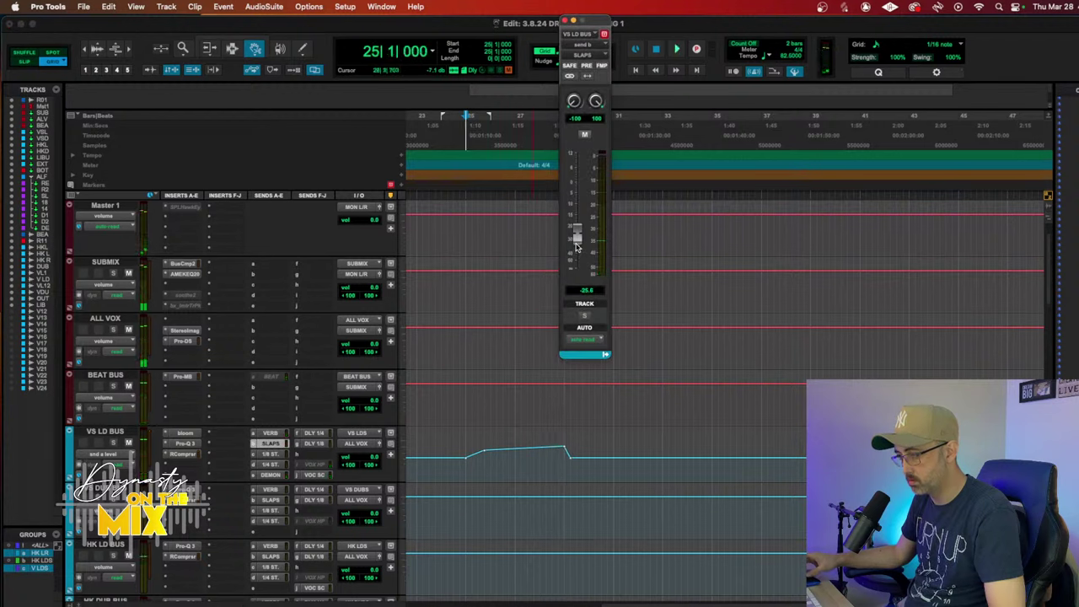
{"action": "key", "text": "space"}
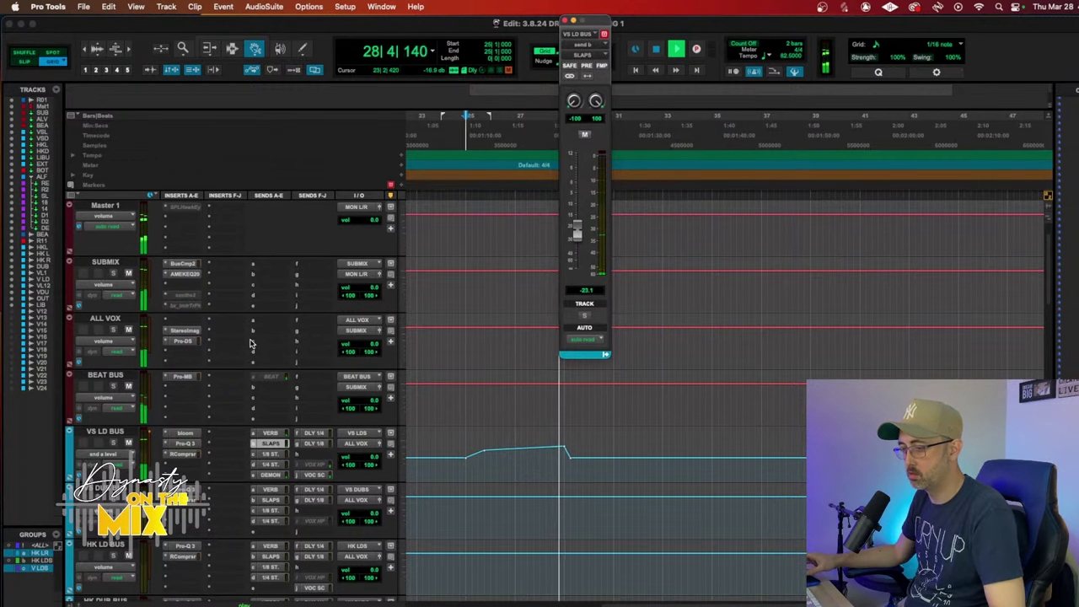
Step: Open the AMEK EQ on SUBMIX and insert a stereo PAZ Analyzer on Master 1
{"action": "left_click", "coordinate": [183, 274]}
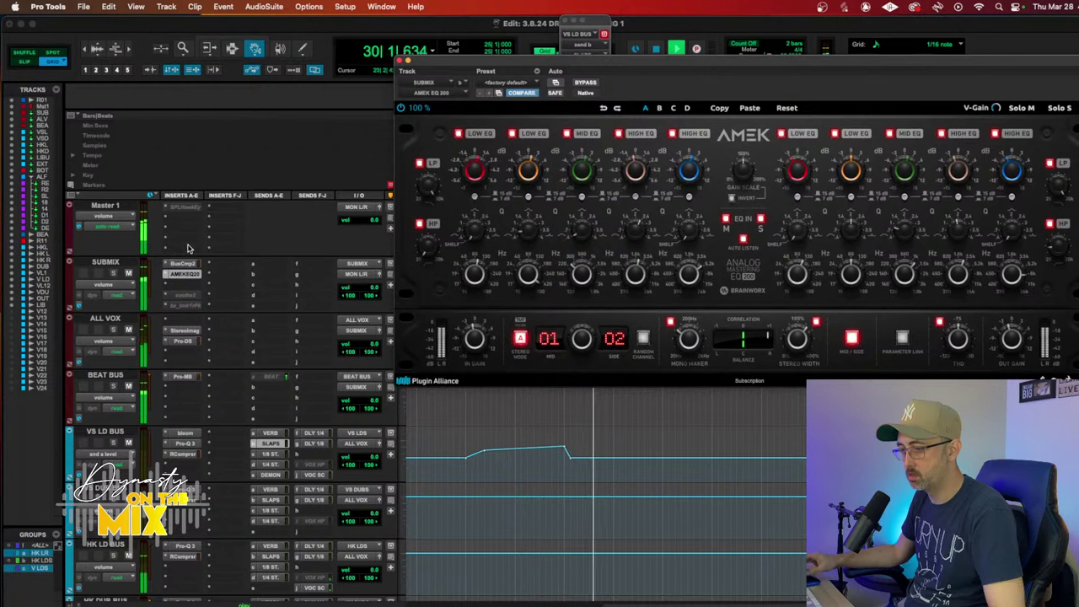
{"action": "scroll", "coordinate": [190, 226], "scroll_direction": "up", "scroll_amount": 2}
{"action": "left_click", "coordinate": [180, 278]}
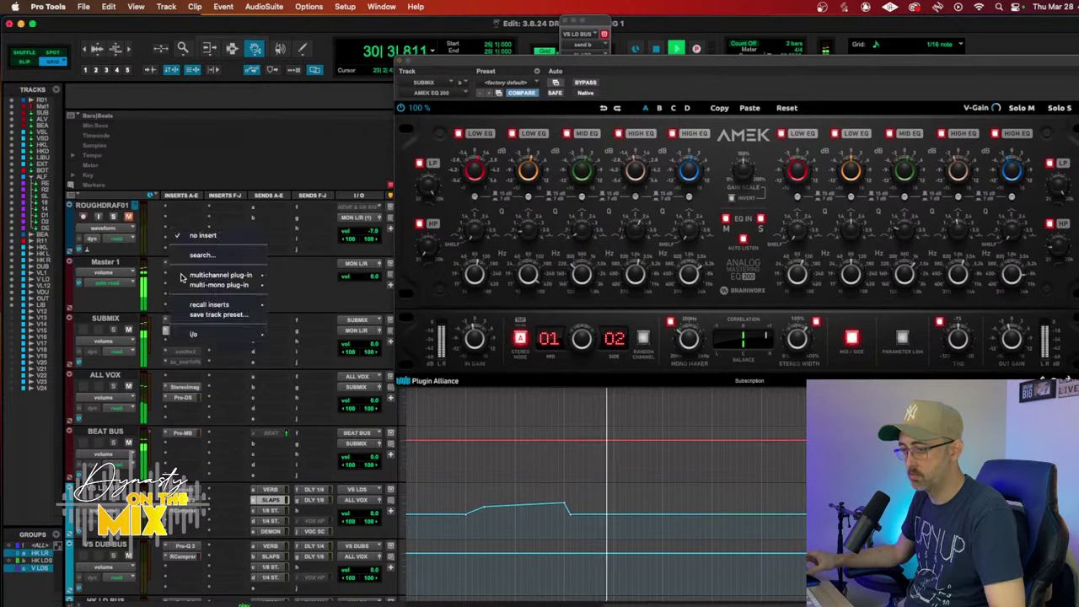
{"action": "mouse_move", "coordinate": [236, 275]}
{"action": "mouse_move", "coordinate": [355, 257]}
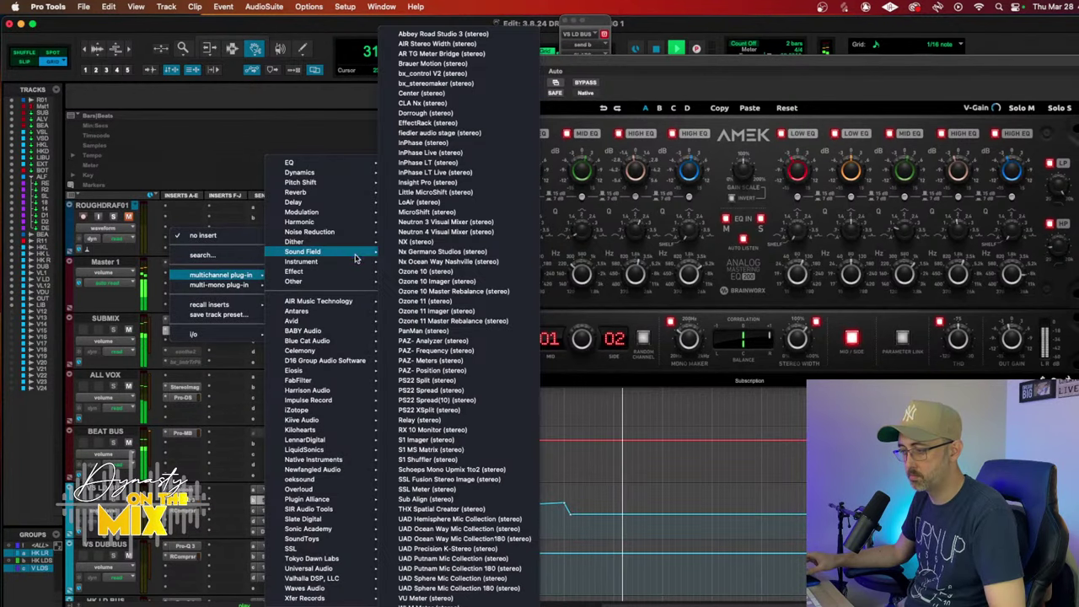
{"action": "left_click", "coordinate": [432, 341]}
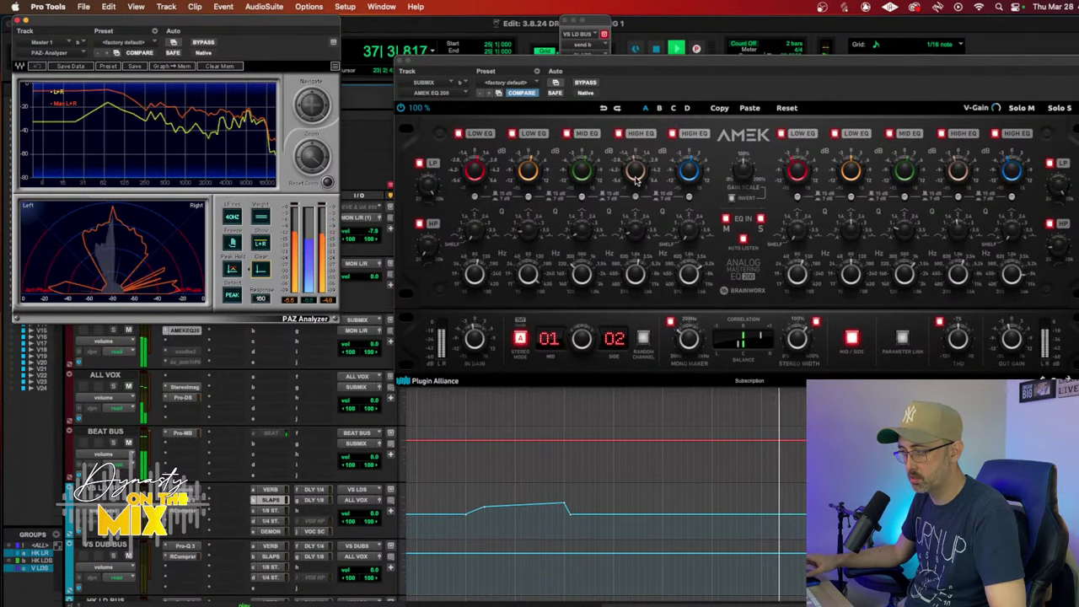
Step: Play the mix and check its frequency balance in the PAZ Analyzer, closing the AMEK EQ and analyzer windows
{"action": "key", "text": "space"}
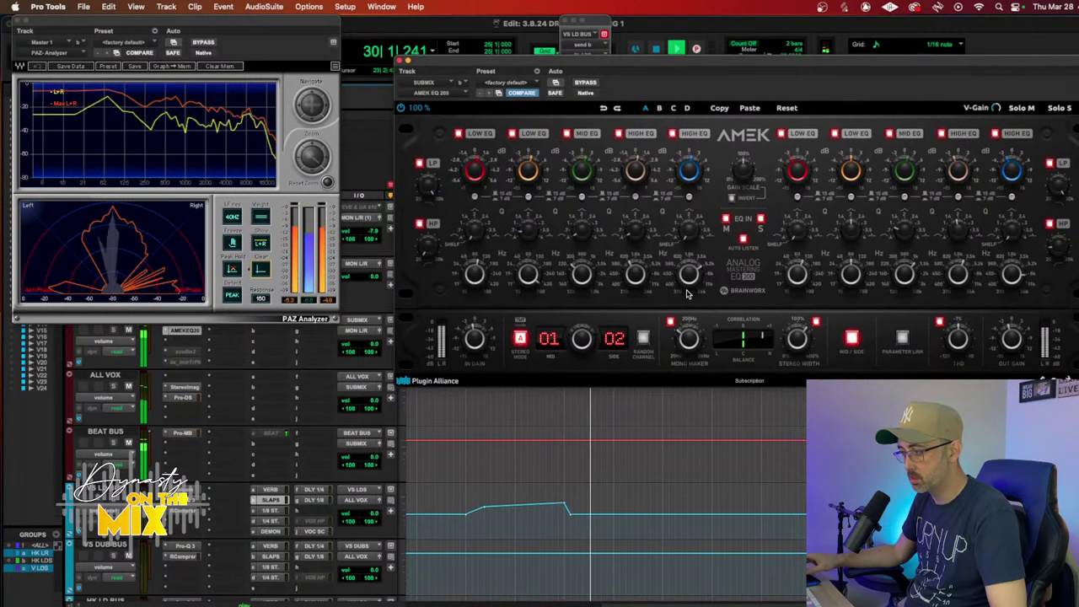
{"action": "mouse_move", "coordinate": [635, 171]}
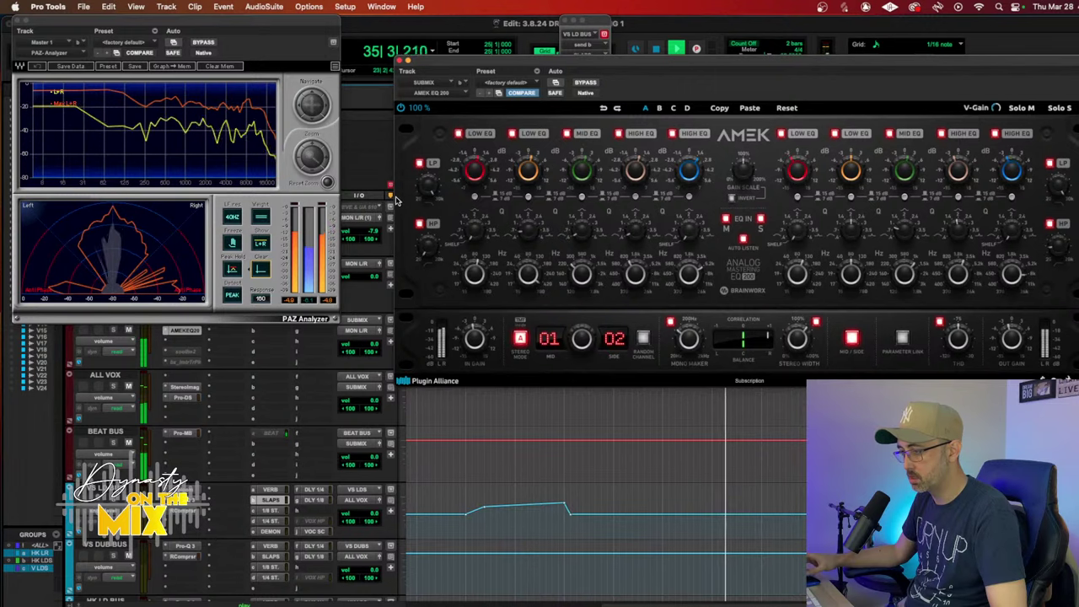
{"action": "key", "text": "super+w"}
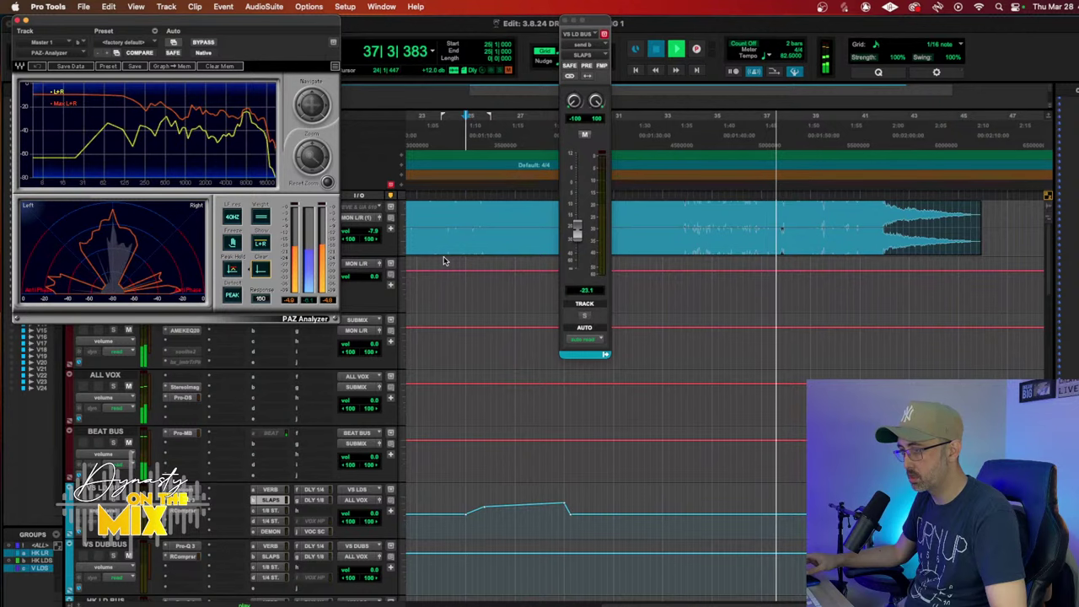
{"action": "key", "text": "space"}
{"action": "key", "text": "space"}
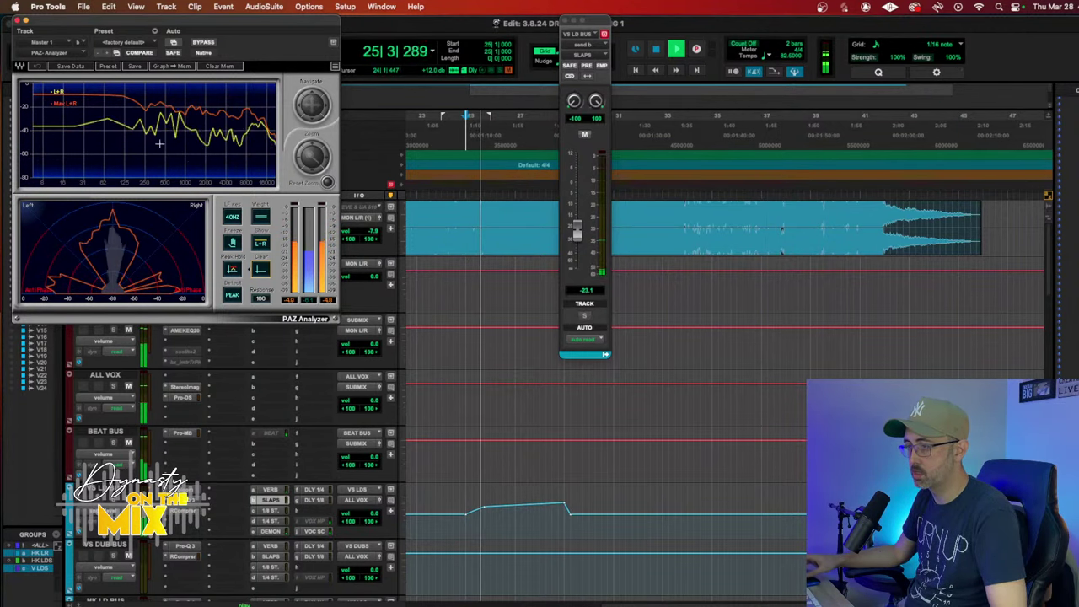
{"action": "left_click", "coordinate": [18, 19]}
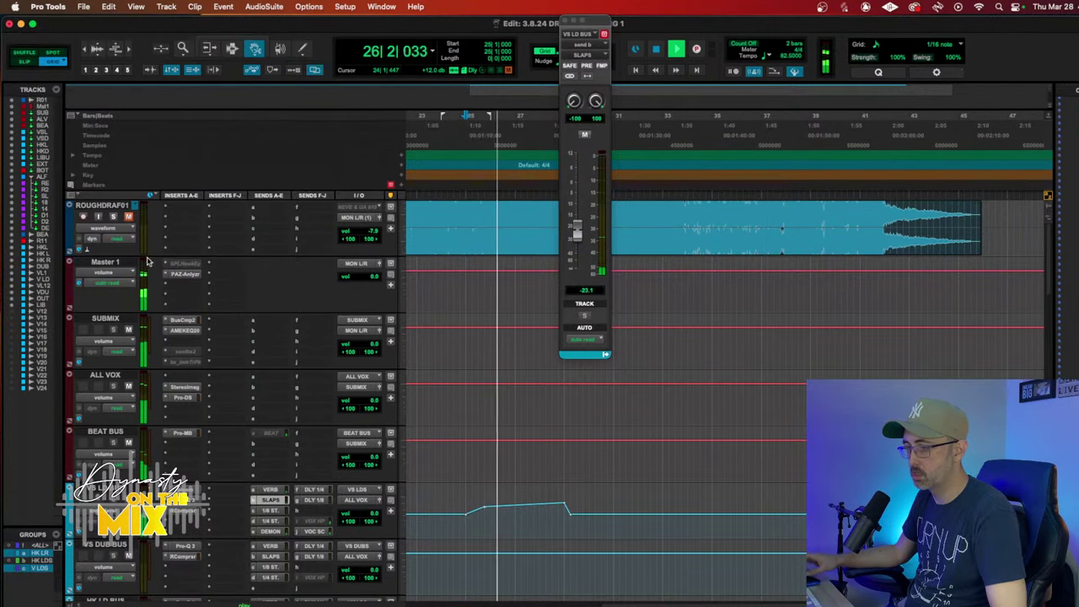
Step: Copy the bloom insert from the V LD track to the first insert slot of V LD 1.2
{"action": "scroll", "coordinate": [199, 346], "scroll_direction": "down", "scroll_amount": 5}
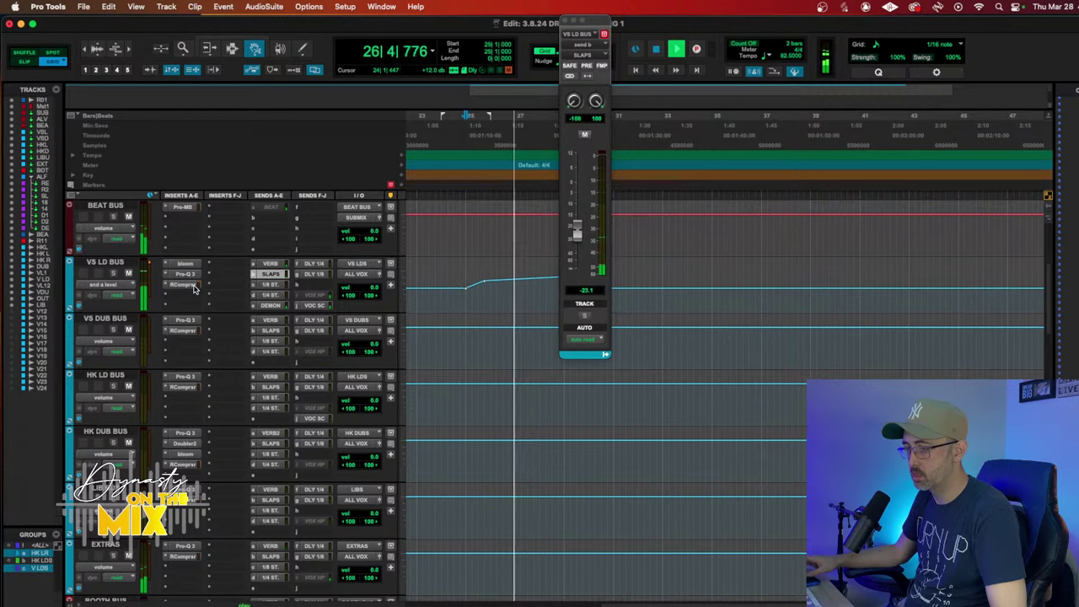
{"action": "scroll", "coordinate": [187, 270], "scroll_direction": "down", "scroll_amount": 8}
{"action": "scroll", "coordinate": [187, 270], "scroll_direction": "down", "scroll_amount": 8}
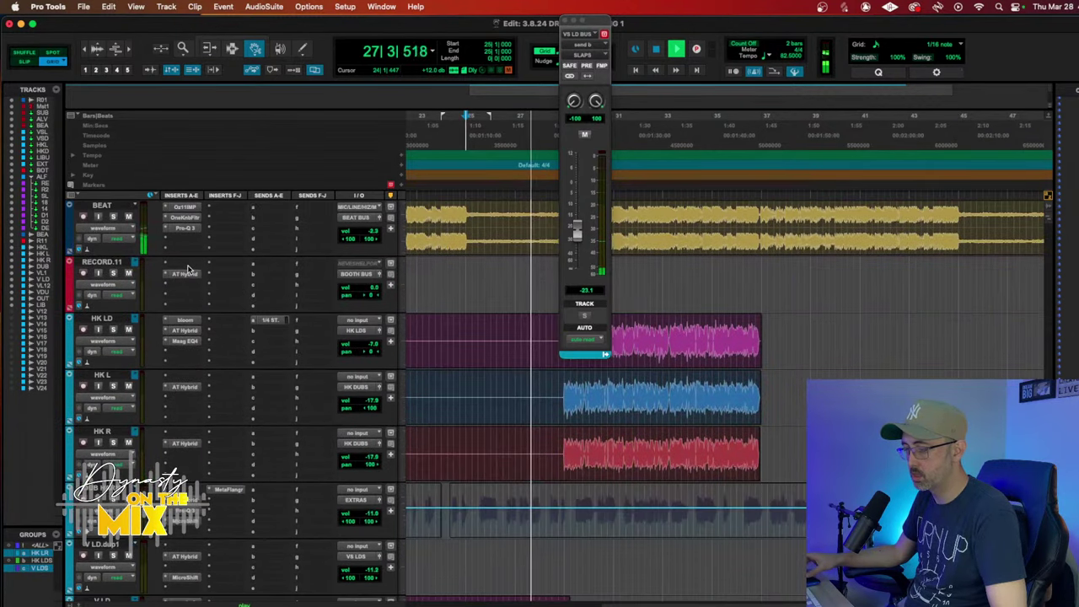
{"action": "scroll", "coordinate": [187, 394], "scroll_direction": "down", "scroll_amount": 3}
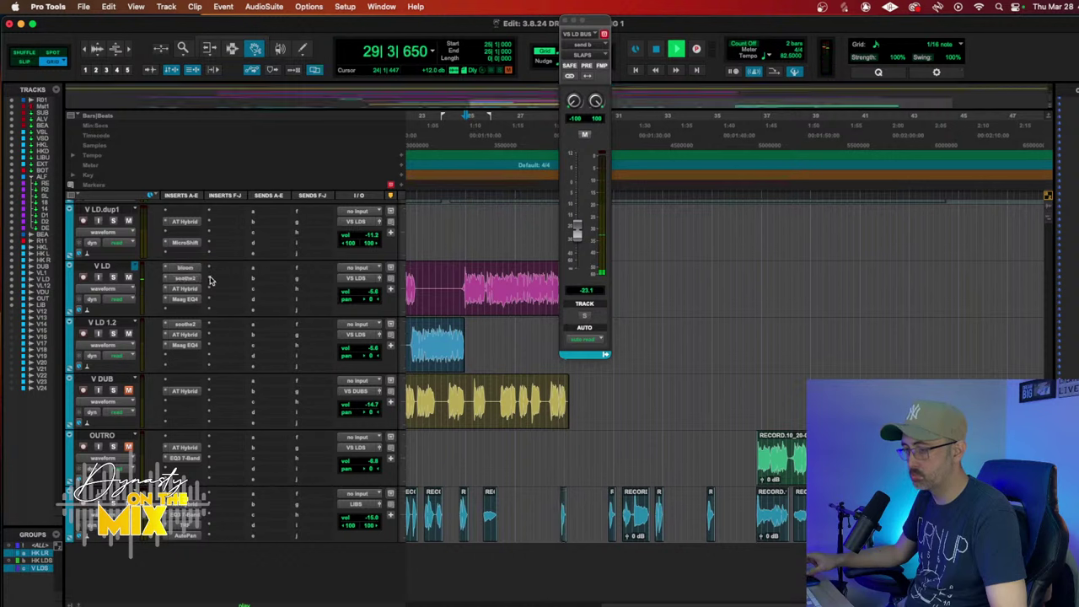
{"action": "left_click_drag", "start_coordinate": [192, 279], "coordinate": [194, 314]}
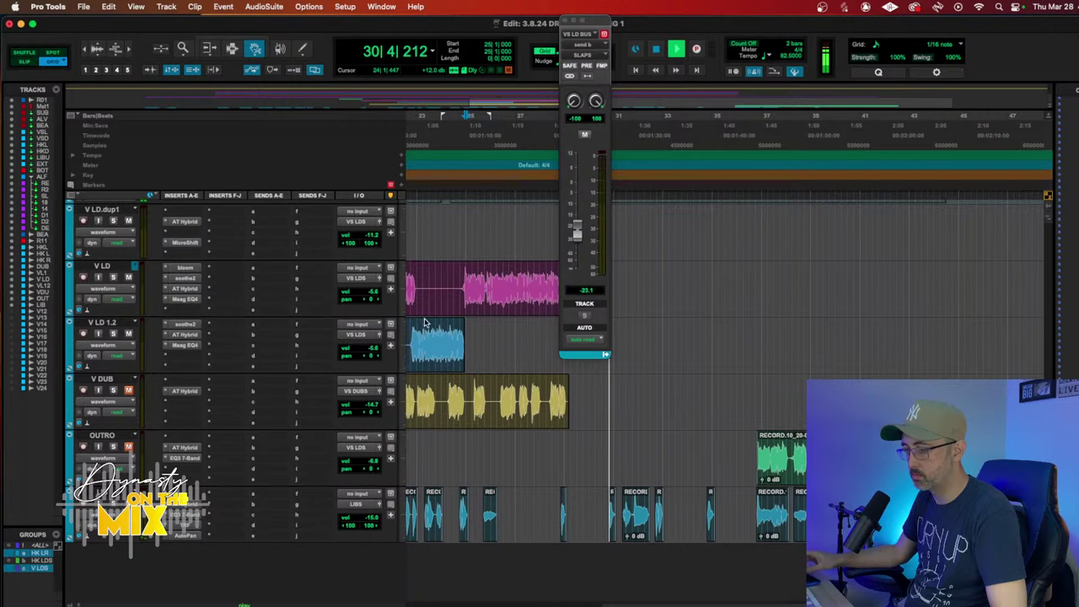
Step: Play from bar 17, set V LD and V LD 1.2 to -4.1 dB and V LD.dup1 to -9.7 dB, and unmute V DUB at -13.4 dB
{"action": "scroll", "coordinate": [462, 322], "scroll_direction": "left", "scroll_amount": 5}
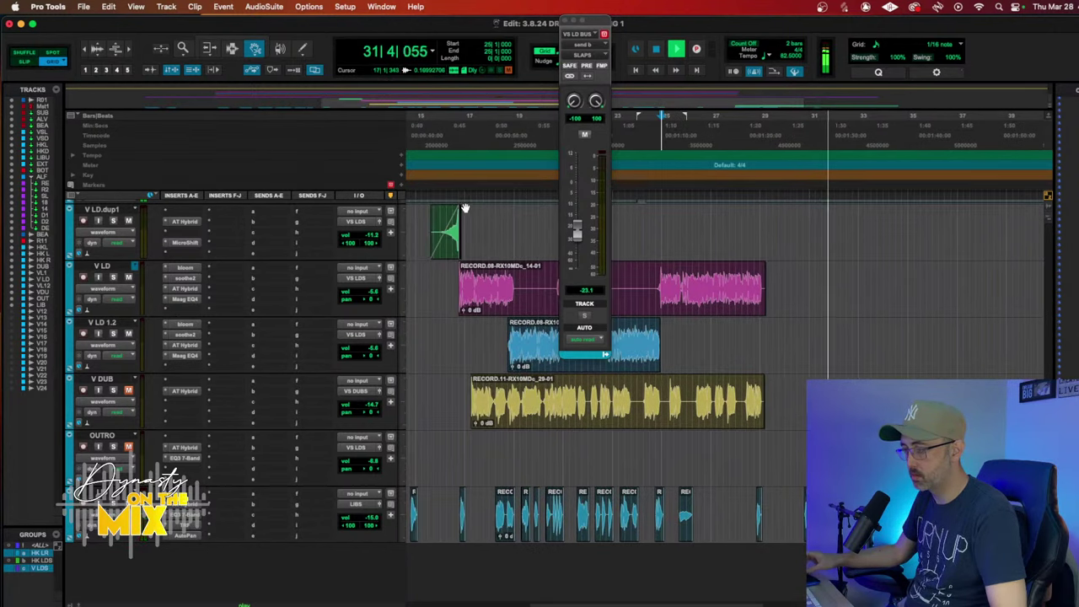
{"action": "key", "text": "space"}
{"action": "key", "text": "space"}
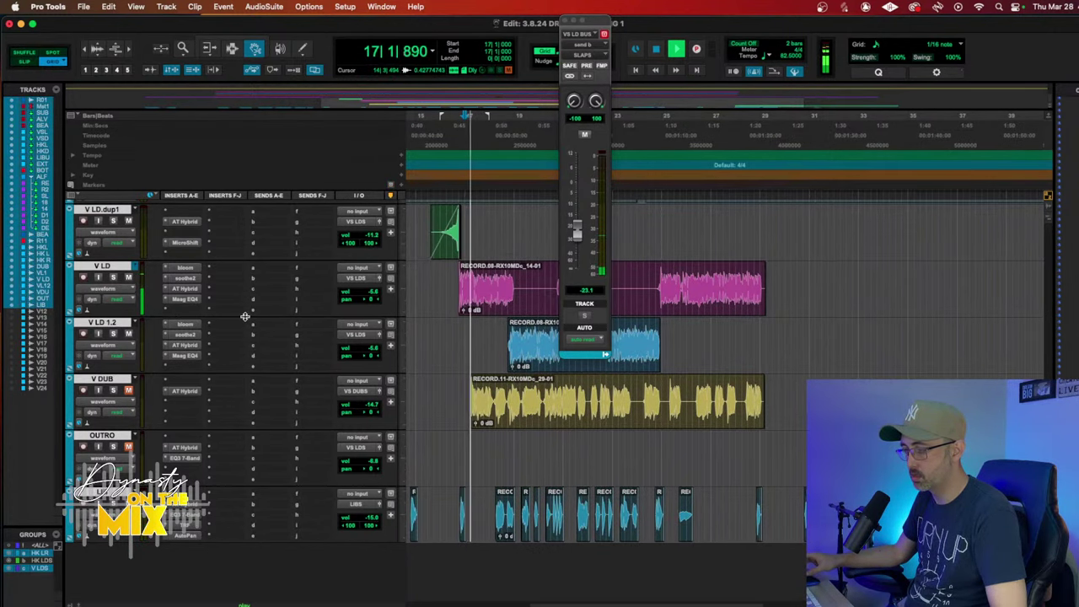
{"action": "left_click_drag", "start_coordinate": [358, 305], "coordinate": [363, 293]}
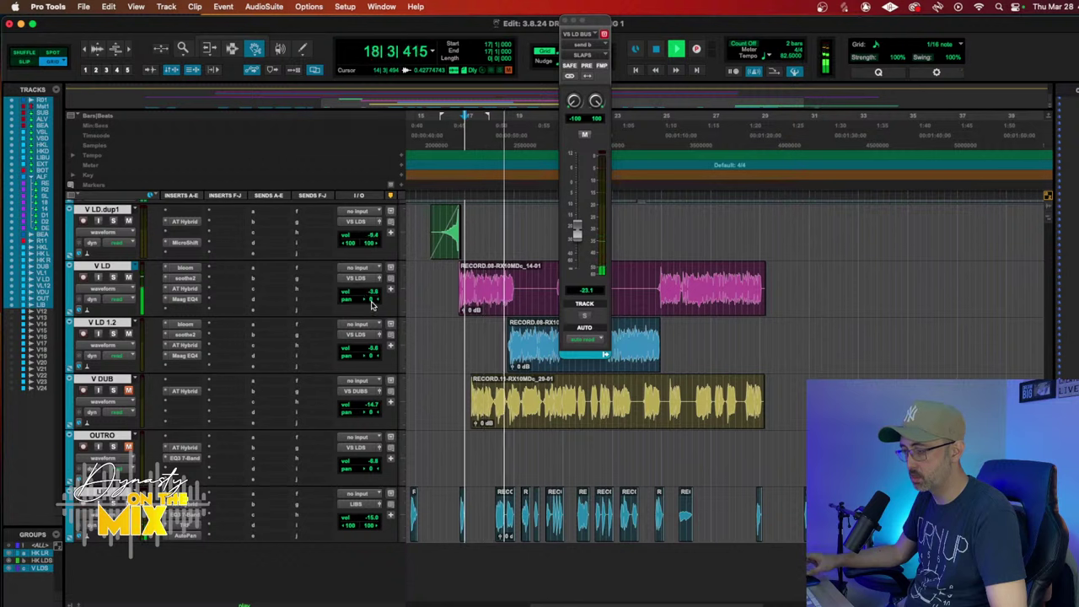
{"action": "left_click", "coordinate": [369, 294]}
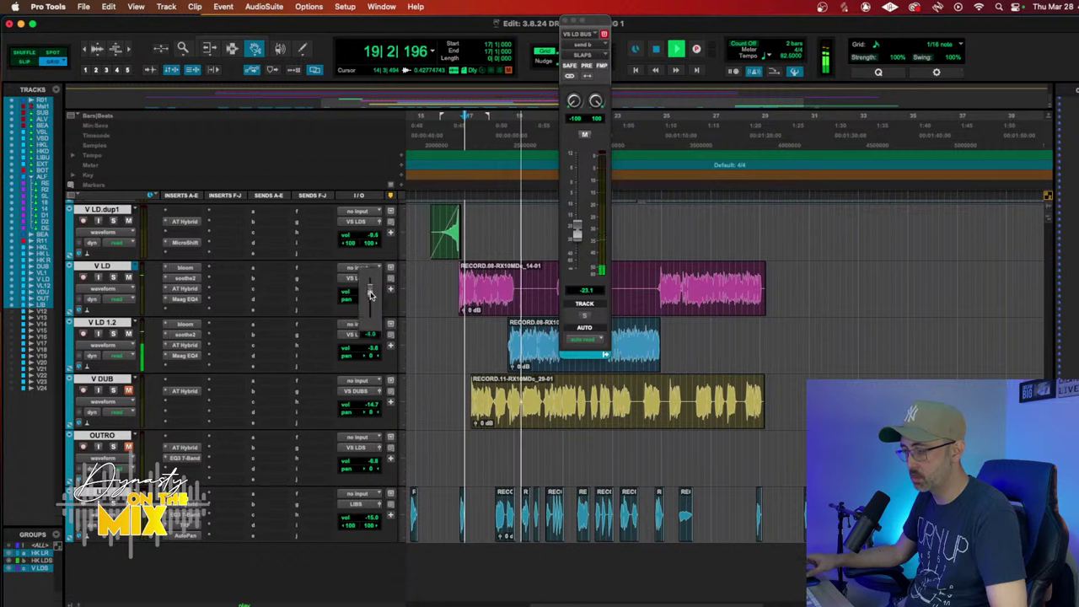
{"action": "left_click_drag", "start_coordinate": [370, 294], "coordinate": [369, 298]}
{"action": "left_click", "coordinate": [128, 391]}
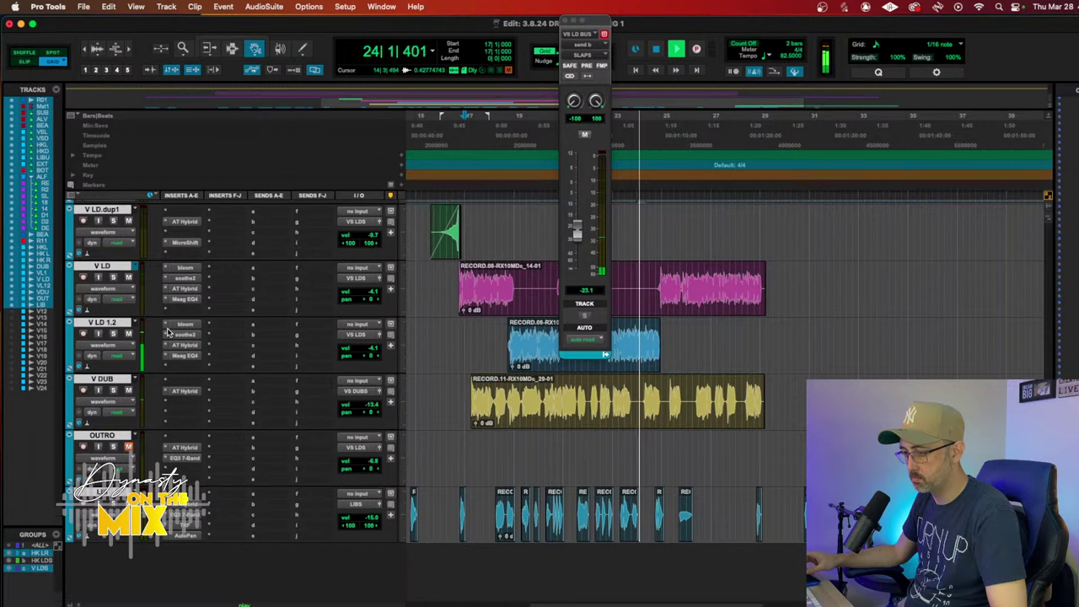
Step: In the Pro-Q 3 on VS LD BUS, add narrow cuts, including one at about 563 Hz with -1.65 dB gain and Q 4.965
{"action": "scroll", "coordinate": [216, 336], "scroll_direction": "down", "scroll_amount": 10}
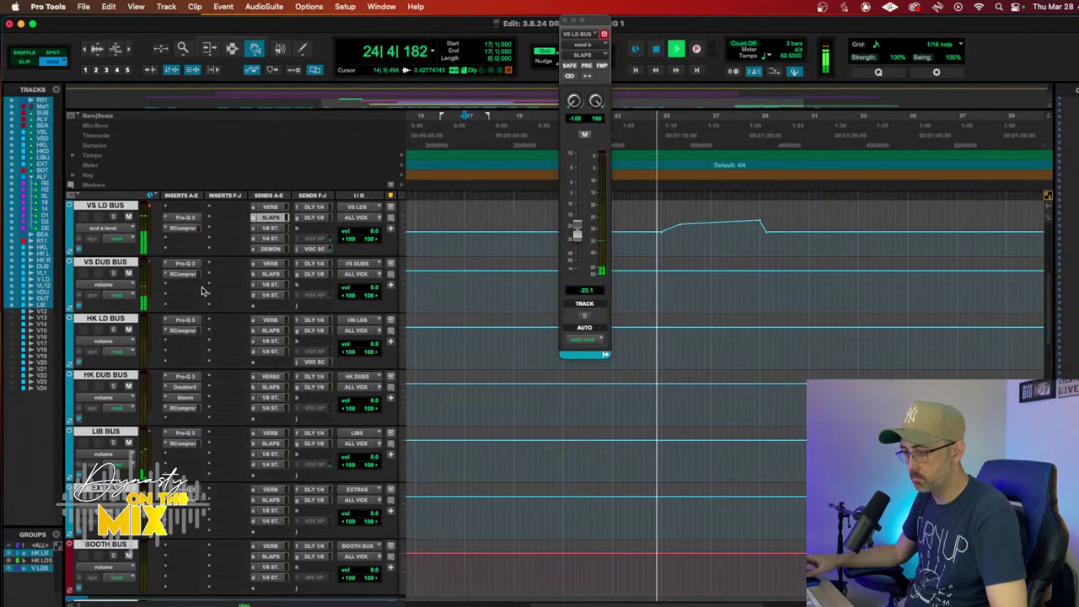
{"action": "left_click", "coordinate": [186, 221]}
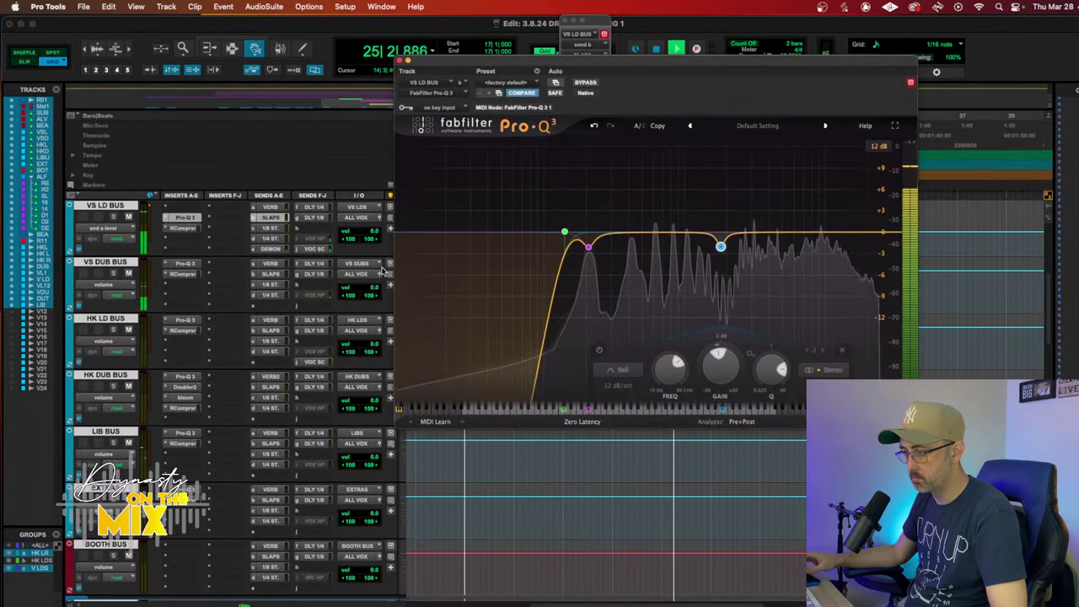
{"action": "left_click_drag", "start_coordinate": [696, 236], "coordinate": [651, 255]}
{"action": "scroll", "coordinate": [655, 187], "scroll_direction": "up", "scroll_amount": 3}
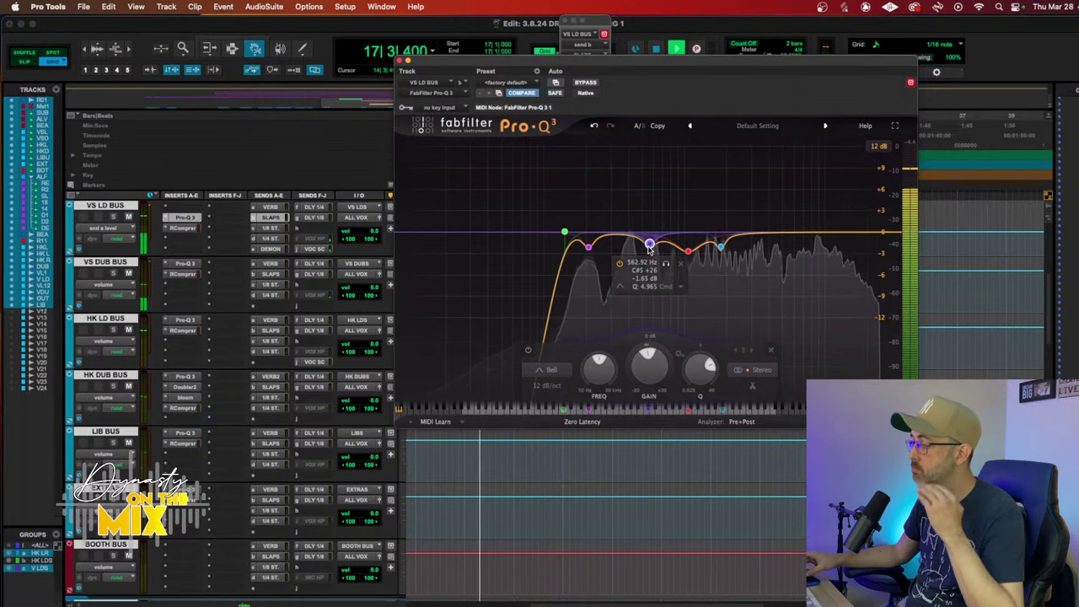
Step: In the RCompressor on VS LD BUS, set the threshold to -14.1 and the output gain to 2.7, and close it
{"action": "left_click", "coordinate": [187, 229]}
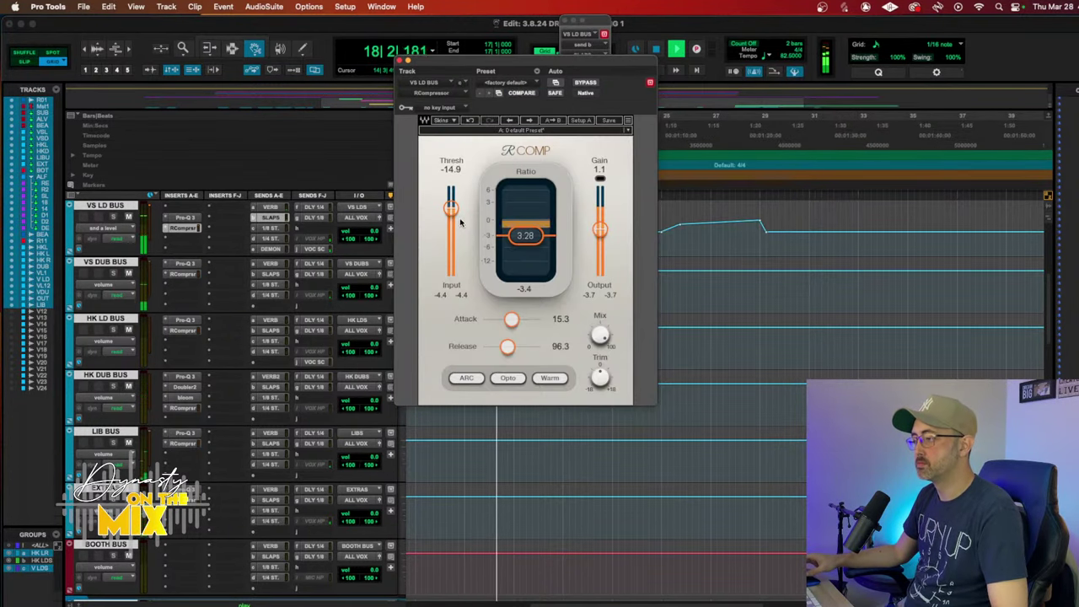
{"action": "left_click_drag", "start_coordinate": [459, 218], "coordinate": [460, 215]}
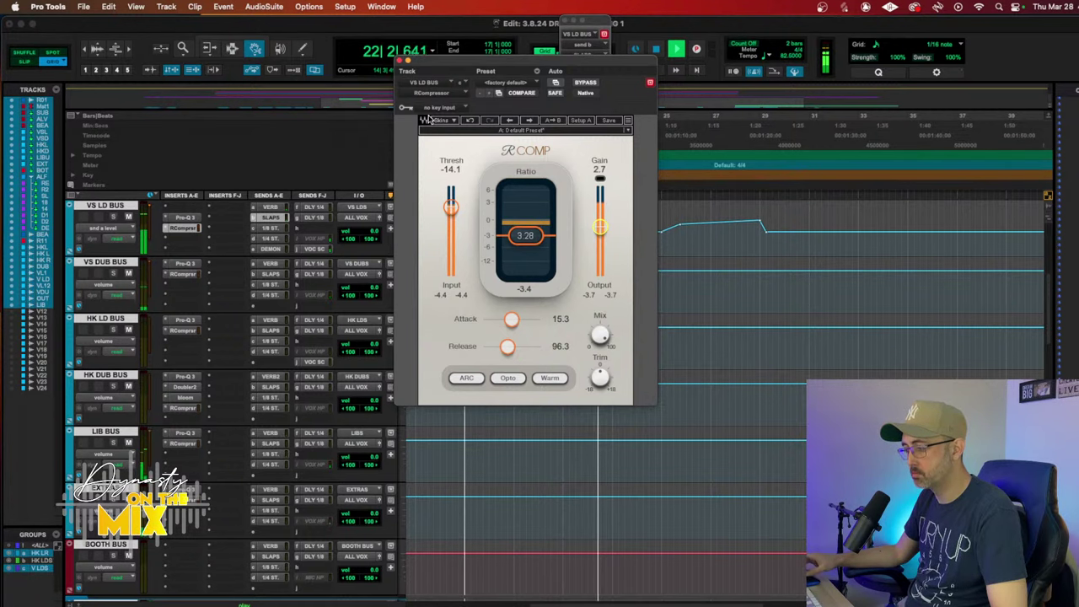
{"action": "left_click", "coordinate": [402, 61]}
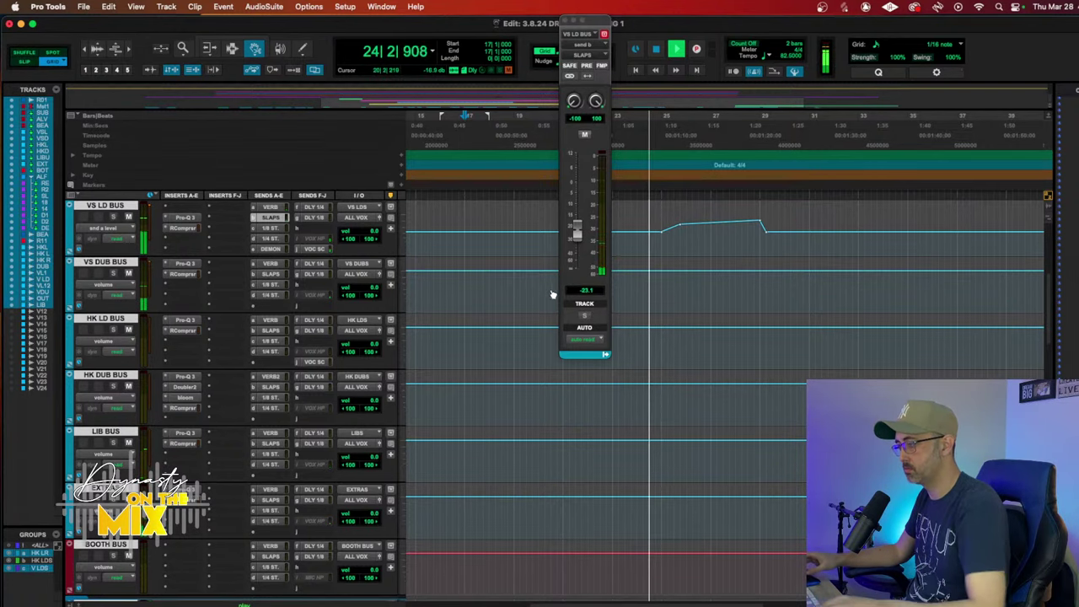
Step: Delete the low-level audio on V LD from 24|4|326 to 24|4|871, just before the phrase at bar 25
{"action": "scroll", "coordinate": [663, 330], "scroll_direction": "down", "scroll_amount": 10}
{"action": "scroll", "coordinate": [664, 331], "scroll_direction": "down", "scroll_amount": 5}
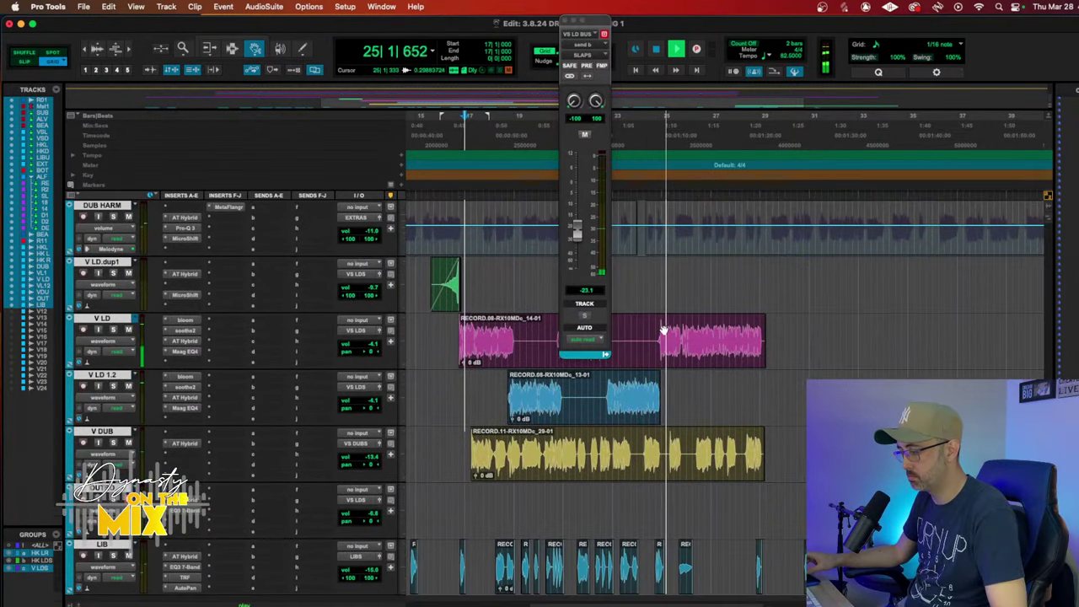
{"action": "scroll", "coordinate": [750, 335], "scroll_direction": "down", "scroll_amount": 1}
{"action": "scroll", "coordinate": [750, 335], "scroll_direction": "up", "scroll_amount": 3}
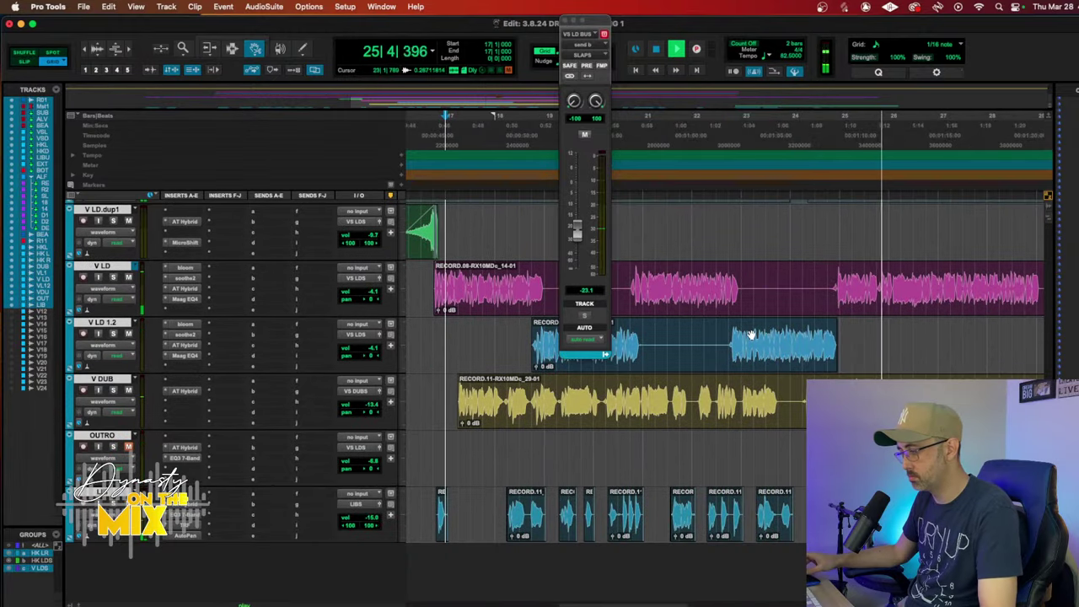
{"action": "scroll", "coordinate": [716, 312], "scroll_direction": "up", "scroll_amount": 2}
{"action": "scroll", "coordinate": [711, 305], "scroll_direction": "down", "scroll_amount": 1}
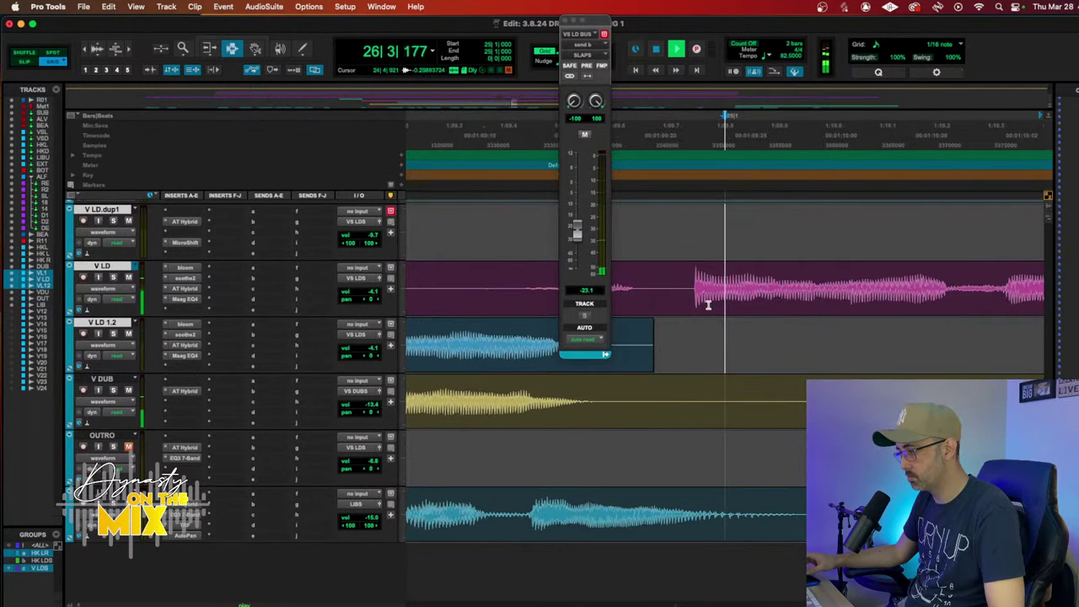
{"action": "left_click_drag", "start_coordinate": [445, 278], "coordinate": [669, 287]}
{"action": "left_click", "coordinate": [669, 287]}
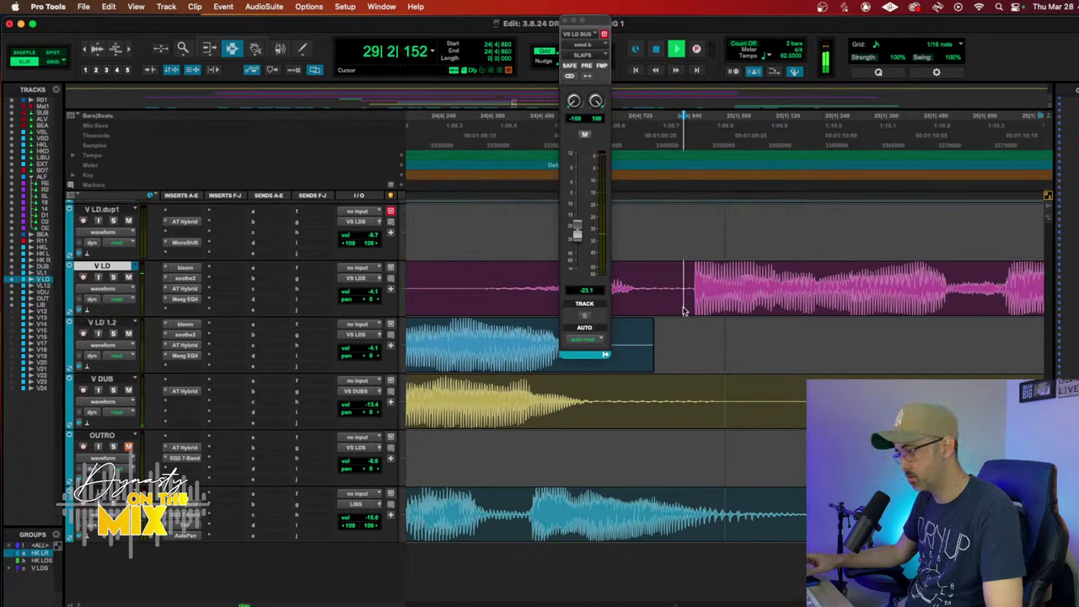
{"action": "left_click_drag", "start_coordinate": [688, 289], "coordinate": [478, 287]}
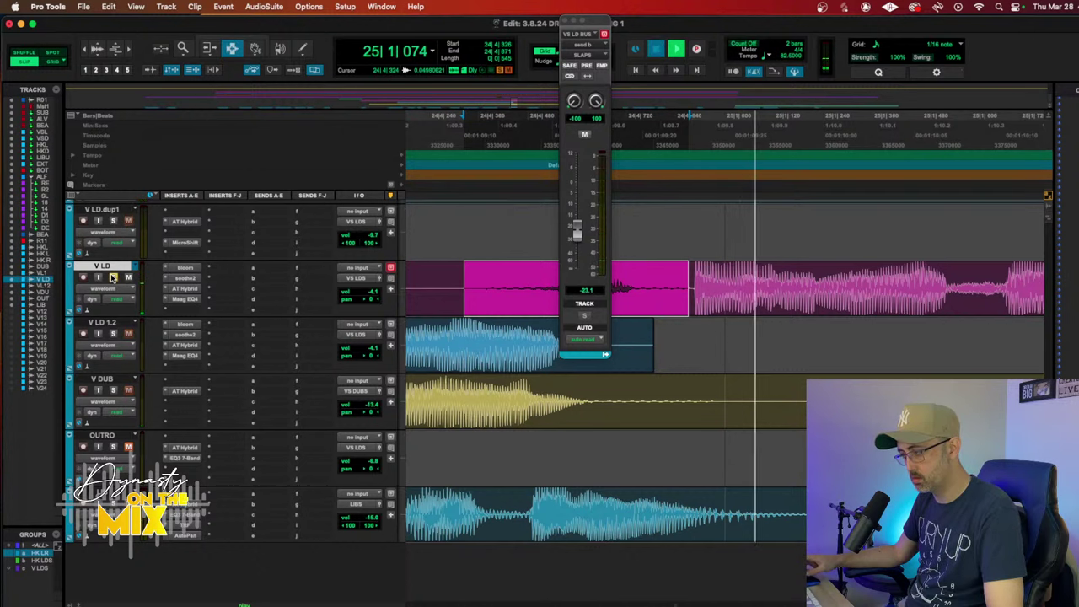
{"action": "key", "text": "space"}
{"action": "key", "text": "Delete"}
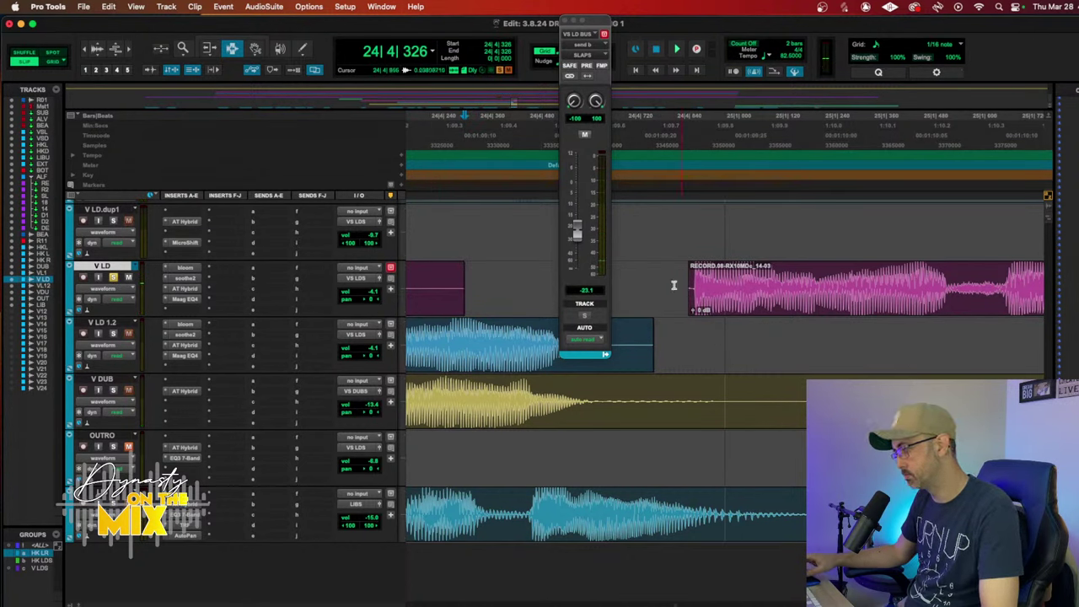
Step: Add a short fade-in at the start of the V LD clip near bar 25 and play across the edit
{"action": "left_click_drag", "start_coordinate": [645, 287], "coordinate": [696, 296]}
{"action": "key", "text": "f"}
{"action": "left_click", "coordinate": [519, 157]}
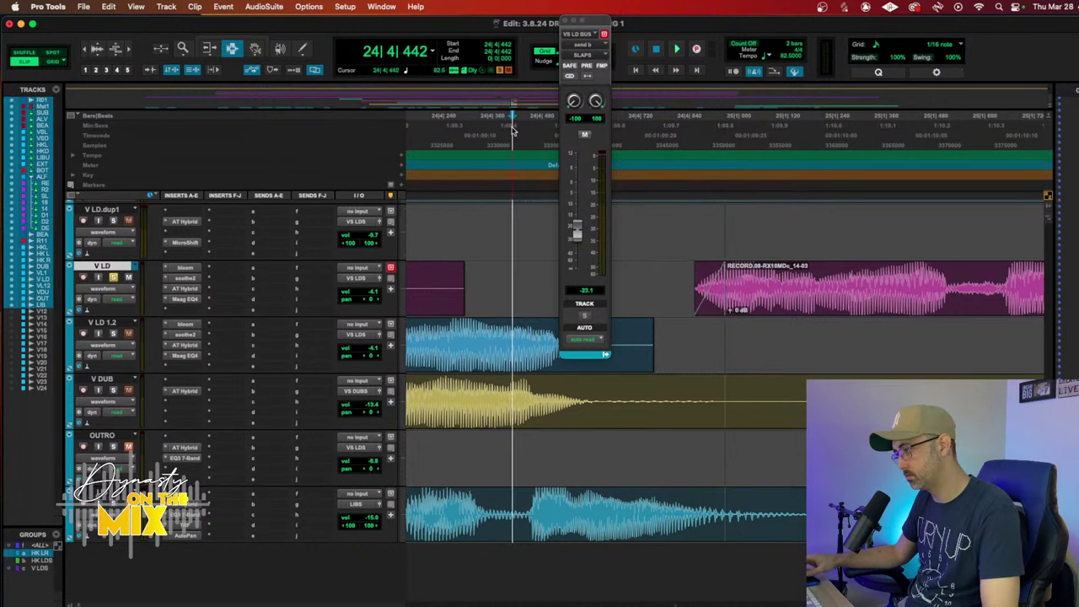
{"action": "key", "text": "space"}
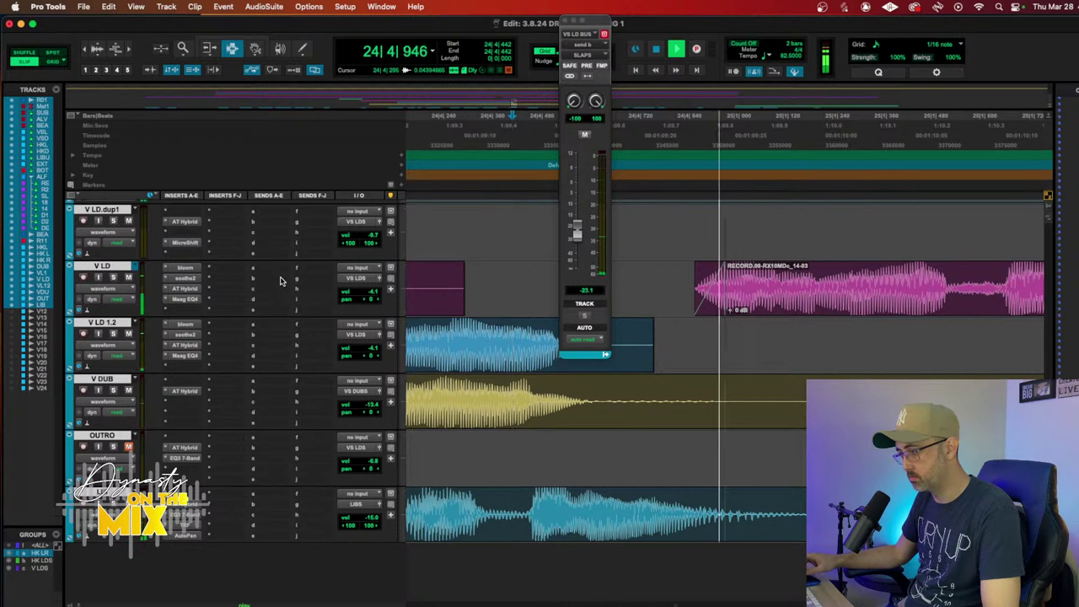
Step: Examine the start of the second phrase on V LD 1.2 around 22|4 and its overlap with V LD during playback
{"action": "key", "text": "r"}
{"action": "key", "text": "r"}
{"action": "key", "text": "r"}
{"action": "key", "text": "r"}
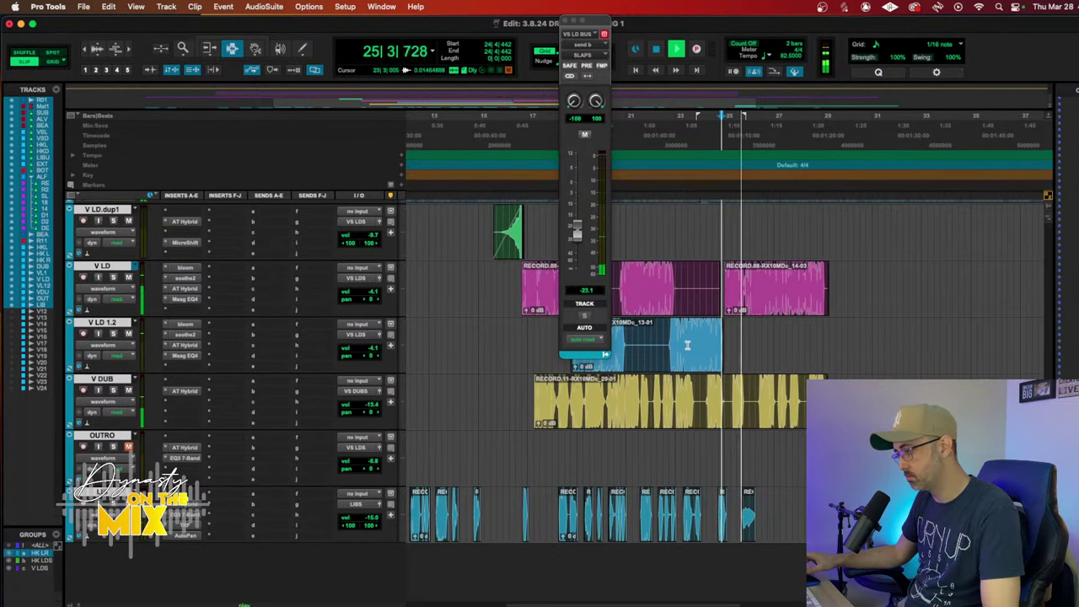
{"action": "left_click", "coordinate": [673, 343]}
{"action": "key", "text": "t"}
{"action": "key", "text": "t"}
{"action": "key", "text": "t"}
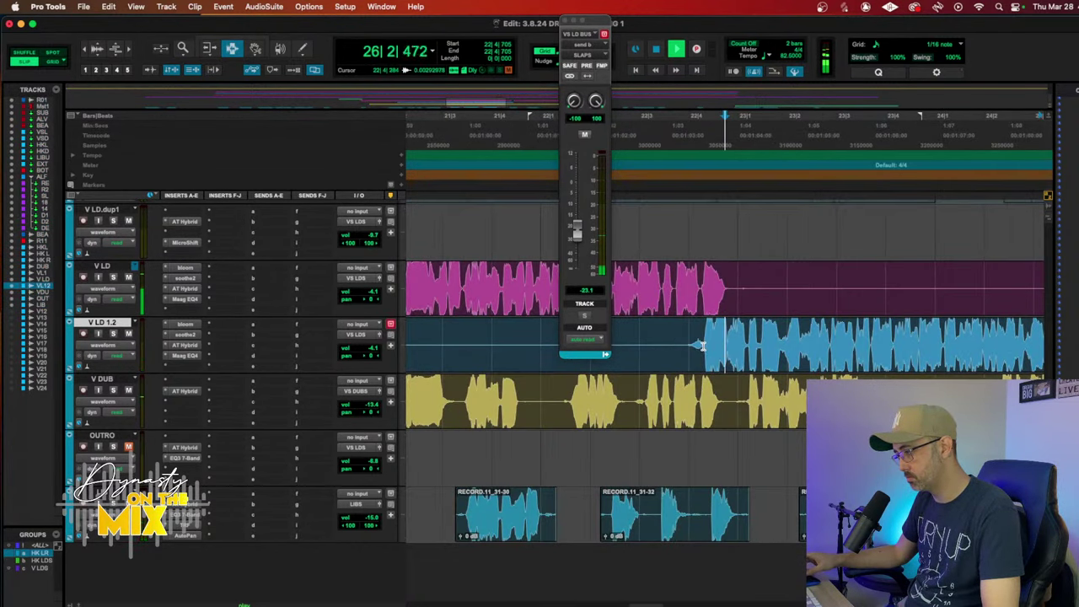
{"action": "key", "text": "r"}
{"action": "key", "text": "r"}
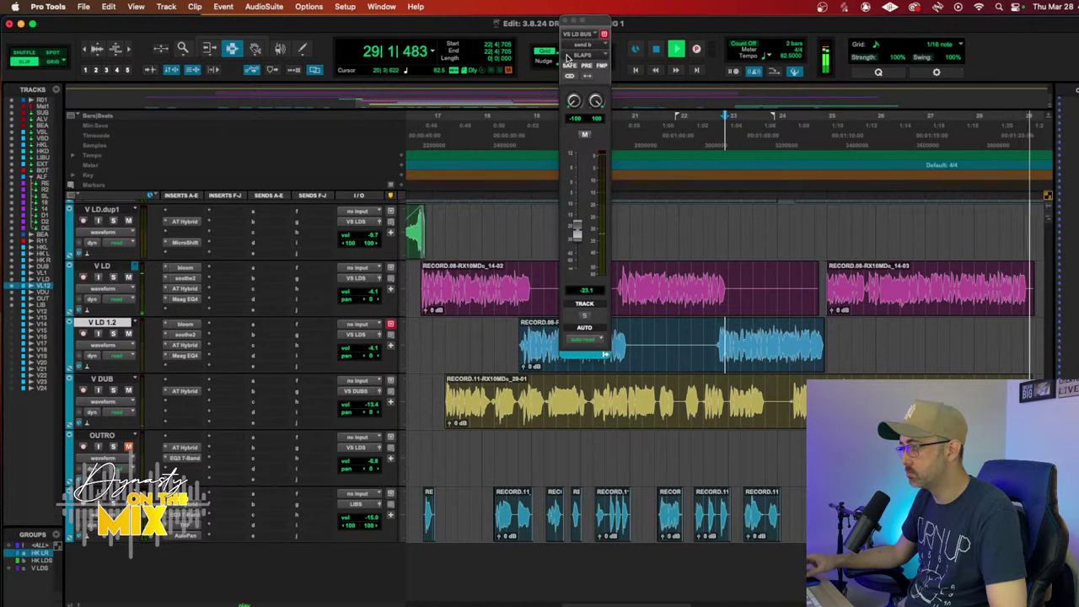
Step: Close the SLAPS send window of VS LD BUS and save the session
{"action": "left_click", "coordinate": [561, 16]}
{"action": "key", "text": "super+bracketleft"}
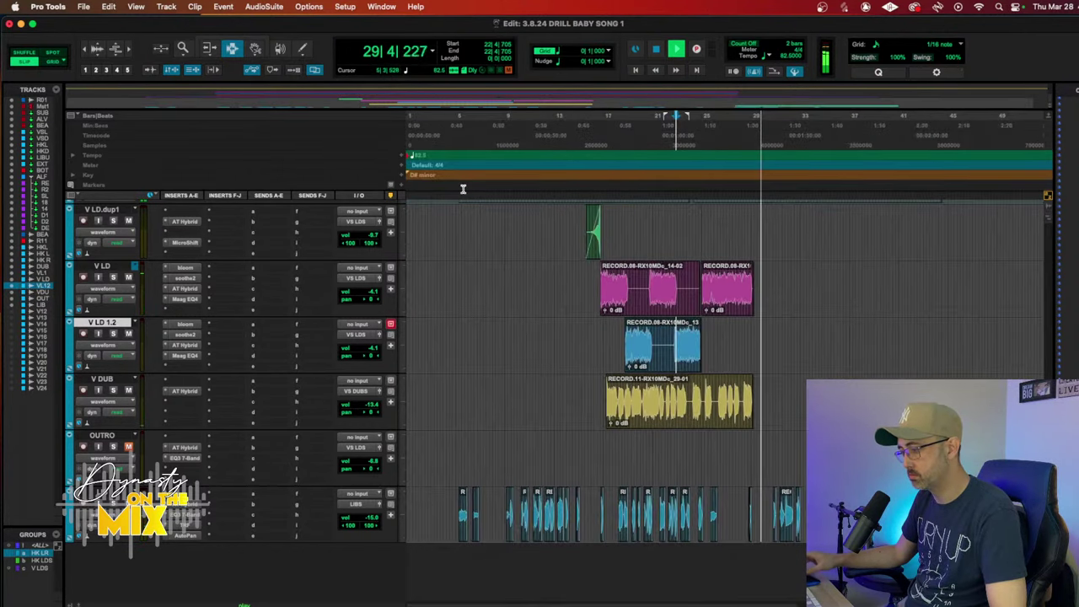
{"action": "key", "text": "super+s"}
Step: Play from 16|3 and insert a FabFilter Pro-Q 3 below AT Hybrid on V DUB
{"action": "left_click", "coordinate": [597, 172]}
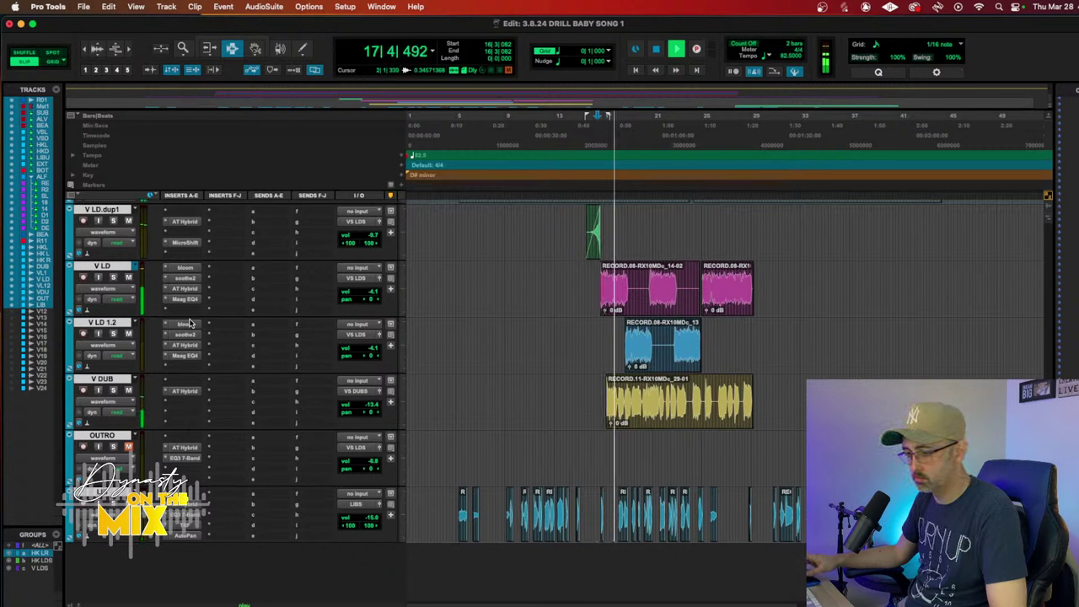
{"action": "left_click", "coordinate": [179, 403]}
{"action": "mouse_move", "coordinate": [215, 402]}
{"action": "mouse_move", "coordinate": [309, 183]}
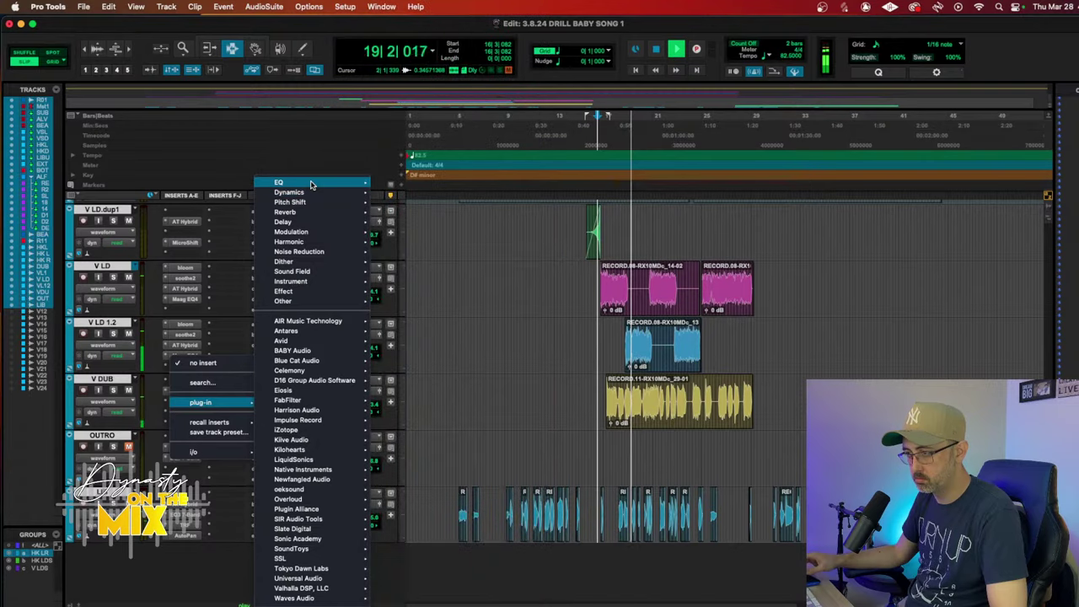
{"action": "left_click", "coordinate": [474, 525]}
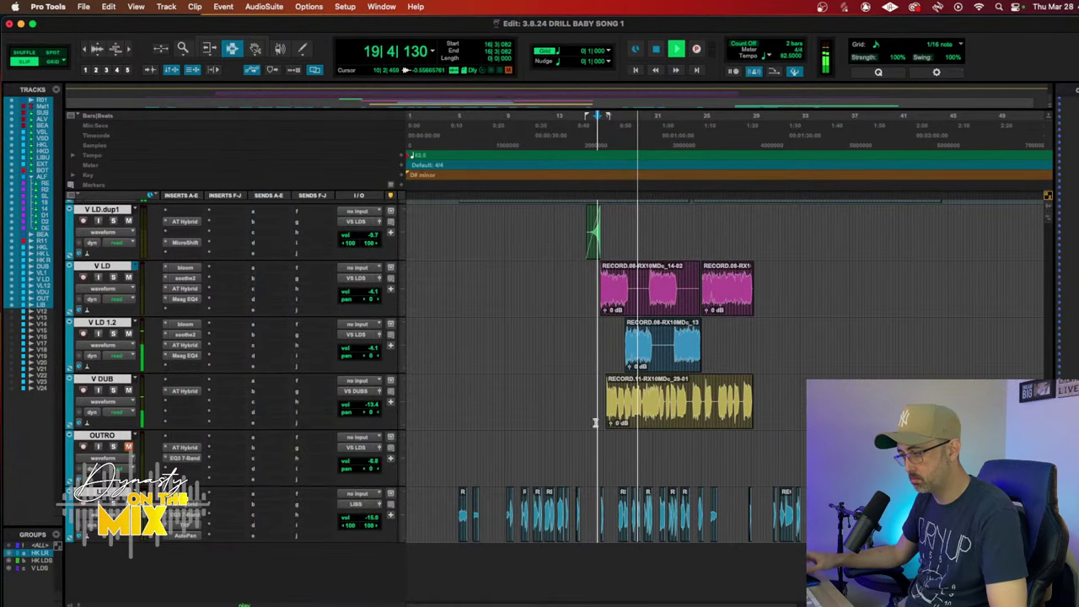
Step: In V DUB's Pro-Q 3, add a bell cut of -2.48 dB at about 443 Hz and another cut at about 2.1 kHz
{"action": "left_click_drag", "start_coordinate": [635, 234], "coordinate": [645, 253]}
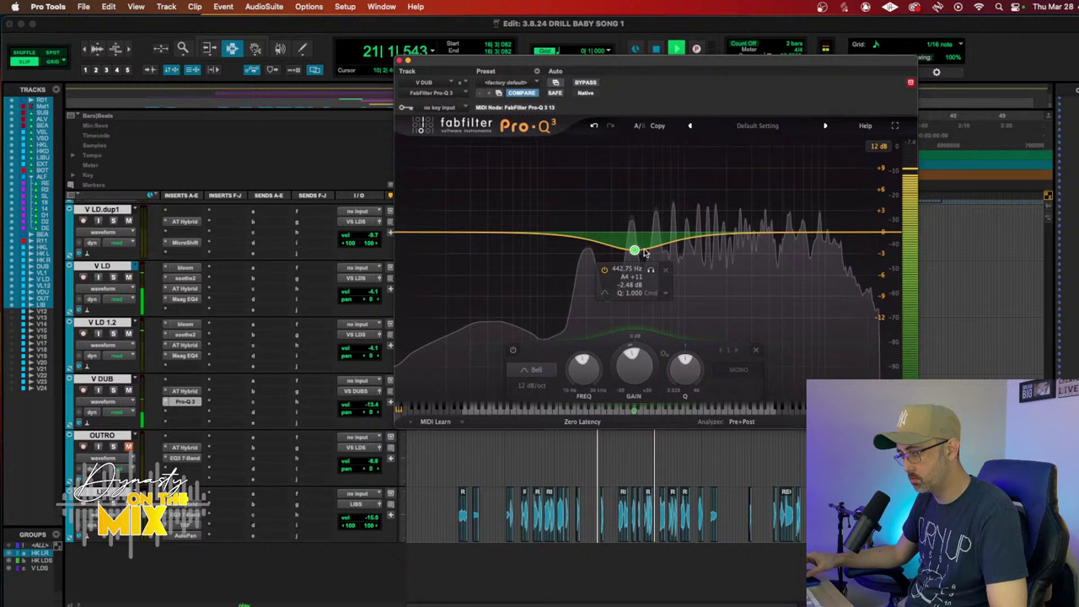
{"action": "left_click", "coordinate": [731, 231]}
{"action": "left_click_drag", "start_coordinate": [731, 231], "coordinate": [731, 249]}
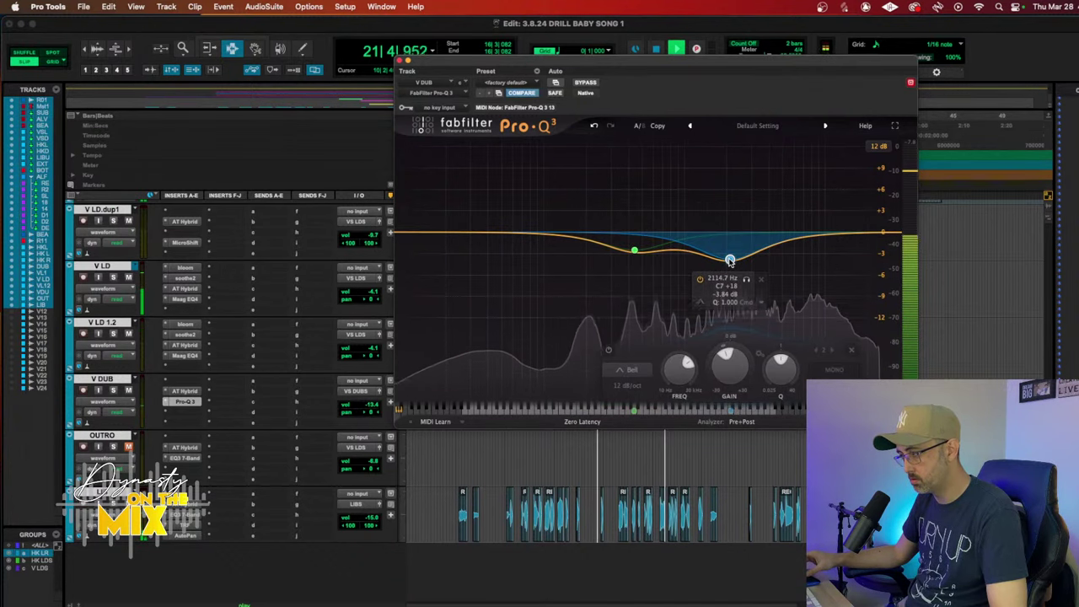
Step: Solo V DUB, add a 24 dB/oct low cut at about 133 Hz and shift the 443 Hz bell cut lower in frequency
{"action": "key", "text": "shift+s"}
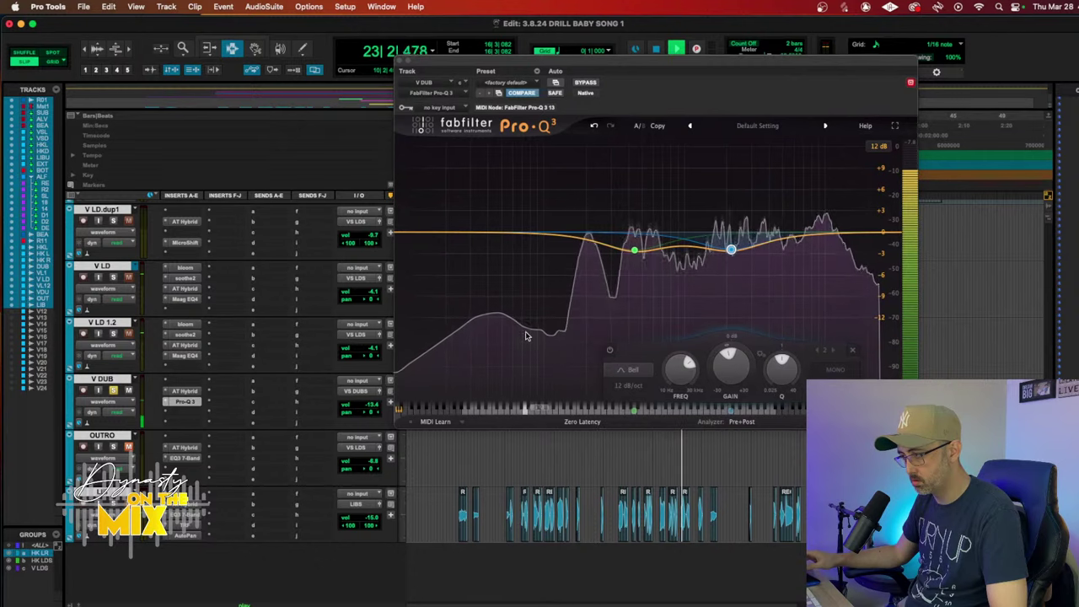
{"action": "left_click", "coordinate": [549, 237]}
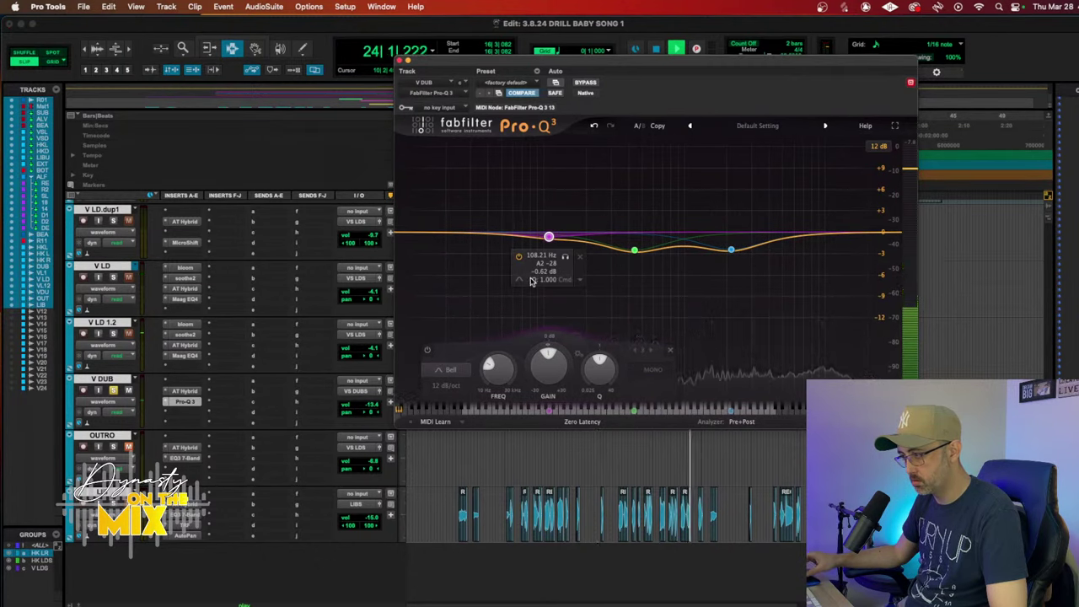
{"action": "right_click", "coordinate": [549, 236]}
{"action": "left_click", "coordinate": [544, 294]}
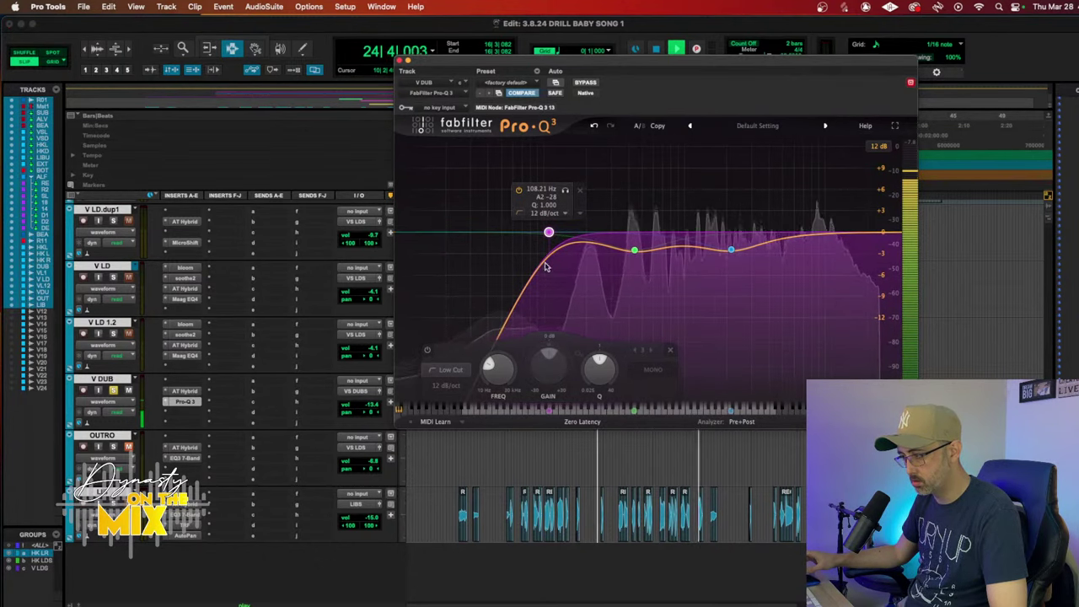
{"action": "scroll", "coordinate": [549, 233], "scroll_direction": "up", "scroll_amount": 1}
{"action": "left_click_drag", "start_coordinate": [549, 233], "coordinate": [562, 238]}
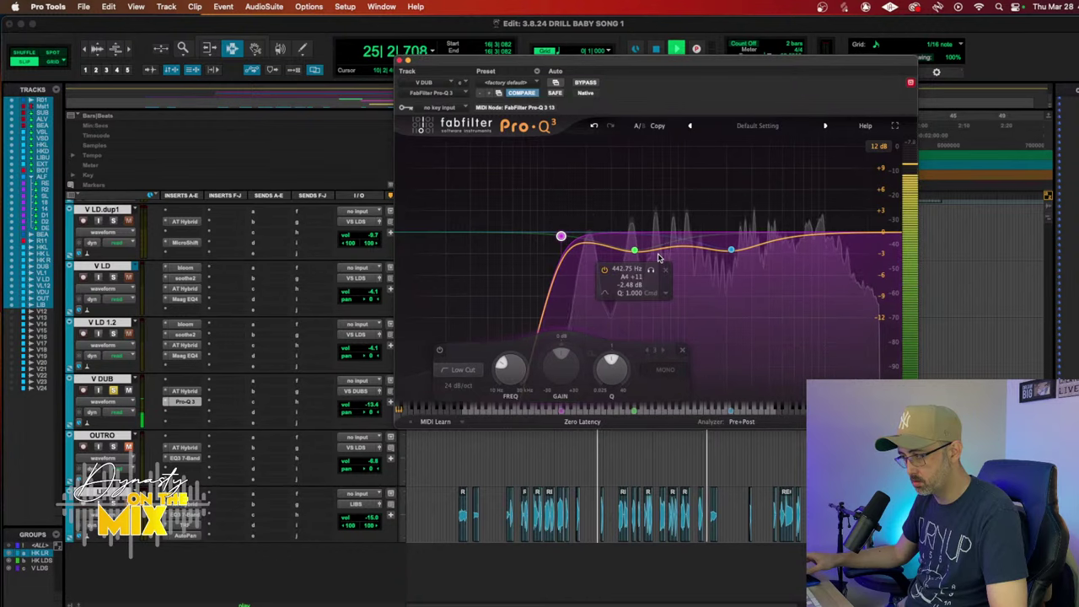
{"action": "left_click_drag", "start_coordinate": [634, 251], "coordinate": [610, 254]}
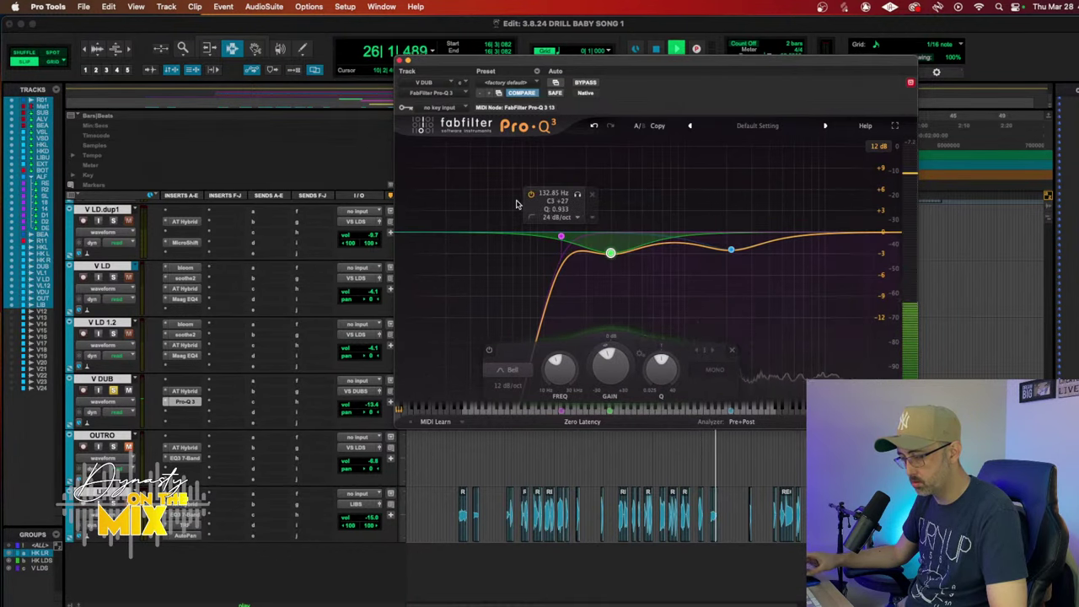
{"action": "left_click", "coordinate": [403, 61]}
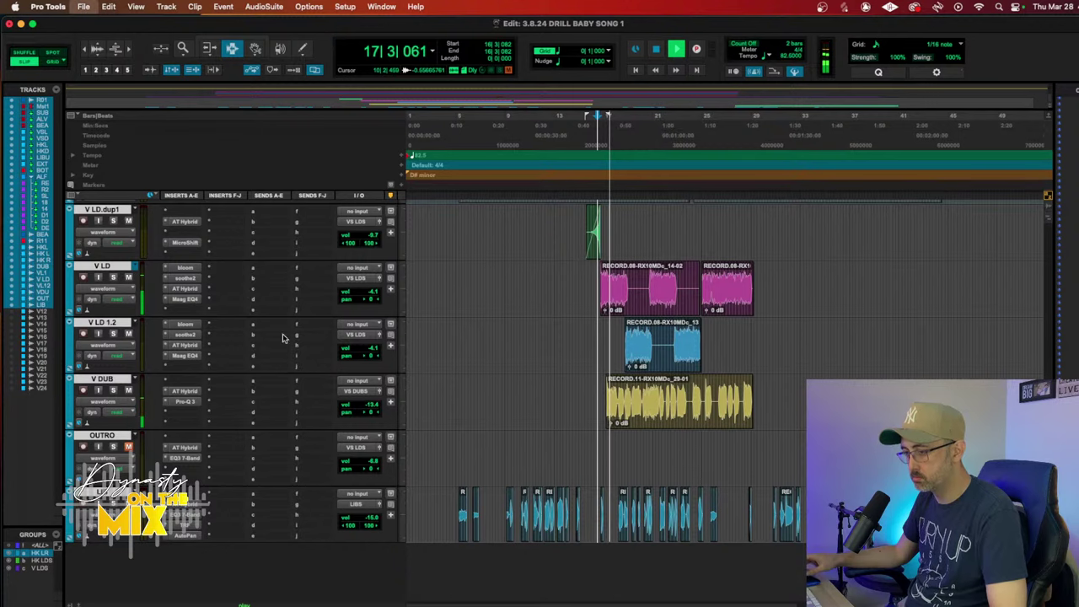
Step: Select the V LD and V LD 1.2 tracks and lower the V DUB volume to -14.1 dB
{"action": "scroll", "coordinate": [203, 363], "scroll_direction": "up", "scroll_amount": 2}
{"action": "left_click", "coordinate": [118, 378]}
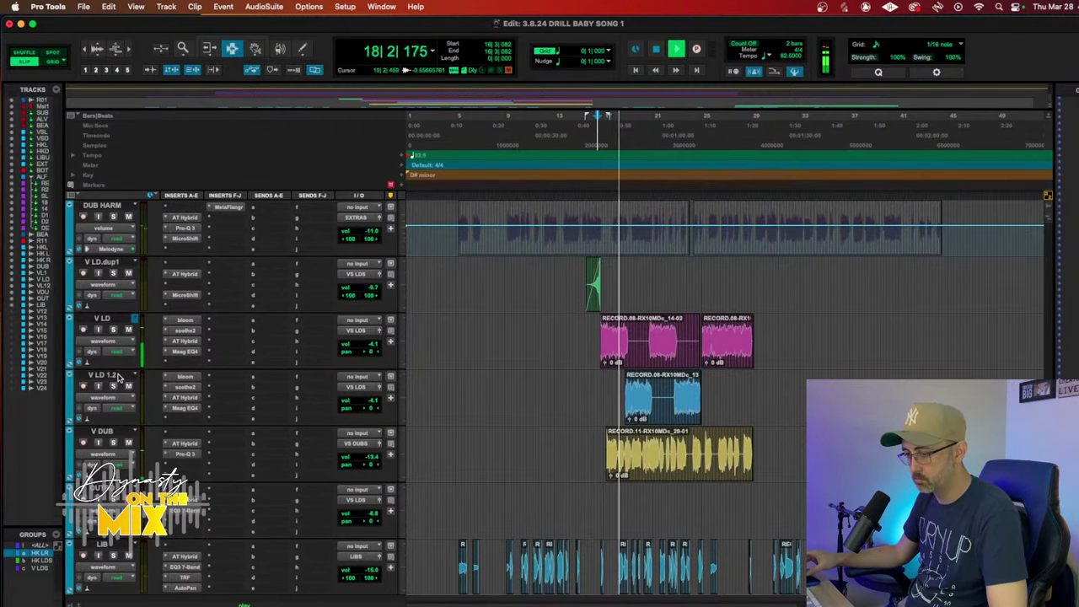
{"action": "left_click", "coordinate": [118, 320], "text": "shift"}
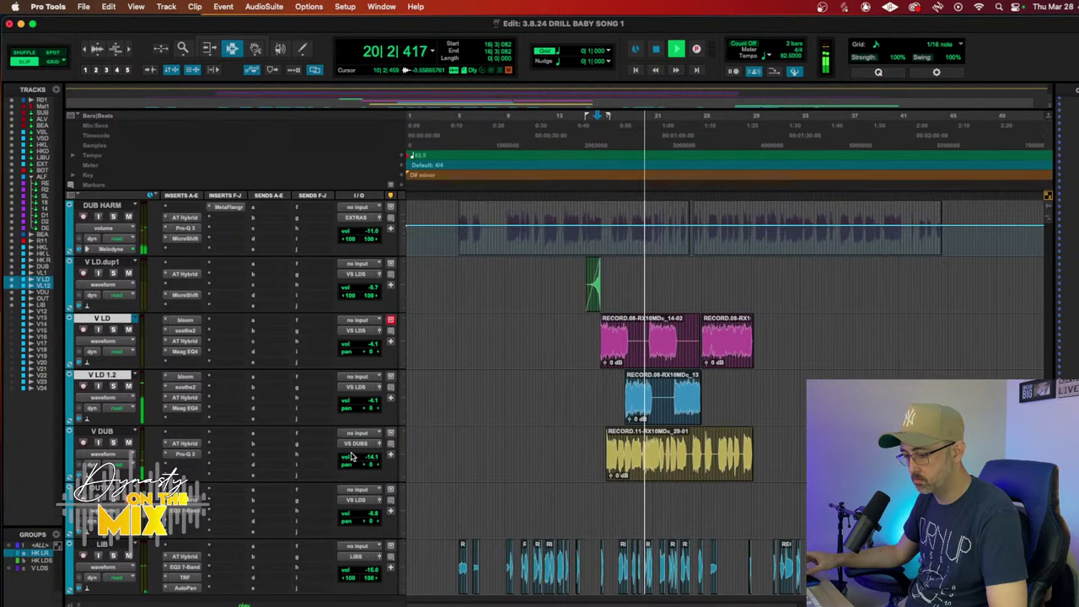
Step: Check the Tri-Knob Fuzz settings on the LIB track and close the plug-in
{"action": "scroll", "coordinate": [353, 456], "scroll_direction": "down", "scroll_amount": 2}
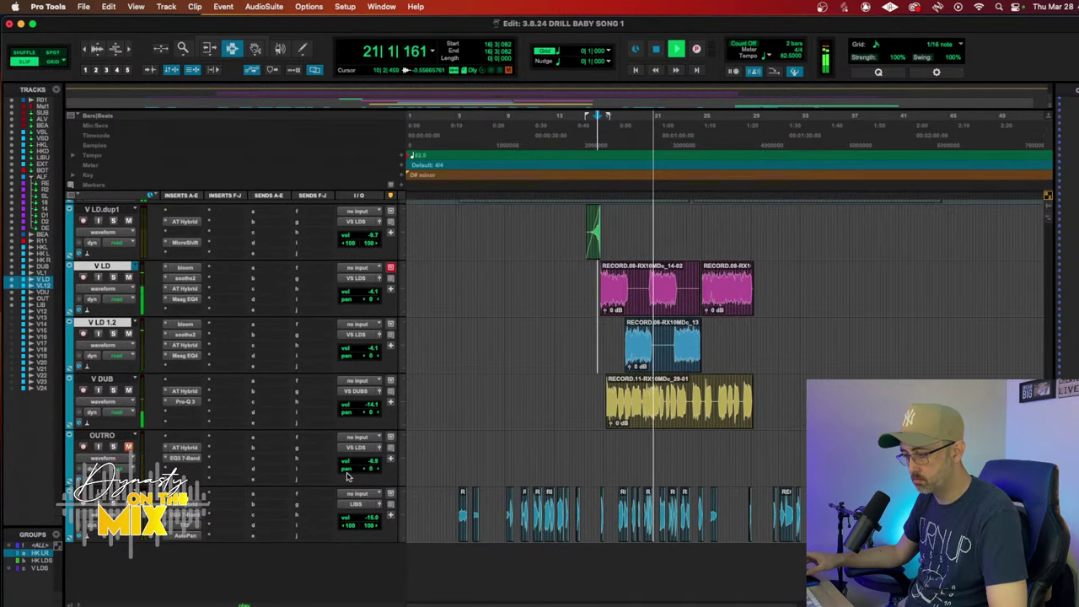
{"action": "left_click", "coordinate": [367, 523]}
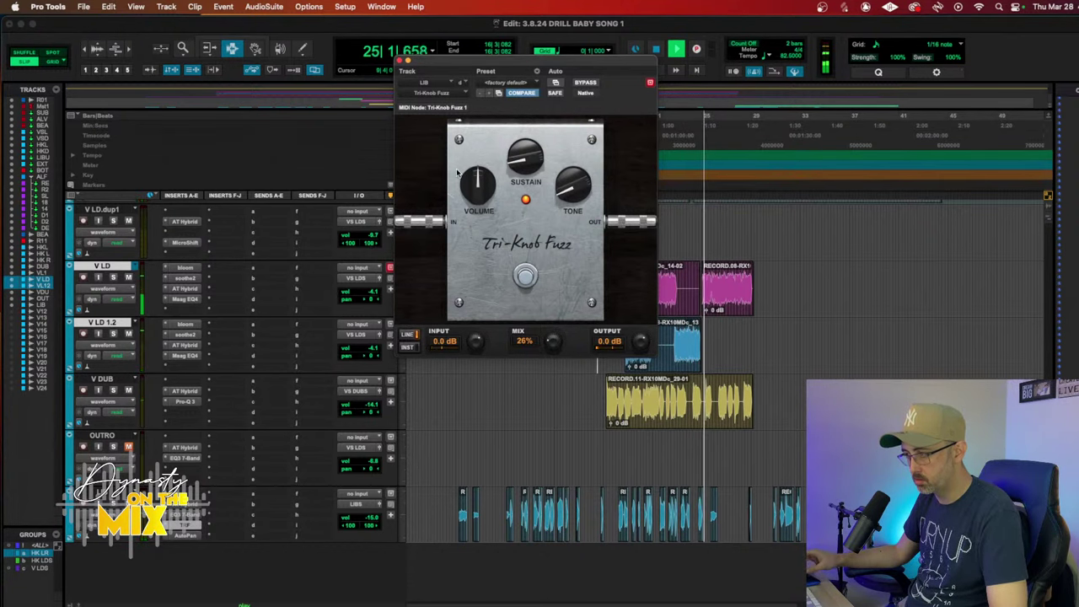
{"action": "left_click", "coordinate": [406, 60]}
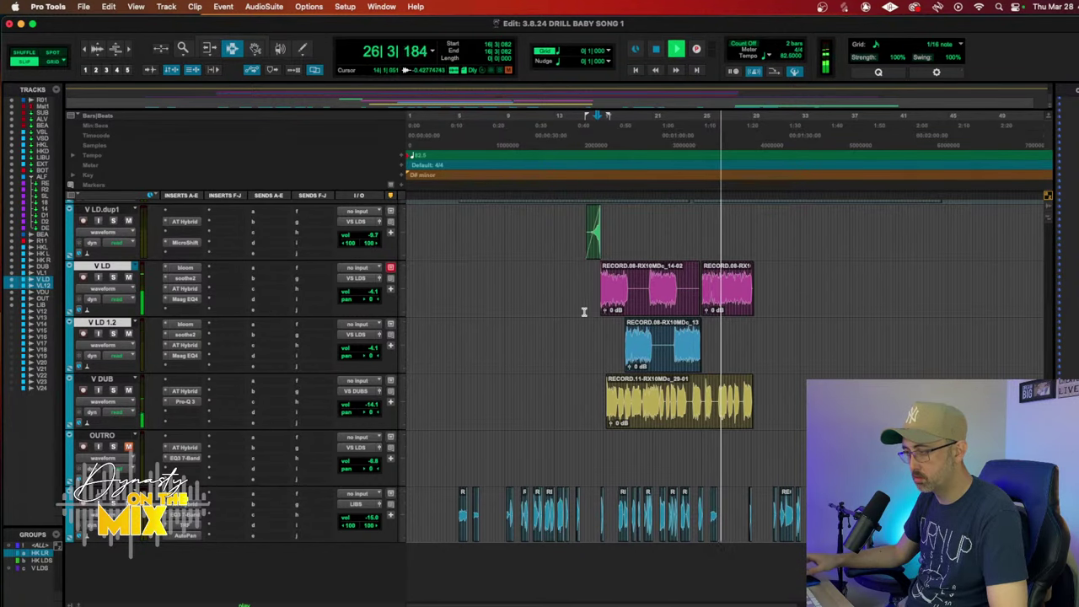
Step: In soothe2 on V LD, reduce the sensitivity of the 424 Hz band and set band 2 to 1.9 kHz with 3.2 dB sensitivity
{"action": "scroll", "coordinate": [765, 298], "scroll_direction": "up", "scroll_amount": 2}
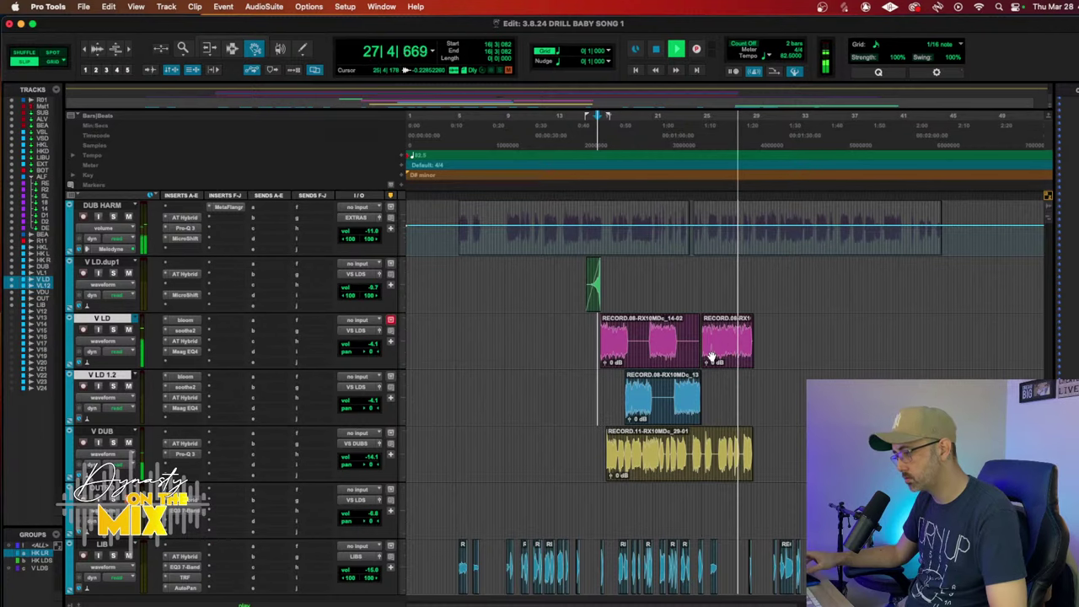
{"action": "left_click", "coordinate": [187, 330]}
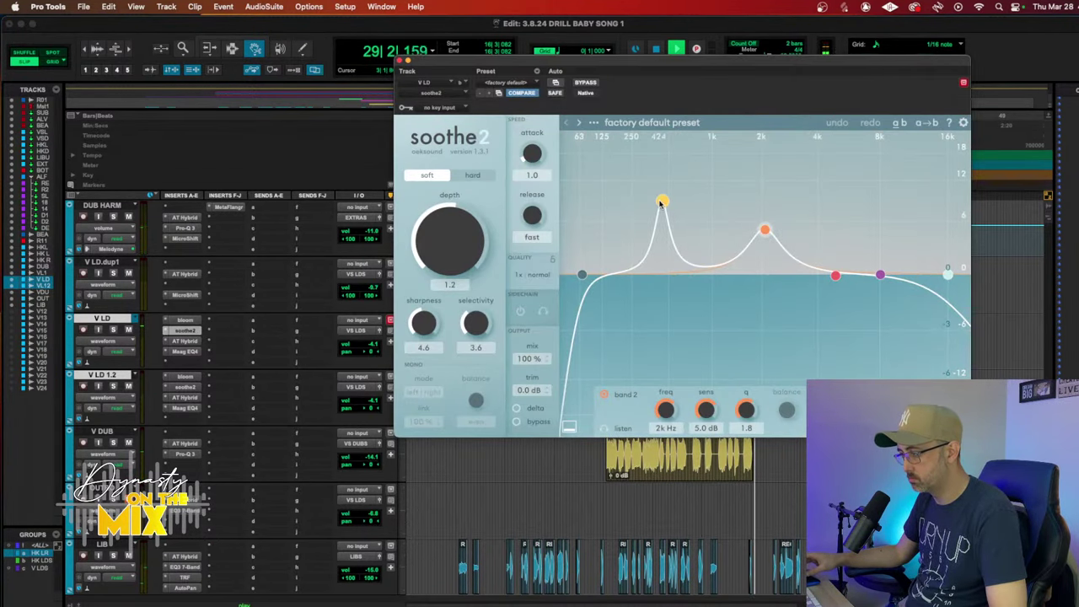
{"action": "left_click_drag", "start_coordinate": [662, 202], "coordinate": [656, 244]}
{"action": "left_click_drag", "start_coordinate": [764, 230], "coordinate": [761, 248]}
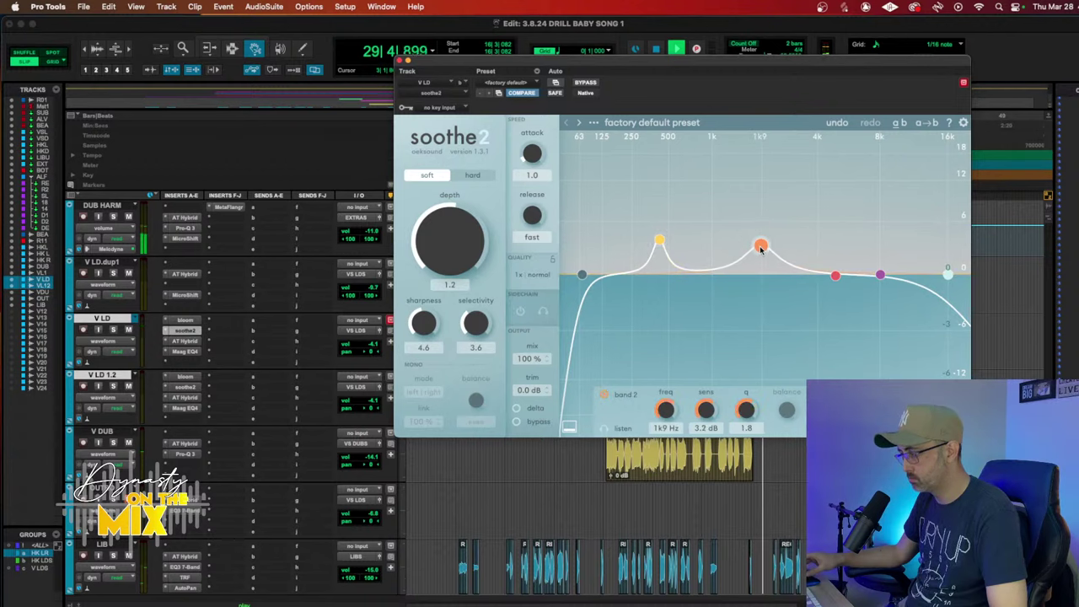
{"action": "left_click", "coordinate": [402, 62]}
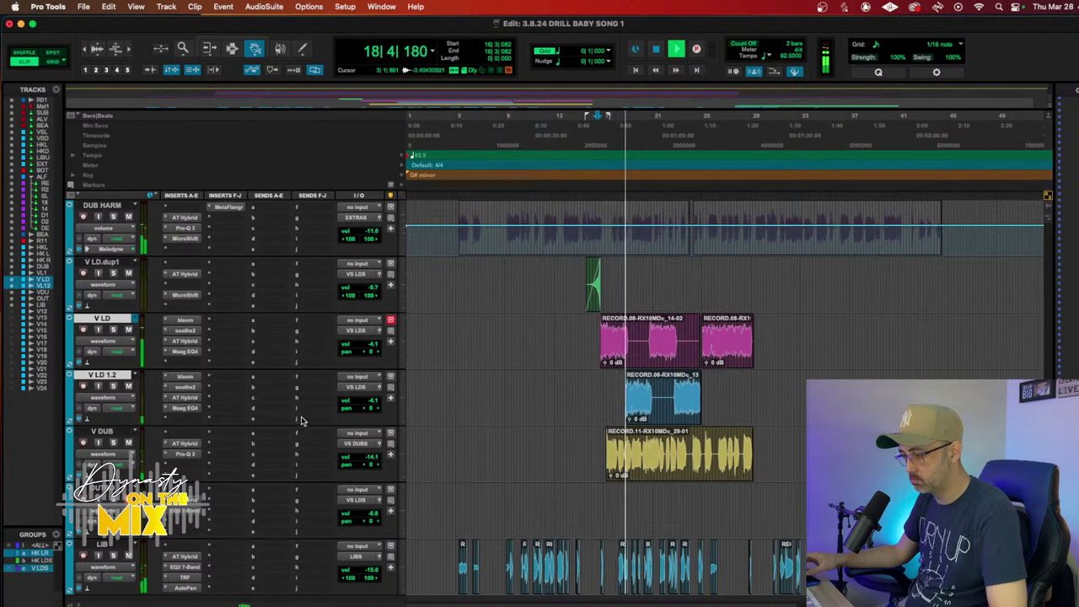
Step: Lower the grouped V LD and V LD 1.2 track volumes to -6.1 dB
{"action": "left_click_drag", "start_coordinate": [372, 342], "coordinate": [374, 348]}
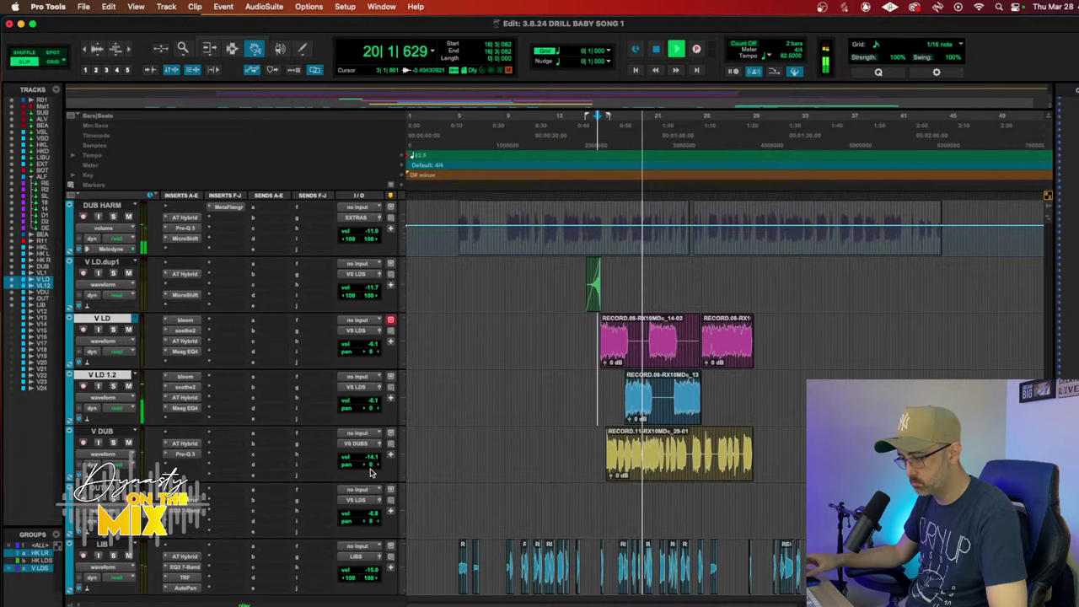
{"action": "scroll", "coordinate": [380, 430], "scroll_direction": "up", "scroll_amount": 3}
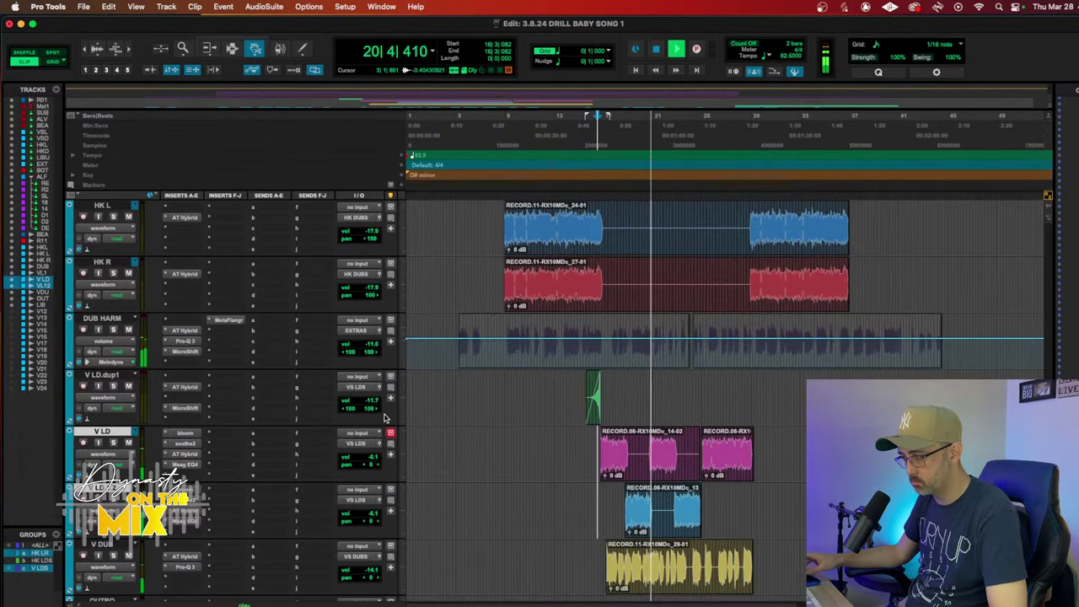
Step: On the LIB BUS RCompressor, set threshold to -22.9, gain to 0.9, release to 183 and attack to 8.97
{"action": "scroll", "coordinate": [384, 417], "scroll_direction": "down", "scroll_amount": 10}
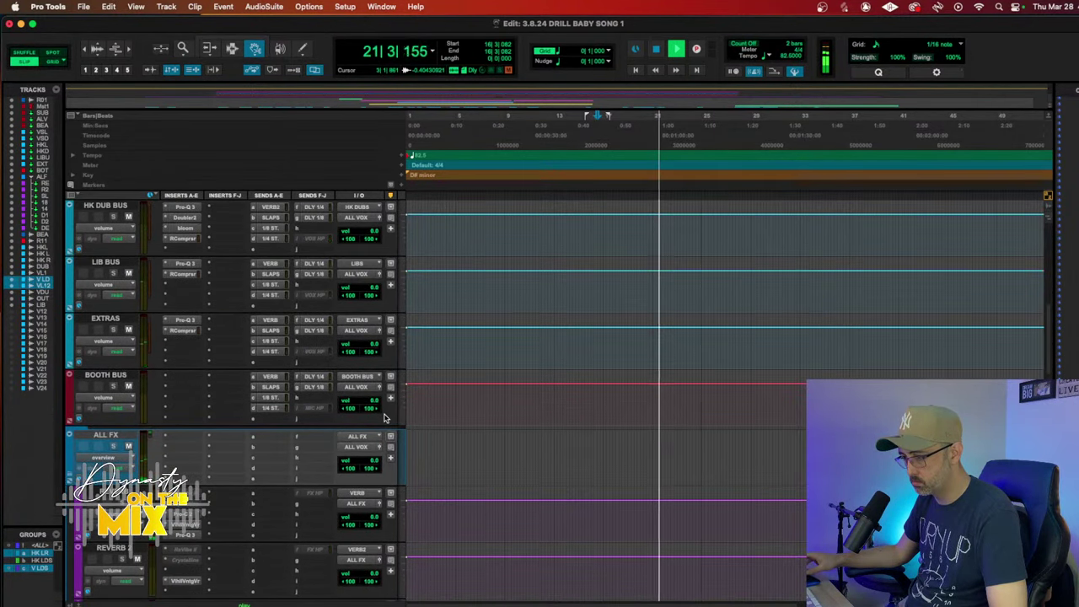
{"action": "scroll", "coordinate": [384, 416], "scroll_direction": "up", "scroll_amount": 4}
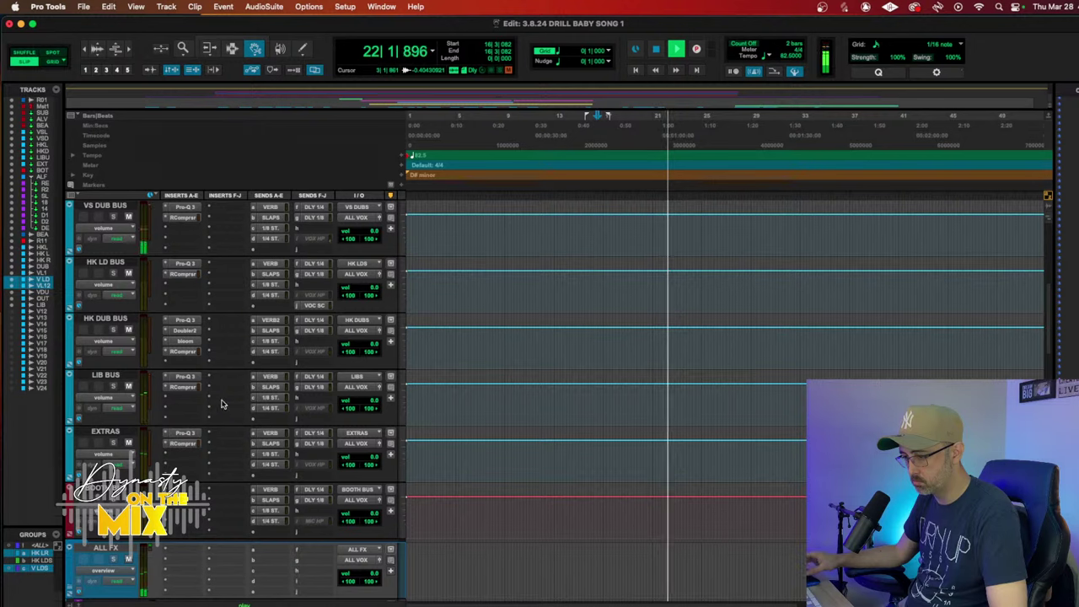
{"action": "left_click", "coordinate": [184, 387]}
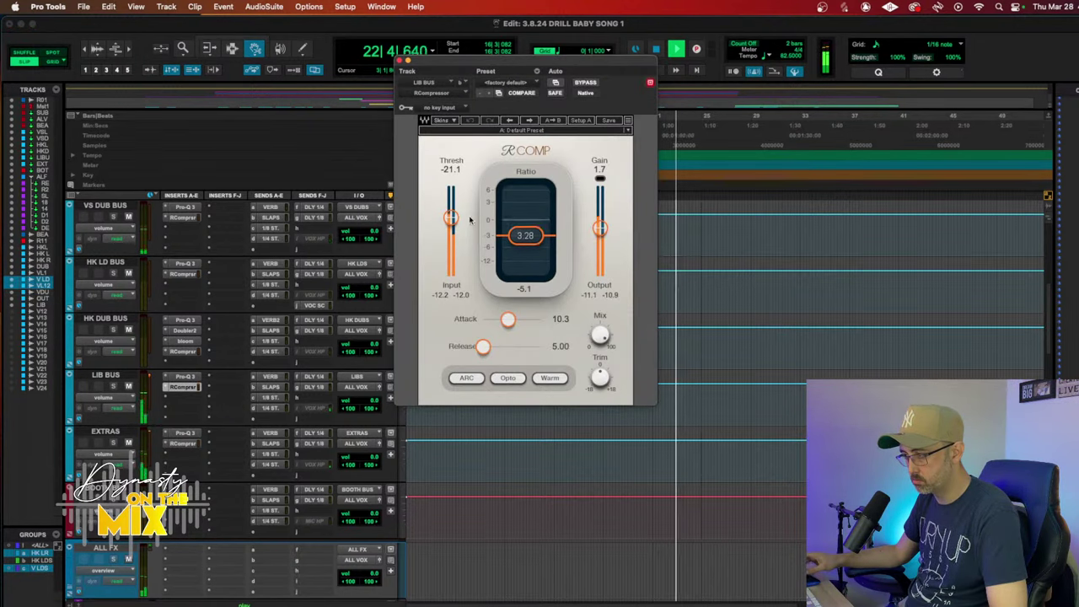
{"action": "left_click_drag", "start_coordinate": [452, 219], "coordinate": [451, 221]}
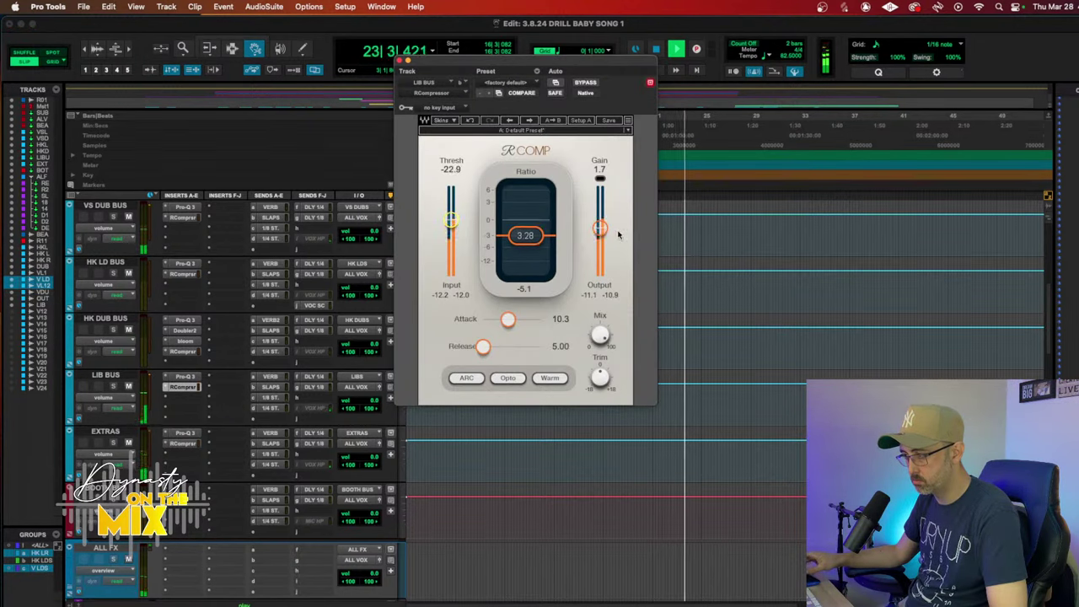
{"action": "left_click_drag", "start_coordinate": [599, 228], "coordinate": [600, 230]}
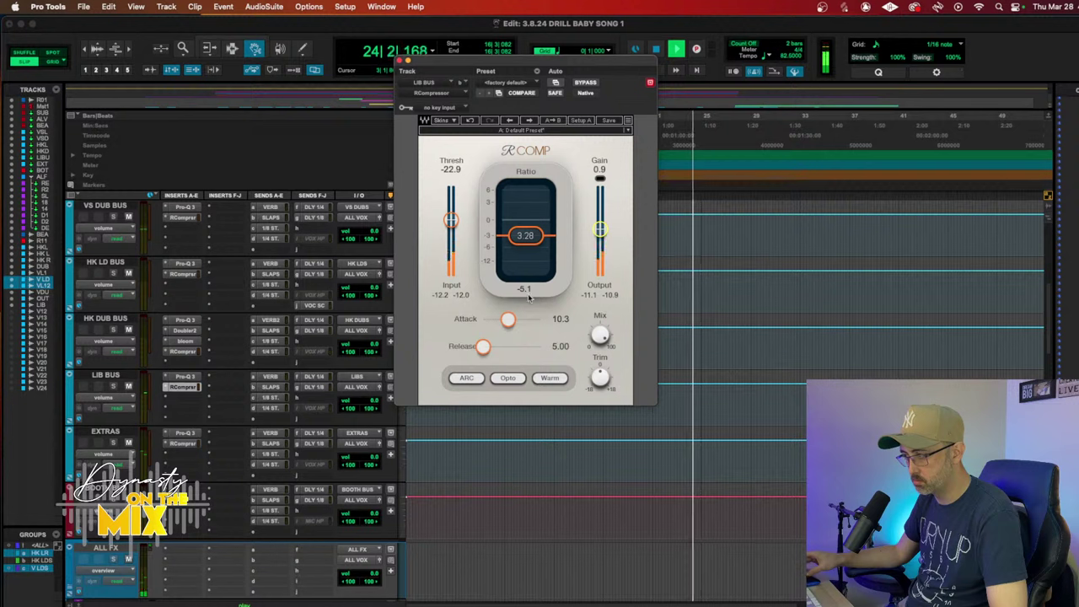
{"action": "left_click_drag", "start_coordinate": [483, 347], "coordinate": [497, 319]}
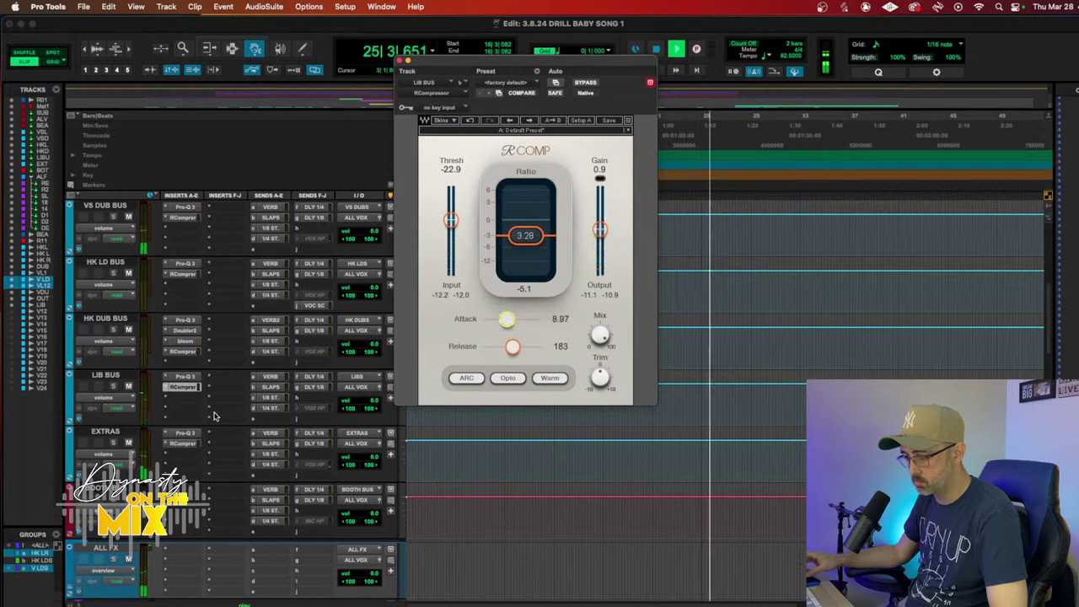
Step: On EXTRAS, set the RCompressor threshold to -26.4 and gain to 0.1, and reassign send A to the stereo VERB2 bus
{"action": "left_click", "coordinate": [183, 443]}
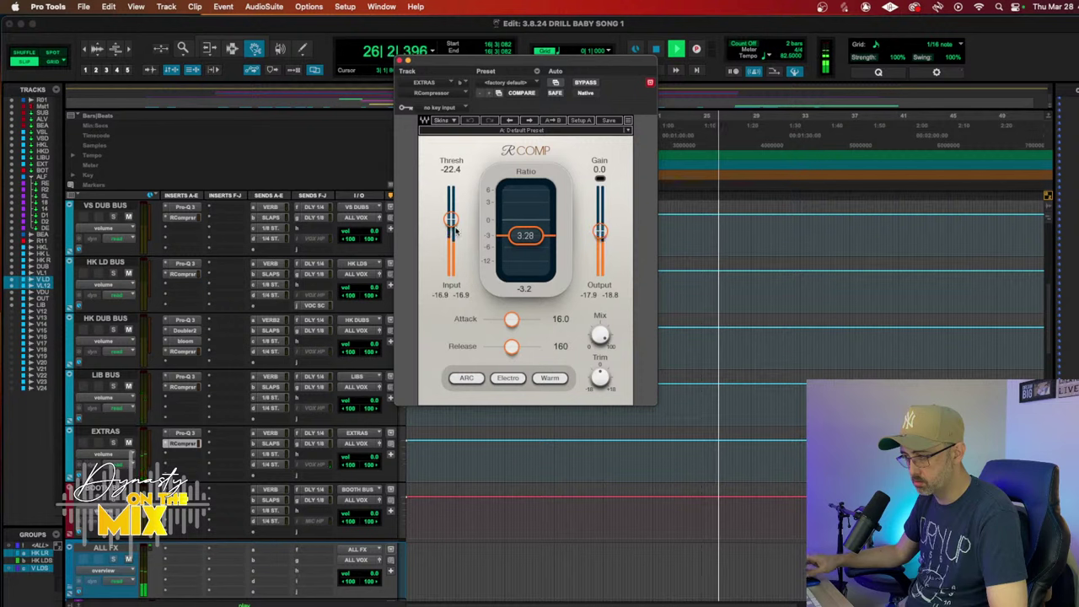
{"action": "left_click_drag", "start_coordinate": [455, 230], "coordinate": [454, 236]}
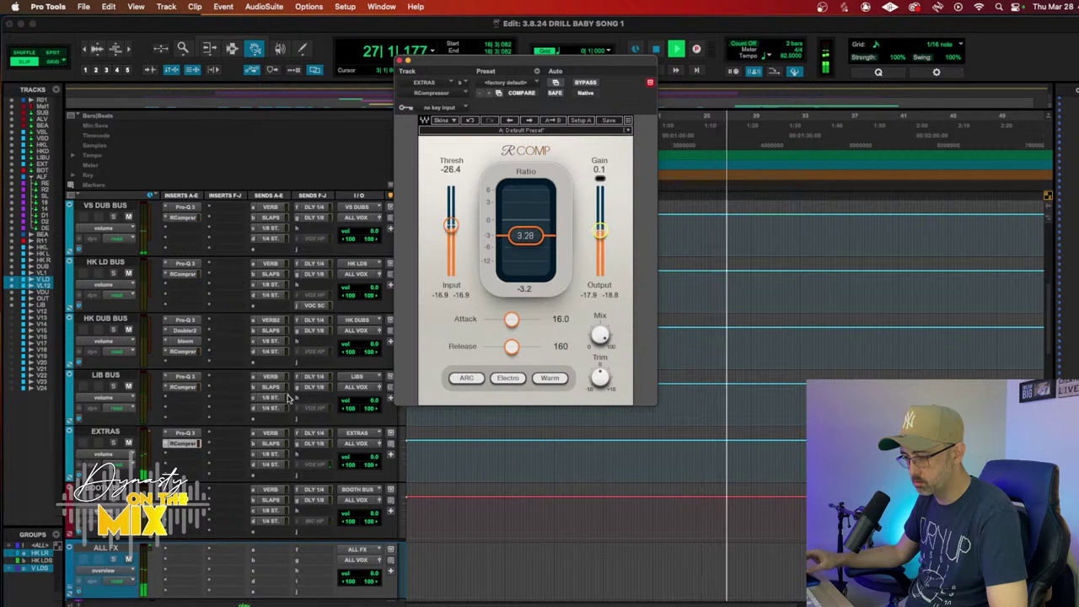
{"action": "left_click", "coordinate": [258, 437]}
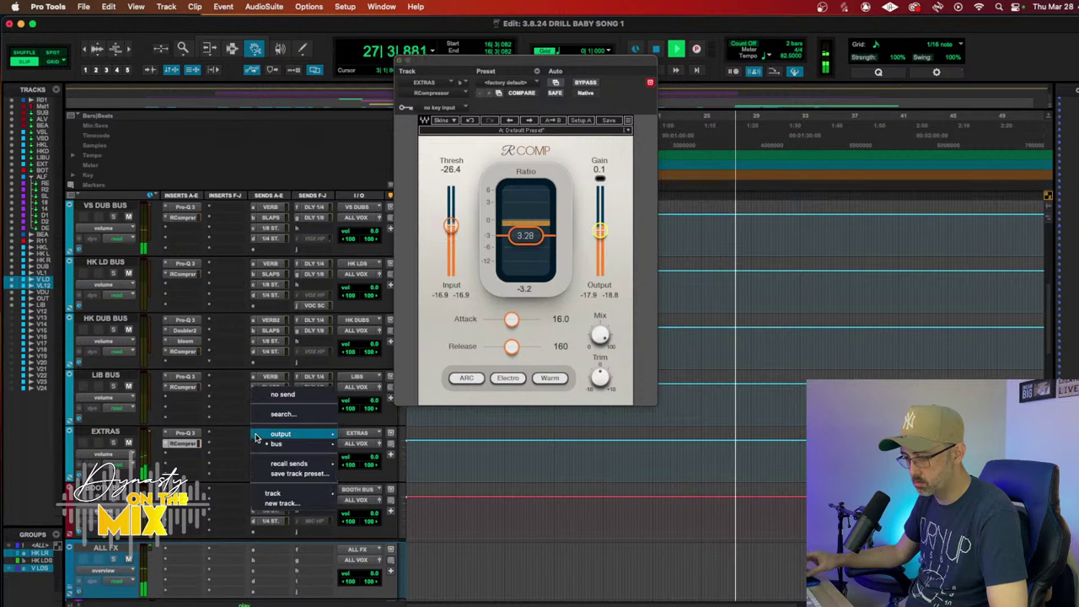
{"action": "mouse_move", "coordinate": [331, 445]}
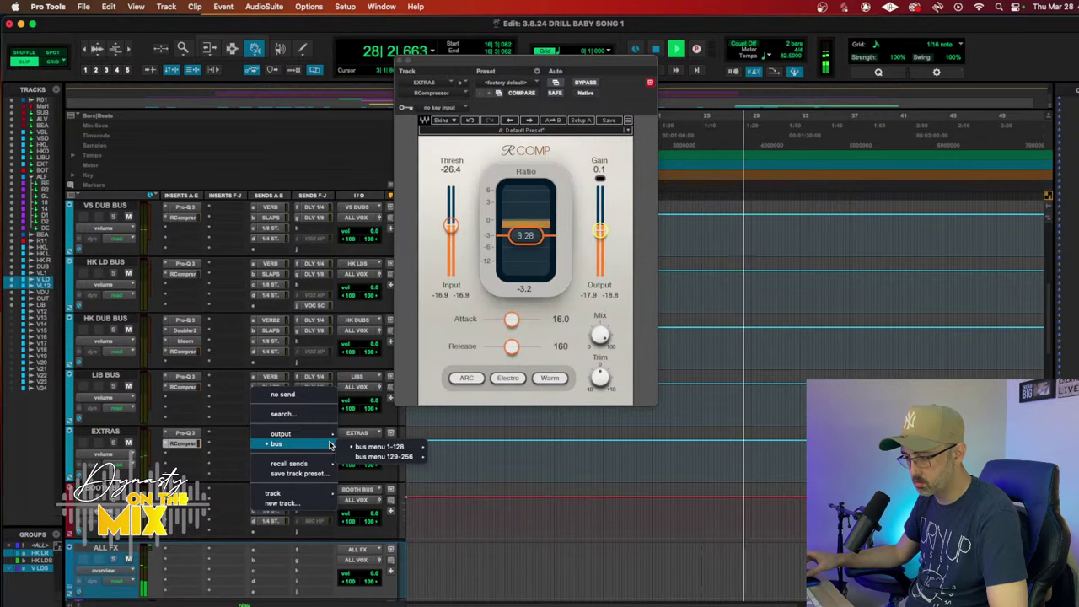
{"action": "mouse_move", "coordinate": [379, 446]}
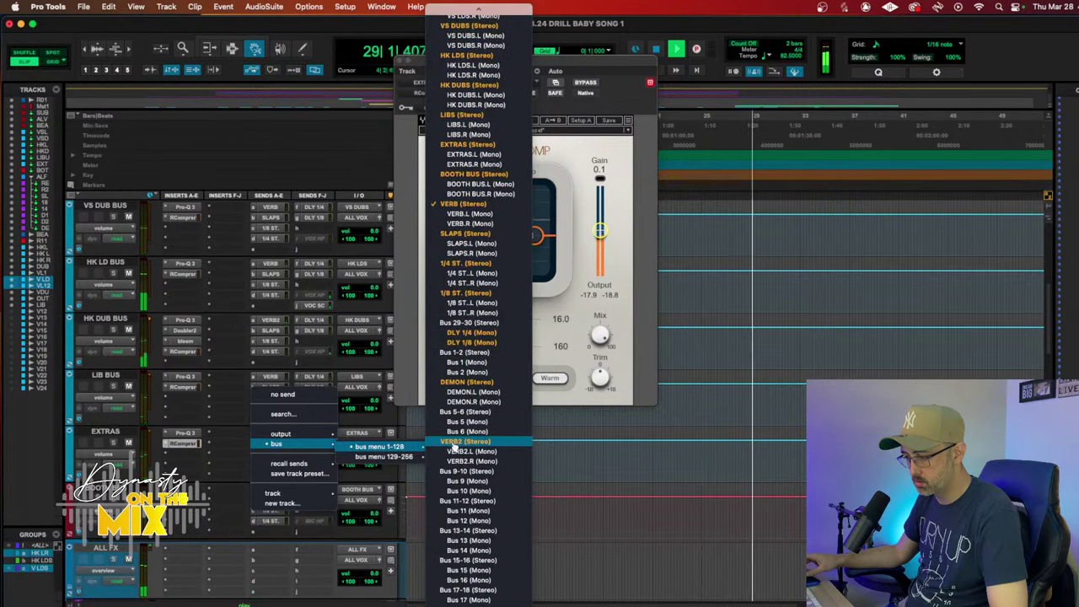
{"action": "left_click", "coordinate": [459, 442]}
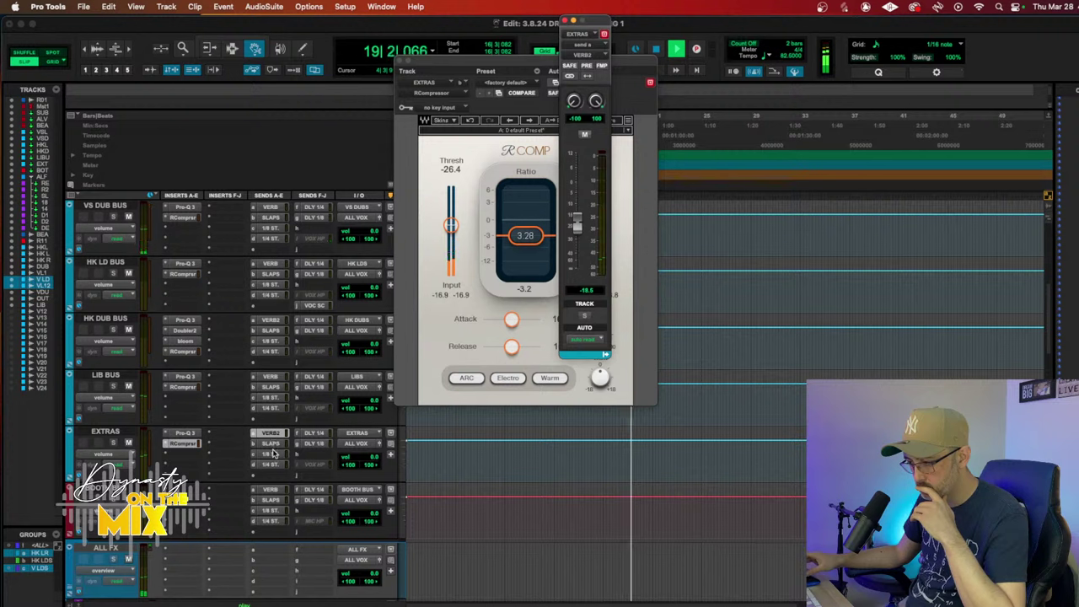
Step: Pull the DLY 1/4 send level on EXTRAS all the way down
{"action": "left_click", "coordinate": [311, 434]}
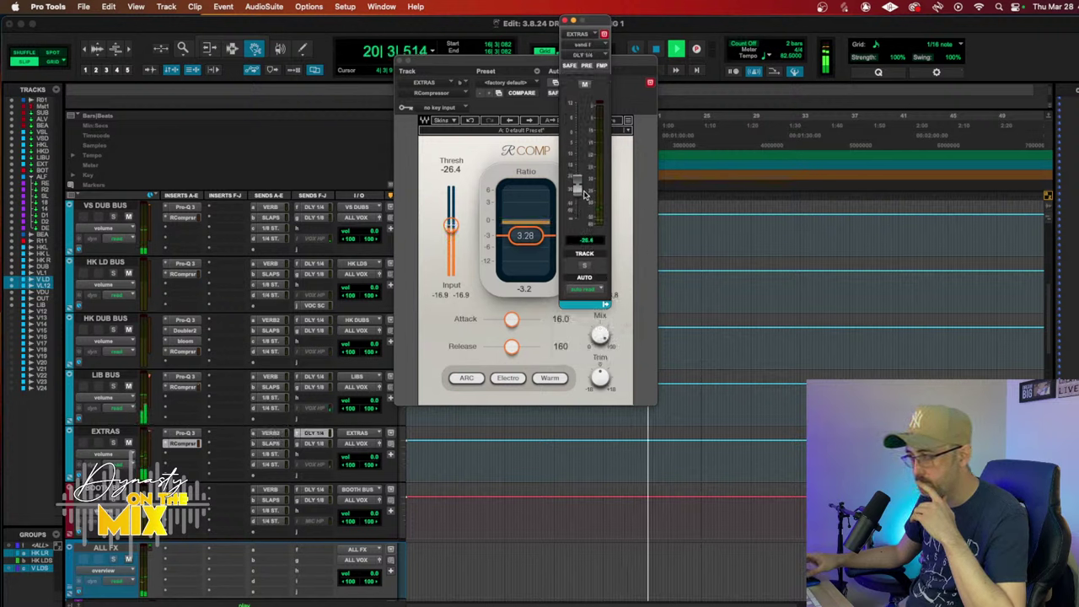
{"action": "scroll", "coordinate": [271, 375], "scroll_direction": "up", "scroll_amount": 10}
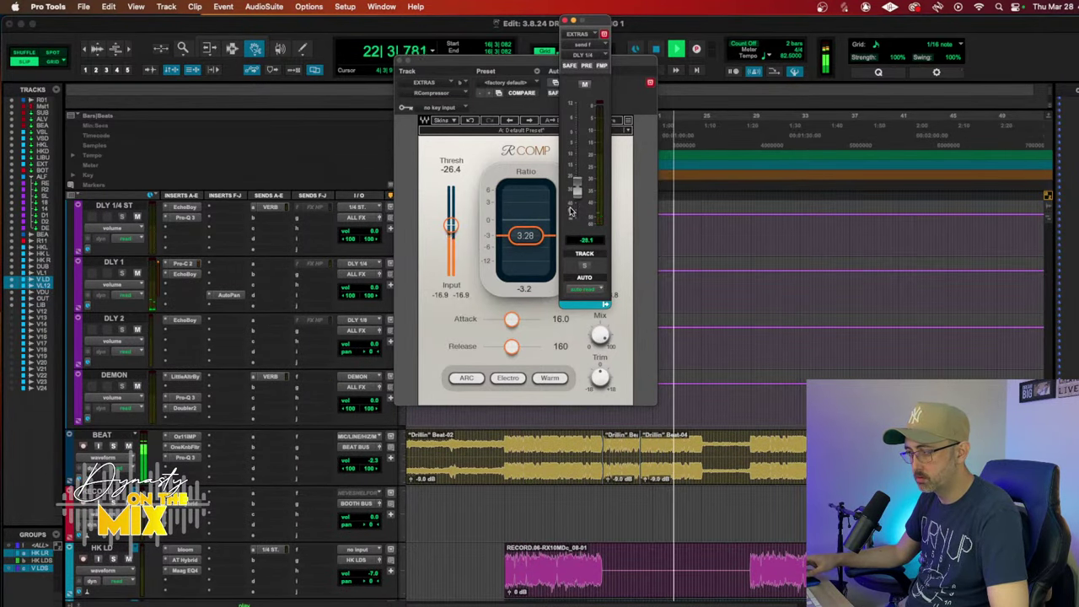
Step: Stop playback and make one duplicate of the DLY 1 track with its automation, inserts, sends and group assignments
{"action": "left_click", "coordinate": [124, 264]}
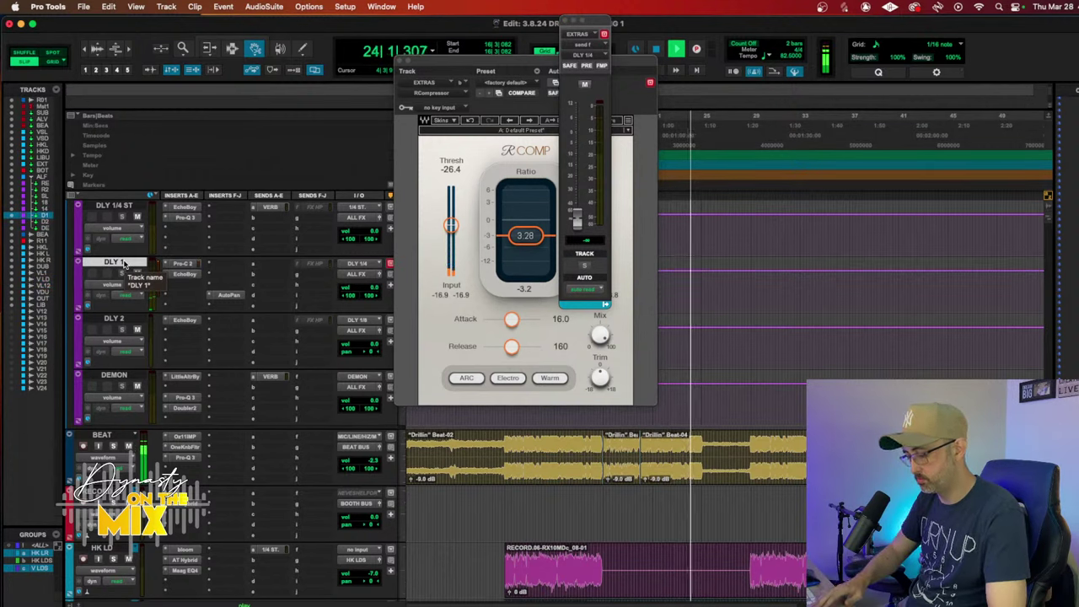
{"action": "key", "text": "space"}
{"action": "key", "text": "alt+shift+d"}
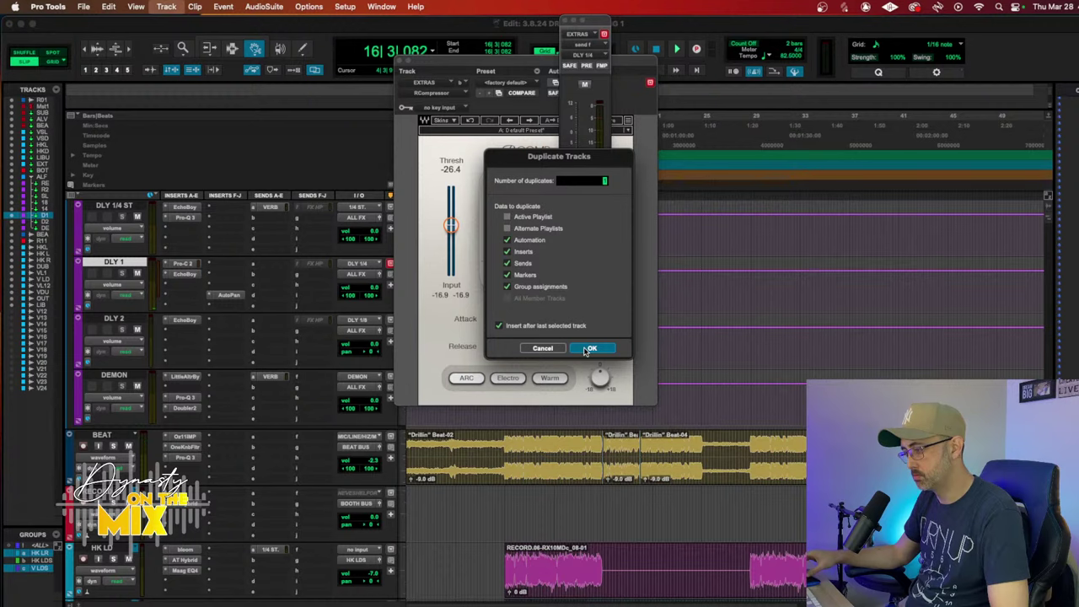
{"action": "key", "text": "Return"}
Step: Set the duplicated delay track's input to Bus 1 and rename that bus DLY 1/4(2)
{"action": "left_click", "coordinate": [353, 319]}
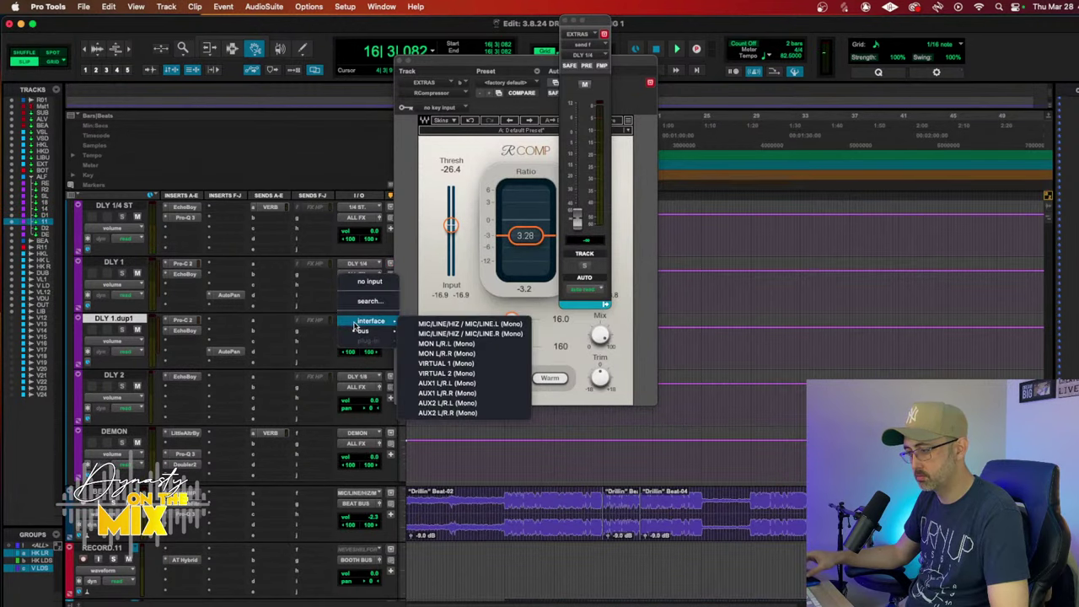
{"action": "mouse_move", "coordinate": [445, 335]}
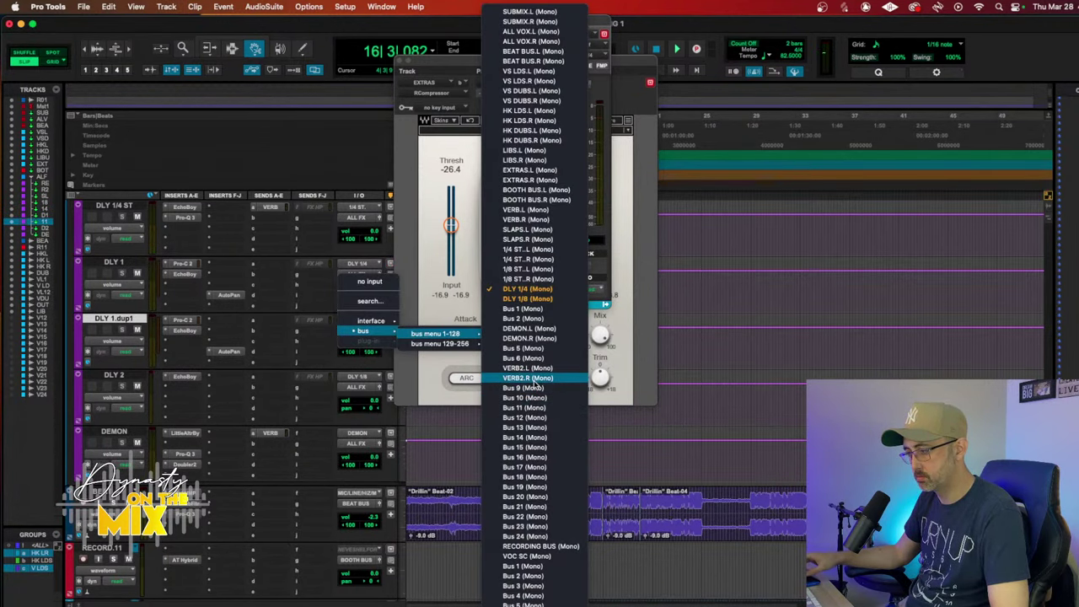
{"action": "left_click", "coordinate": [523, 311]}
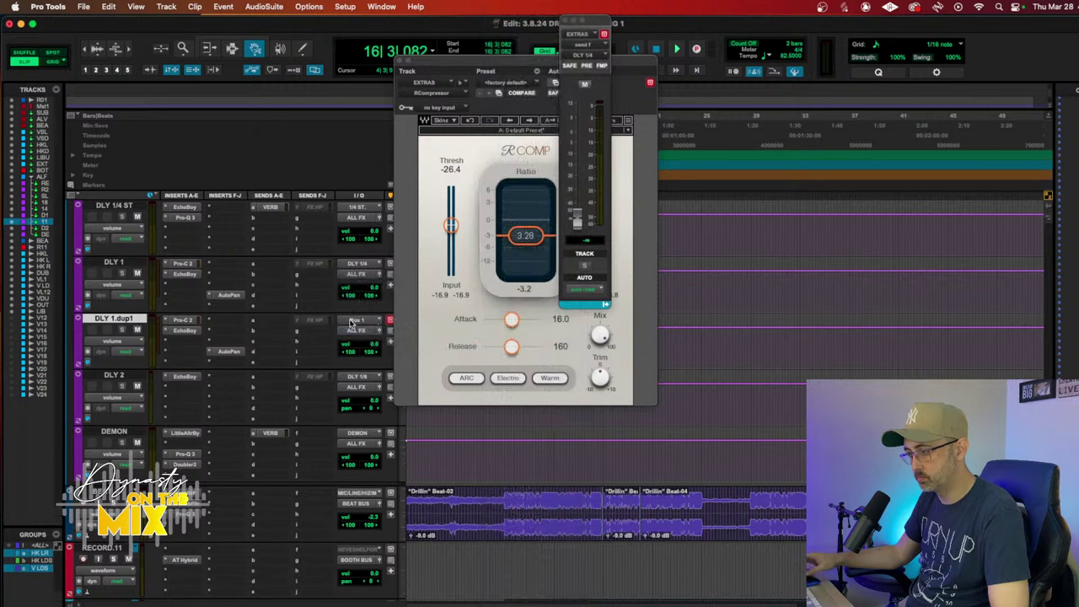
{"action": "right_click", "coordinate": [351, 324]}
{"action": "left_click", "coordinate": [366, 344]}
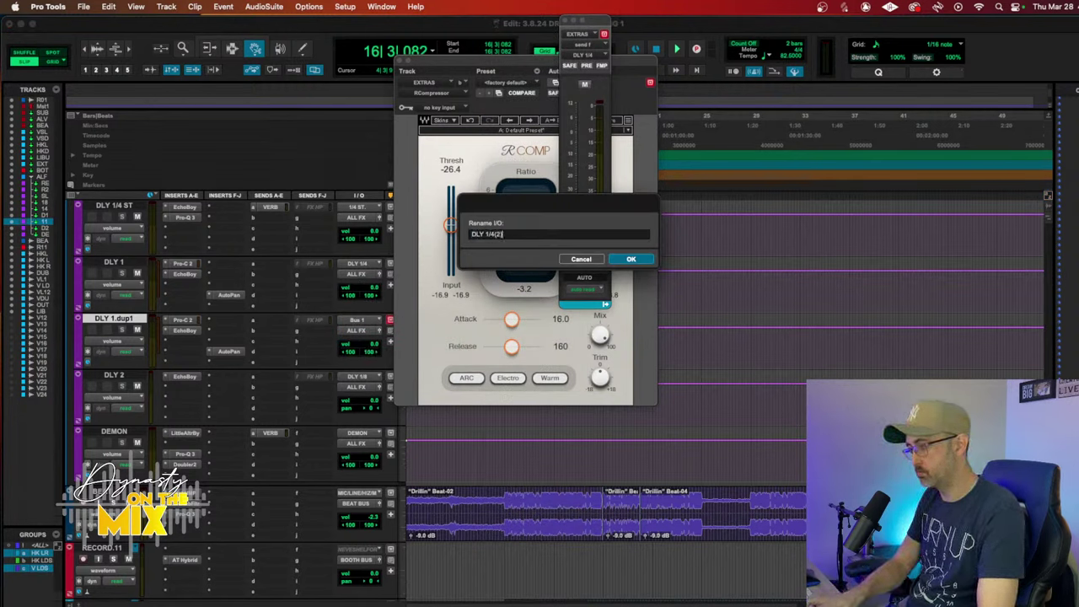
{"action": "key", "text": "Return"}
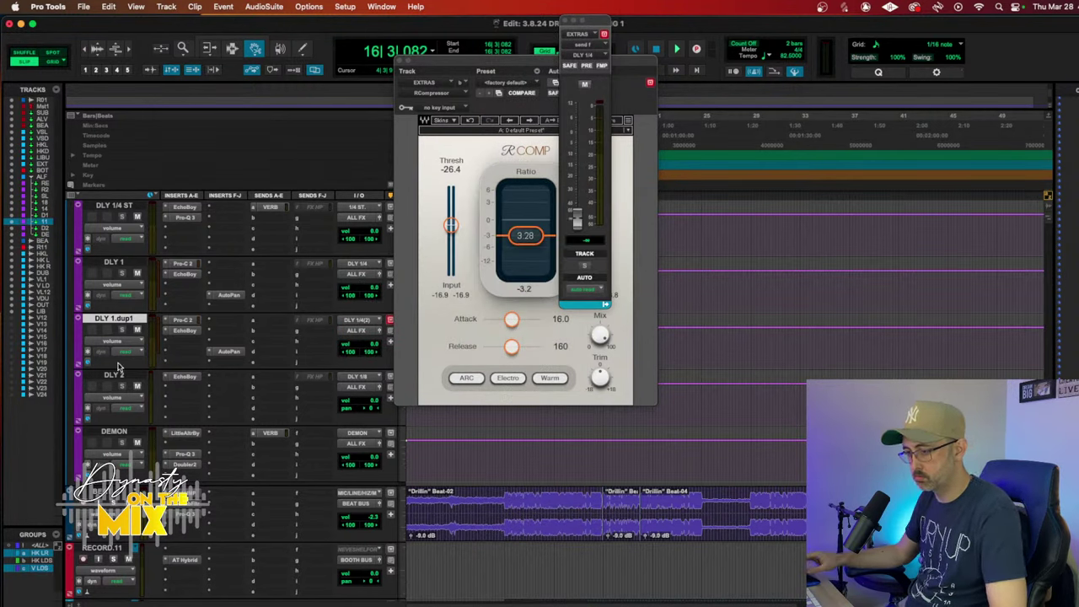
Step: Insert a mono FabFilter Pro-Q 3 after EchoBoy on the DLY 1.dup1 track
{"action": "left_click", "coordinate": [178, 348]}
{"action": "mouse_move", "coordinate": [211, 341]}
{"action": "mouse_move", "coordinate": [287, 182]}
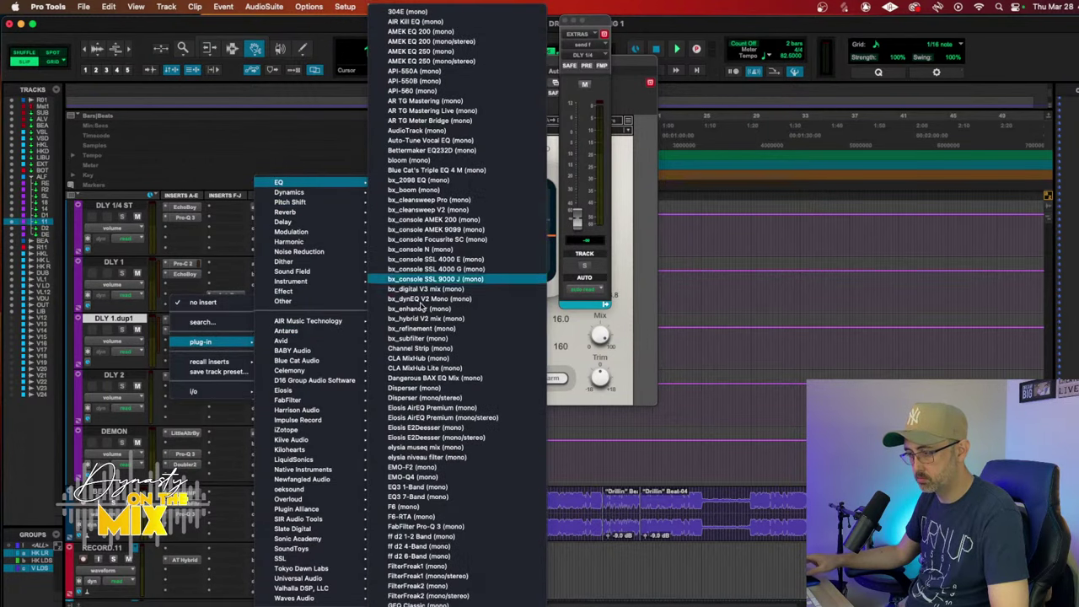
{"action": "left_click", "coordinate": [426, 526]}
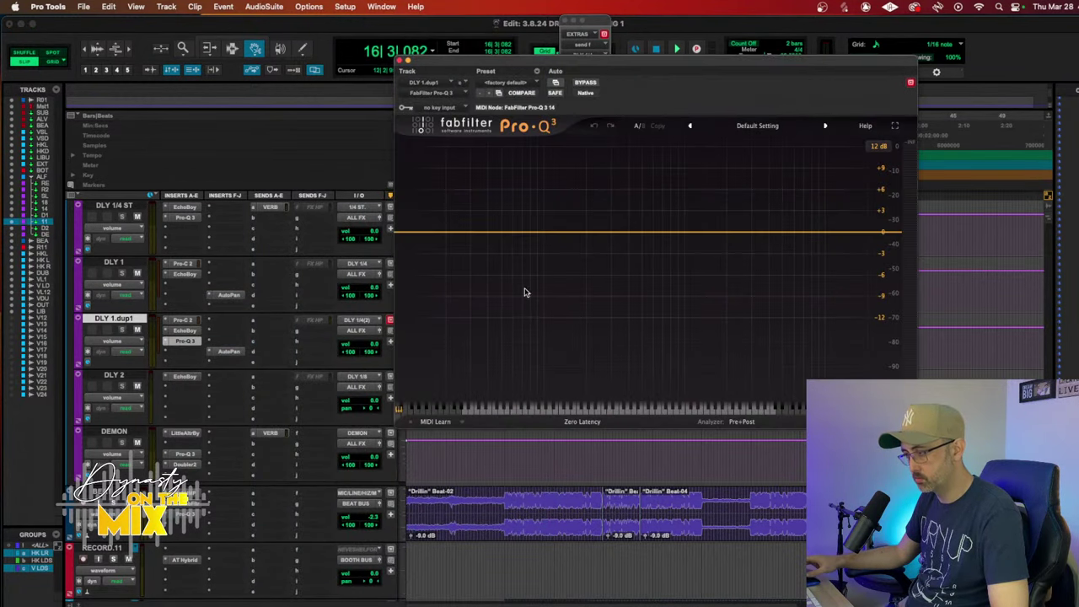
Step: Band-limit the duplicated delay with a 30 dB/oct high cut at about 1263 Hz and a 36 dB/oct low cut at about 159 Hz
{"action": "left_click", "coordinate": [722, 234]}
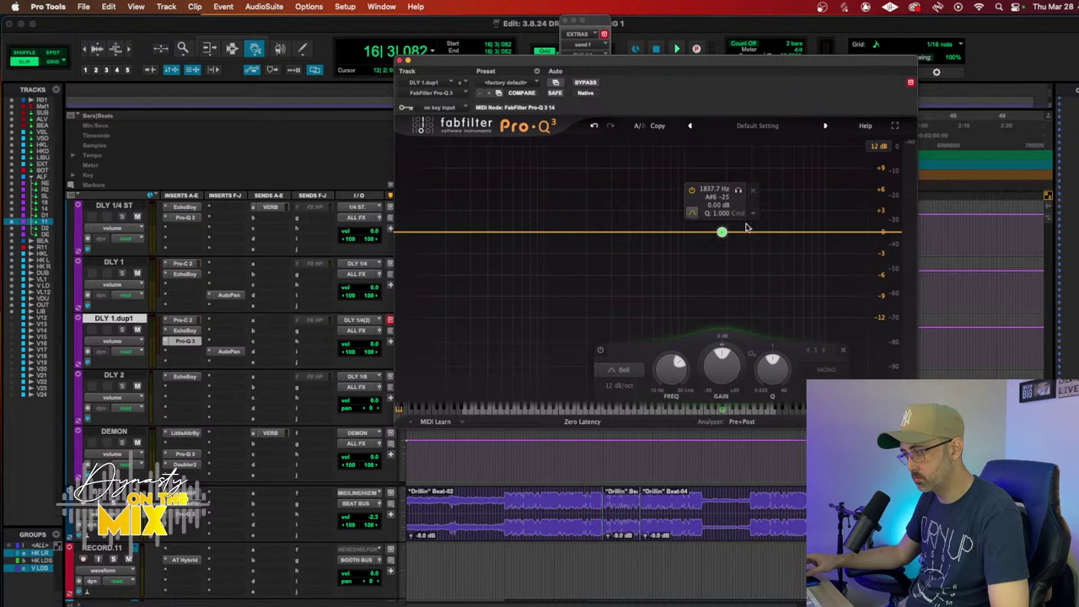
{"action": "left_click", "coordinate": [747, 227]}
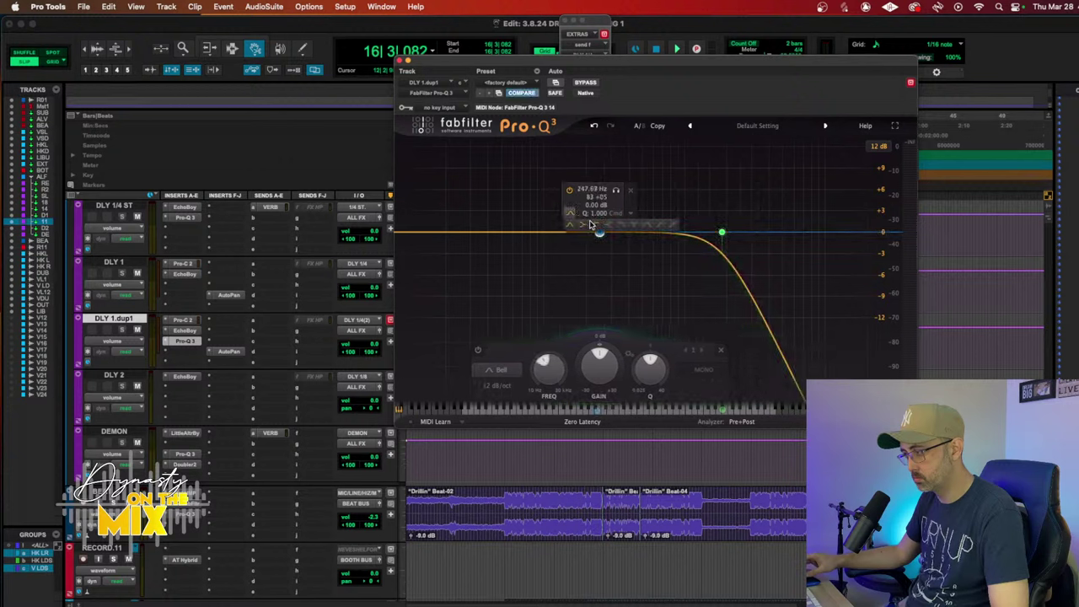
{"action": "left_click", "coordinate": [592, 224]}
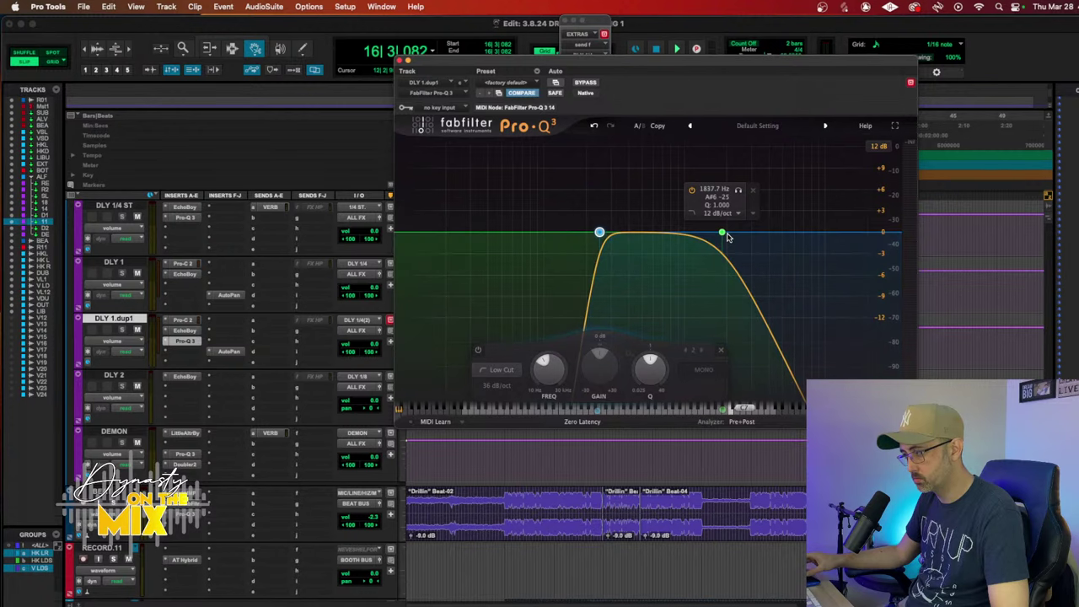
{"action": "left_click_drag", "start_coordinate": [727, 237], "coordinate": [704, 237]}
{"action": "key", "text": "space"}
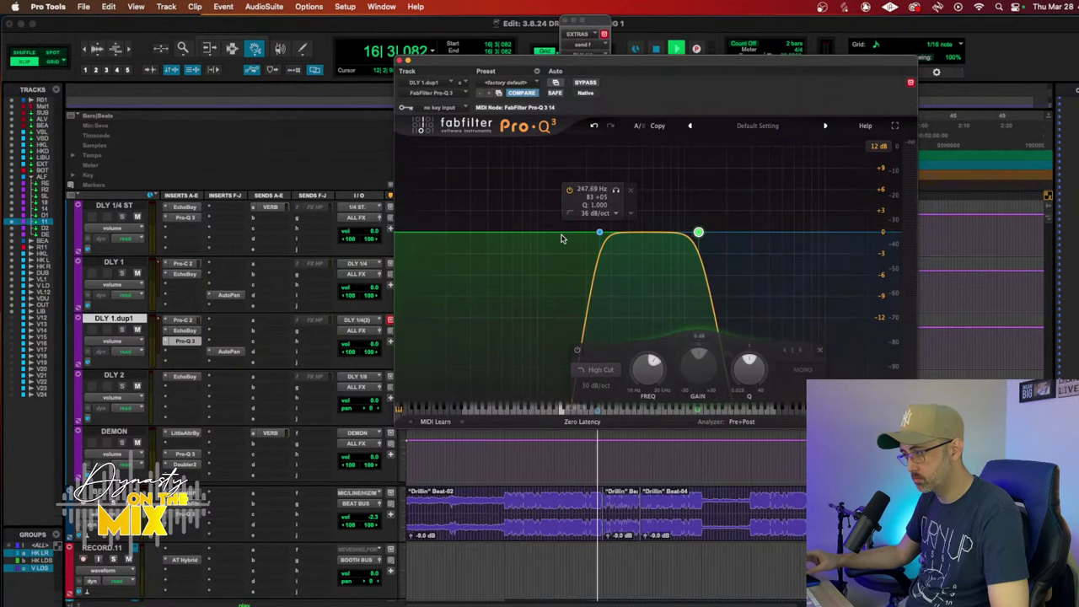
{"action": "left_click_drag", "start_coordinate": [598, 232], "coordinate": [571, 234]}
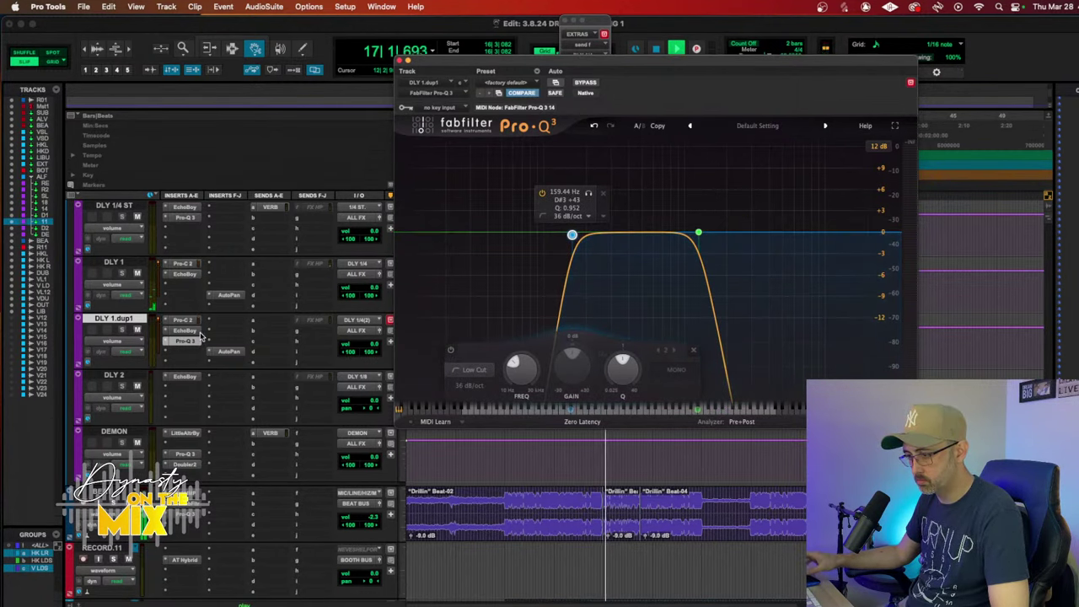
Step: Reassign send F on EXTRAS to the DLY 1/4(2) bus and set its level to -18.1 dB
{"action": "scroll", "coordinate": [258, 350], "scroll_direction": "up", "scroll_amount": 10}
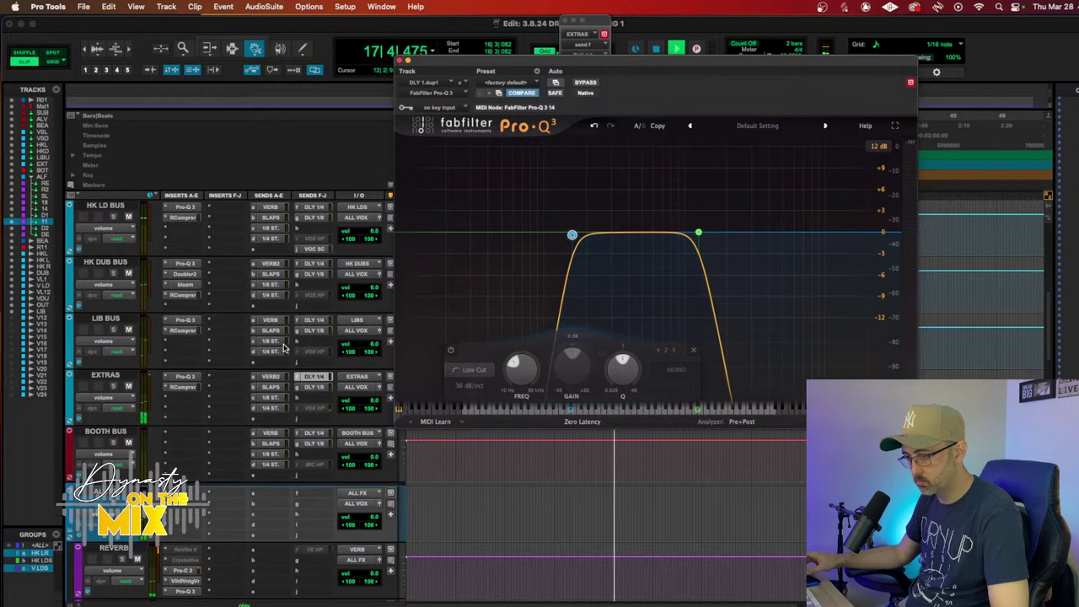
{"action": "left_click", "coordinate": [301, 379]}
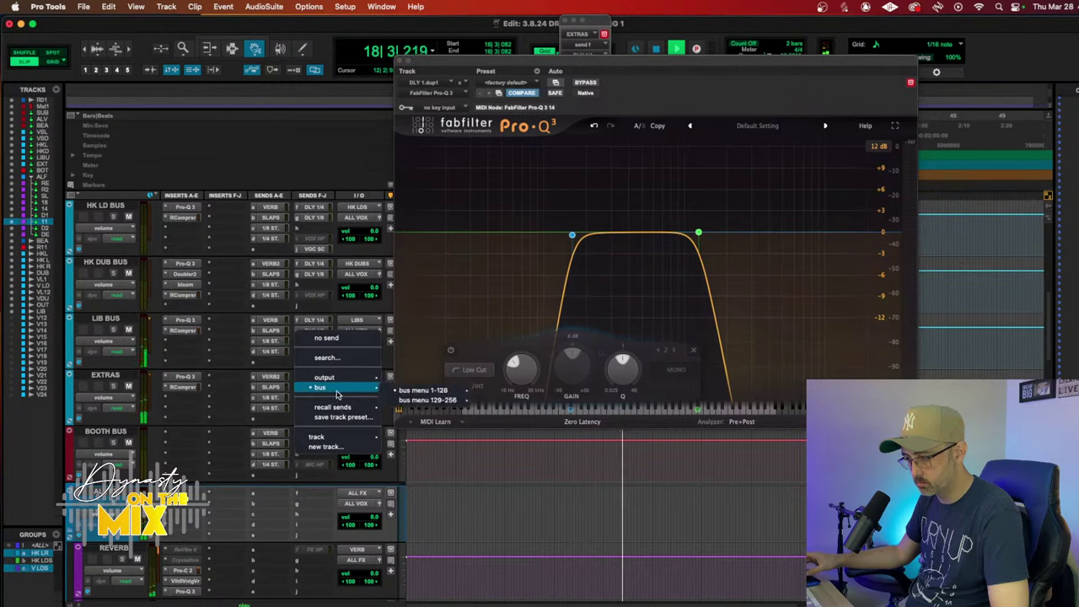
{"action": "mouse_move", "coordinate": [421, 390]}
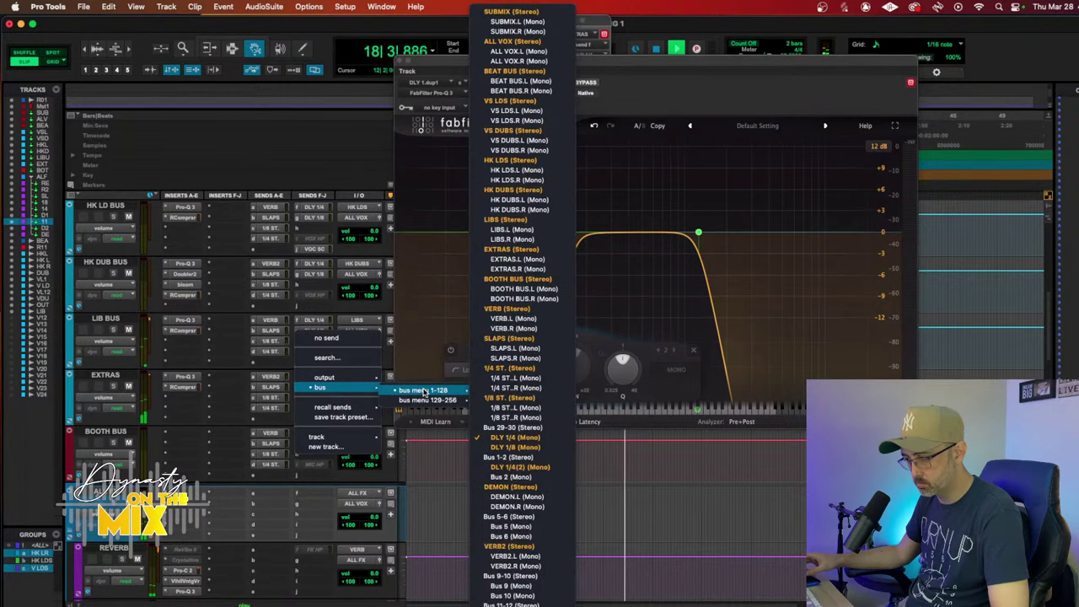
{"action": "left_click", "coordinate": [520, 467]}
{"action": "left_click_drag", "start_coordinate": [581, 236], "coordinate": [586, 169]}
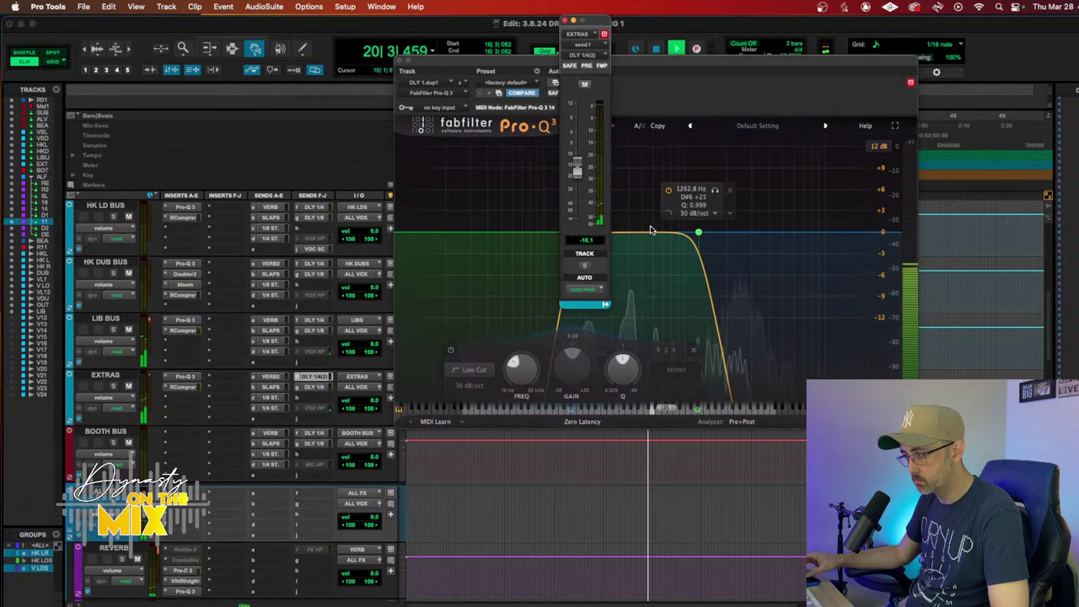
Step: Boost the DLY 1.dup1 EQ by about 3.7 dB at 516 Hz and make that track's AutoPan insert inactive
{"action": "left_click_drag", "start_coordinate": [650, 233], "coordinate": [645, 206]}
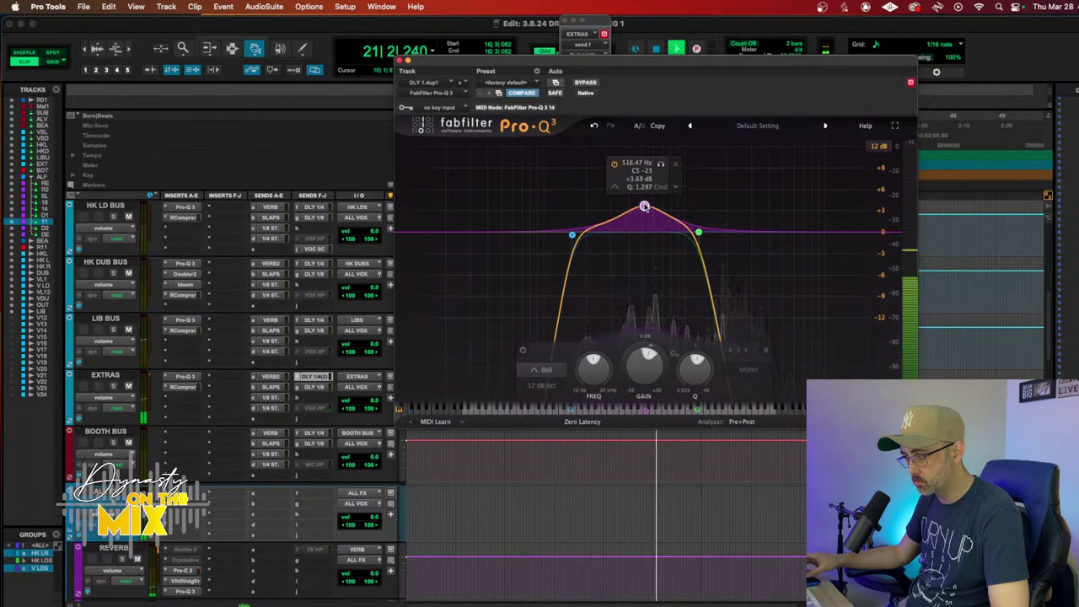
{"action": "scroll", "coordinate": [220, 397], "scroll_direction": "down", "scroll_amount": 6}
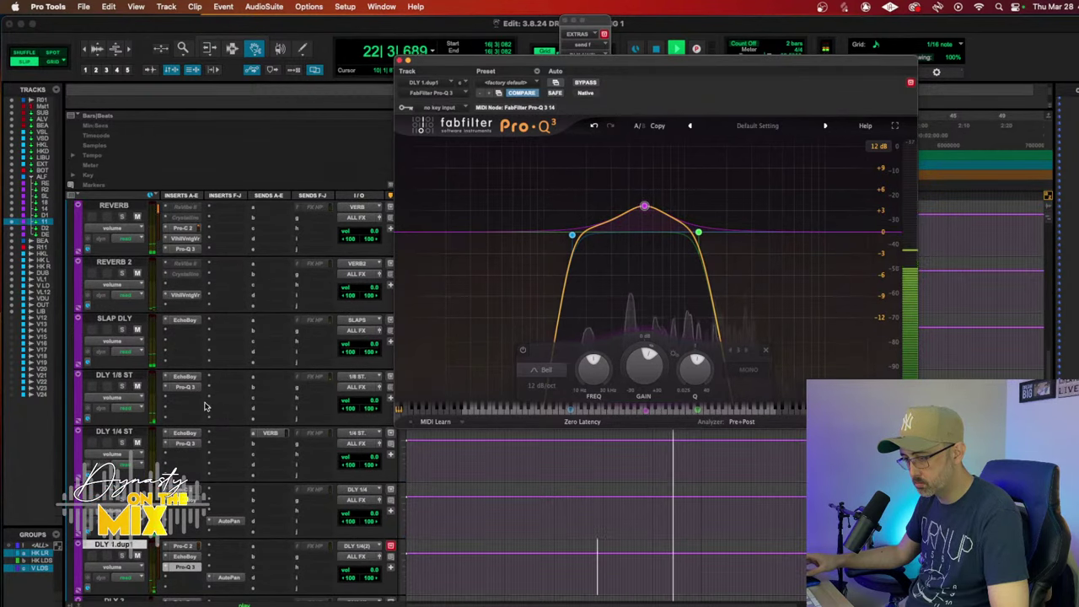
{"action": "scroll", "coordinate": [217, 449], "scroll_direction": "down", "scroll_amount": 2}
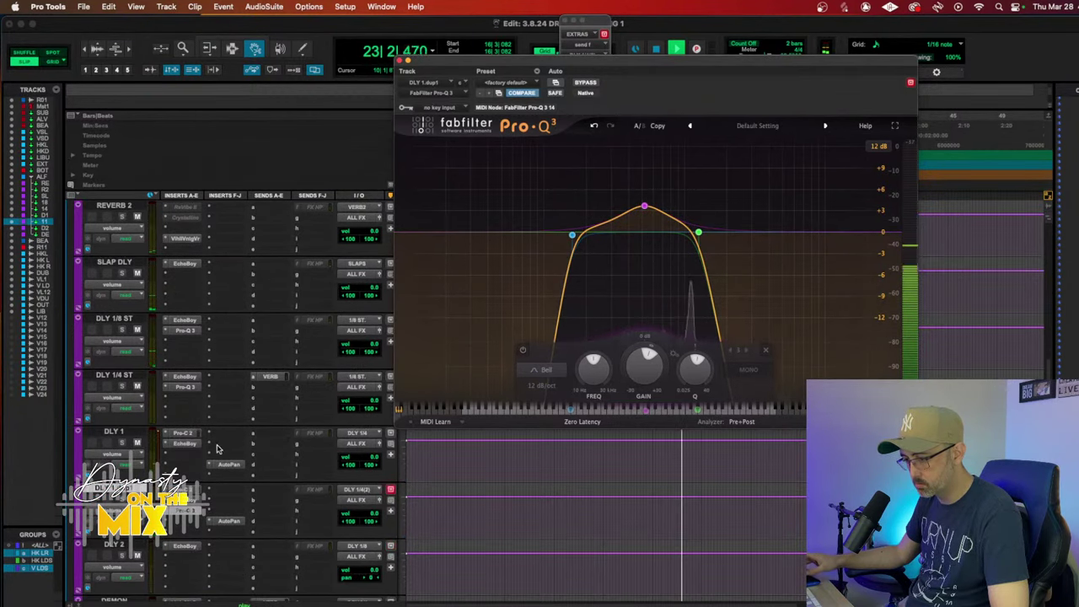
{"action": "left_click", "coordinate": [222, 522]}
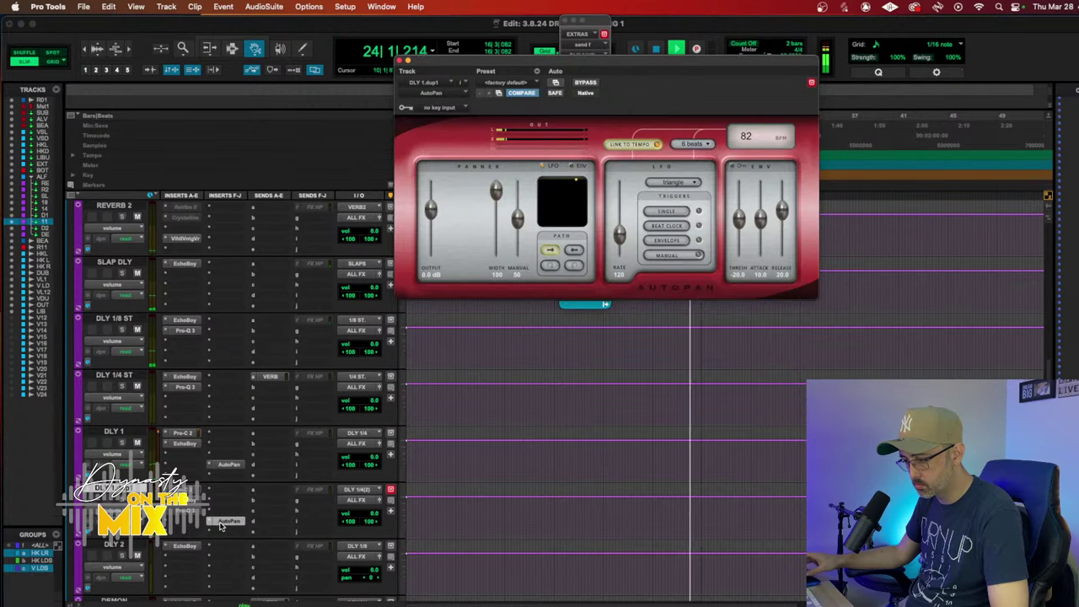
{"action": "left_click", "coordinate": [224, 522], "text": "ctrl+super"}
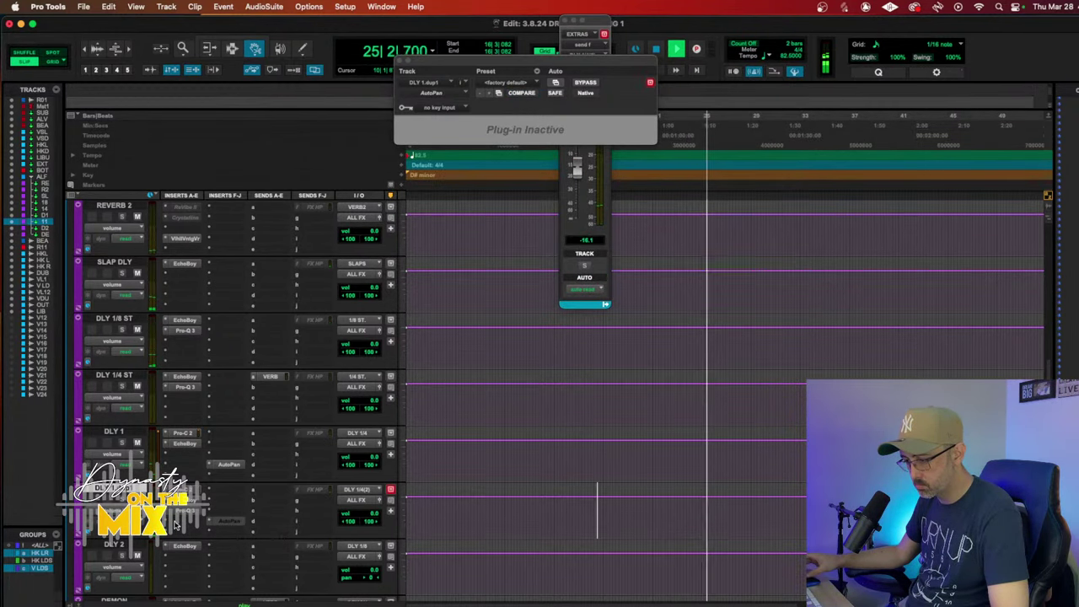
Step: Add send A on DLY 1.dup1 to the VERB2 stereo bus at -17.5 dB and save the session
{"action": "left_click", "coordinate": [271, 492]}
{"action": "mouse_move", "coordinate": [286, 501]}
{"action": "mouse_move", "coordinate": [388, 504]}
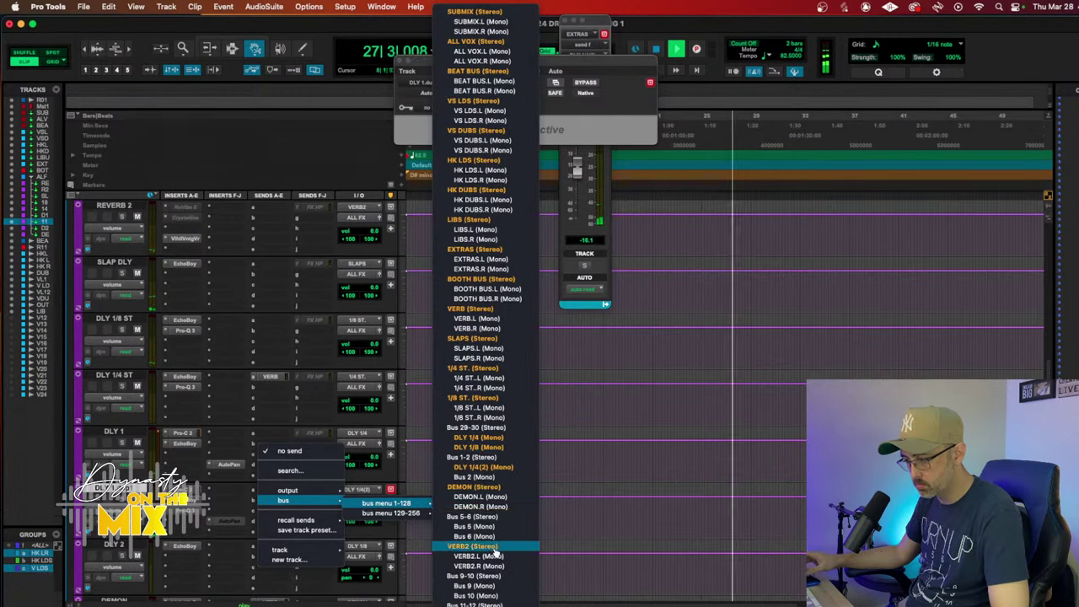
{"action": "left_click", "coordinate": [406, 453]}
{"action": "left_click_drag", "start_coordinate": [576, 268], "coordinate": [583, 221]}
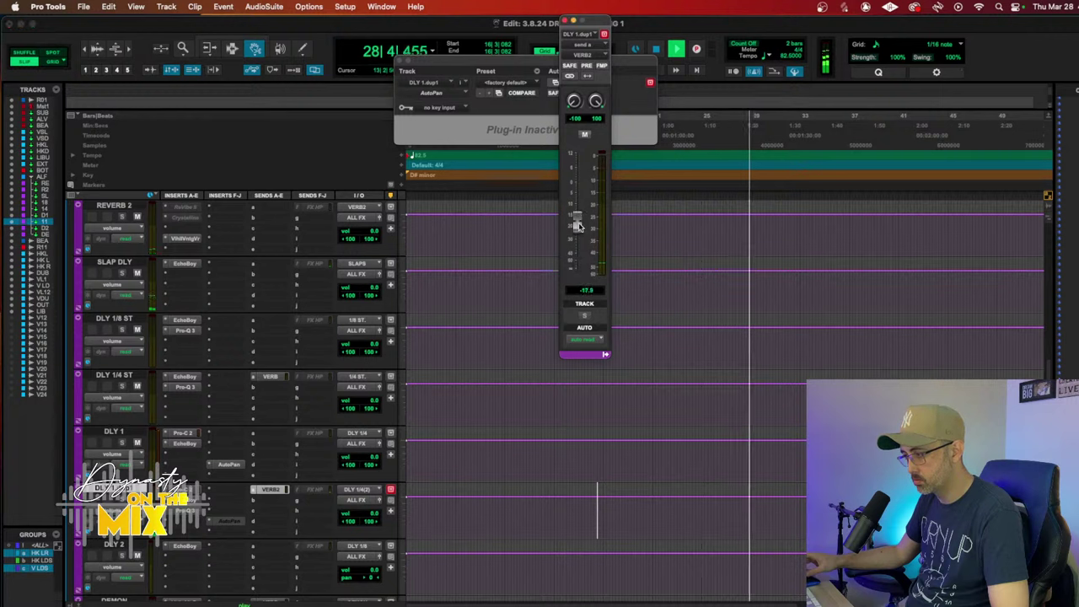
{"action": "key", "text": "super+s"}
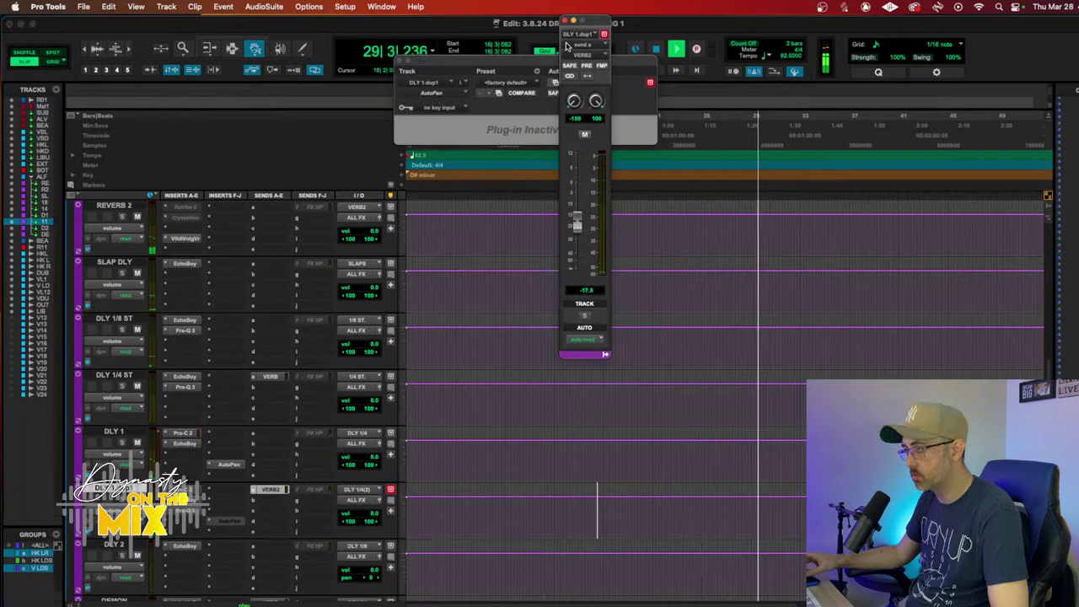
{"action": "left_click", "coordinate": [565, 19]}
{"action": "scroll", "coordinate": [543, 248], "scroll_direction": "down", "scroll_amount": 7}
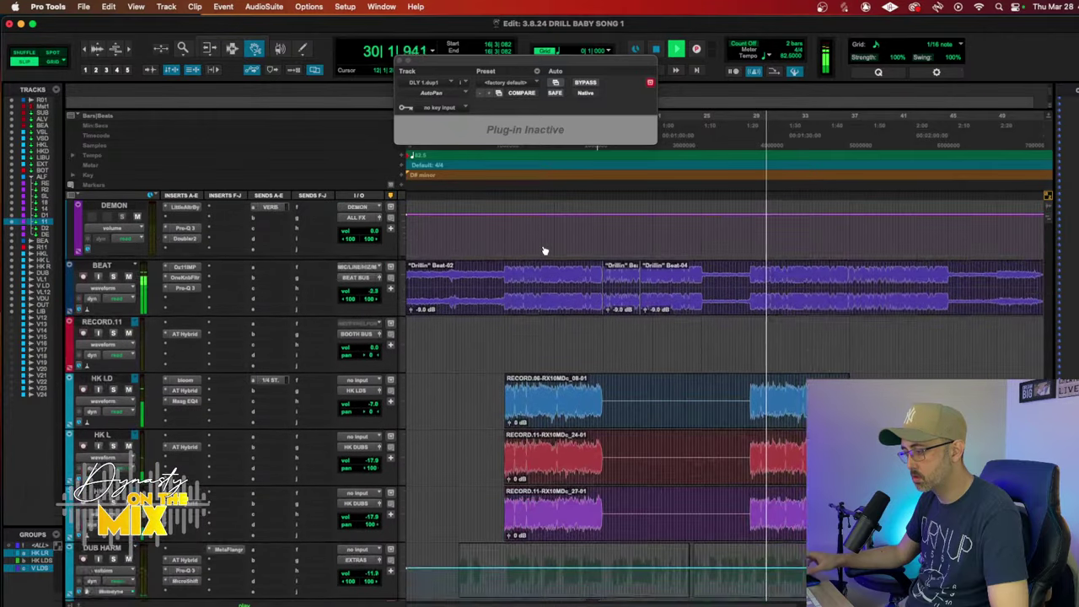
{"action": "scroll", "coordinate": [544, 250], "scroll_direction": "down", "scroll_amount": 2}
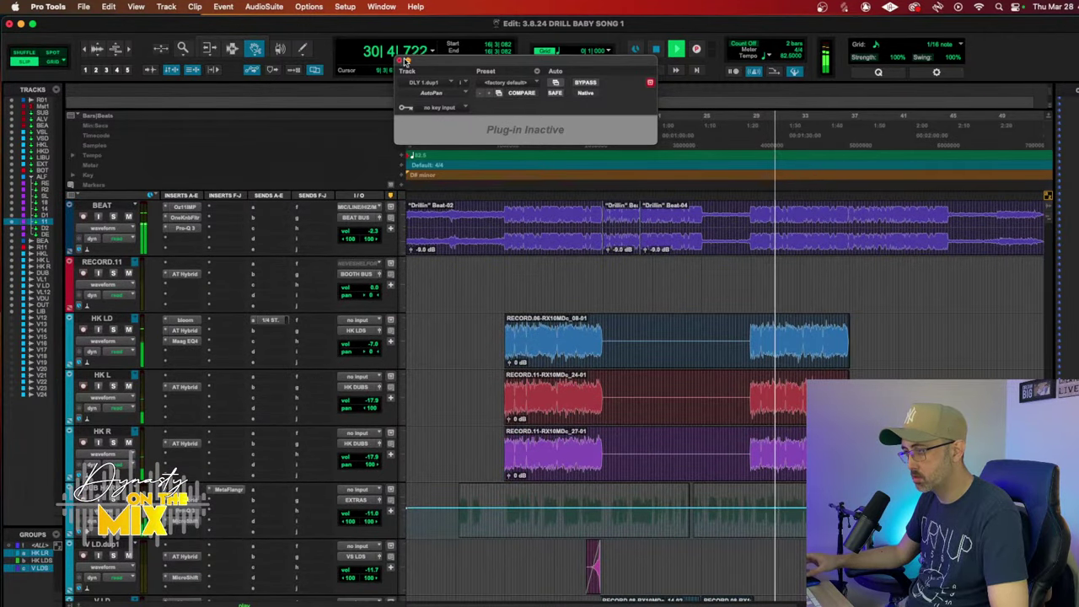
{"action": "left_click", "coordinate": [399, 61]}
Step: Play the song from the first hook and raise send A from EXTRAS to VERB2 by about 3 dB
{"action": "left_click", "coordinate": [504, 115]}
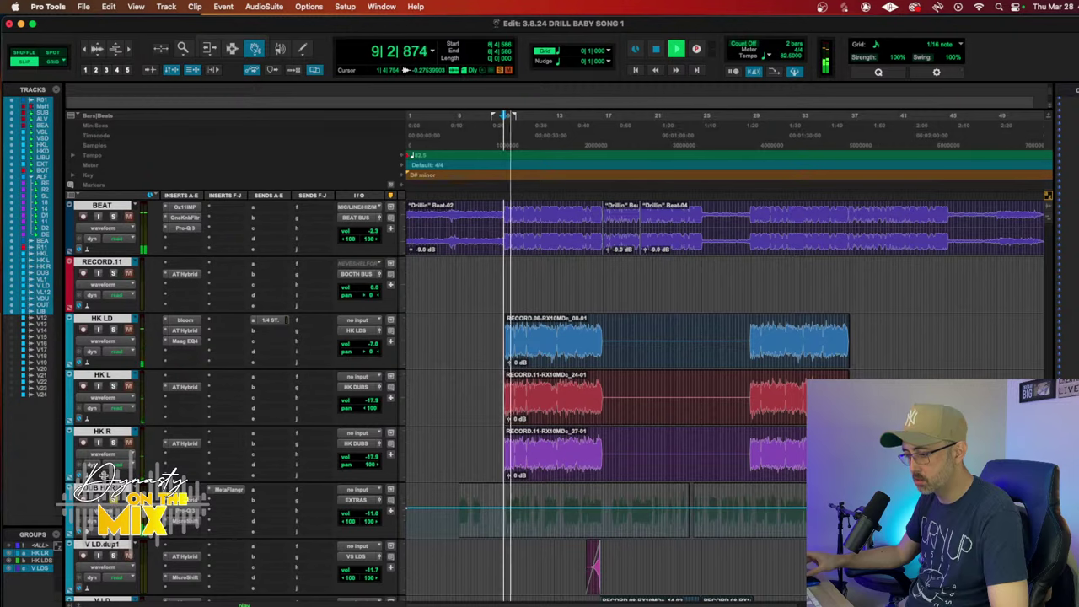
{"action": "scroll", "coordinate": [142, 451], "scroll_direction": "down", "scroll_amount": 10}
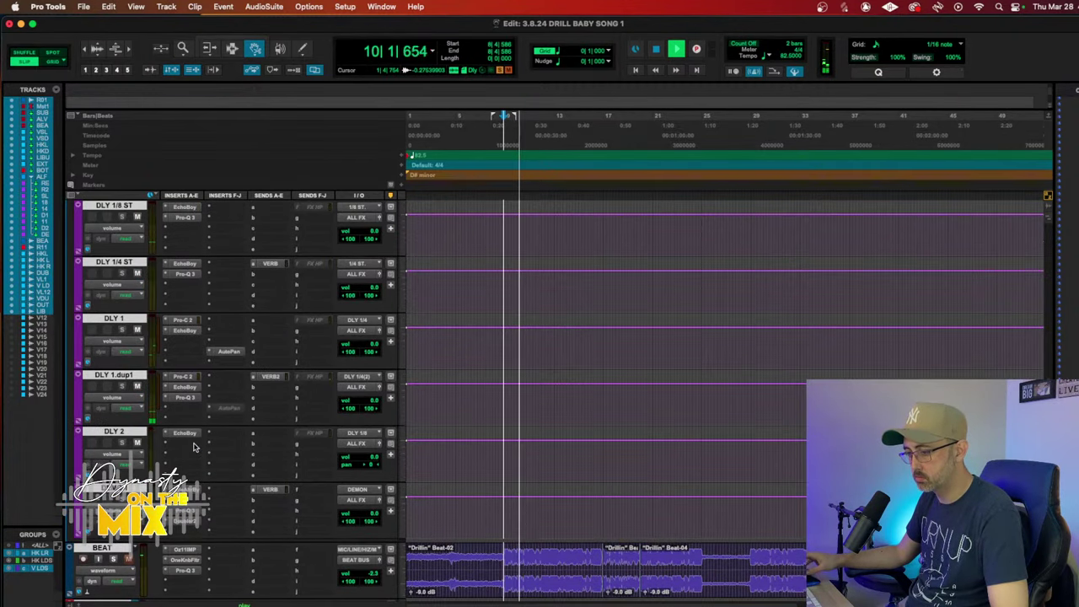
{"action": "scroll", "coordinate": [194, 447], "scroll_direction": "up", "scroll_amount": 4}
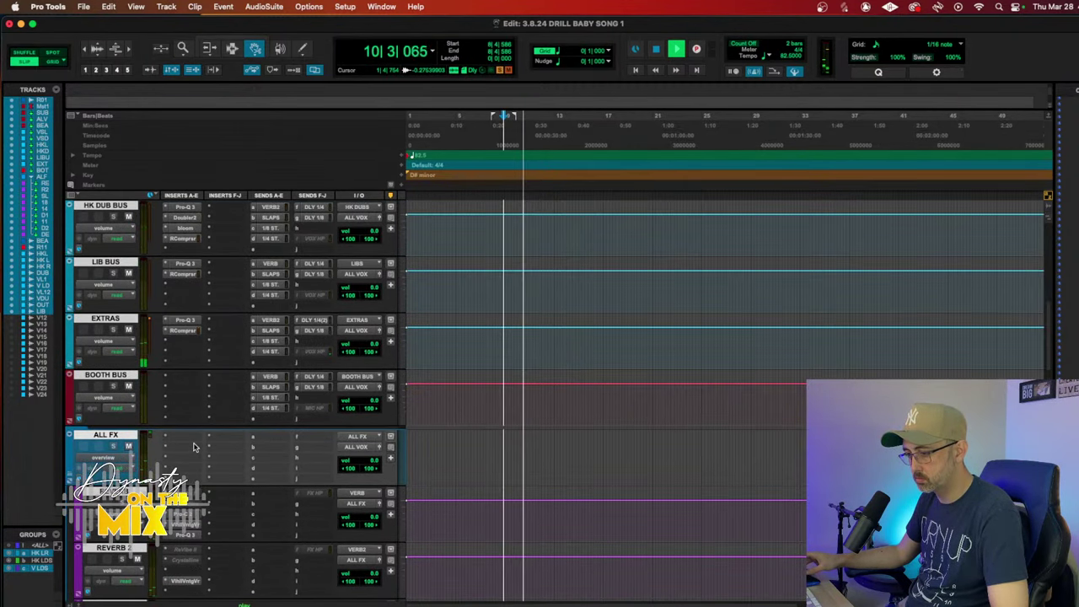
{"action": "left_click", "coordinate": [282, 321]}
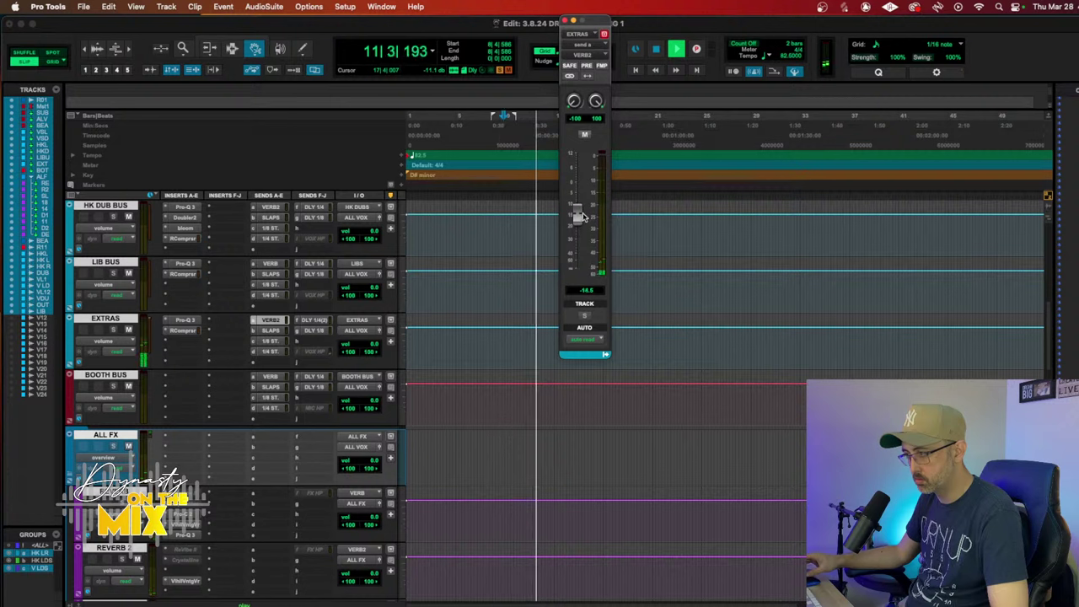
{"action": "left_click_drag", "start_coordinate": [588, 209], "coordinate": [576, 210]}
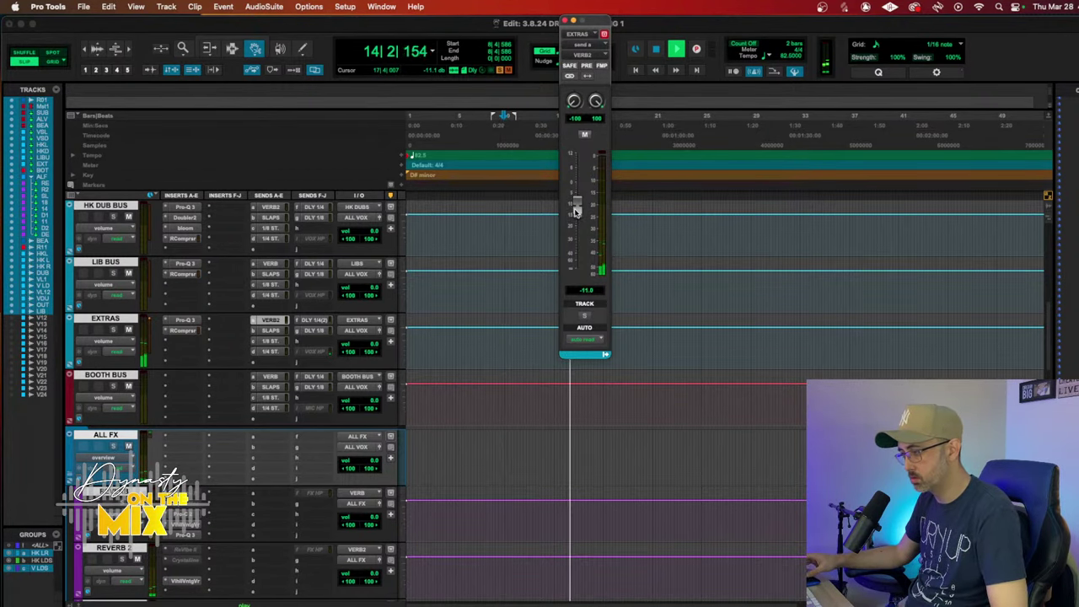
Step: Raise the DUB HARM track volume to -10.7 dB
{"action": "scroll", "coordinate": [269, 299], "scroll_direction": "up", "scroll_amount": 10}
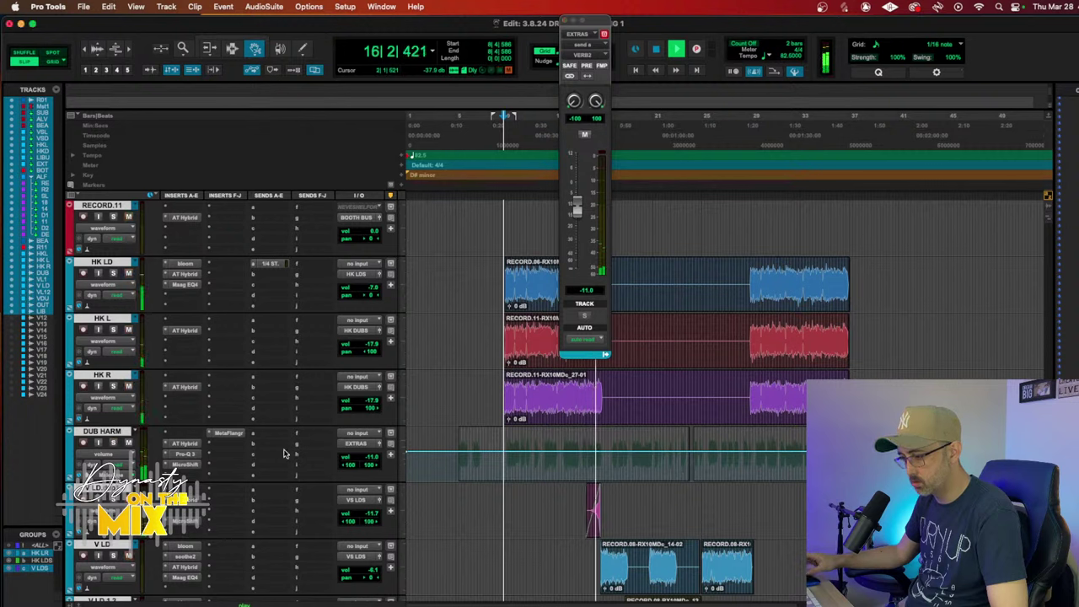
{"action": "left_click", "coordinate": [358, 460]}
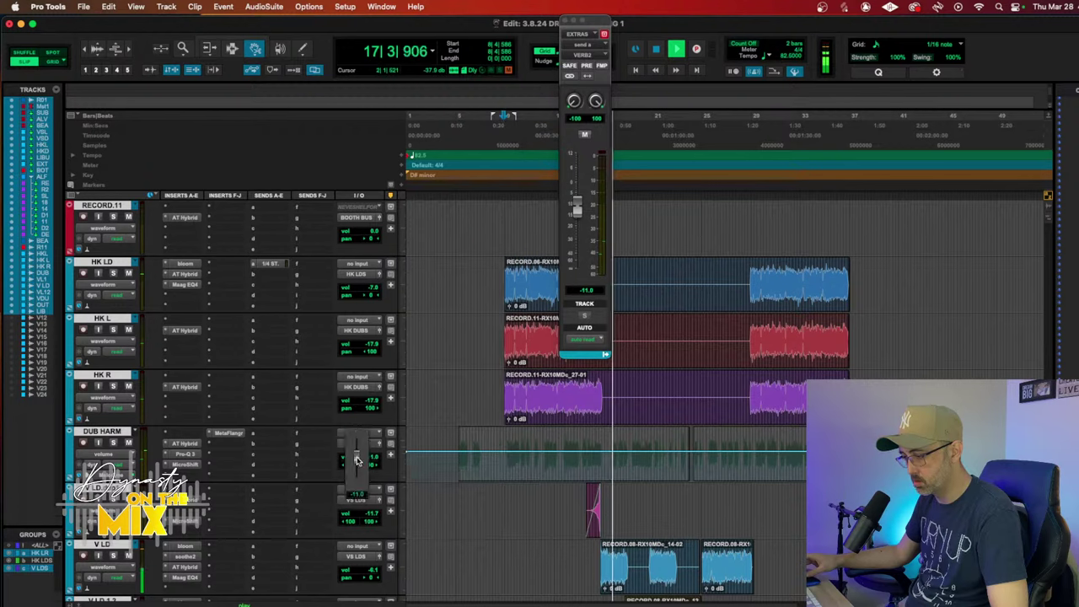
{"action": "left_click_drag", "start_coordinate": [358, 460], "coordinate": [358, 459]}
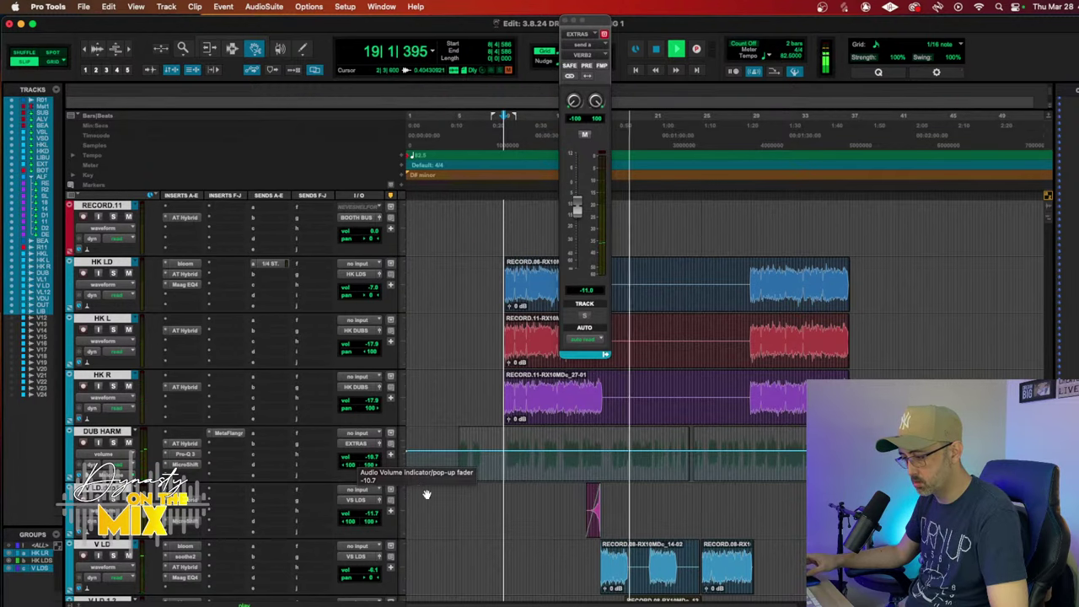
Step: Raise the grouped verse leads so V LD sits at -5.6 dB, and set the HK LD volume to -6.8 dB
{"action": "scroll", "coordinate": [363, 506], "scroll_direction": "down", "scroll_amount": 2}
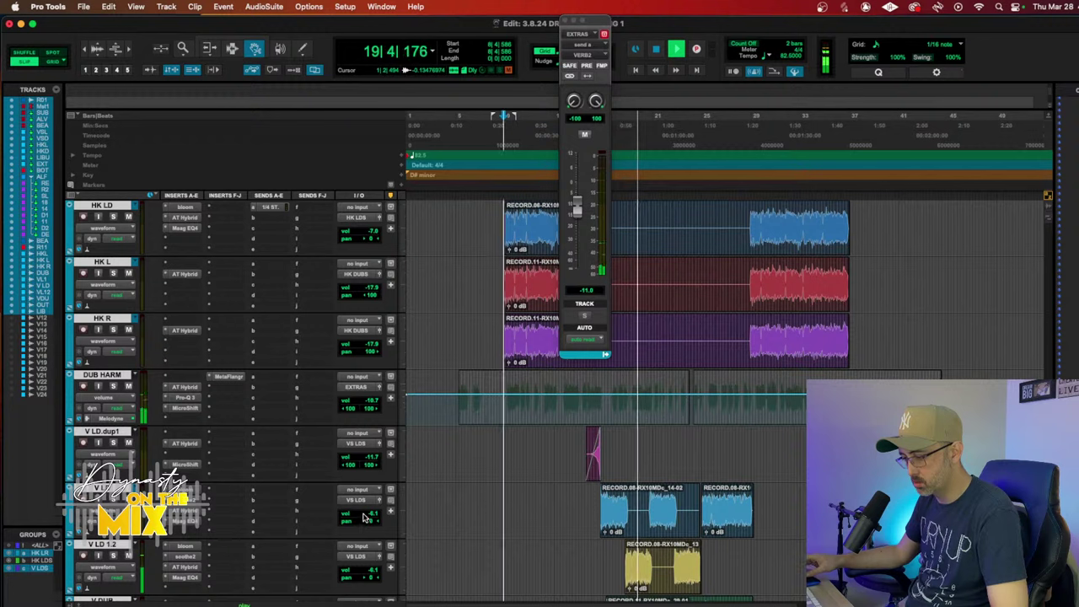
{"action": "left_click_drag", "start_coordinate": [364, 527], "coordinate": [364, 514]}
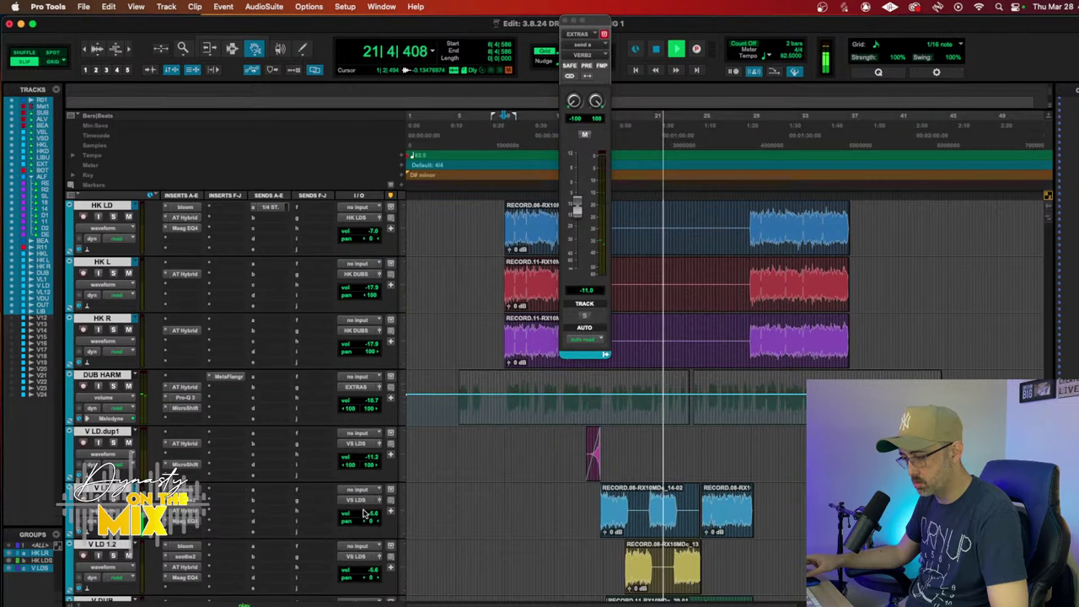
{"action": "scroll", "coordinate": [363, 512], "scroll_direction": "up", "scroll_amount": 3}
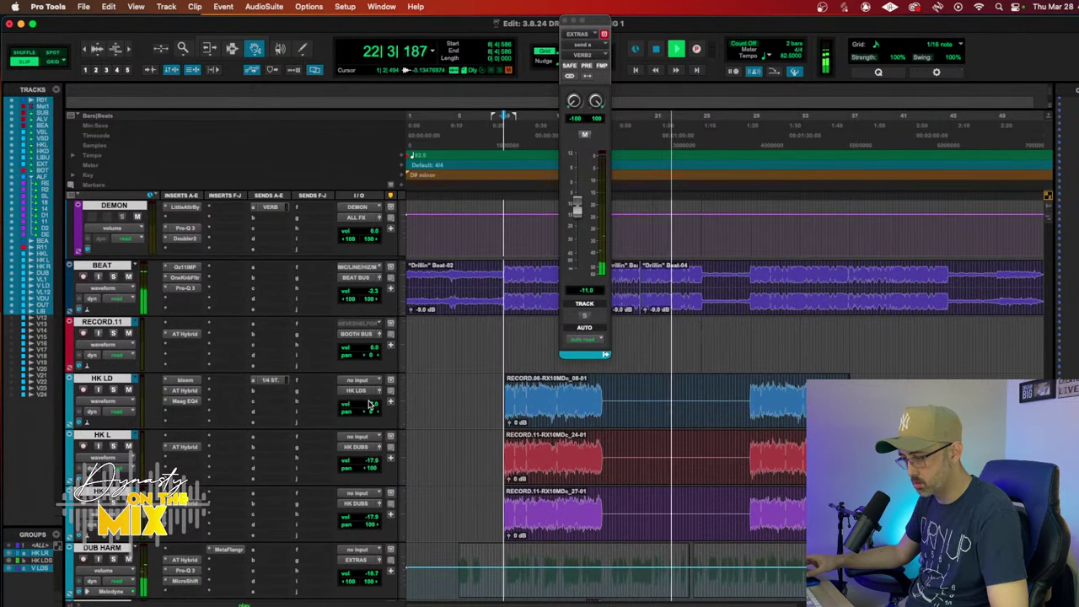
{"action": "left_click", "coordinate": [368, 405]}
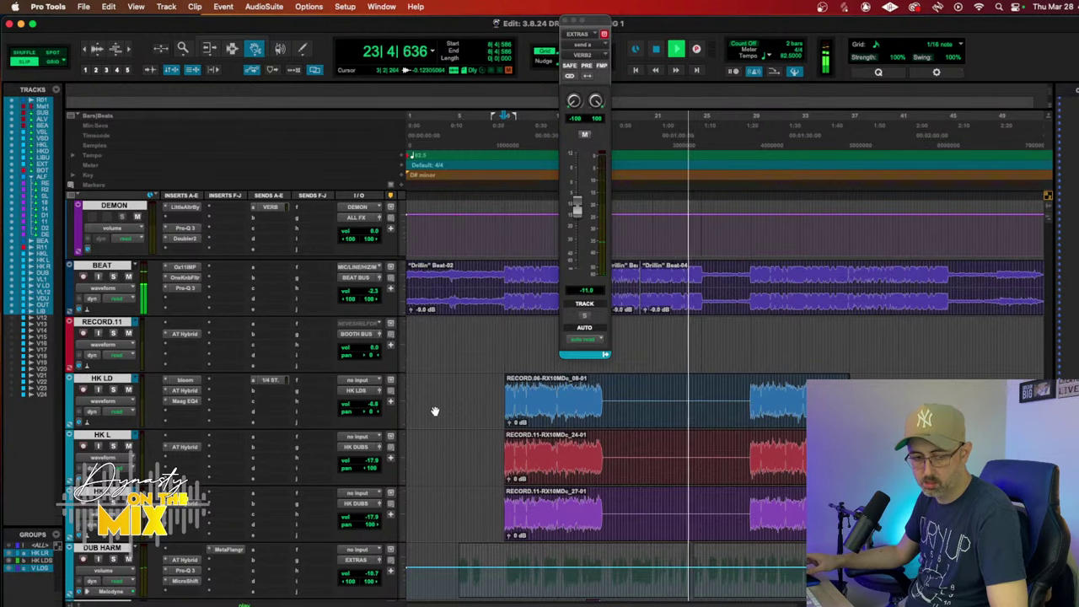
Step: Unmute and solo the ROUGHDRAF01 reference track and lower its volume to -12.5 dB
{"action": "scroll", "coordinate": [504, 419], "scroll_direction": "down", "scroll_amount": 7}
{"action": "scroll", "coordinate": [504, 421], "scroll_direction": "up", "scroll_amount": 5}
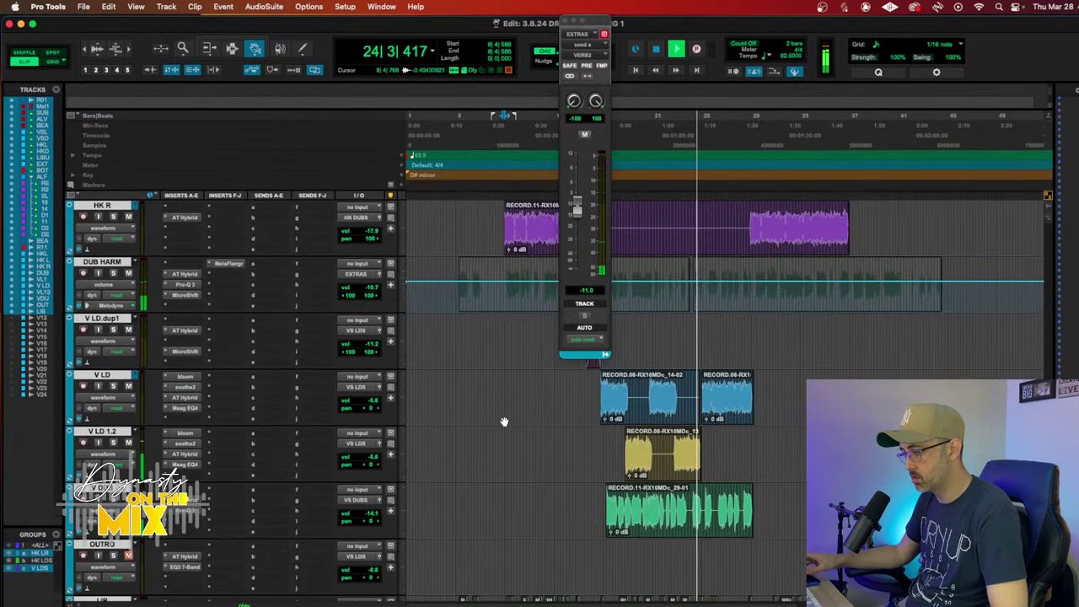
{"action": "scroll", "coordinate": [504, 420], "scroll_direction": "up", "scroll_amount": 10}
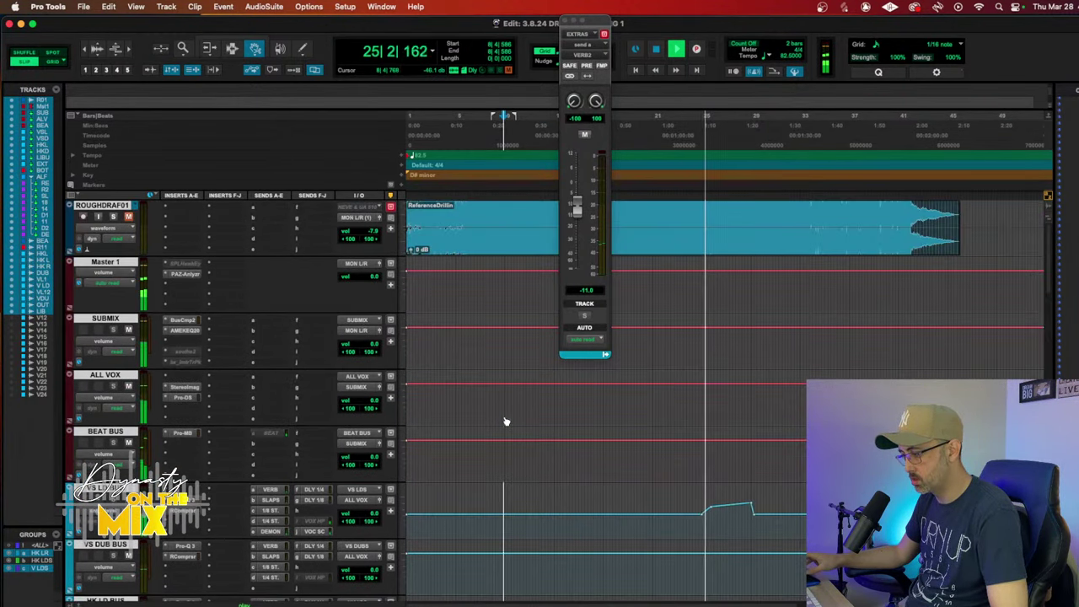
{"action": "left_click", "coordinate": [125, 206]}
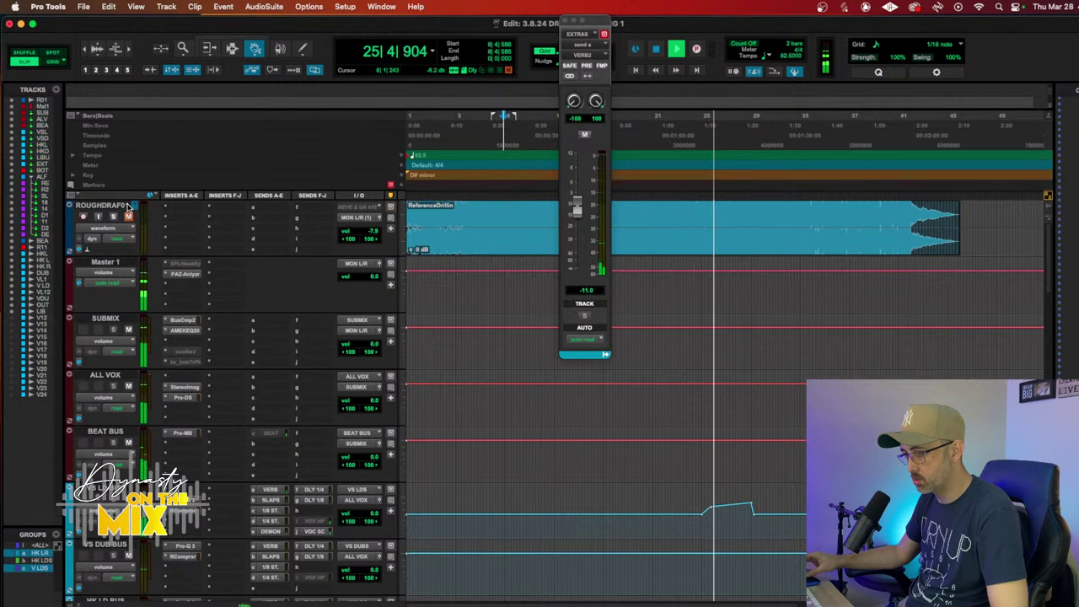
{"action": "key", "text": "shift+m"}
{"action": "key", "text": "shift+s"}
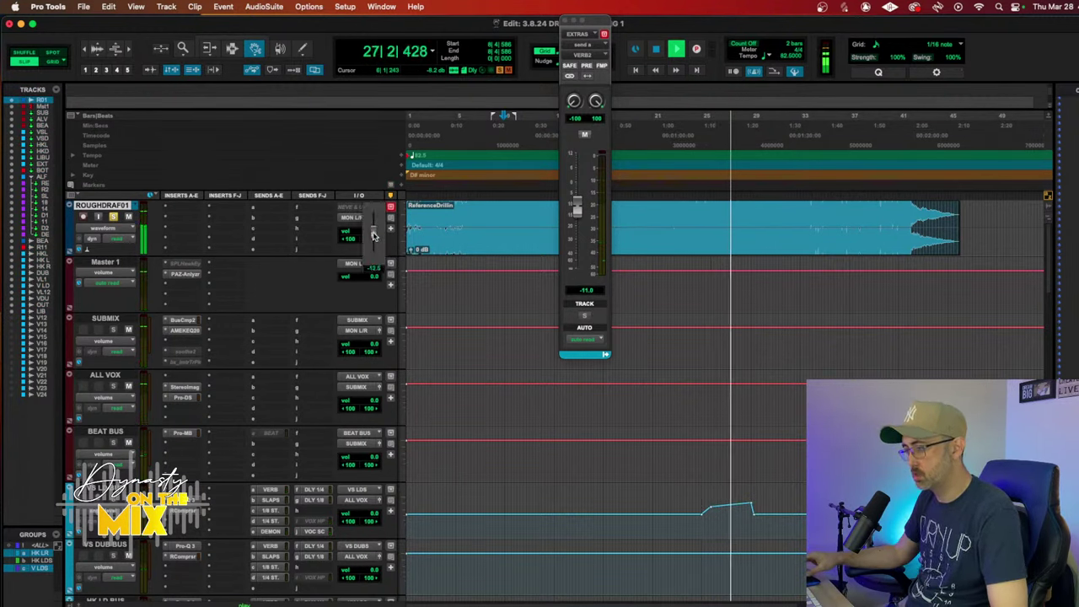
Step: Lower the ROUGHDRAF01 reference volume to -14.4 dB, unsolo the track and mute it again
{"action": "left_click", "coordinate": [565, 19]}
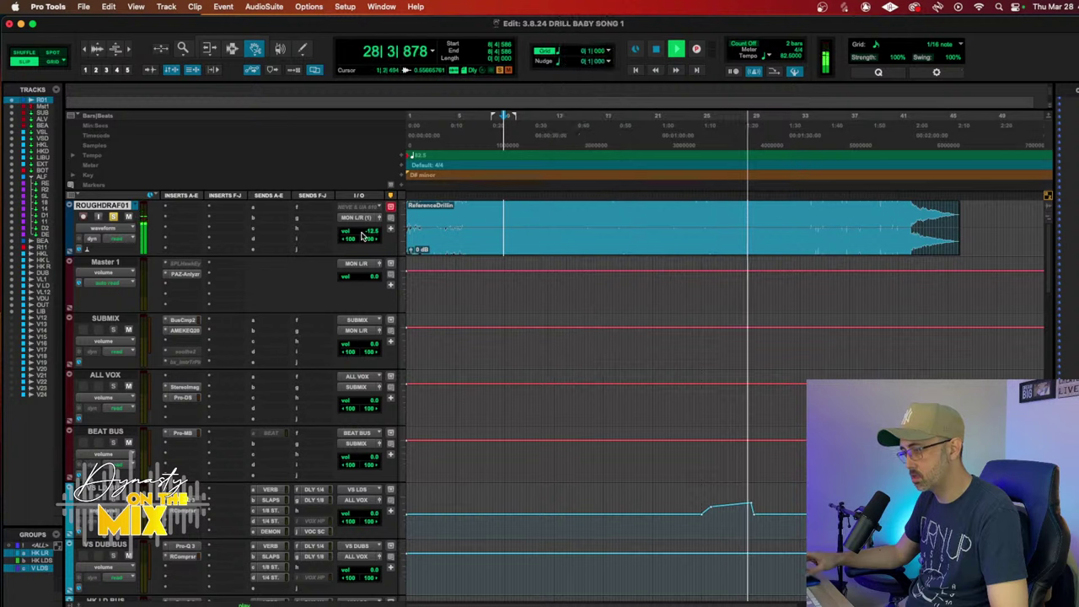
{"action": "left_click_drag", "start_coordinate": [362, 237], "coordinate": [363, 237]}
{"action": "key", "text": "shift+s"}
{"action": "key", "text": "shift+m"}
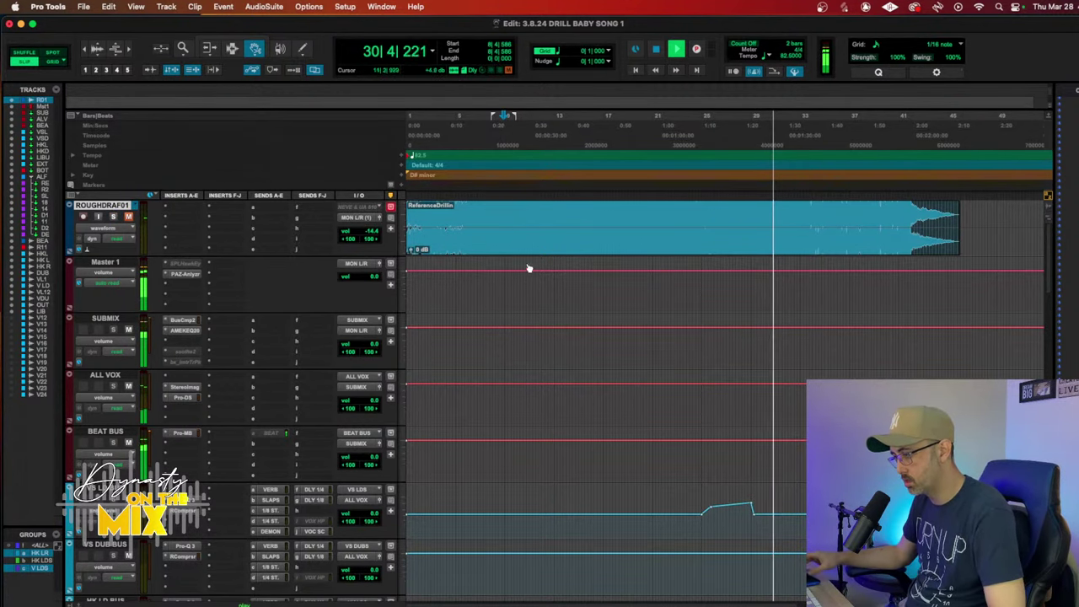
Step: Shift the ROUGHDRAF01 reference clip from the session start so that it begins in about bar 4
{"action": "scroll", "coordinate": [489, 278], "scroll_direction": "down", "scroll_amount": 10}
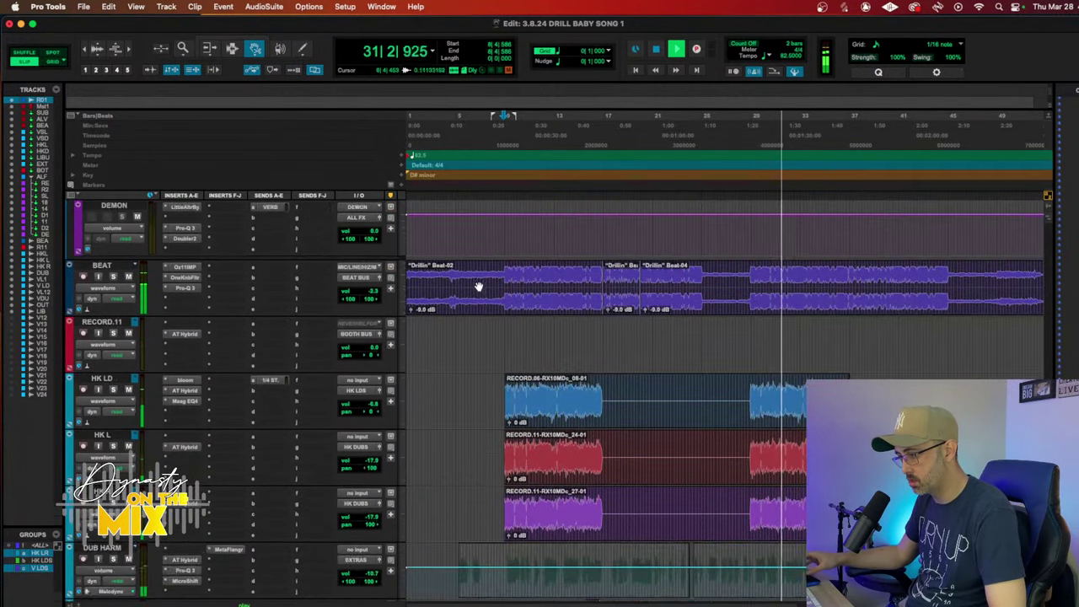
{"action": "scroll", "coordinate": [479, 287], "scroll_direction": "up", "scroll_amount": 10}
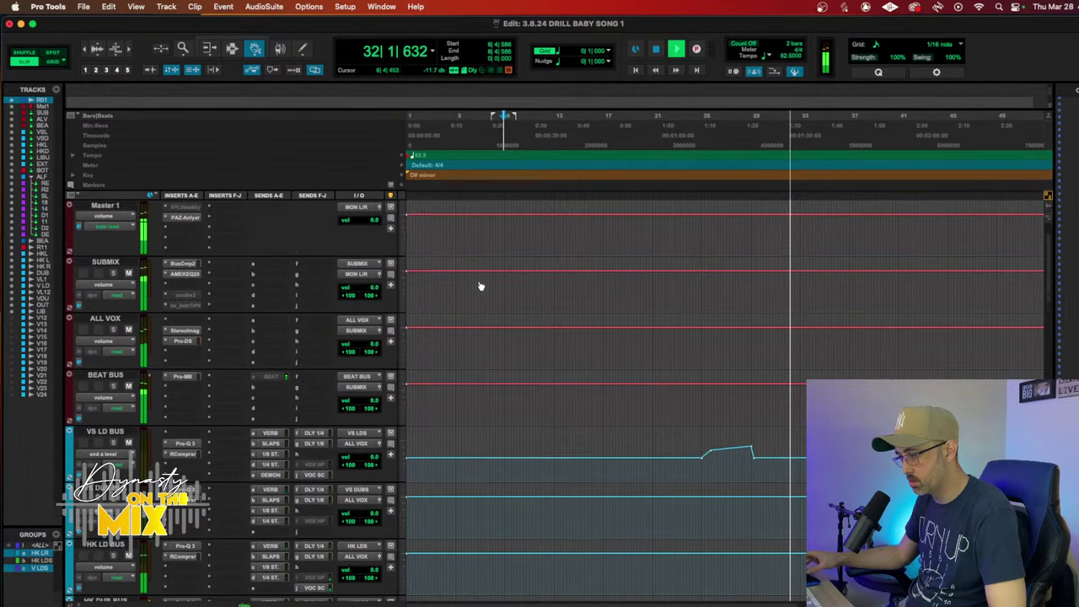
{"action": "scroll", "coordinate": [480, 287], "scroll_direction": "up", "scroll_amount": 2}
{"action": "left_click_drag", "start_coordinate": [458, 249], "coordinate": [498, 249]}
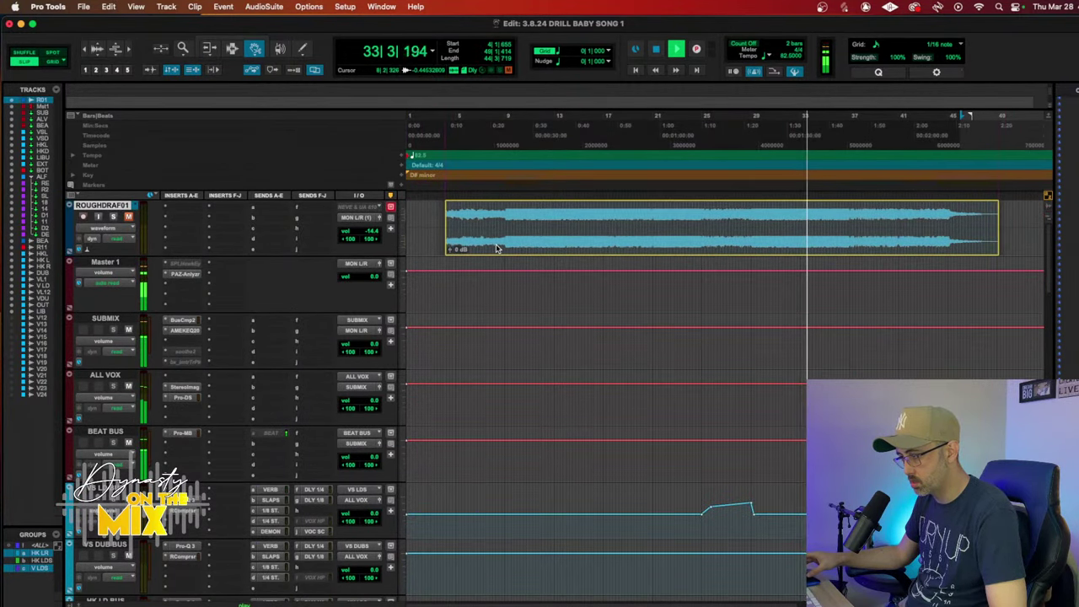
Step: Snap the start of the ROUGHDRAF01 reference clip to 4|1|000 on the grid
{"action": "scroll", "coordinate": [496, 248], "scroll_direction": "down", "scroll_amount": 6}
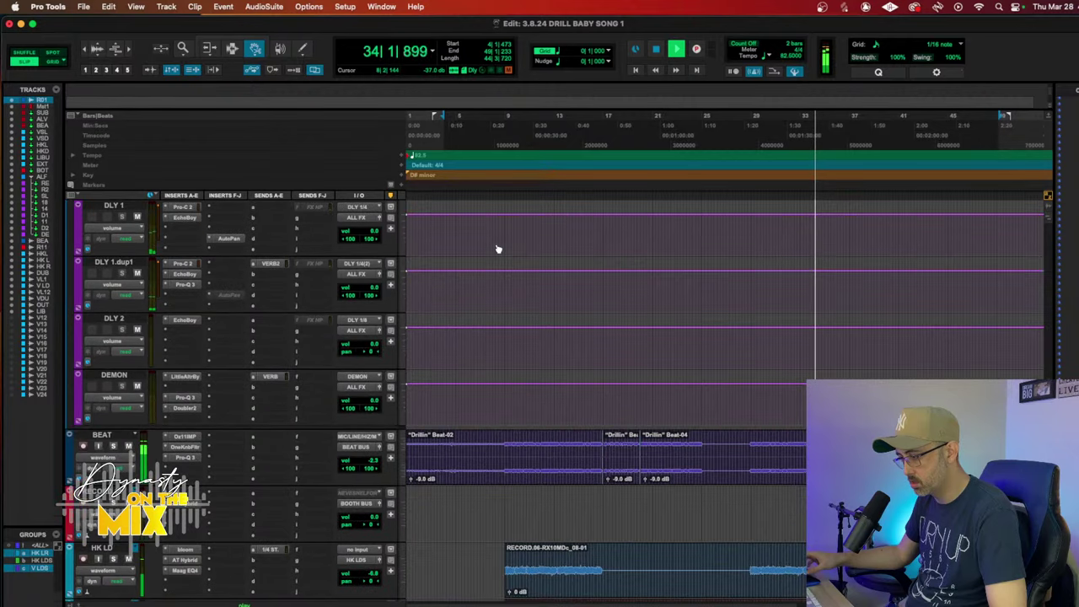
{"action": "key", "text": "super+bracketright"}
{"action": "key", "text": "super+bracketright"}
{"action": "scroll", "coordinate": [588, 275], "scroll_direction": "down", "scroll_amount": 5}
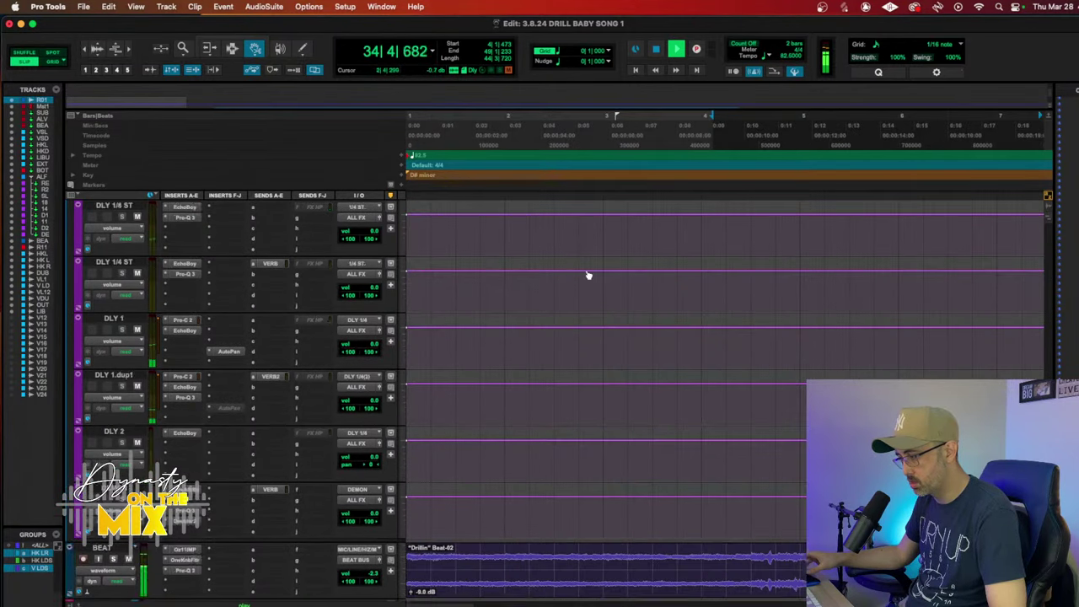
{"action": "scroll", "coordinate": [588, 275], "scroll_direction": "up", "scroll_amount": 10}
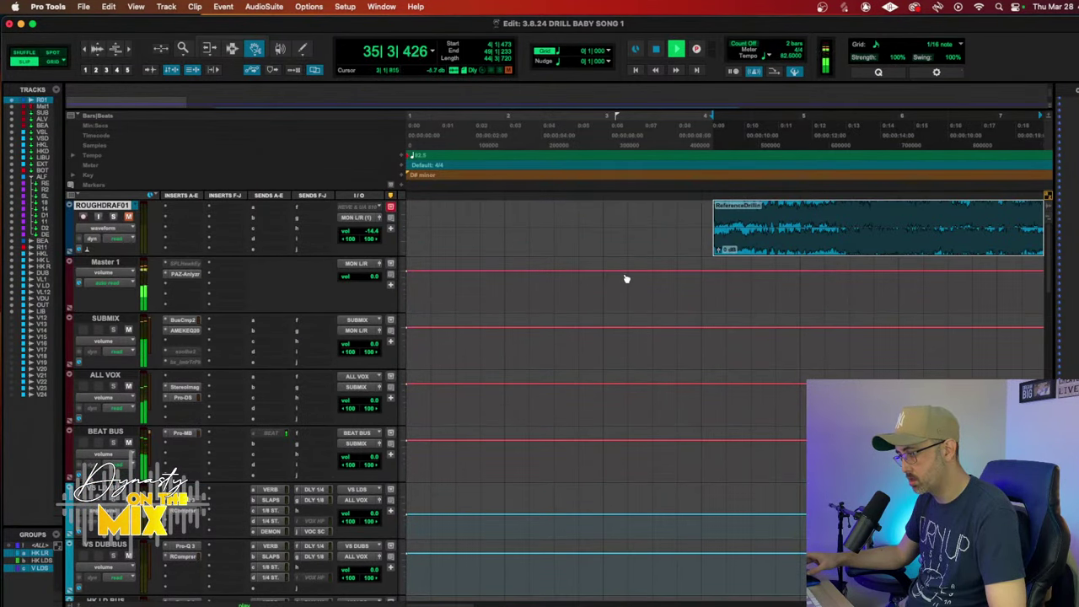
{"action": "key", "text": "super+bracketleft"}
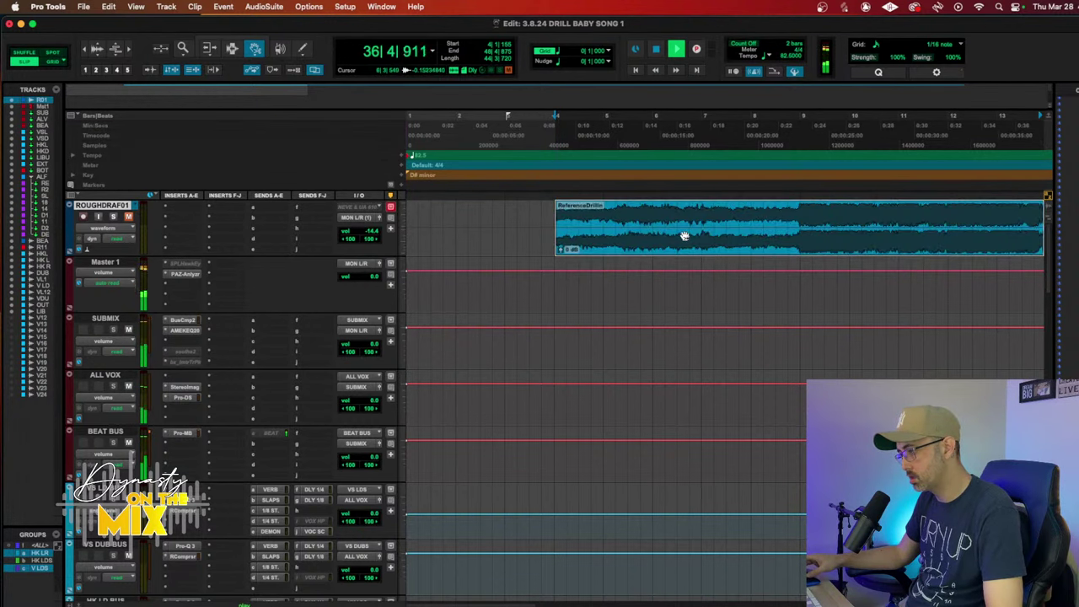
{"action": "key", "text": "super+bracketright"}
{"action": "key", "text": "super+bracketright"}
{"action": "key", "text": "super+bracketright"}
{"action": "left_click_drag", "start_coordinate": [736, 245], "coordinate": [754, 245]}
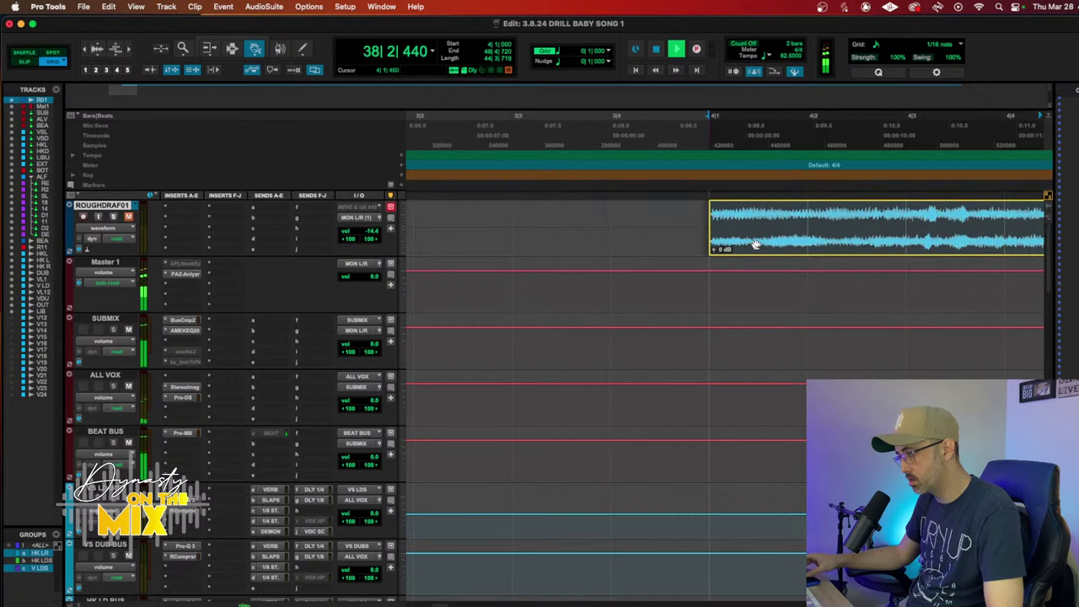
Step: Fine-tune the reference clip's position so its drop lands on the bar 9 downbeat, with the clip starting at about 4|1|209
{"action": "key", "text": "super+bracketleft"}
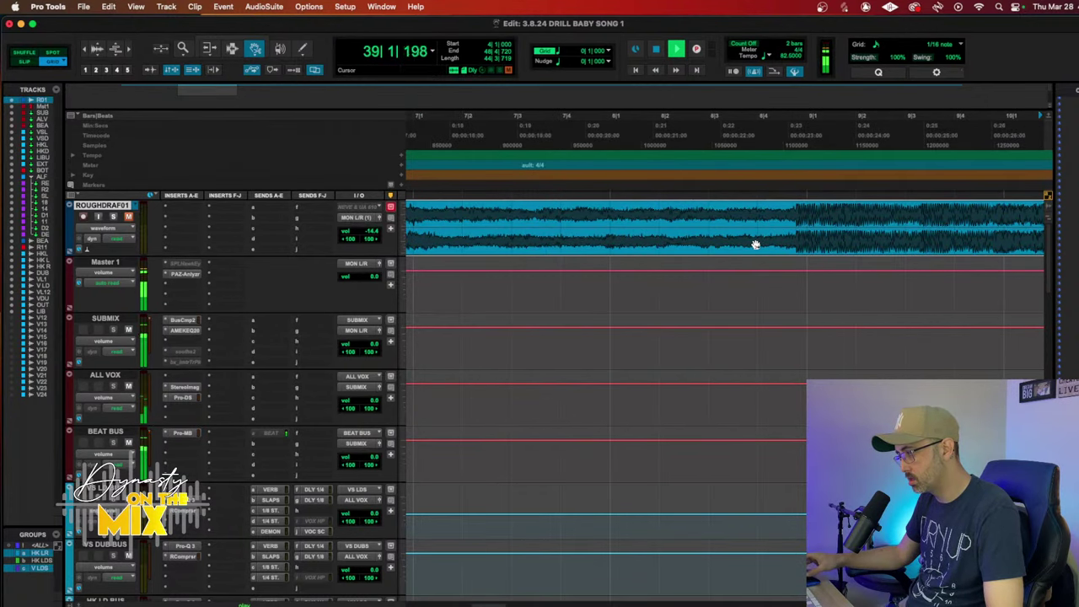
{"action": "left_click_drag", "start_coordinate": [755, 245], "coordinate": [766, 245]}
{"action": "key", "text": "super+bracketright"}
{"action": "key", "text": "super+bracketright"}
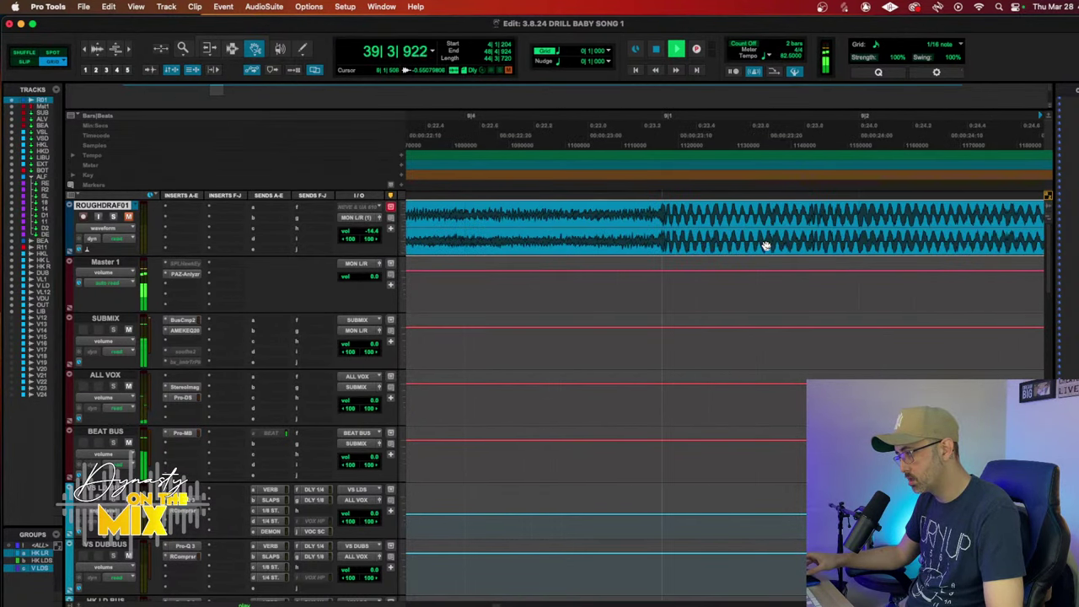
{"action": "key", "text": "super+bracketright"}
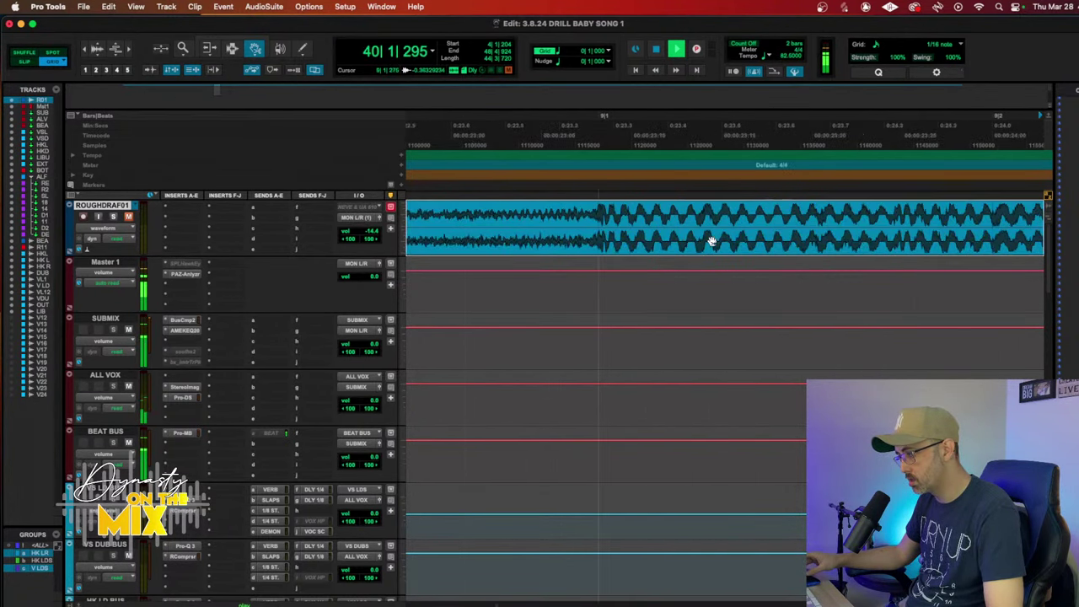
{"action": "left_click", "coordinate": [648, 240]}
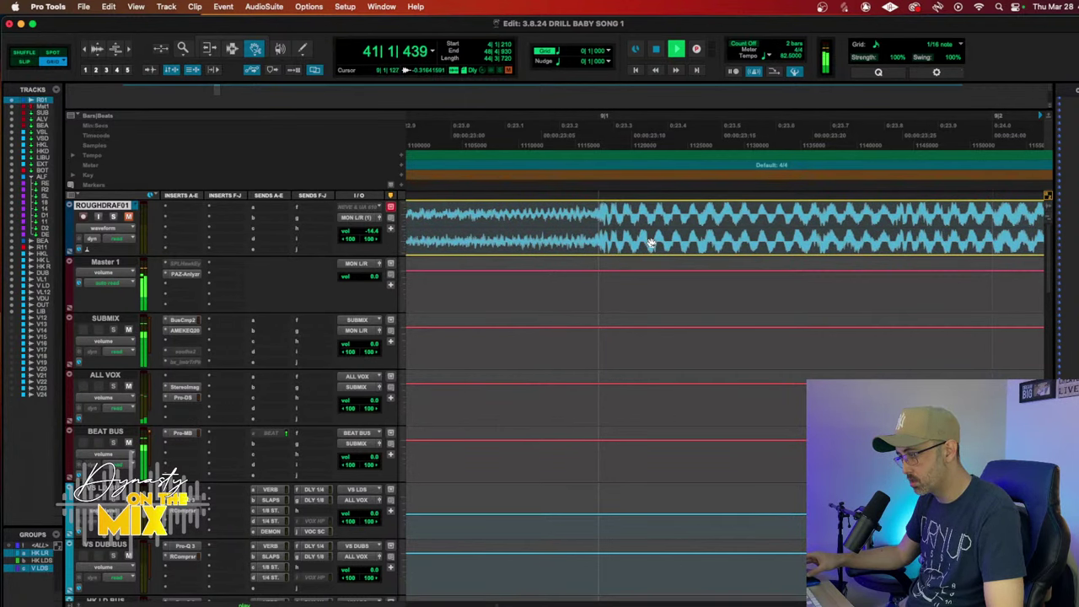
{"action": "left_click", "coordinate": [651, 241]}
{"action": "key", "text": "super+bracketleft"}
{"action": "key", "text": "super+bracketleft"}
{"action": "key", "text": "super+bracketleft"}
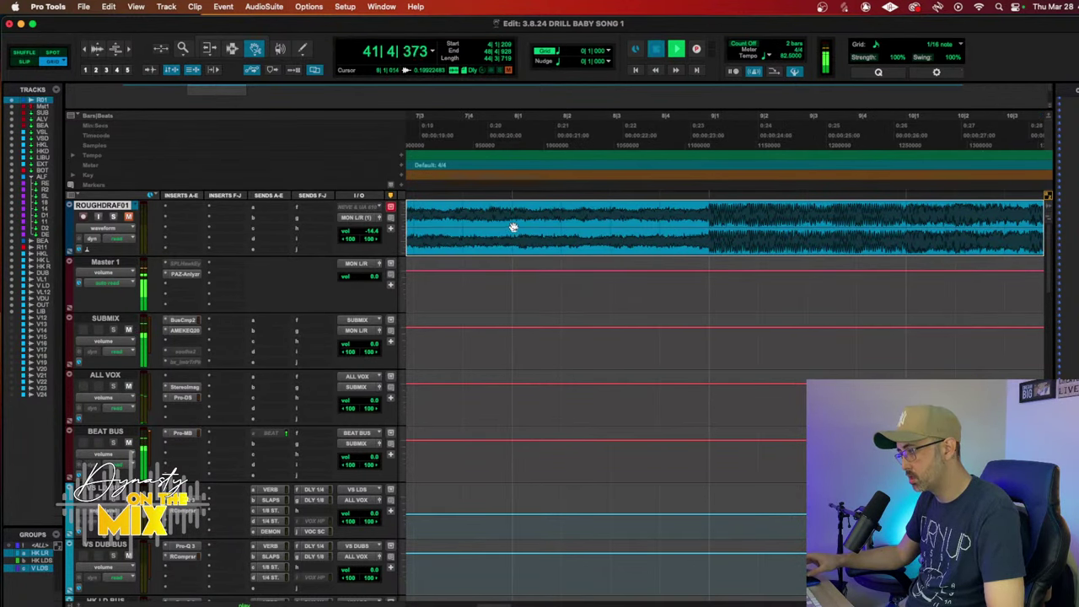
{"action": "key", "text": "super+bracketleft"}
{"action": "key", "text": "super+bracketleft"}
{"action": "key", "text": "super+bracketleft"}
{"action": "key", "text": "super+bracketleft"}
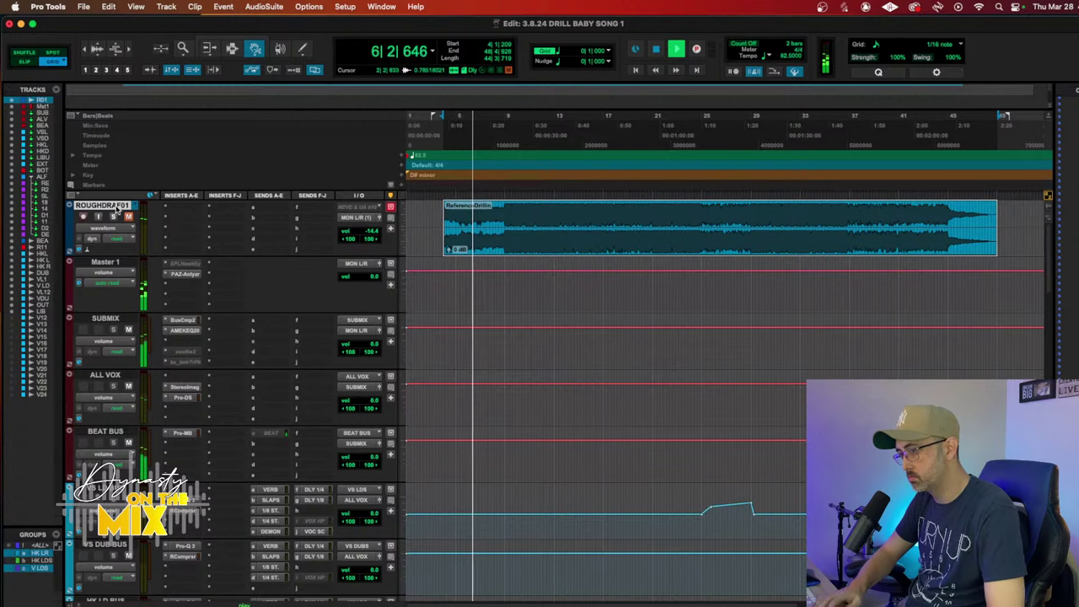
Step: Insert the FabFilter Saturn harmonic plug-in on the DUB HARM track, directly after its Pro-Q 3
{"action": "scroll", "coordinate": [403, 348], "scroll_direction": "down", "scroll_amount": 3}
{"action": "scroll", "coordinate": [455, 372], "scroll_direction": "down", "scroll_amount": 8}
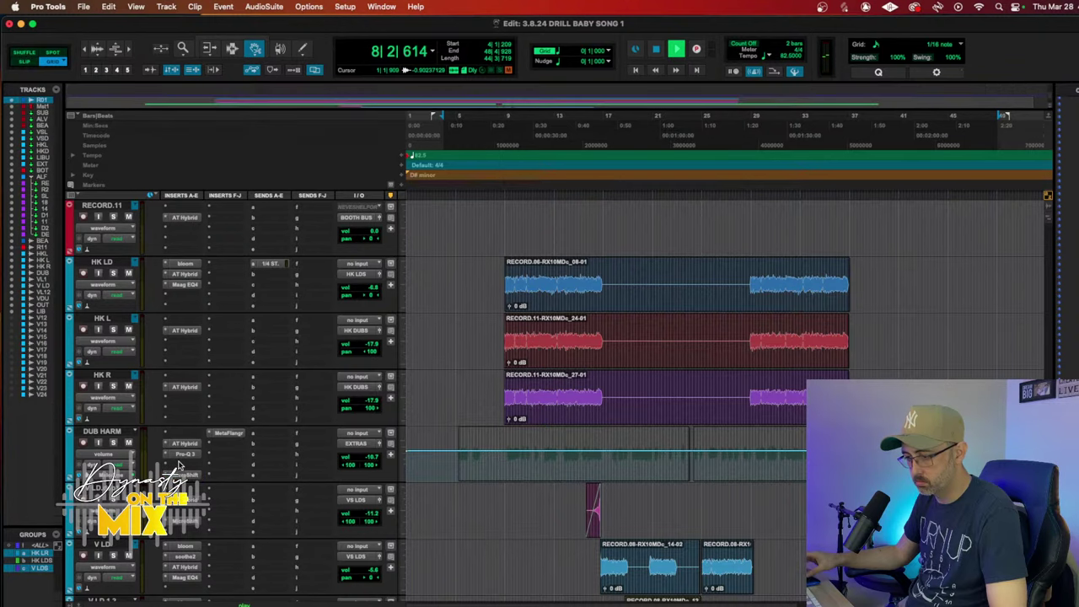
{"action": "left_click", "coordinate": [181, 466]}
{"action": "mouse_move", "coordinate": [211, 465]}
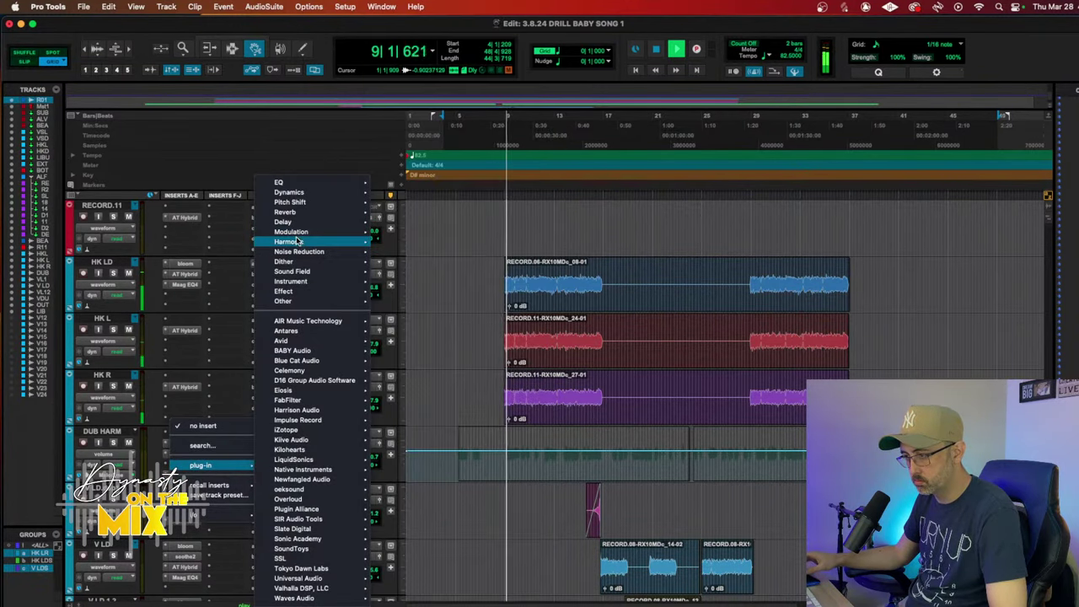
{"action": "mouse_move", "coordinate": [337, 242]}
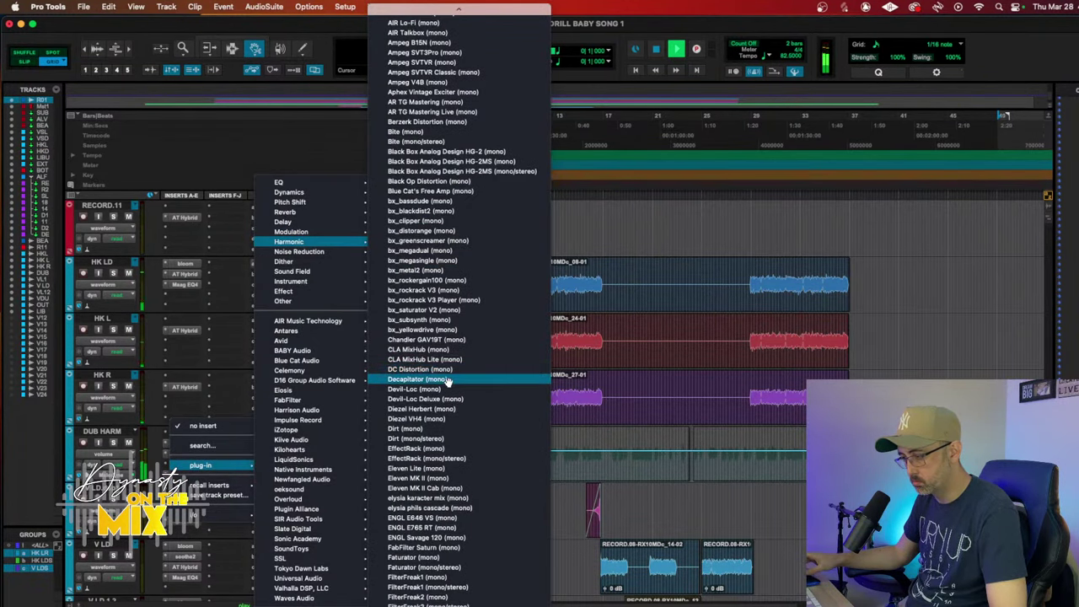
{"action": "scroll", "coordinate": [445, 384], "scroll_direction": "down", "scroll_amount": 3}
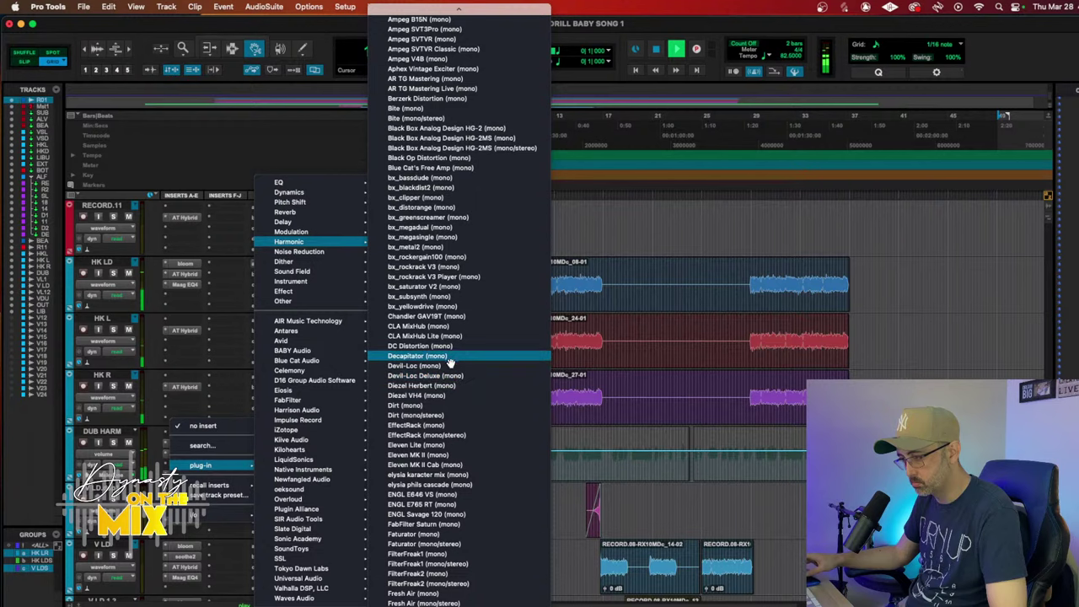
{"action": "scroll", "coordinate": [447, 506], "scroll_direction": "down", "scroll_amount": 1}
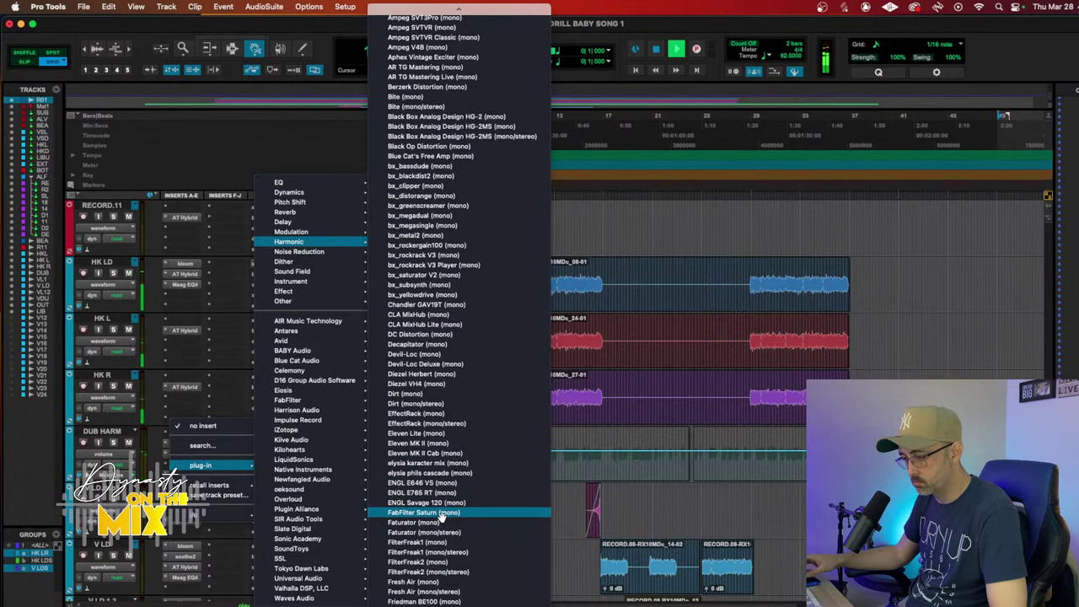
{"action": "left_click", "coordinate": [441, 516]}
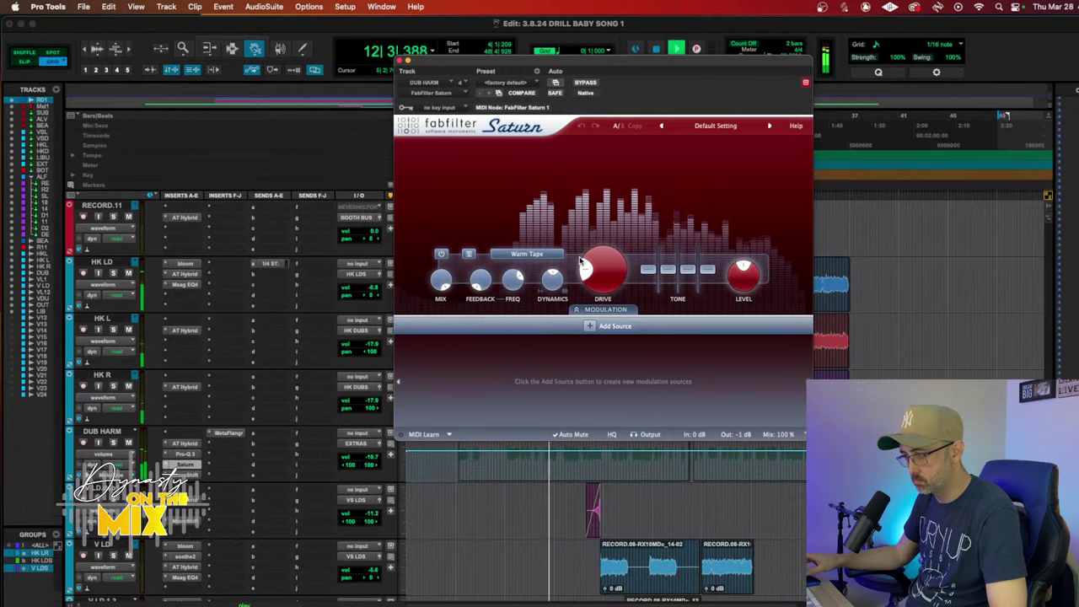
Step: Set Saturn on DUB HARM to Heavy Saturation with raised drive and about 52.9% mix, and boost the two middle tone bands
{"action": "left_click_drag", "start_coordinate": [582, 263], "coordinate": [587, 236]}
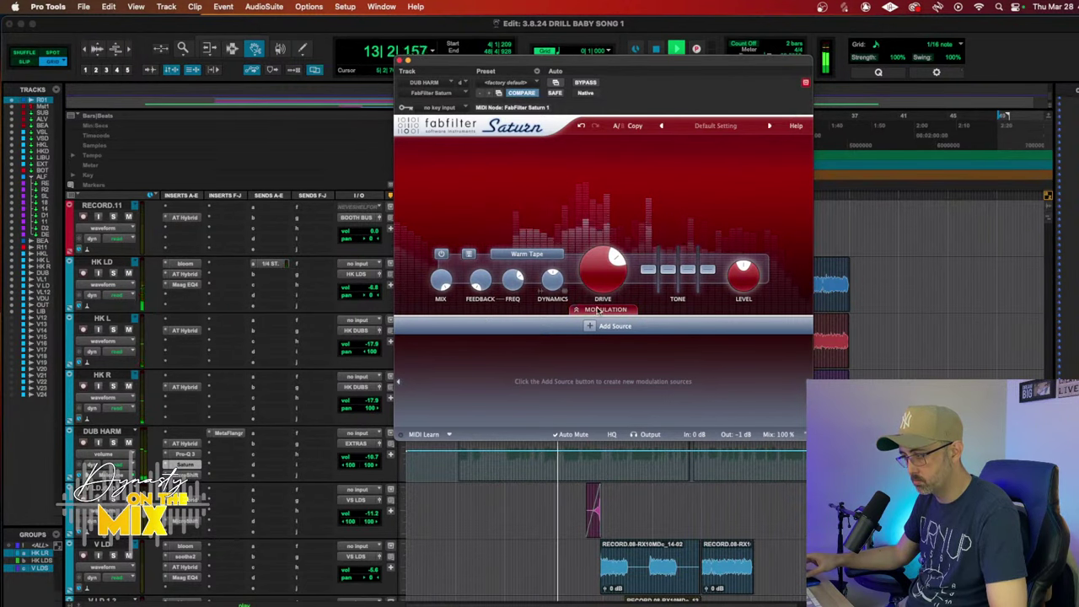
{"action": "left_click", "coordinate": [530, 260]}
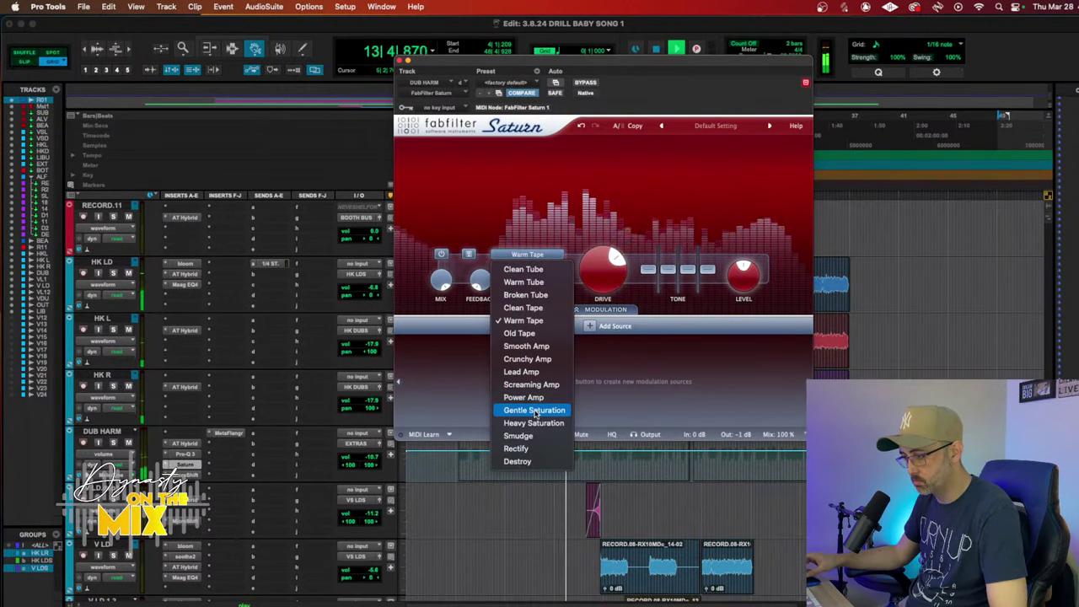
{"action": "left_click", "coordinate": [535, 424]}
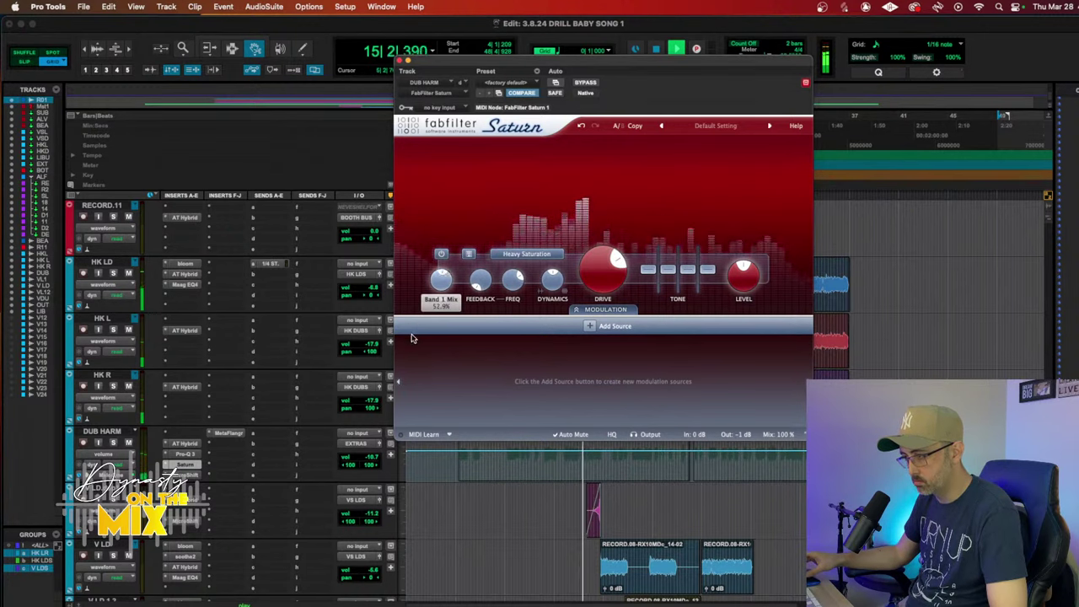
{"action": "left_click_drag", "start_coordinate": [667, 273], "coordinate": [668, 268]}
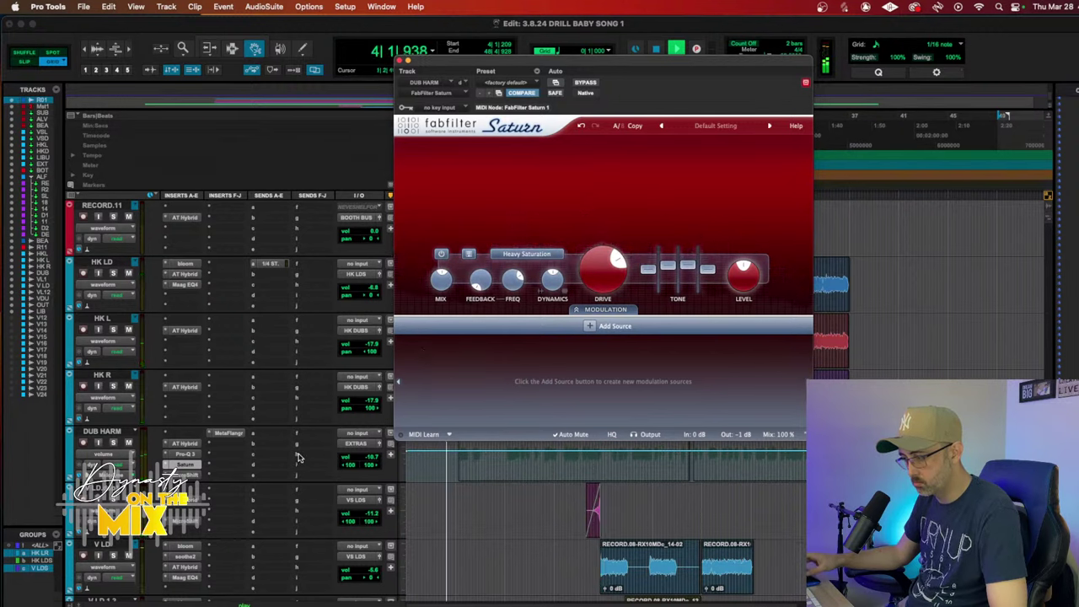
Step: In DUB HARM's Pro-Q 3, set the mid cut to about 1355 Hz at -2.46 dB and add a bell boost just below it
{"action": "left_click", "coordinate": [185, 454]}
{"action": "left_click_drag", "start_coordinate": [696, 254], "coordinate": [704, 251]}
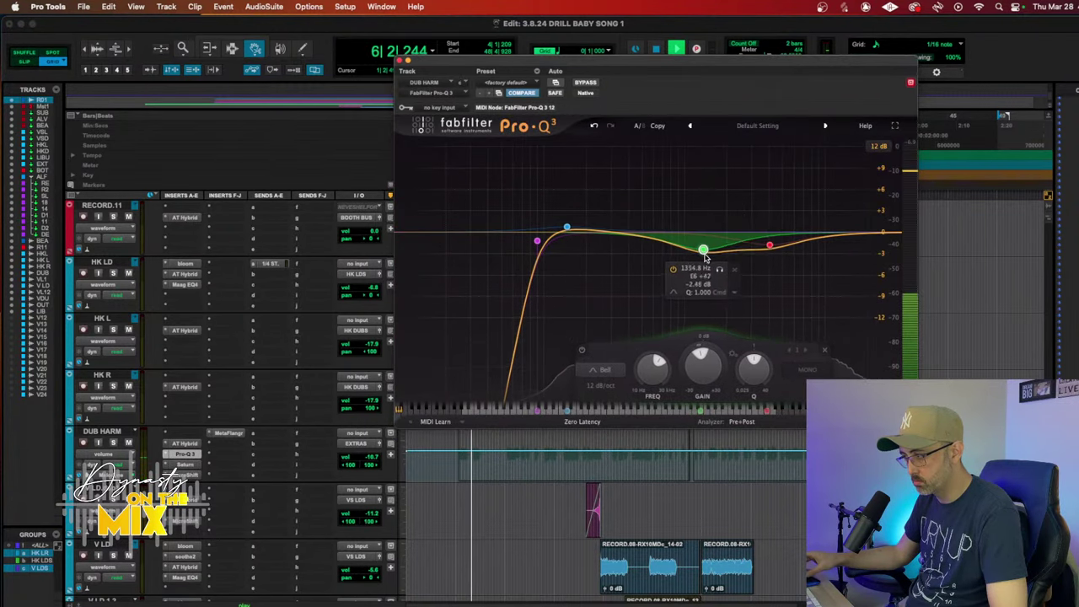
{"action": "left_click_drag", "start_coordinate": [566, 227], "coordinate": [667, 216]}
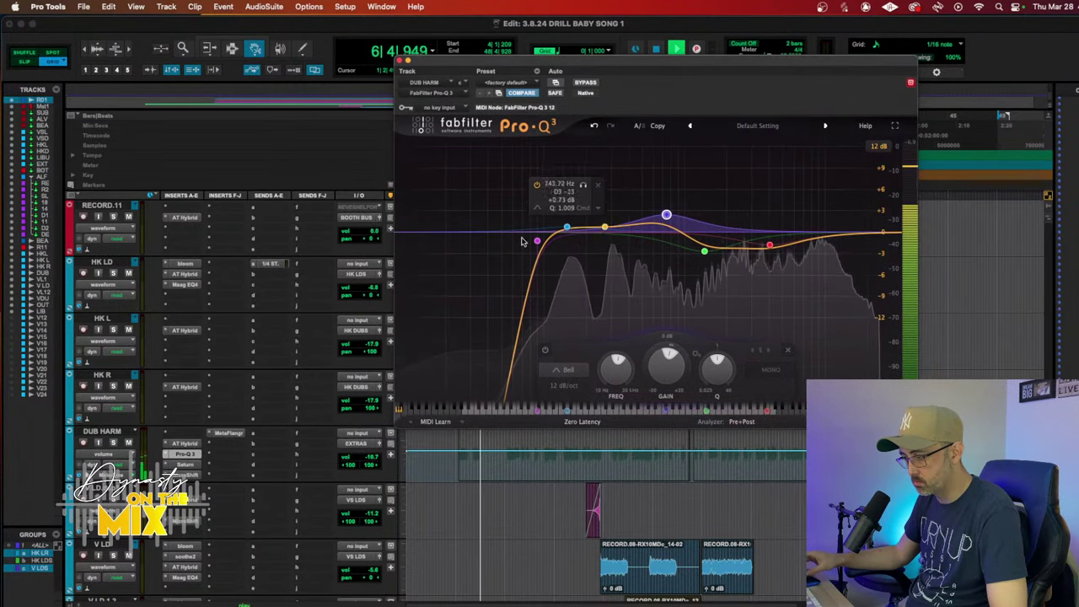
{"action": "left_click", "coordinate": [407, 60]}
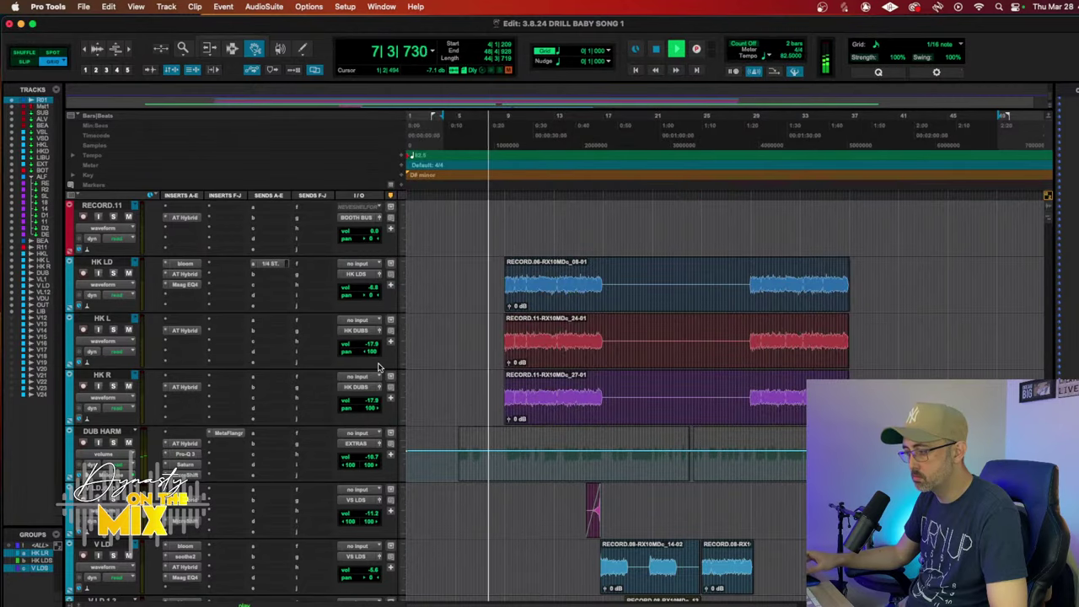
Step: Duplicate the DUB HARM track once with its automation, inserts, sends, markers and group assignments, leaving out the playlists
{"action": "left_click", "coordinate": [117, 431]}
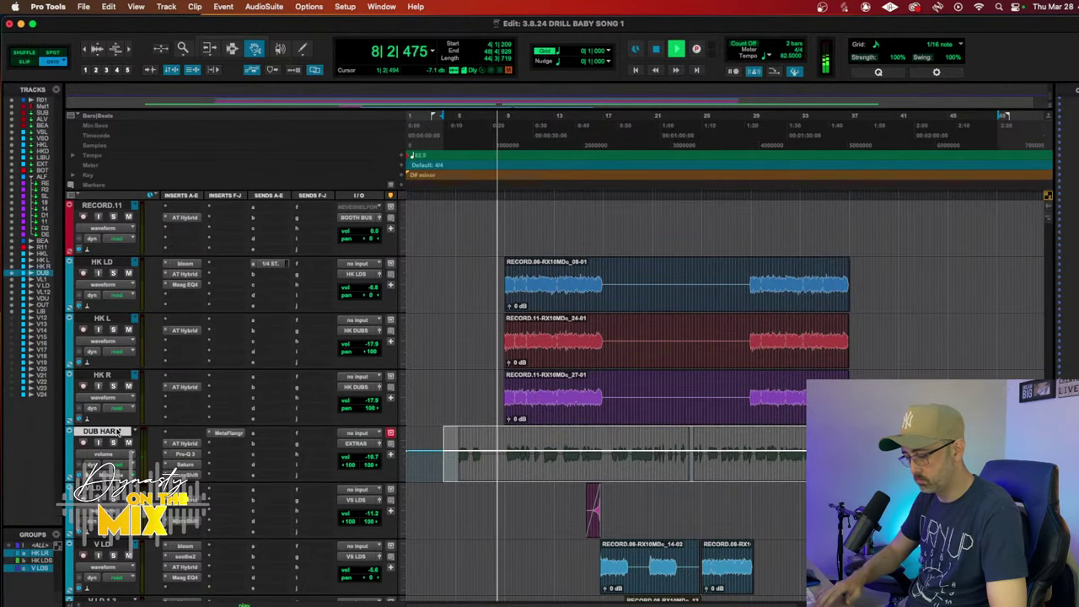
{"action": "key", "text": "alt+shift+d"}
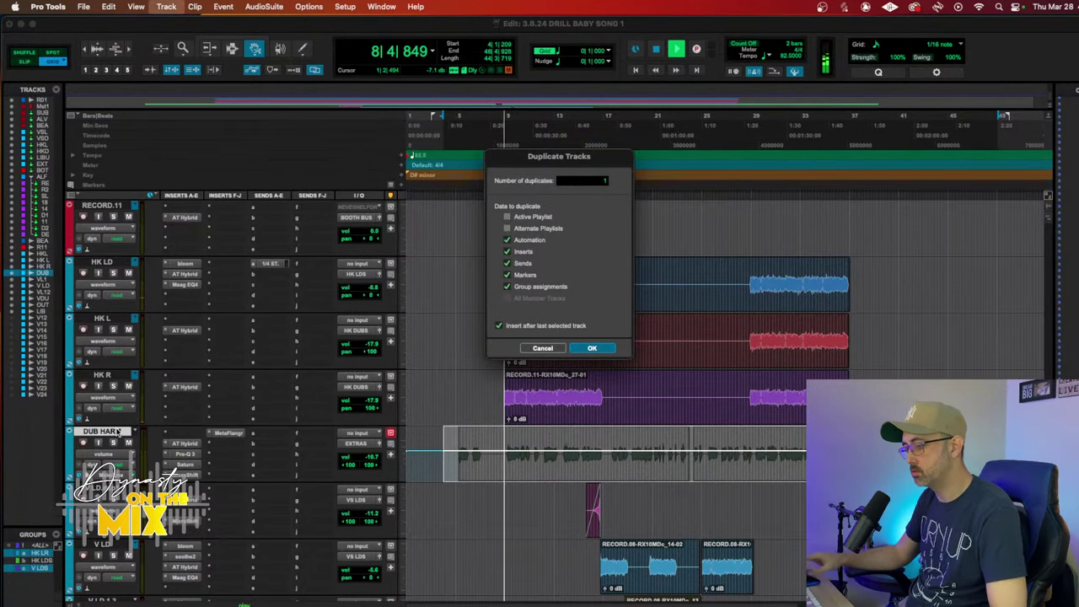
{"action": "key", "text": "Return"}
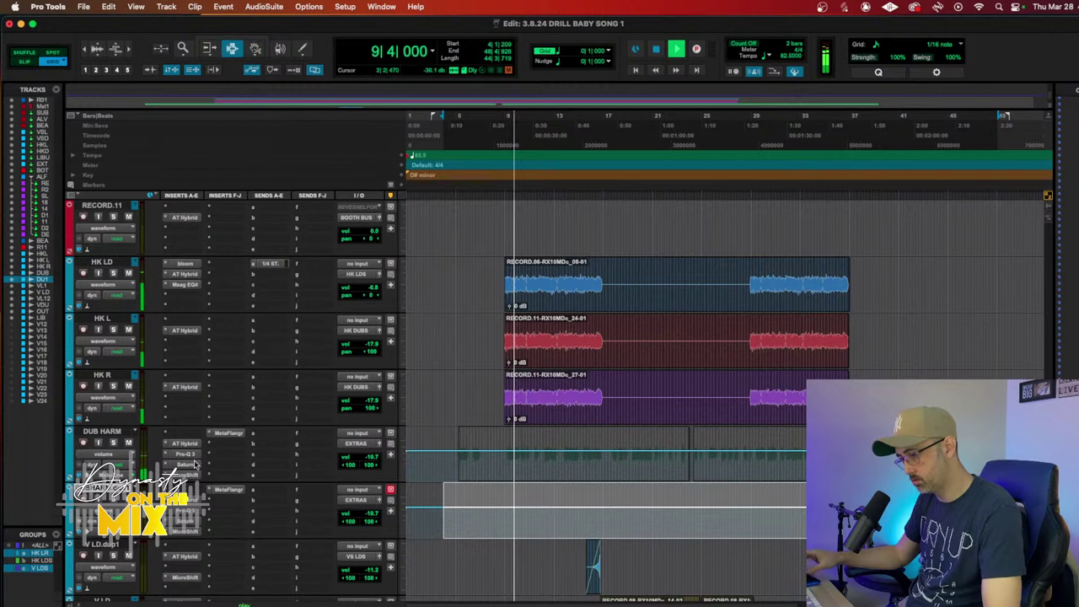
Step: Show DUB HARM as a waveform, move its intro phrase to the duplicate track, and start the remaining clip at bar 9
{"action": "left_click", "coordinate": [103, 454]}
{"action": "left_click", "coordinate": [105, 442]}
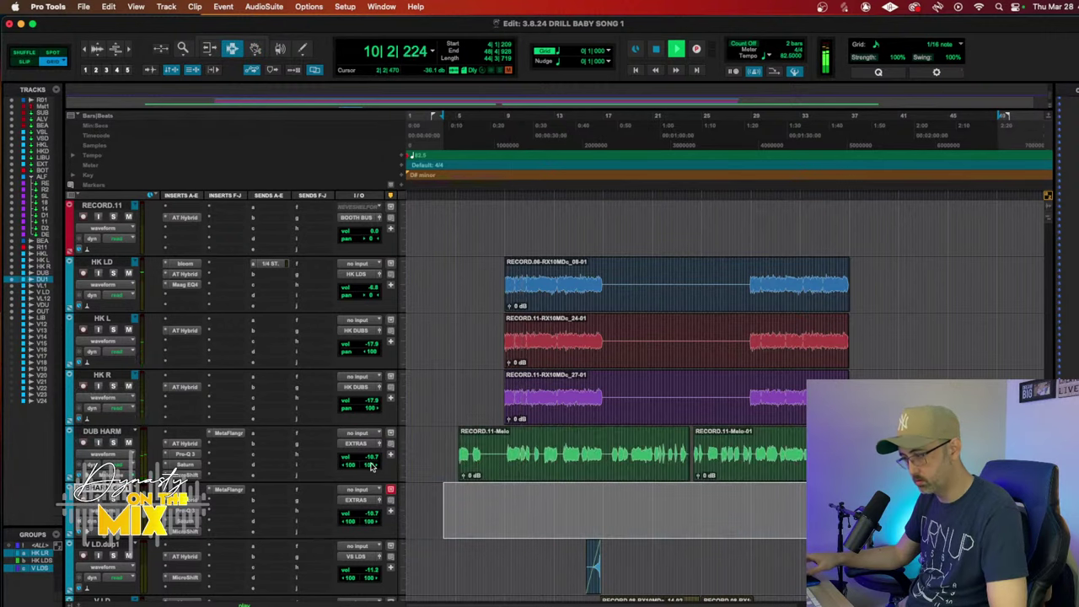
{"action": "left_click_drag", "start_coordinate": [483, 456], "coordinate": [471, 511]}
{"action": "key", "text": "b"}
{"action": "key", "text": "F8"}
{"action": "key", "text": "p"}
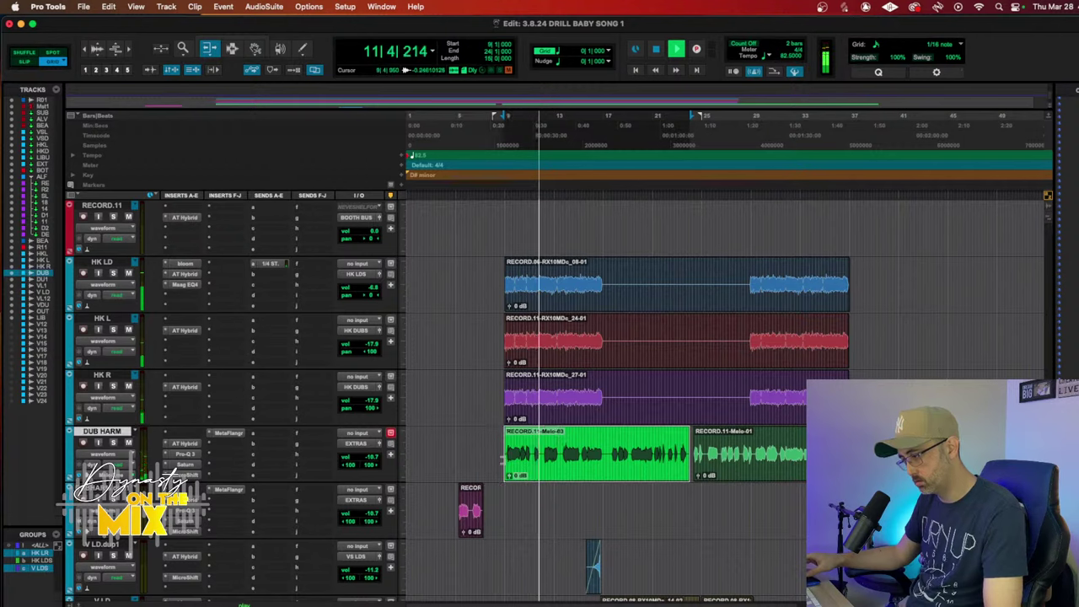
{"action": "key", "text": "a"}
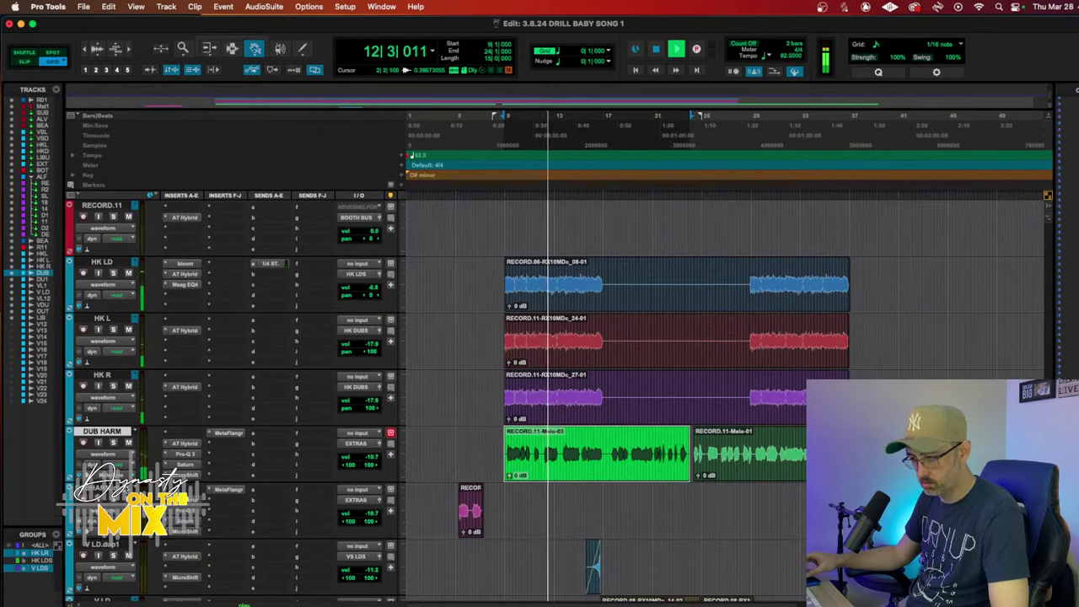
Step: Assign send A of the duplicated DUB HARM track to the stereo DEMON bus
{"action": "key", "text": "semicolon"}
{"action": "left_click", "coordinate": [261, 492]}
{"action": "mouse_move", "coordinate": [284, 500]}
{"action": "mouse_move", "coordinate": [386, 502]}
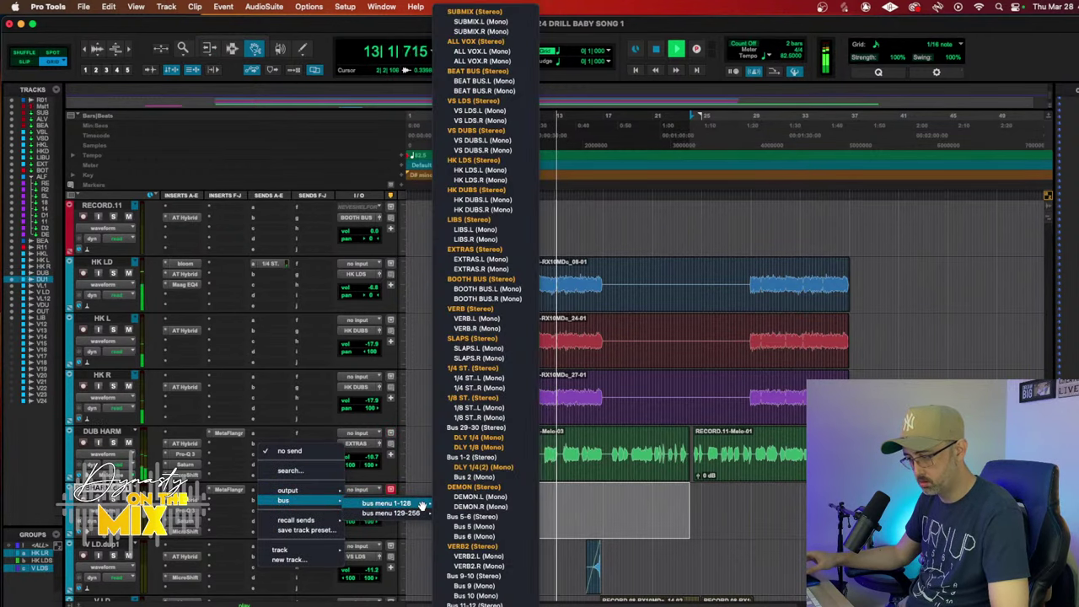
{"action": "left_click", "coordinate": [474, 487]}
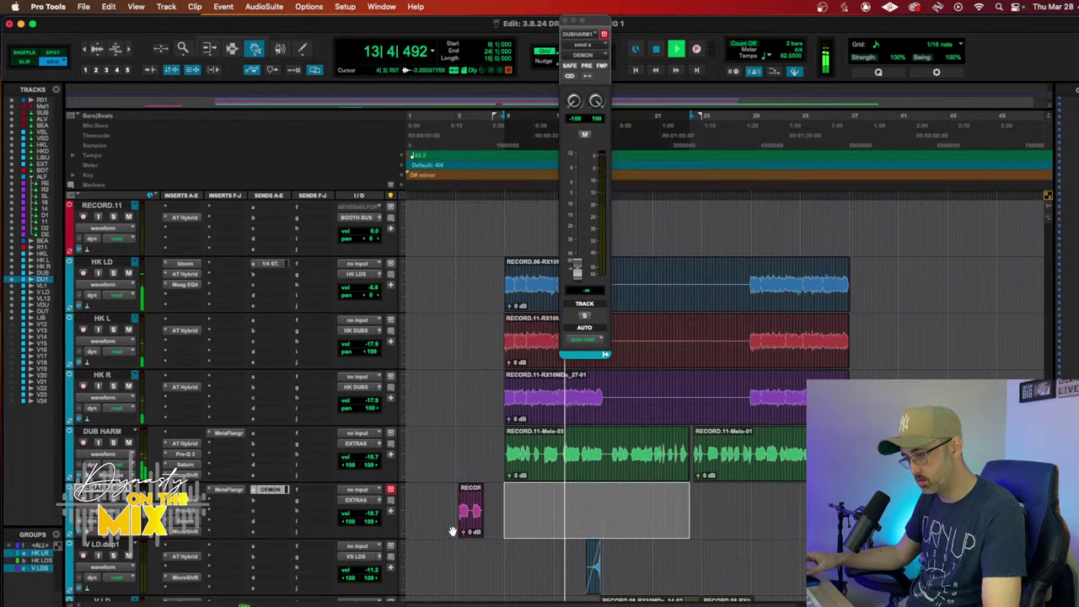
Step: Show the DEMON send level automation on the DUB HARM duplicate and draw a rise across the intro phrase, falling back right after it
{"action": "key", "text": "F6"}
{"action": "left_click", "coordinate": [103, 511]}
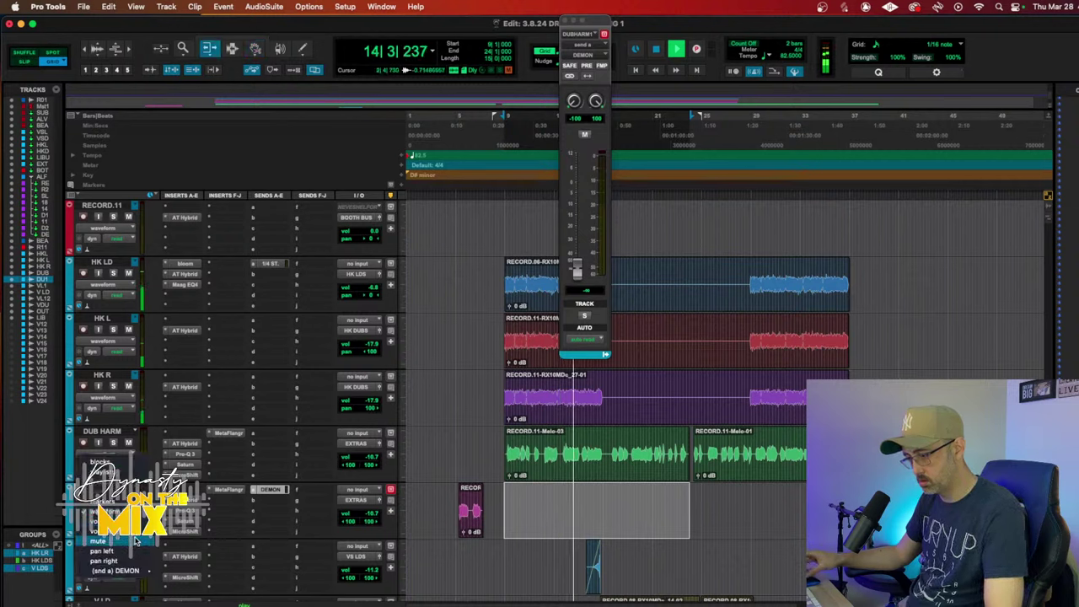
{"action": "left_click", "coordinate": [170, 573]}
{"action": "key", "text": "F8"}
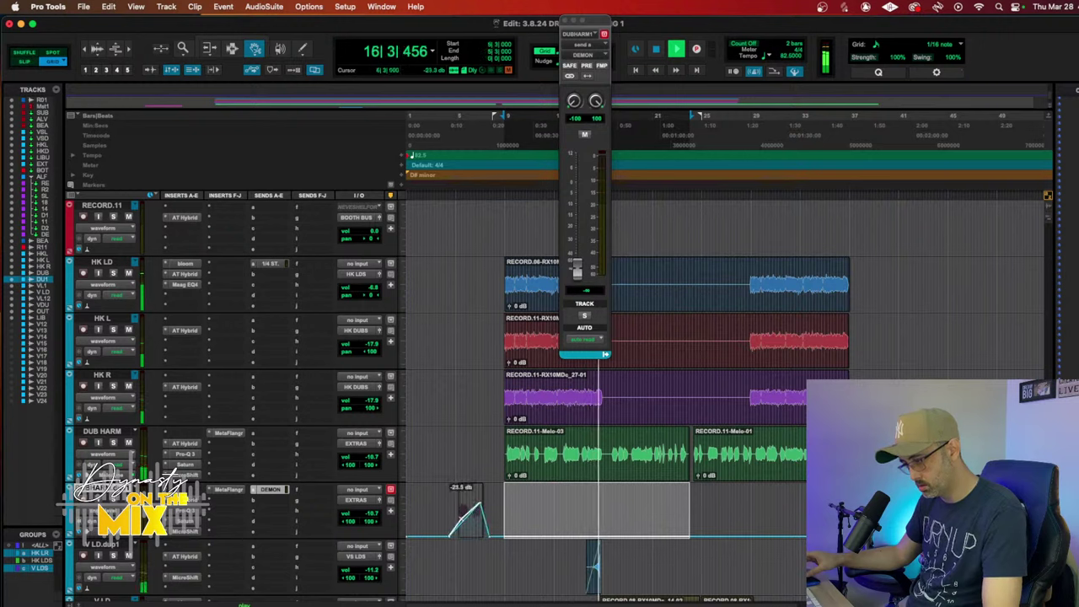
Step: Play back the intro phrase from bar 5 and set the DUB HARM duplicate's volume to -7.4 dB
{"action": "key", "text": "space"}
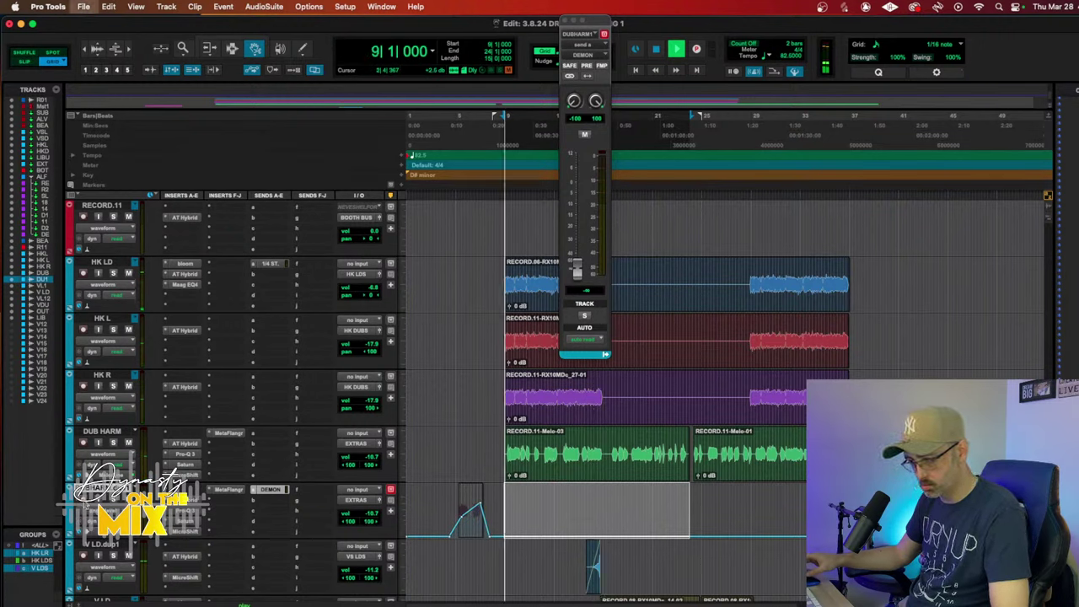
{"action": "key", "text": "space"}
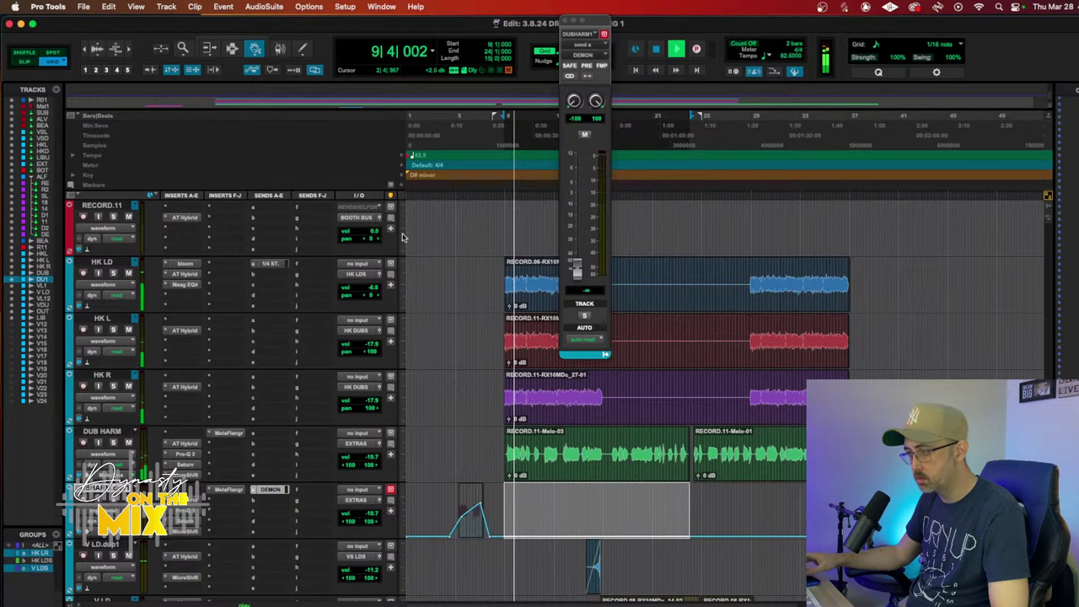
{"action": "left_click", "coordinate": [459, 149]}
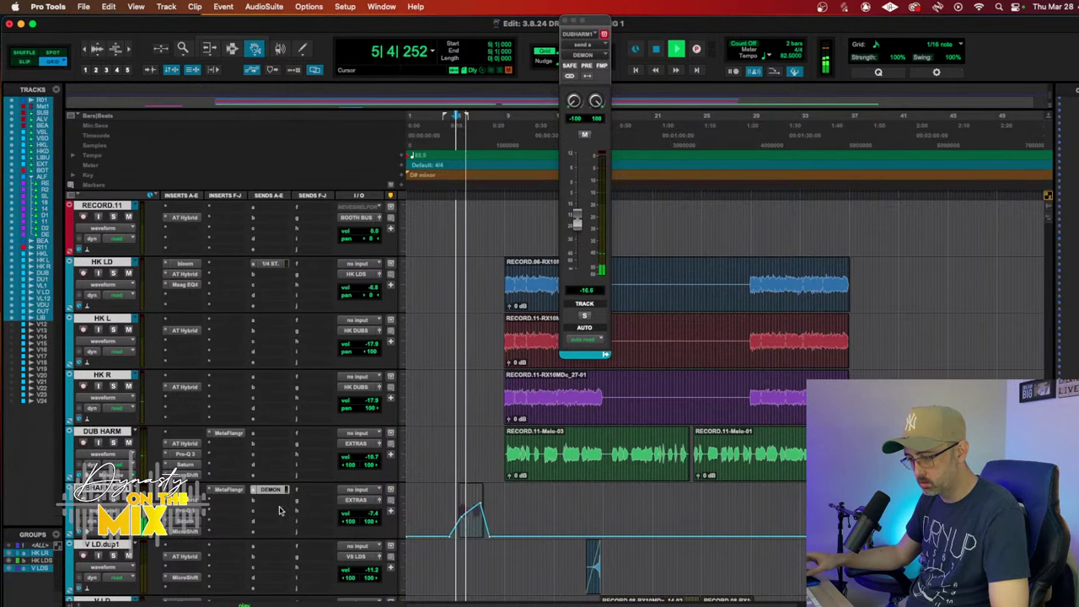
Step: In the DUB HARM duplicate's Pro-Q 3, turn the mid cut into a boost of about 2.27 dB at 1450 Hz and raise the low-cut frequency
{"action": "left_click", "coordinate": [184, 513]}
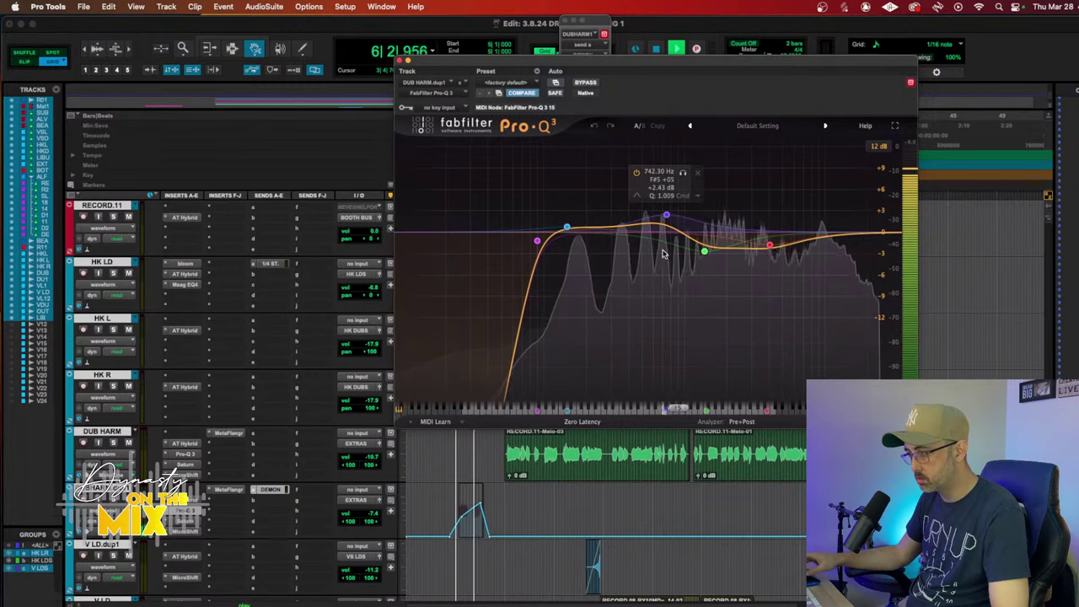
{"action": "left_click_drag", "start_coordinate": [698, 251], "coordinate": [707, 218]}
{"action": "key", "text": "space"}
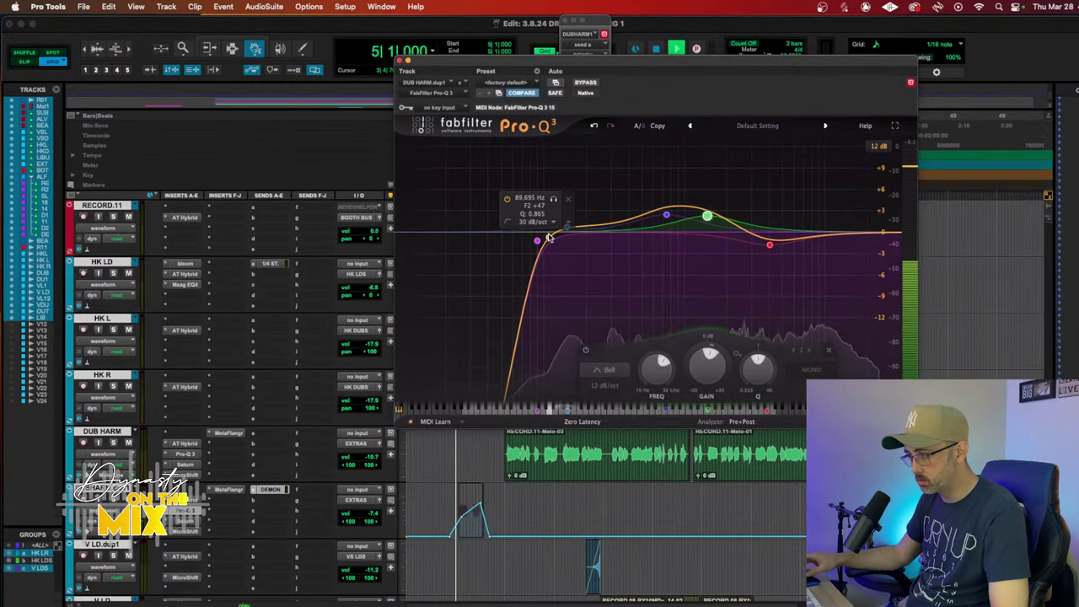
{"action": "key", "text": "space"}
{"action": "left_click_drag", "start_coordinate": [538, 241], "coordinate": [581, 245]}
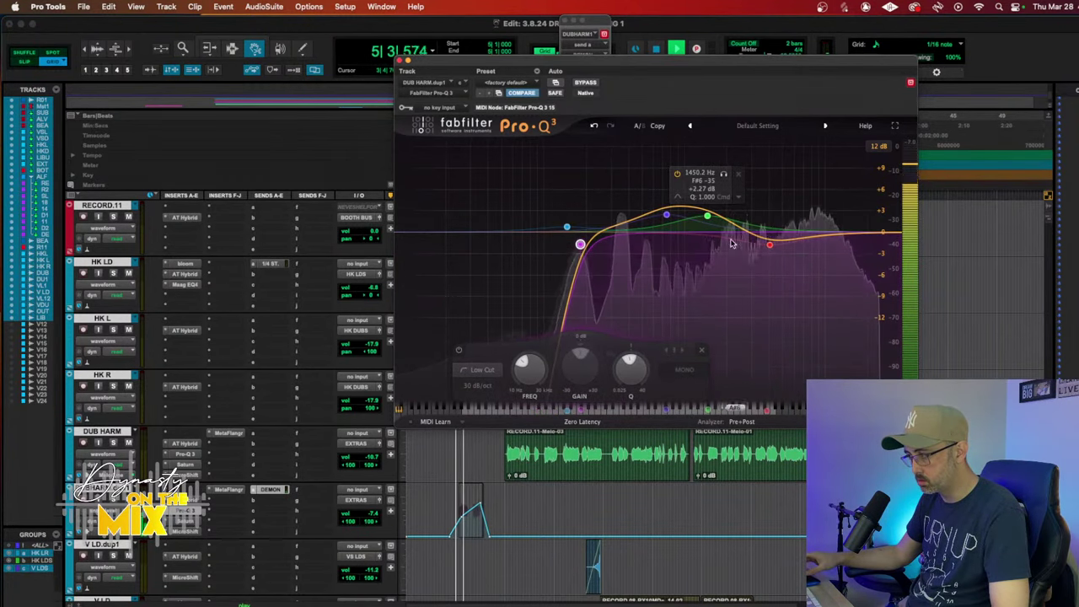
Step: Change the 4046 Hz bell to a high cut at a lower frequency, and raise the upper-mid bell in both frequency and gain
{"action": "left_click", "coordinate": [786, 240]}
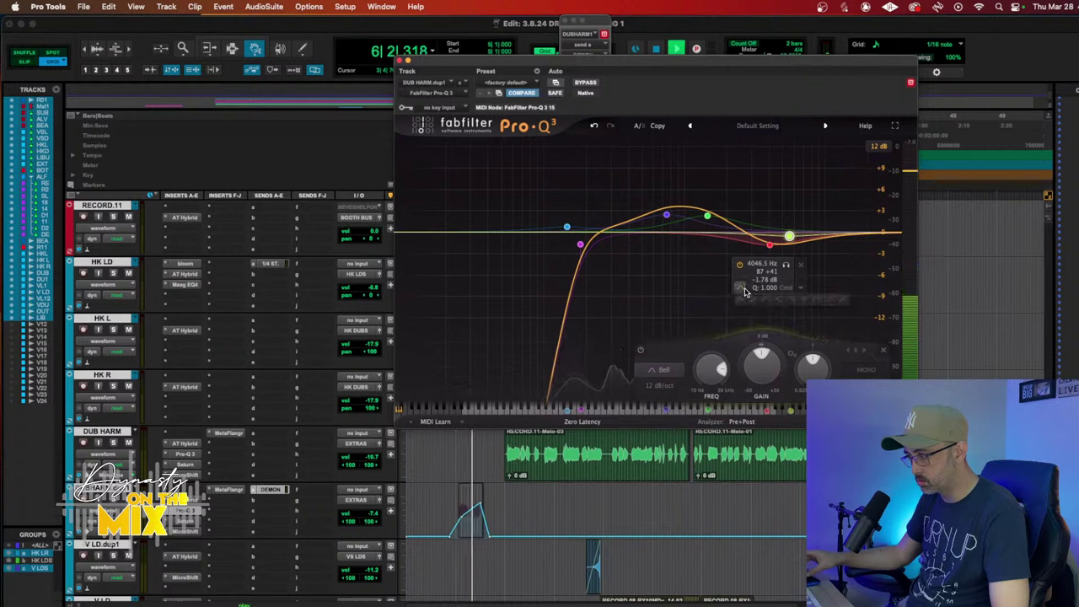
{"action": "left_click", "coordinate": [797, 302]}
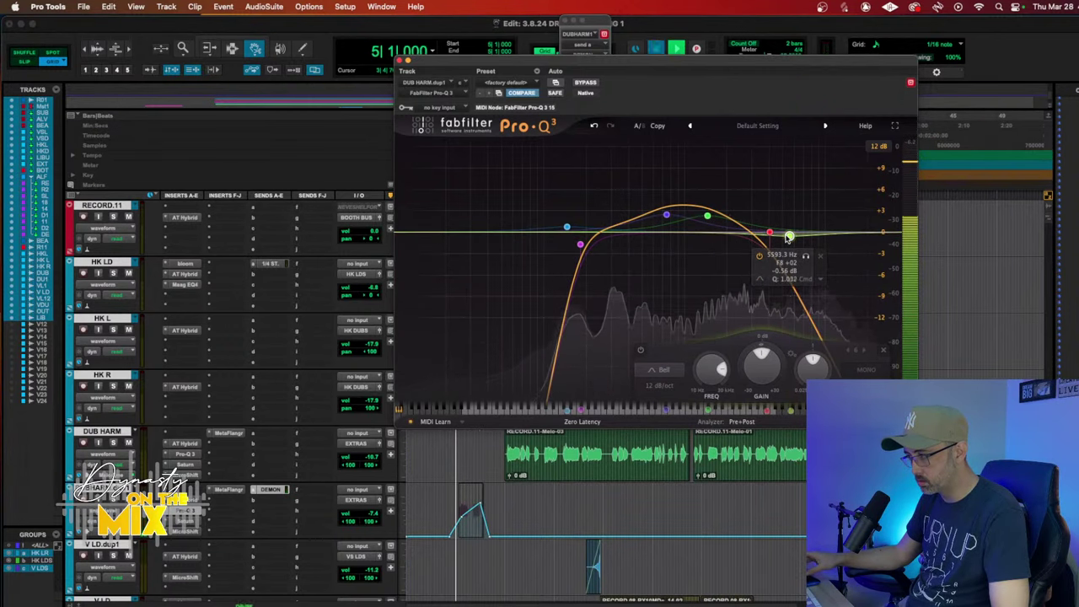
{"action": "scroll", "coordinate": [788, 237], "scroll_direction": "down", "scroll_amount": 3}
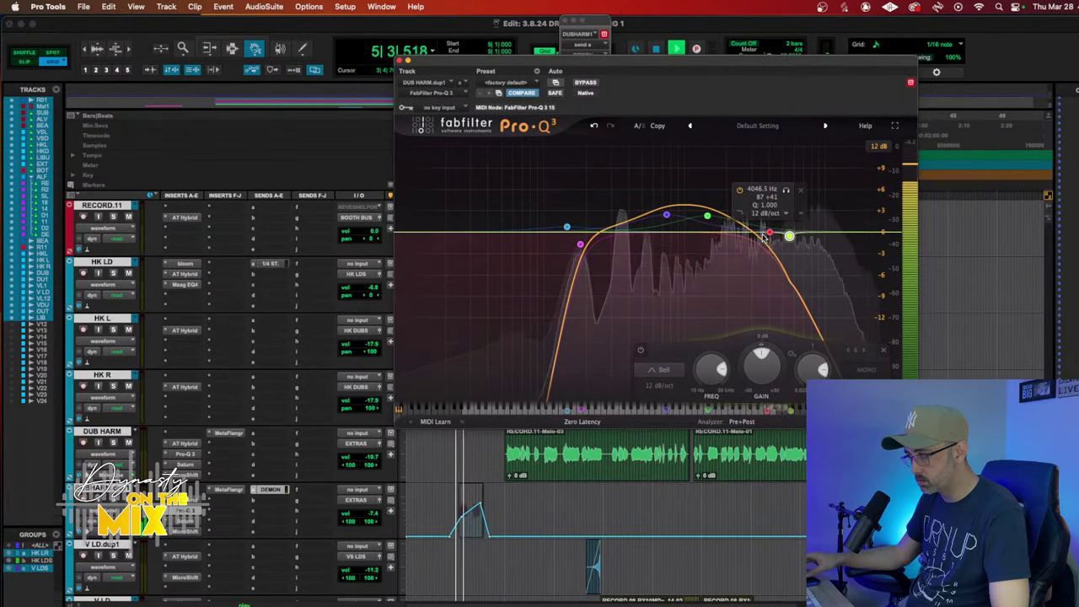
{"action": "left_click_drag", "start_coordinate": [770, 232], "coordinate": [756, 229]}
{"action": "left_click", "coordinate": [668, 216]}
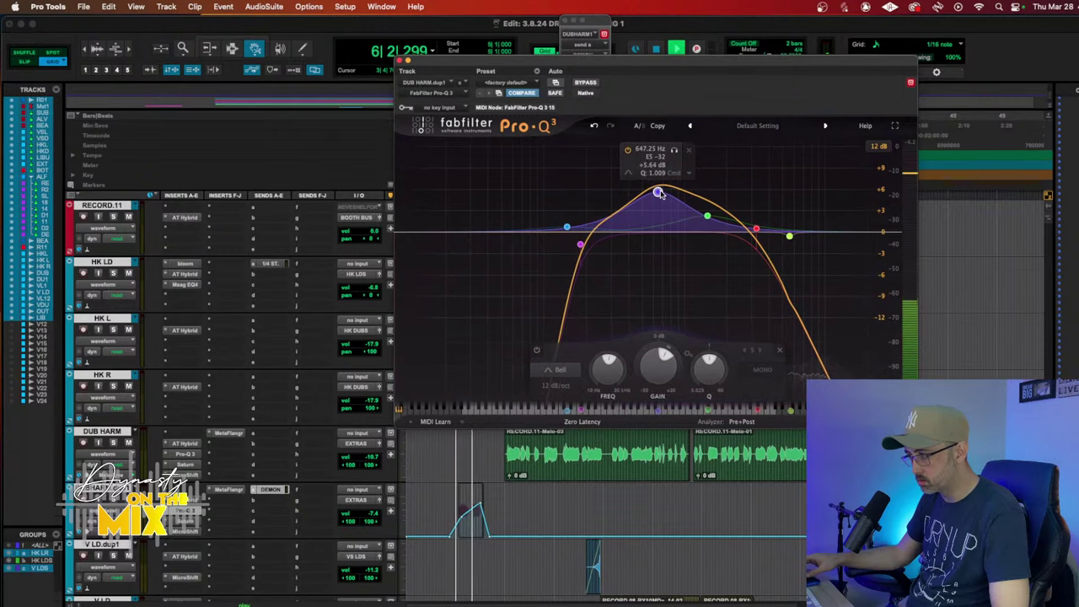
{"action": "left_click_drag", "start_coordinate": [707, 217], "coordinate": [721, 206]}
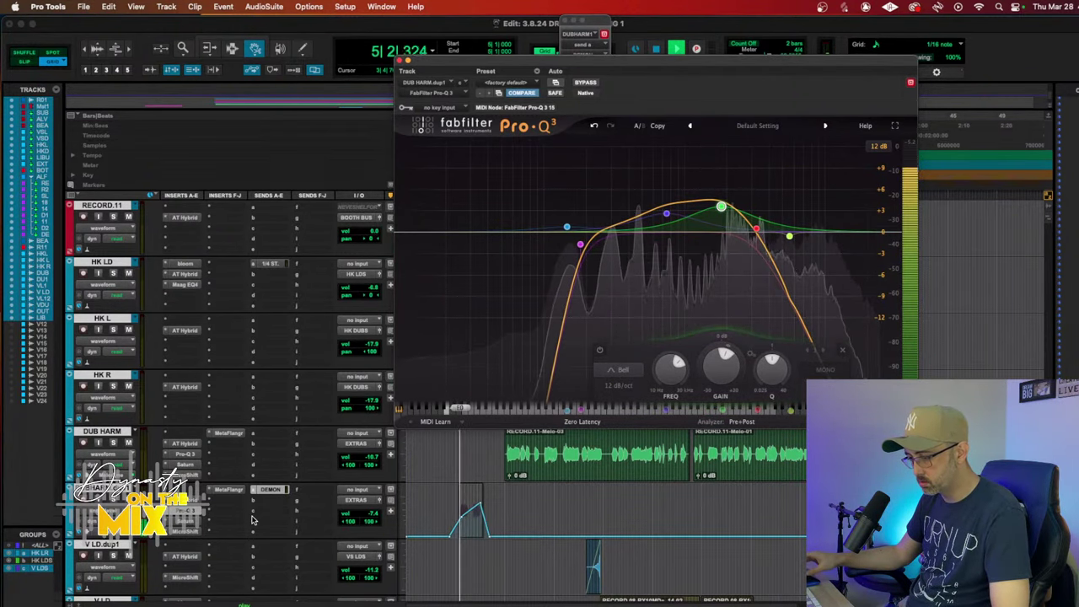
Step: Switch the duplicate's Saturn 2 to Gentle Saturation with about 50.8% drive and raise its lowest tone band slightly
{"action": "left_click", "coordinate": [184, 522]}
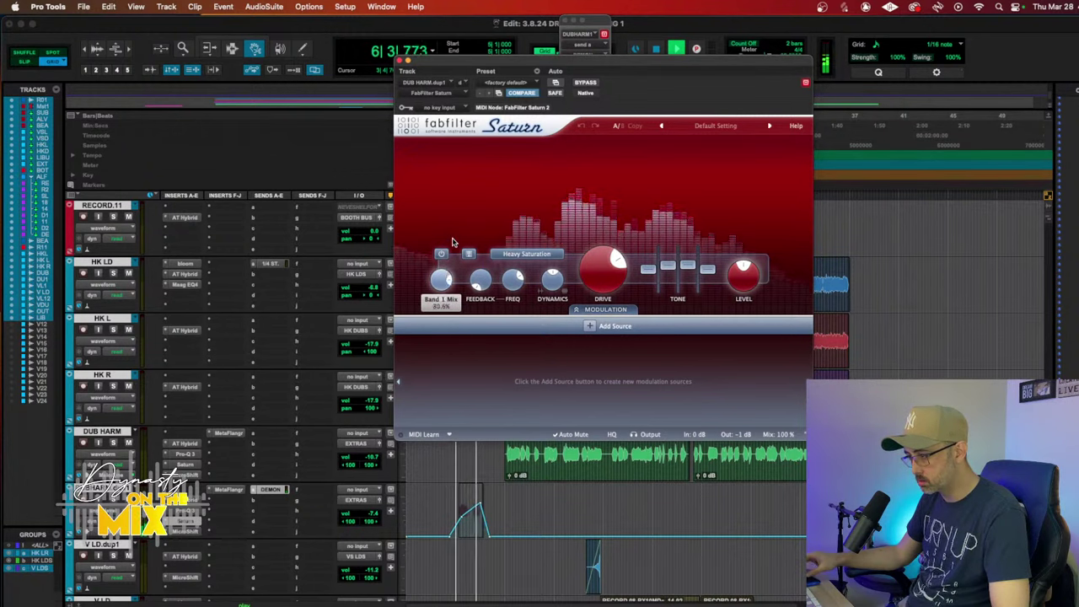
{"action": "left_click", "coordinate": [526, 254]}
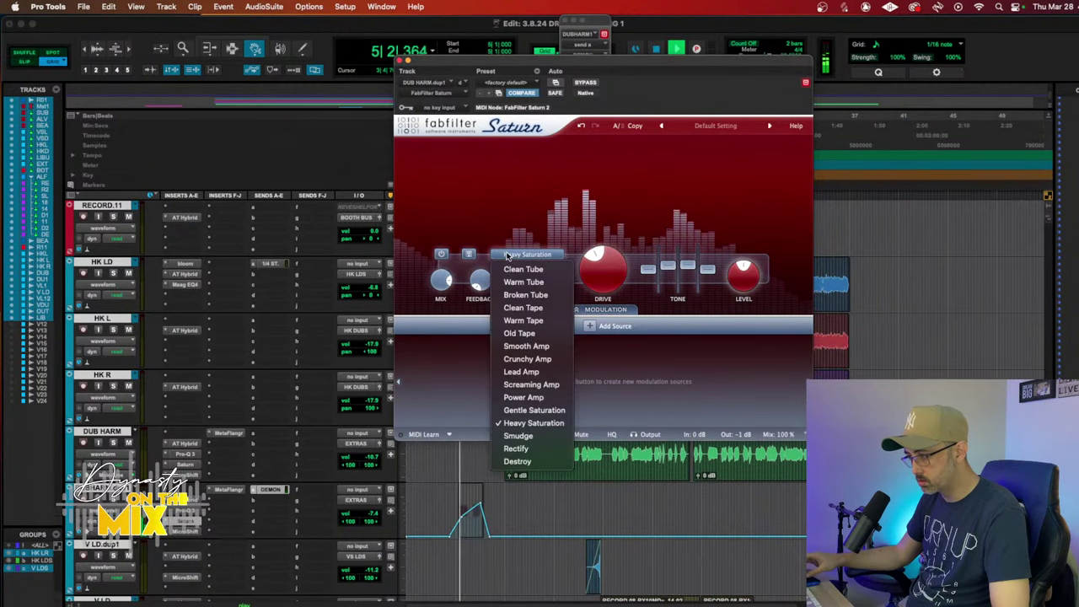
{"action": "left_click", "coordinate": [533, 410]}
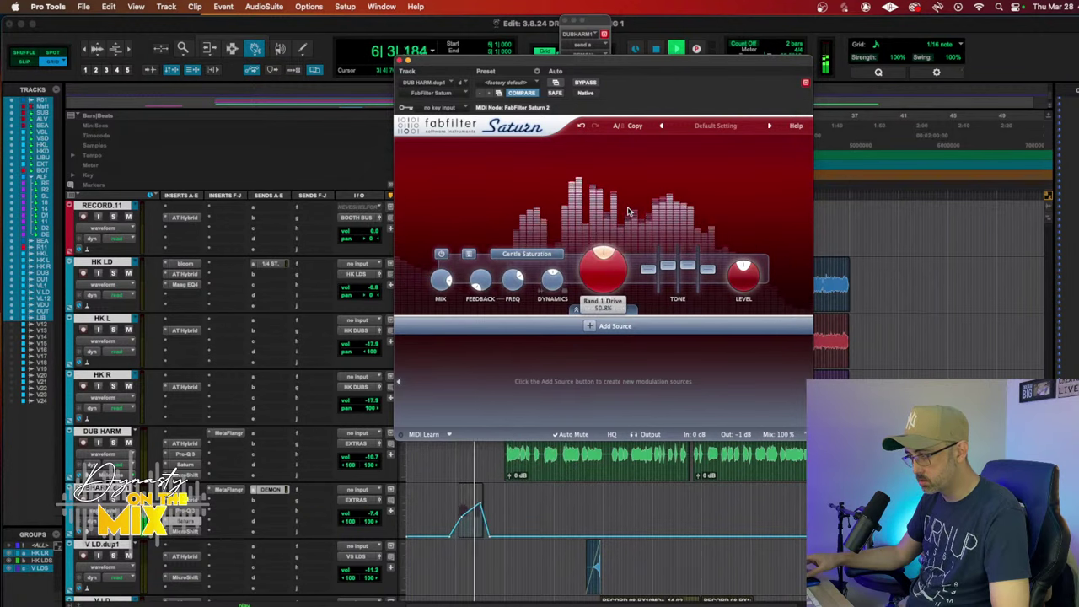
{"action": "left_click_drag", "start_coordinate": [652, 271], "coordinate": [654, 268]}
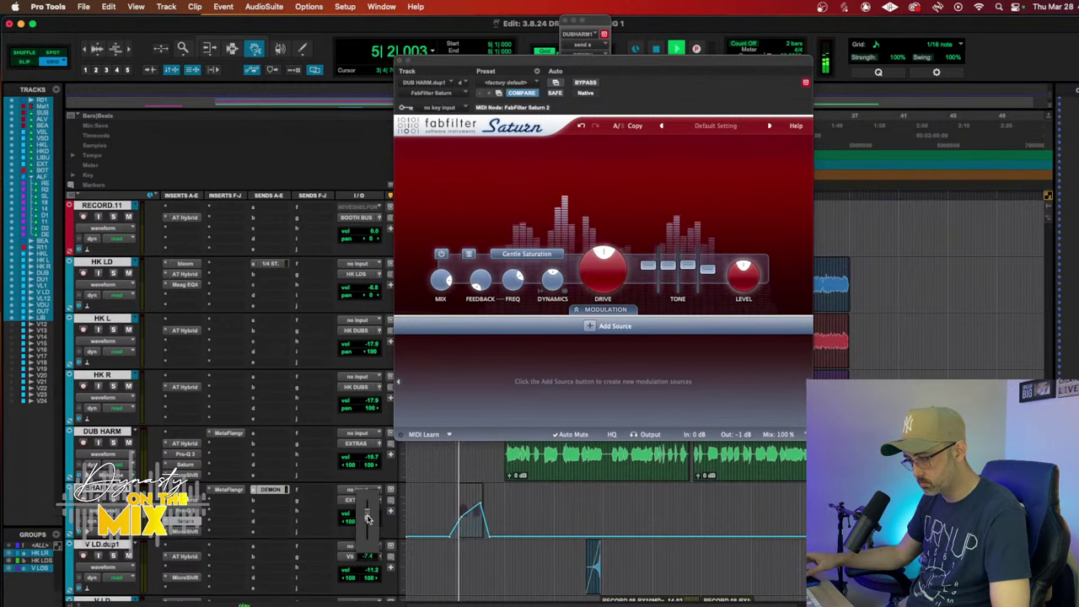
Step: Set the output gain of the EXTRAS bus's RCompressor to 1.6 while the intro phrase plays
{"action": "scroll", "coordinate": [284, 487], "scroll_direction": "down", "scroll_amount": 10}
{"action": "scroll", "coordinate": [284, 488], "scroll_direction": "up", "scroll_amount": 10}
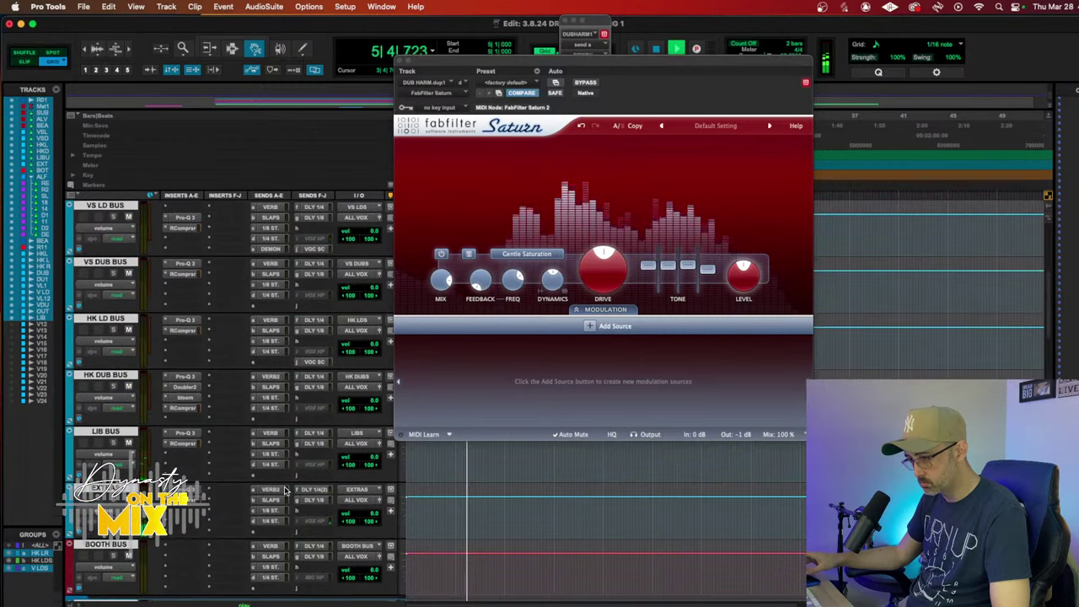
{"action": "left_click", "coordinate": [183, 499]}
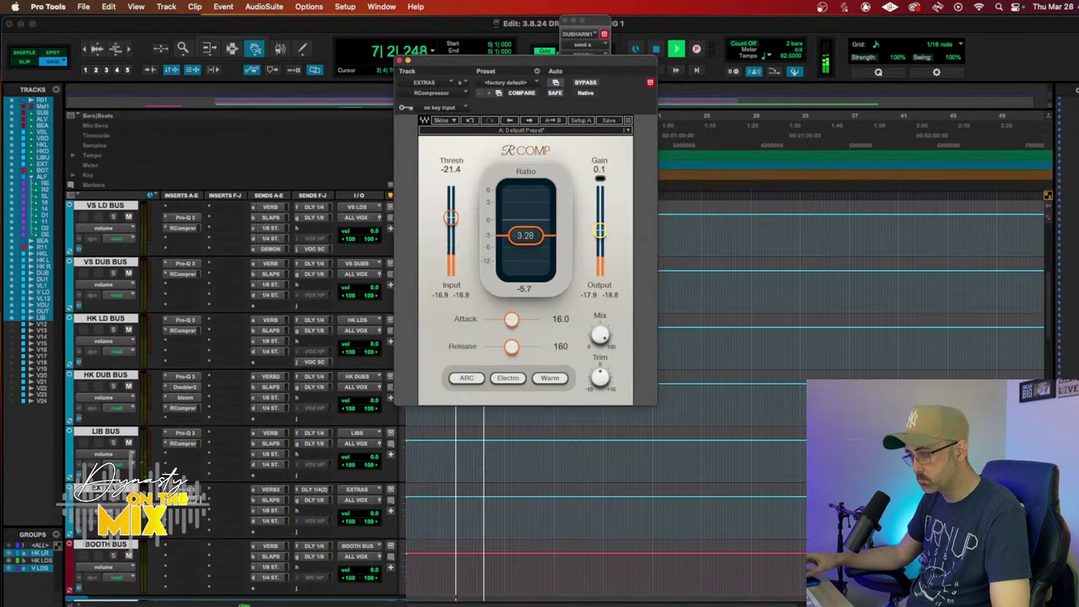
{"action": "key", "text": "space"}
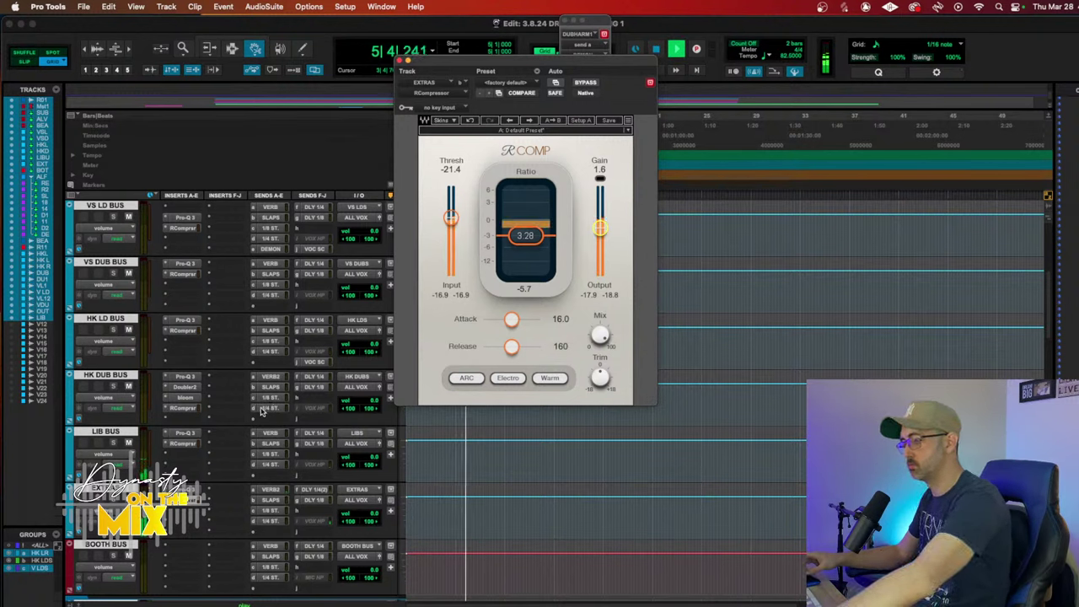
Step: Show the VERB2 send level automation on the EXTRAS bus and draw a gentle rise across the intro phrase
{"action": "left_click", "coordinate": [103, 510]}
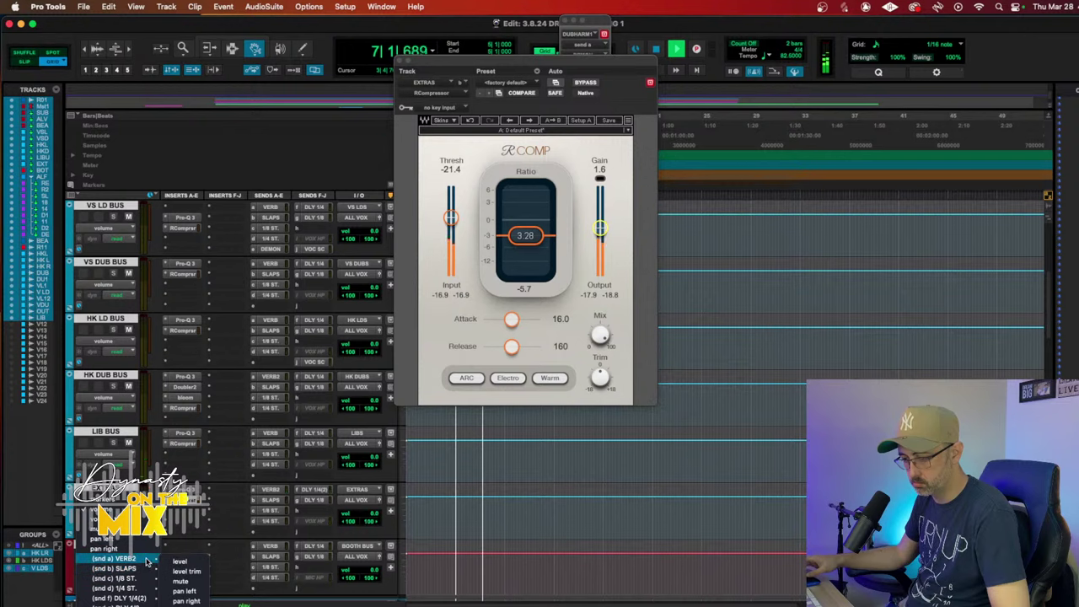
{"action": "left_click", "coordinate": [177, 563]}
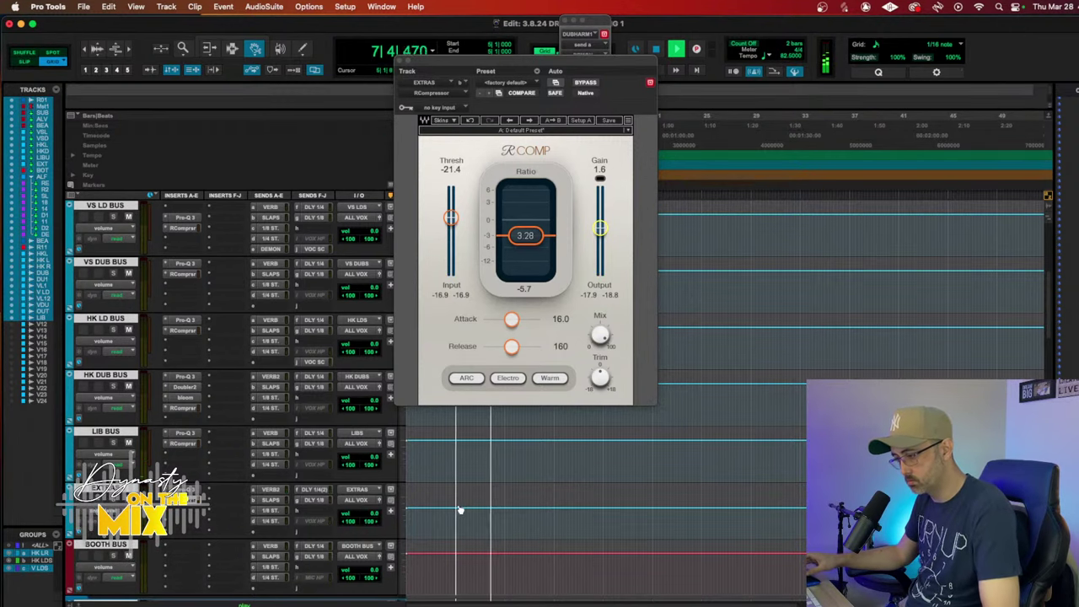
{"action": "scroll", "coordinate": [458, 511], "scroll_direction": "down", "scroll_amount": 5}
{"action": "scroll", "coordinate": [458, 510], "scroll_direction": "down", "scroll_amount": 10}
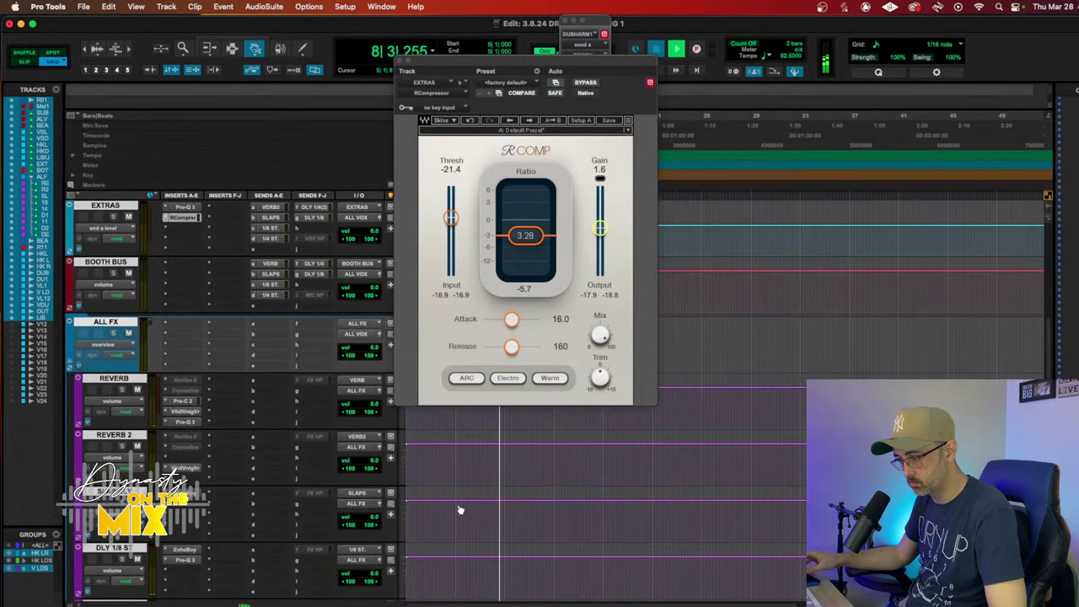
{"action": "scroll", "coordinate": [458, 510], "scroll_direction": "up", "scroll_amount": 2}
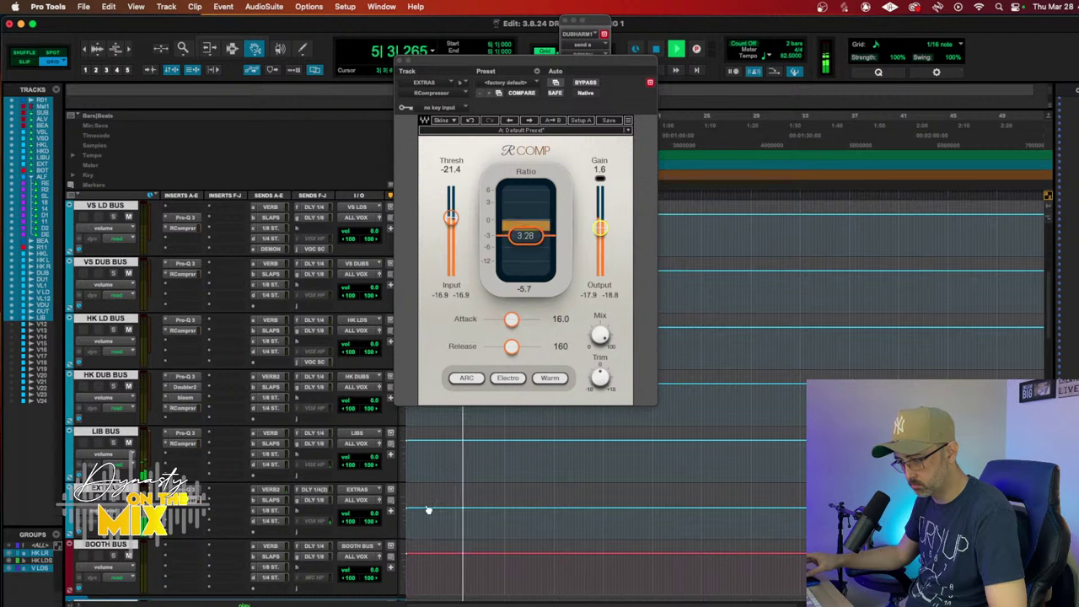
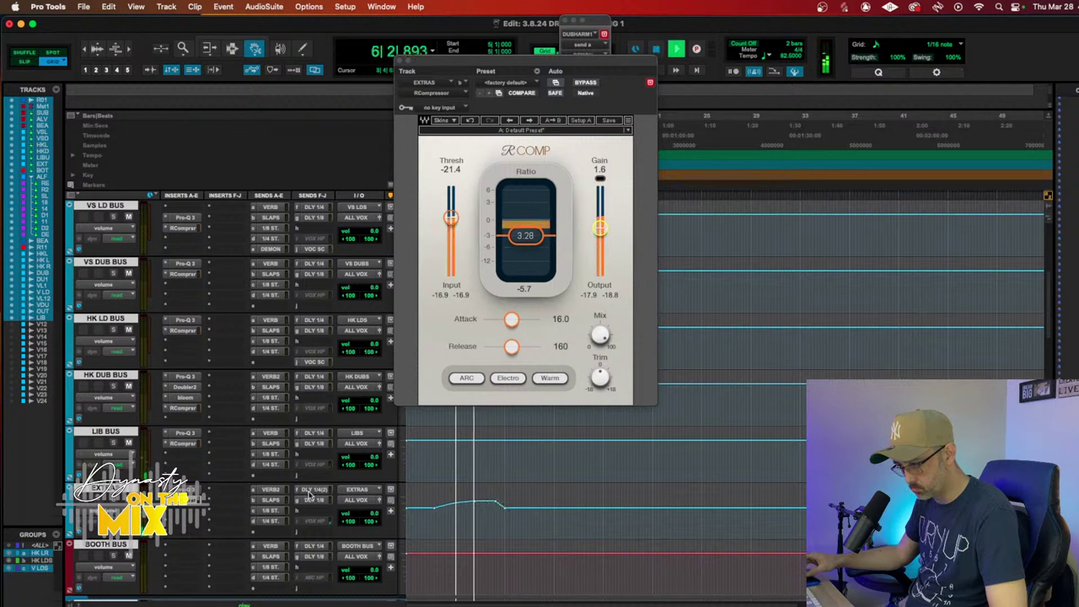
Step: Set the EXTRAS bus's DLY 1/4(2) send level to -12.6 dB
{"action": "left_click", "coordinate": [313, 492]}
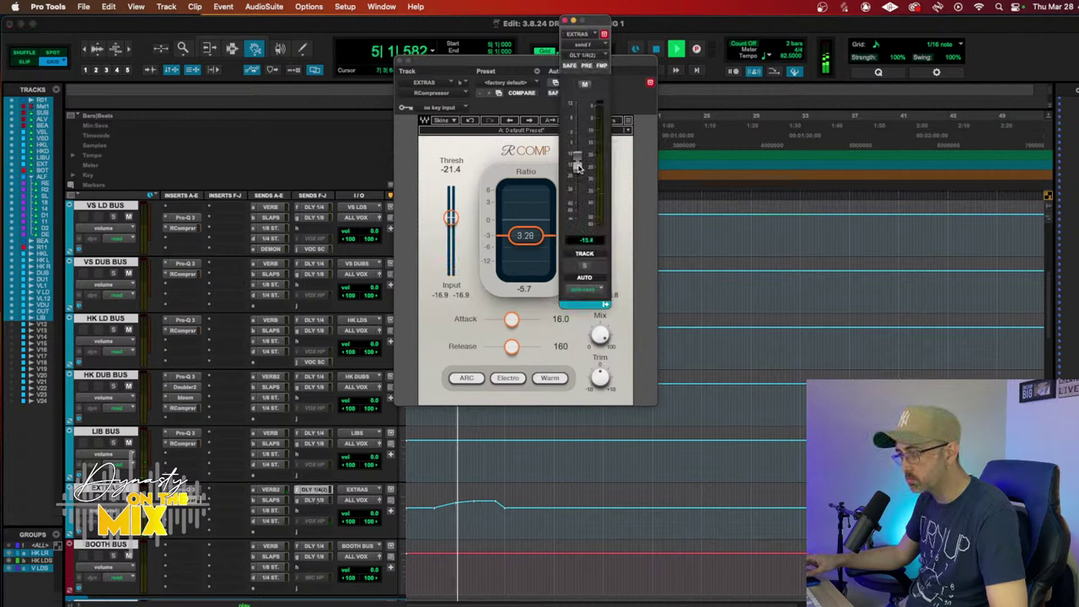
Step: On the DLY 1.dup1 return, raise the high-cut frequency in Pro-Q 3 and bypass the Pro-C 2 compressor
{"action": "scroll", "coordinate": [247, 454], "scroll_direction": "down", "scroll_amount": 2}
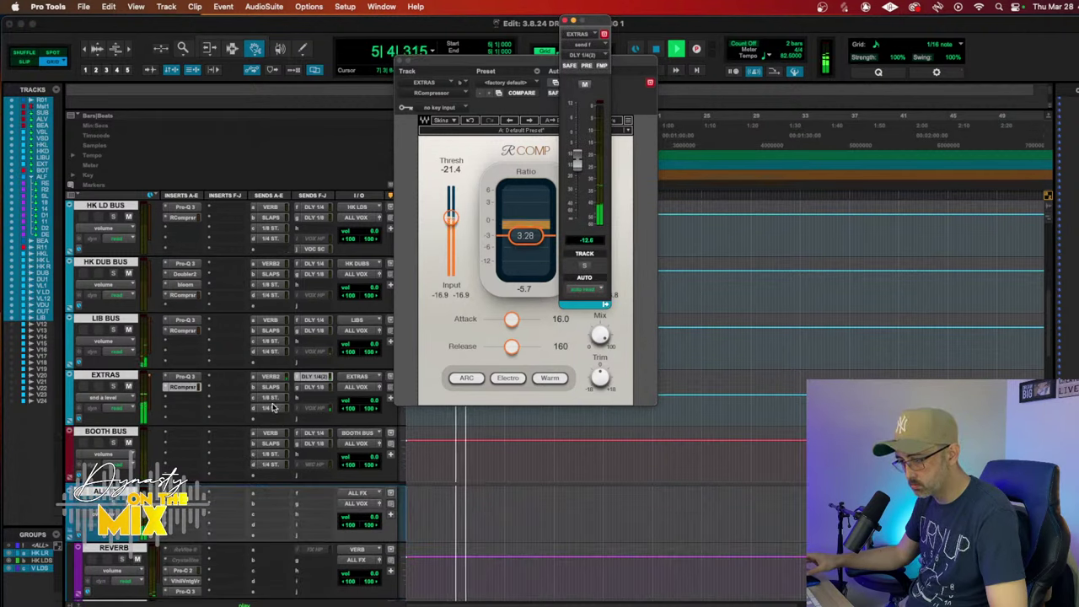
{"action": "scroll", "coordinate": [244, 455], "scroll_direction": "down", "scroll_amount": 8}
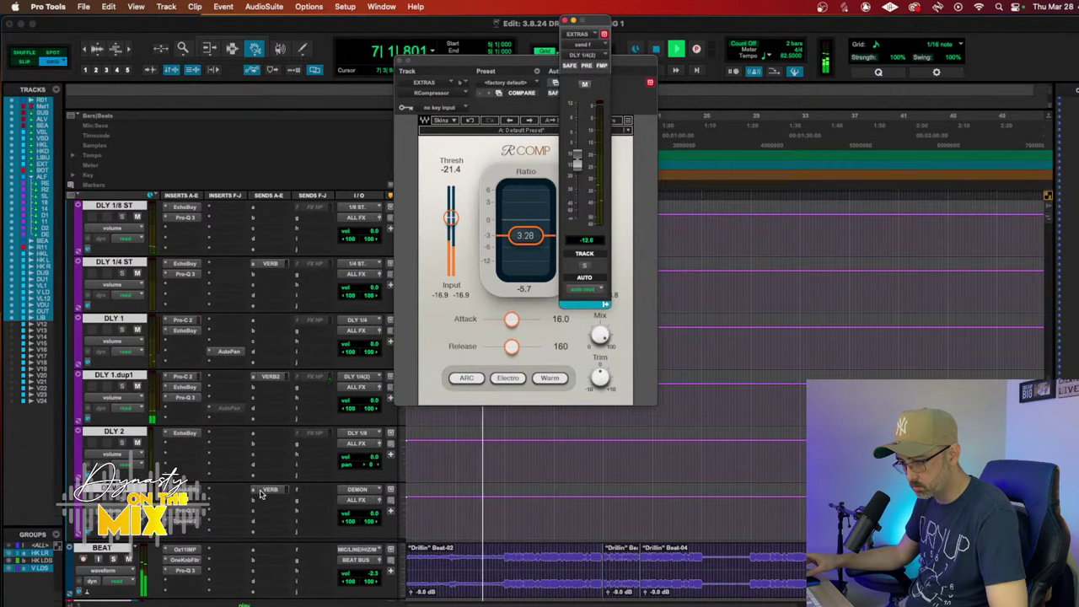
{"action": "left_click", "coordinate": [188, 398]}
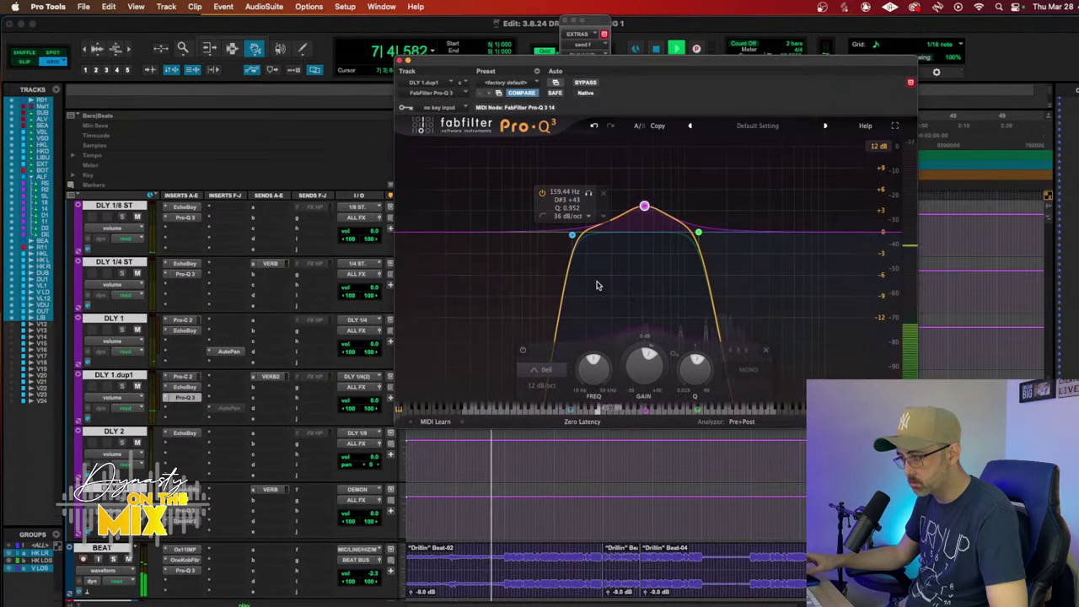
{"action": "left_click_drag", "start_coordinate": [698, 235], "coordinate": [718, 228]}
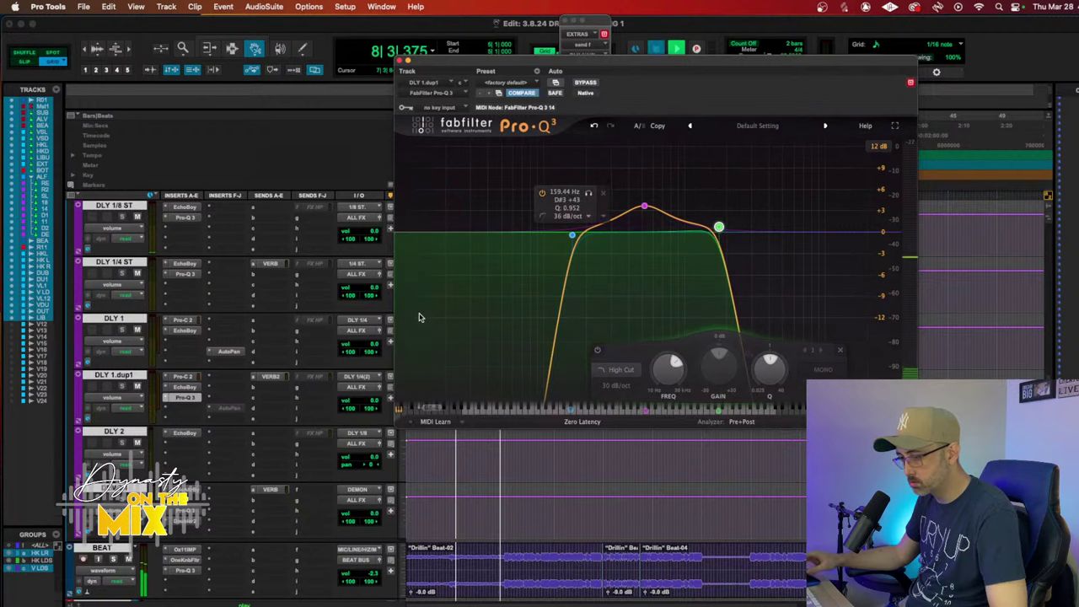
{"action": "left_click", "coordinate": [186, 376]}
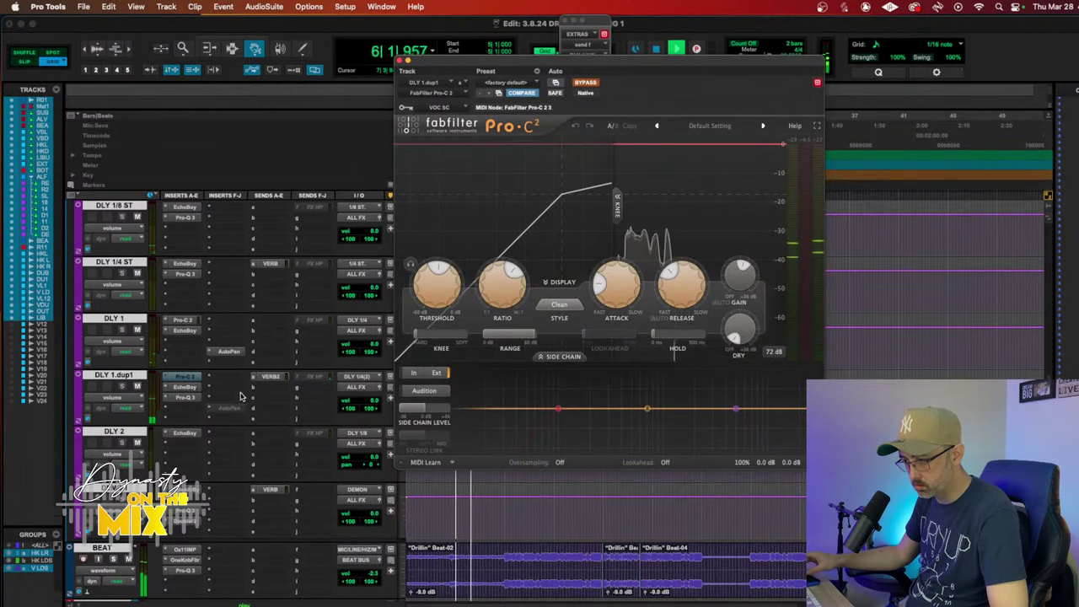
Step: Set the EchoBoy style on DLY 1.dup1 to Cheap Tape, save the session and return to the DUB HARM tracks
{"action": "left_click", "coordinate": [189, 388]}
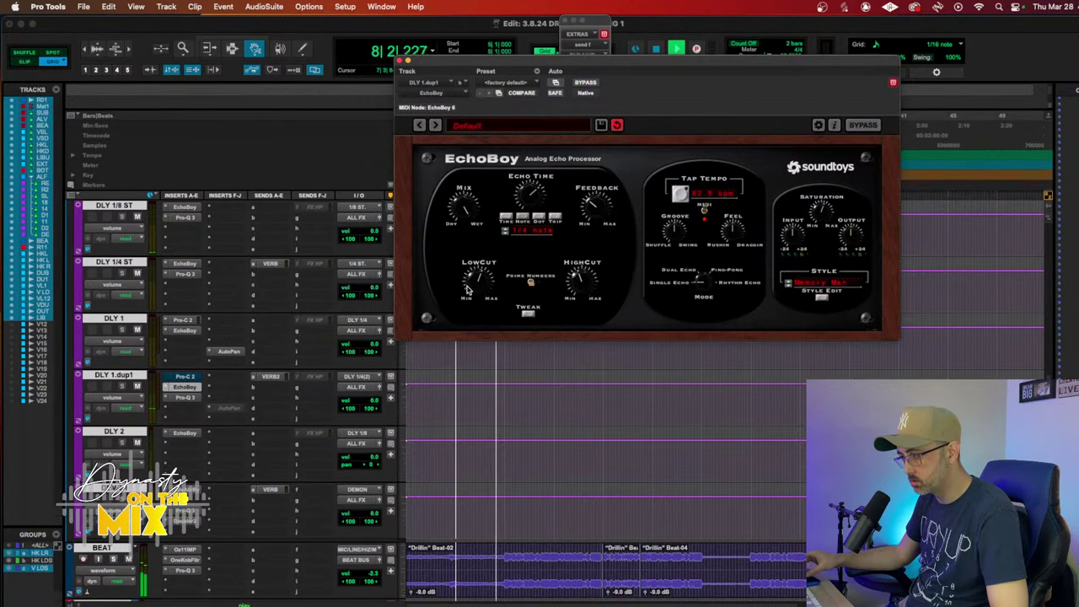
{"action": "left_click", "coordinate": [810, 291]}
{"action": "left_click", "coordinate": [814, 224]}
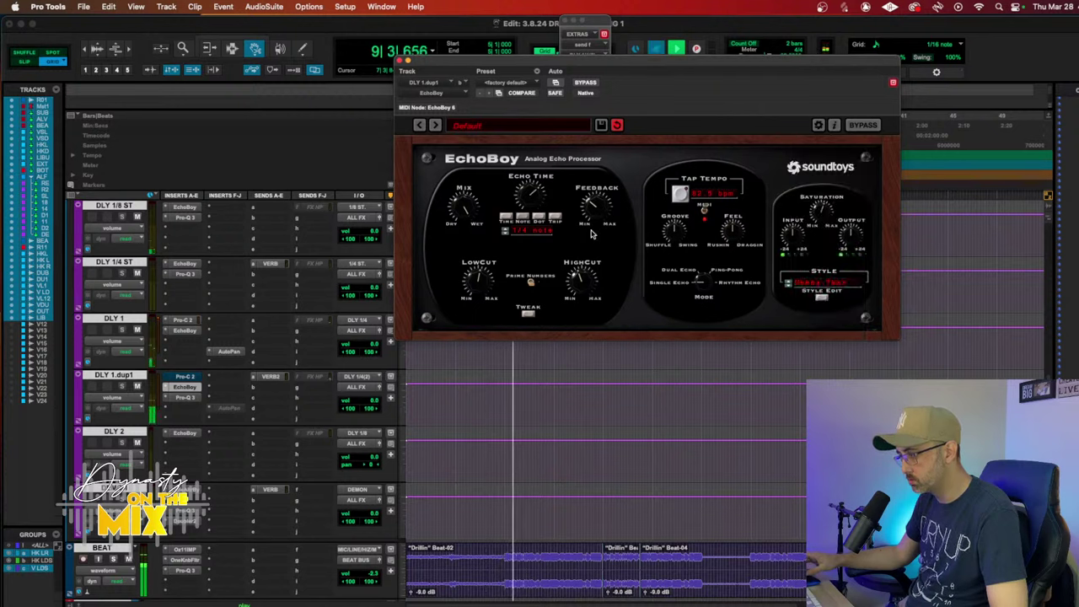
{"action": "key", "text": "super+s"}
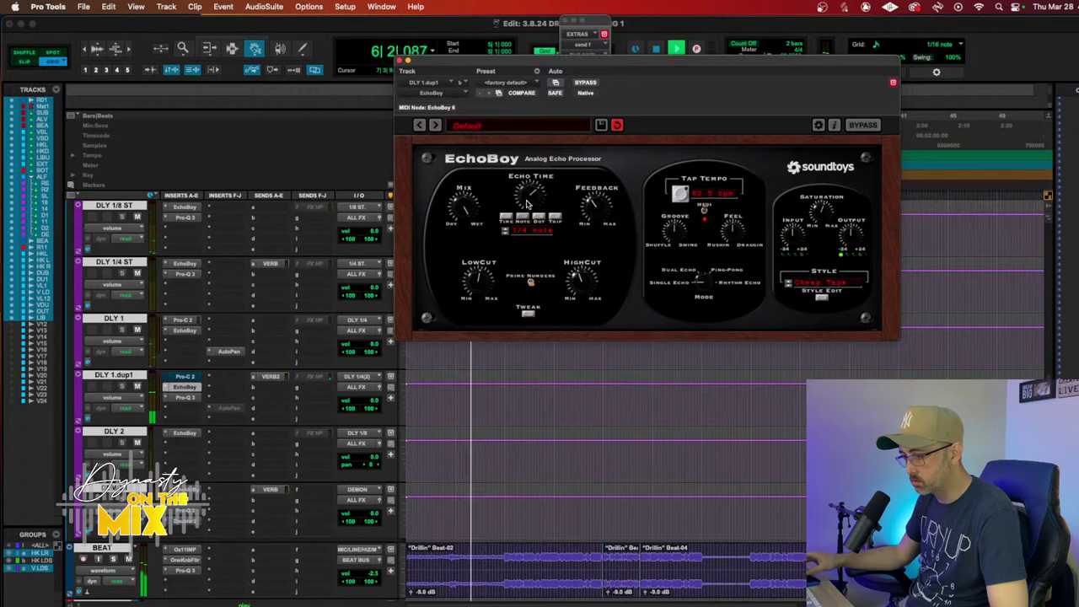
{"action": "left_click", "coordinate": [402, 62]}
{"action": "scroll", "coordinate": [479, 338], "scroll_direction": "up", "scroll_amount": 5}
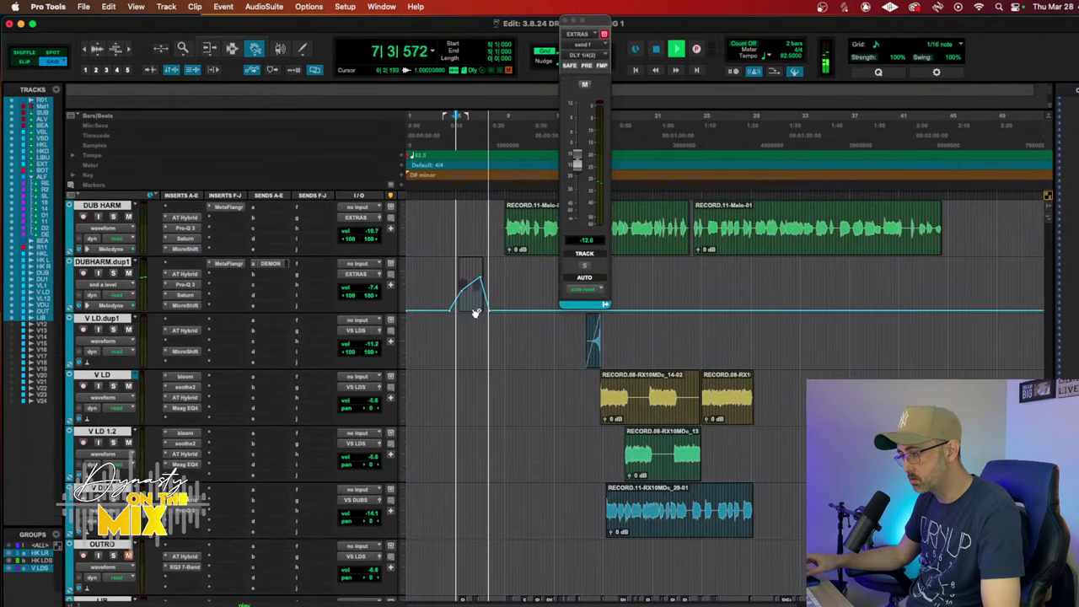
Step: Play the intro phrase and raise the Band 1 Drive to about 64% in Saturn on DUBHARM.dup1
{"action": "key", "text": "F6"}
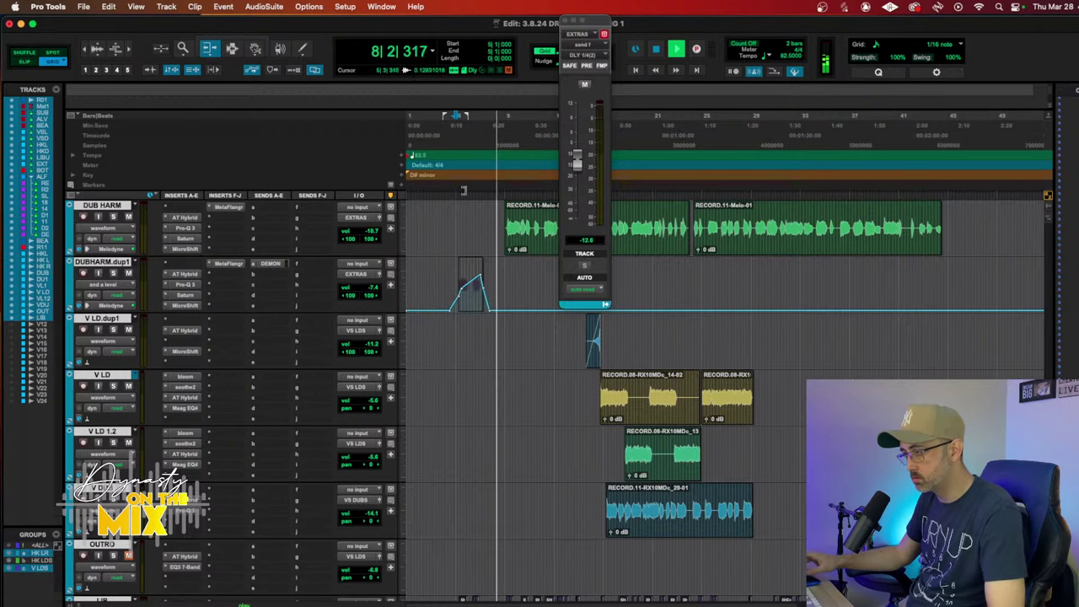
{"action": "key", "text": "space"}
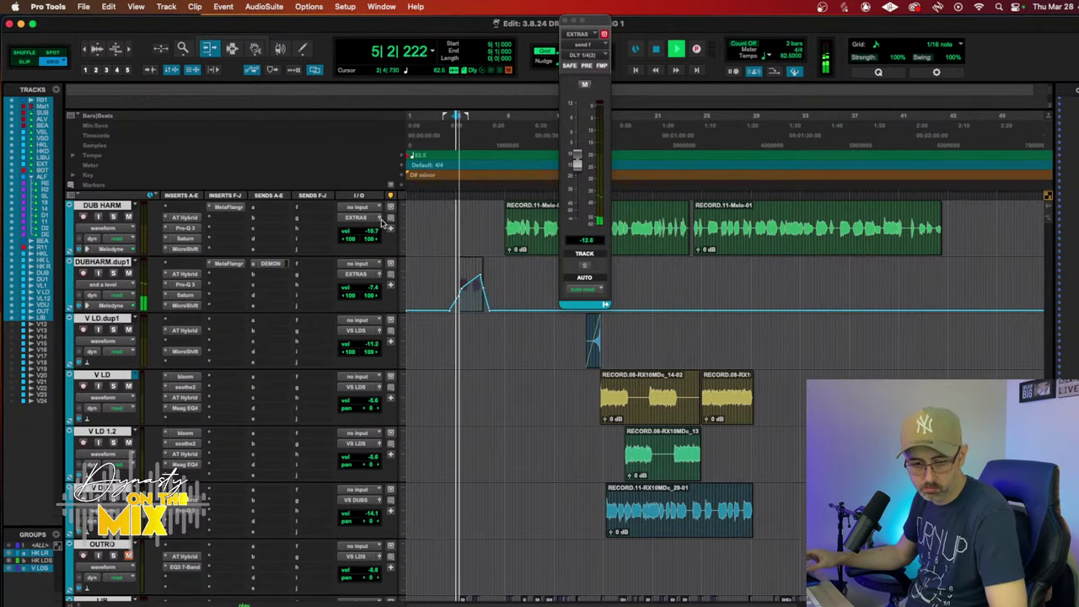
{"action": "left_click", "coordinate": [192, 297]}
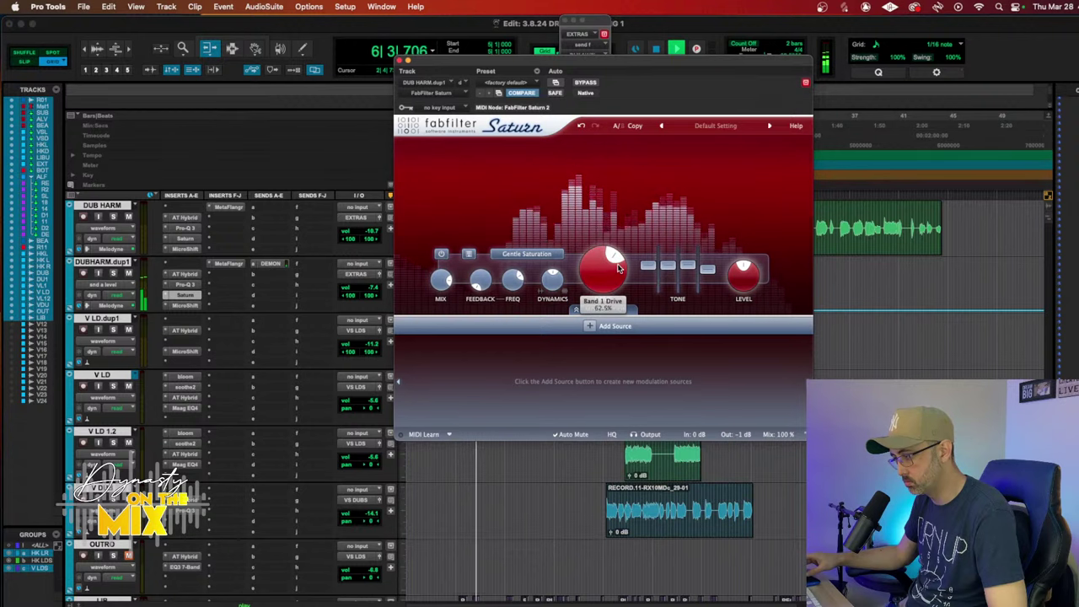
{"action": "scroll", "coordinate": [593, 284], "scroll_direction": "up", "scroll_amount": 1}
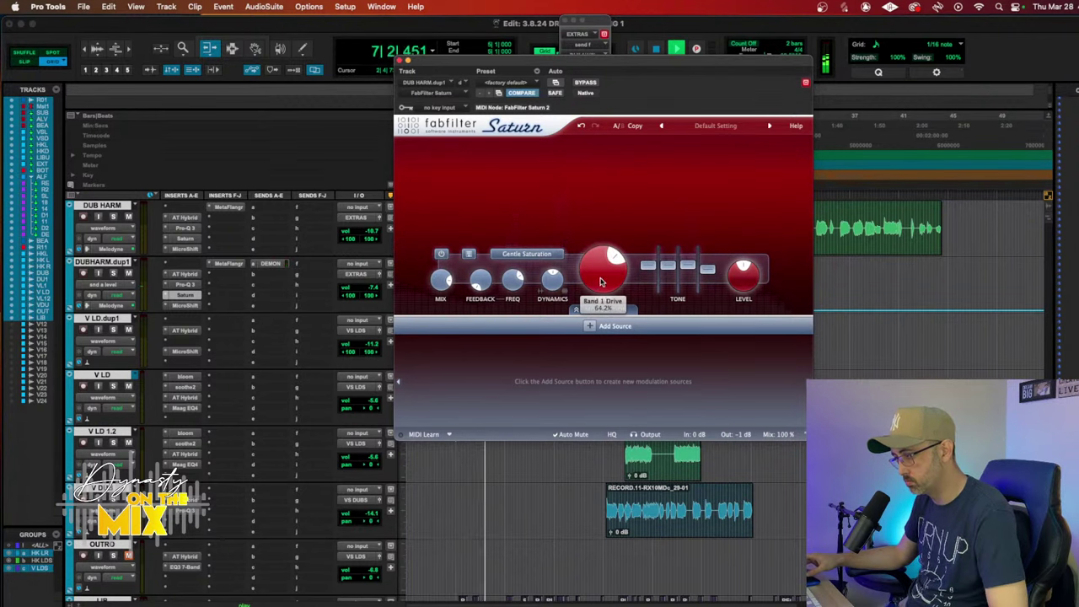
Step: Show the Saturn Band 1 Drive automation on DUBHARM.dup1, draw a rise across the intro phrase, and play it back
{"action": "left_click", "coordinate": [121, 287]}
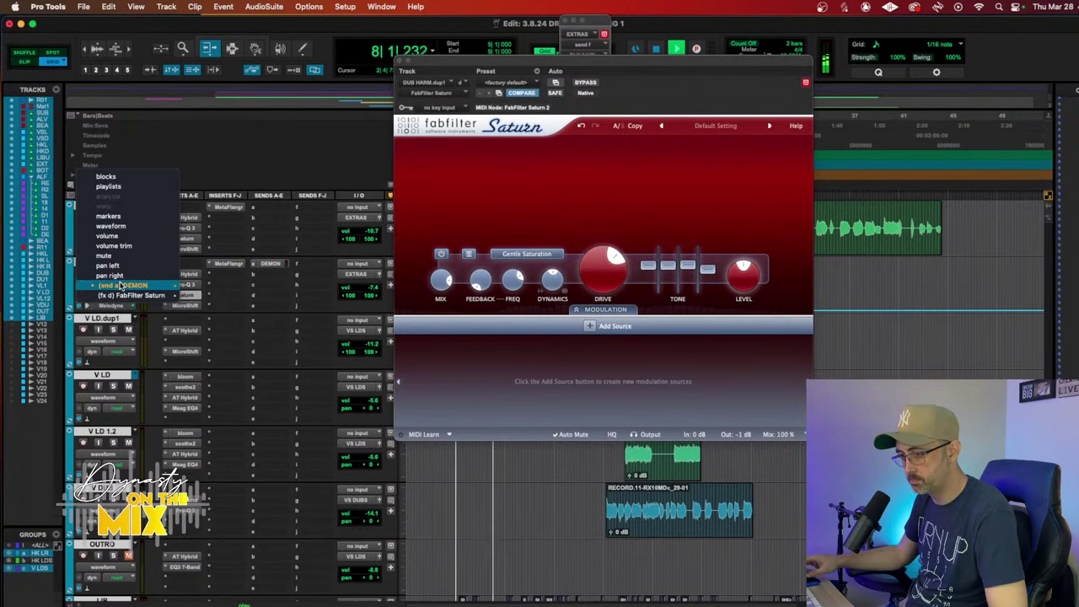
{"action": "mouse_move", "coordinate": [141, 297]}
{"action": "left_click", "coordinate": [189, 300]}
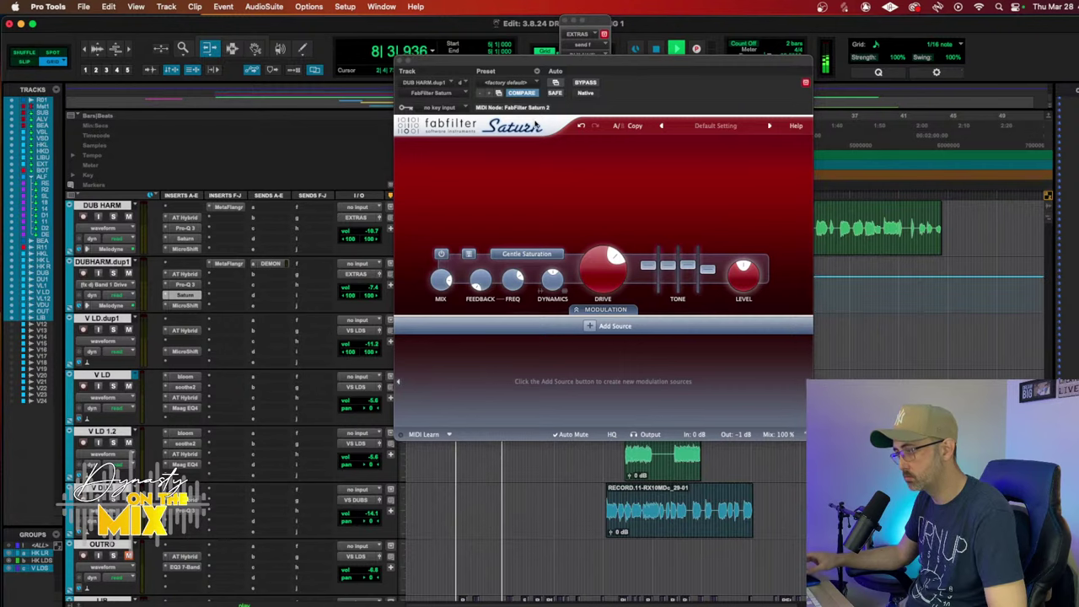
{"action": "left_click_drag", "start_coordinate": [546, 66], "coordinate": [730, 93]}
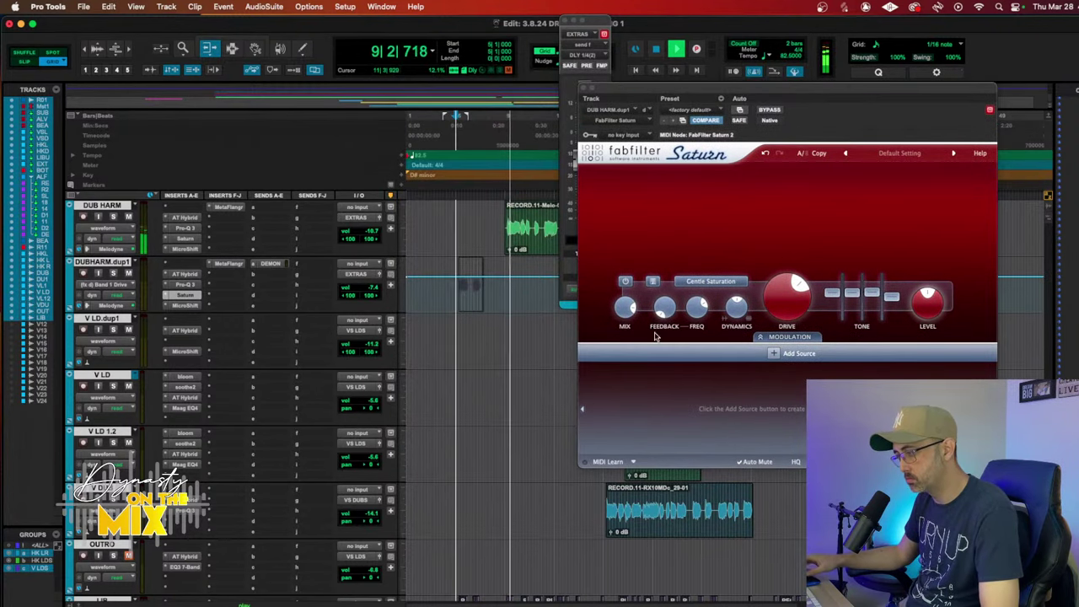
{"action": "left_click_drag", "start_coordinate": [765, 287], "coordinate": [767, 306]}
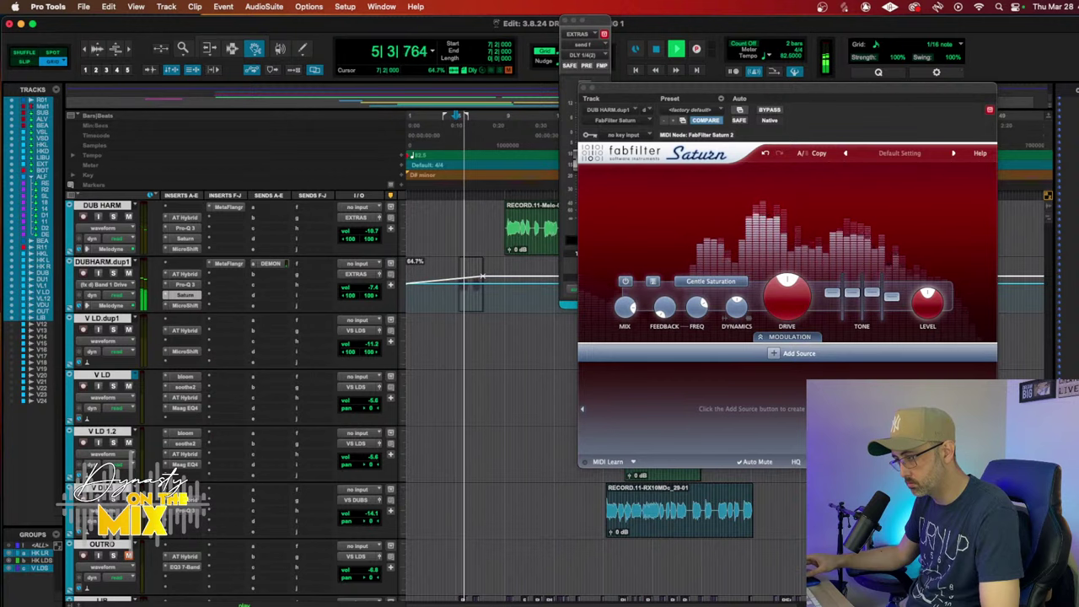
{"action": "left_click", "coordinate": [458, 285]}
{"action": "left_click_drag", "start_coordinate": [458, 285], "coordinate": [477, 276]}
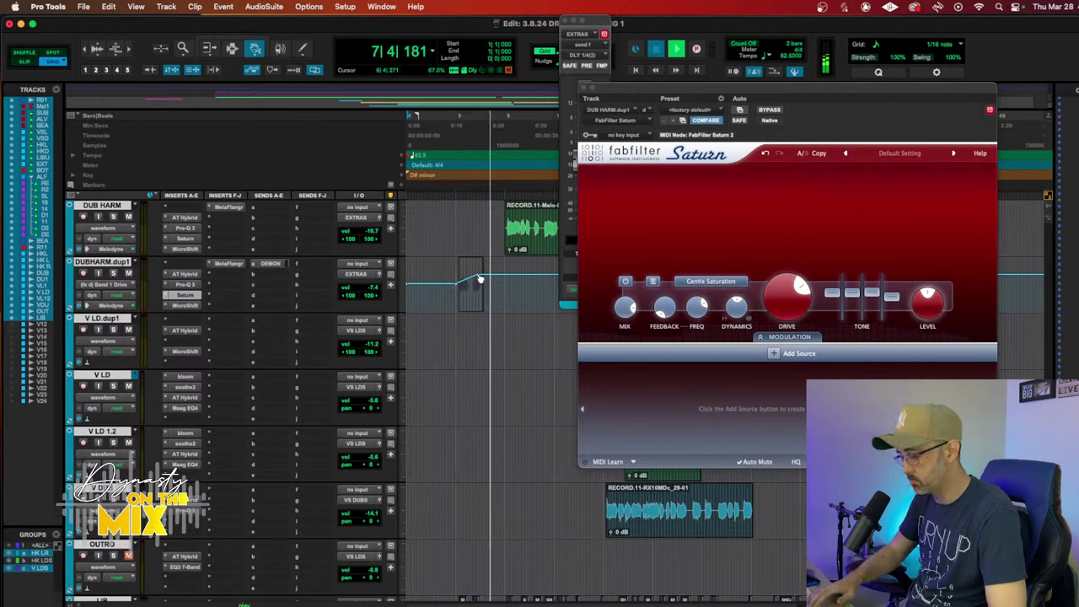
{"action": "key", "text": "space"}
{"action": "key", "text": "space"}
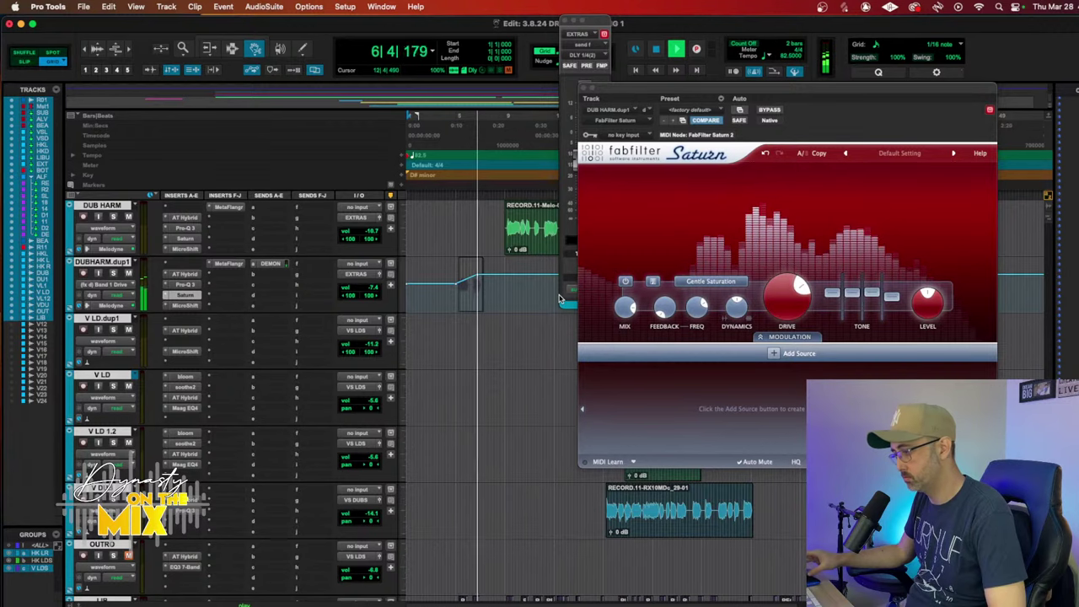
Step: Duplicate the HK LD track once, keeping its automation, inserts, sends, markers and group assignments but not its playlists
{"action": "scroll", "coordinate": [474, 330], "scroll_direction": "up", "scroll_amount": 3}
{"action": "scroll", "coordinate": [475, 329], "scroll_direction": "down", "scroll_amount": 2}
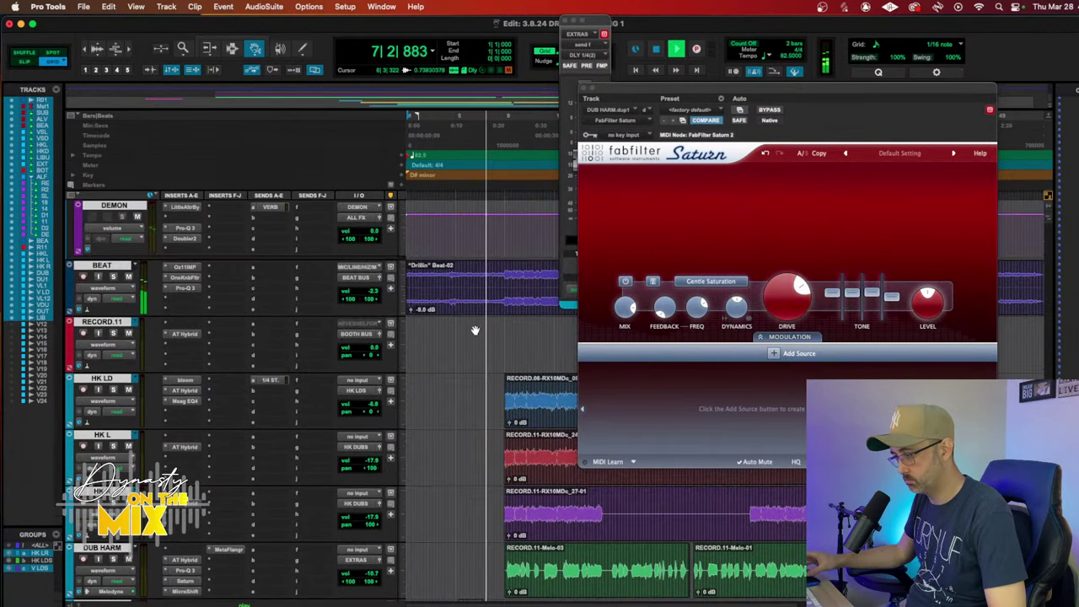
{"action": "scroll", "coordinate": [475, 330], "scroll_direction": "up", "scroll_amount": 2}
{"action": "scroll", "coordinate": [343, 406], "scroll_direction": "up", "scroll_amount": 2}
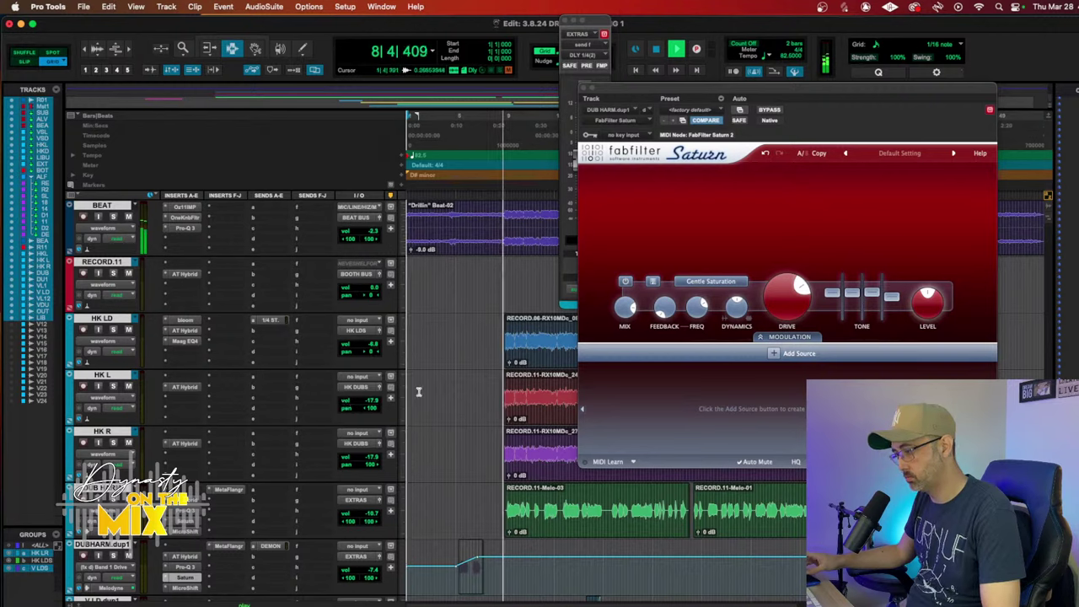
{"action": "key", "text": "F7"}
{"action": "left_click", "coordinate": [104, 319]}
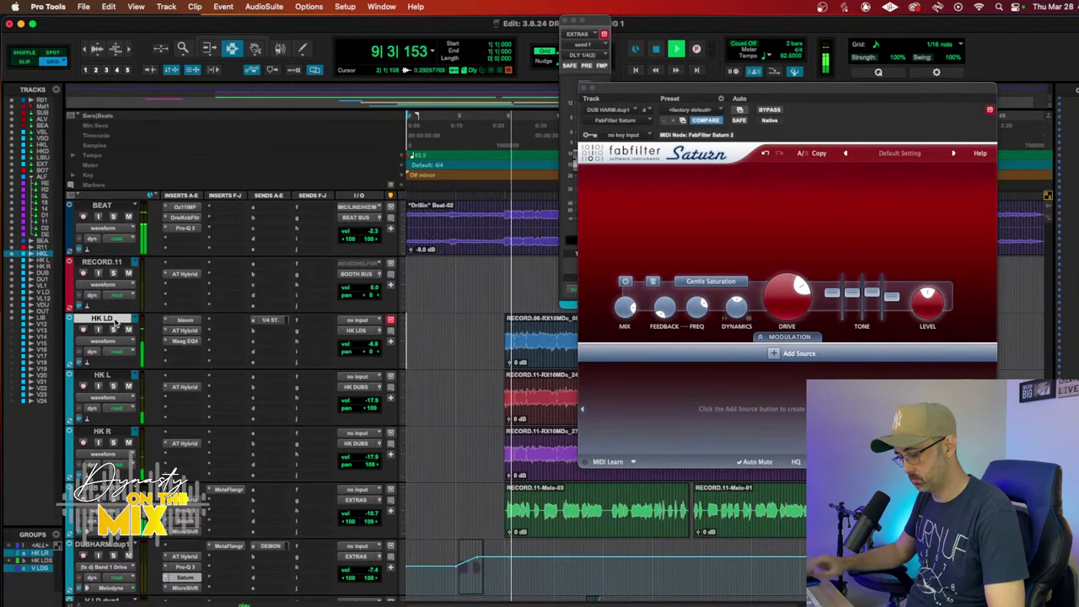
{"action": "key", "text": "alt+shift+d"}
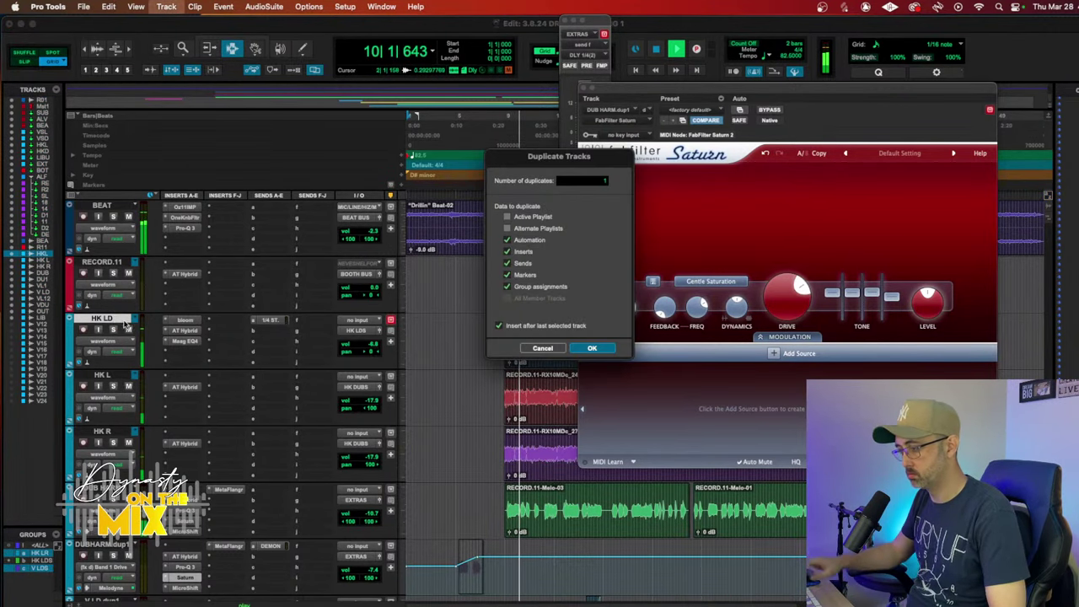
{"action": "key", "text": "Return"}
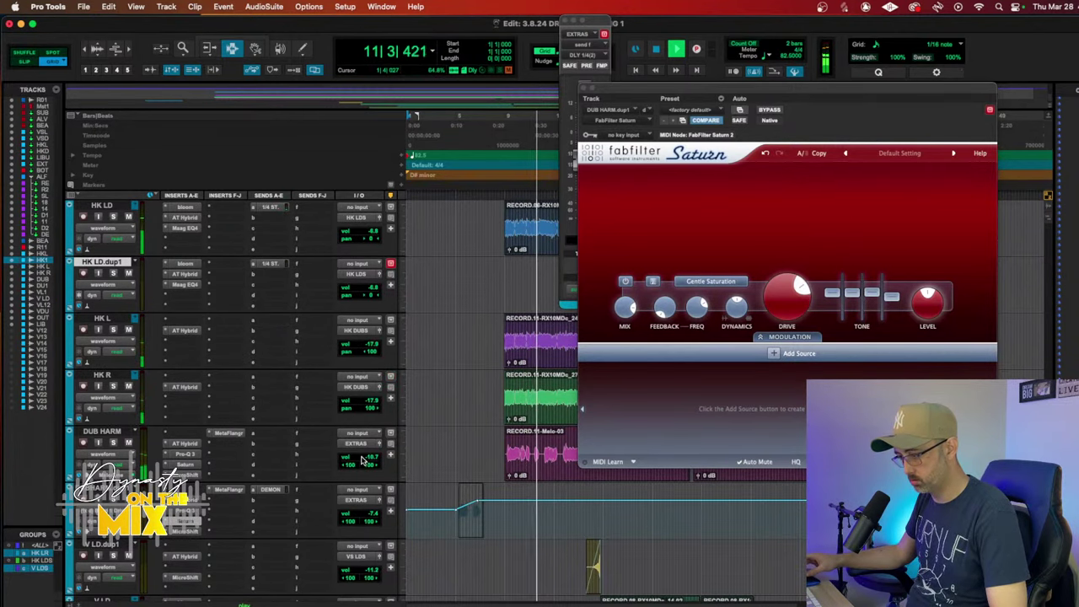
Step: Open the RCompressor on the EXTRAS bus and check how hard it is compressing
{"action": "scroll", "coordinate": [279, 404], "scroll_direction": "down", "scroll_amount": 10}
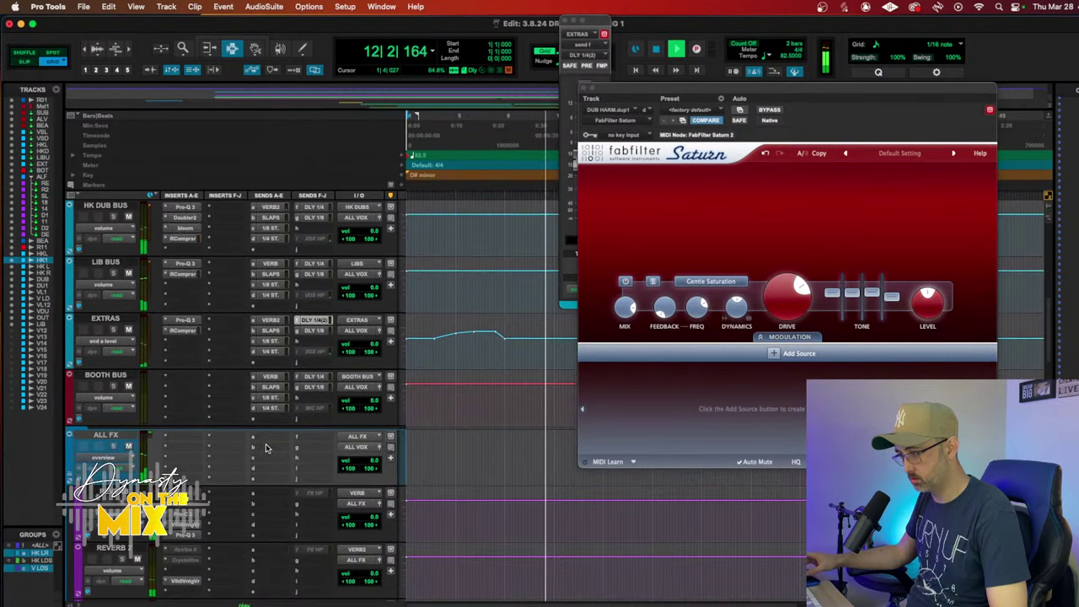
{"action": "left_click", "coordinate": [117, 342]}
{"action": "mouse_move", "coordinate": [121, 346]}
{"action": "left_click", "coordinate": [186, 344]}
{"action": "left_click", "coordinate": [199, 331]}
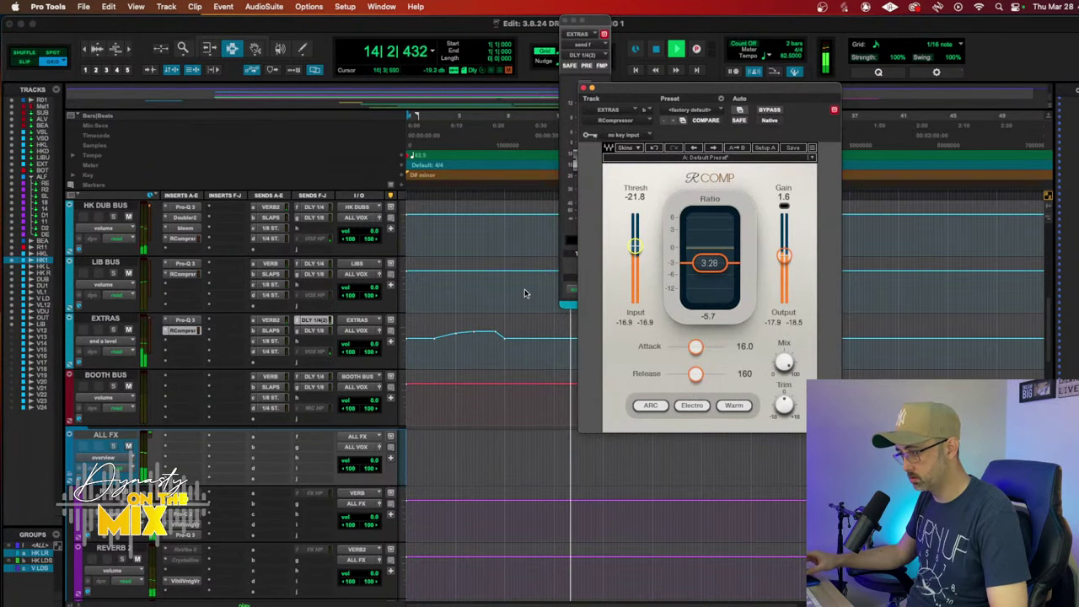
Step: Lower the DUB HARM track volume to -13.4 dB
{"action": "scroll", "coordinate": [524, 293], "scroll_direction": "up", "scroll_amount": 5}
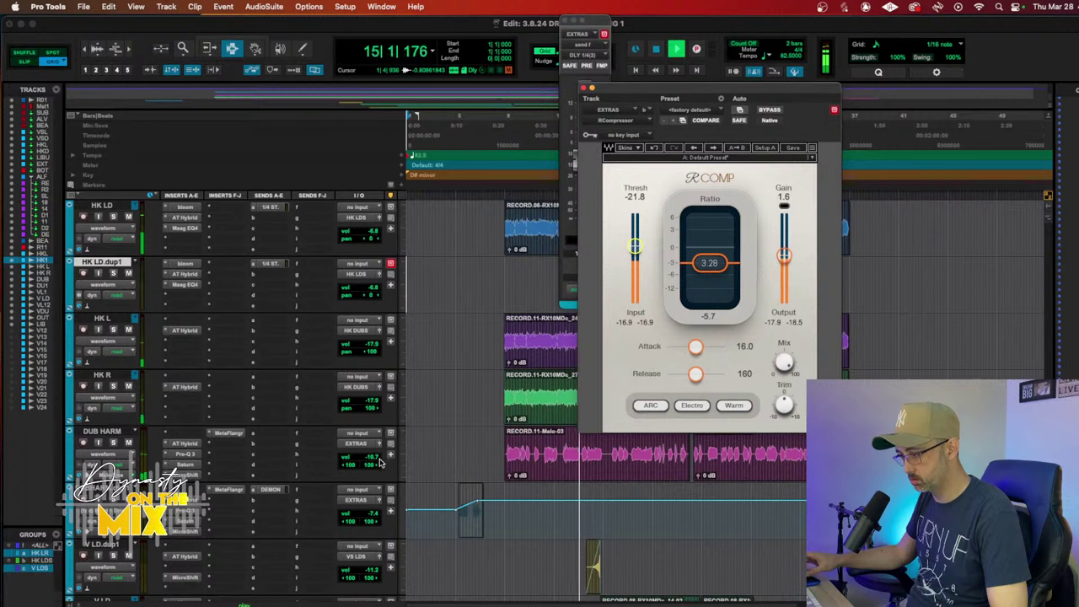
{"action": "left_click_drag", "start_coordinate": [380, 463], "coordinate": [375, 458]}
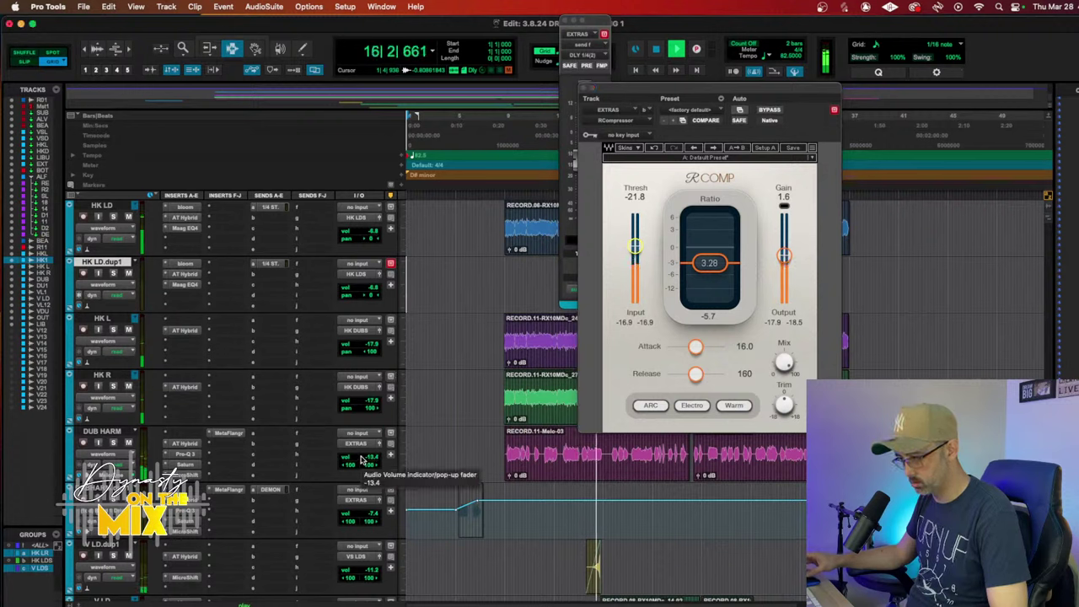
{"action": "left_click_drag", "start_coordinate": [361, 459], "coordinate": [361, 460]}
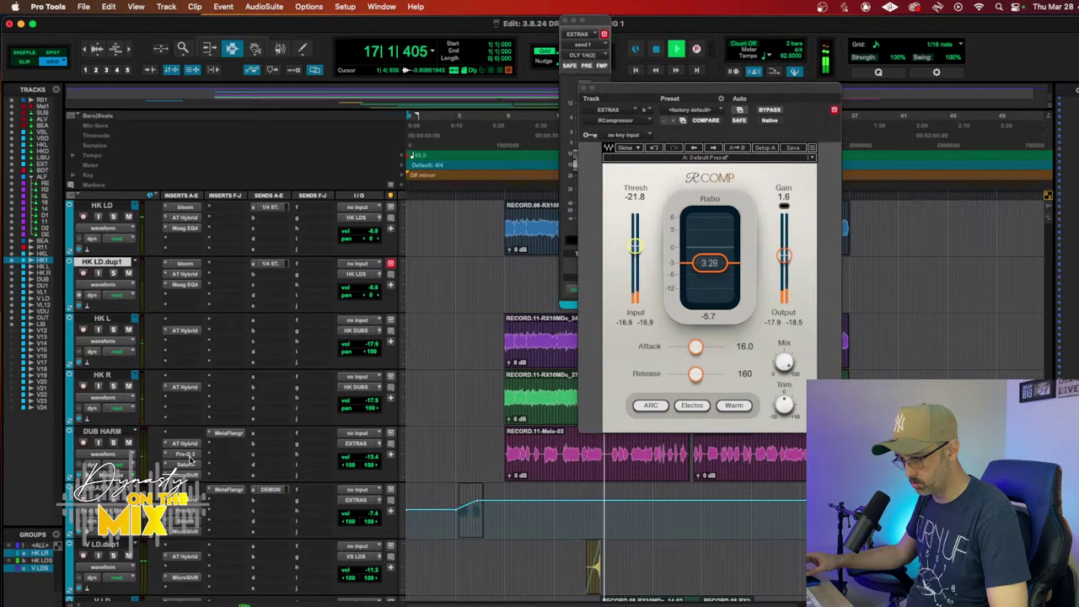
Step: In Pro-Q 3 on DUB HARM, move the midrange boost to 563.67 Hz at +1.90 dB and the upper band to 4772.3 Hz at +1.12 dB
{"action": "left_click", "coordinate": [194, 455]}
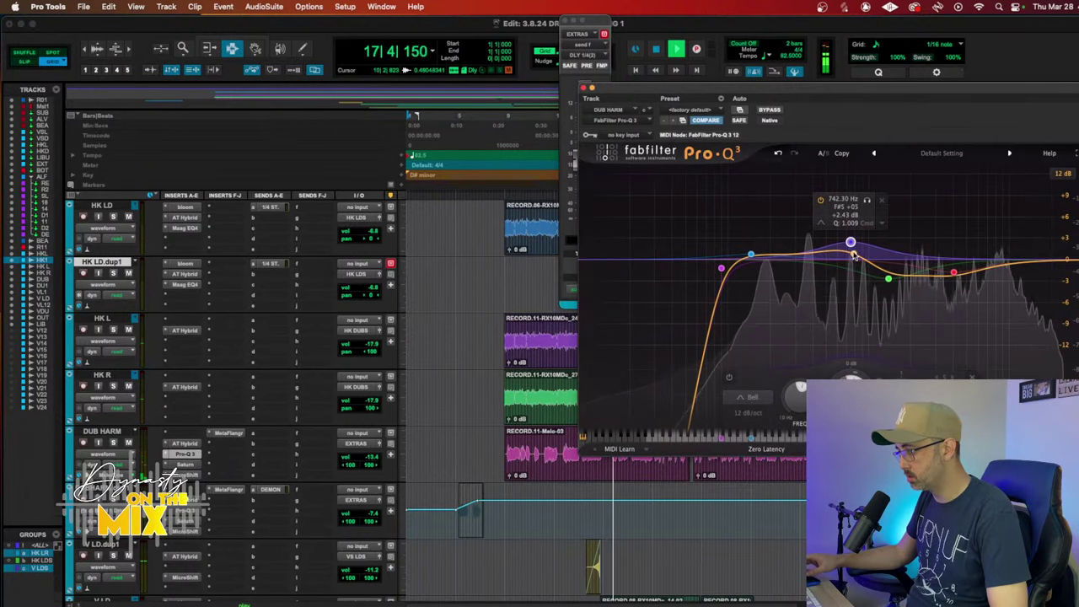
{"action": "left_click_drag", "start_coordinate": [853, 245], "coordinate": [836, 248]}
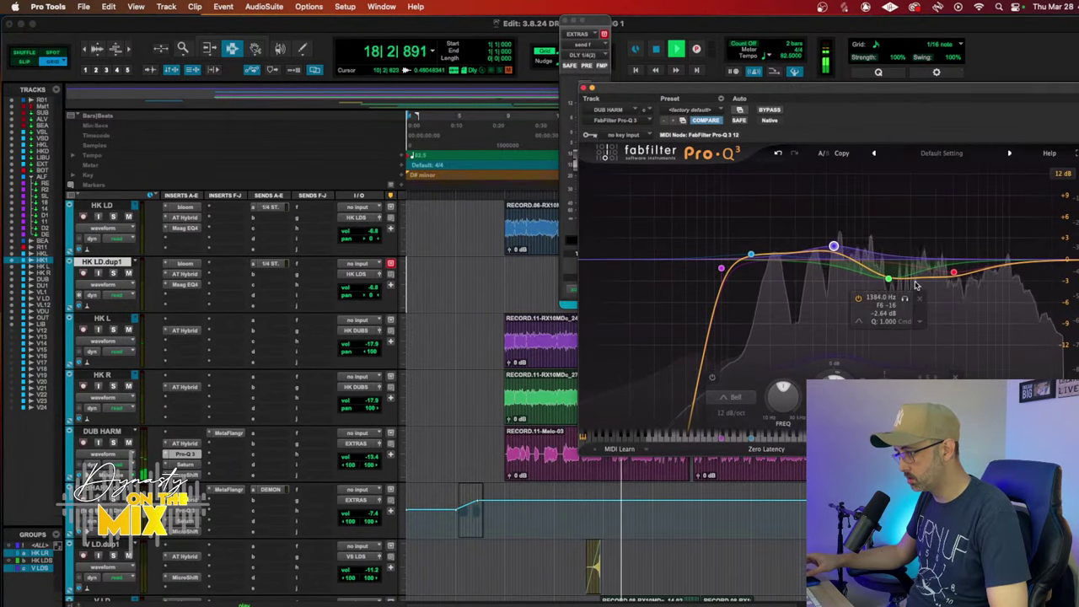
{"action": "left_click_drag", "start_coordinate": [947, 278], "coordinate": [965, 250]}
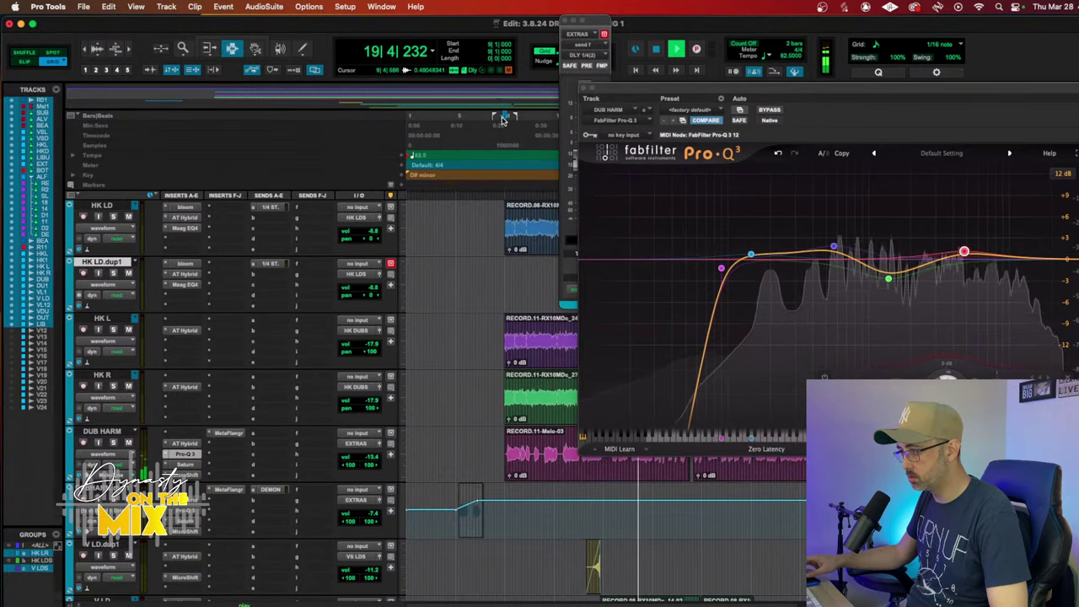
Step: Restart playback from bar 9 and solo the DUB HARM track
{"action": "left_click", "coordinate": [504, 208]}
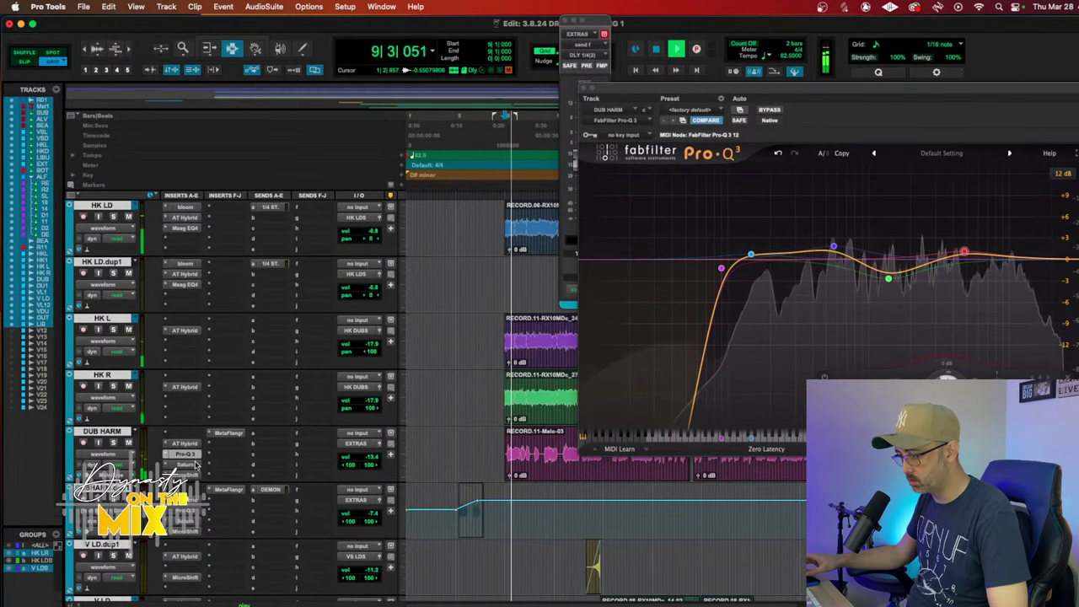
{"action": "scroll", "coordinate": [250, 447], "scroll_direction": "down", "scroll_amount": 4}
{"action": "scroll", "coordinate": [250, 447], "scroll_direction": "down", "scroll_amount": 1}
{"action": "scroll", "coordinate": [169, 413], "scroll_direction": "up", "scroll_amount": 4}
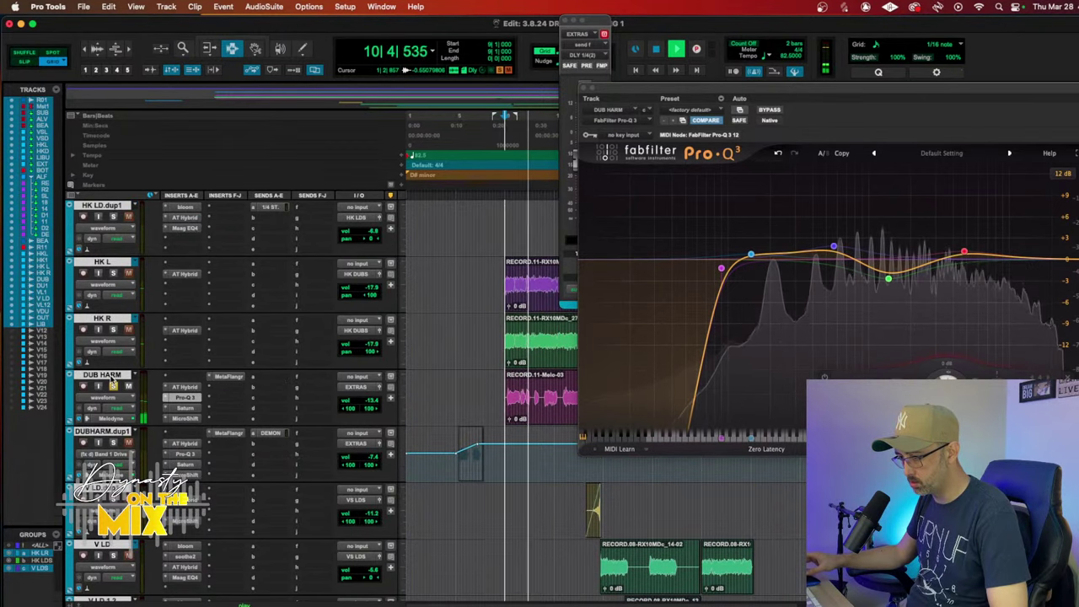
{"action": "scroll", "coordinate": [114, 381], "scroll_direction": "up", "scroll_amount": 2}
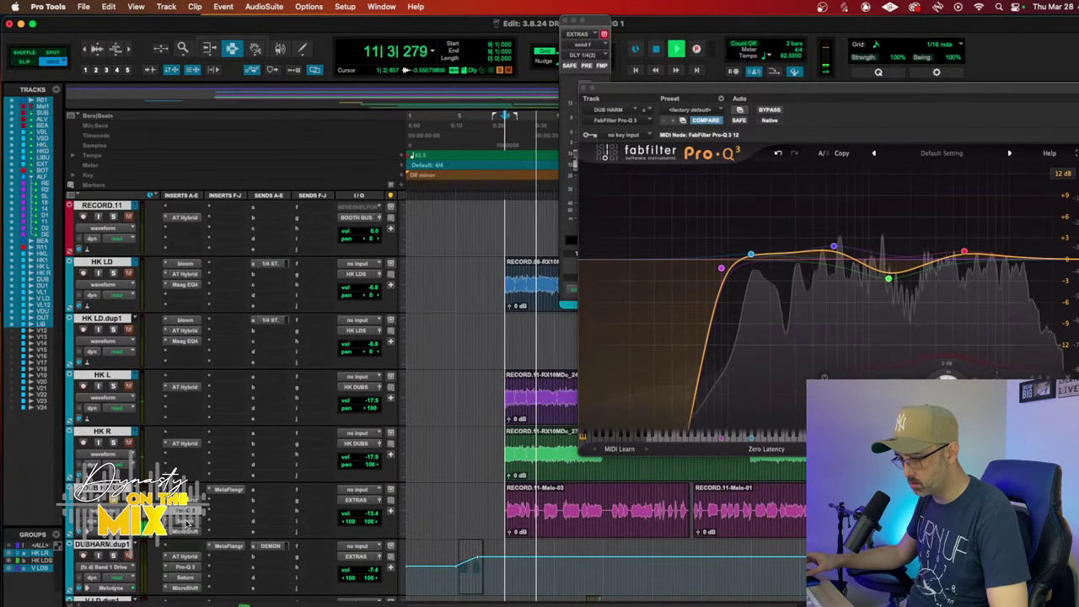
Step: In Saturn on DUB HARM, lower the highest tone band, set the mix to 96.7% and reduce the drive
{"action": "left_click", "coordinate": [186, 522]}
{"action": "mouse_move", "coordinate": [782, 324]}
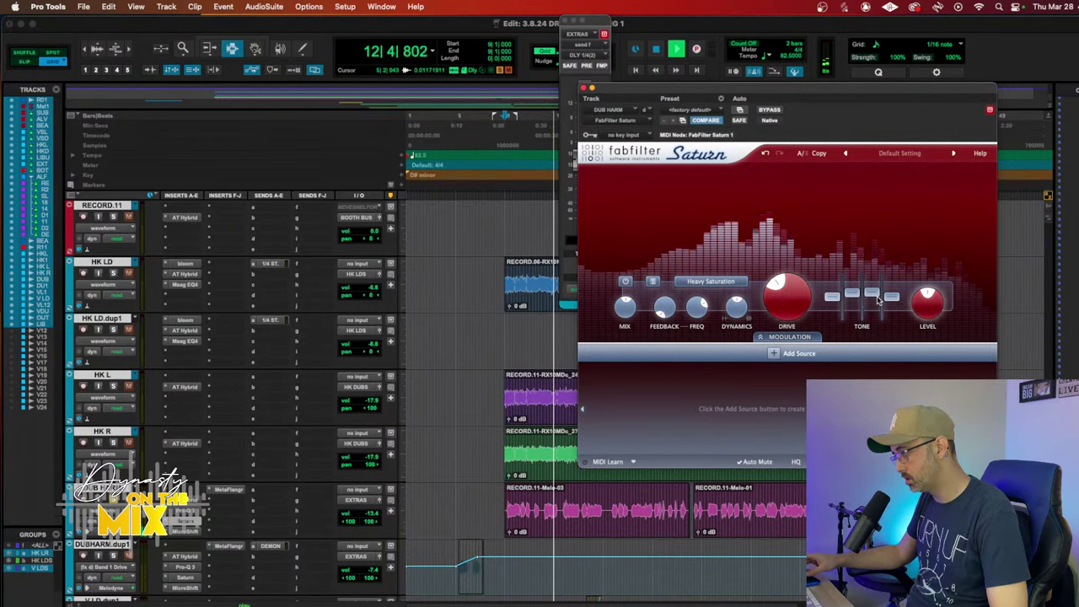
{"action": "mouse_move", "coordinate": [896, 301]}
{"action": "left_click_drag", "start_coordinate": [897, 301], "coordinate": [896, 306]}
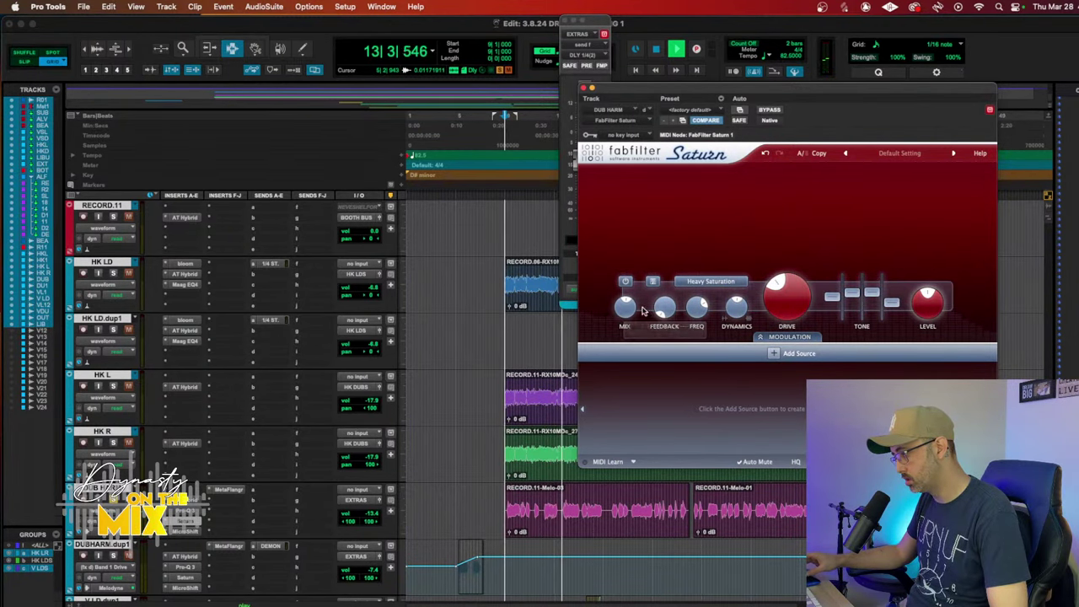
{"action": "mouse_move", "coordinate": [625, 309]}
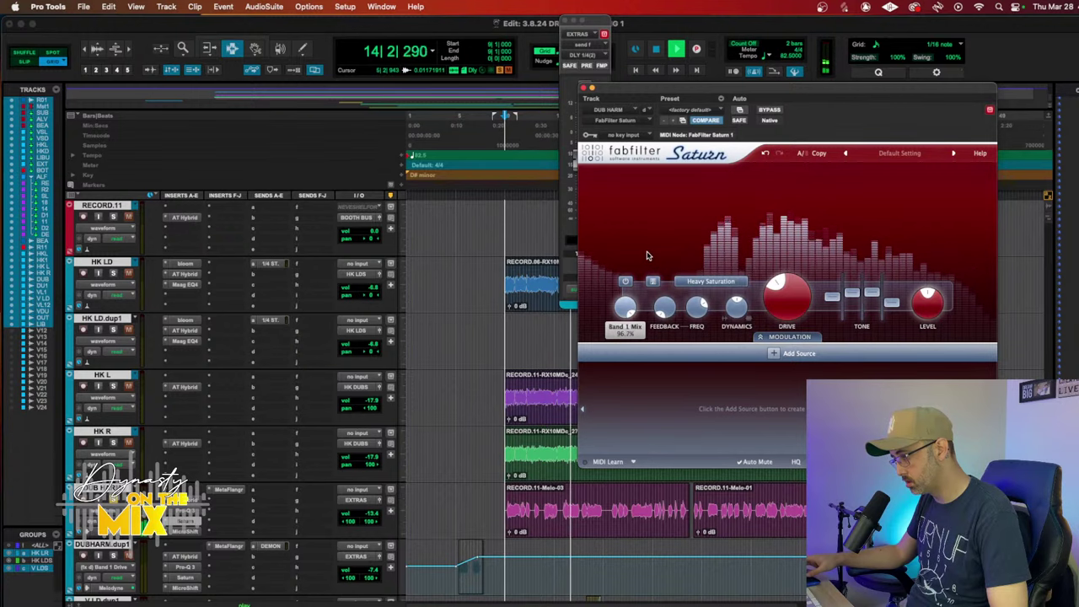
{"action": "mouse_move", "coordinate": [799, 314]}
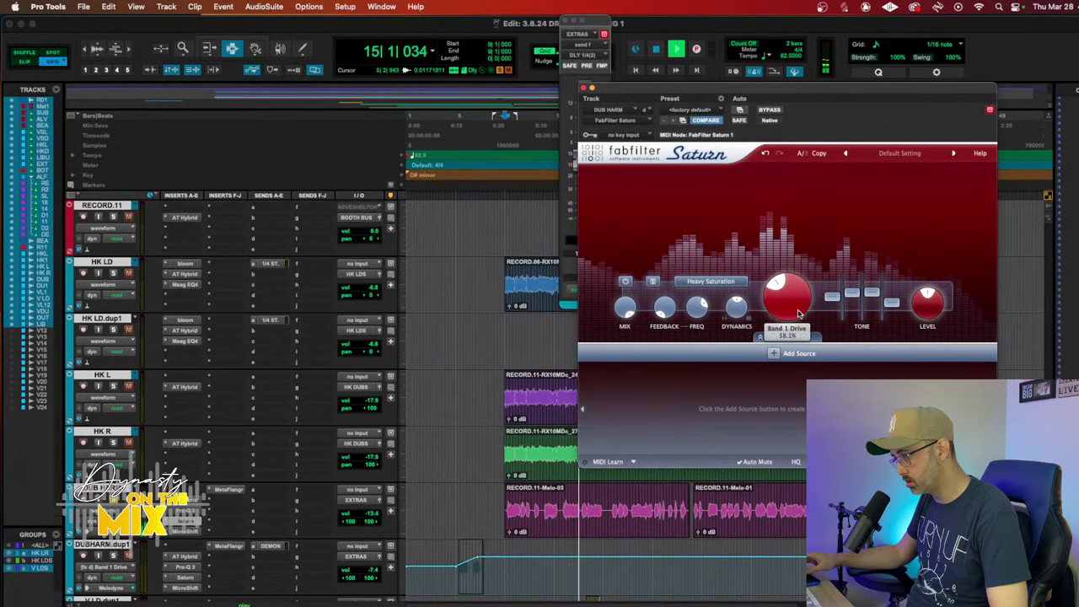
{"action": "left_click_drag", "start_coordinate": [799, 314], "coordinate": [790, 321]}
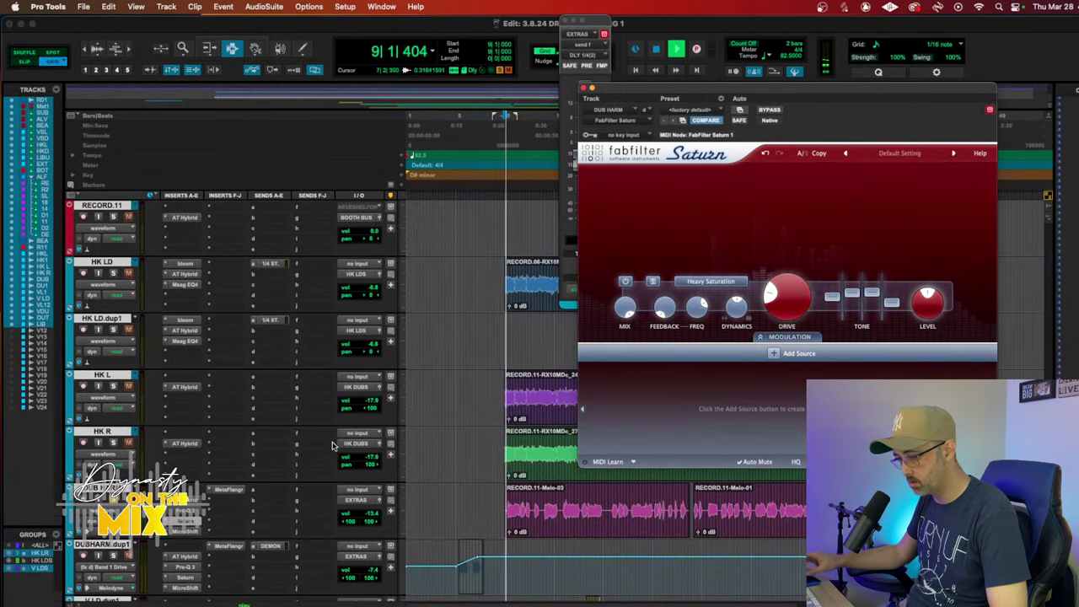
Step: In Pro-Q 3 on DUB HARM, deepen and raise the 1384 Hz cut, boost the highs, and cut 133.61 Hz by 3.36 dB
{"action": "left_click", "coordinate": [183, 511]}
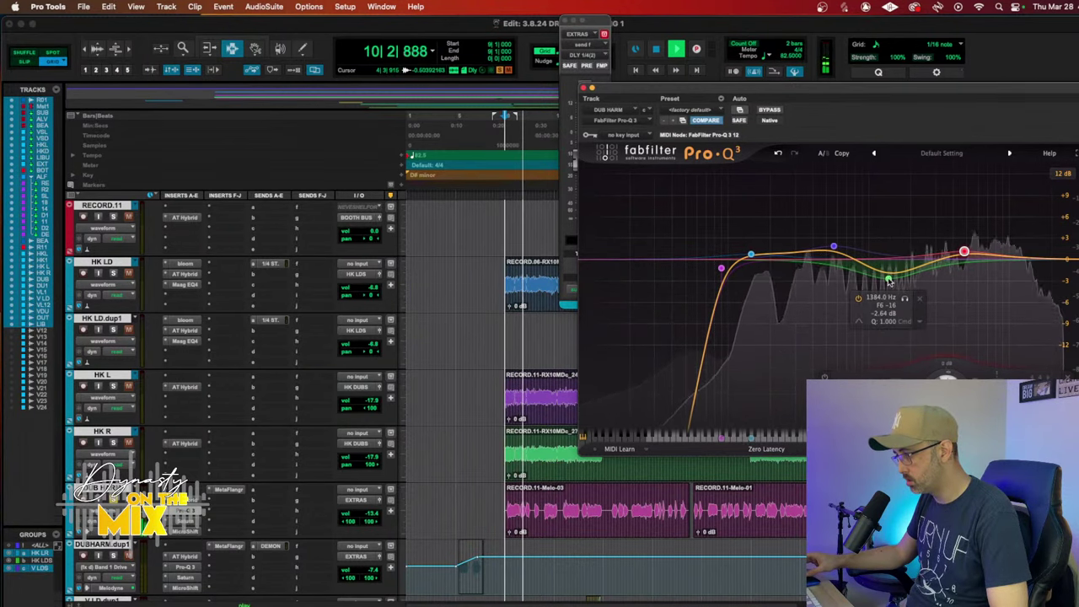
{"action": "left_click_drag", "start_coordinate": [888, 279], "coordinate": [936, 293]}
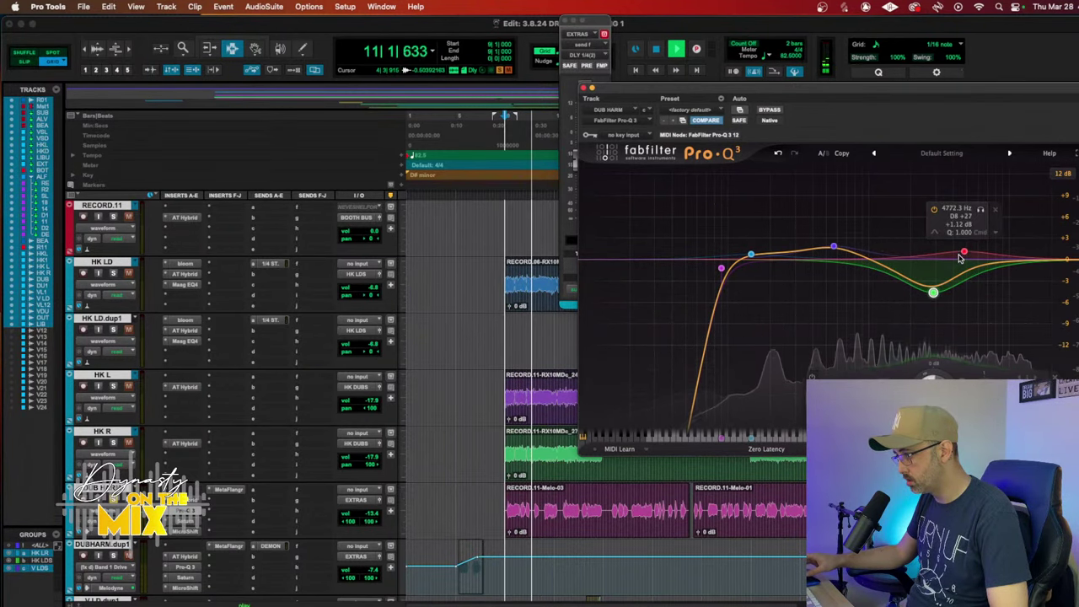
{"action": "left_click_drag", "start_coordinate": [964, 251], "coordinate": [1021, 239]}
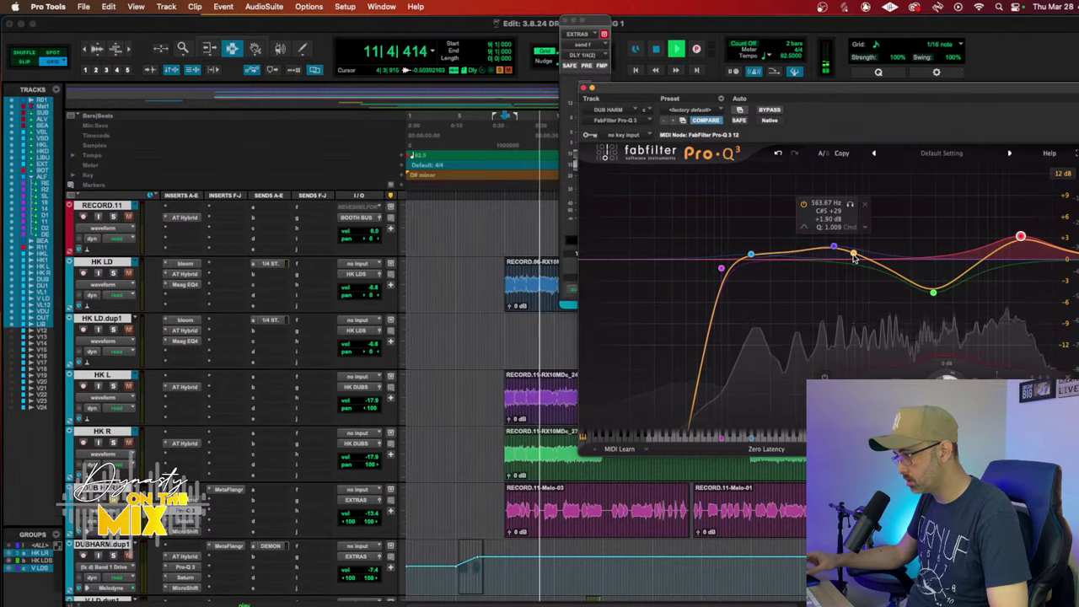
{"action": "left_click_drag", "start_coordinate": [833, 247], "coordinate": [746, 283]}
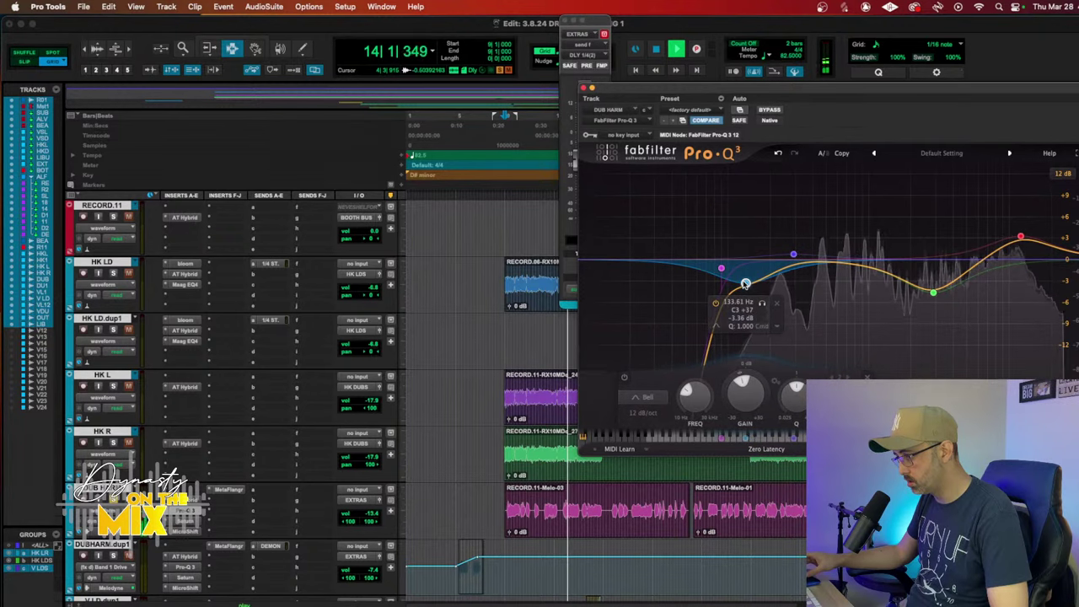
Step: In Pro-Q 3 on DUB HARM, raise the low-mid bell slightly and restart playback from bar 9
{"action": "left_click", "coordinate": [793, 253]}
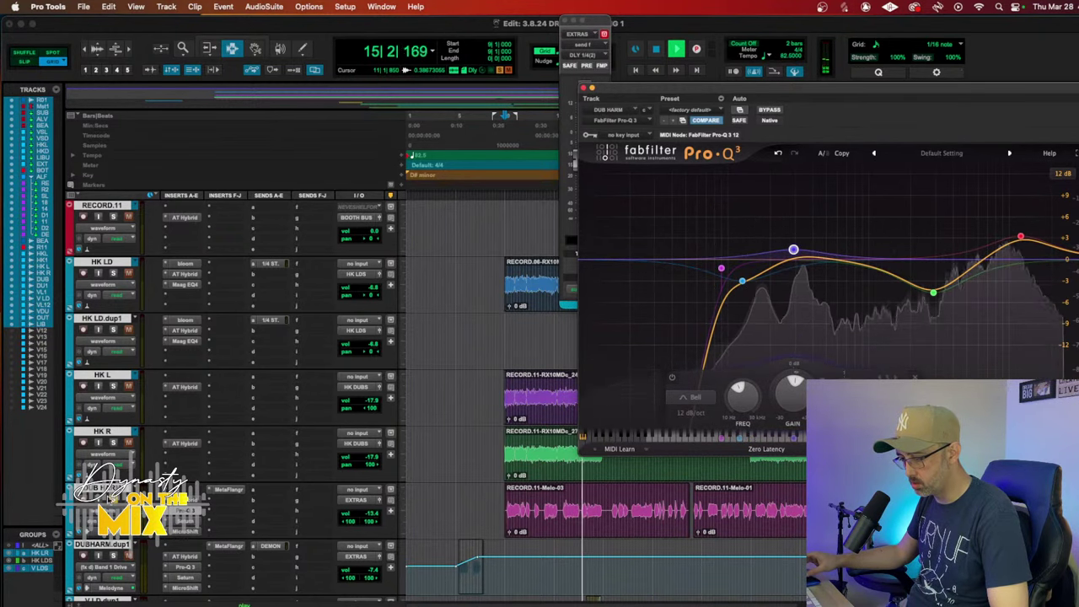
{"action": "scroll", "coordinate": [233, 465], "scroll_direction": "down", "scroll_amount": 3}
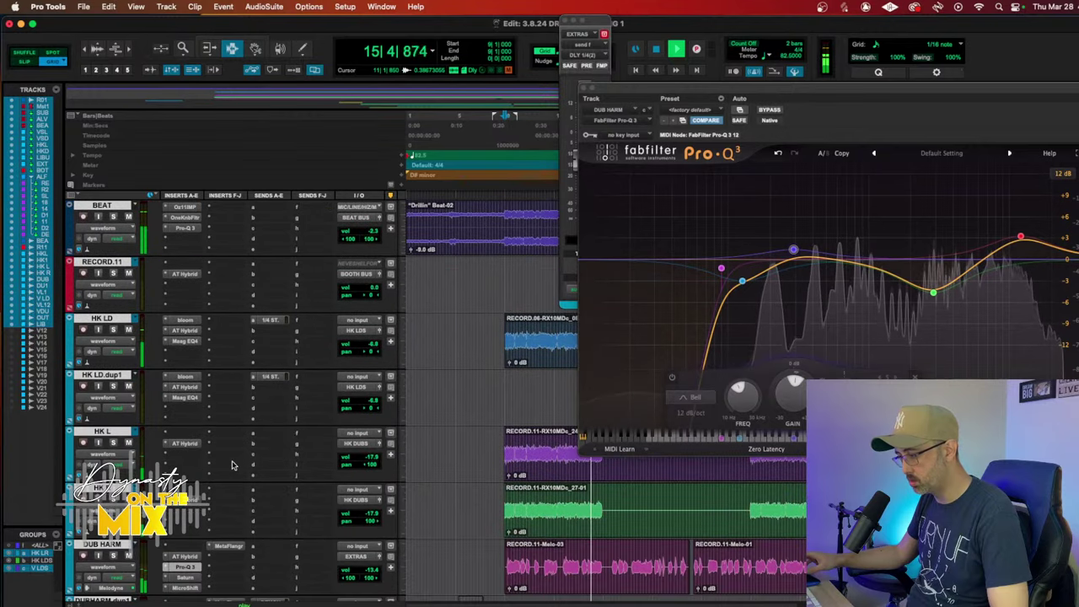
{"action": "key", "text": "space"}
{"action": "key", "text": "space"}
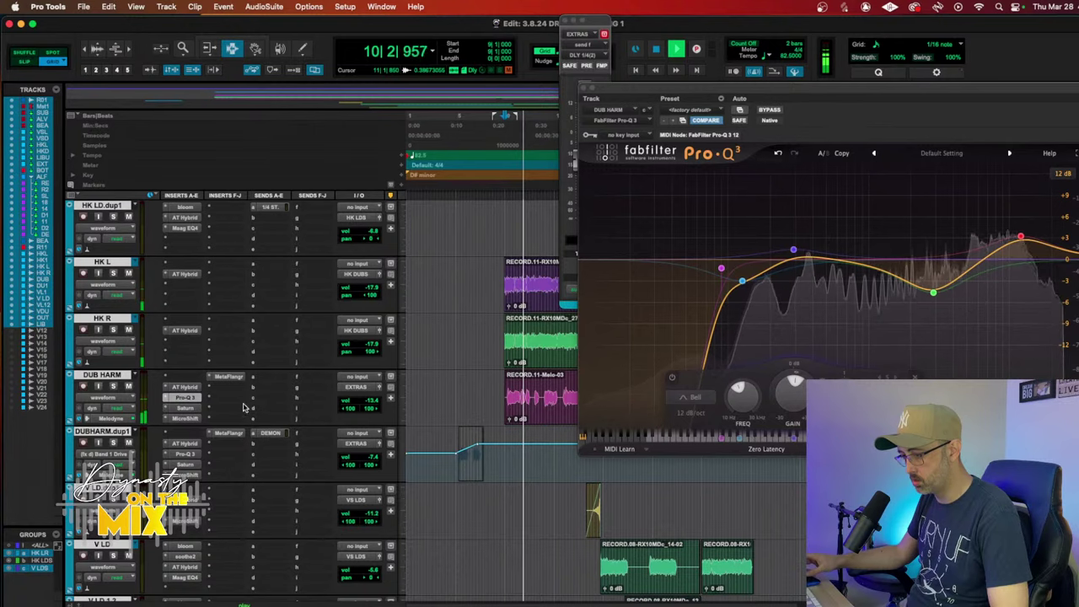
Step: In MetaFlanger on DUB HARM, reduce the delay to 1.0 and adjust the mix
{"action": "left_click", "coordinate": [230, 378]}
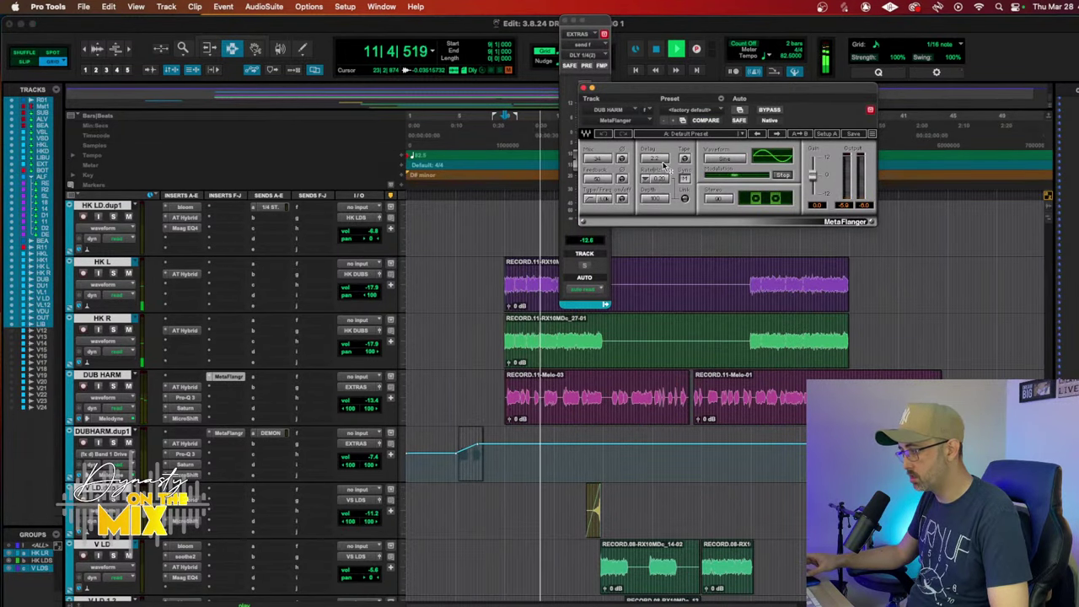
{"action": "left_click_drag", "start_coordinate": [665, 159], "coordinate": [666, 163]}
{"action": "left_click_drag", "start_coordinate": [599, 158], "coordinate": [604, 160]}
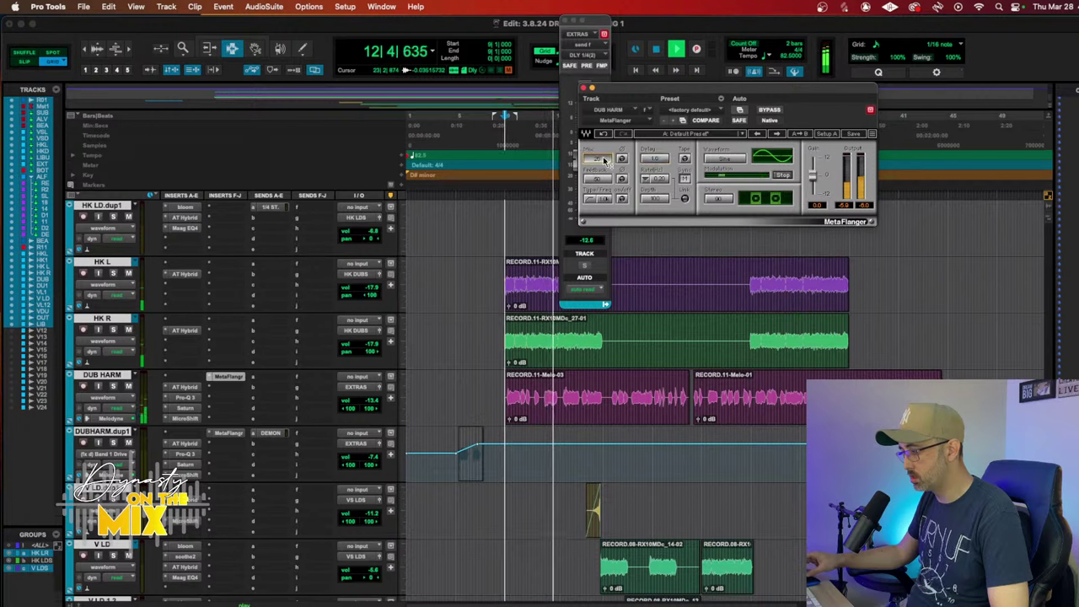
Step: In MicroShift on DUB HARM, raise the Focus frequency so the widening leaves more of the low end alone
{"action": "left_click", "coordinate": [185, 418]}
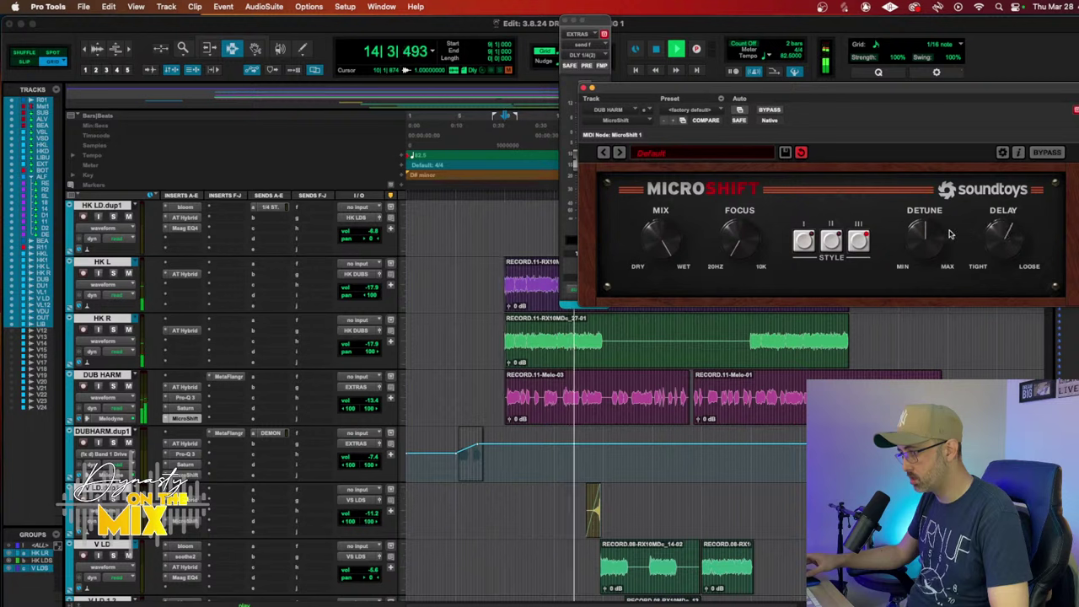
{"action": "left_click_drag", "start_coordinate": [737, 242], "coordinate": [705, 243]}
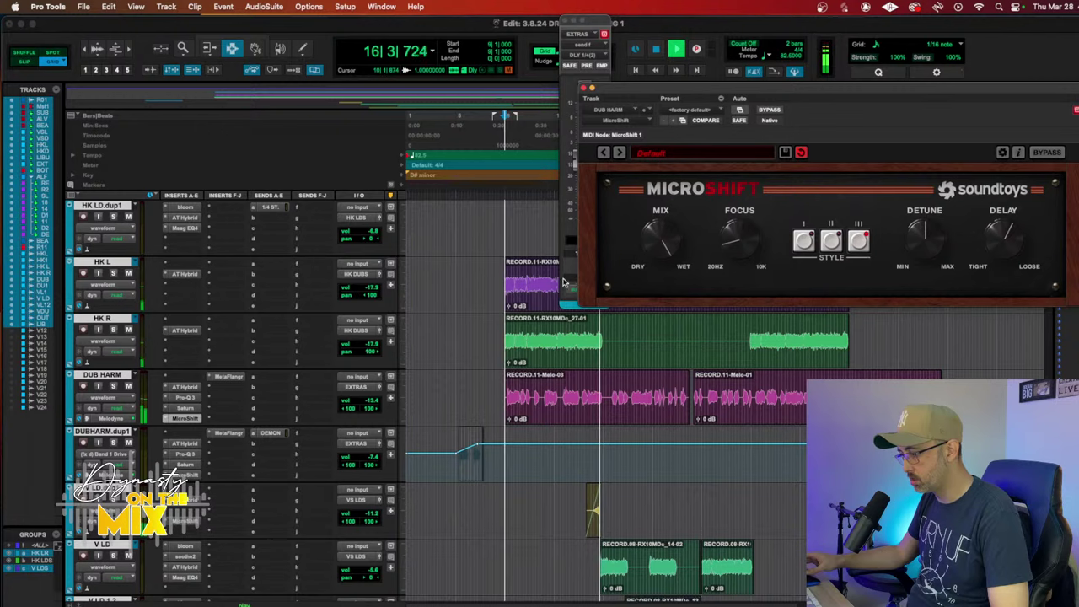
{"action": "left_click", "coordinate": [118, 398]}
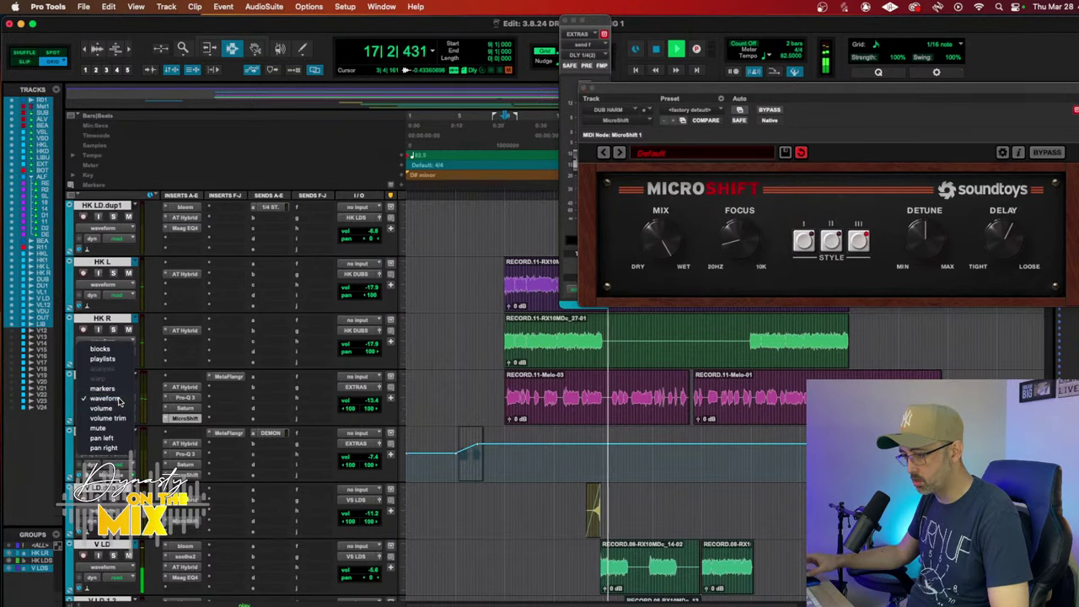
{"action": "left_click", "coordinate": [247, 388]}
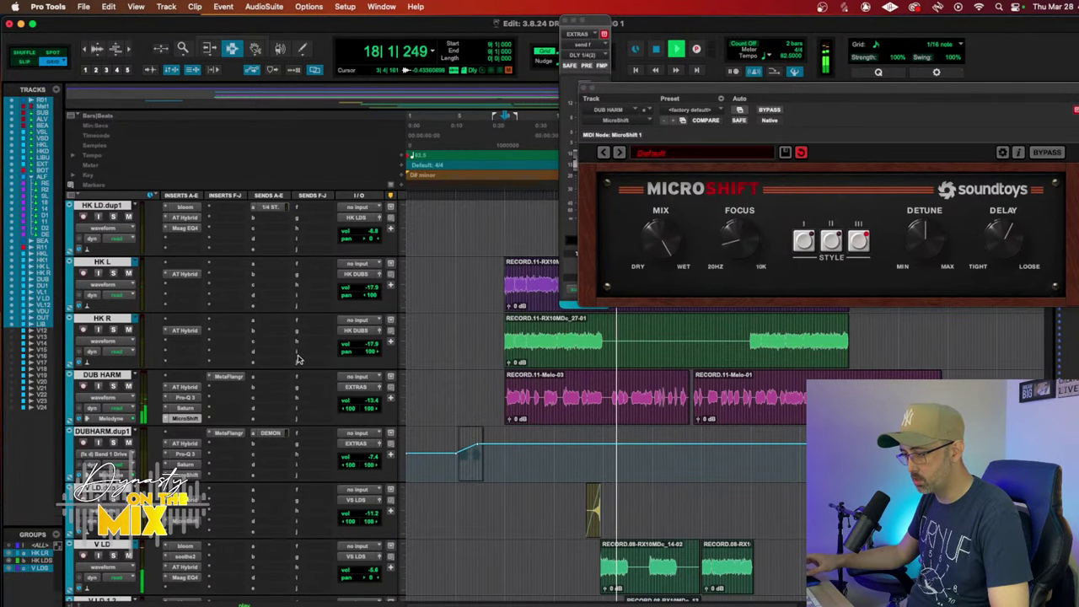
Step: Show the DLY 1/4(2) send level automation on the EXTRAS bus, stop playback and reopen that send's fader
{"action": "scroll", "coordinate": [287, 354], "scroll_direction": "down", "scroll_amount": 10}
{"action": "scroll", "coordinate": [284, 353], "scroll_direction": "up", "scroll_amount": 5}
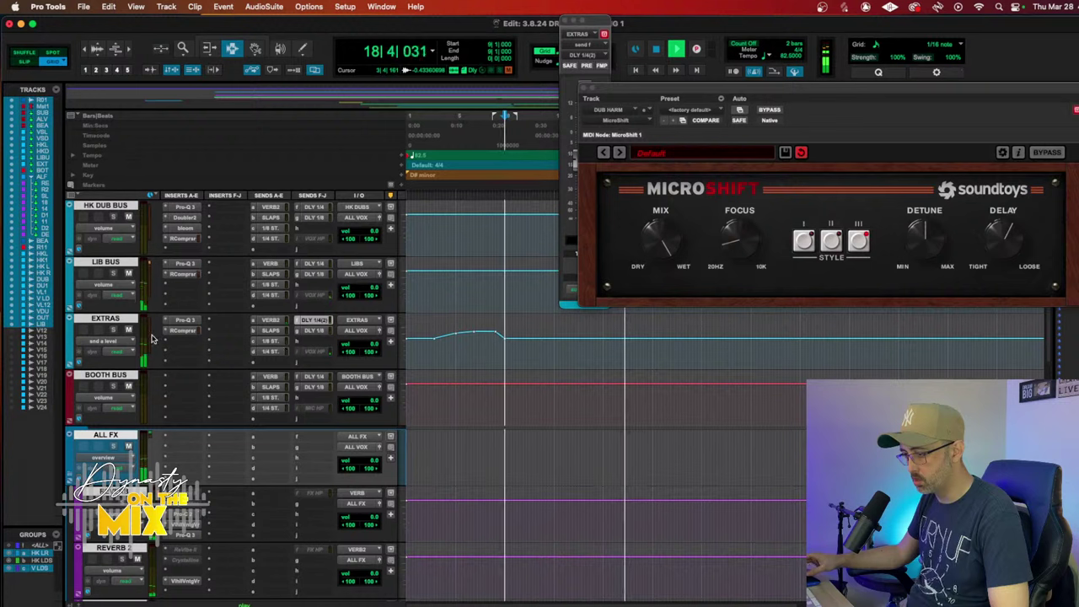
{"action": "left_click", "coordinate": [123, 343]}
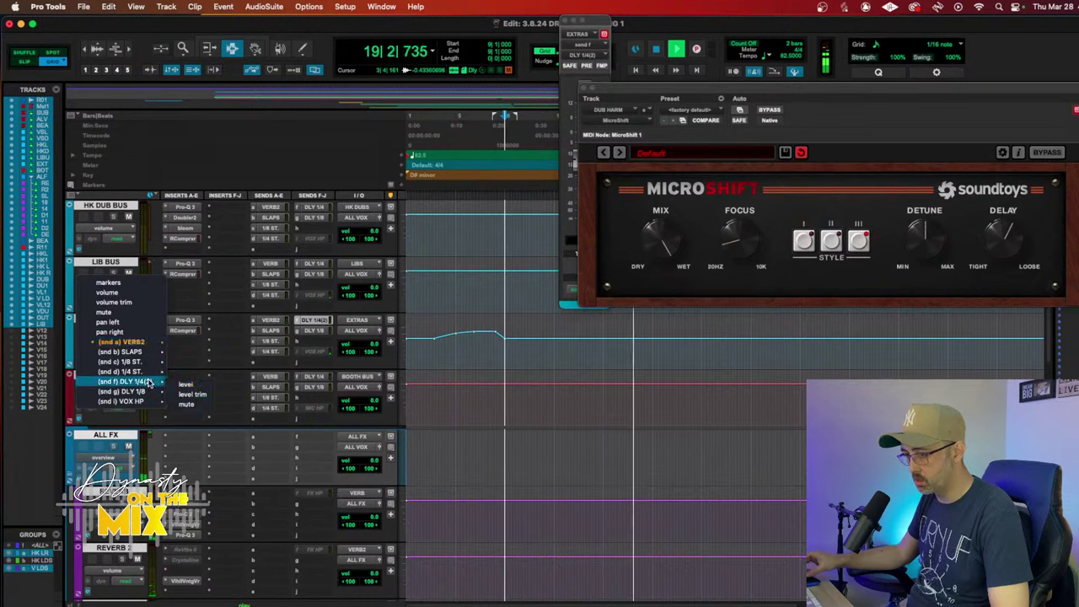
{"action": "left_click", "coordinate": [184, 385]}
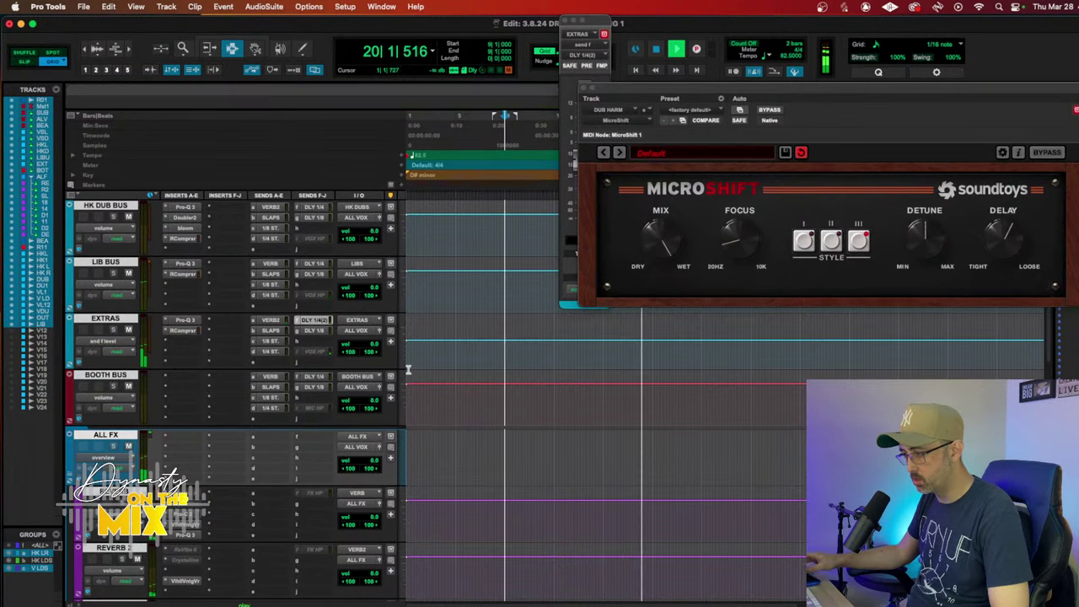
{"action": "key", "text": "space"}
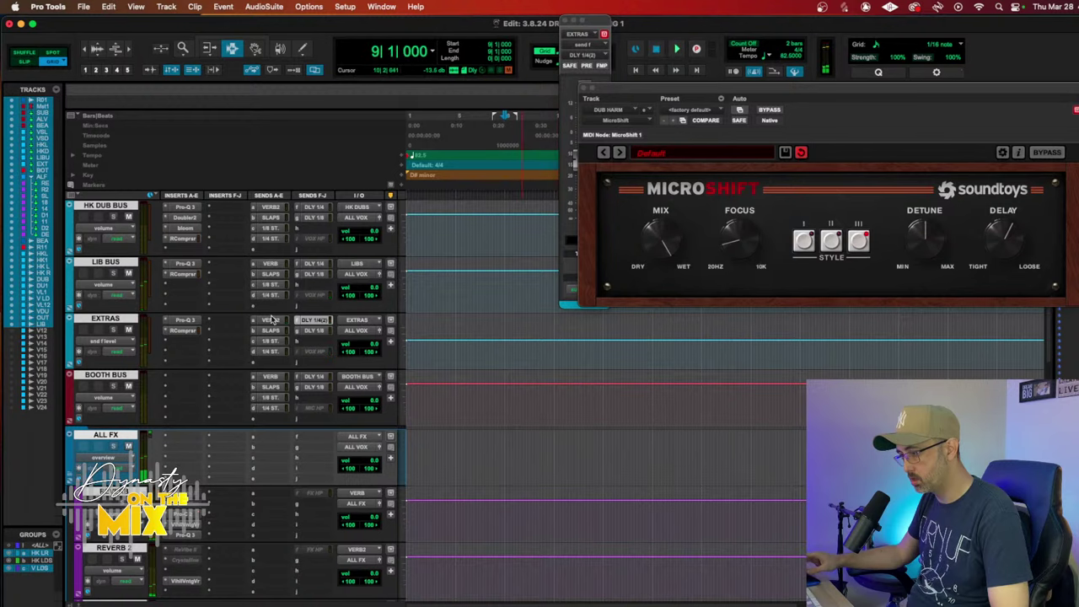
{"action": "left_click", "coordinate": [322, 320]}
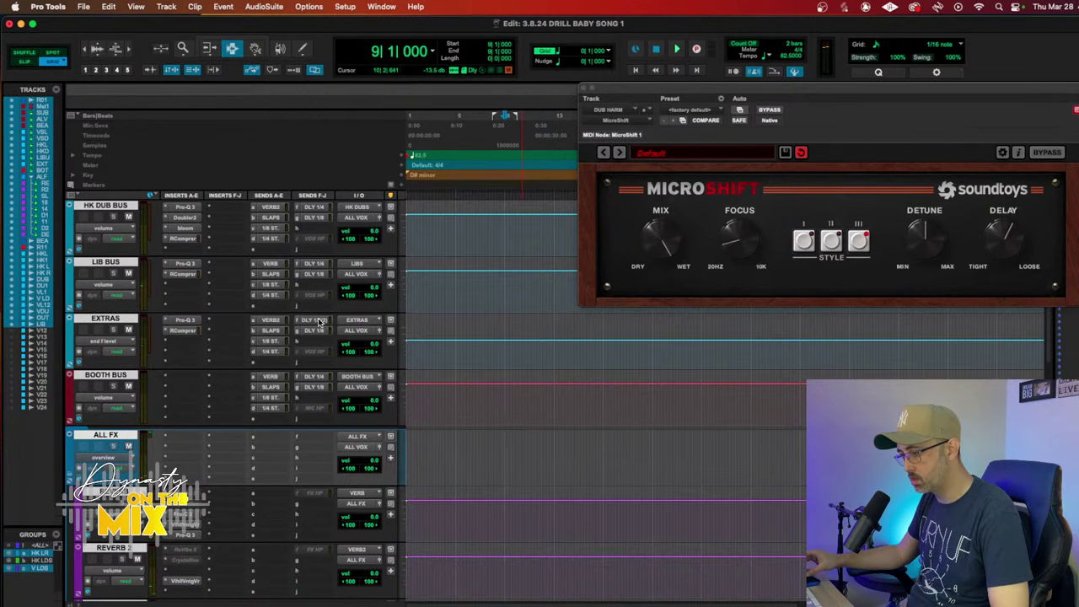
{"action": "left_click", "coordinate": [318, 322]}
Step: Select the intro phrase from bar 5 on DUBHARM.dup1 and lower the EXTRAS DLY 1/4(2) send to about -34.4 dB
{"action": "scroll", "coordinate": [455, 323], "scroll_direction": "up", "scroll_amount": 15}
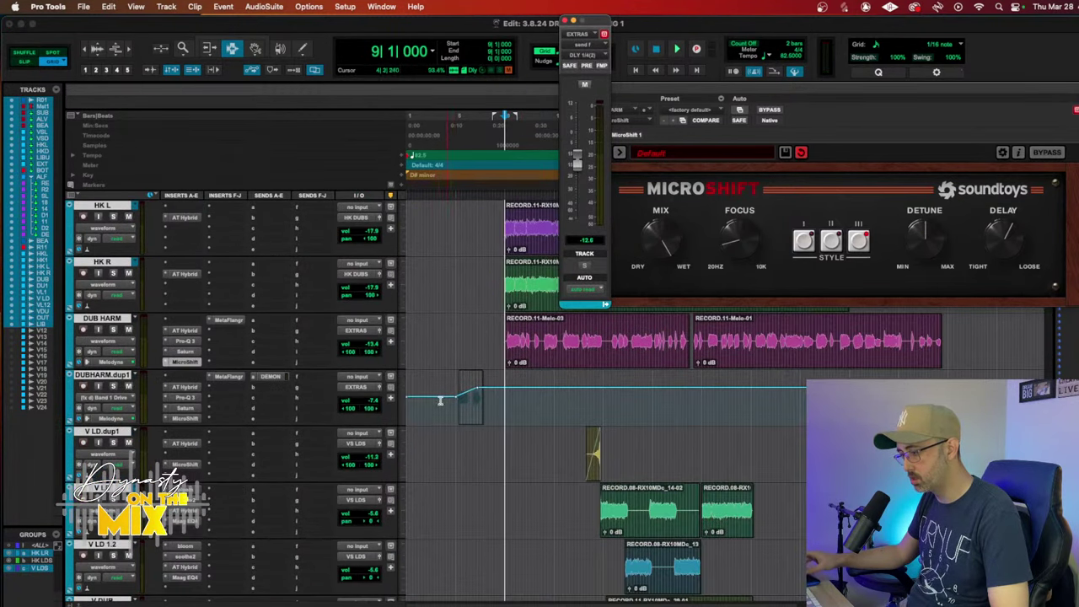
{"action": "left_click_drag", "start_coordinate": [455, 404], "coordinate": [486, 405]}
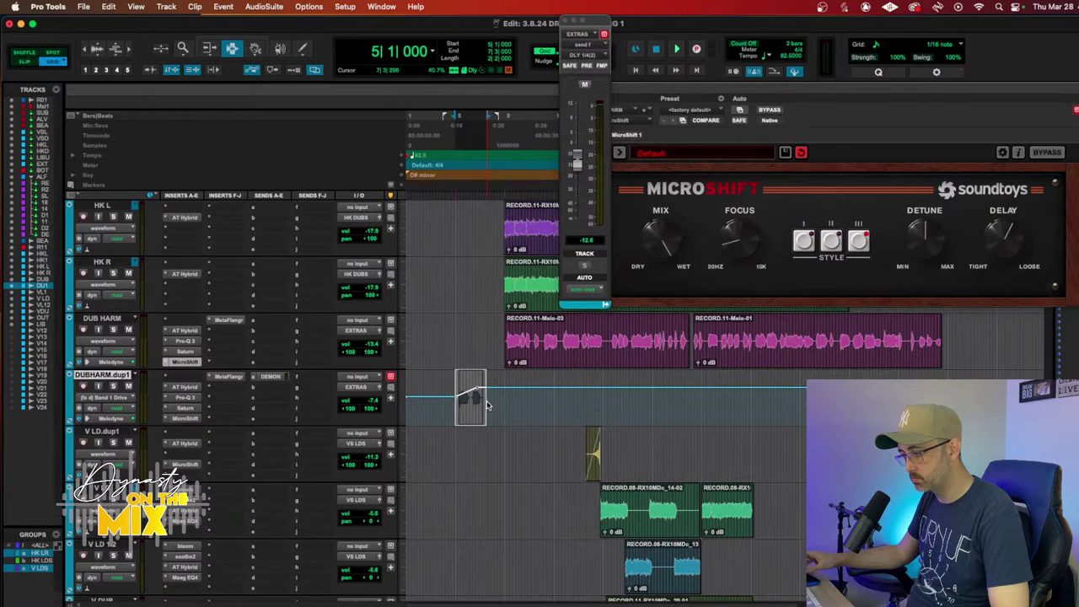
{"action": "scroll", "coordinate": [486, 406], "scroll_direction": "down", "scroll_amount": 20}
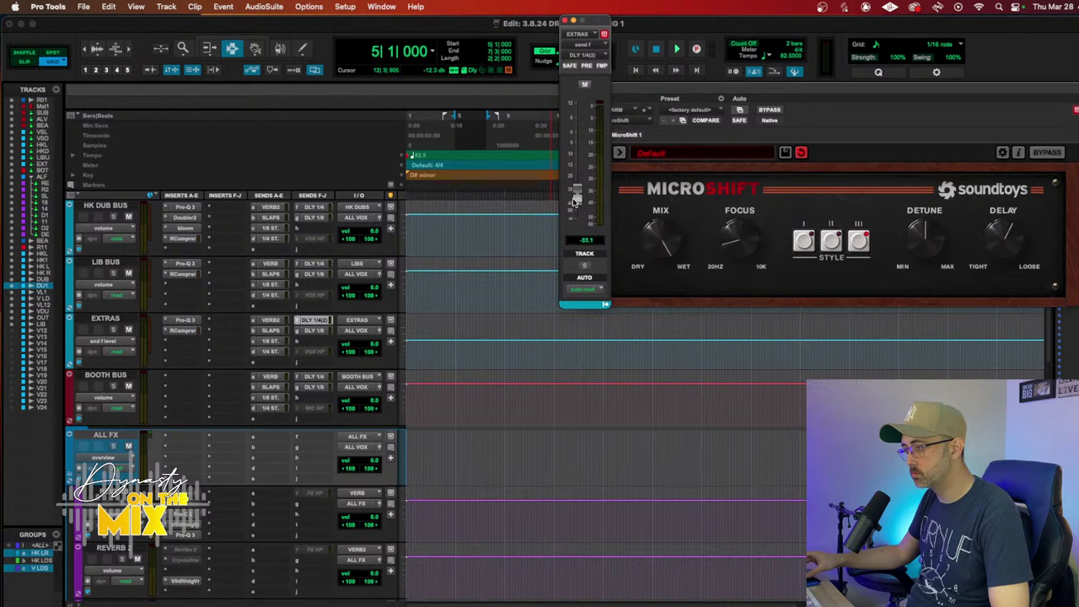
{"action": "left_click_drag", "start_coordinate": [475, 267], "coordinate": [475, 283]}
Step: Raise the EXTRAS delay send automation in an upward ramp over the intro phrase, let it fall after it, and audition from 6|3|000
{"action": "left_click_drag", "start_coordinate": [472, 365], "coordinate": [472, 360]}
{"action": "left_click", "coordinate": [471, 360]}
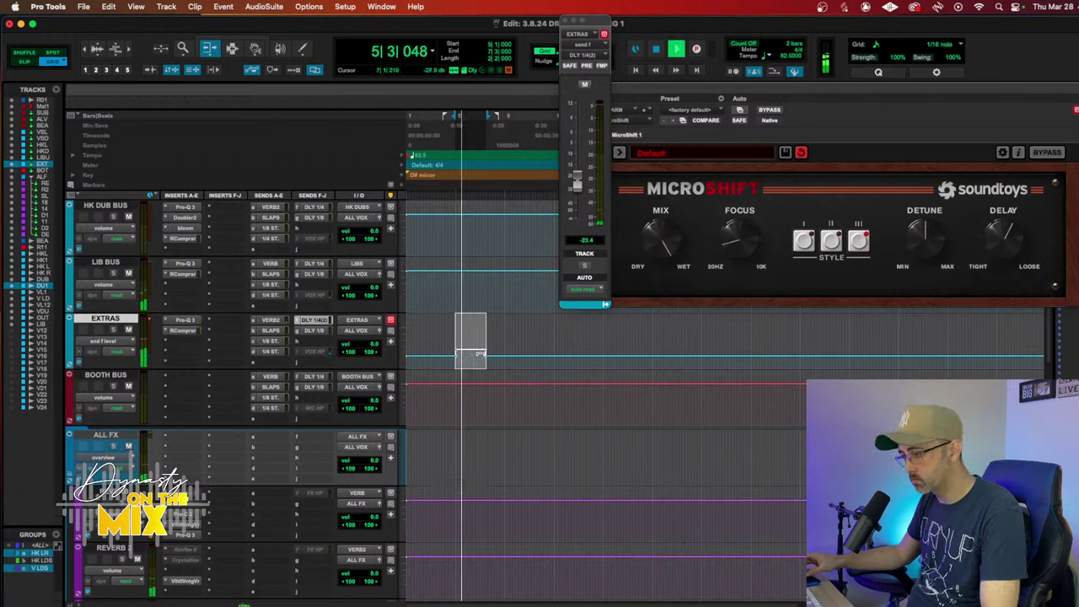
{"action": "left_click_drag", "start_coordinate": [486, 354], "coordinate": [485, 347]}
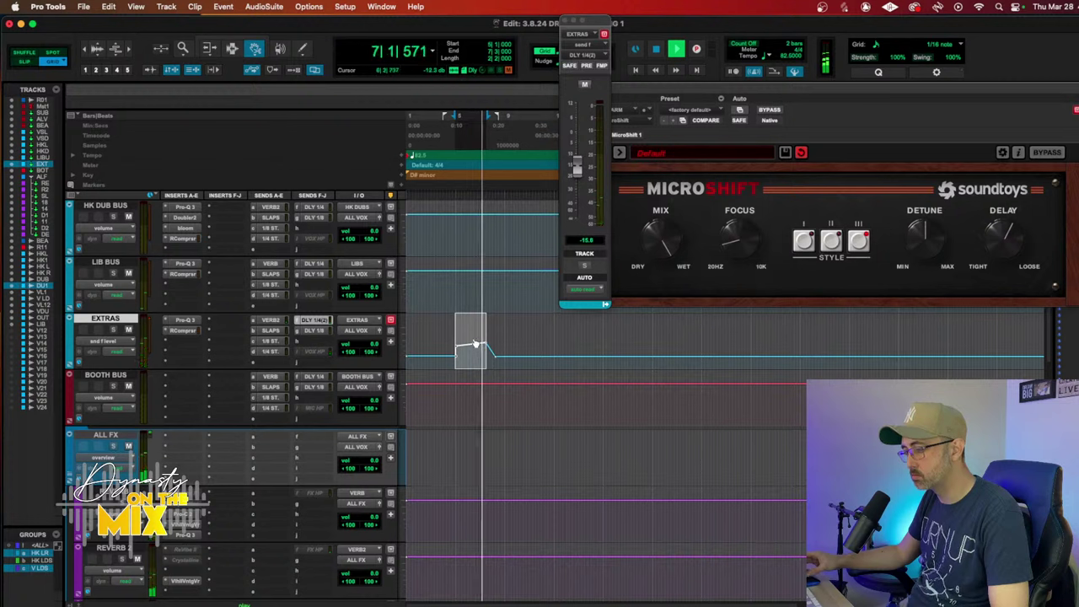
{"action": "key", "text": "space"}
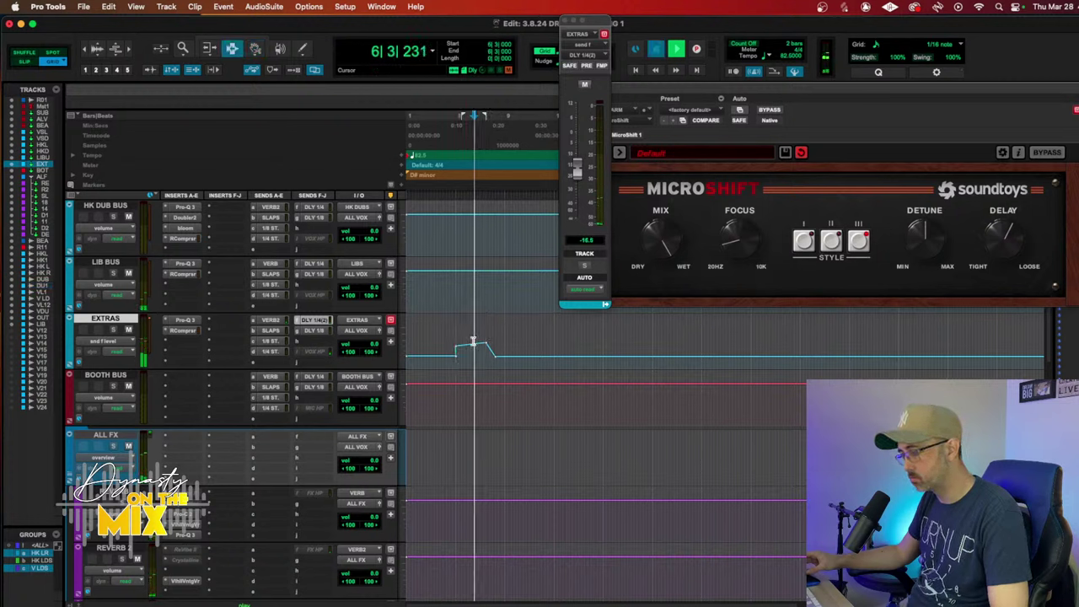
{"action": "key", "text": "space"}
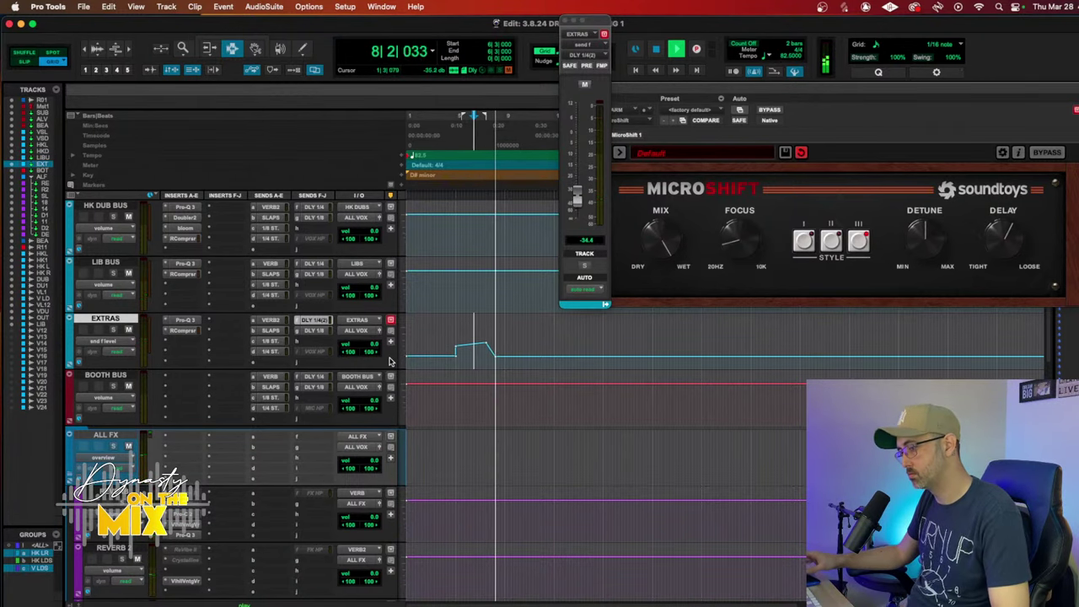
Step: Try raising the HK LD track volume to -6.1 dB
{"action": "scroll", "coordinate": [292, 385], "scroll_direction": "up", "scroll_amount": 10}
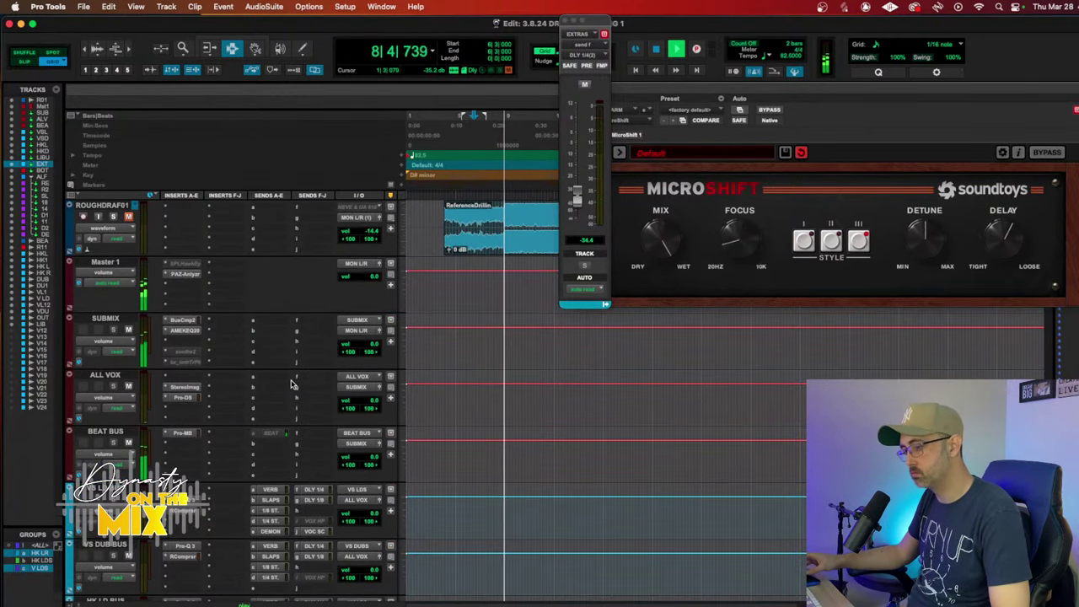
{"action": "scroll", "coordinate": [293, 385], "scroll_direction": "down", "scroll_amount": 10}
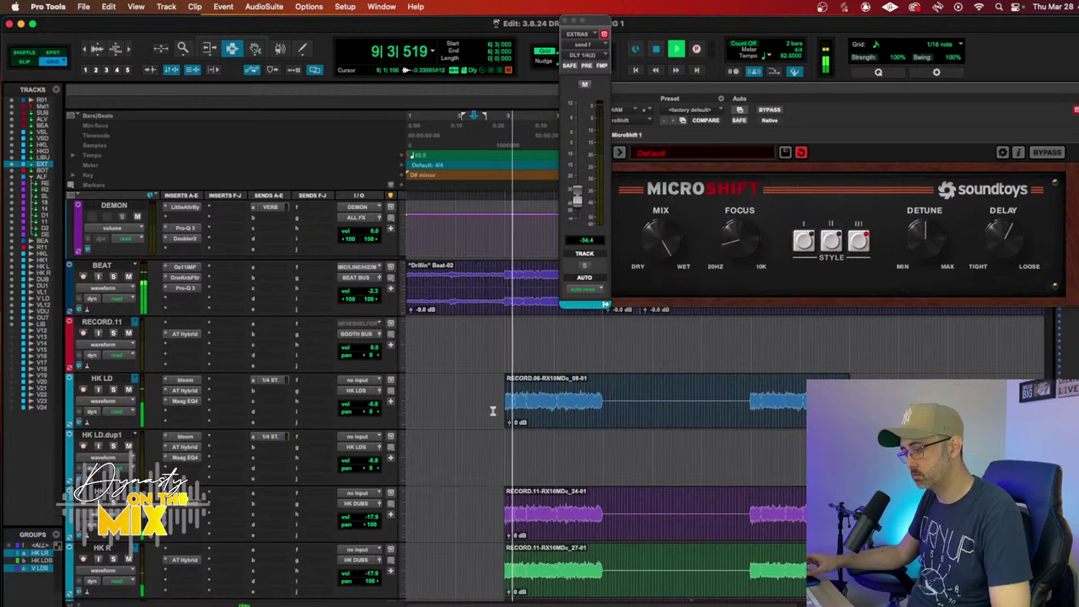
{"action": "left_click", "coordinate": [363, 406]}
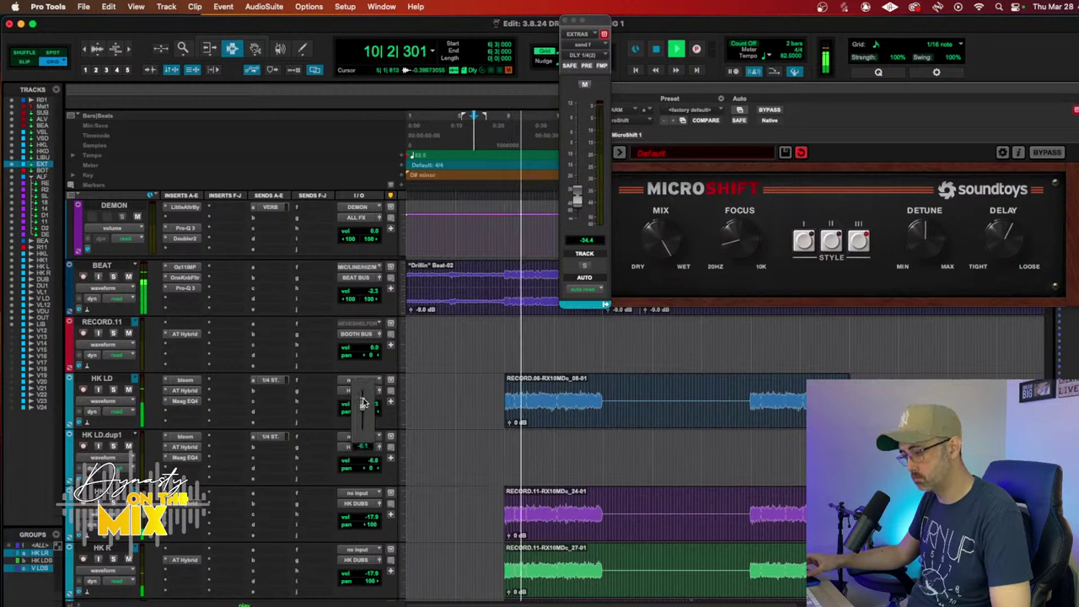
{"action": "left_click_drag", "start_coordinate": [363, 403], "coordinate": [365, 403]}
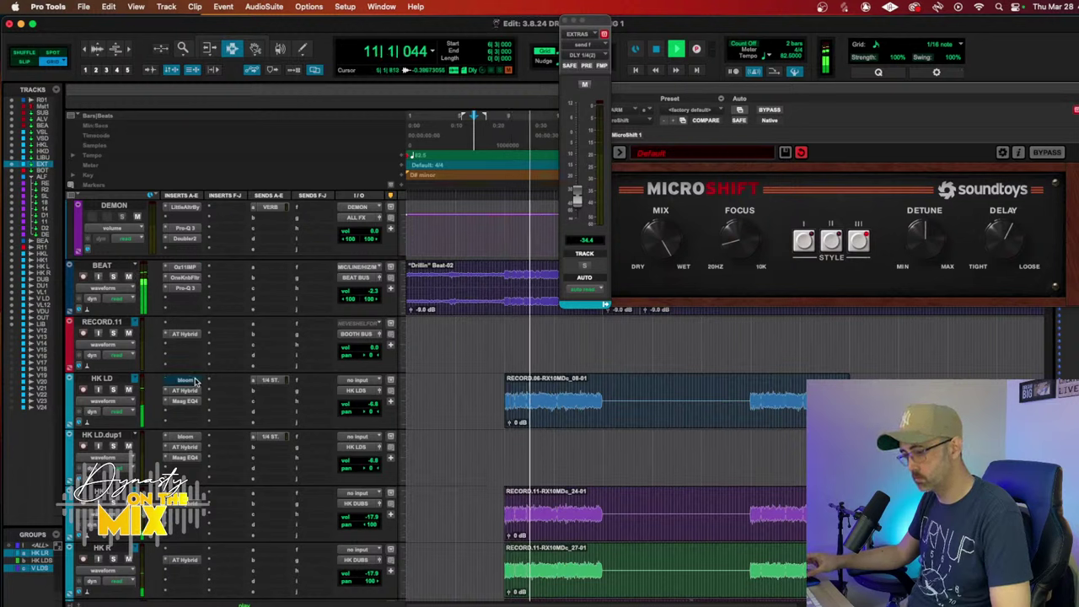
Step: In Pro-Q 3 on HK LD BUS, add a gentle high shelf at 9426.3 Hz and a +0.93 dB bell at 2011.6 Hz with Q 1.020
{"action": "scroll", "coordinate": [225, 367], "scroll_direction": "down", "scroll_amount": 15}
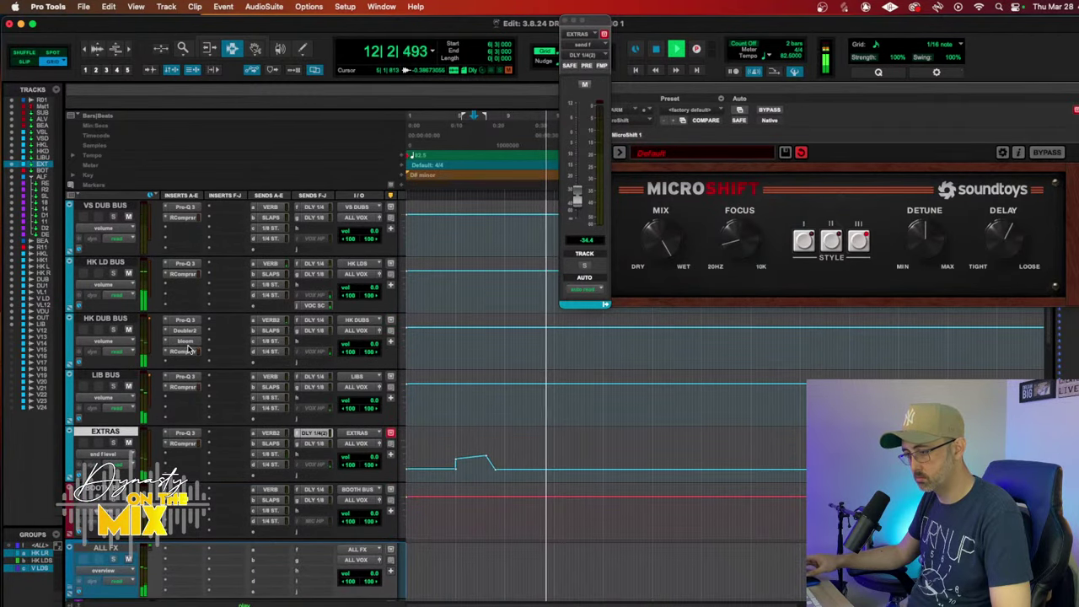
{"action": "left_click", "coordinate": [185, 264]}
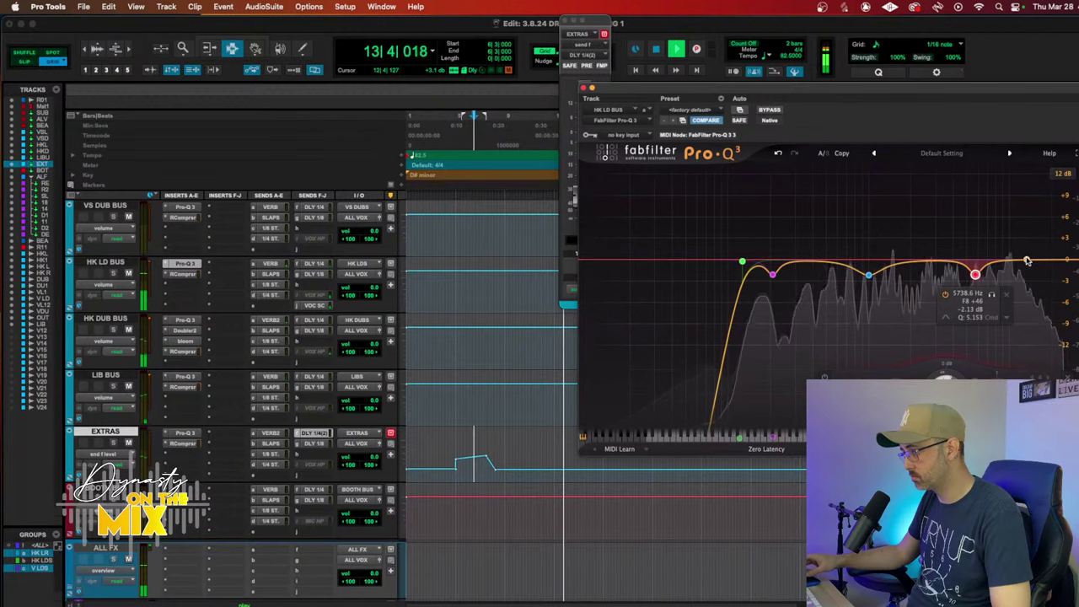
{"action": "left_click_drag", "start_coordinate": [943, 263], "coordinate": [1006, 253]}
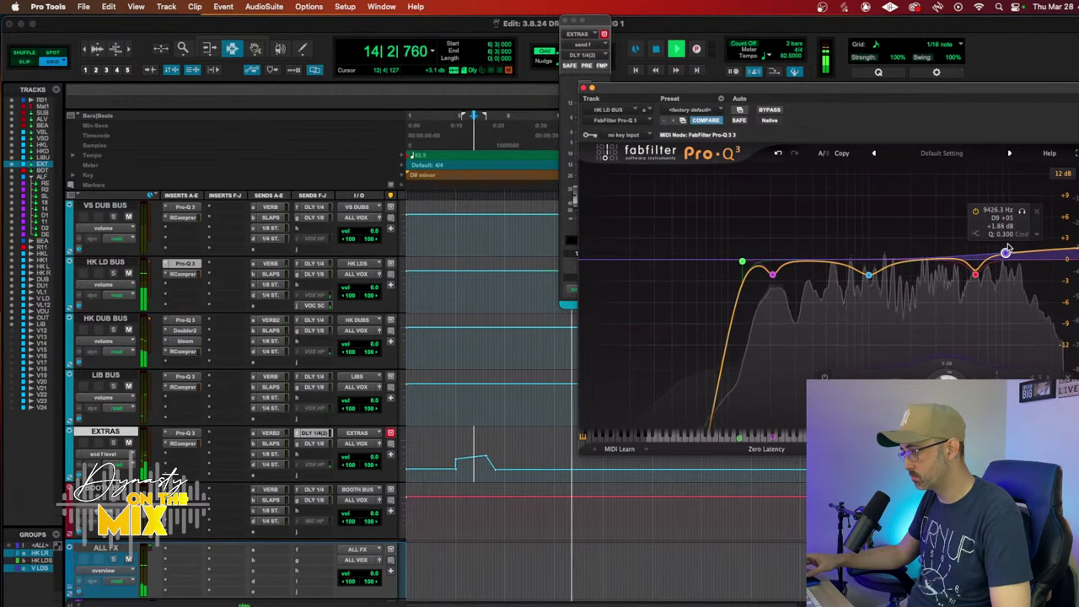
{"action": "left_click", "coordinate": [934, 257]}
{"action": "left_click_drag", "start_coordinate": [934, 257], "coordinate": [902, 251]}
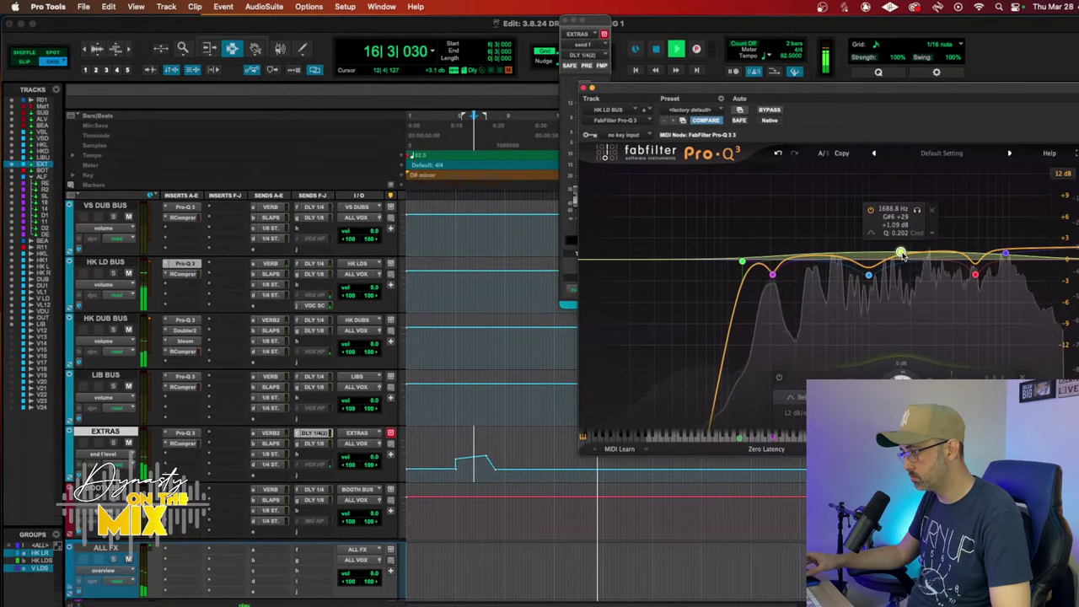
{"action": "left_click_drag", "start_coordinate": [903, 256], "coordinate": [905, 256]}
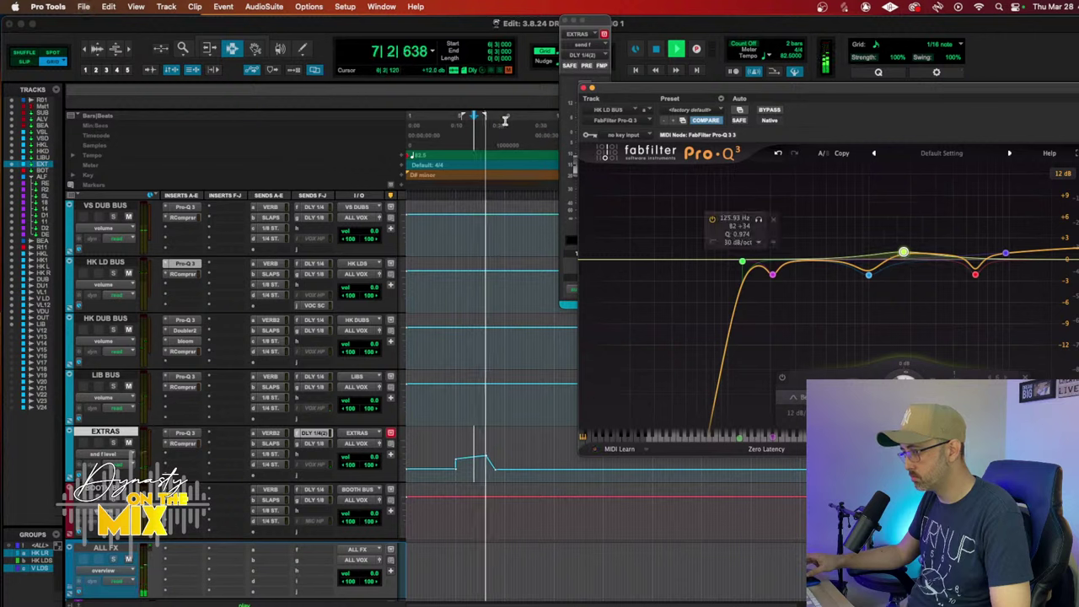
{"action": "left_click_drag", "start_coordinate": [903, 253], "coordinate": [912, 253]}
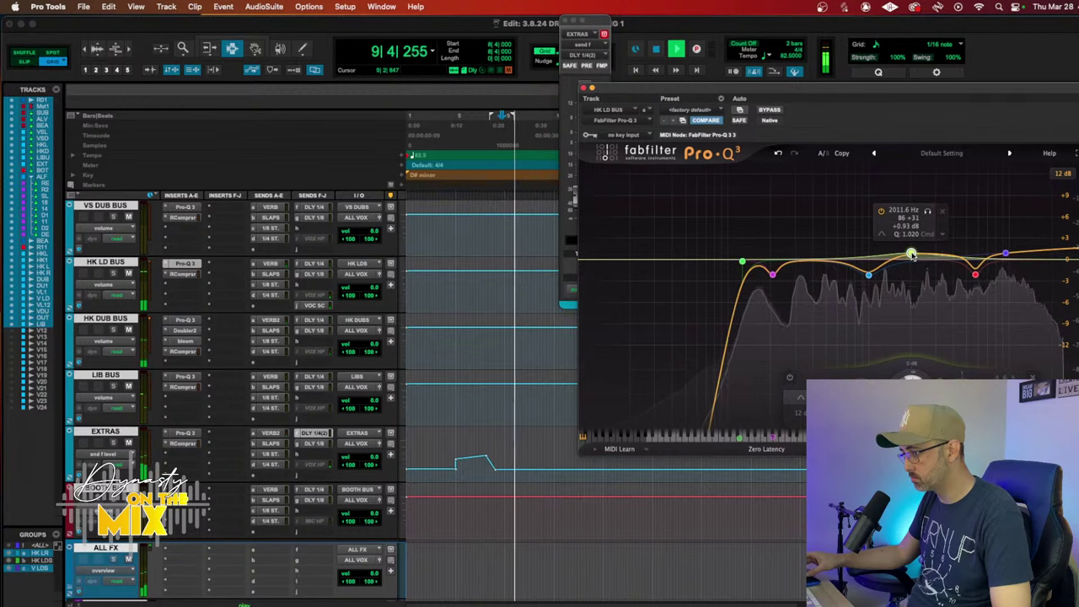
Step: In Pro-Q 3 on HK LD BUS, move the narrow upper cut to 4819.5 Hz at -2.00 dB
{"action": "mouse_move", "coordinate": [974, 274]}
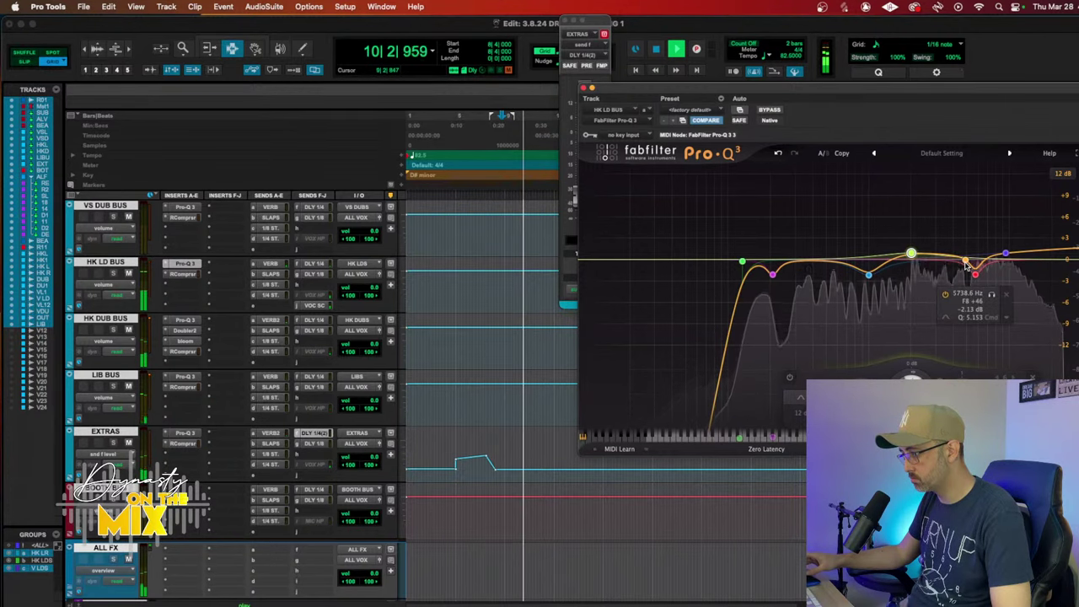
{"action": "left_click_drag", "start_coordinate": [974, 274], "coordinate": [963, 274]}
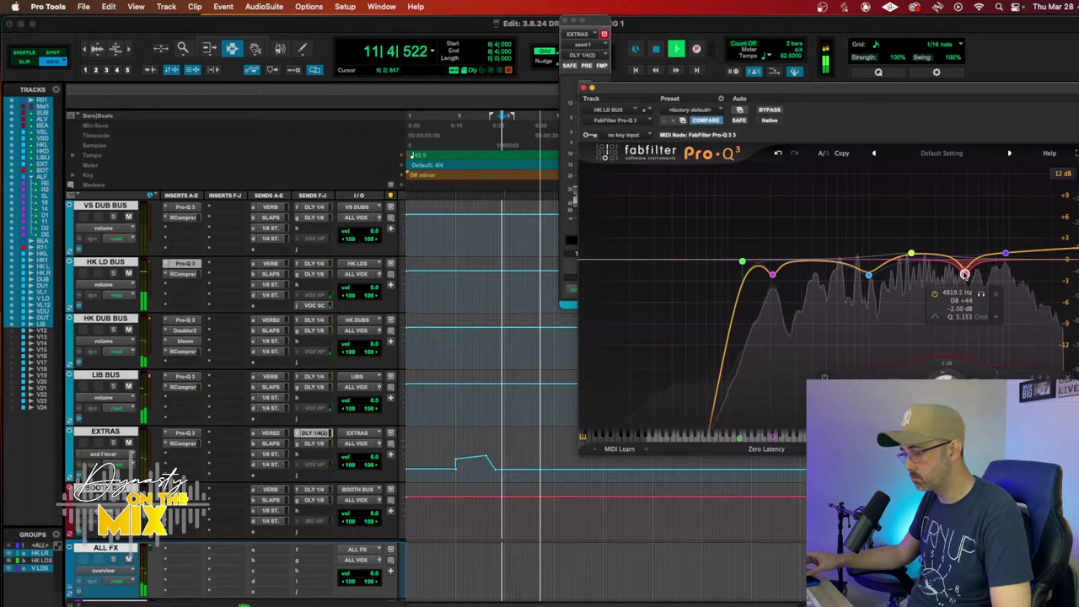
{"action": "mouse_move", "coordinate": [876, 270]}
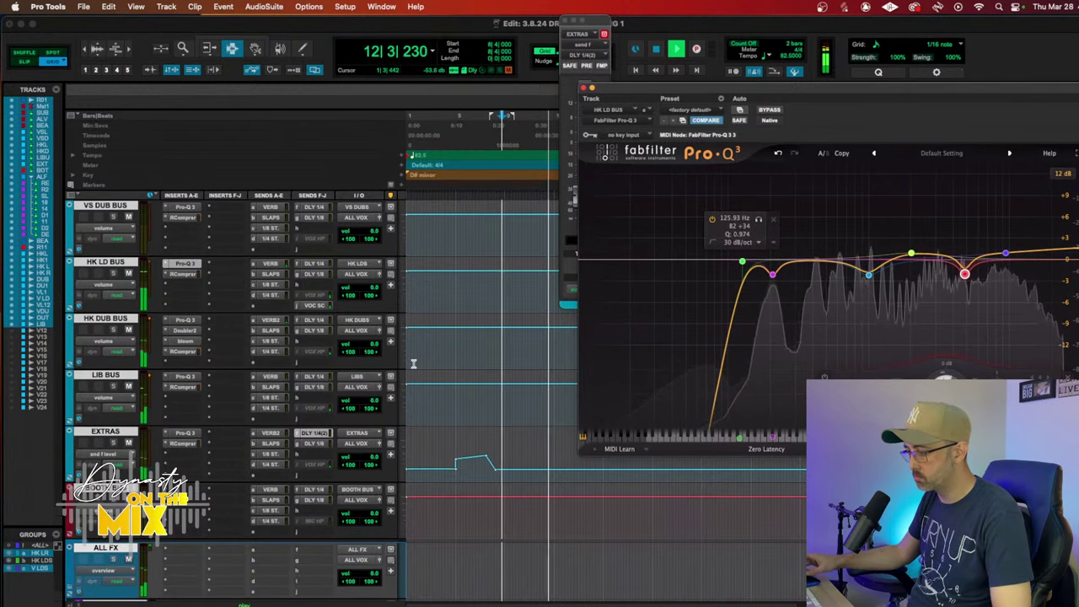
{"action": "scroll", "coordinate": [506, 304], "scroll_direction": "down", "scroll_amount": 10}
{"action": "scroll", "coordinate": [443, 367], "scroll_direction": "up", "scroll_amount": 1}
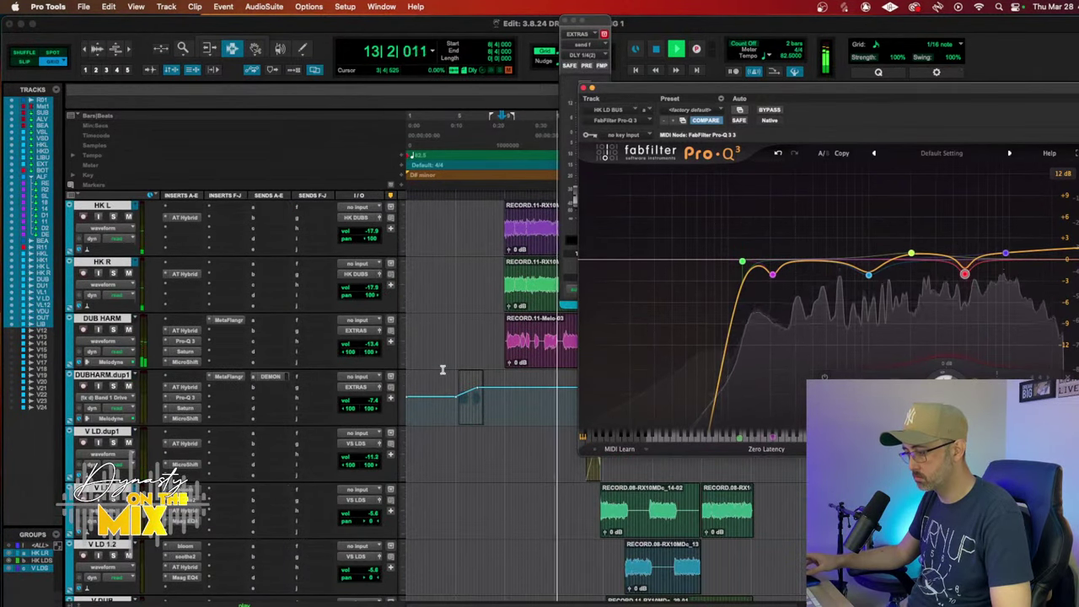
Step: Automate two short boosts of HK LD's 1/4 ST. send level in the first hook clip and duplicate them over the following hook clip
{"action": "scroll", "coordinate": [368, 460], "scroll_direction": "up", "scroll_amount": 4}
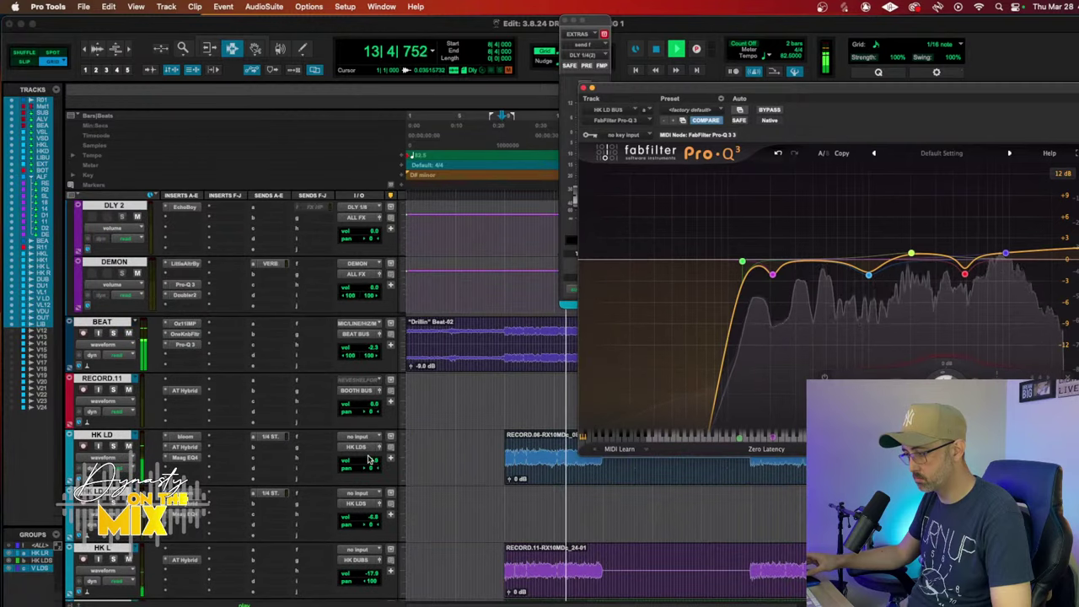
{"action": "scroll", "coordinate": [369, 460], "scroll_direction": "up", "scroll_amount": 2}
{"action": "scroll", "coordinate": [321, 481], "scroll_direction": "down", "scroll_amount": 1}
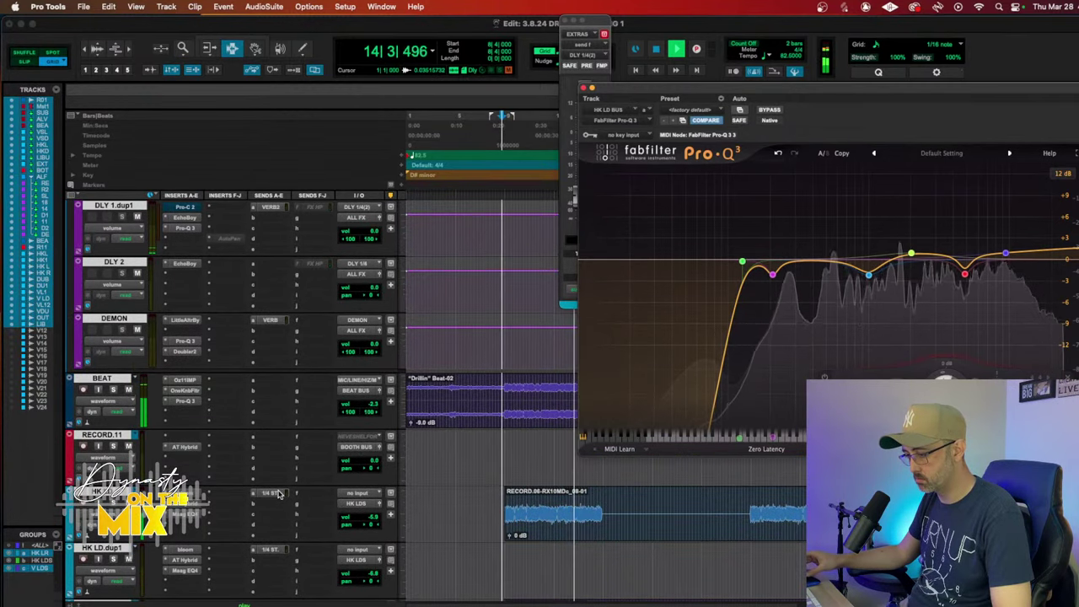
{"action": "left_click", "coordinate": [270, 493]}
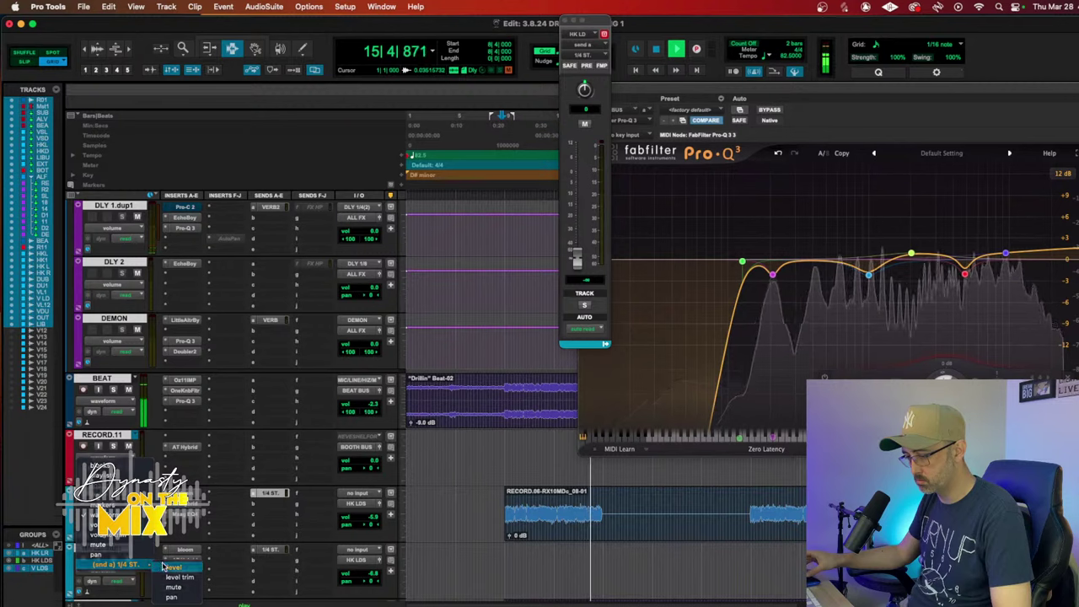
{"action": "left_click", "coordinate": [483, 567]}
{"action": "left_click_drag", "start_coordinate": [556, 517], "coordinate": [556, 521]}
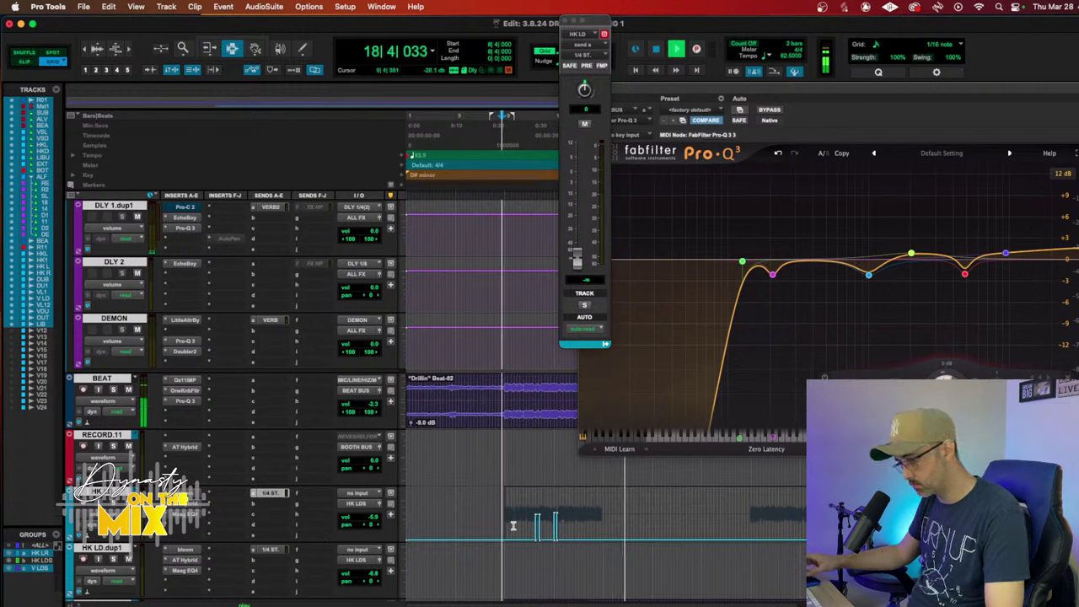
{"action": "left_click_drag", "start_coordinate": [505, 526], "coordinate": [755, 524]}
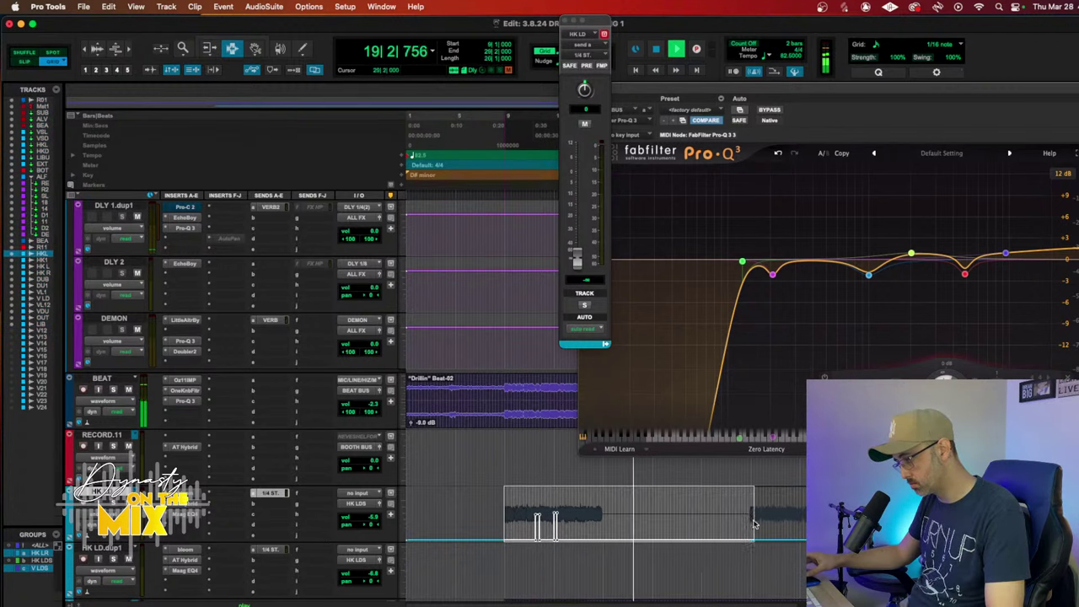
{"action": "key", "text": "super+d"}
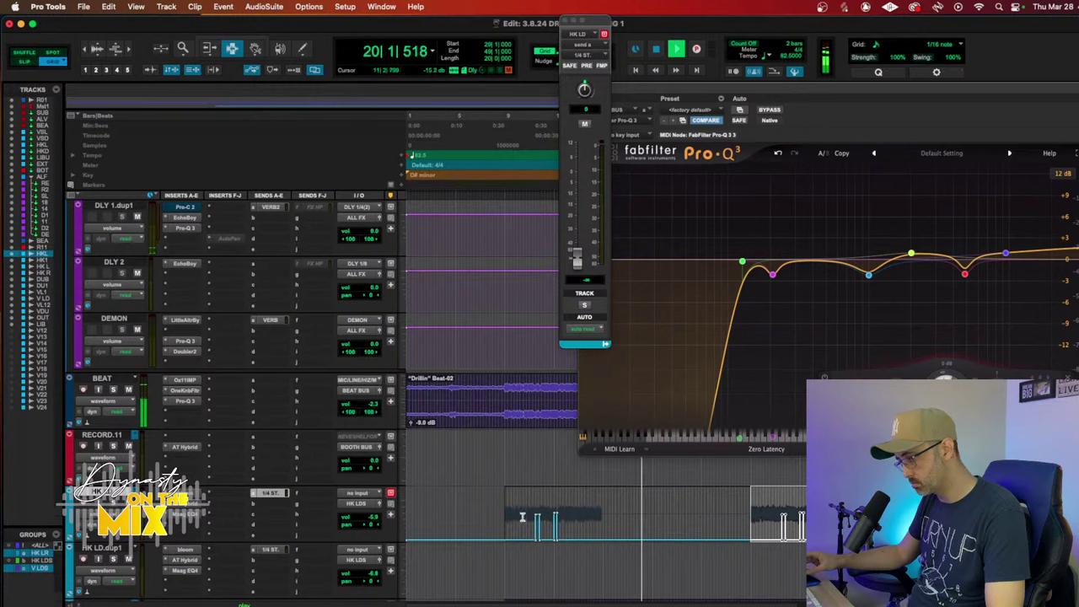
Step: Remove the 1/4 ST. send from HK LD.dup1, accepting the loss of its automation
{"action": "scroll", "coordinate": [281, 523], "scroll_direction": "down", "scroll_amount": 2}
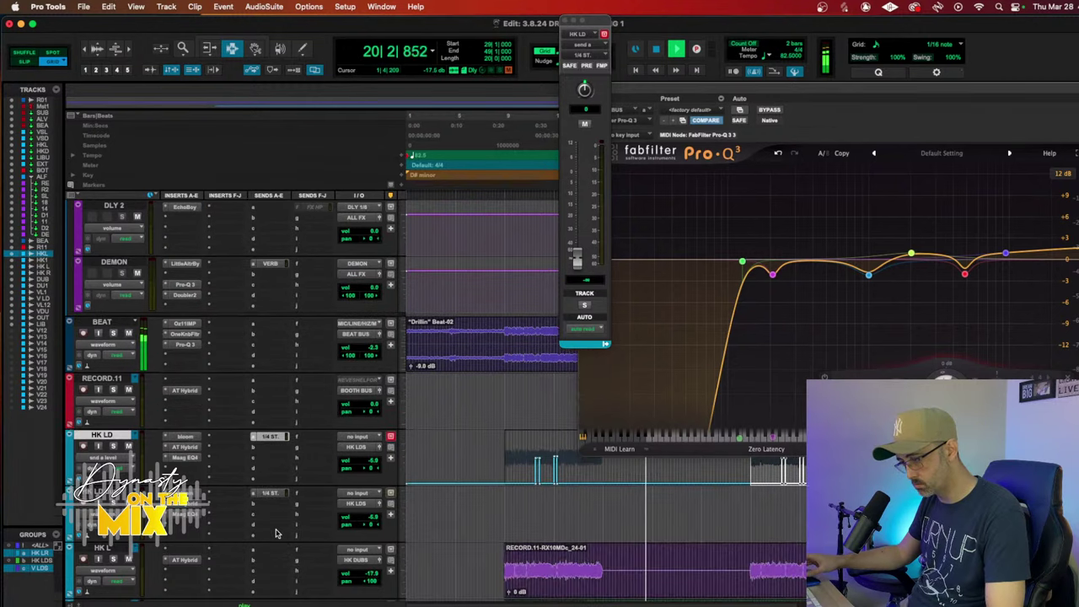
{"action": "left_click", "coordinate": [256, 495]}
{"action": "left_click", "coordinate": [271, 458]}
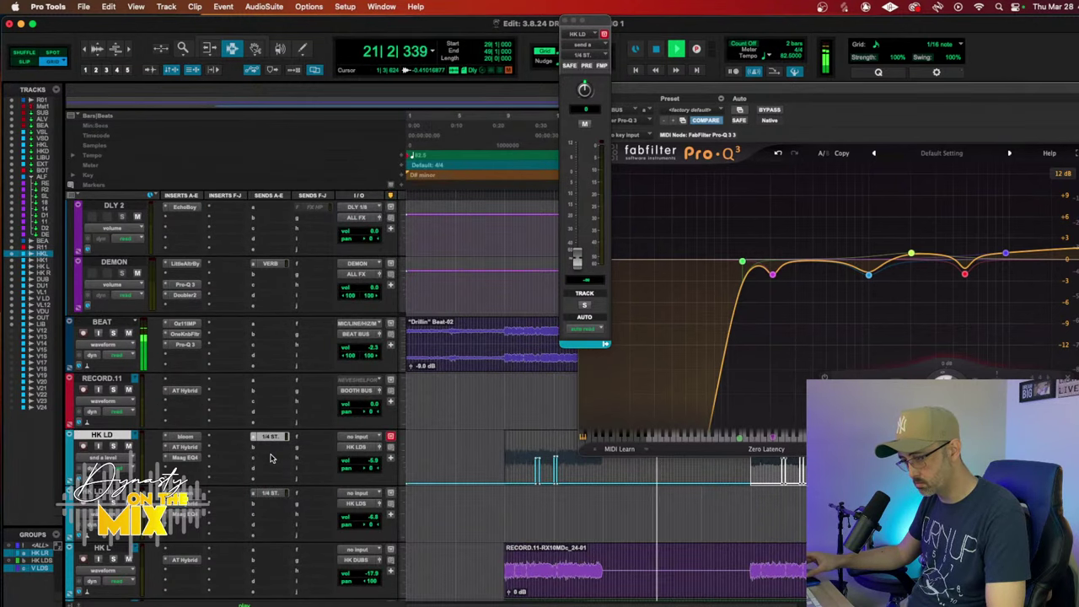
{"action": "left_click", "coordinate": [255, 495]}
{"action": "left_click", "coordinate": [374, 433]}
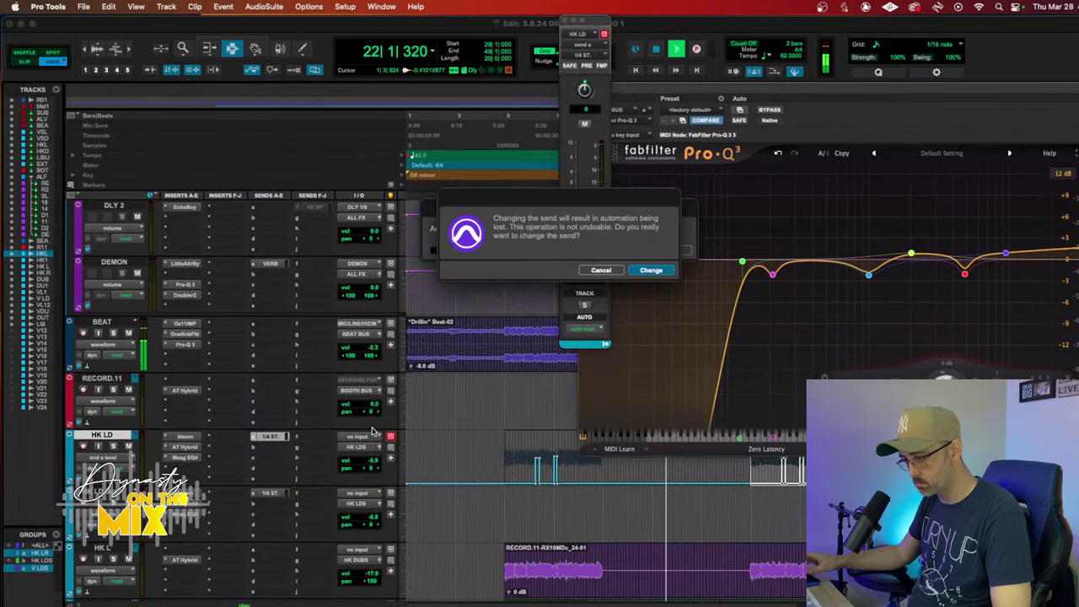
{"action": "key", "text": "Return"}
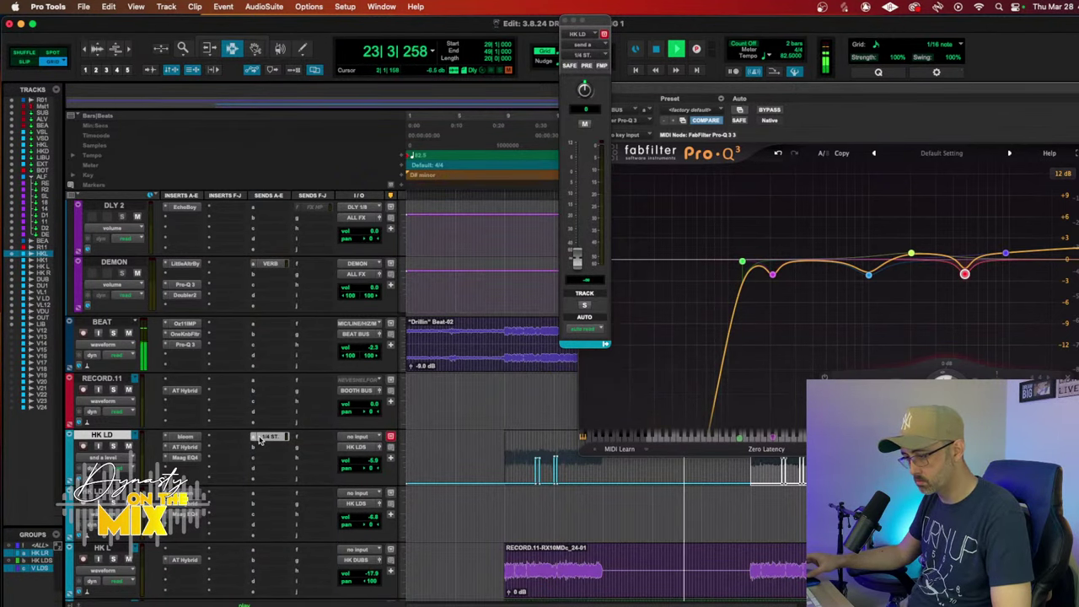
Step: Move HK LD's automated 1/4 ST. send to send slot h on HK LD BUS and audition from 8|3|000
{"action": "scroll", "coordinate": [260, 439], "scroll_direction": "down", "scroll_amount": 15}
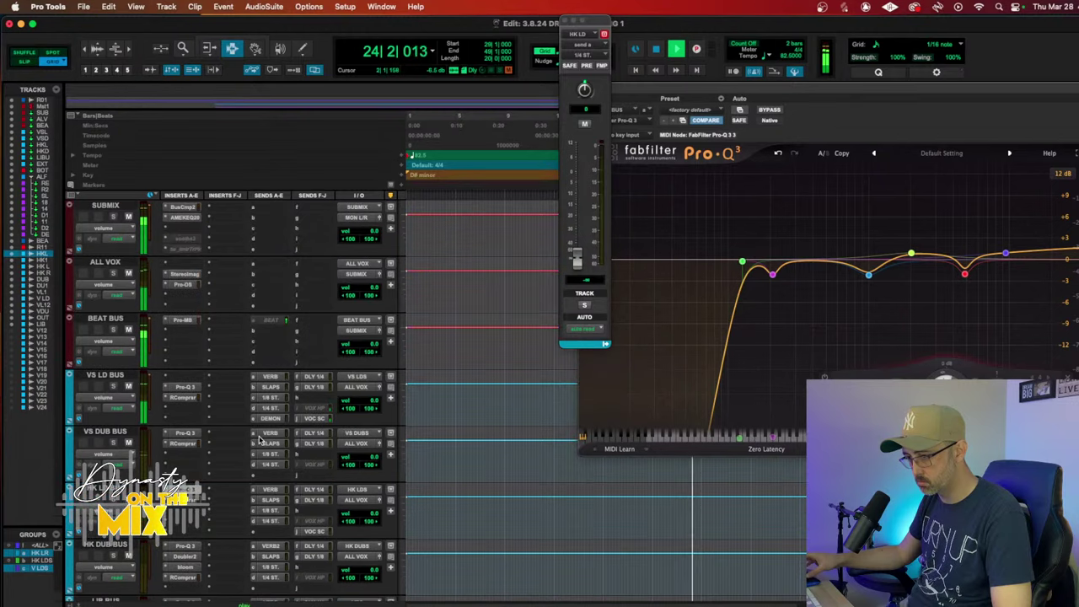
{"action": "scroll", "coordinate": [260, 439], "scroll_direction": "down", "scroll_amount": 3}
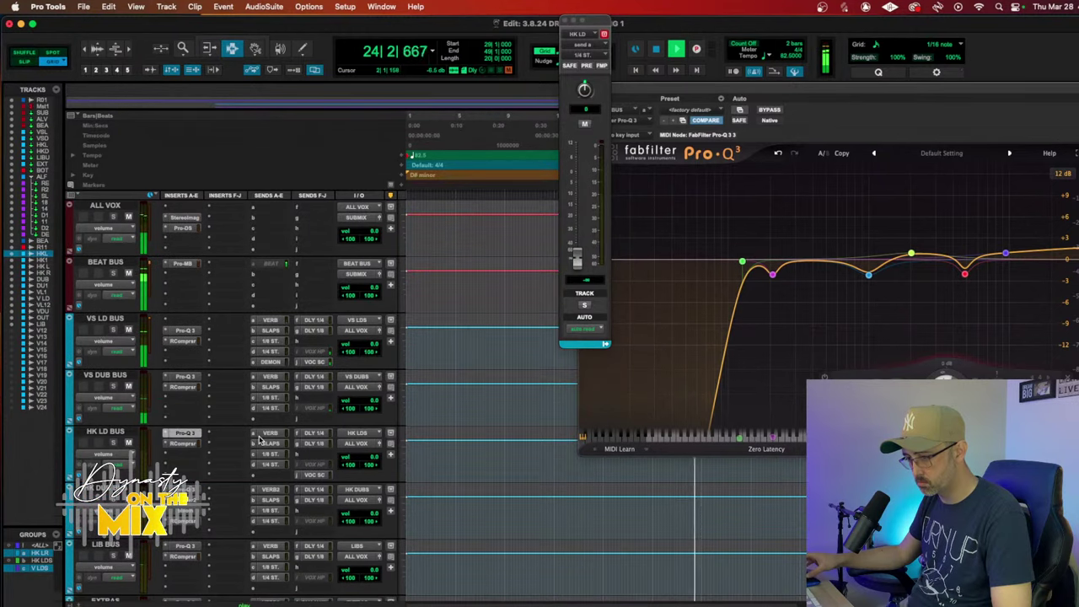
{"action": "left_click", "coordinate": [306, 458]}
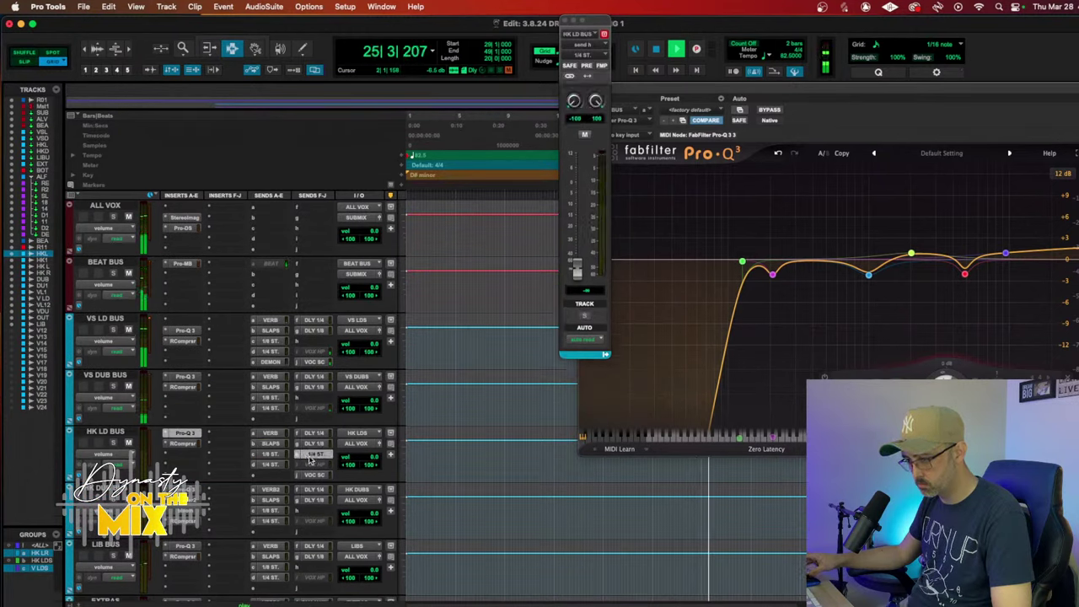
{"action": "scroll", "coordinate": [499, 474], "scroll_direction": "up", "scroll_amount": 15}
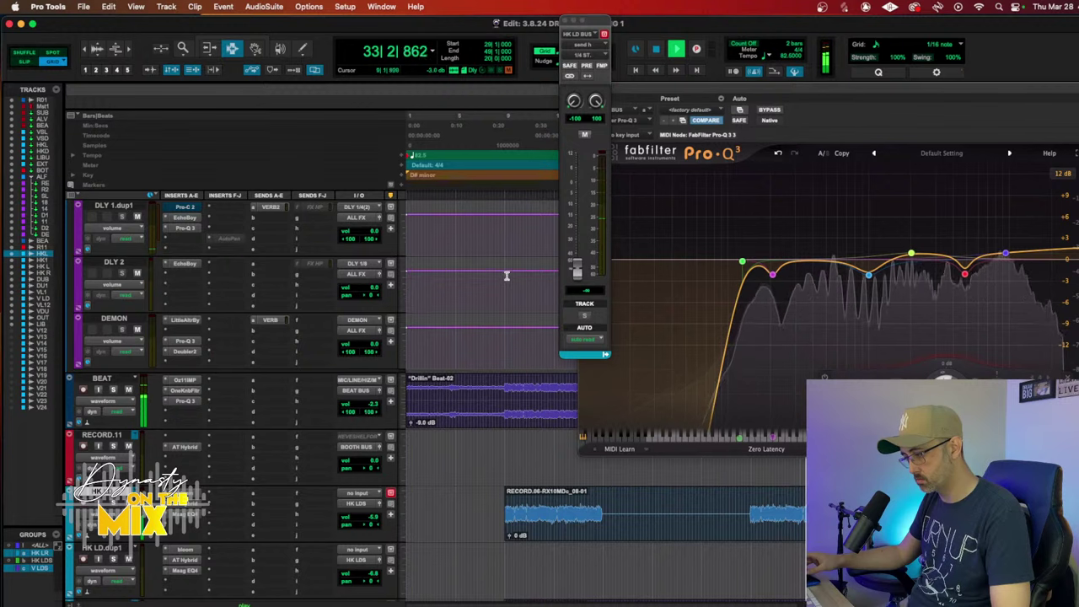
{"action": "left_click", "coordinate": [500, 120]}
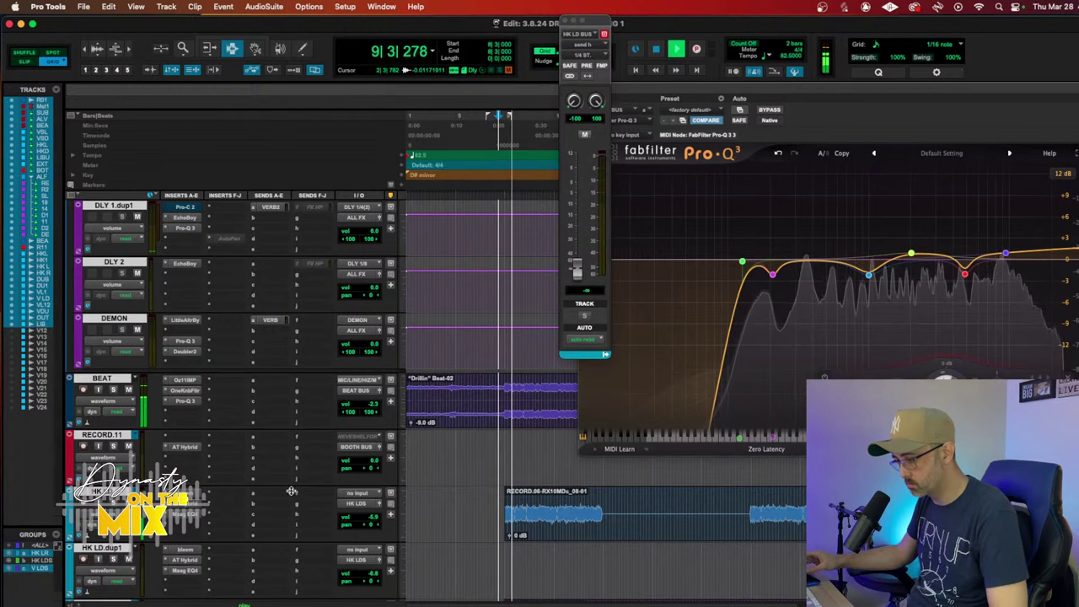
Step: Try the stereo harmonic plug-in Decapitator on HK LD BUS in the insert slot after RComprsr
{"action": "scroll", "coordinate": [279, 497], "scroll_direction": "down", "scroll_amount": 10}
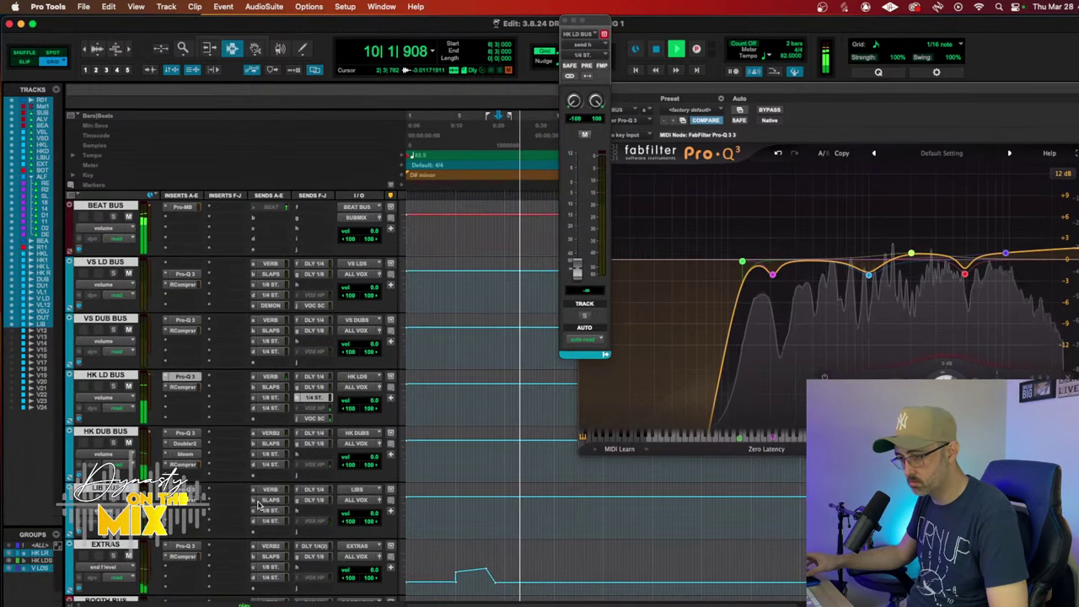
{"action": "left_click", "coordinate": [184, 399]}
{"action": "mouse_move", "coordinate": [219, 398]}
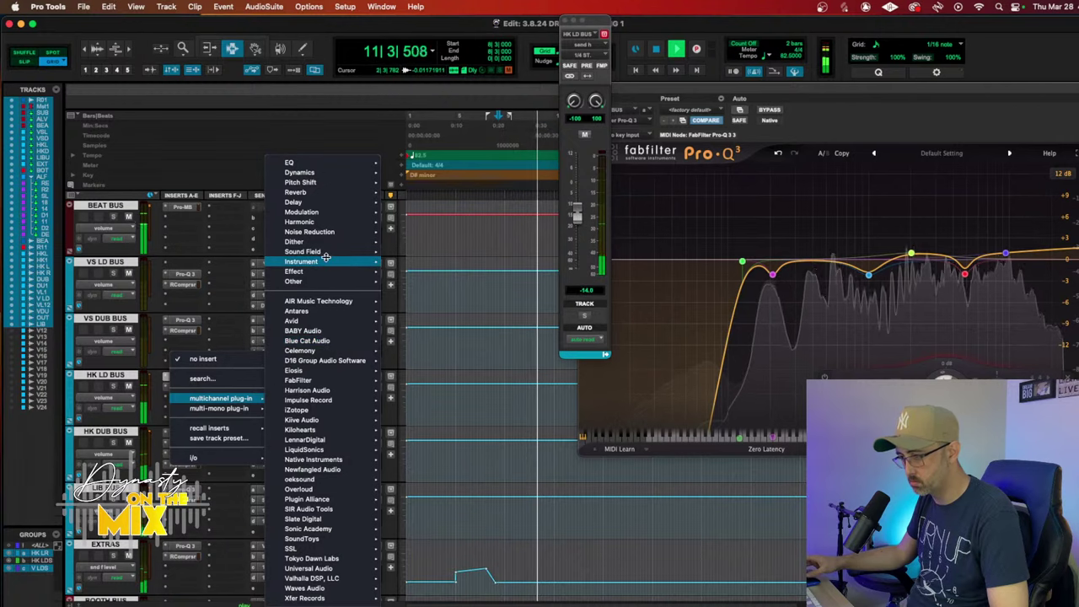
{"action": "mouse_move", "coordinate": [318, 222]}
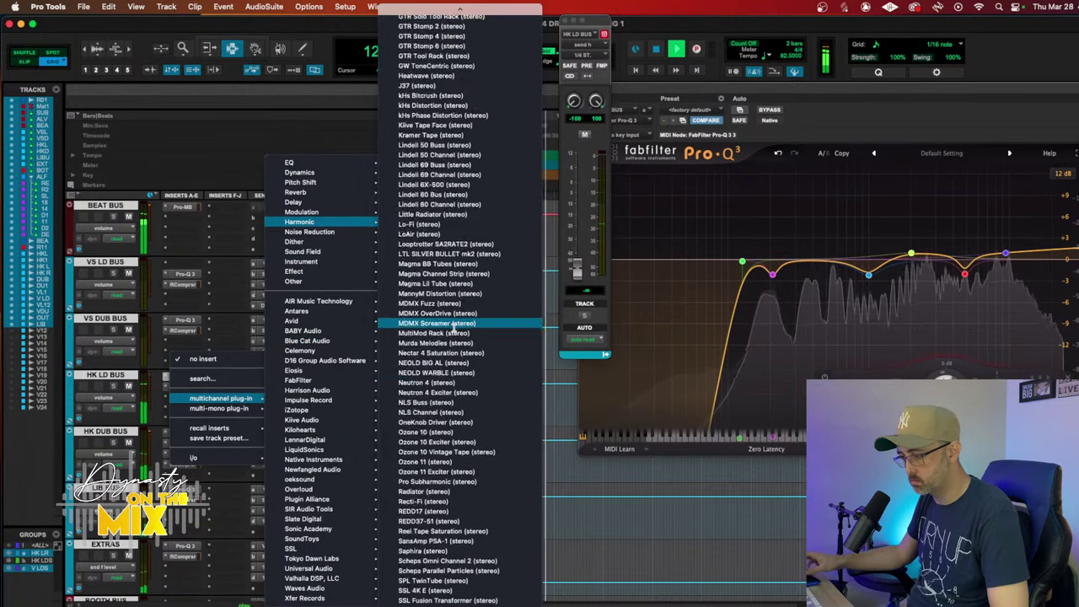
{"action": "scroll", "coordinate": [456, 329], "scroll_direction": "down", "scroll_amount": 6}
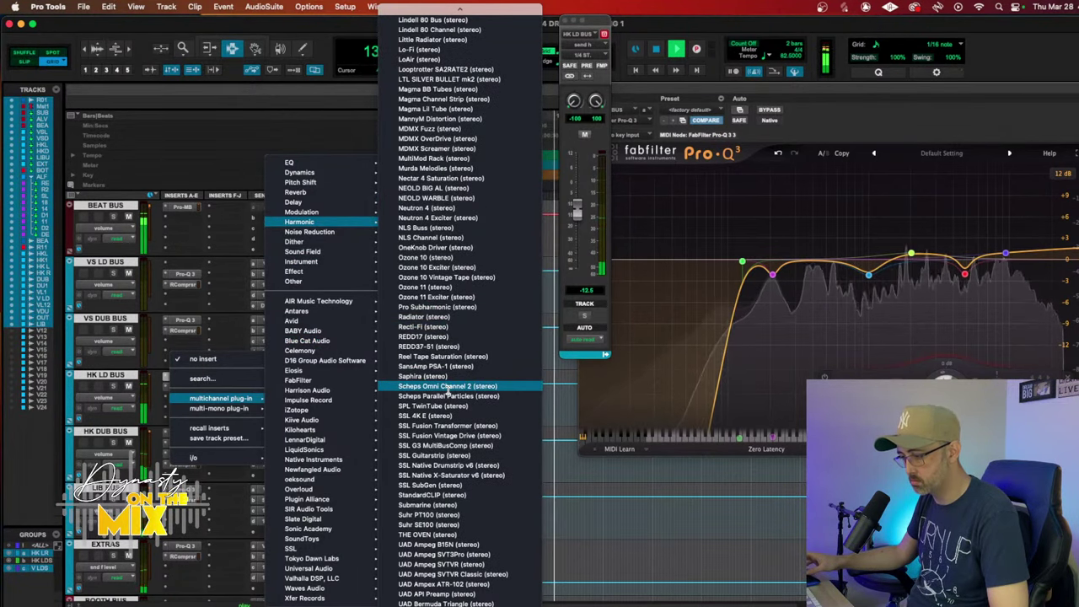
{"action": "scroll", "coordinate": [447, 390], "scroll_direction": "down", "scroll_amount": 8}
{"action": "scroll", "coordinate": [447, 390], "scroll_direction": "up", "scroll_amount": 12}
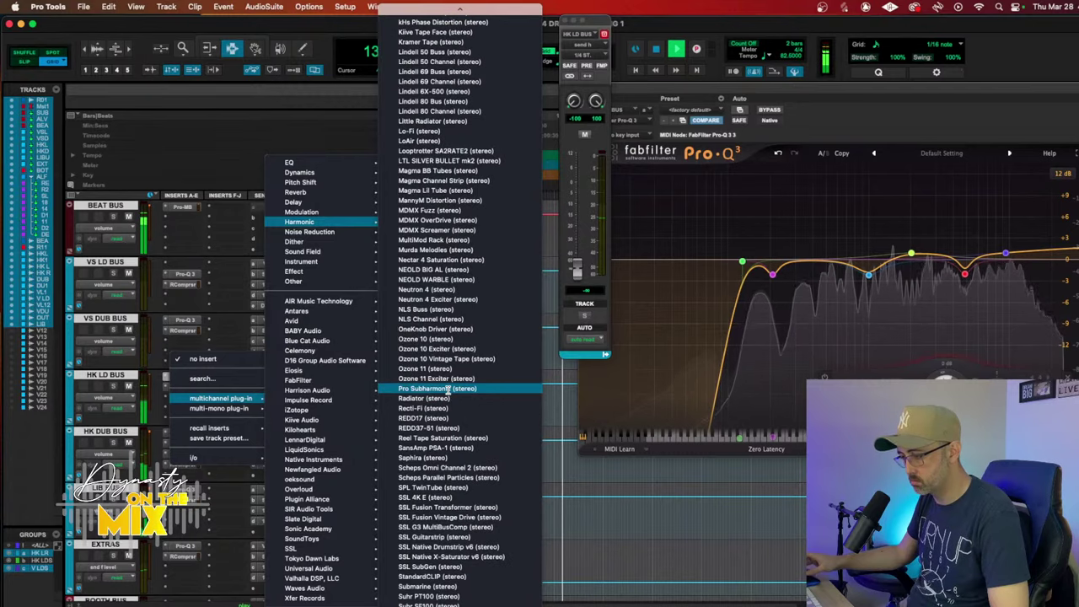
{"action": "scroll", "coordinate": [447, 390], "scroll_direction": "up", "scroll_amount": 4}
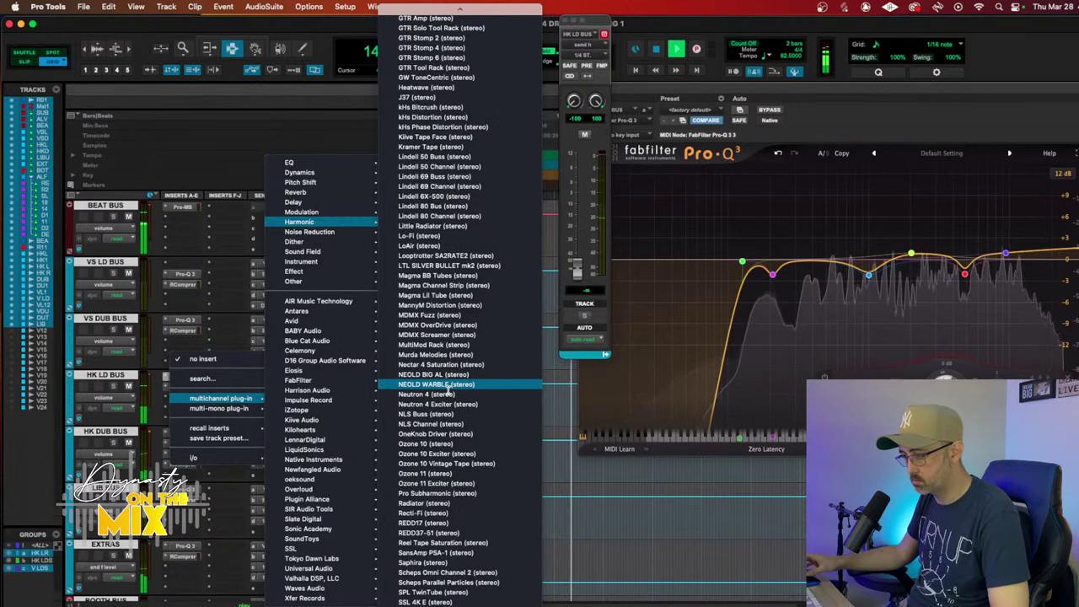
{"action": "scroll", "coordinate": [449, 391], "scroll_direction": "up", "scroll_amount": 3}
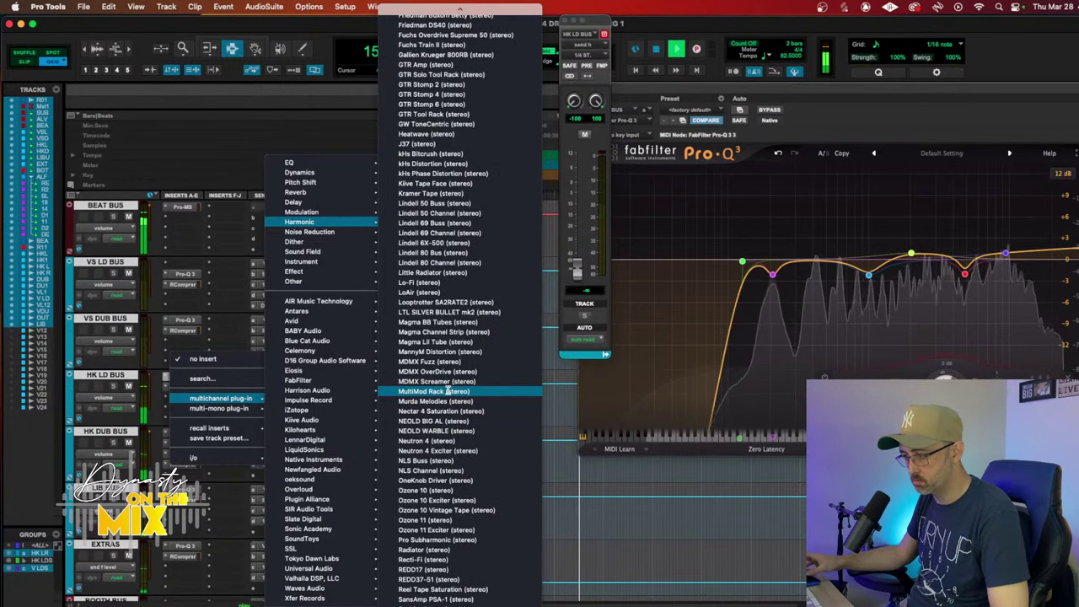
{"action": "scroll", "coordinate": [448, 391], "scroll_direction": "up", "scroll_amount": 1}
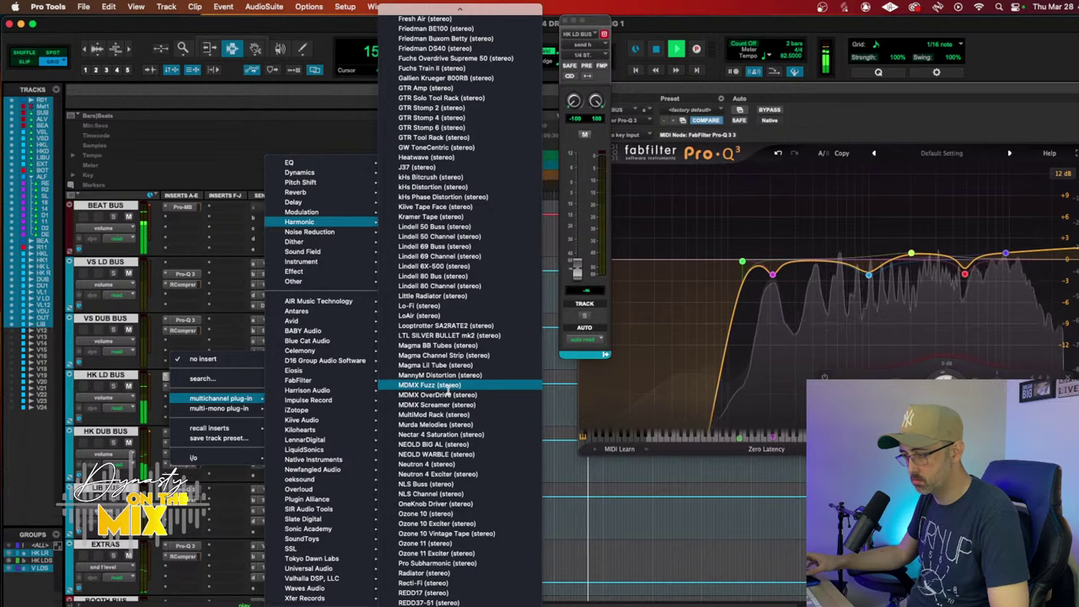
{"action": "scroll", "coordinate": [448, 390], "scroll_direction": "up", "scroll_amount": 10}
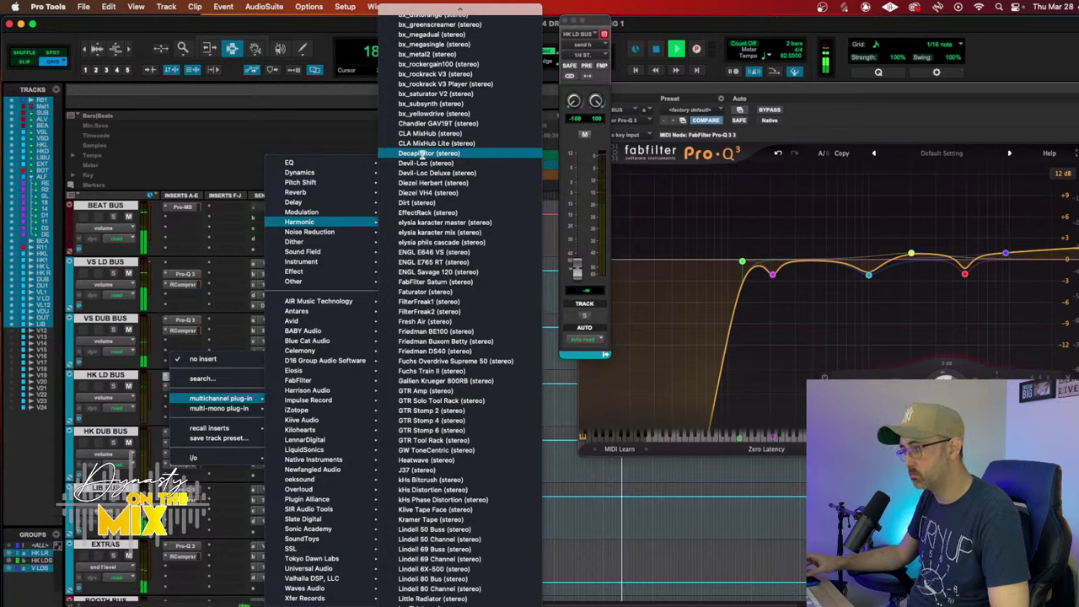
{"action": "left_click", "coordinate": [422, 155]}
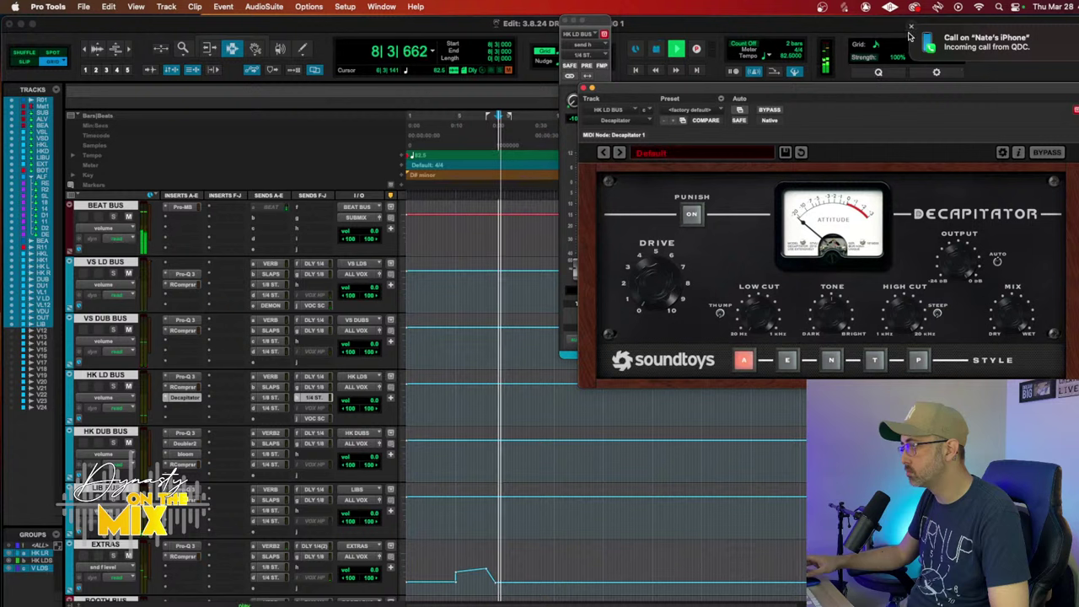
Step: Adjust Decapitator's Drive and turn on Punish while auditioning the hook lead
{"action": "left_click", "coordinate": [911, 29]}
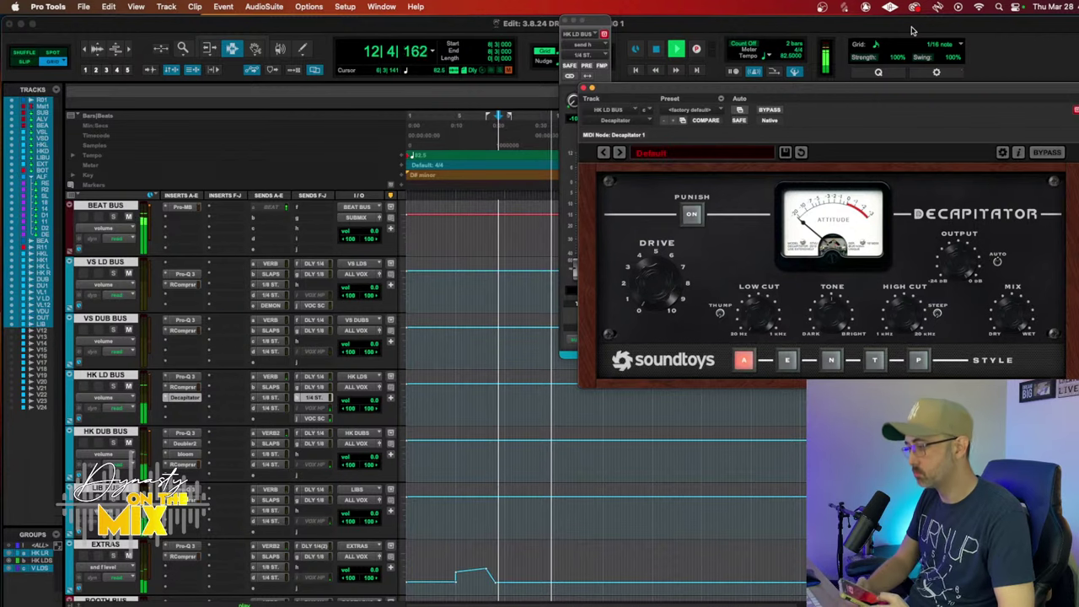
{"action": "left_click_drag", "start_coordinate": [659, 274], "coordinate": [671, 242]}
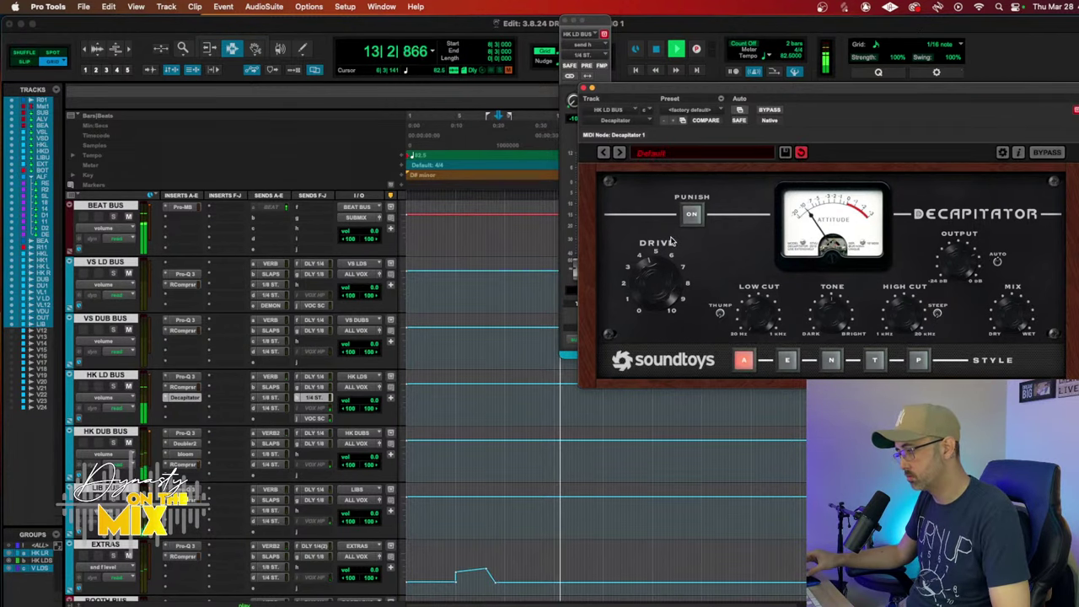
{"action": "left_click", "coordinate": [691, 216]}
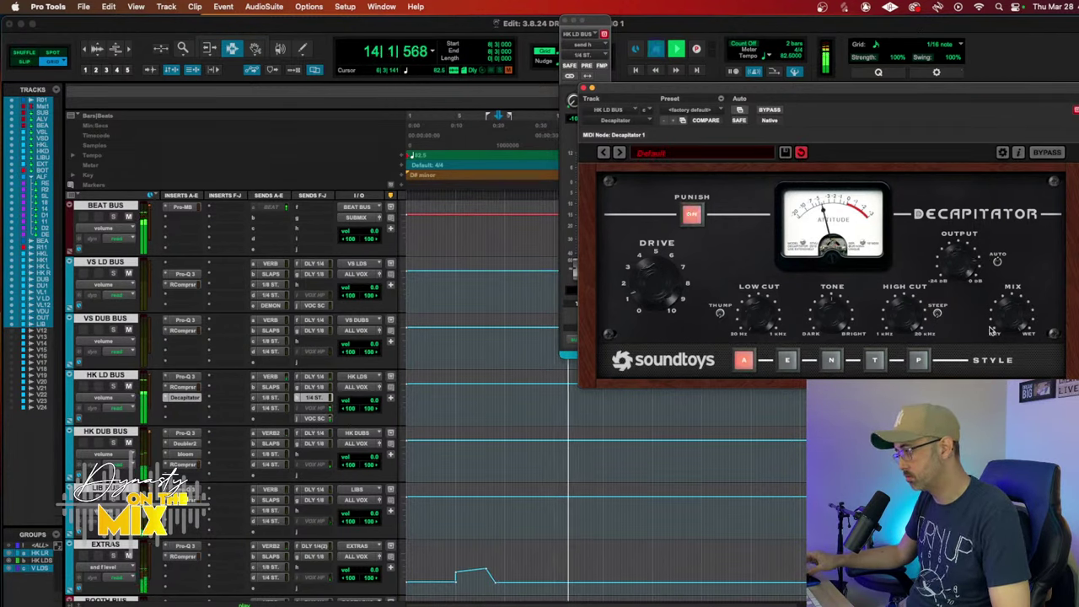
{"action": "key", "text": "space"}
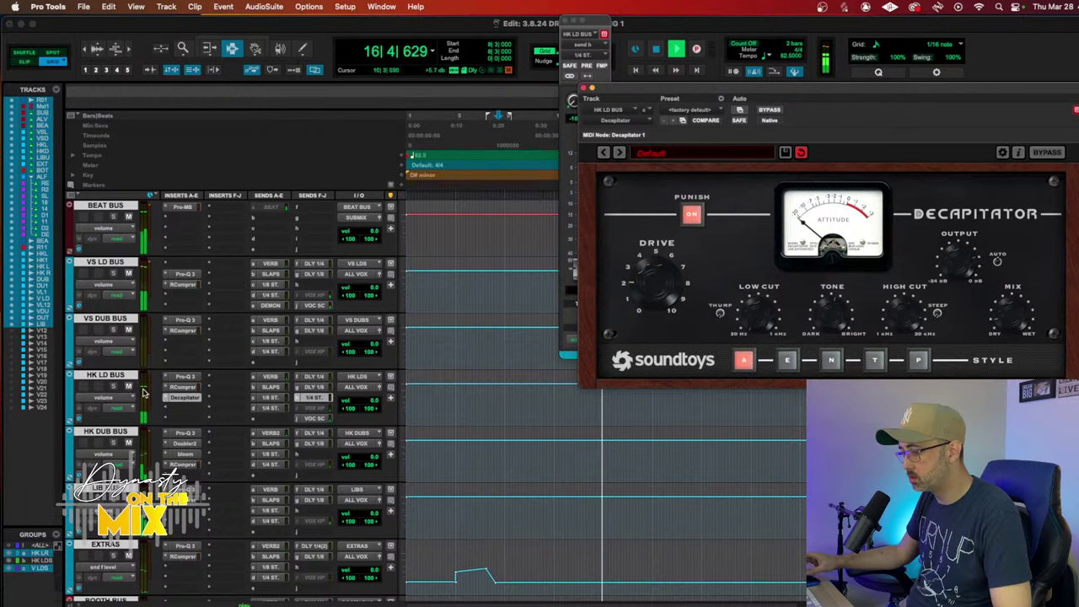
Step: Compare the hook lead with Decapitator inactive and active, and remove the plug-in from HK LD BUS
{"action": "left_click", "coordinate": [177, 398], "text": "ctrl+super"}
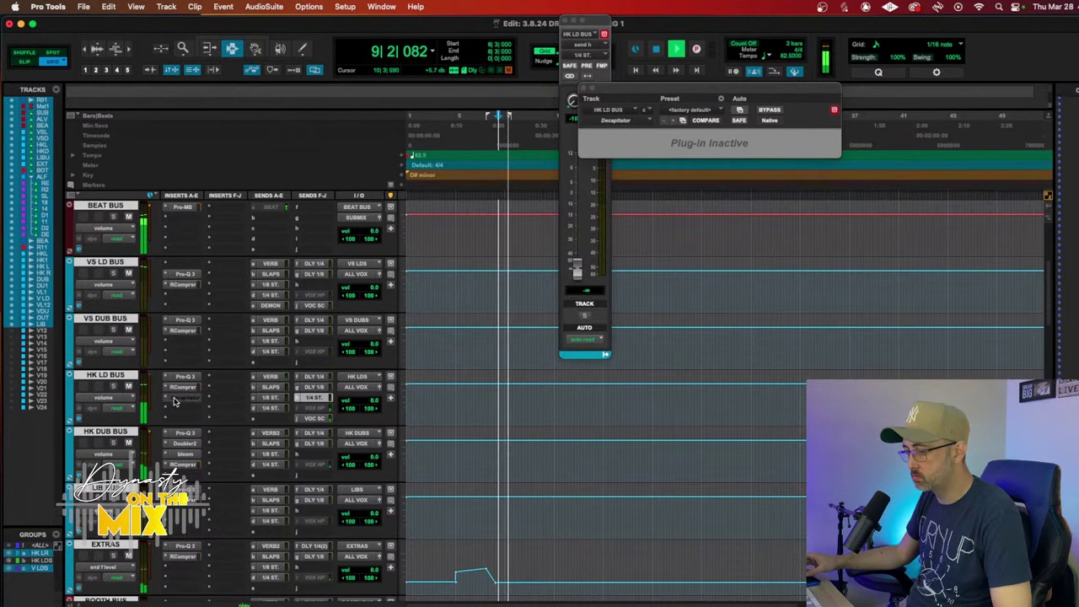
{"action": "left_click", "coordinate": [174, 401], "text": "ctrl+super"}
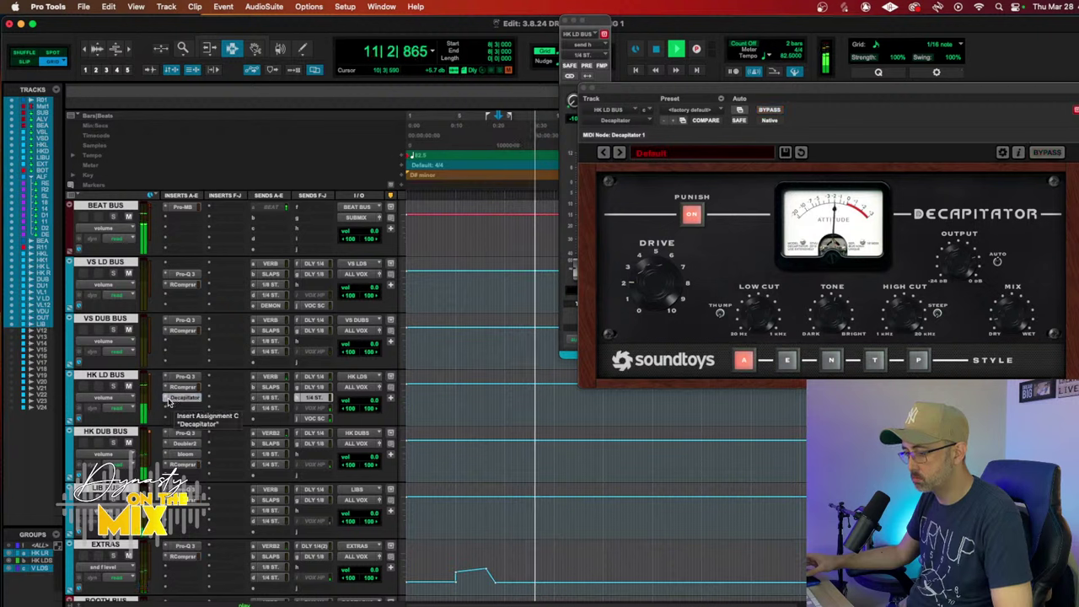
{"action": "left_click", "coordinate": [169, 401]}
{"action": "left_click", "coordinate": [186, 430]}
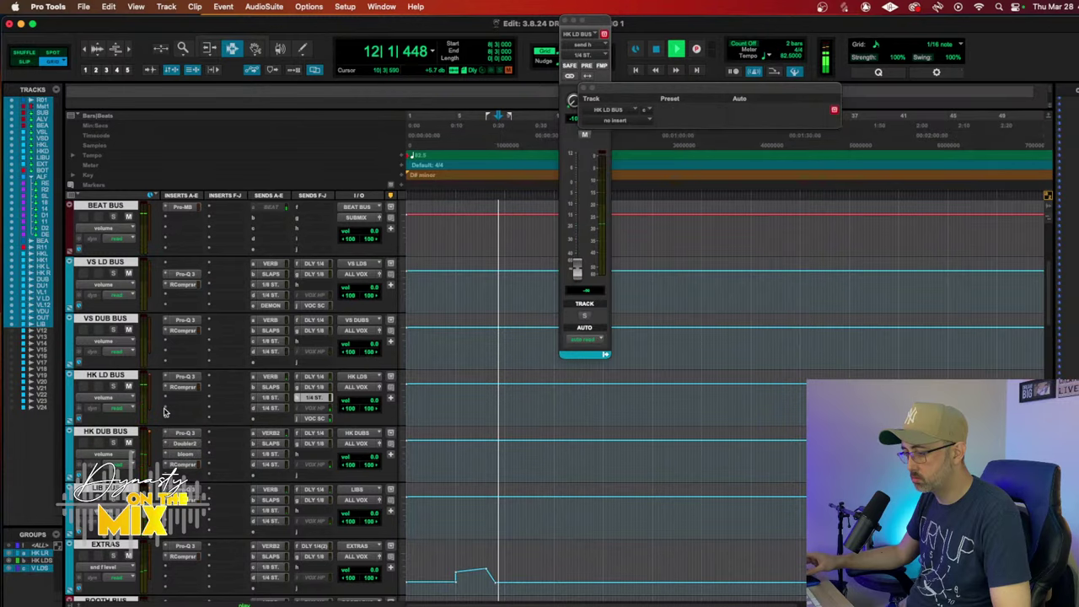
Step: Insert the stereo harmonic plug-in Magma BB Tubes on HK LD BUS after RComprsr and raise its Beauty and Beast amounts slightly
{"action": "left_click", "coordinate": [165, 410]}
{"action": "mouse_move", "coordinate": [220, 399]}
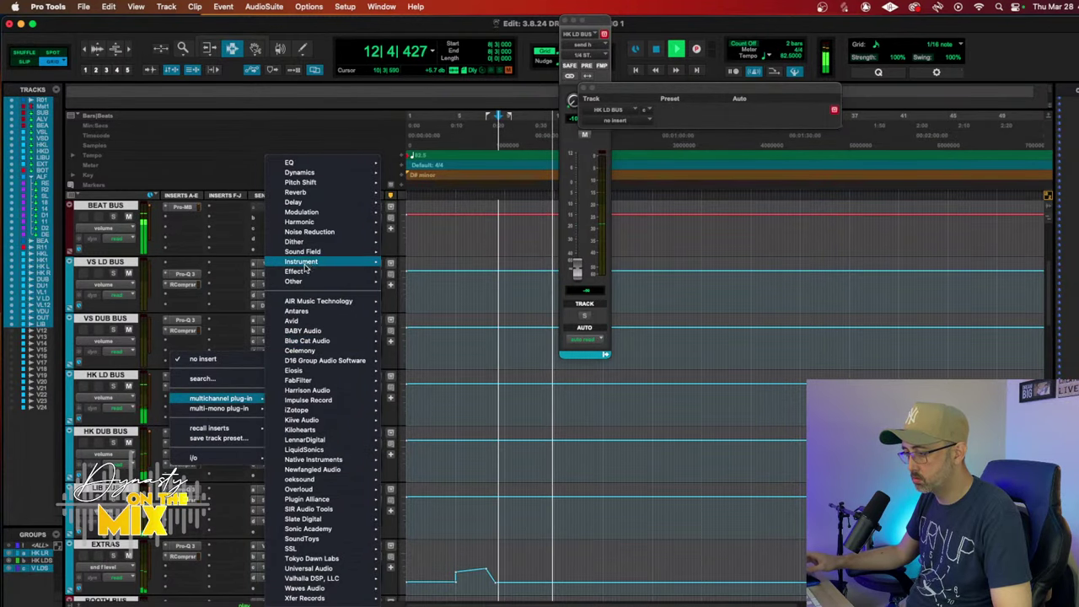
{"action": "mouse_move", "coordinate": [318, 225]}
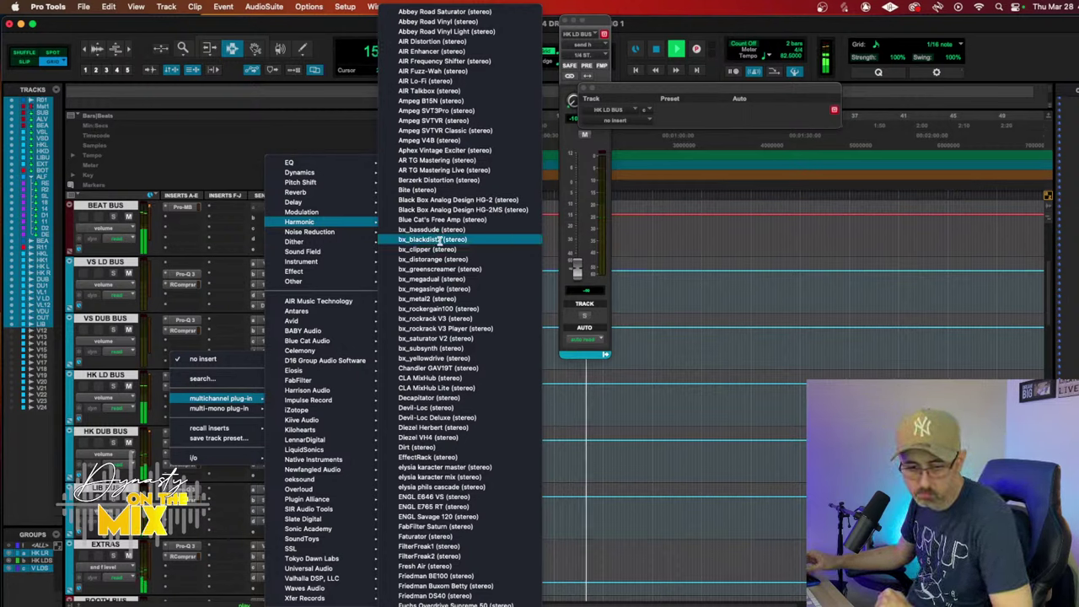
{"action": "scroll", "coordinate": [443, 375], "scroll_direction": "down", "scroll_amount": 3}
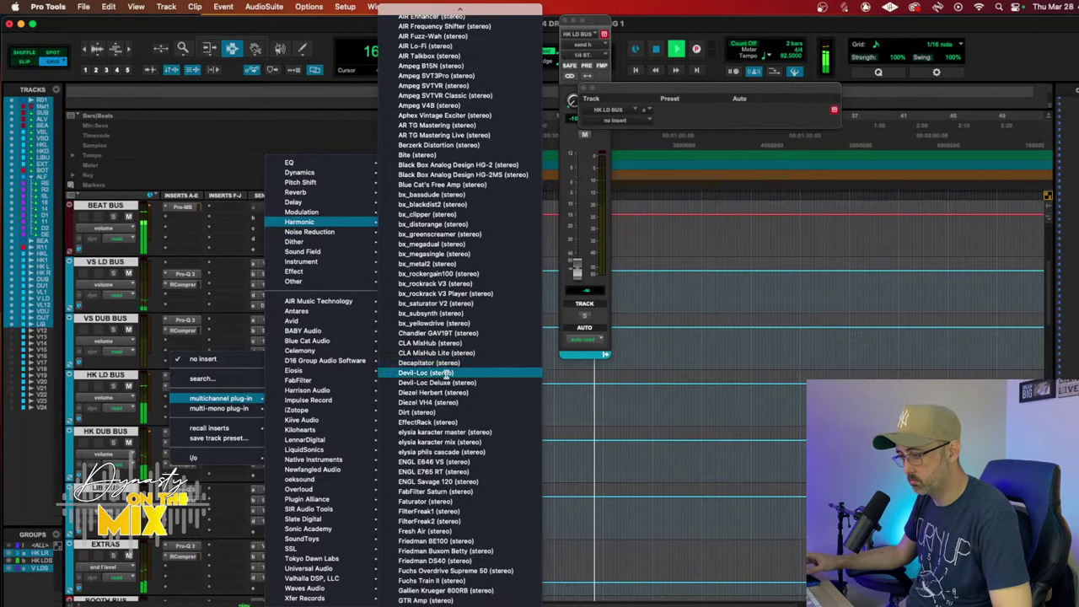
{"action": "scroll", "coordinate": [439, 388], "scroll_direction": "down", "scroll_amount": 5}
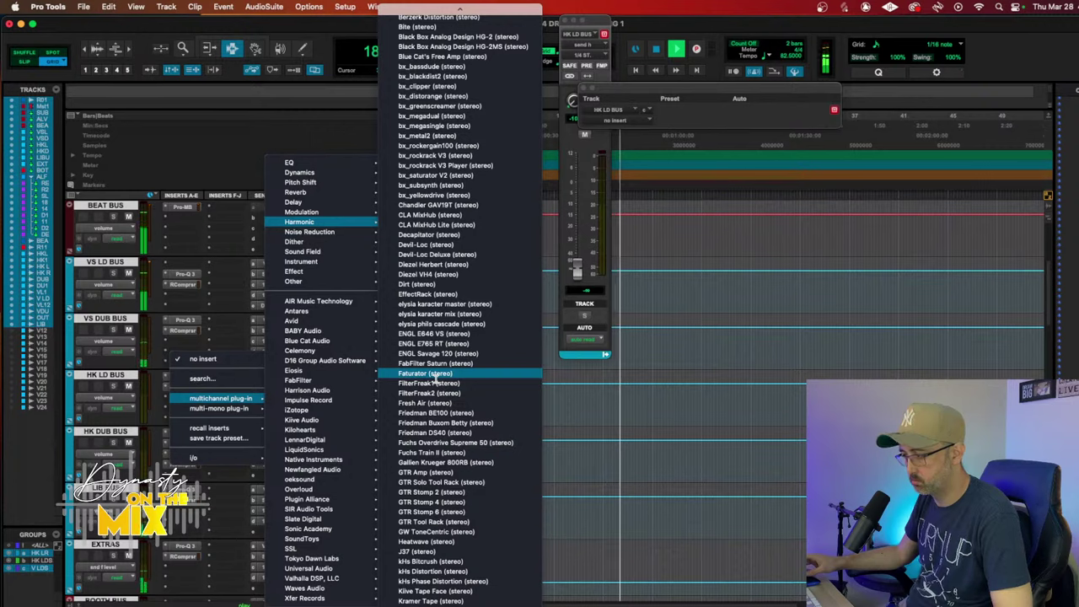
{"action": "scroll", "coordinate": [430, 421], "scroll_direction": "down", "scroll_amount": 4}
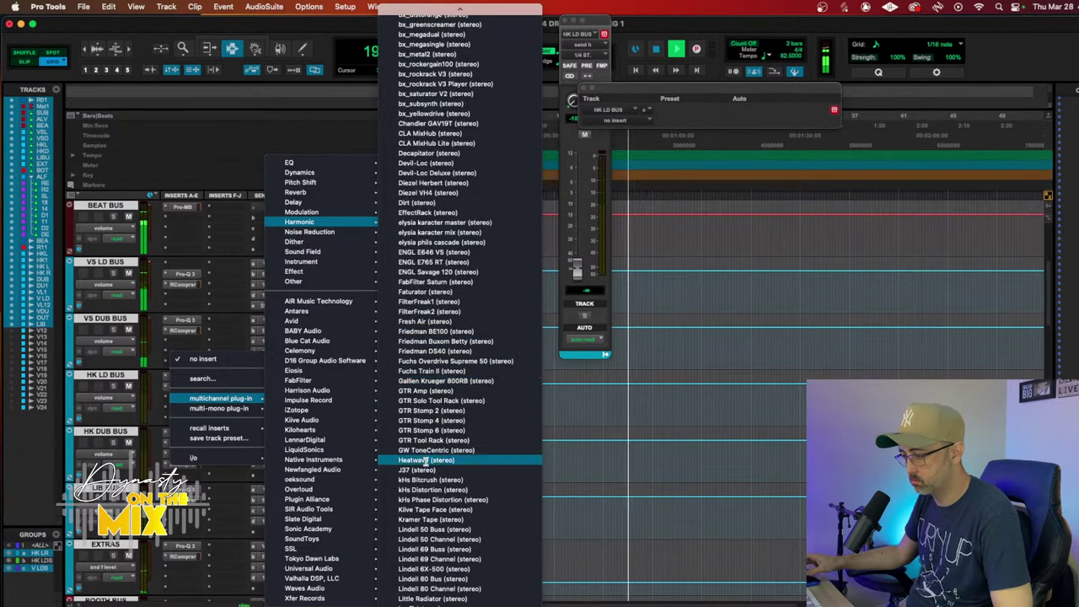
{"action": "scroll", "coordinate": [426, 461], "scroll_direction": "down", "scroll_amount": 6}
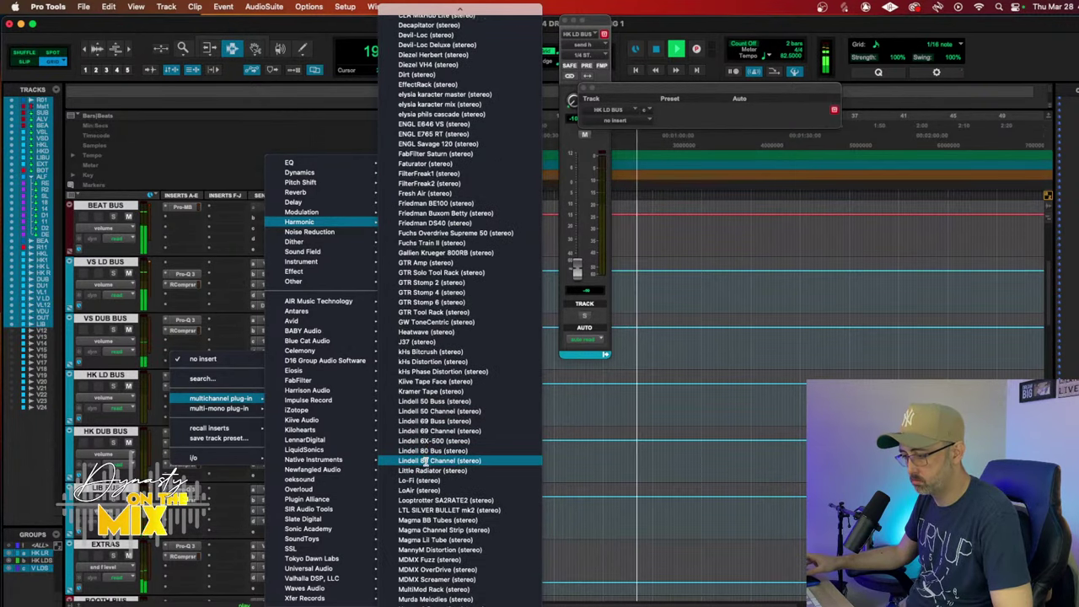
{"action": "scroll", "coordinate": [438, 470], "scroll_direction": "down", "scroll_amount": 4}
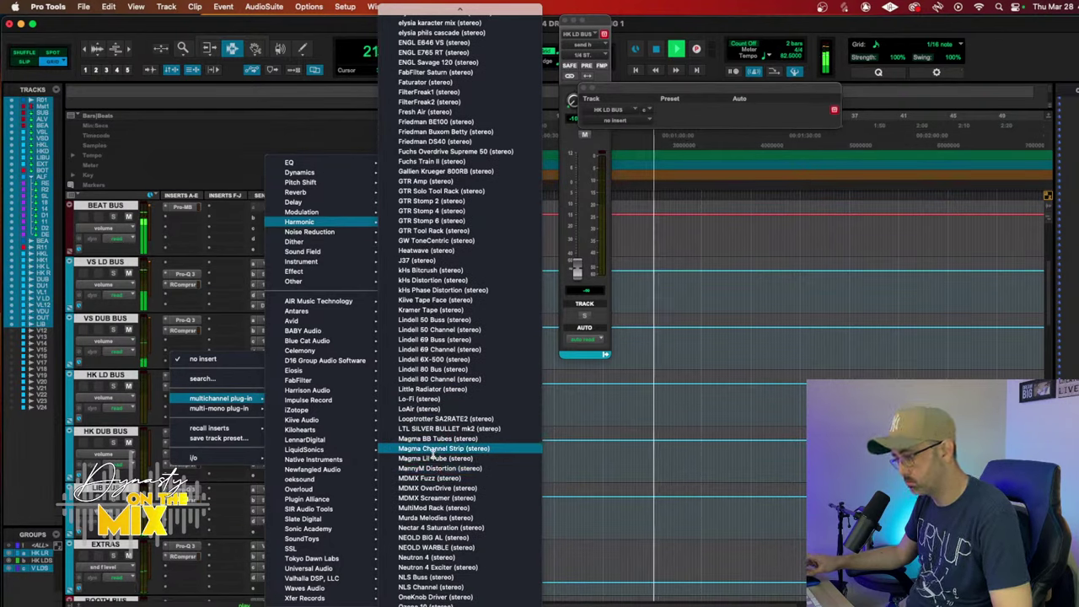
{"action": "left_click", "coordinate": [427, 443]}
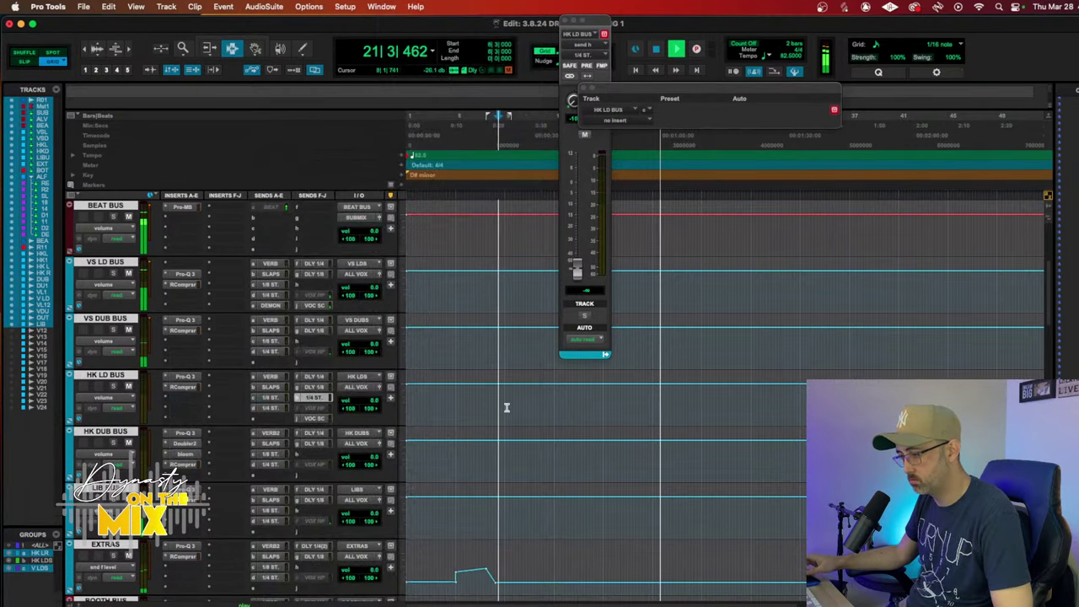
{"action": "left_click_drag", "start_coordinate": [715, 217], "coordinate": [715, 191]}
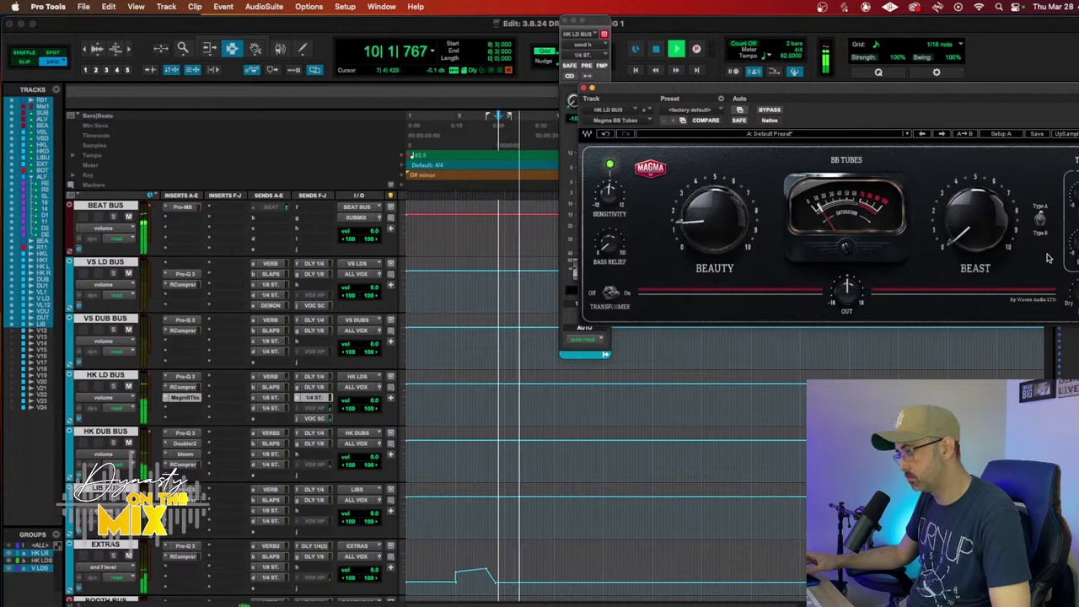
{"action": "mouse_move", "coordinate": [976, 218]}
{"action": "left_mouse_down"}
{"action": "mouse_move", "coordinate": [976, 204]}
{"action": "mouse_move", "coordinate": [979, 226]}
{"action": "left_mouse_up"}
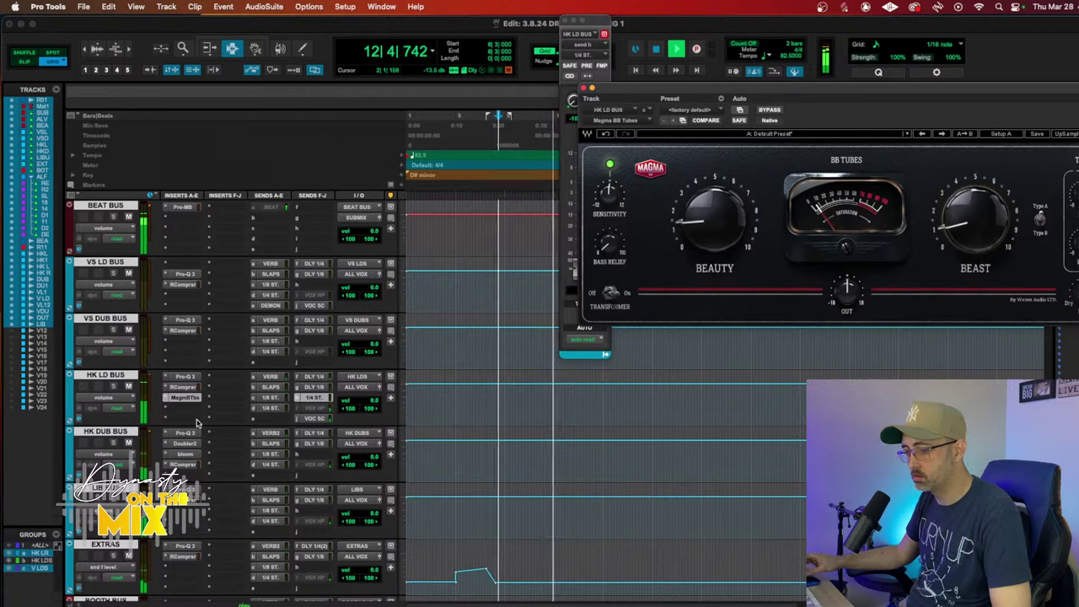
Step: Insert the stereo dynamics plug-in C6 on HK LD BUS after Magma BB Tubes and audition the hook lead
{"action": "left_click", "coordinate": [225, 376]}
{"action": "mouse_move", "coordinate": [245, 408]}
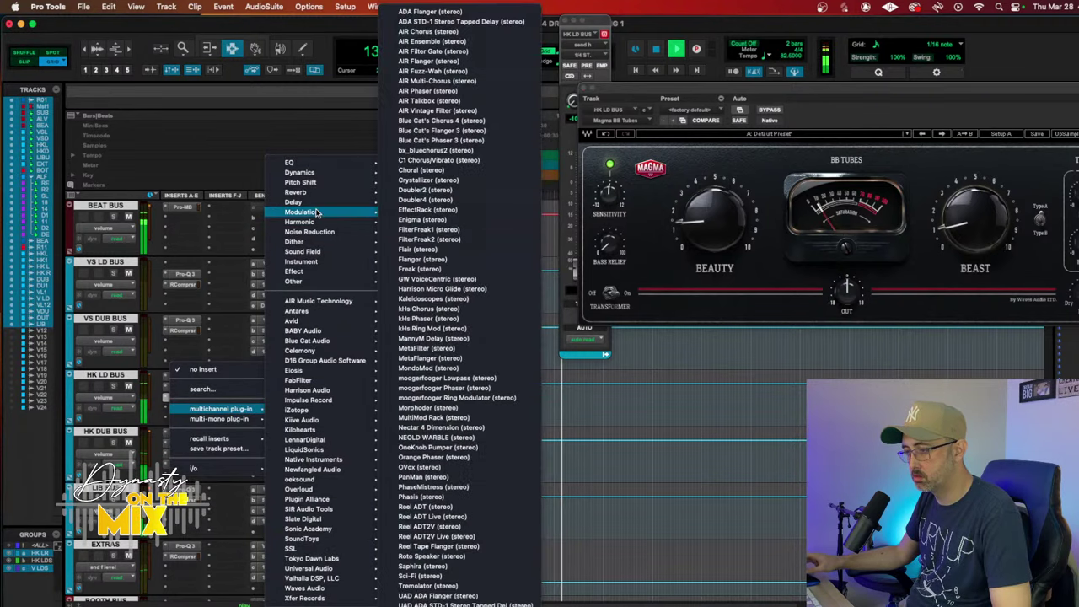
{"action": "mouse_move", "coordinate": [355, 172]}
{"action": "scroll", "coordinate": [462, 348], "scroll_direction": "down", "scroll_amount": 10}
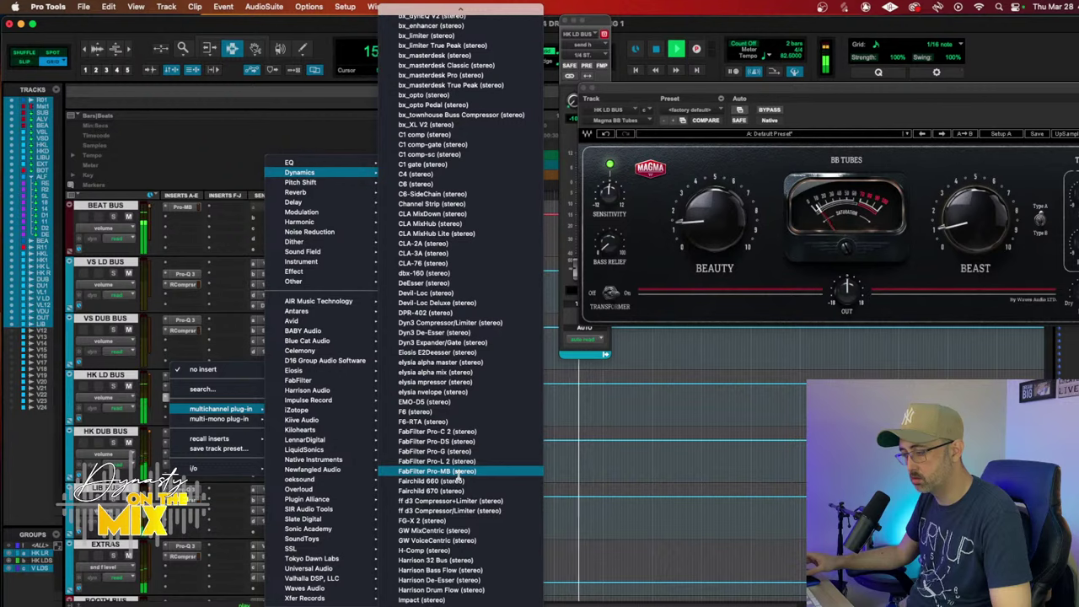
{"action": "left_click", "coordinate": [421, 185]}
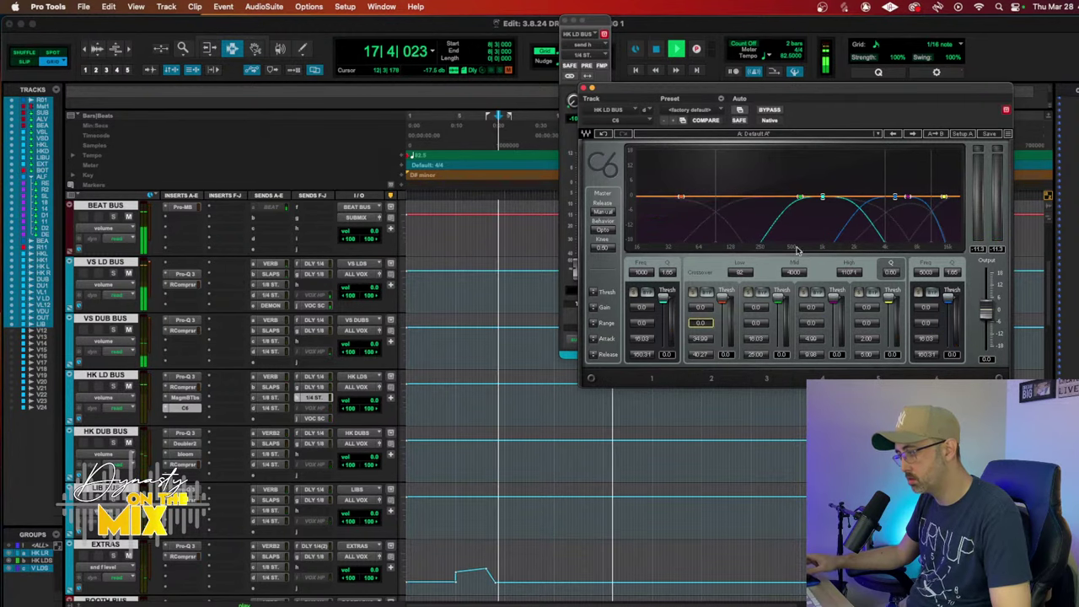
{"action": "key", "text": "space"}
{"action": "left_click_drag", "start_coordinate": [840, 94], "coordinate": [651, 107]}
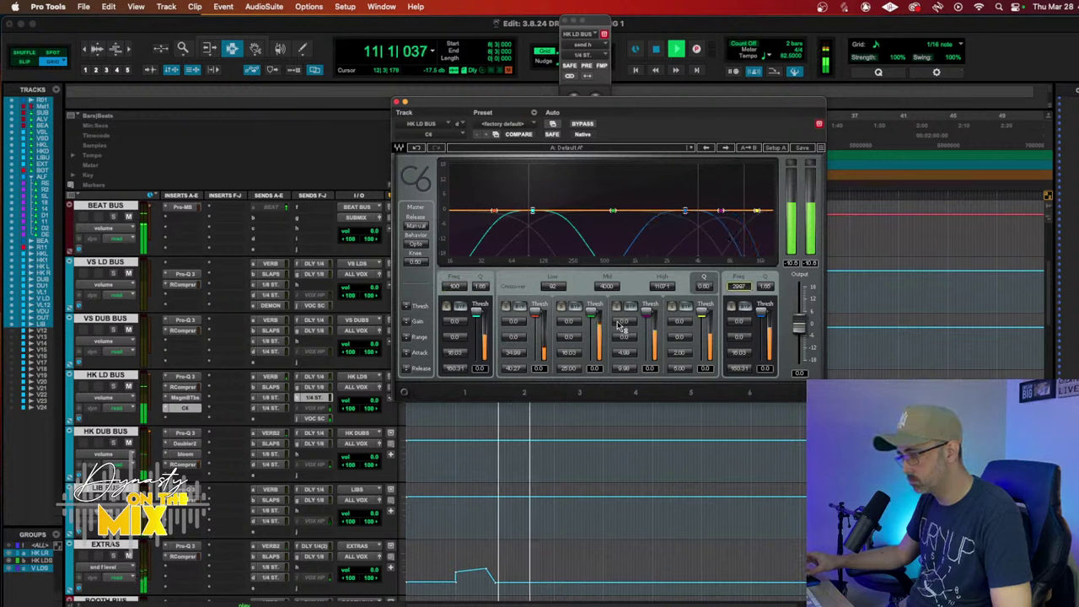
Step: Set C6's Mid and High crossovers to about 1 kHz and 5.8 kHz, and narrow band 6 to Q 7.06 with a -30.1 threshold
{"action": "left_click", "coordinate": [606, 286]}
{"action": "left_click", "coordinate": [662, 287]}
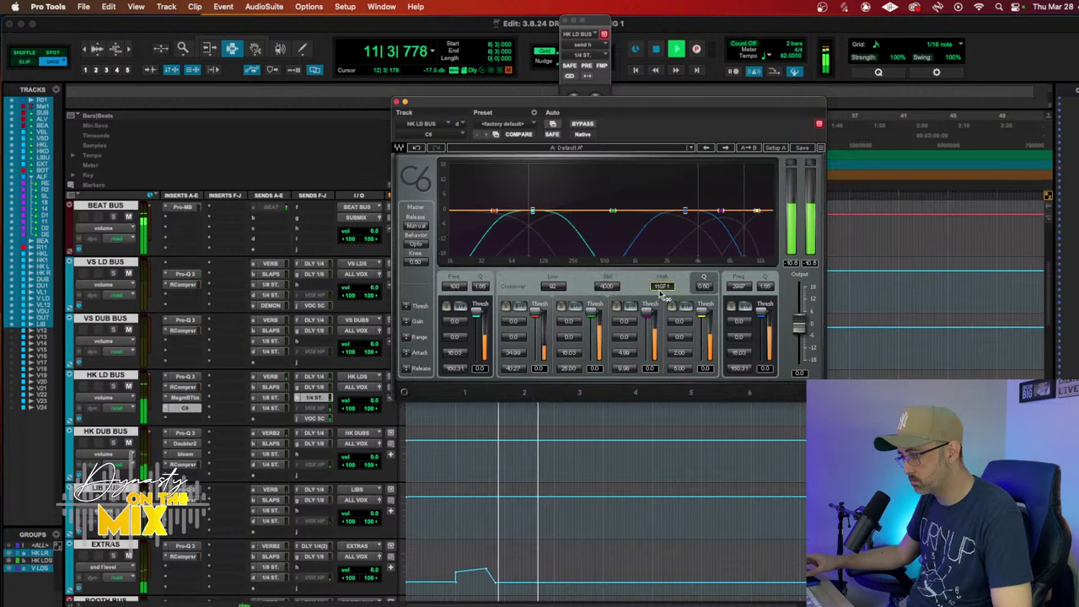
{"action": "left_click_drag", "start_coordinate": [699, 250], "coordinate": [637, 250]}
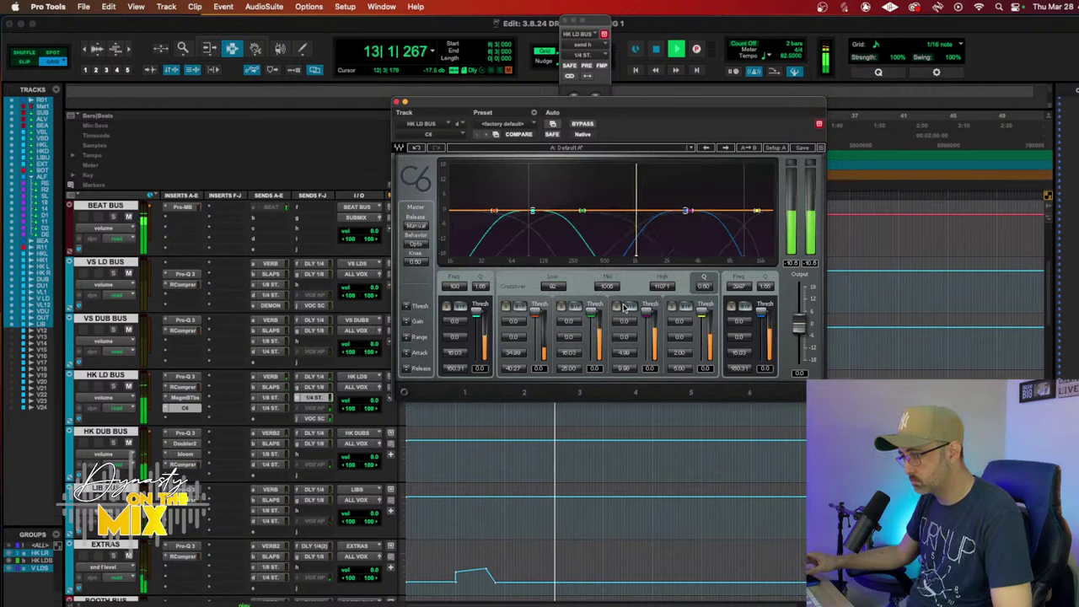
{"action": "left_click_drag", "start_coordinate": [742, 245], "coordinate": [715, 244]}
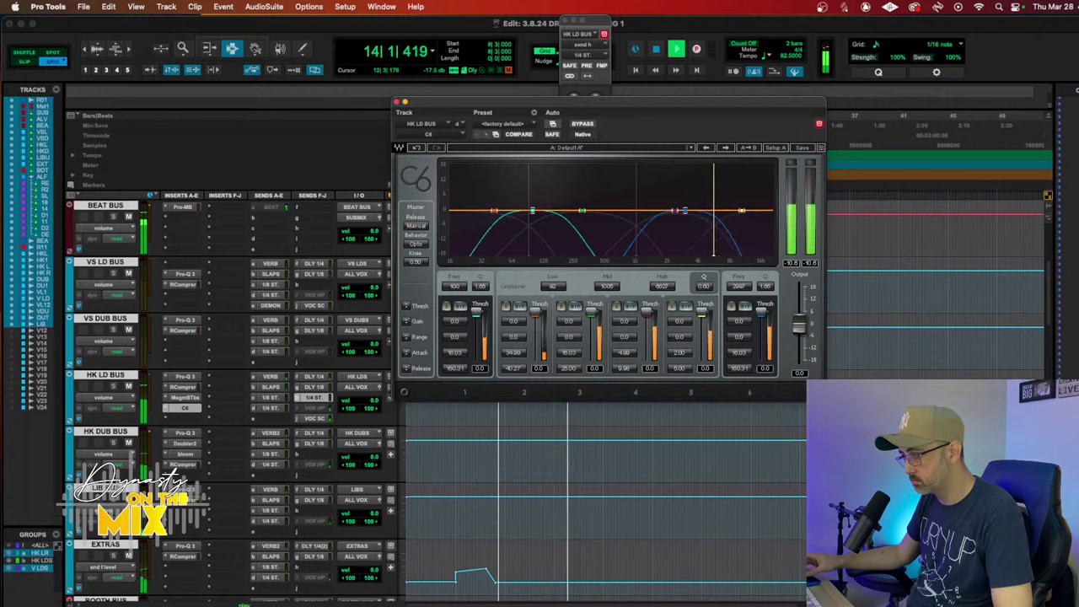
{"action": "left_click", "coordinate": [732, 306]}
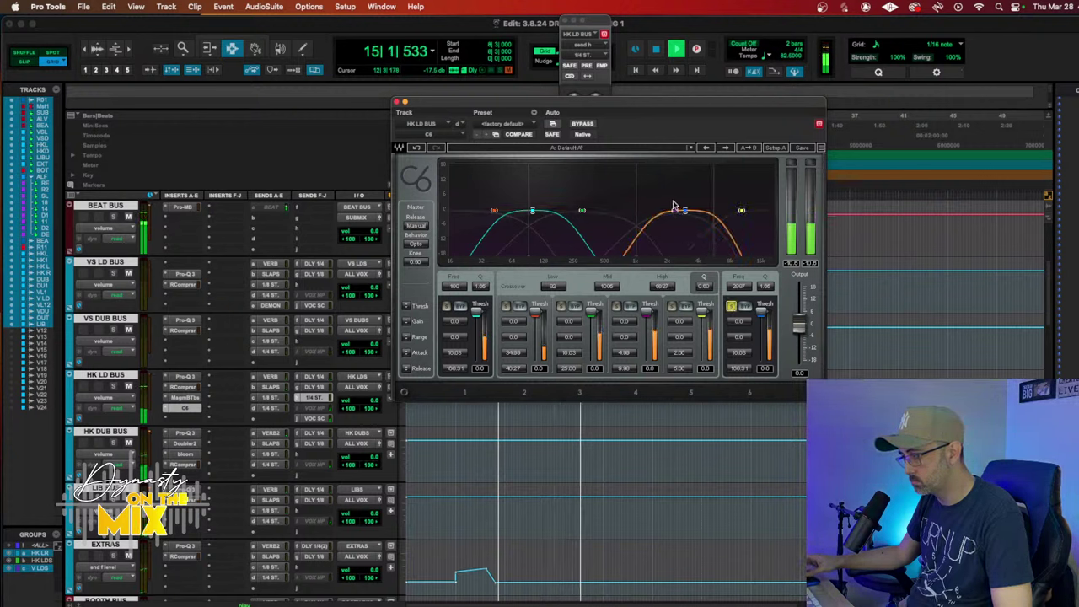
{"action": "left_click_drag", "start_coordinate": [755, 288], "coordinate": [756, 315]}
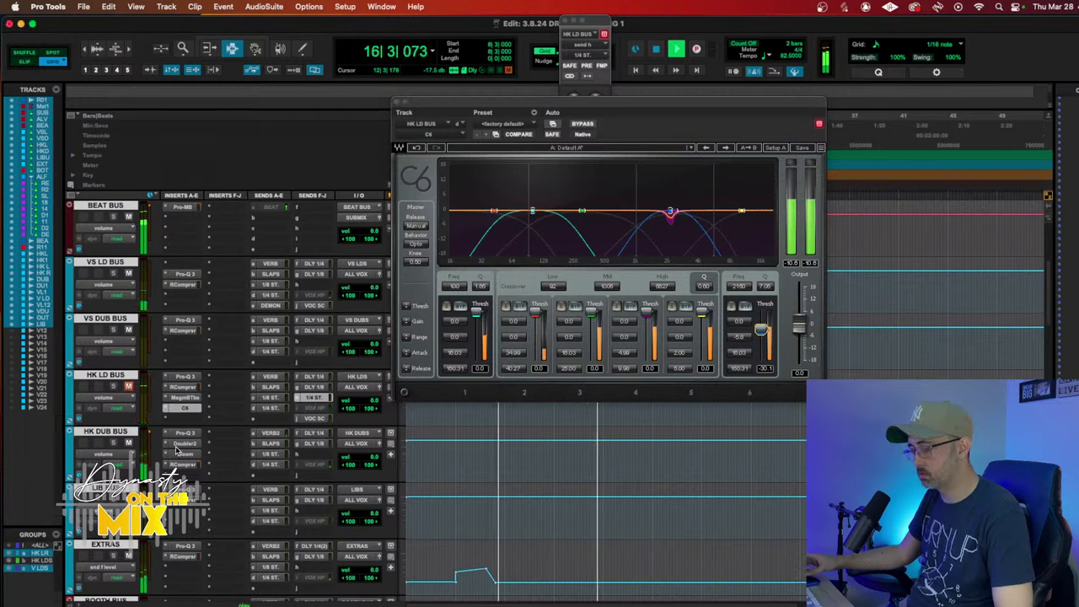
Step: Check the VERB2 send on EXTRAS and add a 12 dB/oct low cut at about 138 Hz in its Pro-Q 3
{"action": "scroll", "coordinate": [253, 396], "scroll_direction": "down", "scroll_amount": 2}
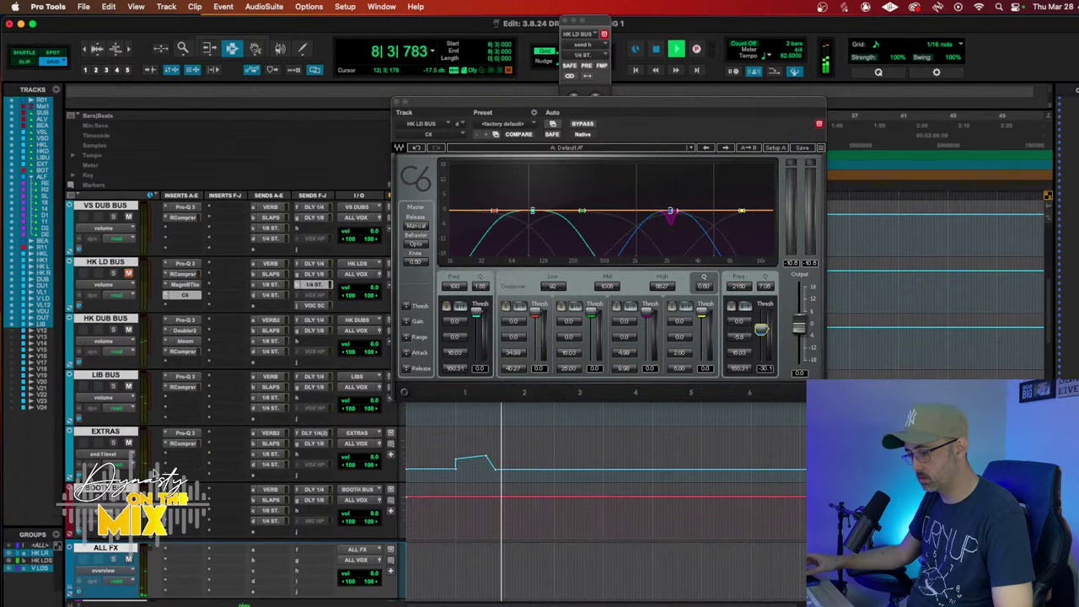
{"action": "left_click", "coordinate": [268, 433]}
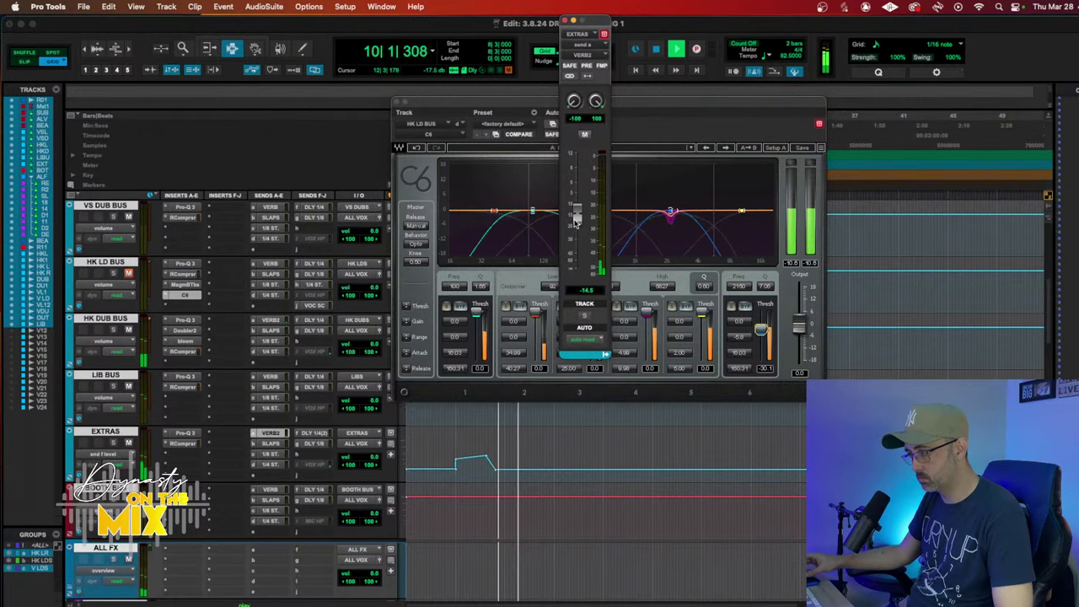
{"action": "left_click", "coordinate": [184, 433]}
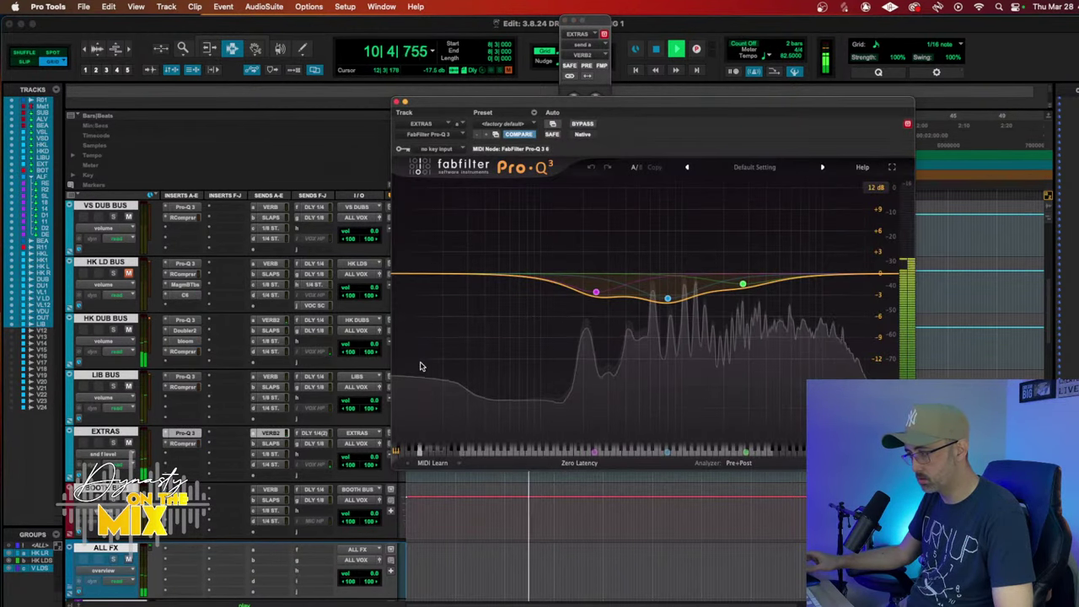
{"action": "left_click", "coordinate": [530, 278]}
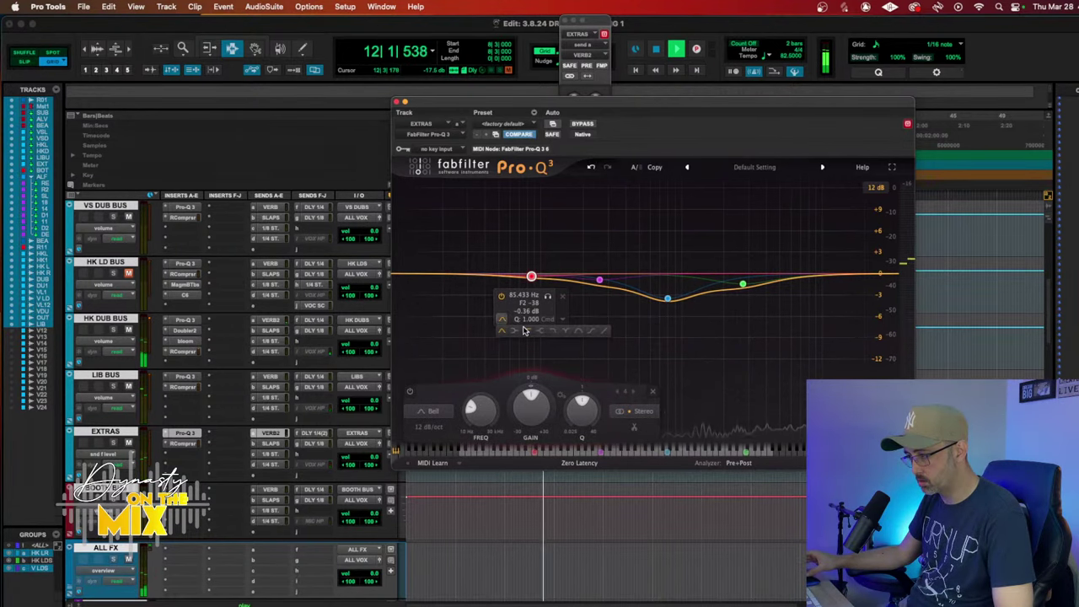
{"action": "left_click", "coordinate": [522, 330]}
{"action": "left_click_drag", "start_coordinate": [532, 277], "coordinate": [552, 279]}
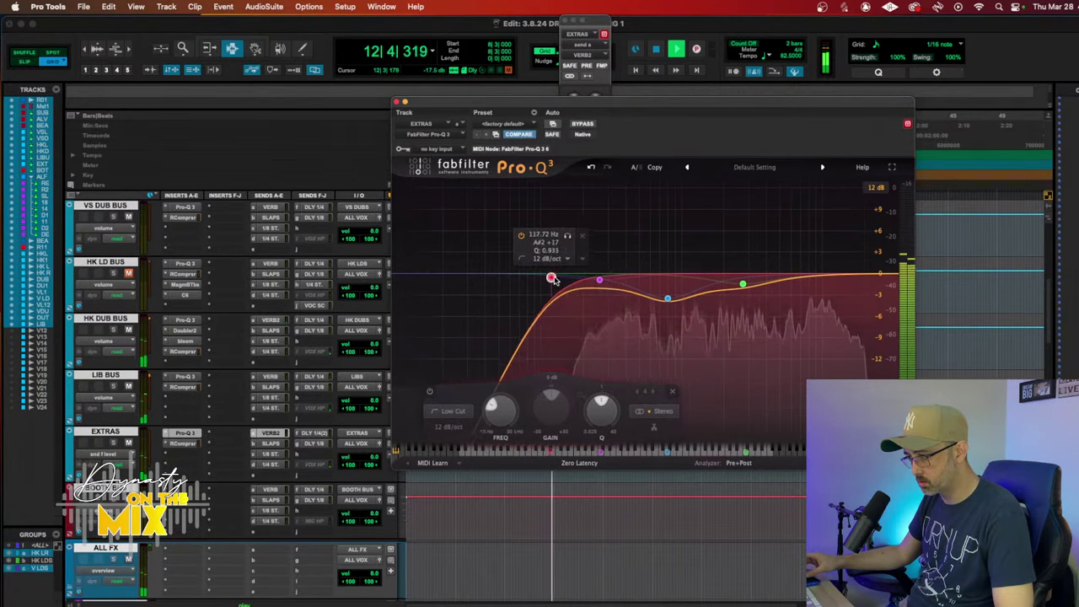
Step: Set the RCompressor Release on EXTRAS to 163 and the RCompressor Gain on HK DUB BUS to 1.0
{"action": "left_click", "coordinate": [184, 443]}
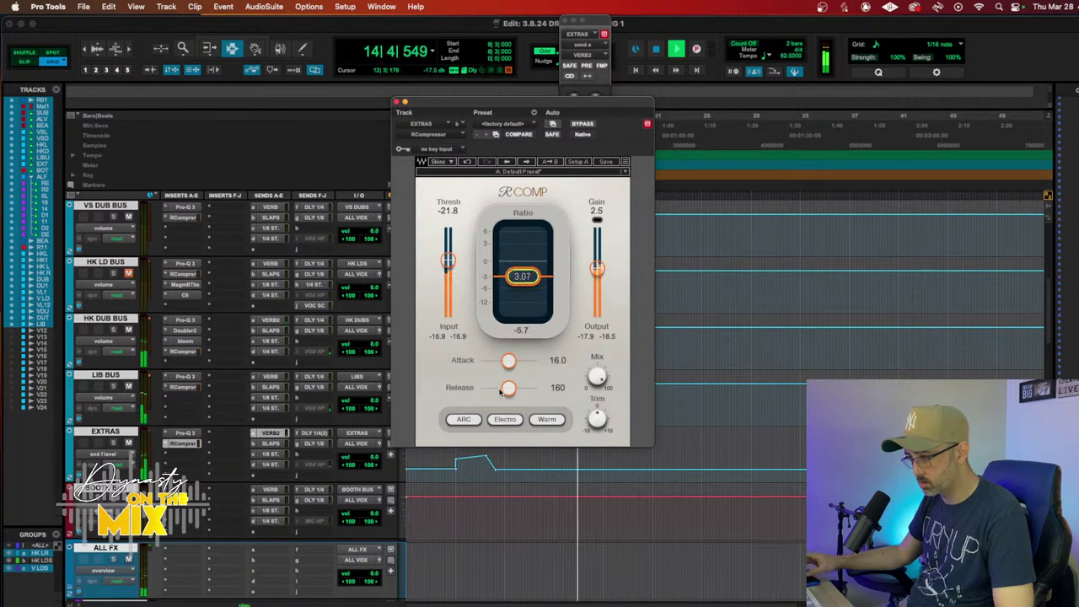
{"action": "left_click", "coordinate": [185, 351]}
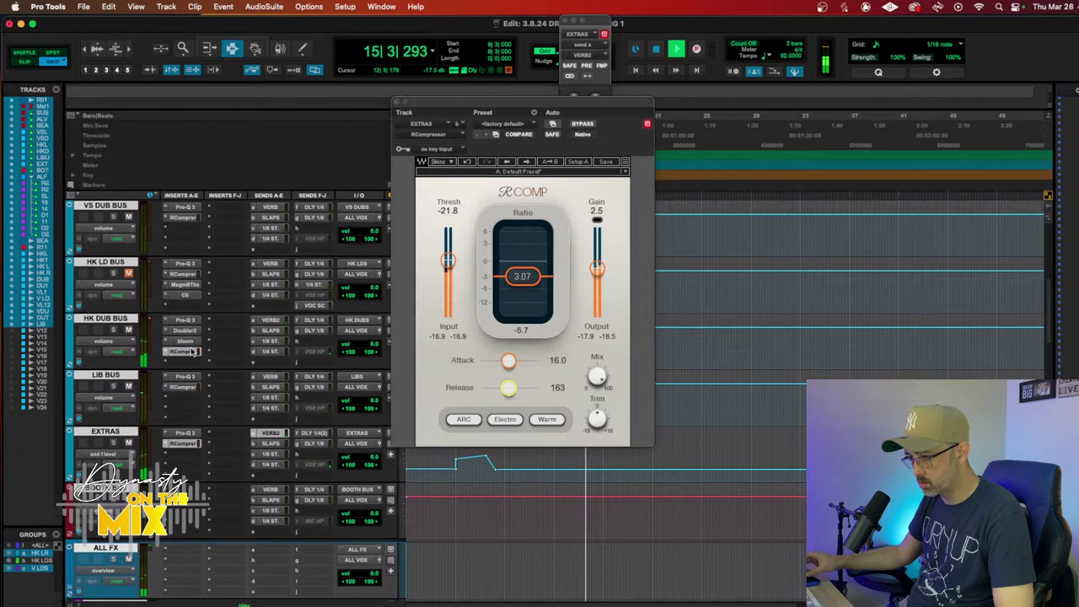
{"action": "left_click_drag", "start_coordinate": [597, 267], "coordinate": [597, 271]}
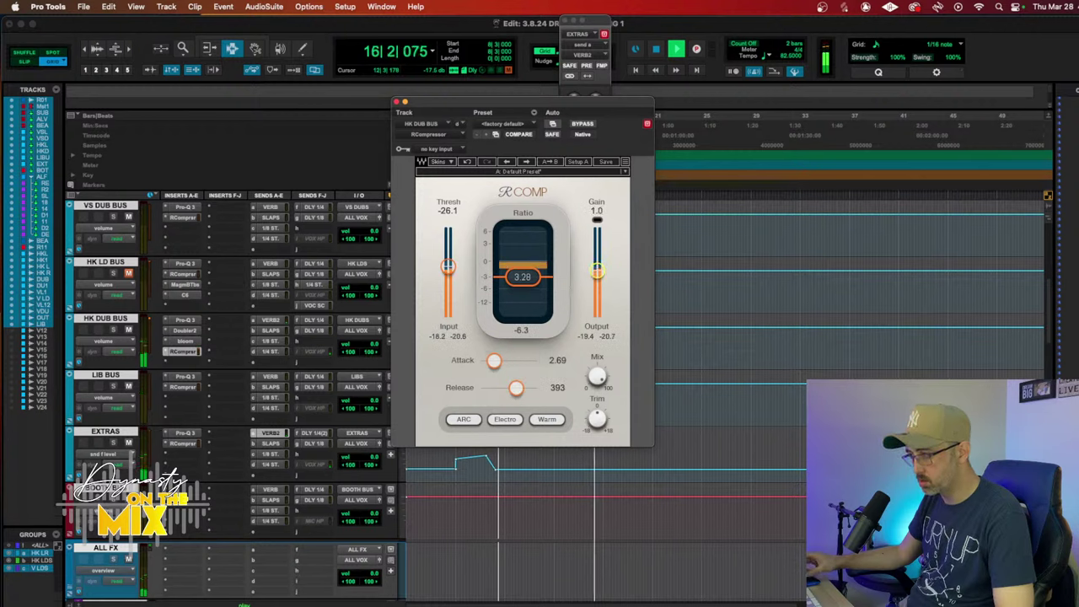
Step: Unmute HK LD BUS and set HK DUB BUS's RCompressor Attack to 13.8 and Threshold to -29.9
{"action": "left_click", "coordinate": [129, 274]}
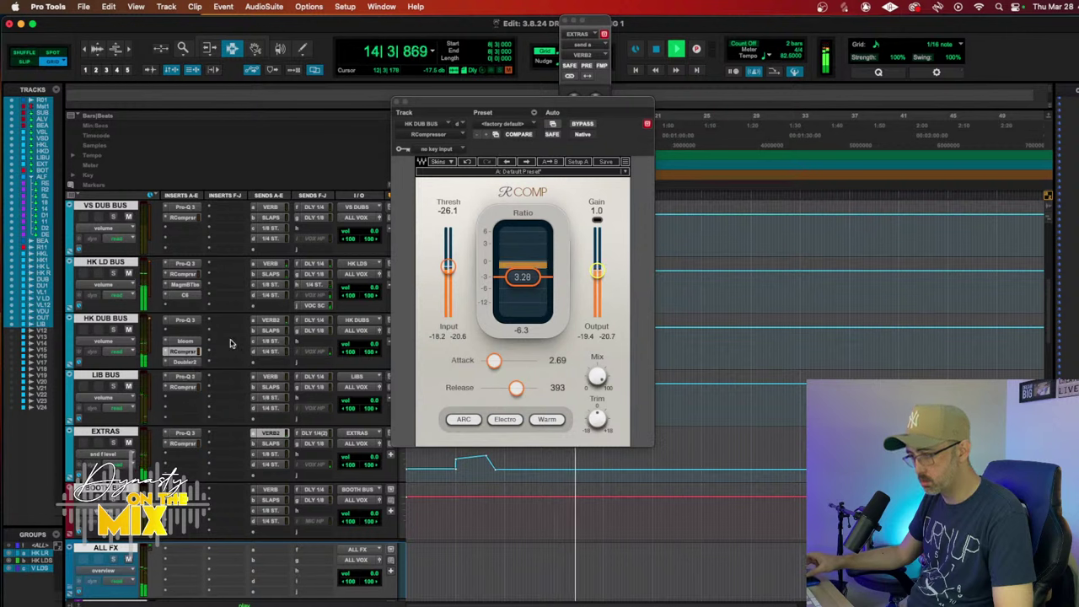
{"action": "left_click_drag", "start_coordinate": [494, 360], "coordinate": [507, 360]}
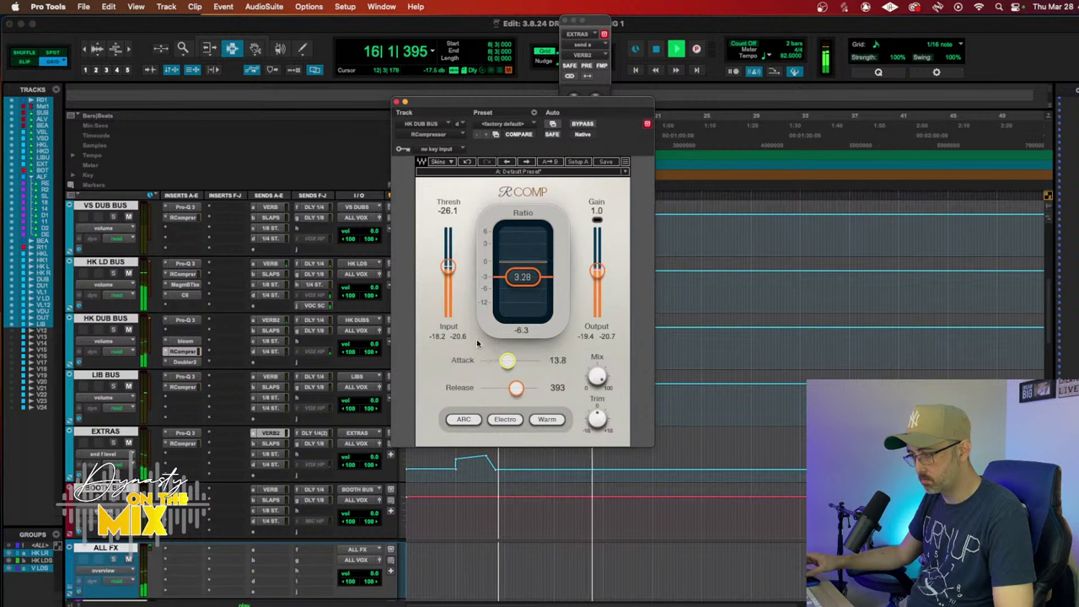
{"action": "left_click_drag", "start_coordinate": [447, 274], "coordinate": [447, 271]}
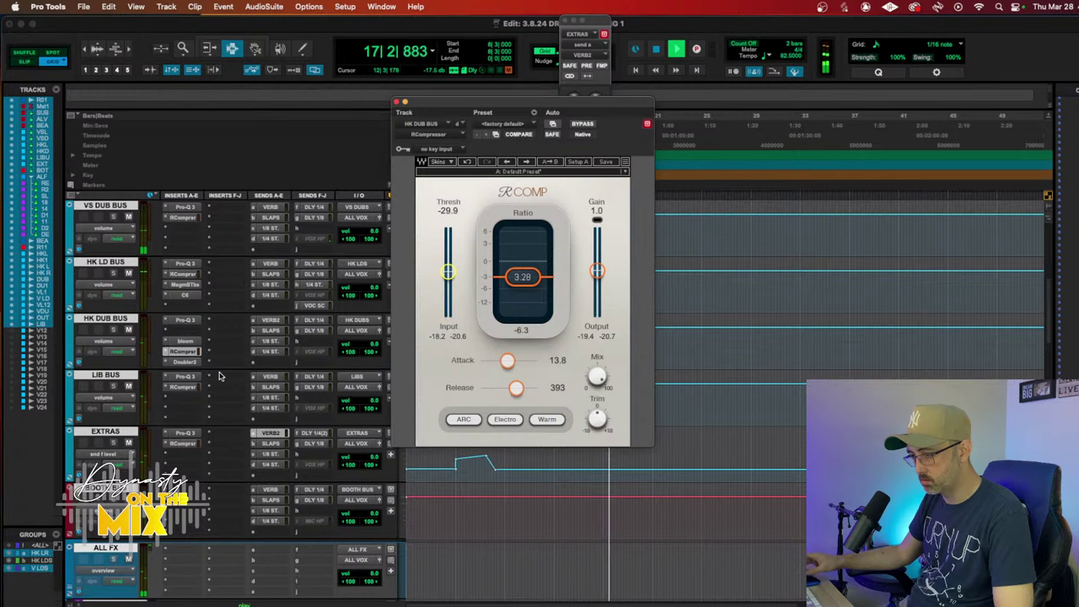
Step: Copy Magma BB Tubes from HK LD BUS to the insert slot after RComprsr on VS LD BUS
{"action": "scroll", "coordinate": [219, 376], "scroll_direction": "up", "scroll_amount": 5}
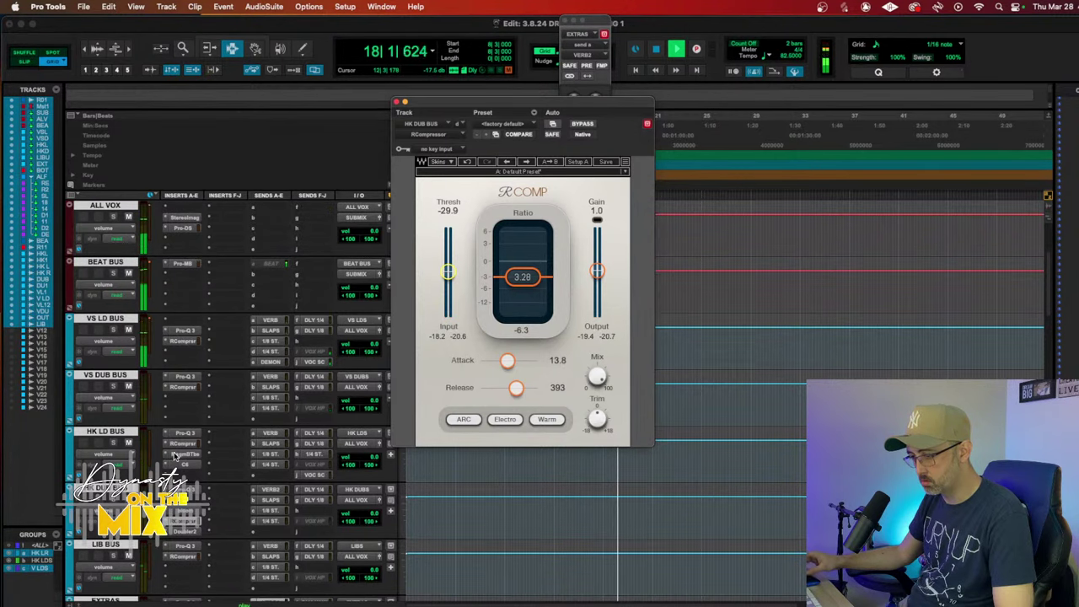
{"action": "left_click_drag", "start_coordinate": [175, 455], "coordinate": [182, 354]}
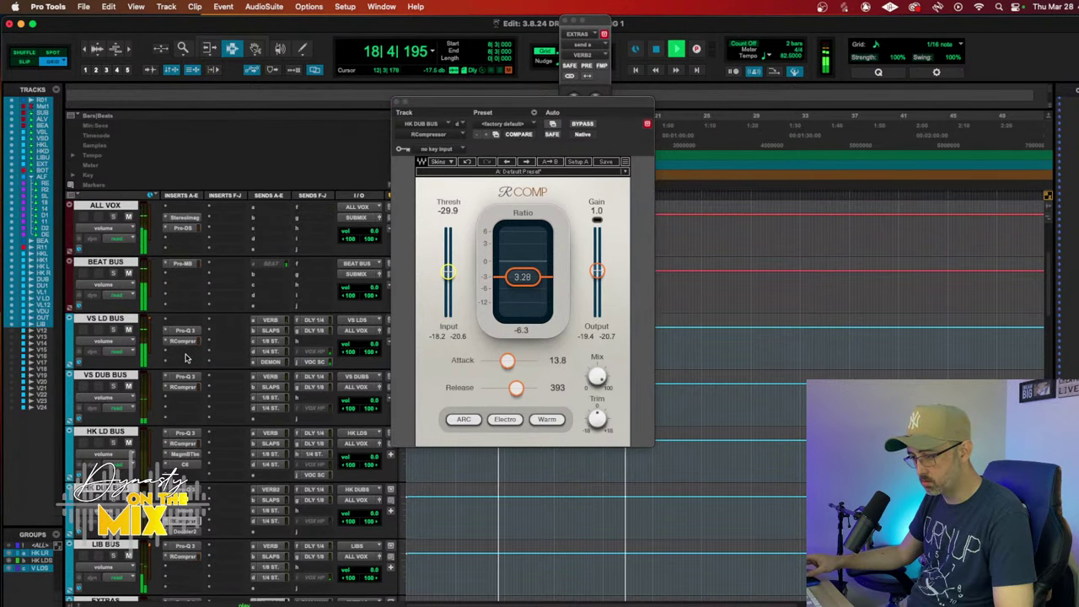
{"action": "left_click", "coordinate": [182, 353]}
Step: Set VS LD BUS's RCompressor Threshold to -11.3 and Attack to 5.77 during playback
{"action": "left_click", "coordinate": [183, 341]}
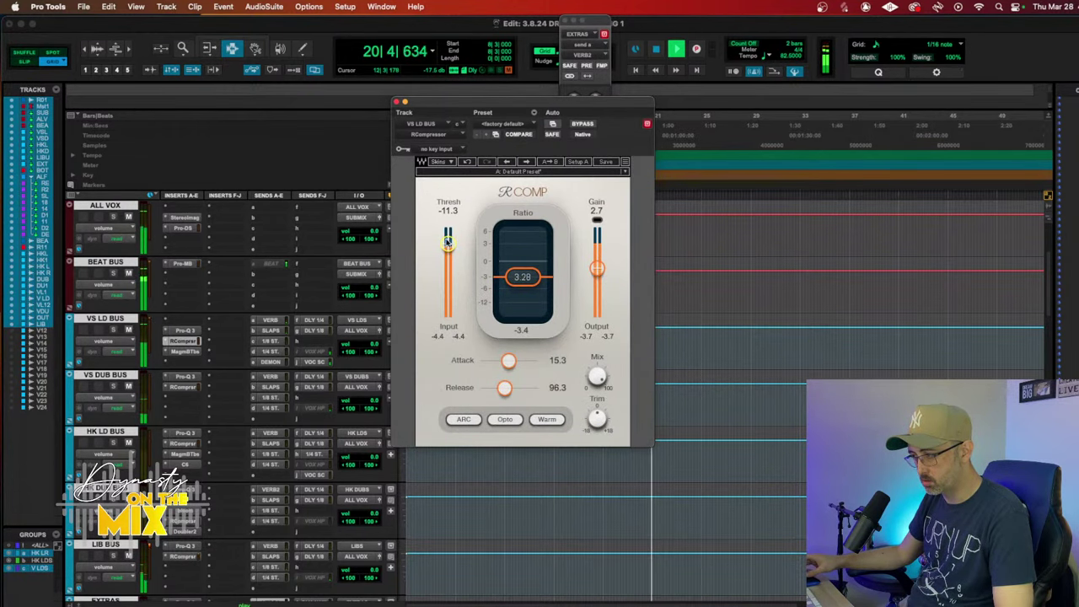
{"action": "left_click", "coordinate": [509, 360]}
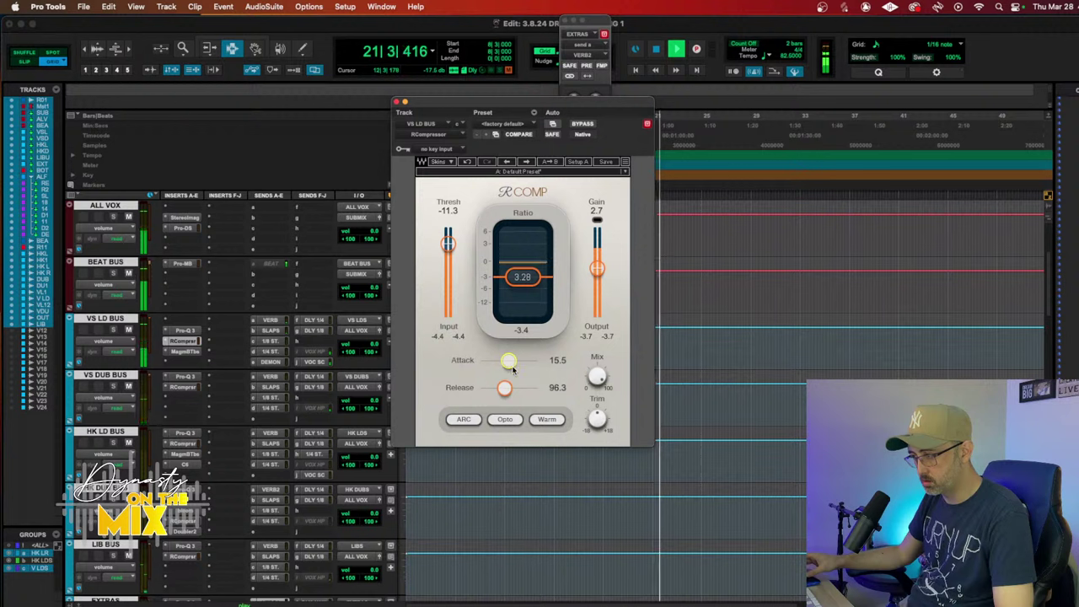
{"action": "left_click_drag", "start_coordinate": [509, 360], "coordinate": [500, 361]}
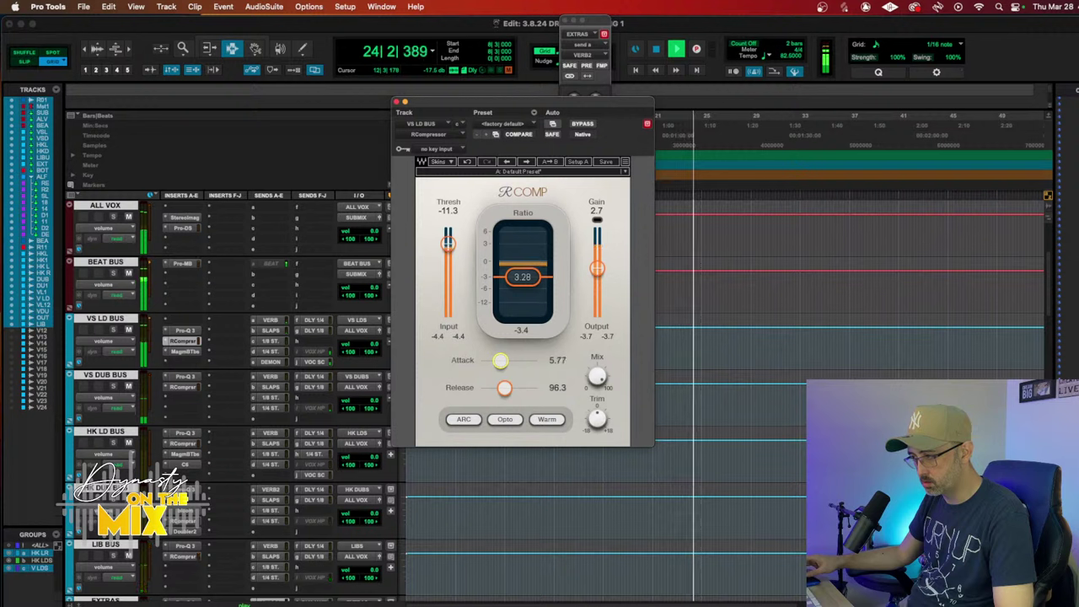
Step: Set VS LD BUS's RCompressor Attack to 7.40 and Release to 32.7, and add a narrow upper-mid cut of about 3 dB in Pro-Q 3
{"action": "left_click_drag", "start_coordinate": [500, 361], "coordinate": [495, 387]}
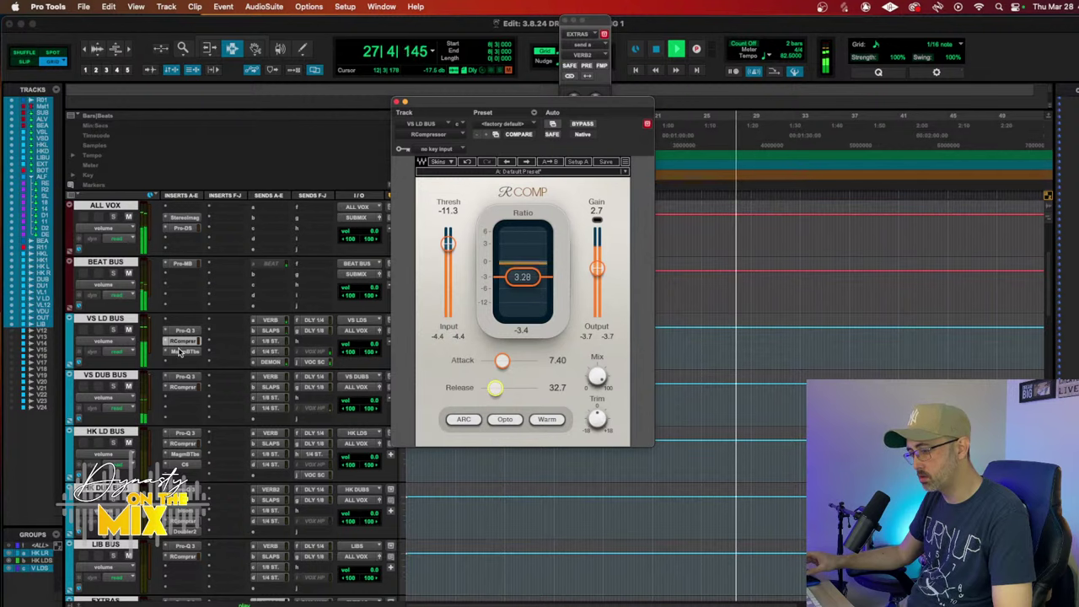
{"action": "left_click", "coordinate": [183, 331]}
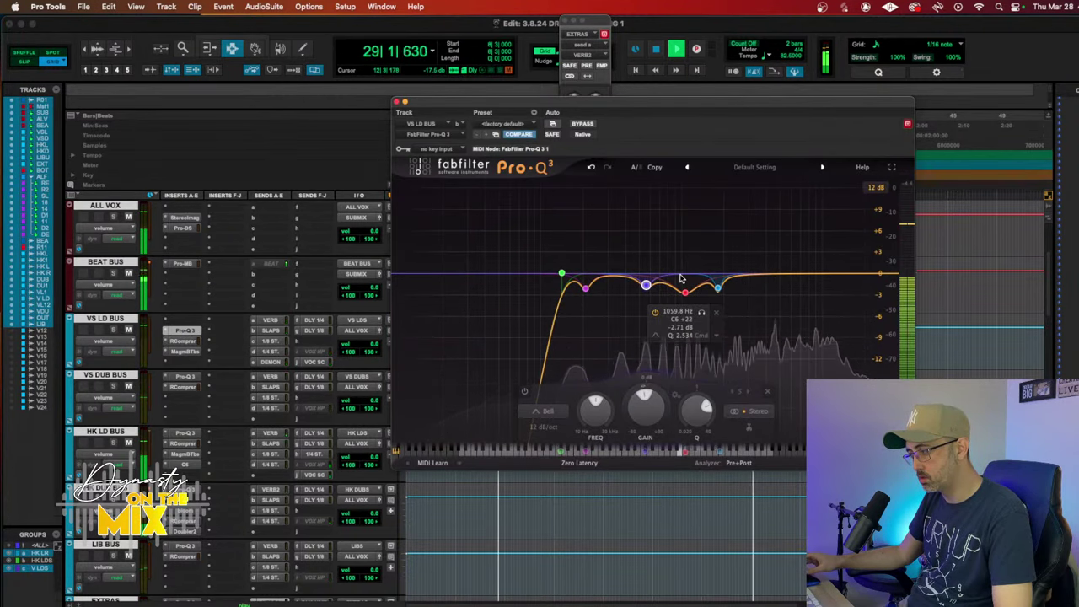
{"action": "mouse_move", "coordinate": [769, 279]}
{"action": "left_mouse_down"}
{"action": "mouse_move", "coordinate": [772, 230]}
{"action": "mouse_move", "coordinate": [769, 296]}
{"action": "left_mouse_up"}
{"action": "scroll", "coordinate": [776, 246], "scroll_direction": "up", "scroll_amount": 5}
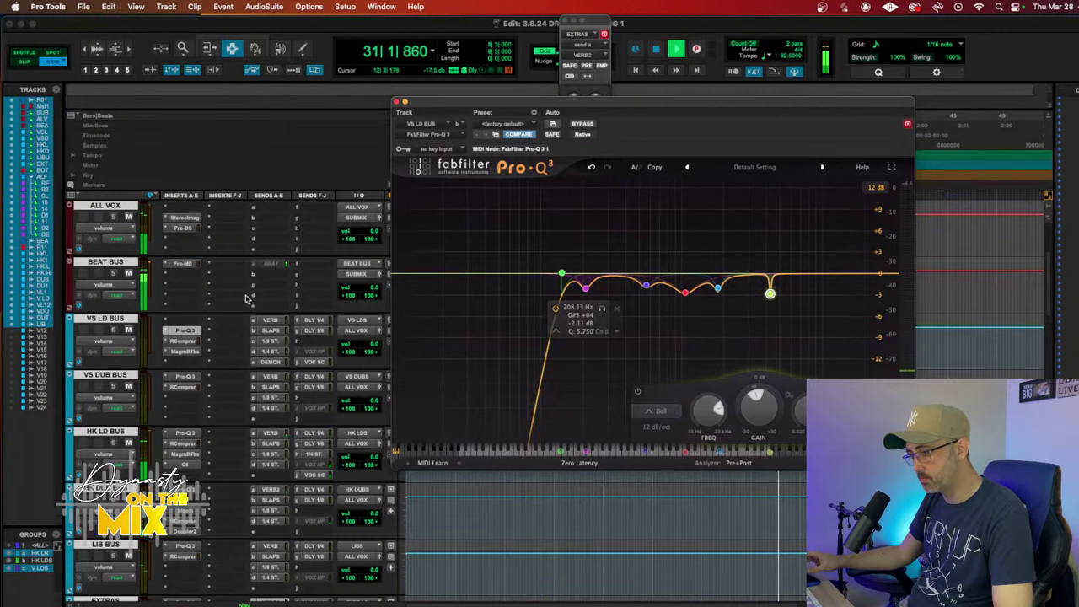
Step: Set Band 1 Range of BEAT BUS's Pro-MB to -1.96 dB and check the mix in Master 1's PAZ Analyzer
{"action": "scroll", "coordinate": [191, 298], "scroll_direction": "up", "scroll_amount": 4}
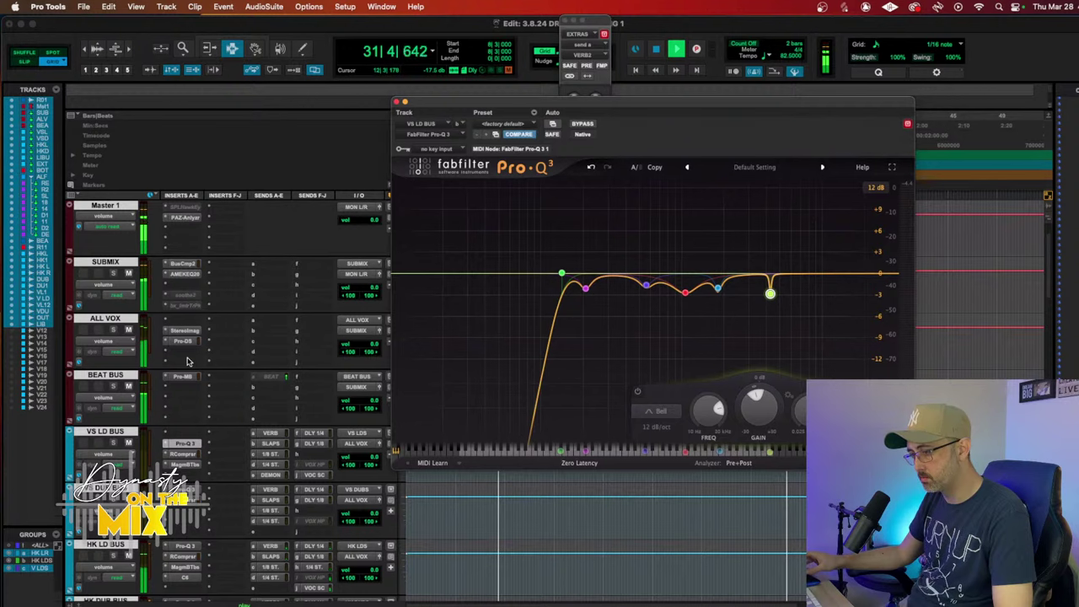
{"action": "left_click", "coordinate": [190, 377]}
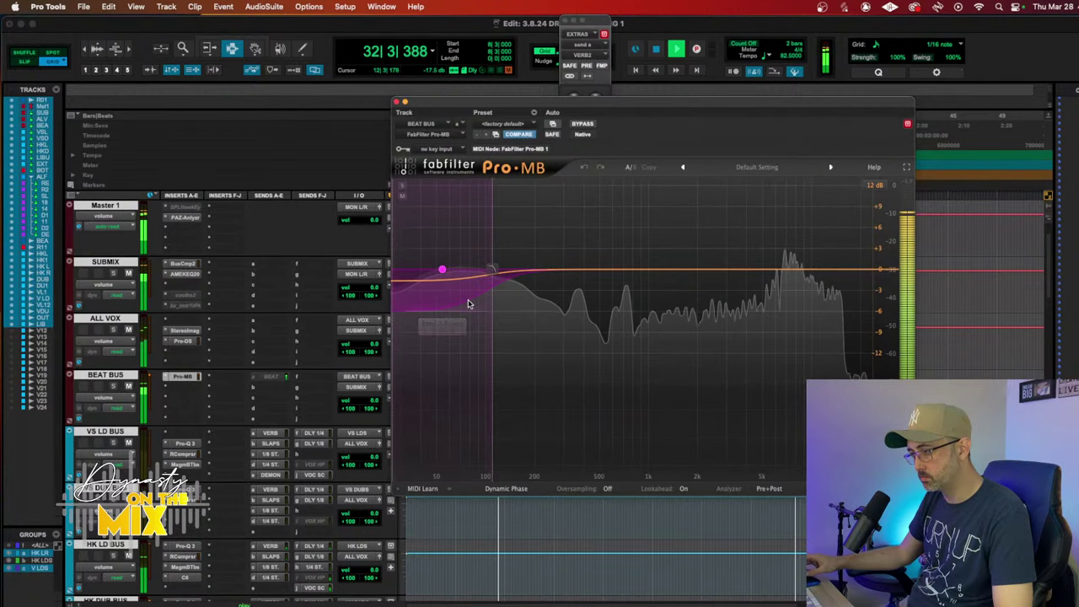
{"action": "left_click_drag", "start_coordinate": [435, 303], "coordinate": [434, 285]}
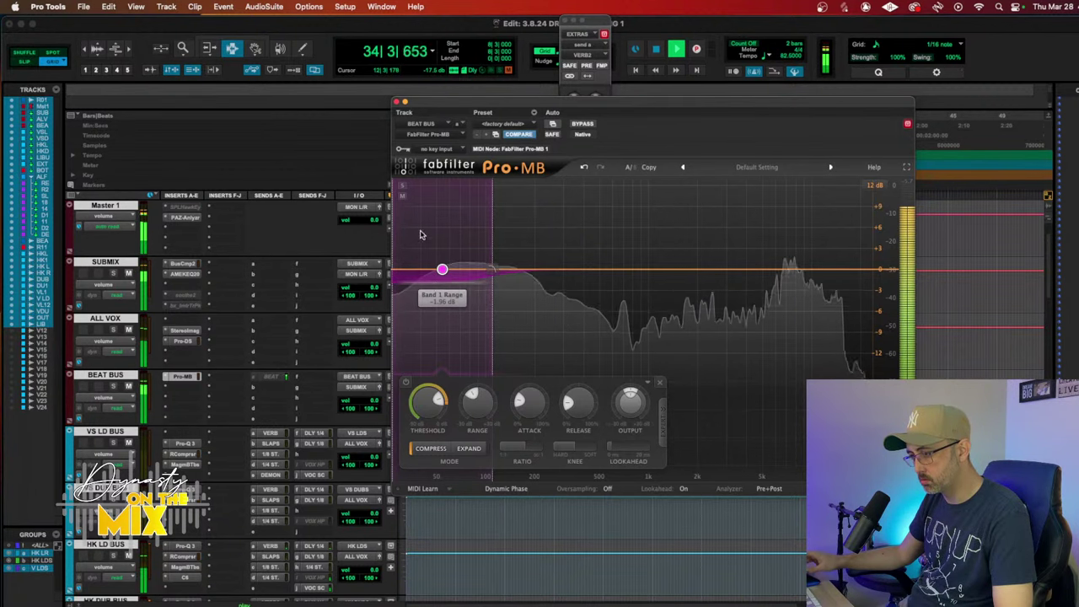
{"action": "left_click", "coordinate": [186, 218]}
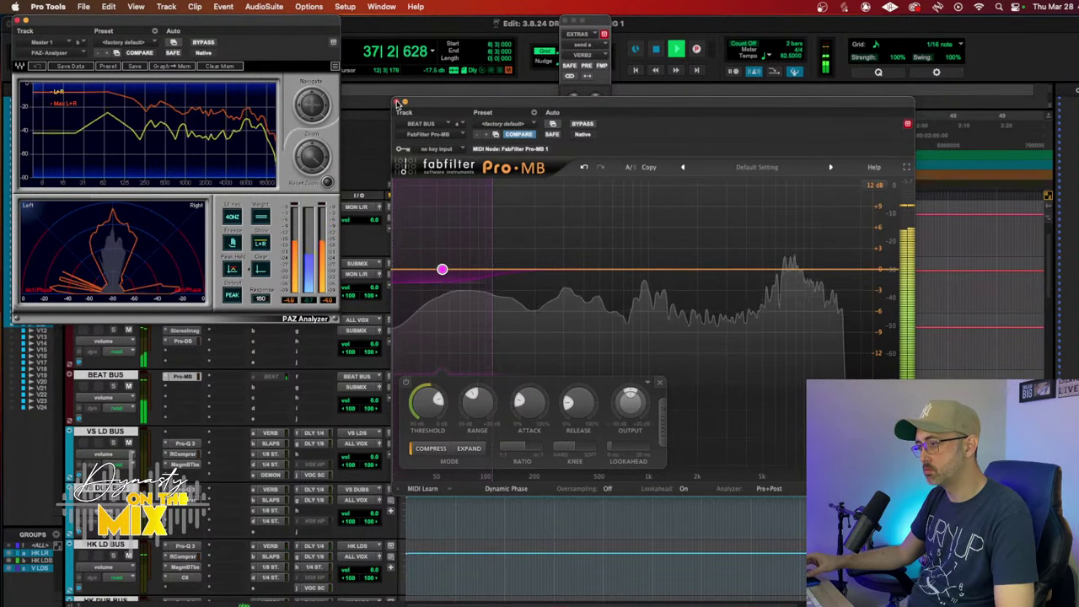
{"action": "left_click", "coordinate": [397, 102]}
{"action": "left_click", "coordinate": [17, 18]}
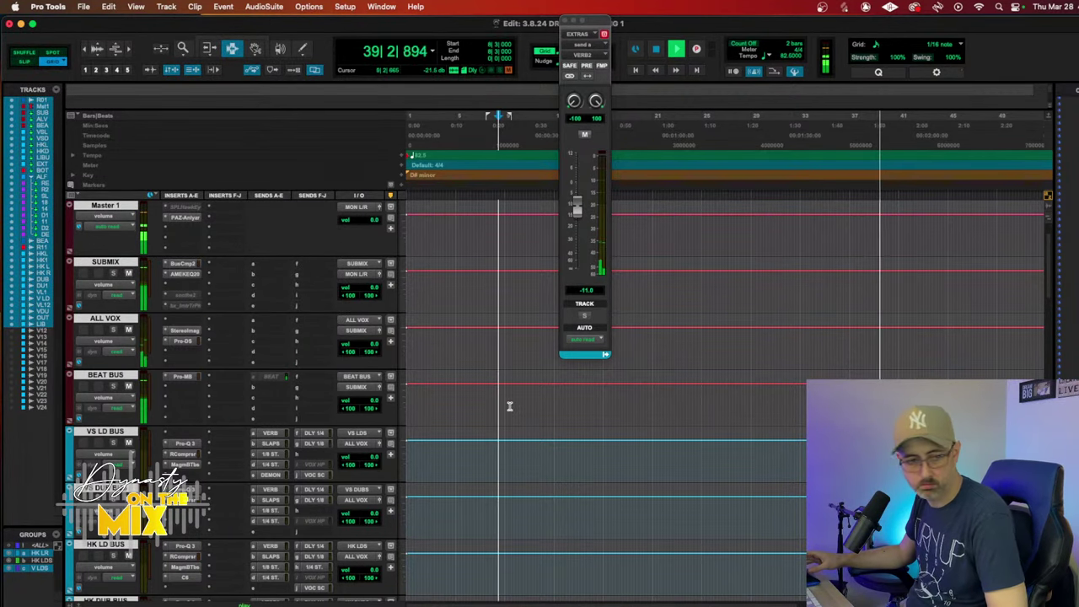
Step: Look over the bus, effects and individual vocal tracks while the end of the song plays
{"action": "scroll", "coordinate": [579, 460], "scroll_direction": "down", "scroll_amount": 15}
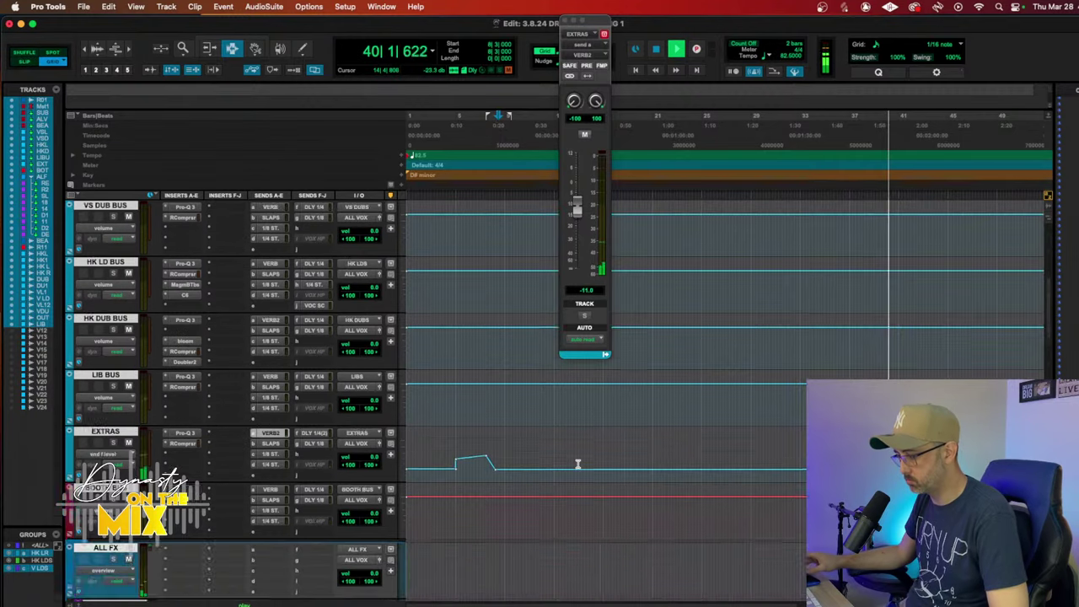
{"action": "scroll", "coordinate": [578, 462], "scroll_direction": "down", "scroll_amount": 5}
{"action": "scroll", "coordinate": [590, 464], "scroll_direction": "up", "scroll_amount": 5}
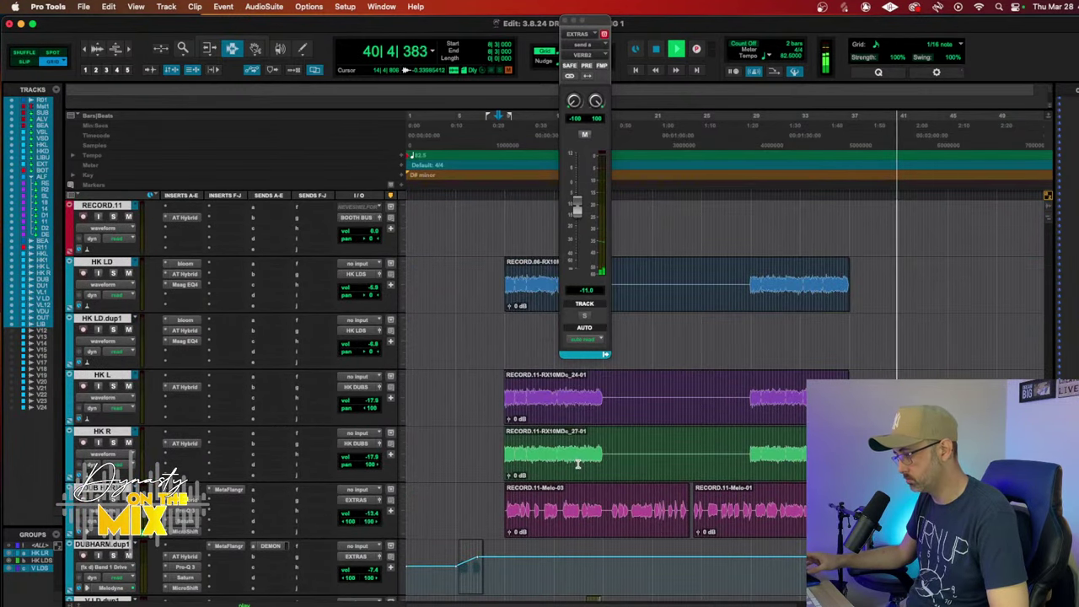
{"action": "scroll", "coordinate": [740, 498], "scroll_direction": "down", "scroll_amount": 10}
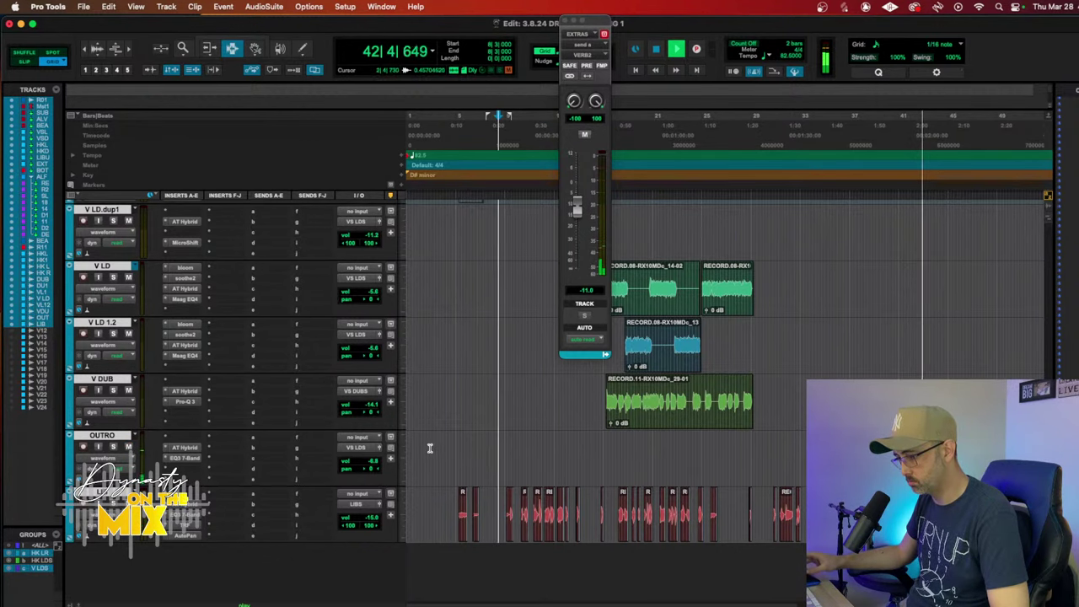
{"action": "scroll", "coordinate": [429, 449], "scroll_direction": "up", "scroll_amount": 3}
{"action": "scroll", "coordinate": [579, 494], "scroll_direction": "down", "scroll_amount": 2}
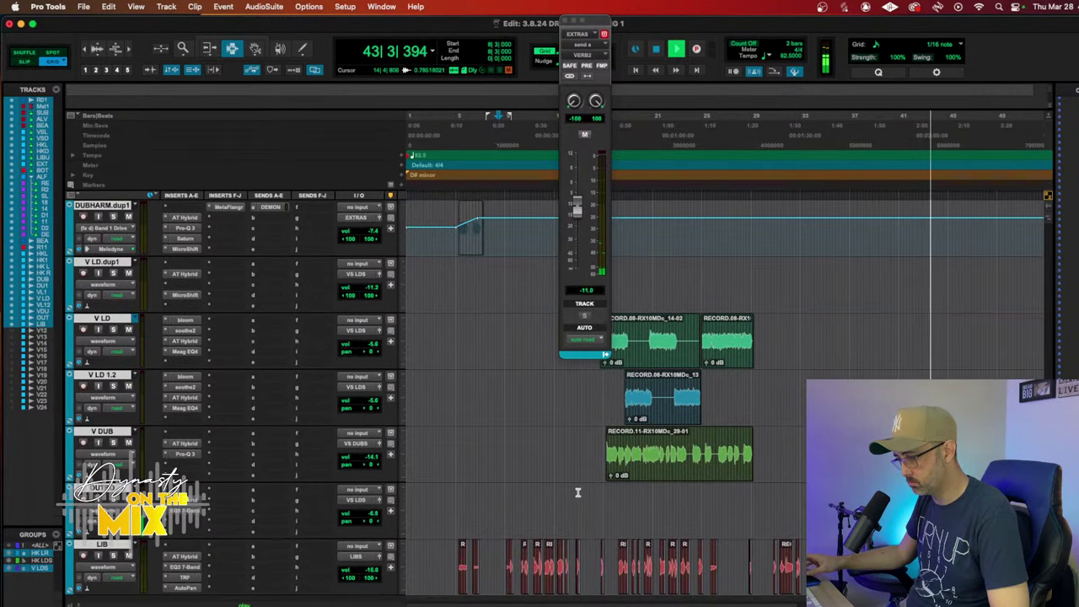
{"action": "scroll", "coordinate": [578, 494], "scroll_direction": "up", "scroll_amount": 2}
{"action": "scroll", "coordinate": [579, 493], "scroll_direction": "down", "scroll_amount": 2}
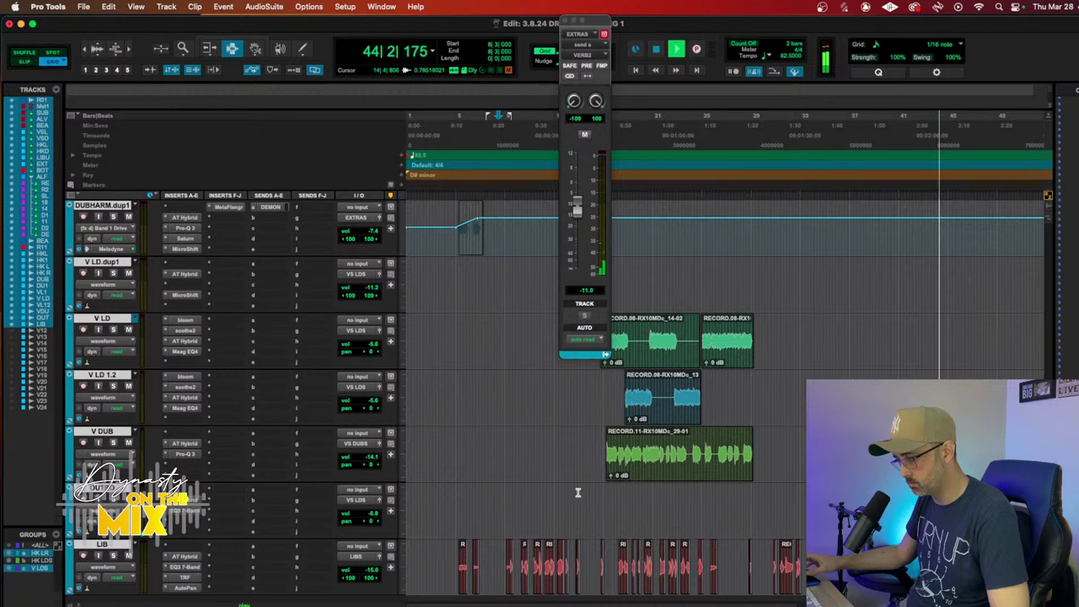
{"action": "scroll", "coordinate": [578, 492], "scroll_direction": "up", "scroll_amount": 6}
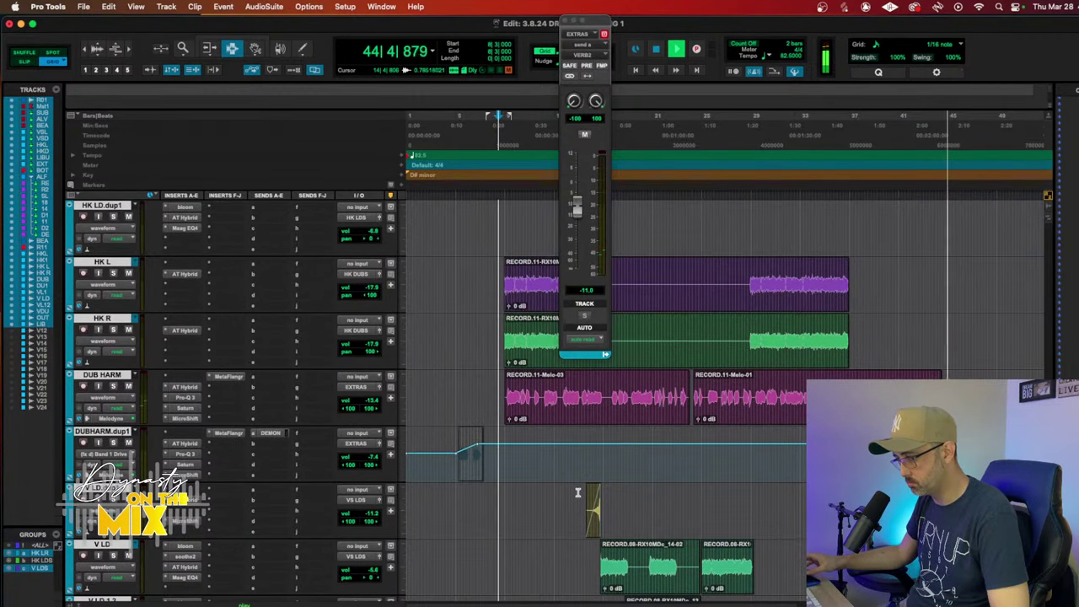
{"action": "scroll", "coordinate": [579, 493], "scroll_direction": "up", "scroll_amount": 8}
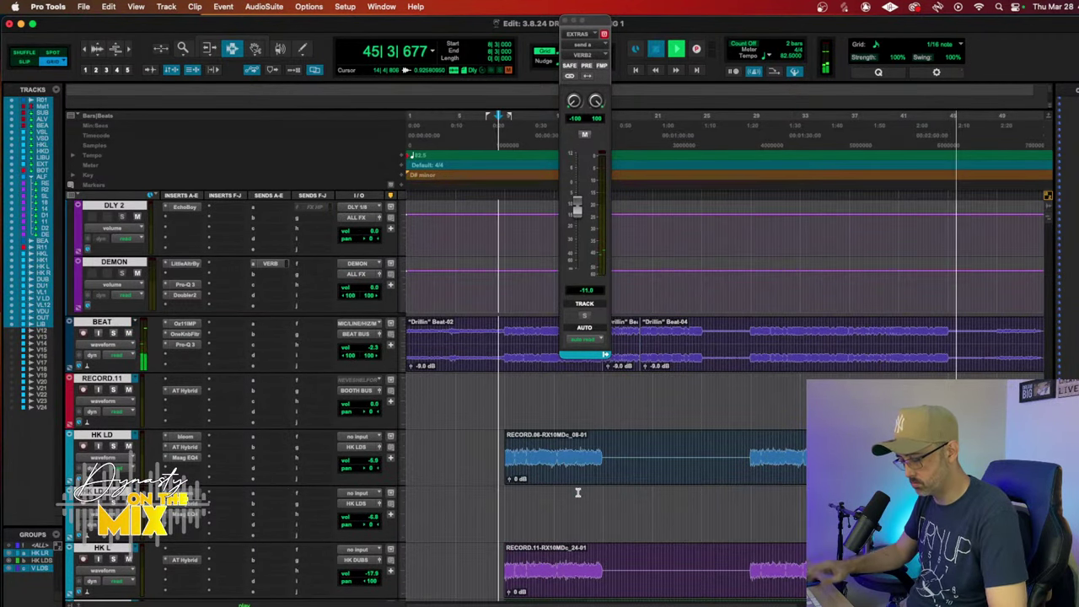
Step: Stop playback, save the session and replay the song from the beginning
{"action": "key", "text": "space"}
{"action": "key", "text": "super+s"}
{"action": "key", "text": "Return"}
{"action": "key", "text": "space"}
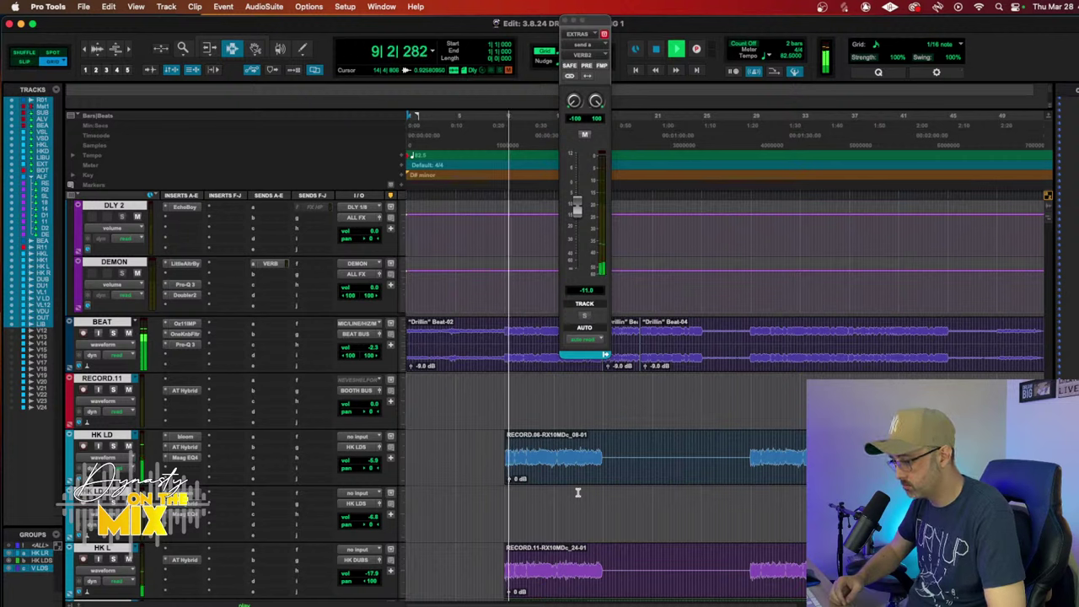
Step: Lower the HK LD track's volume slightly and open HK LD BUS's VERB send
{"action": "left_click", "coordinate": [371, 459]}
{"action": "left_click_drag", "start_coordinate": [371, 460], "coordinate": [372, 466]}
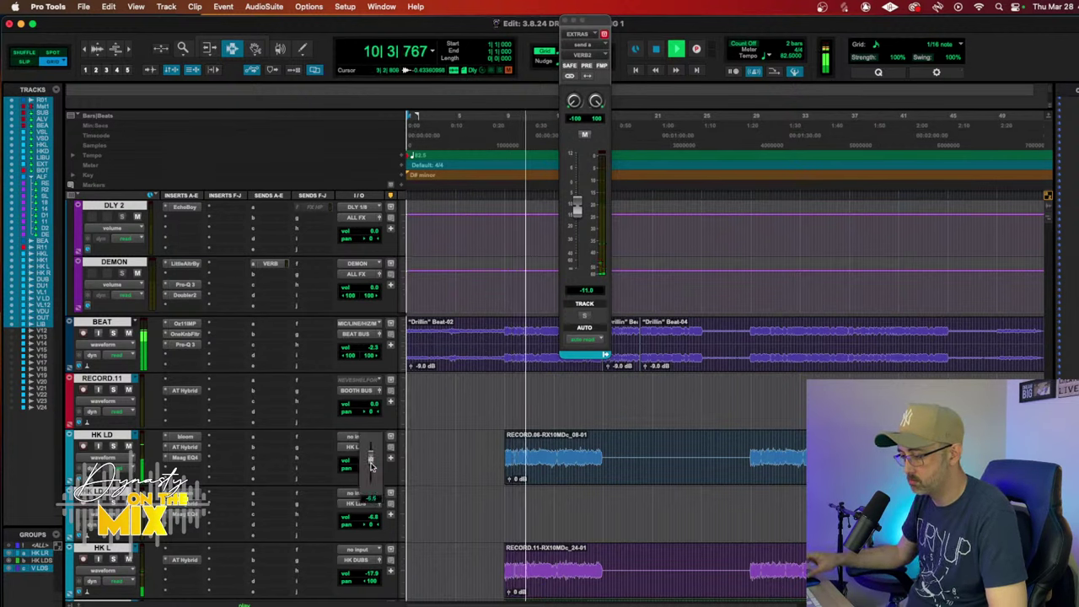
{"action": "scroll", "coordinate": [294, 422], "scroll_direction": "down", "scroll_amount": 10}
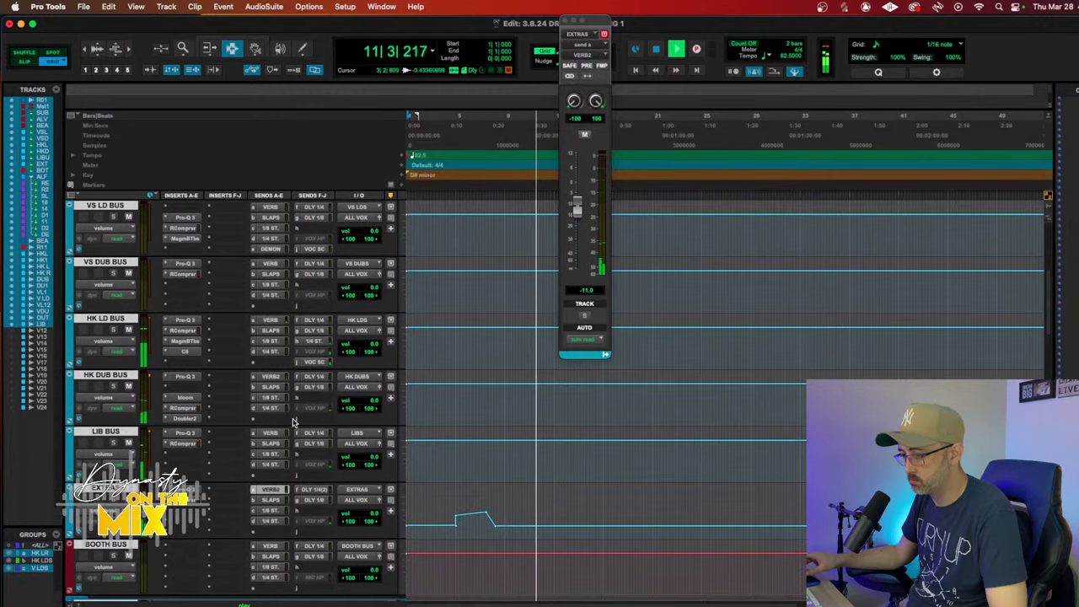
{"action": "left_click", "coordinate": [270, 319]}
Step: Set the Pro-C 2 Threshold on the REVERB track to -17.71 dB during playback and stop the song
{"action": "scroll", "coordinate": [253, 409], "scroll_direction": "down", "scroll_amount": 10}
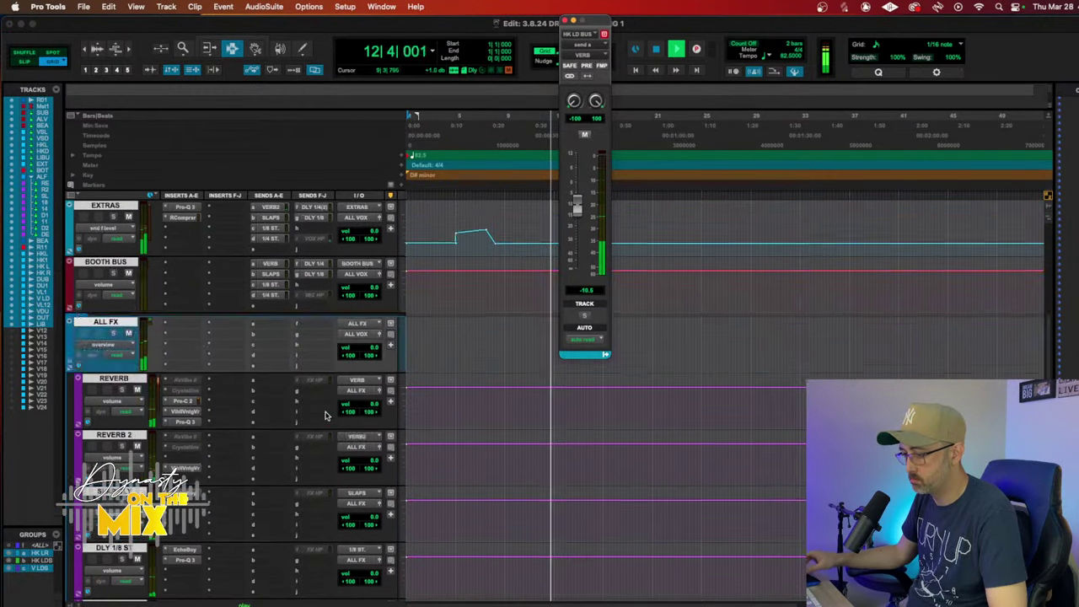
{"action": "scroll", "coordinate": [198, 409], "scroll_direction": "up", "scroll_amount": 2}
{"action": "left_click", "coordinate": [178, 346]}
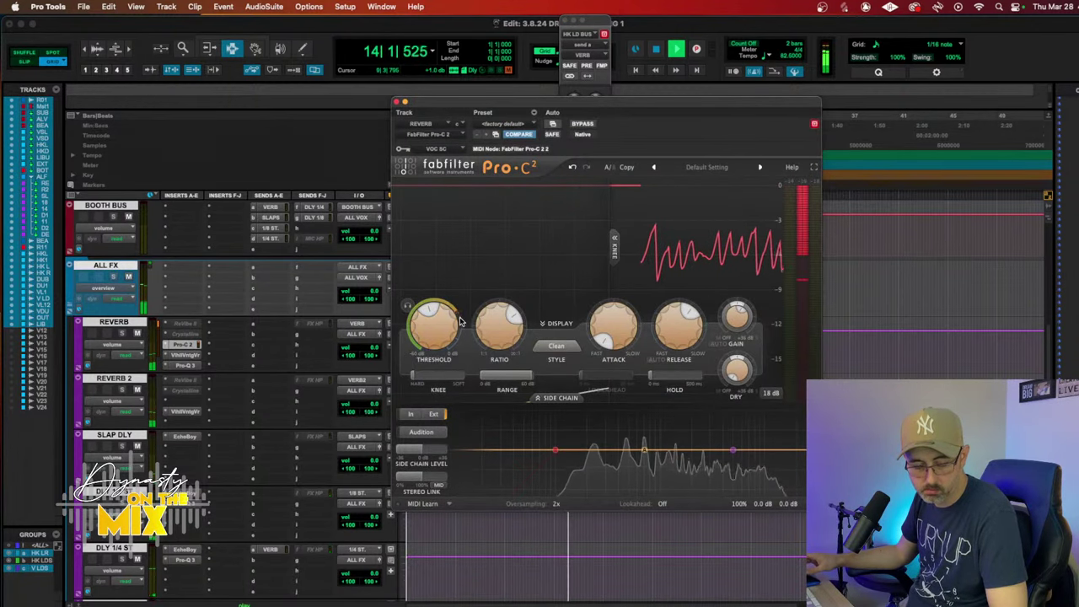
{"action": "mouse_move", "coordinate": [445, 320]}
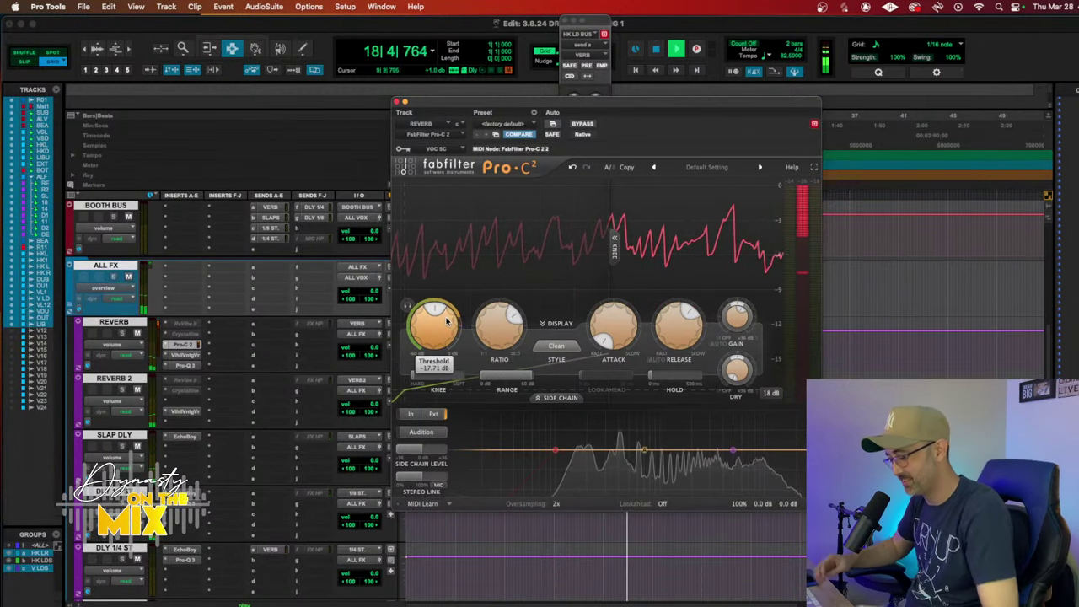
{"action": "key", "text": "space"}
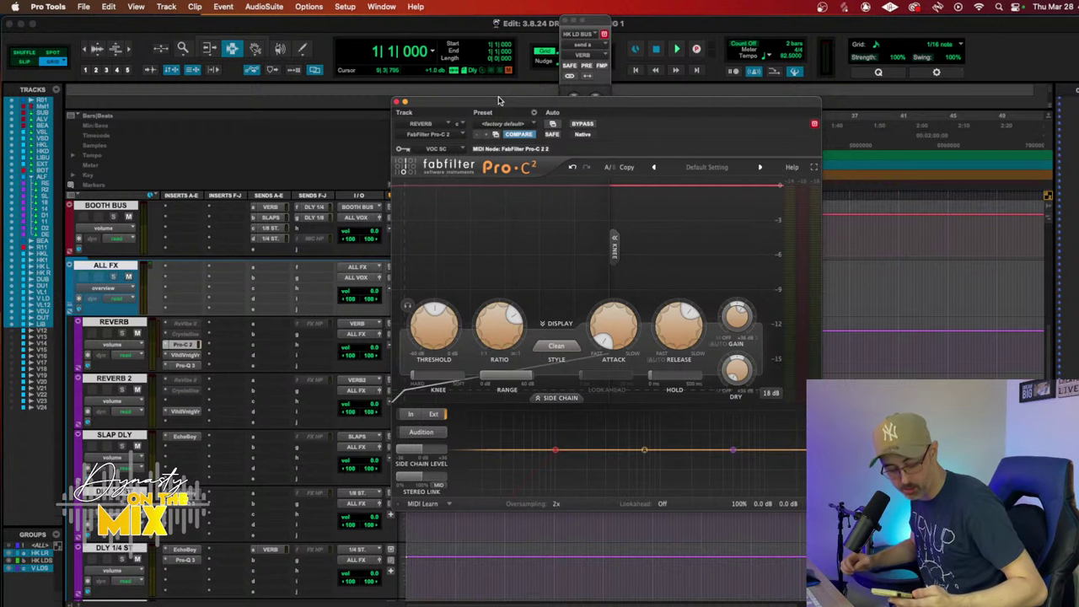
{"action": "left_click", "coordinate": [397, 102]}
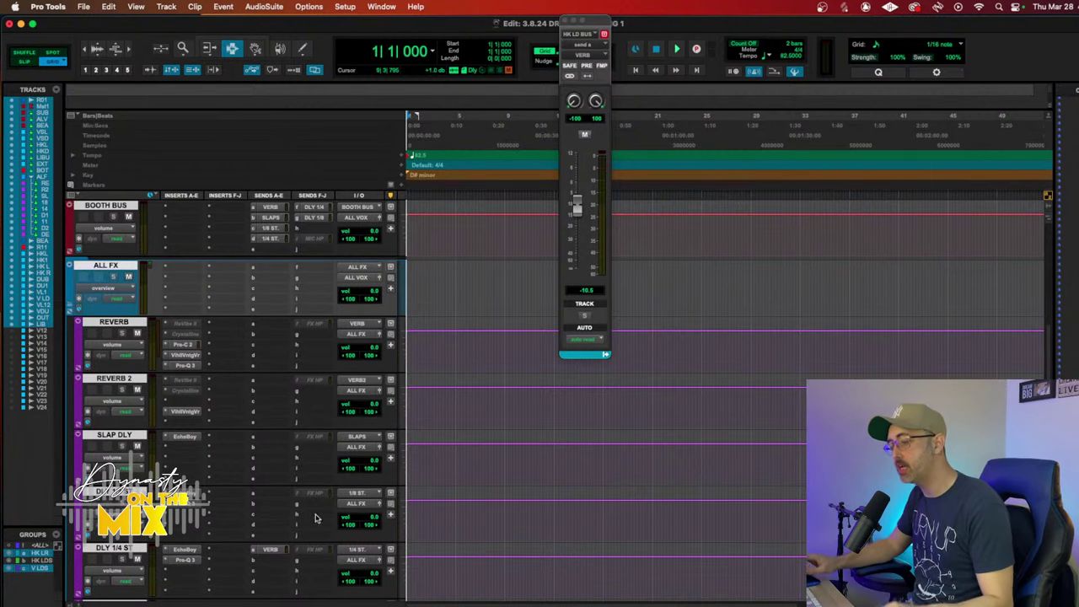
Step: Switch to OBS Studio and load the PODCAST scene into the preview
{"action": "mouse_move", "coordinate": [371, 600]}
{"action": "left_click", "coordinate": [420, 586]}
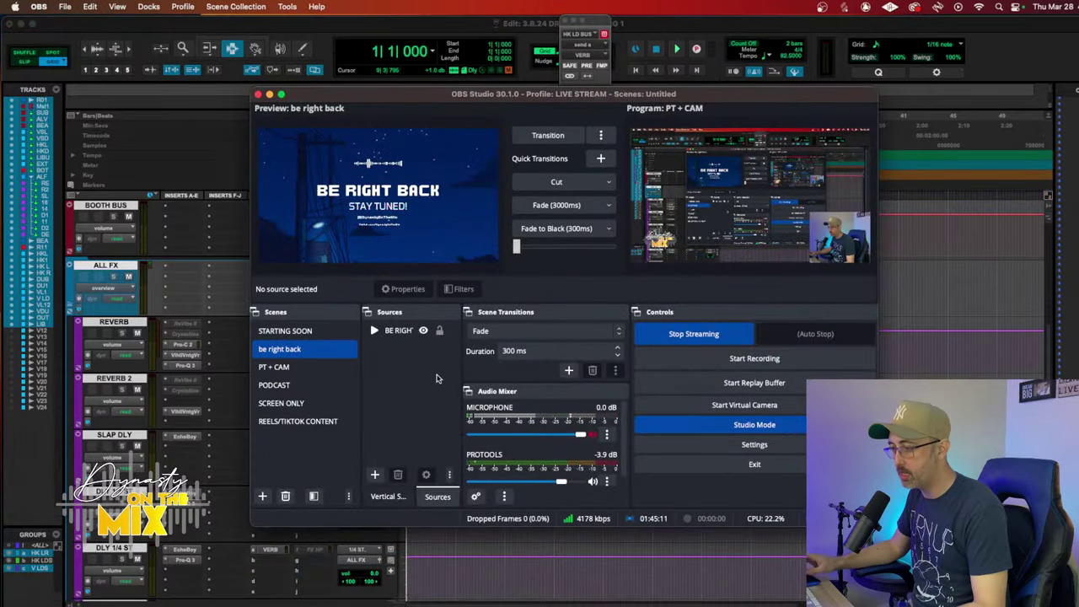
{"action": "left_click", "coordinate": [273, 386]}
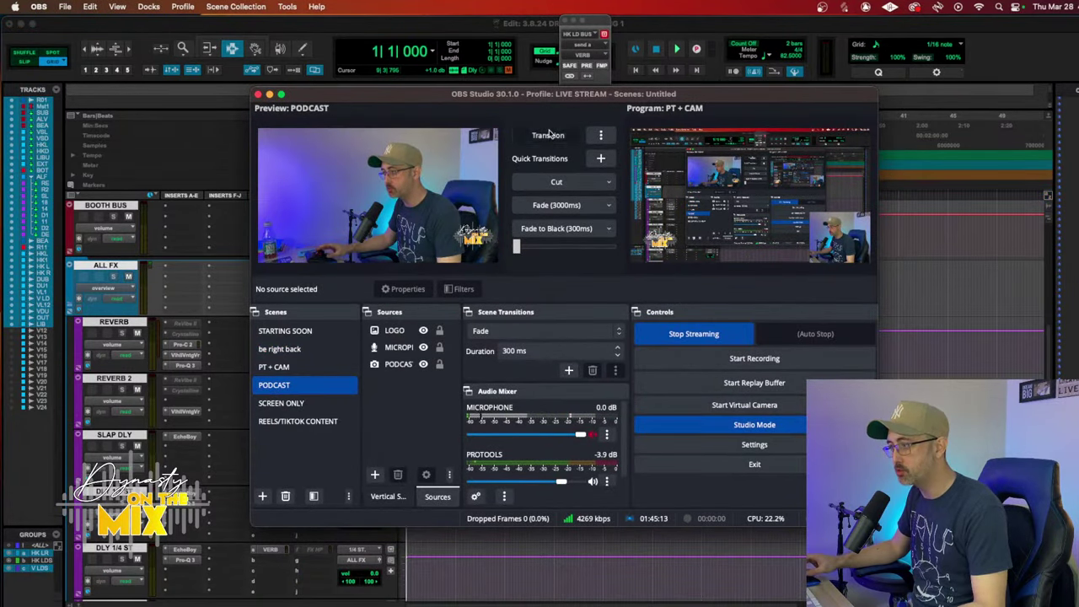